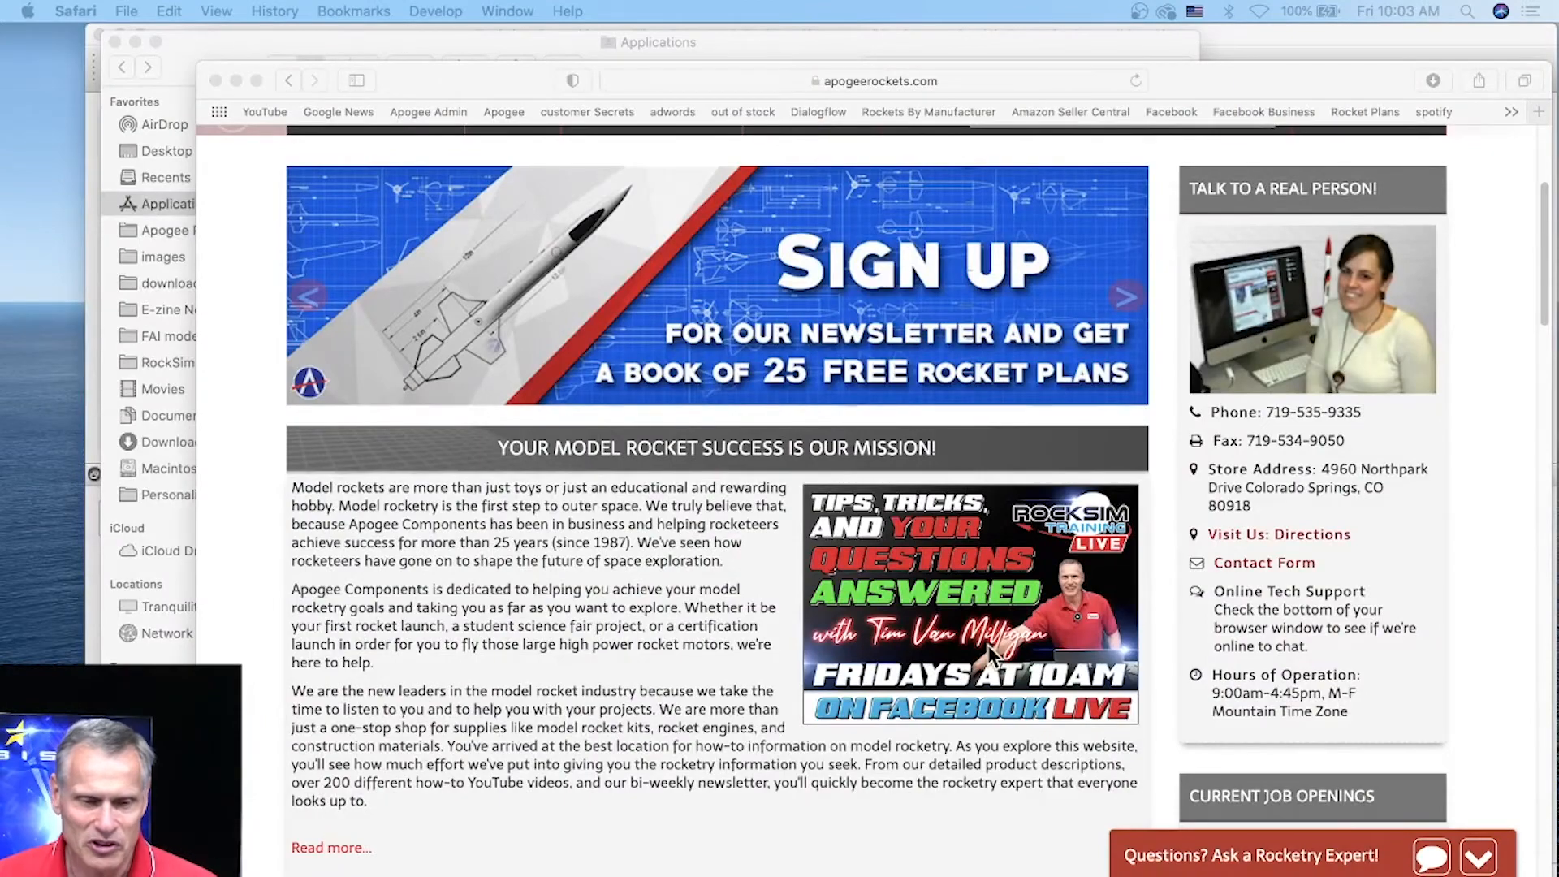
Look over the home page's RockSim v10.3 update notice and the live training banner.
{"action": "scroll", "coordinate": [670, 580], "scroll_direction": "down", "scroll_amount": 5}
{"action": "scroll", "coordinate": [674, 580], "scroll_direction": "down", "scroll_amount": 6}
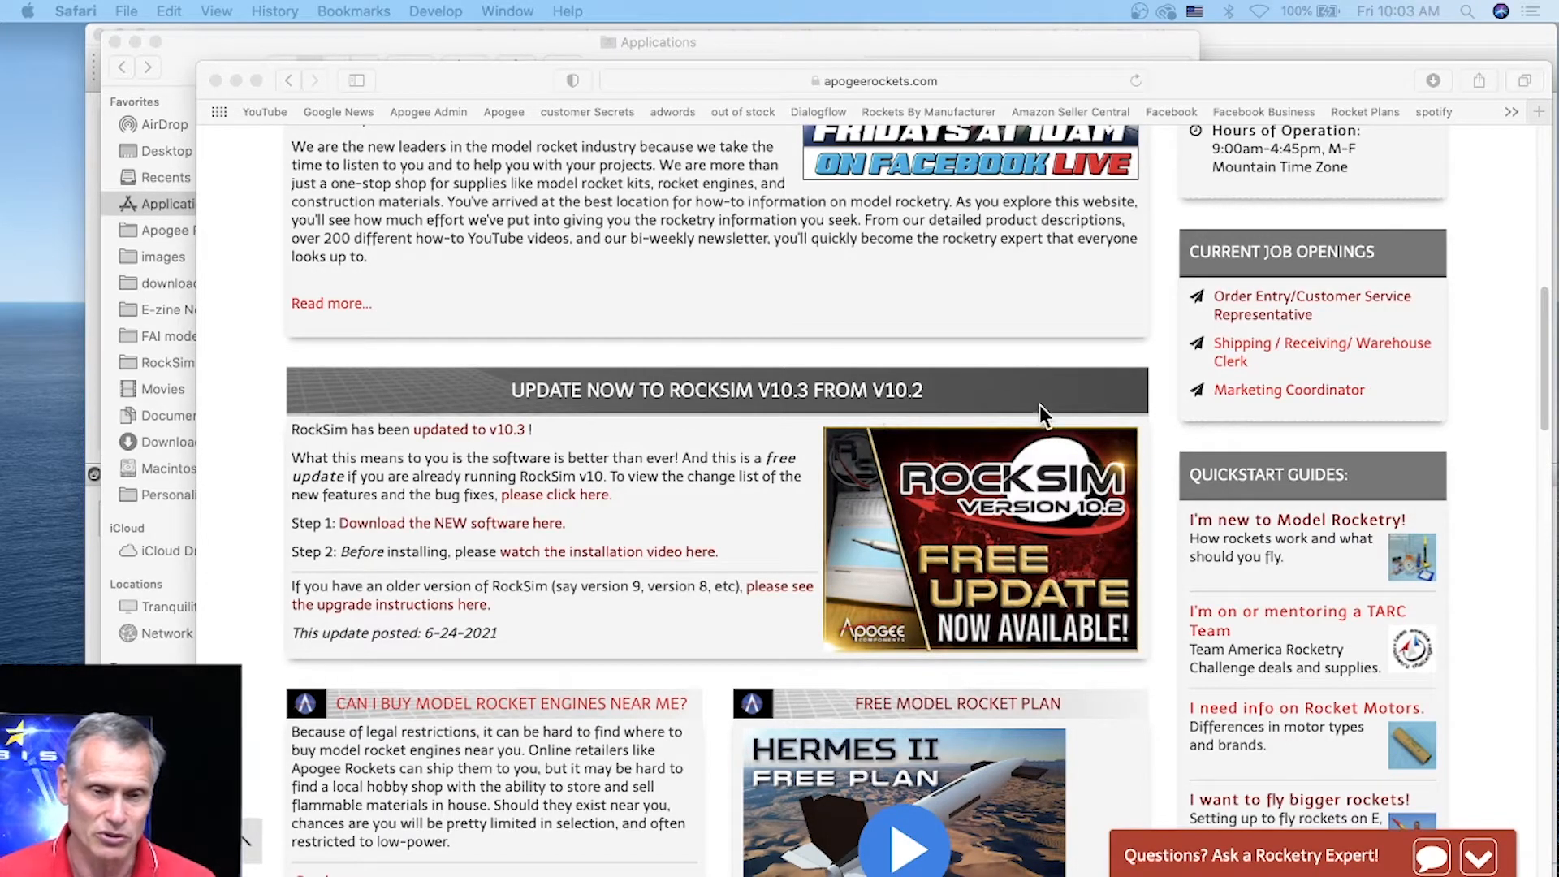
{"action": "scroll", "coordinate": [1039, 406], "scroll_direction": "up", "scroll_amount": 10}
{"action": "scroll", "coordinate": [999, 520], "scroll_direction": "up", "scroll_amount": 2}
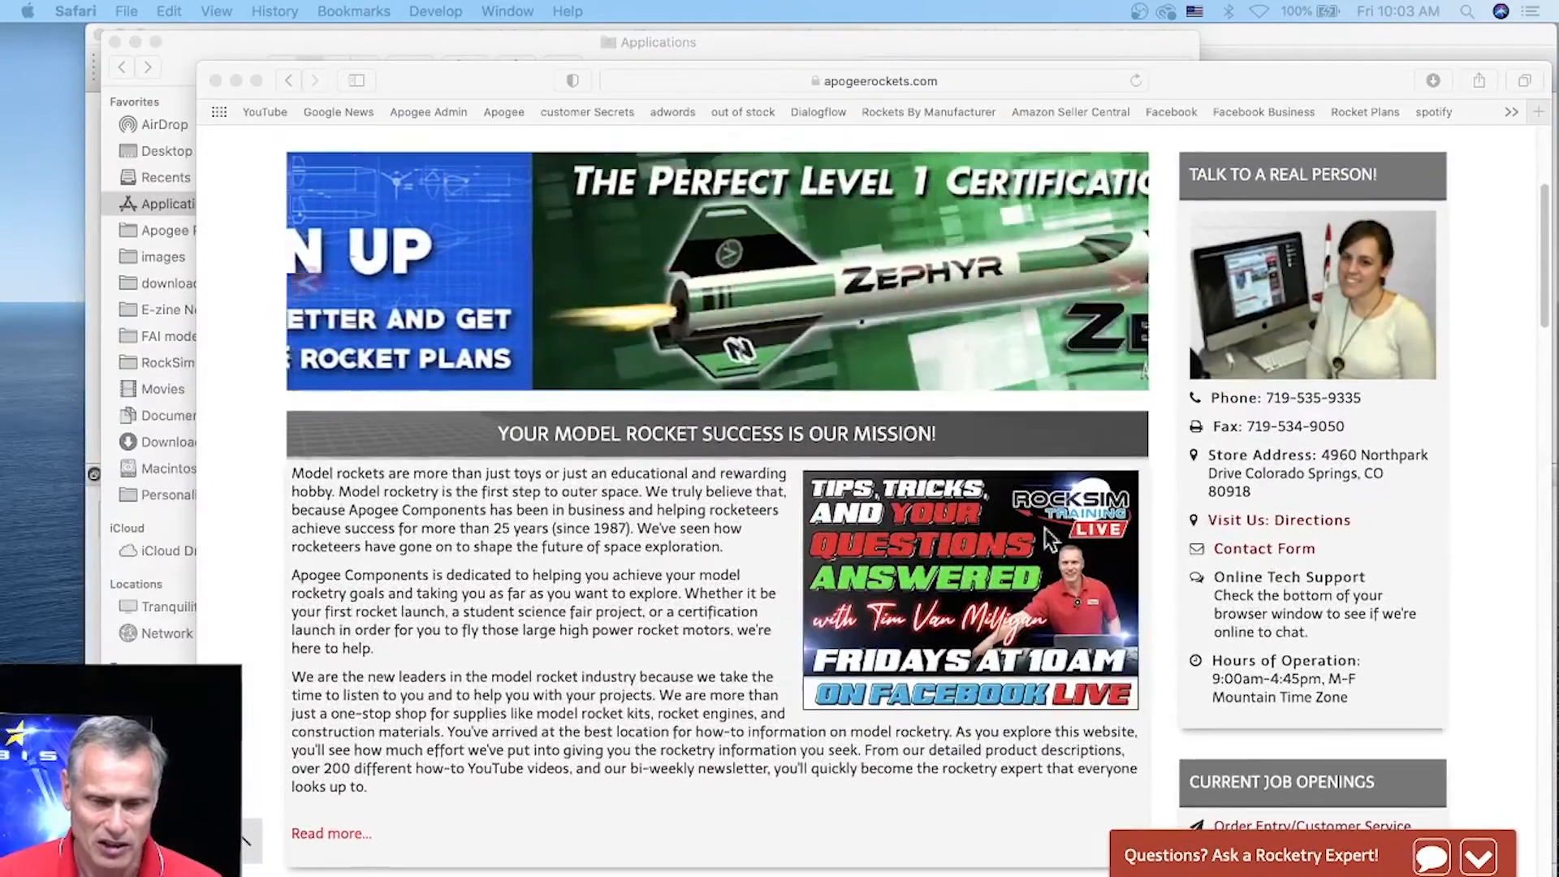
{"action": "scroll", "coordinate": [748, 469], "scroll_direction": "up", "scroll_amount": 3}
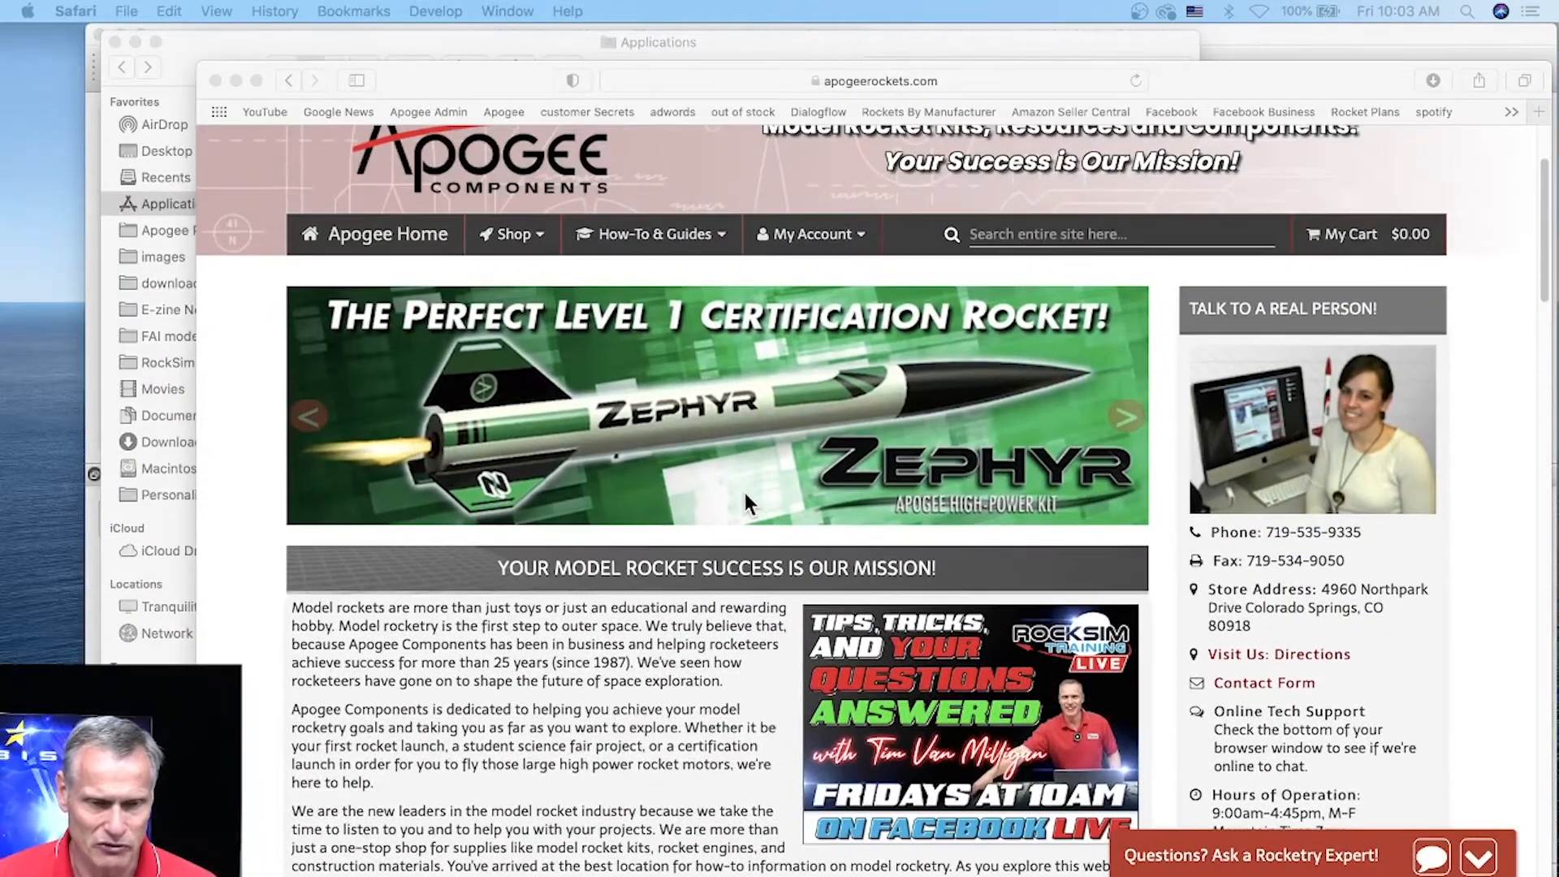
{"action": "scroll", "coordinate": [743, 487], "scroll_direction": "up", "scroll_amount": 1}
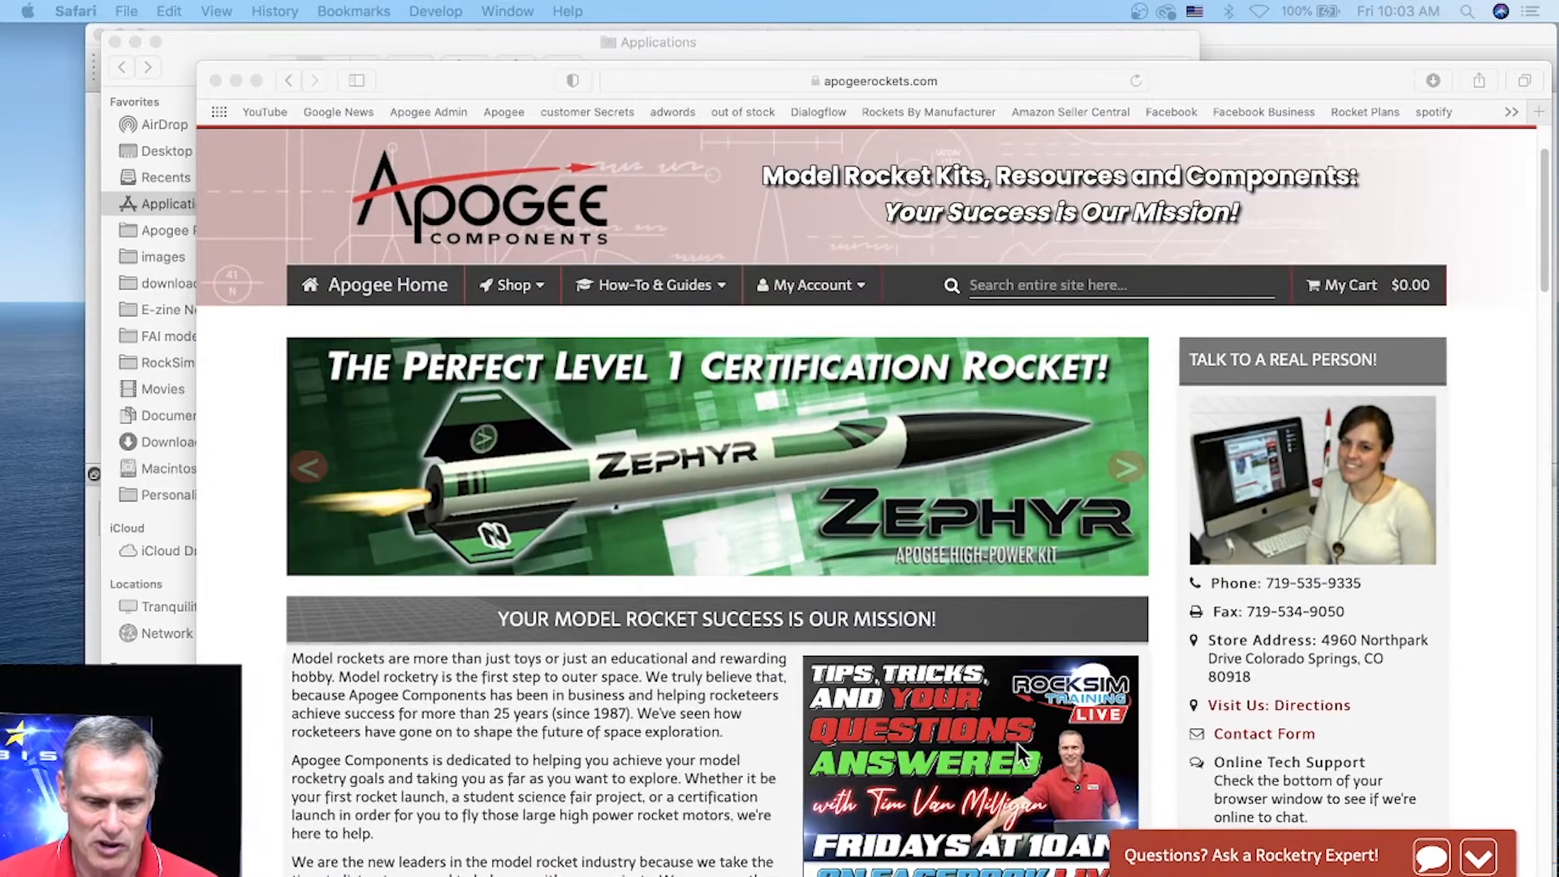
{"action": "scroll", "coordinate": [897, 820], "scroll_direction": "down", "scroll_amount": 1}
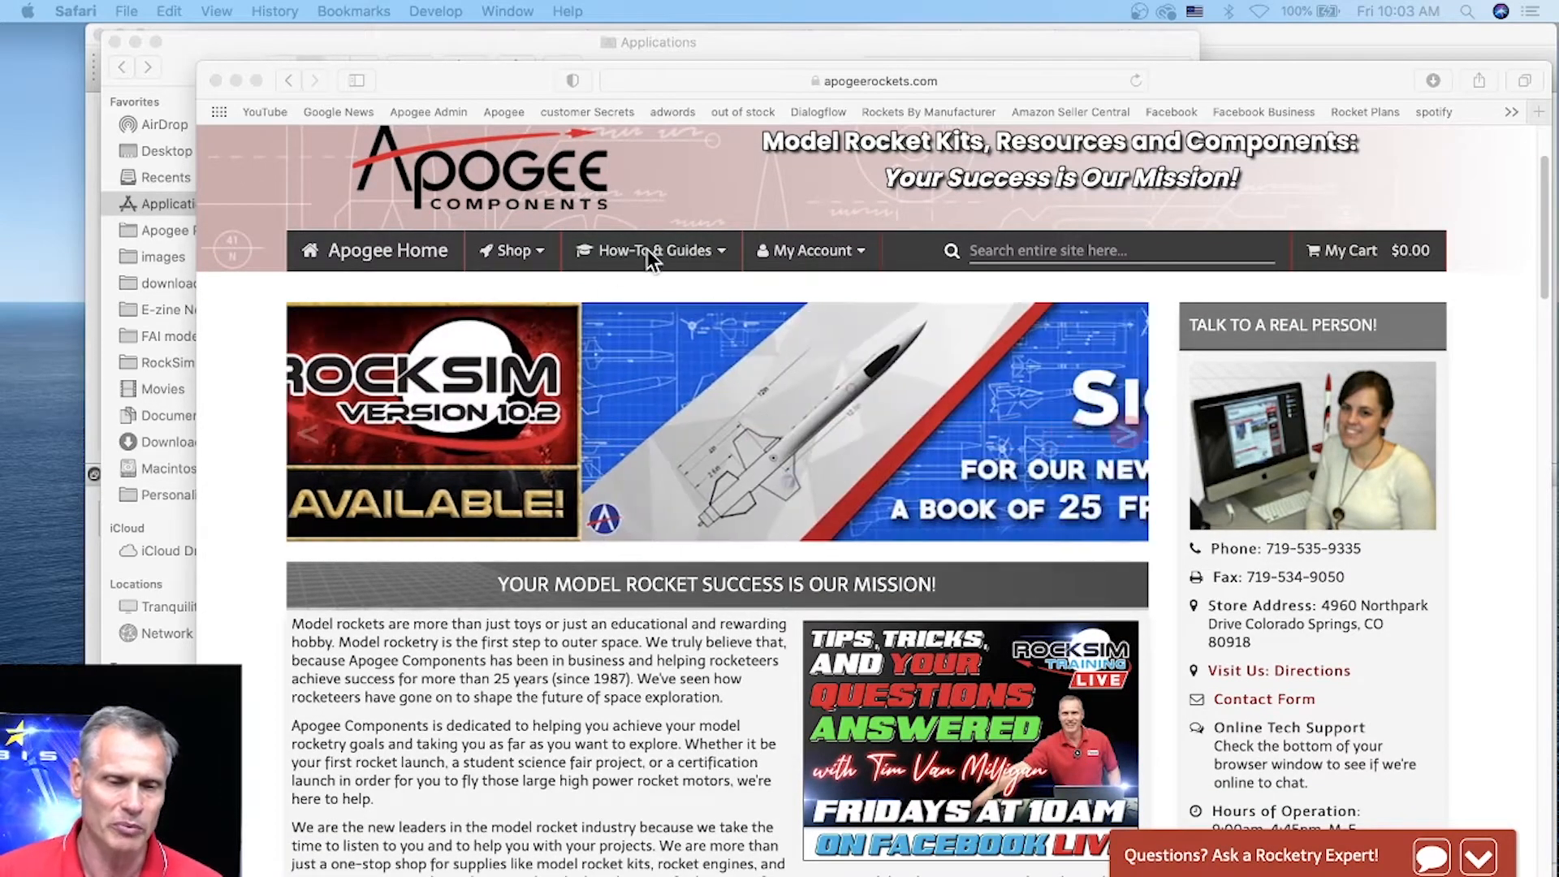
Open the RS Live Training page from the site's RockSim software how-to information and review the latest episode topics.
{"action": "left_click", "coordinate": [649, 248]}
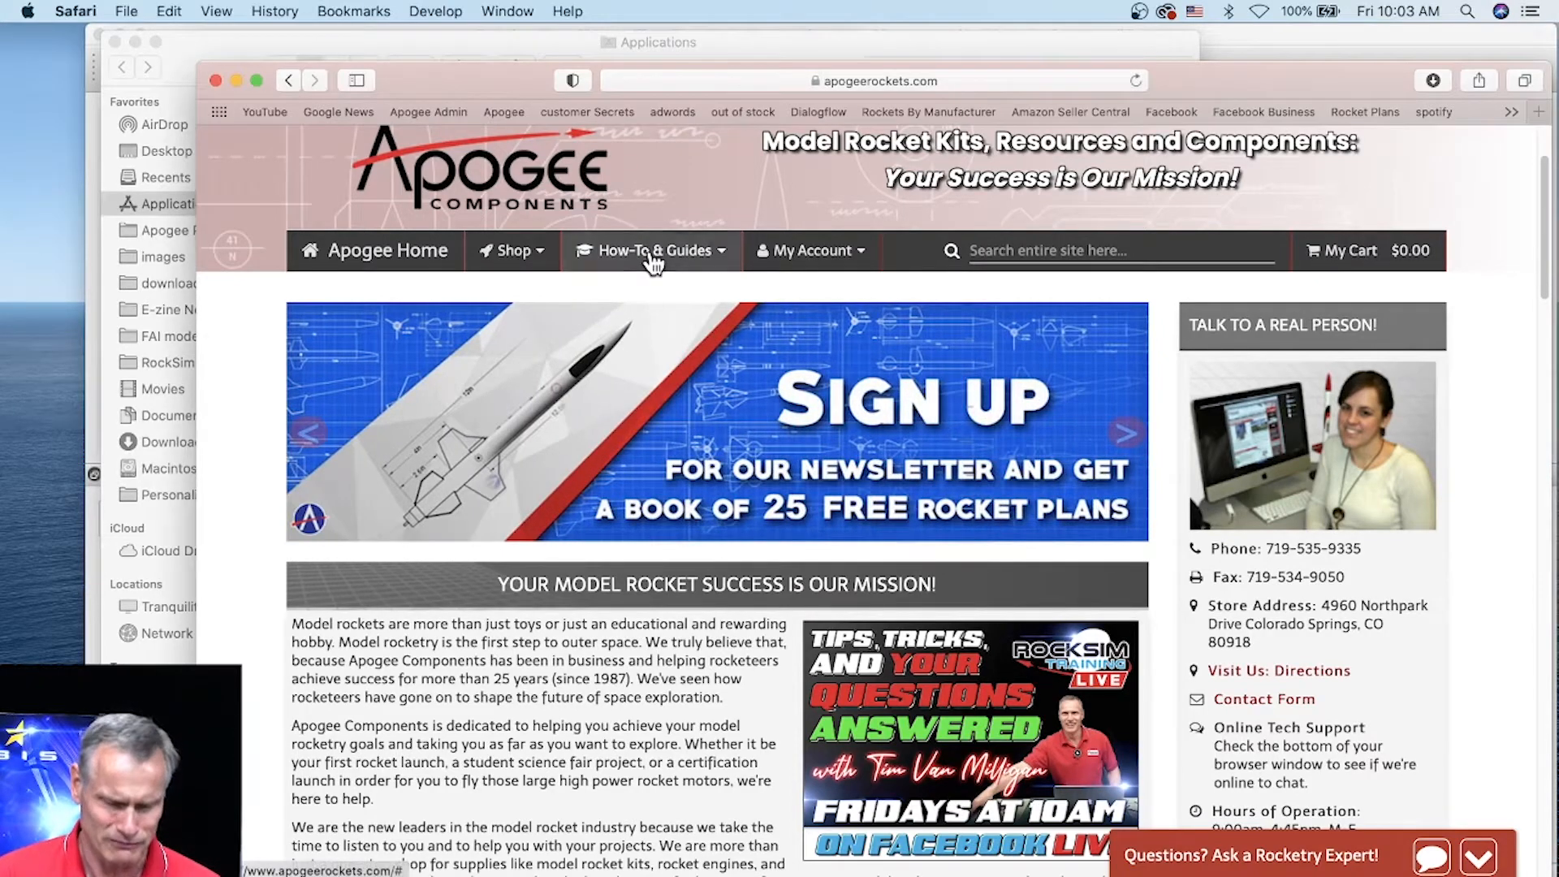
{"action": "left_click", "coordinate": [659, 256]}
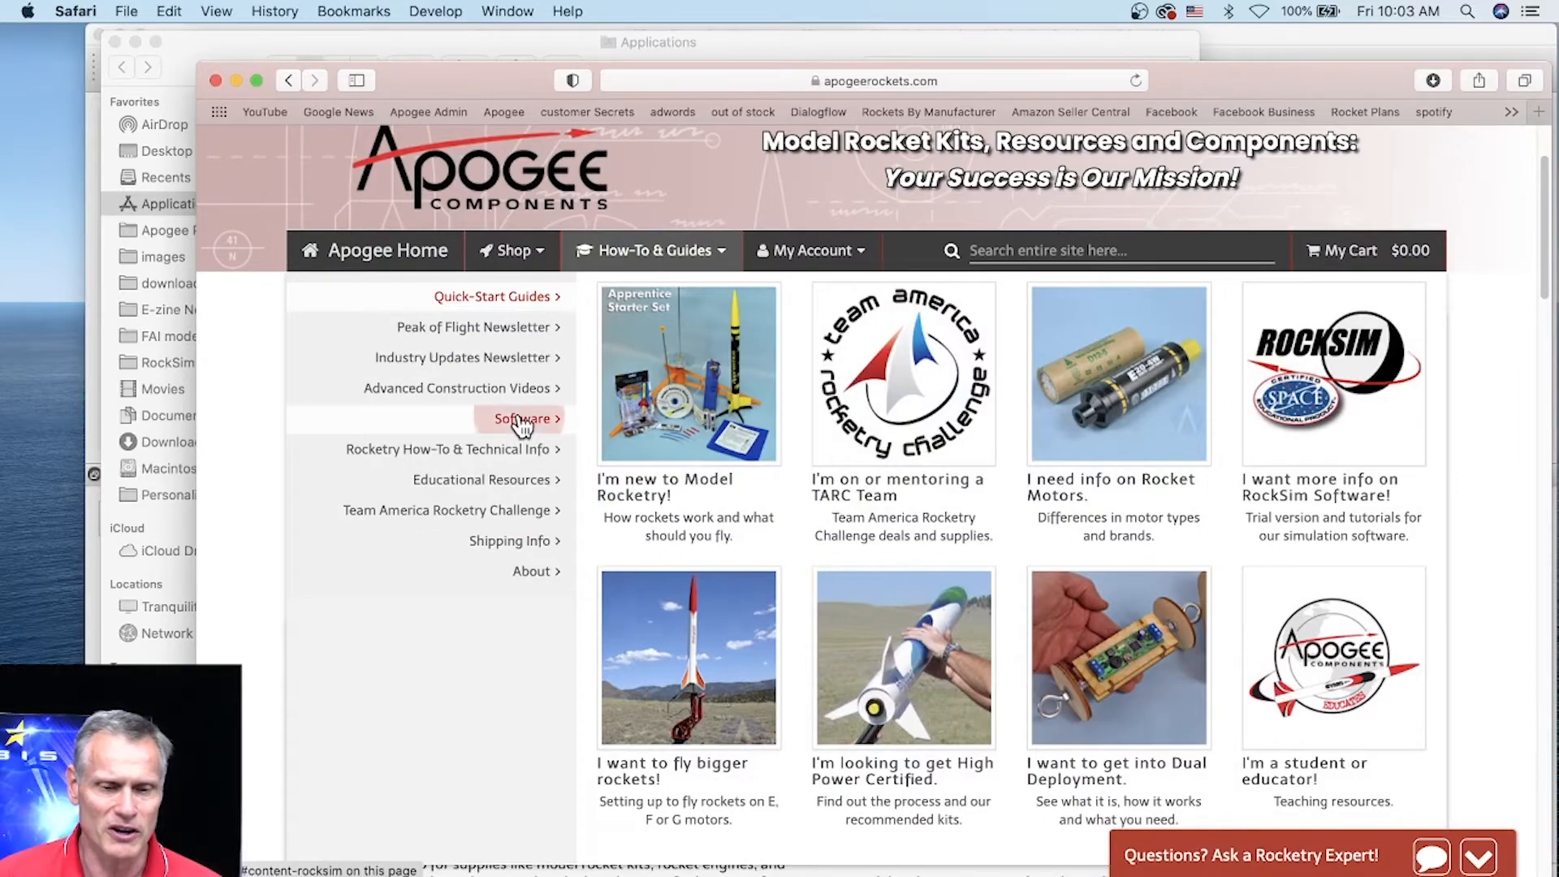
{"action": "mouse_move", "coordinate": [522, 422]}
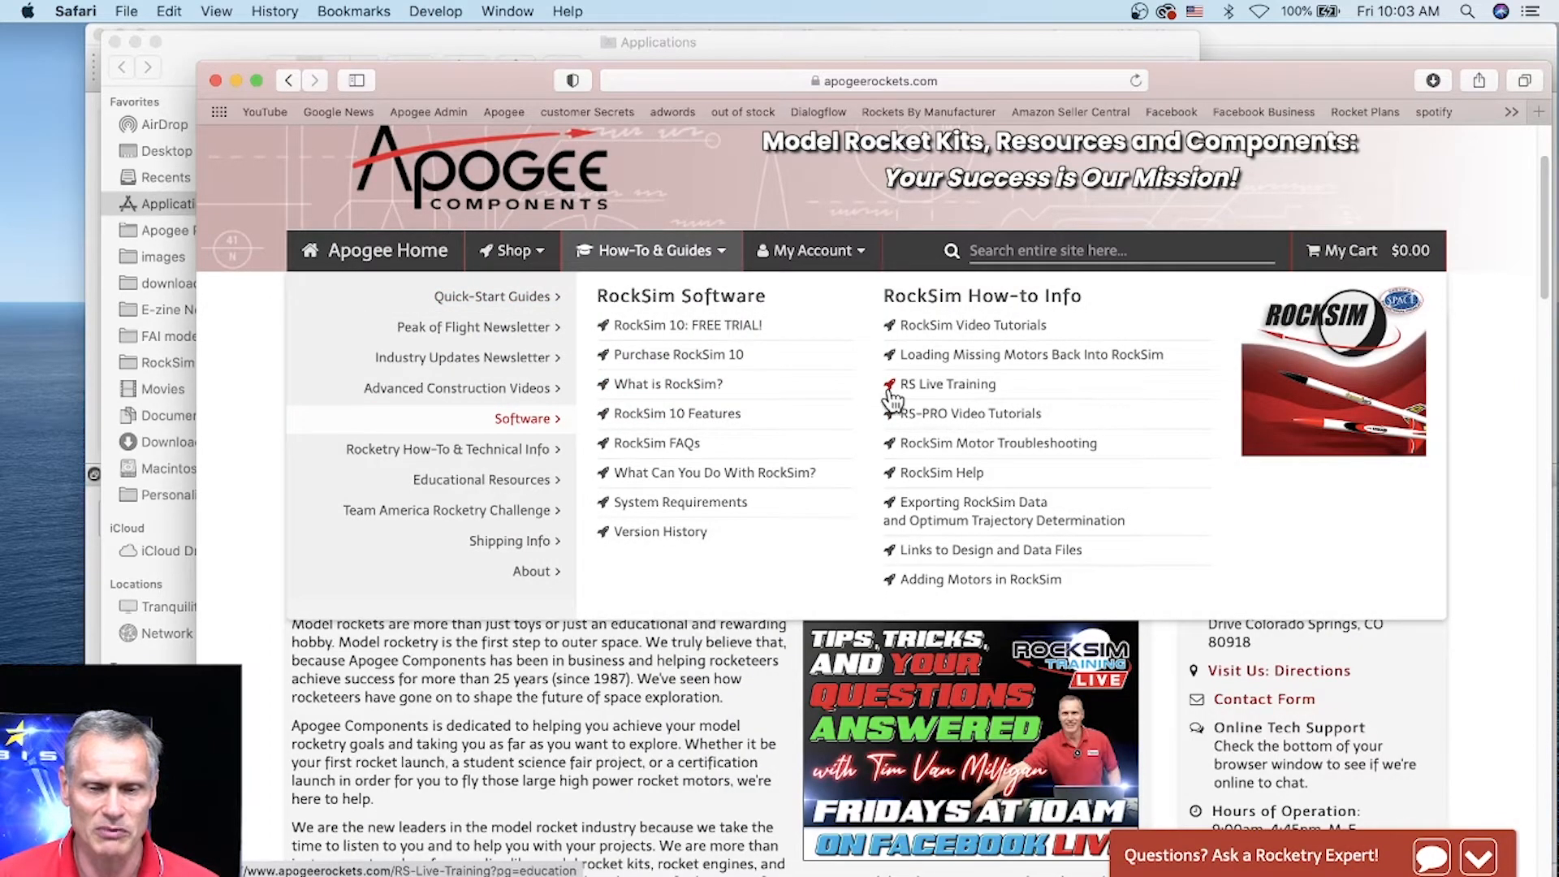
{"action": "left_click", "coordinate": [966, 384]}
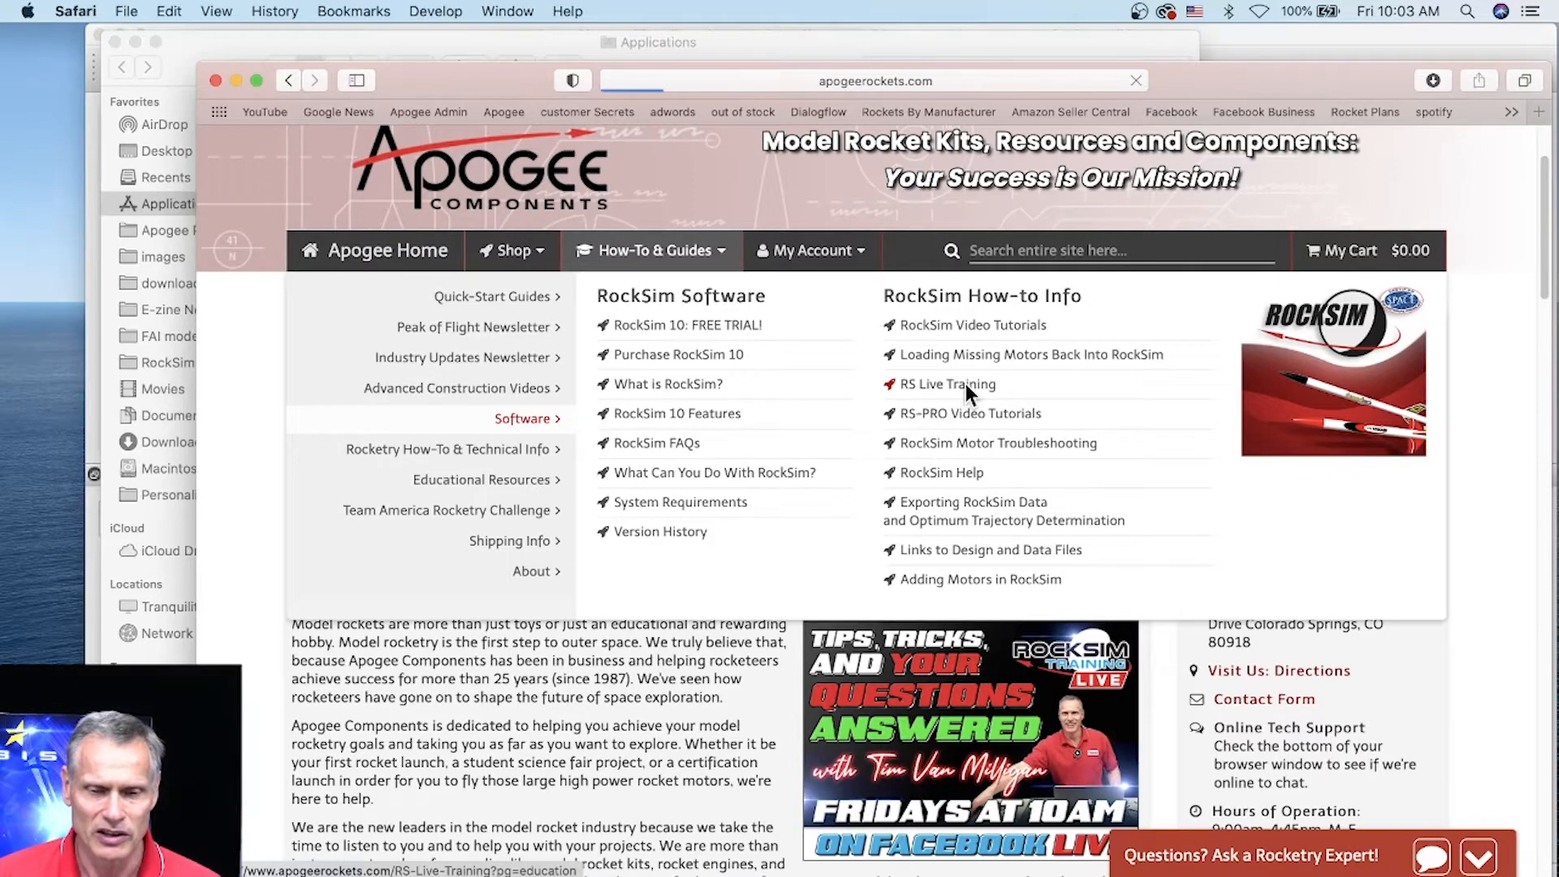
{"action": "scroll", "coordinate": [1011, 393], "scroll_direction": "down", "scroll_amount": 3}
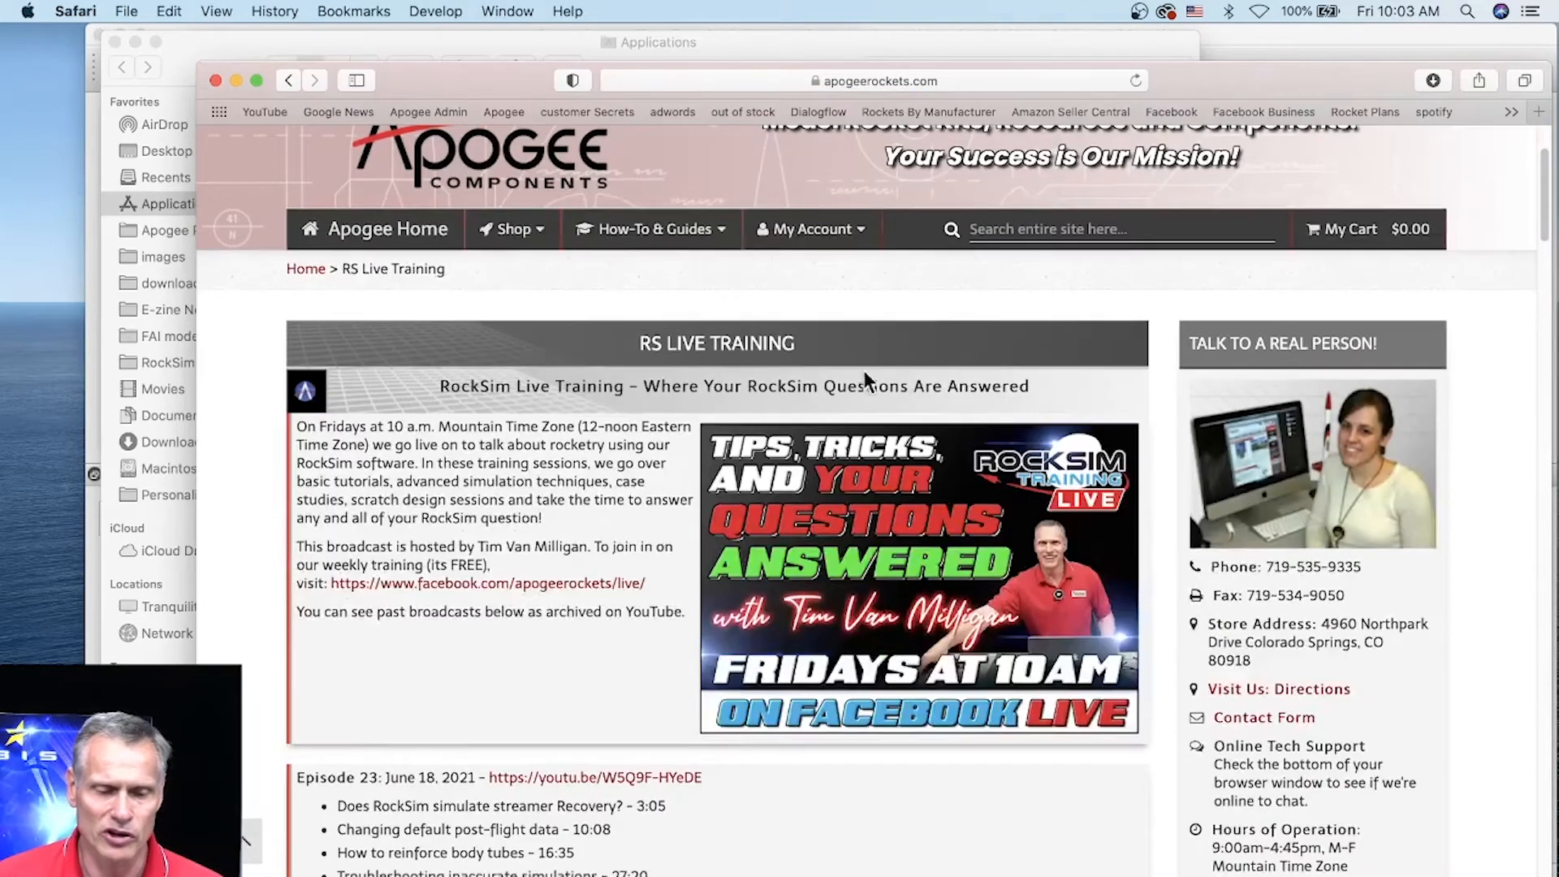
{"action": "scroll", "coordinate": [515, 573], "scroll_direction": "down", "scroll_amount": 5}
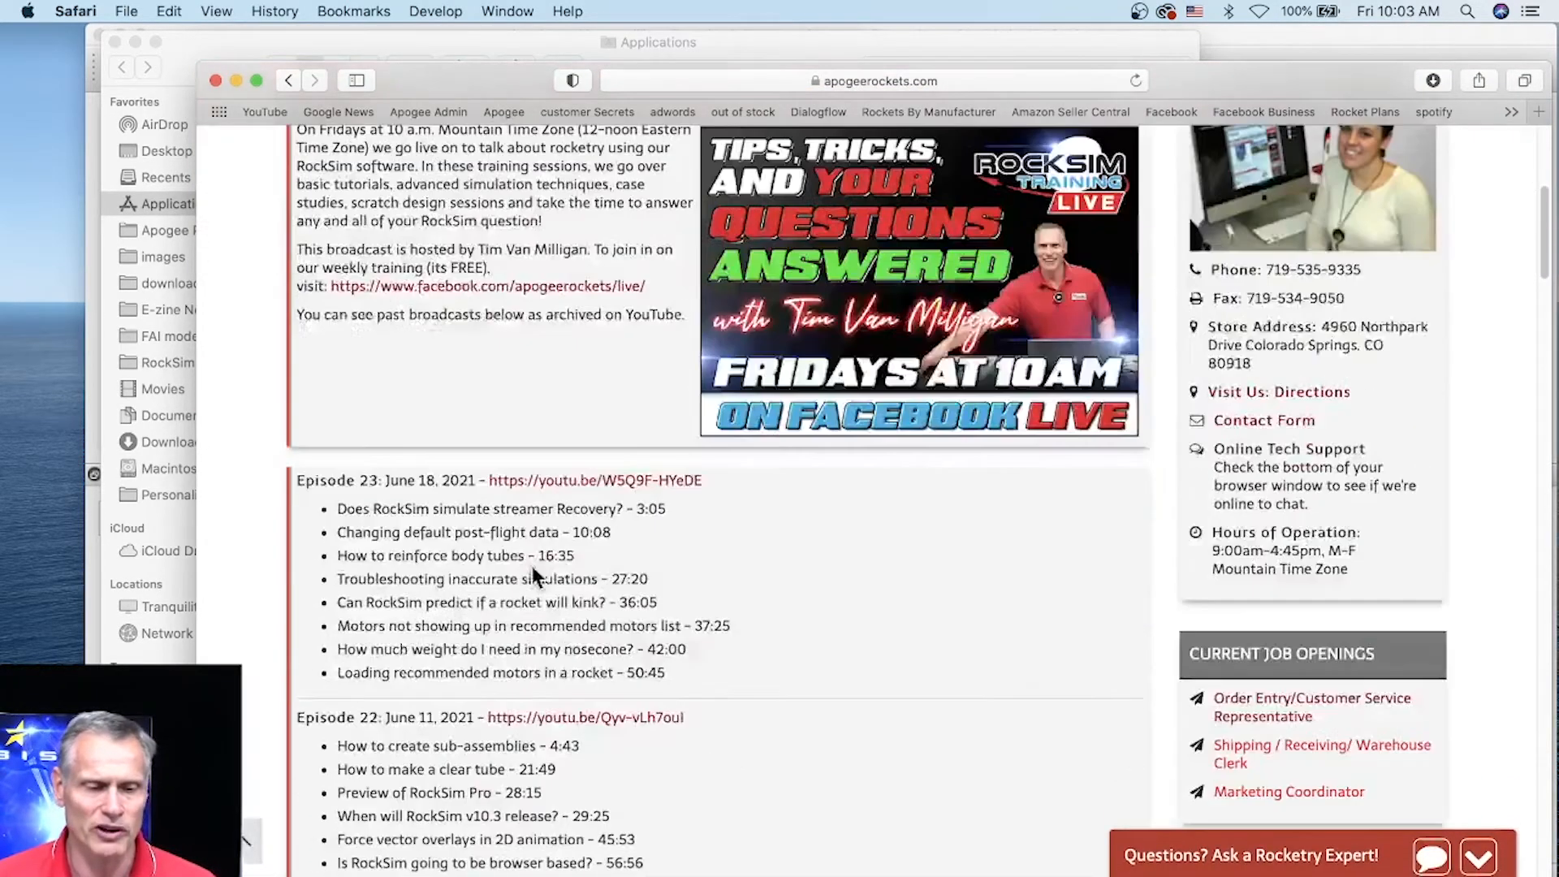
{"action": "scroll", "coordinate": [475, 515], "scroll_direction": "down", "scroll_amount": 2}
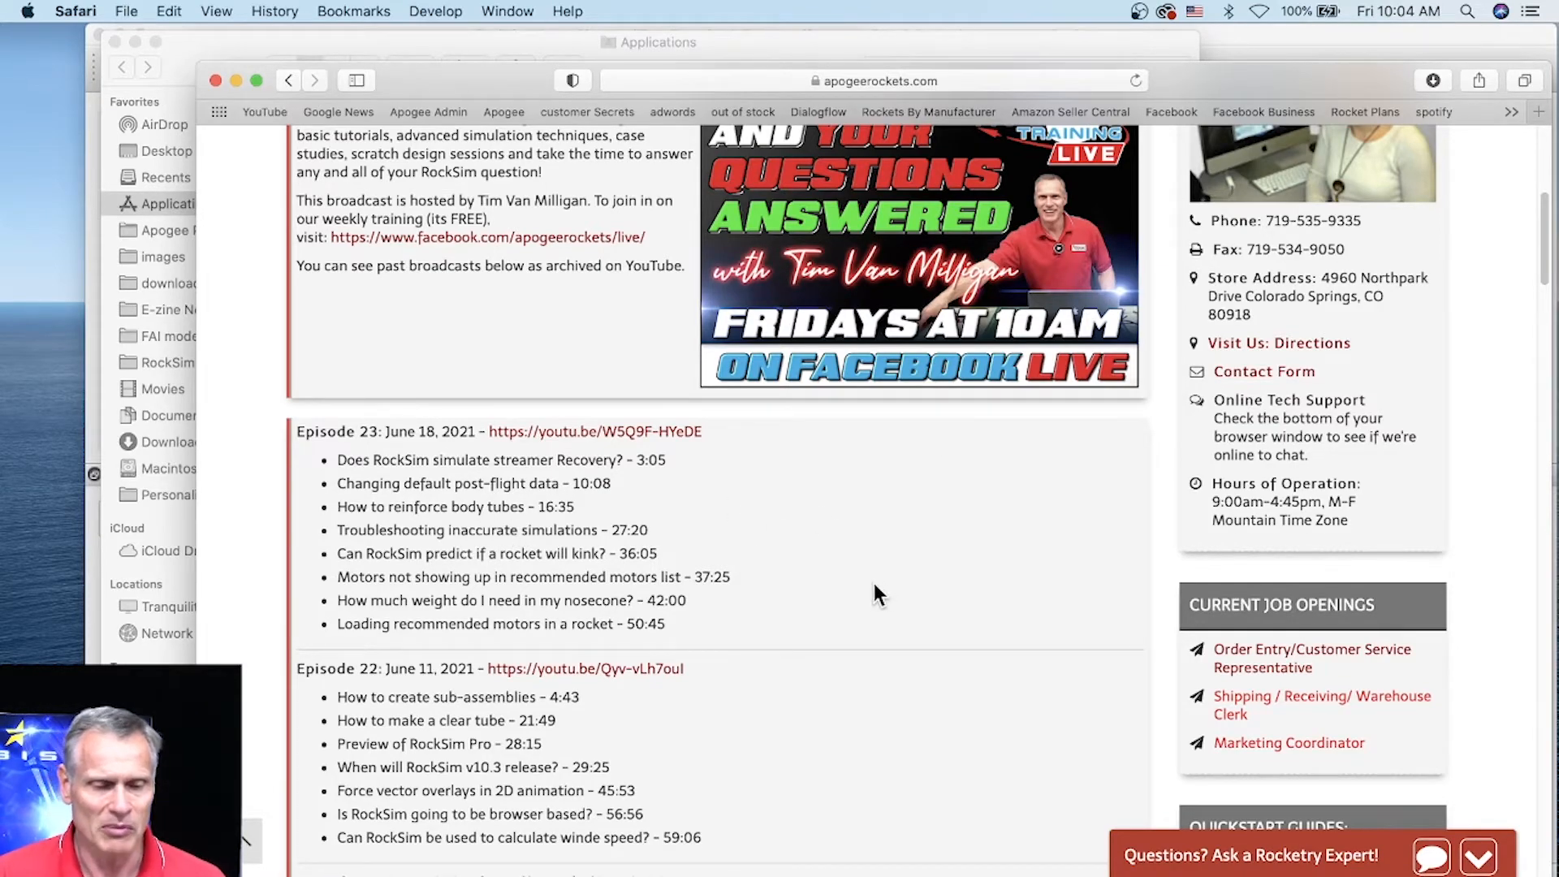
{"action": "scroll", "coordinate": [875, 586], "scroll_direction": "up", "scroll_amount": 5}
{"action": "scroll", "coordinate": [797, 742], "scroll_direction": "down", "scroll_amount": 3}
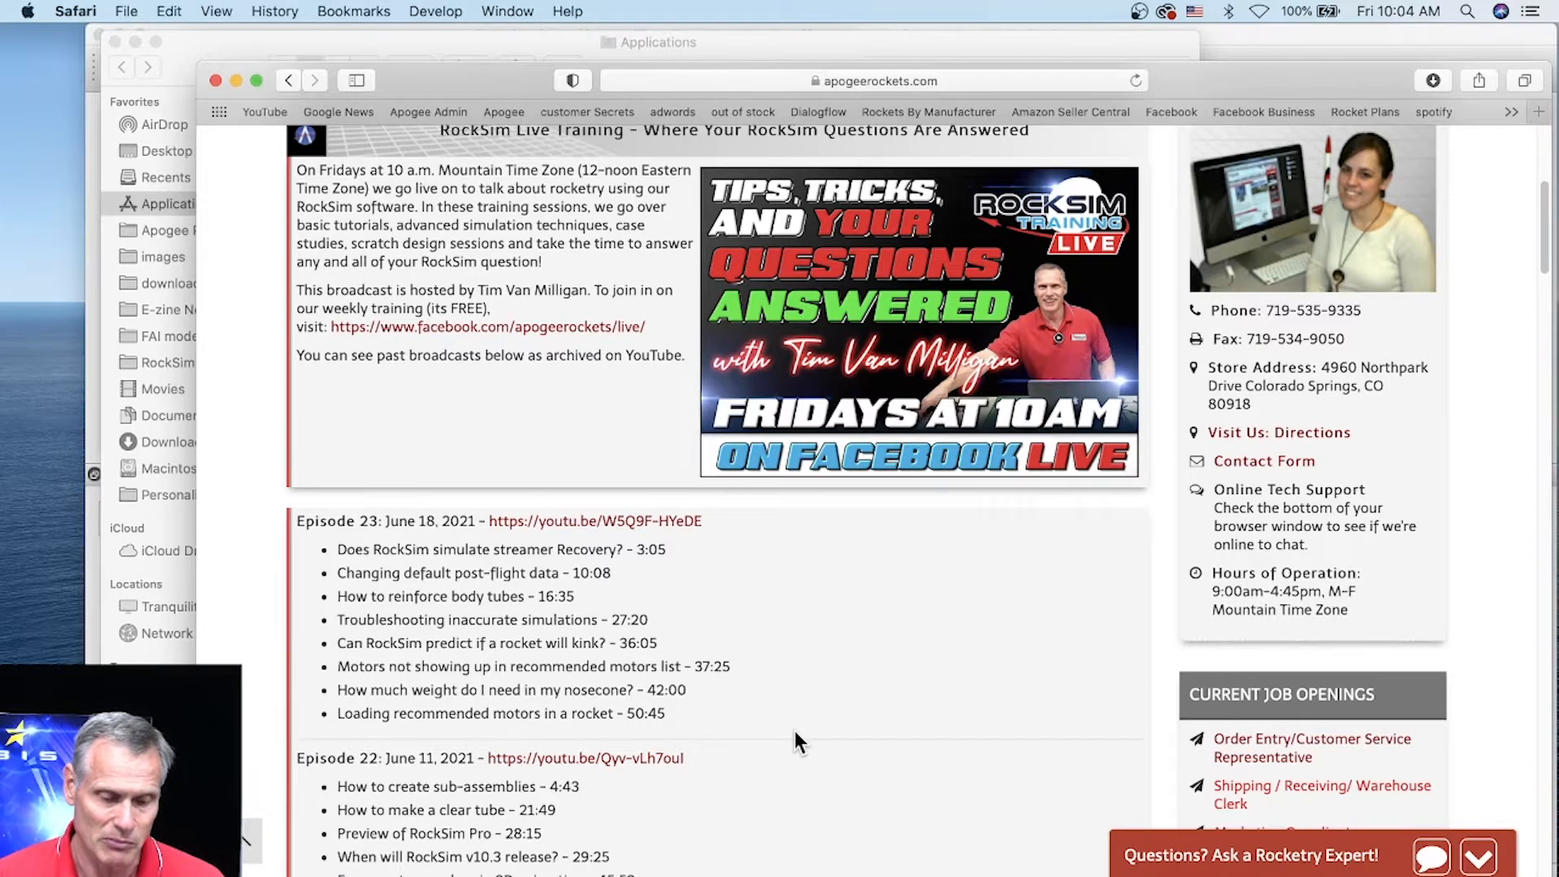
Search the live training page for "sub-assemb", check both matching episodes, and return to the page's beginning.
{"action": "key", "text": "super+f"}
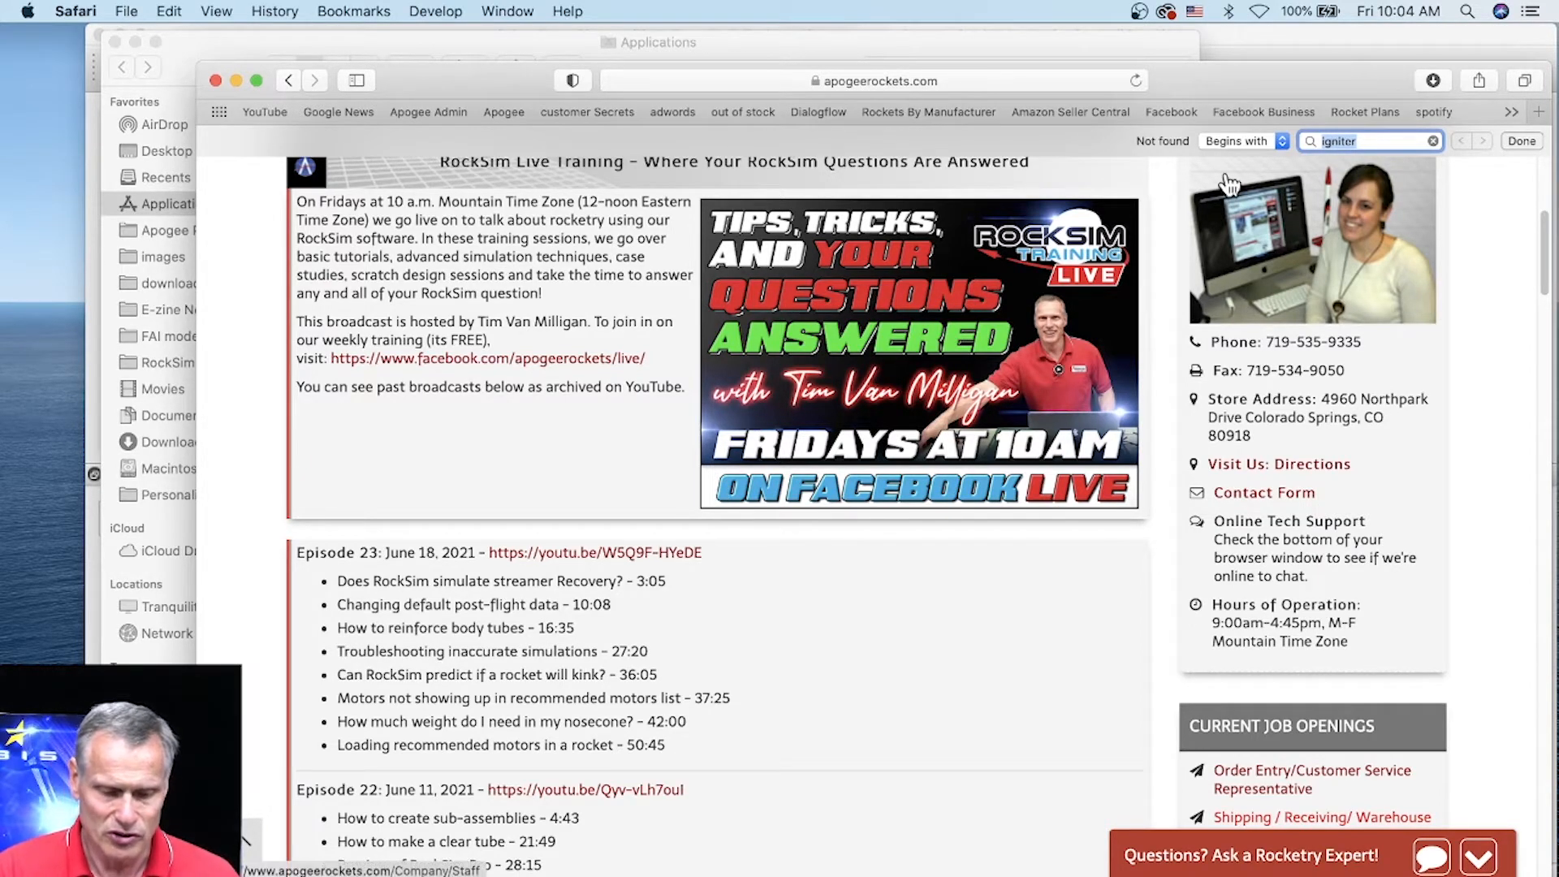
{"action": "type", "text": "sub-assemb"}
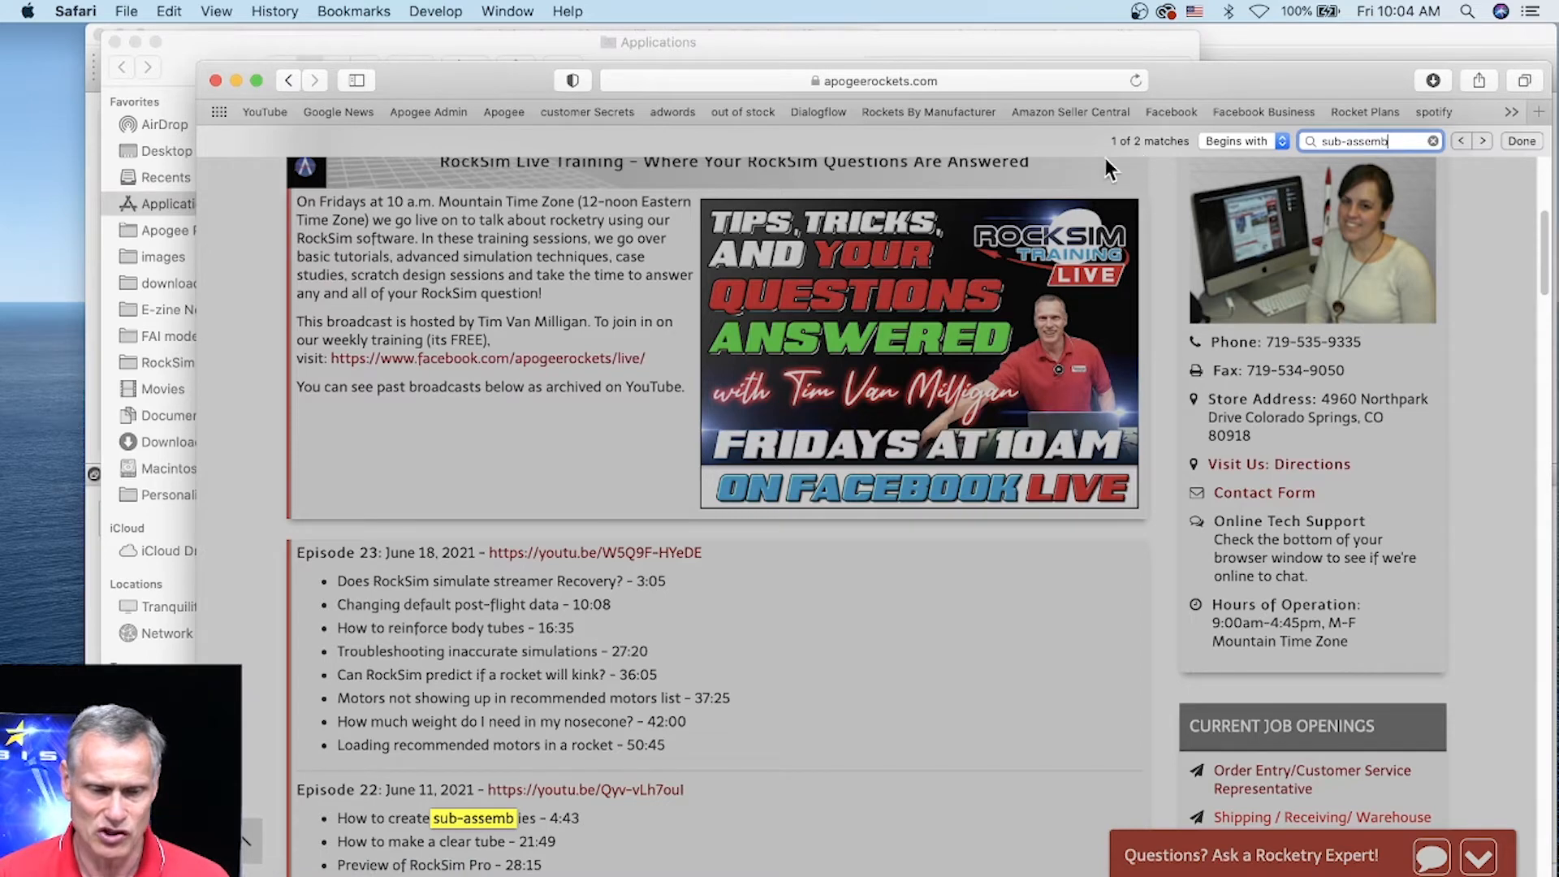
{"action": "scroll", "coordinate": [534, 804], "scroll_direction": "down", "scroll_amount": 1}
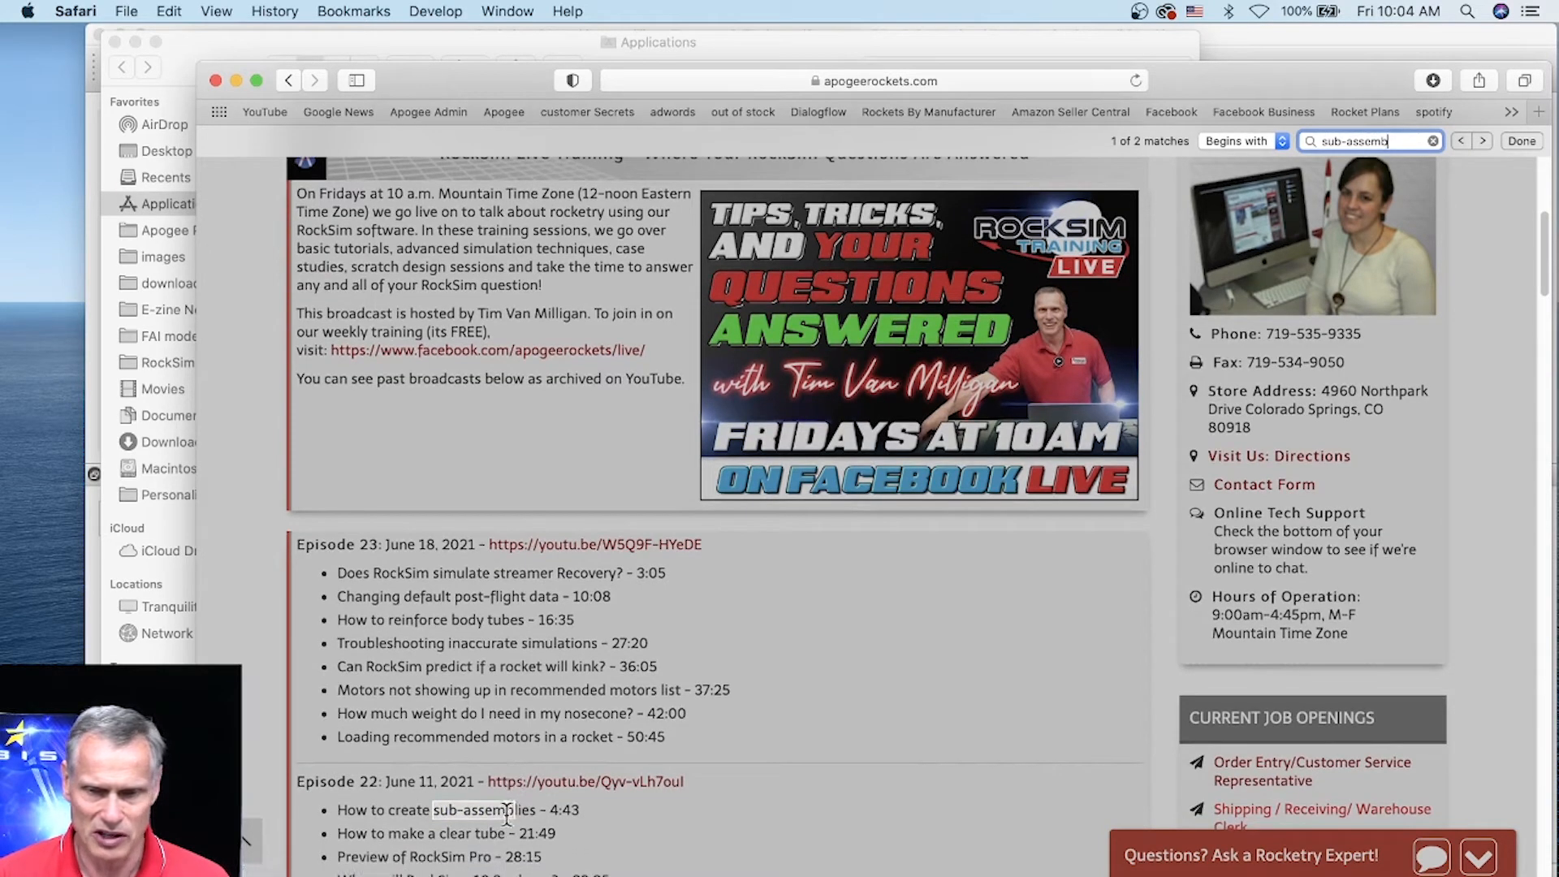
{"action": "left_click", "coordinate": [1483, 140]}
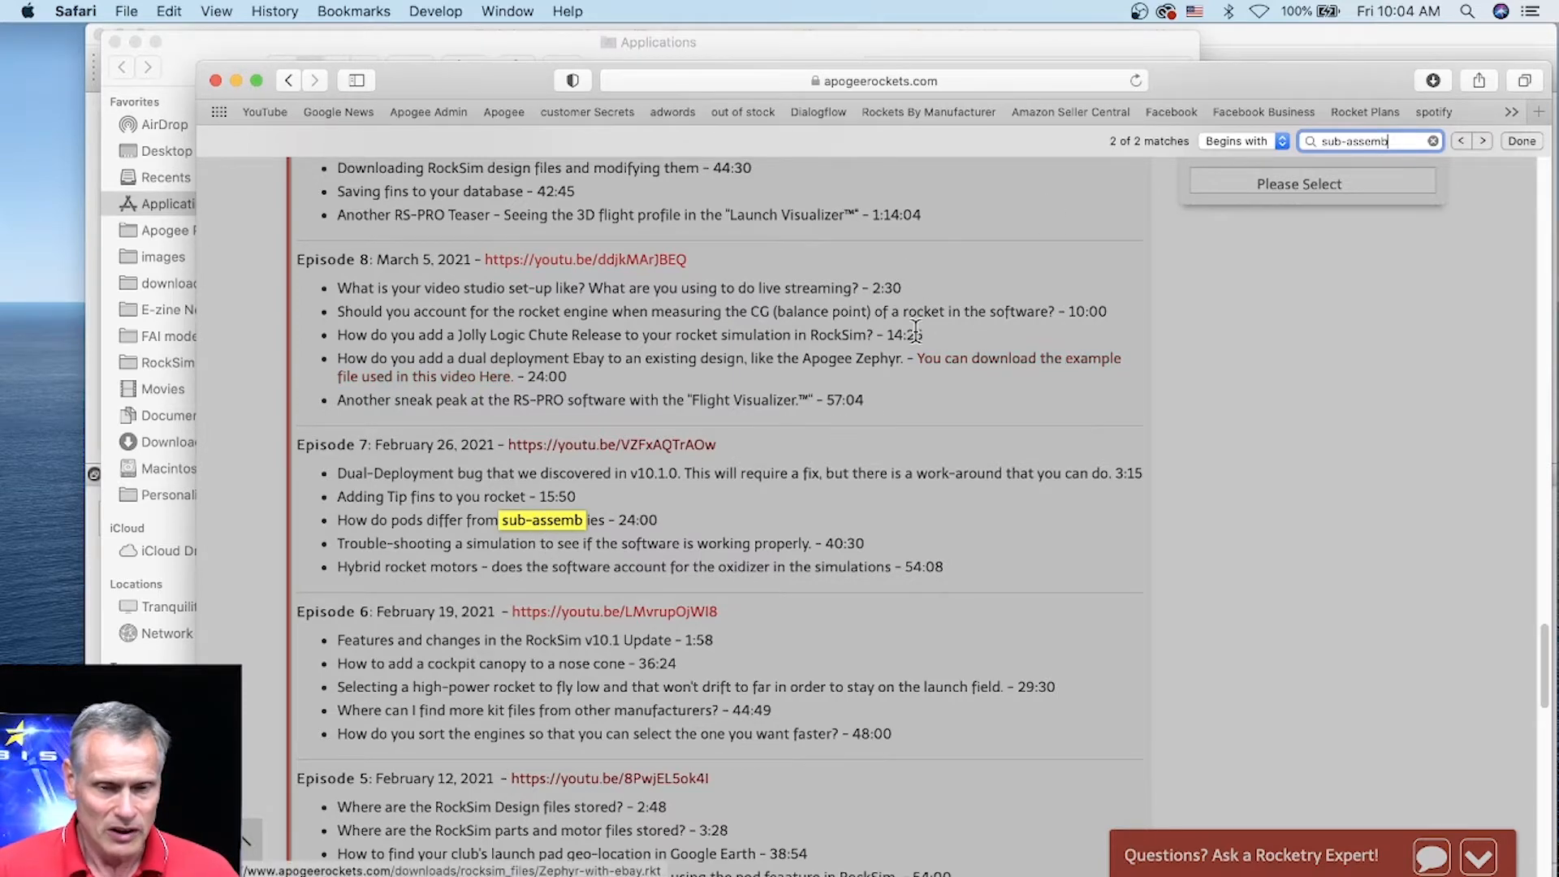
{"action": "scroll", "coordinate": [895, 344], "scroll_direction": "up", "scroll_amount": 10}
{"action": "scroll", "coordinate": [846, 507], "scroll_direction": "up", "scroll_amount": 15}
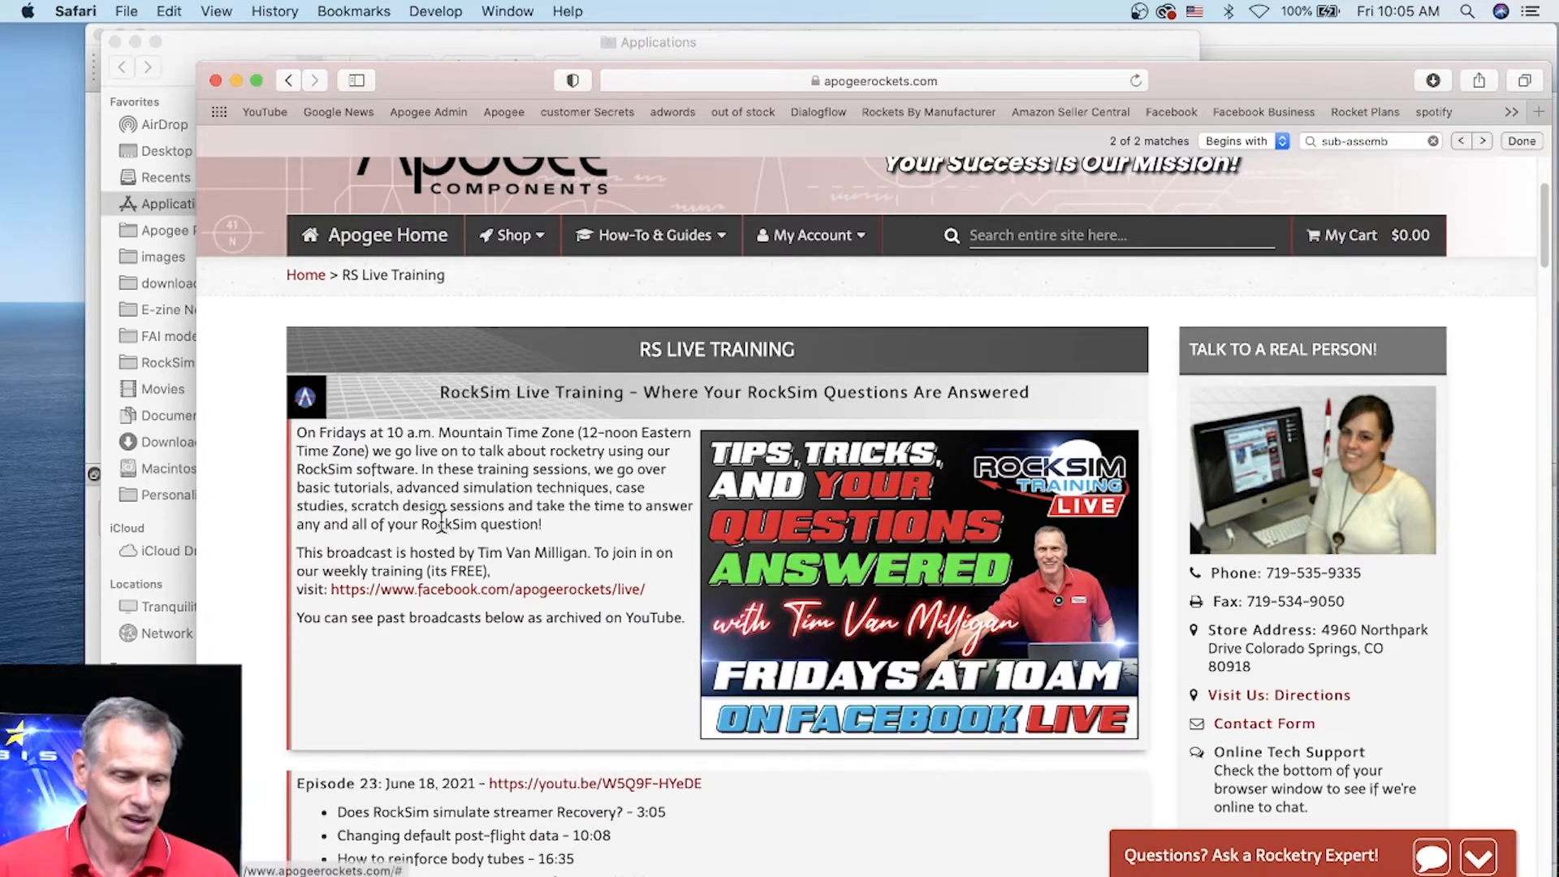
Switch to RockSim, show the Red Nova's rocket design components, and select the sustainer's first centering ring.
{"action": "key", "text": "super+Tab"}
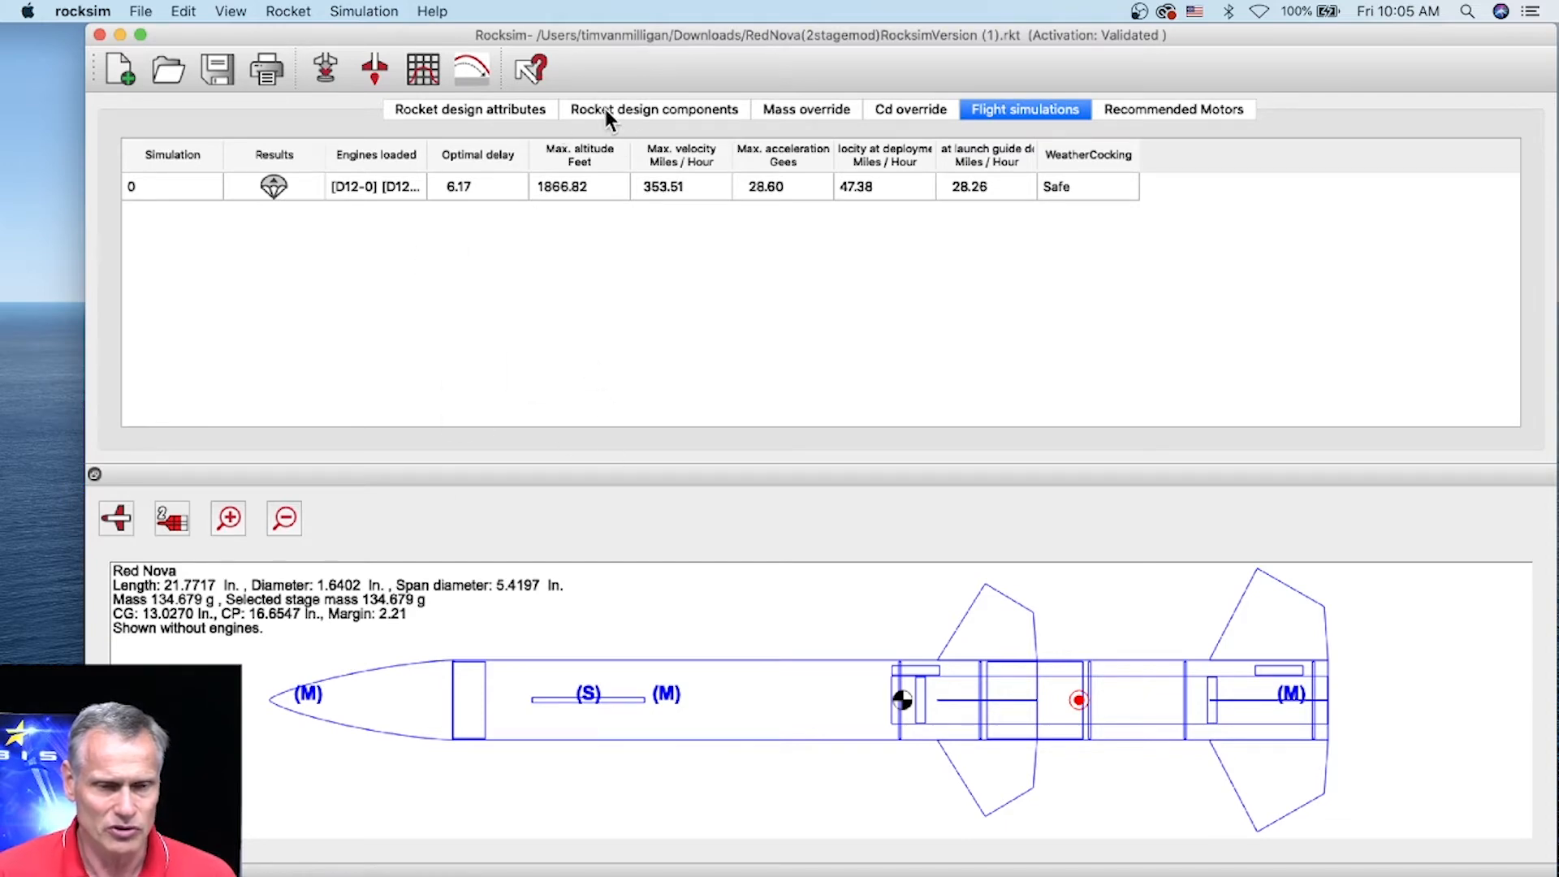
{"action": "left_click", "coordinate": [630, 114]}
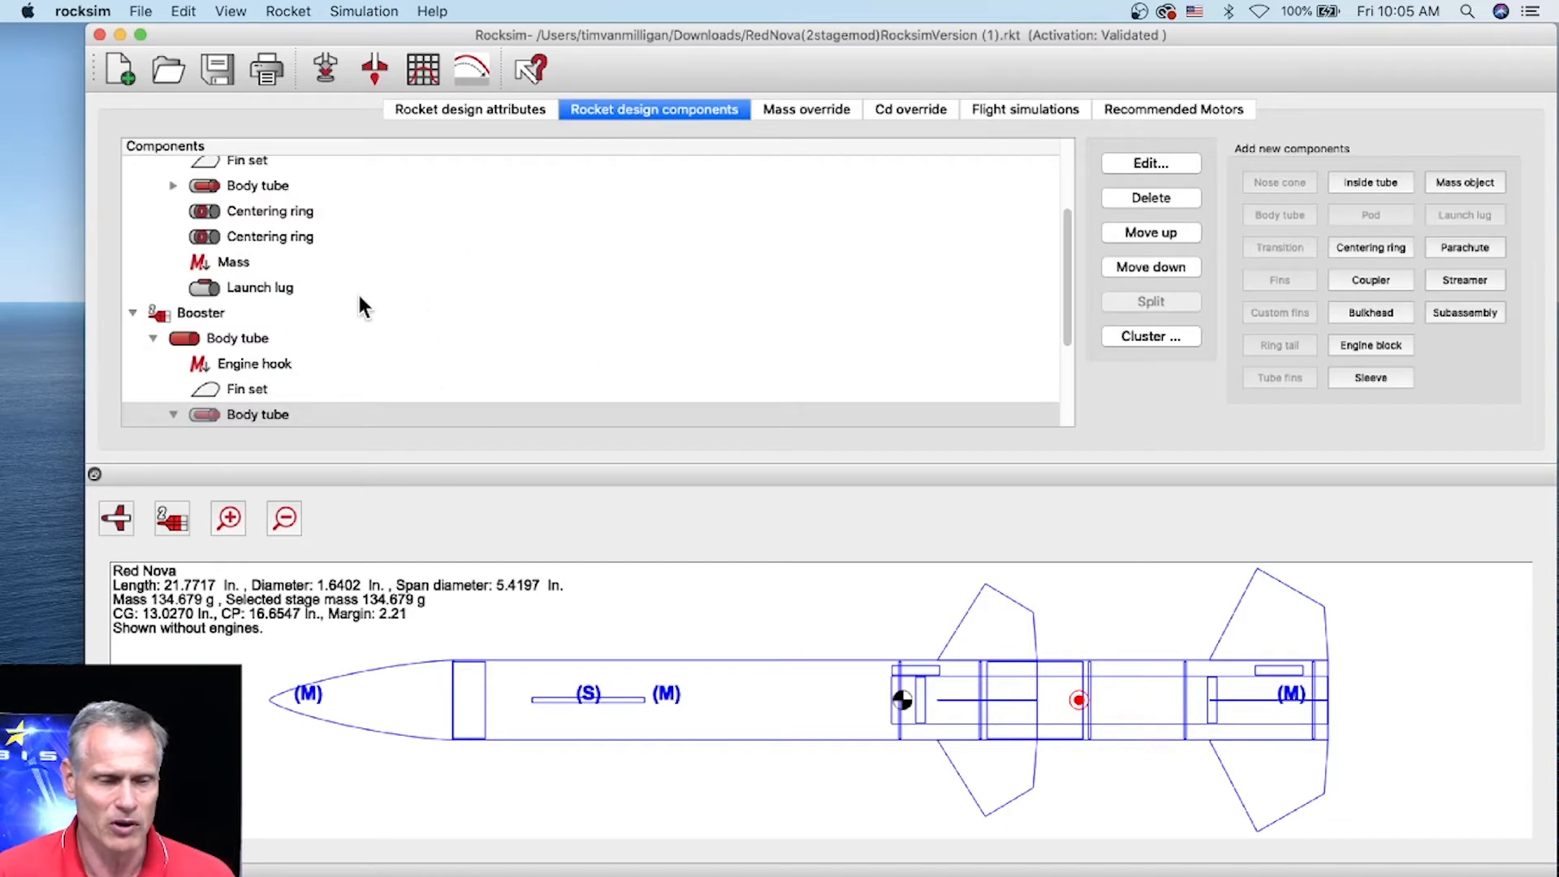
{"action": "scroll", "coordinate": [313, 261], "scroll_direction": "up", "scroll_amount": 3}
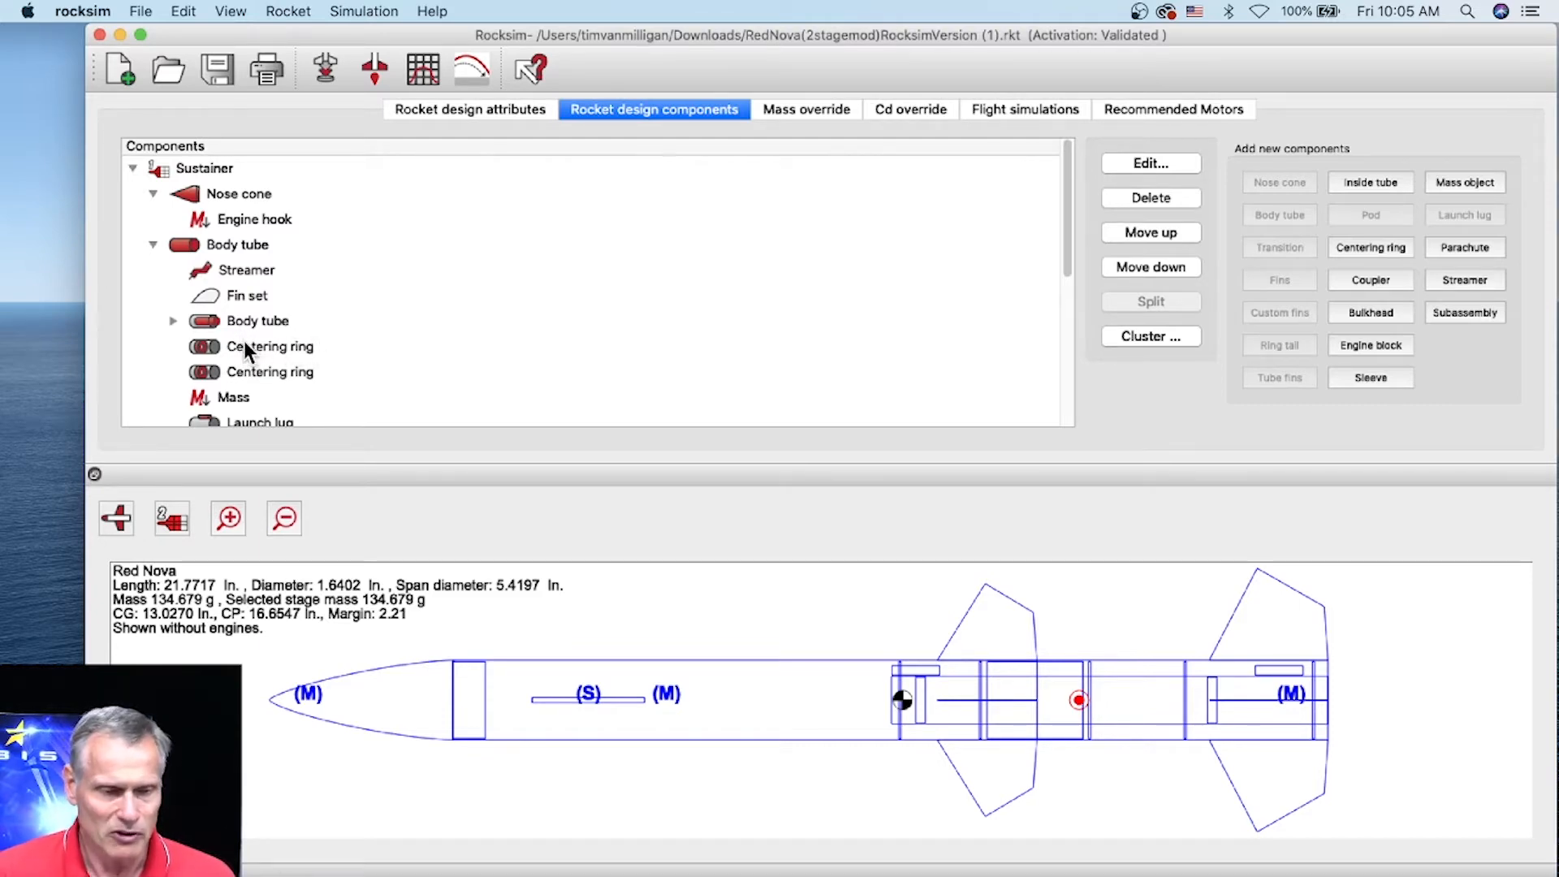
{"action": "left_click", "coordinate": [203, 352]}
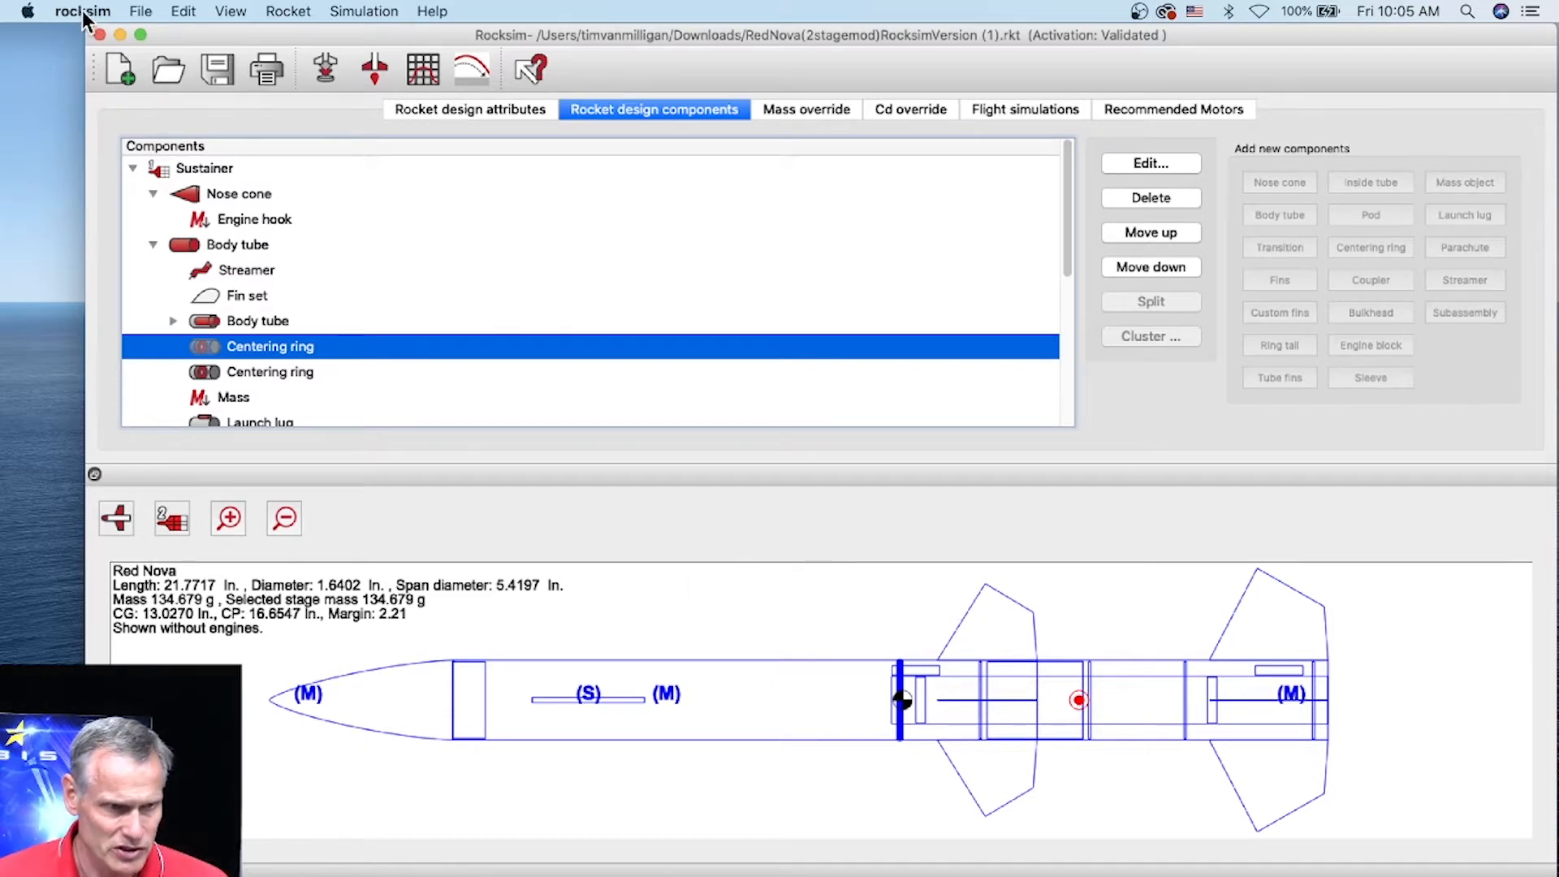
Enlarge the mouse cursor in the macOS Accessibility display settings and close System Preferences.
{"action": "left_click", "coordinate": [29, 12]}
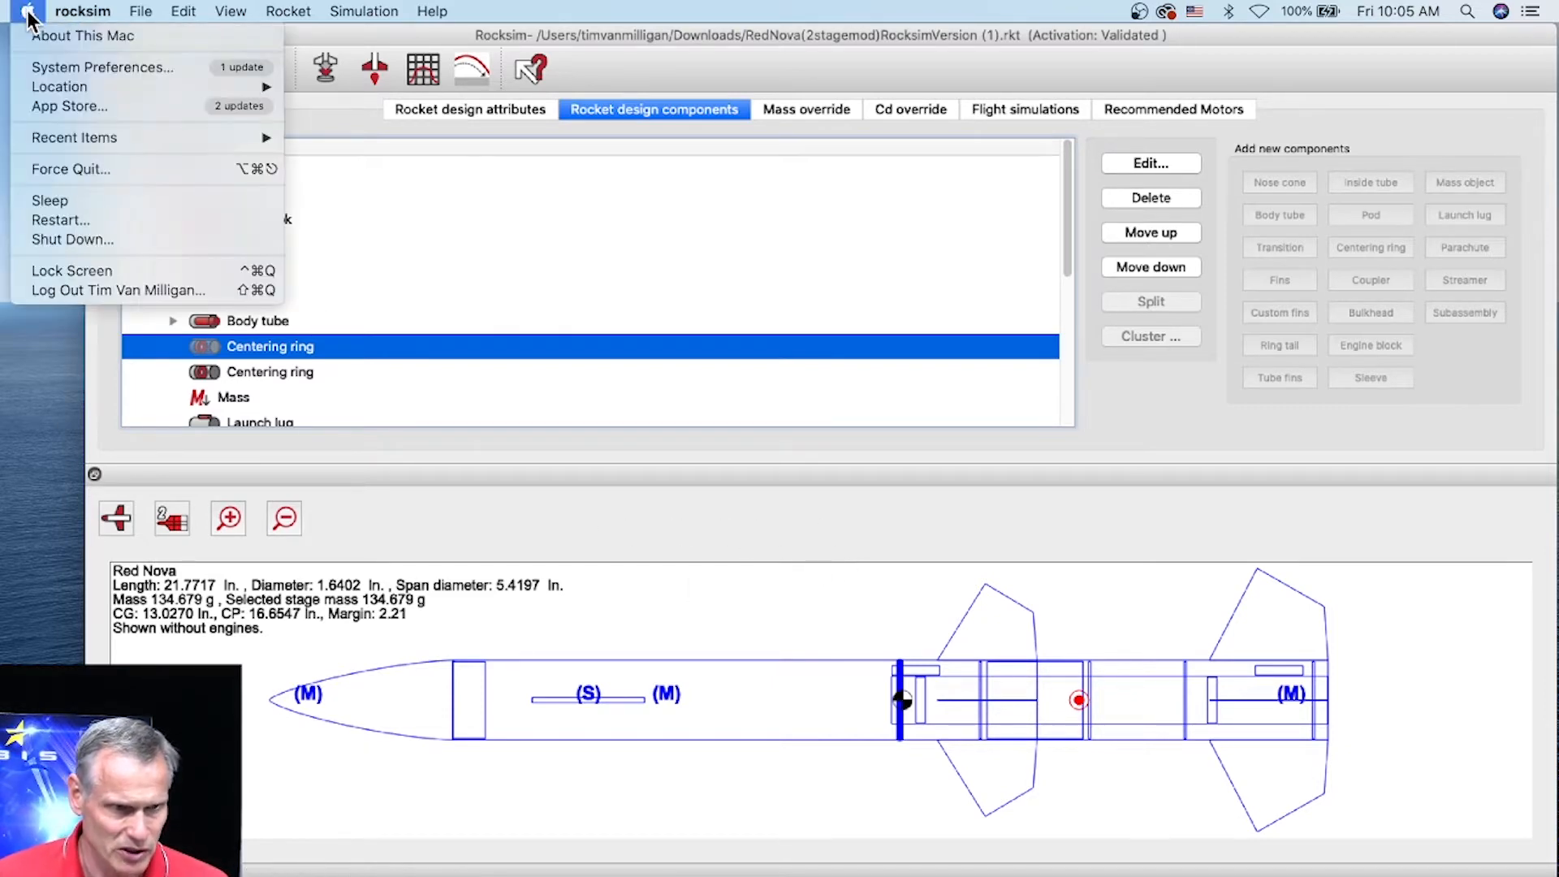
{"action": "left_click", "coordinate": [32, 66]}
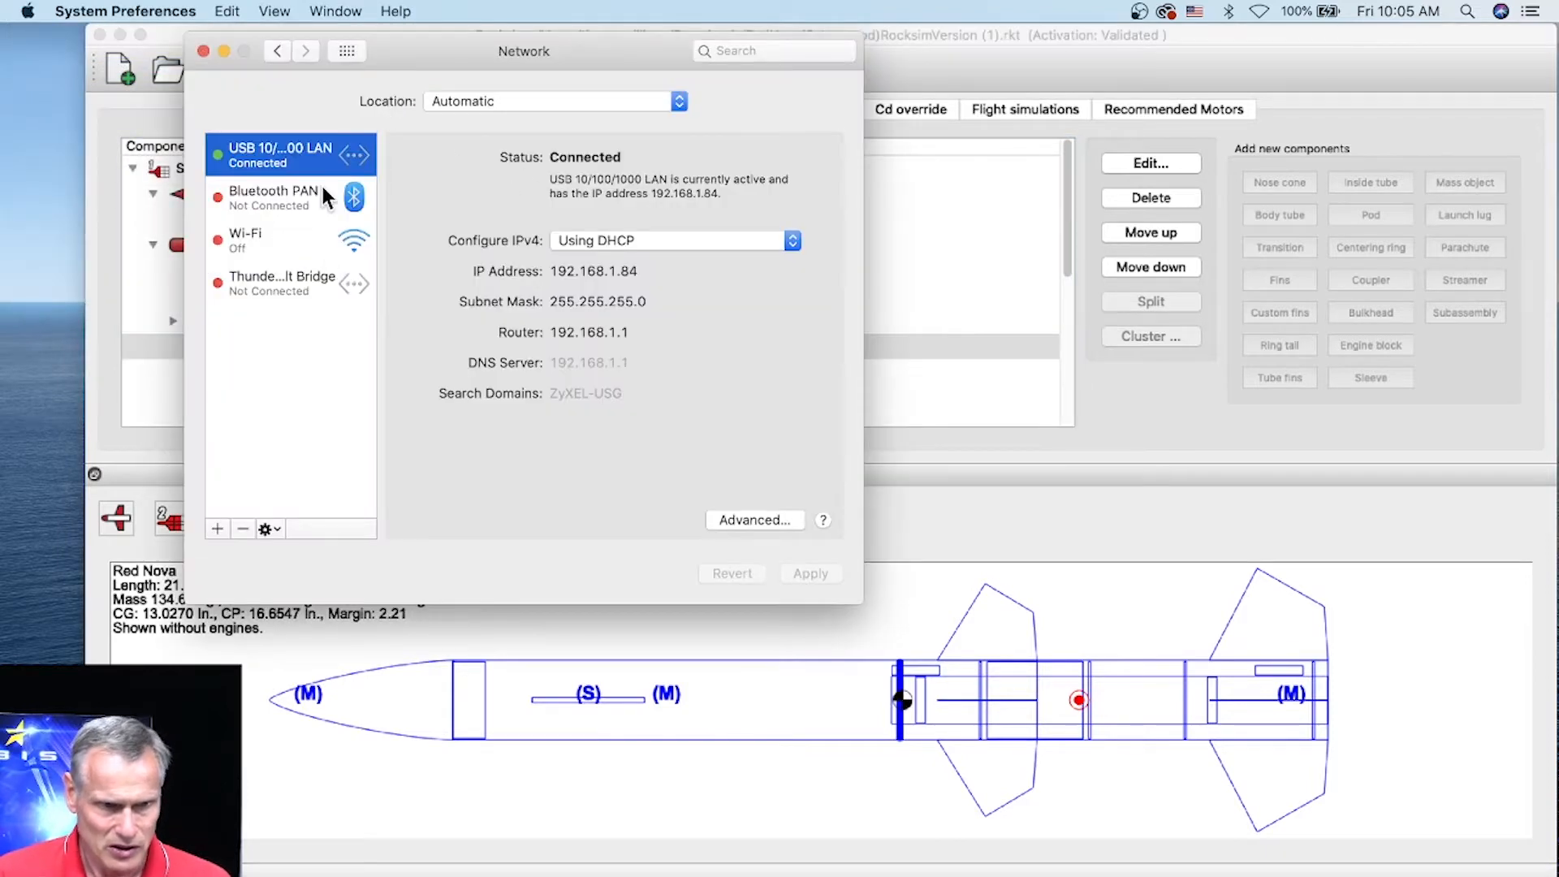
{"action": "left_click", "coordinate": [348, 51]}
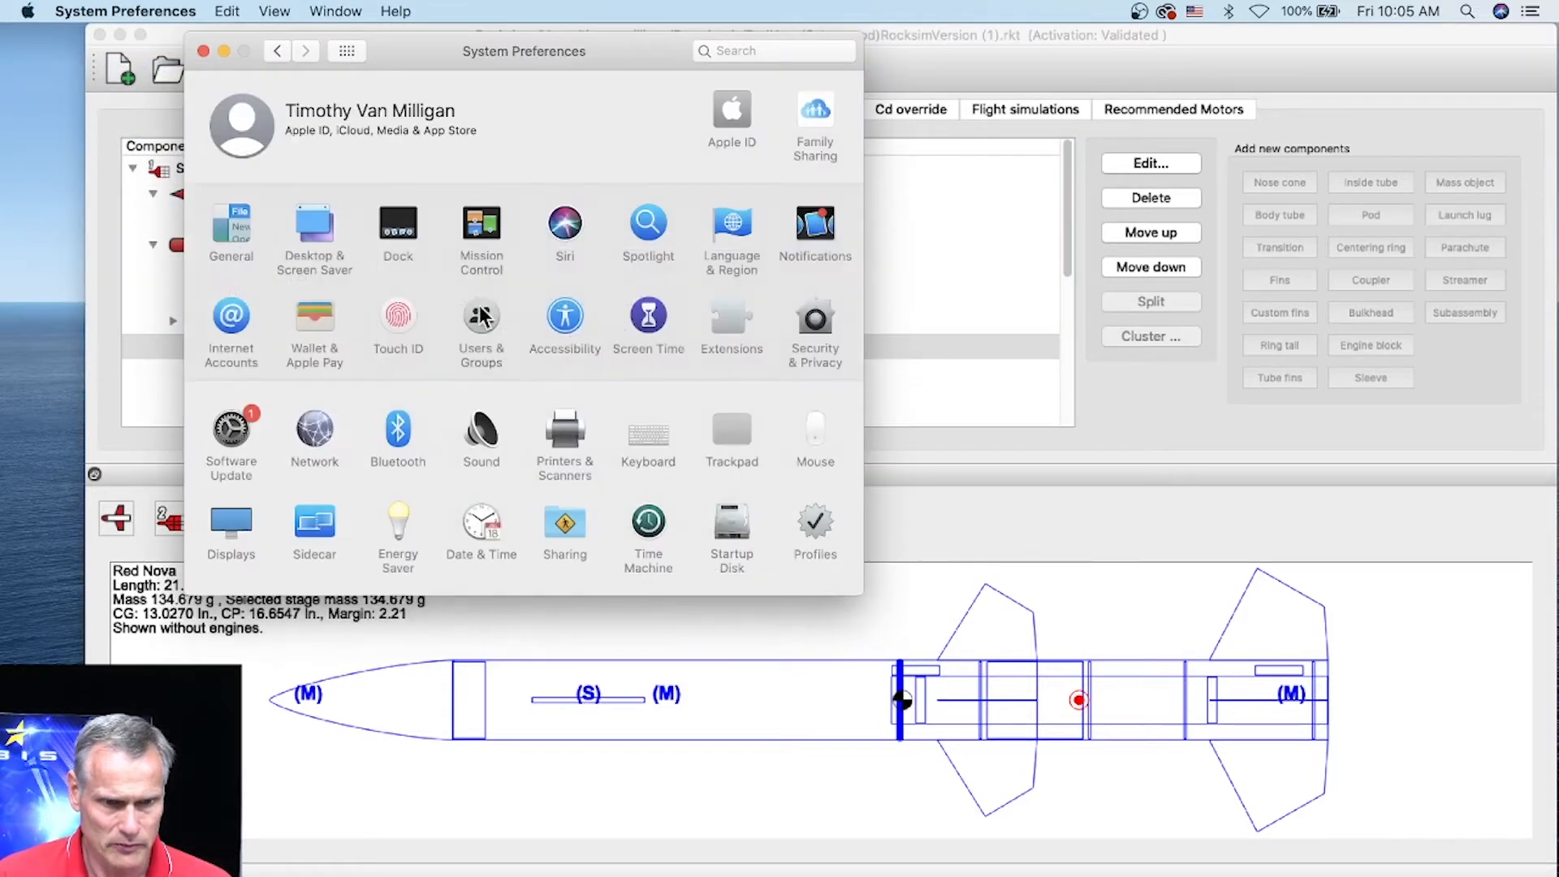
{"action": "left_click", "coordinate": [552, 341]}
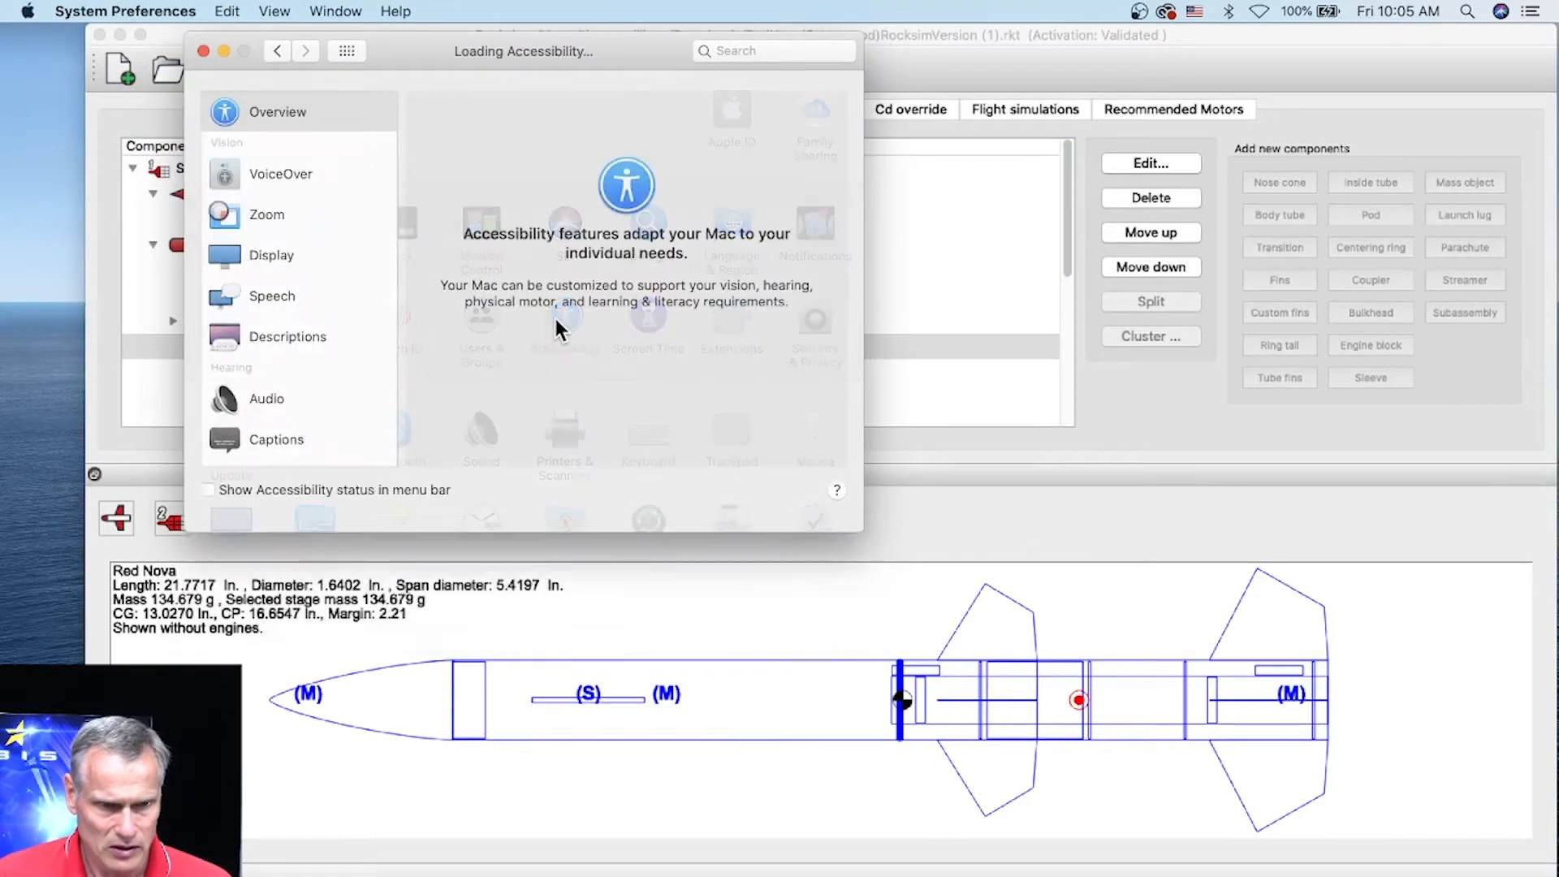
{"action": "left_click", "coordinate": [268, 297]}
{"action": "left_click", "coordinate": [272, 258]}
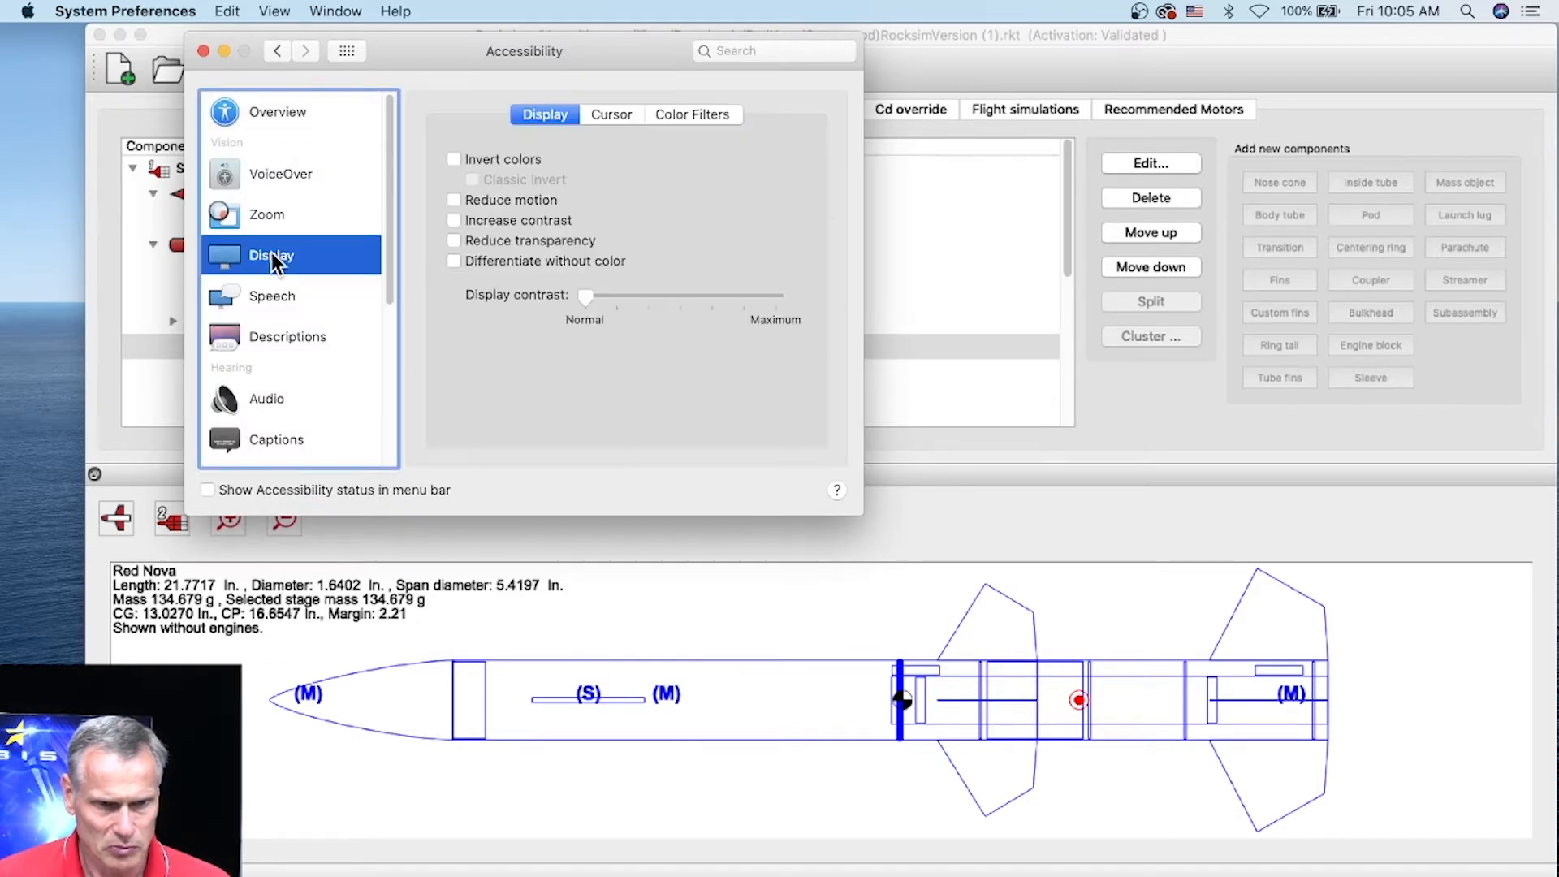
{"action": "left_click", "coordinate": [611, 118]}
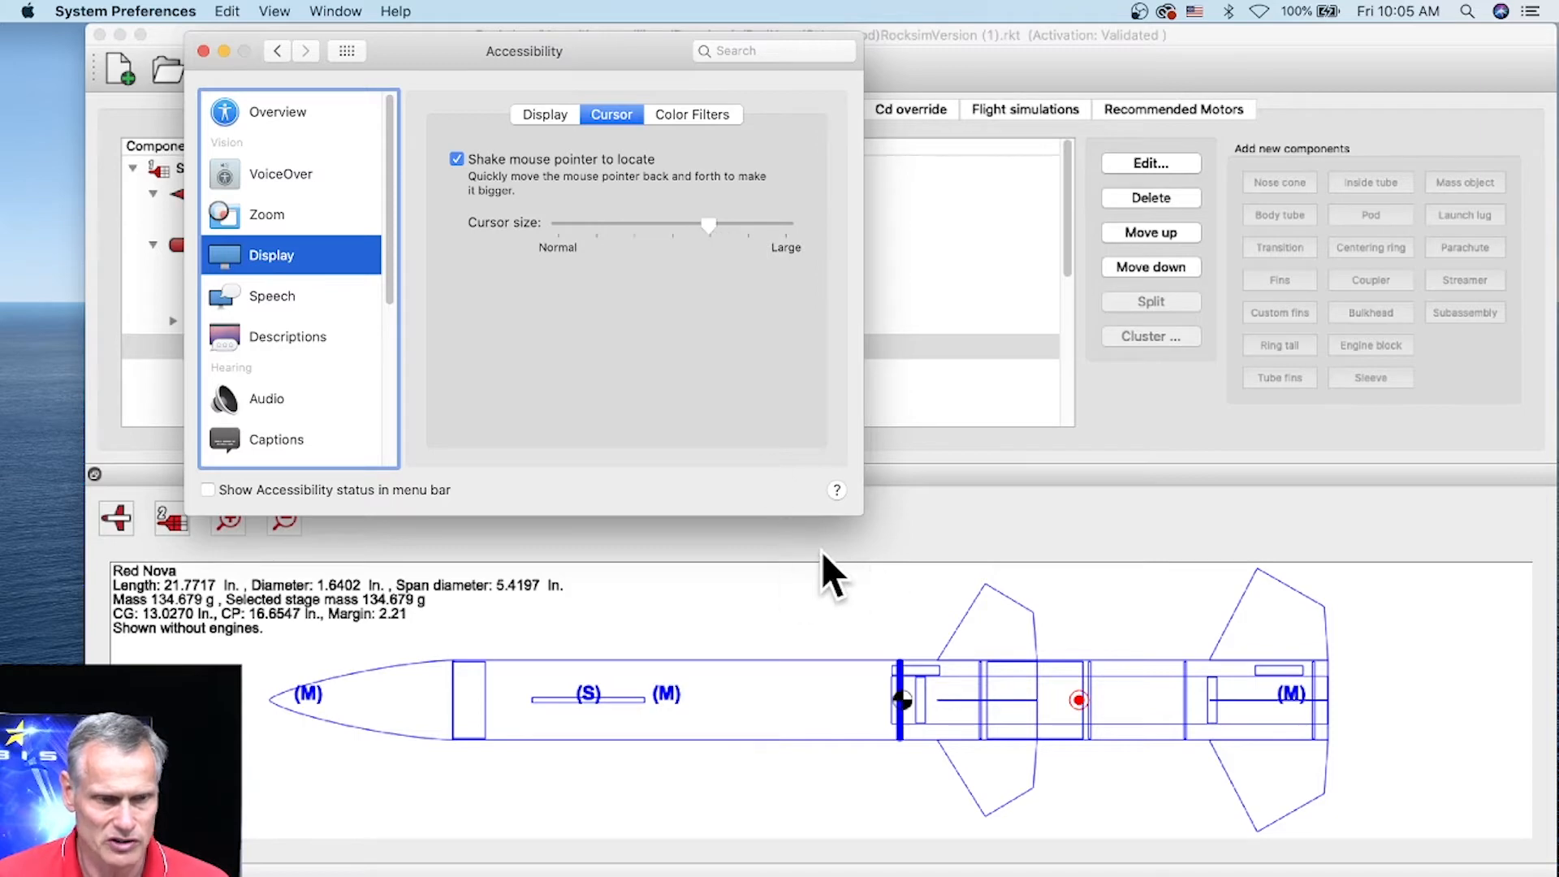
{"action": "left_click", "coordinate": [201, 52]}
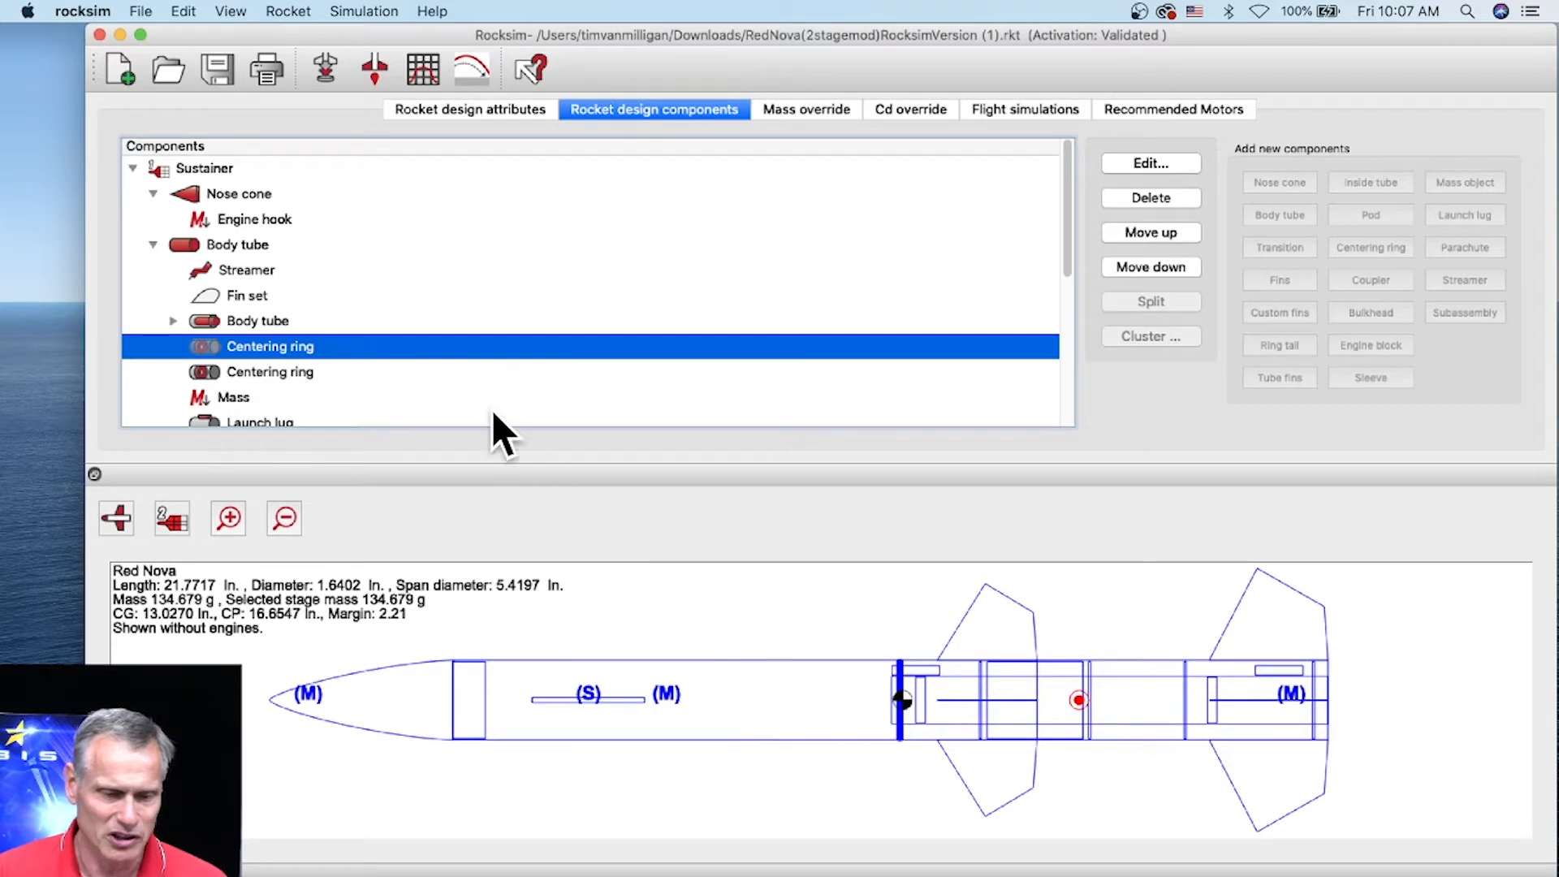
Highlight the sustainer's inner body tube, inspect the booster engine block's properties, and close them without changes.
{"action": "left_click", "coordinate": [978, 692]}
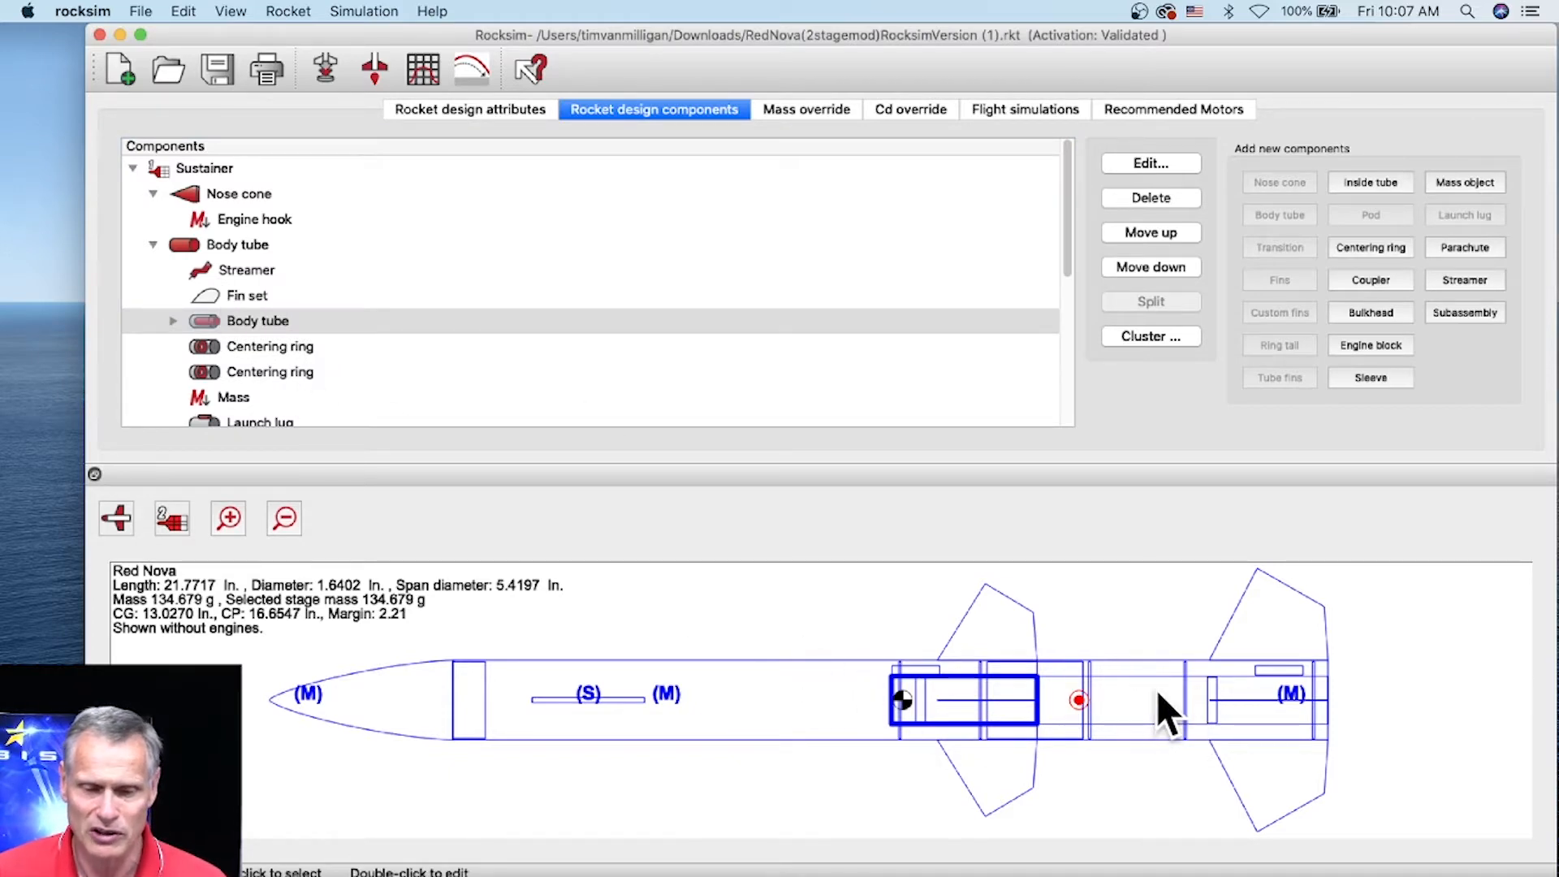
{"action": "left_click", "coordinate": [1215, 698]}
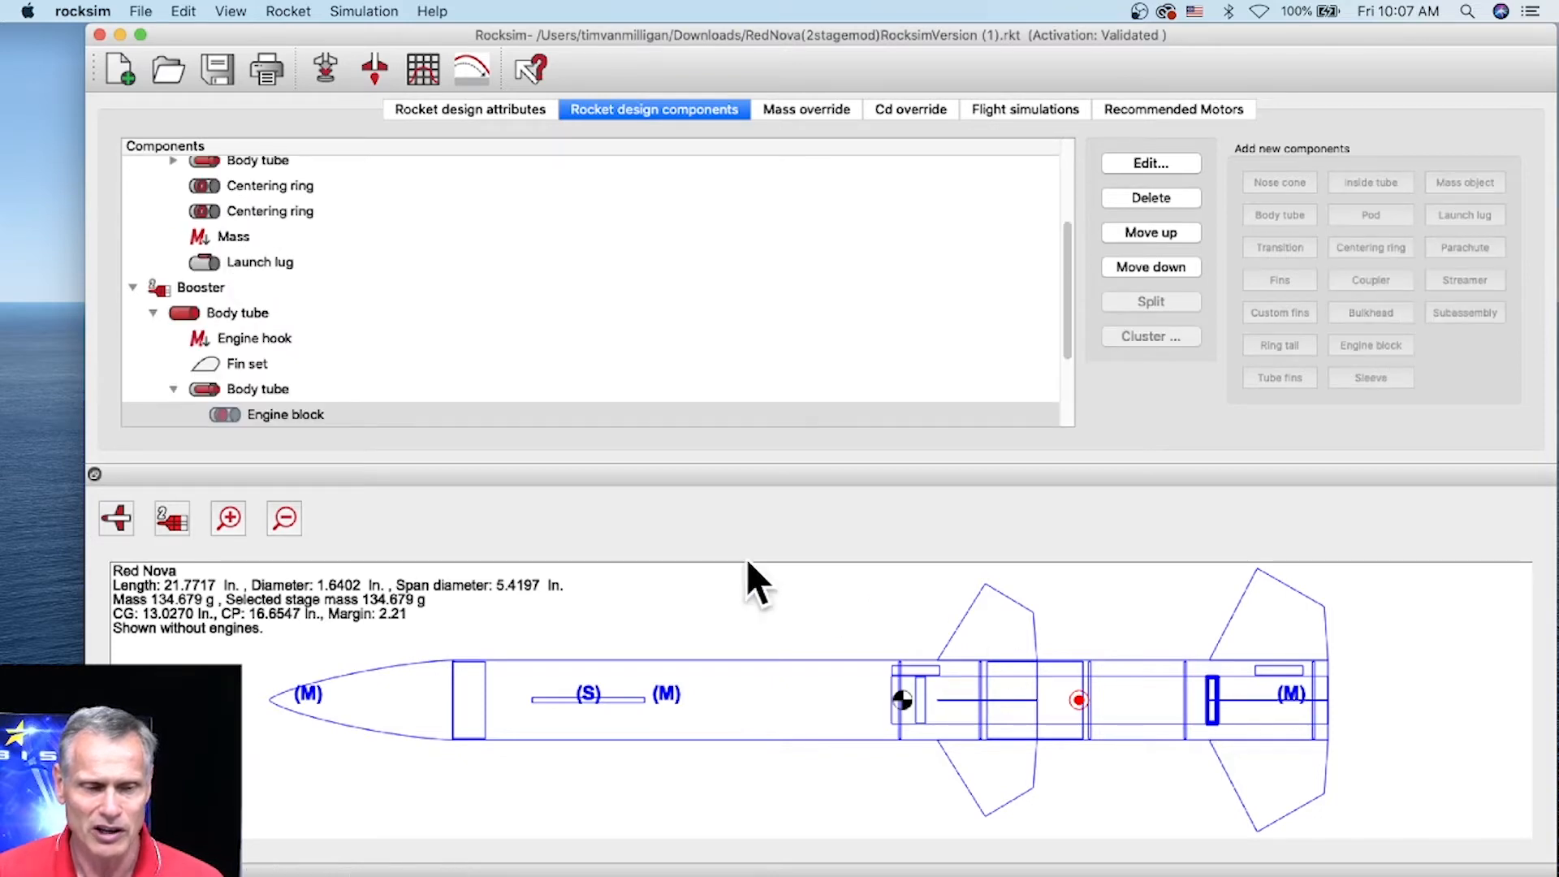
{"action": "double_click", "coordinate": [289, 413]}
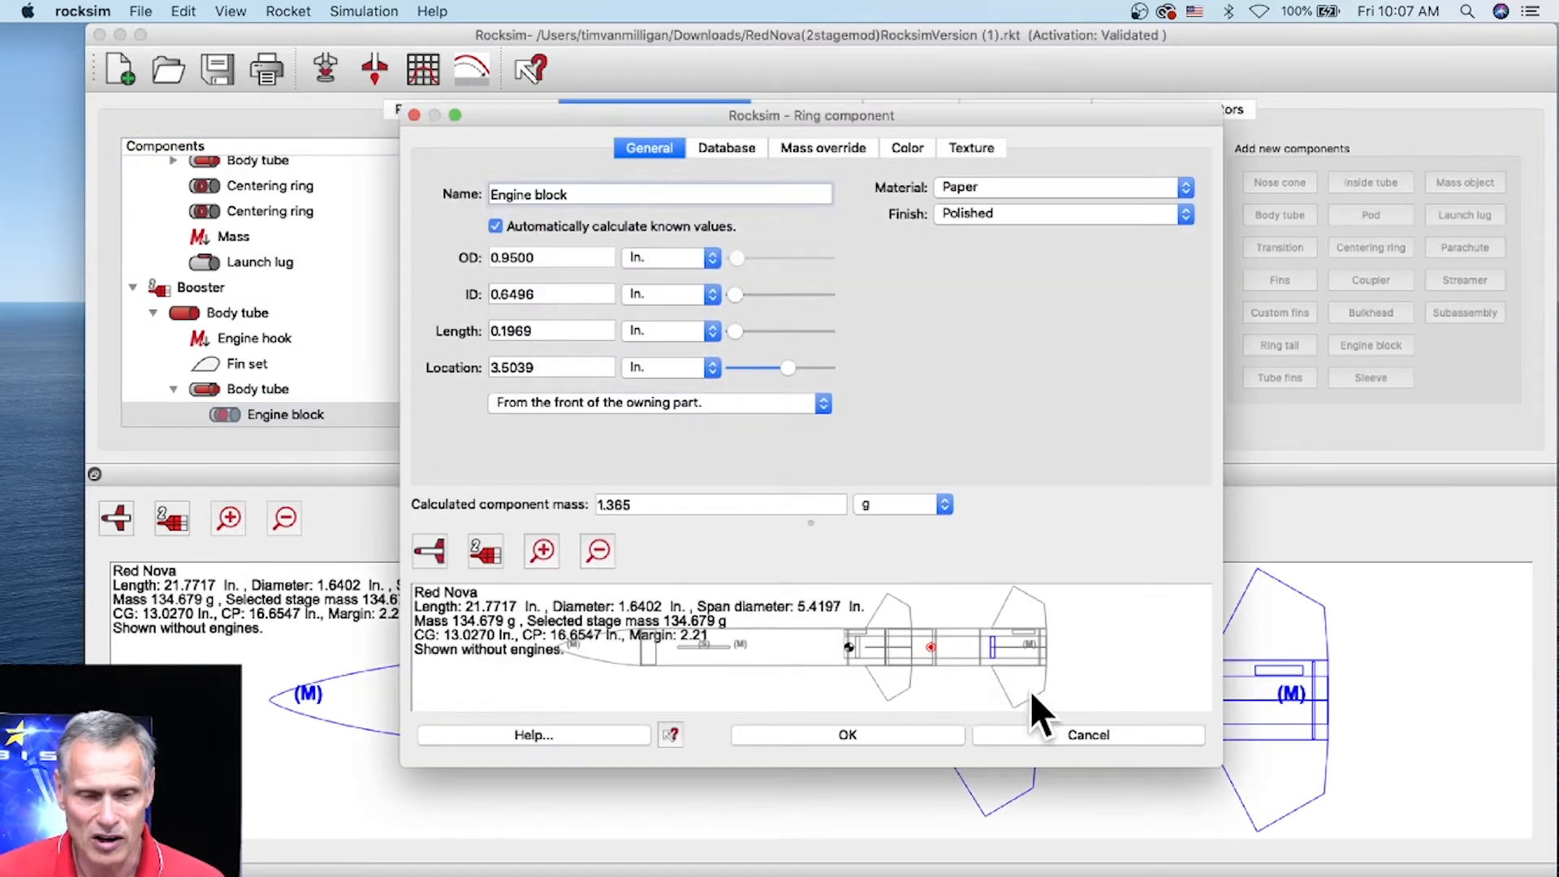
{"action": "left_click", "coordinate": [1006, 728]}
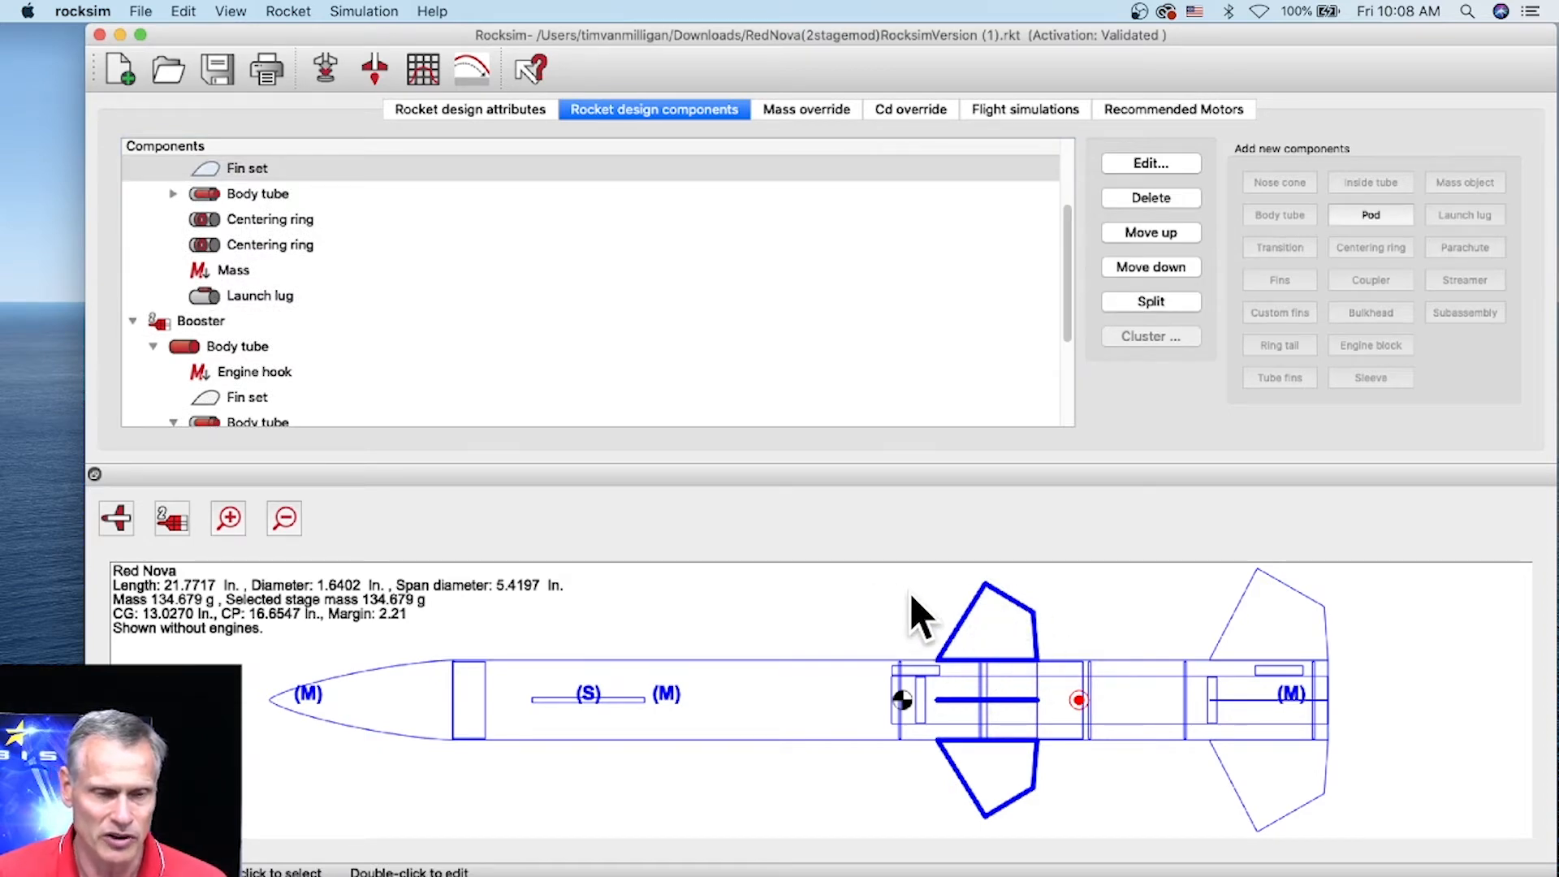
Open the sustainer's fin set for editing and widen its dialog to show the whole rocket preview.
{"action": "left_click", "coordinate": [256, 170]}
{"action": "double_click", "coordinate": [256, 171]}
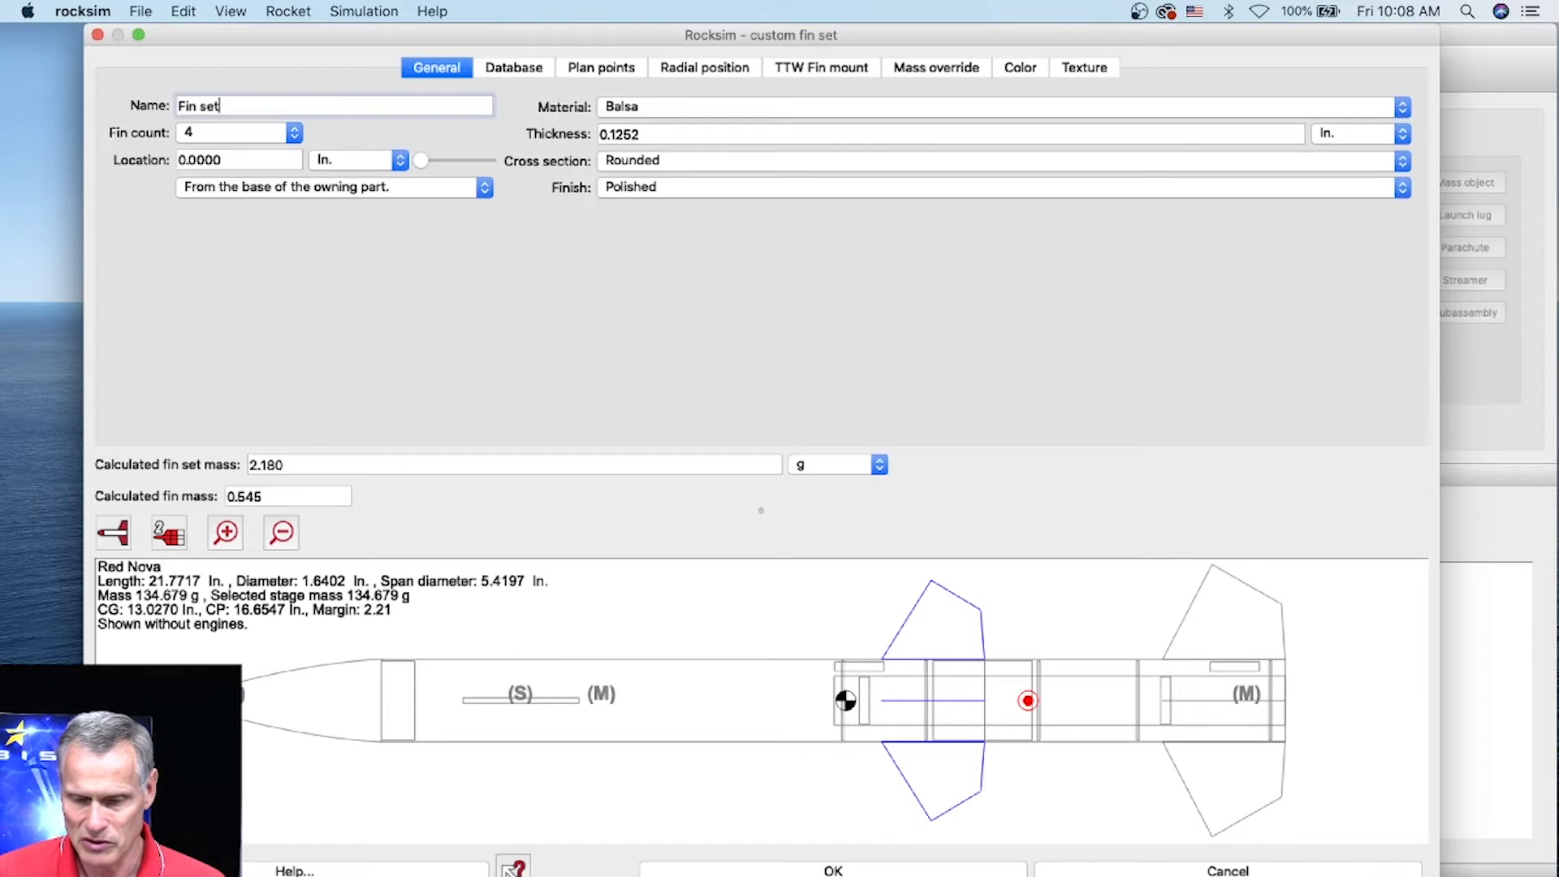
{"action": "key", "text": "super+Tab"}
{"action": "left_click_drag", "start_coordinate": [1439, 875], "coordinate": [1546, 864]}
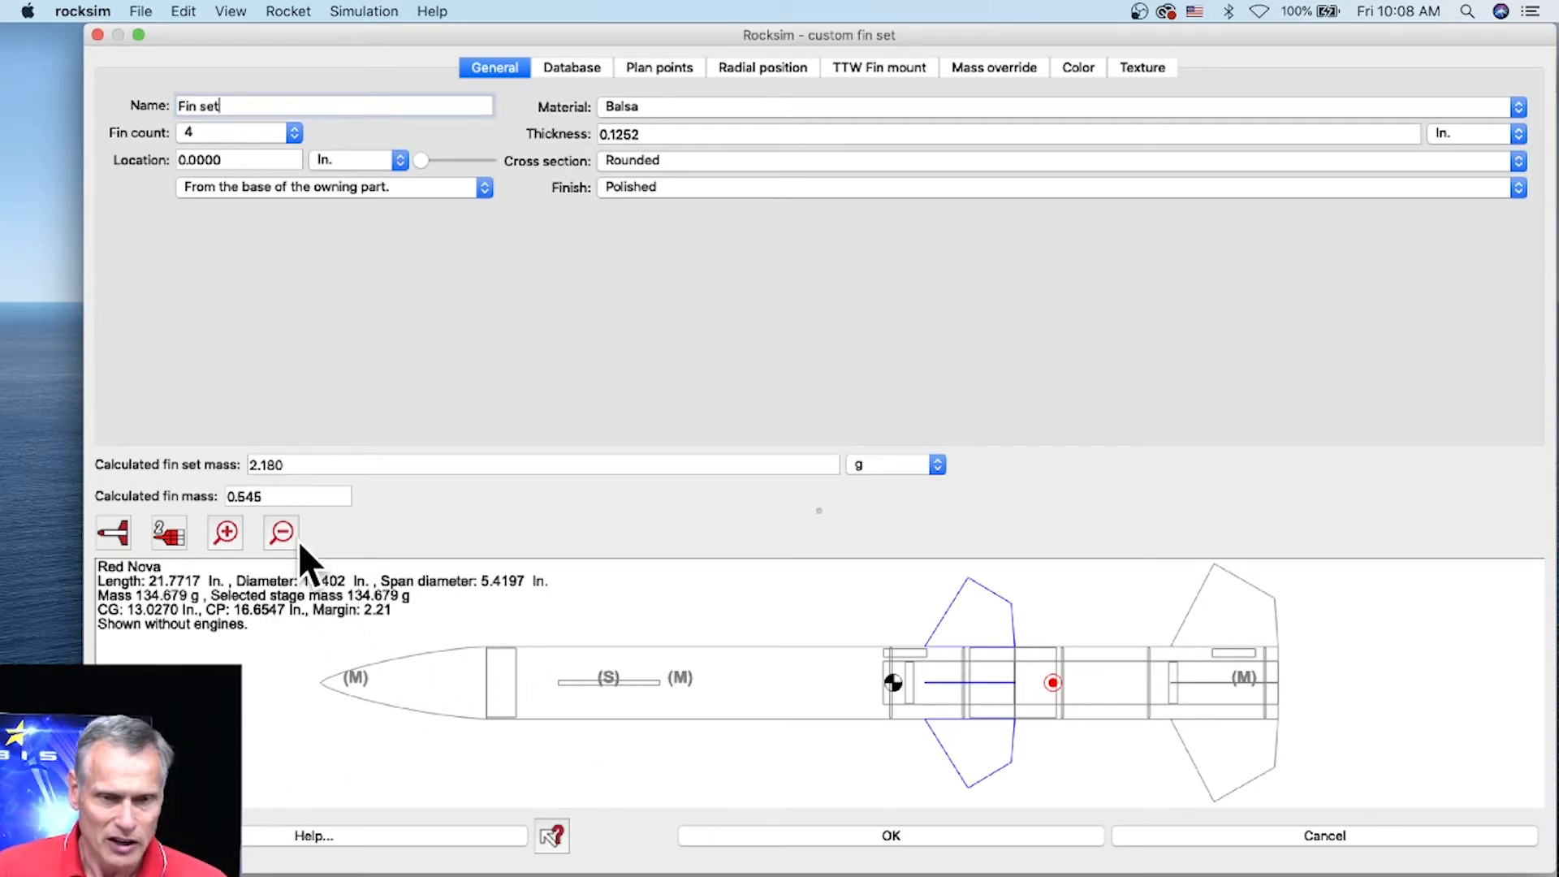
Show the fin set's plan points and enlarge the fin outline grid in both height and width.
{"action": "left_click", "coordinate": [670, 67]}
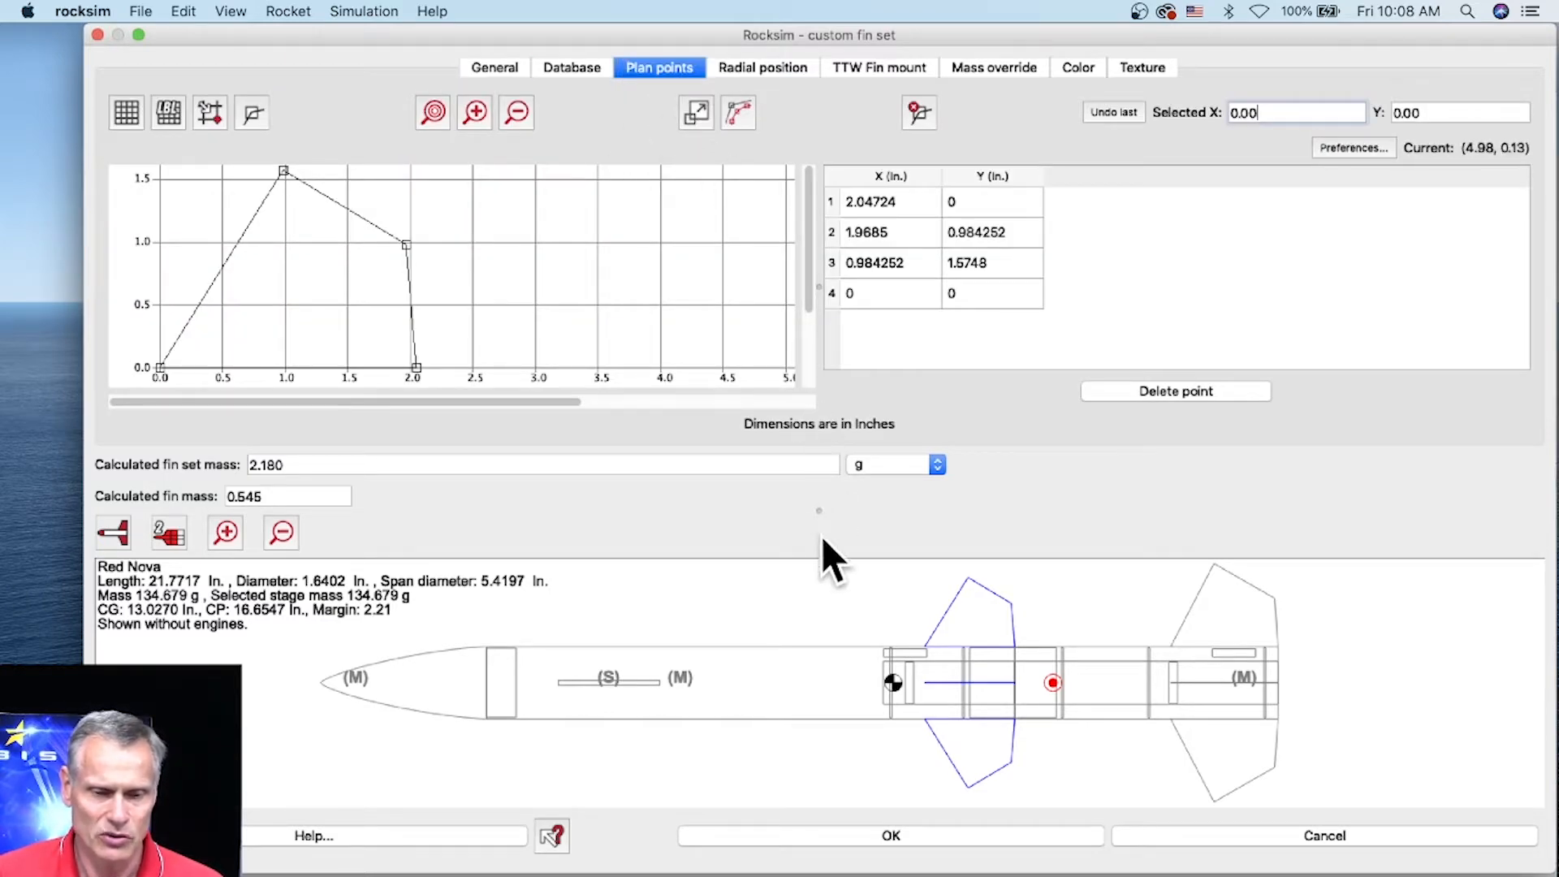
{"action": "mouse_move", "coordinate": [820, 511]}
{"action": "left_mouse_down"}
{"action": "mouse_move", "coordinate": [818, 543]}
{"action": "mouse_move", "coordinate": [815, 516]}
{"action": "left_mouse_up"}
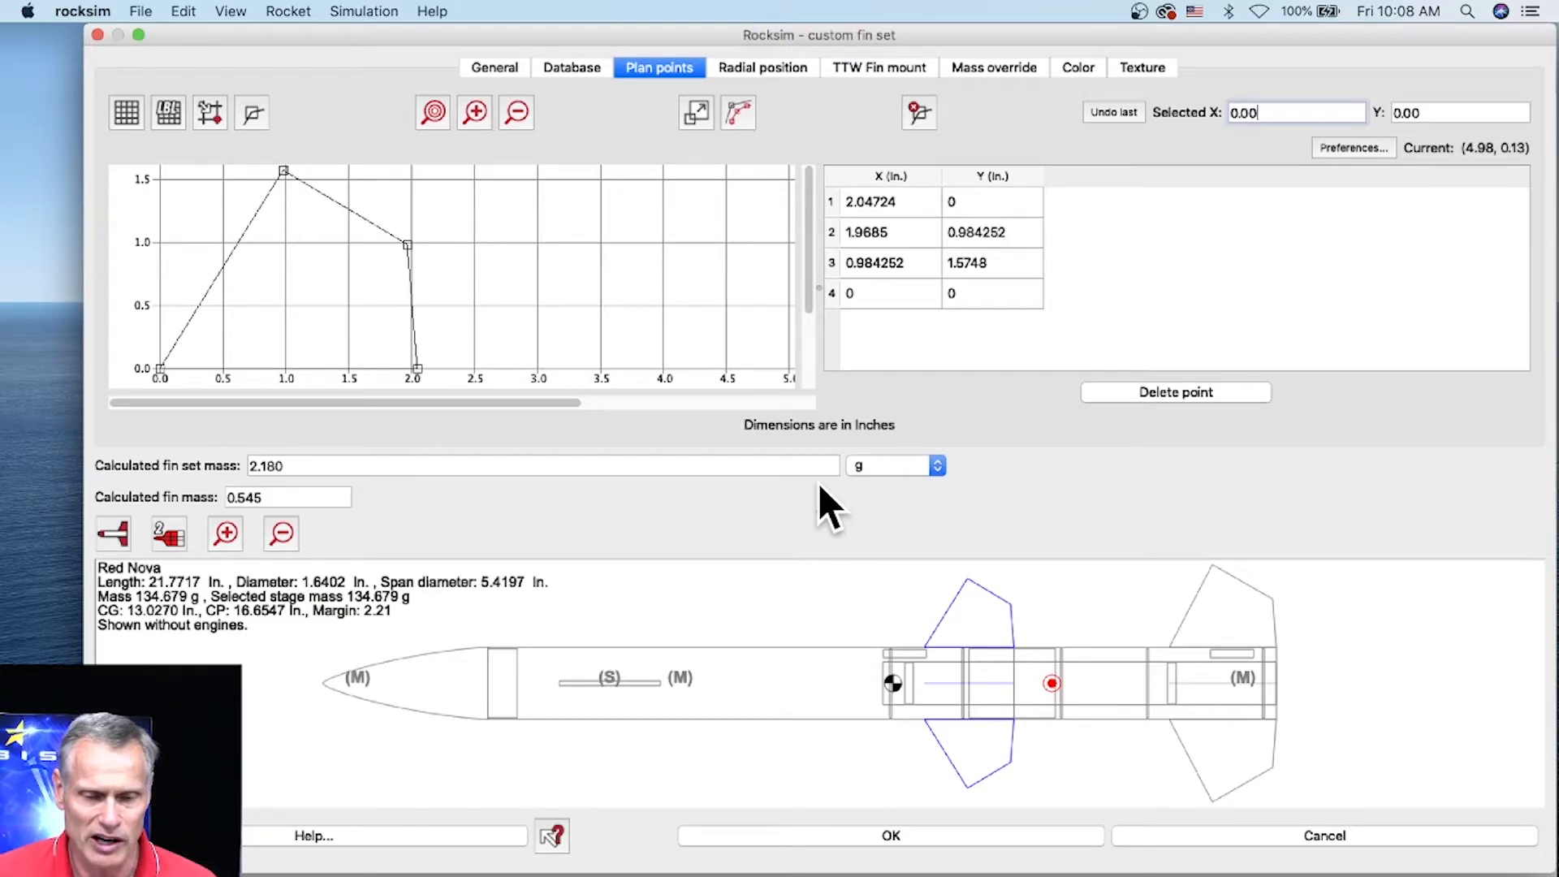
{"action": "left_click_drag", "start_coordinate": [820, 510], "coordinate": [831, 690]}
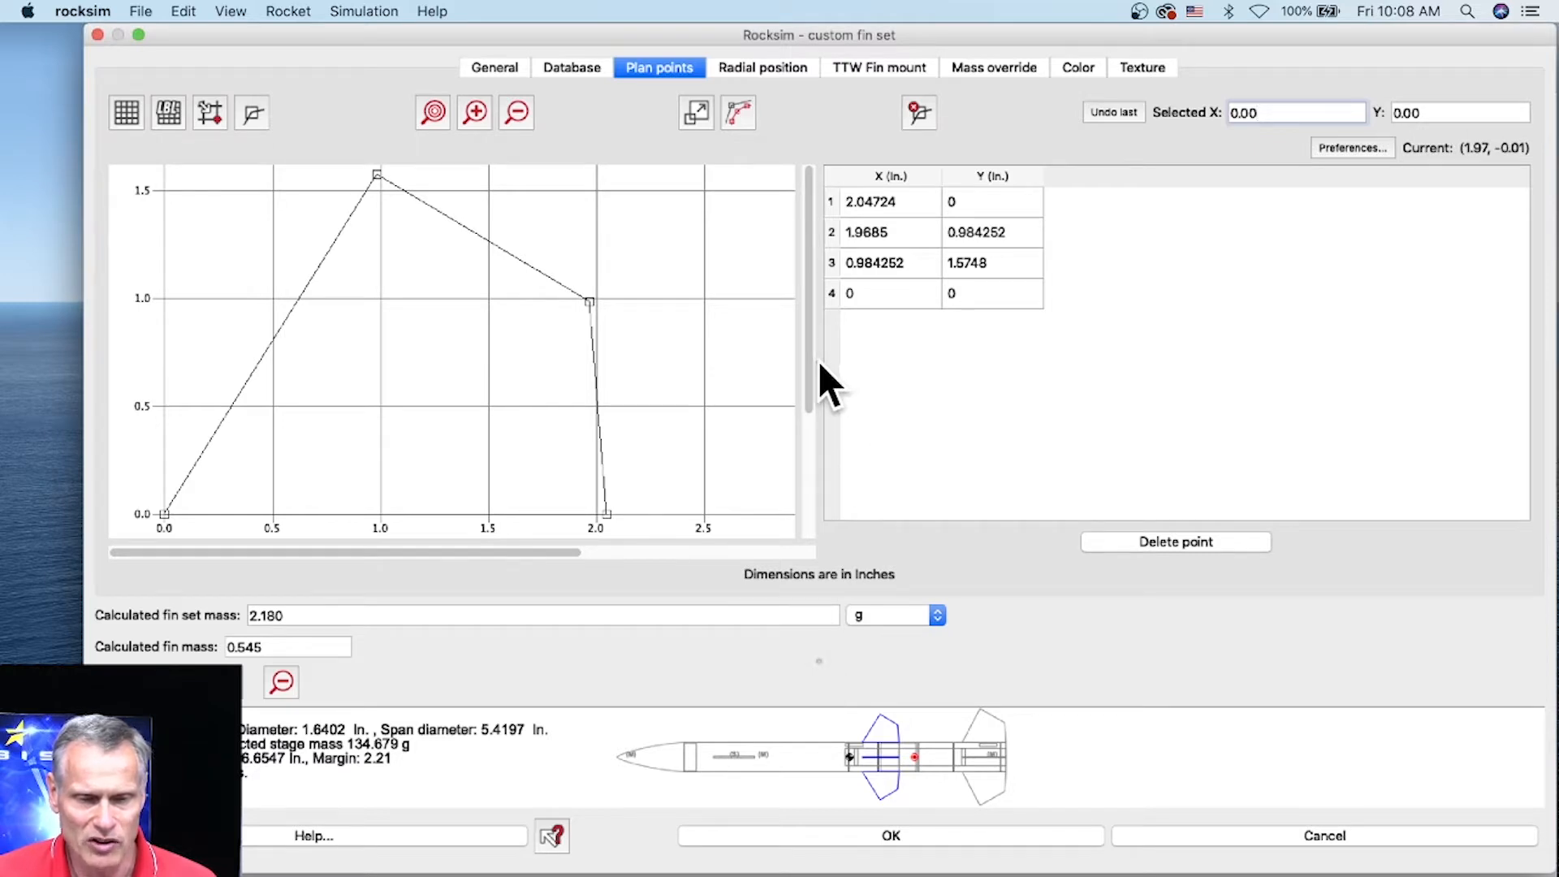
{"action": "left_click_drag", "start_coordinate": [818, 361], "coordinate": [1269, 397]}
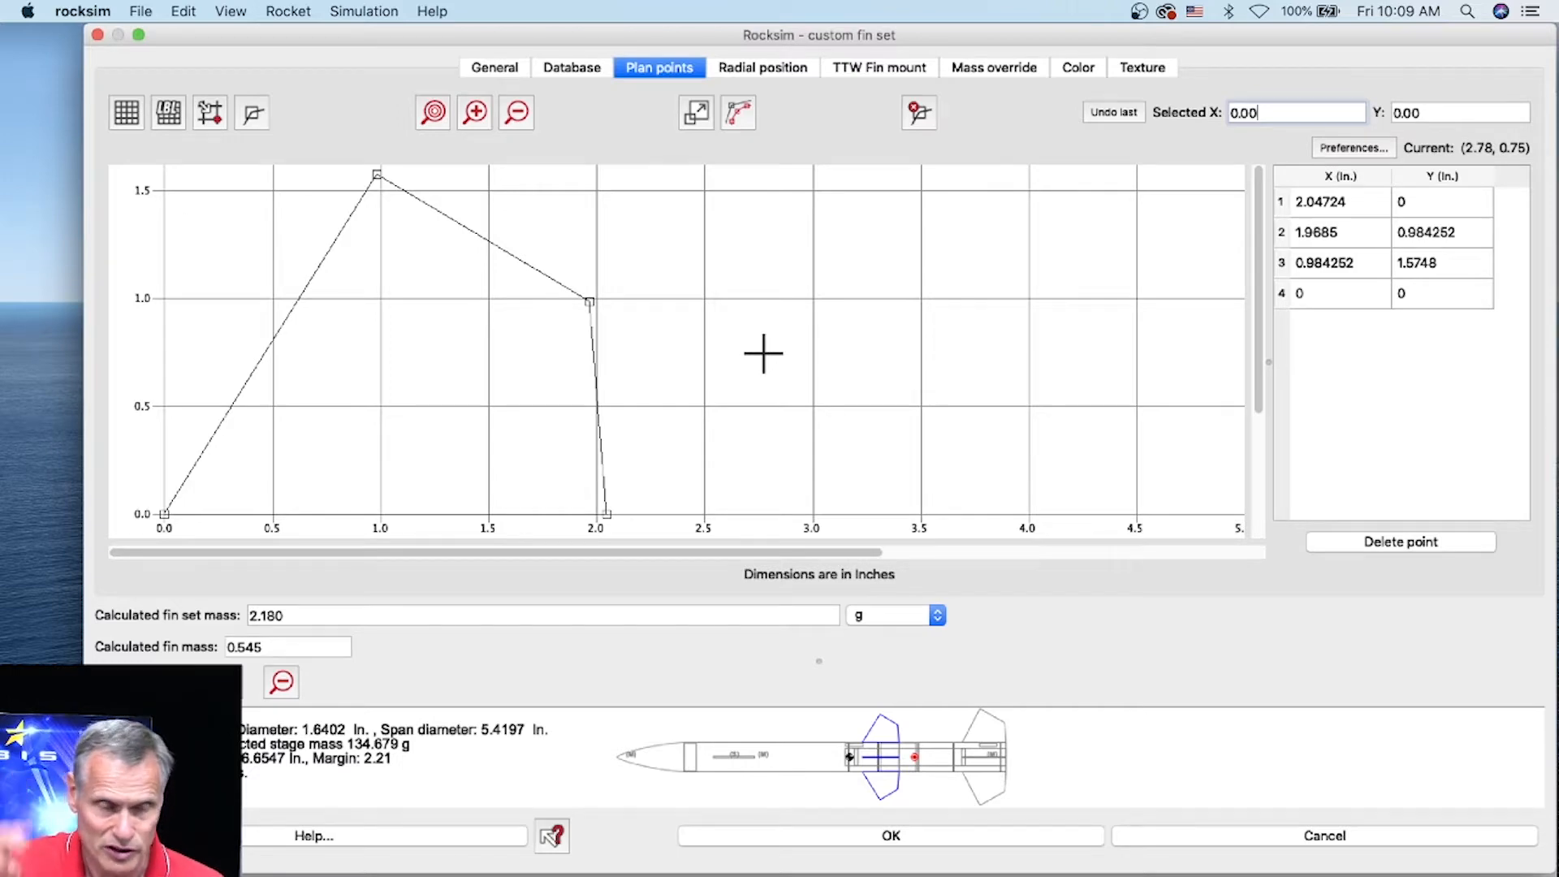
Shift the fin outline's second plan point slightly, to about X 1.98 in, Y 0.98 in.
{"action": "scroll", "coordinate": [764, 353], "scroll_direction": "down", "scroll_amount": 5}
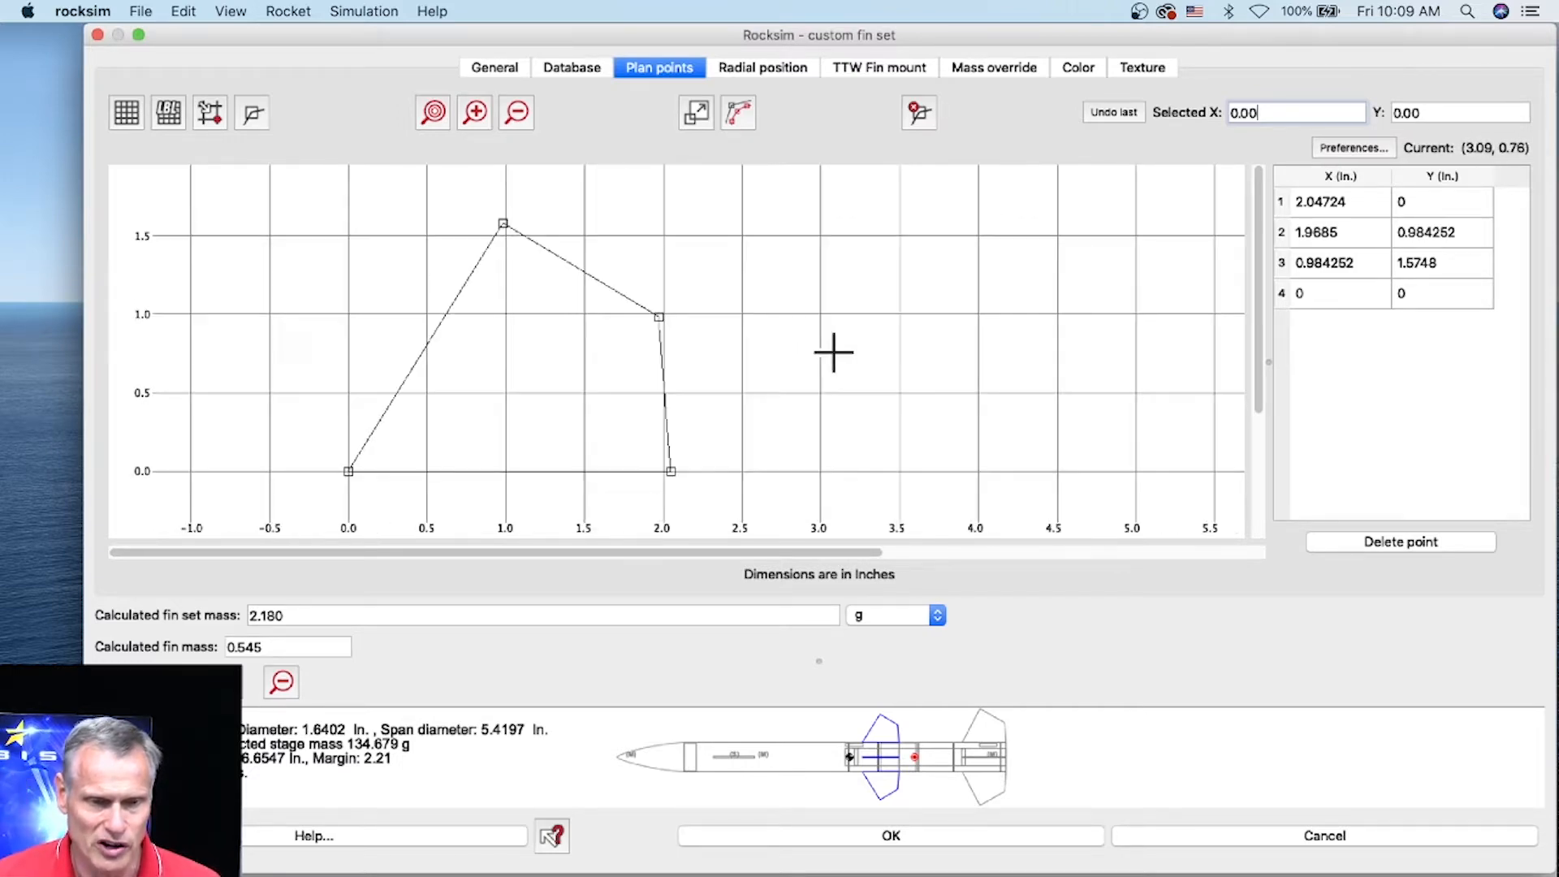
{"action": "scroll", "coordinate": [815, 347], "scroll_direction": "up", "scroll_amount": 2}
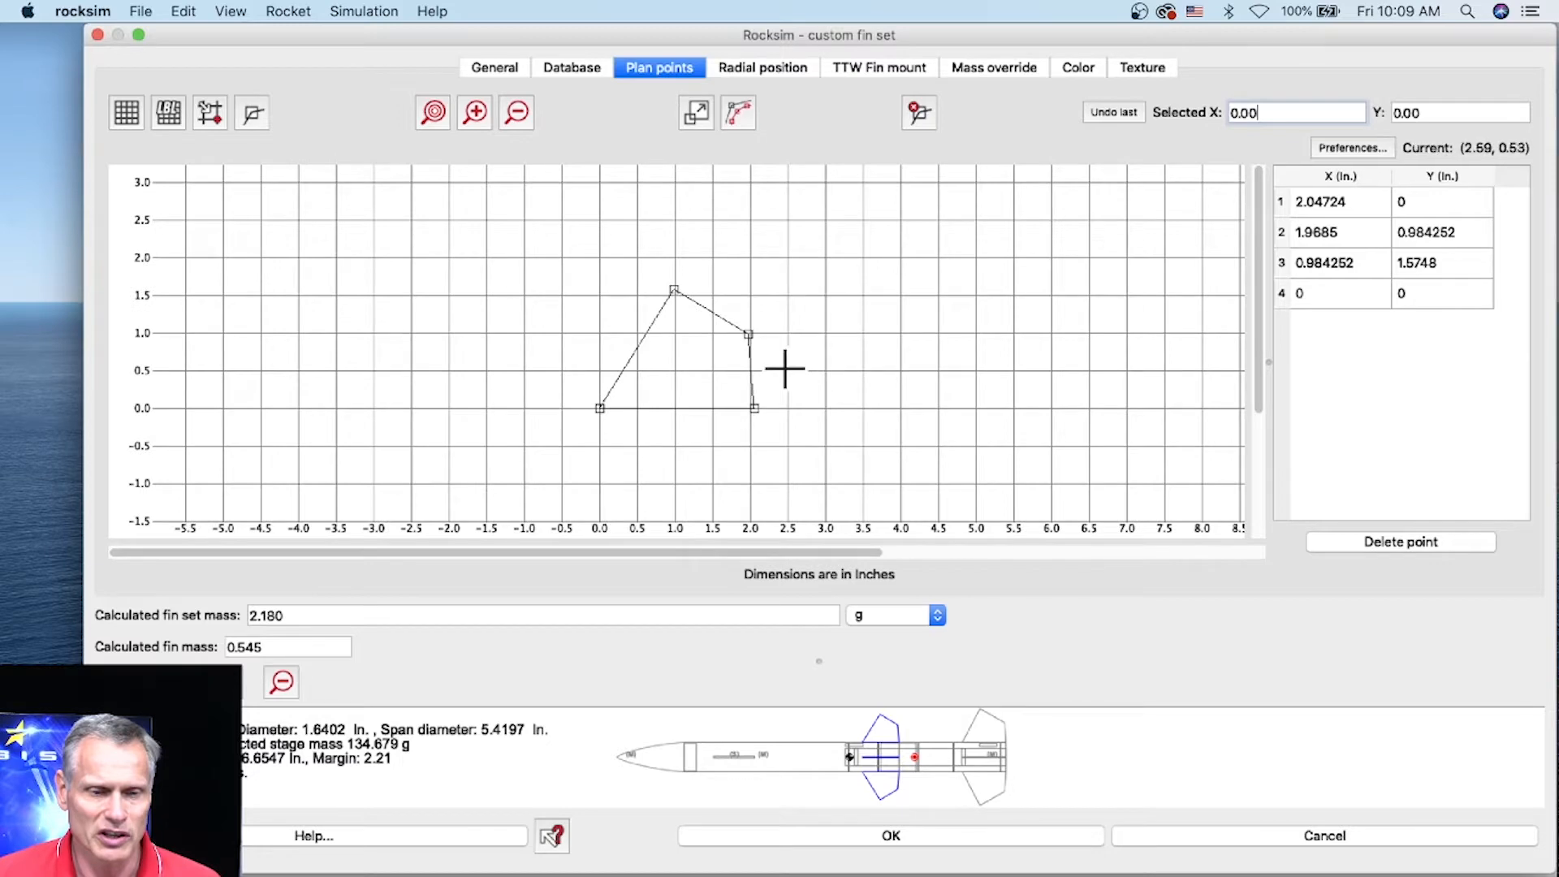
{"action": "scroll", "coordinate": [748, 362], "scroll_direction": "up", "scroll_amount": 3}
{"action": "scroll", "coordinate": [649, 372], "scroll_direction": "up", "scroll_amount": 1}
{"action": "scroll", "coordinate": [598, 362], "scroll_direction": "down", "scroll_amount": 2}
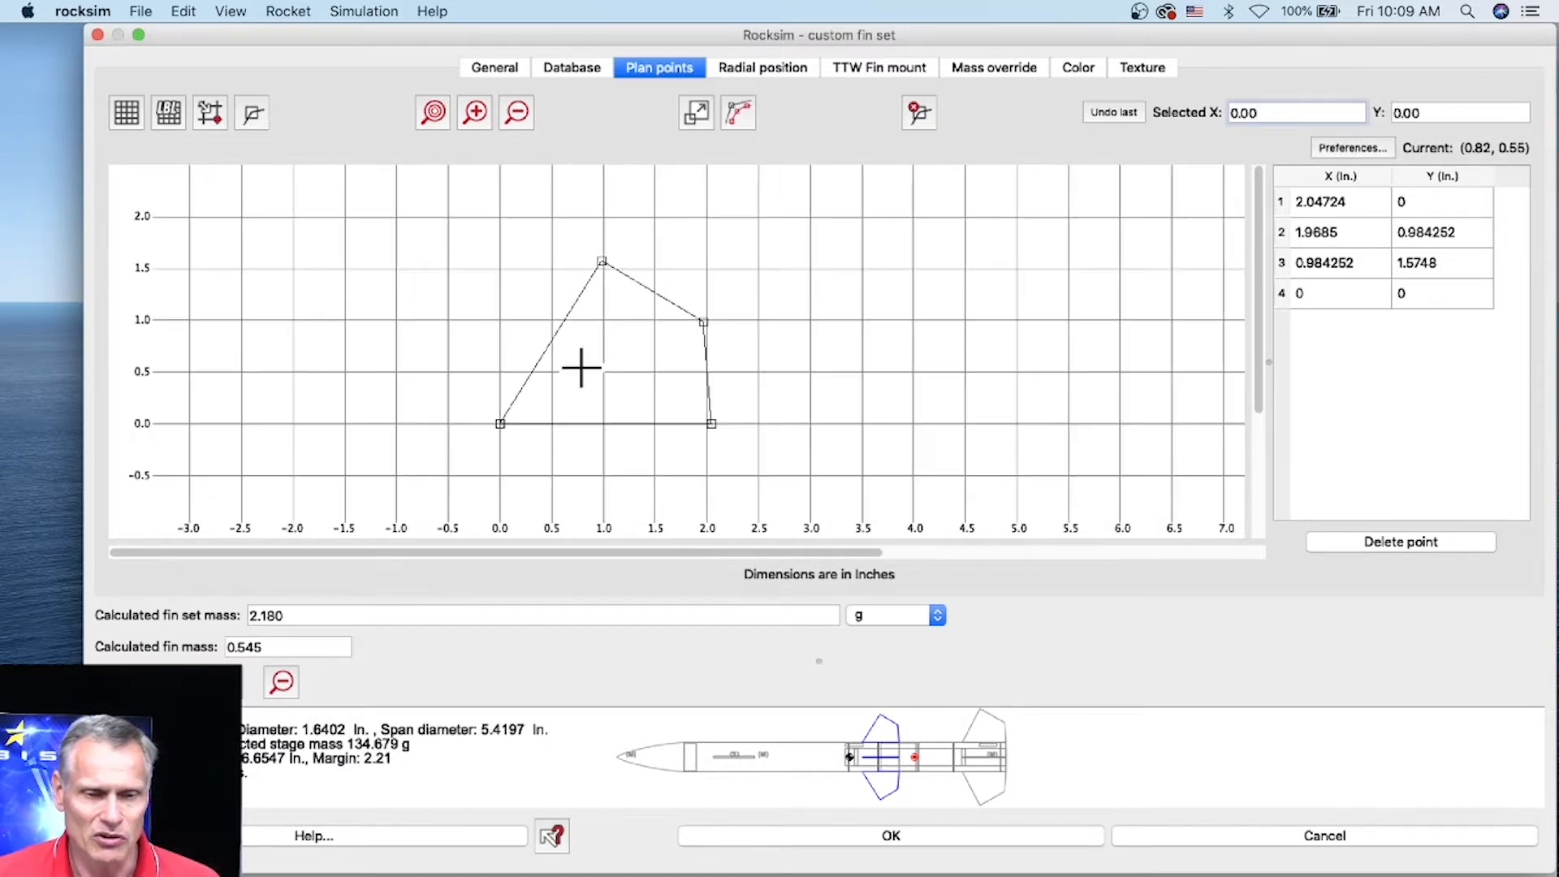
{"action": "scroll", "coordinate": [595, 314], "scroll_direction": "up", "scroll_amount": 3}
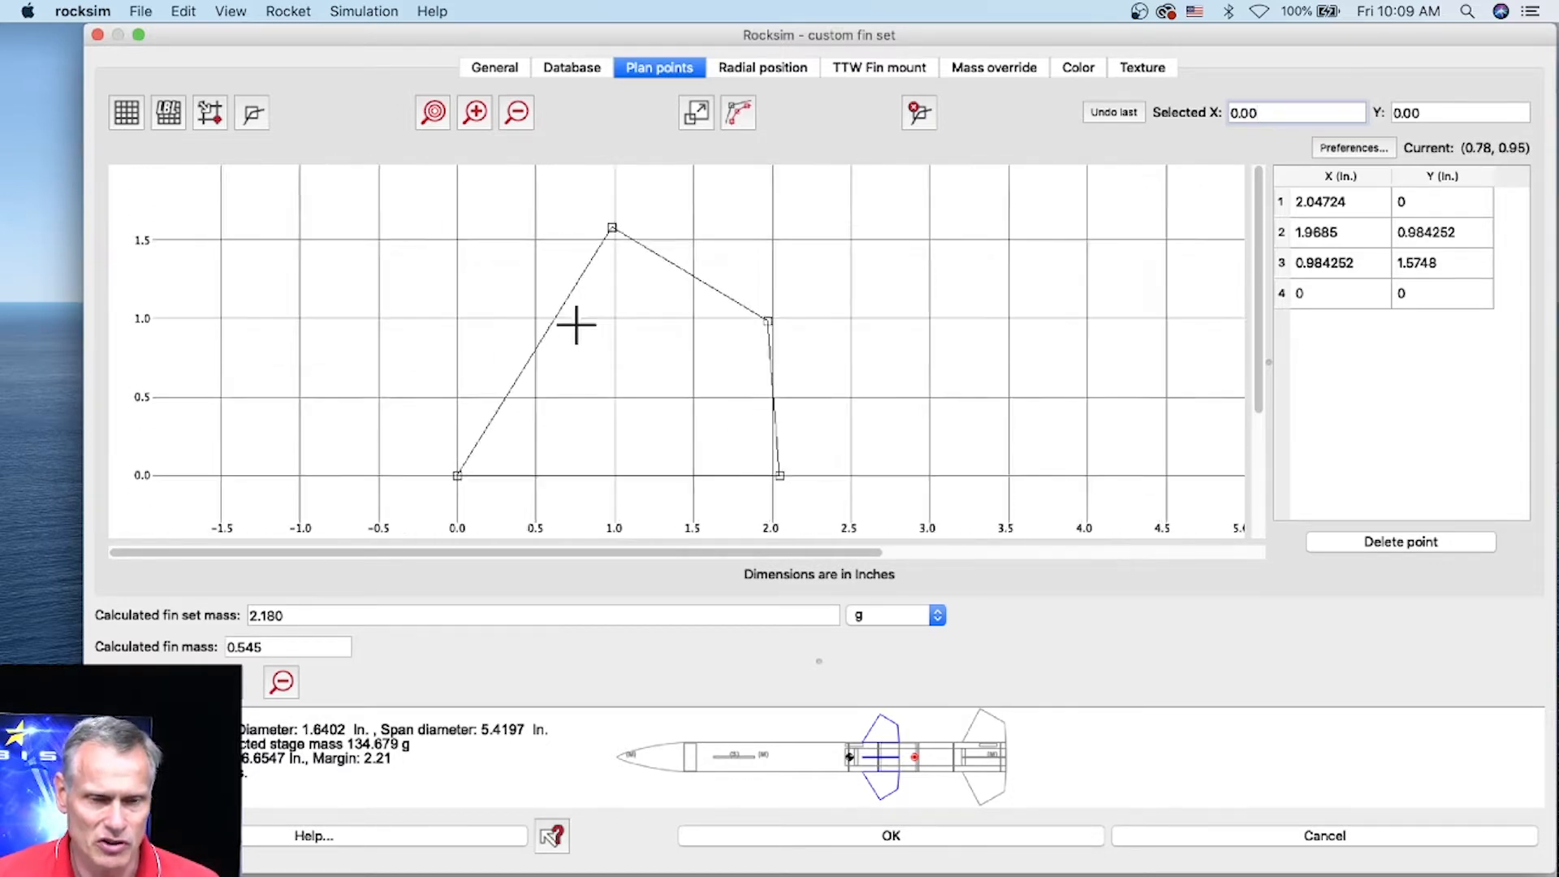
{"action": "scroll", "coordinate": [894, 324], "scroll_direction": "up", "scroll_amount": 1}
{"action": "scroll", "coordinate": [812, 341], "scroll_direction": "up", "scroll_amount": 5}
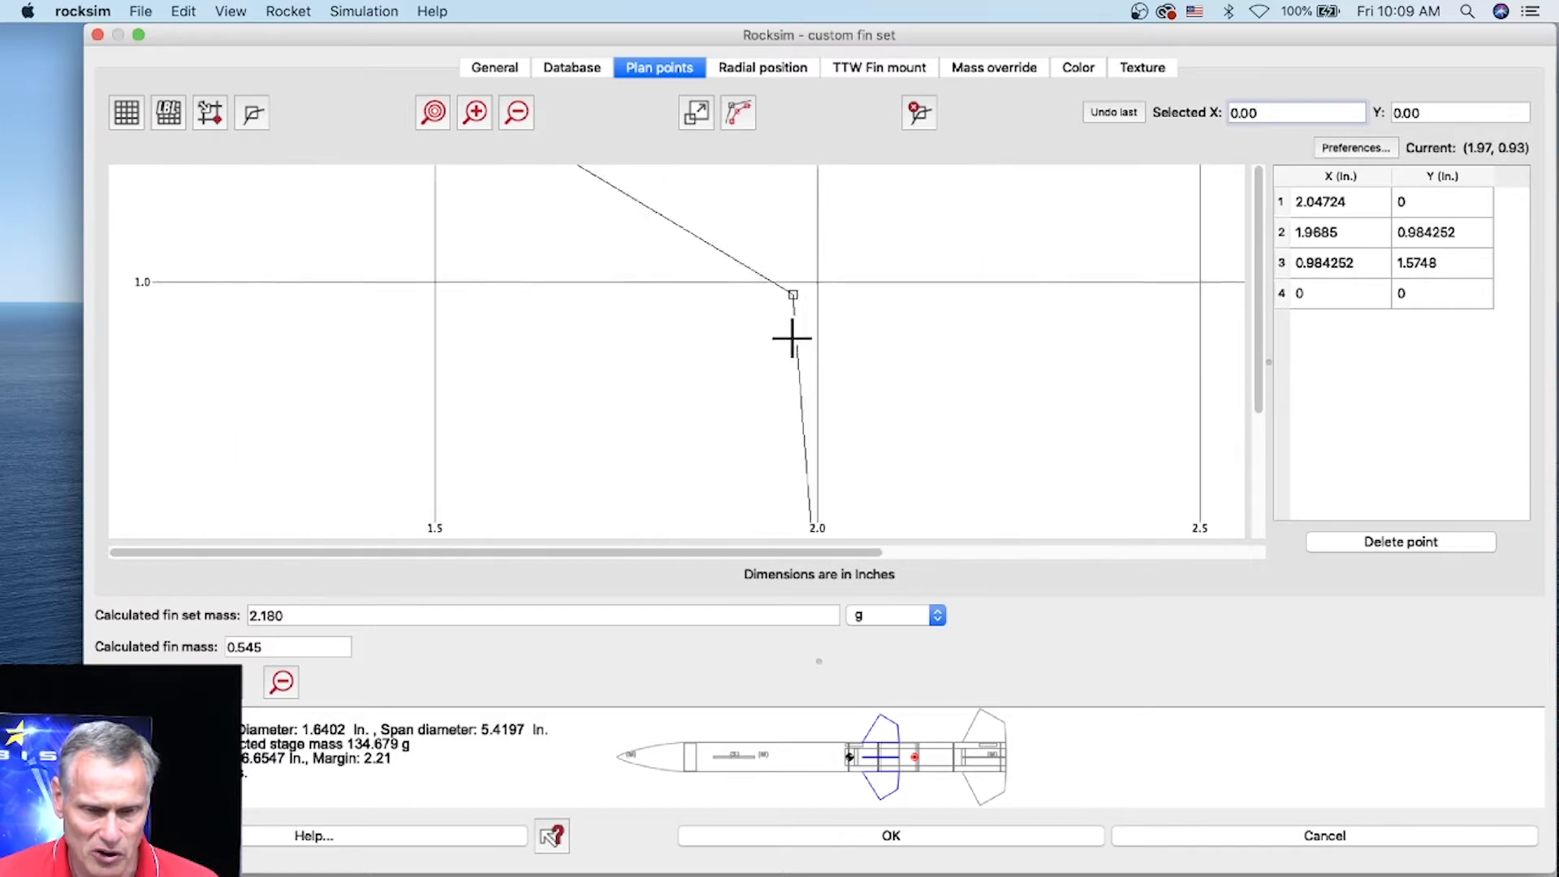
{"action": "left_click_drag", "start_coordinate": [785, 258], "coordinate": [803, 261]}
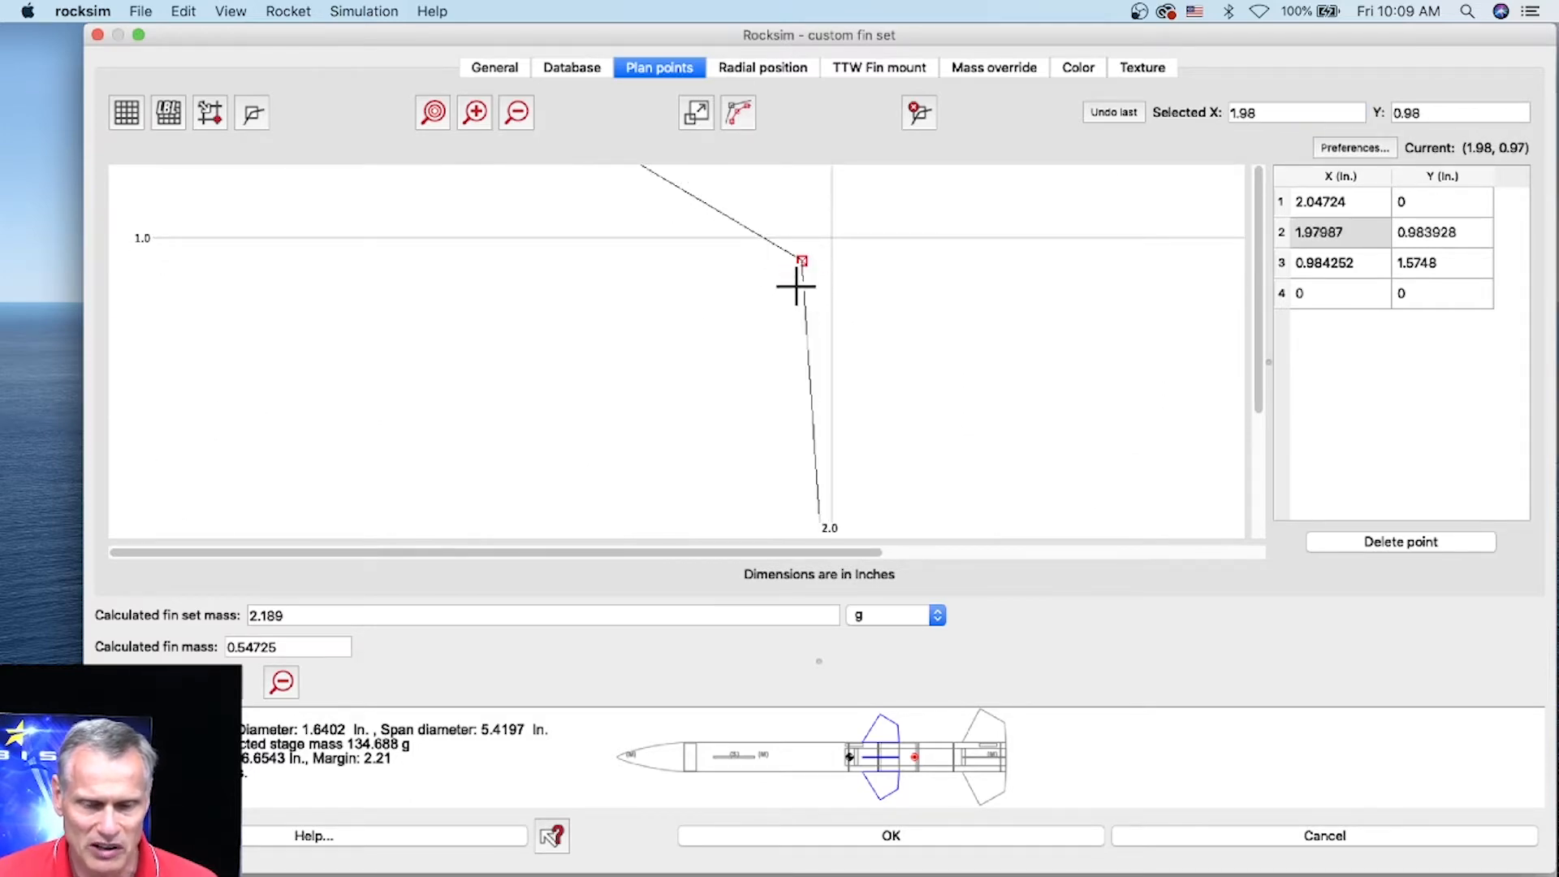
Stretch the fin outline's third point up to about X 1.48 in, Y 5.28 in, and discard all the fin set edits.
{"action": "scroll", "coordinate": [694, 260], "scroll_direction": "down", "scroll_amount": 4}
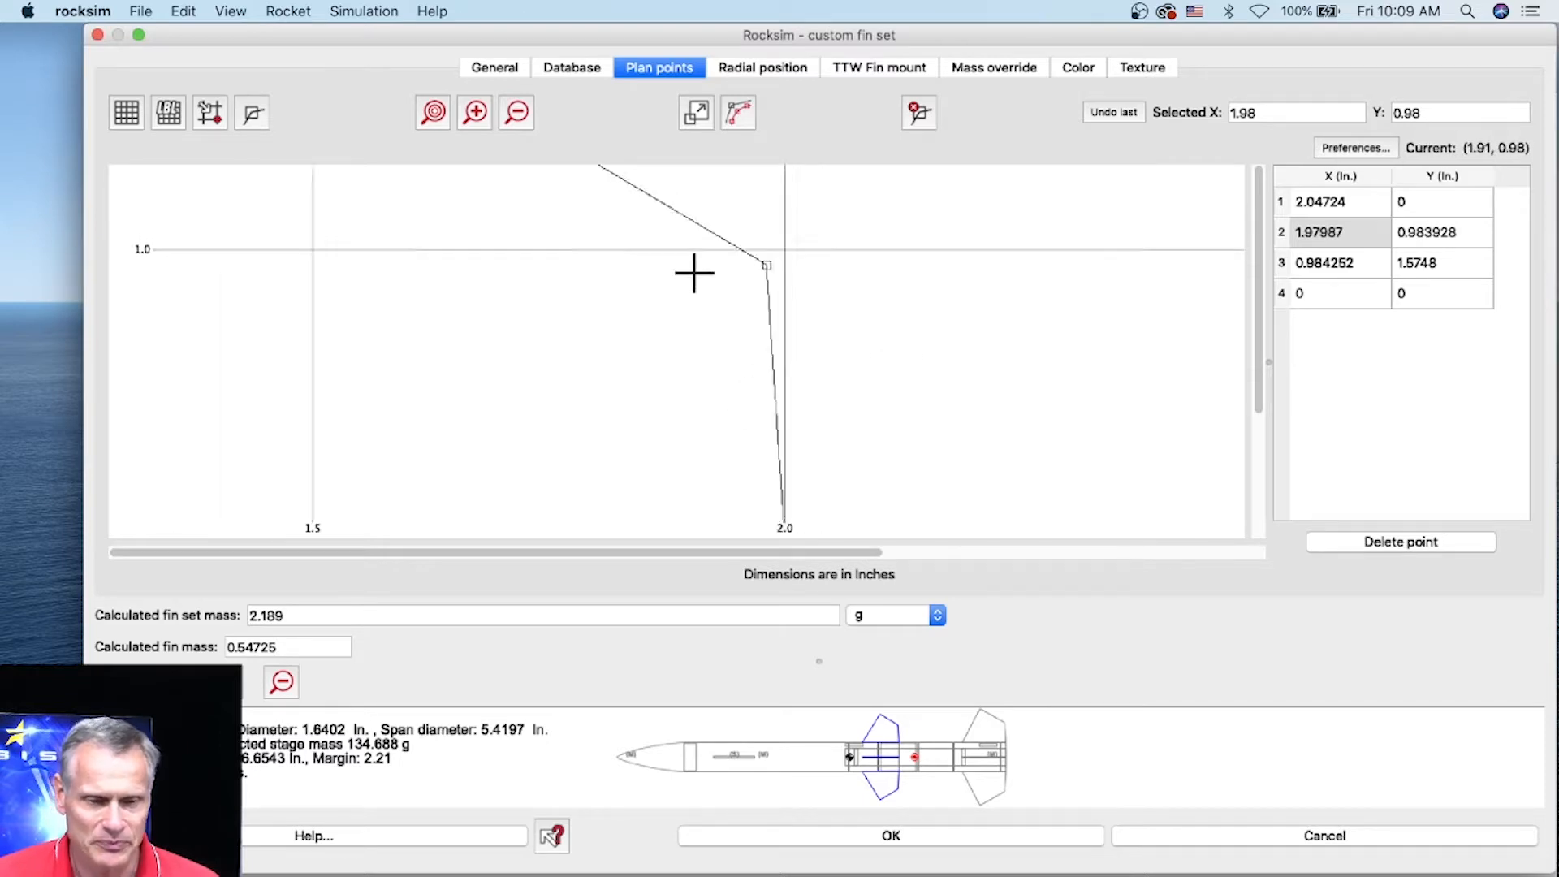
{"action": "scroll", "coordinate": [574, 264], "scroll_direction": "down", "scroll_amount": 5}
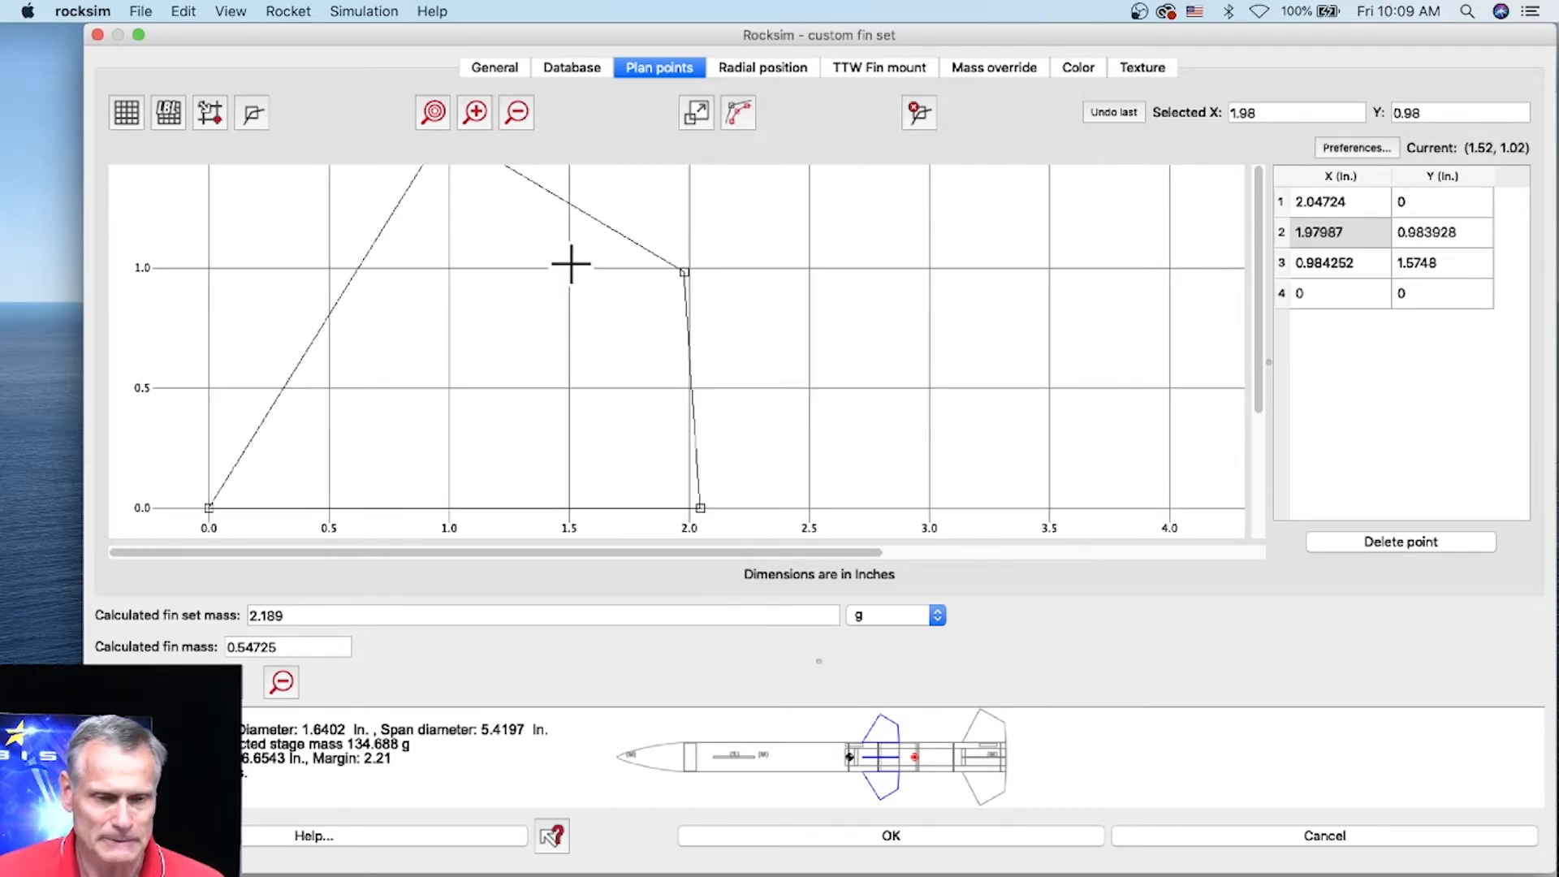
{"action": "left_click_drag", "start_coordinate": [758, 376], "coordinate": [950, 453]}
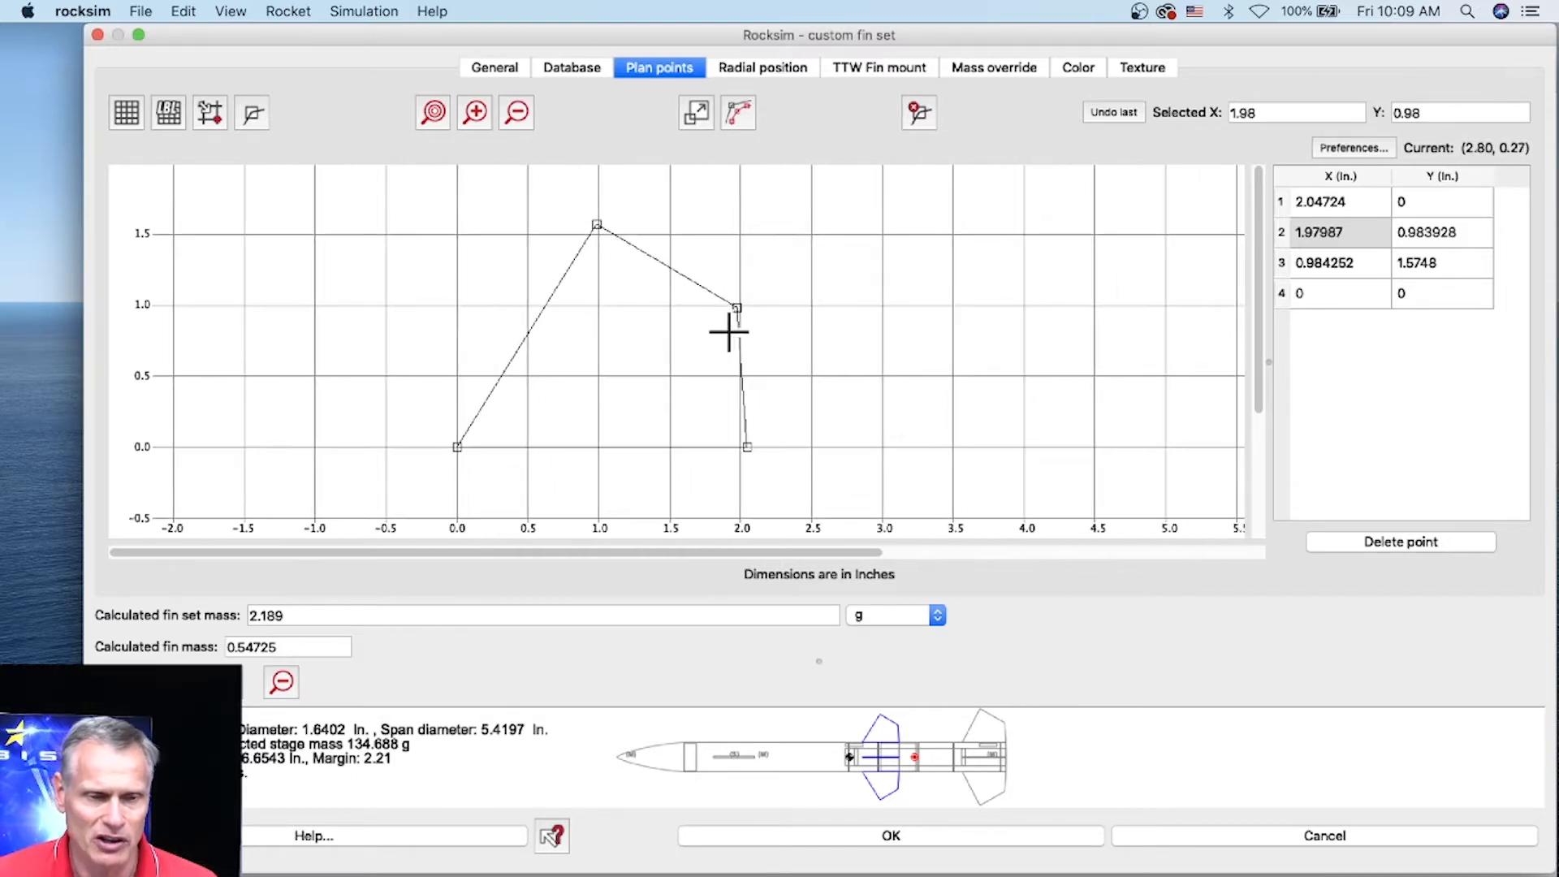
{"action": "left_click", "coordinate": [597, 224]}
{"action": "left_click_drag", "start_coordinate": [597, 225], "coordinate": [396, 172]}
{"action": "left_click_drag", "start_coordinate": [399, 161], "coordinate": [407, 179]}
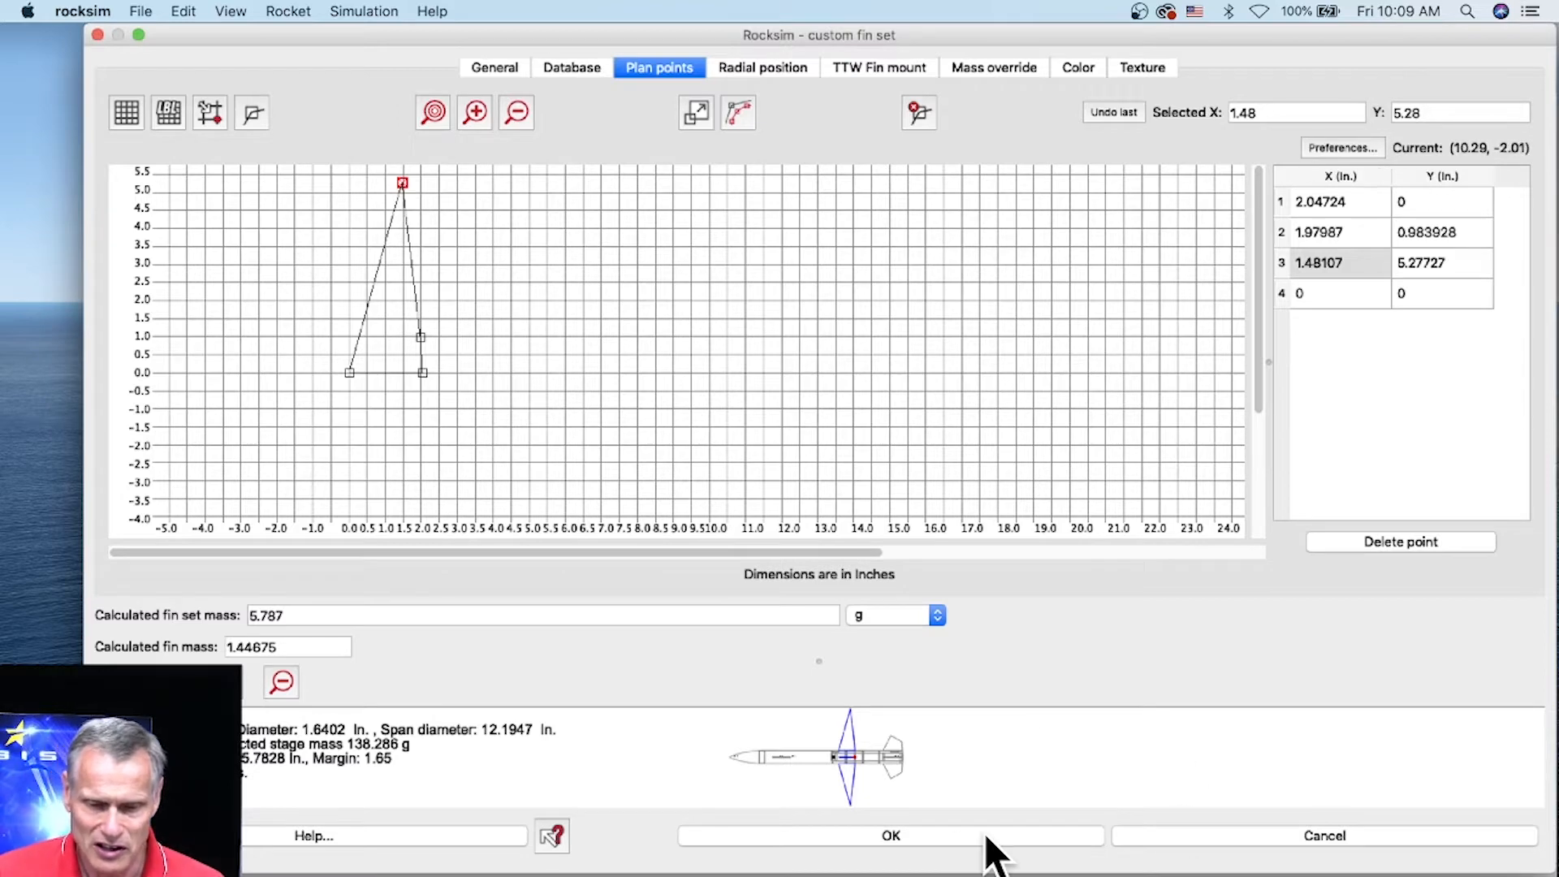
{"action": "left_click", "coordinate": [1220, 837]}
{"action": "left_click", "coordinate": [859, 471]}
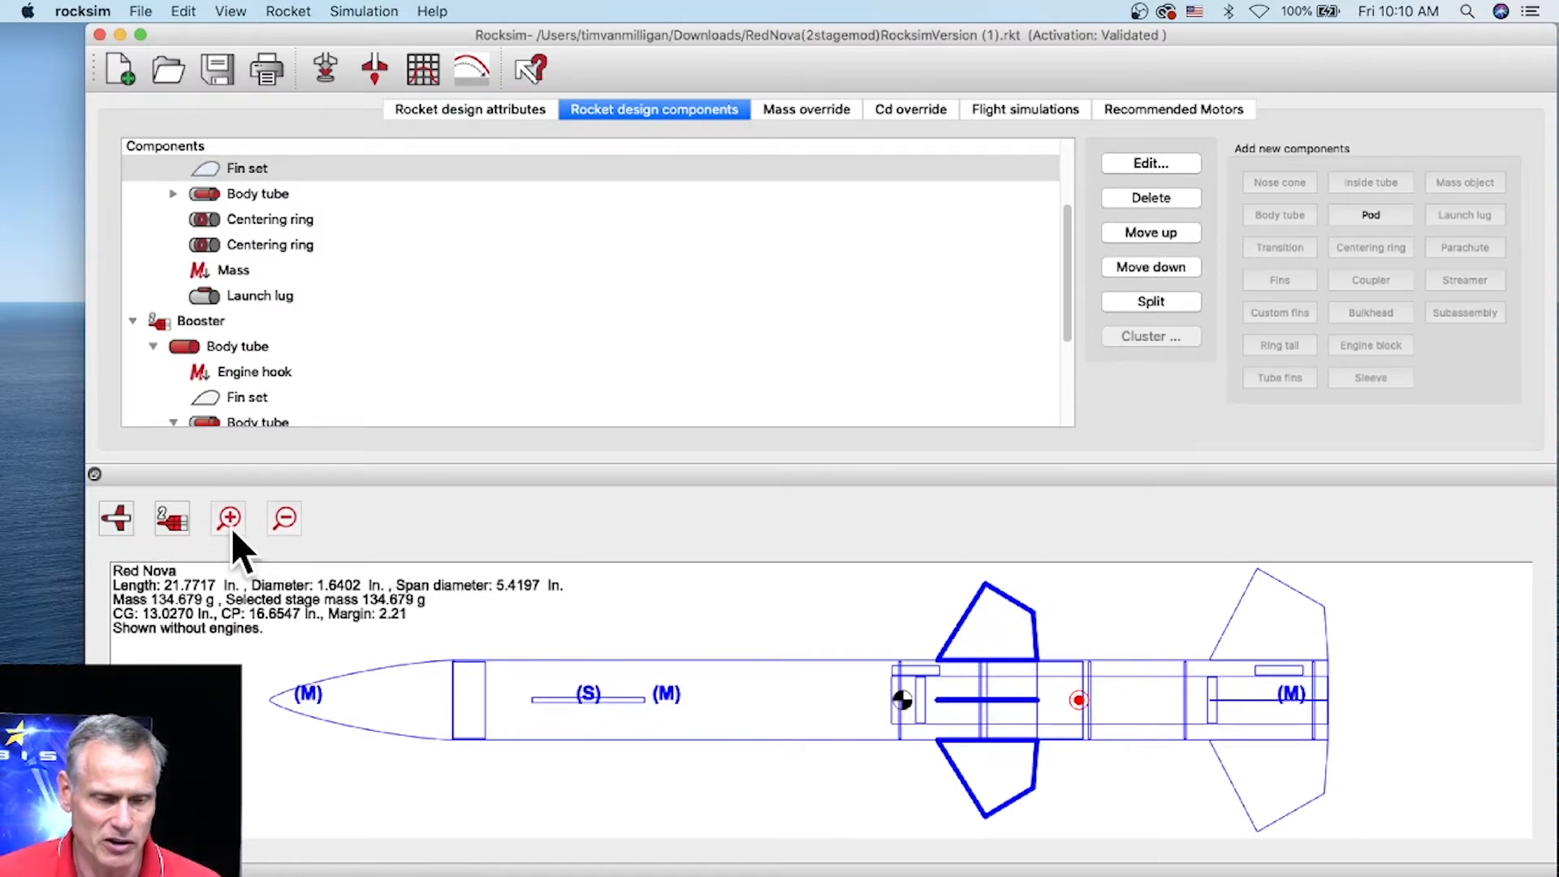
Look at the available drawing view types, keep the 2D side view, and try enlarging and reducing the rocket drawing.
{"action": "left_click", "coordinate": [115, 518]}
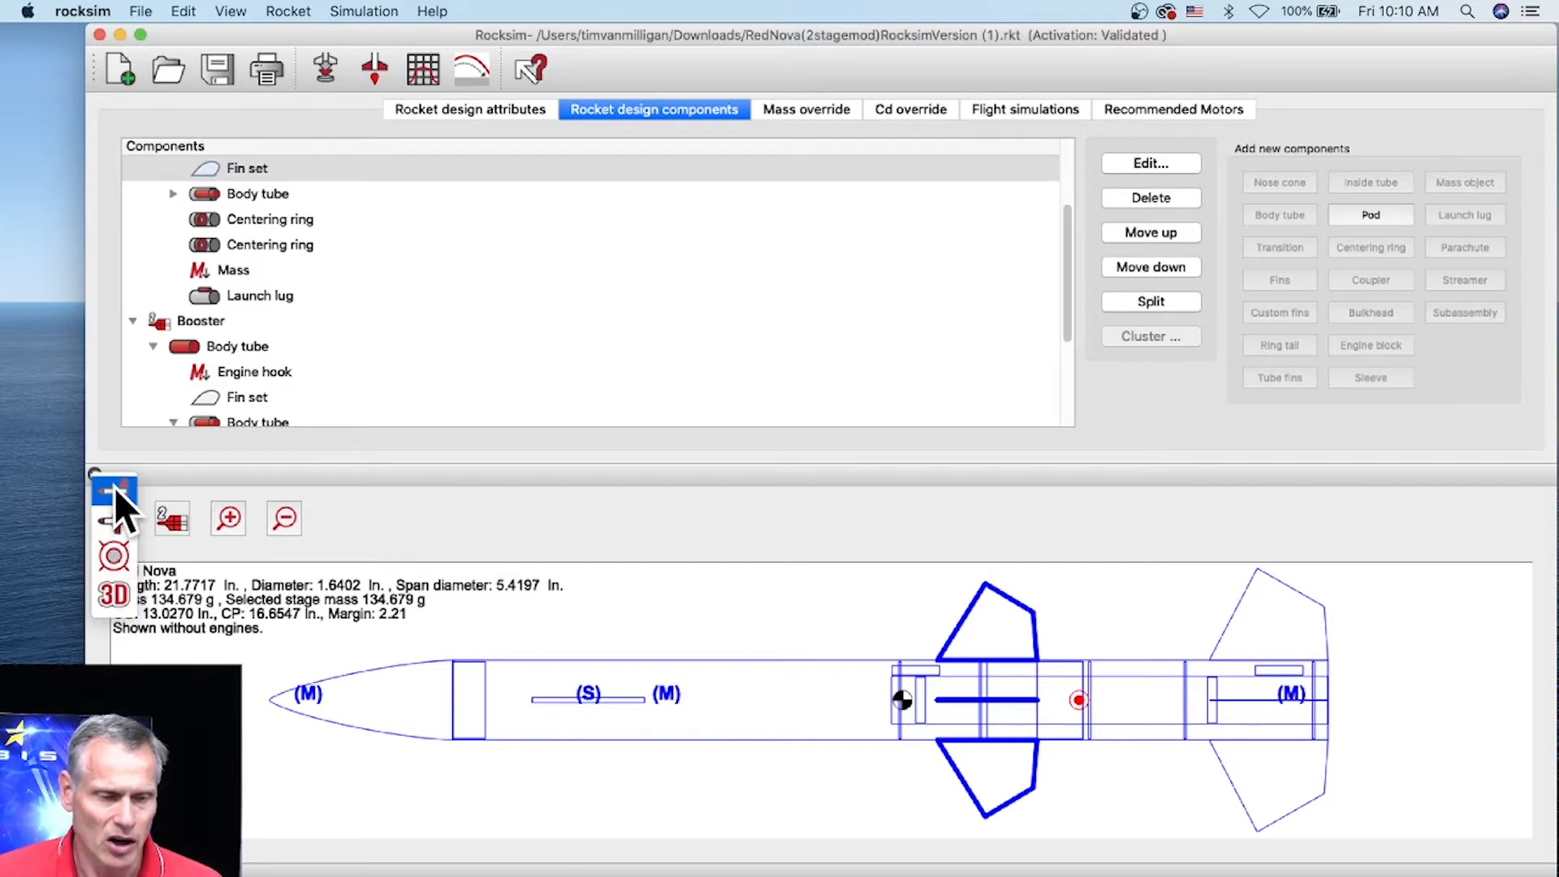
{"action": "left_click", "coordinate": [119, 528]}
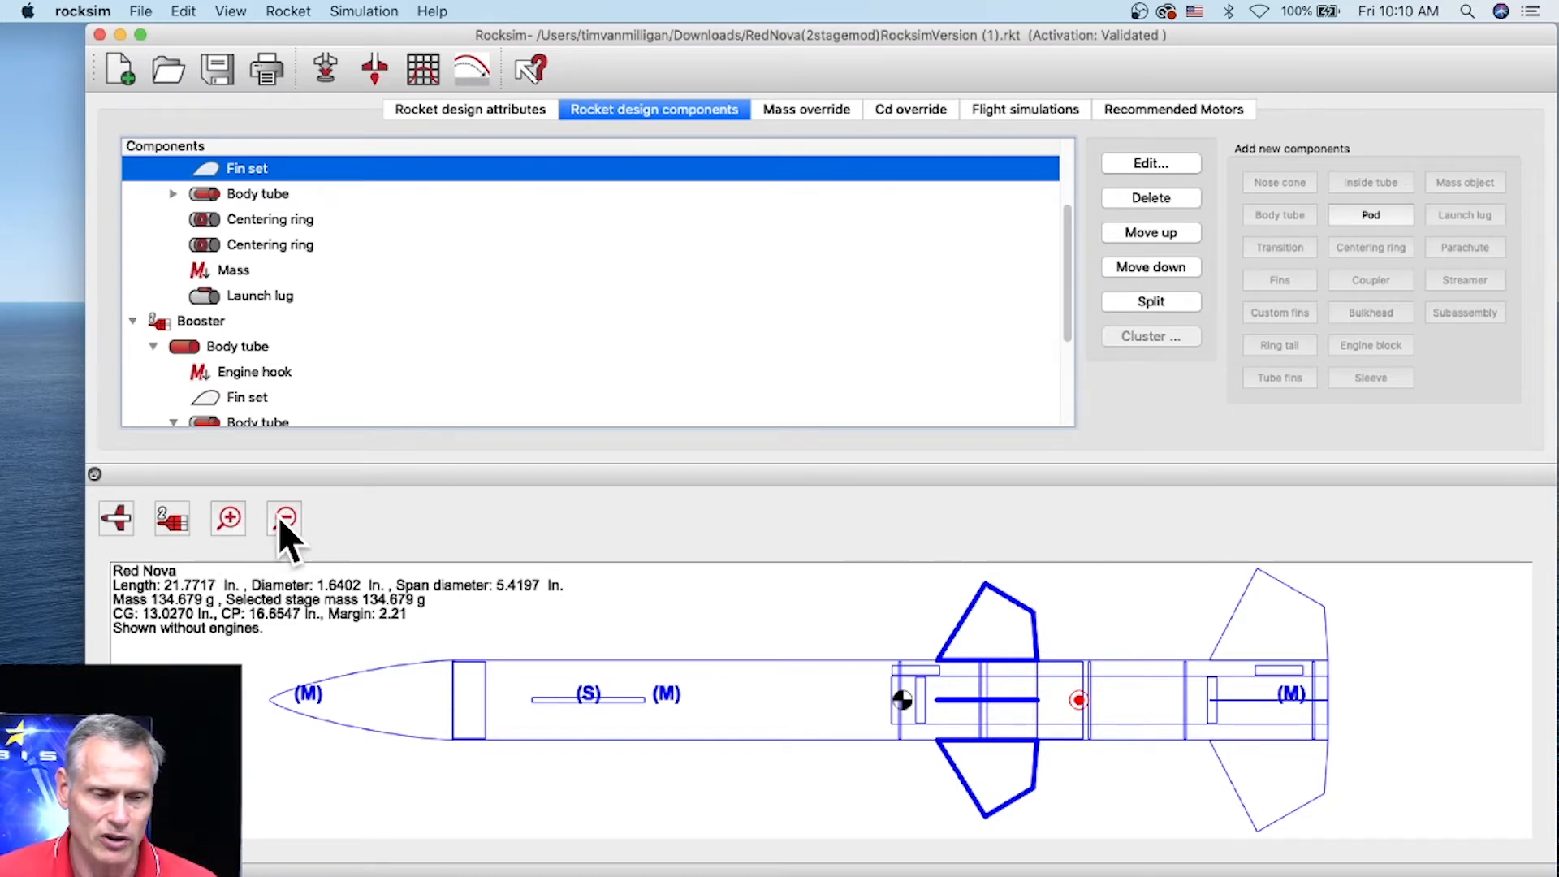
{"action": "left_click", "coordinate": [231, 523]}
{"action": "left_click", "coordinate": [231, 523]}
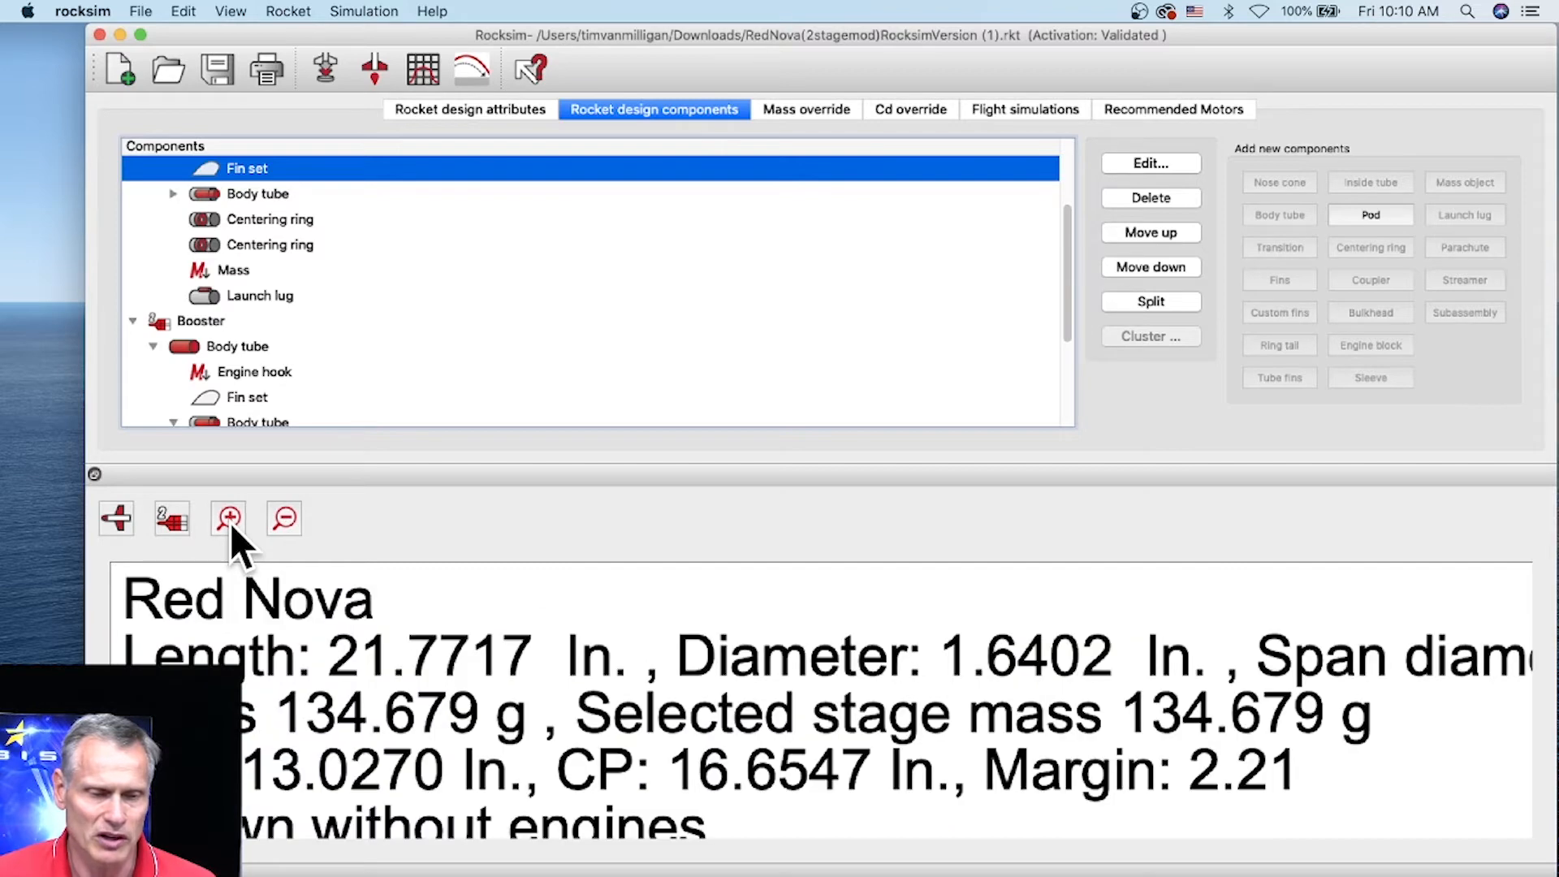
{"action": "left_click", "coordinate": [275, 518]}
{"action": "left_click", "coordinate": [276, 518]}
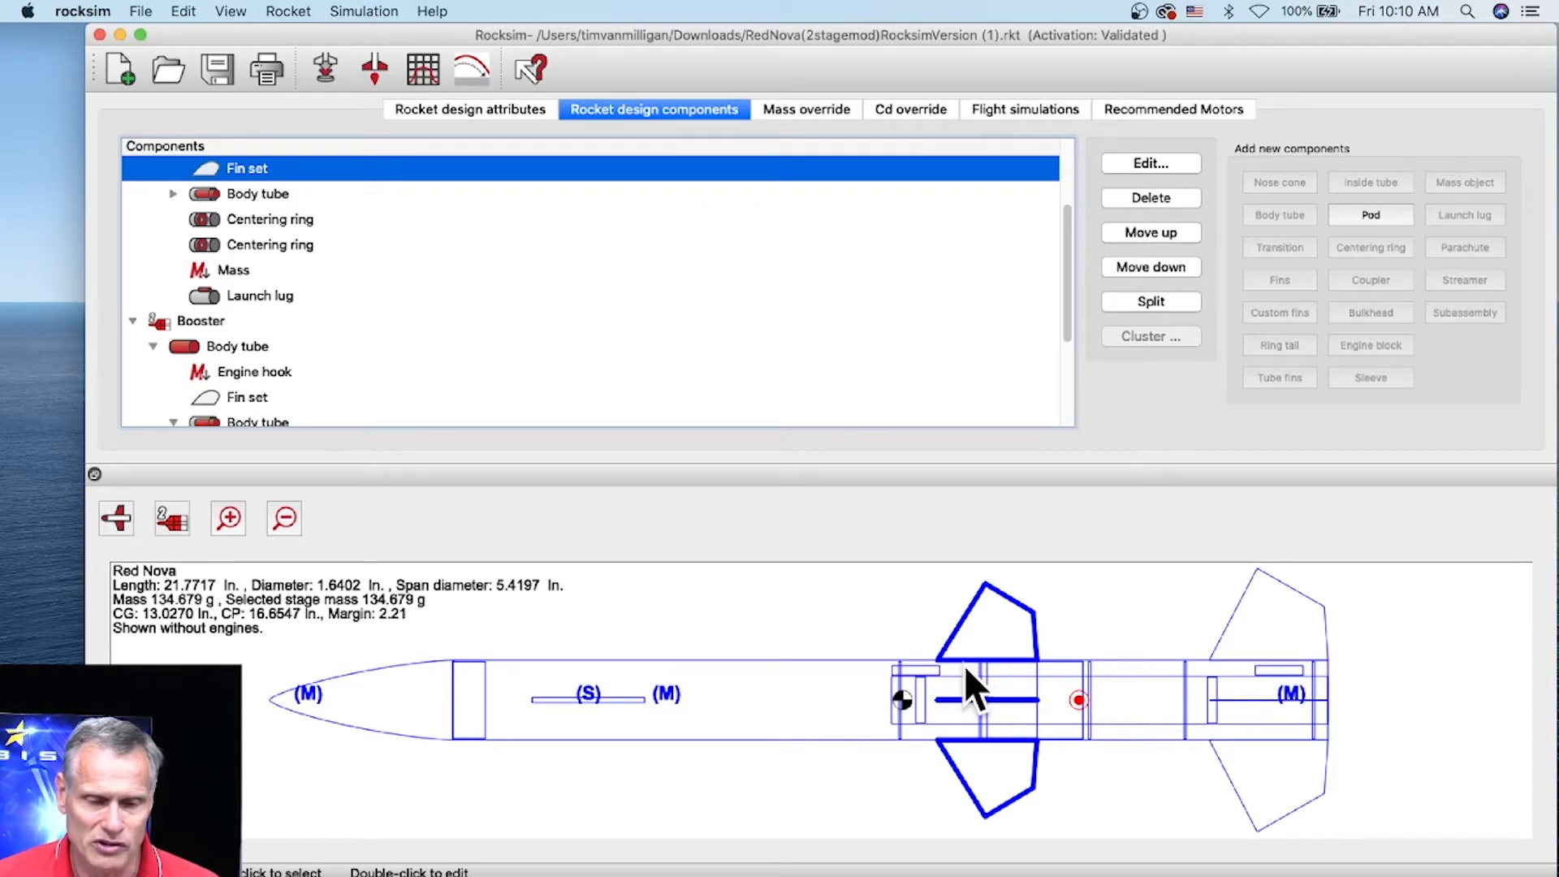
Examine the sustainer's fin area up close in the 2D drawing and highlight its body tube and second centering ring.
{"action": "scroll", "coordinate": [942, 669], "scroll_direction": "up", "scroll_amount": 5}
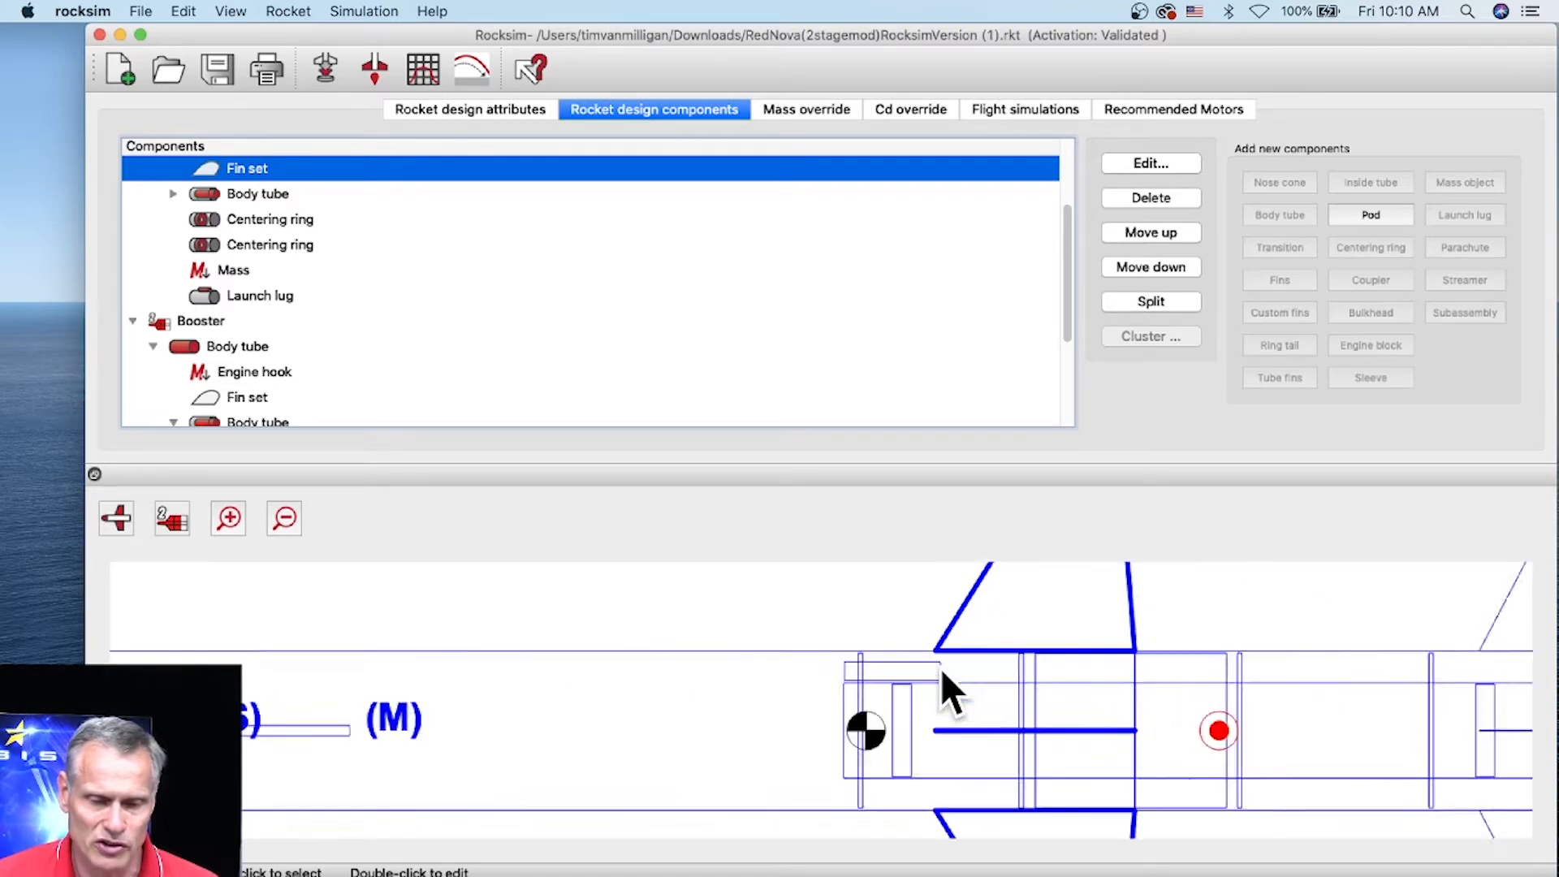
{"action": "mouse_move", "coordinate": [1103, 684]}
{"action": "left_mouse_down"}
{"action": "mouse_move", "coordinate": [617, 695]}
{"action": "mouse_move", "coordinate": [619, 763]}
{"action": "left_mouse_up"}
{"action": "left_click_drag", "start_coordinate": [1013, 685], "coordinate": [940, 650]}
{"action": "left_click_drag", "start_coordinate": [835, 693], "coordinate": [973, 667]}
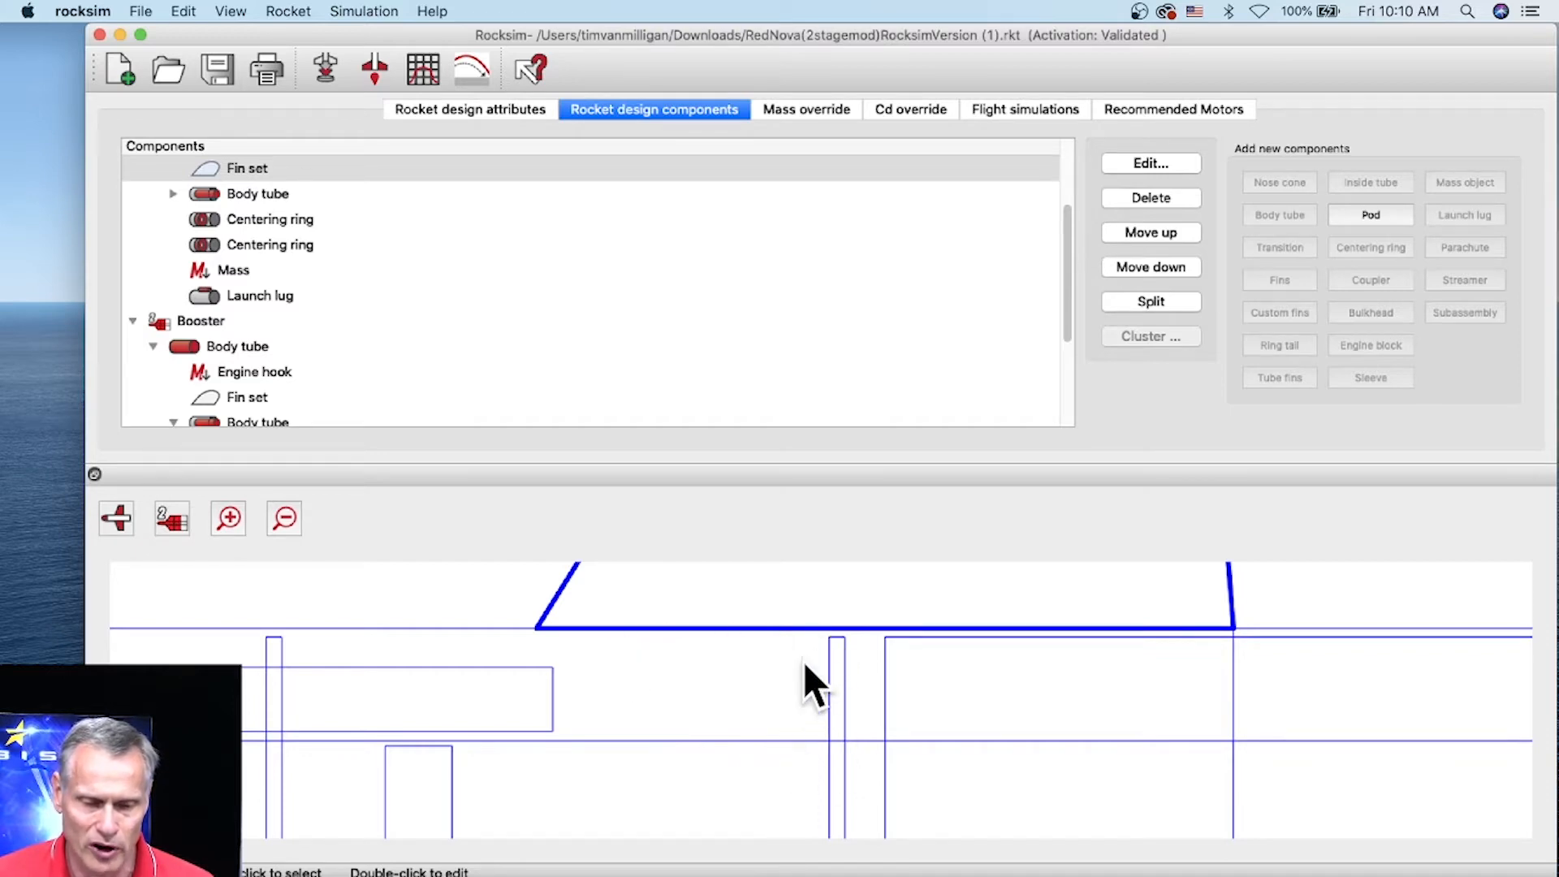
{"action": "left_click", "coordinate": [830, 648]}
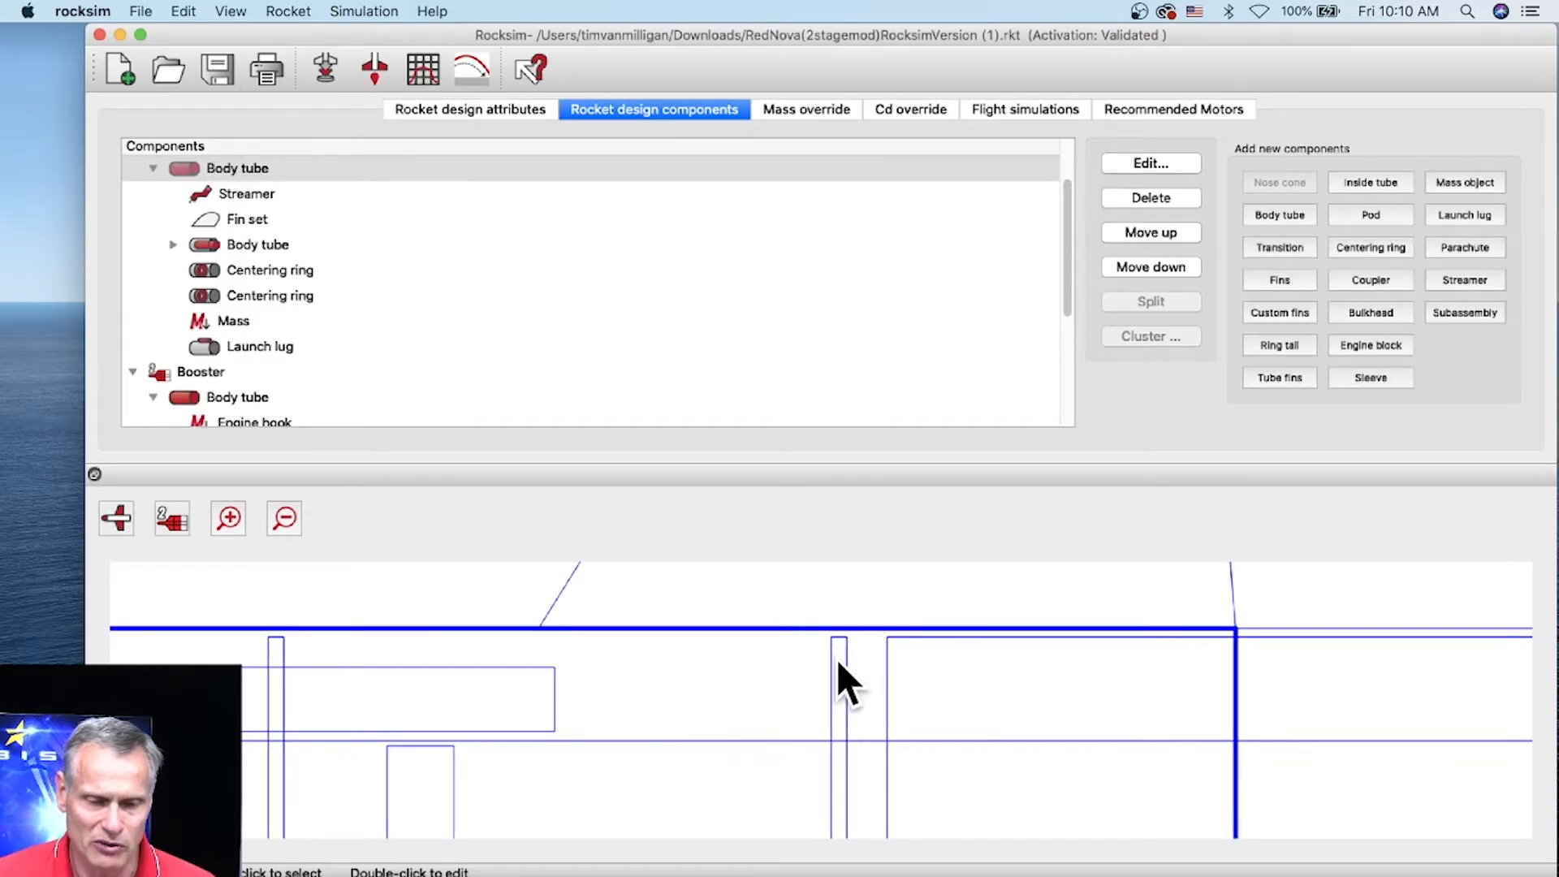
{"action": "left_click", "coordinate": [844, 660]}
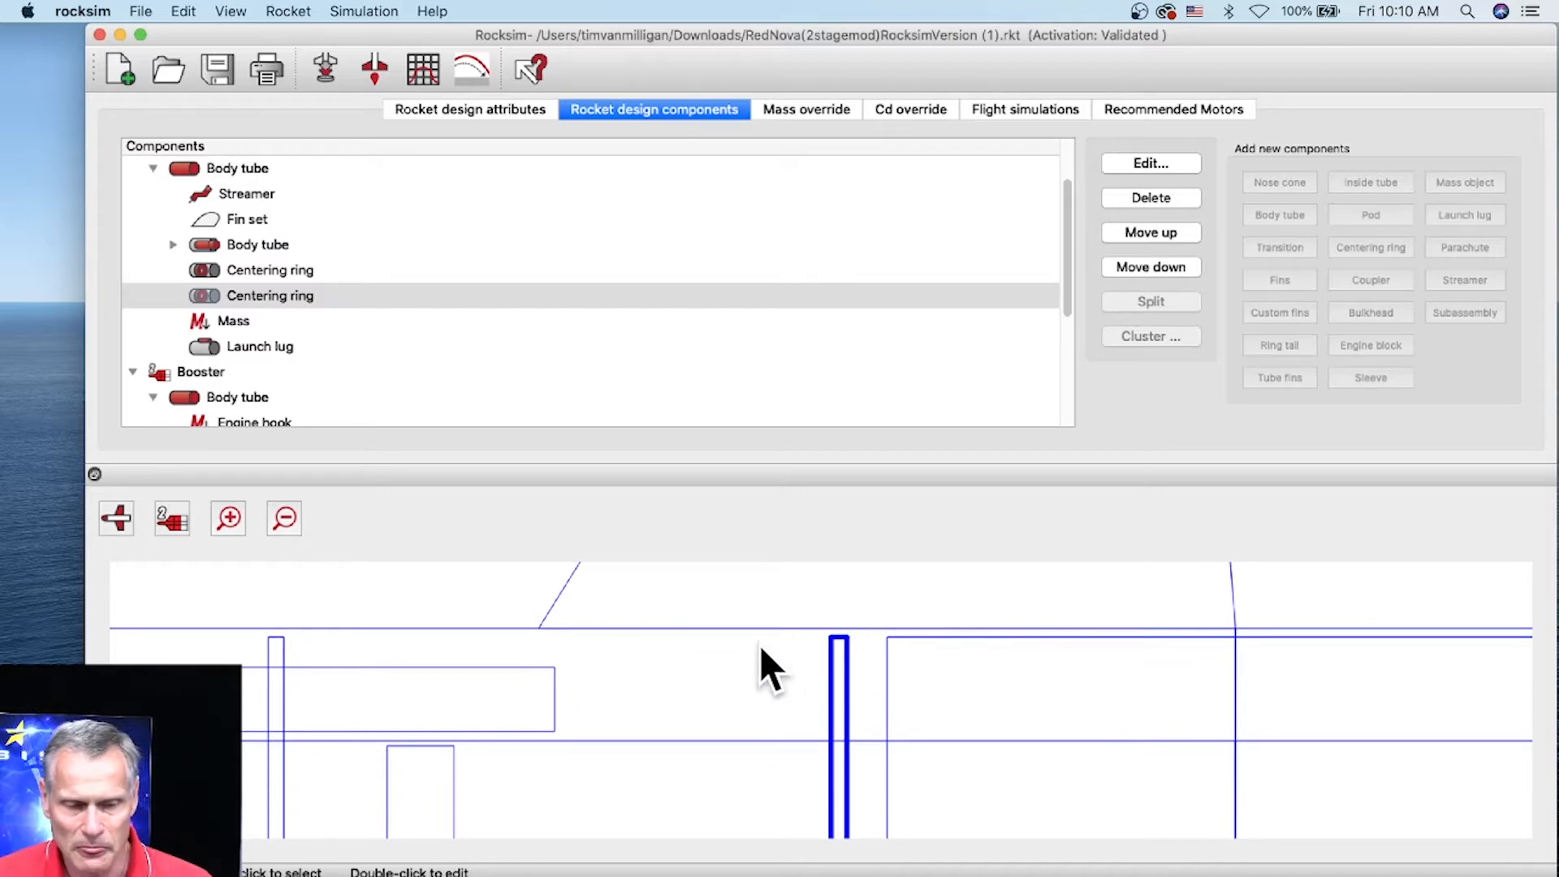
{"action": "scroll", "coordinate": [844, 635], "scroll_direction": "up", "scroll_amount": 3}
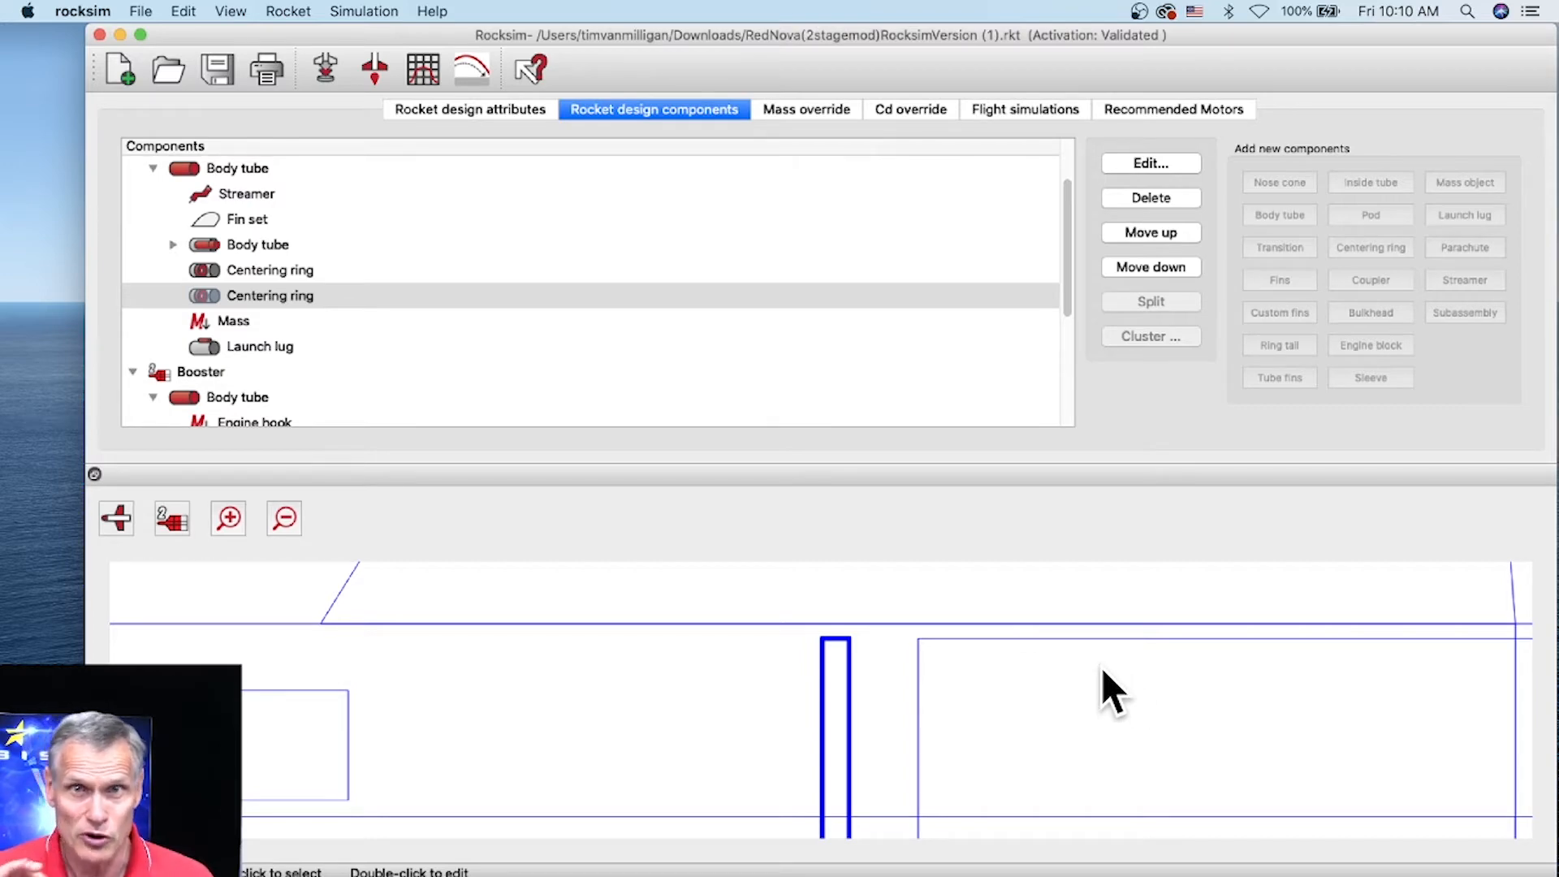
{"action": "scroll", "coordinate": [893, 597], "scroll_direction": "down", "scroll_amount": 1}
{"action": "scroll", "coordinate": [709, 612], "scroll_direction": "down", "scroll_amount": 4}
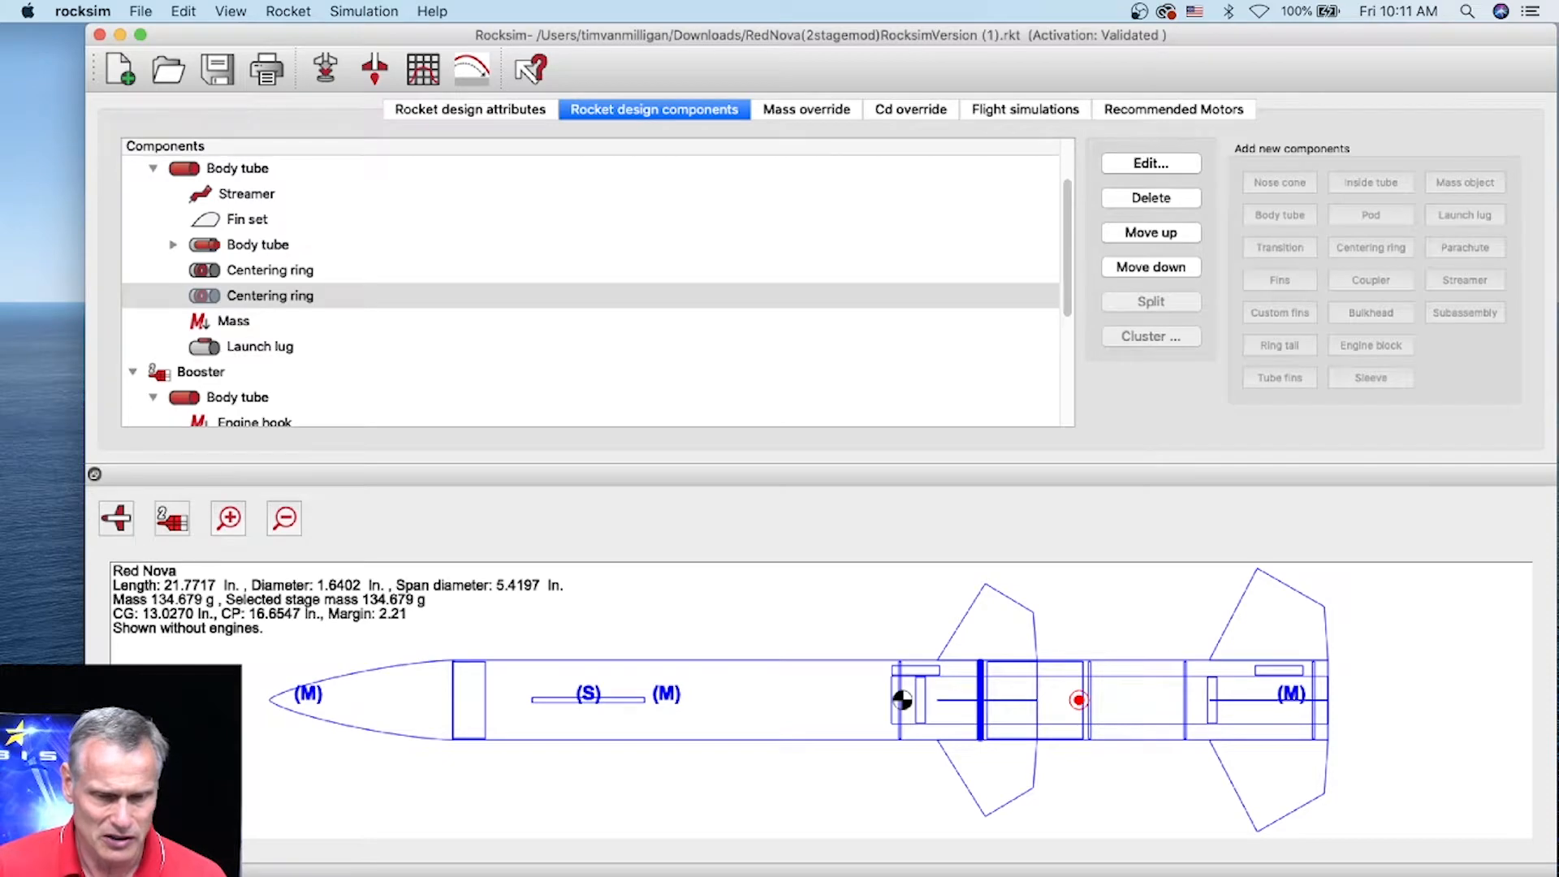
Switch to Safari, open the RockSim Version History page on the Apogee site, and go to the v10.3 changes.
{"action": "left_click", "coordinate": [268, 875]}
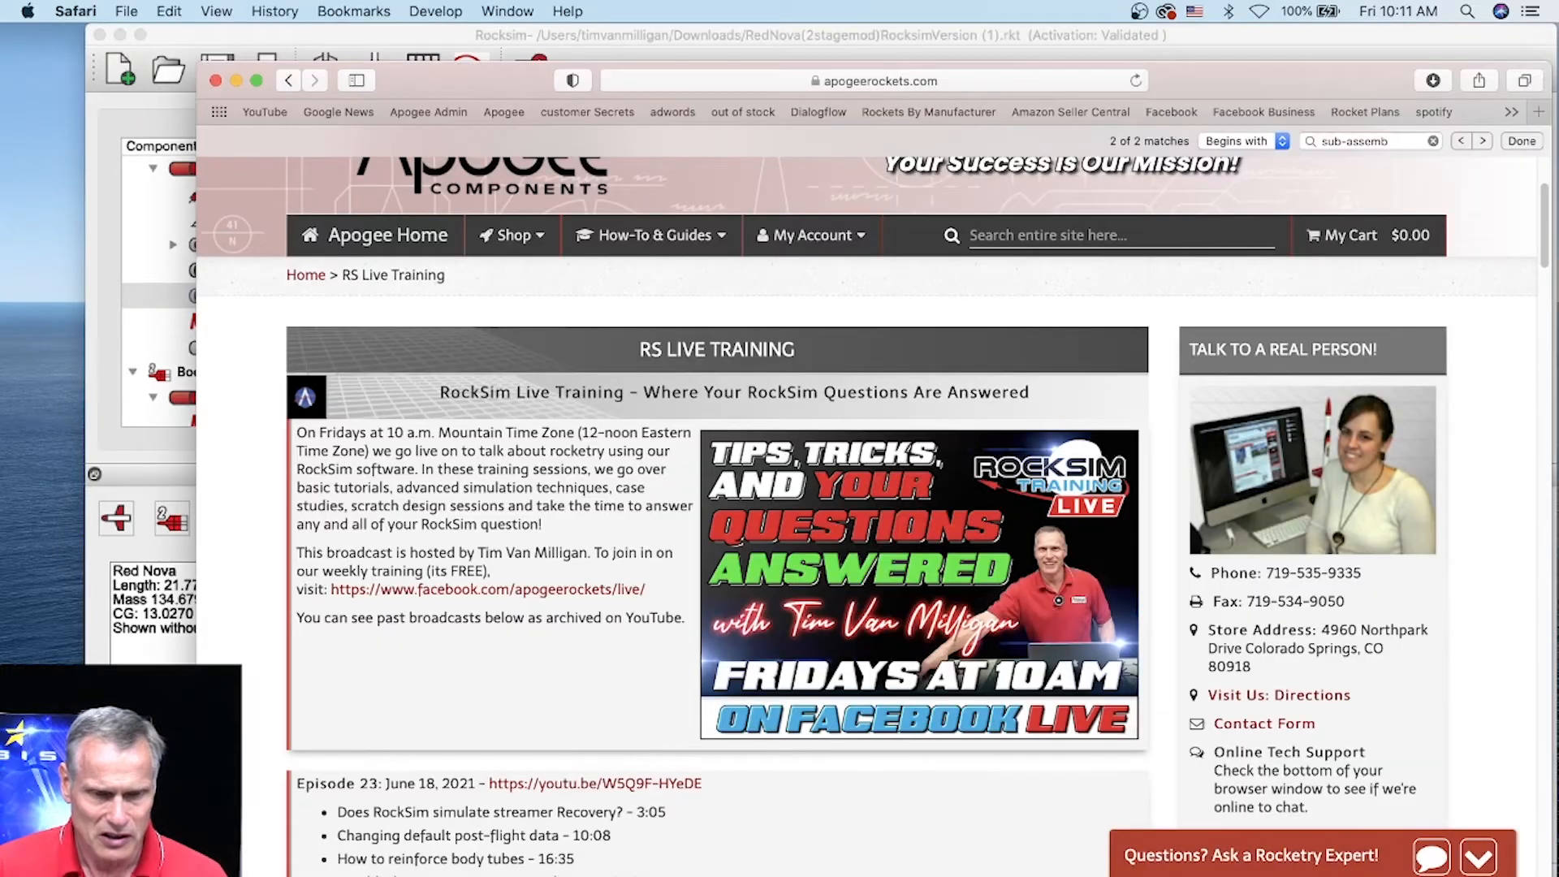
{"action": "left_click", "coordinate": [673, 237]}
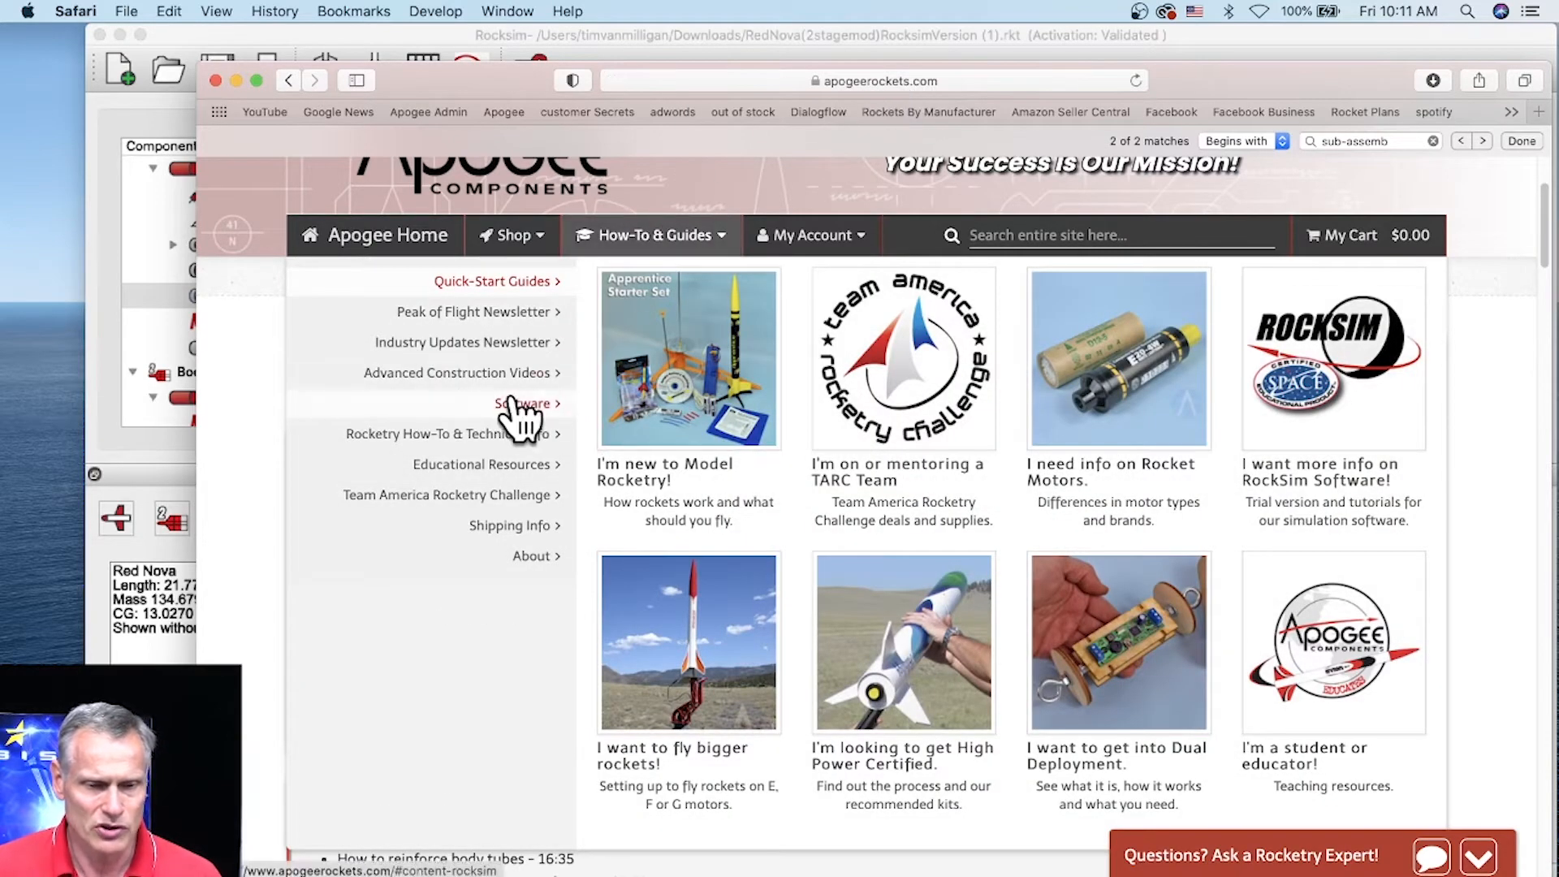
{"action": "mouse_move", "coordinate": [524, 414]}
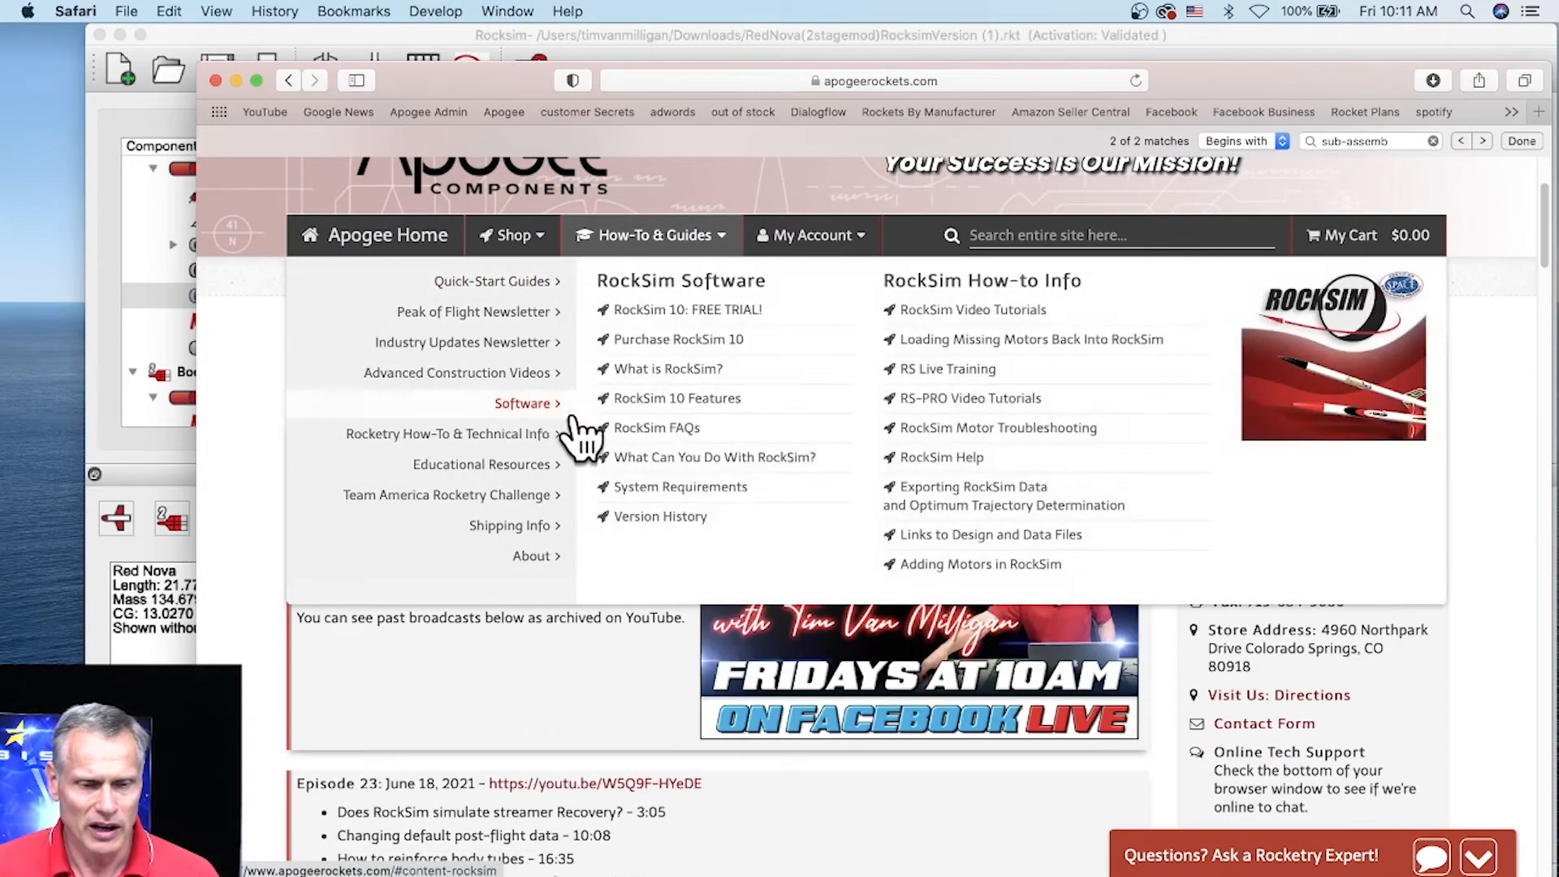
{"action": "left_click", "coordinate": [664, 518]}
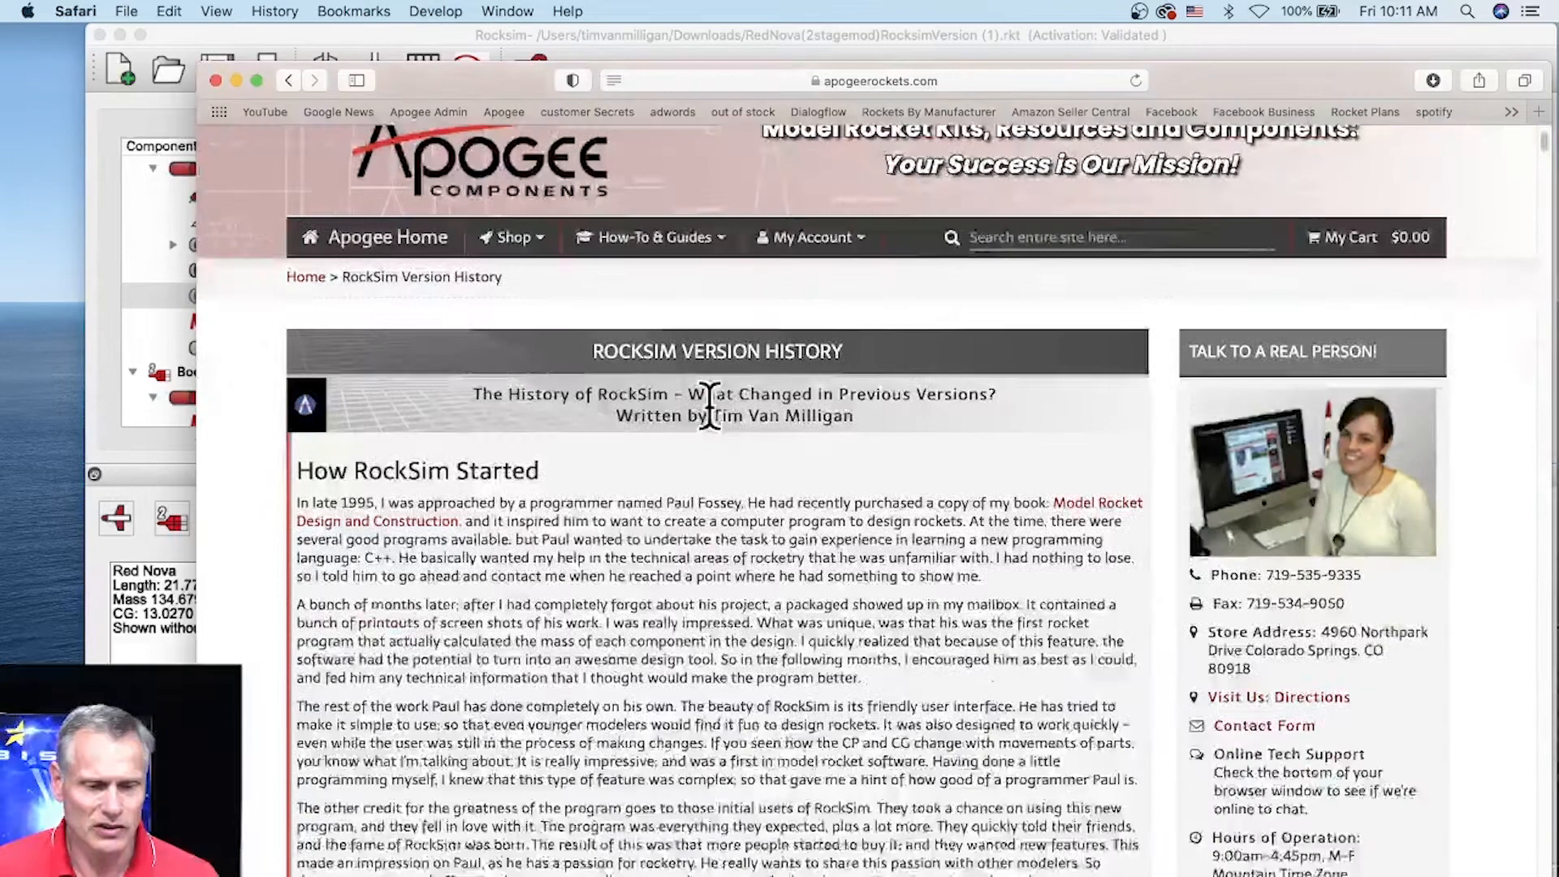
{"action": "scroll", "coordinate": [710, 404], "scroll_direction": "down", "scroll_amount": 5}
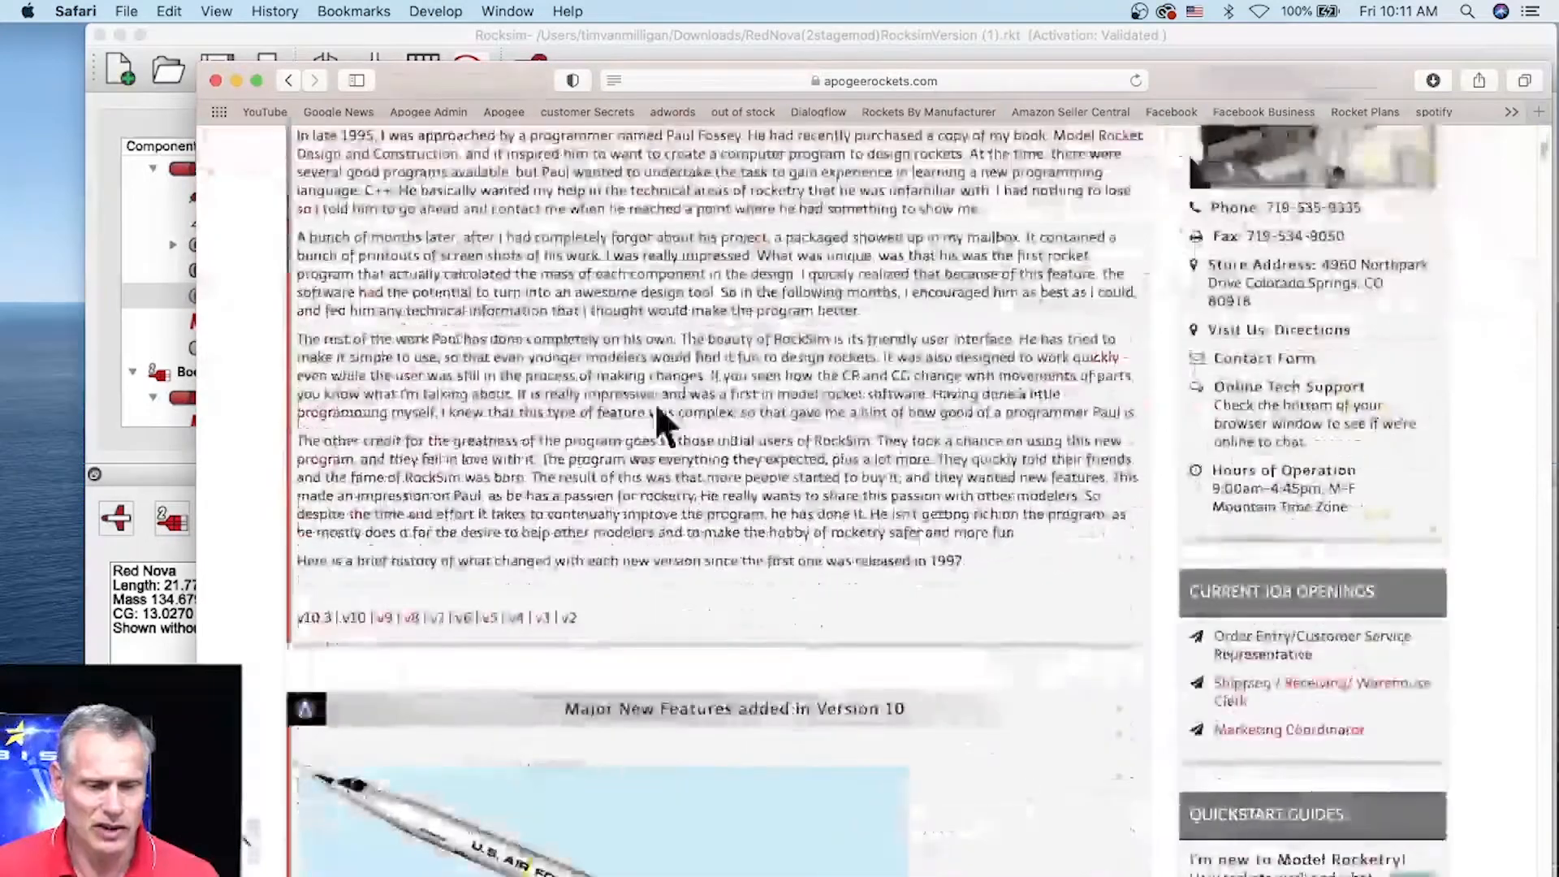
{"action": "left_click", "coordinate": [321, 619]}
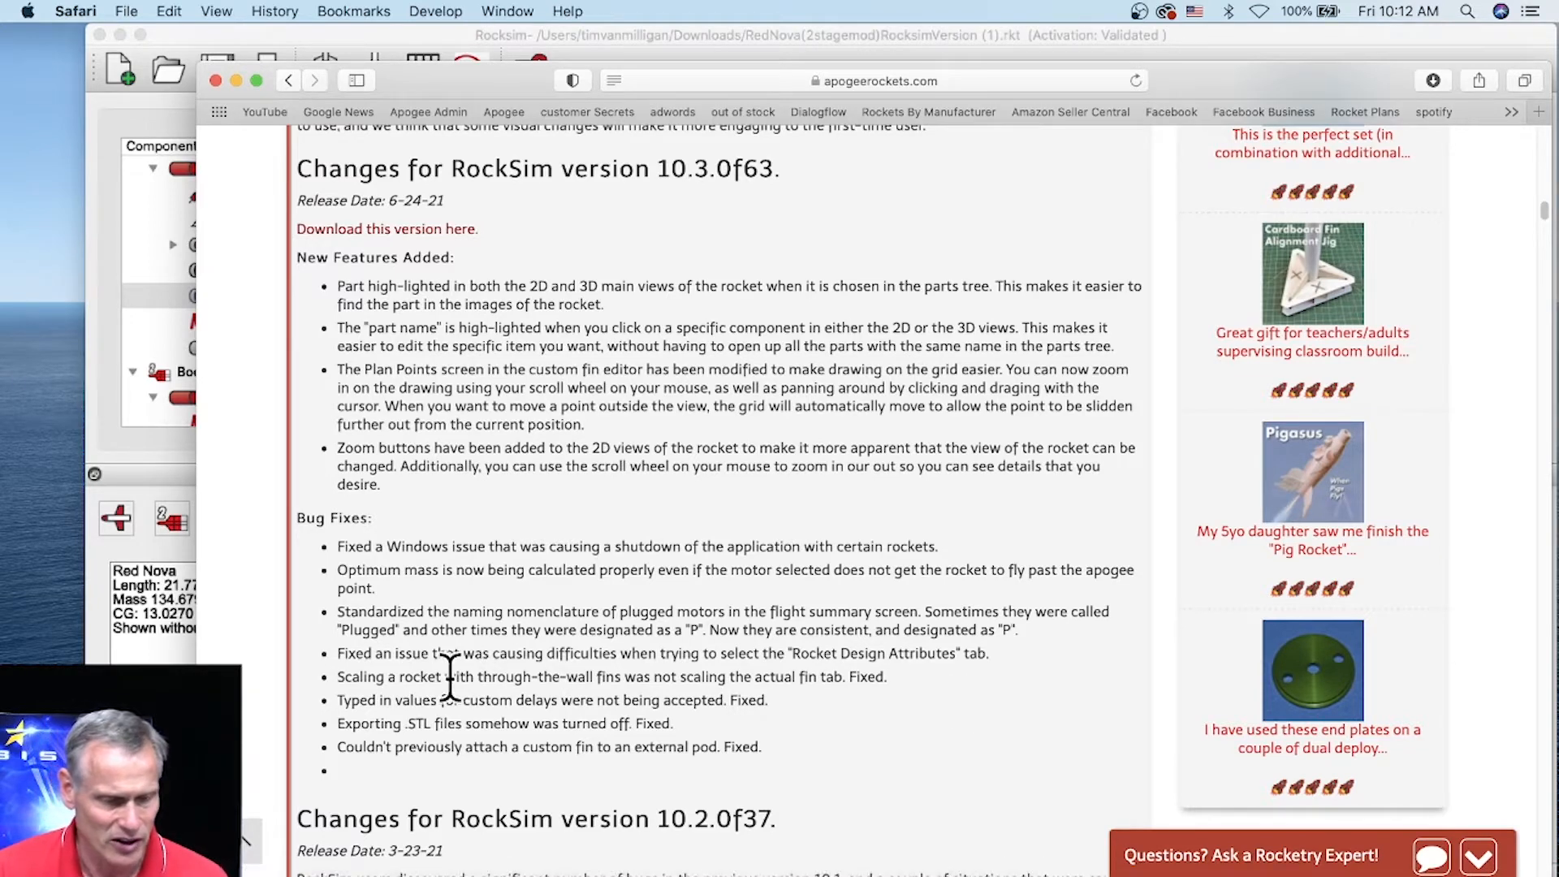
Switch back to RockSim, start a new design without saving the Red Nova changes, and show the rocket design attributes.
{"action": "key", "text": "super+Tab"}
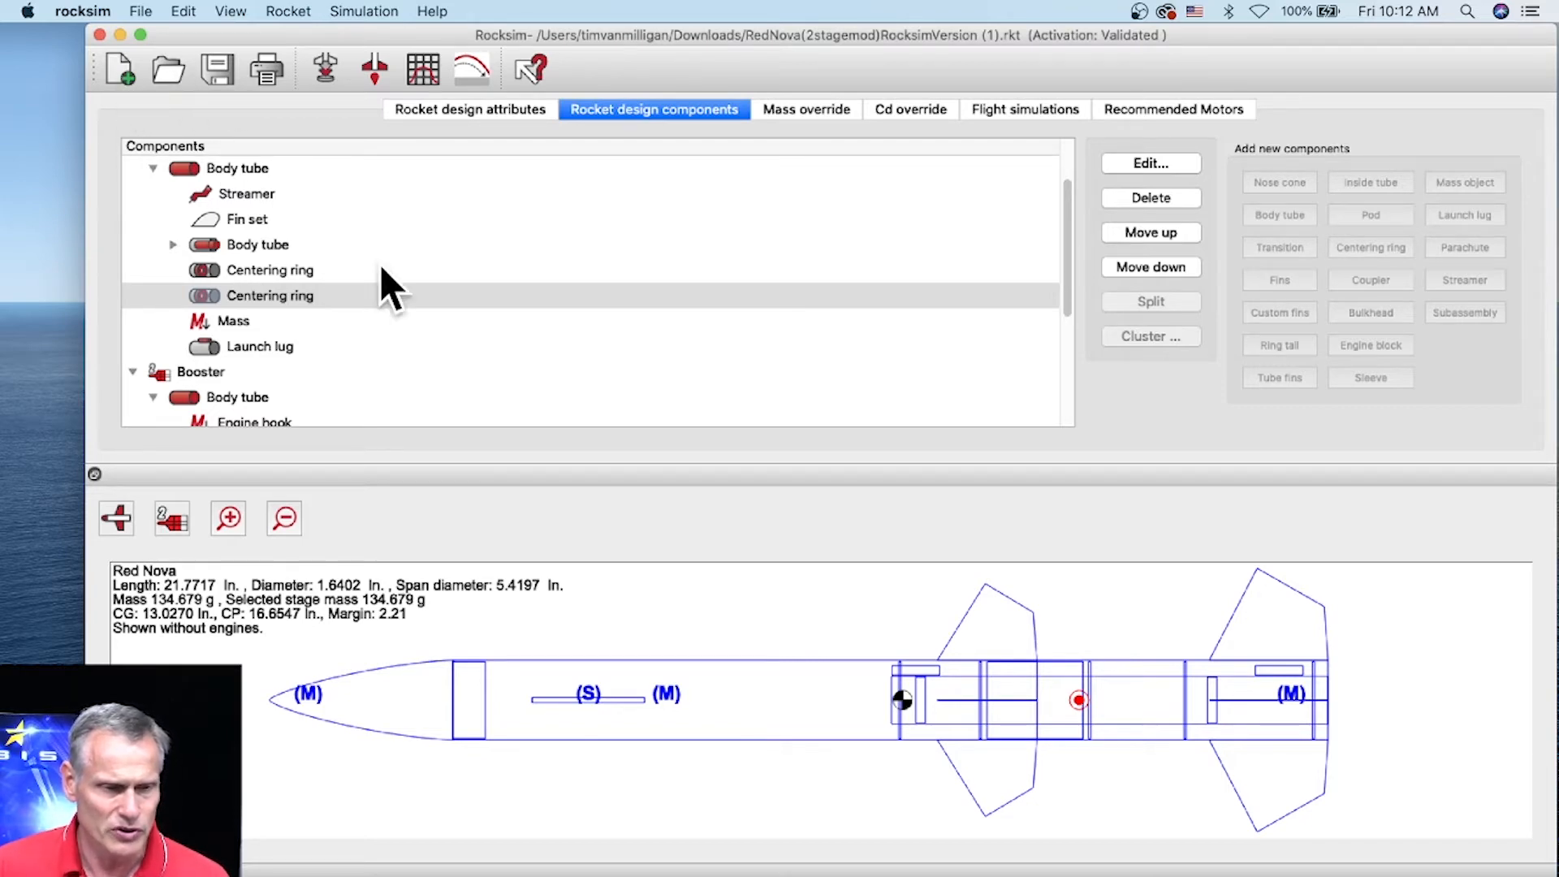
{"action": "left_click", "coordinate": [118, 71]}
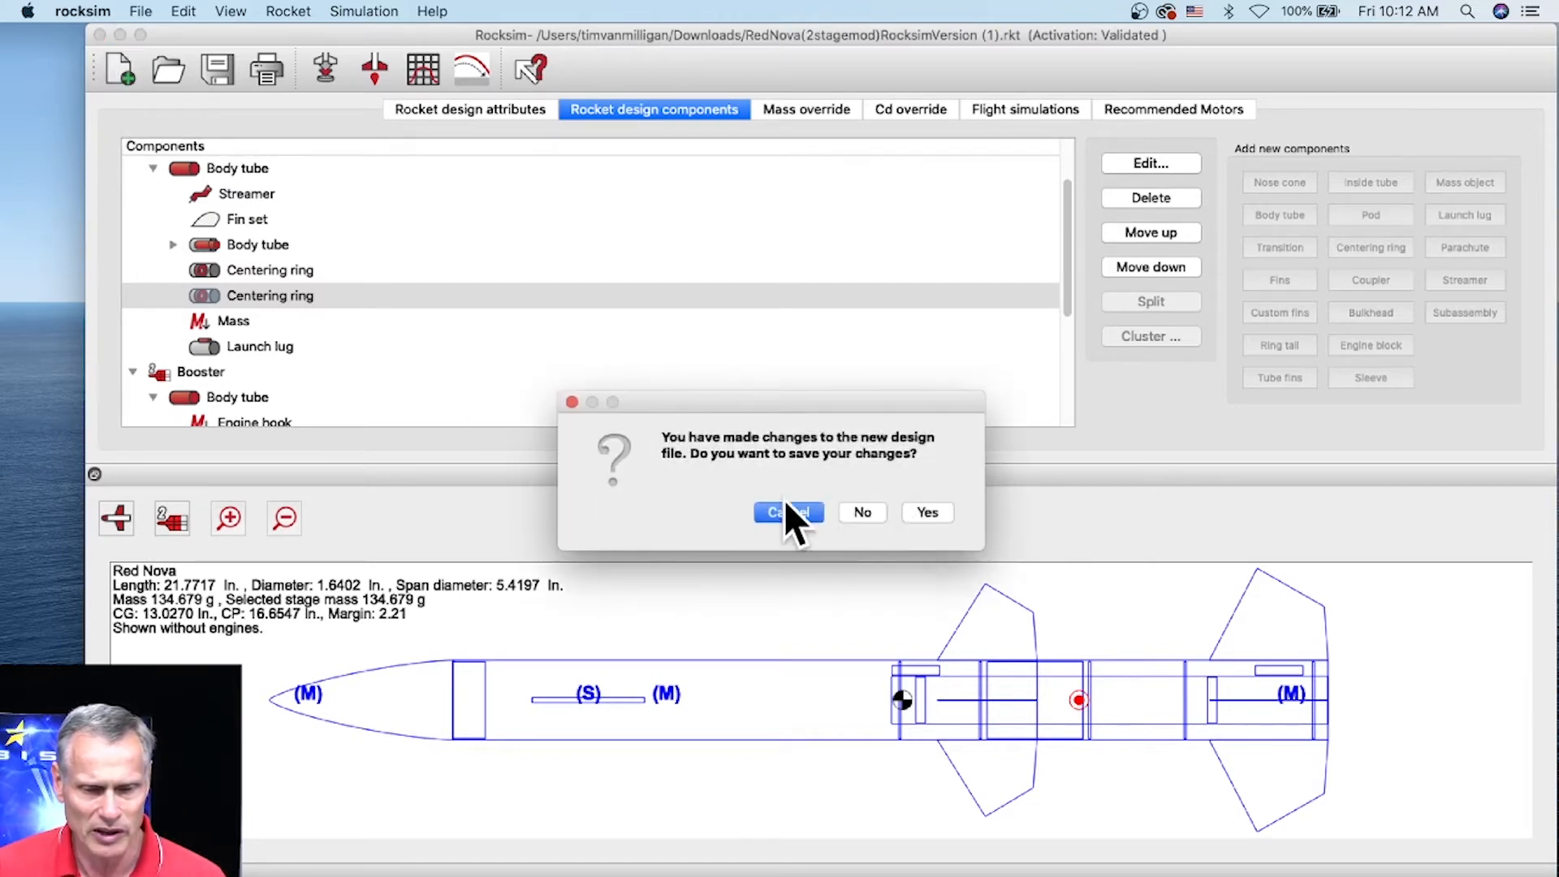
{"action": "left_click", "coordinate": [861, 512]}
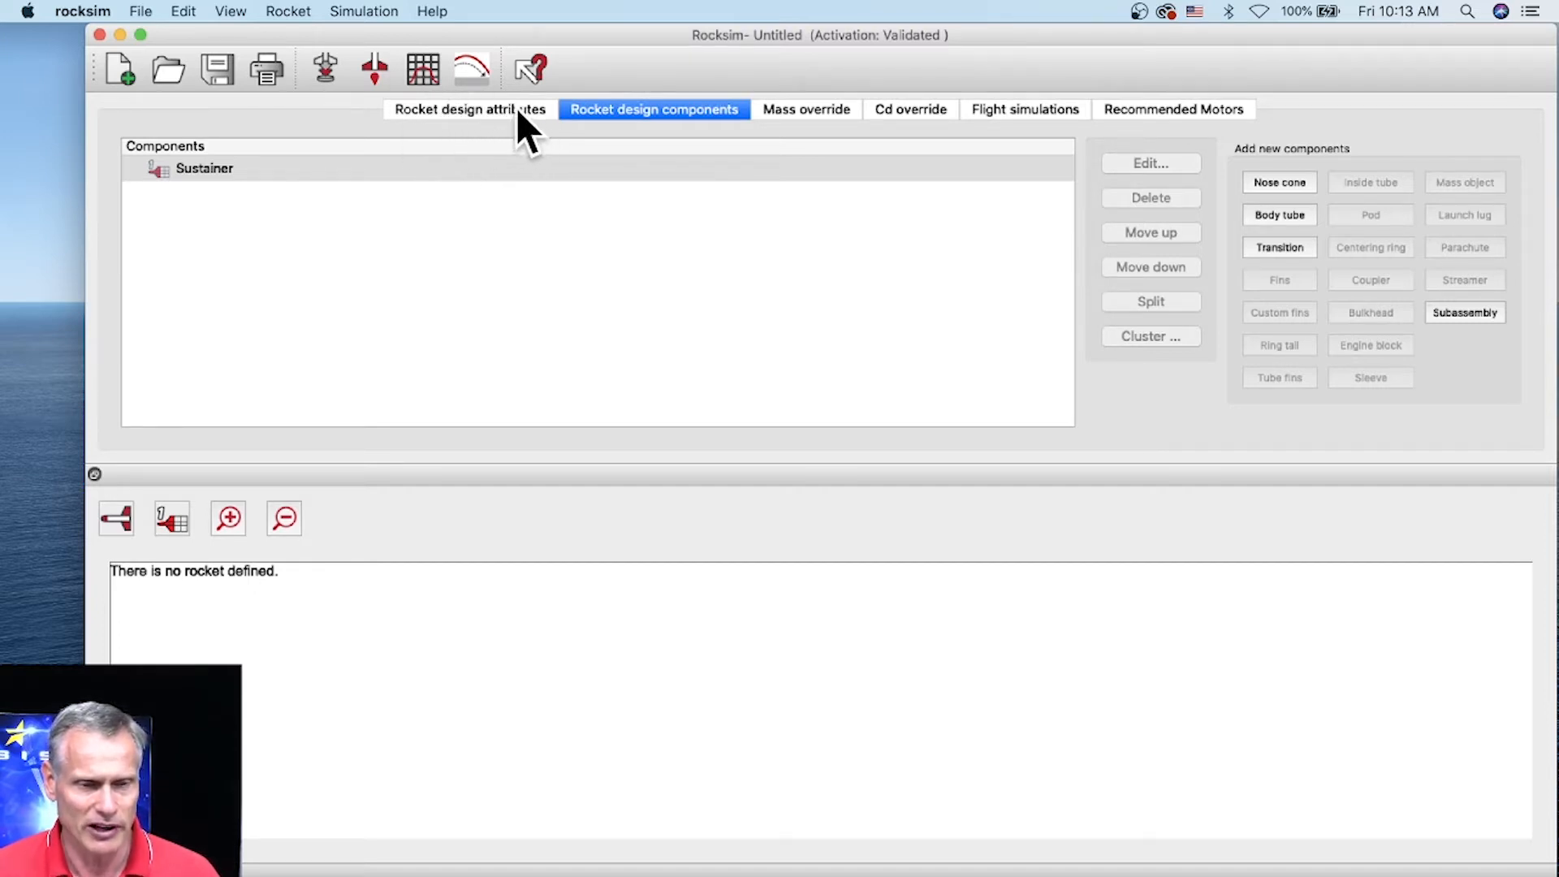
{"action": "left_click", "coordinate": [414, 122]}
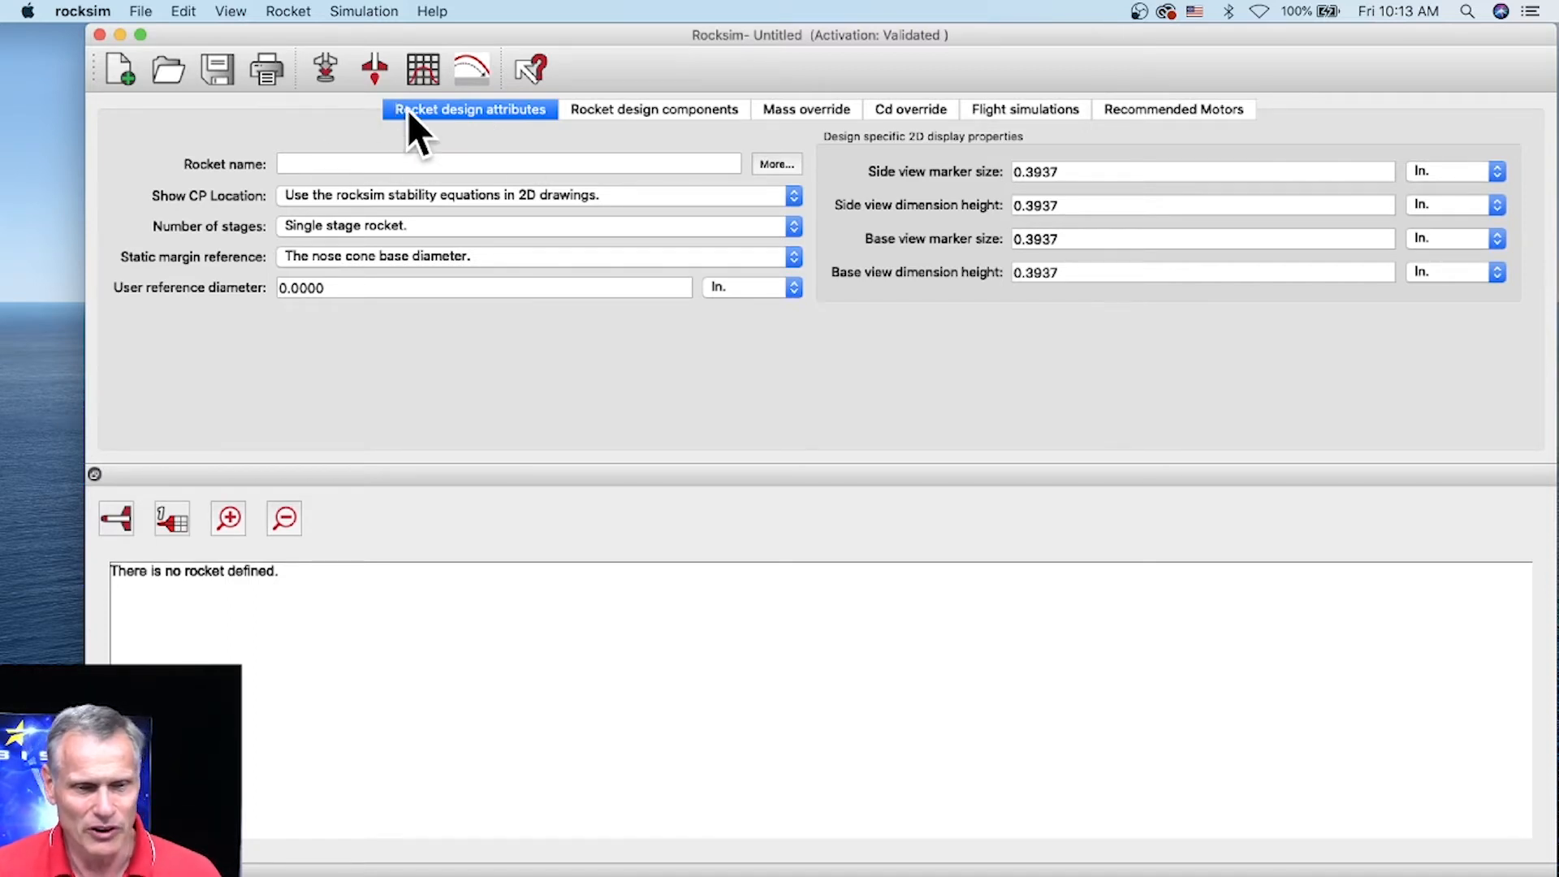
Name the rocket "test" and enter the designer's full name in the design description.
{"action": "left_click", "coordinate": [372, 162]}
{"action": "type", "text": "test"}
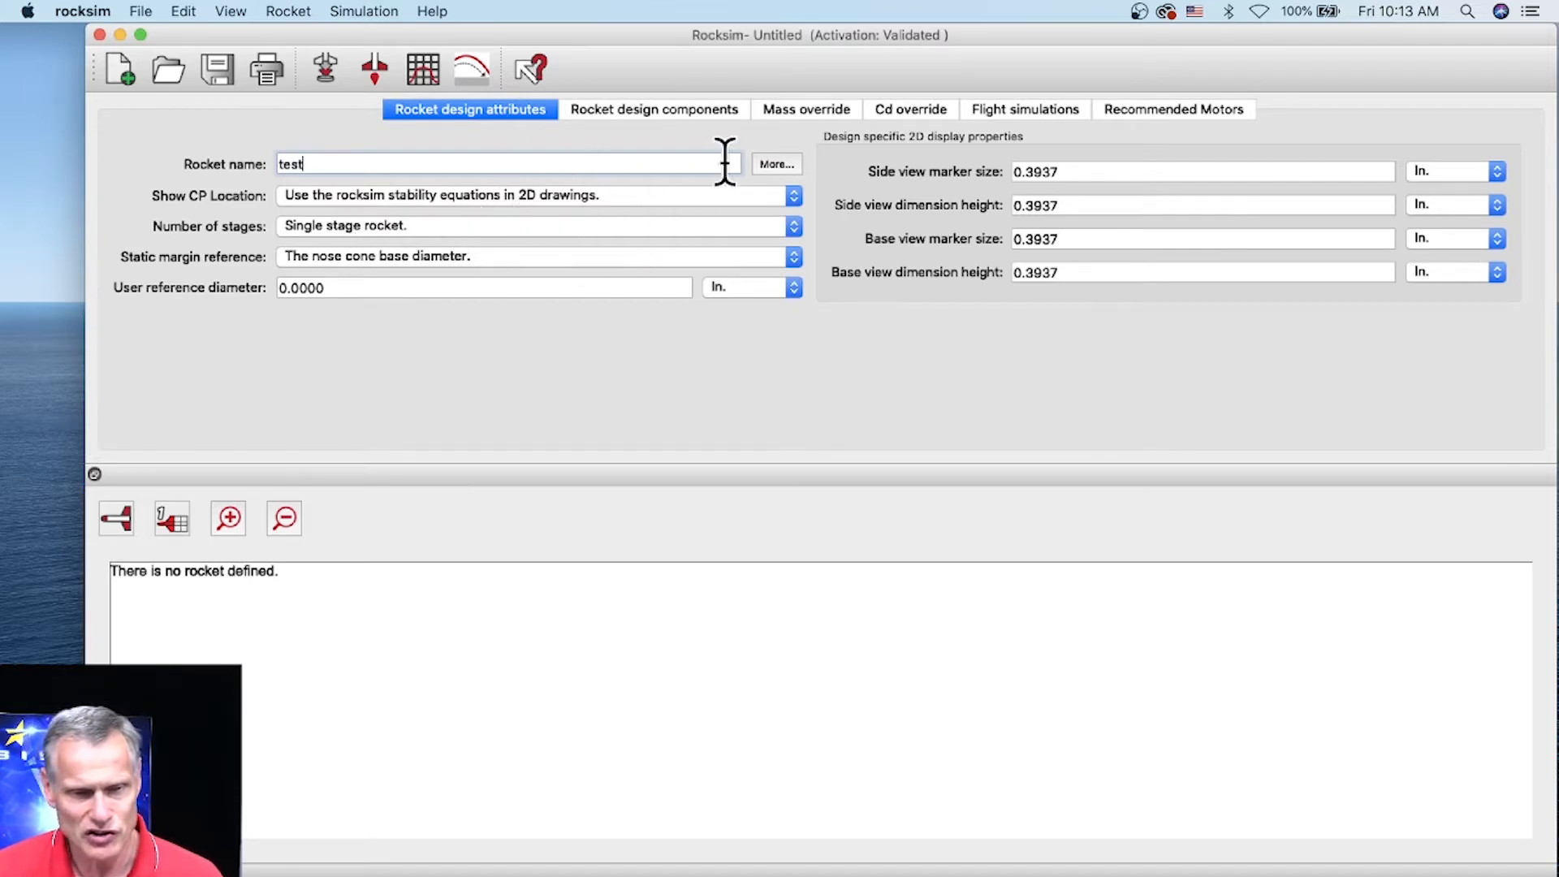
{"action": "left_click", "coordinate": [777, 165]}
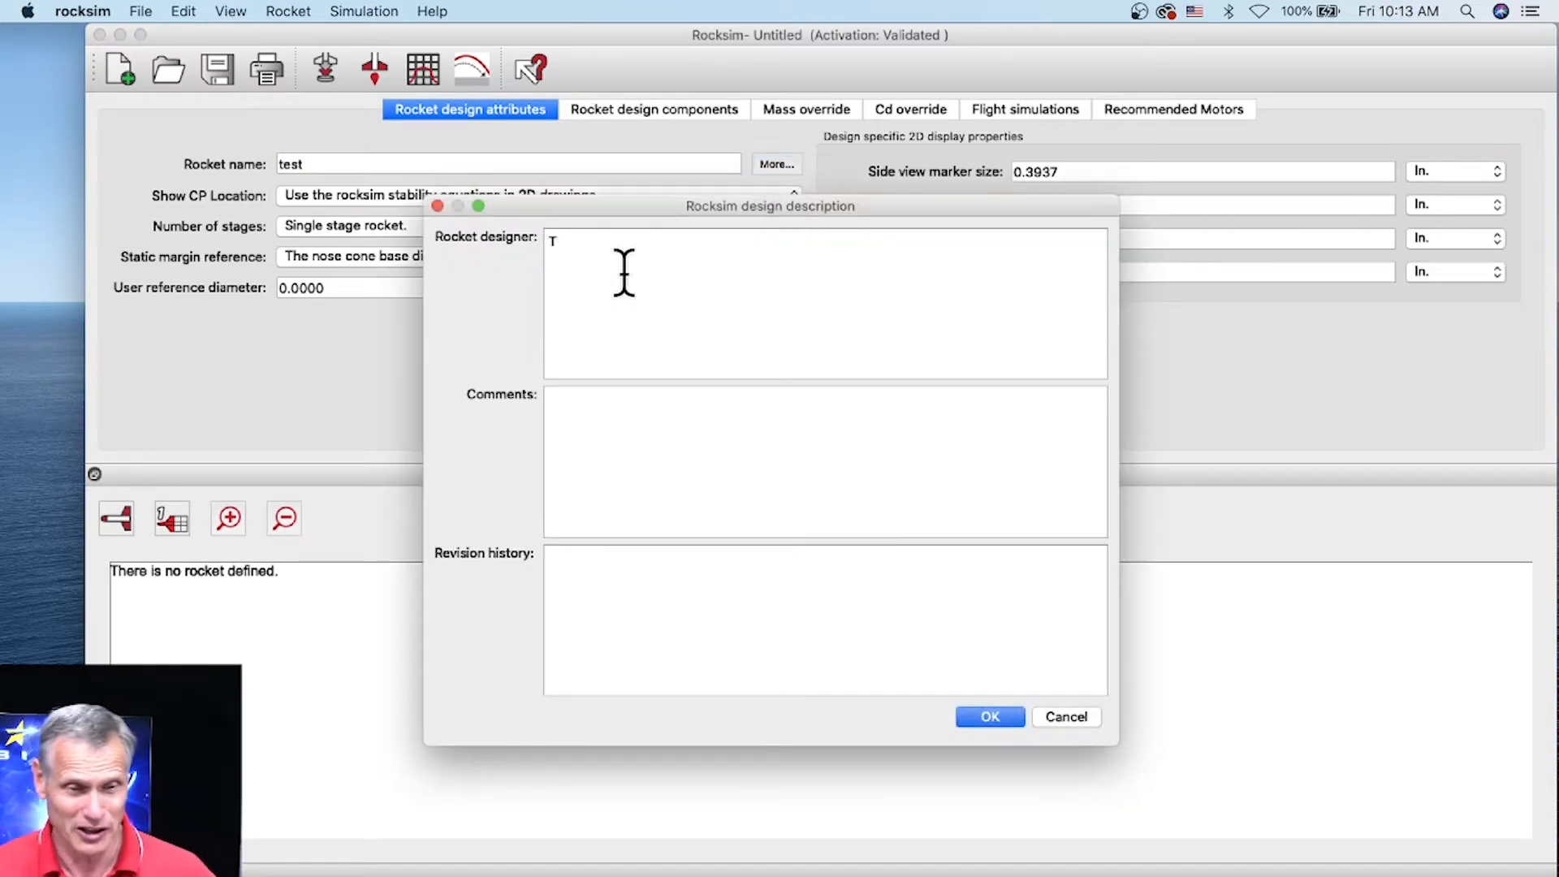
{"action": "type", "text": "Tim"}
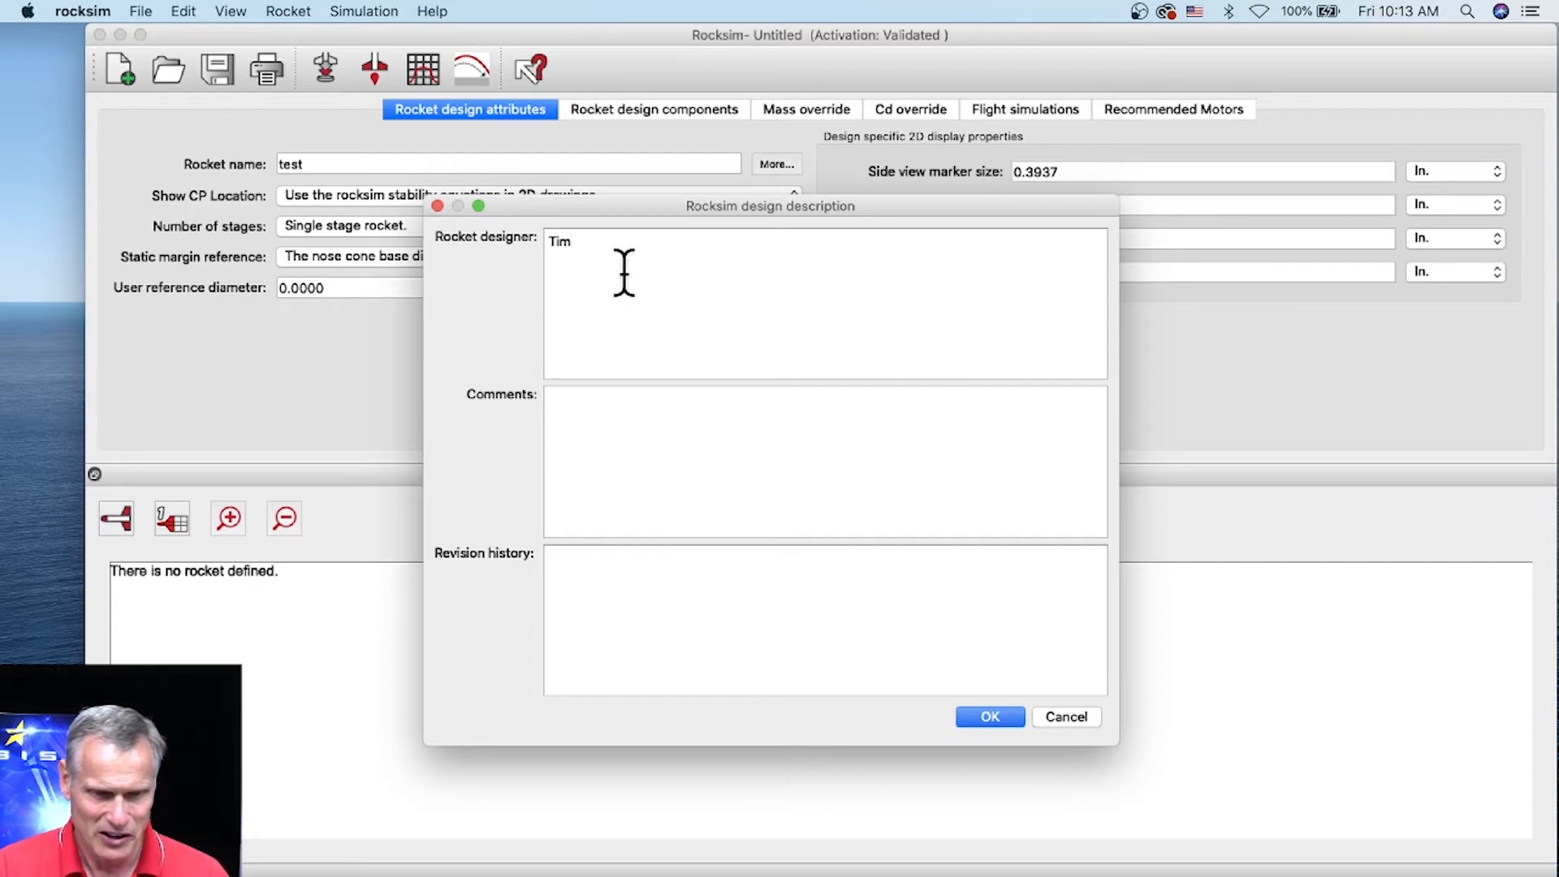
{"action": "type", "text": " Van Milligan"}
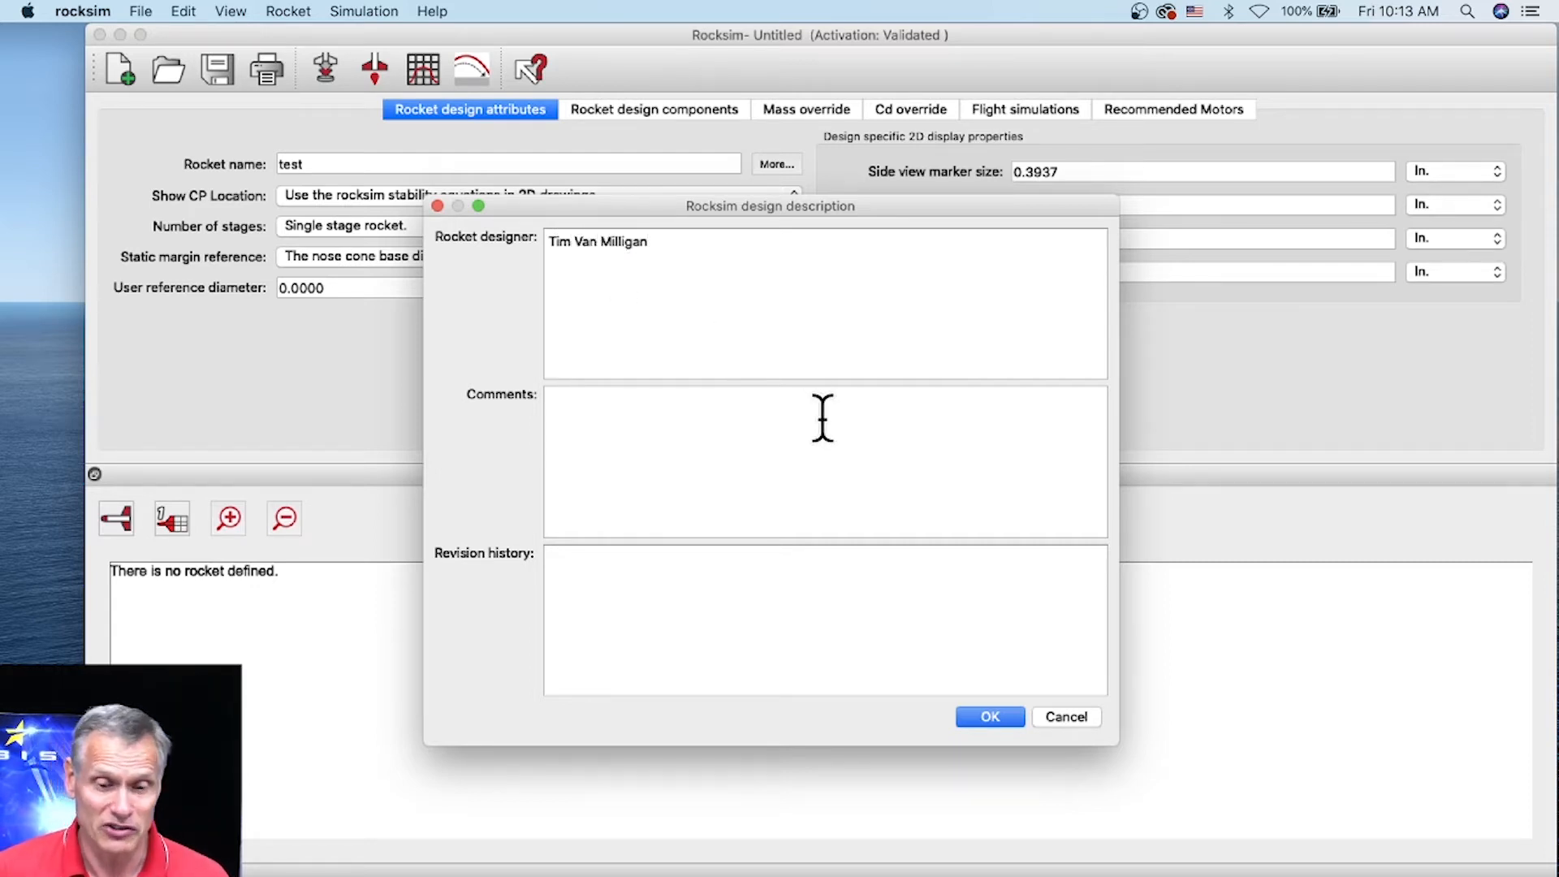
{"action": "left_click", "coordinate": [988, 718]}
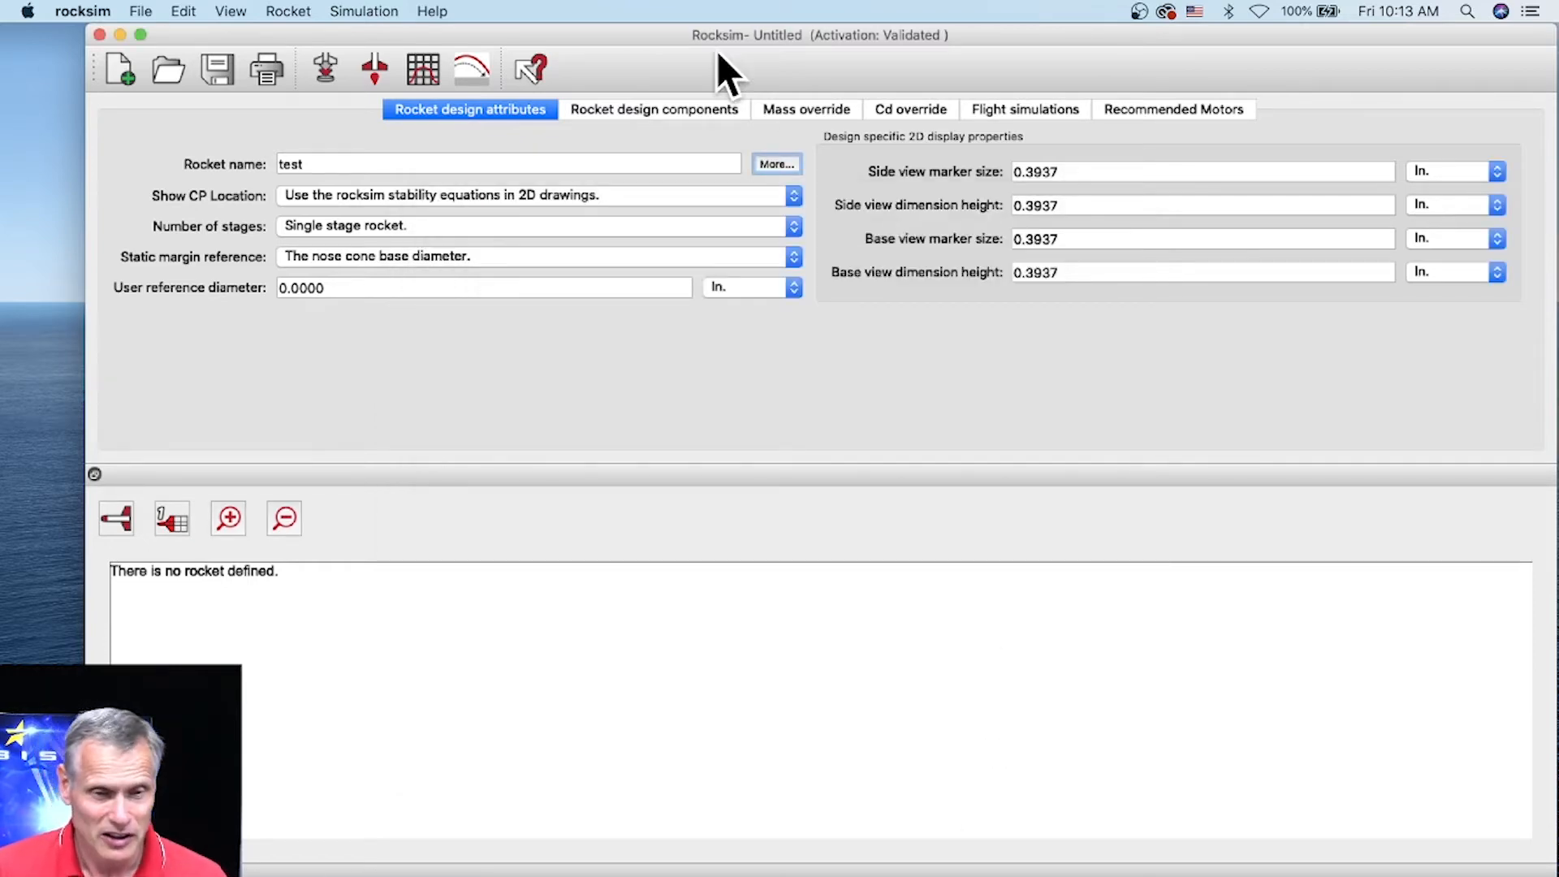
Add a nose cone to the sustainer from the parts database, choosing the 12.8 in. long LOC Precision PNC-3.90.
{"action": "left_click", "coordinate": [609, 112]}
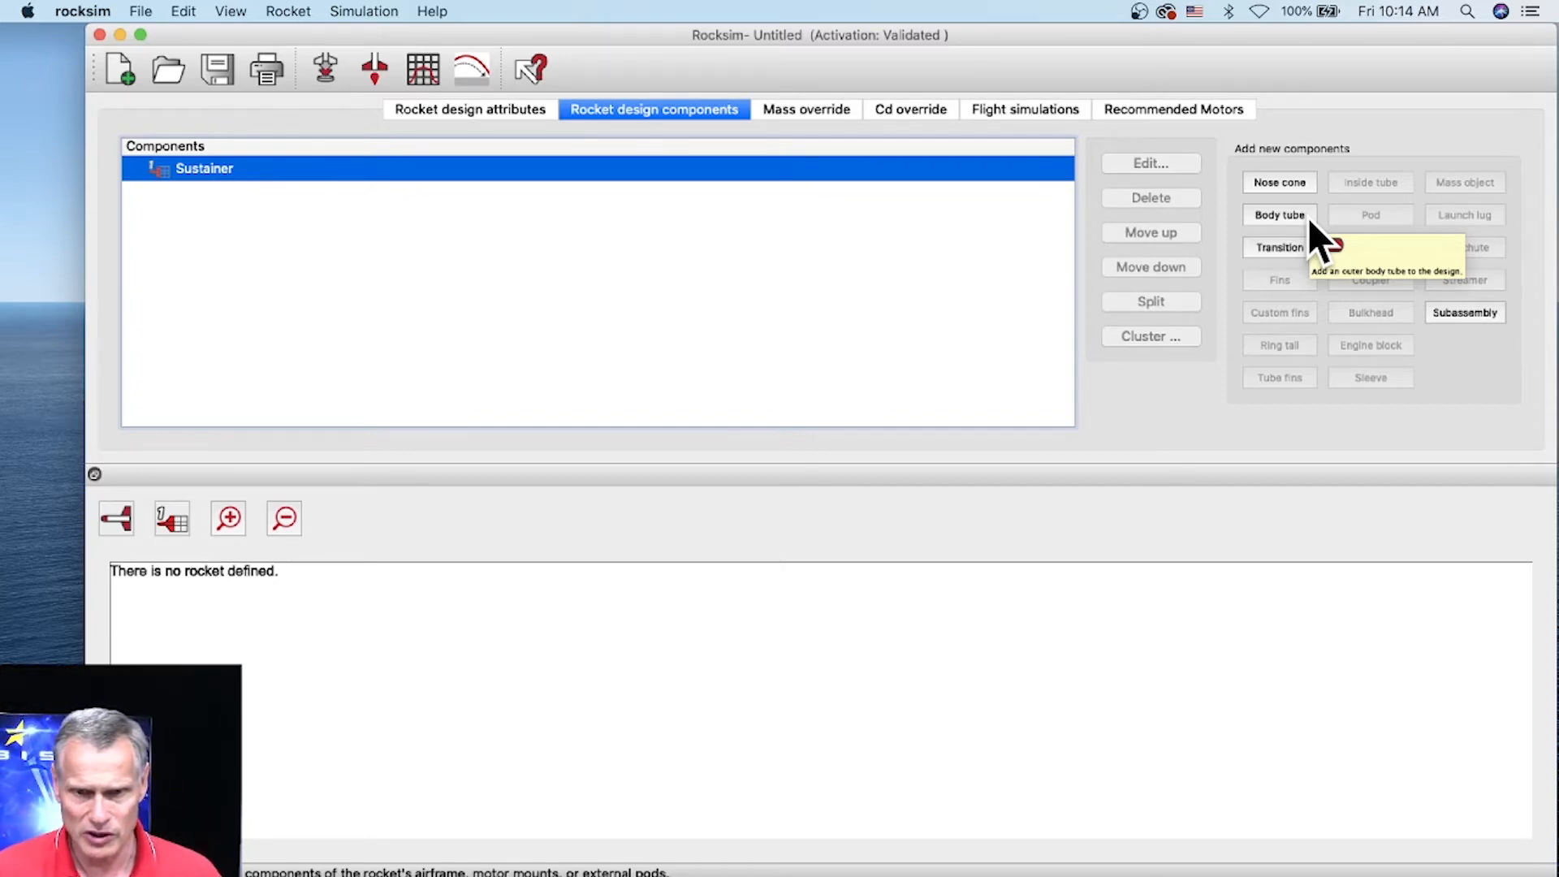
{"action": "left_click", "coordinate": [1281, 186]}
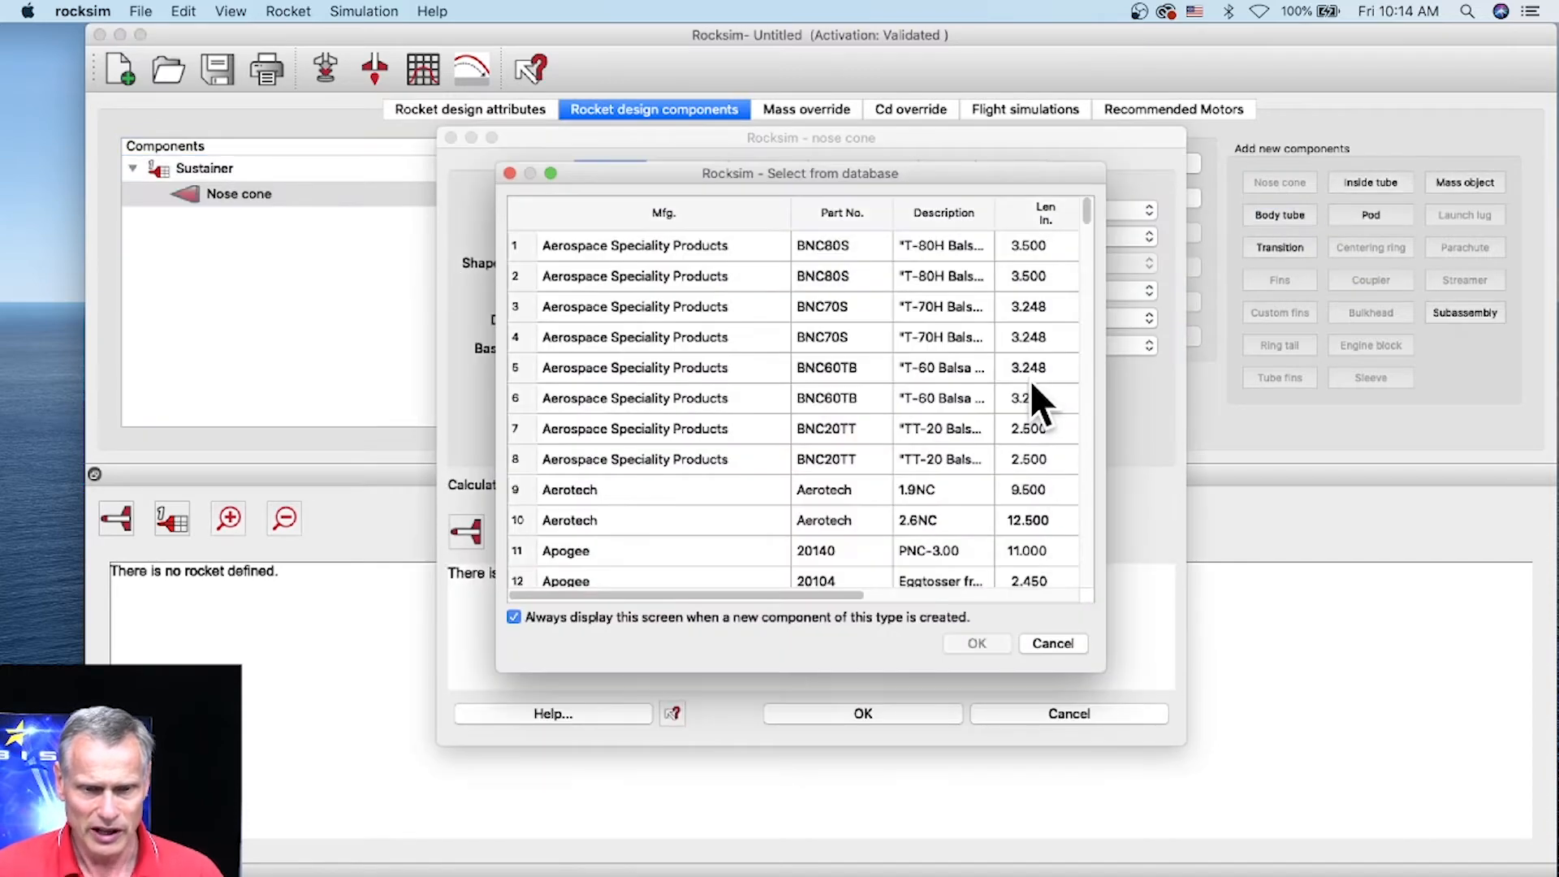
{"action": "scroll", "coordinate": [899, 479], "scroll_direction": "down", "scroll_amount": 6}
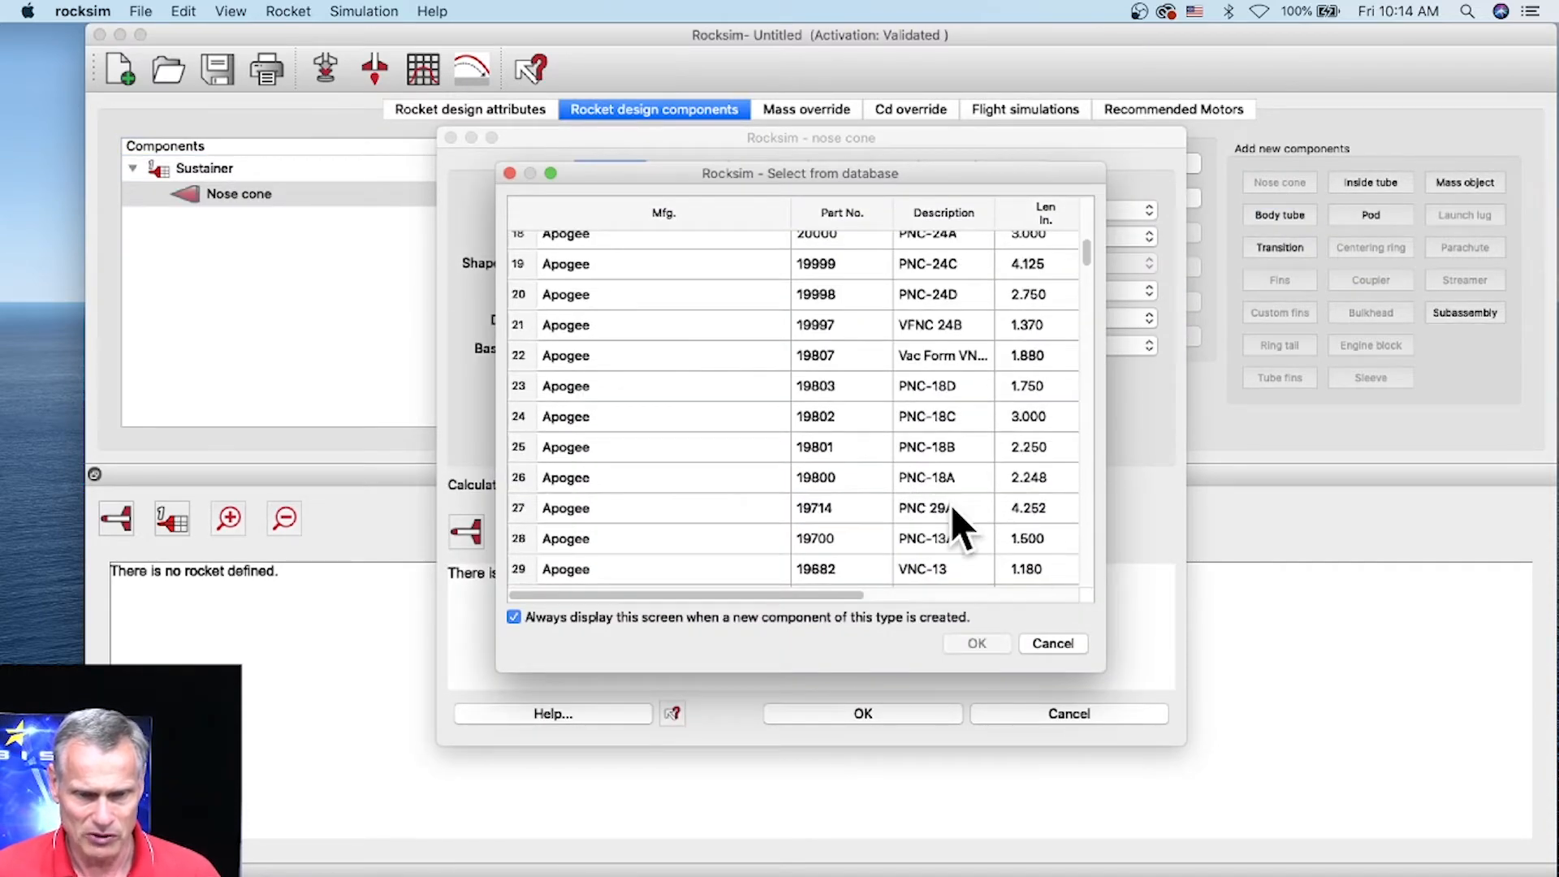
{"action": "scroll", "coordinate": [953, 507], "scroll_direction": "down", "scroll_amount": 12}
{"action": "scroll", "coordinate": [959, 508], "scroll_direction": "down", "scroll_amount": 11}
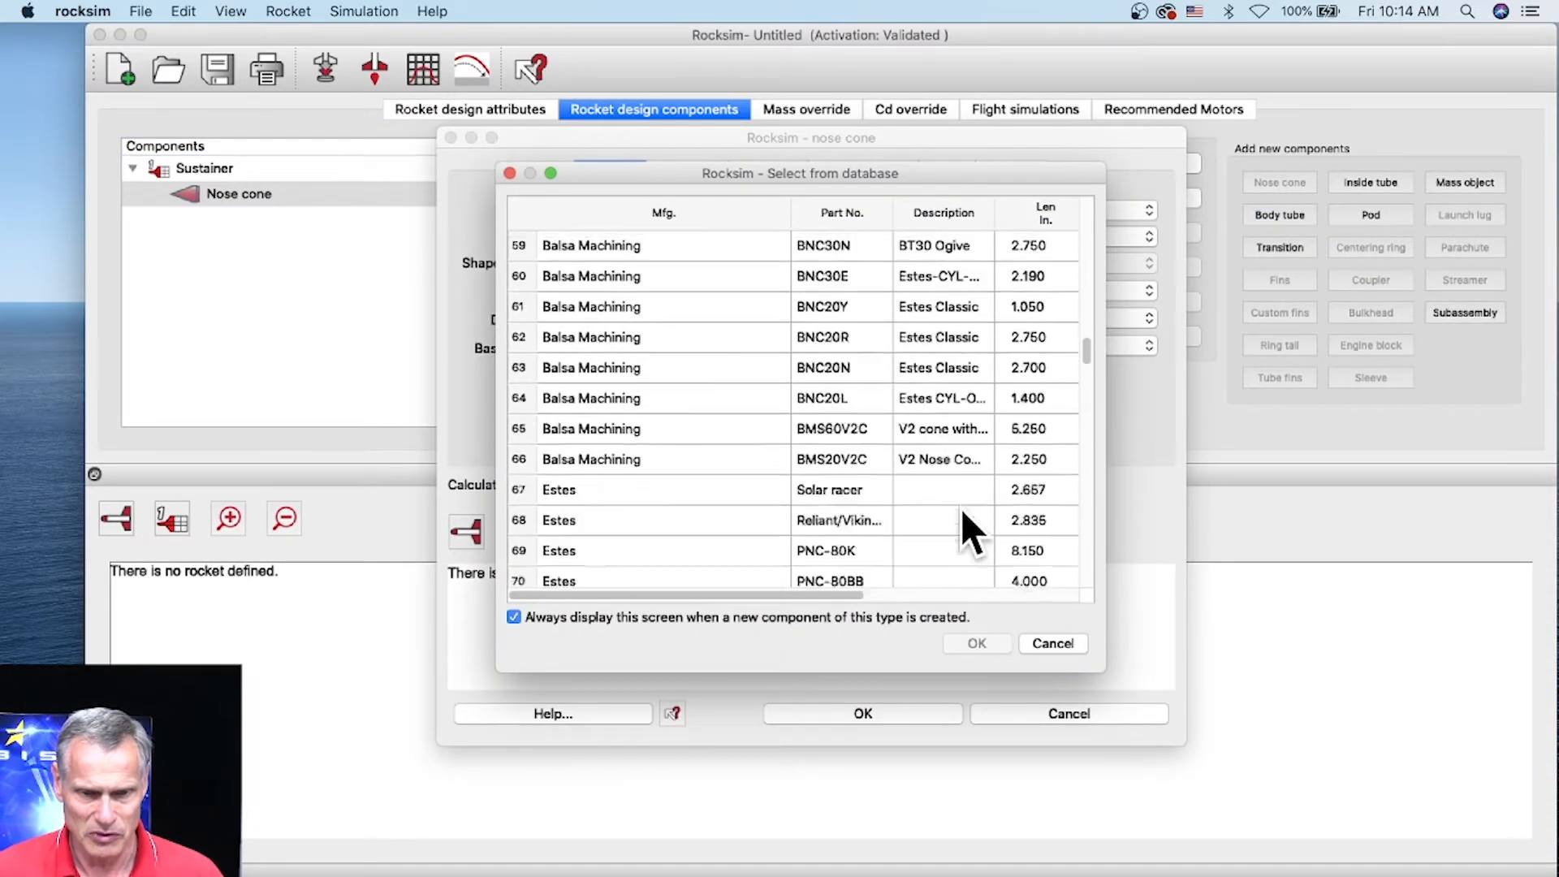
{"action": "scroll", "coordinate": [964, 517], "scroll_direction": "down", "scroll_amount": 2}
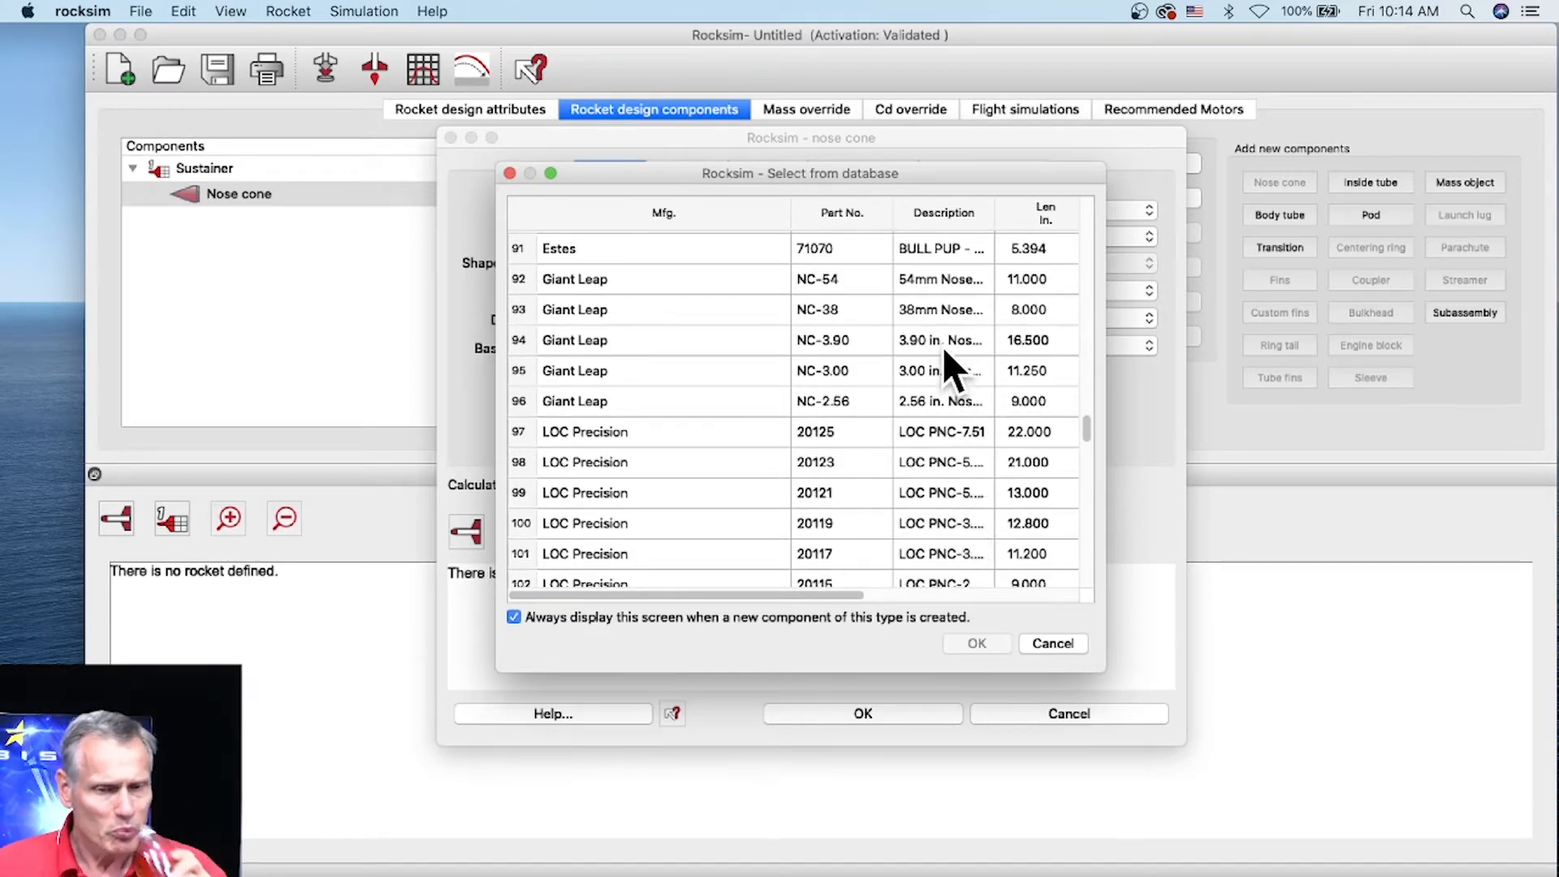
{"action": "scroll", "coordinate": [940, 353], "scroll_direction": "down", "scroll_amount": 4}
{"action": "scroll", "coordinate": [972, 432], "scroll_direction": "down", "scroll_amount": 2}
{"action": "scroll", "coordinate": [973, 432], "scroll_direction": "down", "scroll_amount": 1}
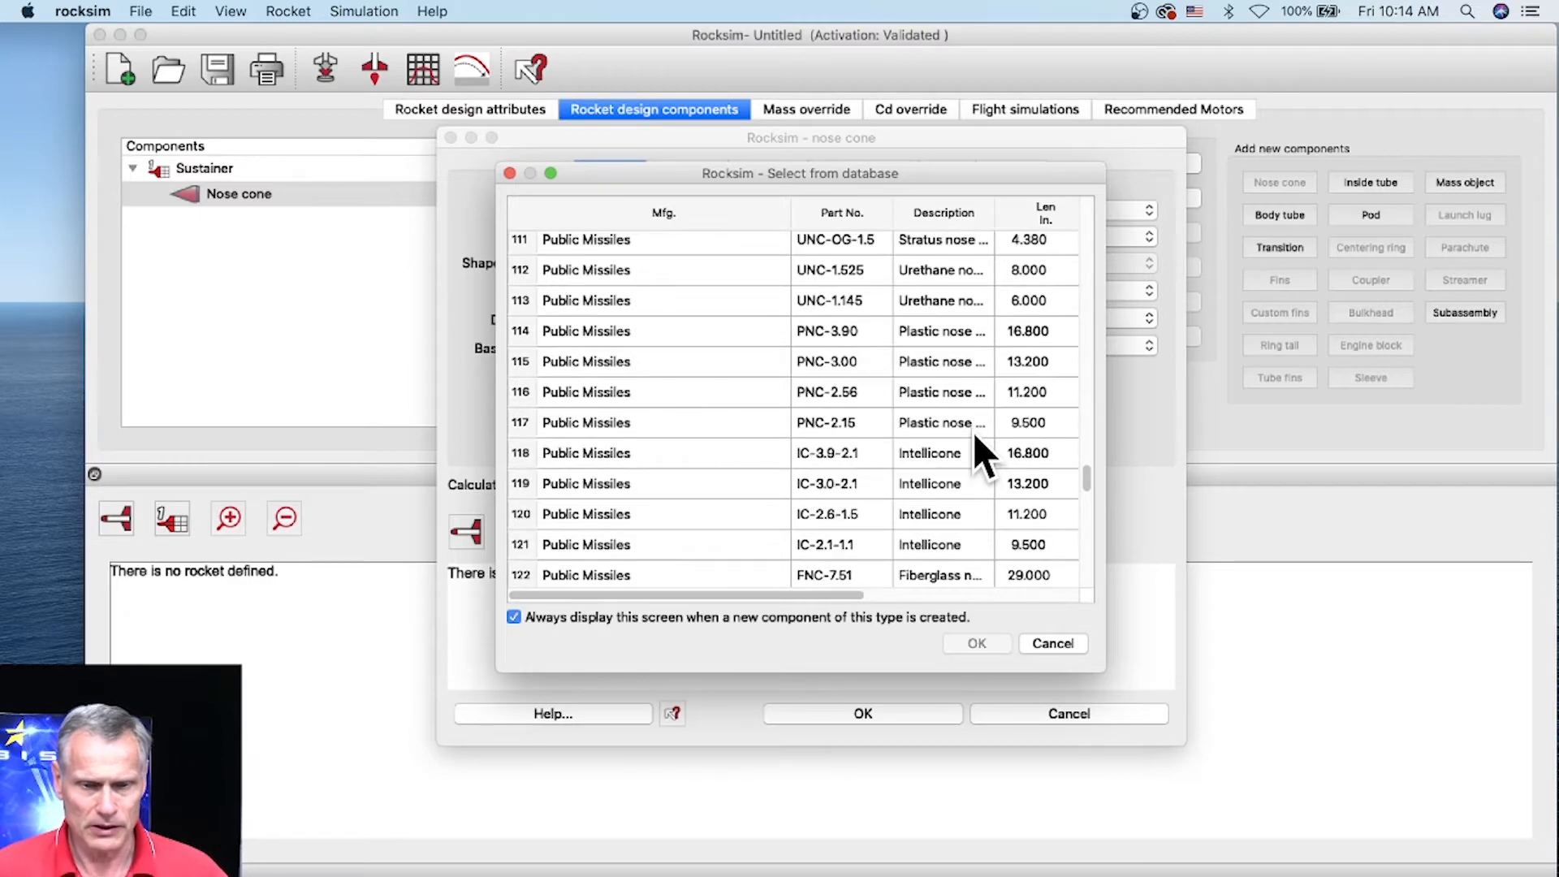
{"action": "scroll", "coordinate": [983, 446], "scroll_direction": "down", "scroll_amount": 1}
{"action": "scroll", "coordinate": [875, 399], "scroll_direction": "up", "scroll_amount": 3}
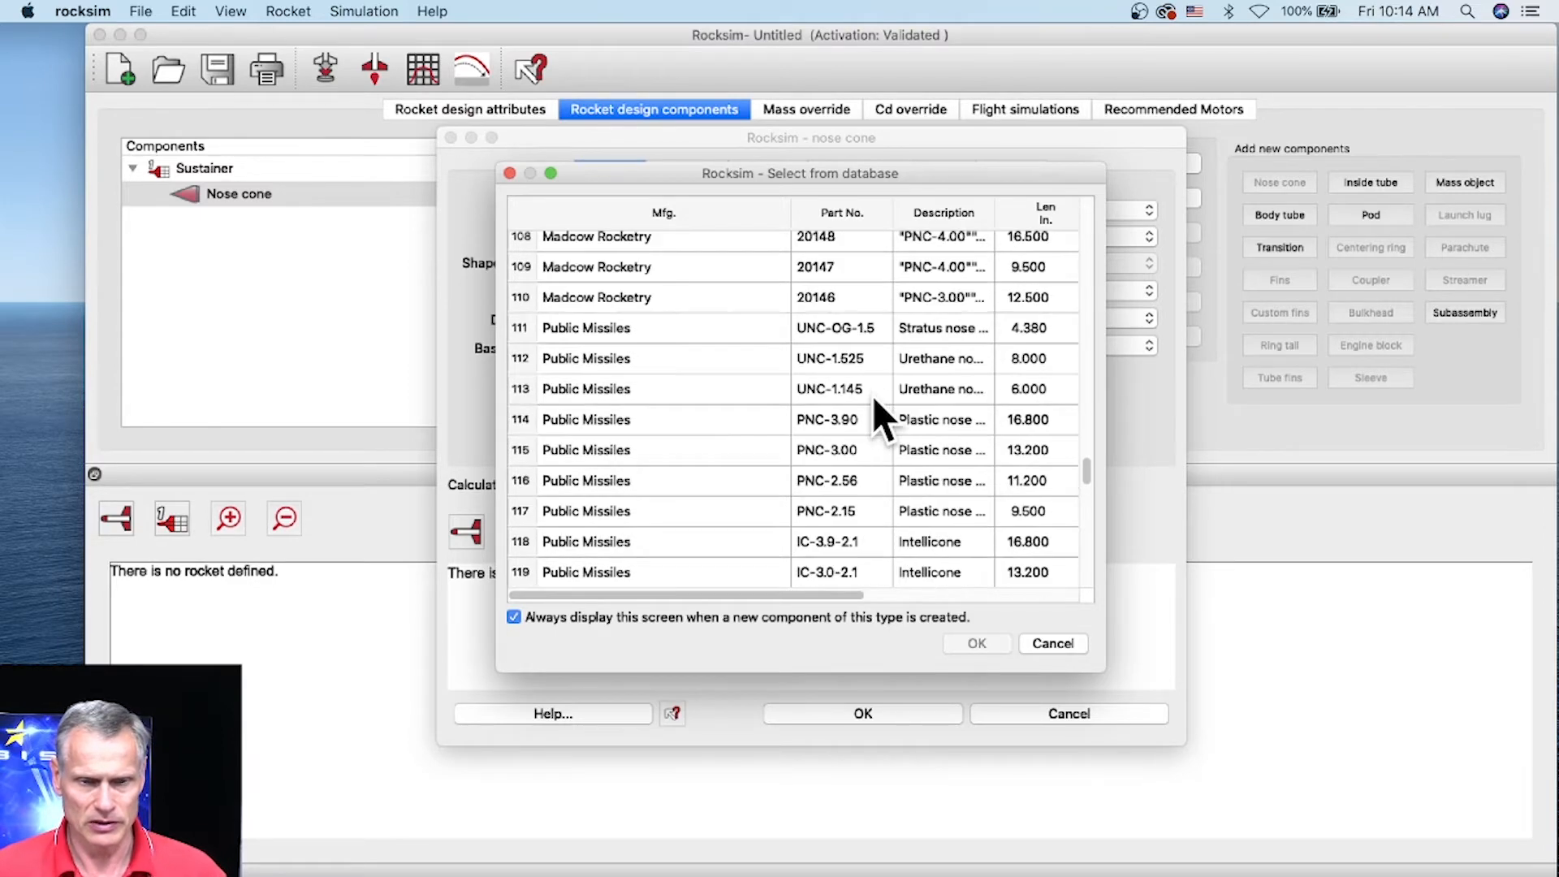
{"action": "scroll", "coordinate": [875, 398], "scroll_direction": "down", "scroll_amount": 2}
{"action": "scroll", "coordinate": [874, 397], "scroll_direction": "down", "scroll_amount": 1}
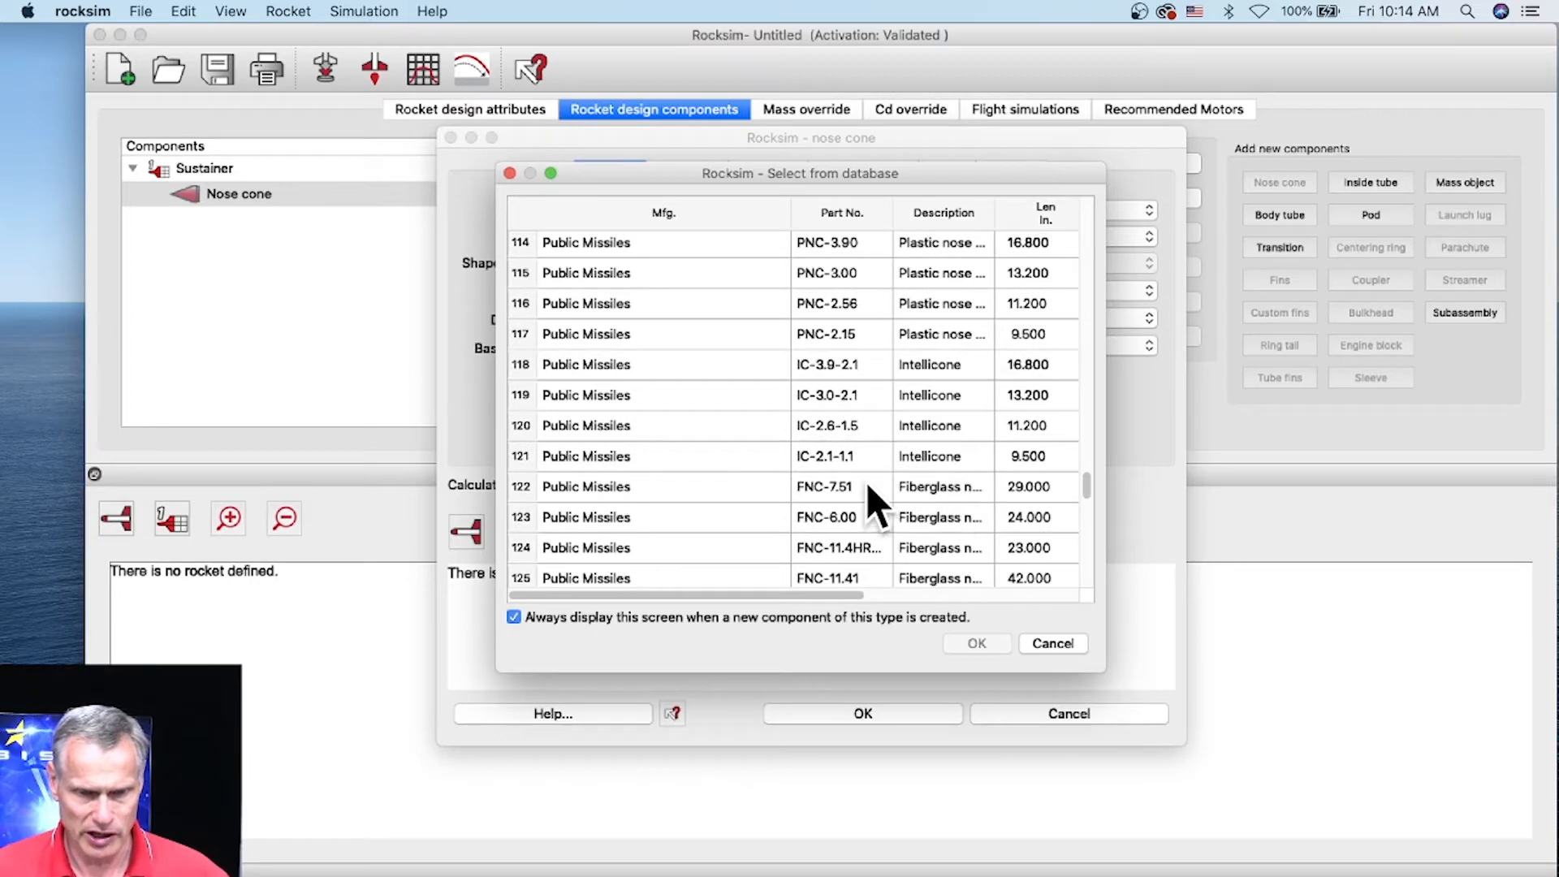
{"action": "scroll", "coordinate": [865, 482], "scroll_direction": "down", "scroll_amount": 5}
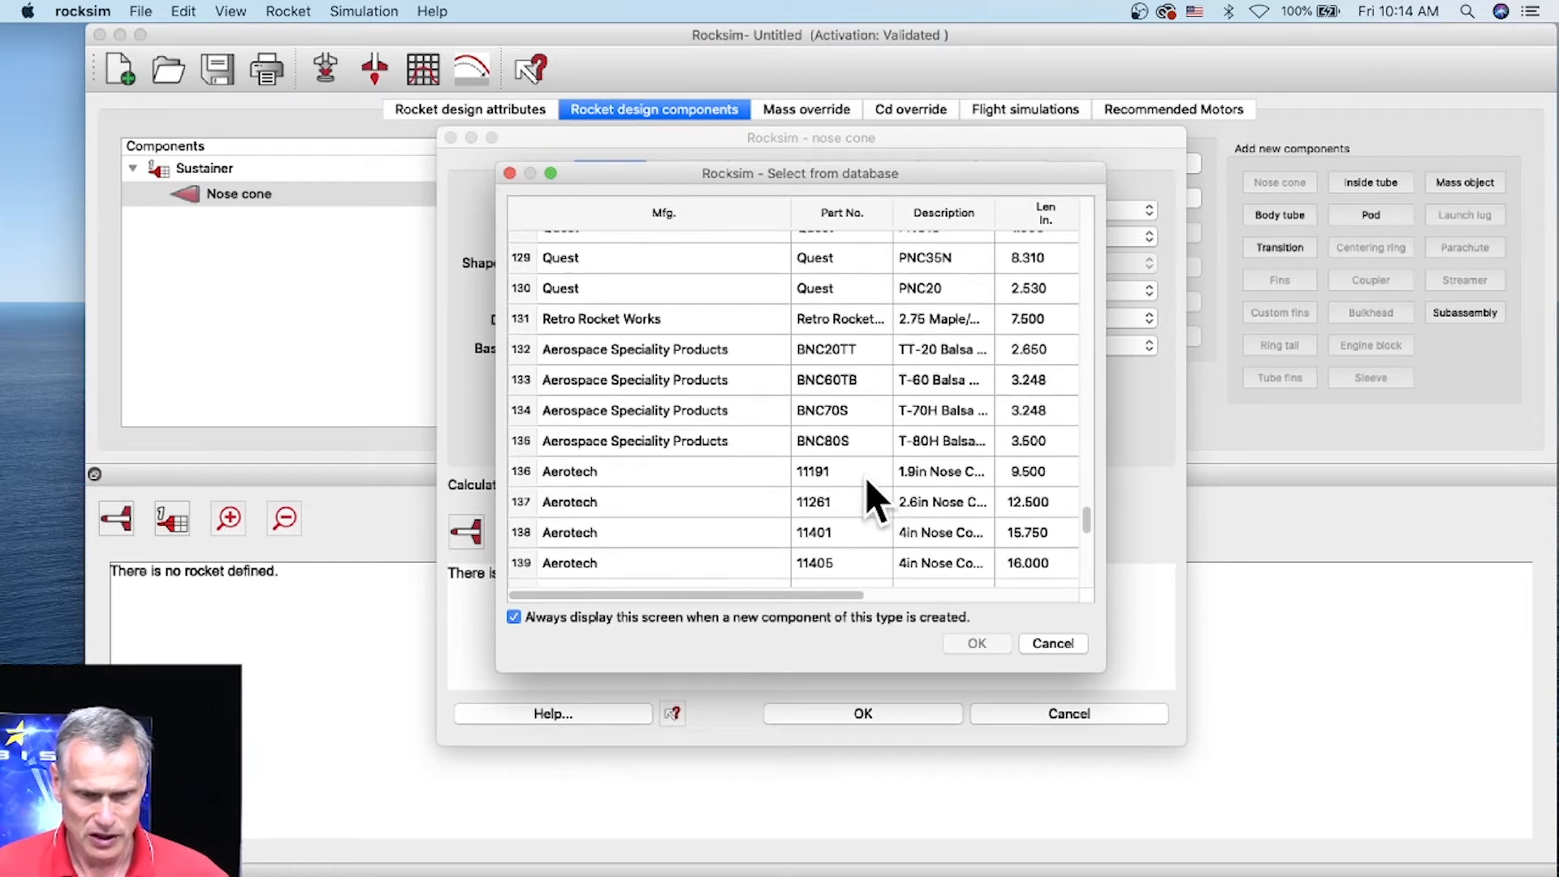
{"action": "scroll", "coordinate": [866, 479], "scroll_direction": "down", "scroll_amount": 7}
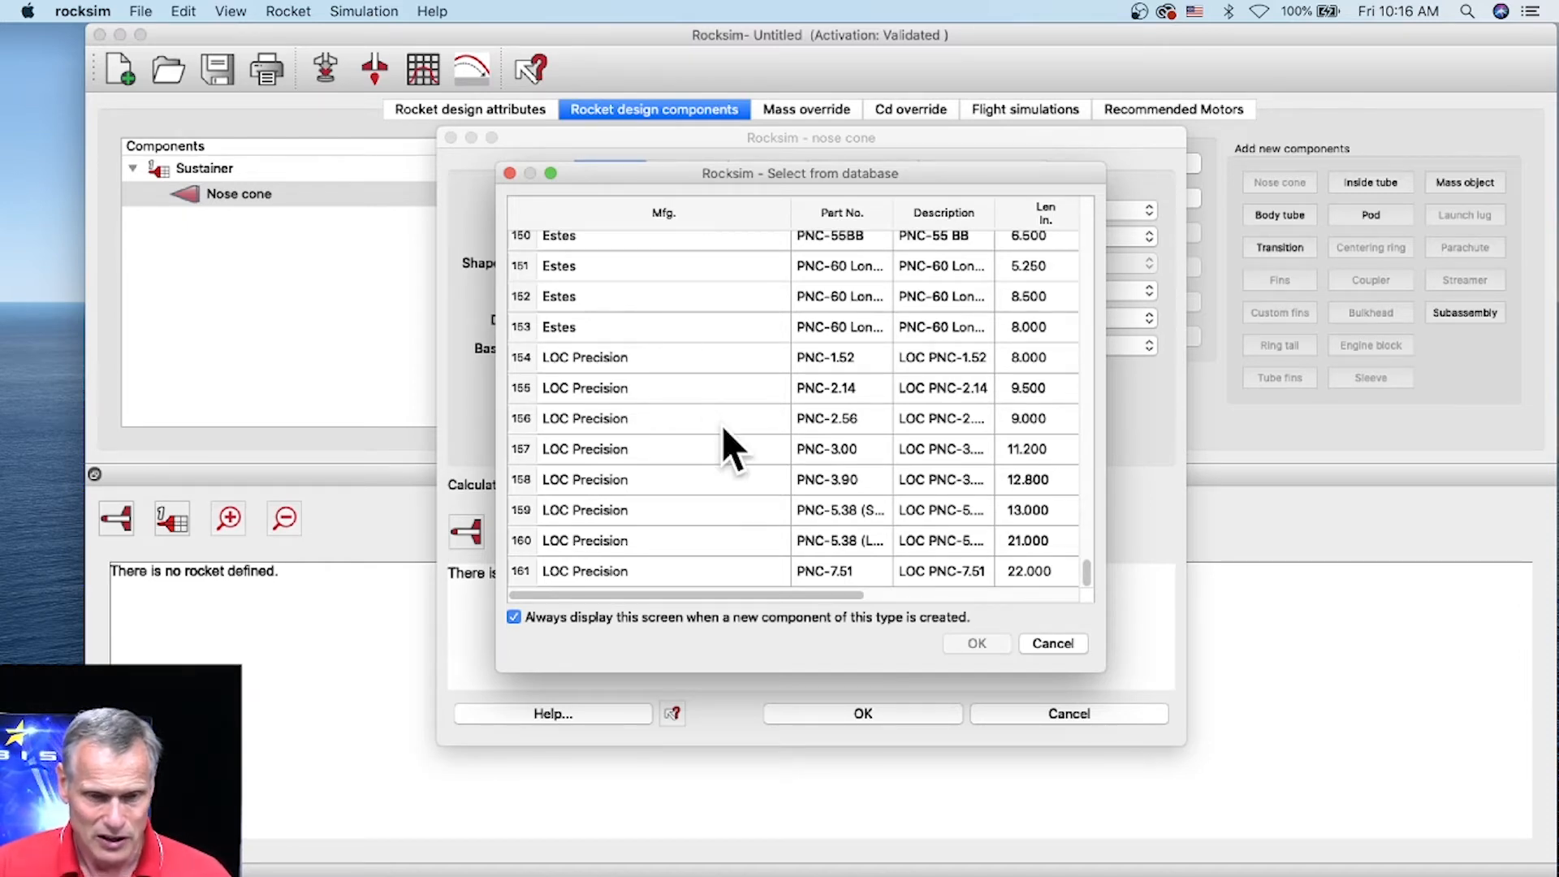
{"action": "left_click", "coordinate": [831, 481]}
{"action": "left_click", "coordinate": [996, 643]}
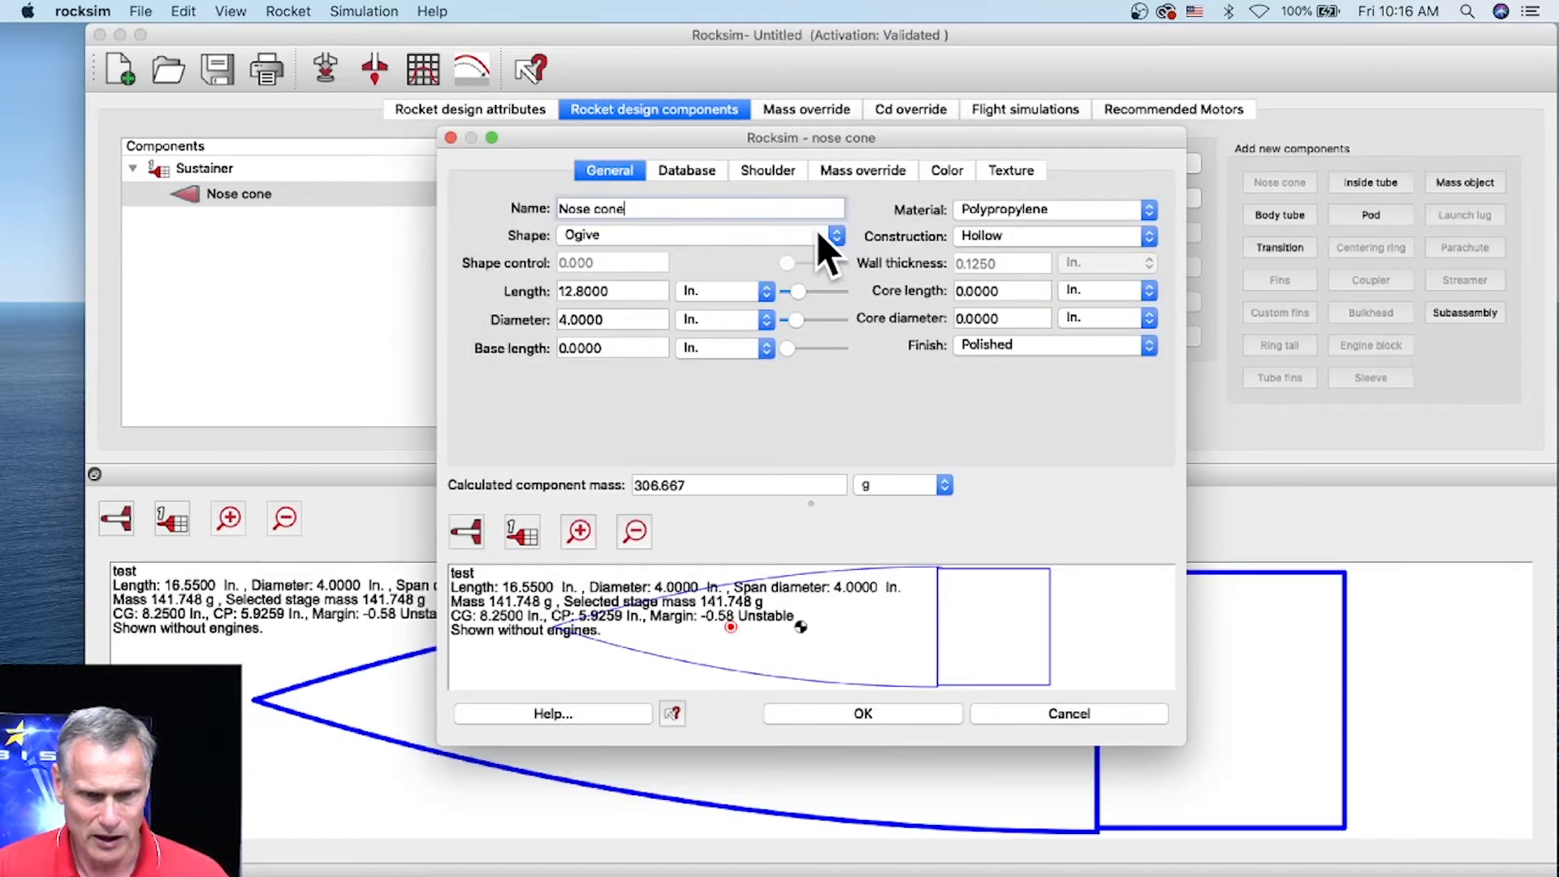
Enlarge the nose cone's properties window across the screen and accept the nose cone with its database values.
{"action": "left_click_drag", "start_coordinate": [662, 140], "coordinate": [416, 37]}
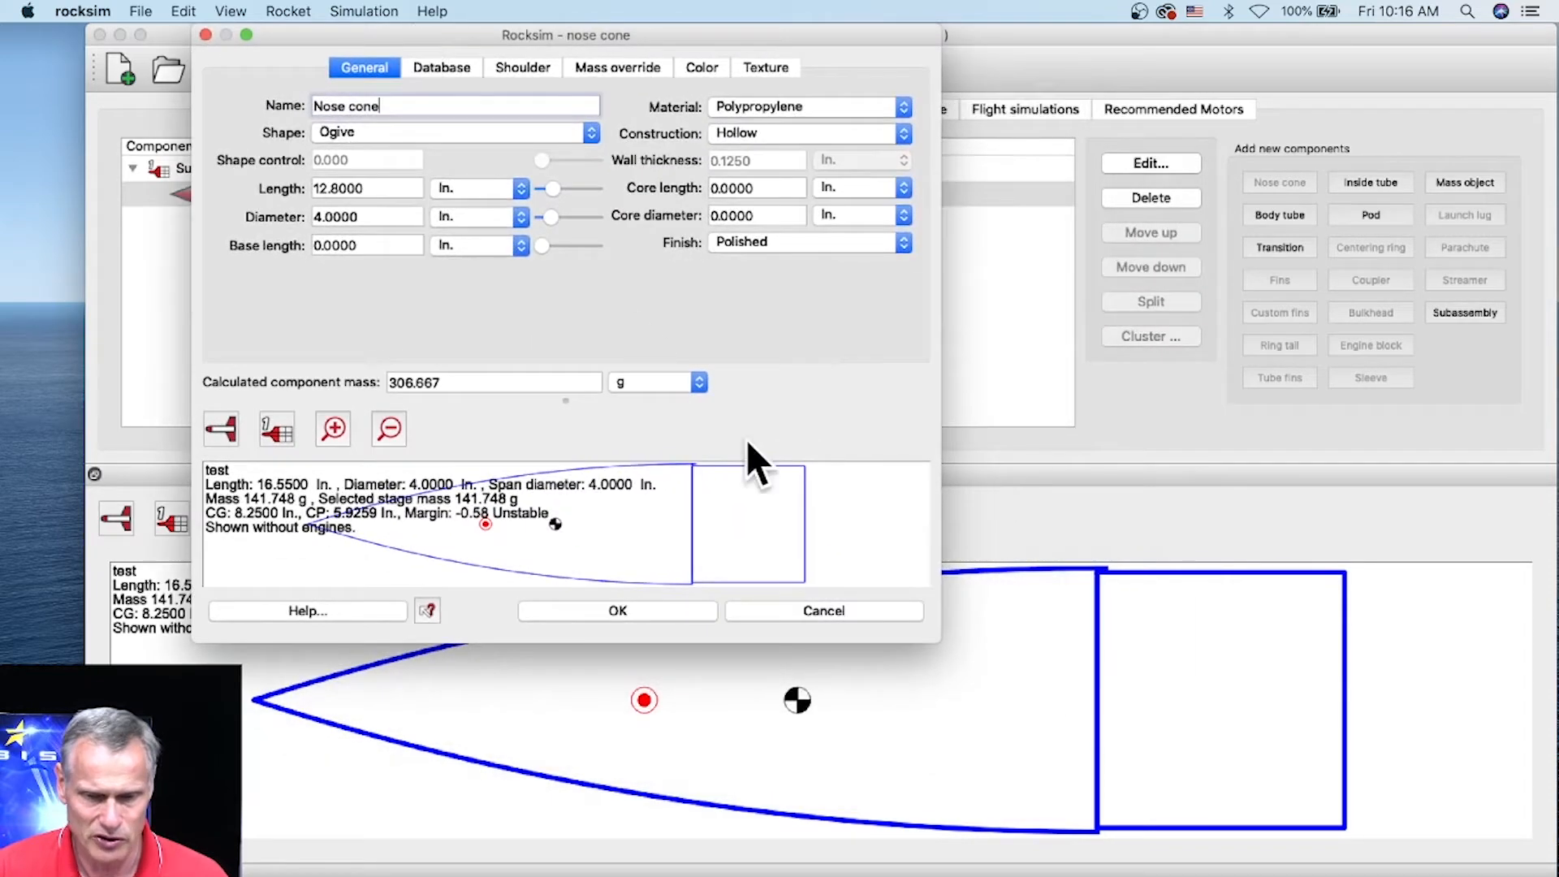
{"action": "left_click_drag", "start_coordinate": [934, 639], "coordinate": [1538, 863]}
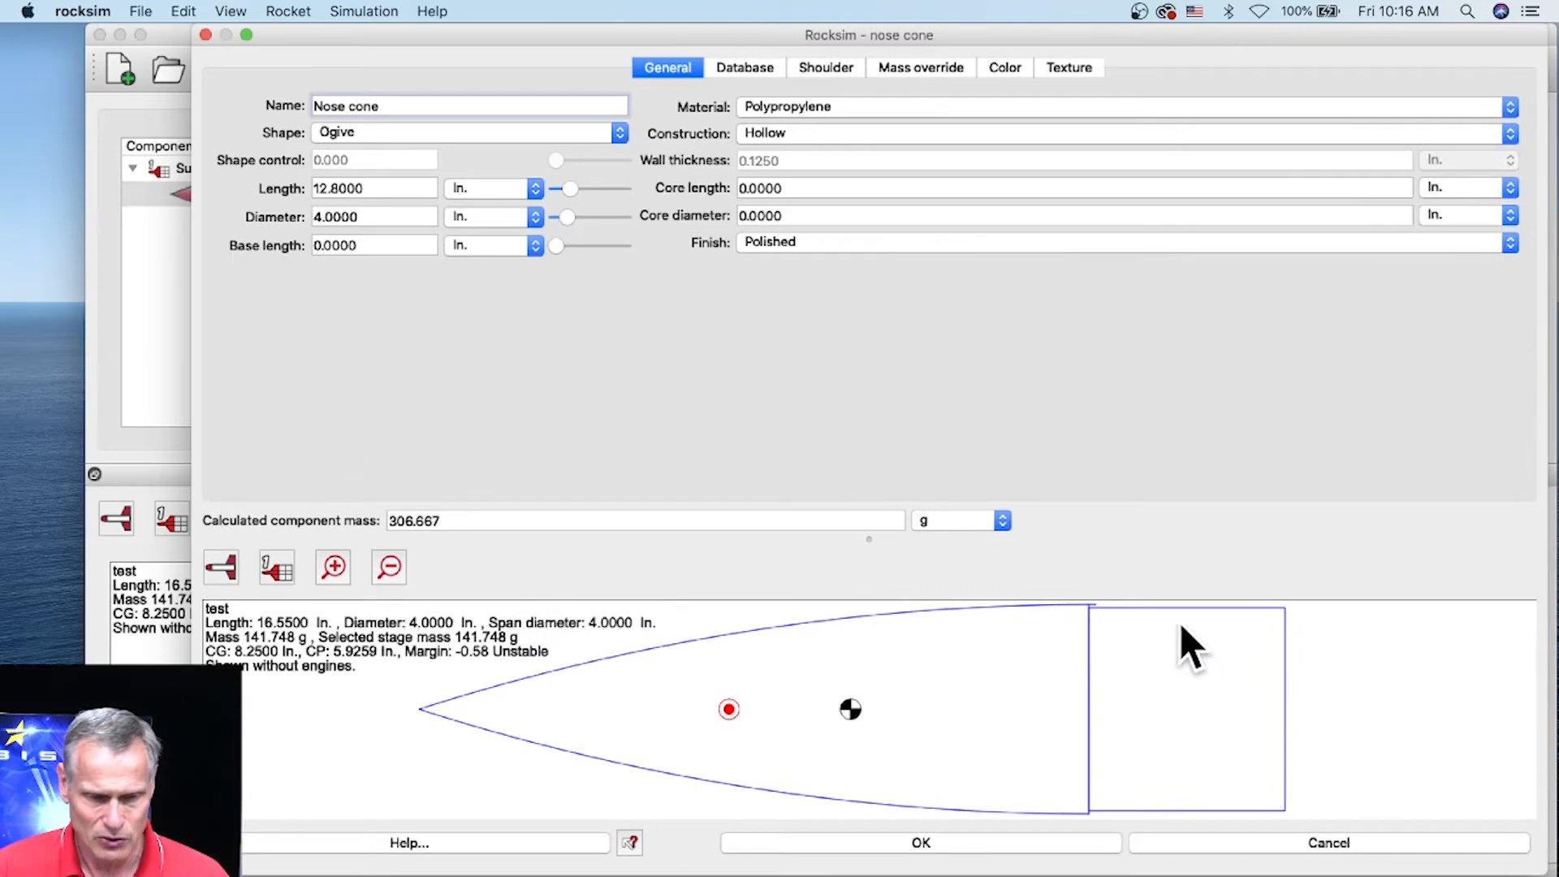
{"action": "left_click_drag", "start_coordinate": [193, 474], "coordinate": [101, 460]}
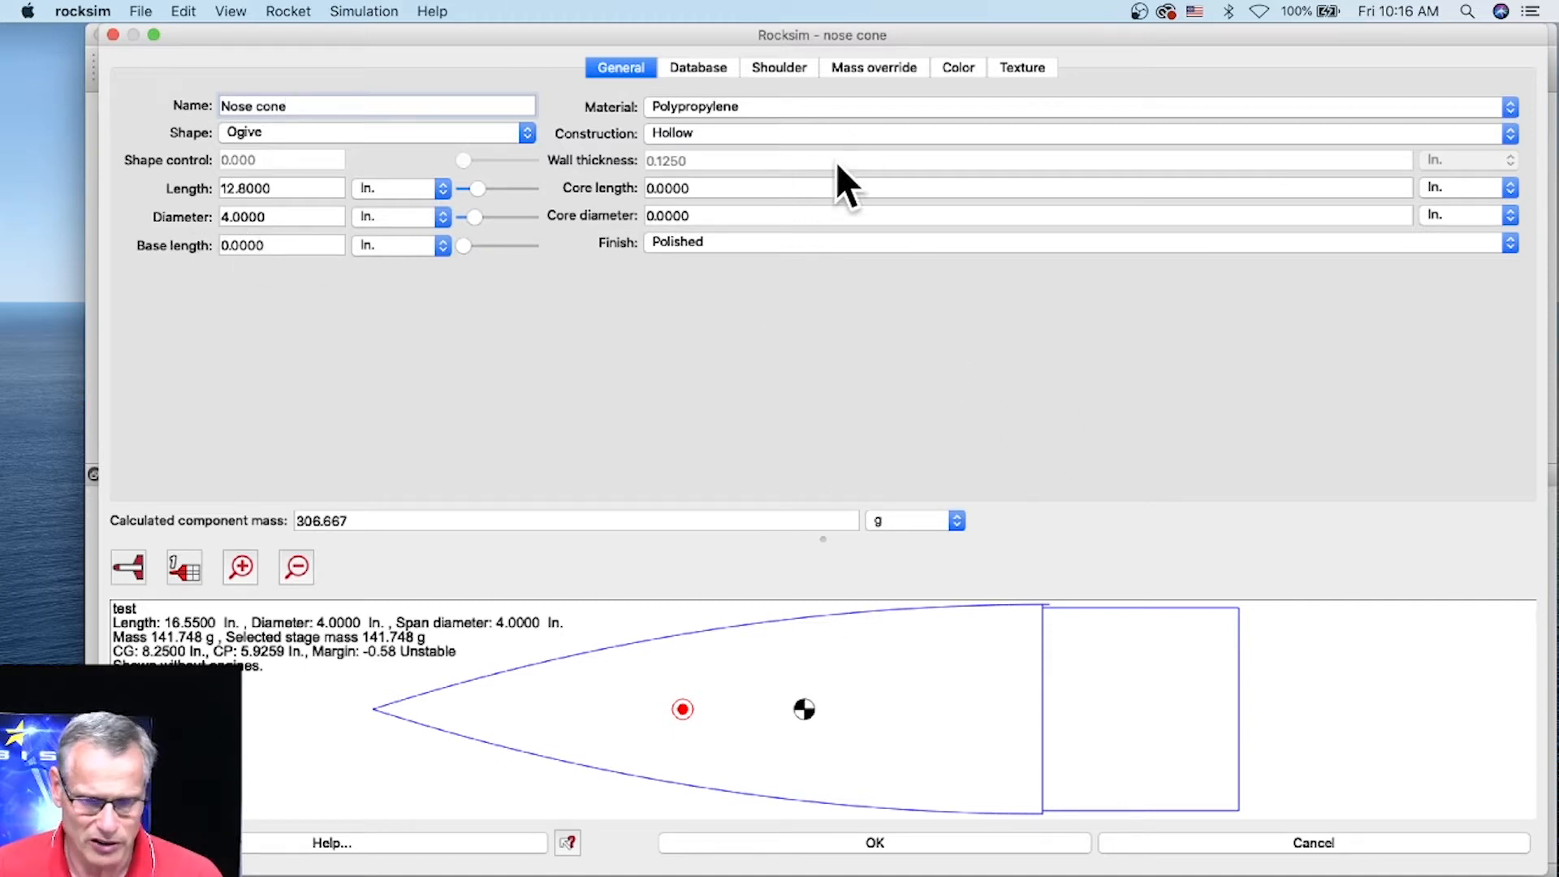
{"action": "left_click", "coordinate": [869, 843]}
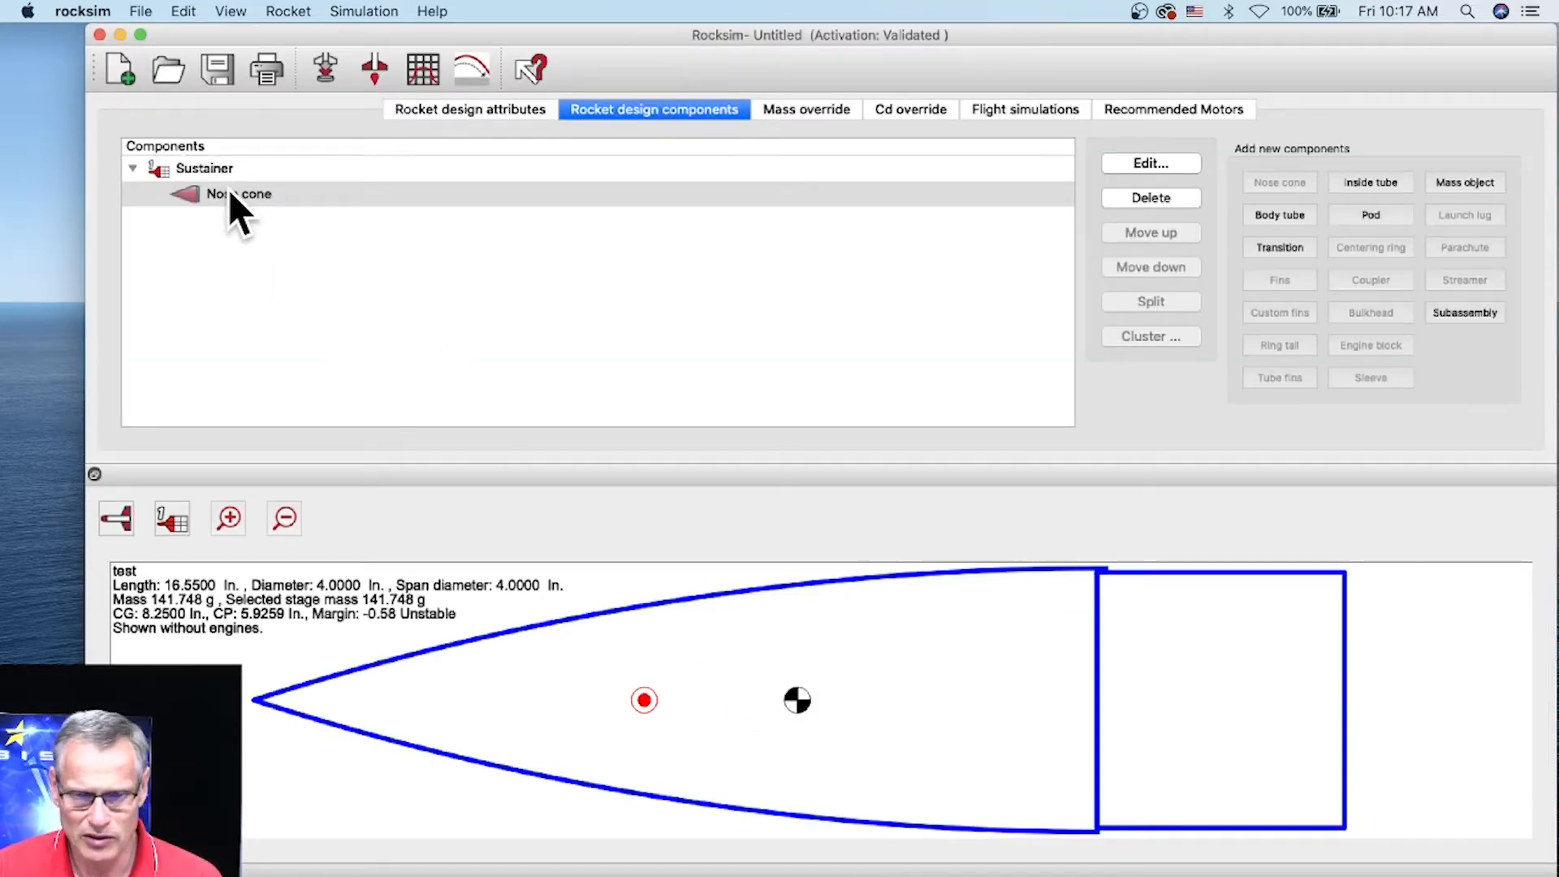
Add a body tube behind the nose cone using Always Ready Rocketry part 10505, the 98mm tube with 3.9 in. inner diameter.
{"action": "left_click", "coordinate": [1275, 213]}
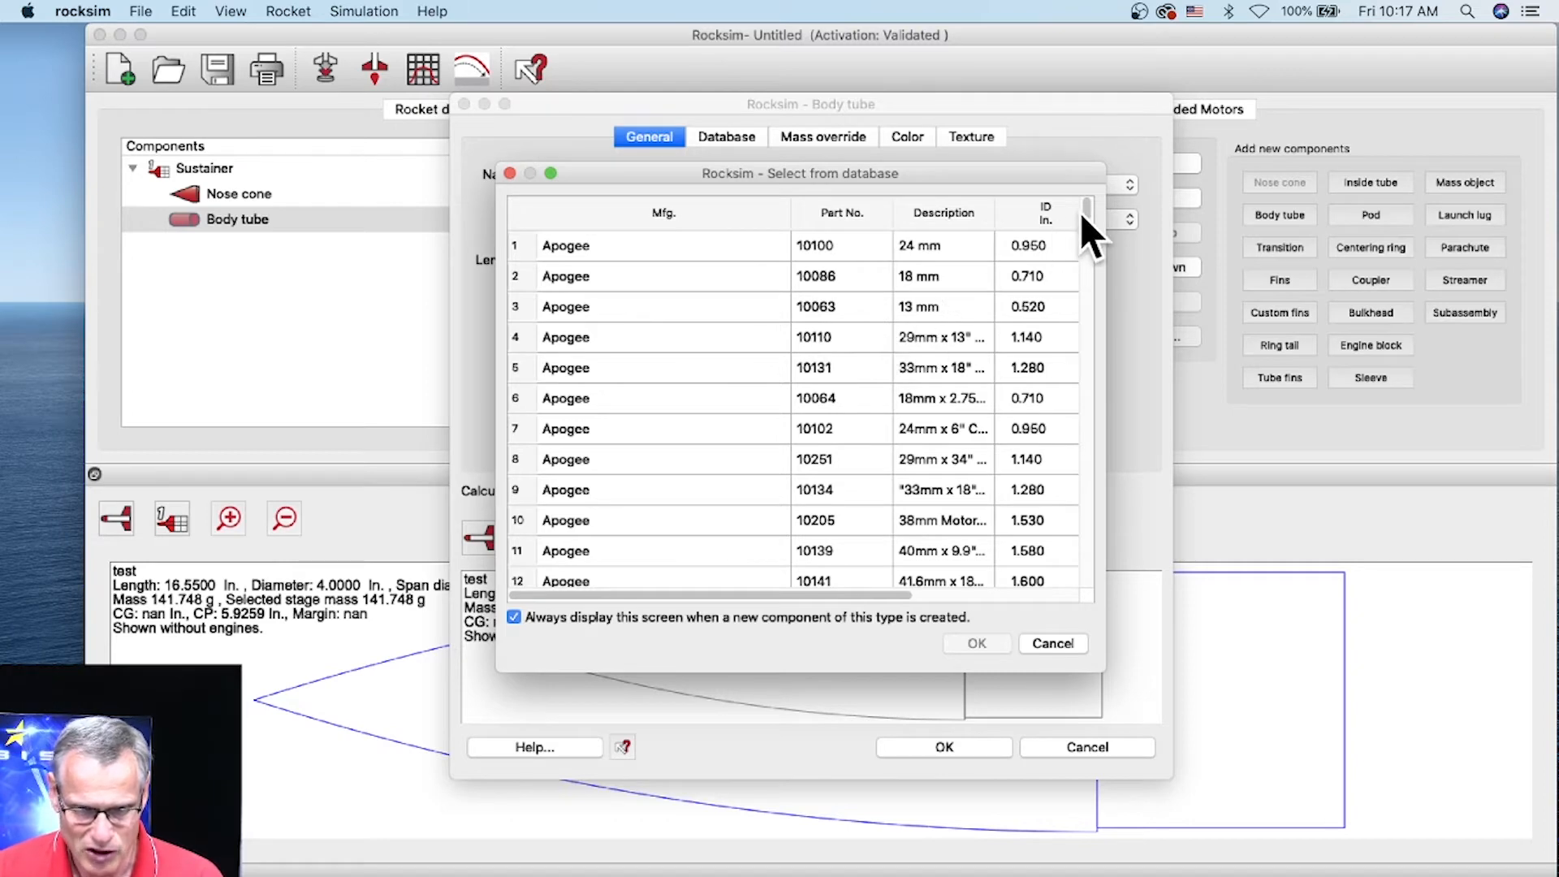
{"action": "left_click_drag", "start_coordinate": [1084, 213], "coordinate": [1080, 234]}
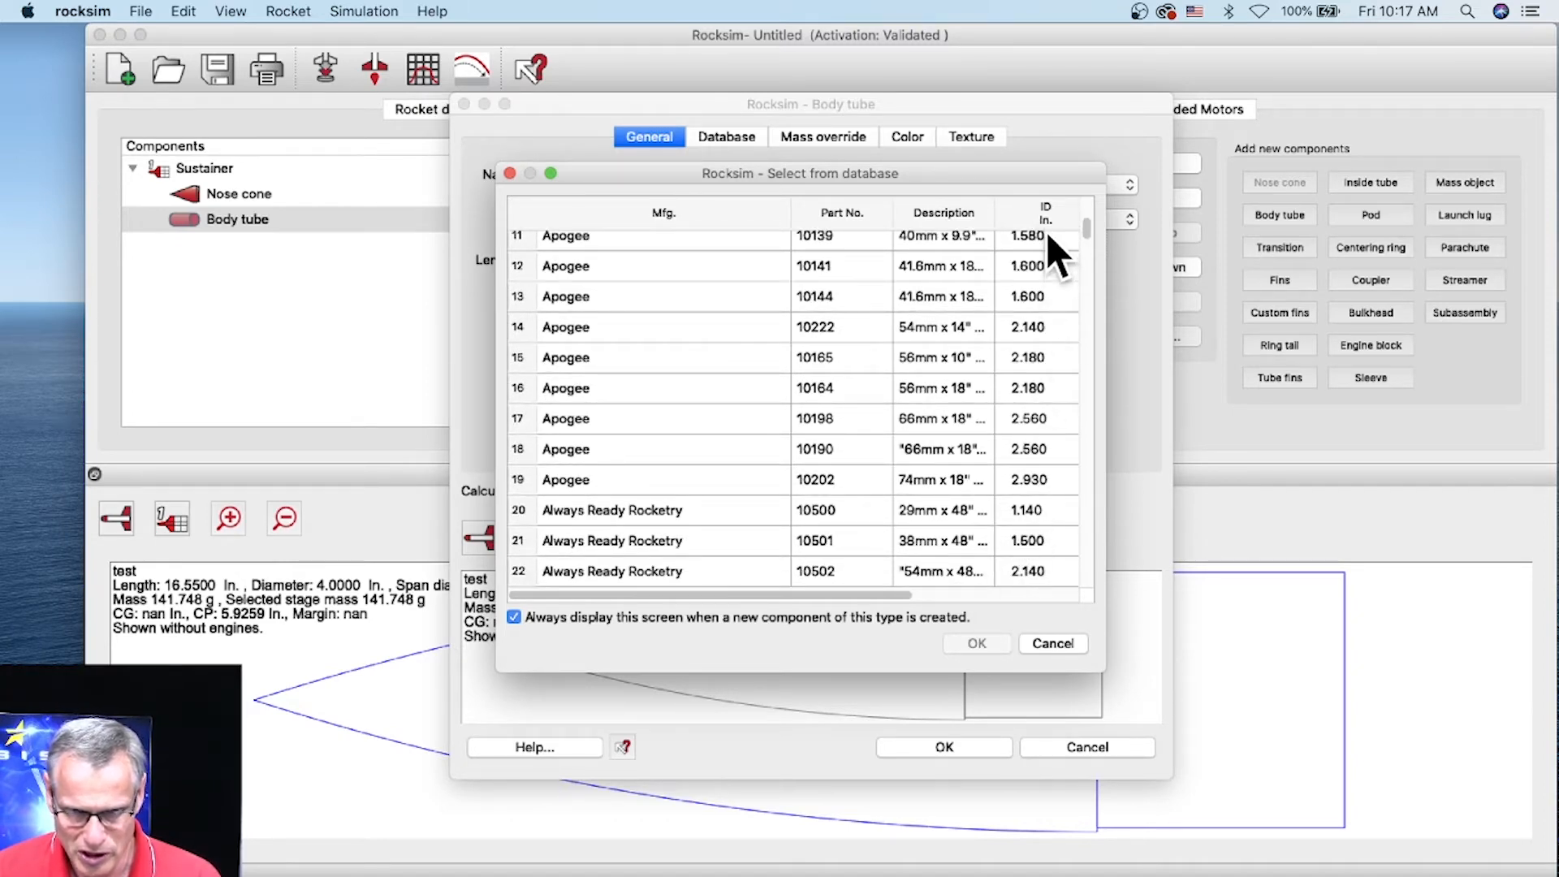
{"action": "left_click_drag", "start_coordinate": [1084, 230], "coordinate": [1084, 245]}
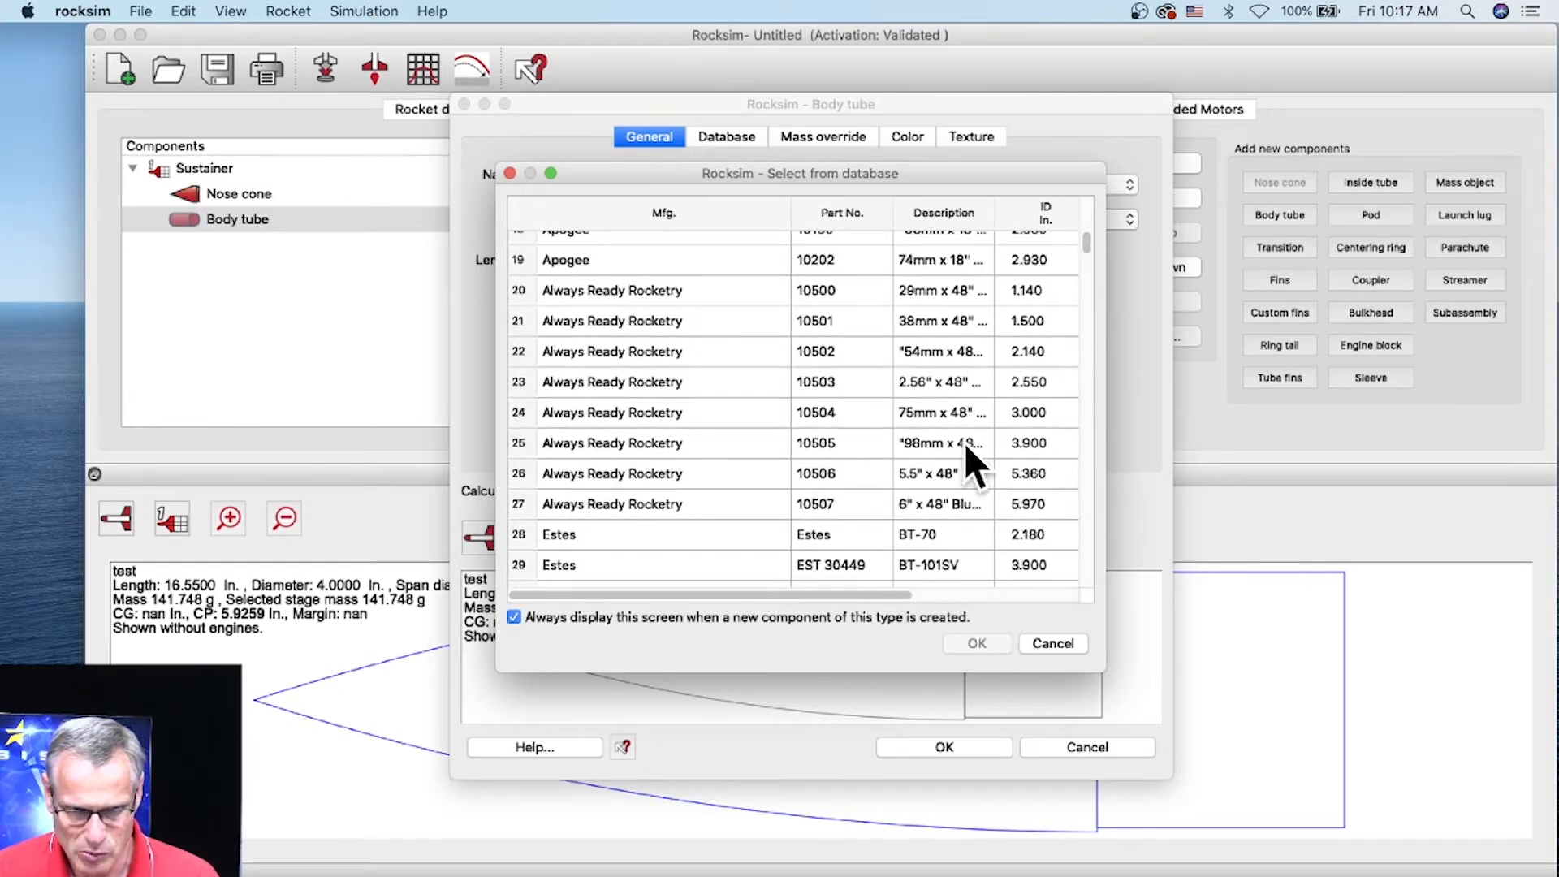
{"action": "left_click", "coordinate": [563, 438]}
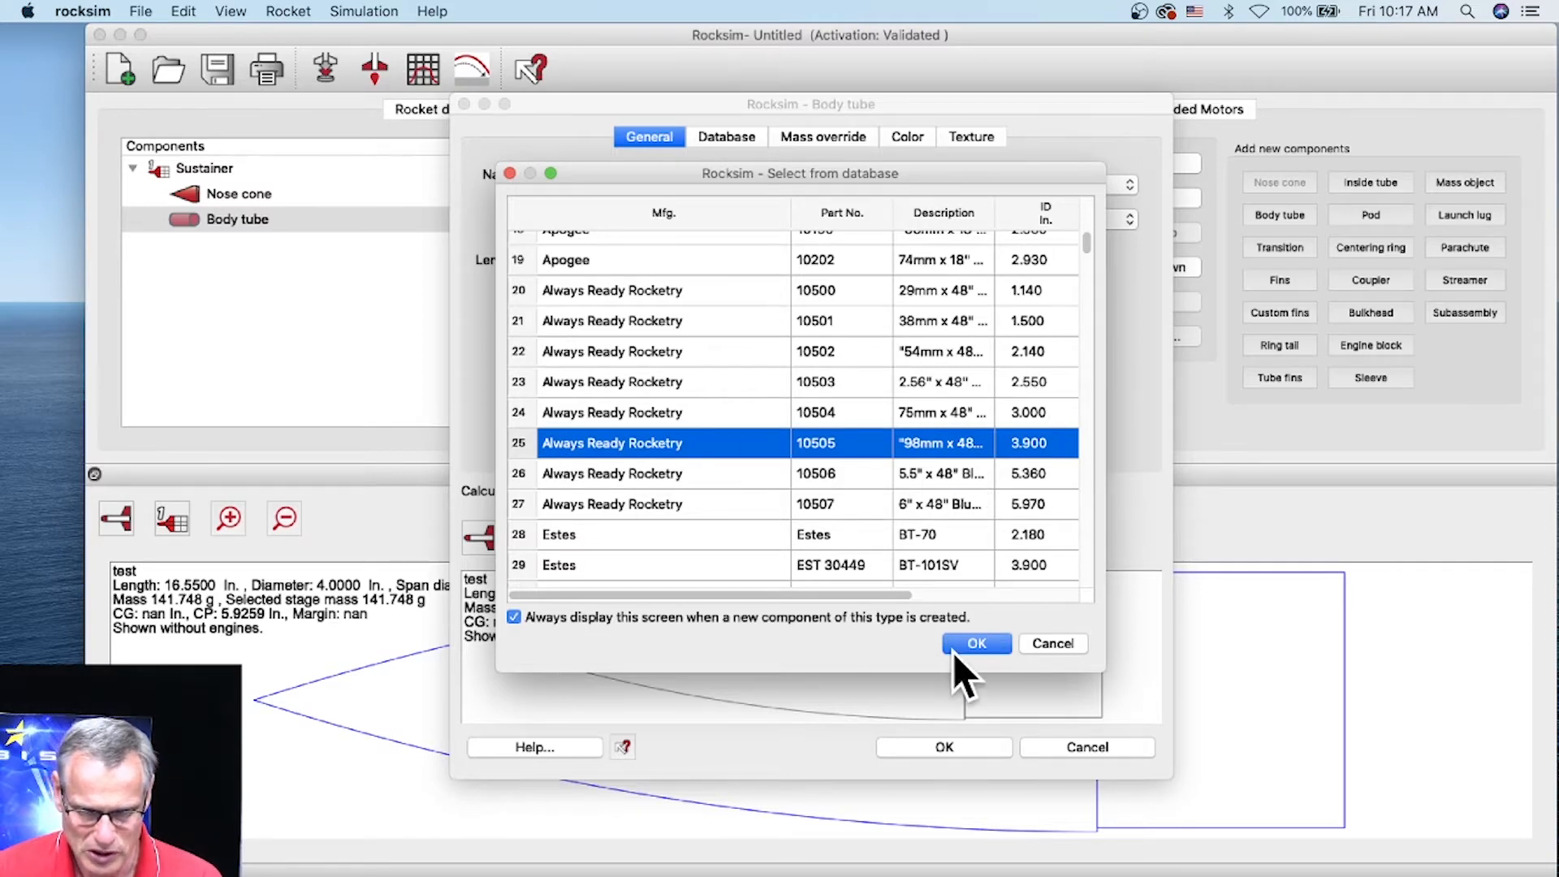
{"action": "left_click", "coordinate": [988, 646]}
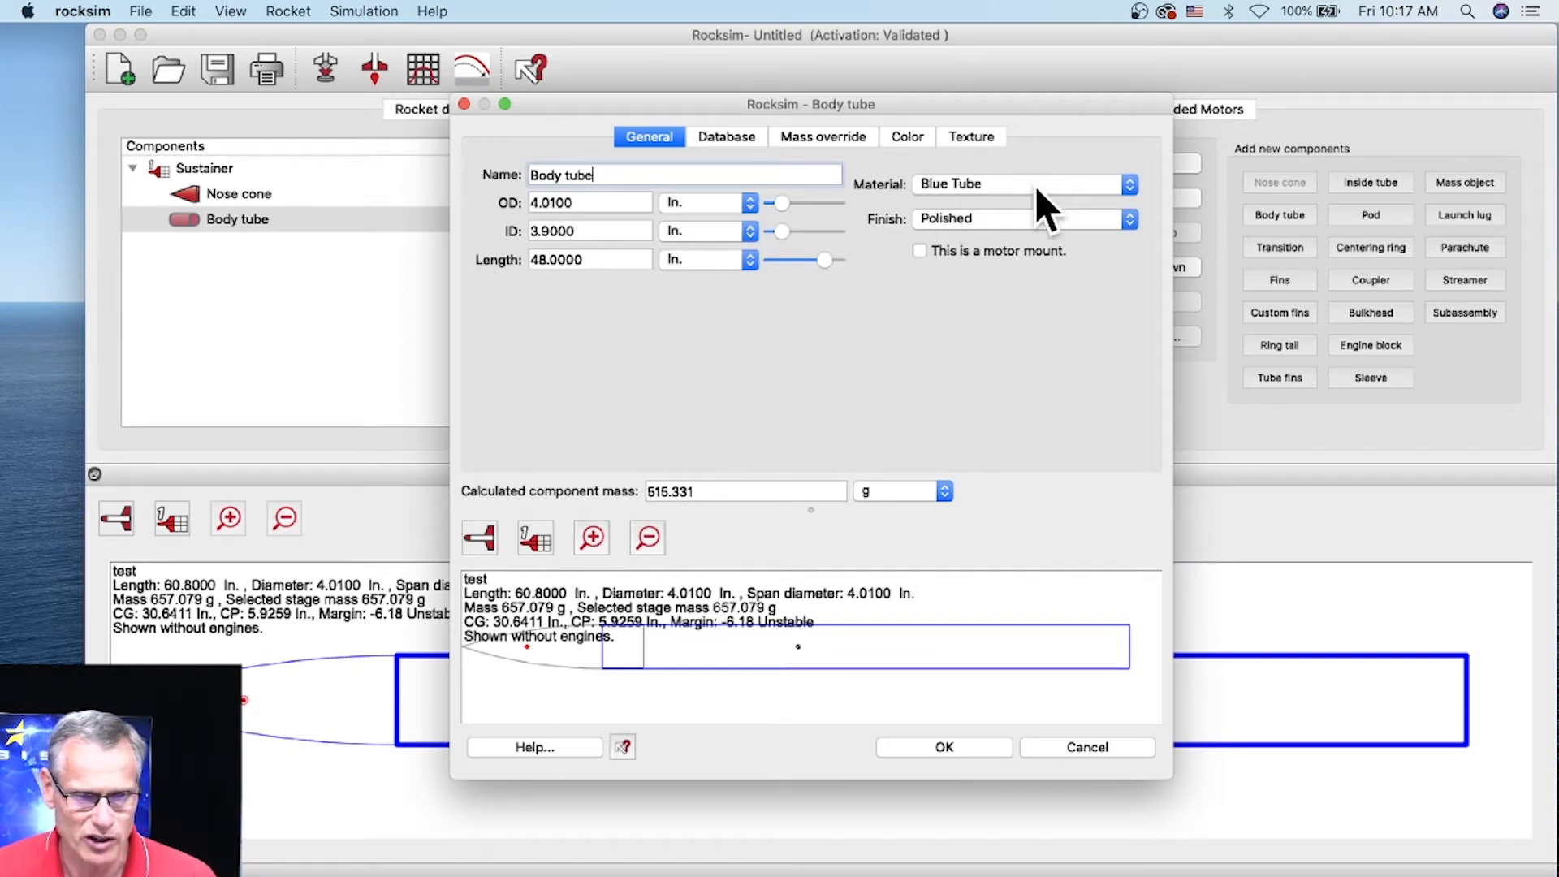
Enlarge the body tube's properties window, set the tube length to 31 in., and accept the part.
{"action": "left_click_drag", "start_coordinate": [452, 96], "coordinate": [114, 16]}
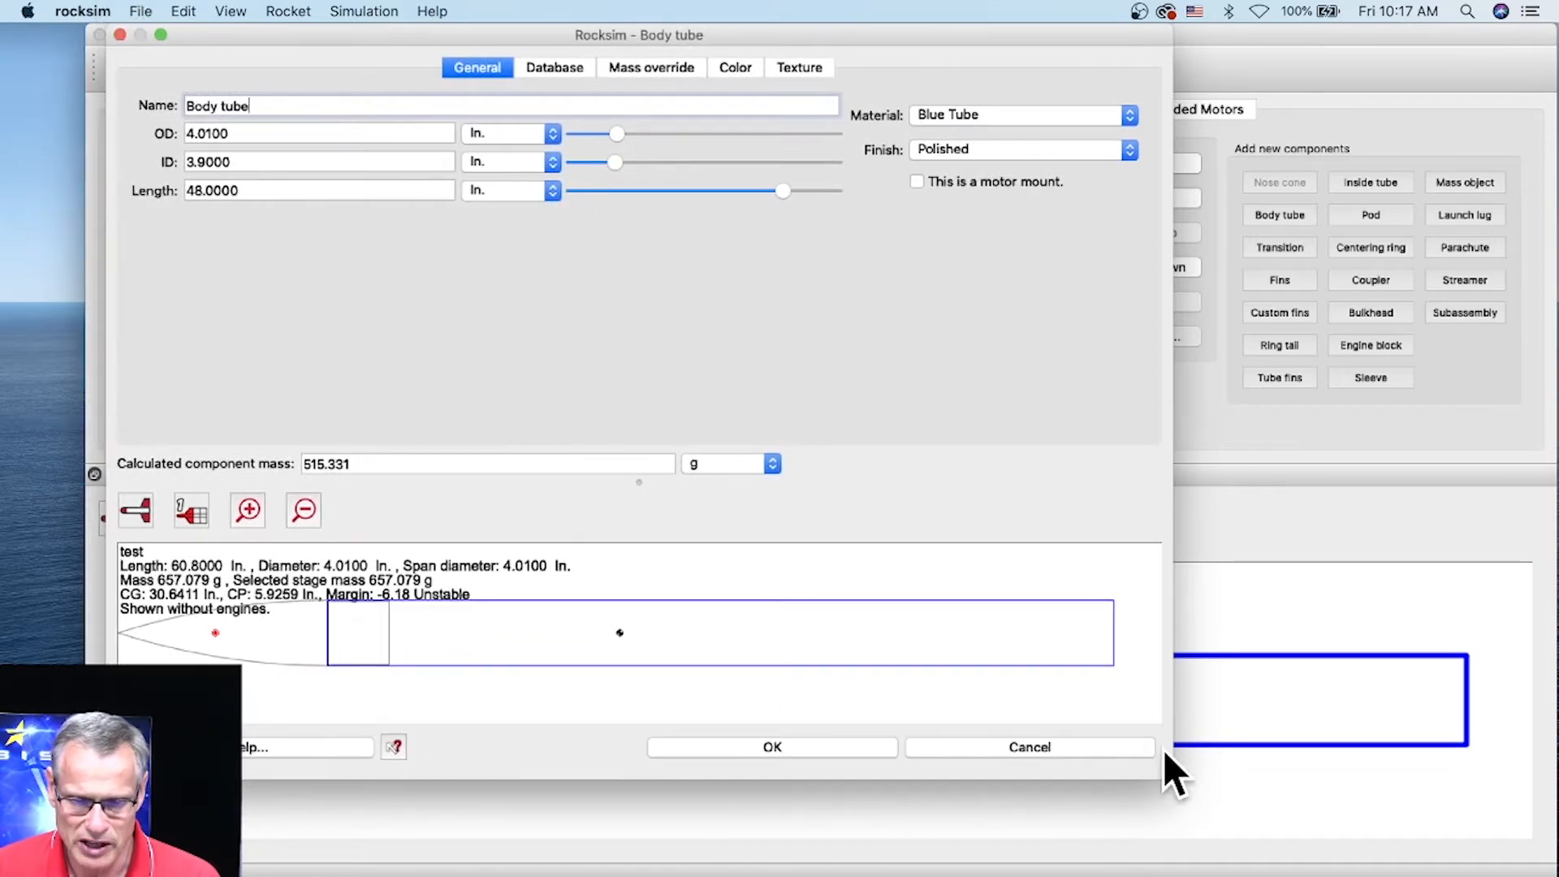
{"action": "left_click_drag", "start_coordinate": [1169, 776], "coordinate": [1544, 867]}
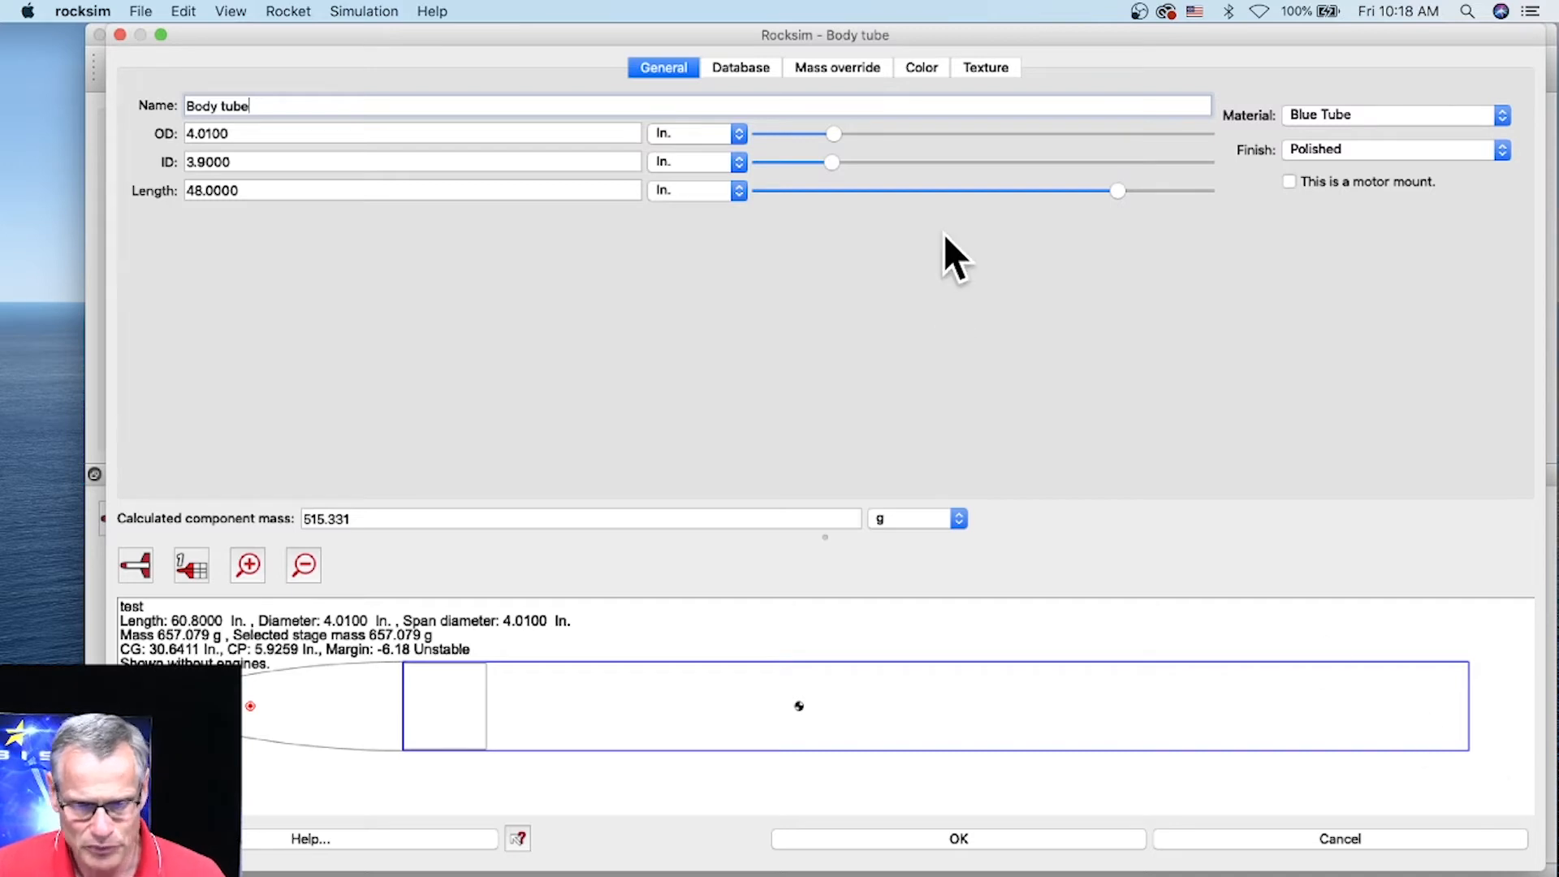
{"action": "left_click_drag", "start_coordinate": [1114, 190], "coordinate": [987, 194]}
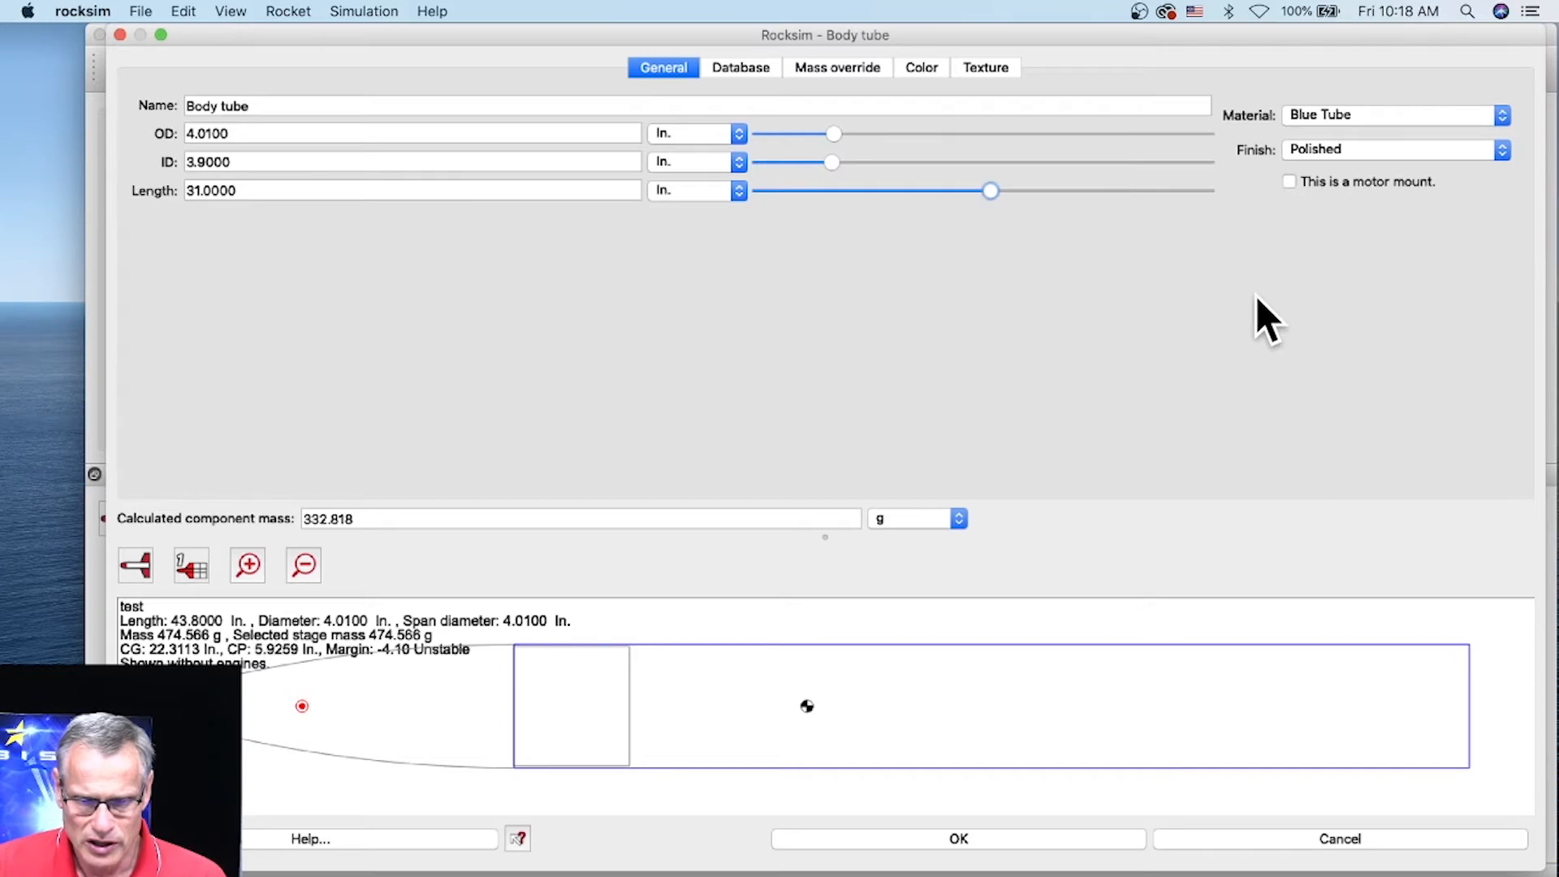
{"action": "left_click", "coordinate": [1011, 839]}
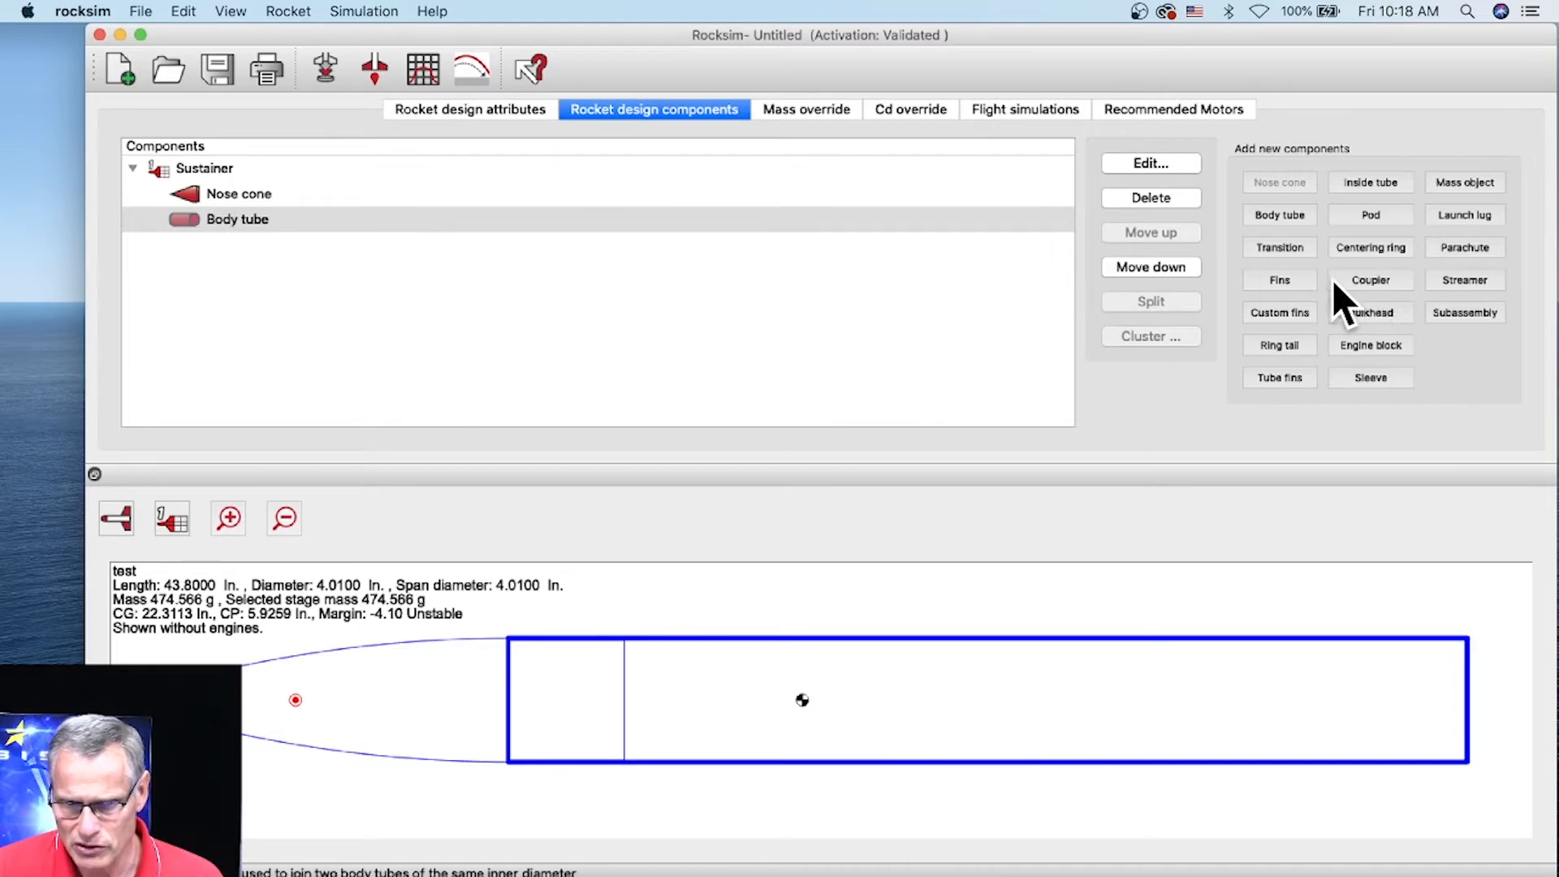
Add a coupler to the body tube, sorting the parts database by manufacturer and choosing LOC Precision part 13164, TC-3.90".
{"action": "left_click", "coordinate": [1380, 284]}
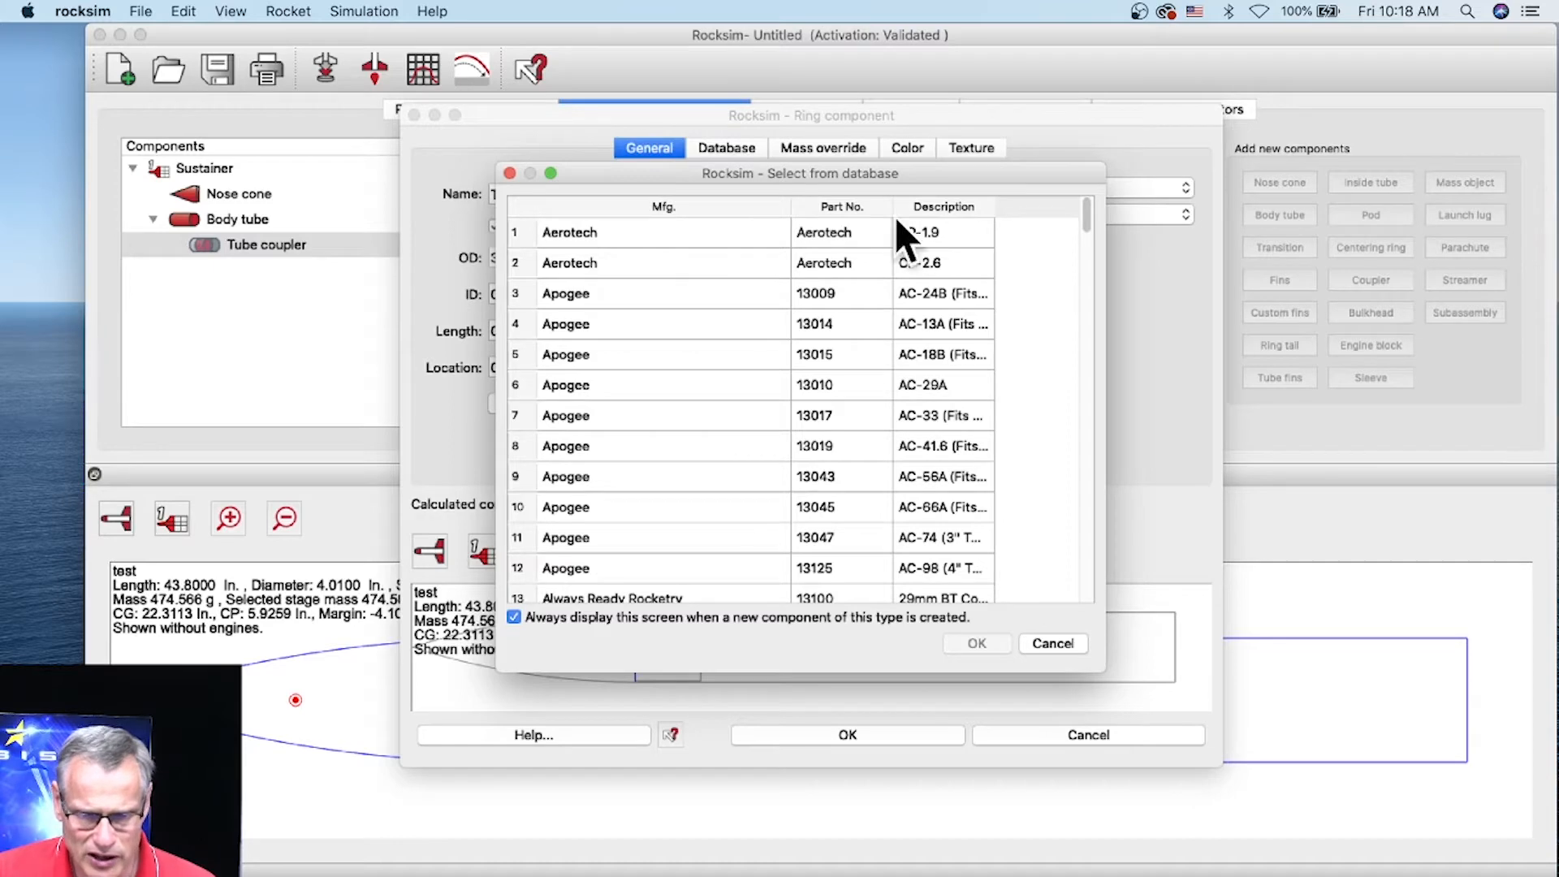
{"action": "left_click_drag", "start_coordinate": [1098, 666], "coordinate": [1285, 744]}
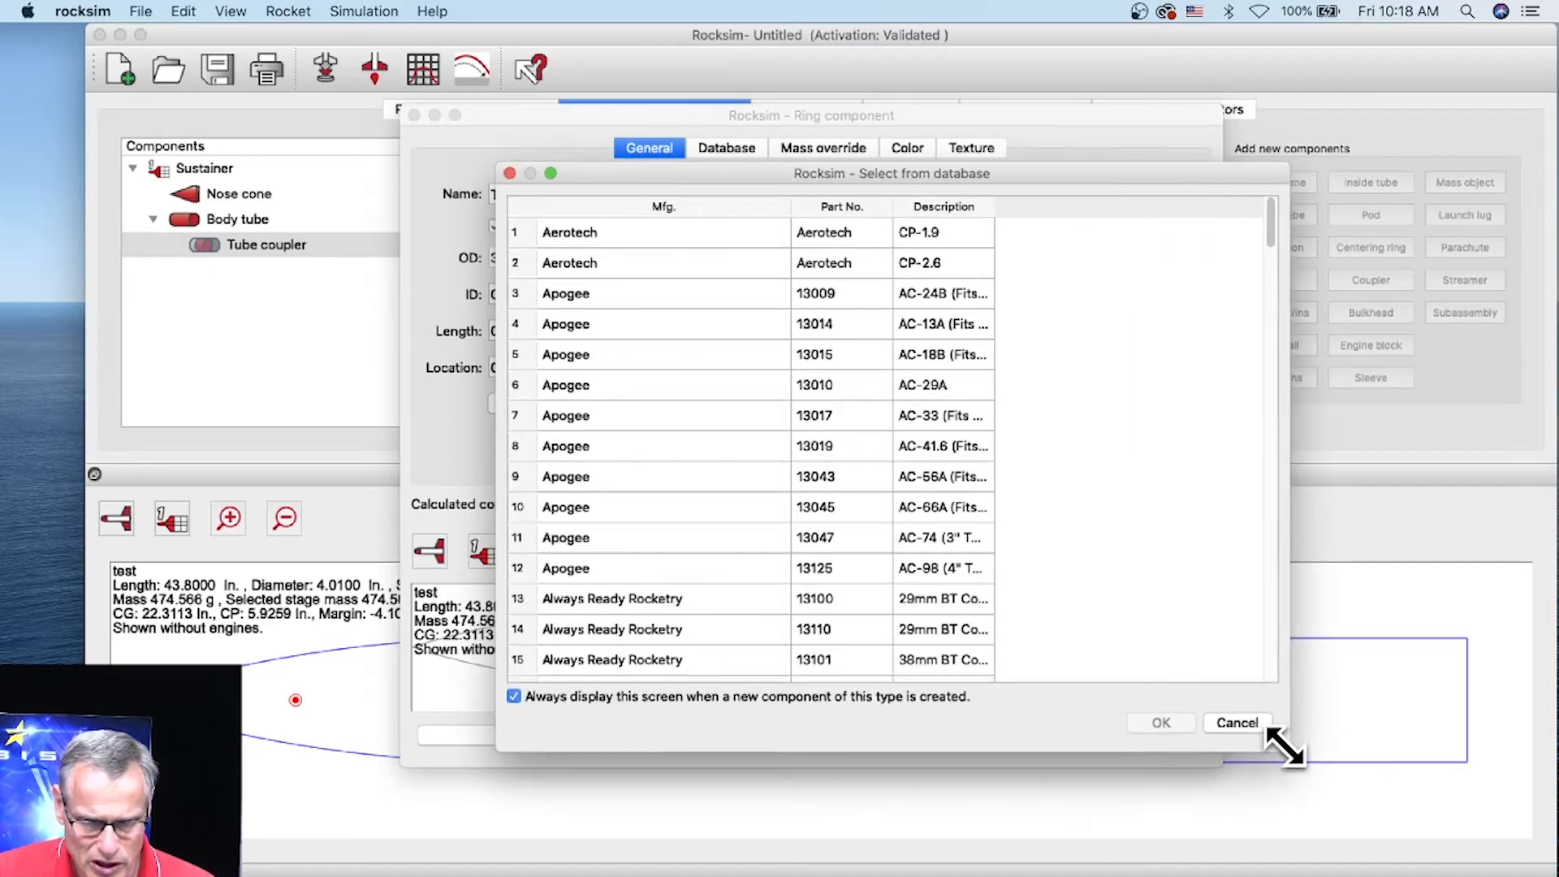
{"action": "left_click", "coordinate": [611, 206]}
{"action": "left_click", "coordinate": [611, 206]}
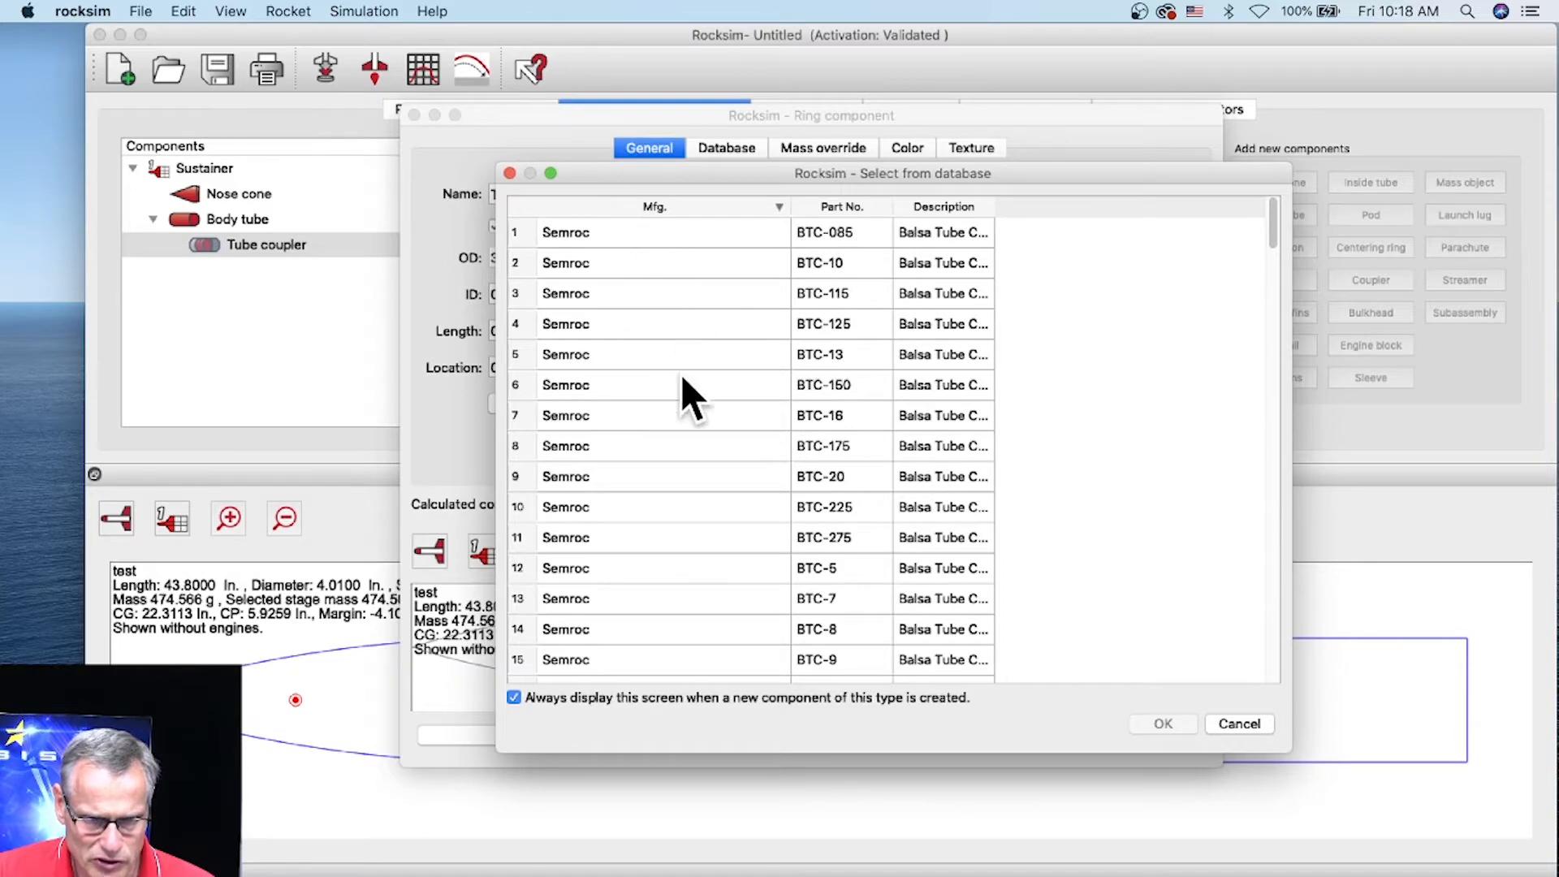
{"action": "left_click", "coordinate": [680, 207]}
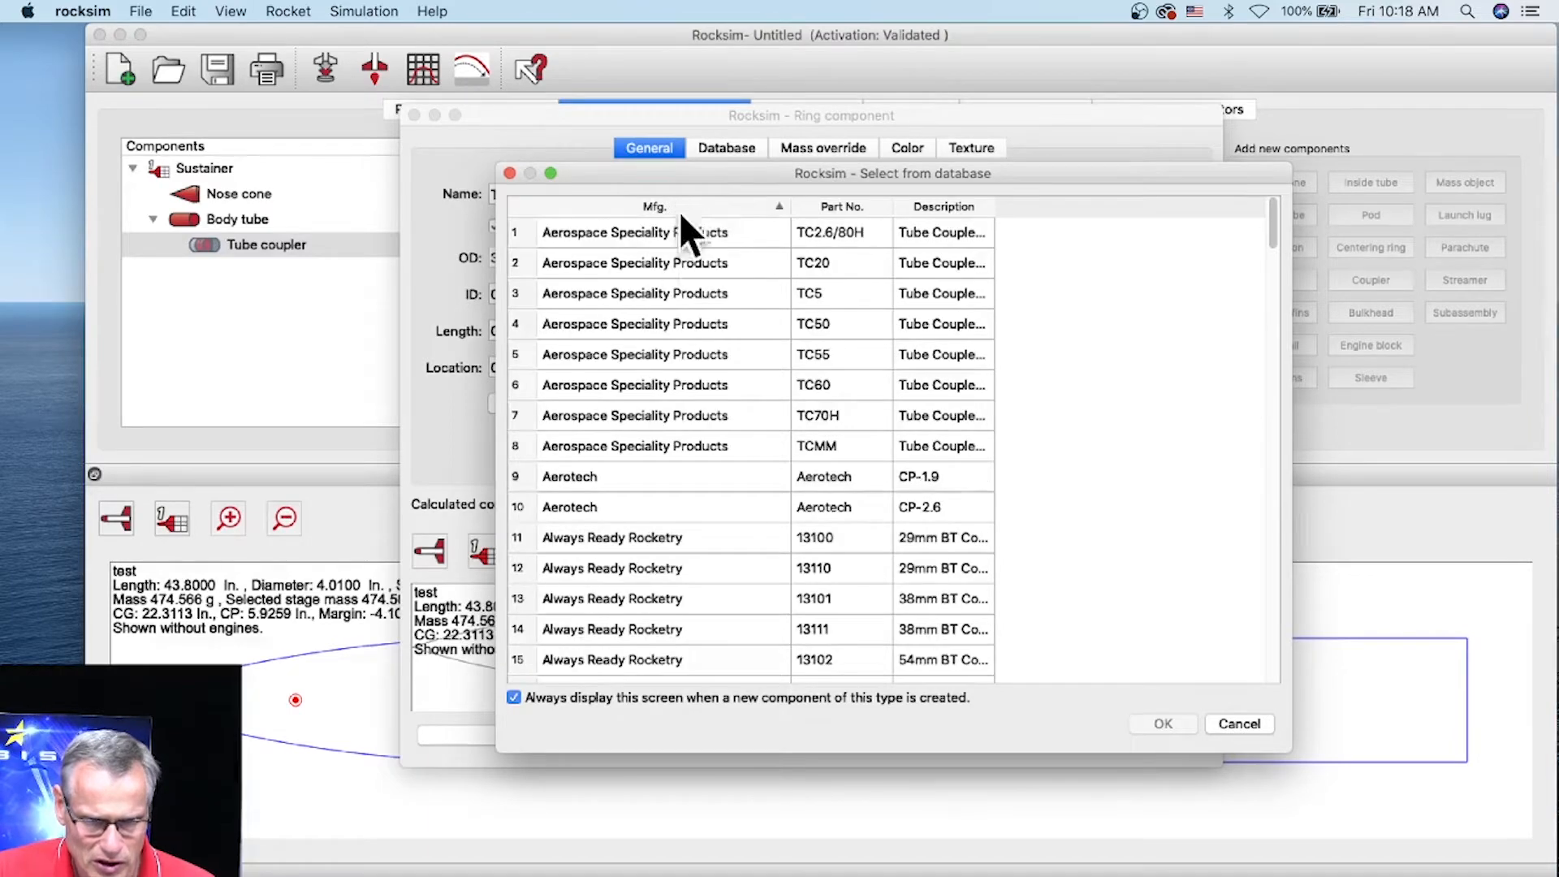
{"action": "left_click_drag", "start_coordinate": [1269, 223], "coordinate": [1241, 494]}
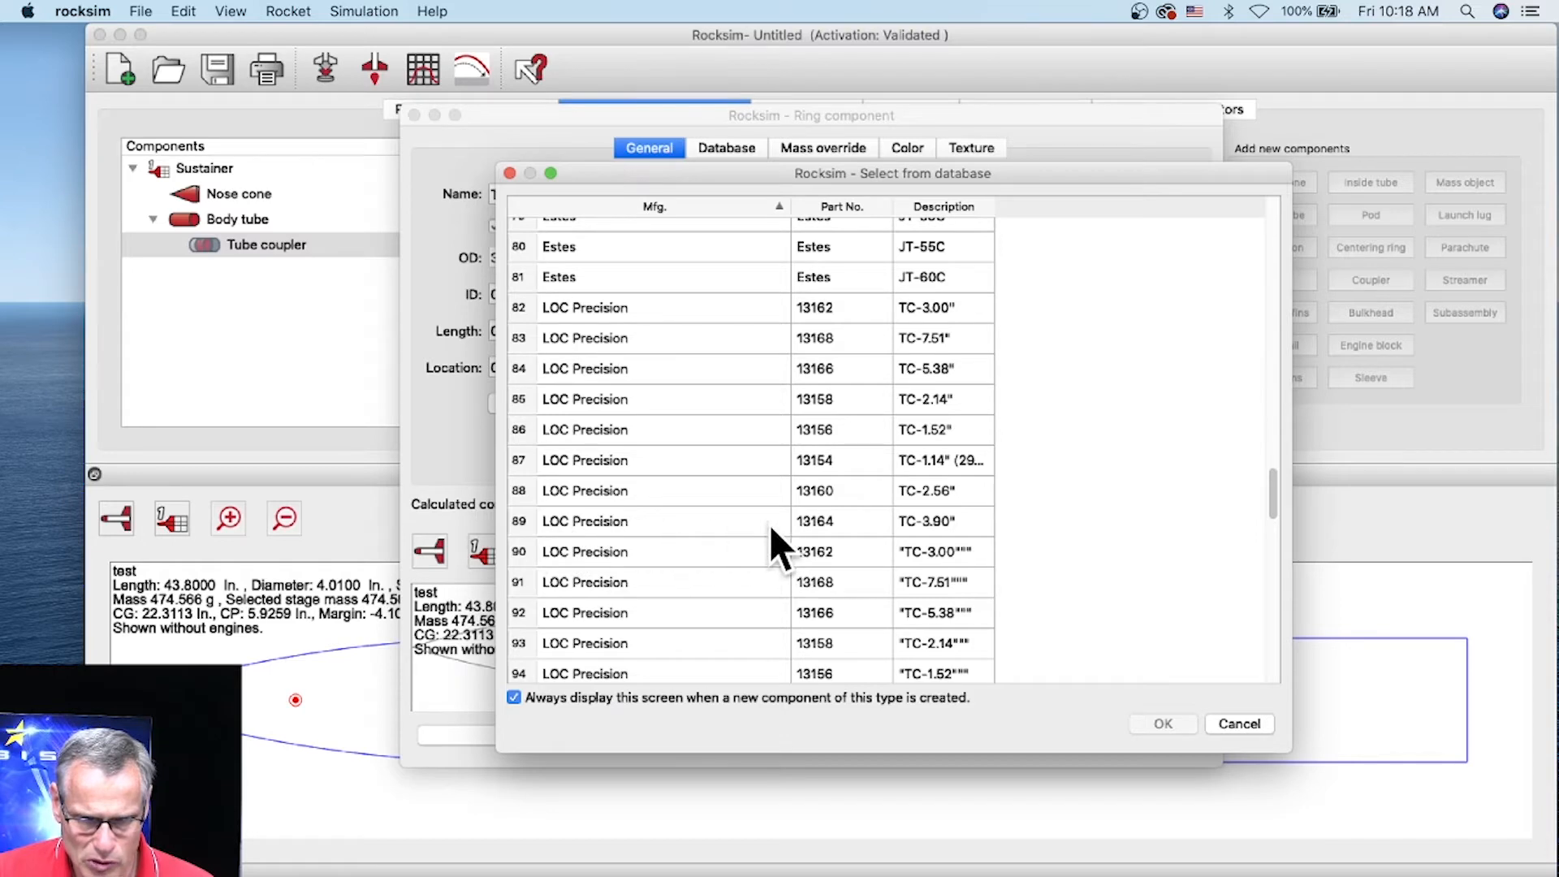
{"action": "left_click", "coordinate": [932, 520]}
{"action": "left_click", "coordinate": [1148, 721]}
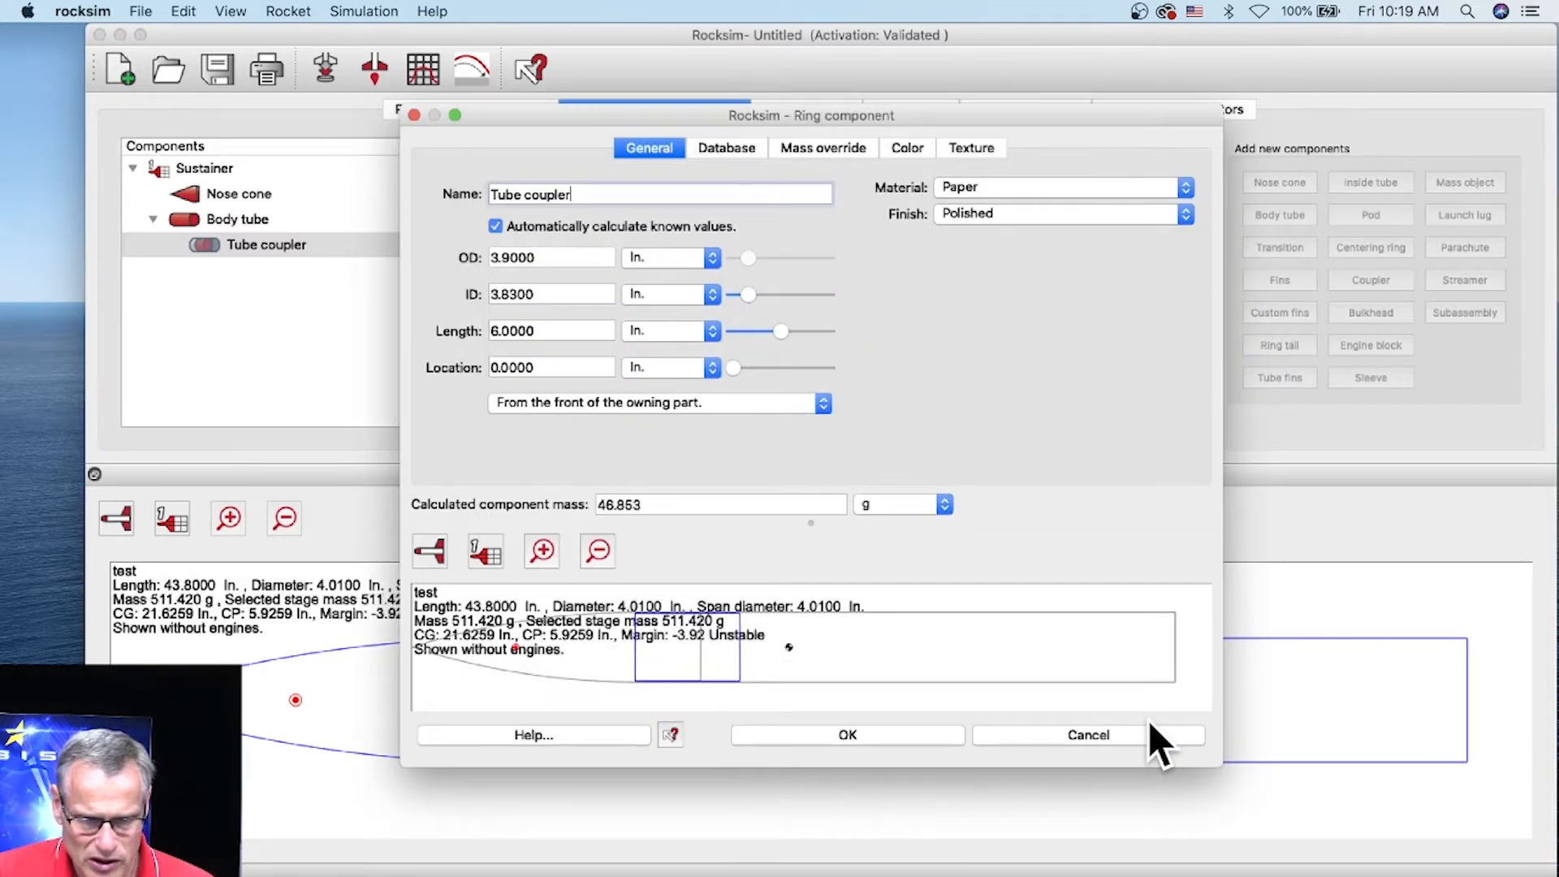
Enlarge the coupler's properties window and slide its location to 27.75 in. from the front of the body tube.
{"action": "left_click_drag", "start_coordinate": [640, 116], "coordinate": [413, 35]}
{"action": "left_click_drag", "start_coordinate": [996, 687], "coordinate": [1531, 862]}
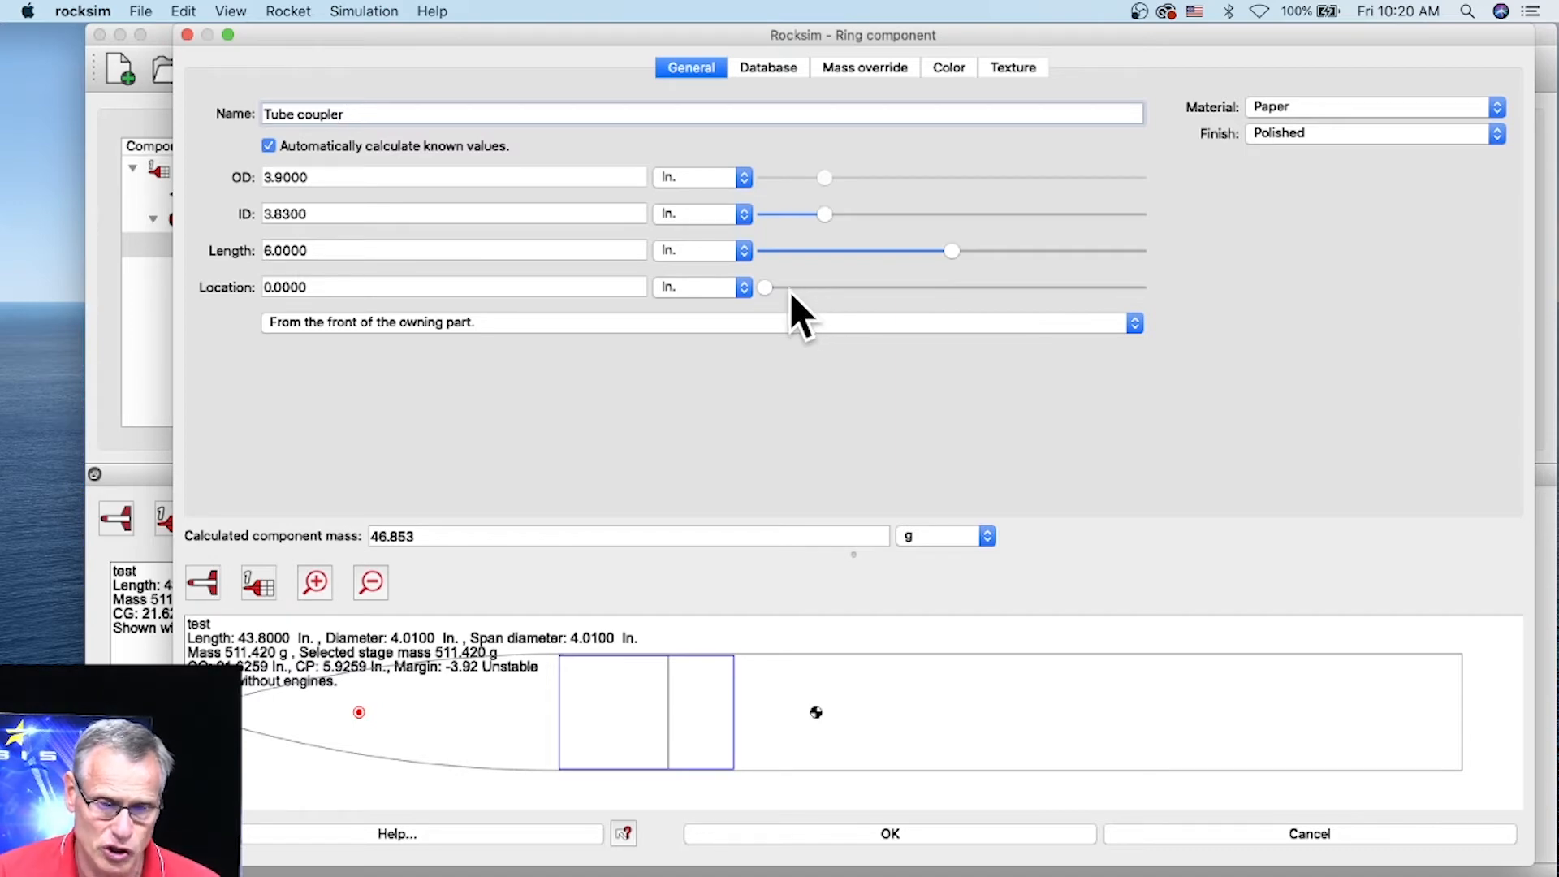
{"action": "left_click_drag", "start_coordinate": [766, 288], "coordinate": [1015, 307]}
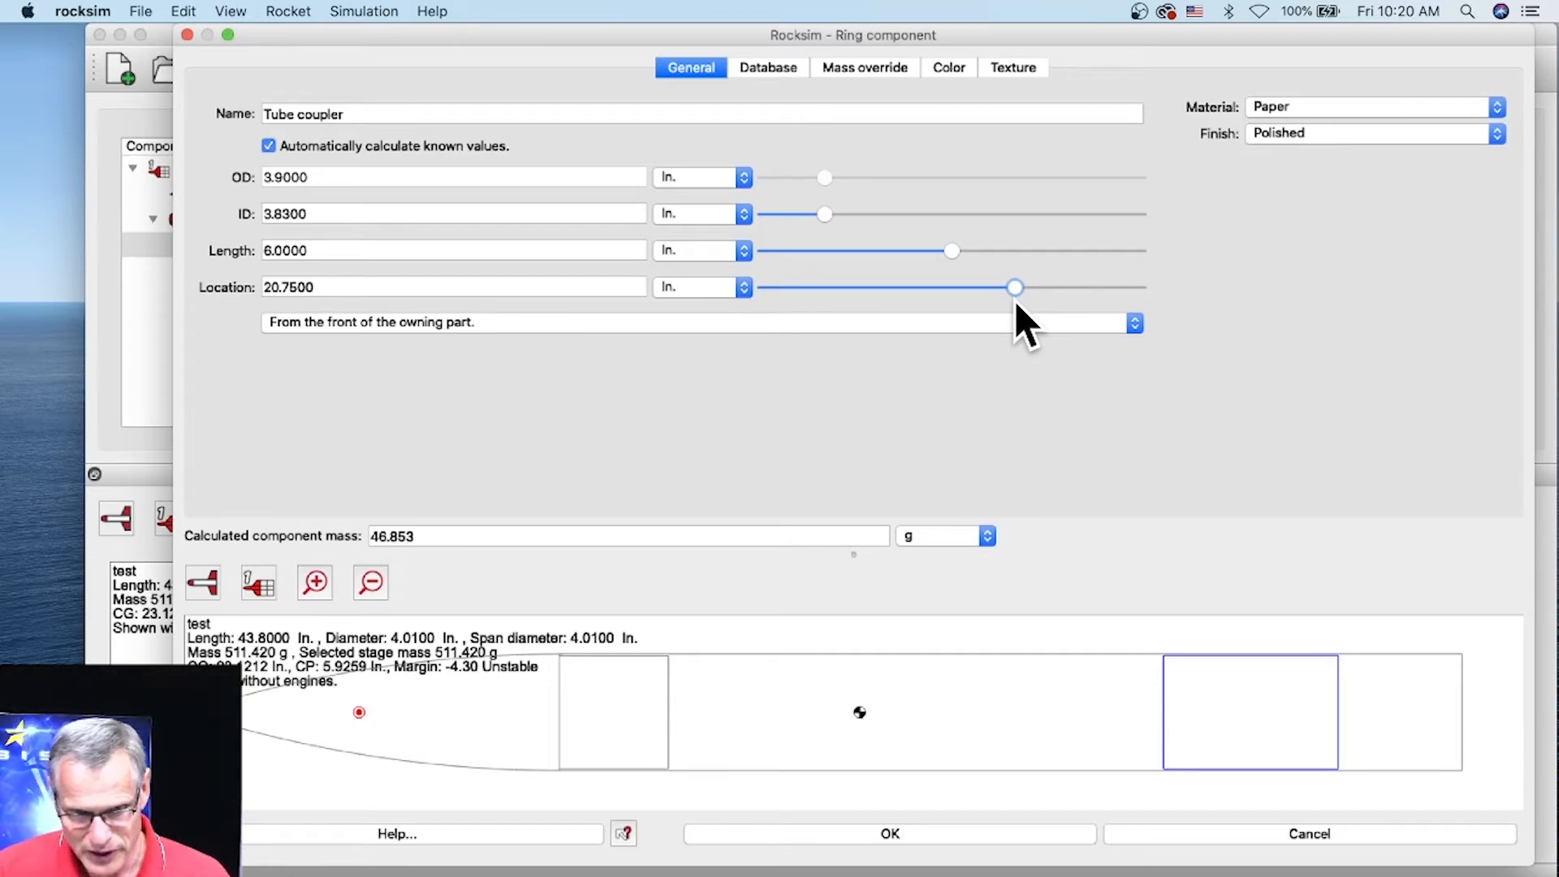
{"action": "left_click_drag", "start_coordinate": [1012, 285], "coordinate": [1095, 282]}
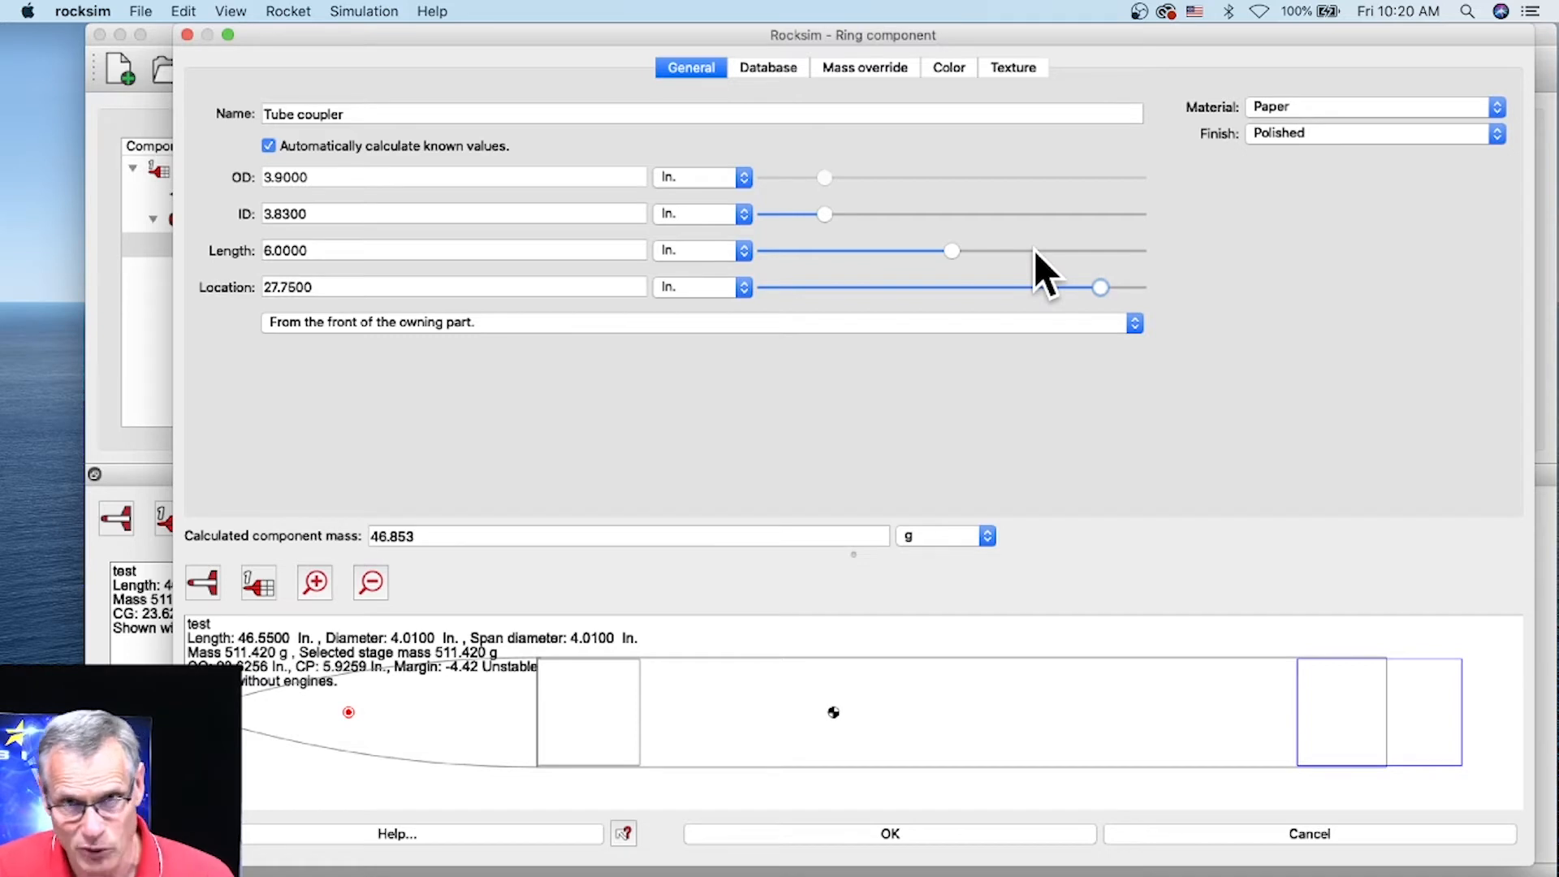
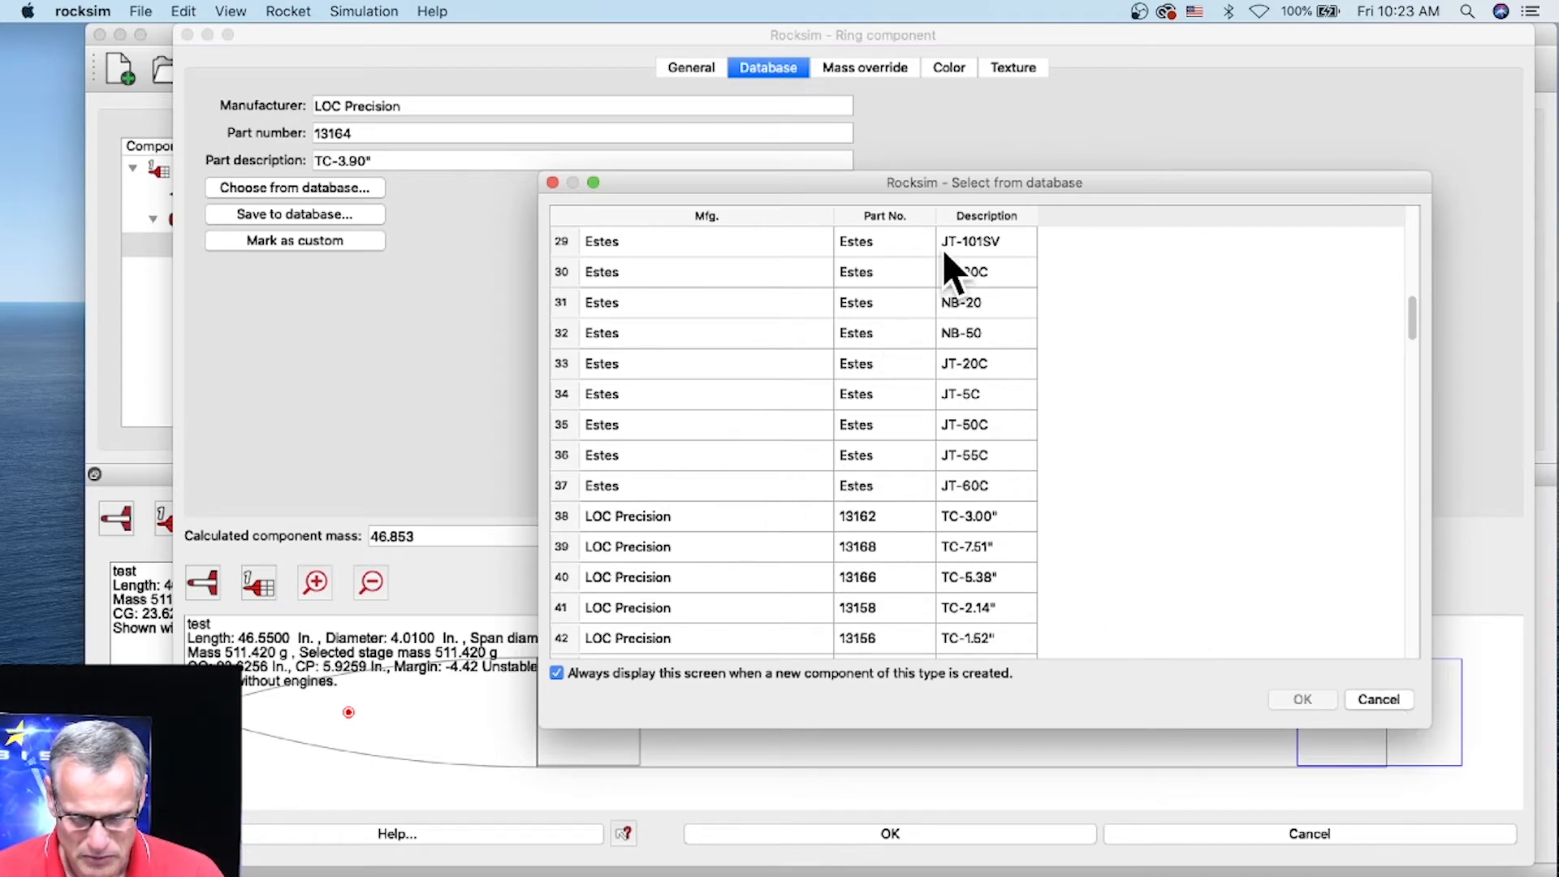
Leave the parts database without choosing a part and discard the coupler without saving its changes.
{"action": "left_click", "coordinate": [1381, 699]}
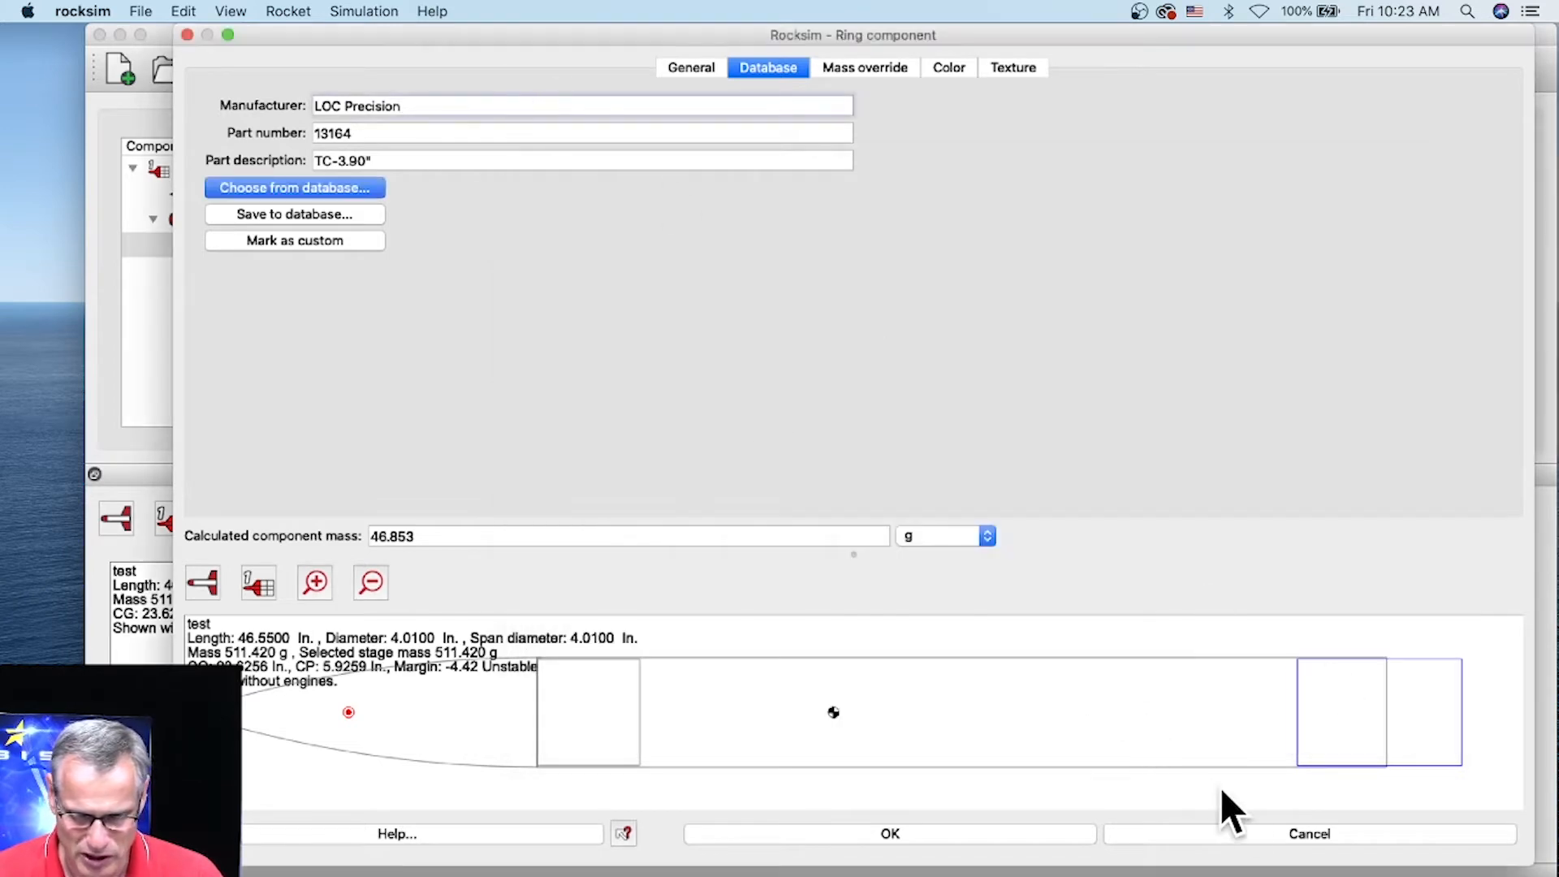
{"action": "left_click", "coordinate": [1194, 825]}
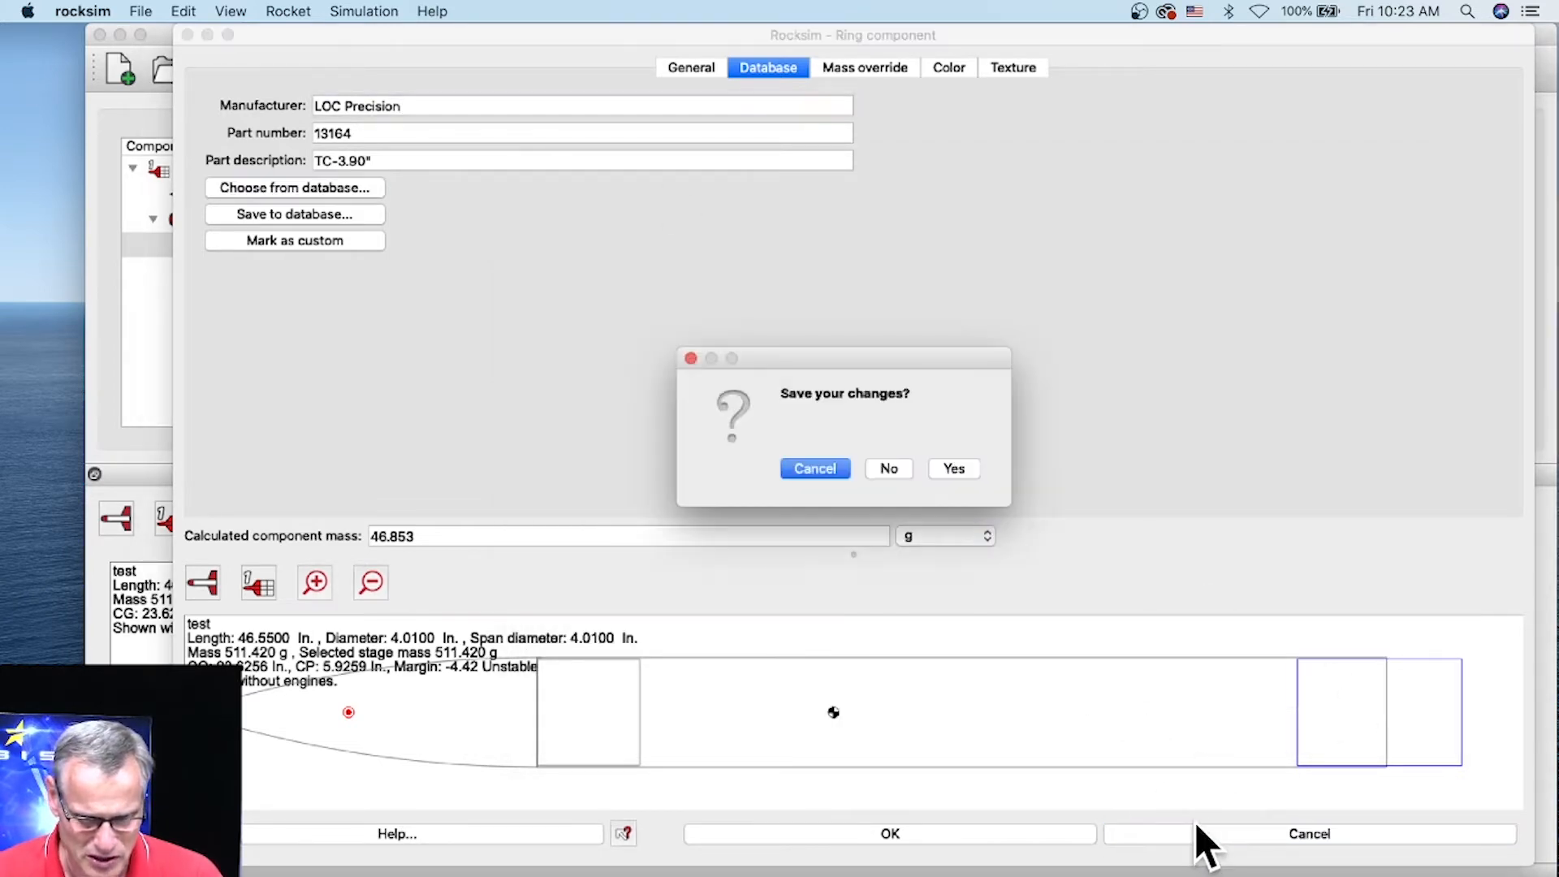
{"action": "left_click", "coordinate": [907, 471]}
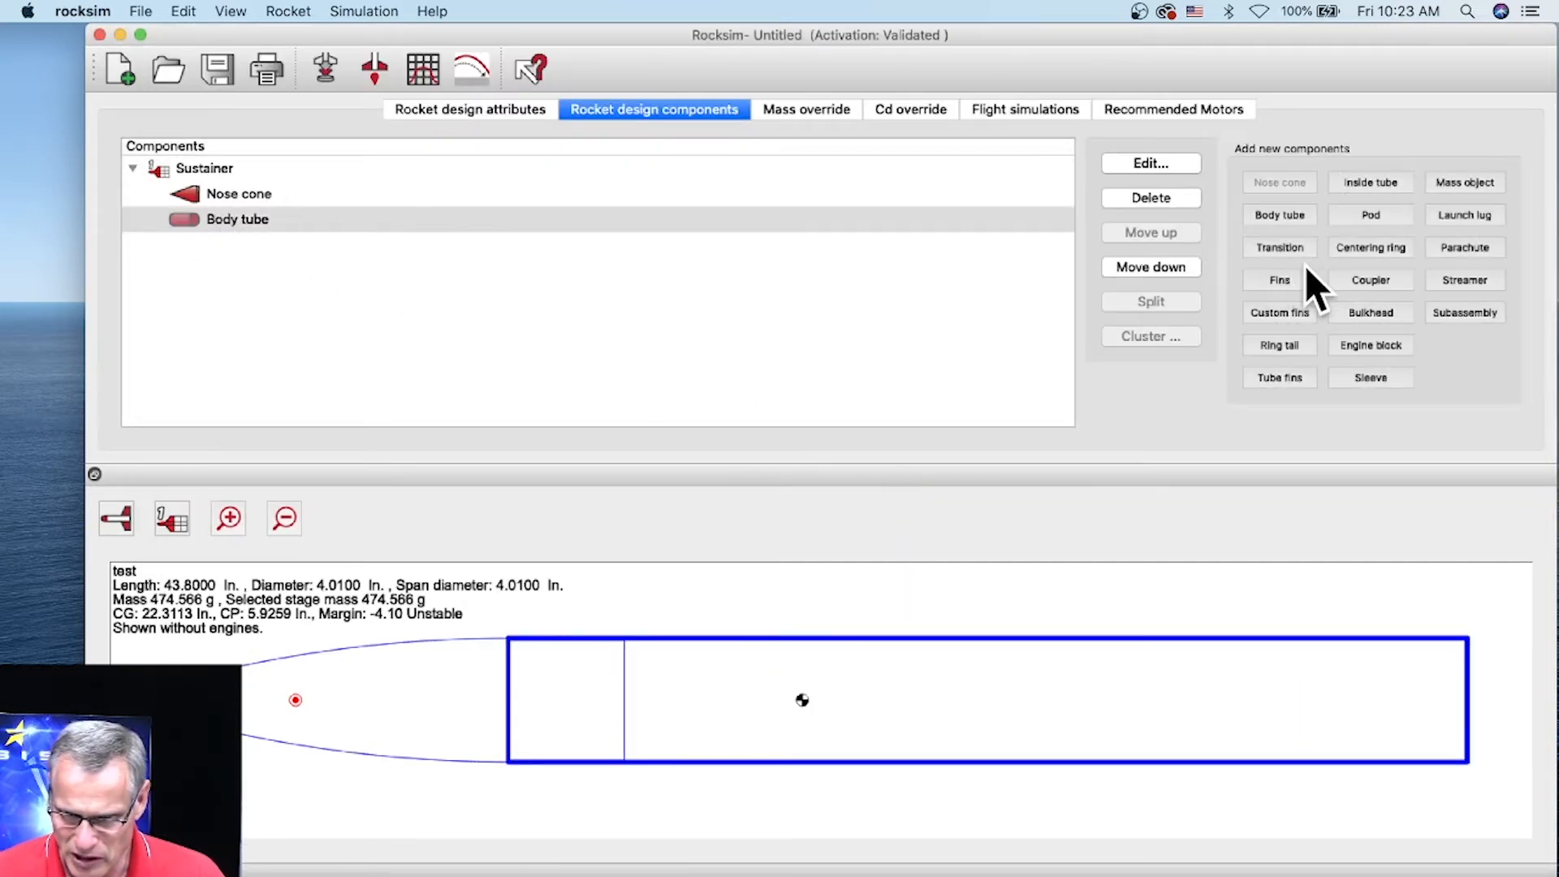
Add a fresh coupler to the body tube from the parts database, using LOC Precision part 13164, TC-3.90".
{"action": "left_click", "coordinate": [1381, 280]}
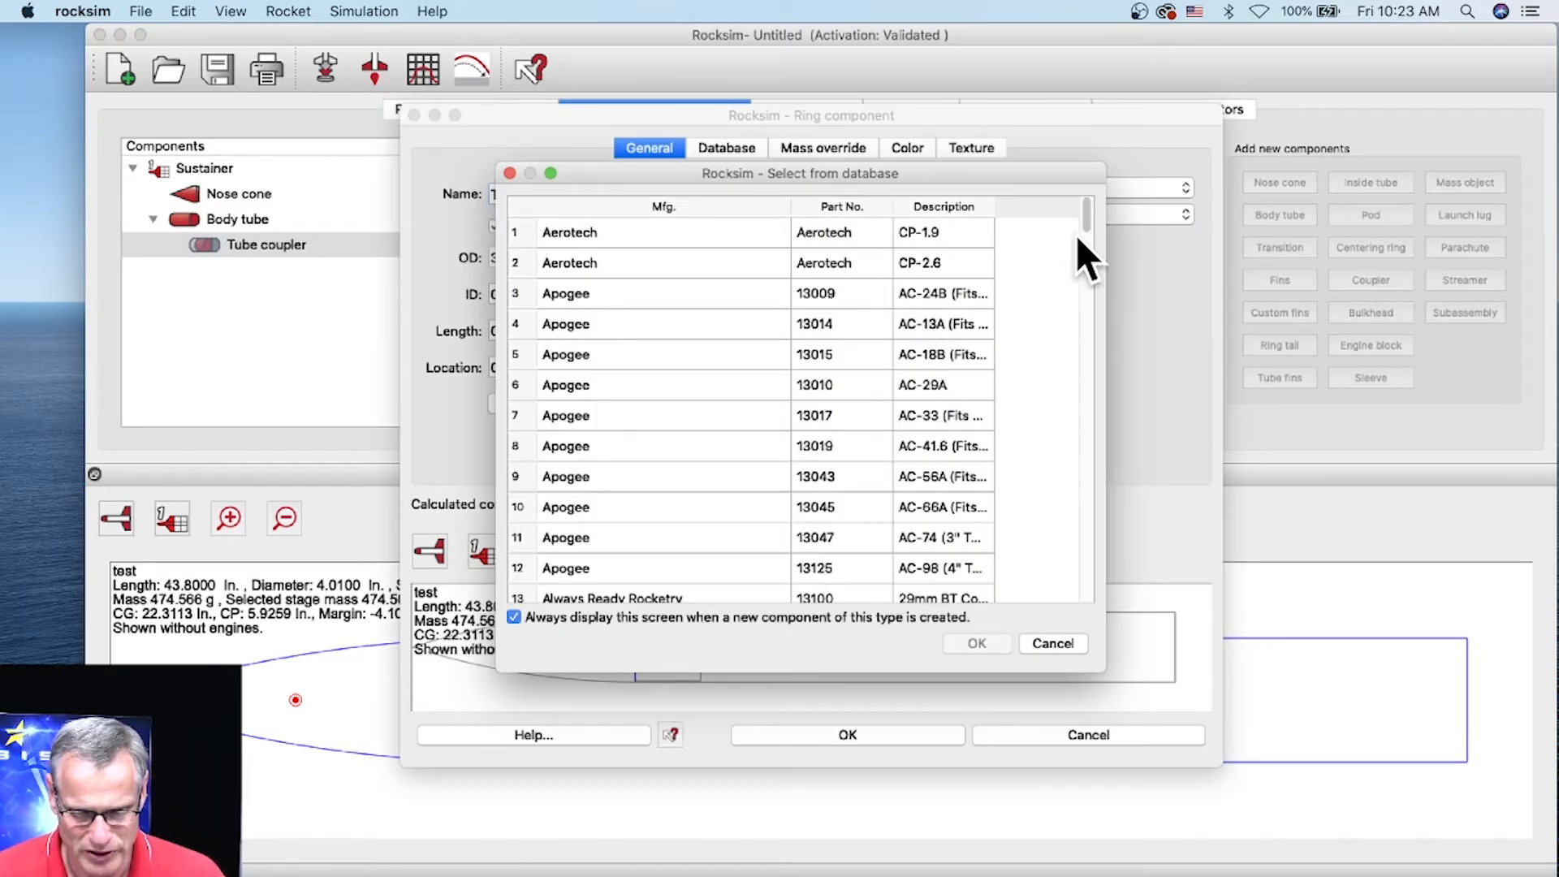
{"action": "mouse_move", "coordinate": [806, 168]}
{"action": "left_mouse_down"}
{"action": "mouse_move", "coordinate": [898, 302]}
{"action": "mouse_move", "coordinate": [837, 167]}
{"action": "left_mouse_up"}
{"action": "scroll", "coordinate": [905, 412], "scroll_direction": "down", "scroll_amount": 3}
{"action": "scroll", "coordinate": [720, 467], "scroll_direction": "down", "scroll_amount": 10}
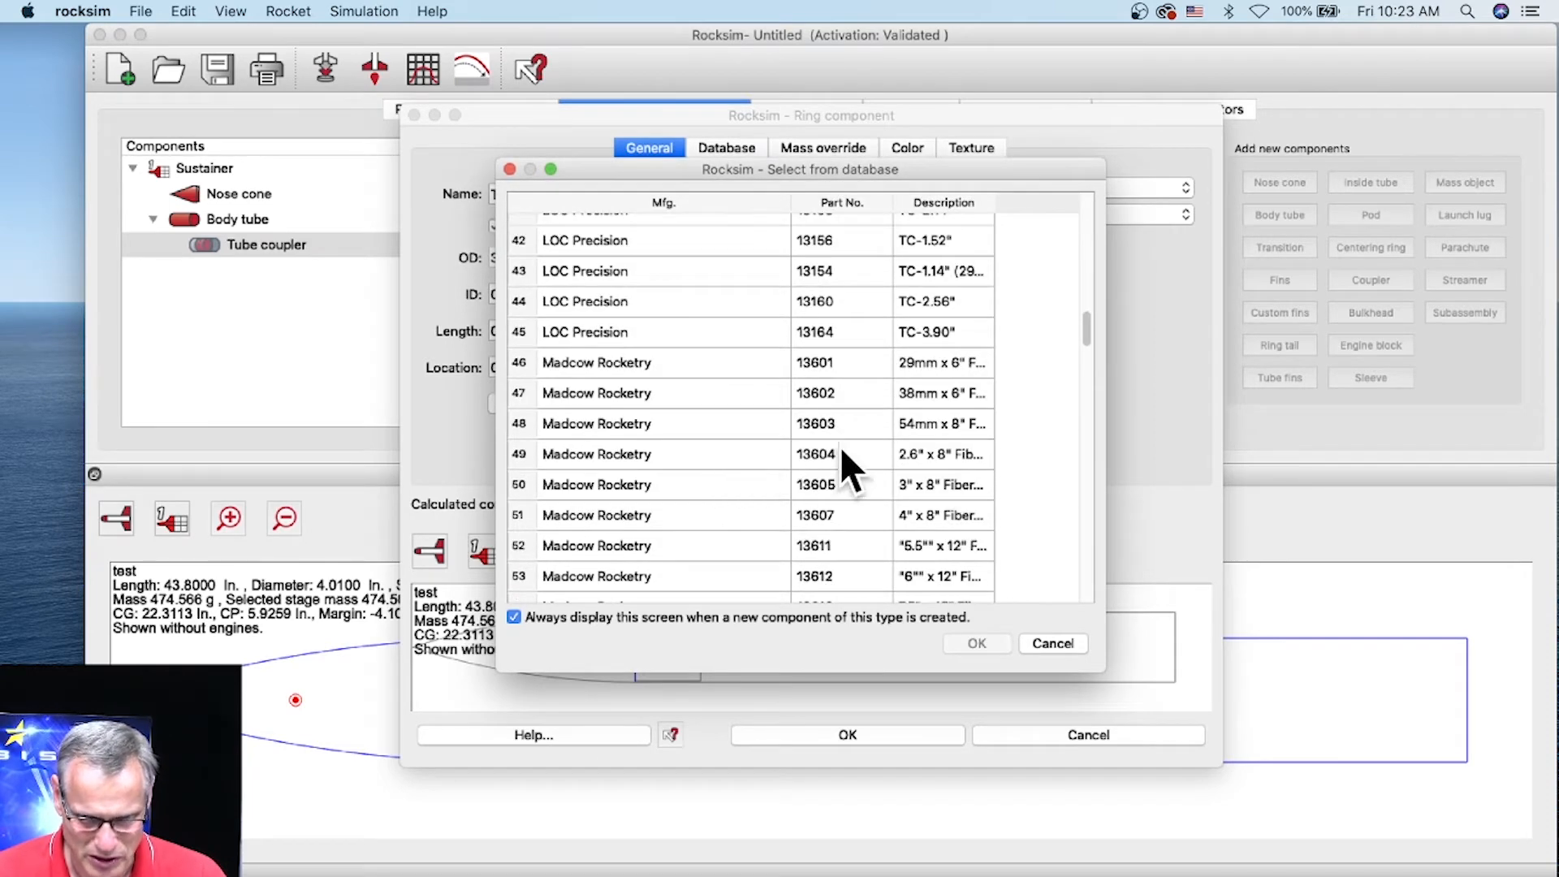
{"action": "scroll", "coordinate": [779, 438], "scroll_direction": "up", "scroll_amount": 4}
{"action": "scroll", "coordinate": [650, 455], "scroll_direction": "down", "scroll_amount": 1}
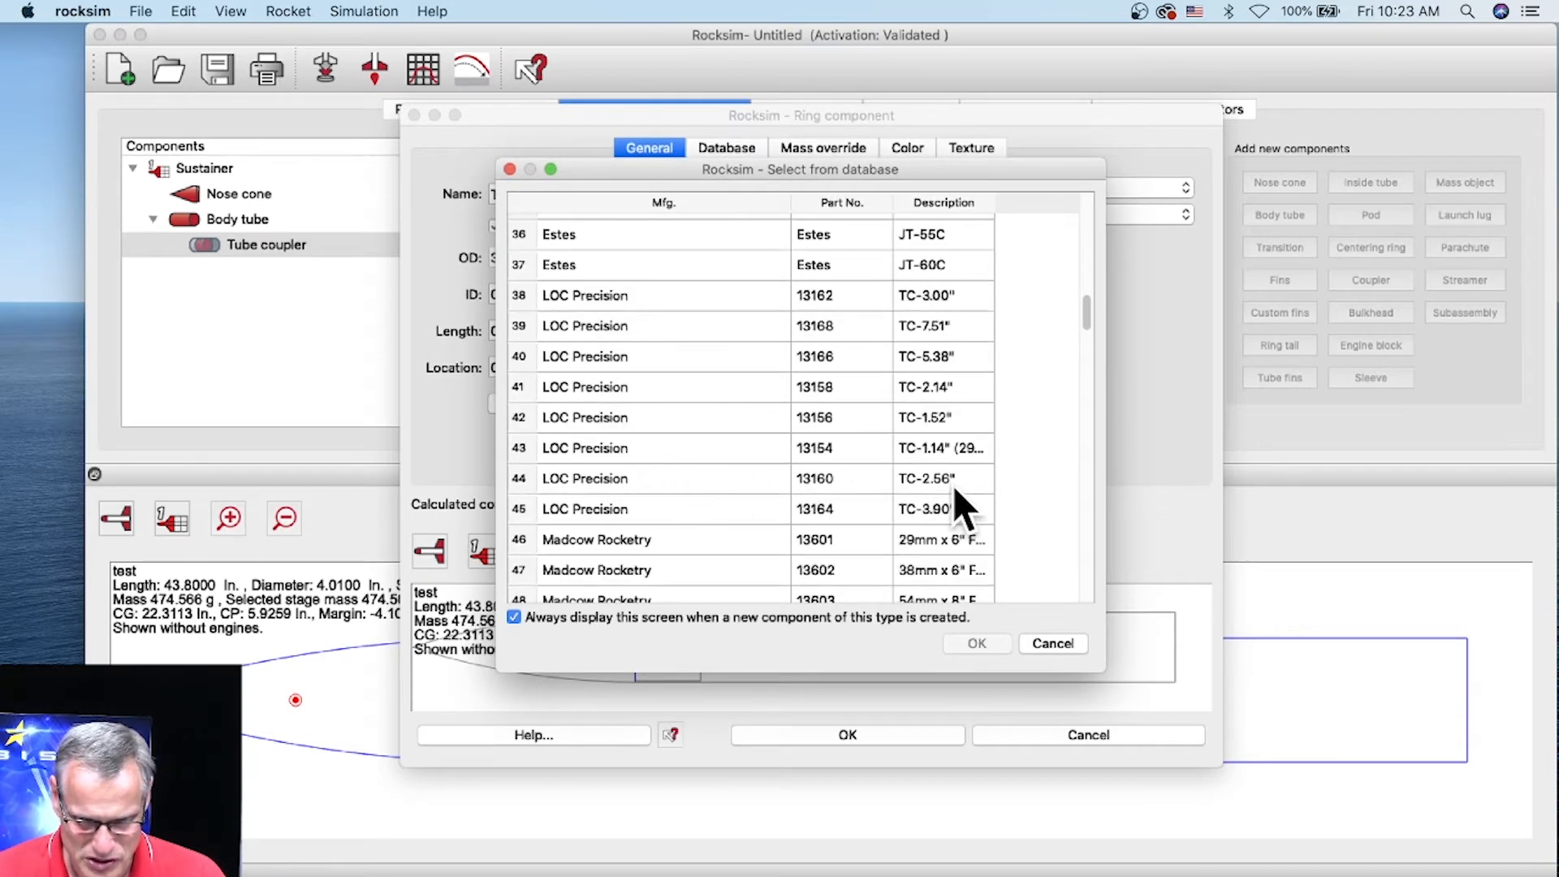
{"action": "left_click", "coordinate": [934, 508]}
{"action": "left_click", "coordinate": [974, 642]}
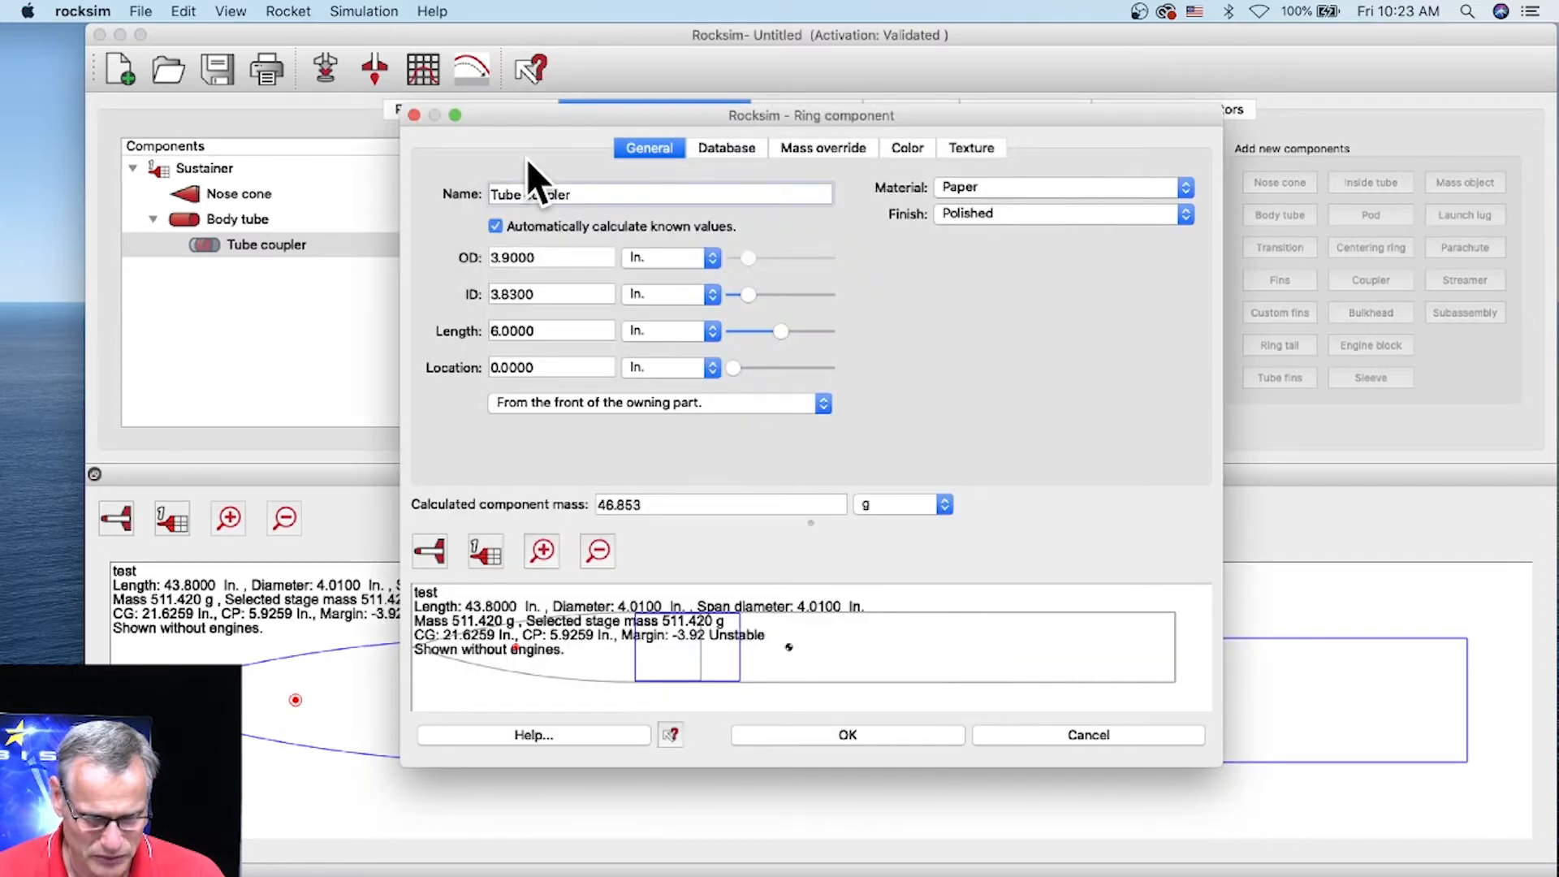
Enlarge the coupler's properties window, turn off automatic calculation of known values, and try to slide the coupler toward the body tube's rear end.
{"action": "left_click_drag", "start_coordinate": [401, 101], "coordinate": [102, 12]}
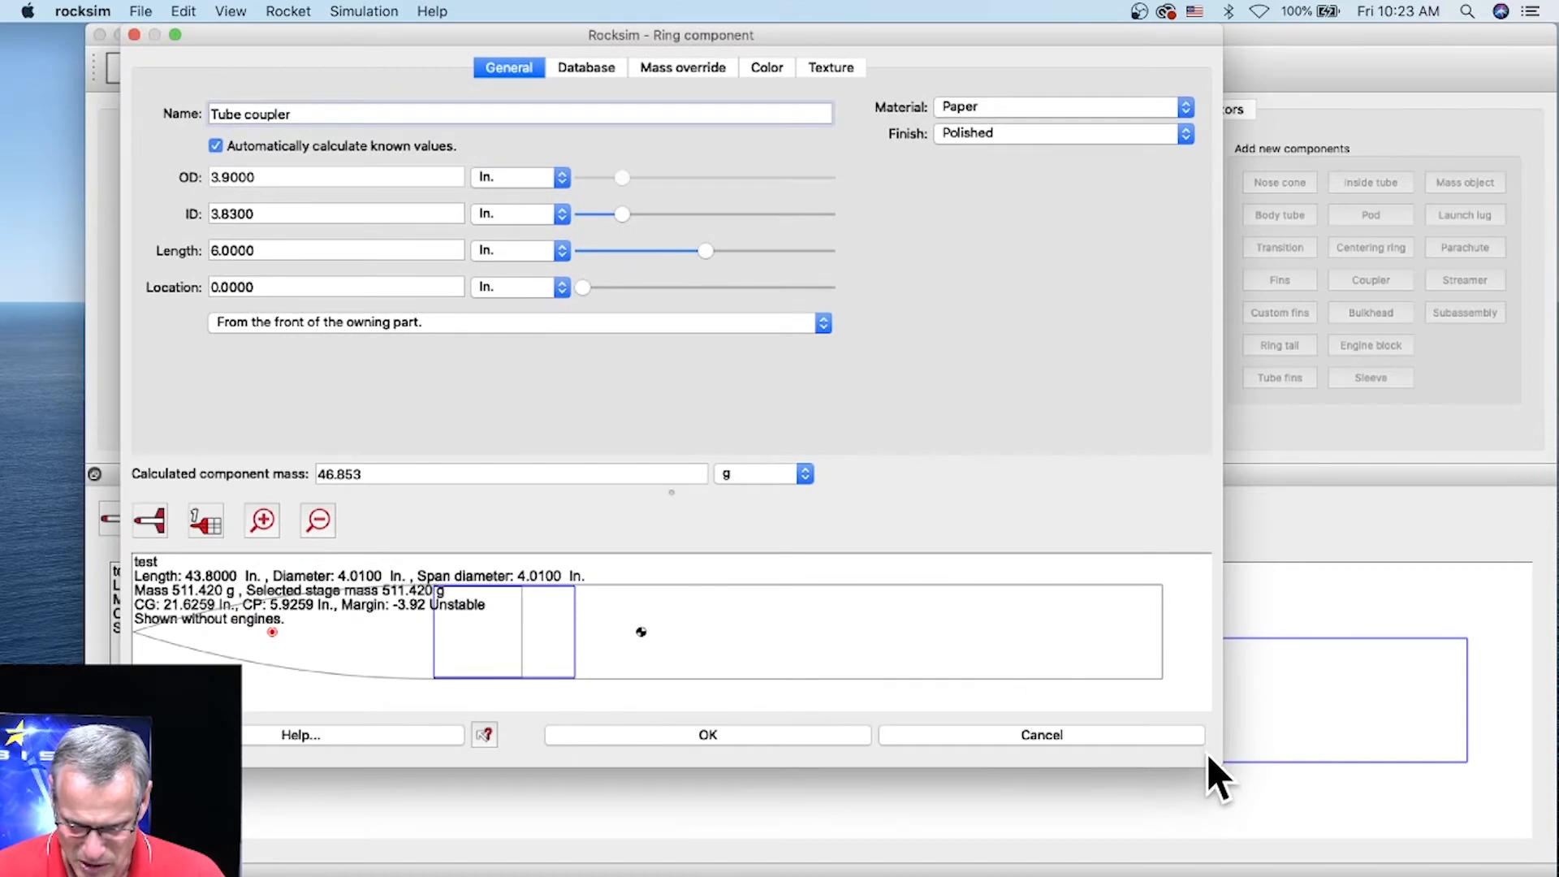
{"action": "left_click_drag", "start_coordinate": [1255, 772], "coordinate": [1530, 846]}
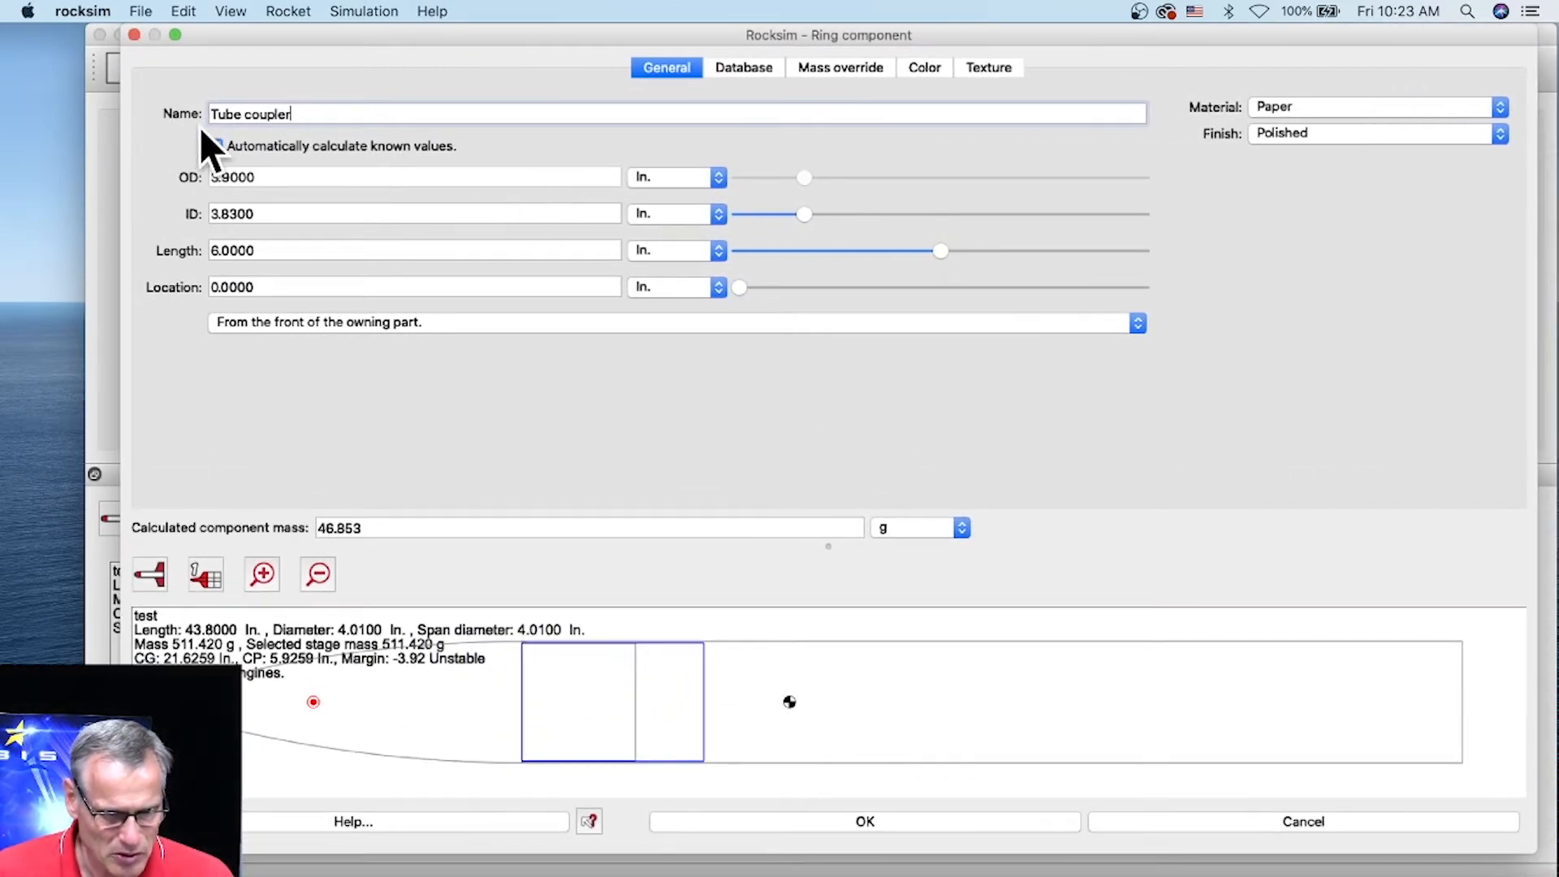
{"action": "left_click", "coordinate": [216, 147]}
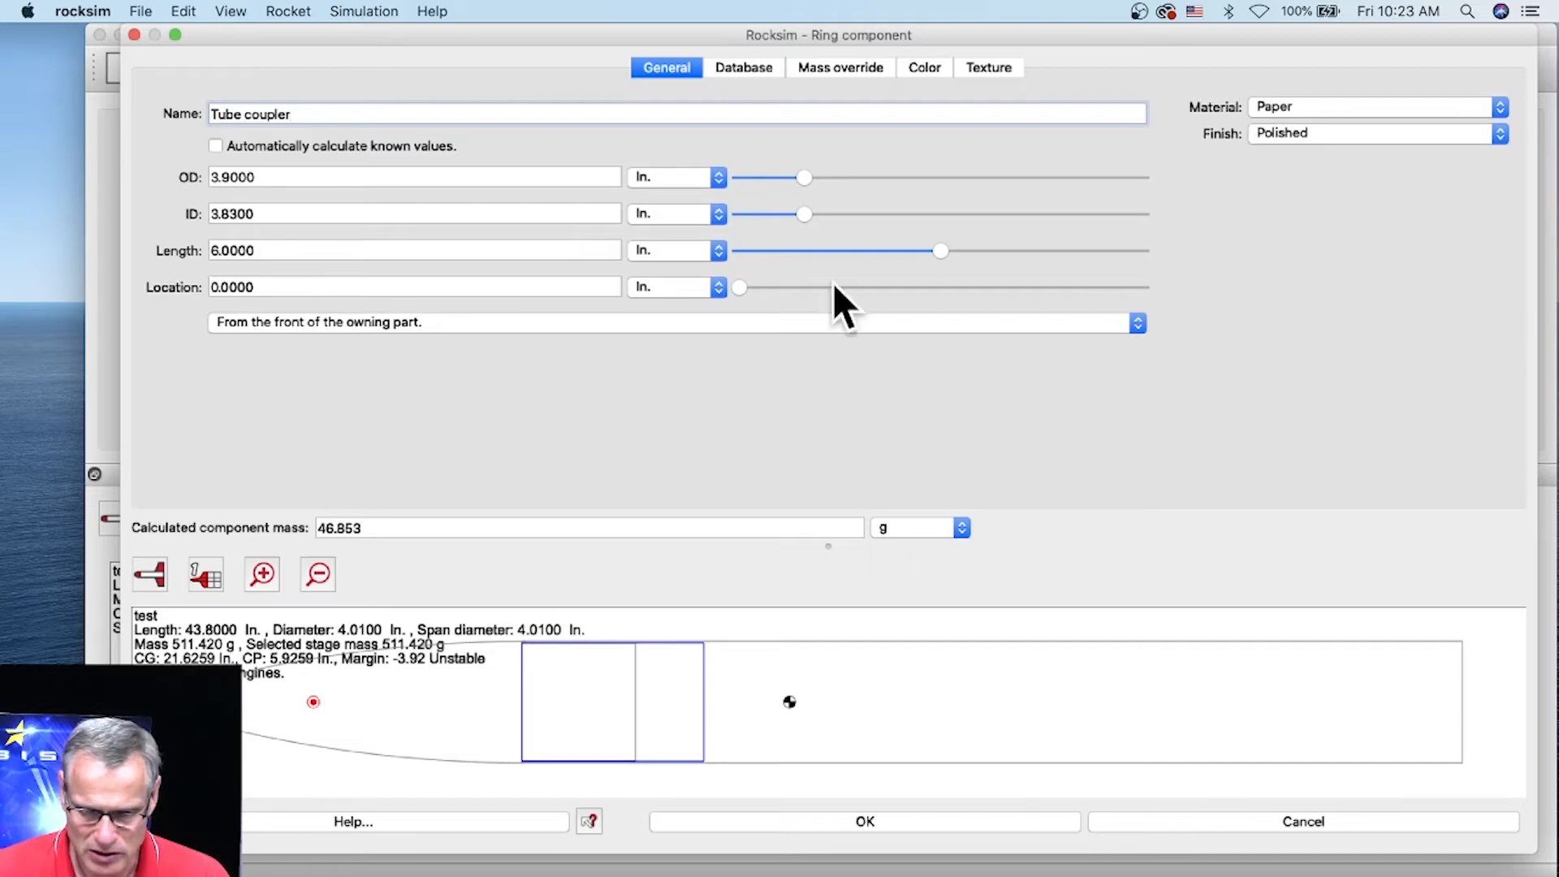
{"action": "left_click_drag", "start_coordinate": [736, 297], "coordinate": [1106, 296]}
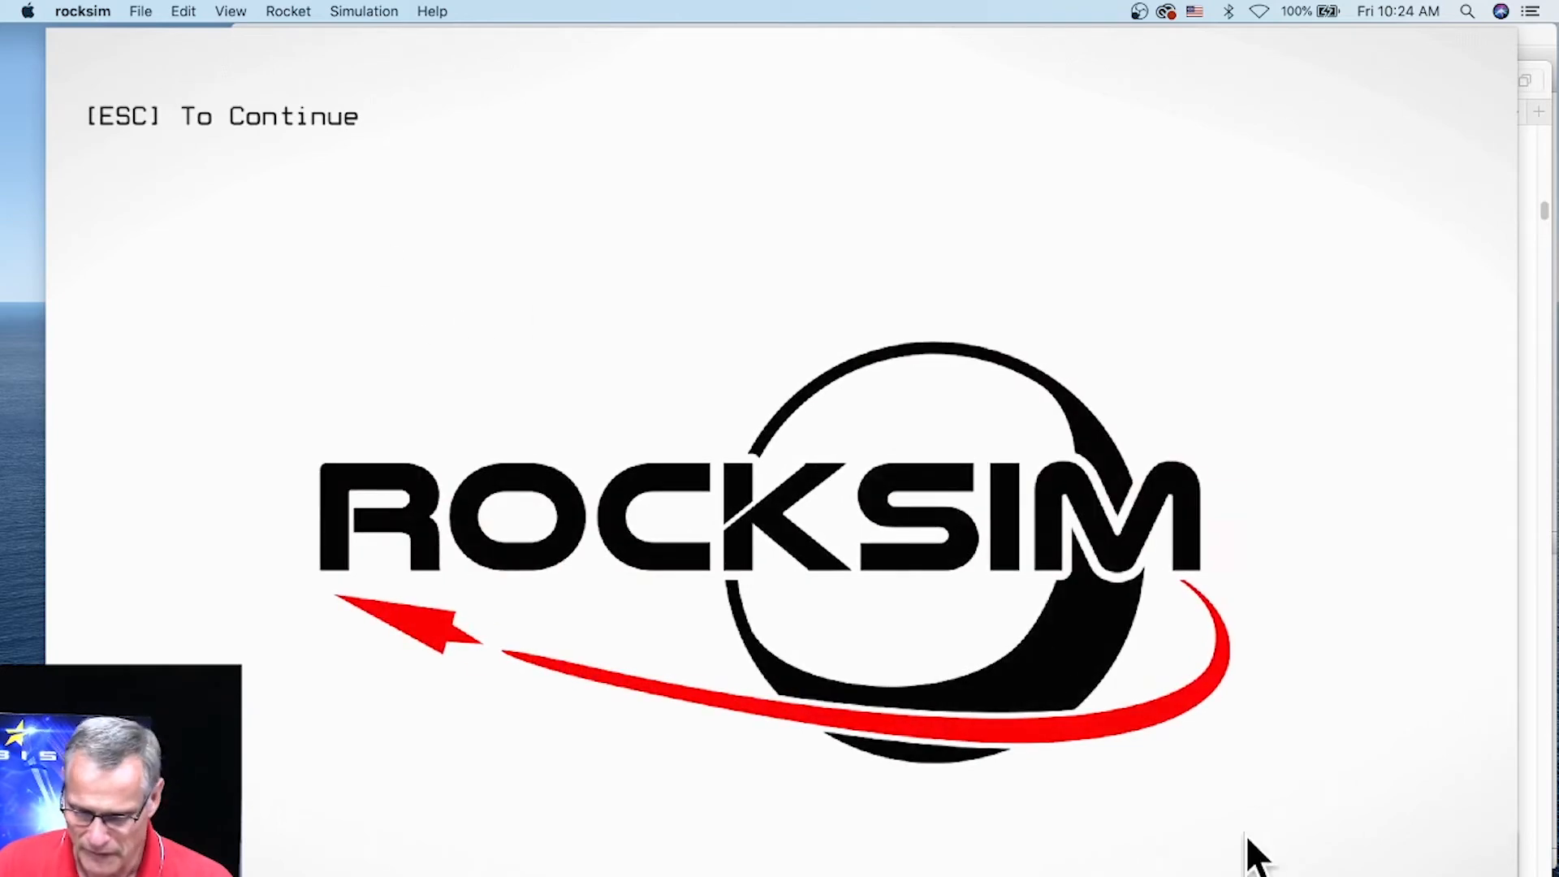
Dismiss the startup splash screen and resize the main window so that the Finder window behind it is partly exposed.
{"action": "key", "text": "Escape"}
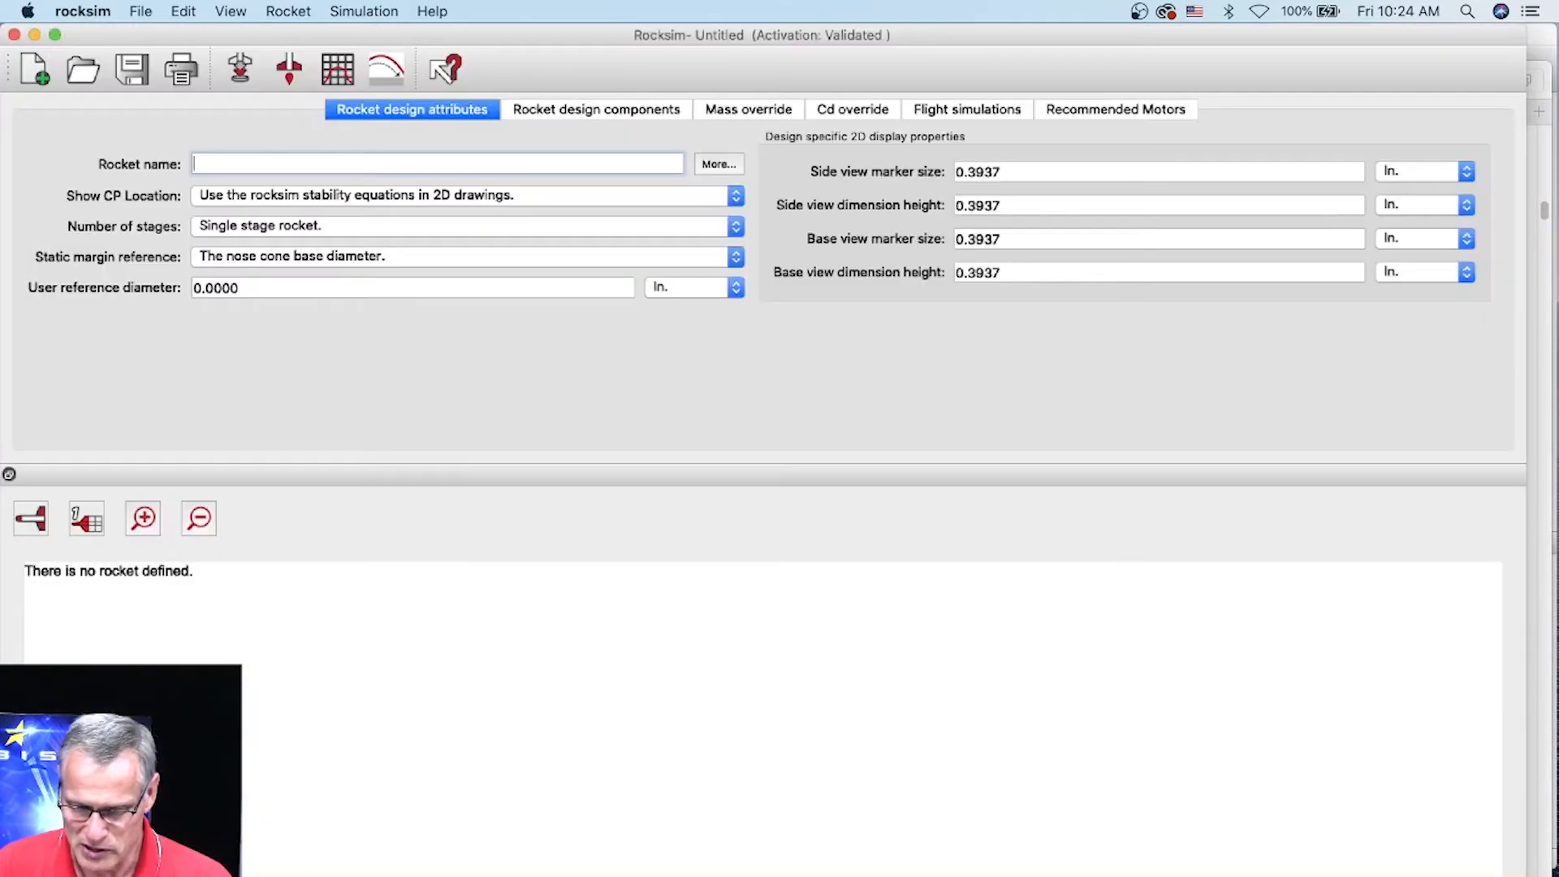
{"action": "left_click_drag", "start_coordinate": [1526, 876], "coordinate": [1543, 875]}
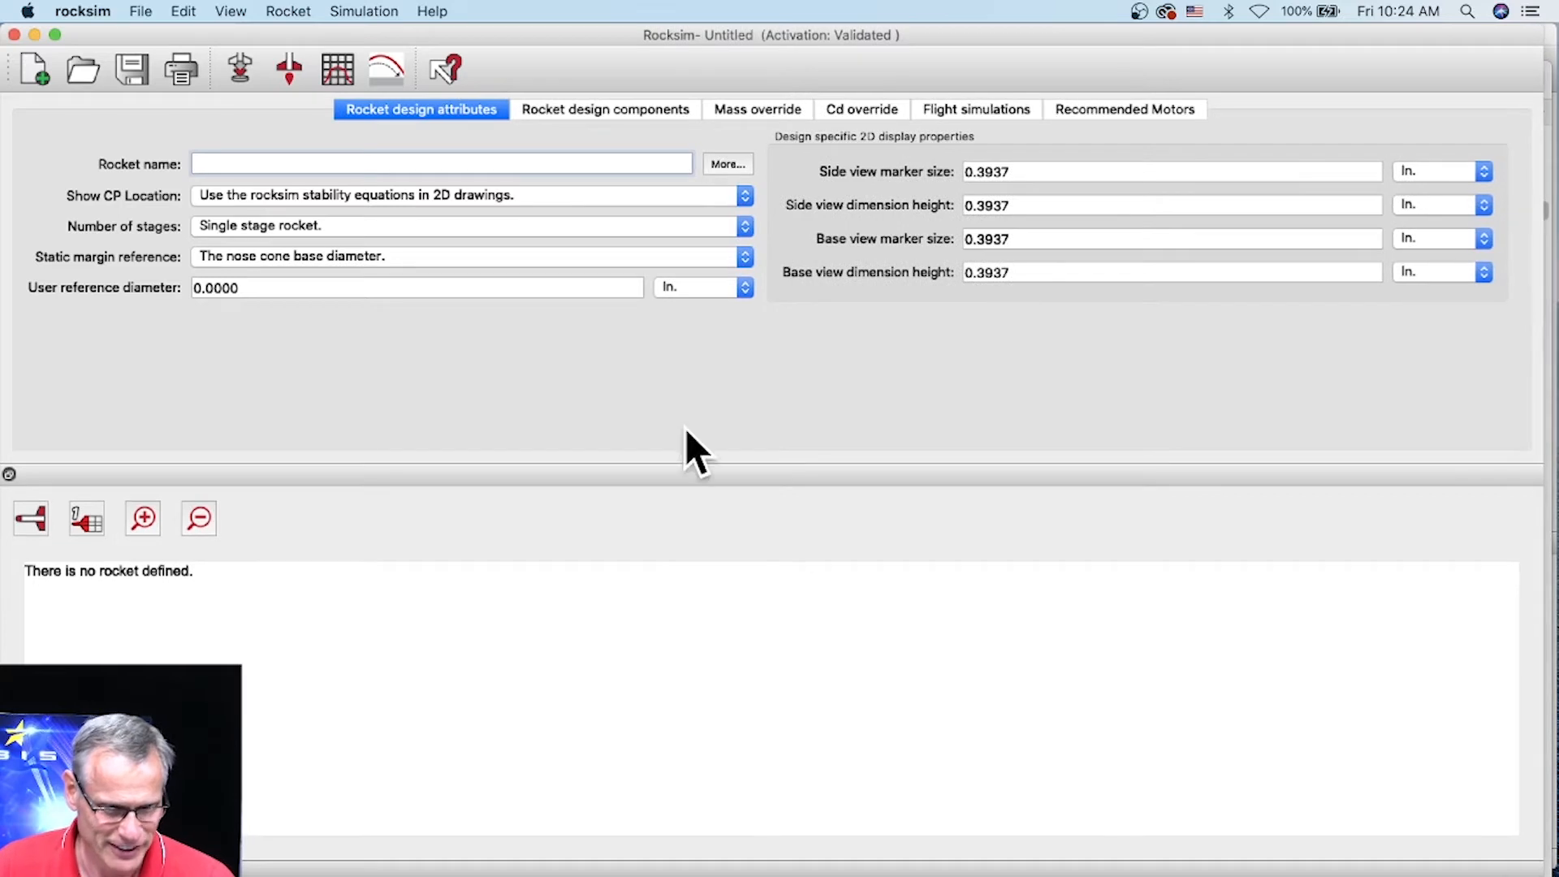
{"action": "left_click_drag", "start_coordinate": [10, 132], "coordinate": [163, 150]}
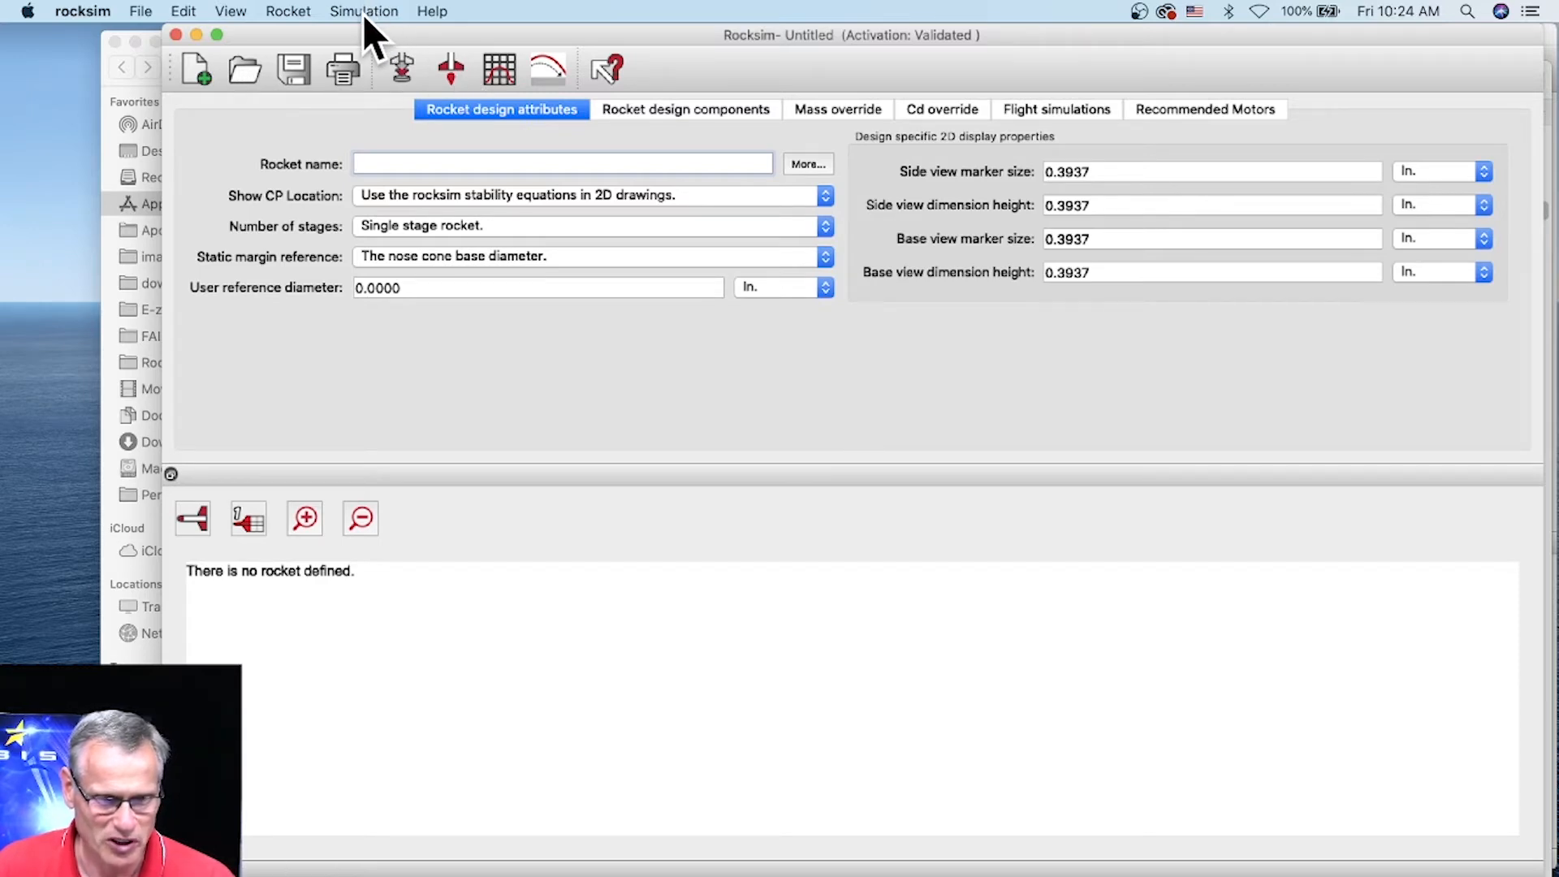
Open the tube couplers database for editing and enlarge the editor window to show the dimension, material and mass columns.
{"action": "left_click", "coordinate": [288, 13]}
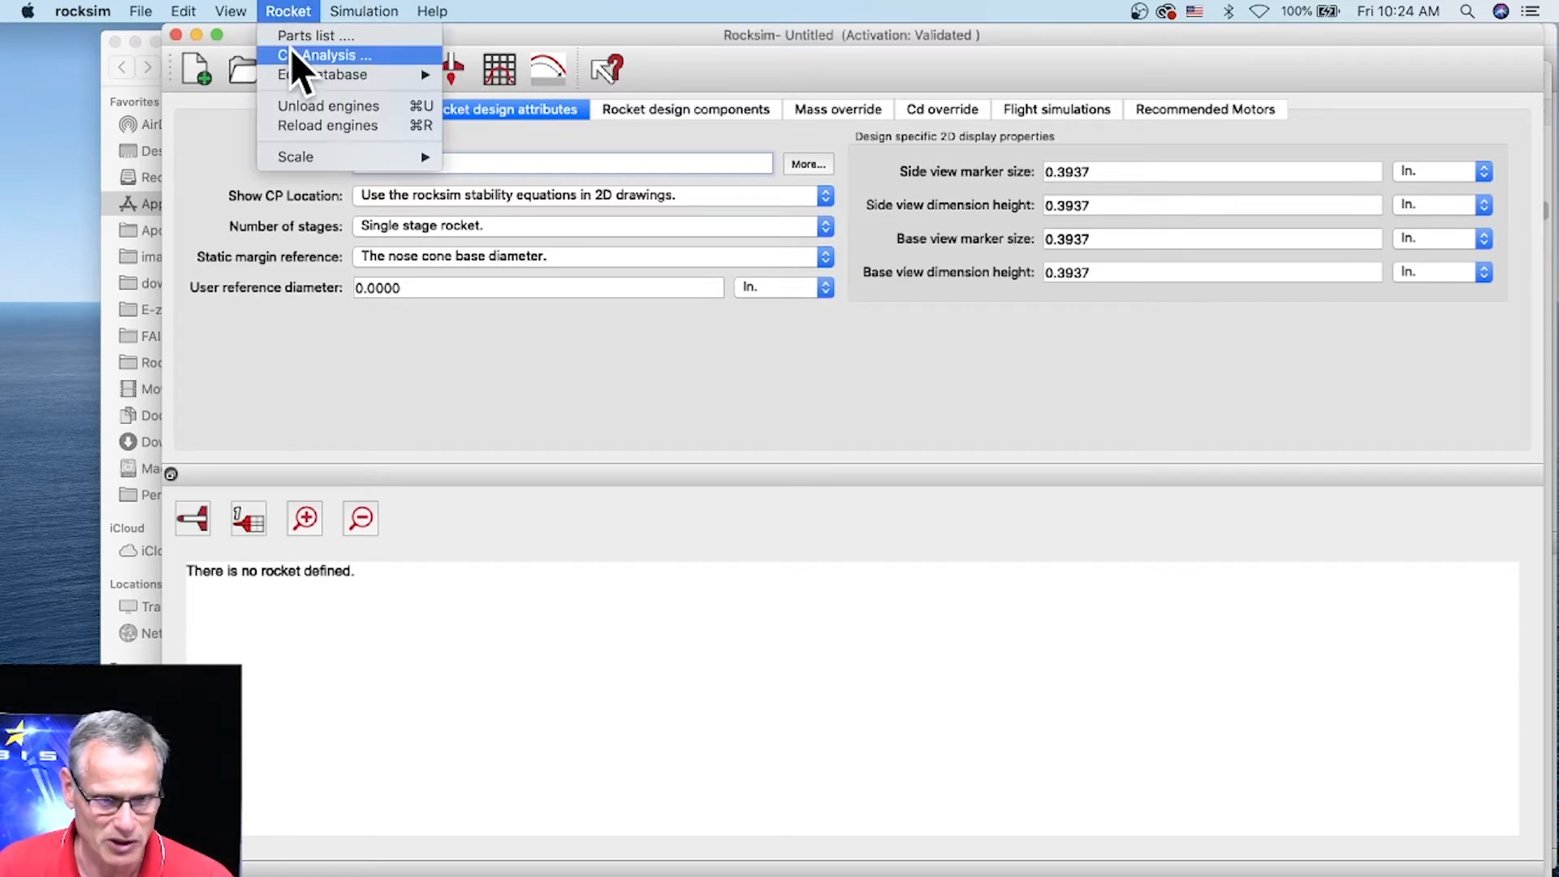
{"action": "mouse_move", "coordinate": [284, 70]}
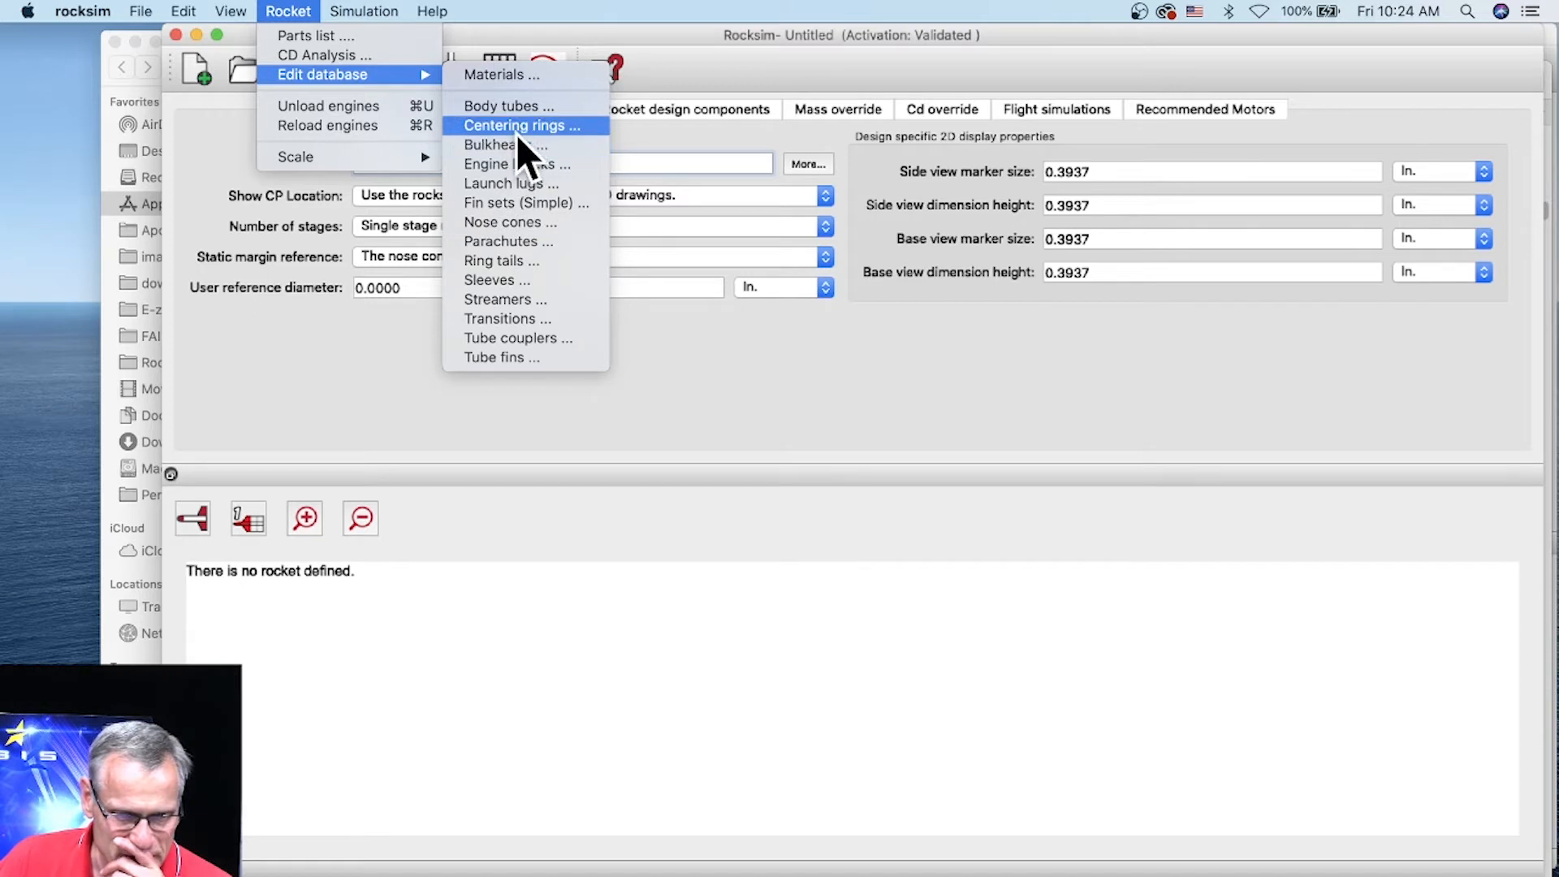
{"action": "left_click", "coordinate": [545, 340]}
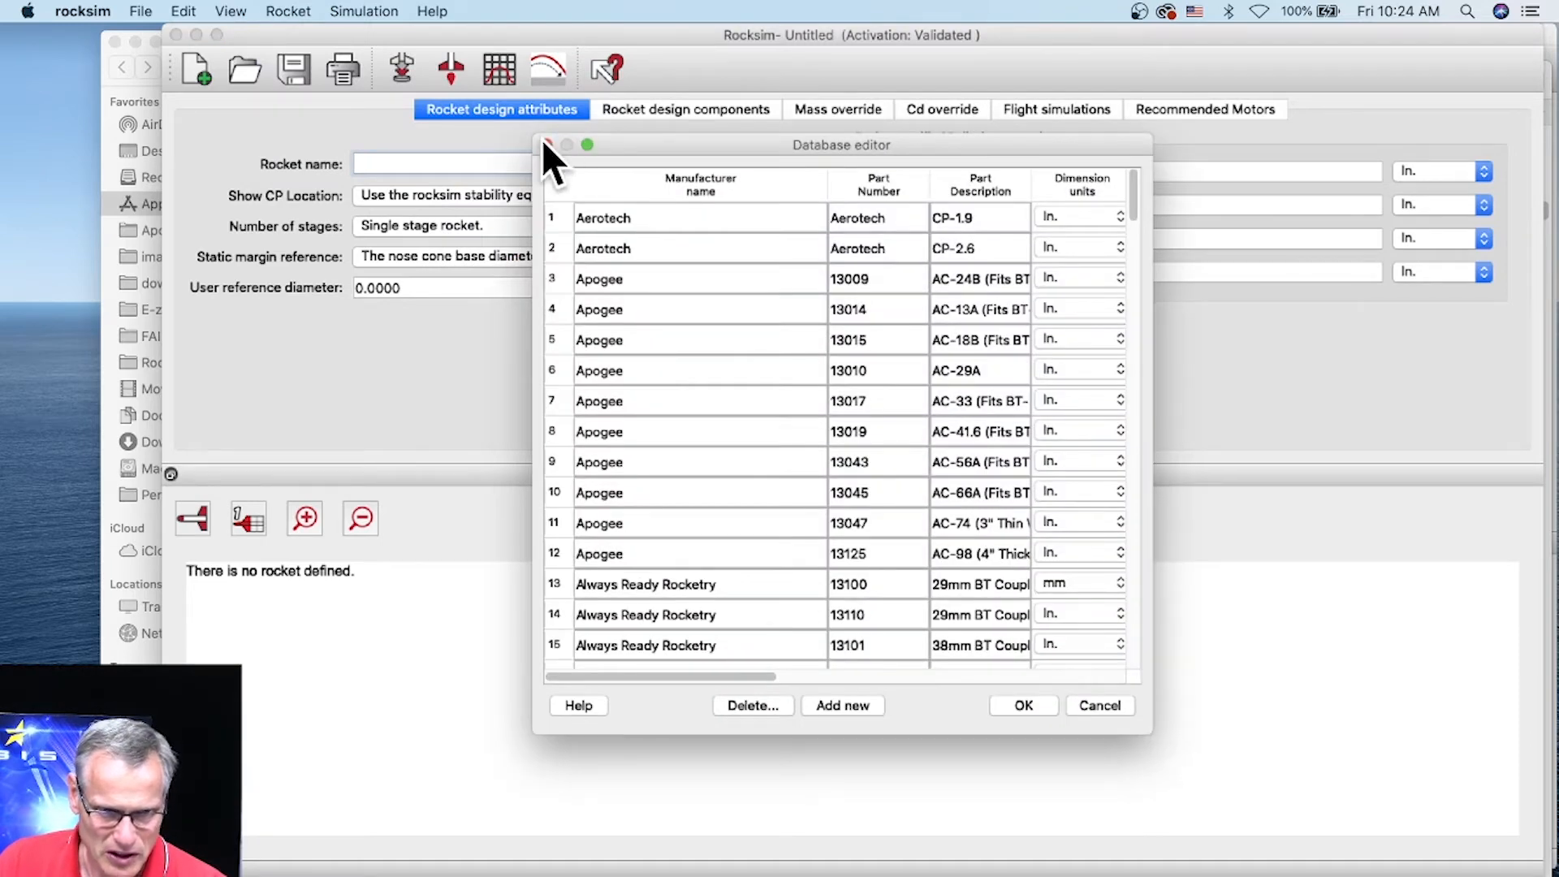
{"action": "left_click_drag", "start_coordinate": [283, 74], "coordinate": [263, 64]}
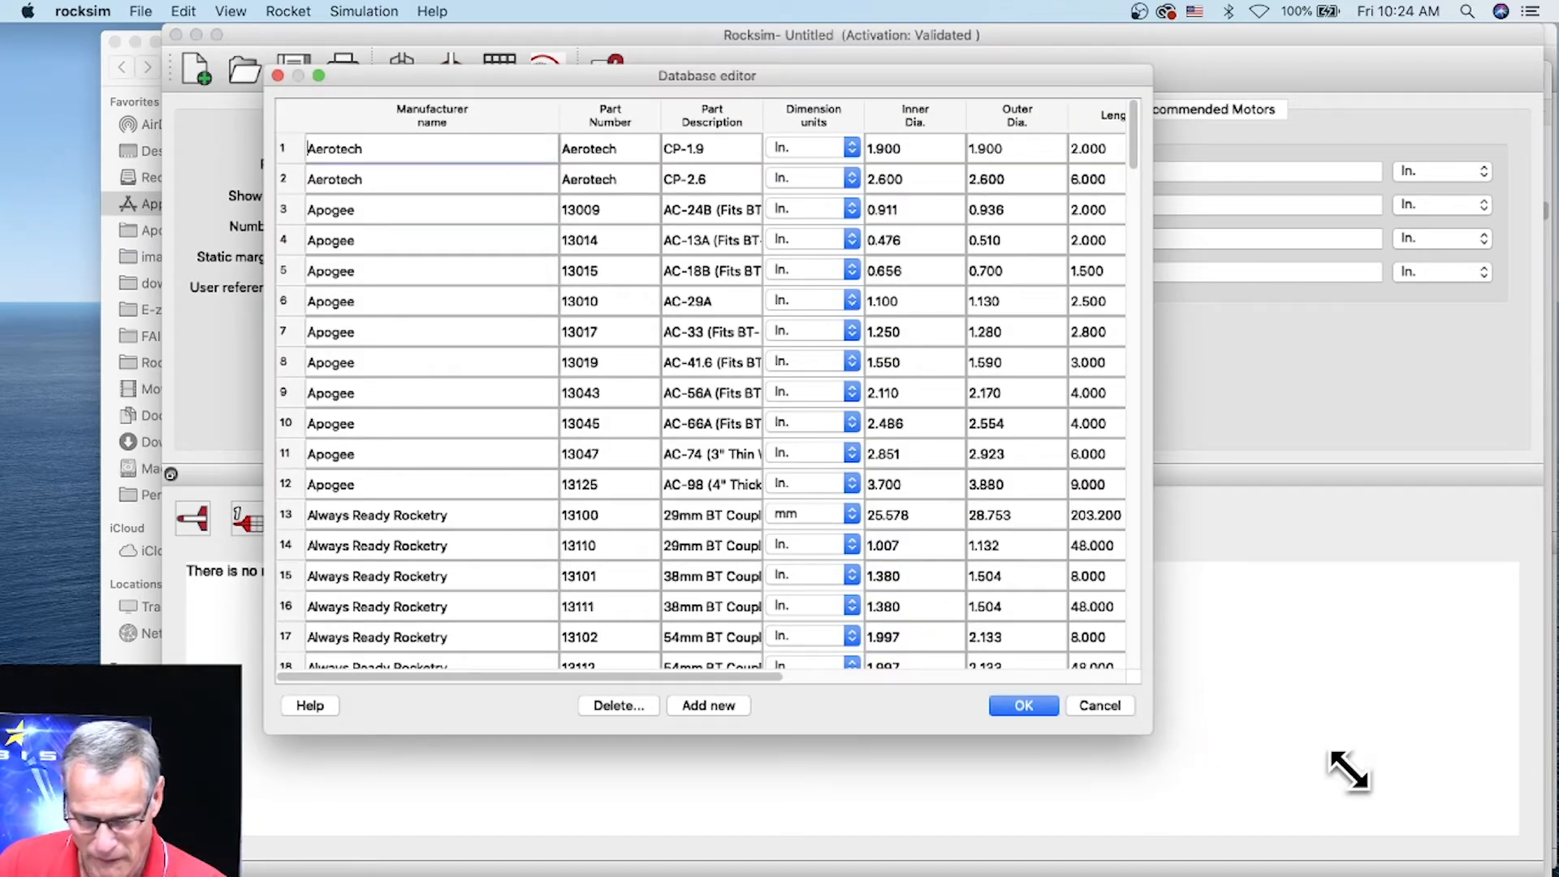
{"action": "left_click_drag", "start_coordinate": [1149, 729], "coordinate": [1507, 804]}
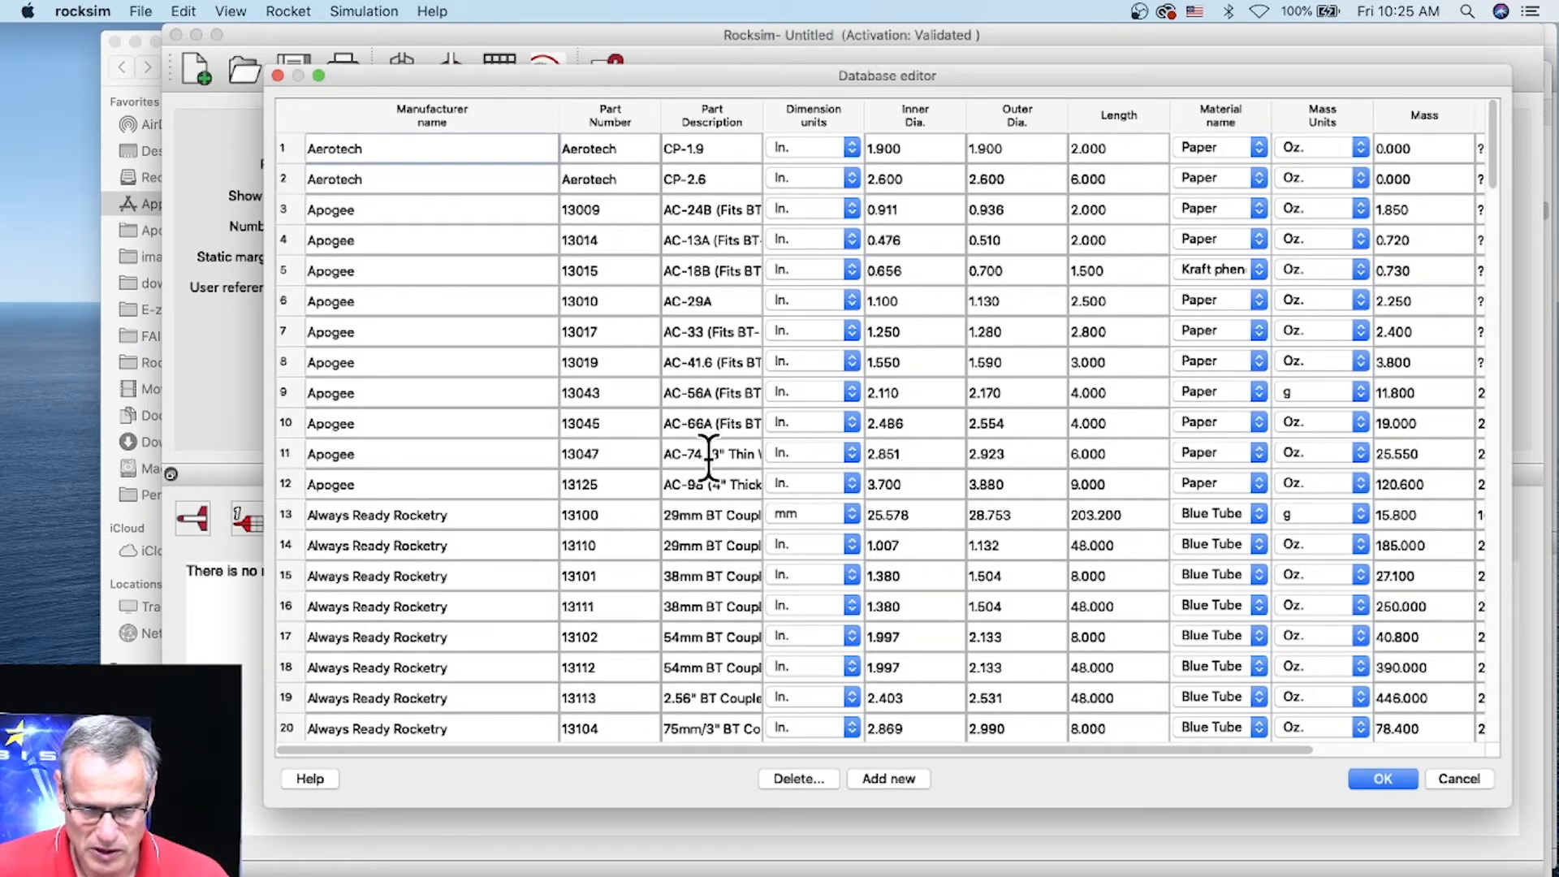
Find LOC Precision part 13164, TC-3.90", in the tube couplers database.
{"action": "scroll", "coordinate": [954, 325], "scroll_direction": "down", "scroll_amount": 10}
{"action": "scroll", "coordinate": [954, 325], "scroll_direction": "down", "scroll_amount": 16}
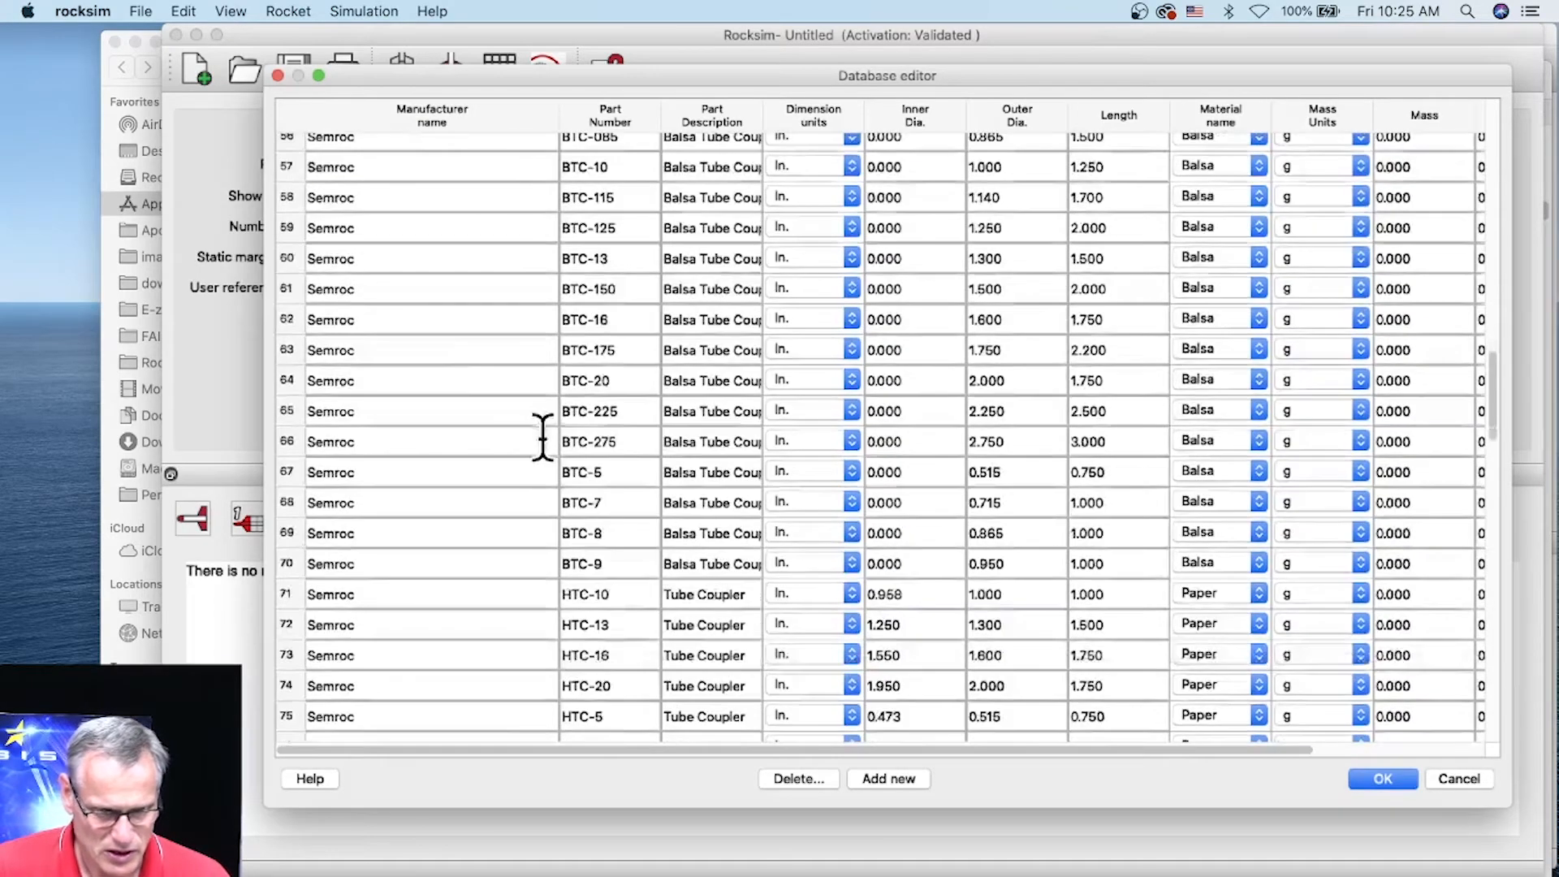
{"action": "scroll", "coordinate": [436, 409], "scroll_direction": "up", "scroll_amount": 8}
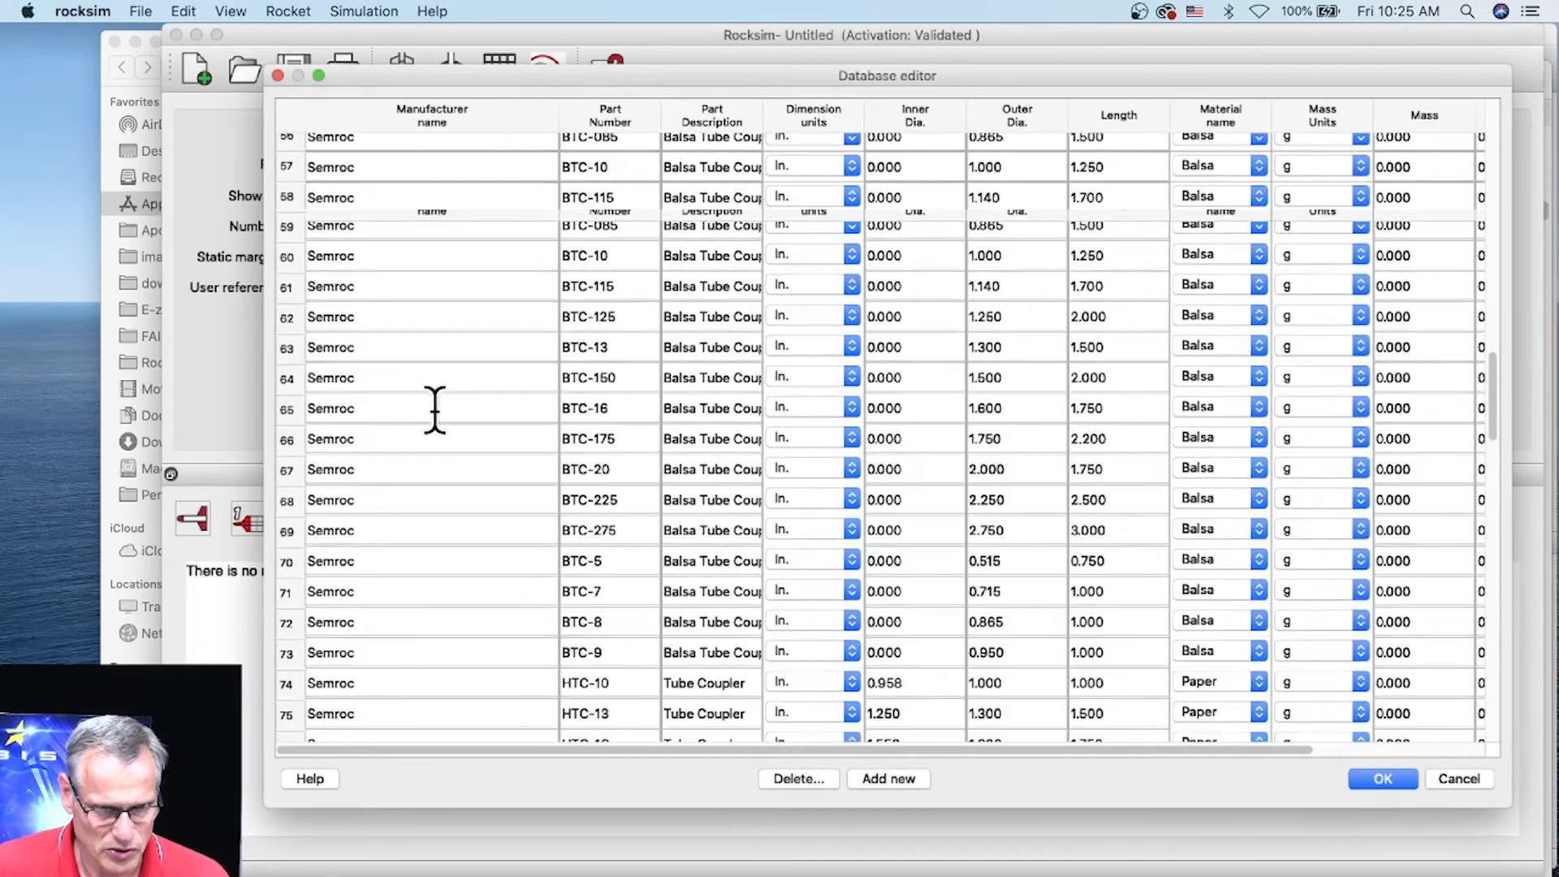
{"action": "scroll", "coordinate": [420, 406], "scroll_direction": "up", "scroll_amount": 4}
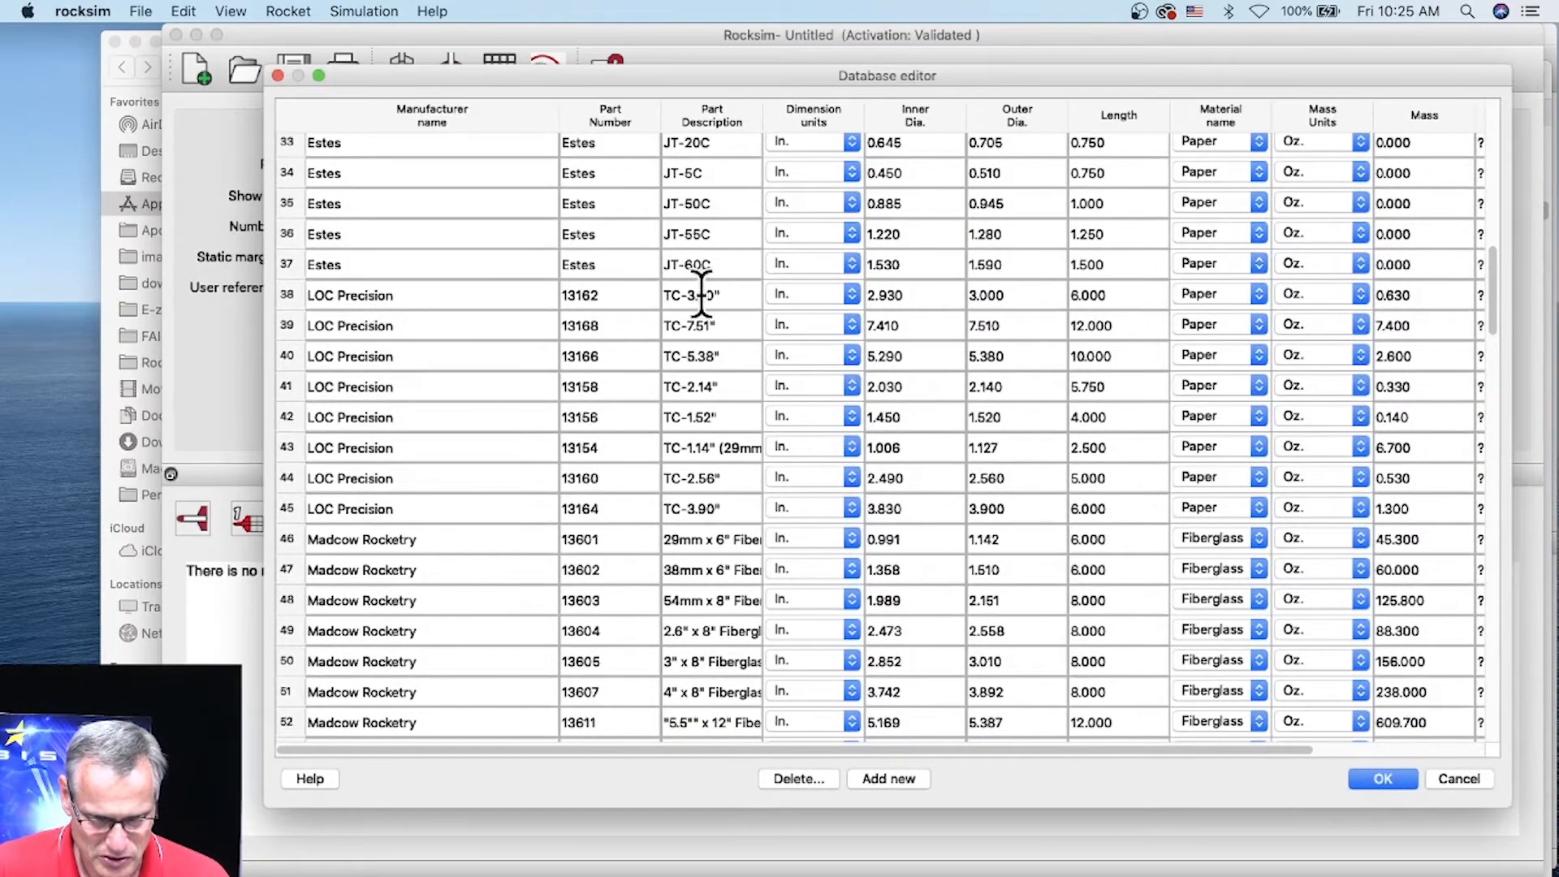
{"action": "left_click", "coordinate": [712, 509]}
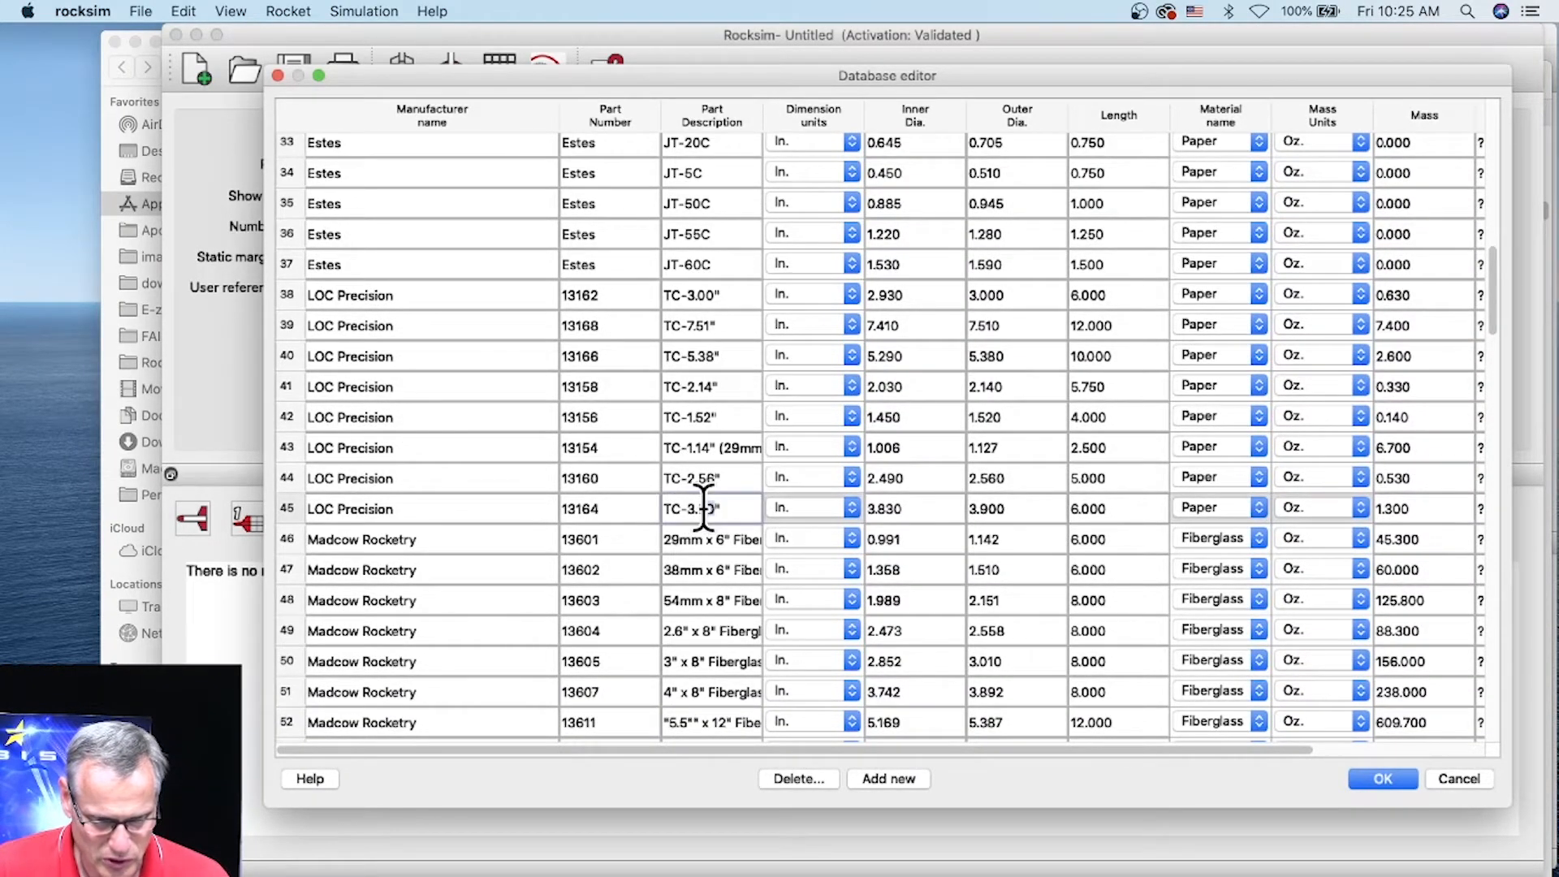
{"action": "left_click", "coordinate": [288, 510]}
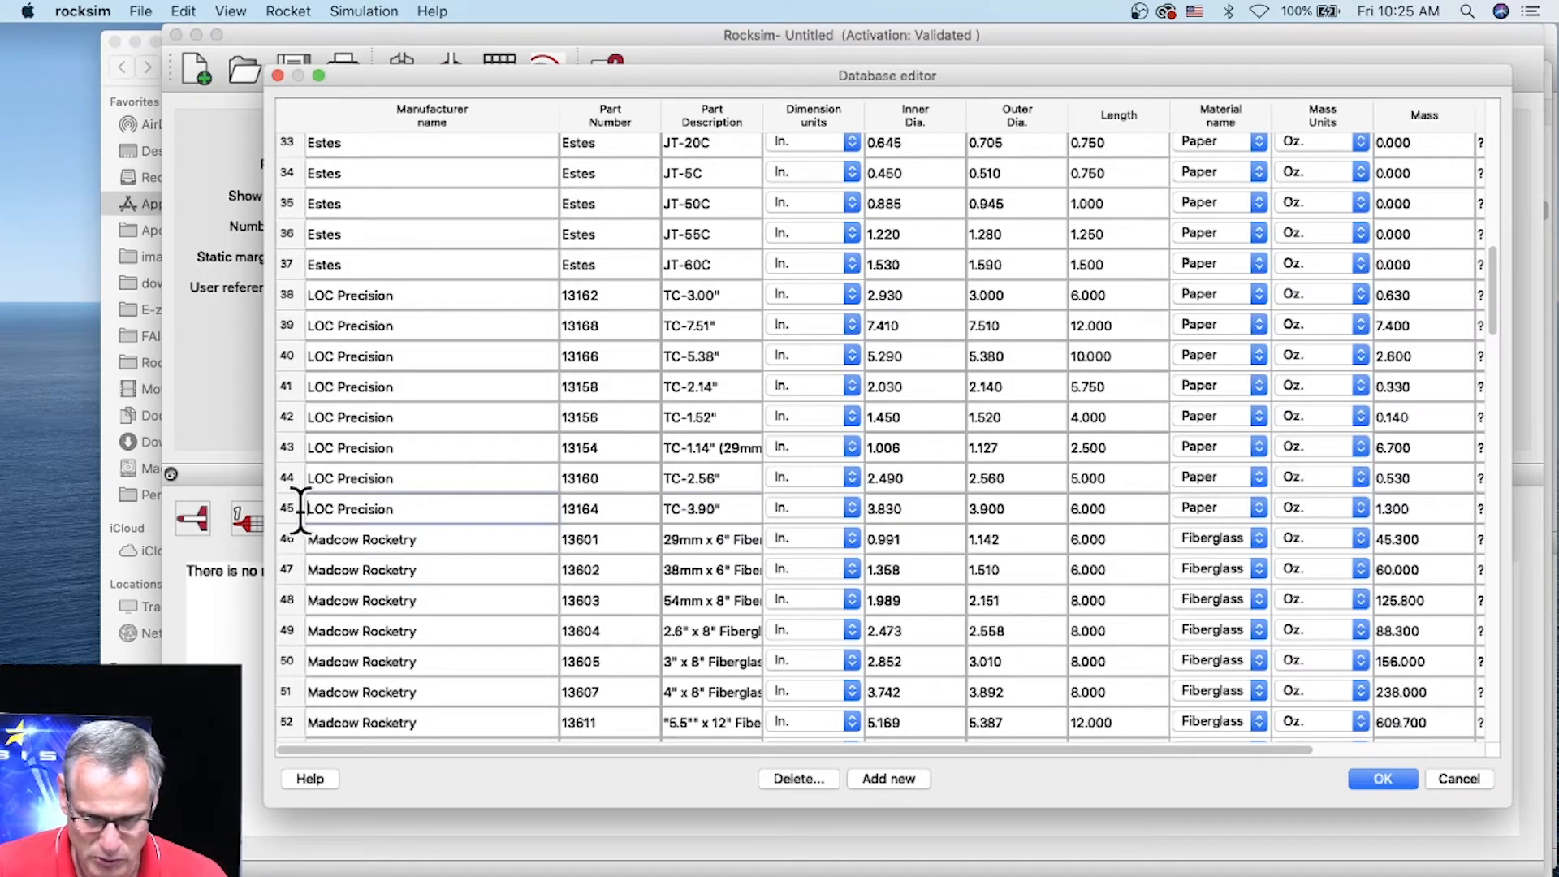
Check the inner and outer diameters of the LOC Precision 13164 coupler, and close the database editor without changing any values.
{"action": "left_click", "coordinate": [934, 510]}
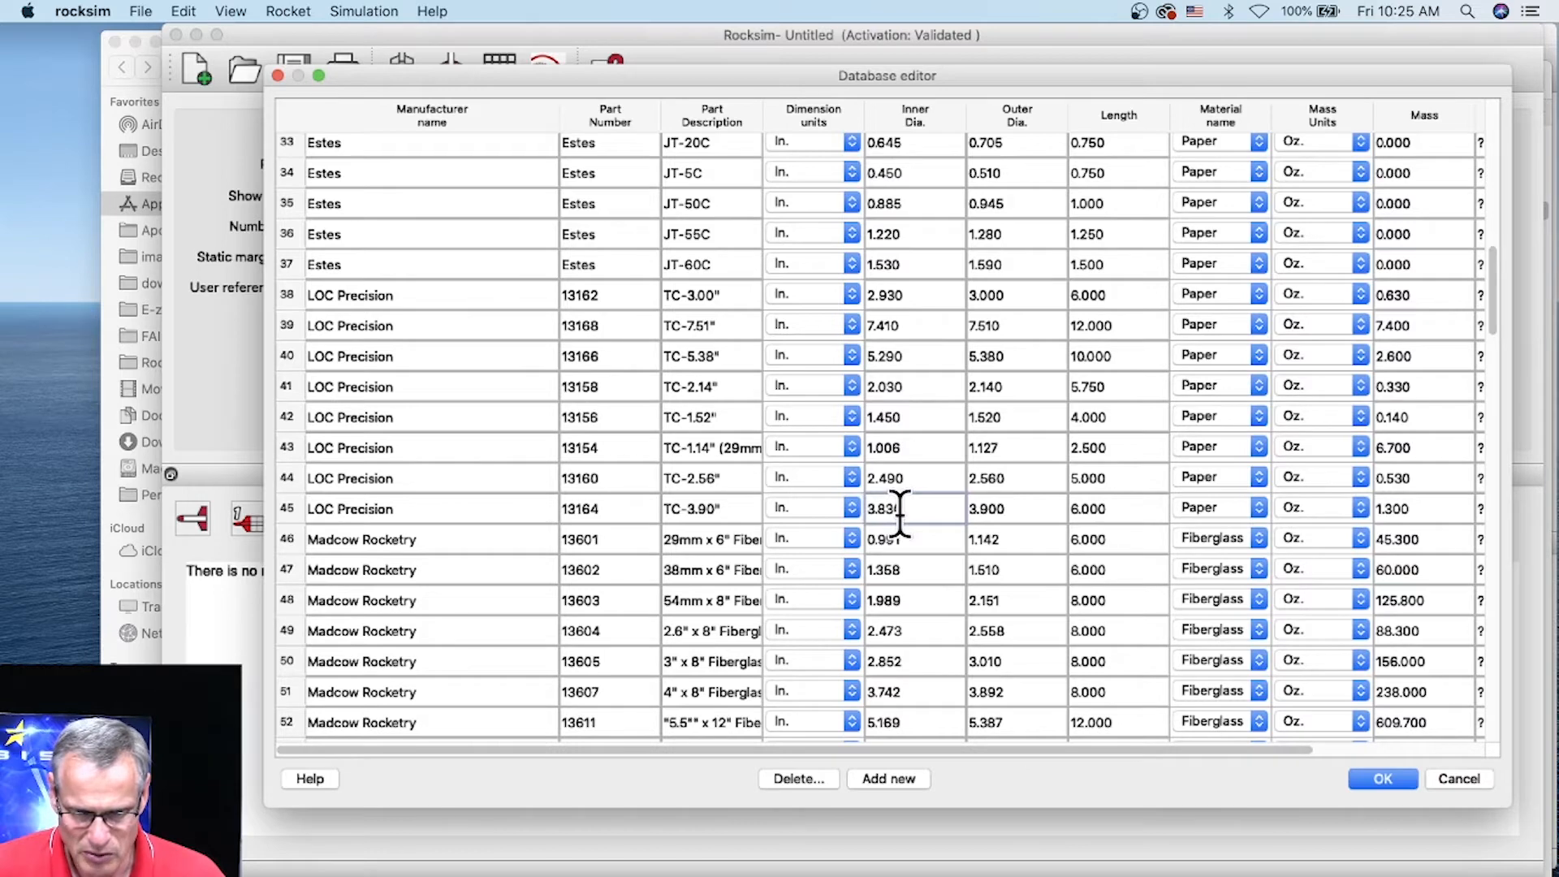
{"action": "left_click_drag", "start_coordinate": [915, 514], "coordinate": [873, 509]}
{"action": "left_click", "coordinate": [1044, 508]}
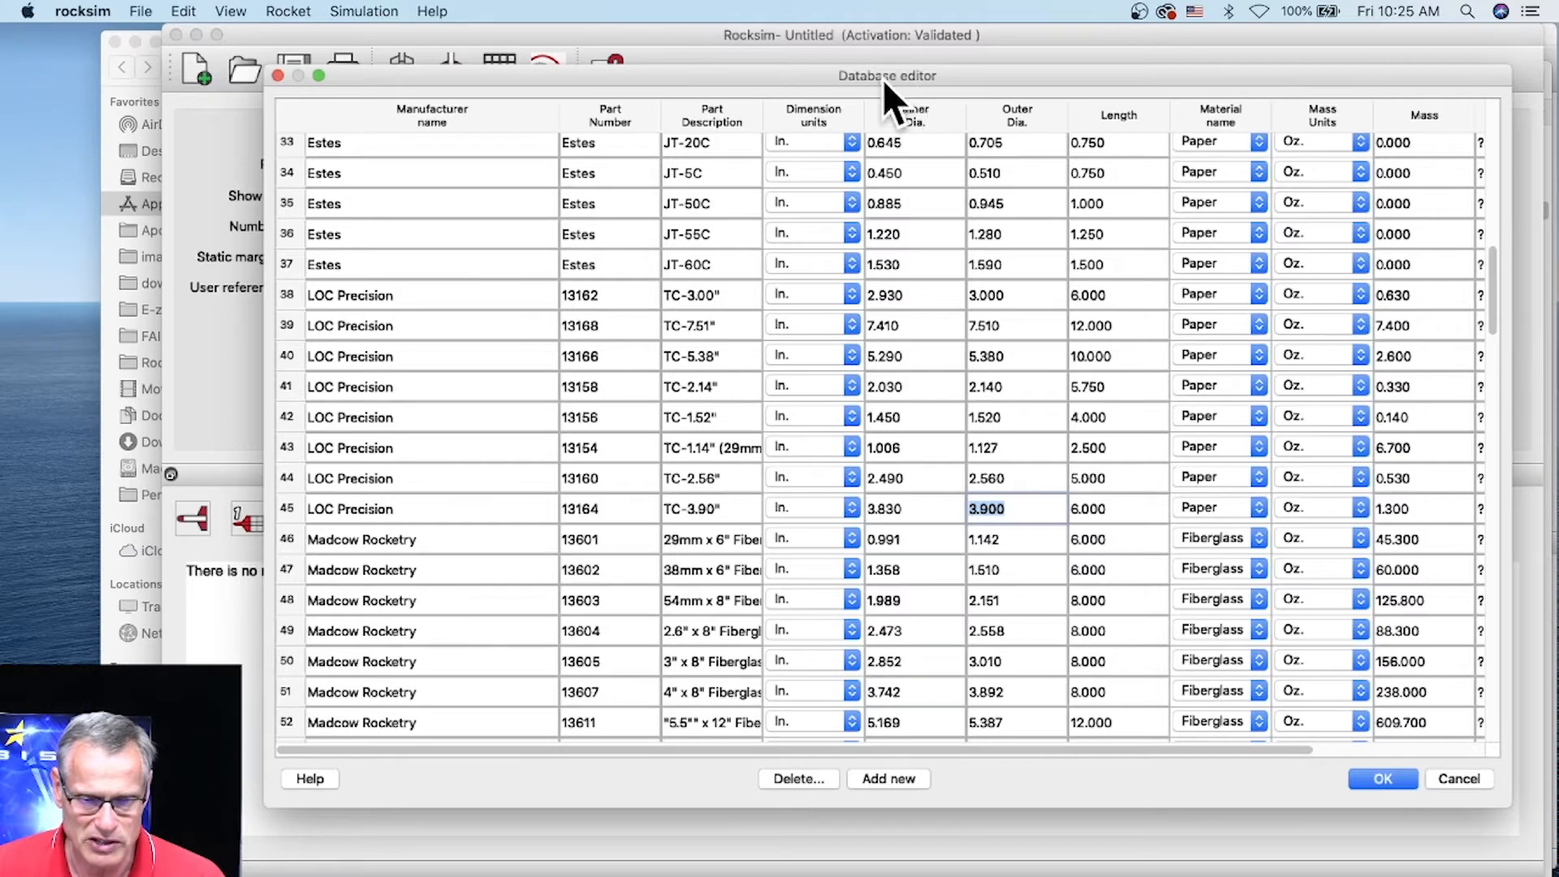
{"action": "left_click", "coordinate": [885, 507]}
{"action": "left_click_drag", "start_coordinate": [885, 507], "coordinate": [907, 508]}
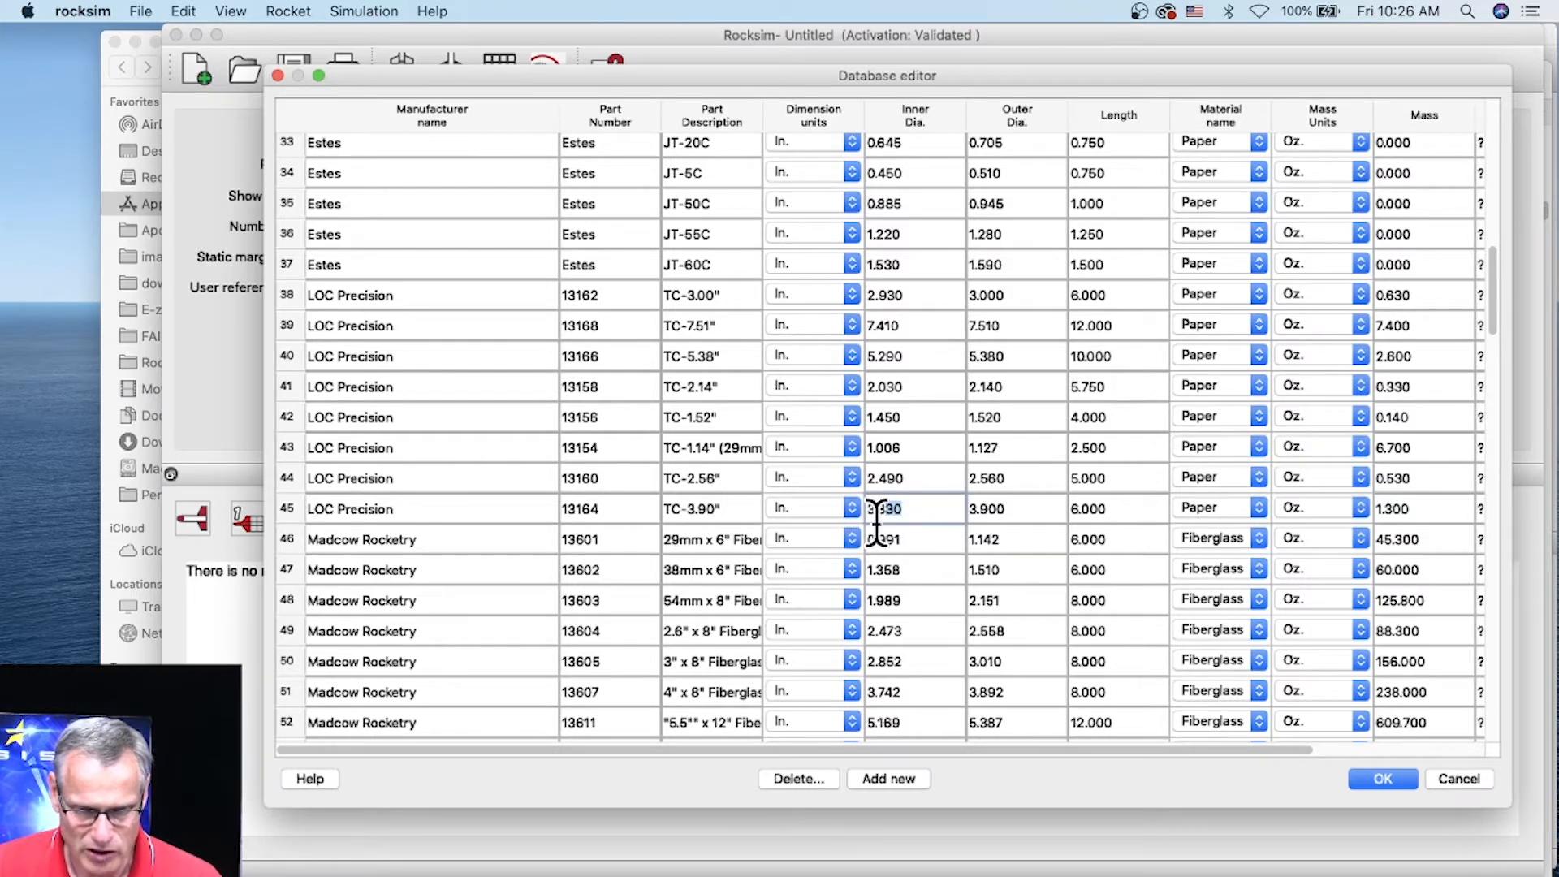
{"action": "left_click_drag", "start_coordinate": [901, 509], "coordinate": [867, 510]}
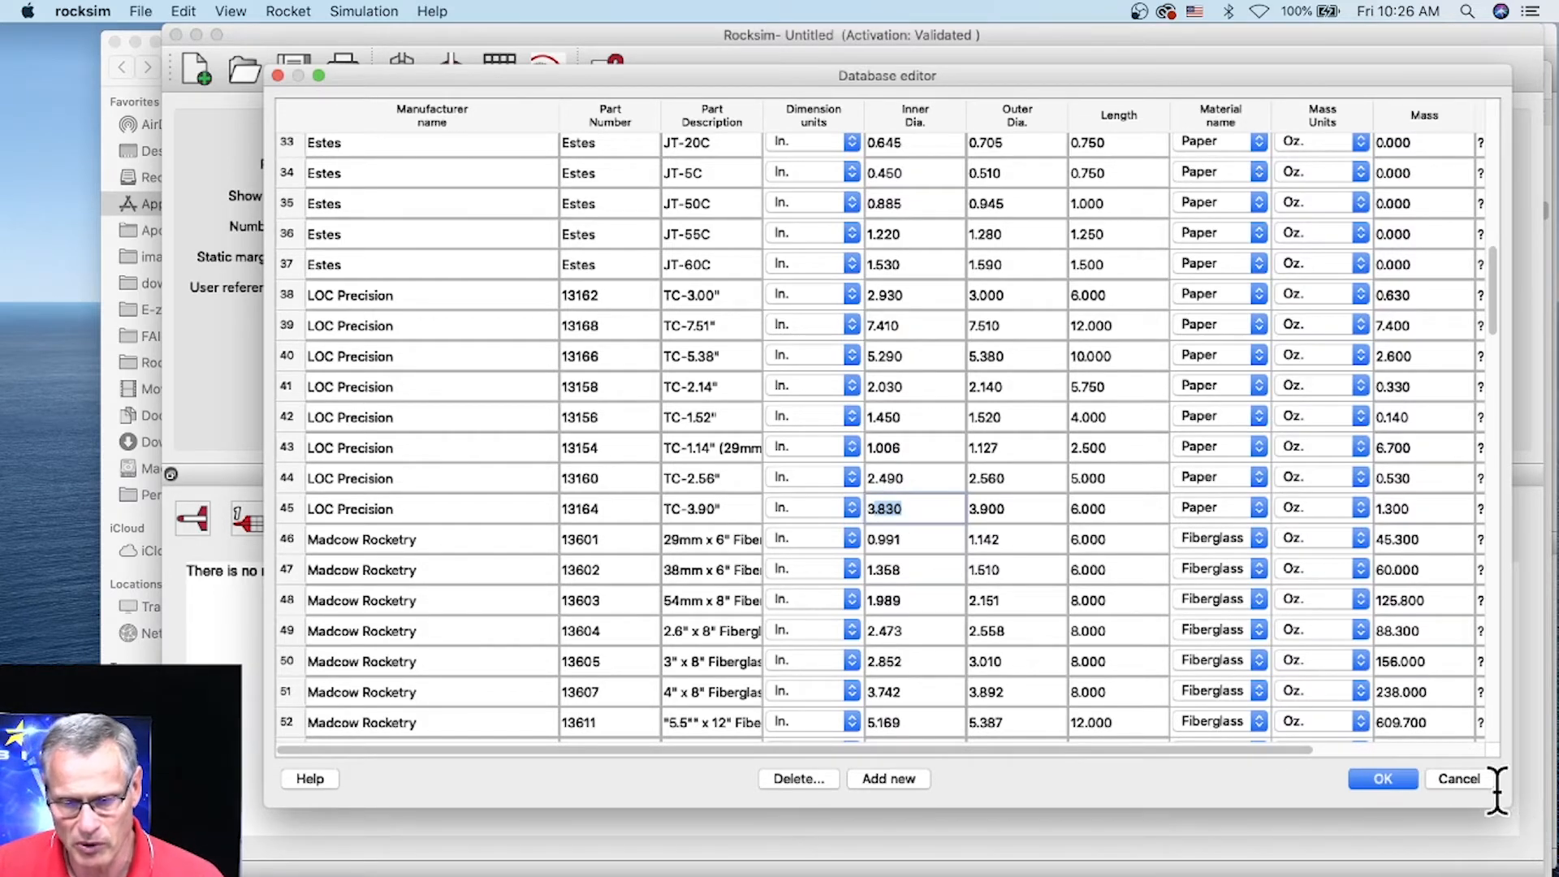
{"action": "left_click", "coordinate": [1464, 779]}
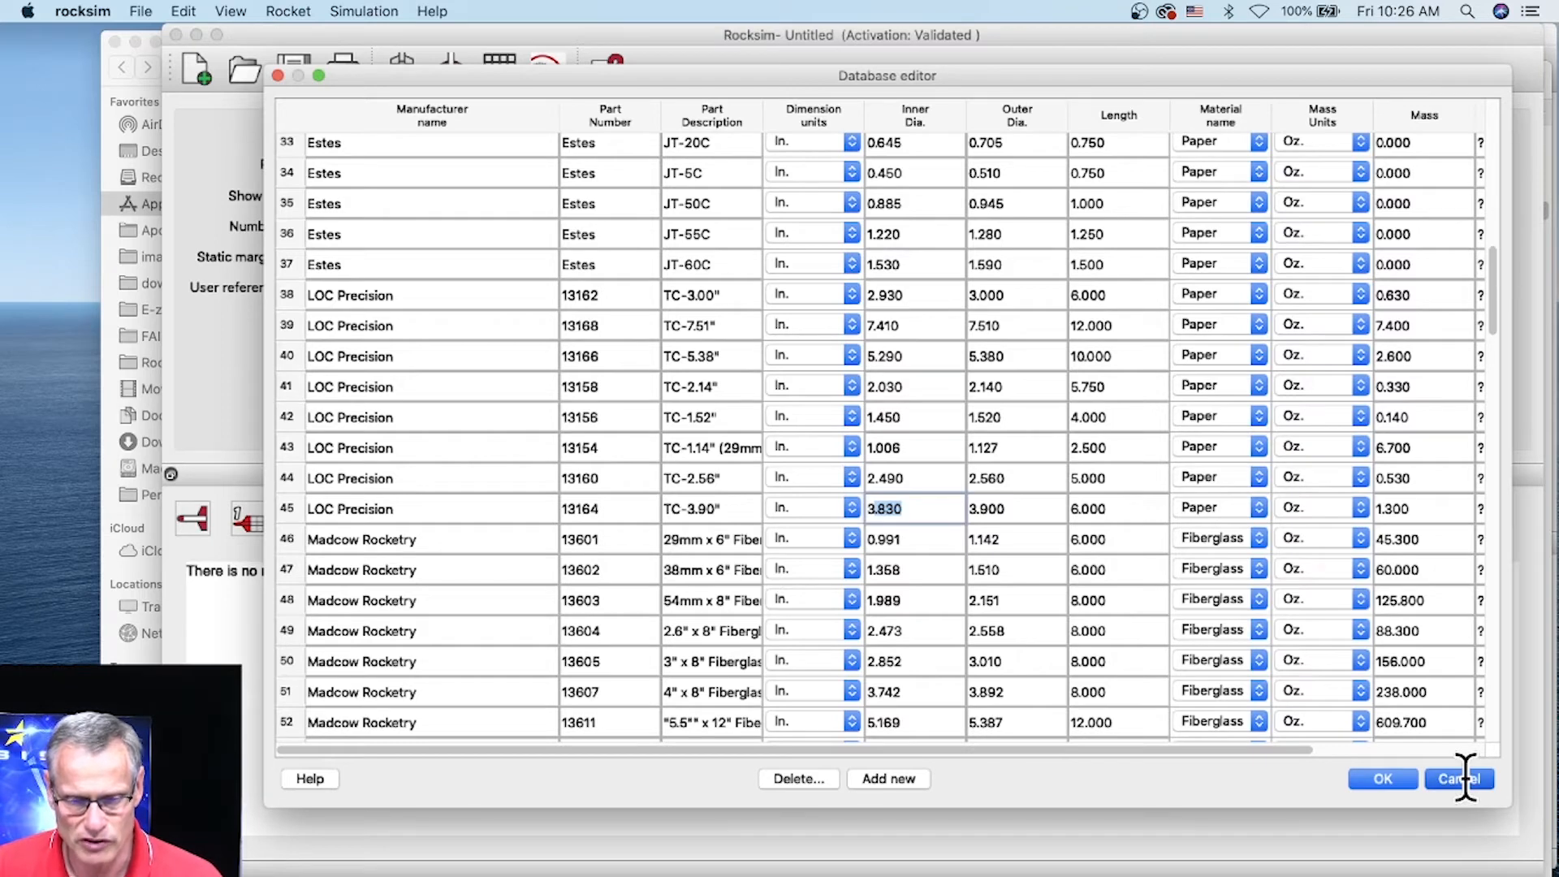
{"action": "left_click", "coordinate": [1395, 777]}
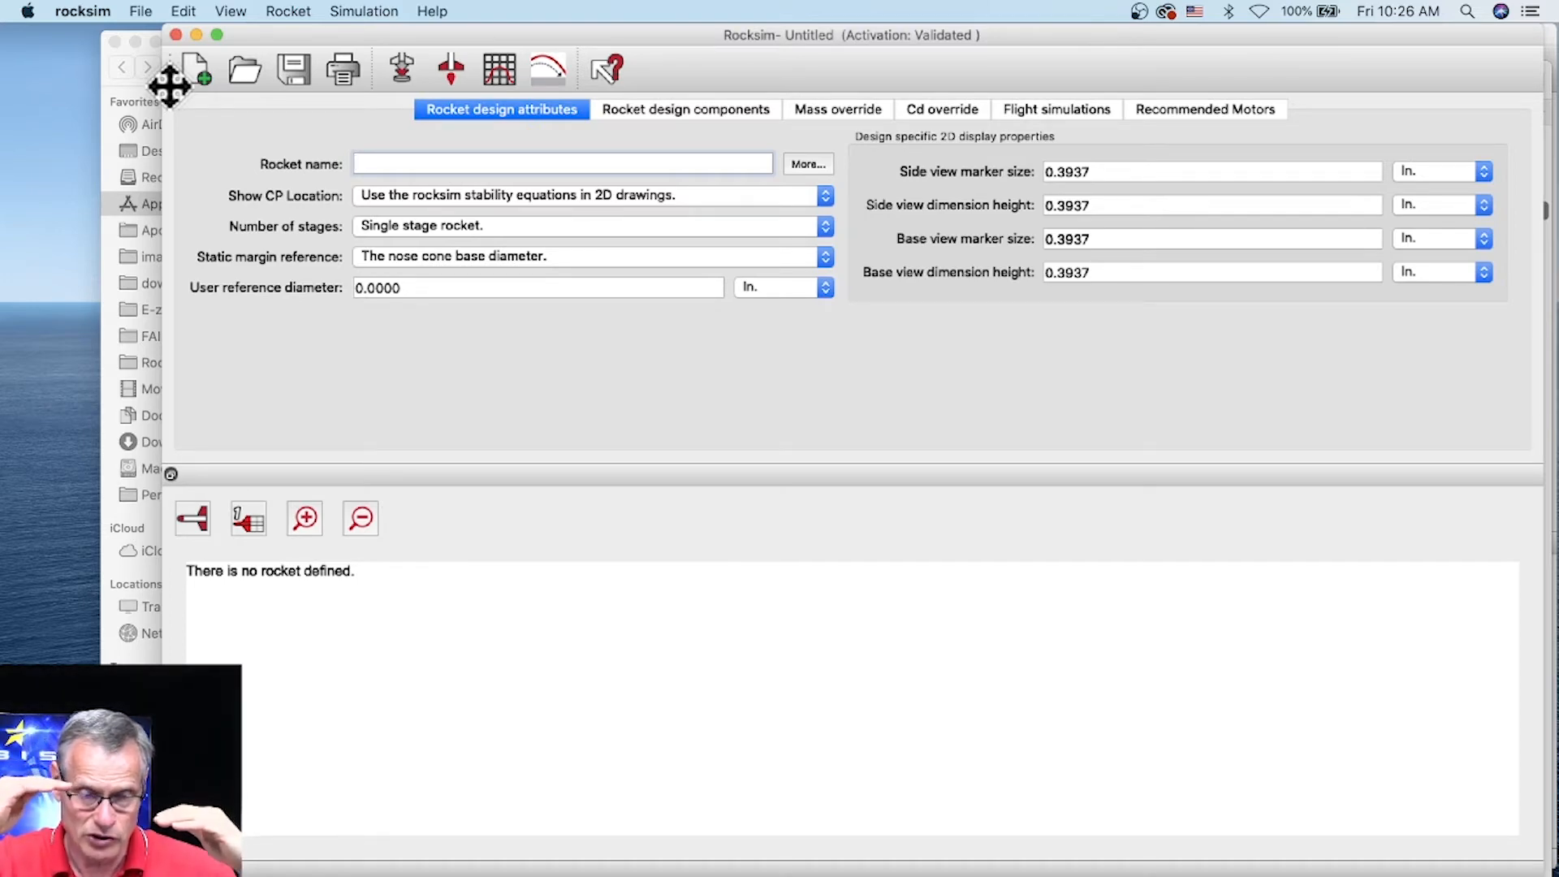
Switch to the Finder window, move it clear of the edge, and open the Designs folder inside RockSim_10.2.0f37.
{"action": "left_click", "coordinate": [111, 82]}
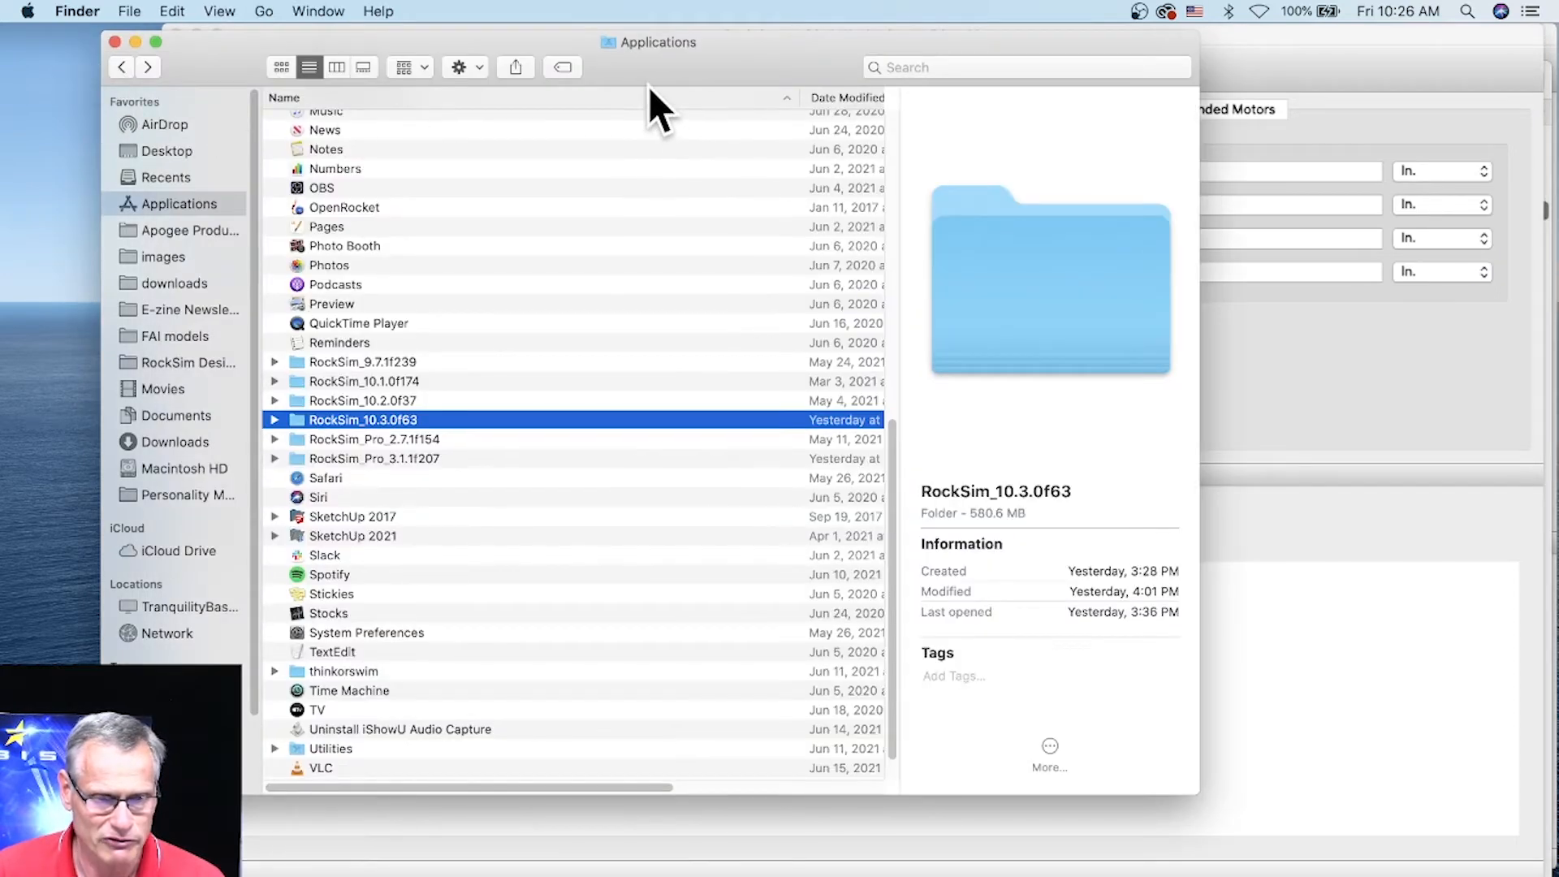
{"action": "left_click_drag", "start_coordinate": [685, 74], "coordinate": [844, 59]}
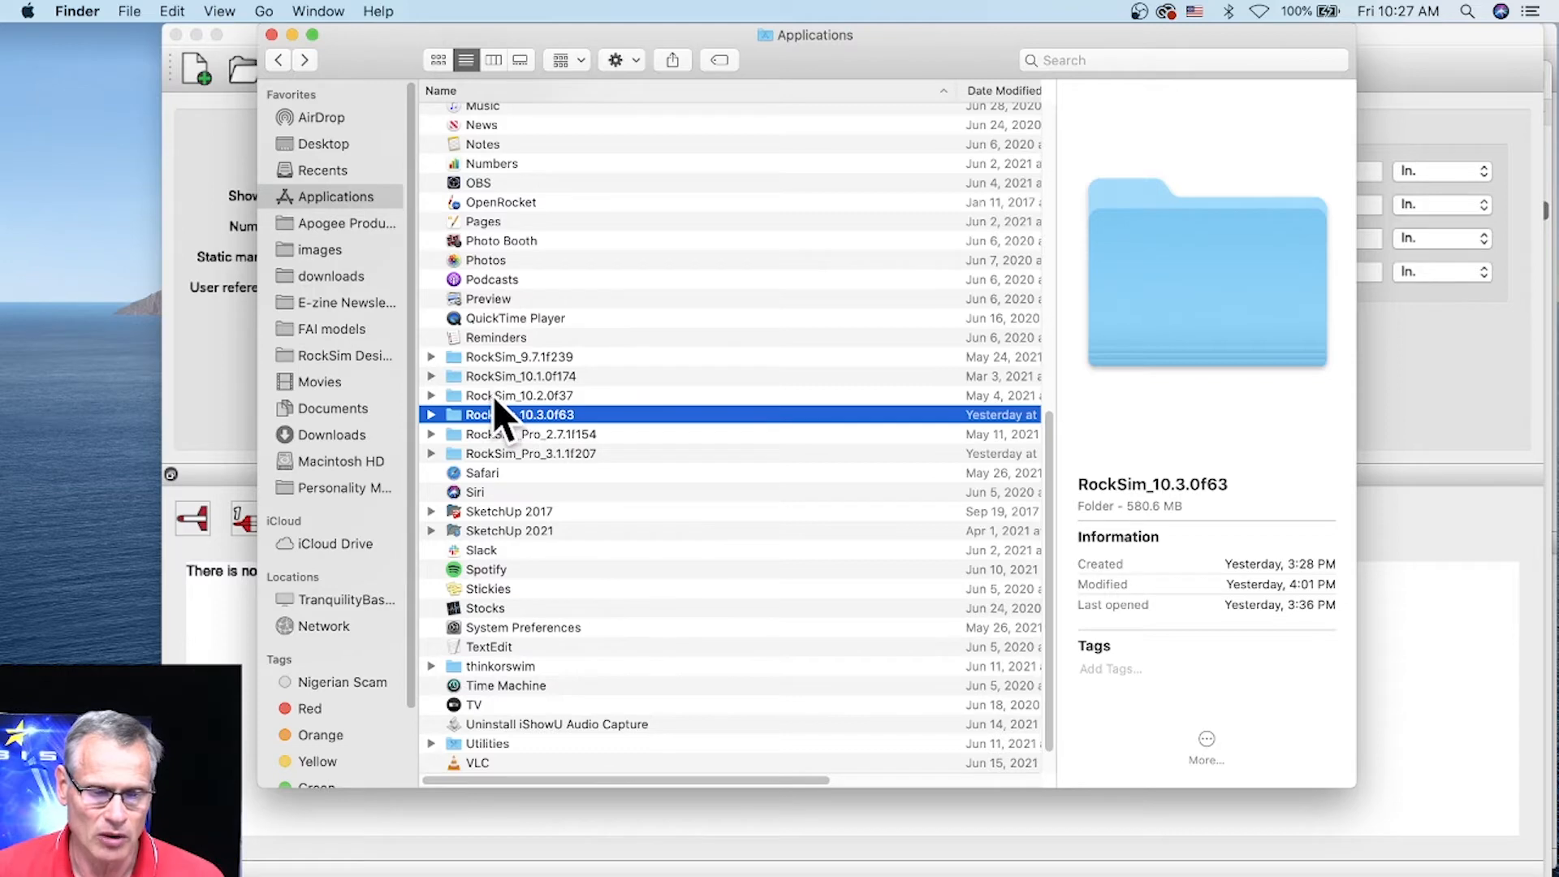
{"action": "left_click", "coordinate": [455, 396]}
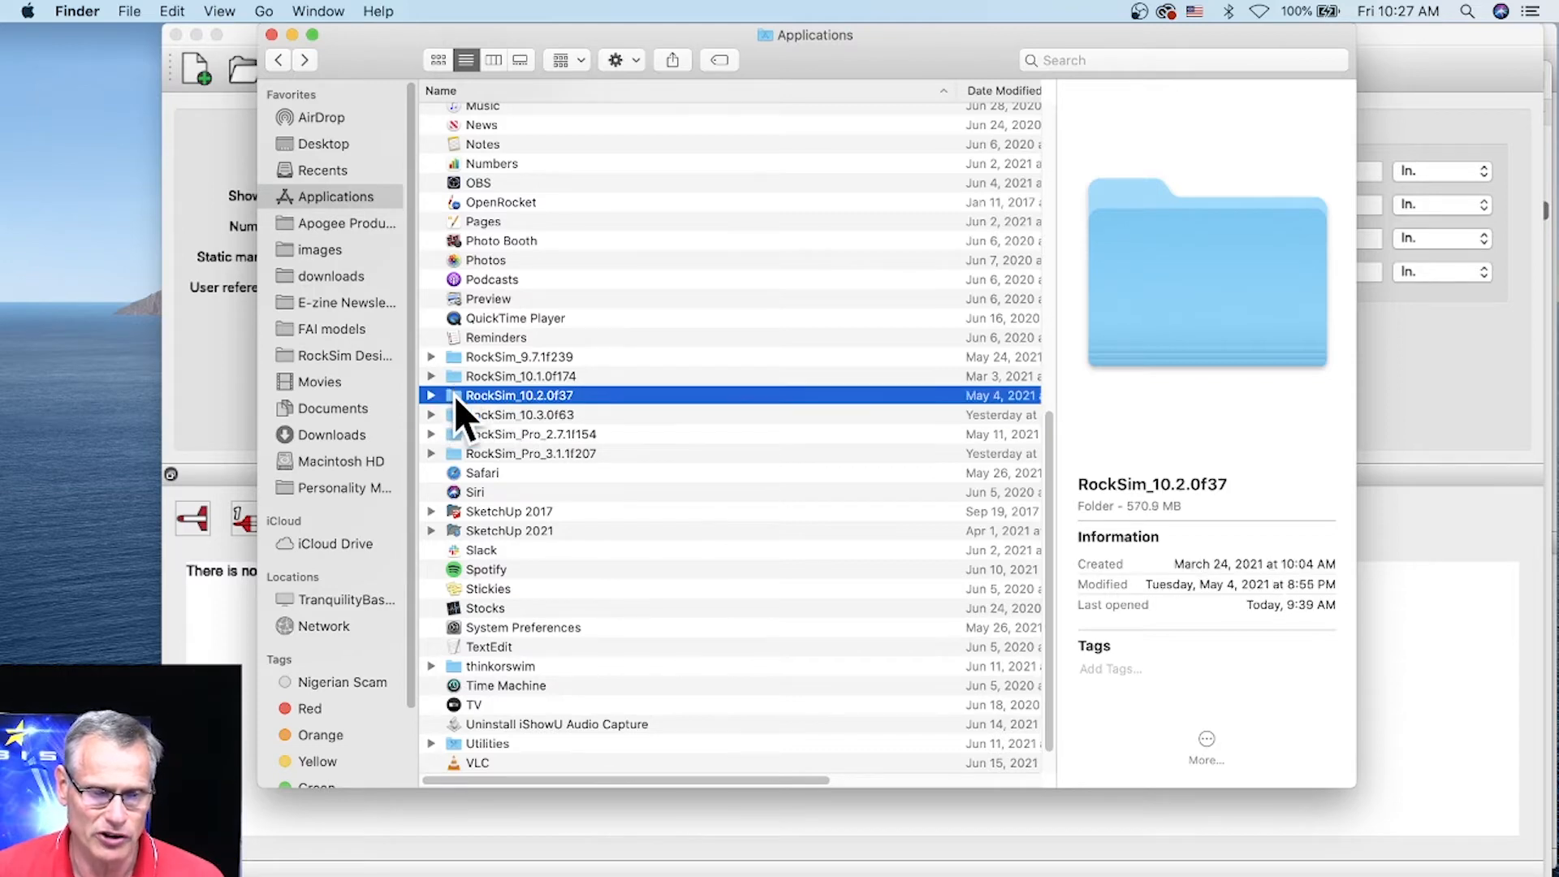
{"action": "double_click", "coordinate": [454, 395]}
{"action": "left_click", "coordinate": [494, 173]}
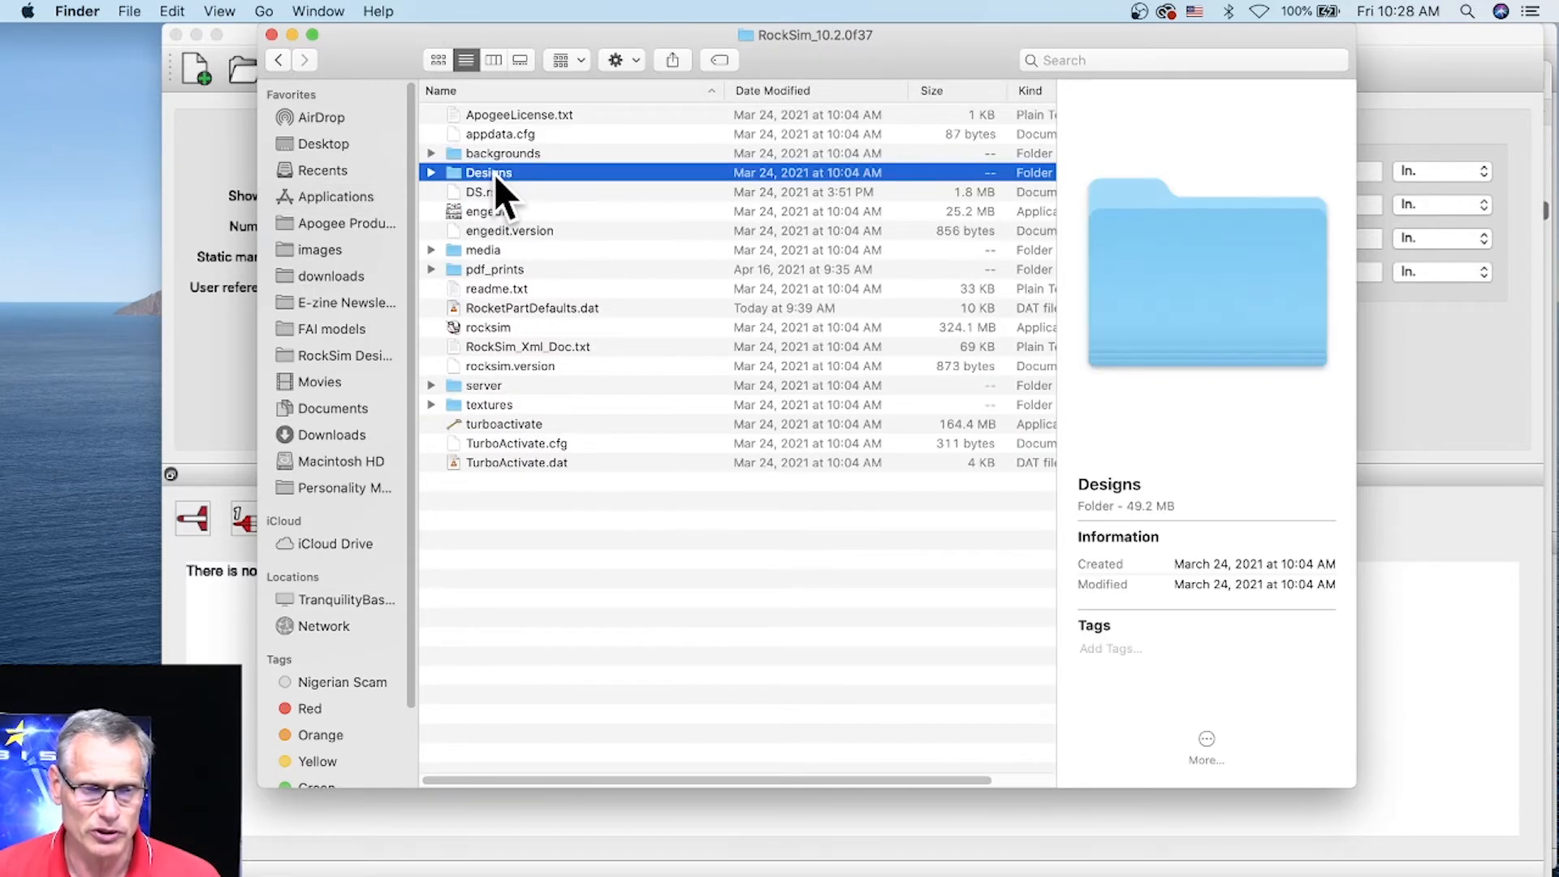
{"action": "double_click", "coordinate": [494, 172]}
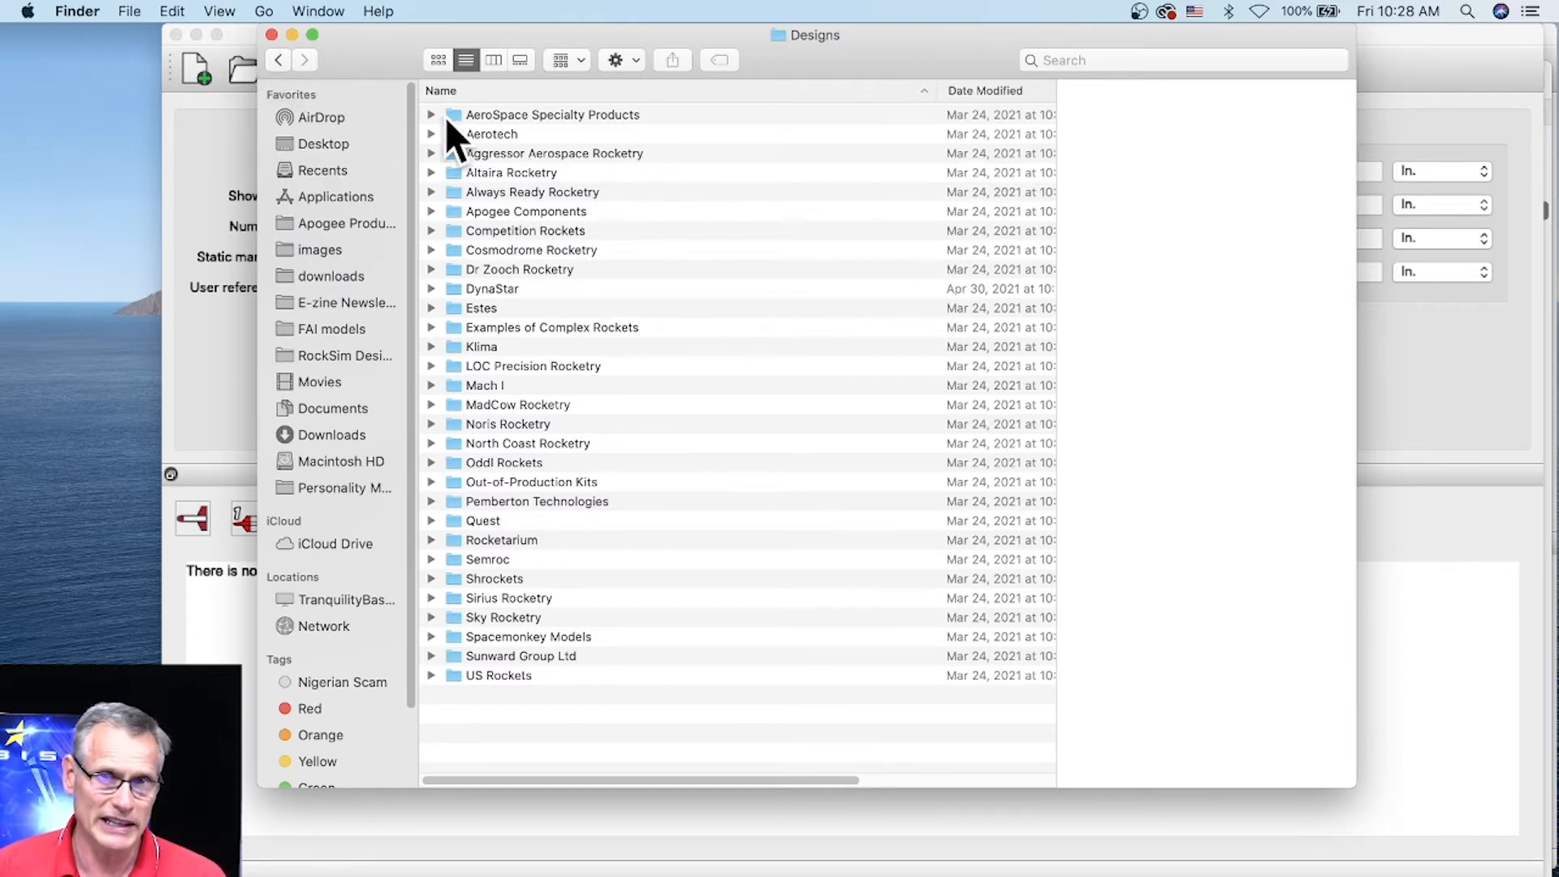
Go back from Designs to the RockSim_10.2.0f37 folder, and switch to the untitled RockSim design window.
{"action": "left_click", "coordinate": [277, 61]}
{"action": "left_click_drag", "start_coordinate": [470, 173], "coordinate": [620, 213]}
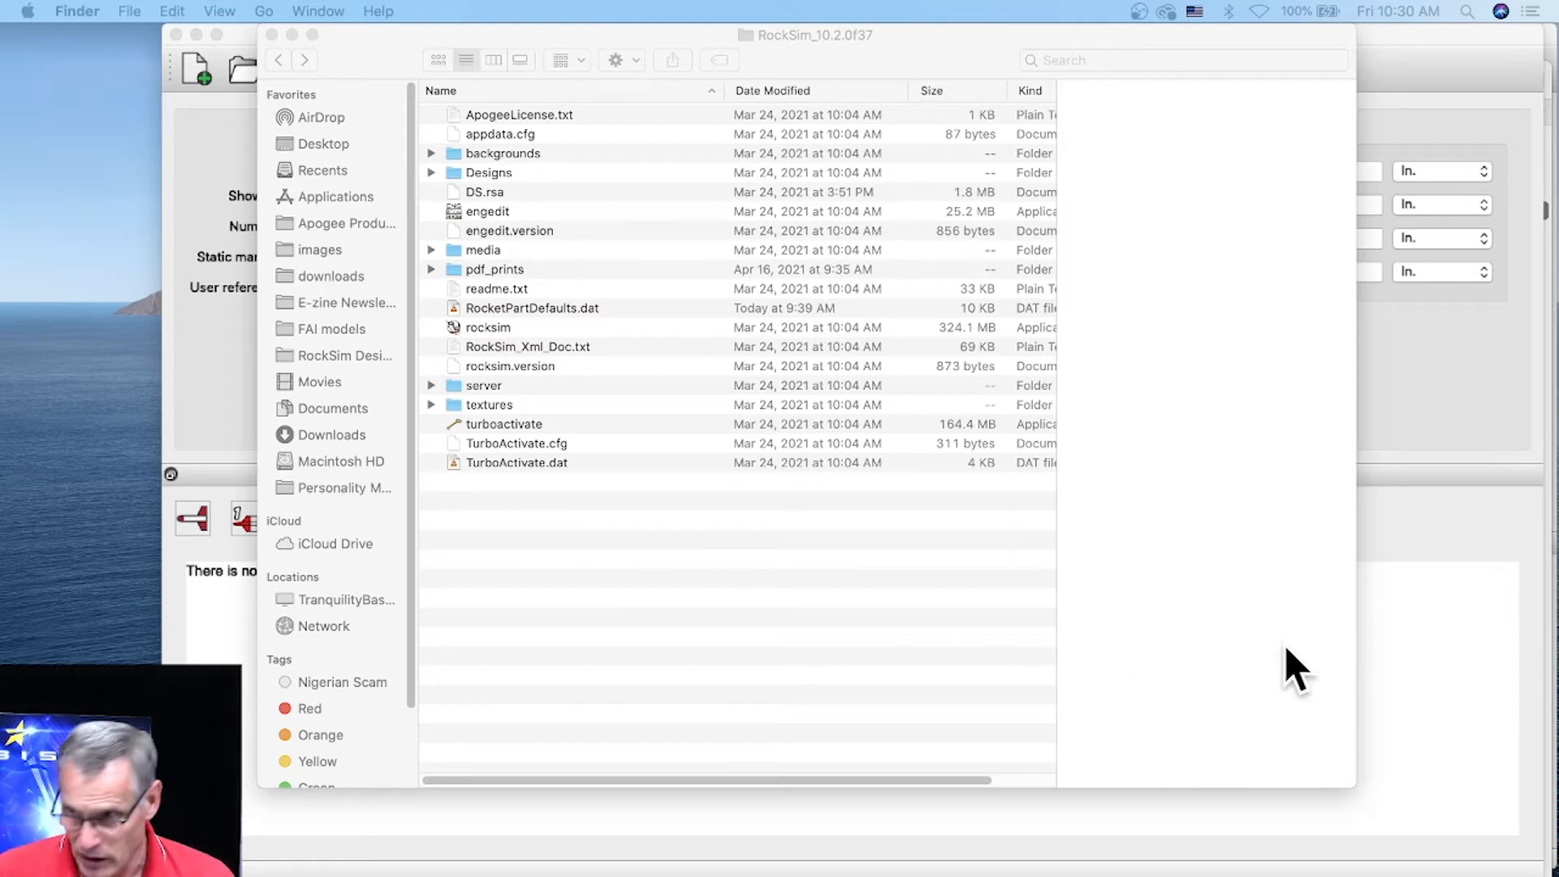
{"action": "left_click", "coordinate": [1470, 588]}
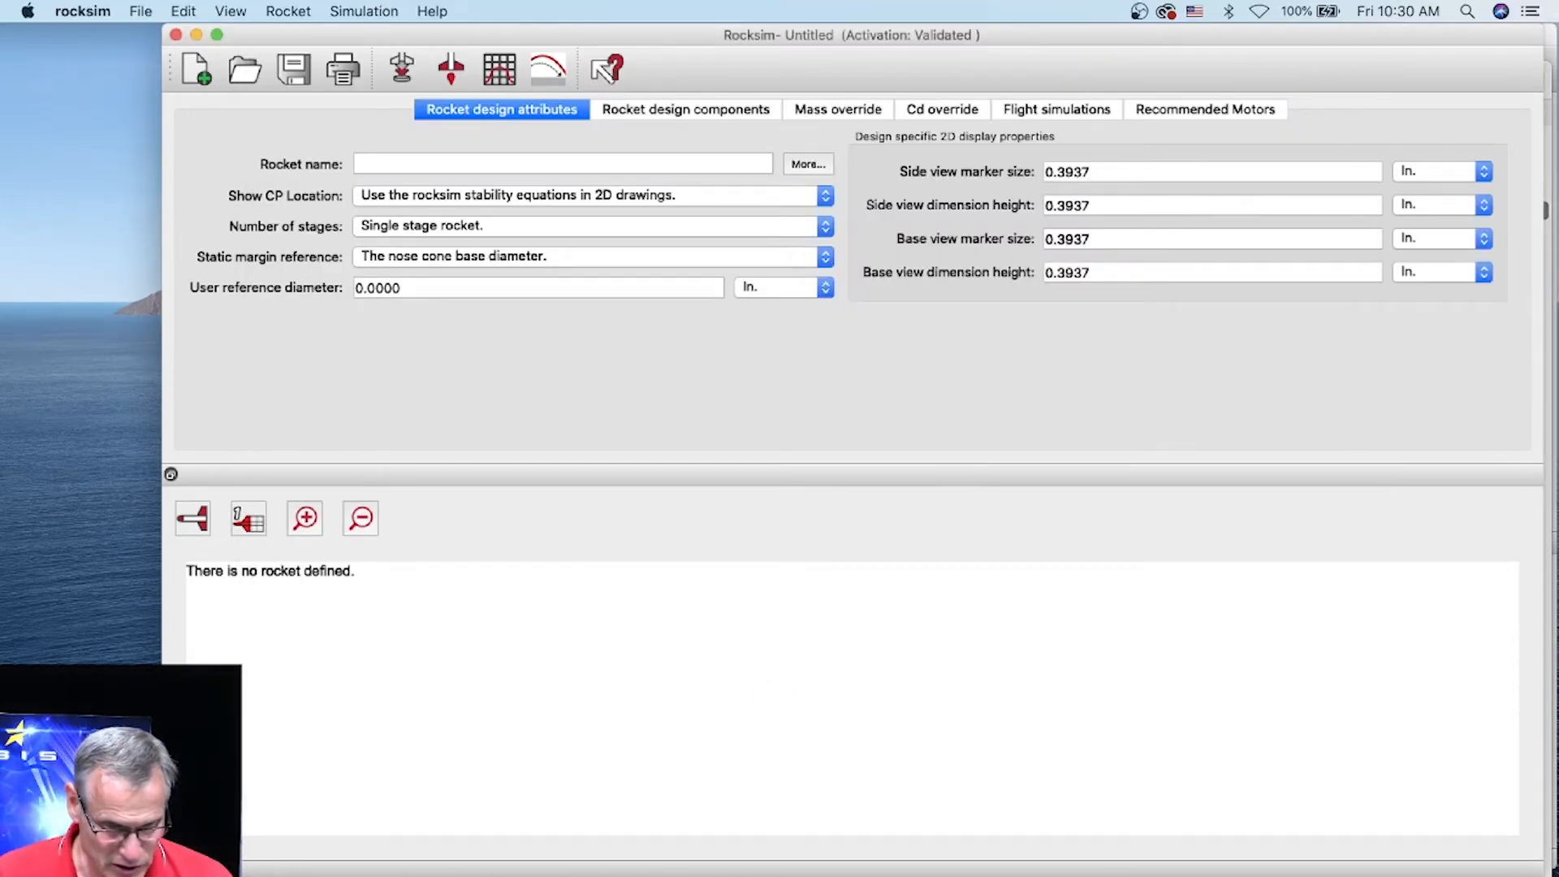
Switch to Safari and search the web for "estes xtreme".
{"action": "left_click", "coordinate": [81, 875]}
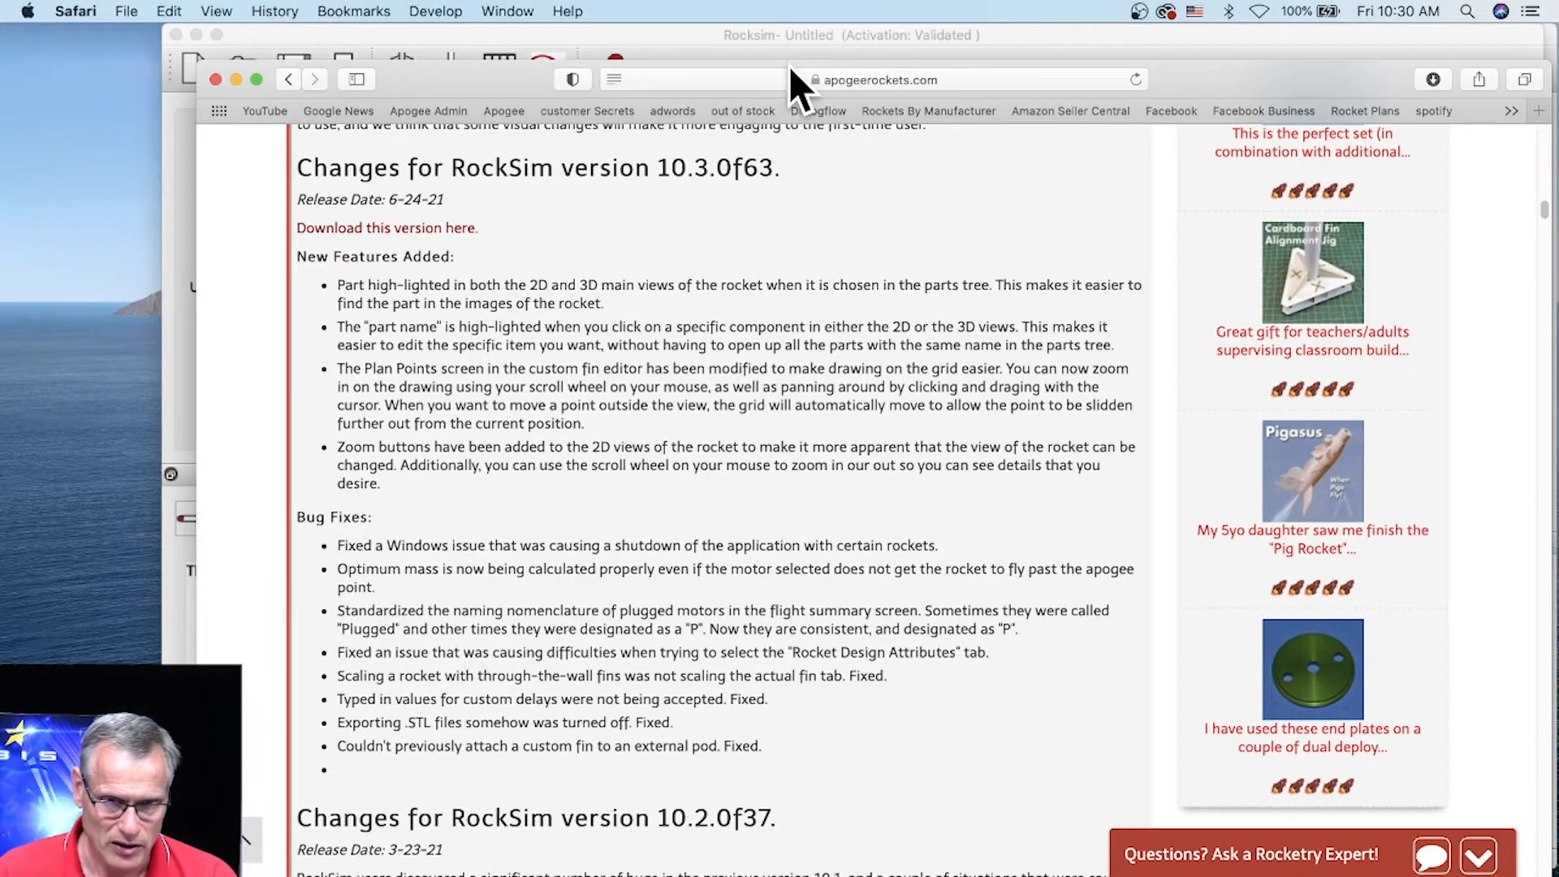
{"action": "left_click", "coordinate": [788, 72]}
{"action": "type", "text": "ers"}
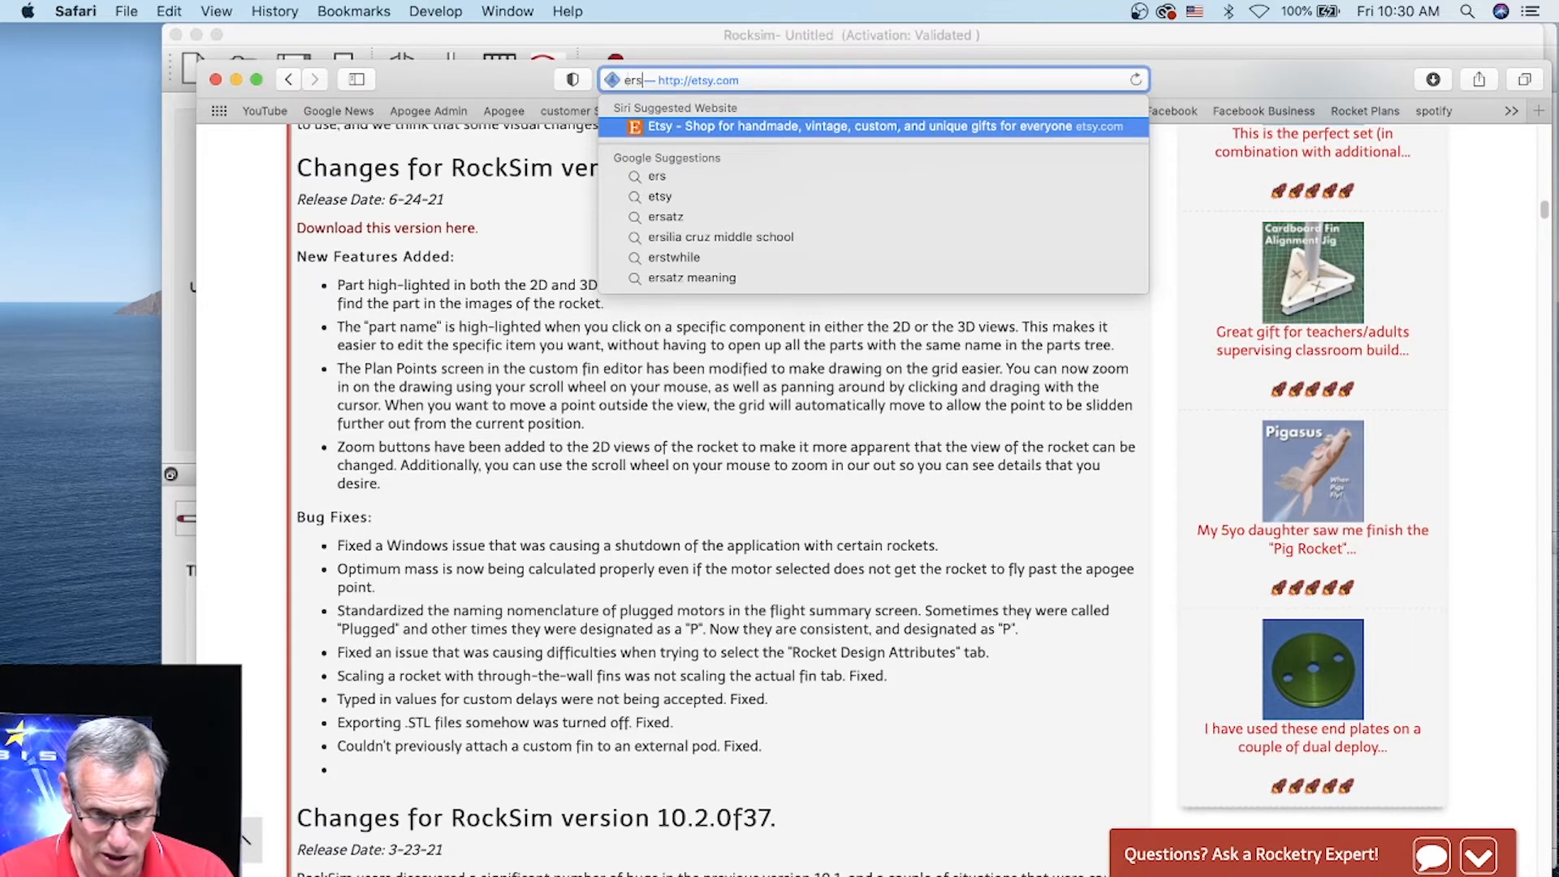
{"action": "type", "text": "te"}
{"action": "key", "text": "BackSpace"}
{"action": "key", "text": "BackSpace"}
{"action": "key", "text": "BackSpace"}
{"action": "key", "text": "BackSpace"}
{"action": "type", "text": "te"}
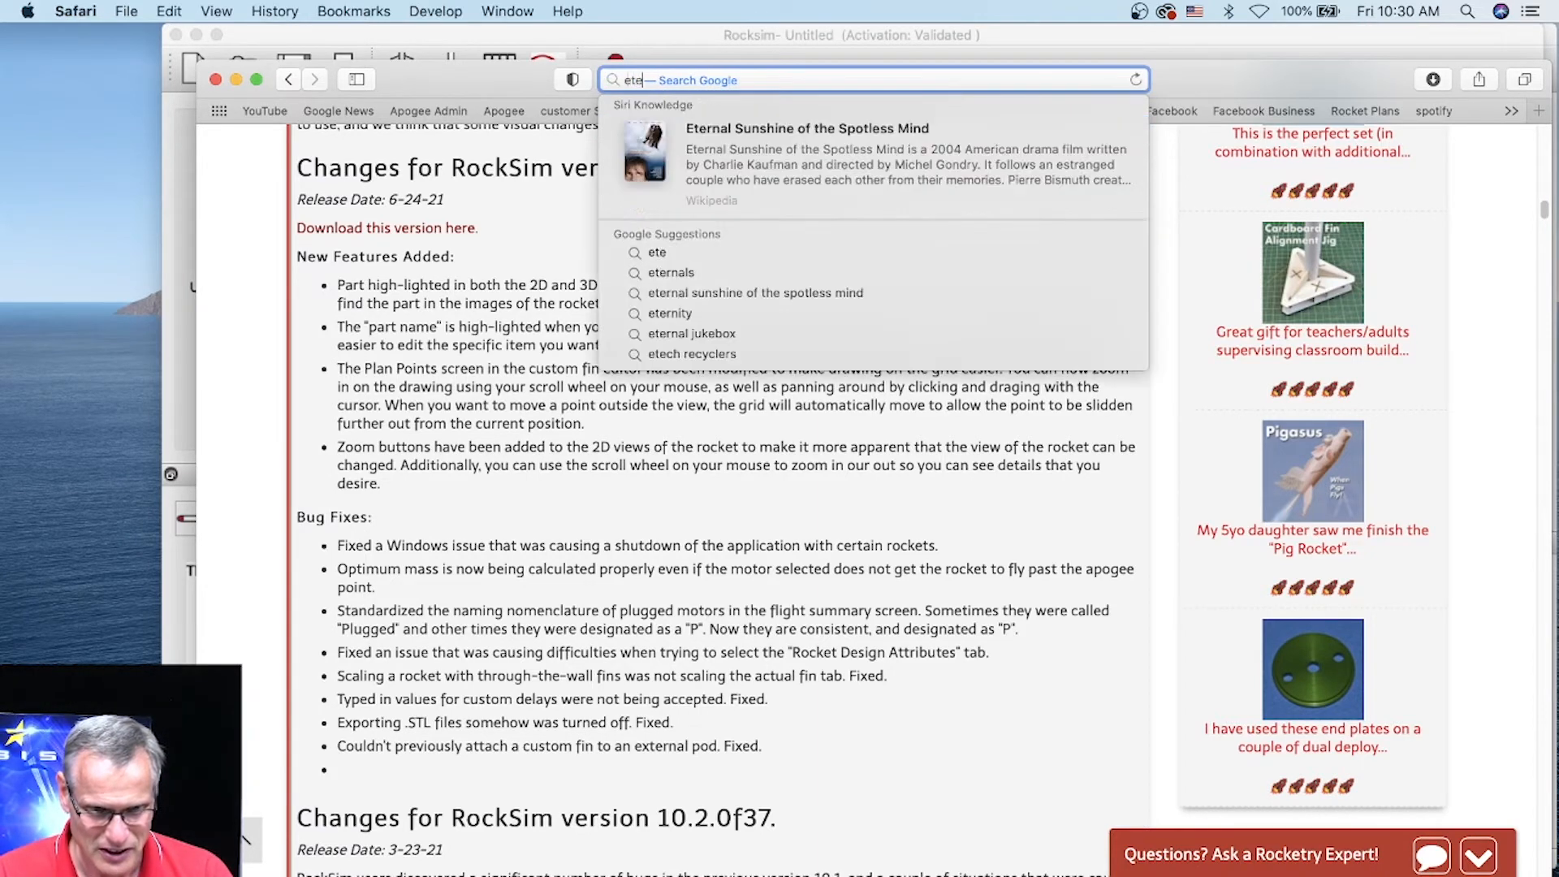
{"action": "key", "text": "BackSpace"}
{"action": "key", "text": "BackSpace"}
{"action": "type", "text": "s"}
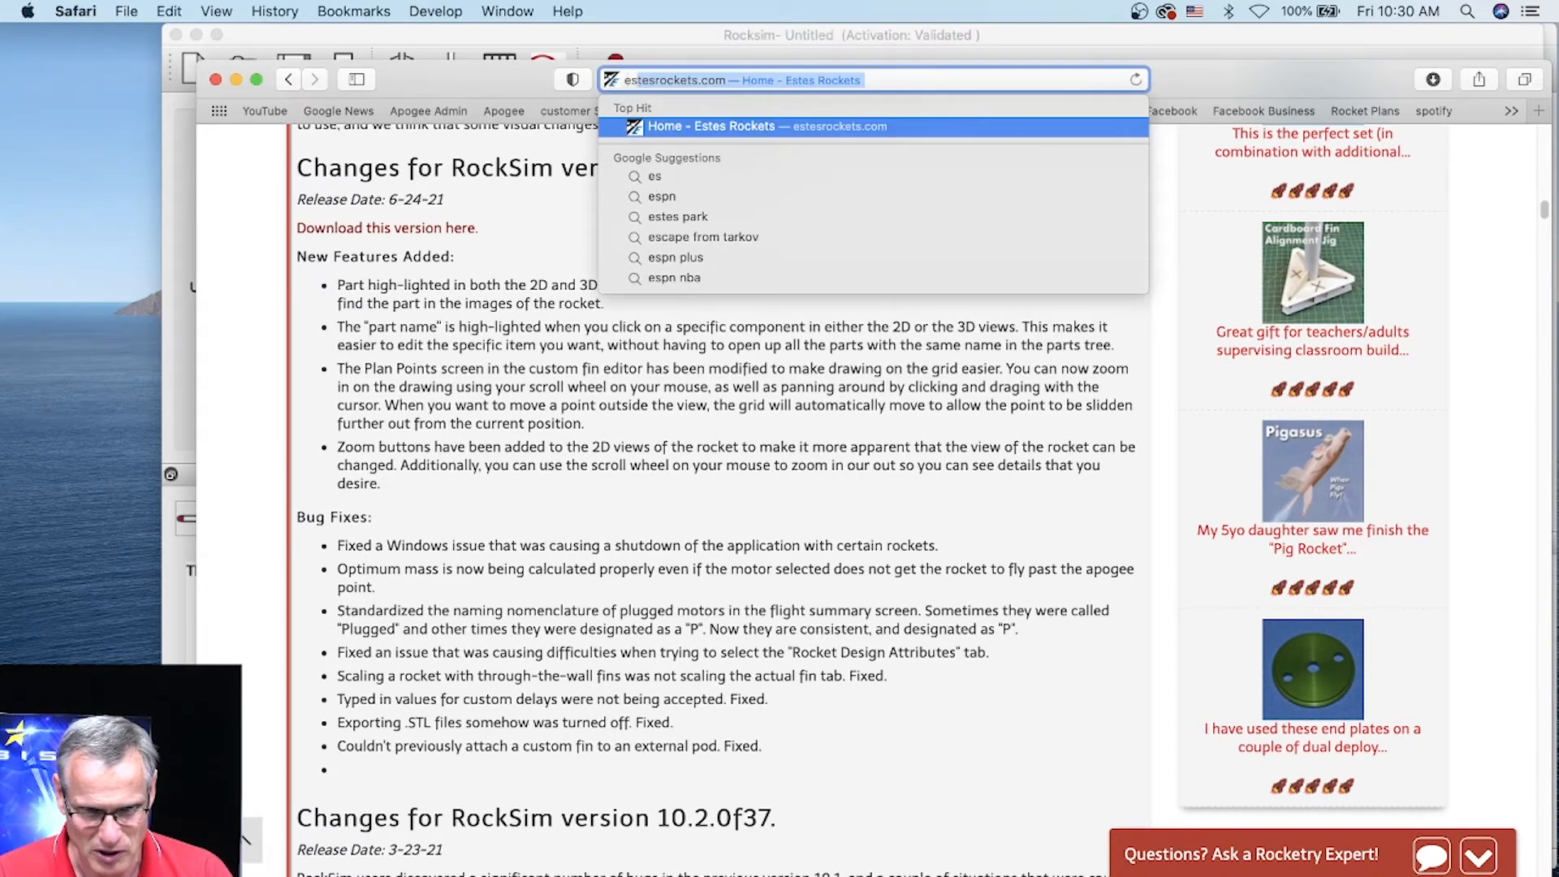
{"action": "type", "text": "tes"}
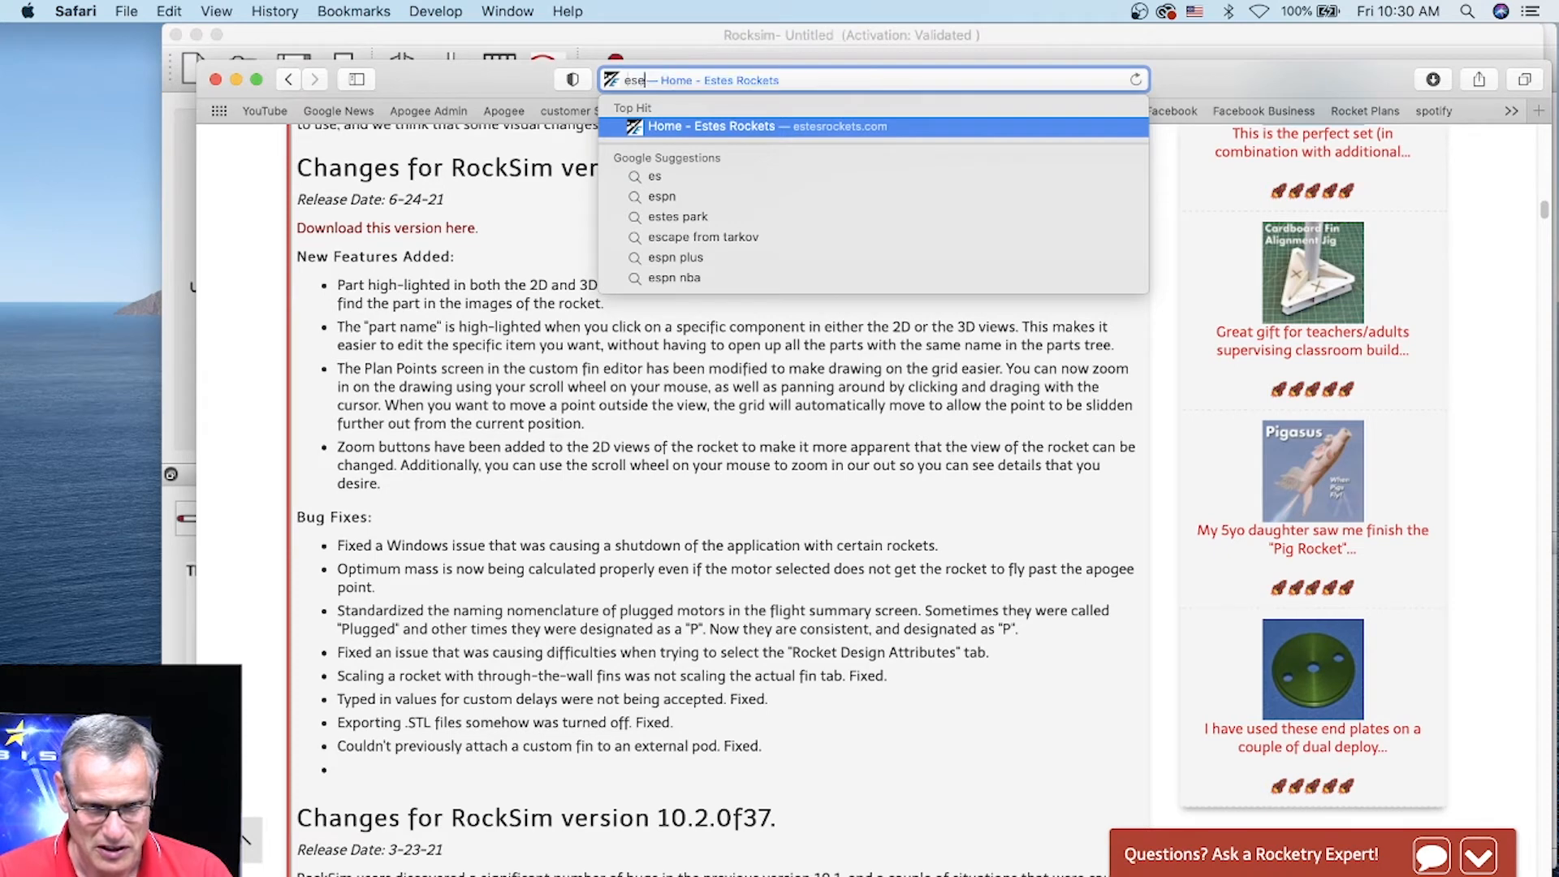
{"action": "type", "text": " extreme"}
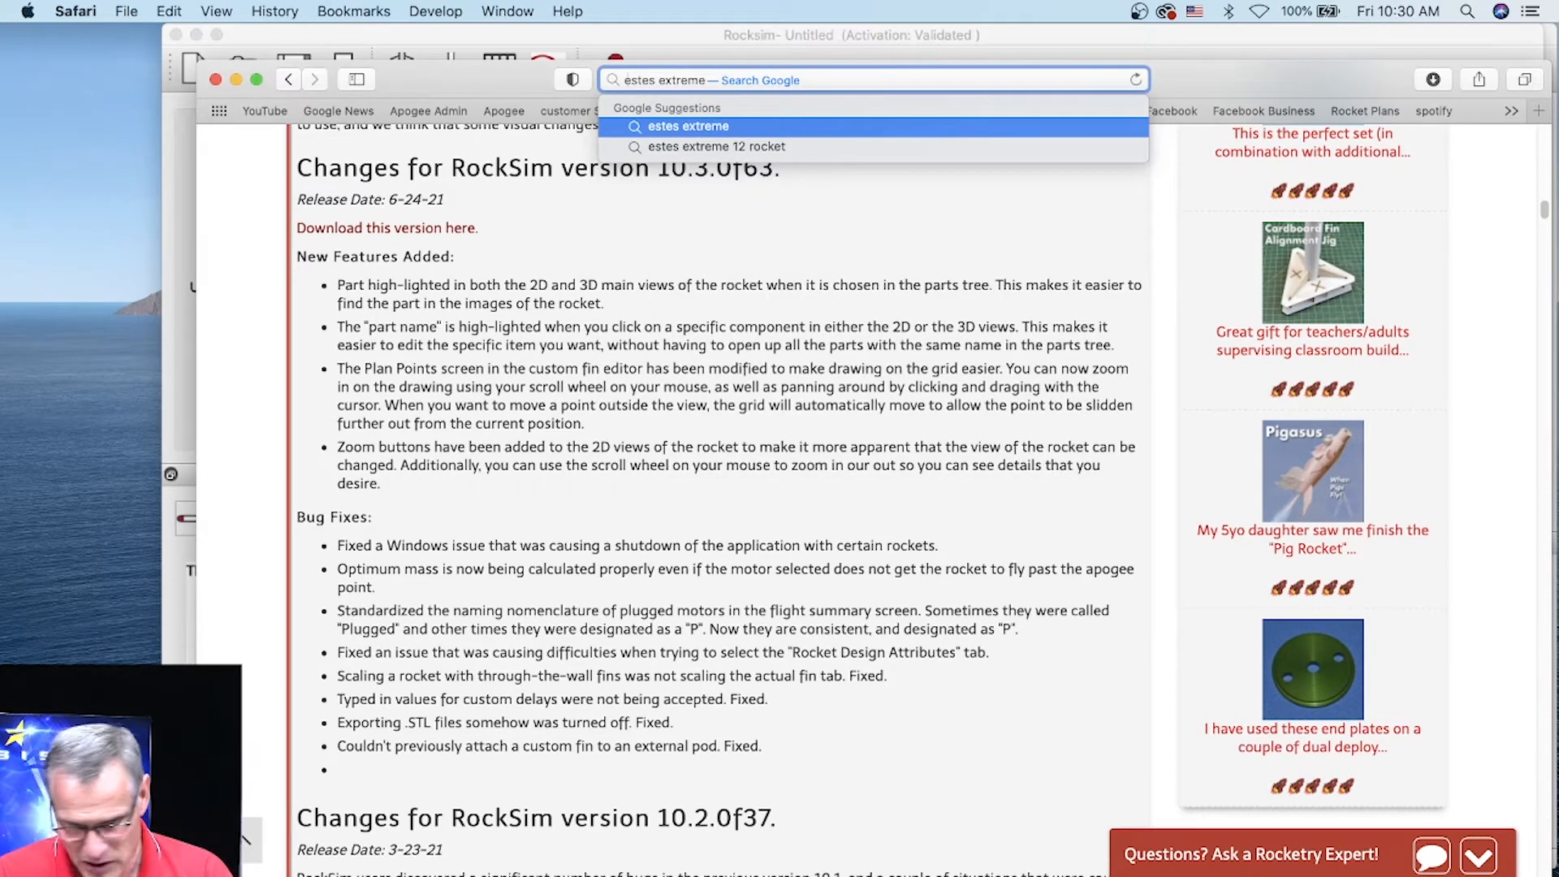
{"action": "key", "text": "BackSpace"}
{"action": "key", "text": "BackSpace"}
{"action": "key", "text": "BackSpace"}
{"action": "key", "text": "BackSpace"}
{"action": "key", "text": "BackSpace"}
{"action": "key", "text": "BackSpace"}
{"action": "key", "text": "BackSpace"}
{"action": "type", "text": "X"}
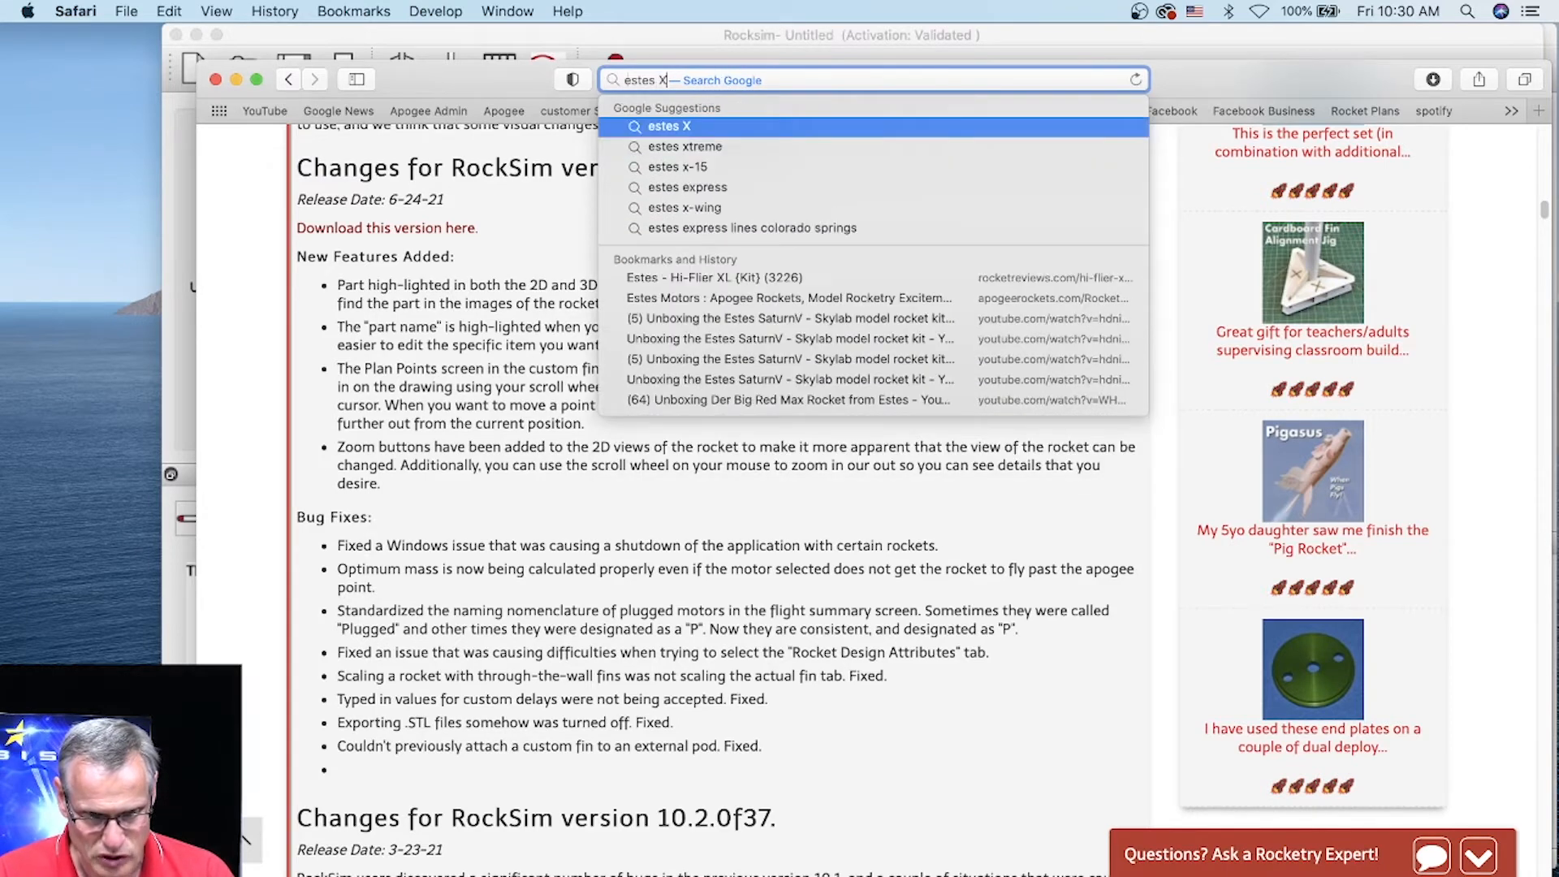
{"action": "type", "text": "treme"}
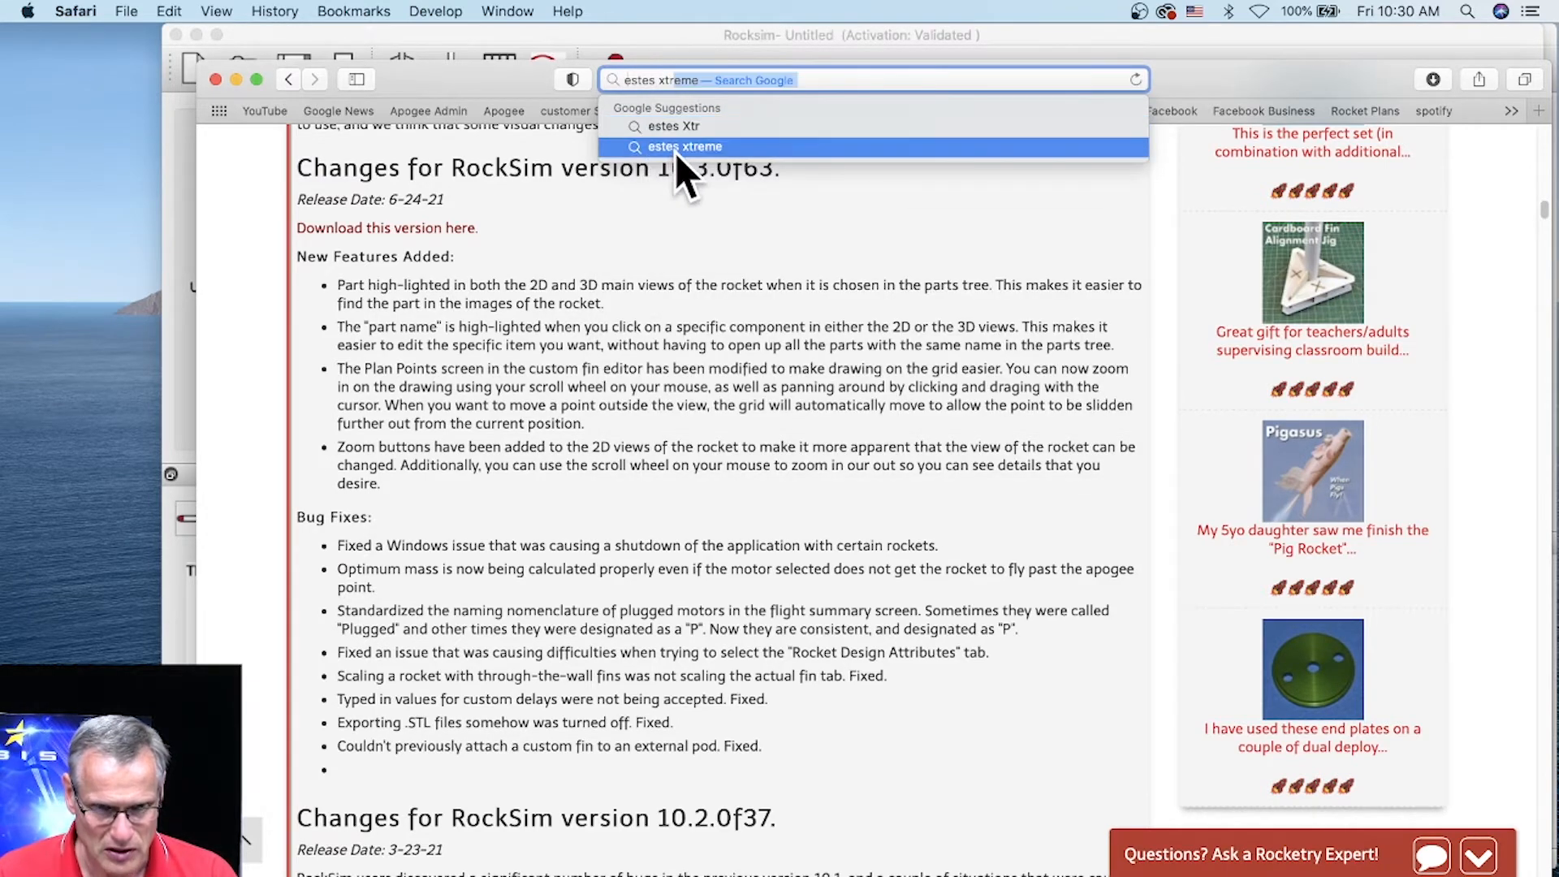
{"action": "left_click", "coordinate": [675, 150]}
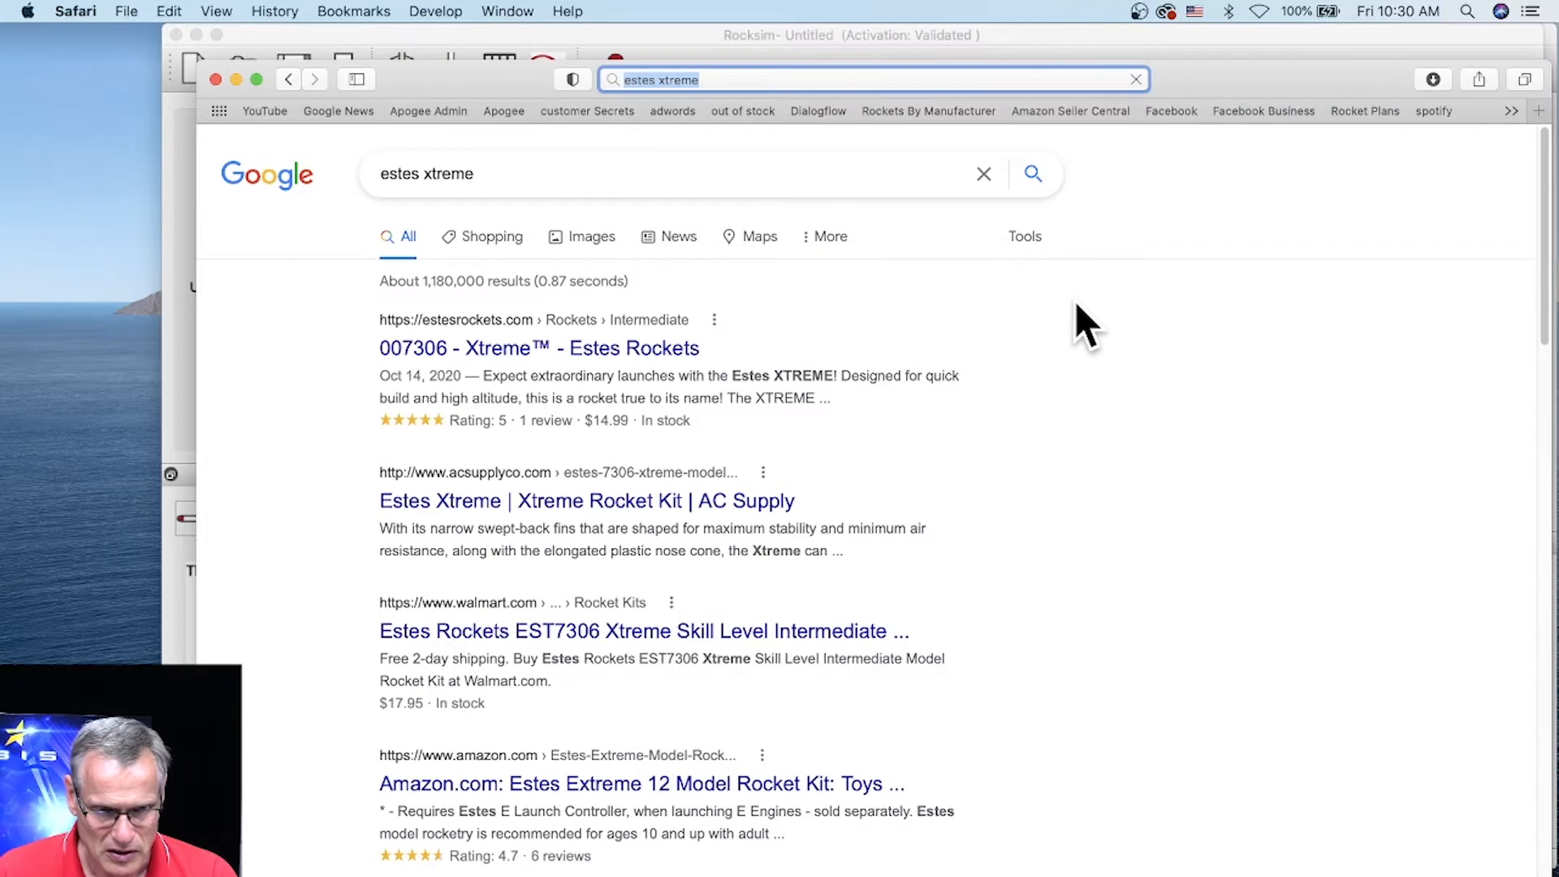
Open the Estes 007306 Xtreme product page and examine the rocket's shape and fins in its product photos.
{"action": "left_click", "coordinate": [544, 351]}
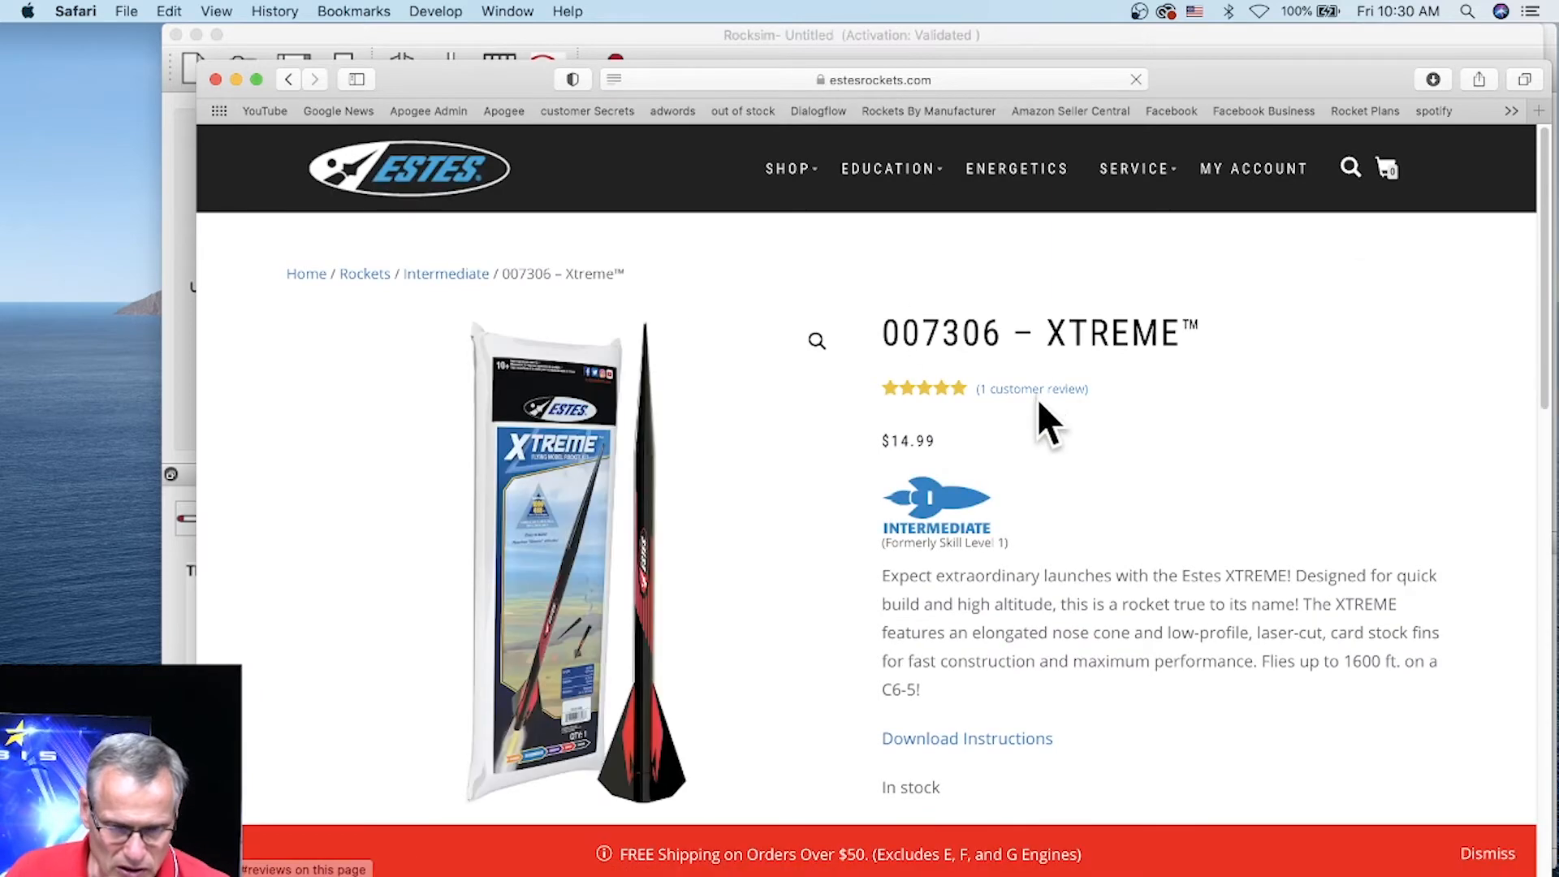
{"action": "scroll", "coordinate": [675, 672], "scroll_direction": "down", "scroll_amount": 2}
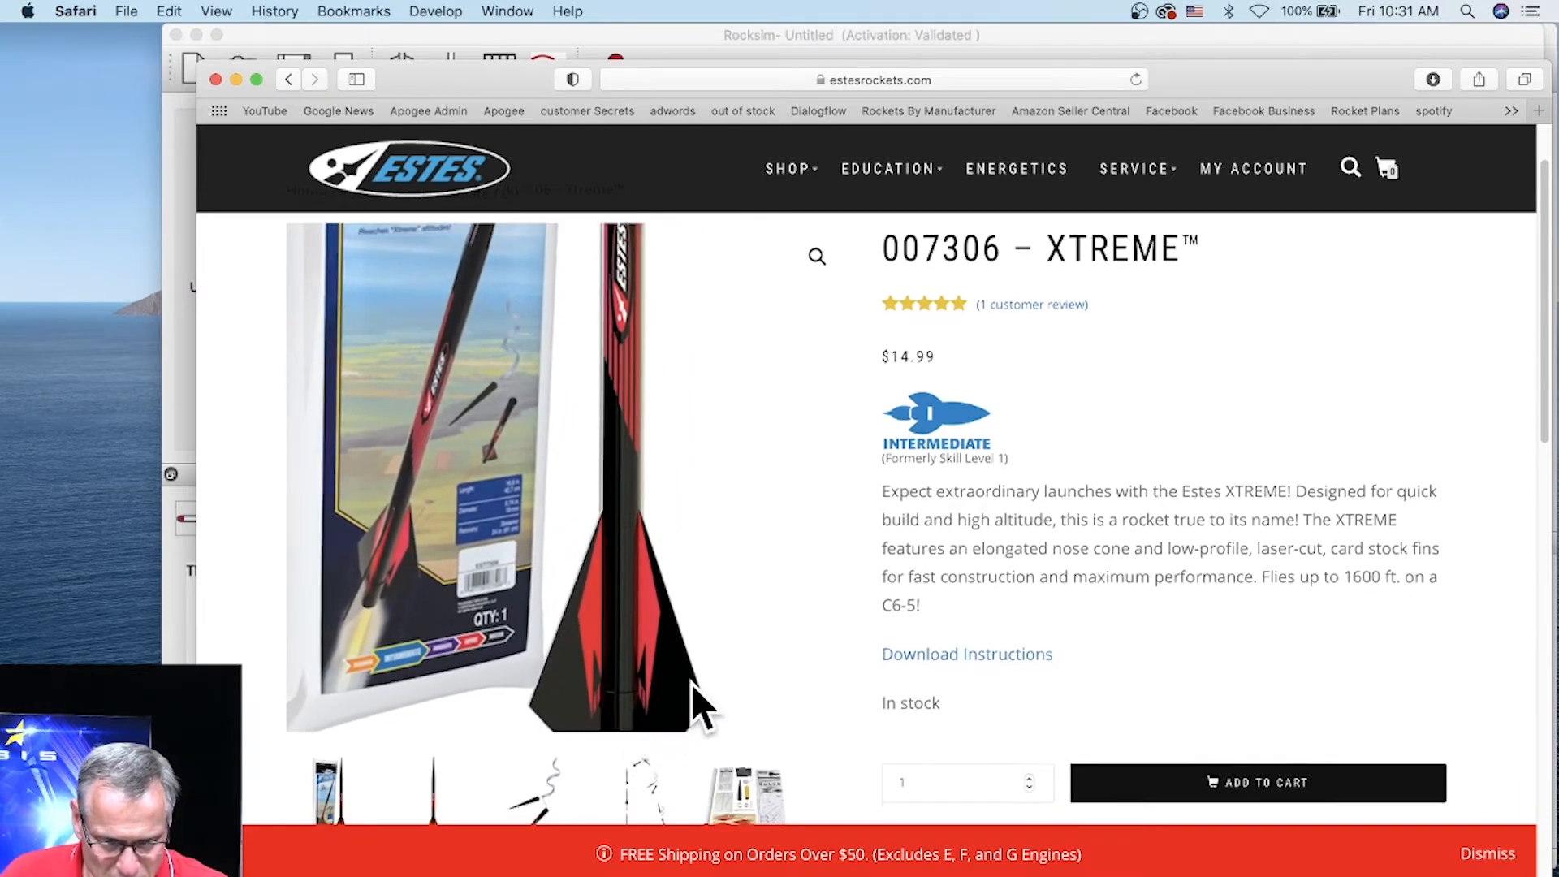
{"action": "scroll", "coordinate": [694, 700], "scroll_direction": "down", "scroll_amount": 6}
{"action": "left_click", "coordinate": [434, 528]}
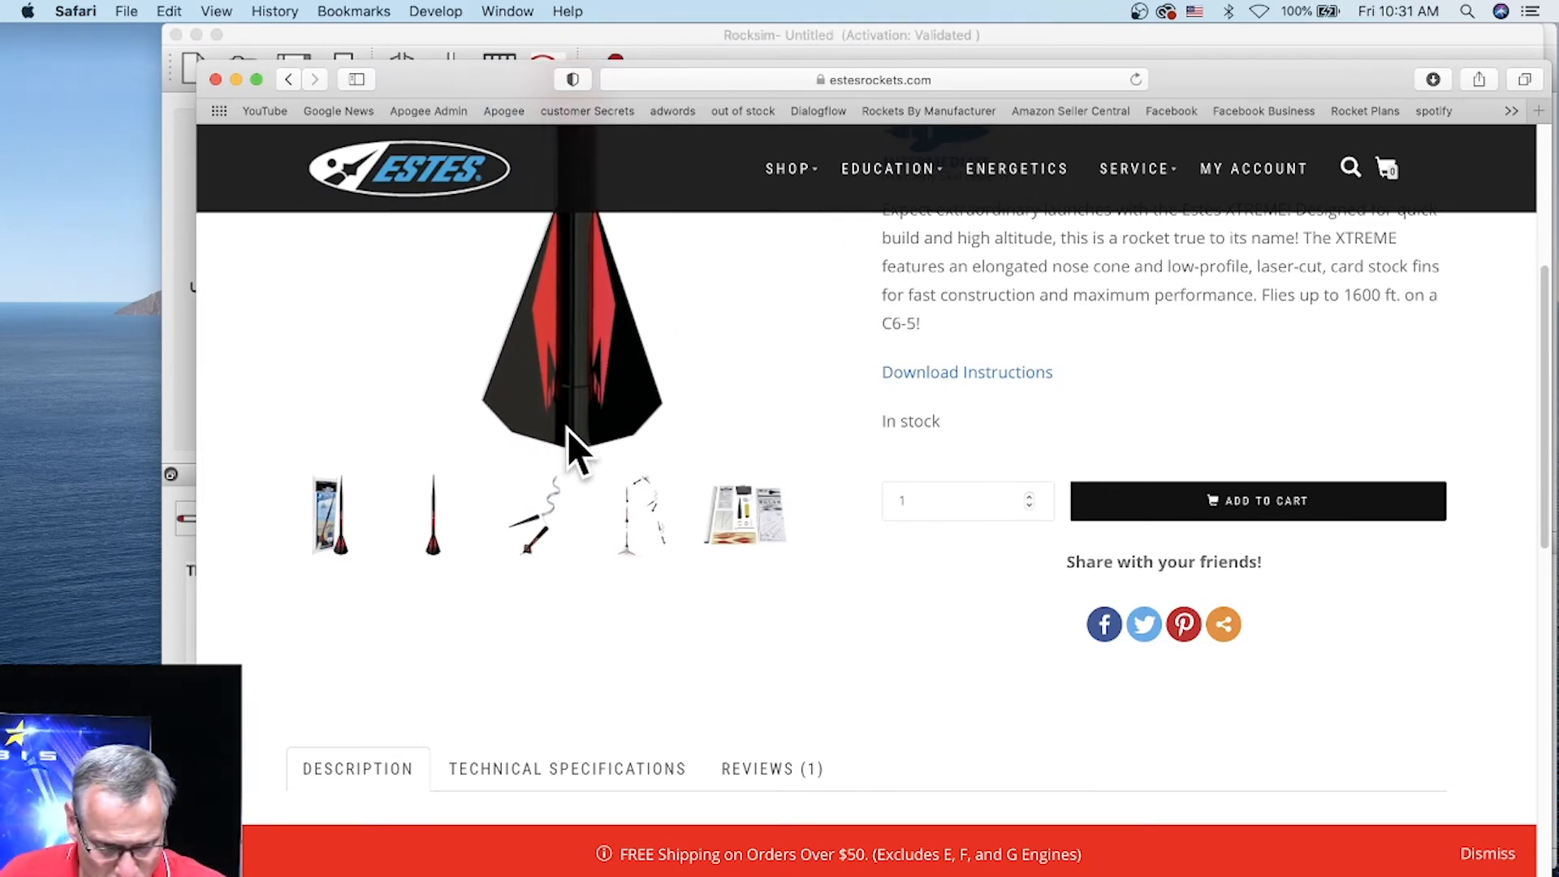
{"action": "left_click", "coordinate": [544, 534]}
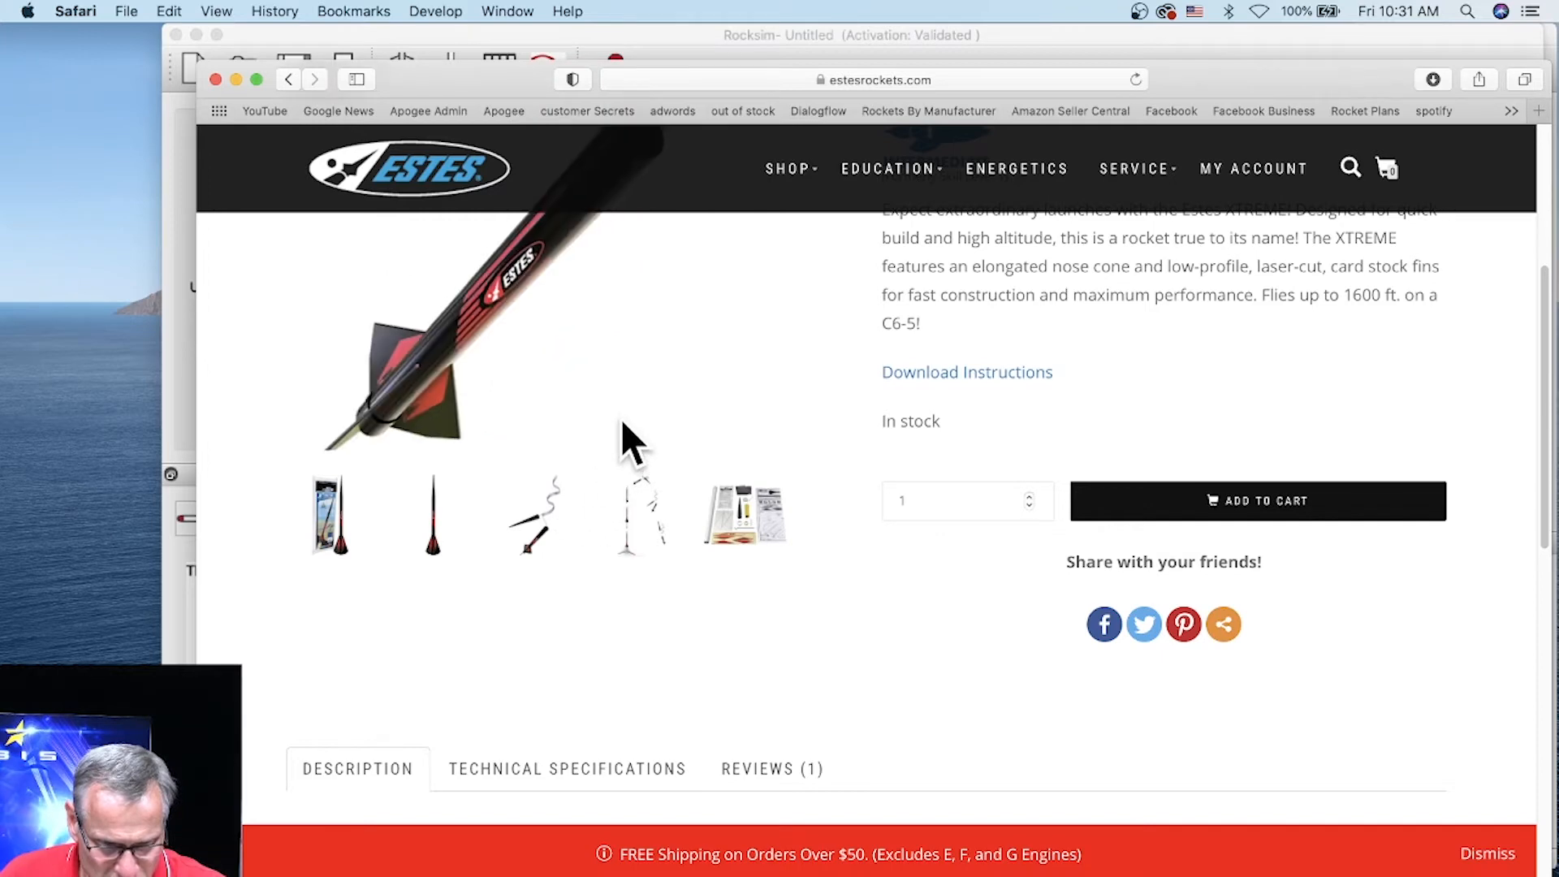
{"action": "scroll", "coordinate": [621, 421], "scroll_direction": "up", "scroll_amount": 2}
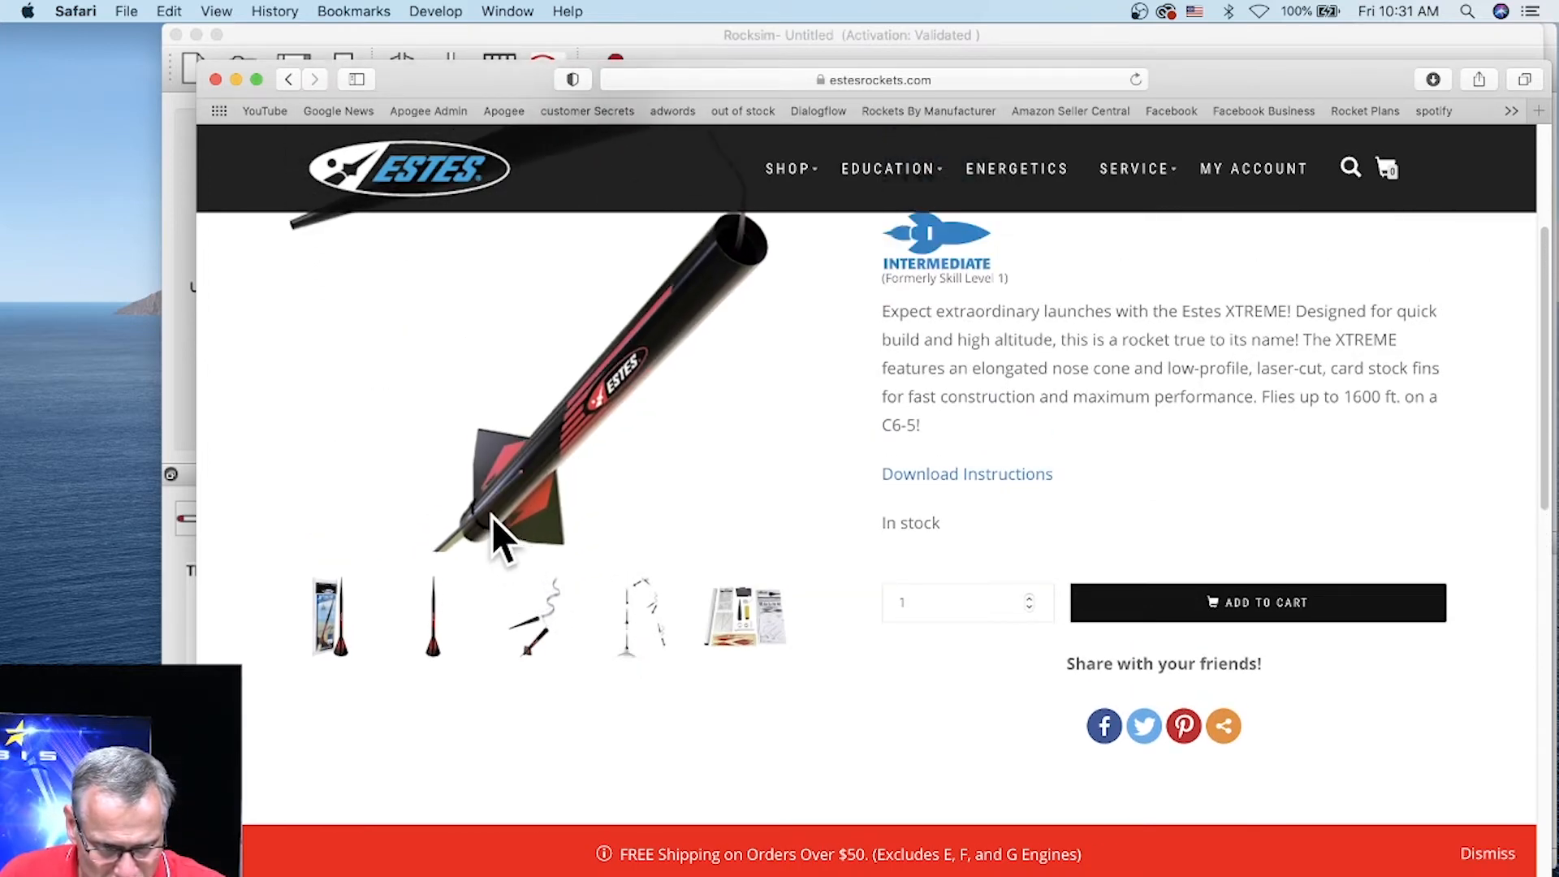
{"action": "scroll", "coordinate": [598, 479], "scroll_direction": "down", "scroll_amount": 1}
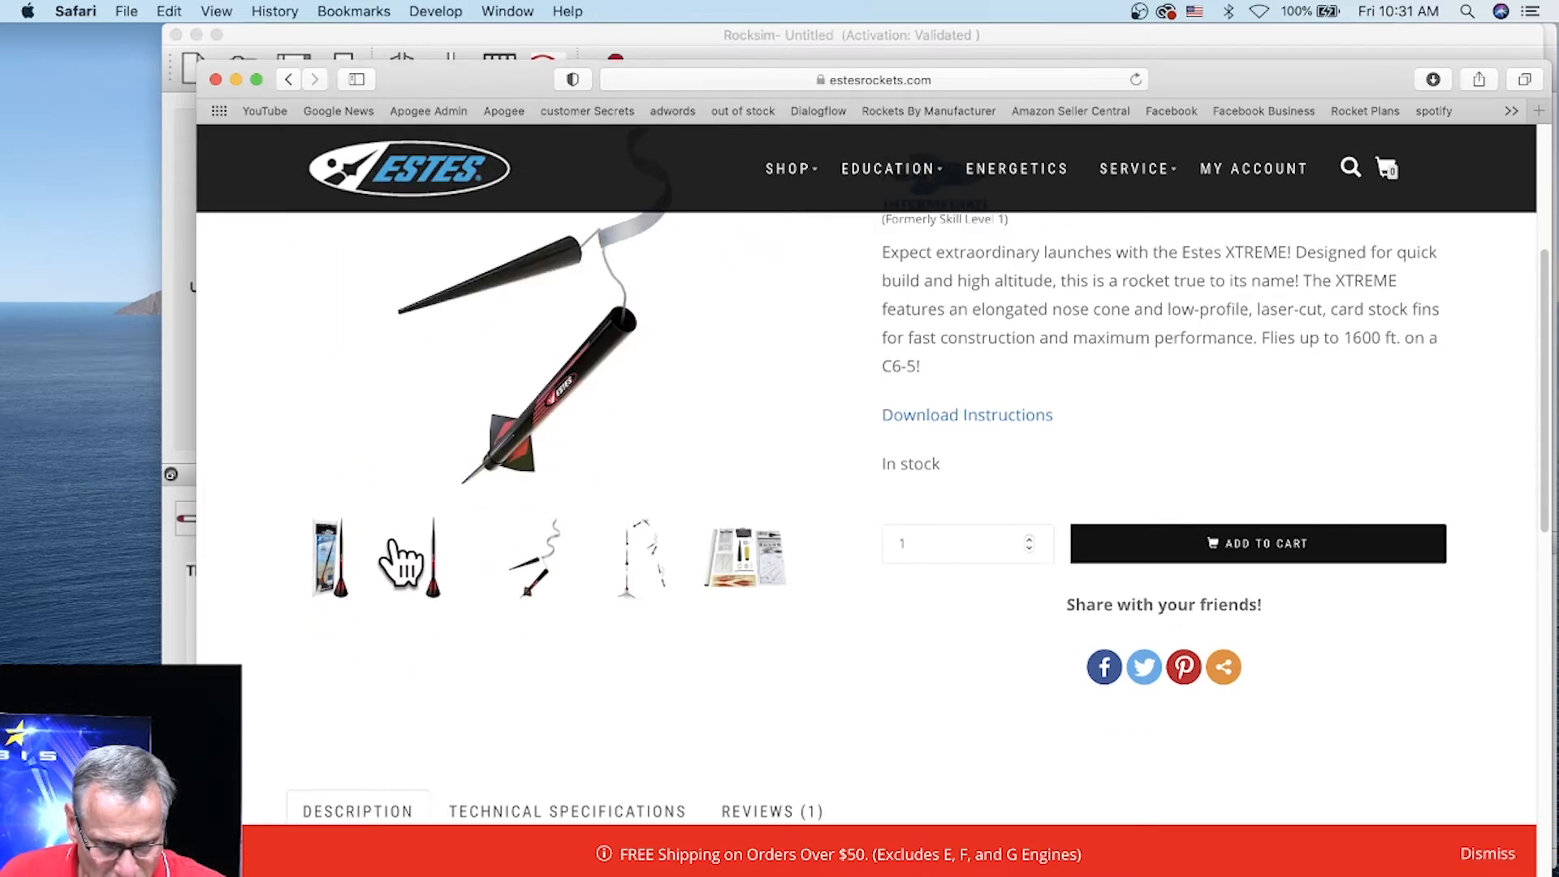
{"action": "left_click", "coordinate": [330, 578]}
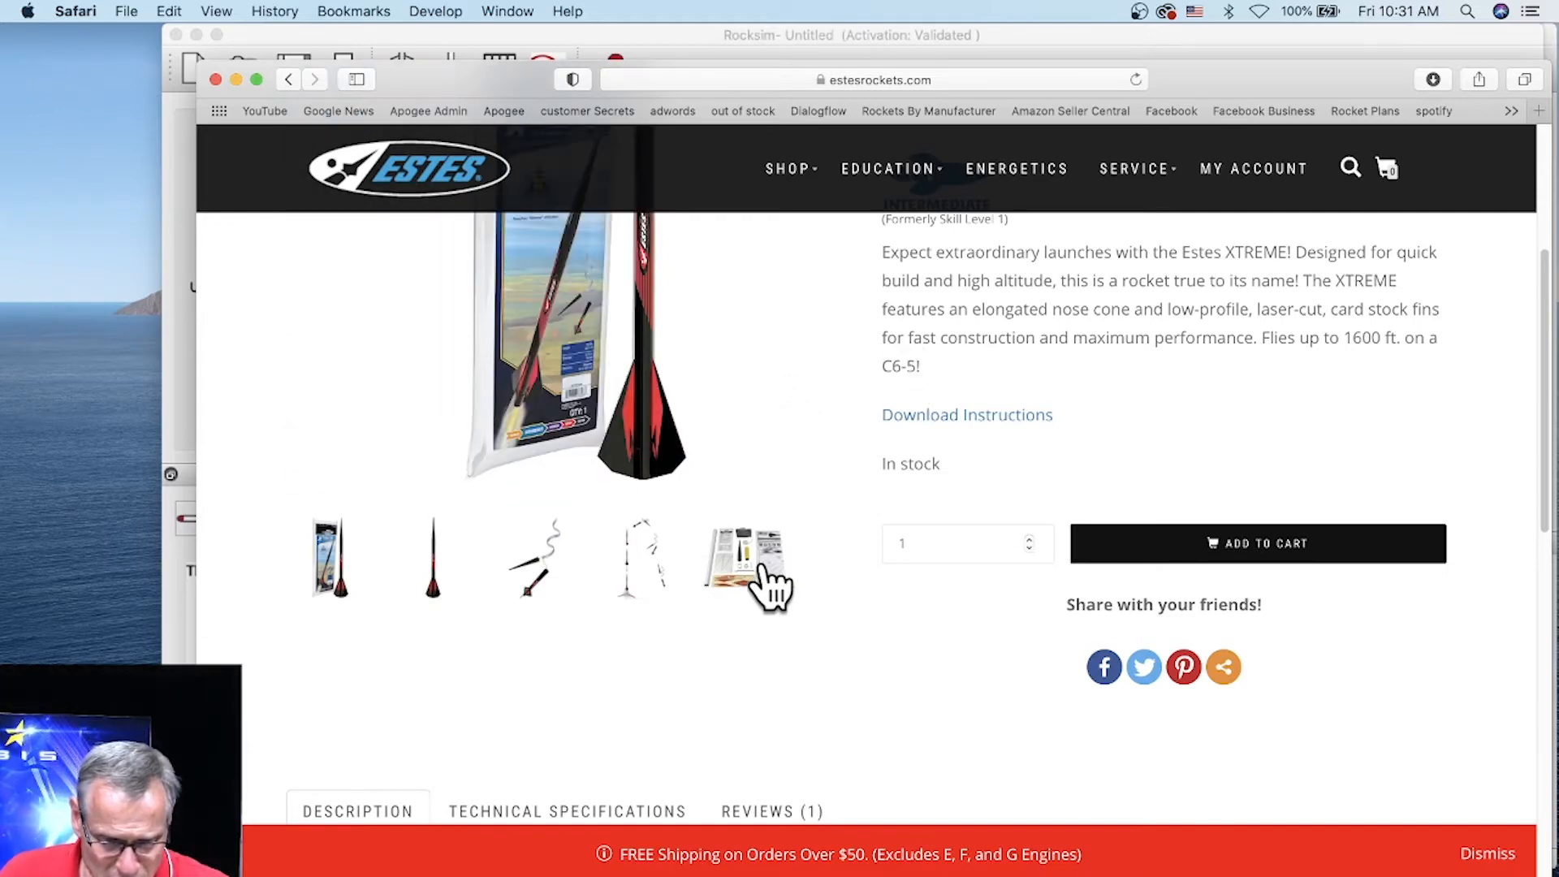
Review the Xtreme kit's description and technical specifications on the product page.
{"action": "scroll", "coordinate": [766, 600], "scroll_direction": "down", "scroll_amount": 5}
{"action": "scroll", "coordinate": [593, 568], "scroll_direction": "down", "scroll_amount": 8}
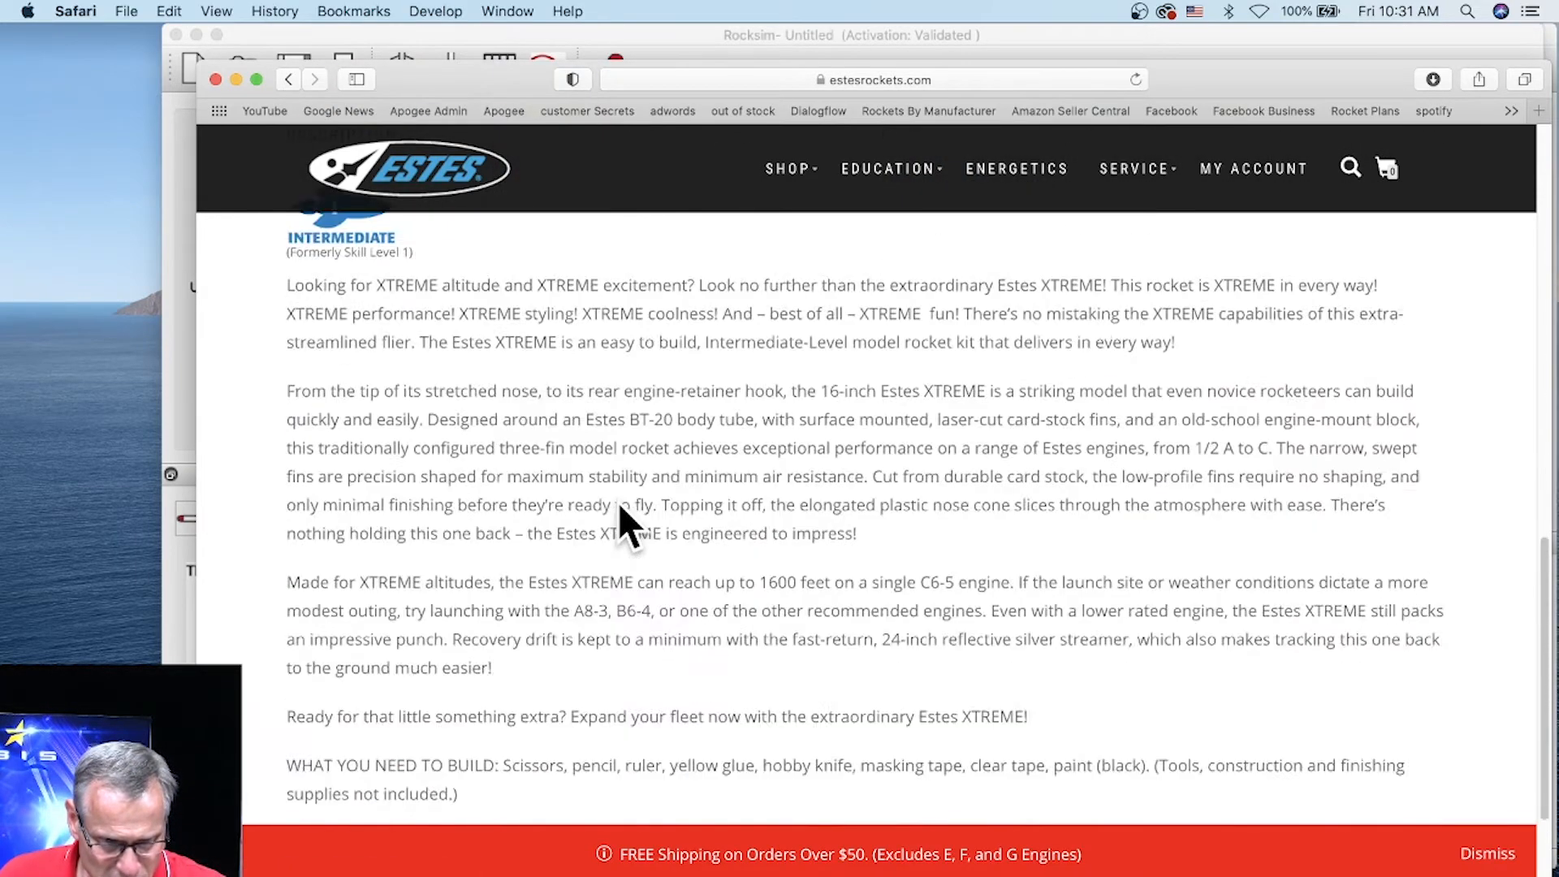
{"action": "scroll", "coordinate": [617, 502], "scroll_direction": "up", "scroll_amount": 5}
{"action": "left_click", "coordinate": [603, 375]}
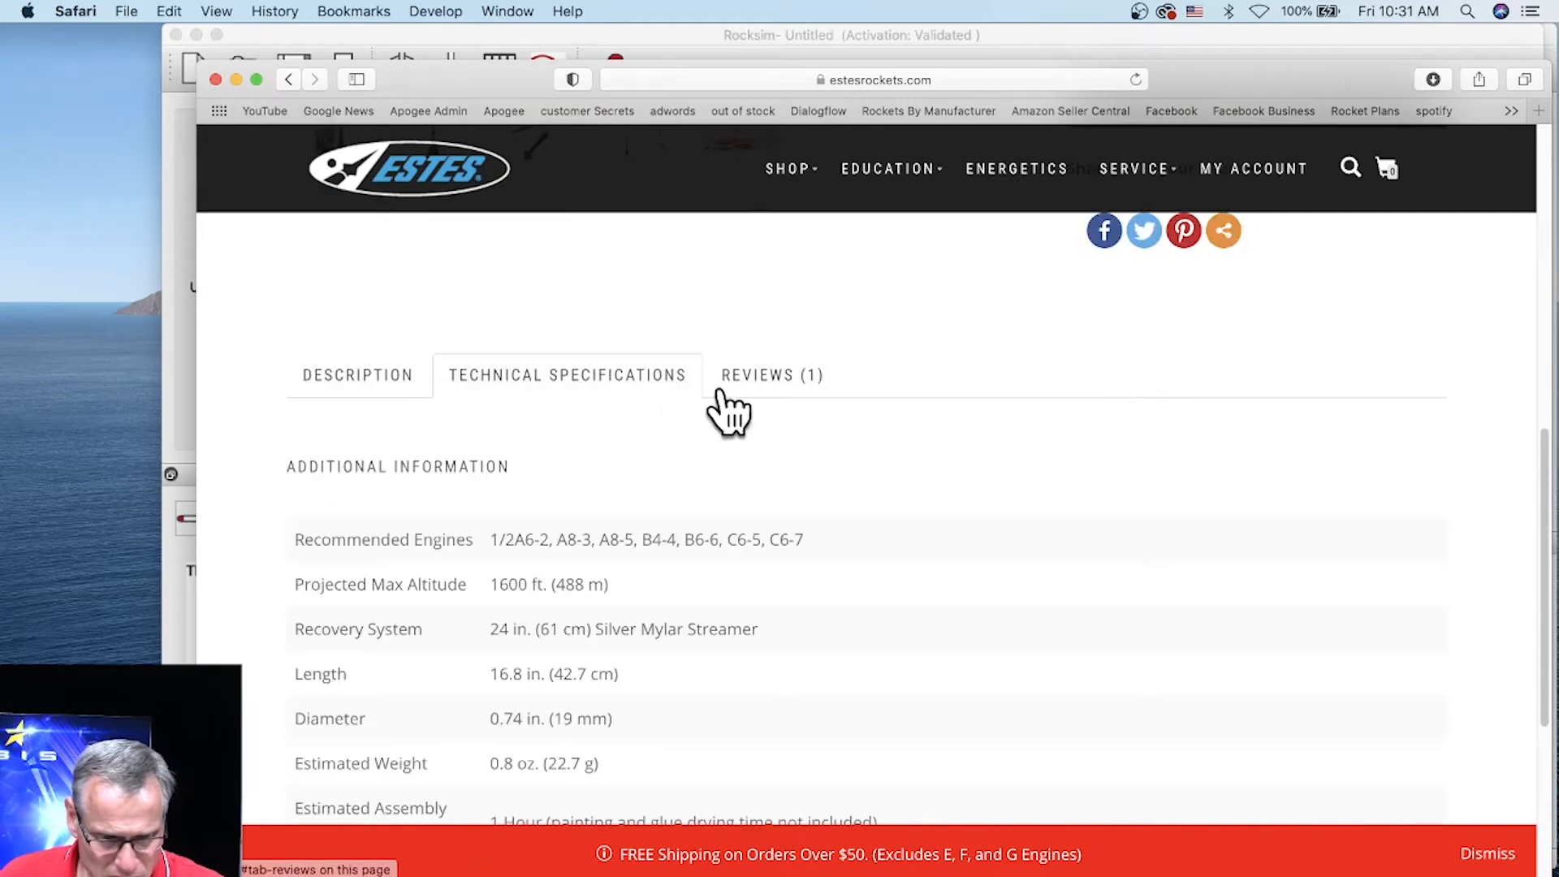
{"action": "scroll", "coordinate": [893, 402], "scroll_direction": "down", "scroll_amount": 8}
{"action": "scroll", "coordinate": [843, 428], "scroll_direction": "up", "scroll_amount": 9}
{"action": "scroll", "coordinate": [836, 440], "scroll_direction": "up", "scroll_amount": 3}
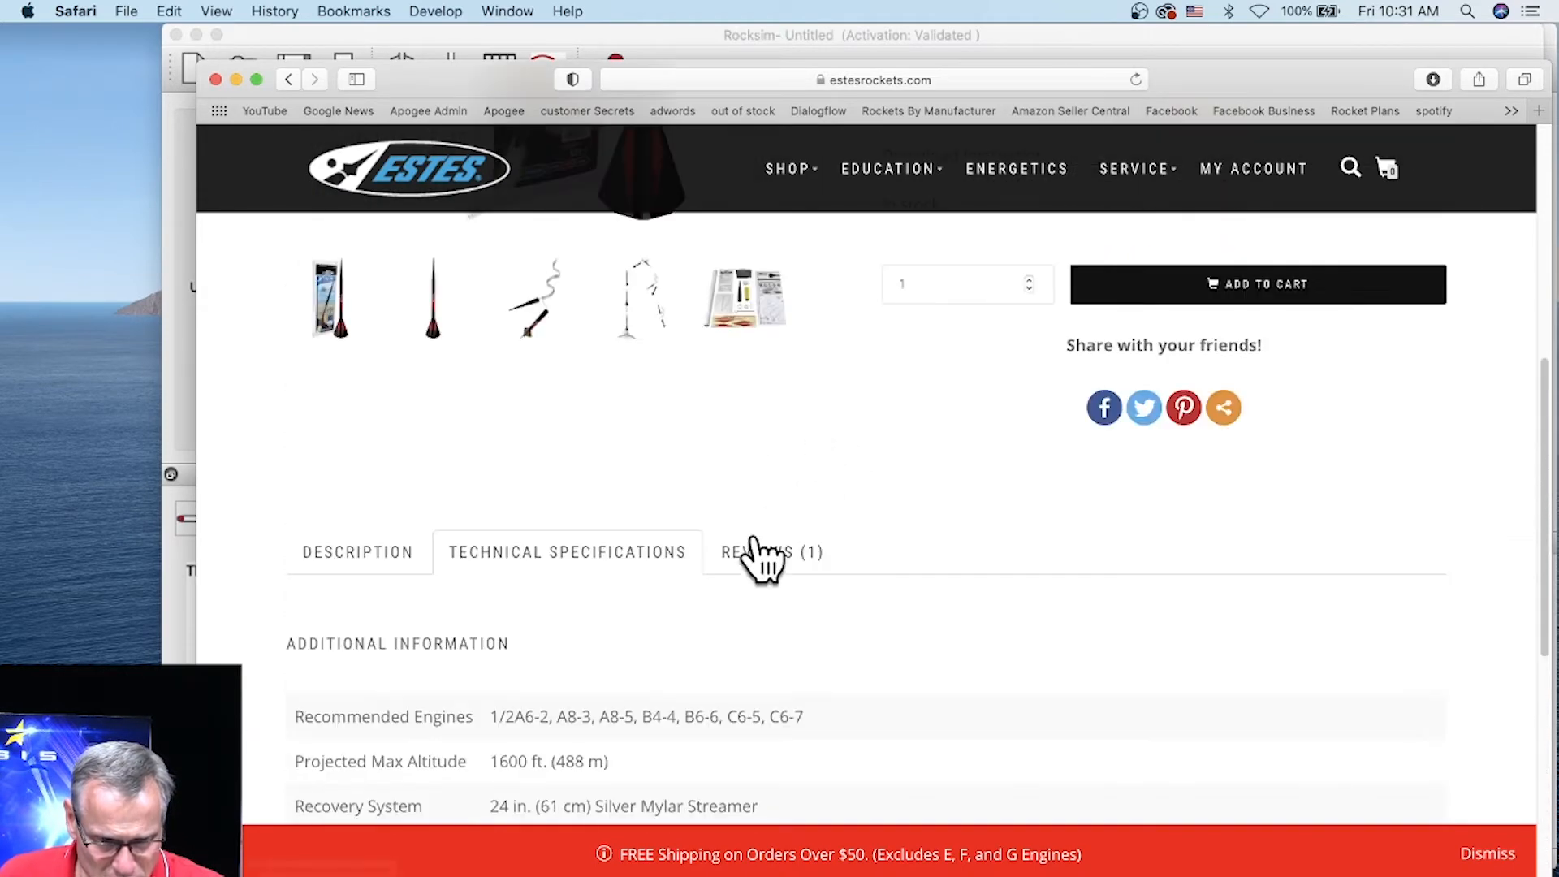
{"action": "scroll", "coordinate": [1017, 476], "scroll_direction": "up", "scroll_amount": 8}
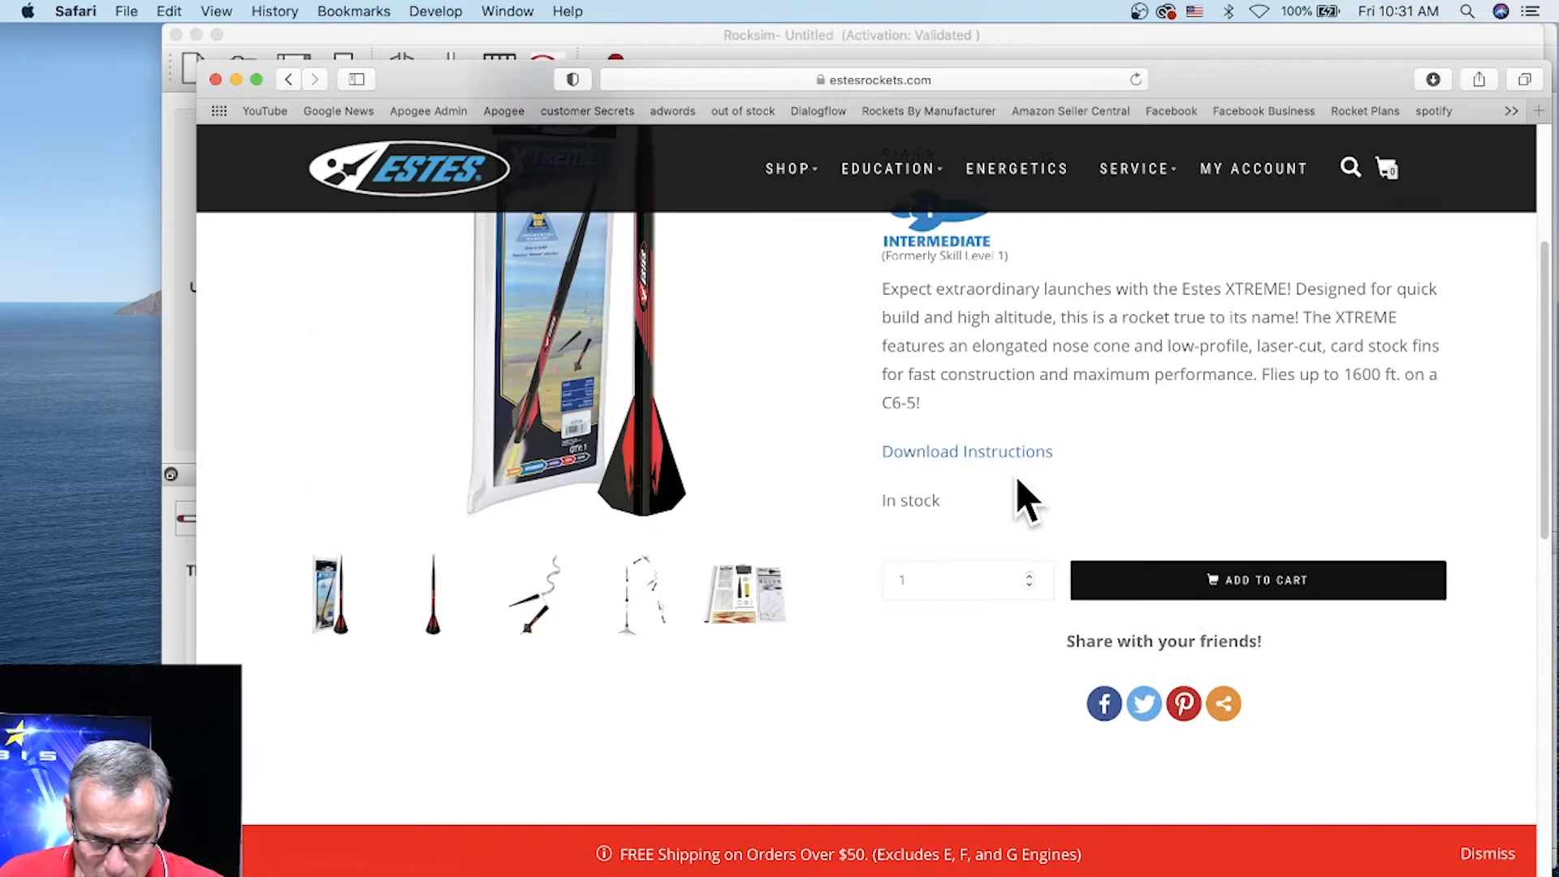
Open the Xtreme instructions PDF in a separate tab and examine its parts list, body tube marking, engine mount and fin diagrams.
{"action": "left_click", "coordinate": [982, 481], "text": "super"}
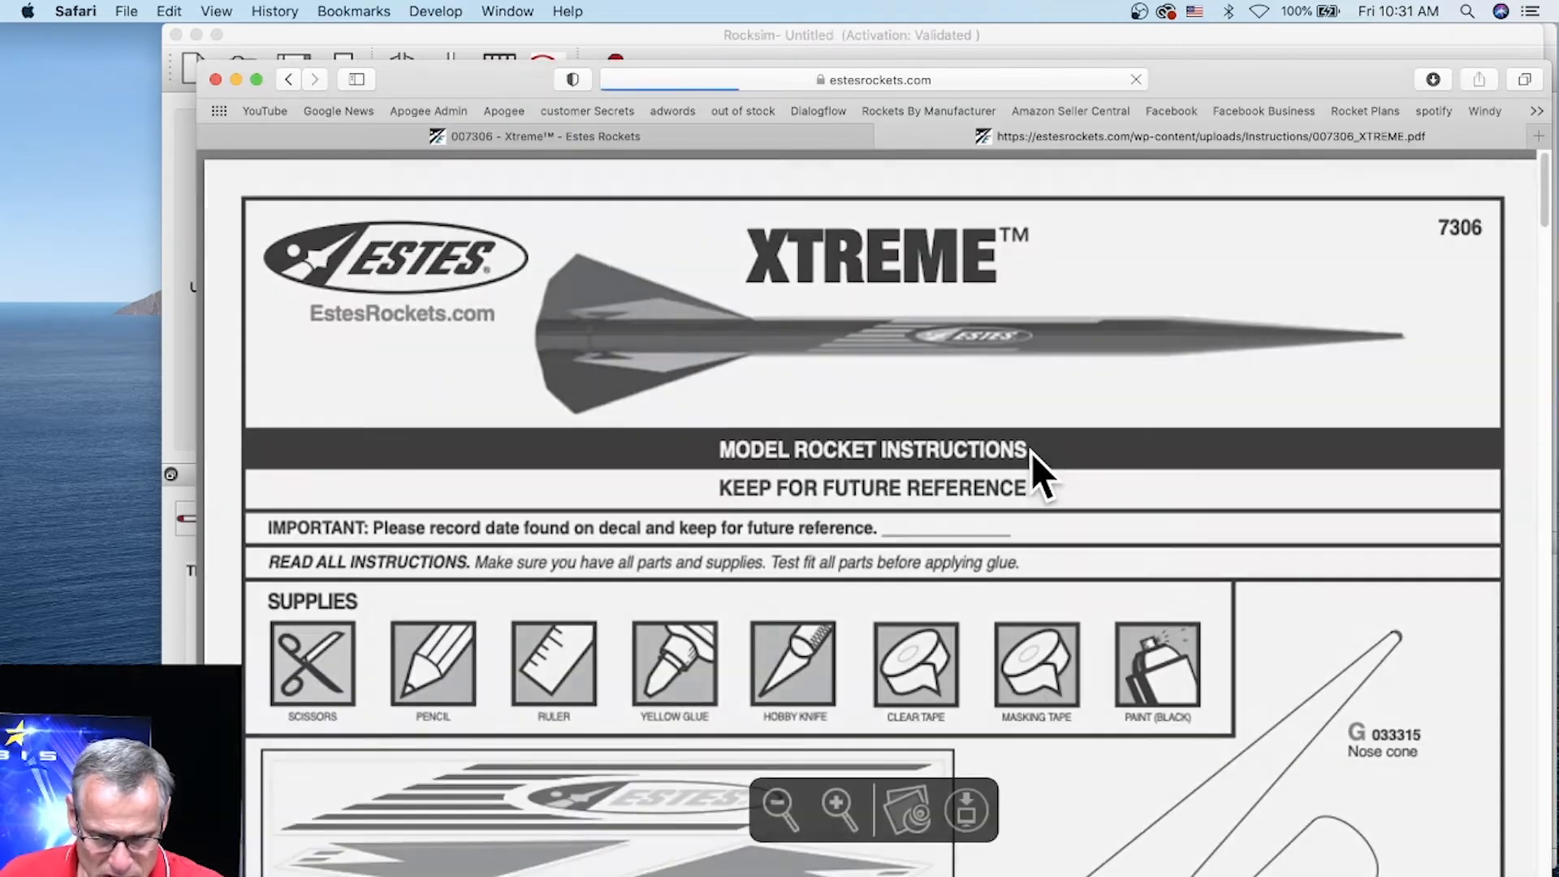
{"action": "scroll", "coordinate": [1120, 446], "scroll_direction": "down", "scroll_amount": 10}
{"action": "scroll", "coordinate": [1069, 460], "scroll_direction": "down", "scroll_amount": 10}
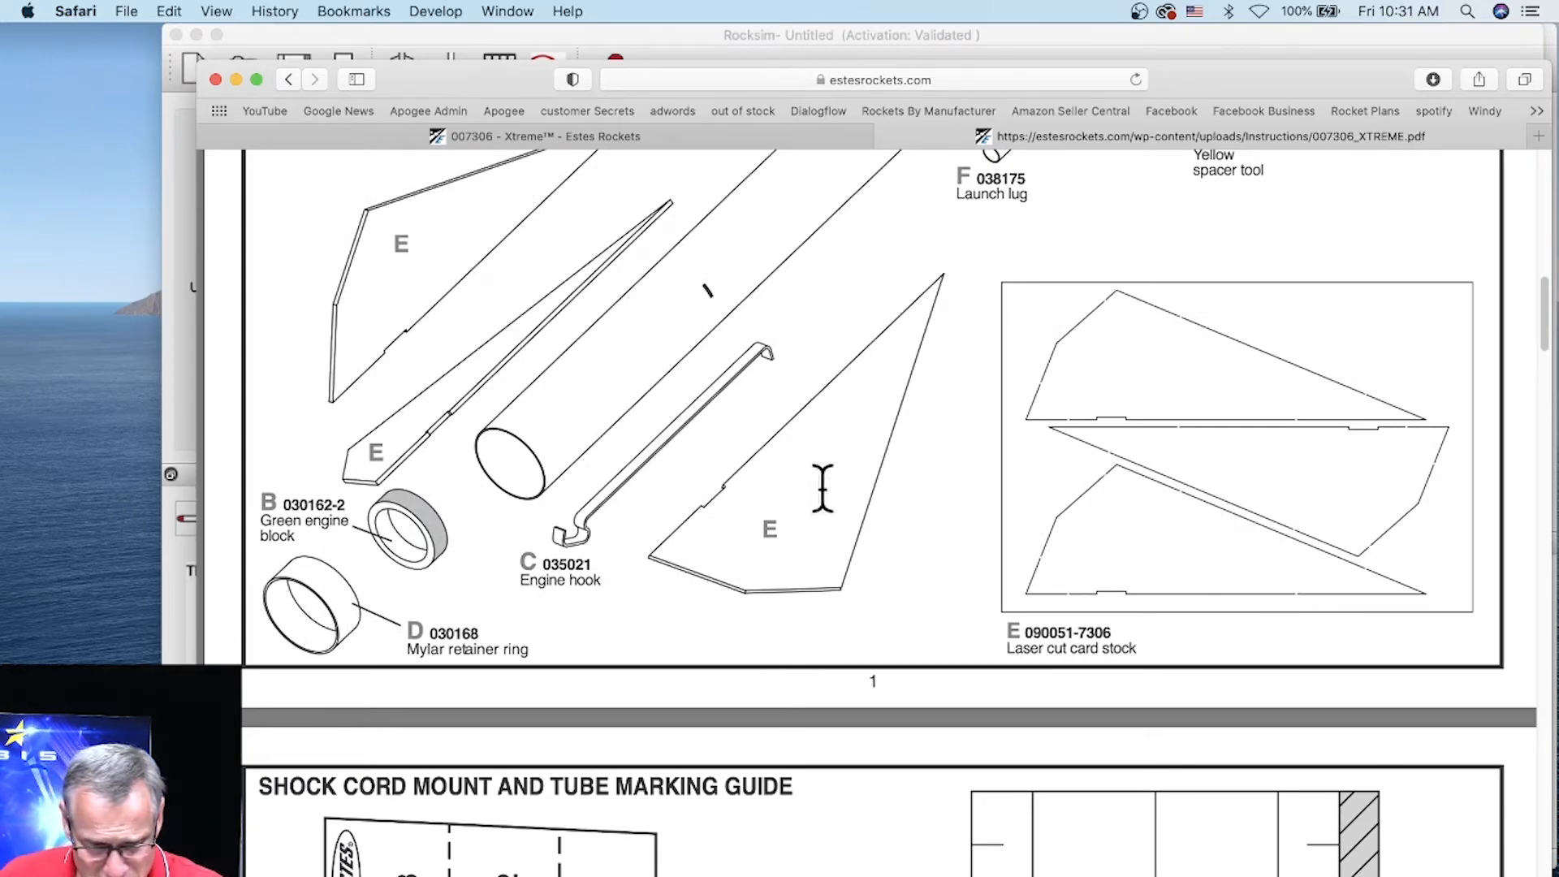
{"action": "scroll", "coordinate": [885, 487], "scroll_direction": "down", "scroll_amount": 8}
{"action": "scroll", "coordinate": [899, 456], "scroll_direction": "down", "scroll_amount": 9}
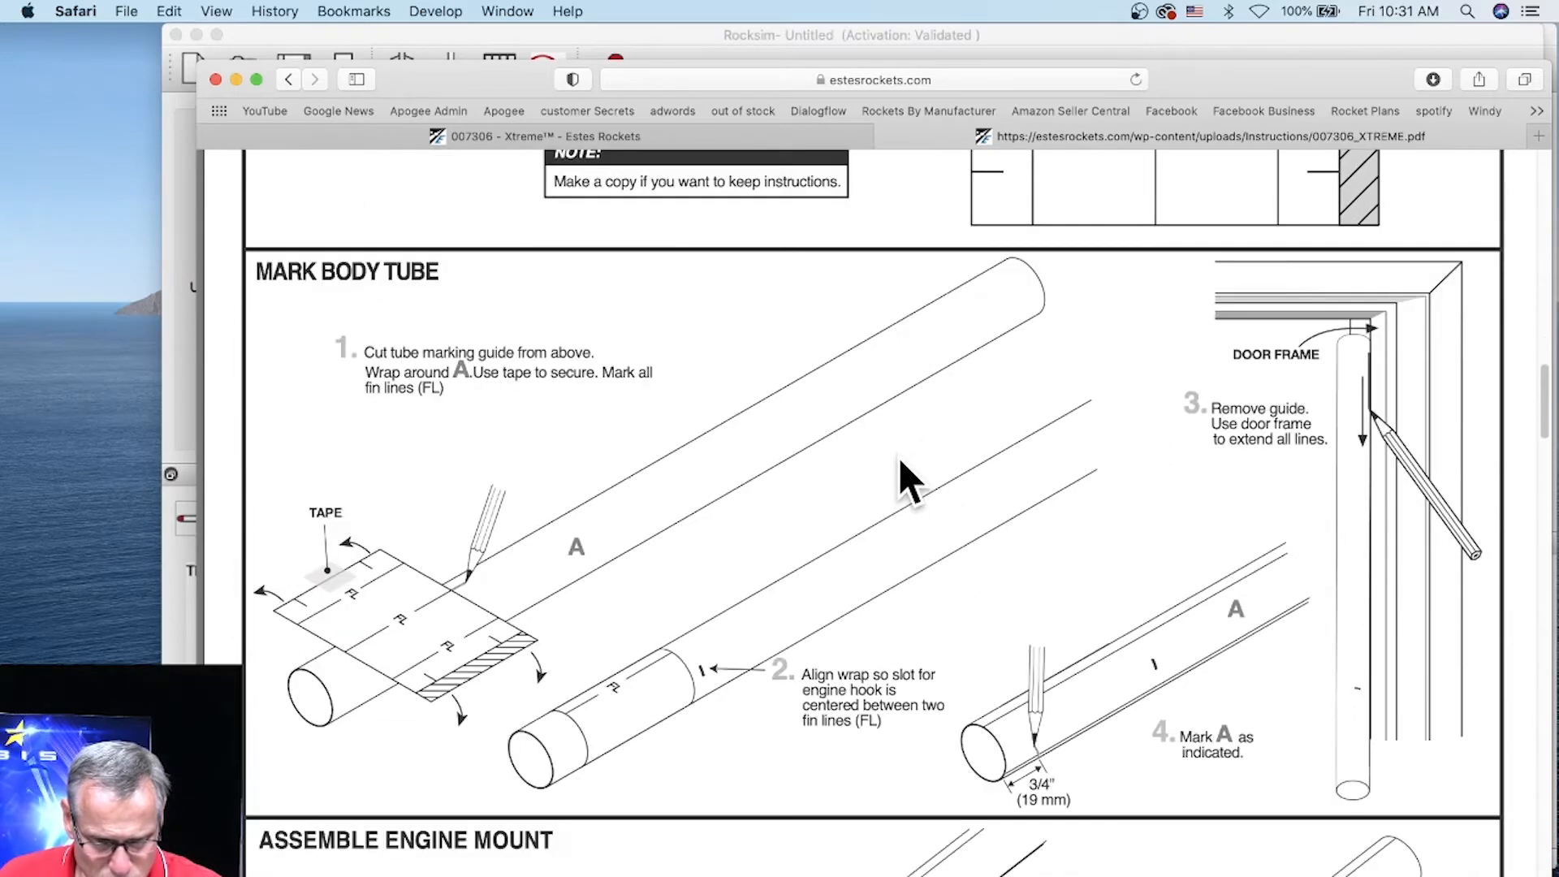
{"action": "scroll", "coordinate": [913, 561], "scroll_direction": "down", "scroll_amount": 4}
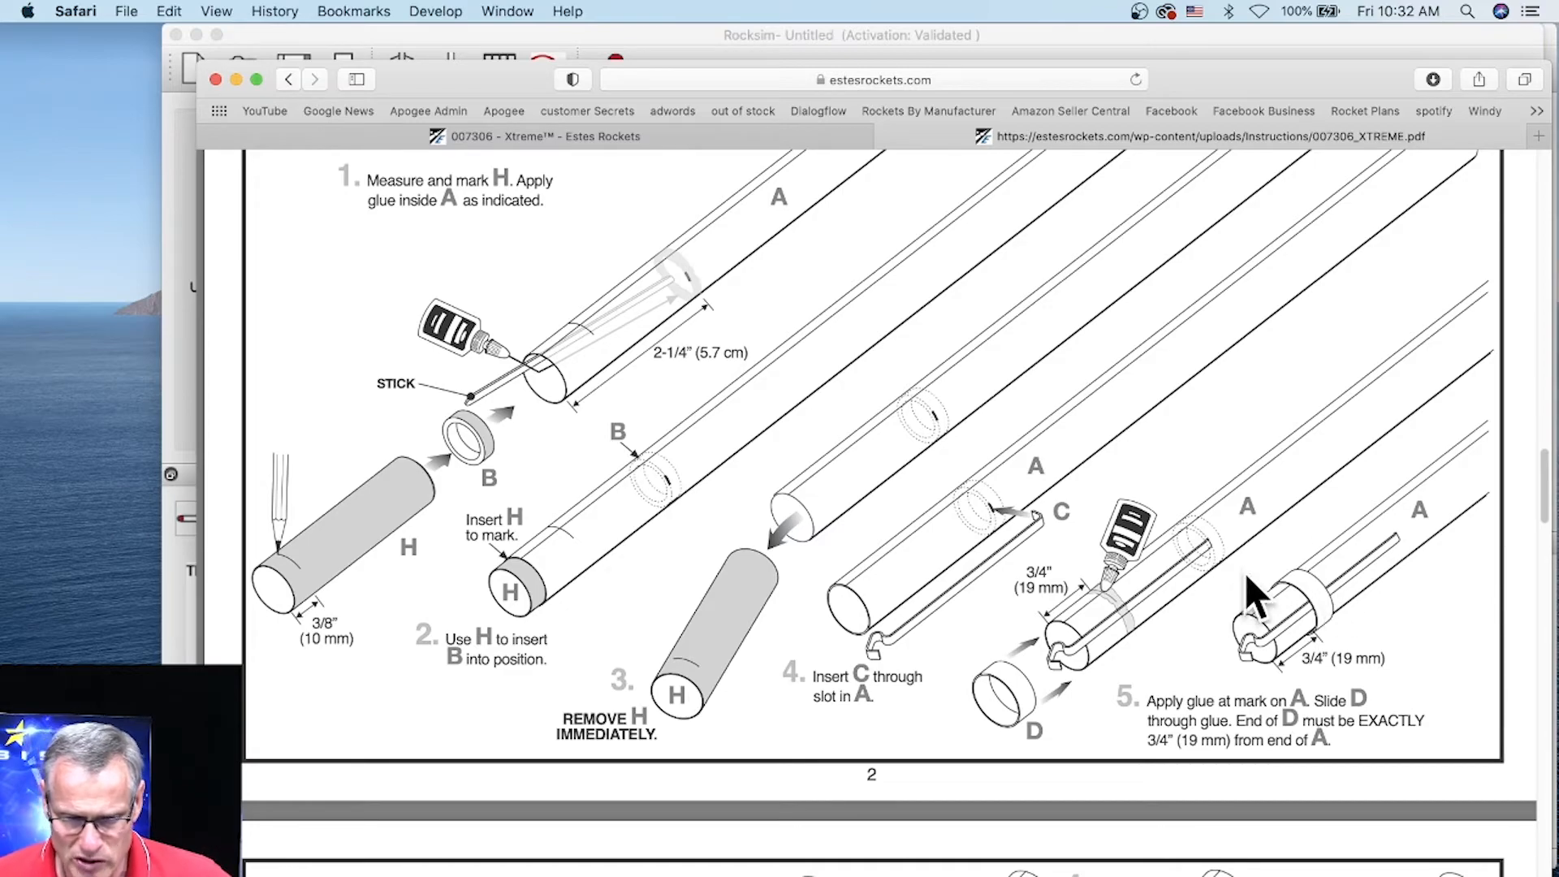
{"action": "scroll", "coordinate": [1250, 589], "scroll_direction": "down", "scroll_amount": 10}
{"action": "scroll", "coordinate": [825, 427], "scroll_direction": "down", "scroll_amount": 11}
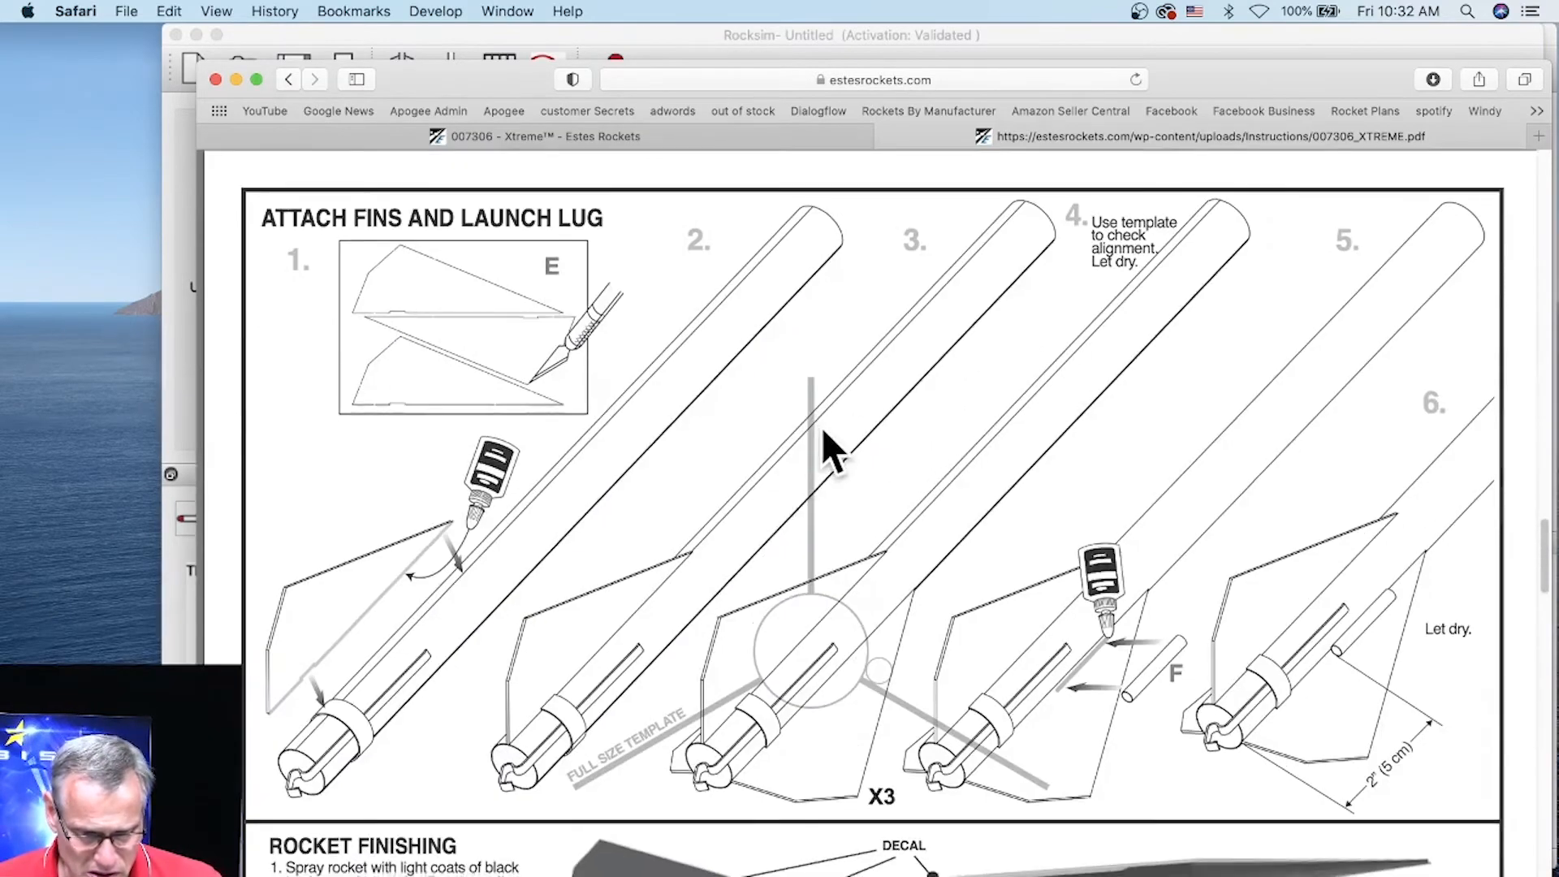
{"action": "scroll", "coordinate": [829, 427], "scroll_direction": "down", "scroll_amount": 12}
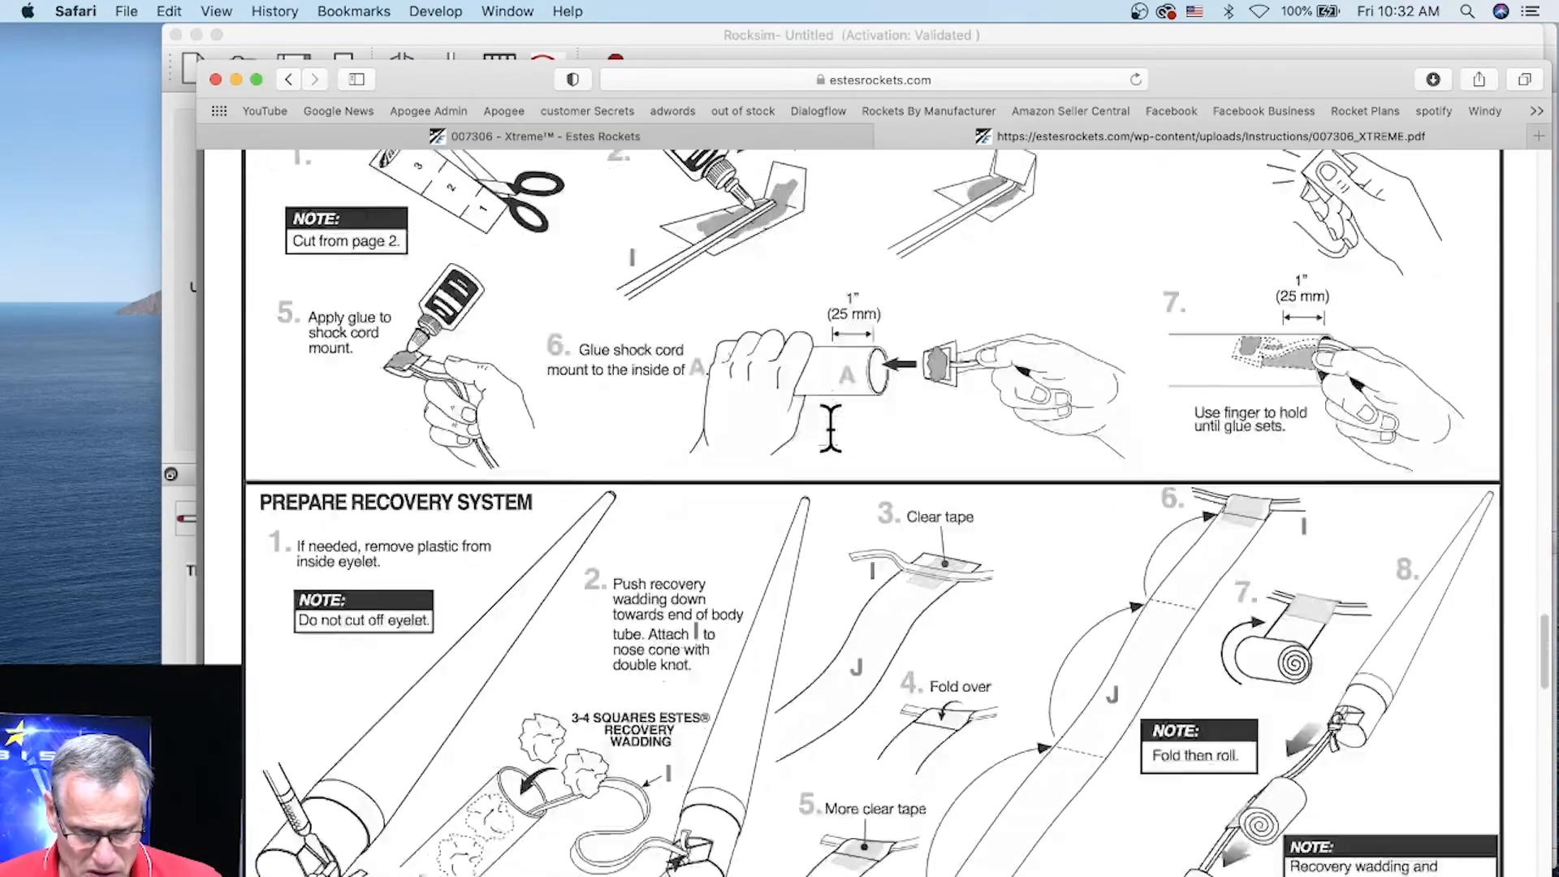
{"action": "scroll", "coordinate": [835, 428], "scroll_direction": "down", "scroll_amount": 10}
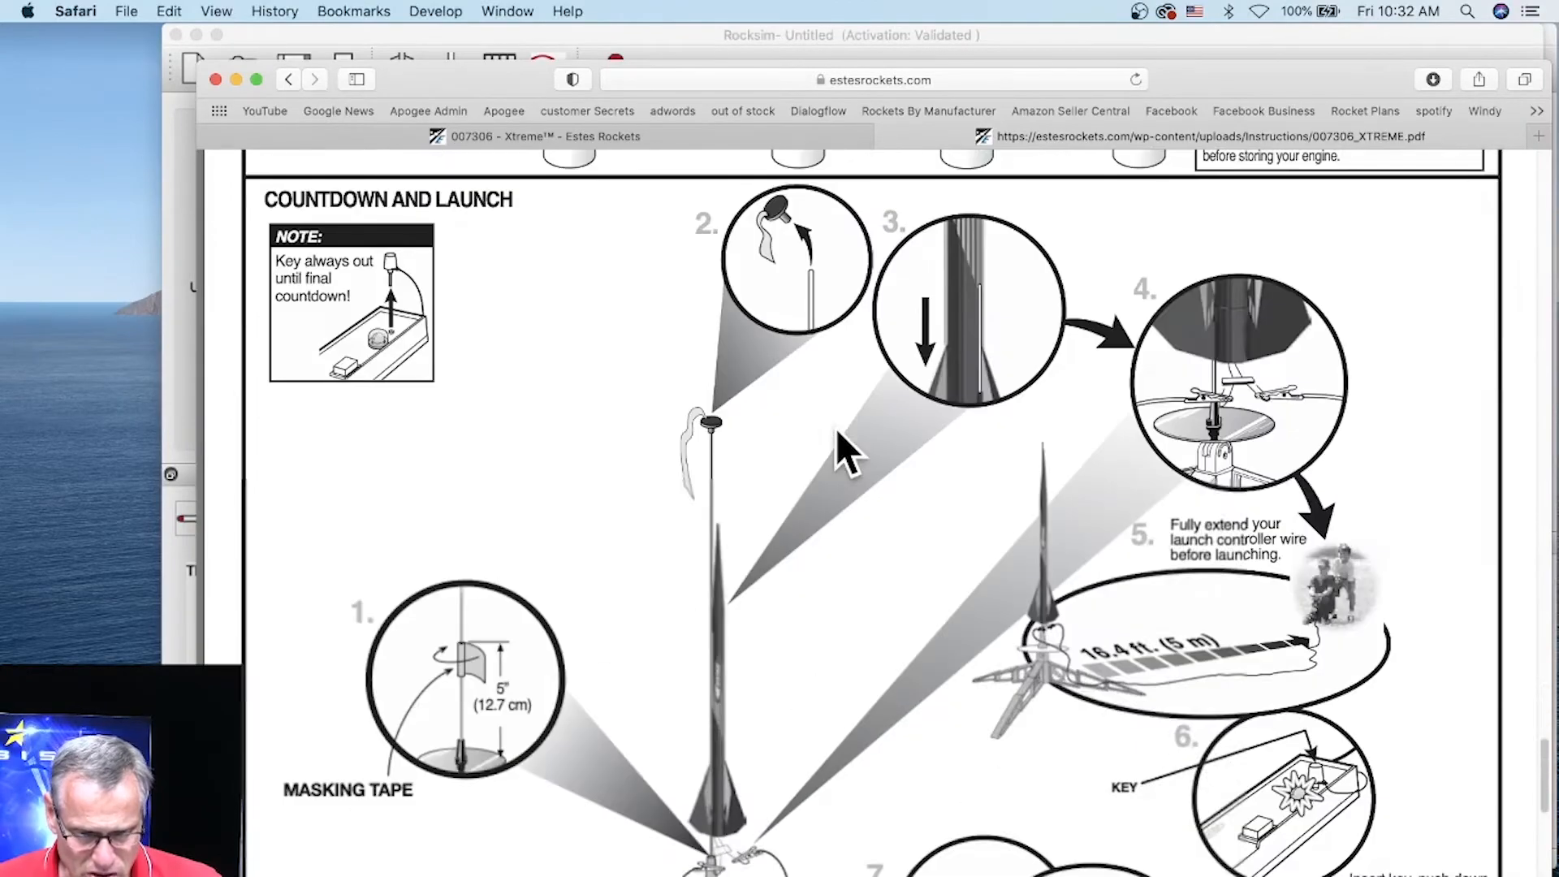
{"action": "scroll", "coordinate": [1028, 359], "scroll_direction": "up", "scroll_amount": 7}
Move the browser window partly aside and switch back to the untitled RockSim design.
{"action": "left_click_drag", "start_coordinate": [1230, 76], "coordinate": [998, 235]}
{"action": "left_click", "coordinate": [1110, 31]}
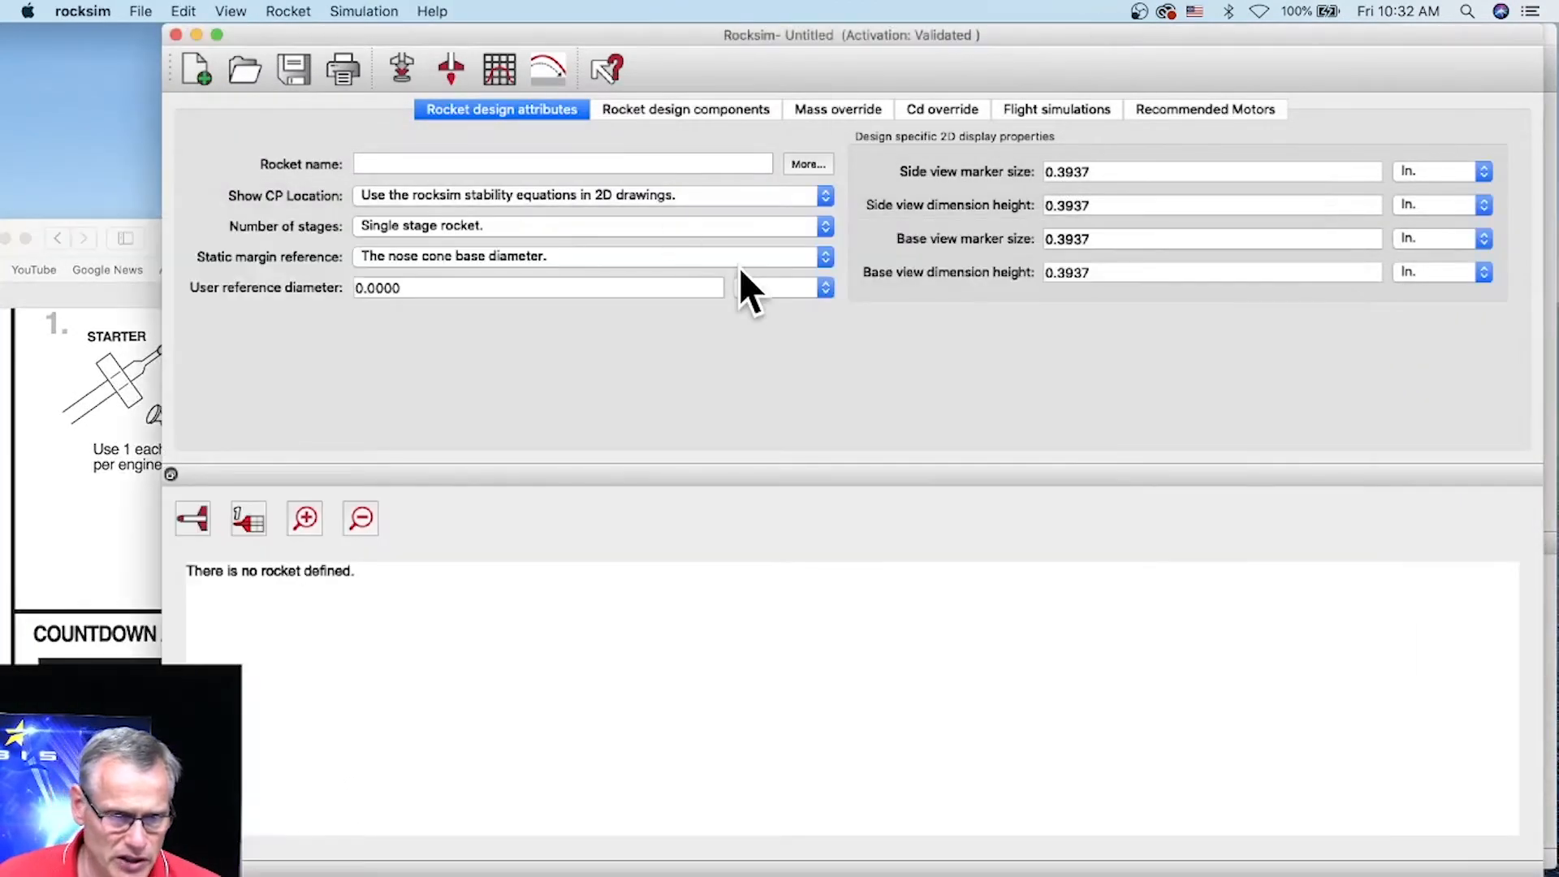
Open the Estes Mars Longship.rkt design from the Downloads folder.
{"action": "left_click", "coordinate": [243, 73]}
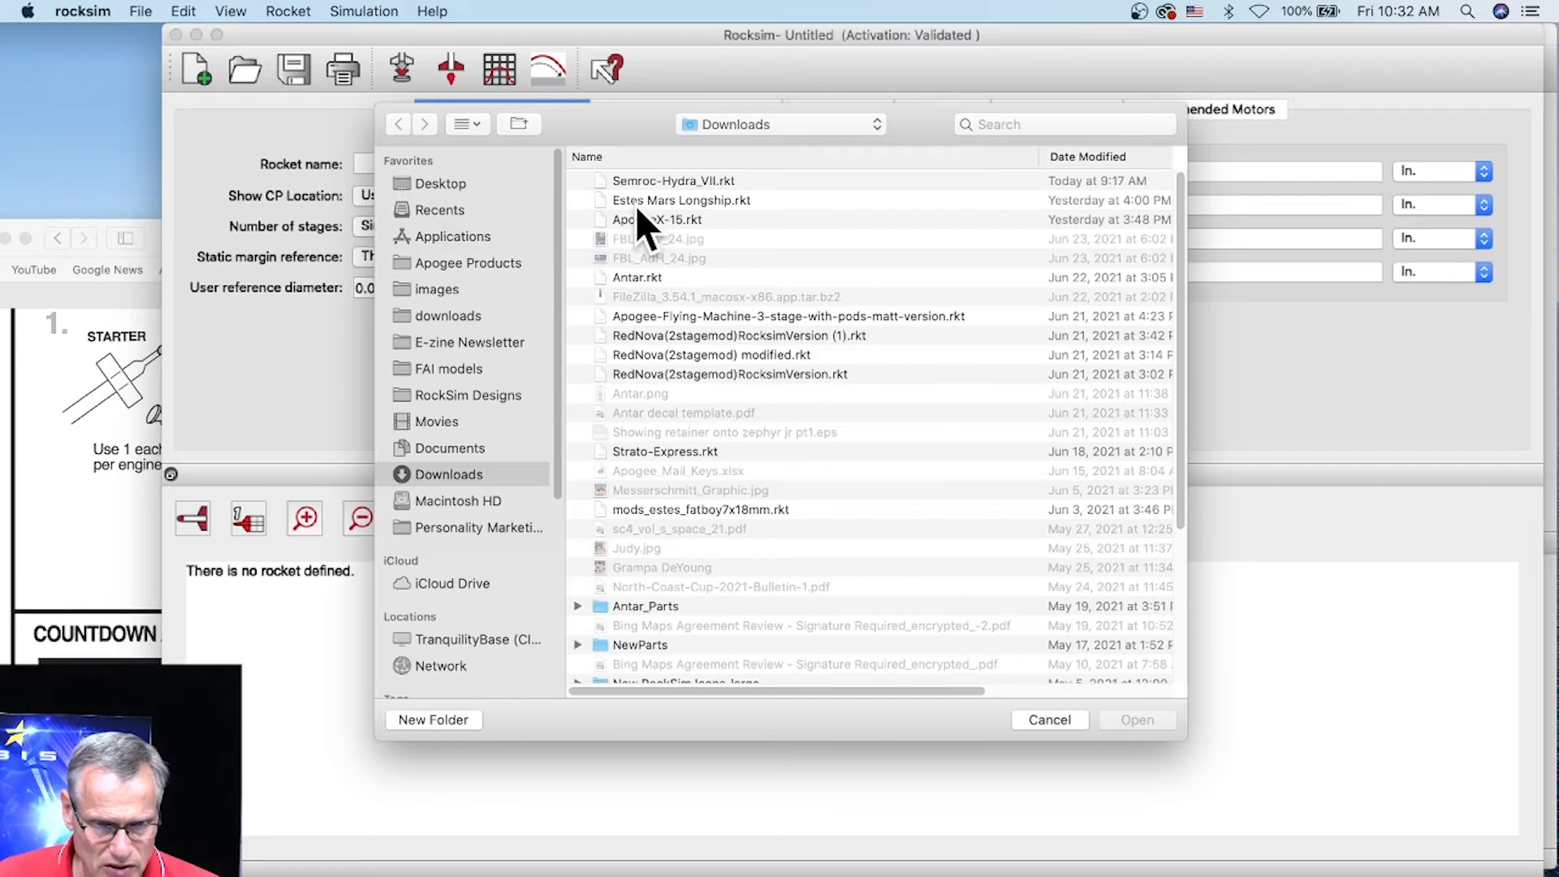
{"action": "left_click", "coordinate": [644, 203]}
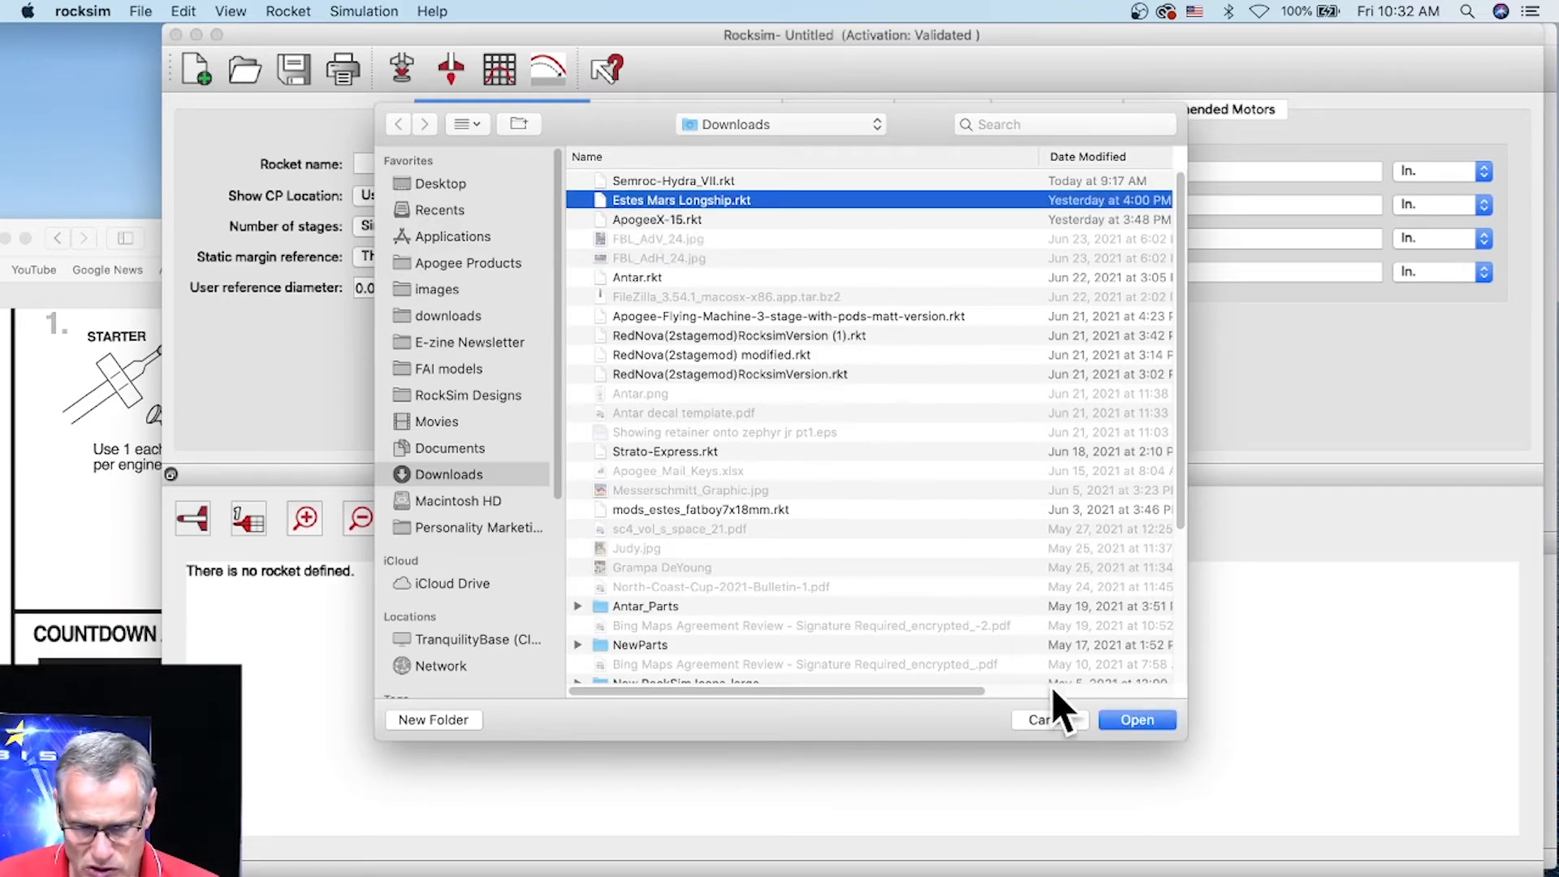
{"action": "left_click", "coordinate": [1143, 718]}
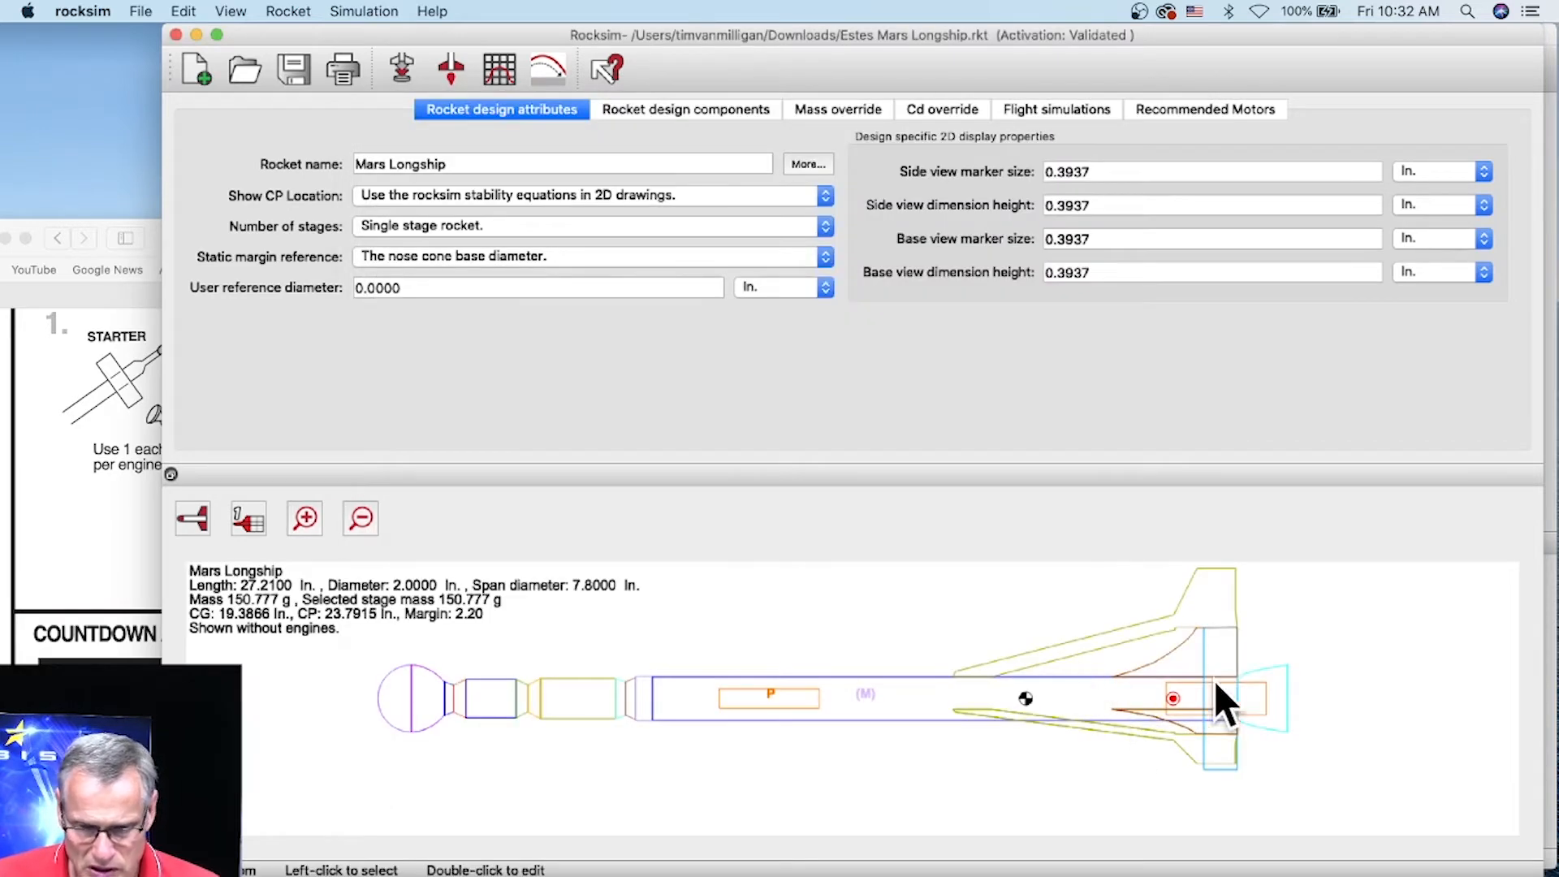
Examine the Mars Longship's tail in the side view and select the engine mount body tube among the design components.
{"action": "scroll", "coordinate": [1187, 690], "scroll_direction": "up", "scroll_amount": 6}
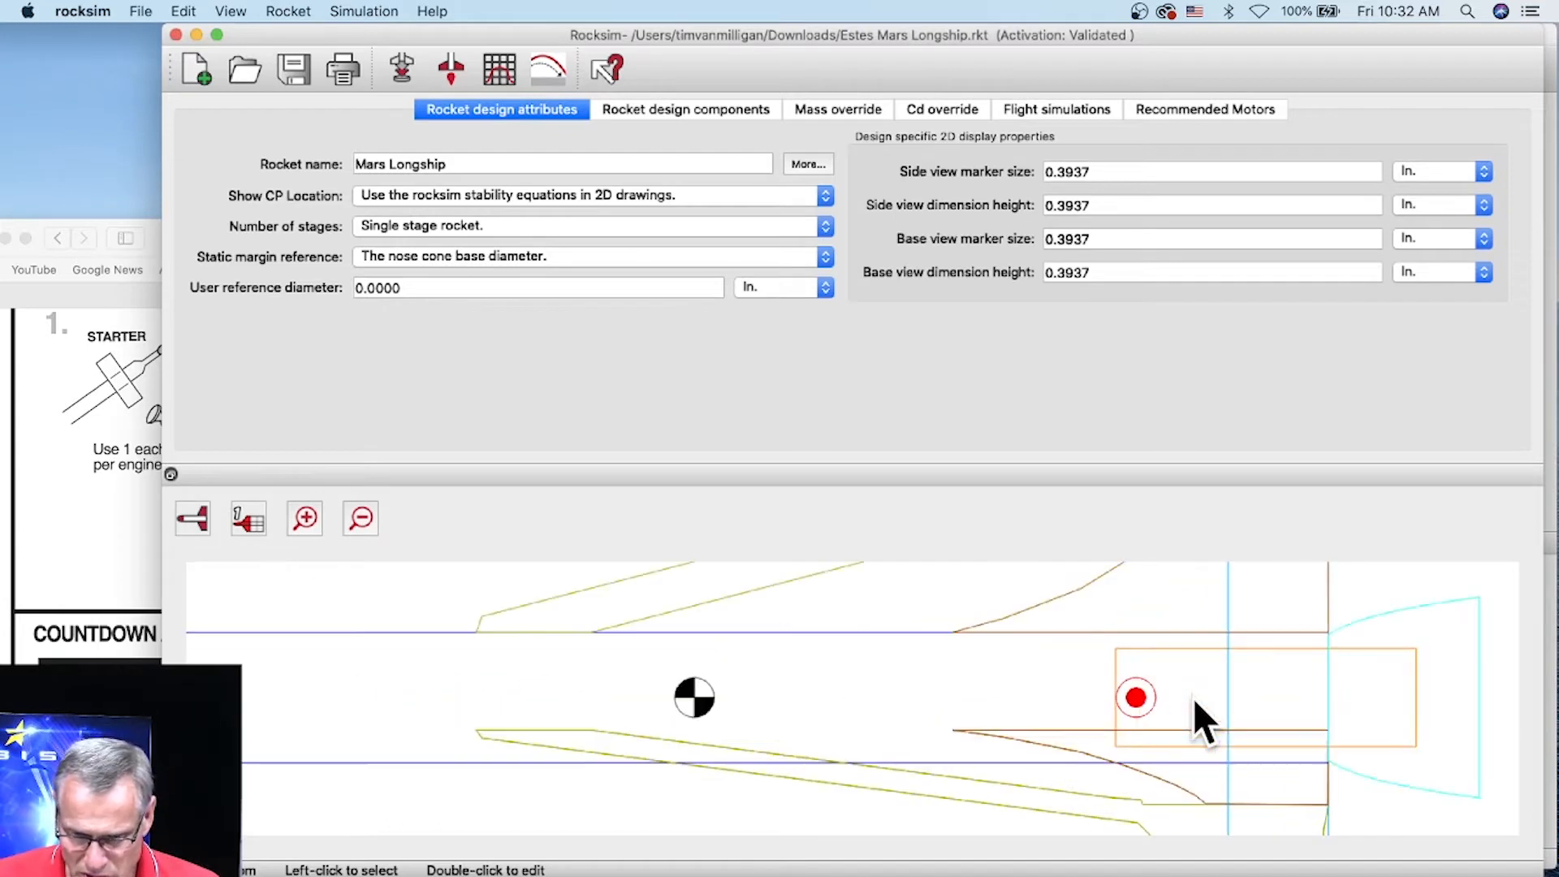
{"action": "left_click_drag", "start_coordinate": [1080, 651], "coordinate": [1009, 642]}
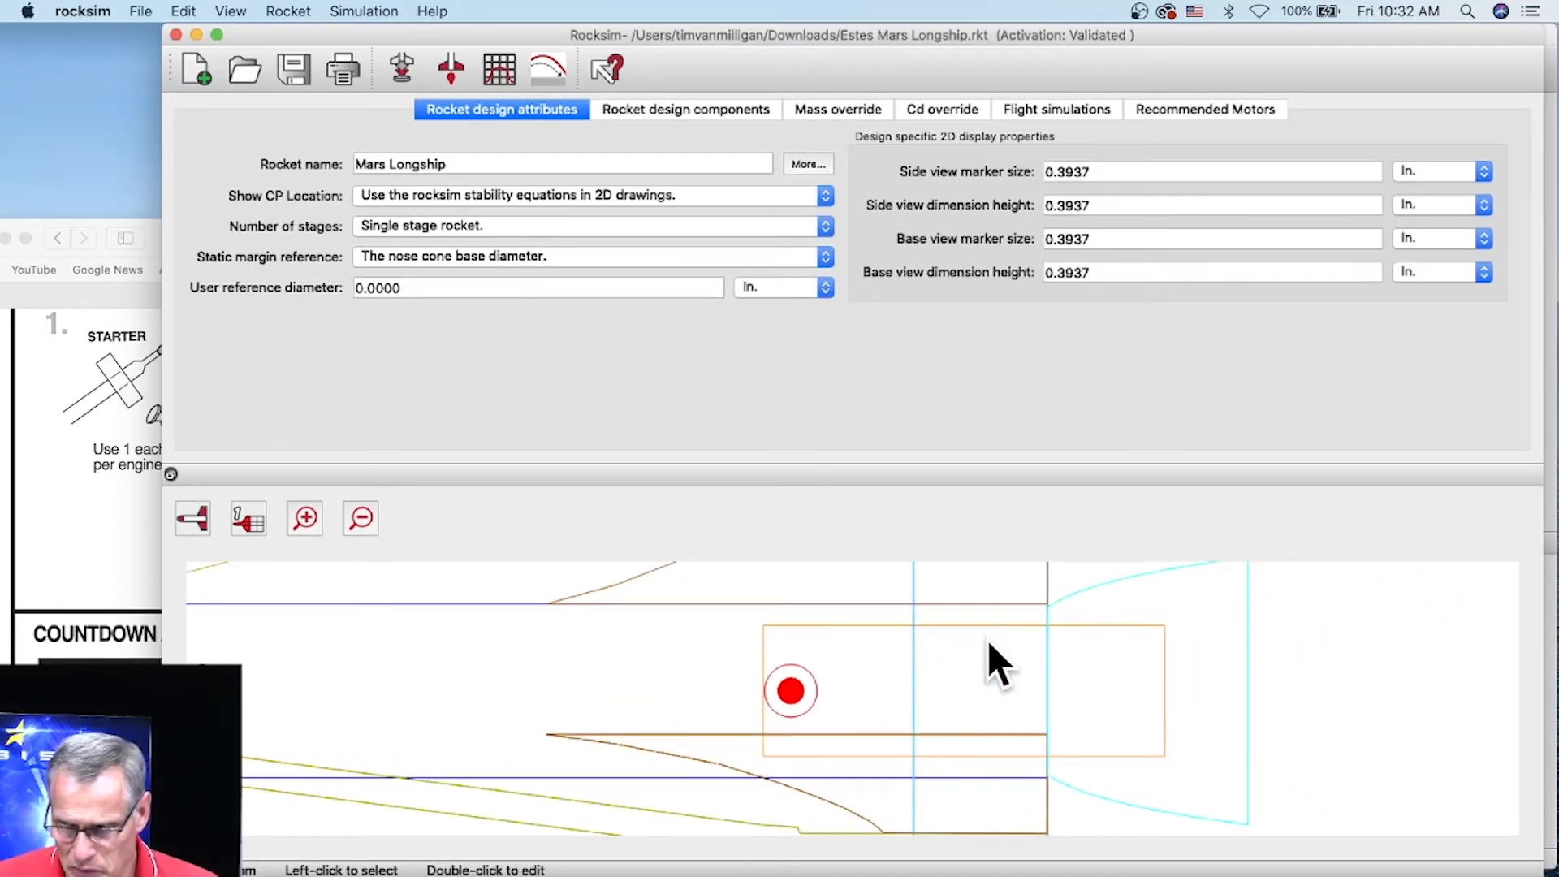
{"action": "scroll", "coordinate": [934, 666], "scroll_direction": "down", "scroll_amount": 6}
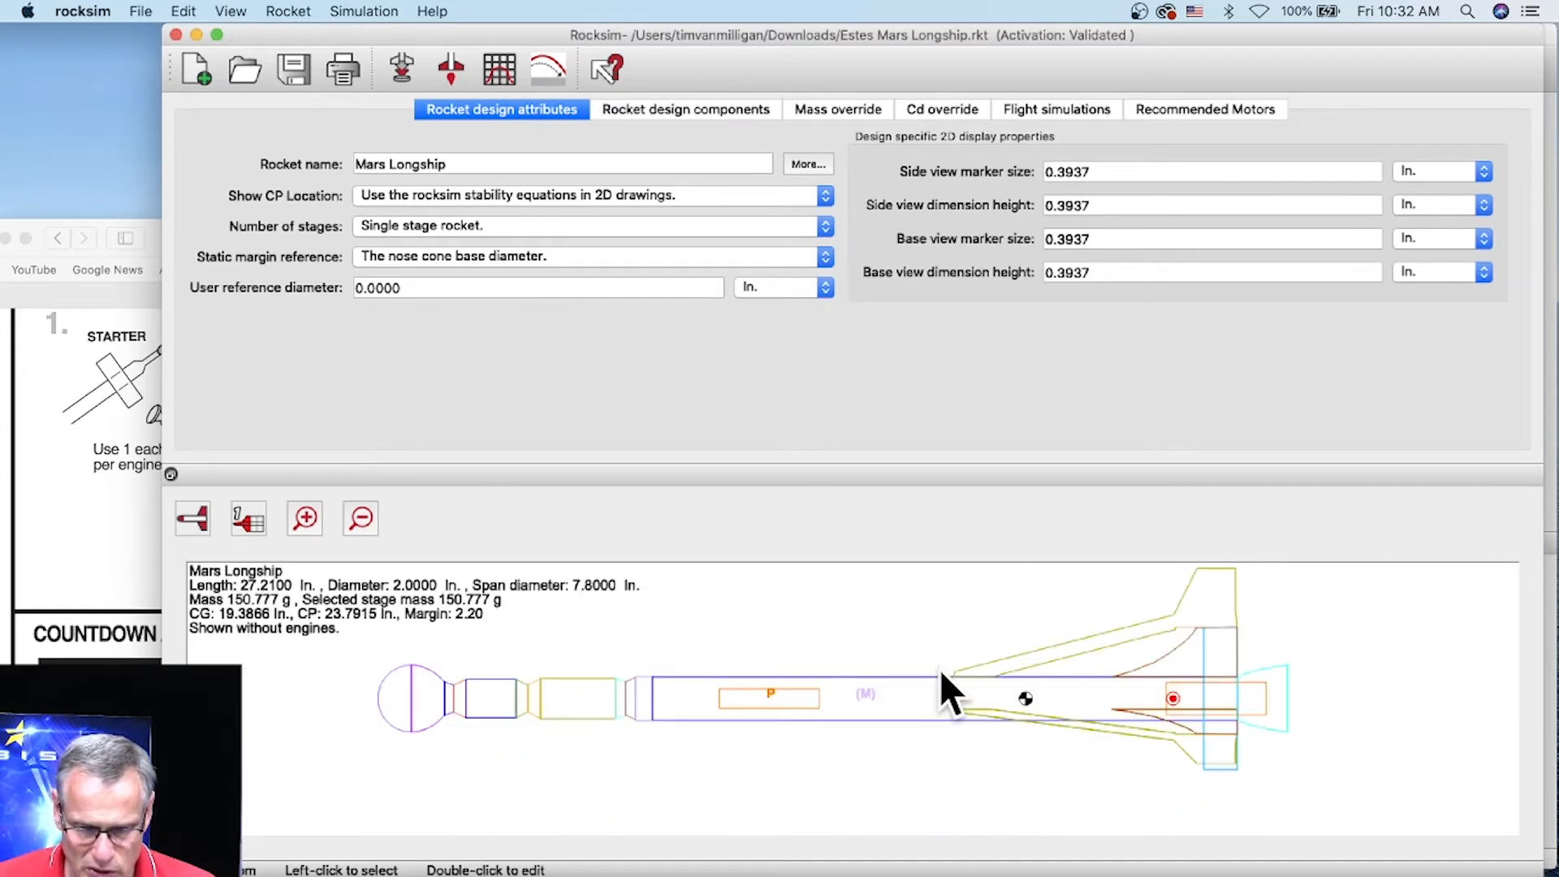
{"action": "scroll", "coordinate": [1210, 695], "scroll_direction": "up", "scroll_amount": 5}
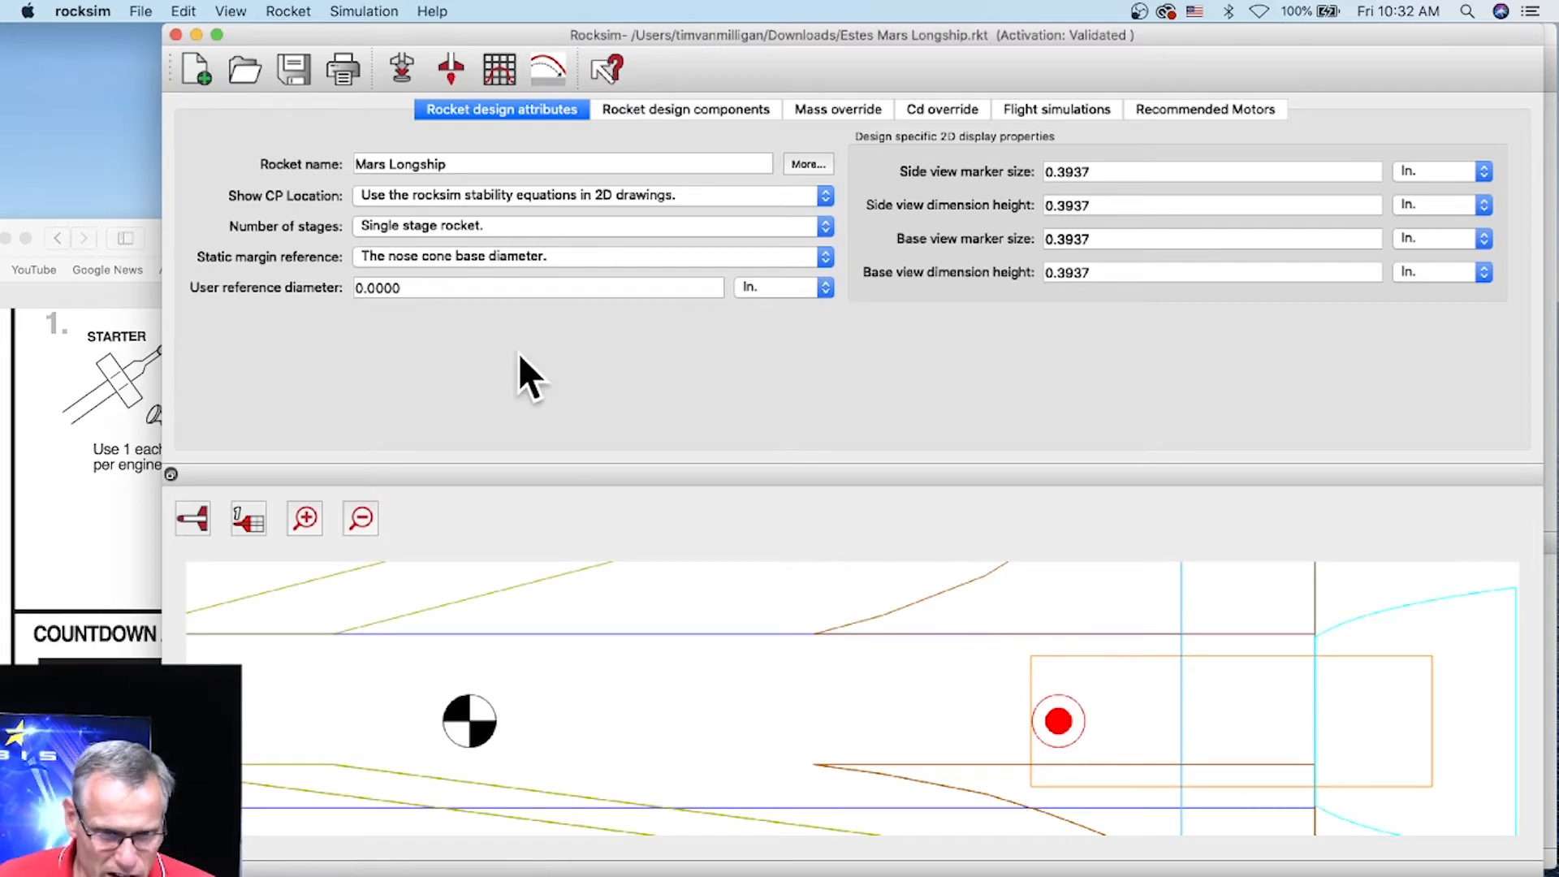
{"action": "left_click", "coordinate": [689, 109]}
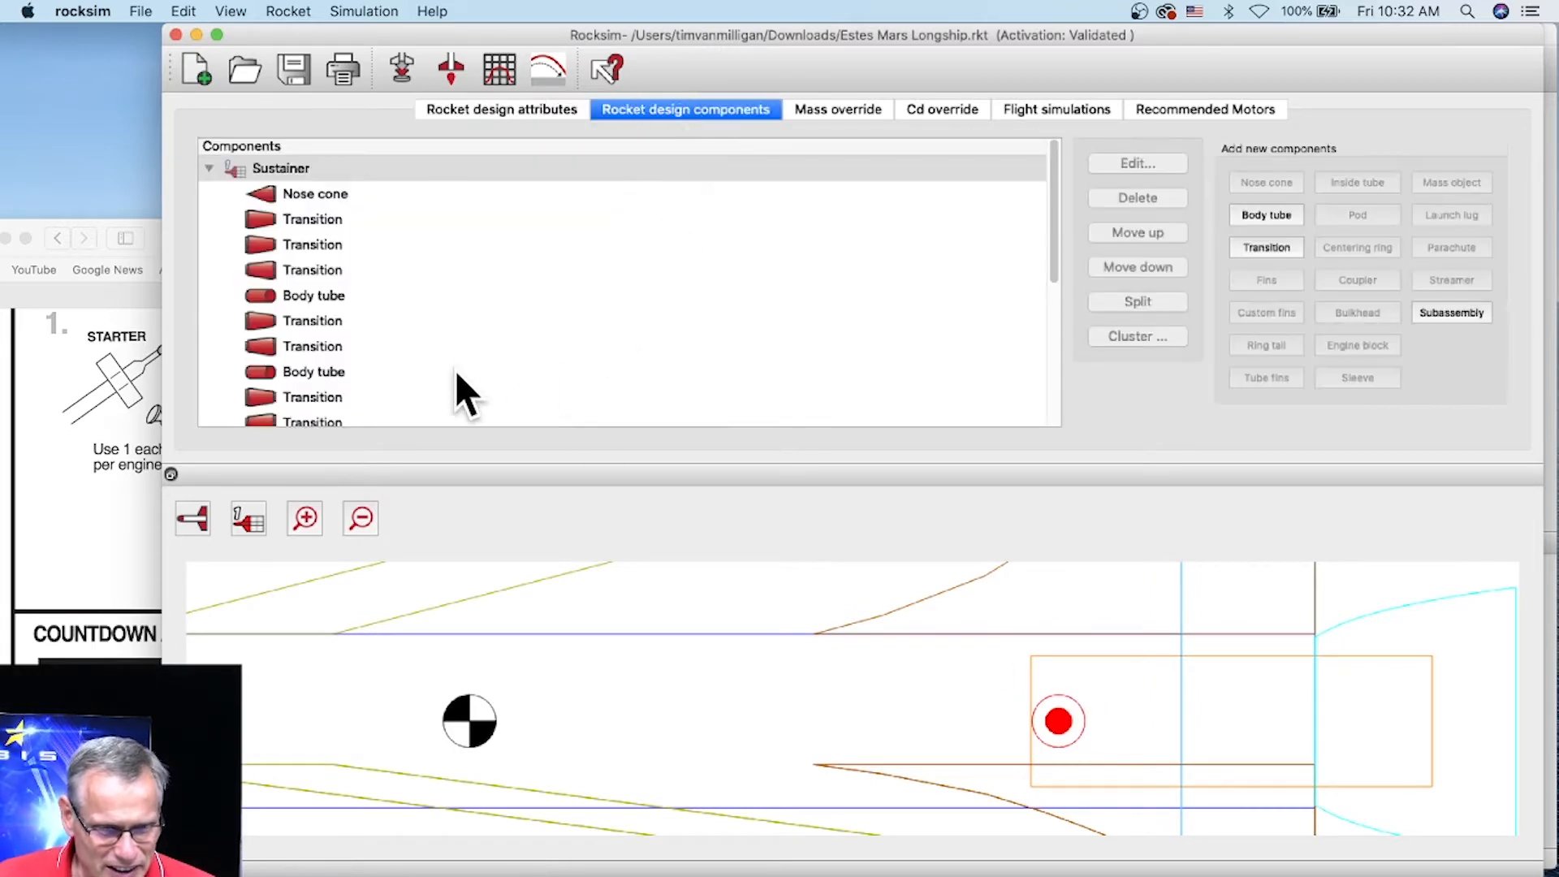
{"action": "scroll", "coordinate": [449, 369], "scroll_direction": "down", "scroll_amount": 6}
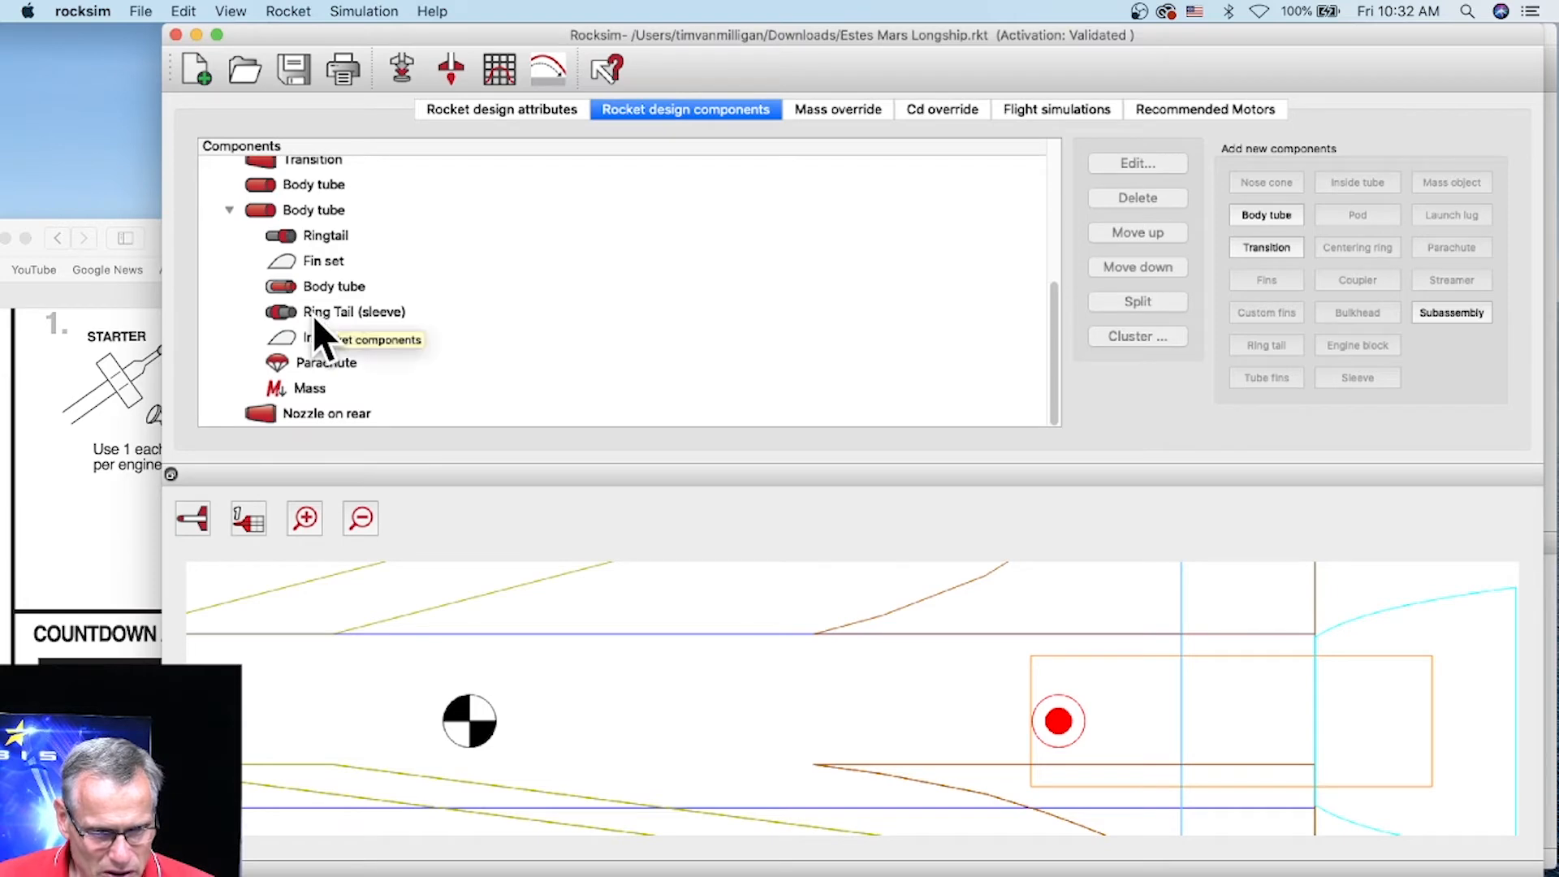
{"action": "left_click", "coordinate": [329, 290]}
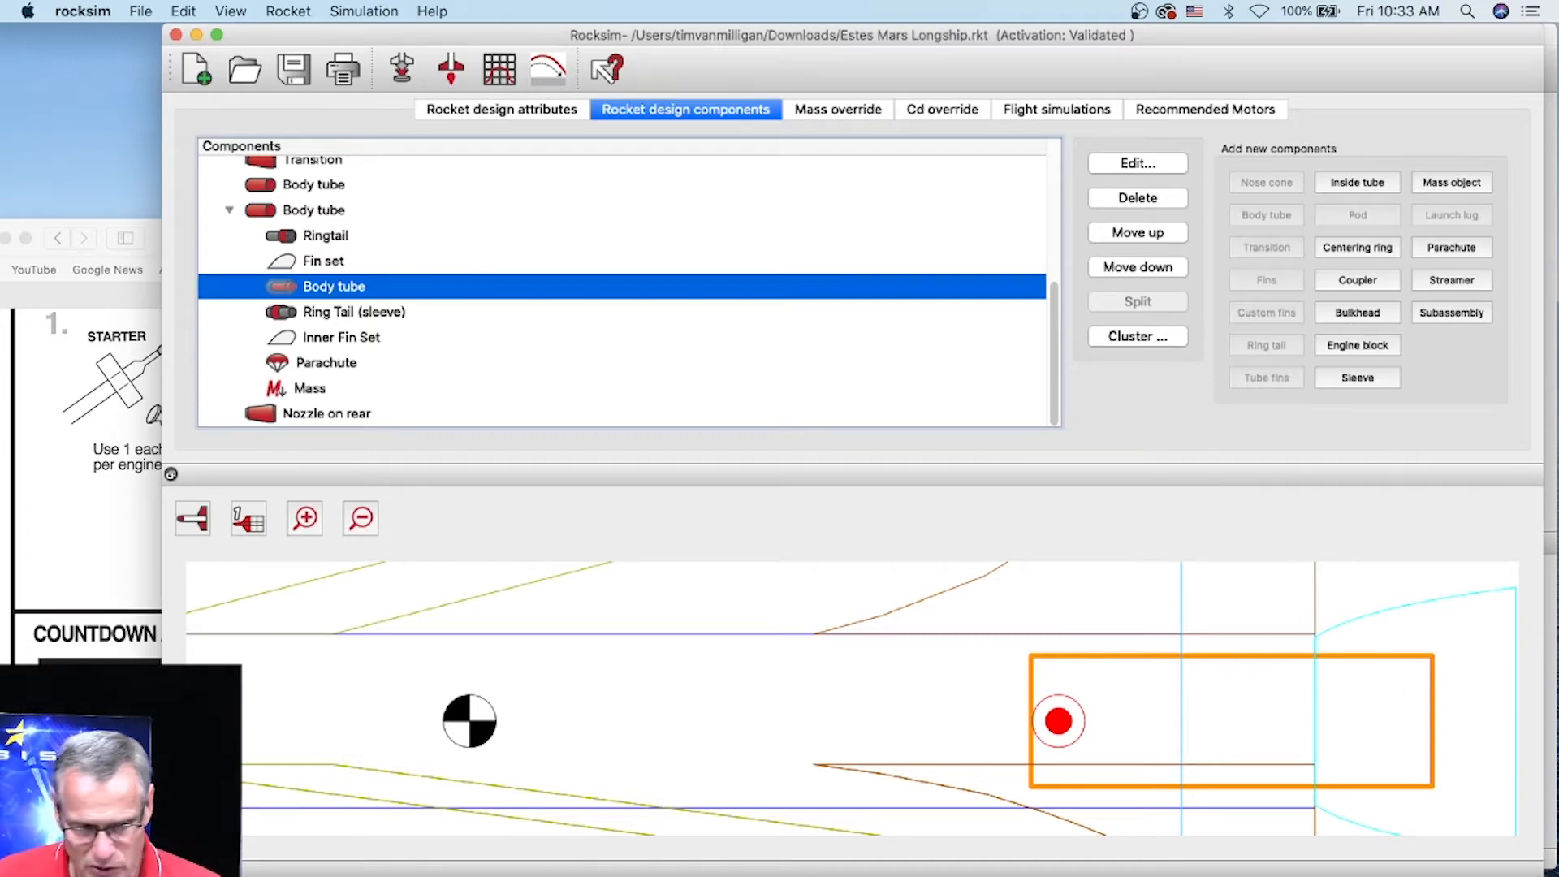
Examine the engine mount and fin assembly diagrams in the Xtreme instructions PDF in Safari, and return to the RockSim design.
{"action": "left_click_drag", "start_coordinate": [153, 228], "coordinate": [351, 33]}
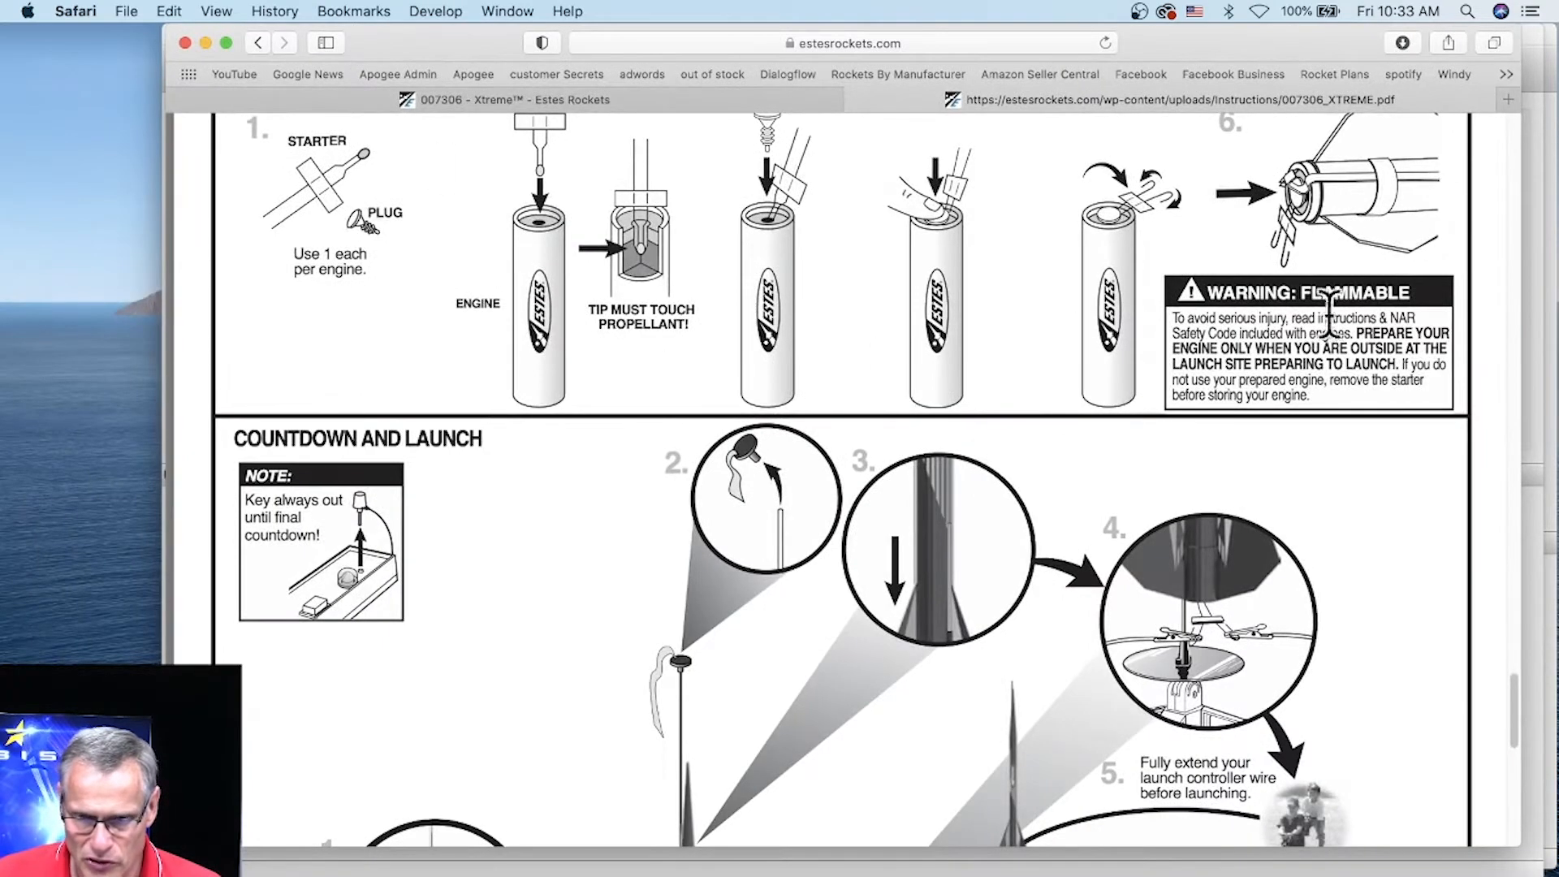
{"action": "scroll", "coordinate": [1387, 390], "scroll_direction": "up", "scroll_amount": 3}
{"action": "scroll", "coordinate": [1387, 398], "scroll_direction": "up", "scroll_amount": 20}
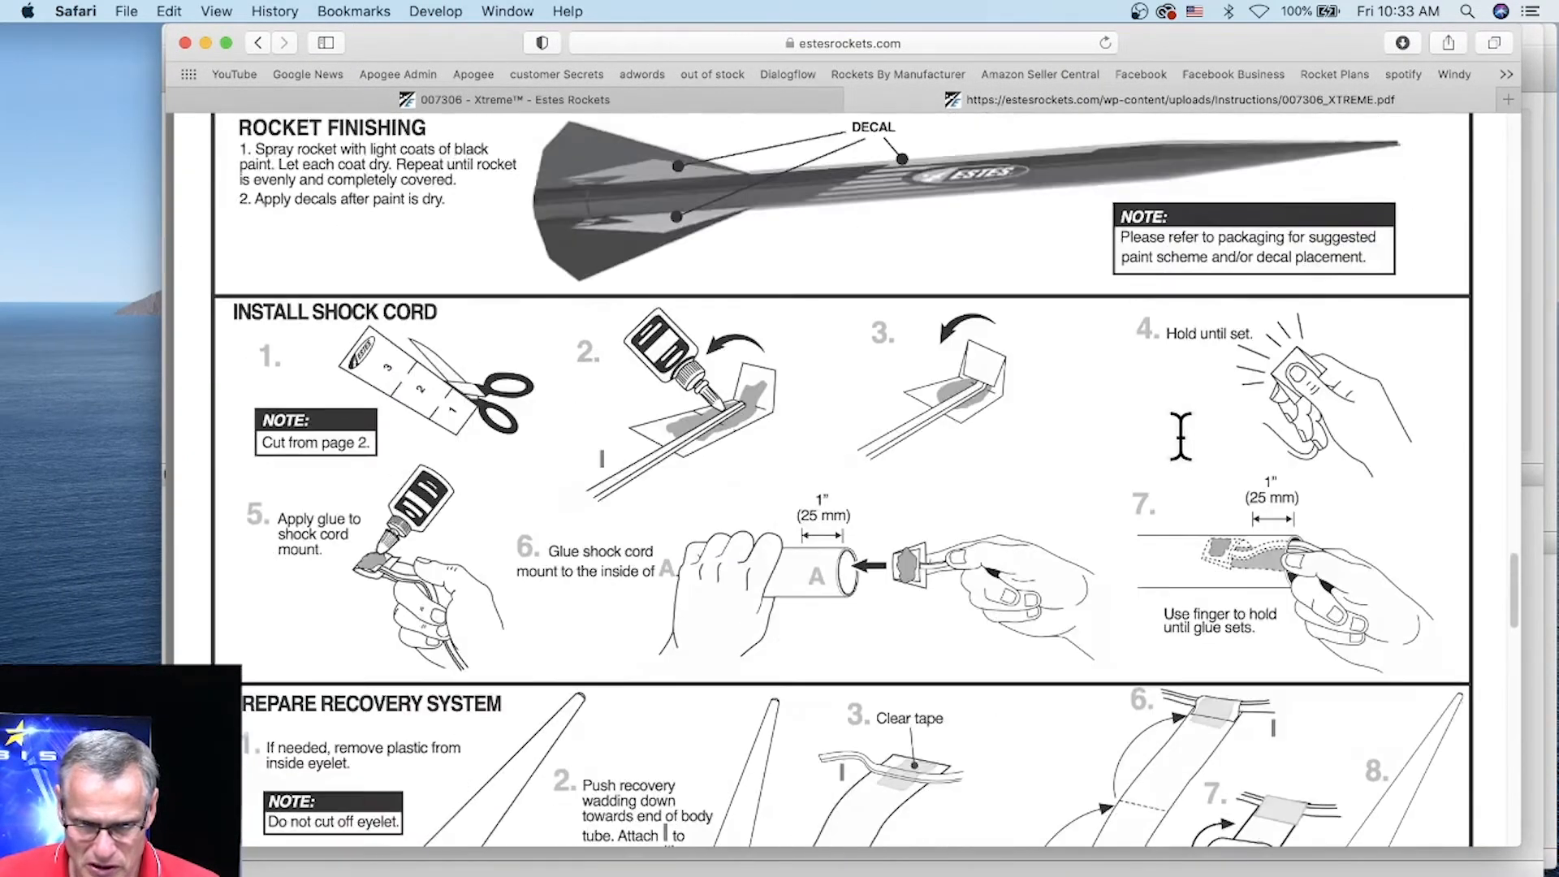
{"action": "scroll", "coordinate": [1180, 437], "scroll_direction": "up", "scroll_amount": 3}
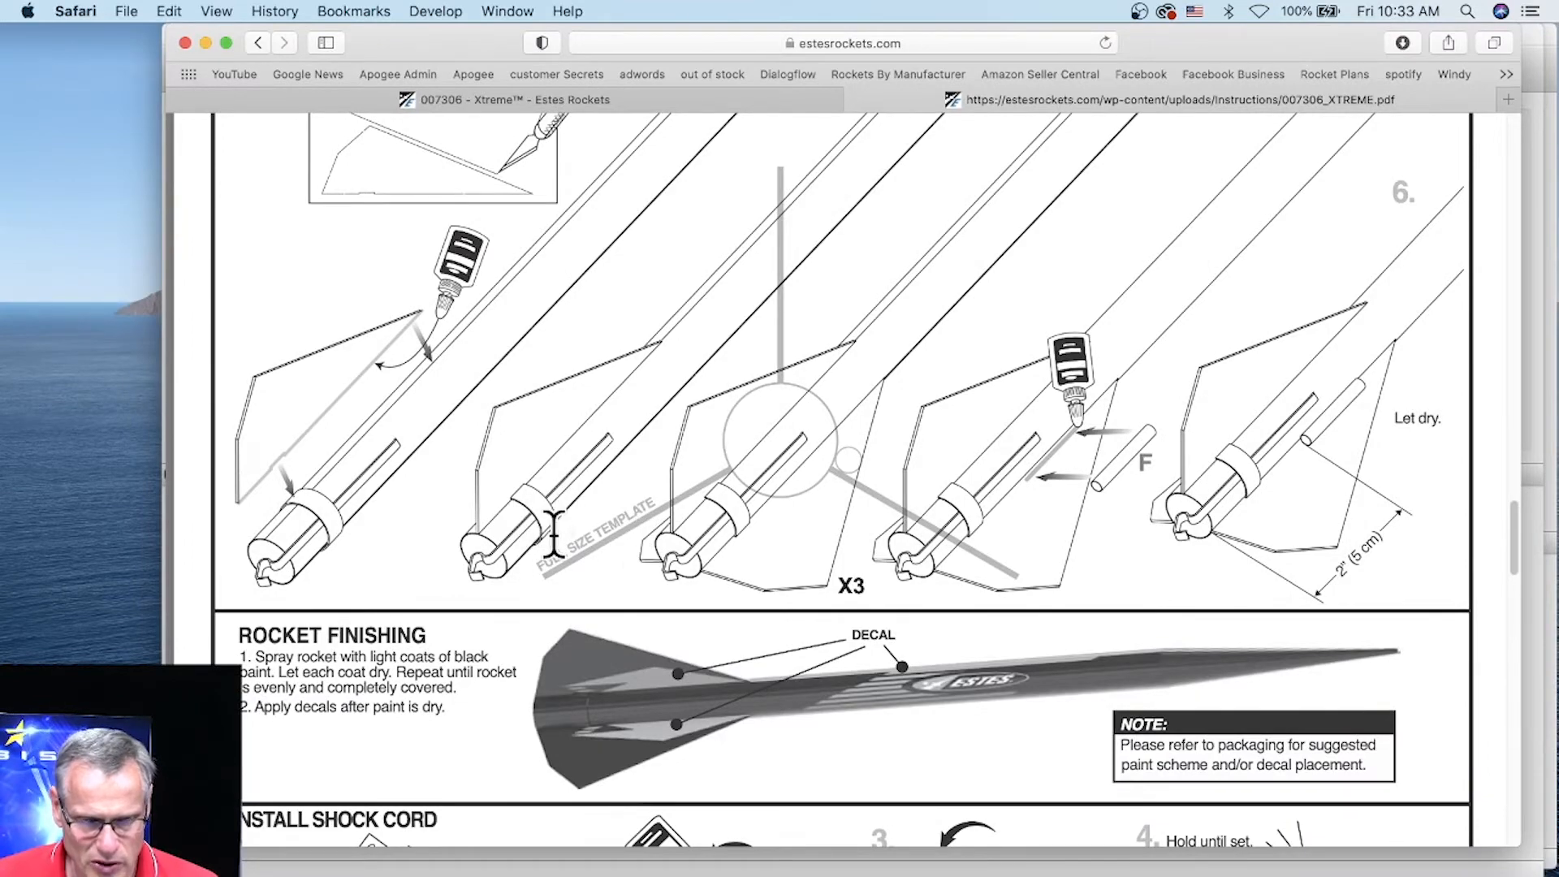
{"action": "left_click_drag", "start_coordinate": [1220, 26], "coordinate": [1128, 110]}
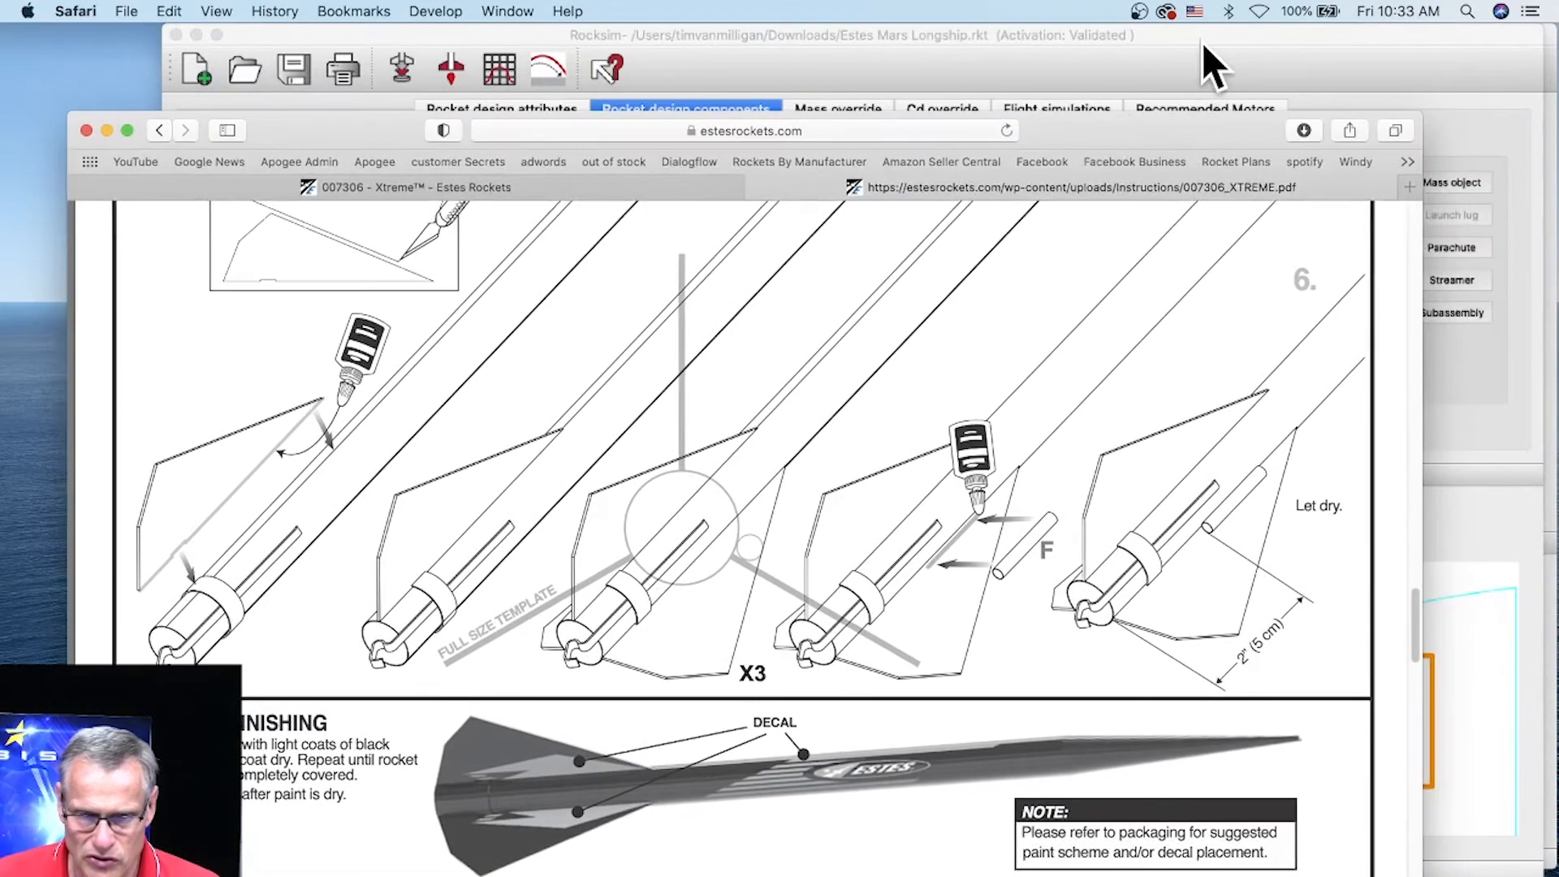
{"action": "left_click", "coordinate": [1200, 51]}
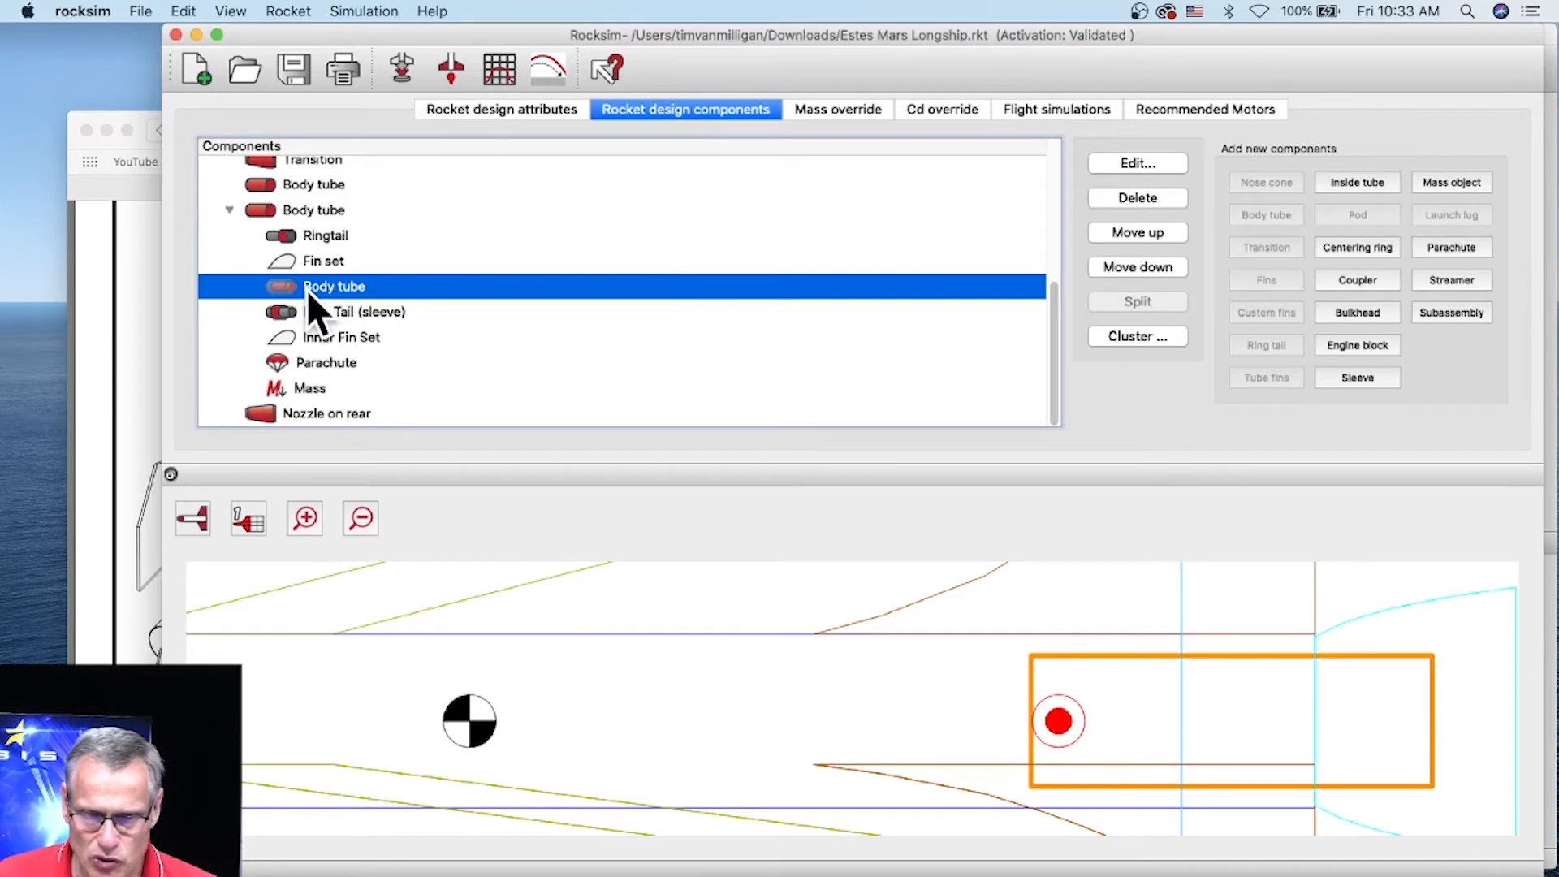
Add a sleeve to the engine mount body tube using the Apogee 10090 AS-24 part from the database.
{"action": "left_click", "coordinate": [1361, 378]}
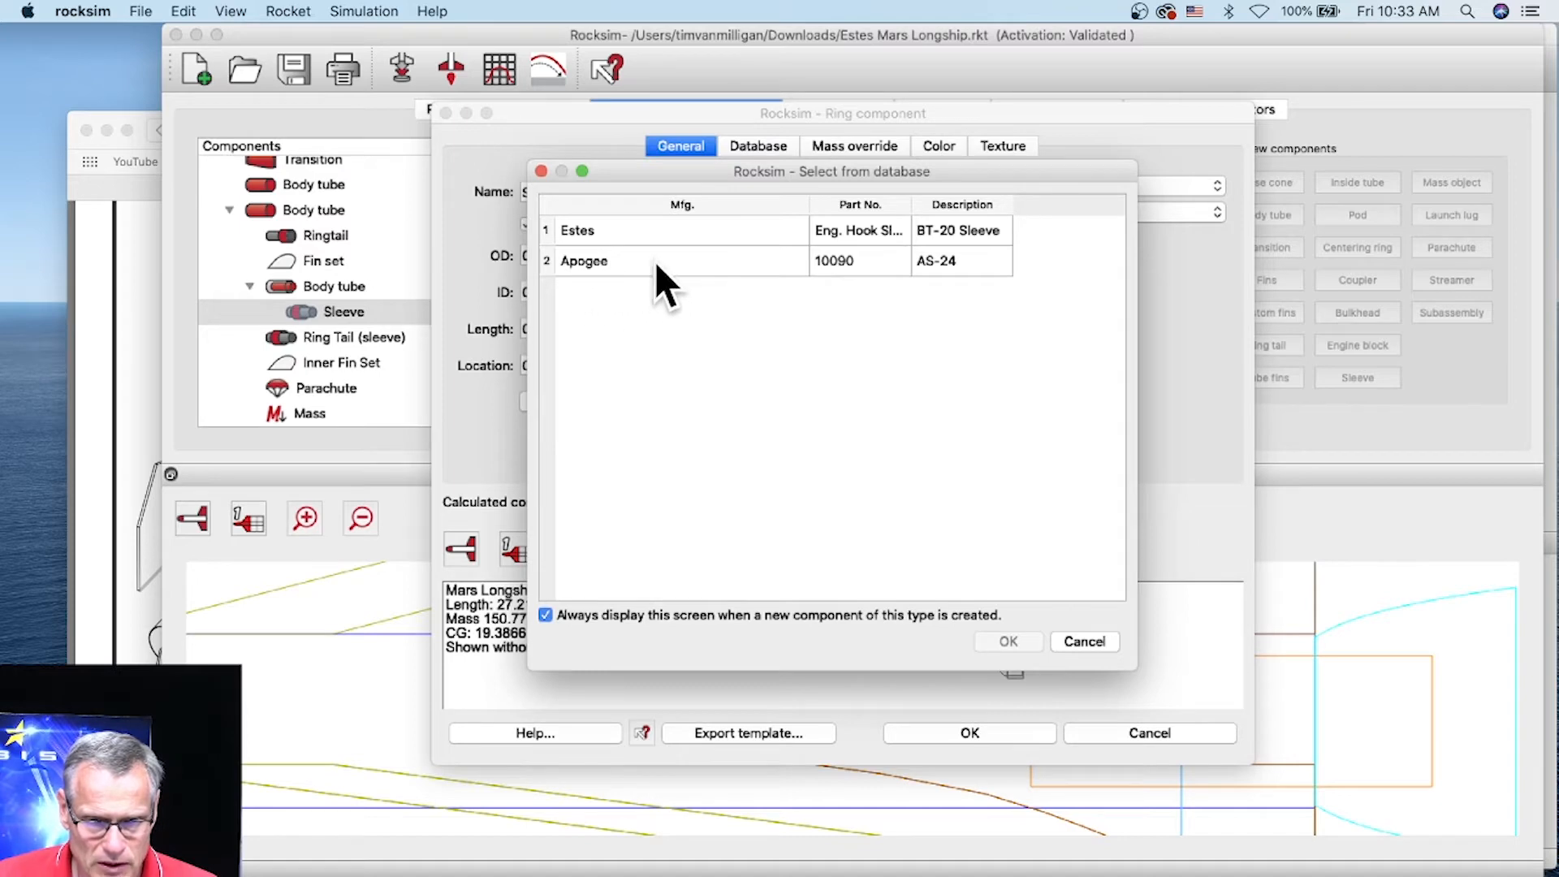
{"action": "left_click", "coordinate": [952, 260]}
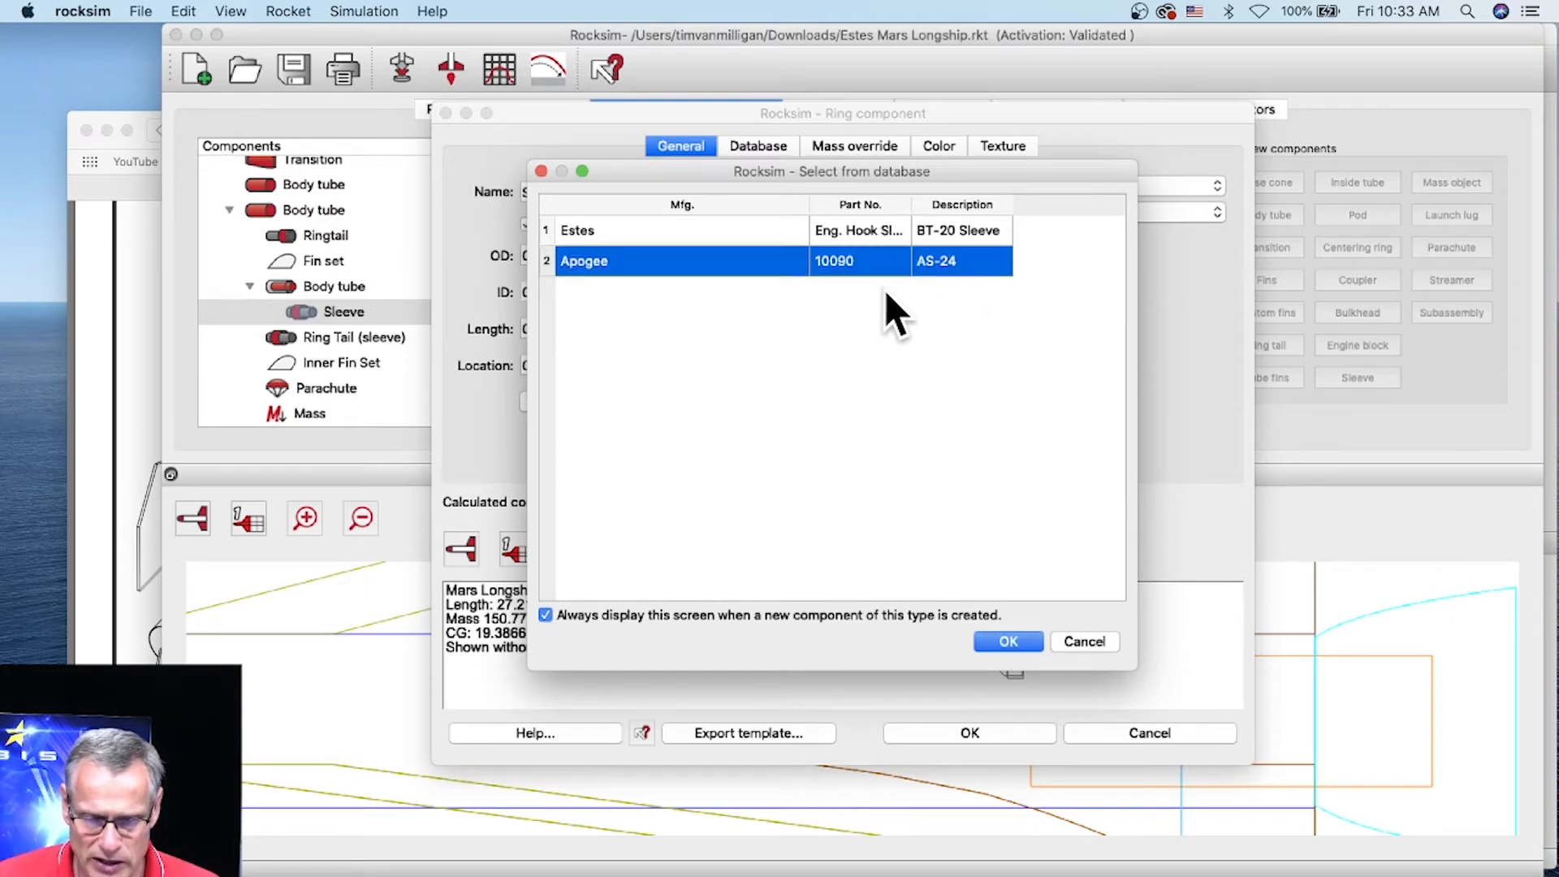
{"action": "left_click", "coordinate": [1009, 642]}
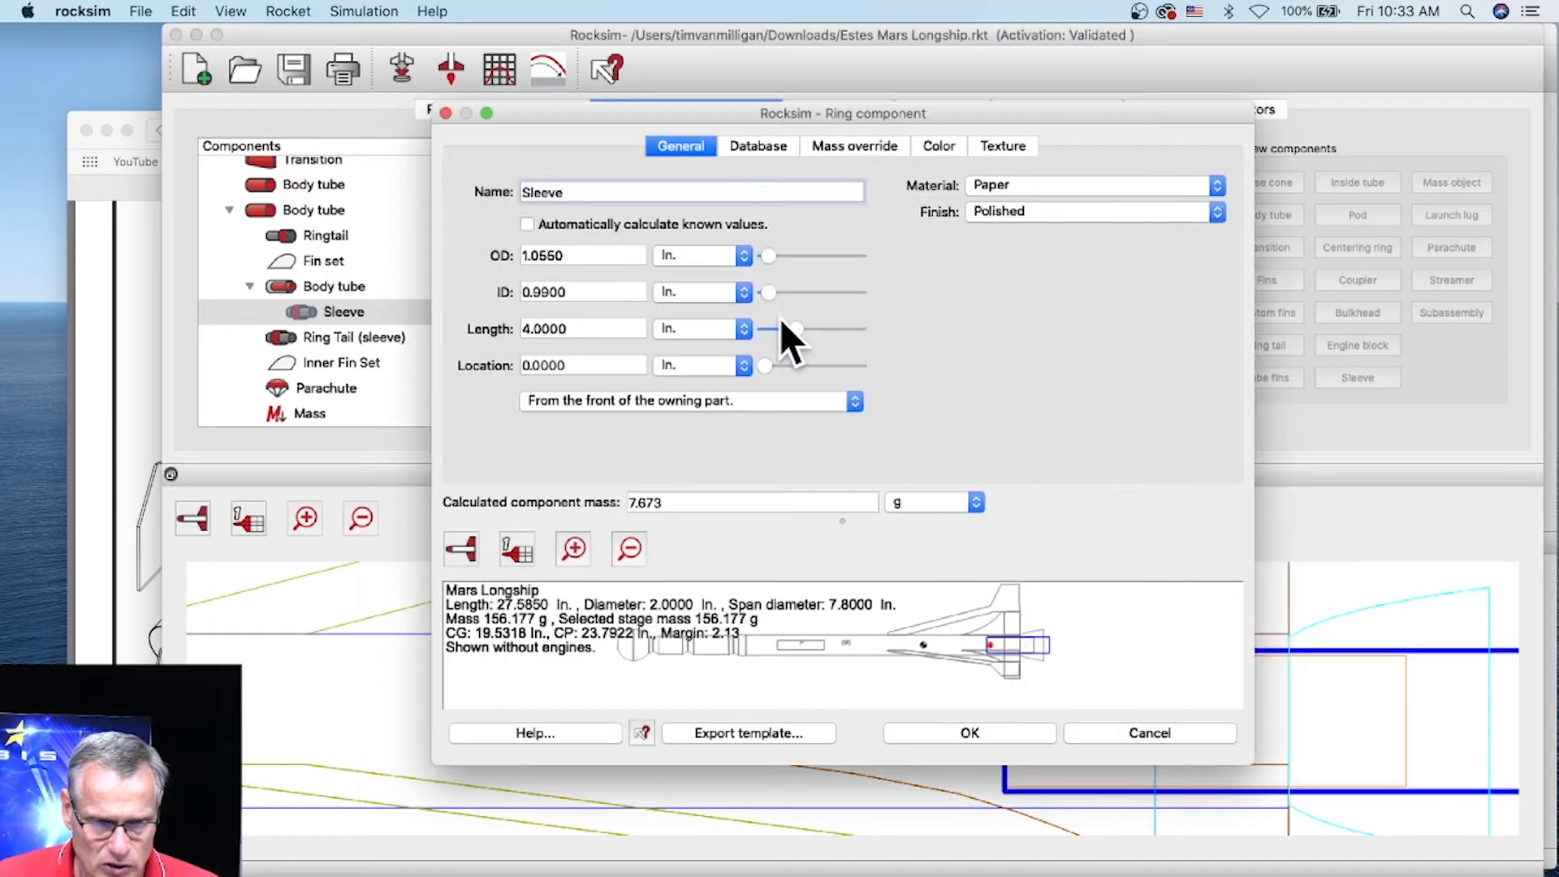
Move and enlarge the sleeve's Ring component window, expanding its side-view preview around the rocket's tail.
{"action": "left_click_drag", "start_coordinate": [579, 120], "coordinate": [312, 8]}
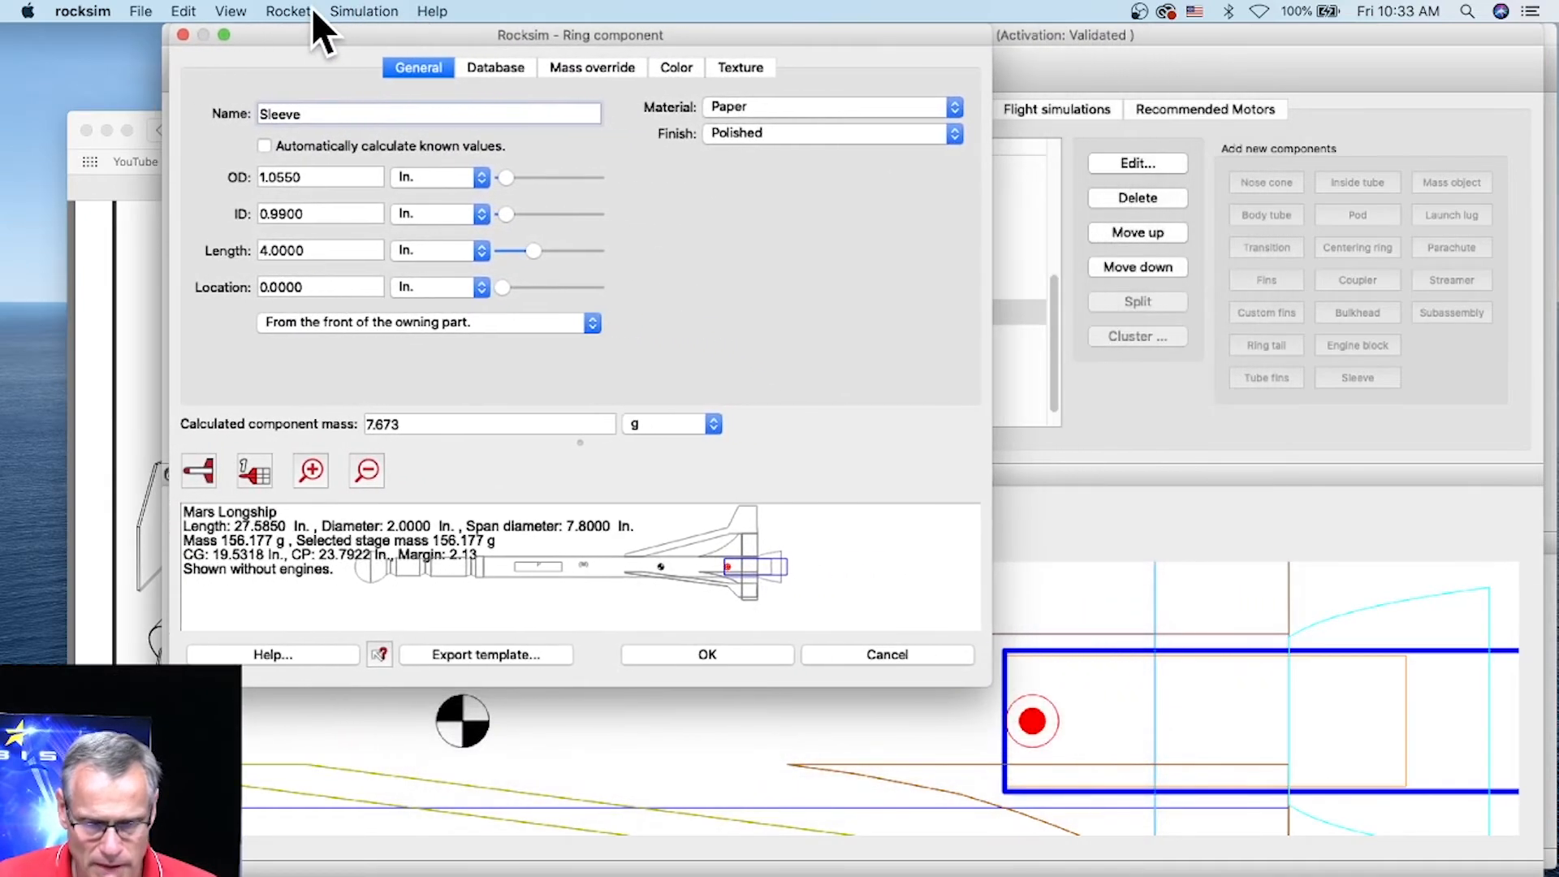
{"action": "left_click_drag", "start_coordinate": [986, 670], "coordinate": [1484, 779]}
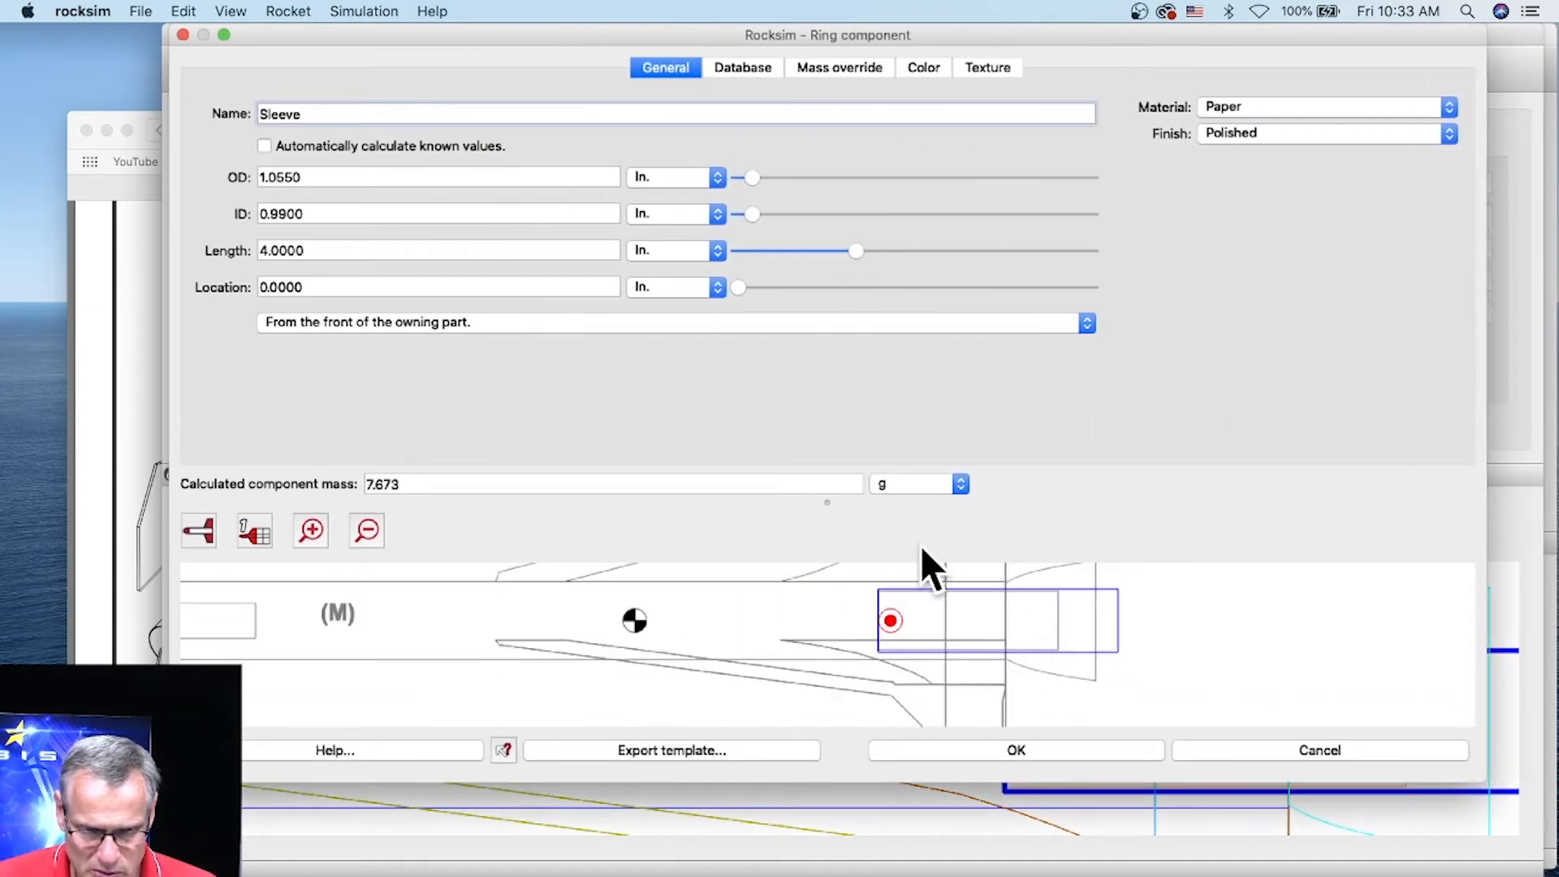
{"action": "left_click_drag", "start_coordinate": [822, 504], "coordinate": [807, 397]}
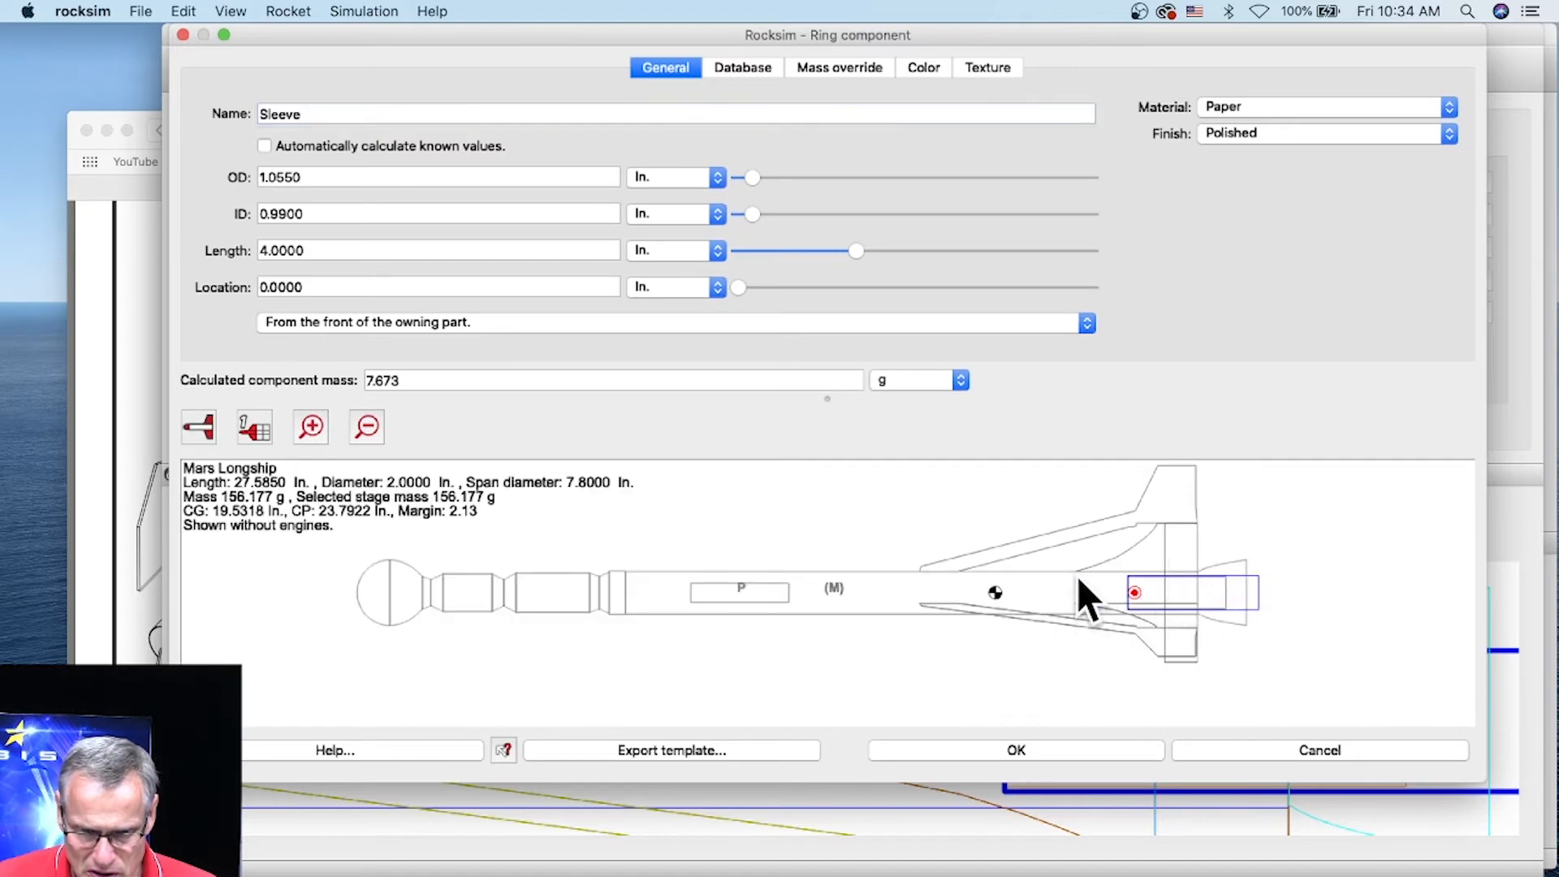
{"action": "left_click_drag", "start_coordinate": [1085, 580], "coordinate": [724, 564]}
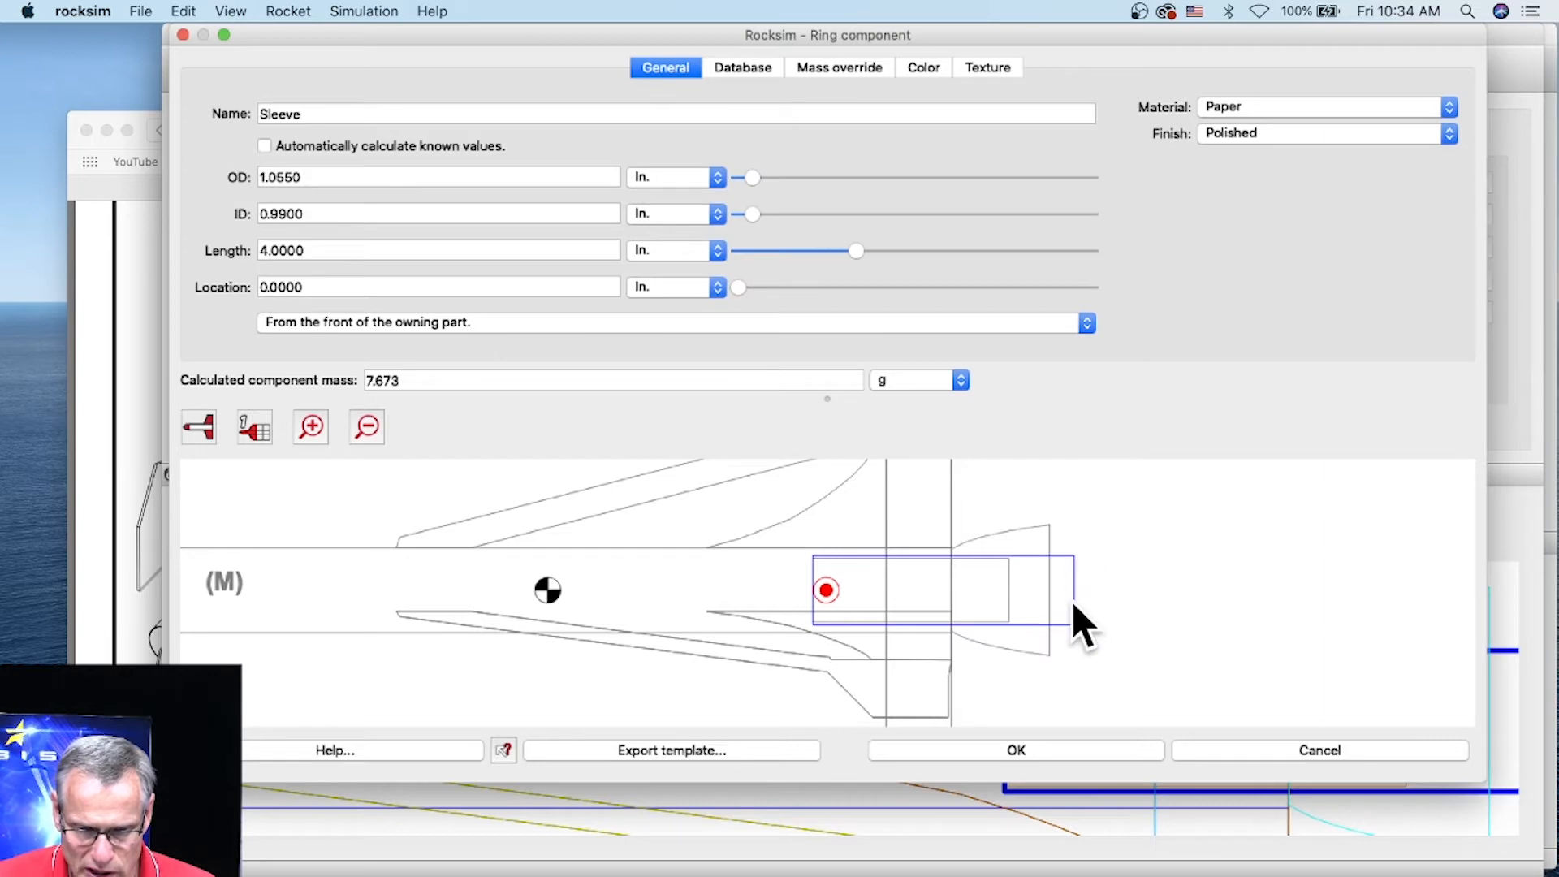
Change the sleeve's 2D color to red (#ff0000).
{"action": "left_click", "coordinate": [915, 70]}
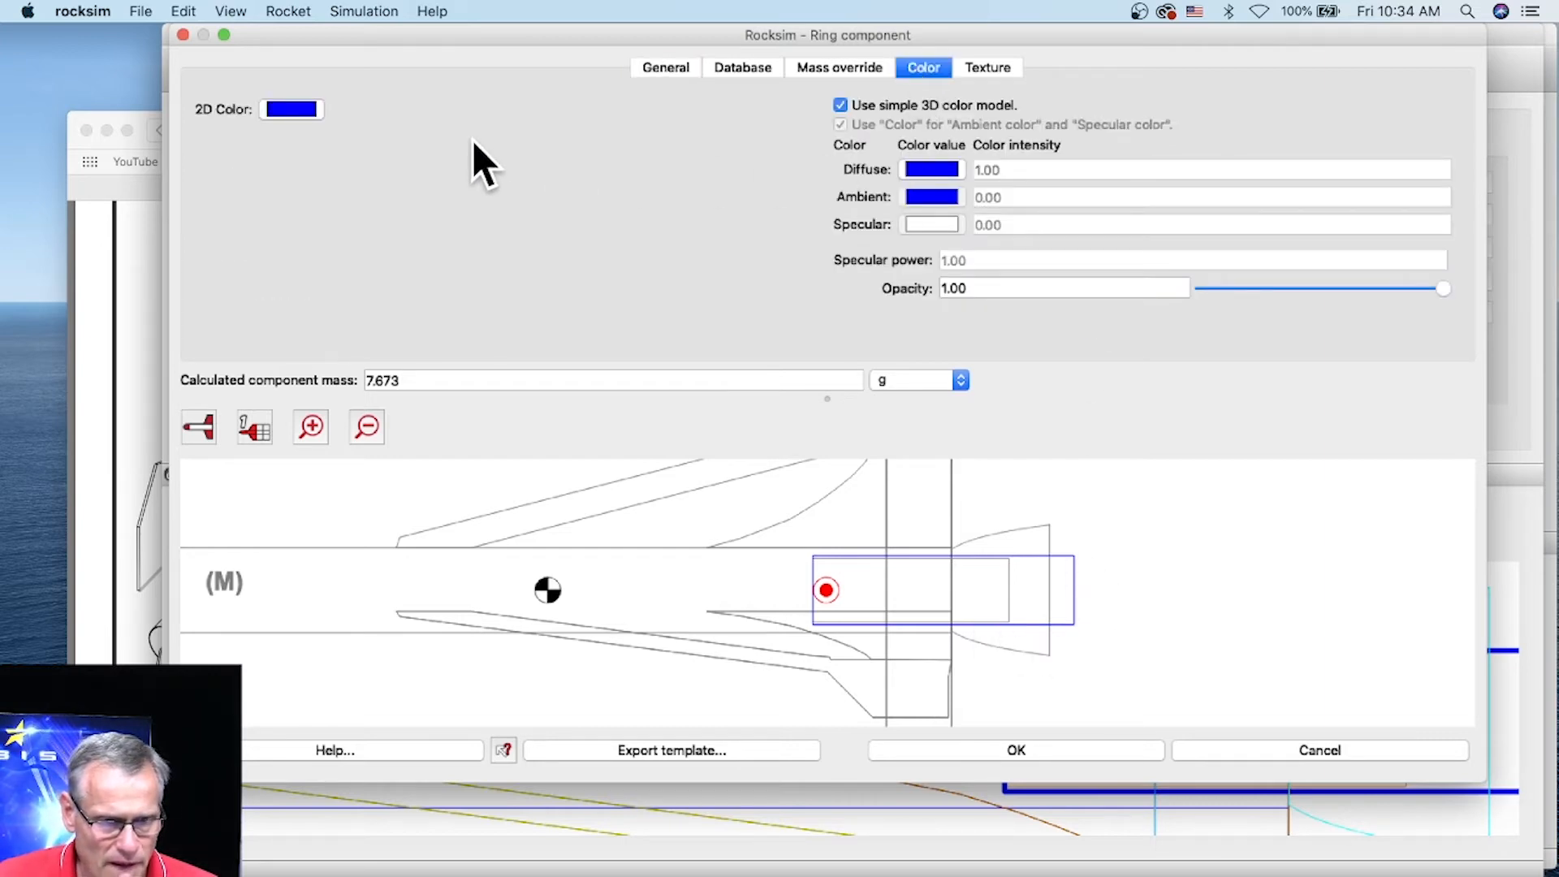
{"action": "left_click", "coordinate": [289, 109]}
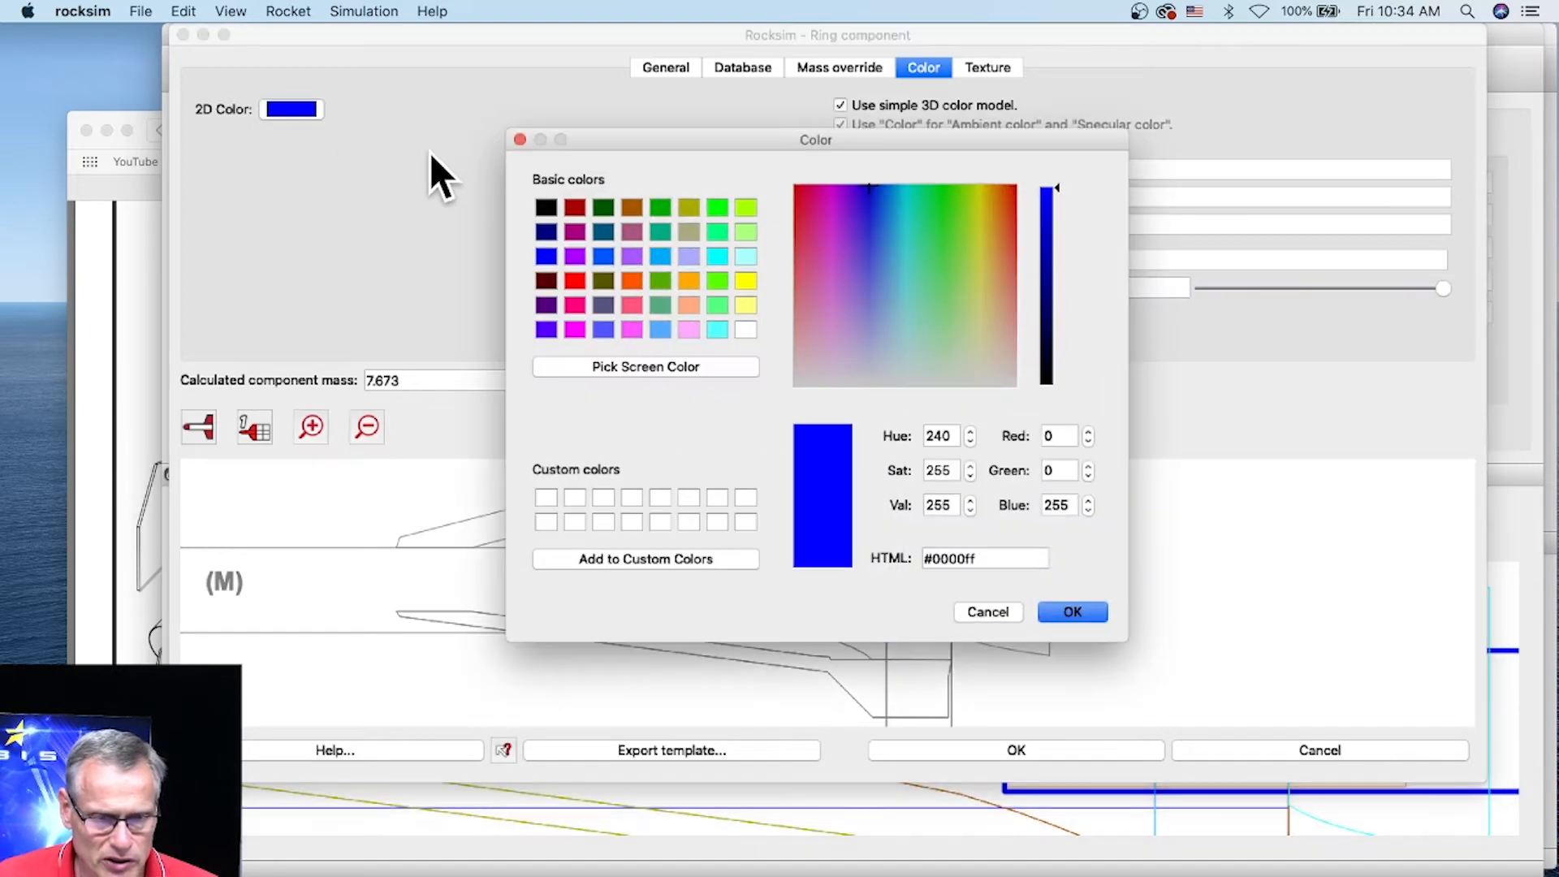
{"action": "left_click", "coordinate": [567, 284]}
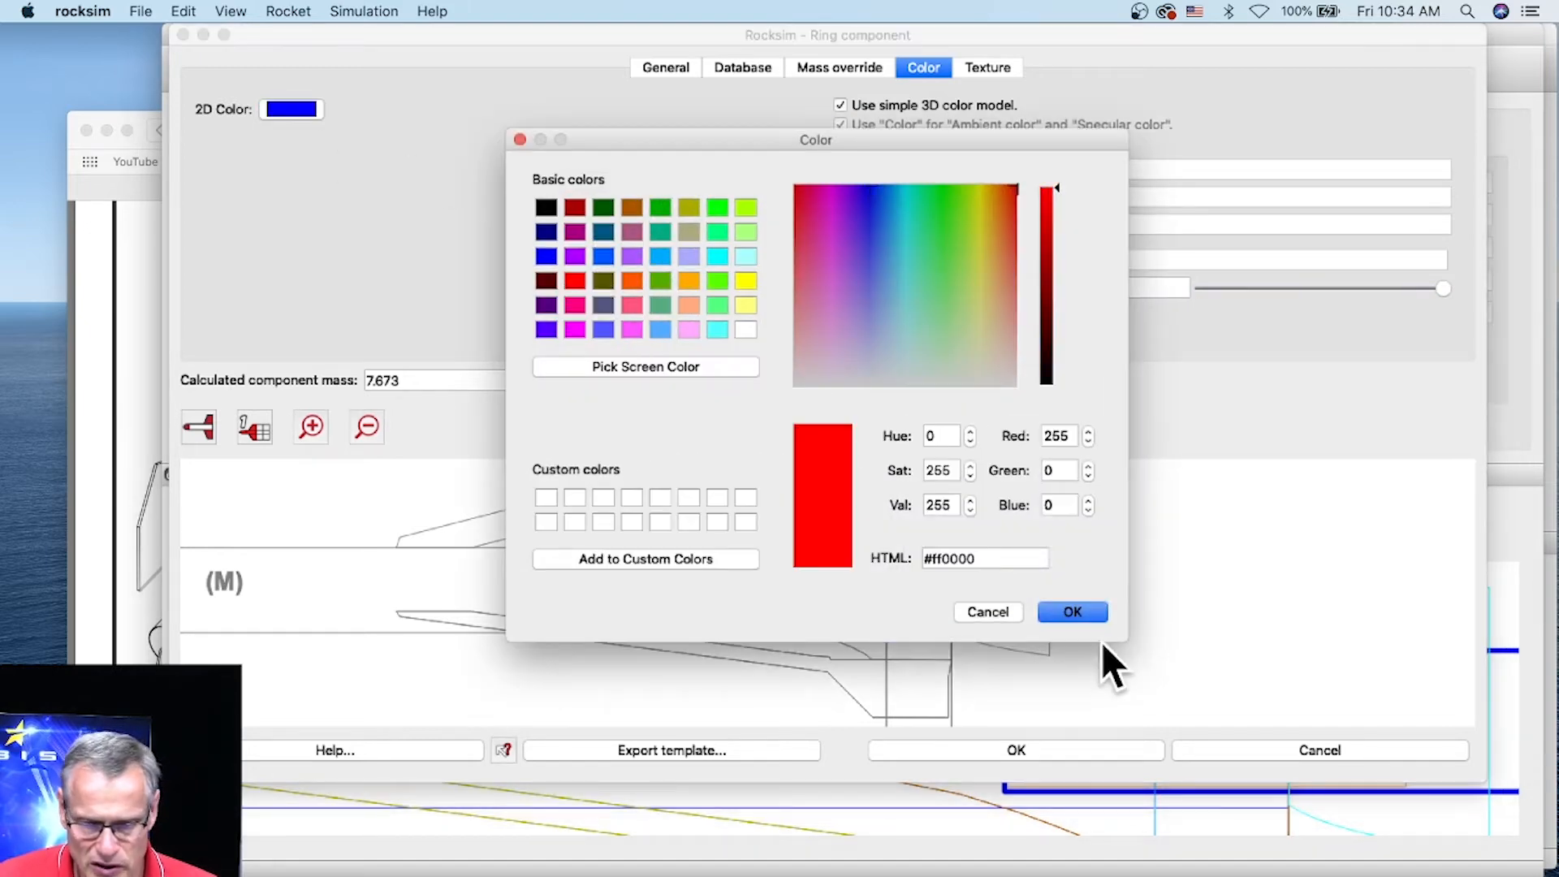
{"action": "left_click", "coordinate": [1068, 613]}
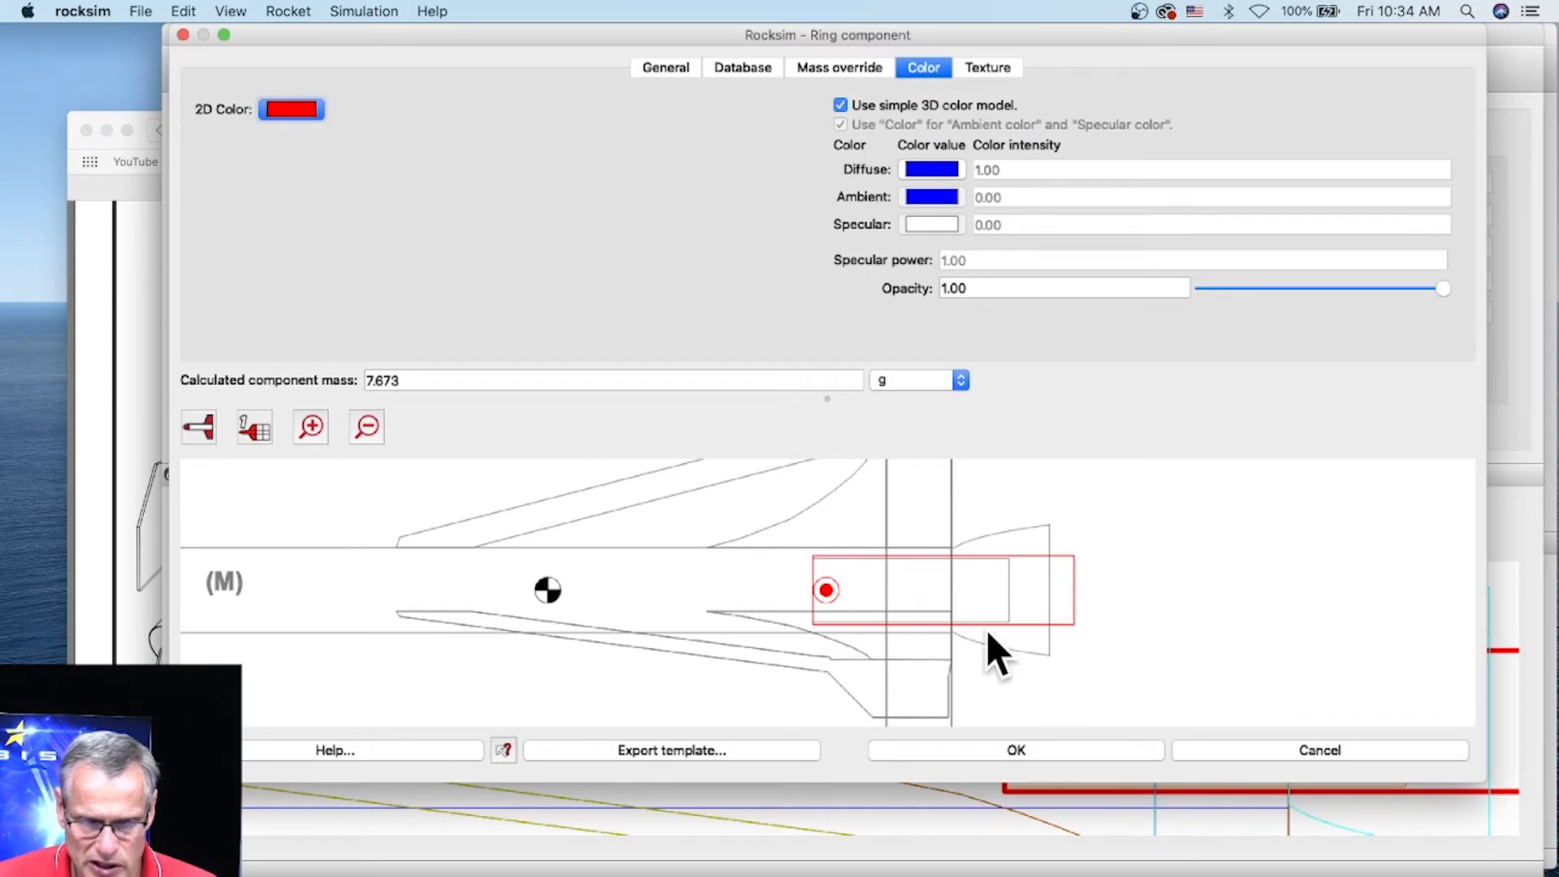
Set the sleeve's length to 0.25 in. and its location to 1.5 in. from the front of the engine mount tube.
{"action": "left_click", "coordinate": [666, 67]}
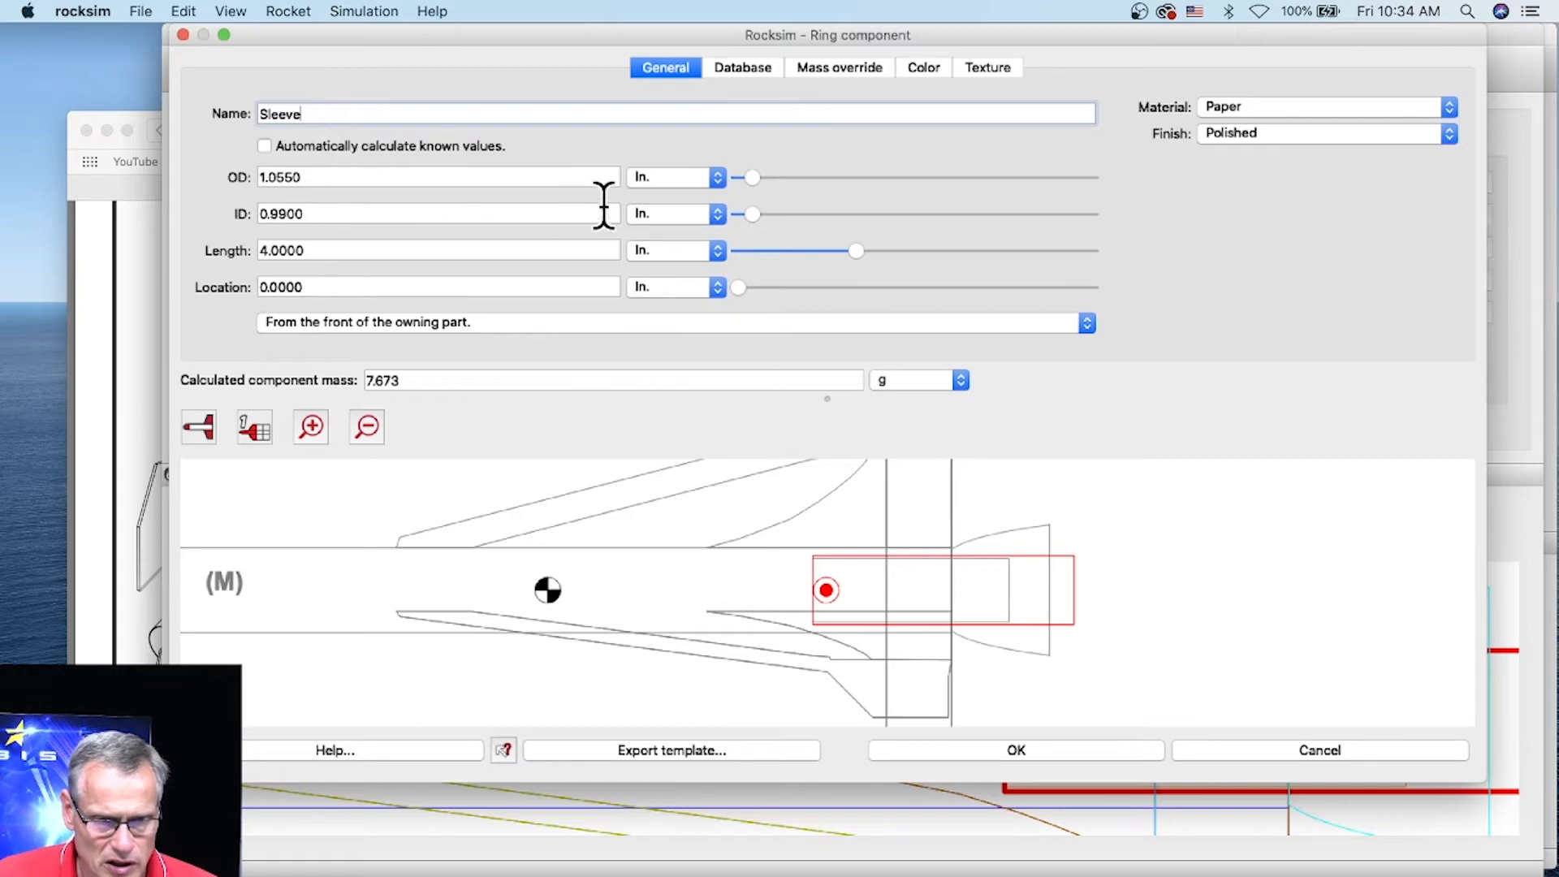
{"action": "left_click_drag", "start_coordinate": [852, 248], "coordinate": [752, 266]}
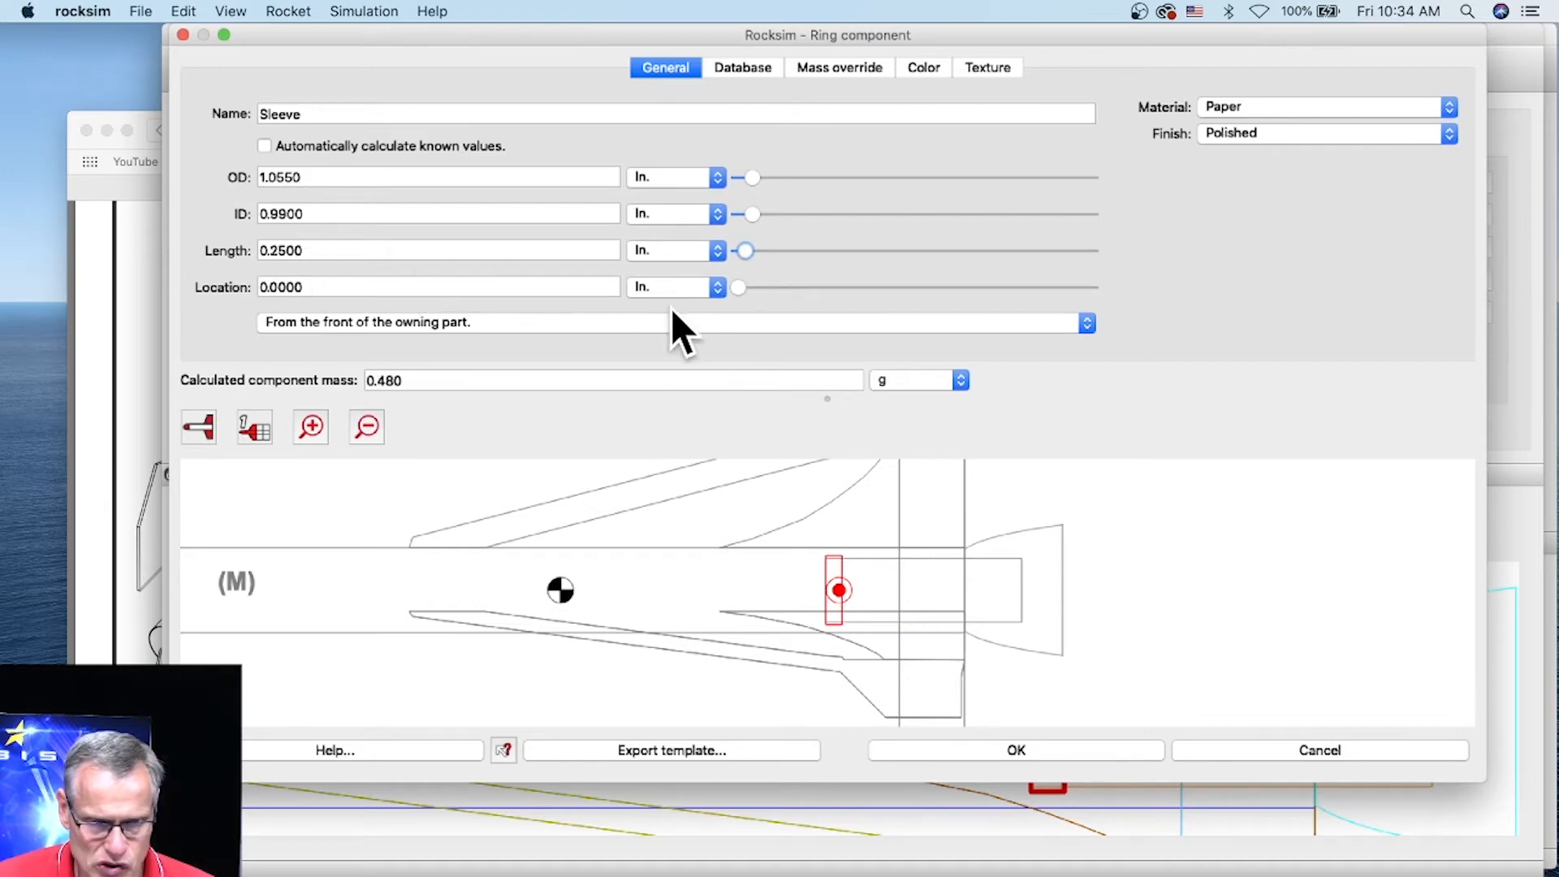
{"action": "left_click_drag", "start_coordinate": [738, 291], "coordinate": [914, 287]}
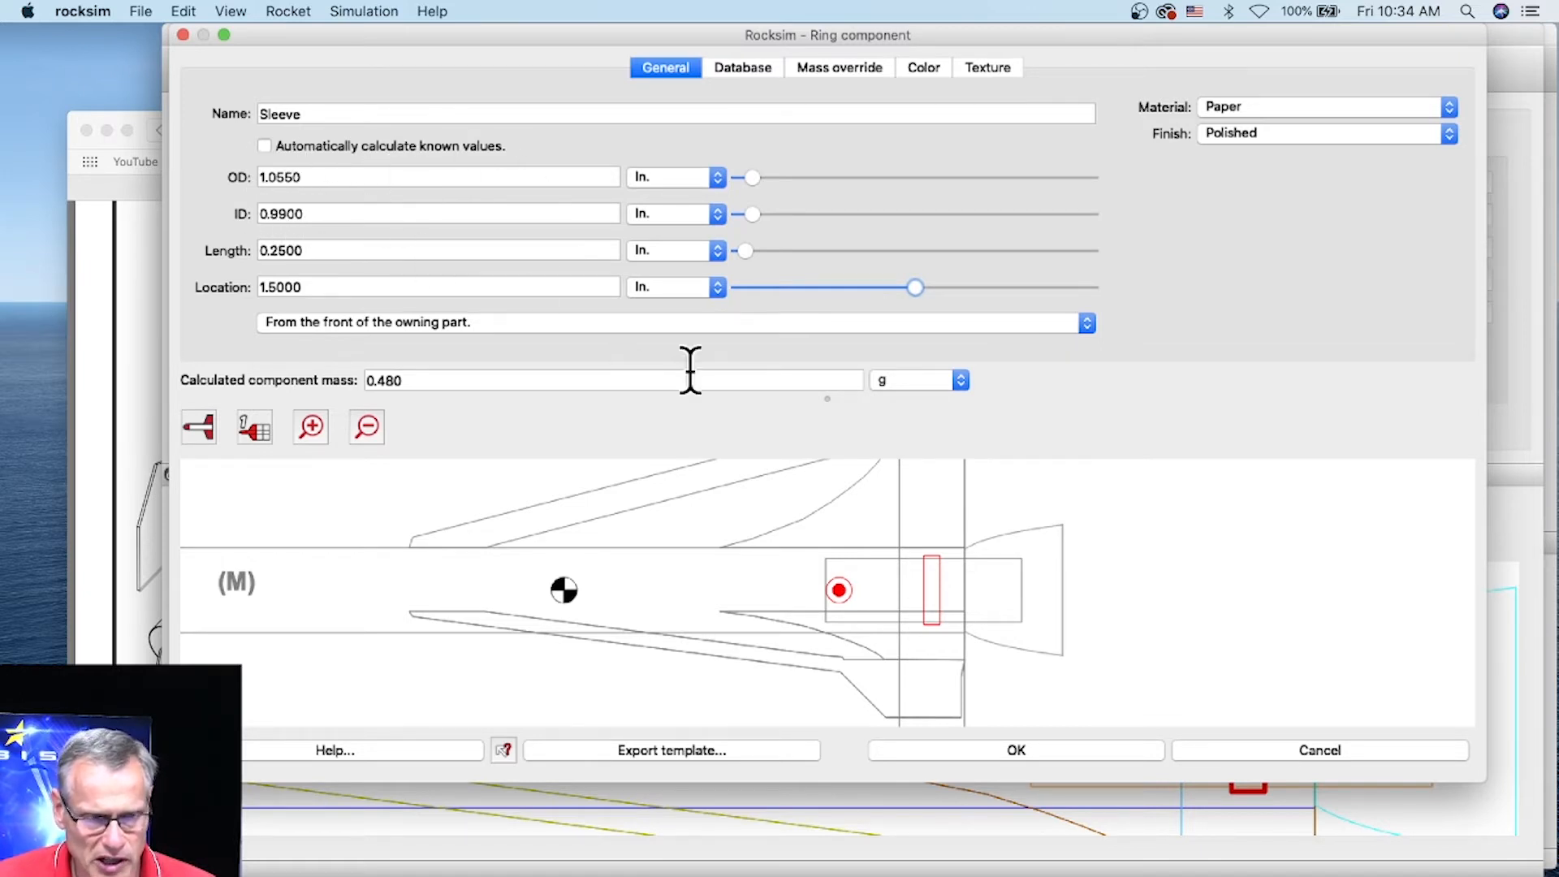
Try automatic calculation of the sleeve's known values, turn it off again, and set the inner diameter to 0.99 in.
{"action": "left_click", "coordinate": [265, 147]}
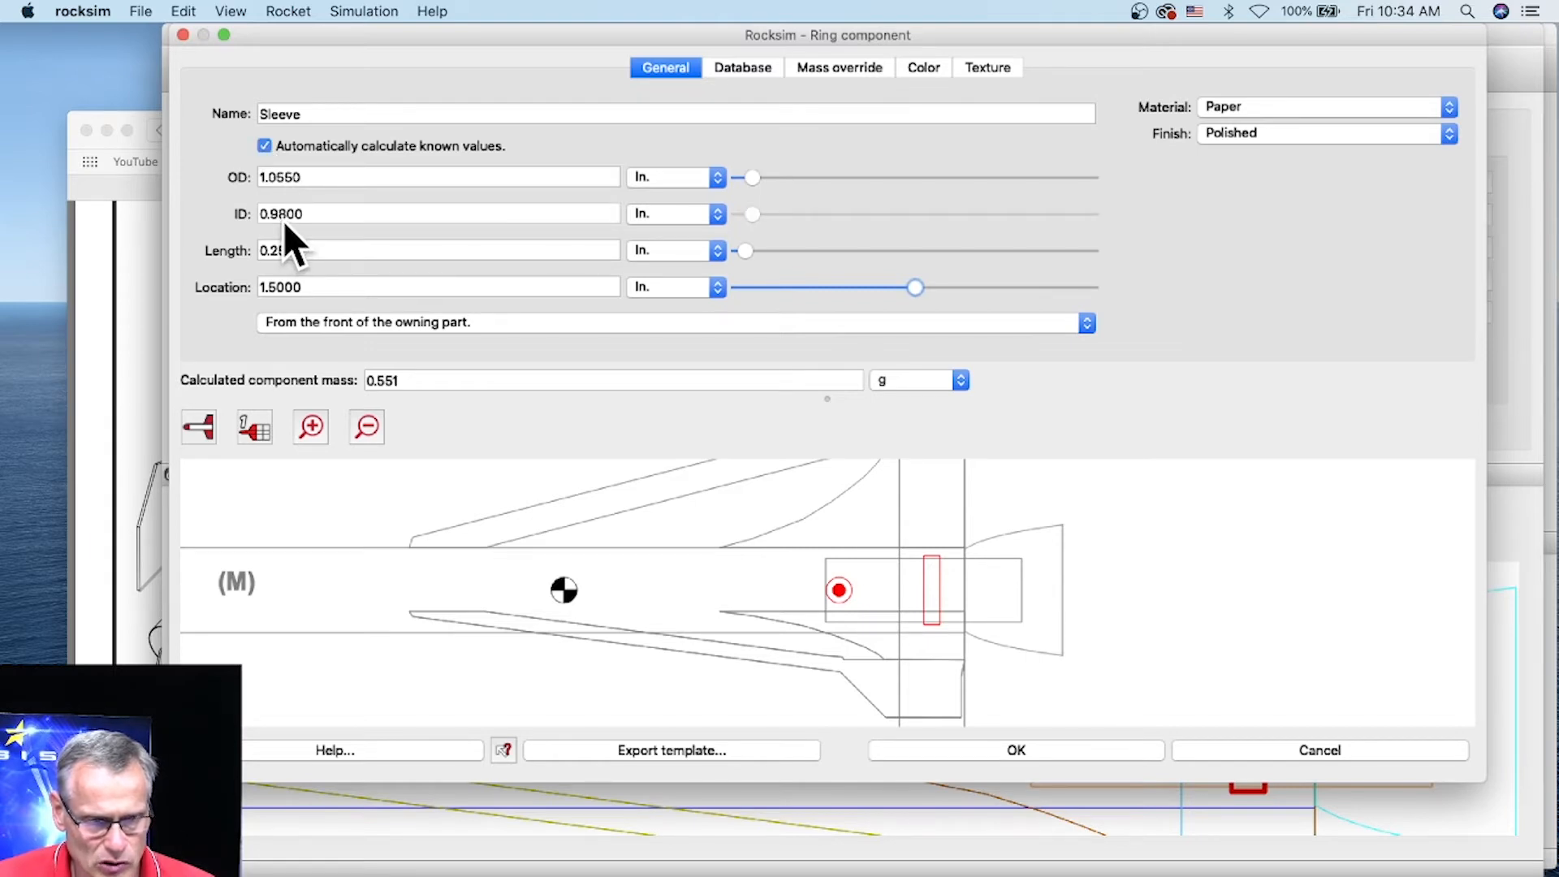
{"action": "left_click", "coordinate": [265, 148]}
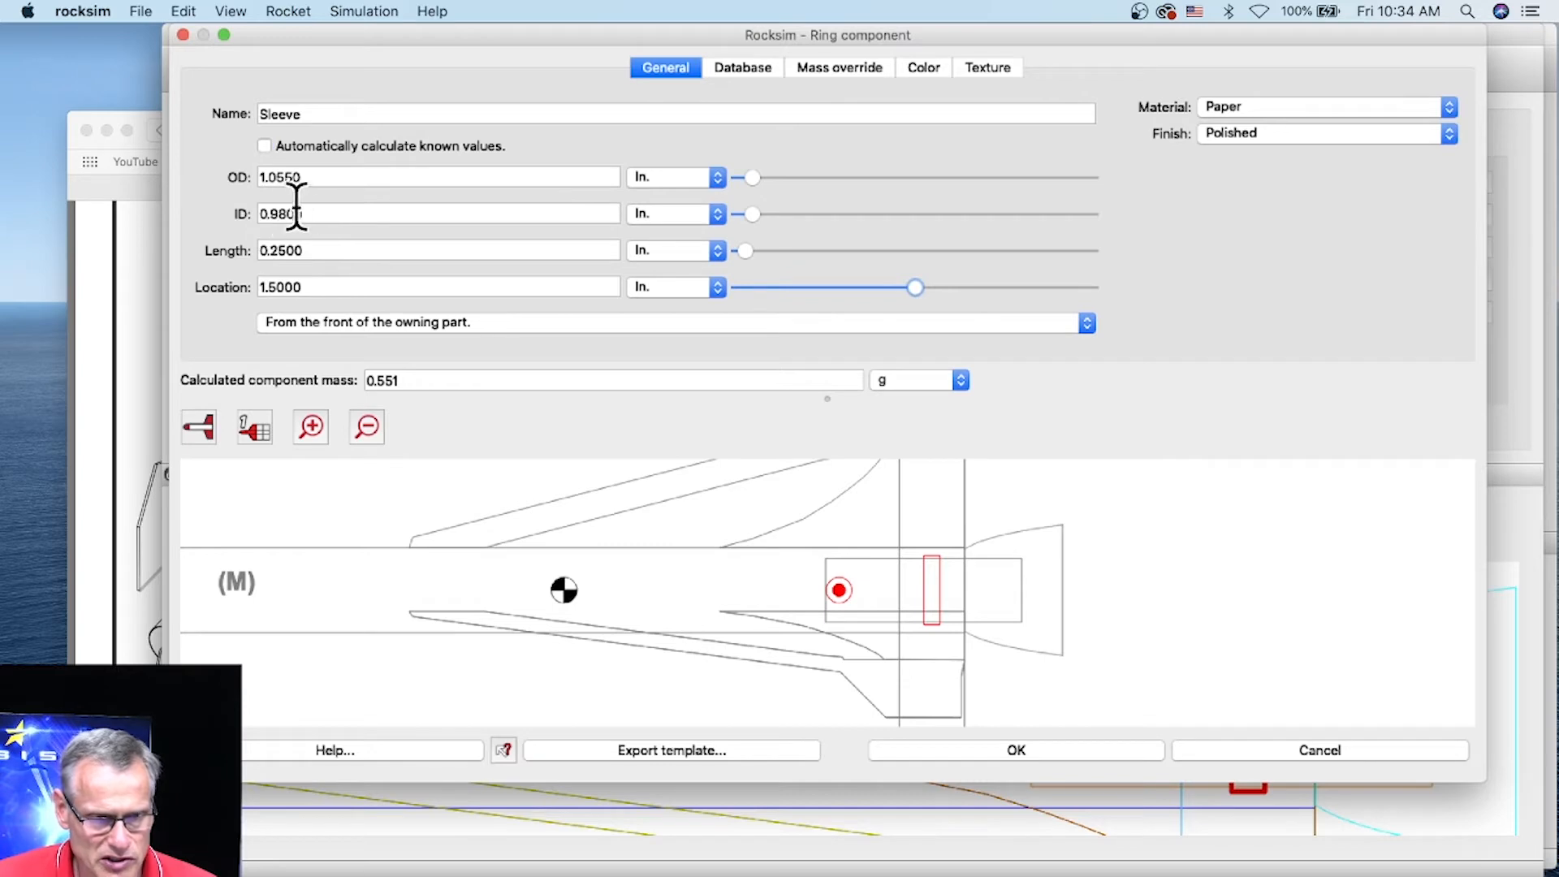
{"action": "left_click_drag", "start_coordinate": [276, 213], "coordinate": [350, 212]}
{"action": "type", "text": "99"}
{"action": "key", "text": "Tab"}
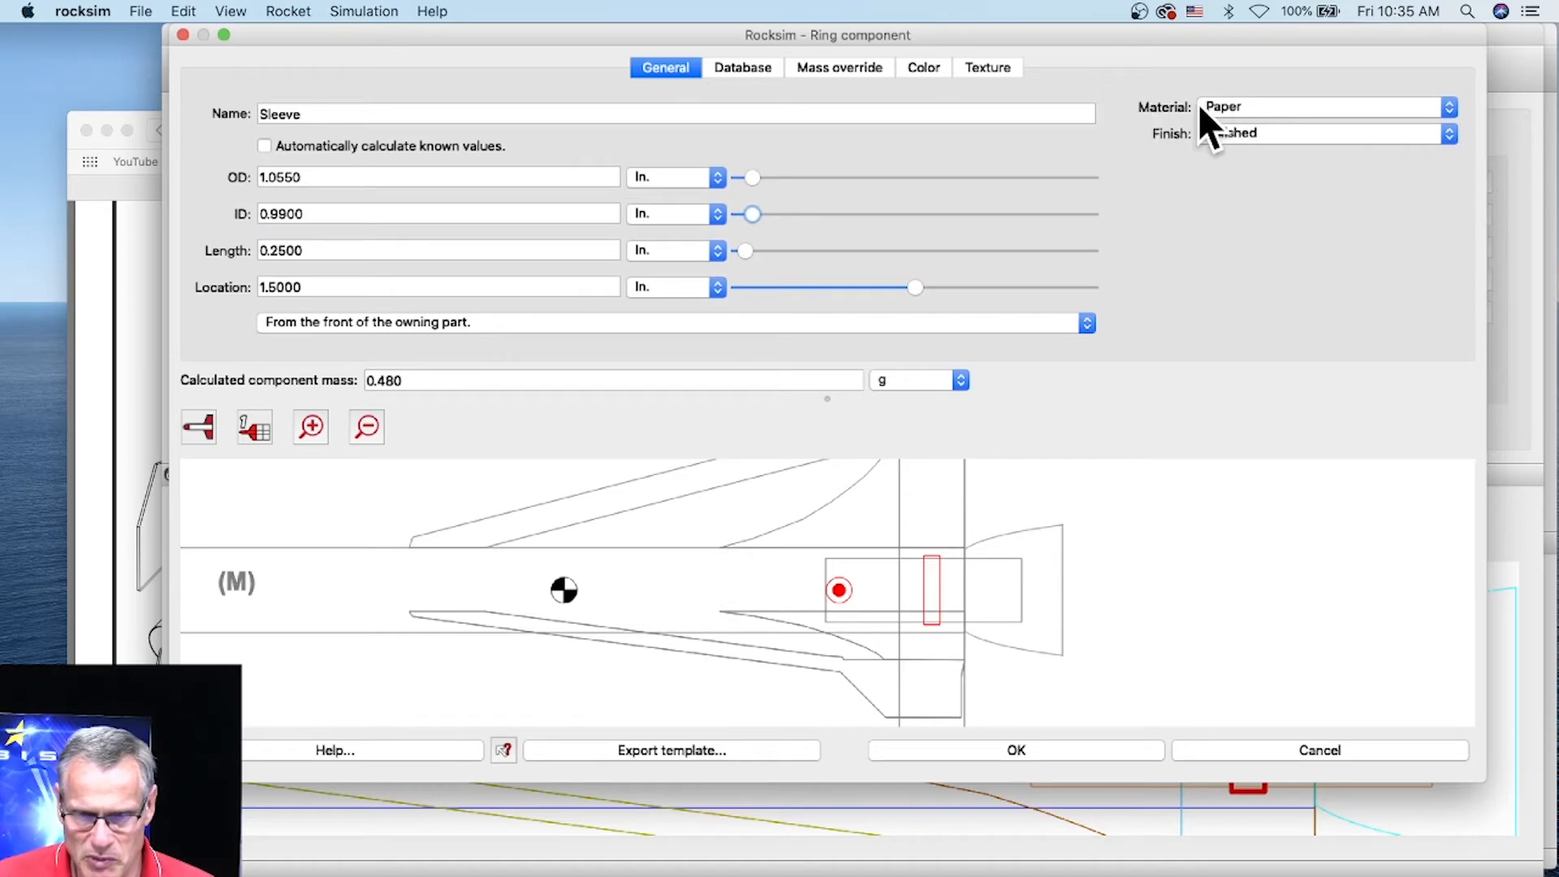
Set the sleeve's material to Spiral/Glassine, rename it "Engine mount - Engine Hook Sleeve", and save the component.
{"action": "left_click", "coordinate": [1250, 108]}
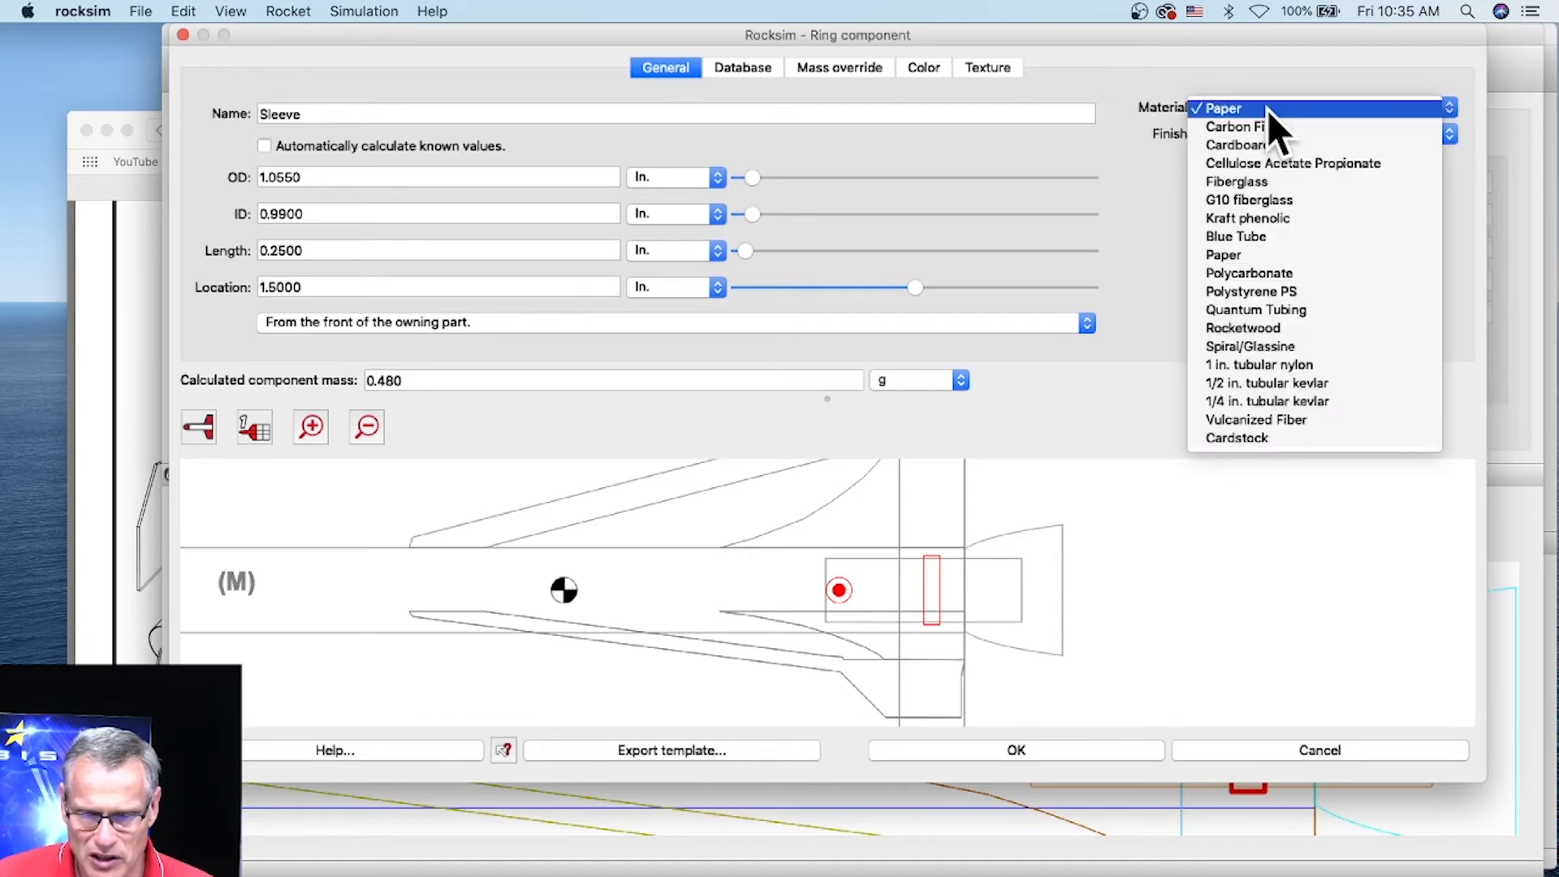
{"action": "left_click", "coordinate": [1265, 348]}
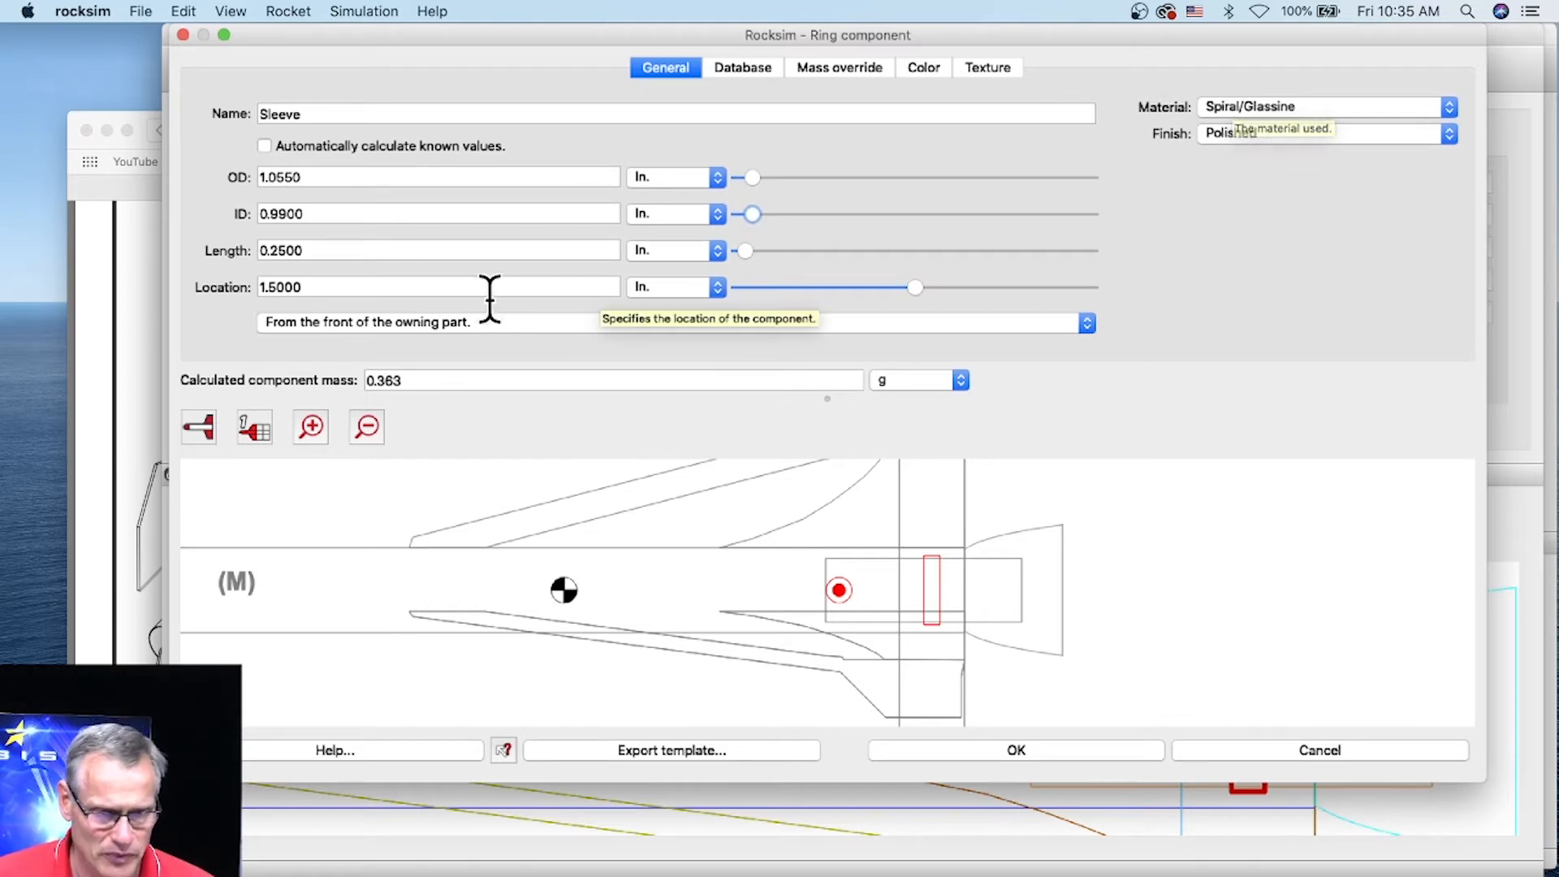
{"action": "left_click", "coordinate": [261, 114]}
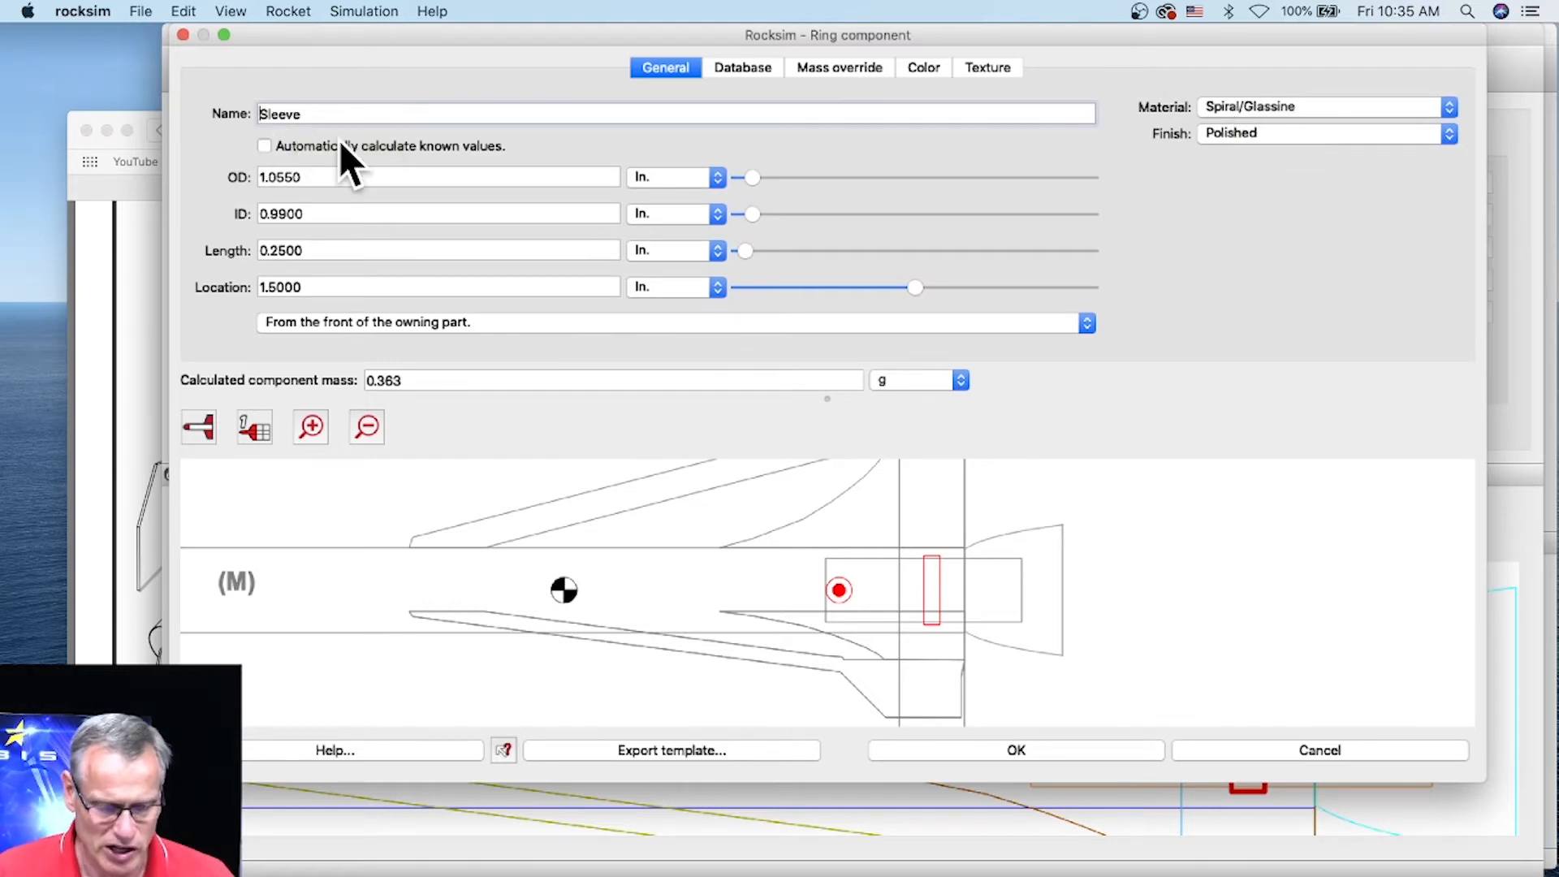
{"action": "type", "text": "Engine mount"}
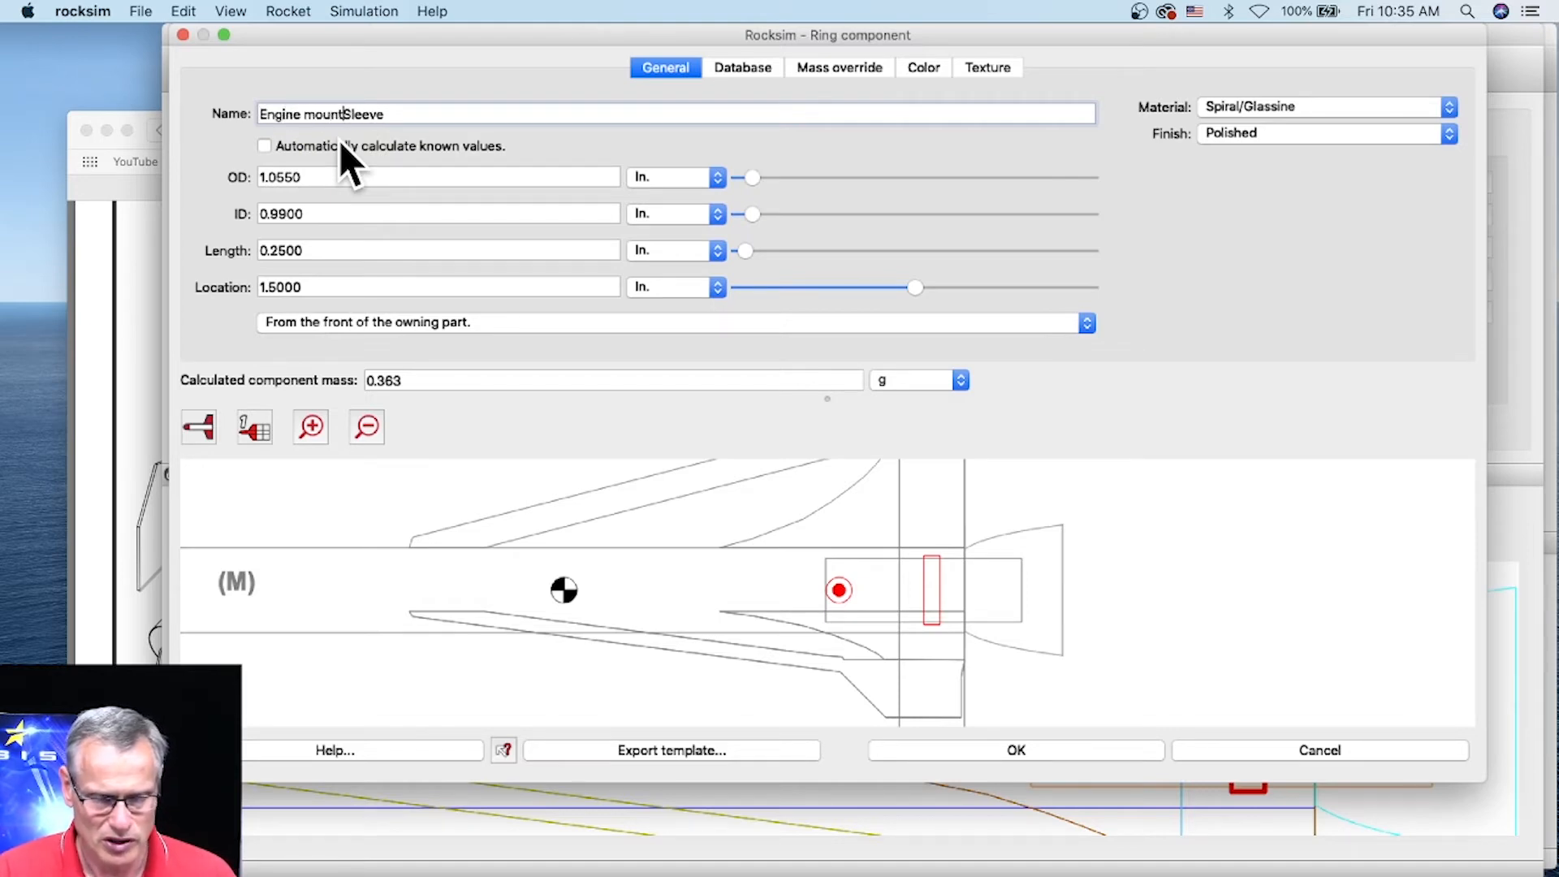
{"action": "type", "text": " h"}
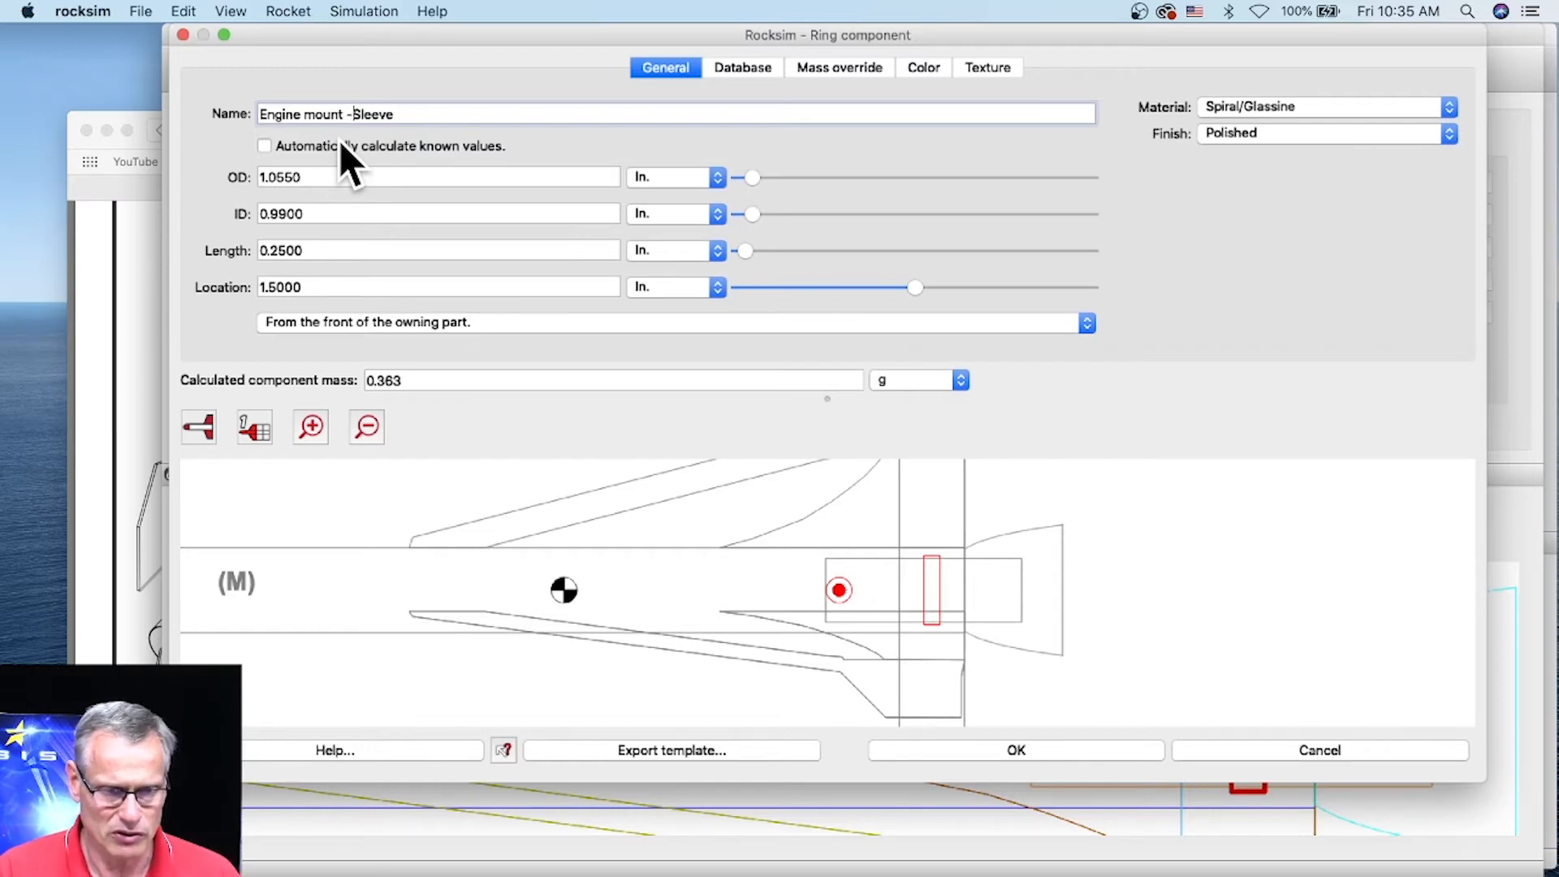
{"action": "type", "text": " Engine Hoo"}
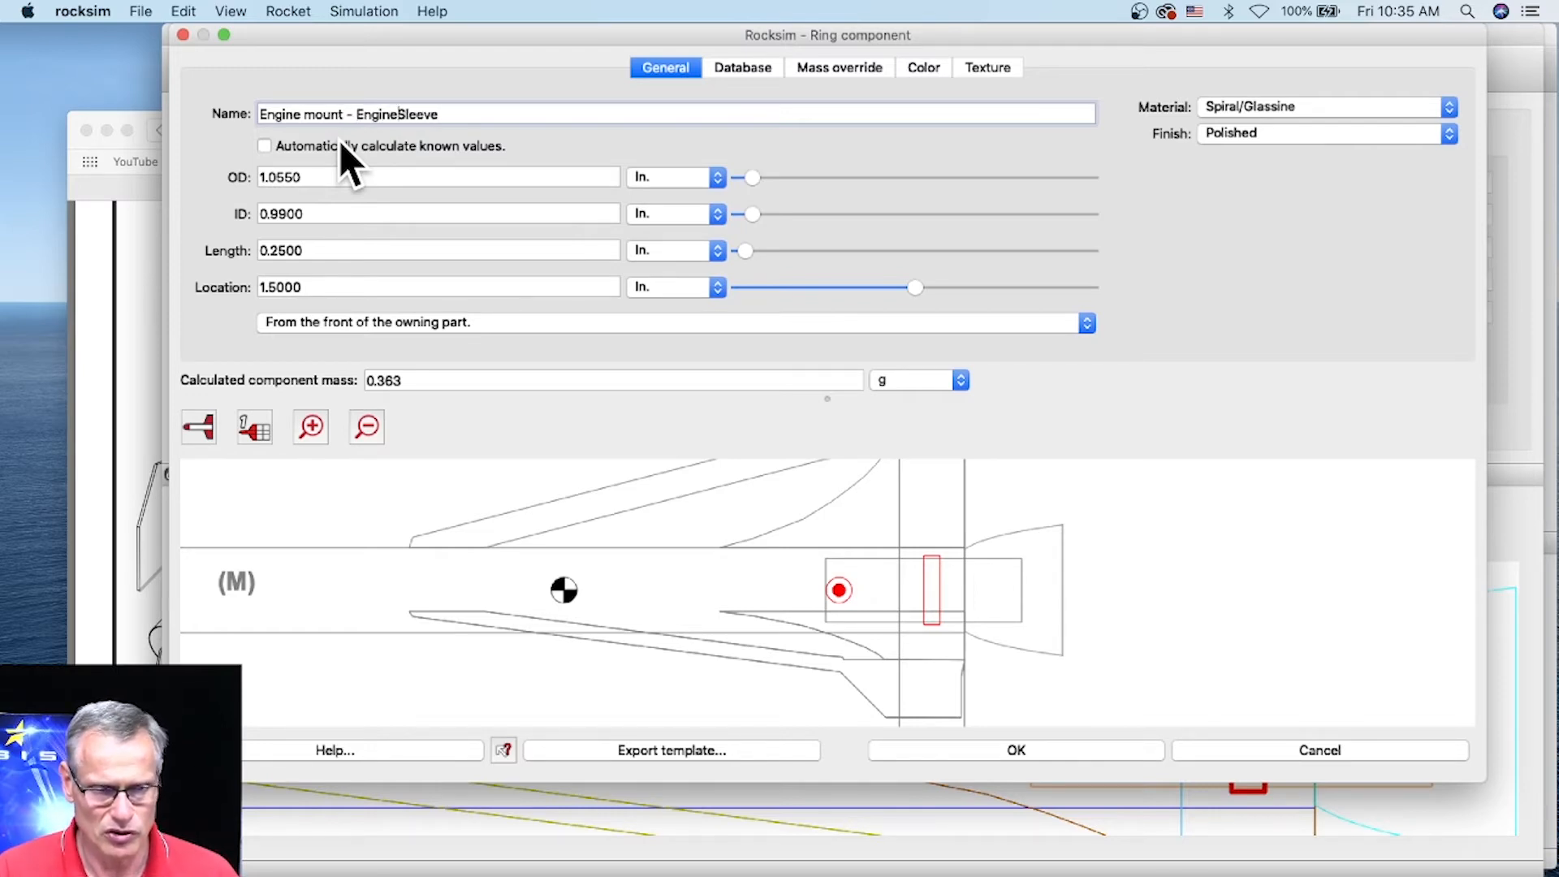
{"action": "type", "text": "k"}
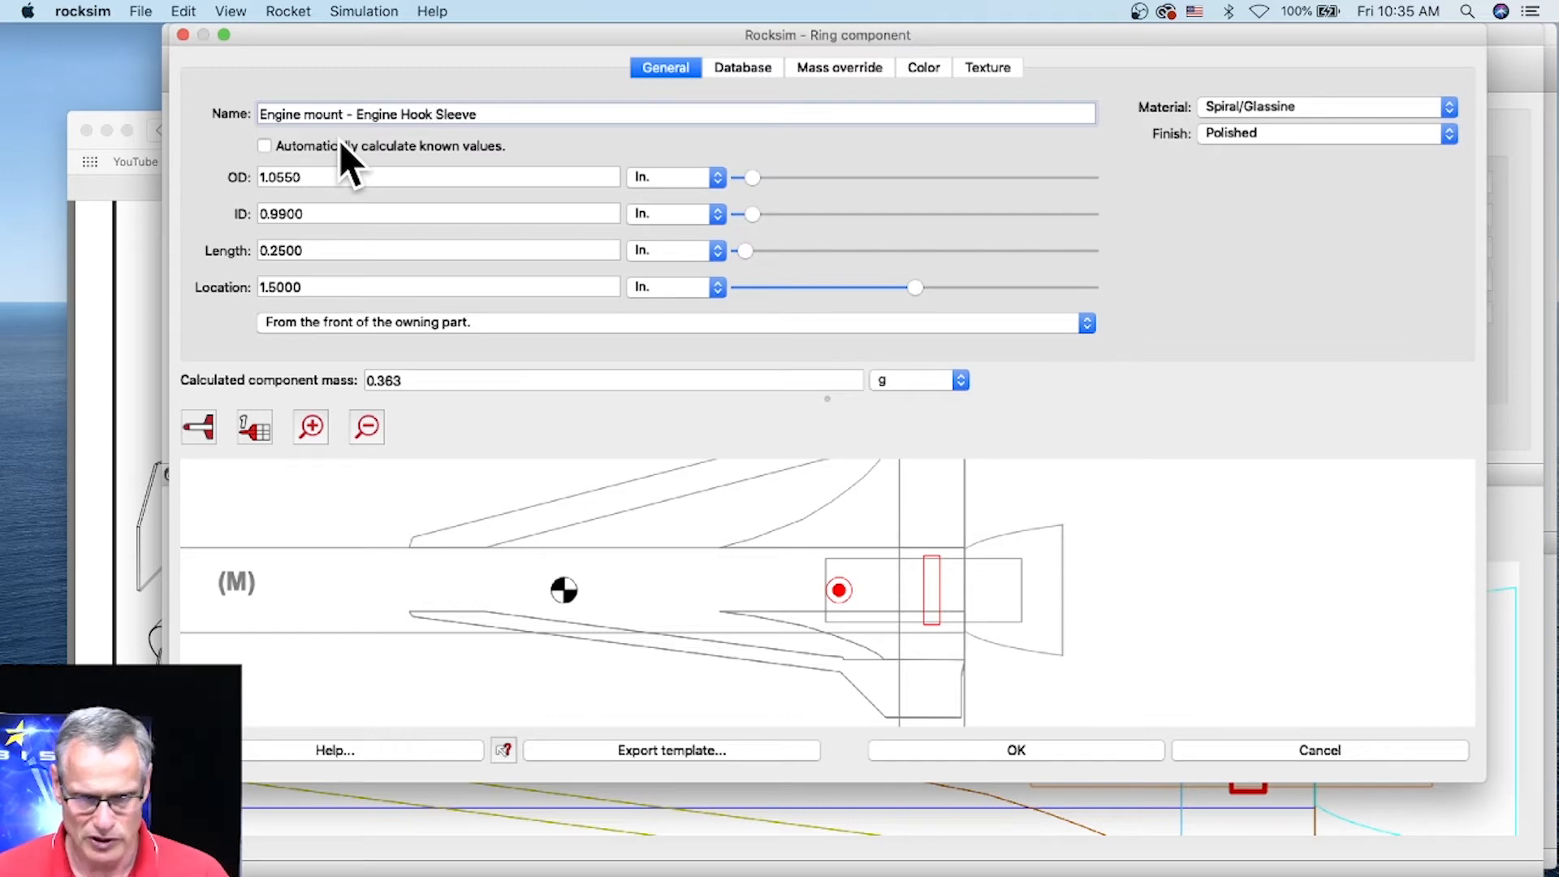
{"action": "left_click", "coordinate": [1039, 746]}
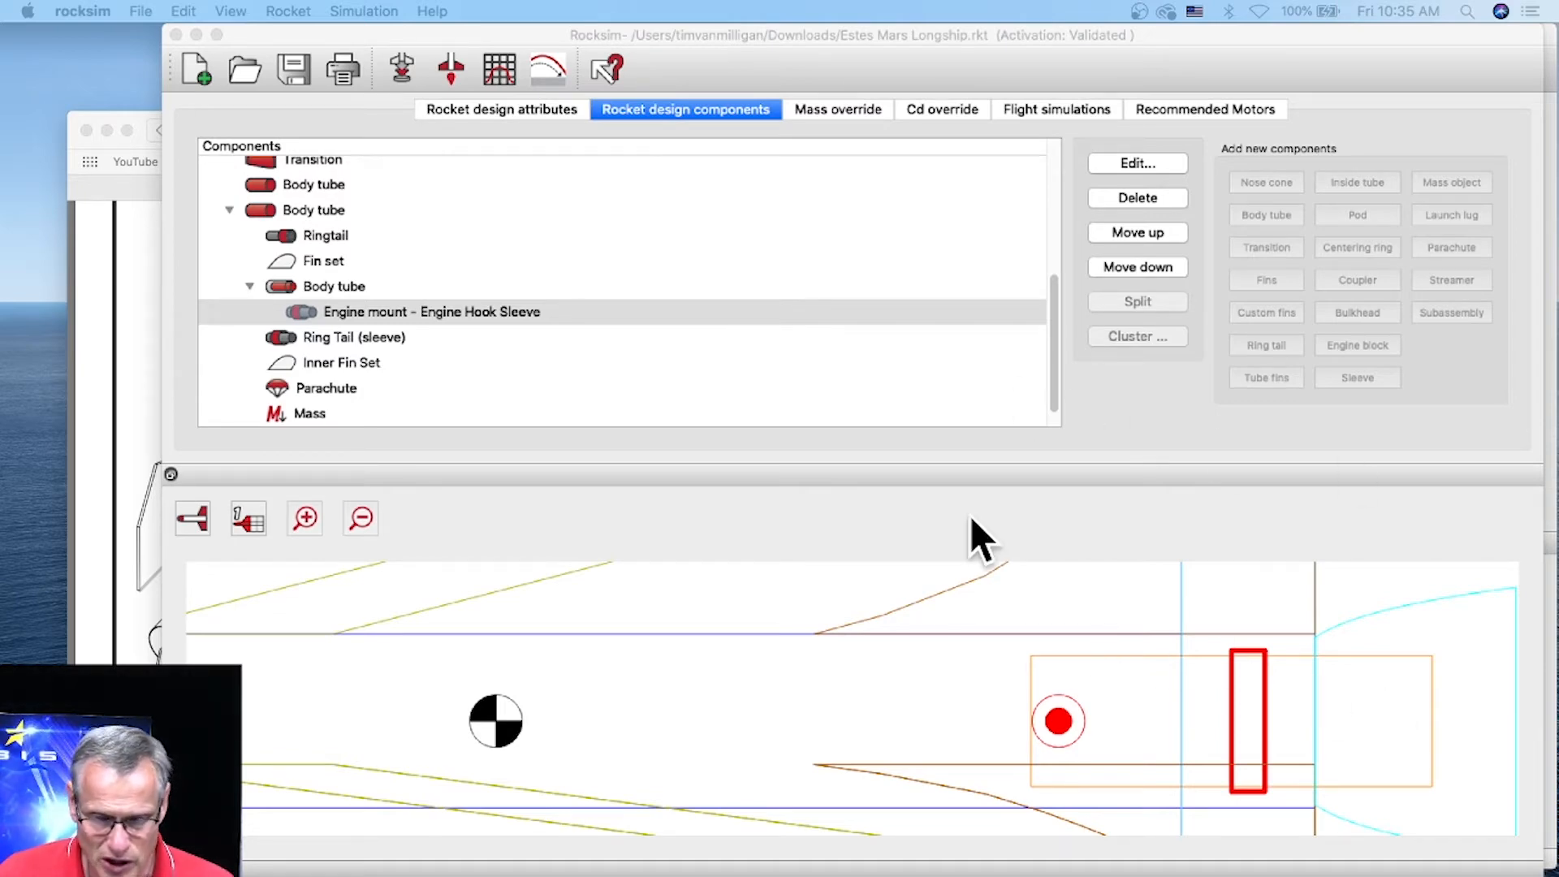
Add a custom centering ring to the rear main body tube without choosing a part from the database.
{"action": "right_click", "coordinate": [825, 609]}
{"action": "left_click", "coordinate": [847, 658]}
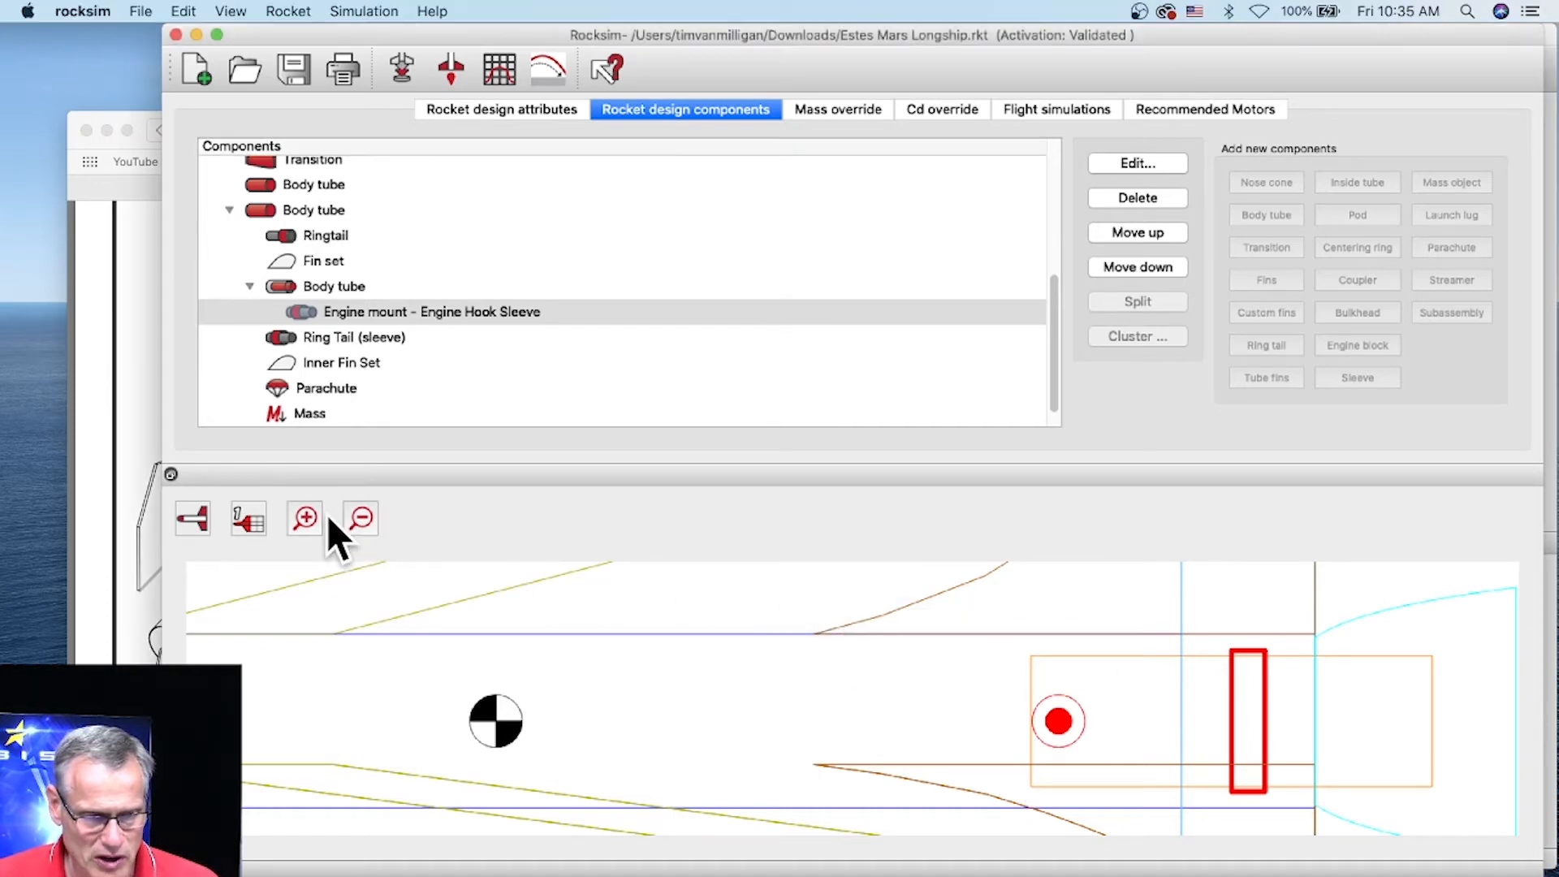
{"action": "left_click", "coordinate": [364, 518]}
{"action": "left_click", "coordinate": [365, 518]}
{"action": "left_click", "coordinate": [365, 517]}
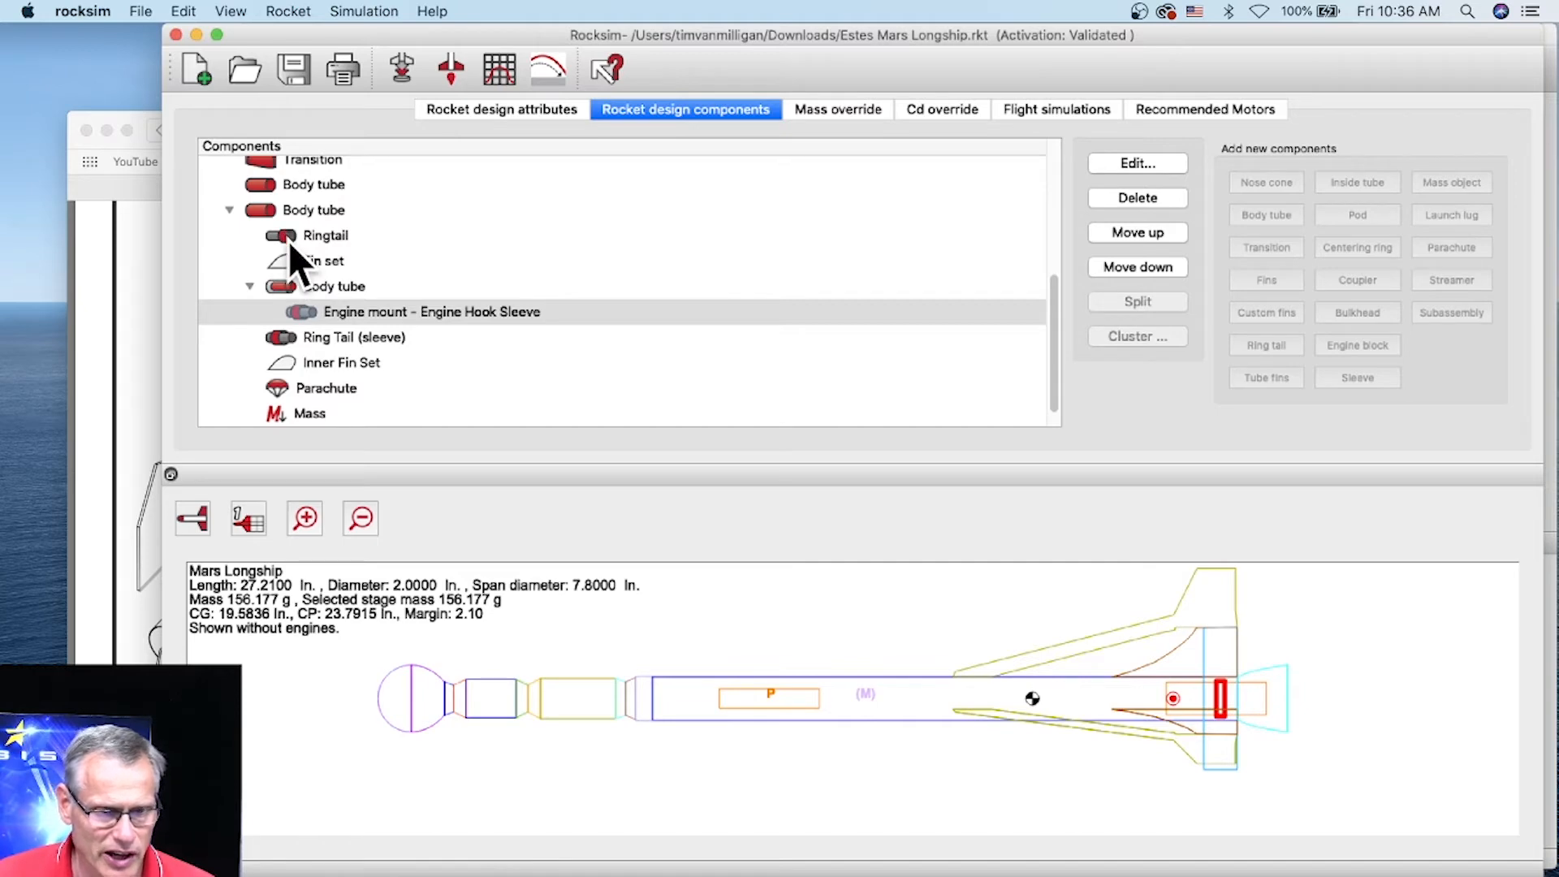
{"action": "left_click", "coordinate": [262, 211]}
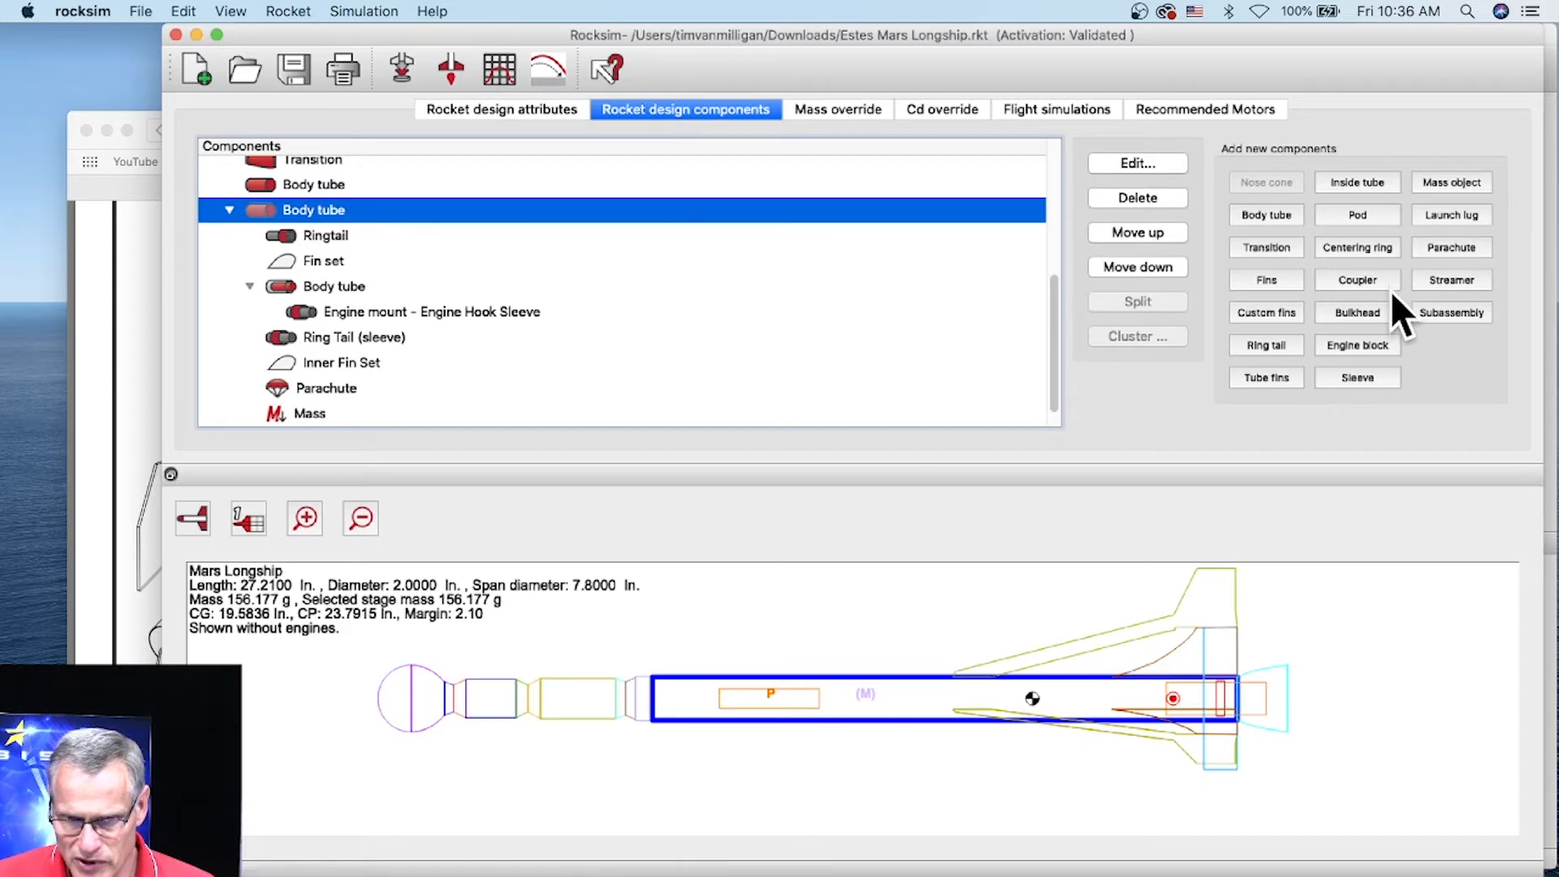
{"action": "left_click", "coordinate": [1360, 251]}
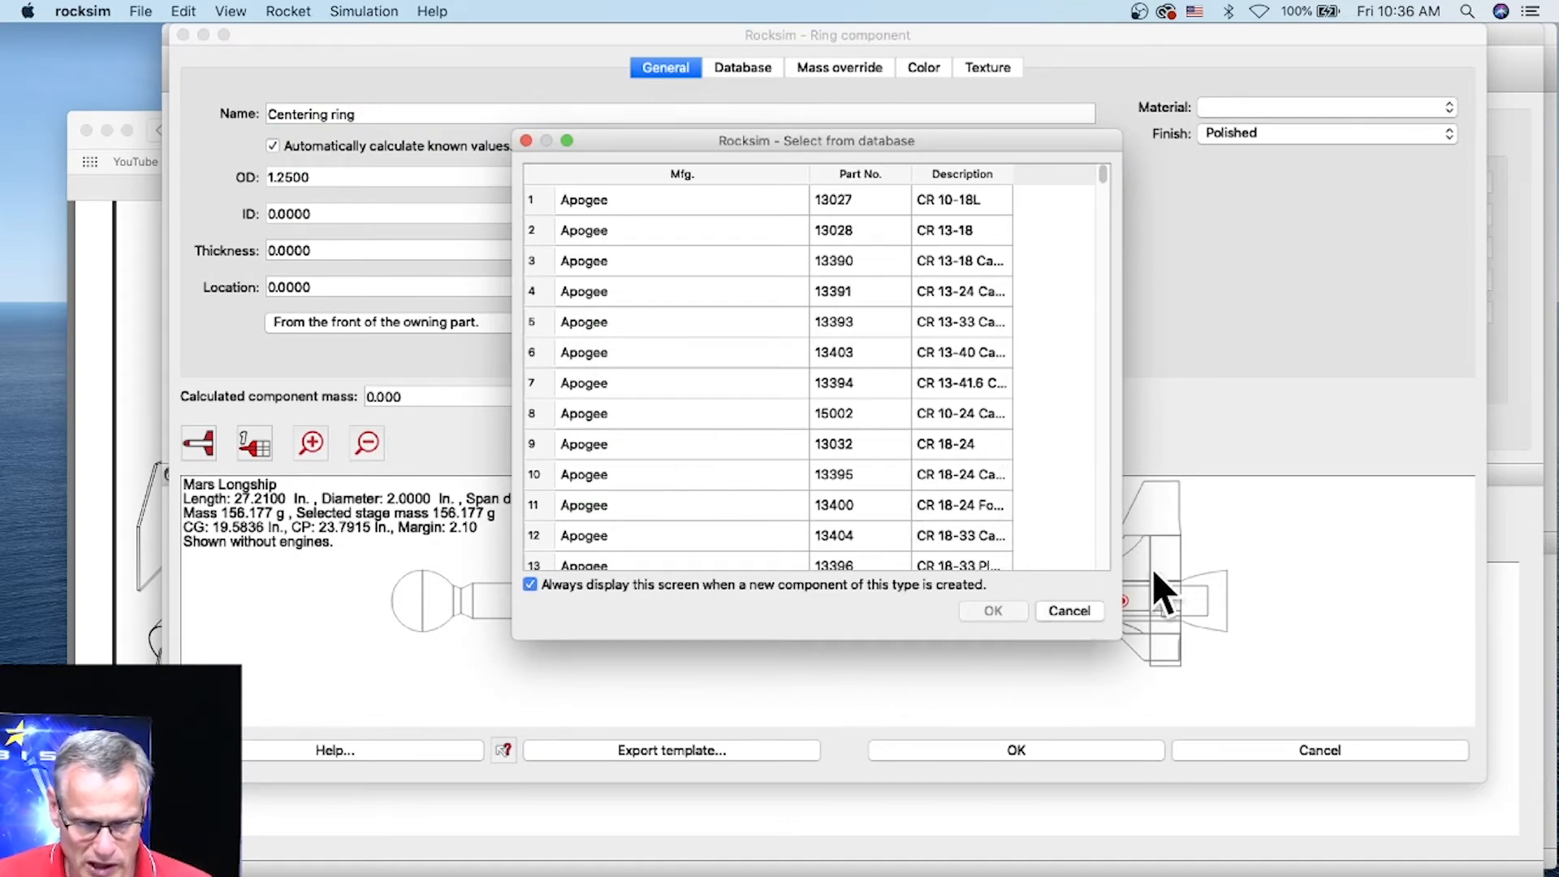
{"action": "left_click", "coordinate": [1070, 611]}
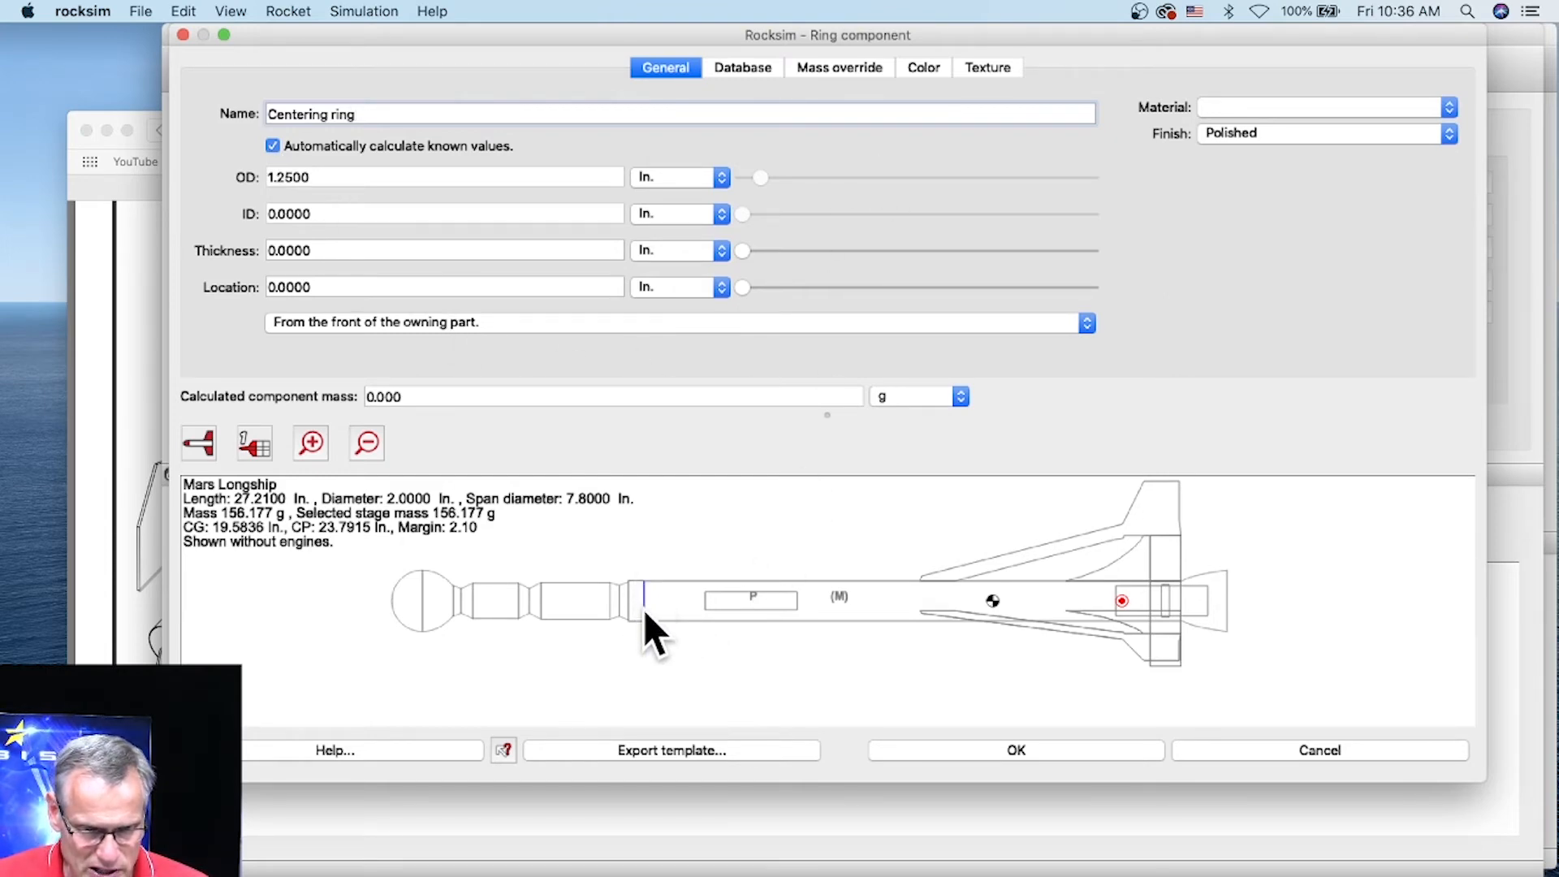
Change the centering ring's 2D color to pink (#ff55ff).
{"action": "left_click", "coordinate": [929, 68]}
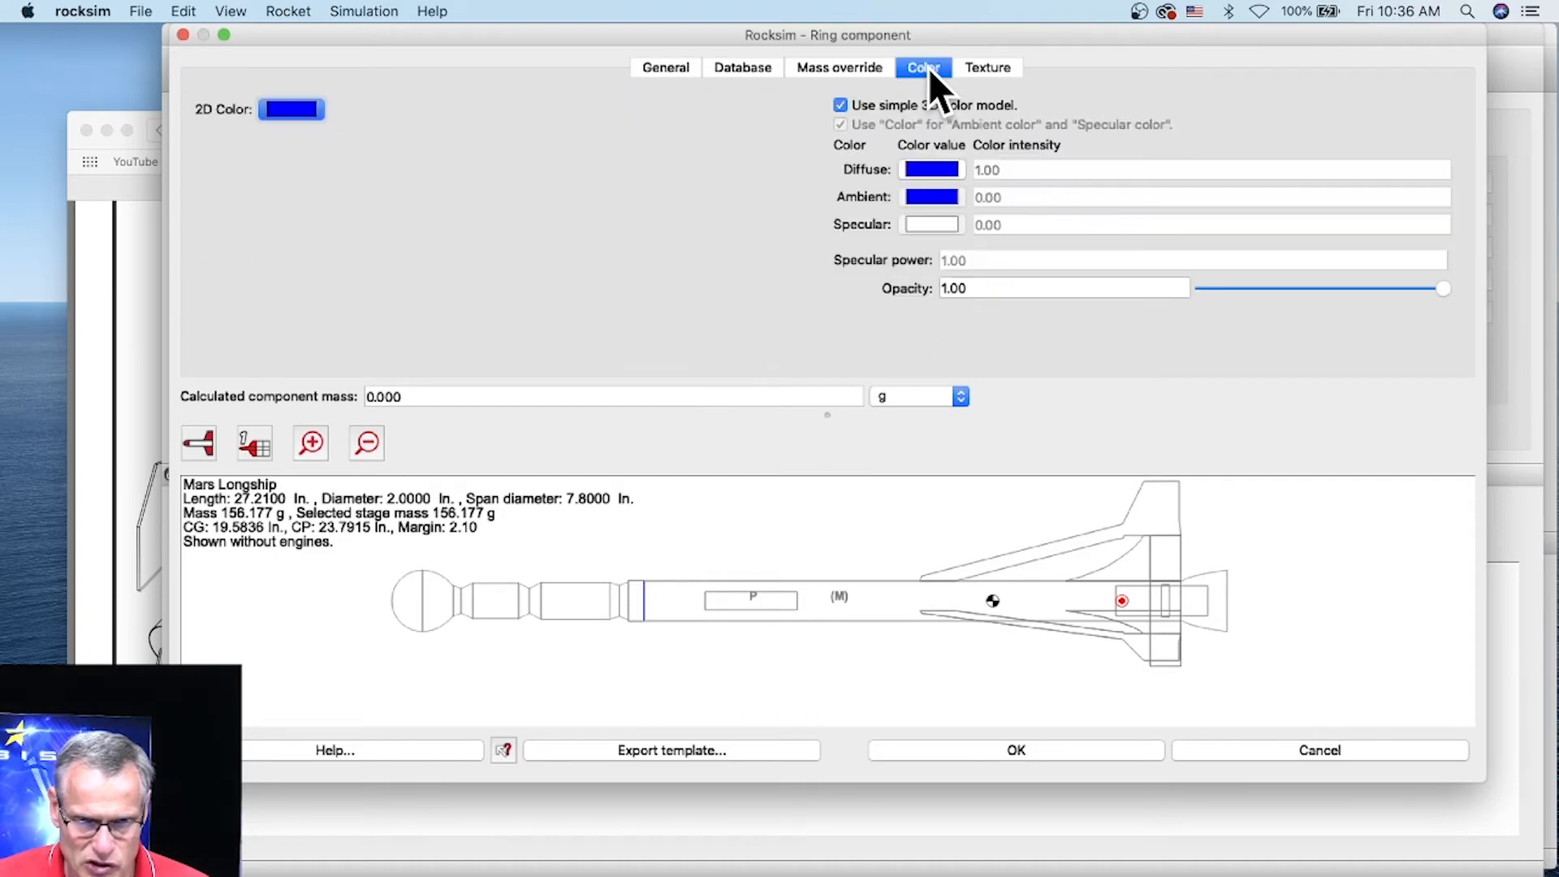
{"action": "left_click", "coordinate": [291, 110]}
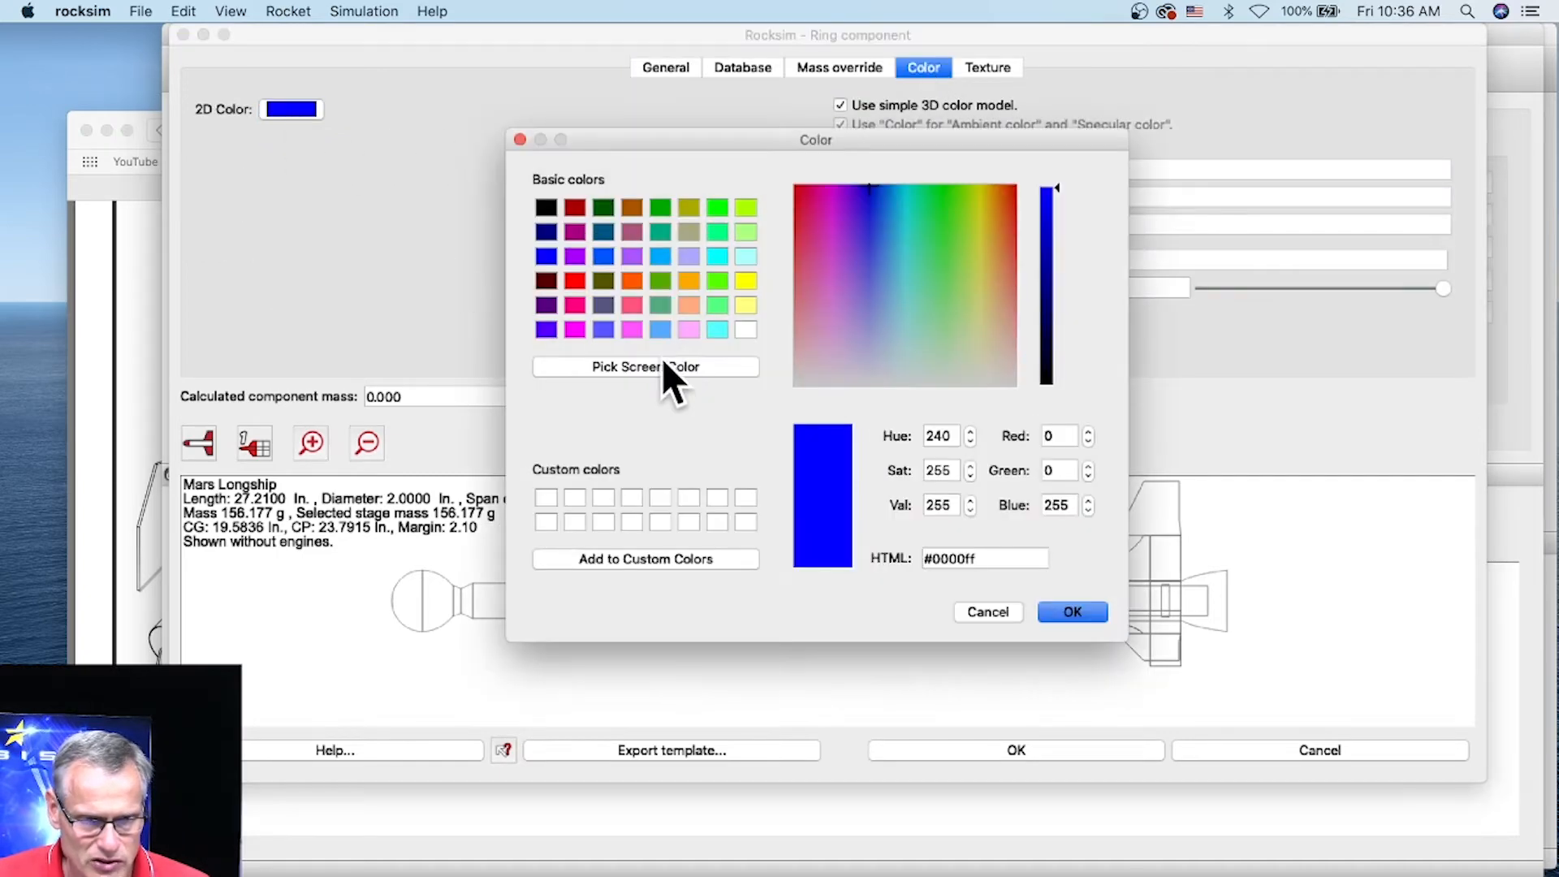
{"action": "left_click", "coordinate": [633, 333]}
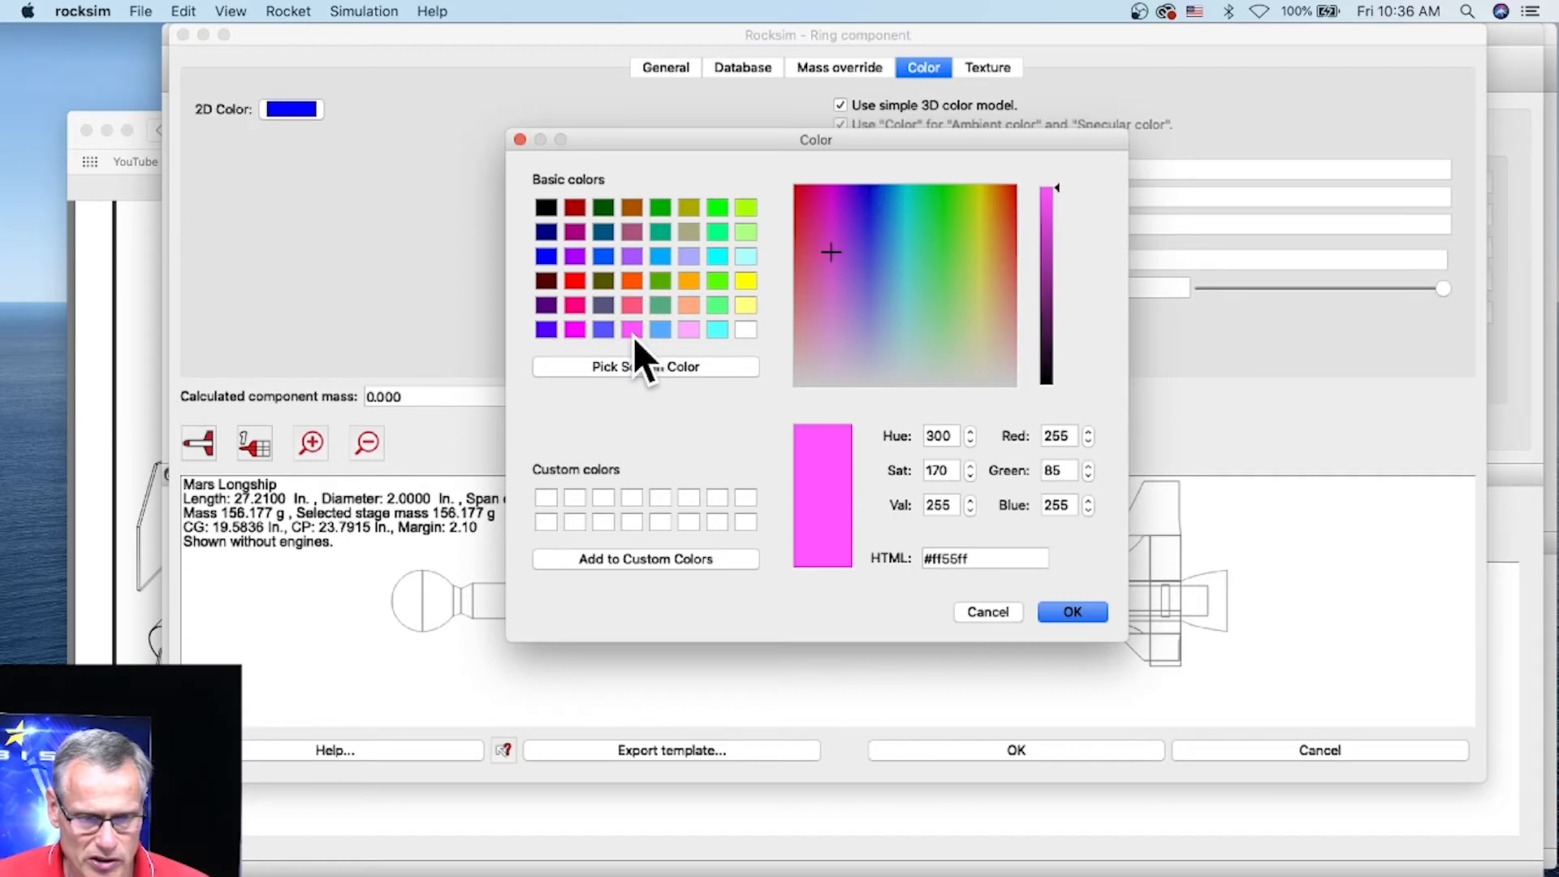
{"action": "left_click", "coordinate": [1064, 615]}
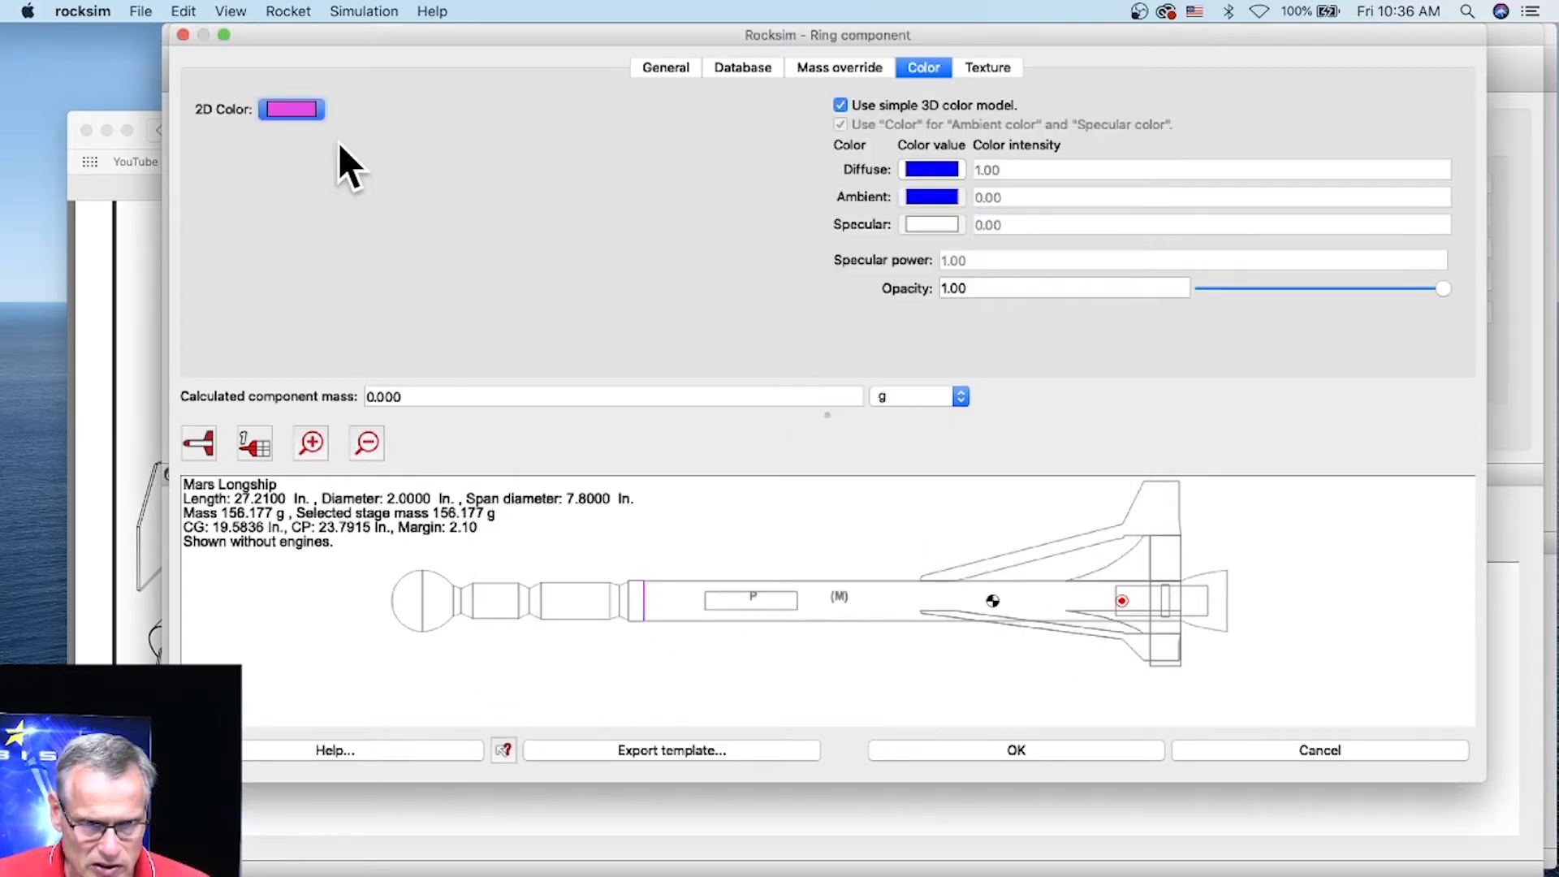
Set the centering ring's thickness to 0.048 in.
{"action": "left_click", "coordinate": [665, 66]}
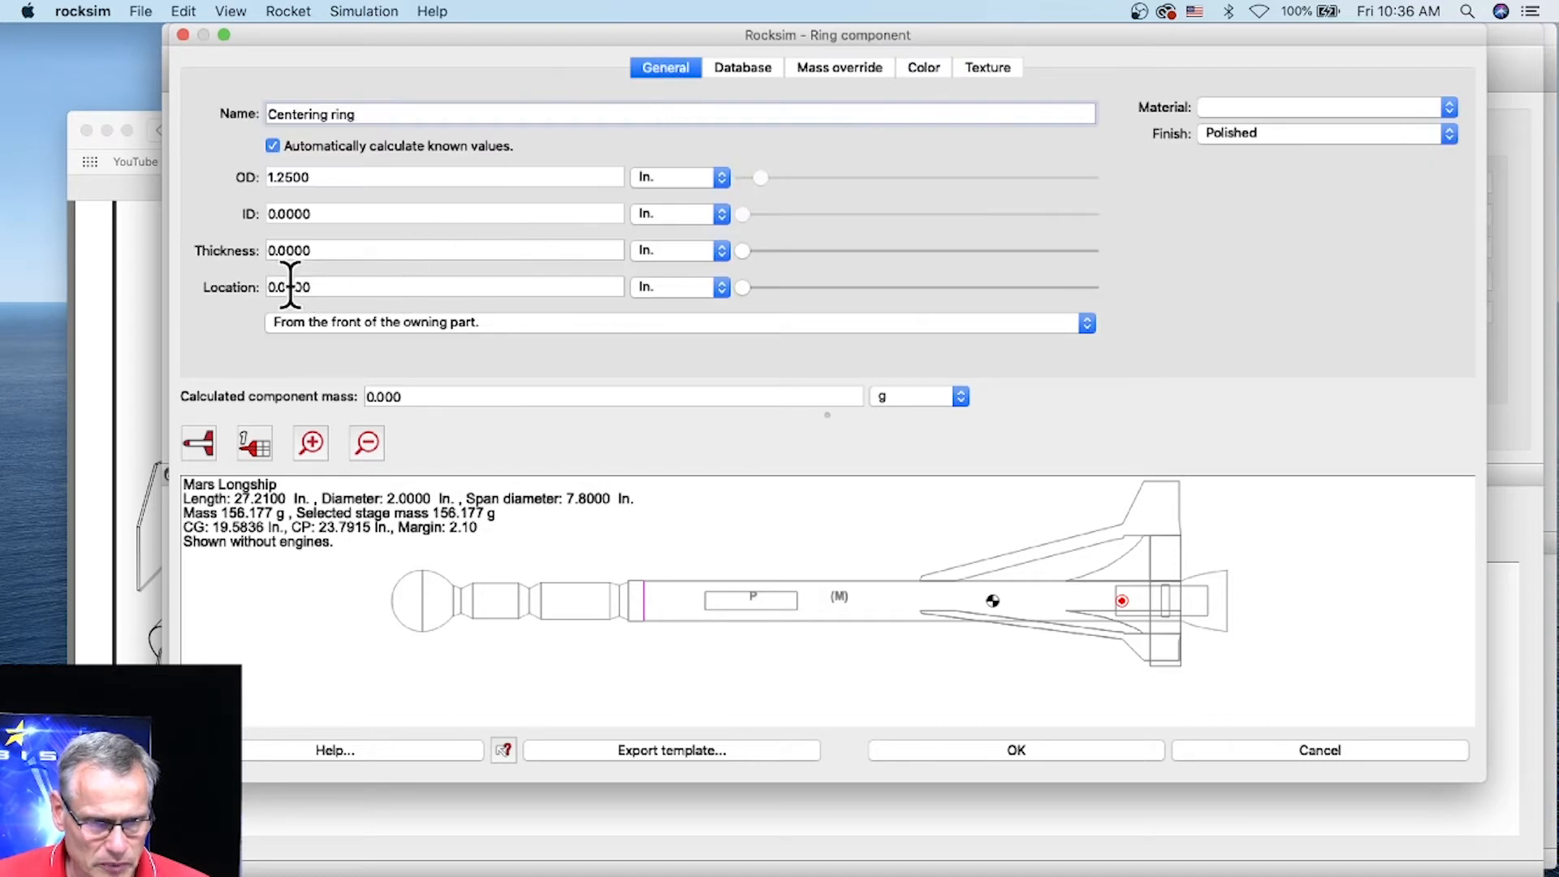
{"action": "left_click", "coordinate": [302, 250]}
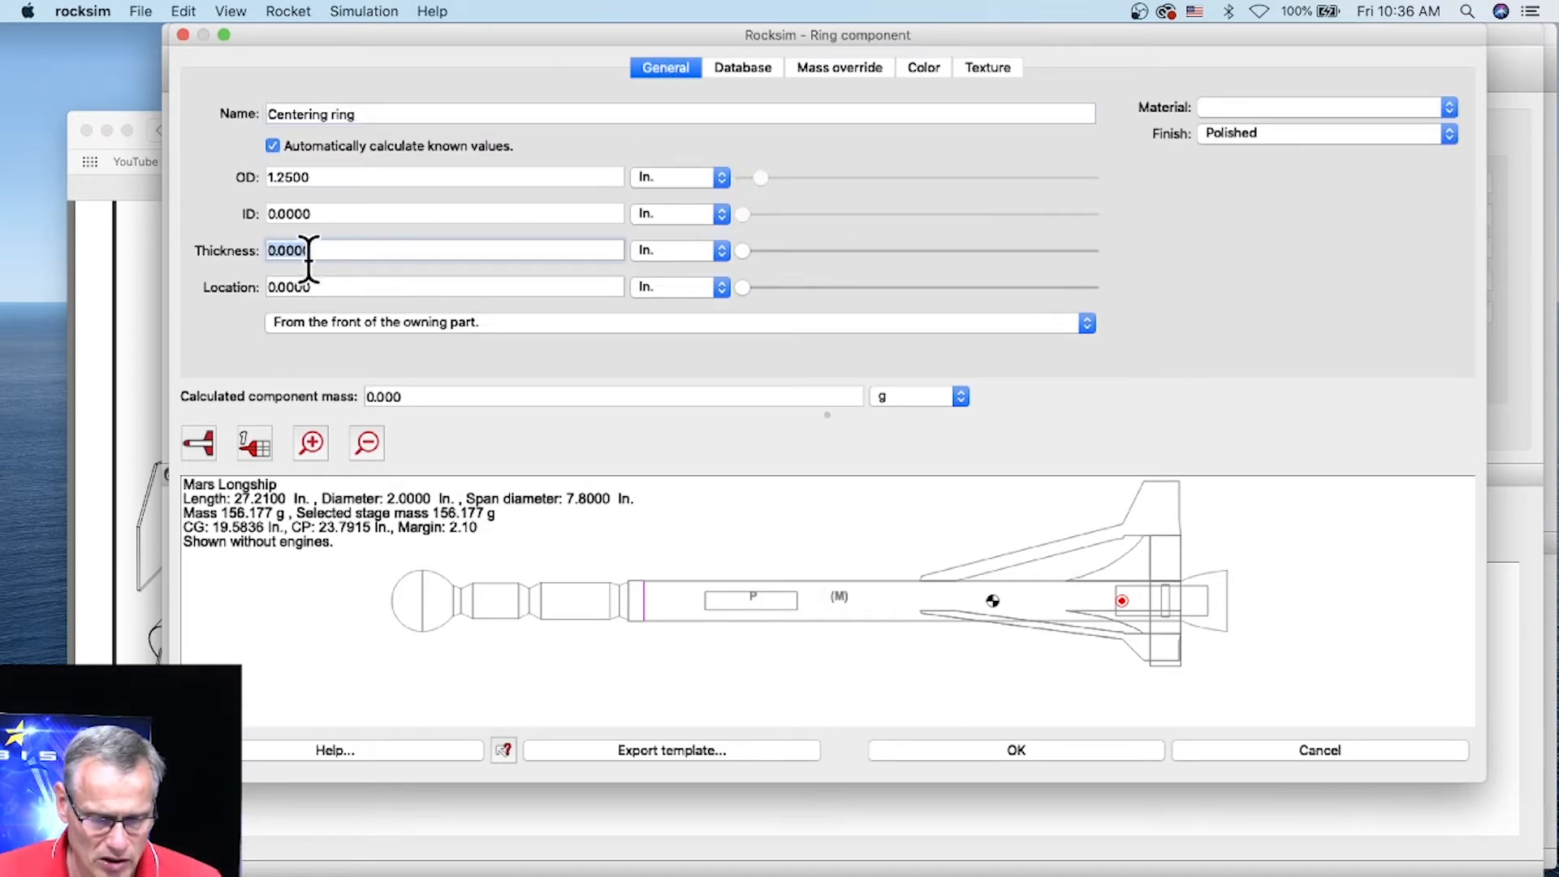
{"action": "type", "text": ".0458"}
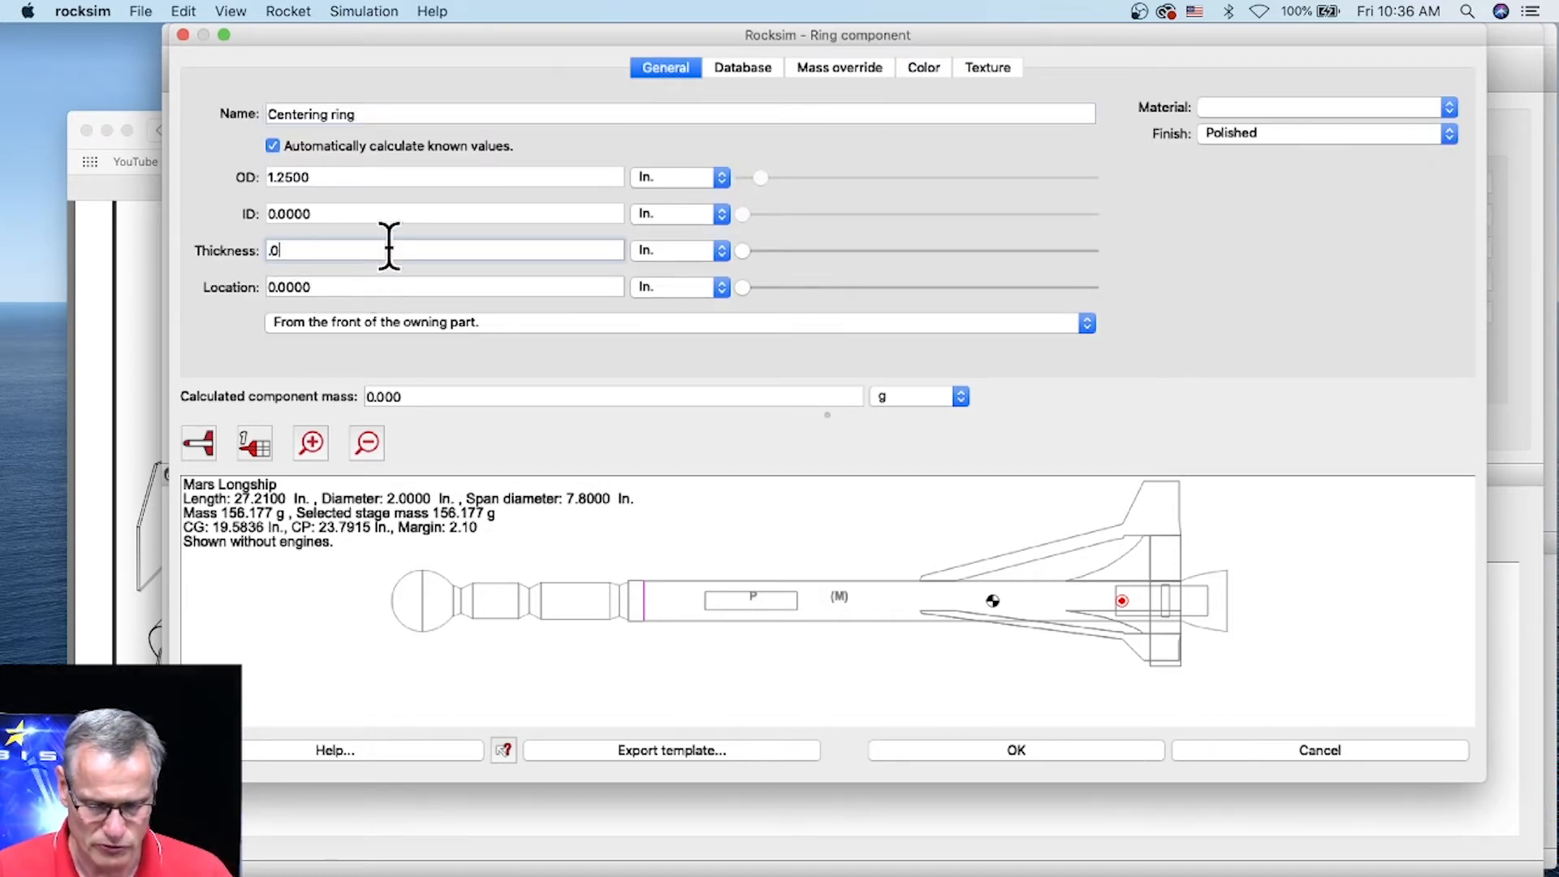
{"action": "key", "text": "BackSpace"}
{"action": "key", "text": "BackSpace"}
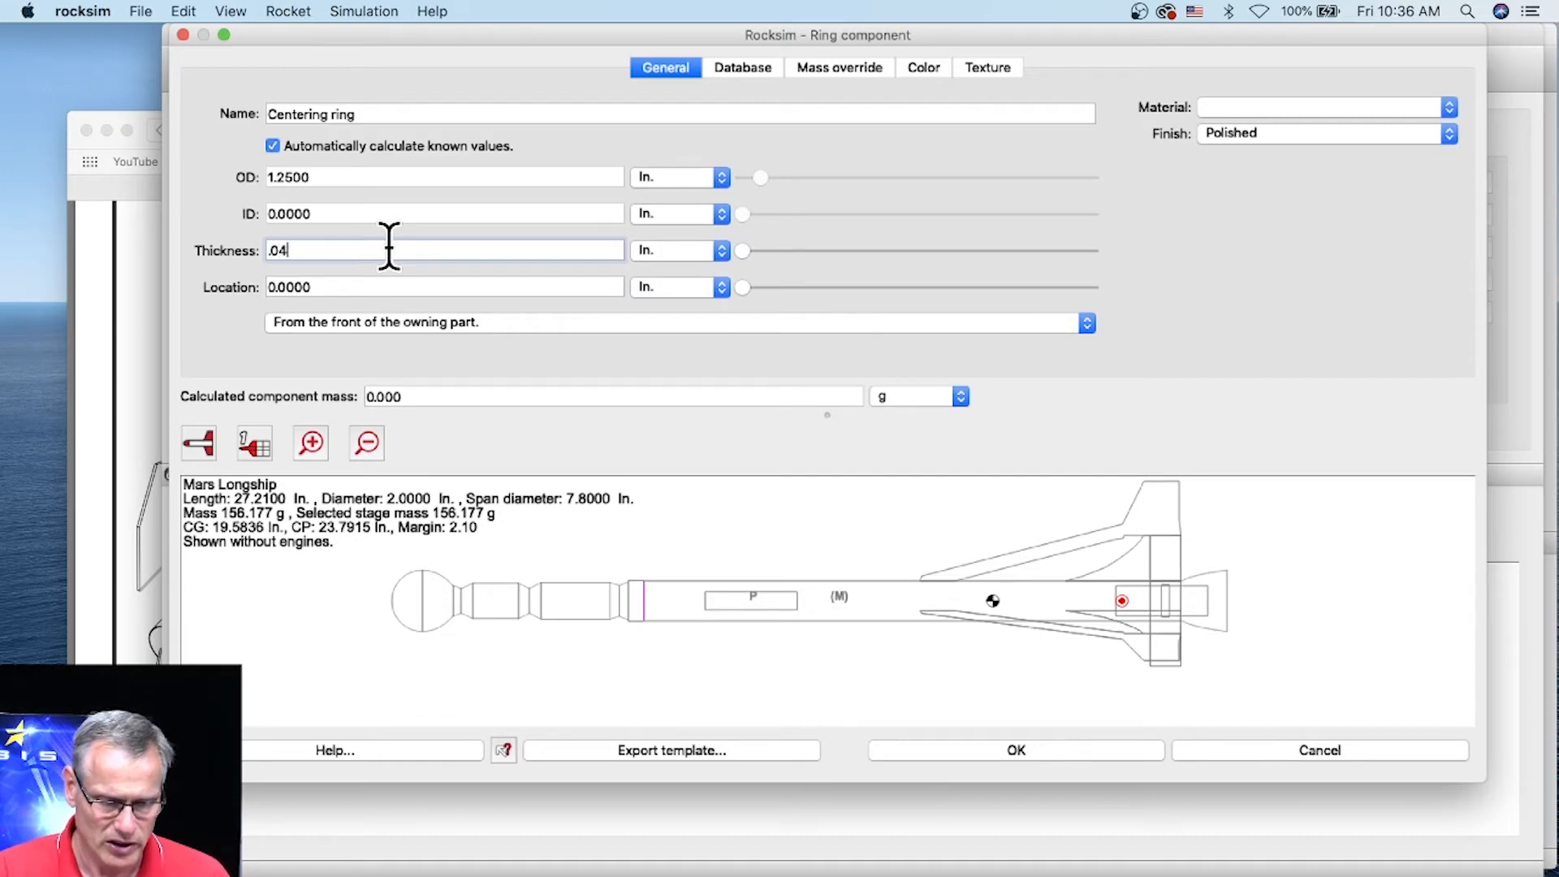
{"action": "type", "text": "8"}
{"action": "key", "text": "Tab"}
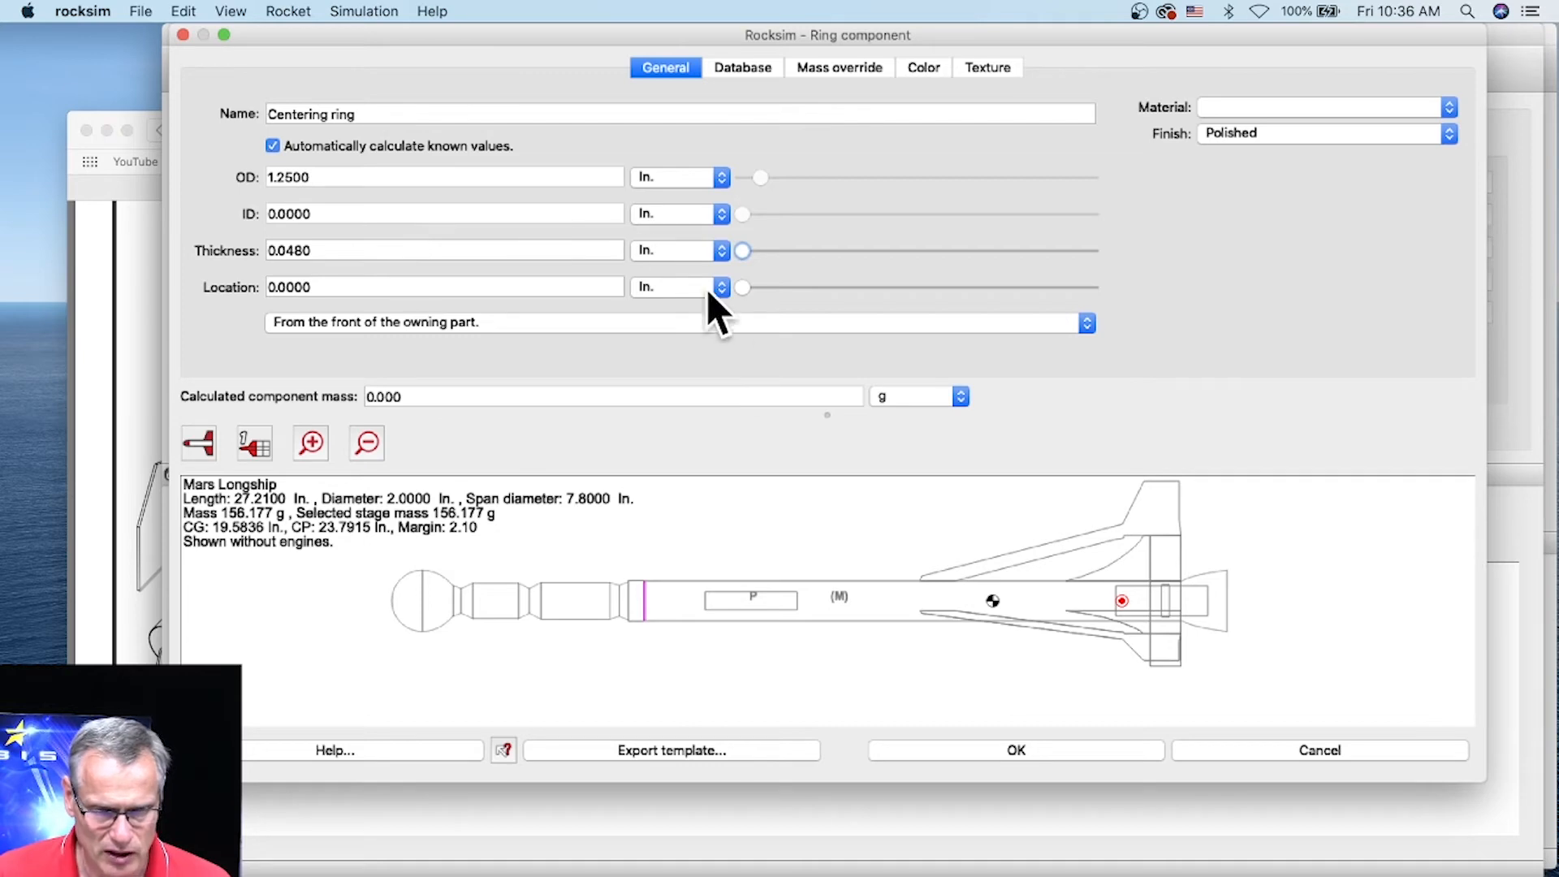
Position the centering ring near the engine mount tube's forward end, 15.625 in. from the front of the body tube.
{"action": "left_click_drag", "start_coordinate": [742, 287], "coordinate": [1020, 295]}
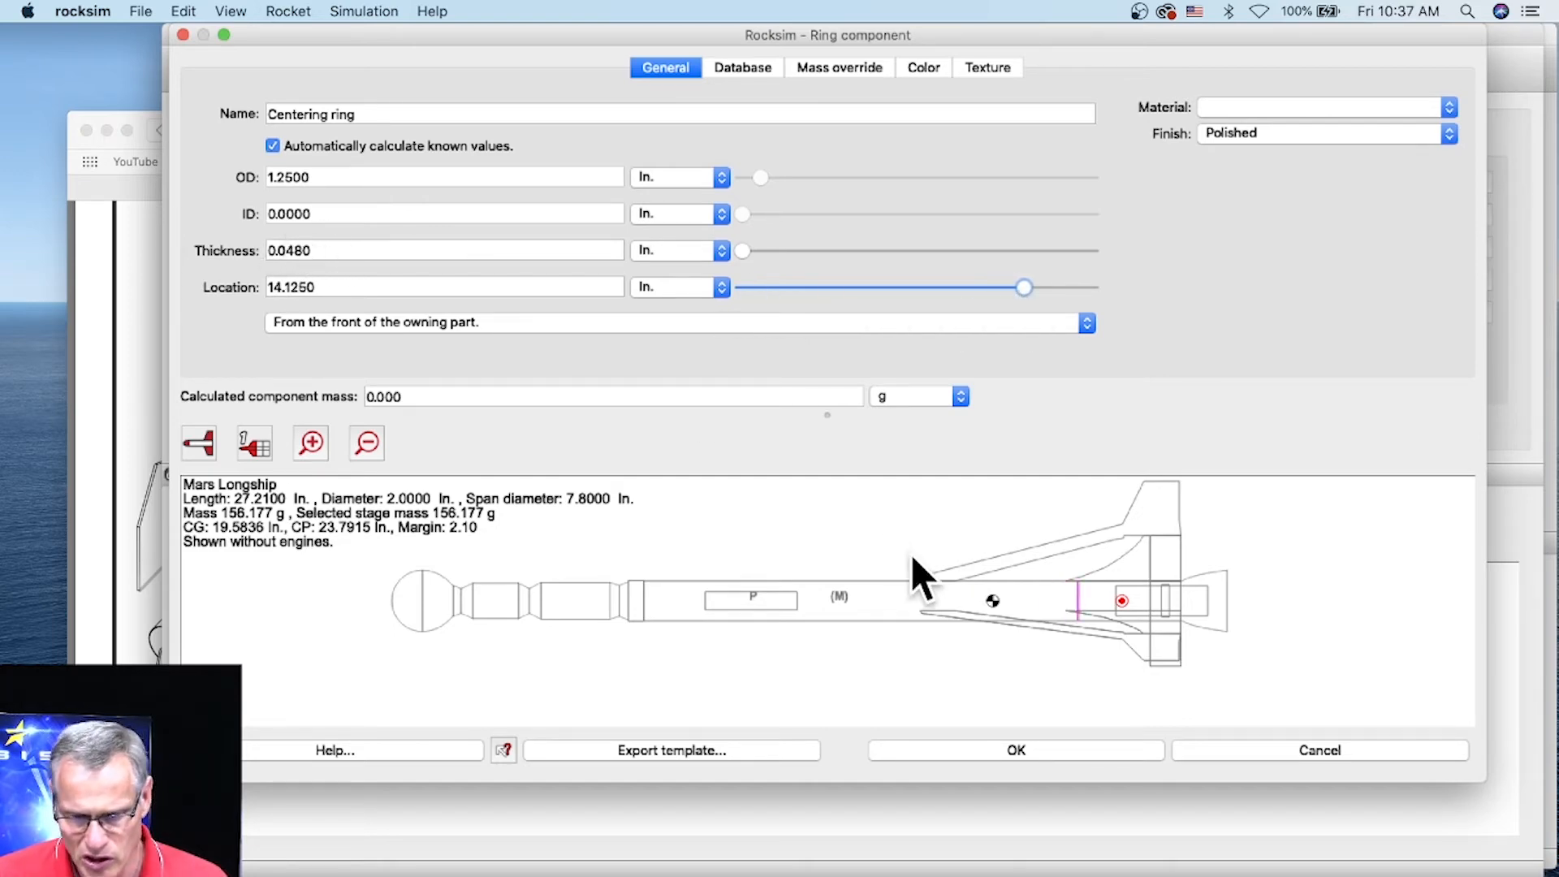
{"action": "scroll", "coordinate": [1140, 600], "scroll_direction": "up", "scroll_amount": 2}
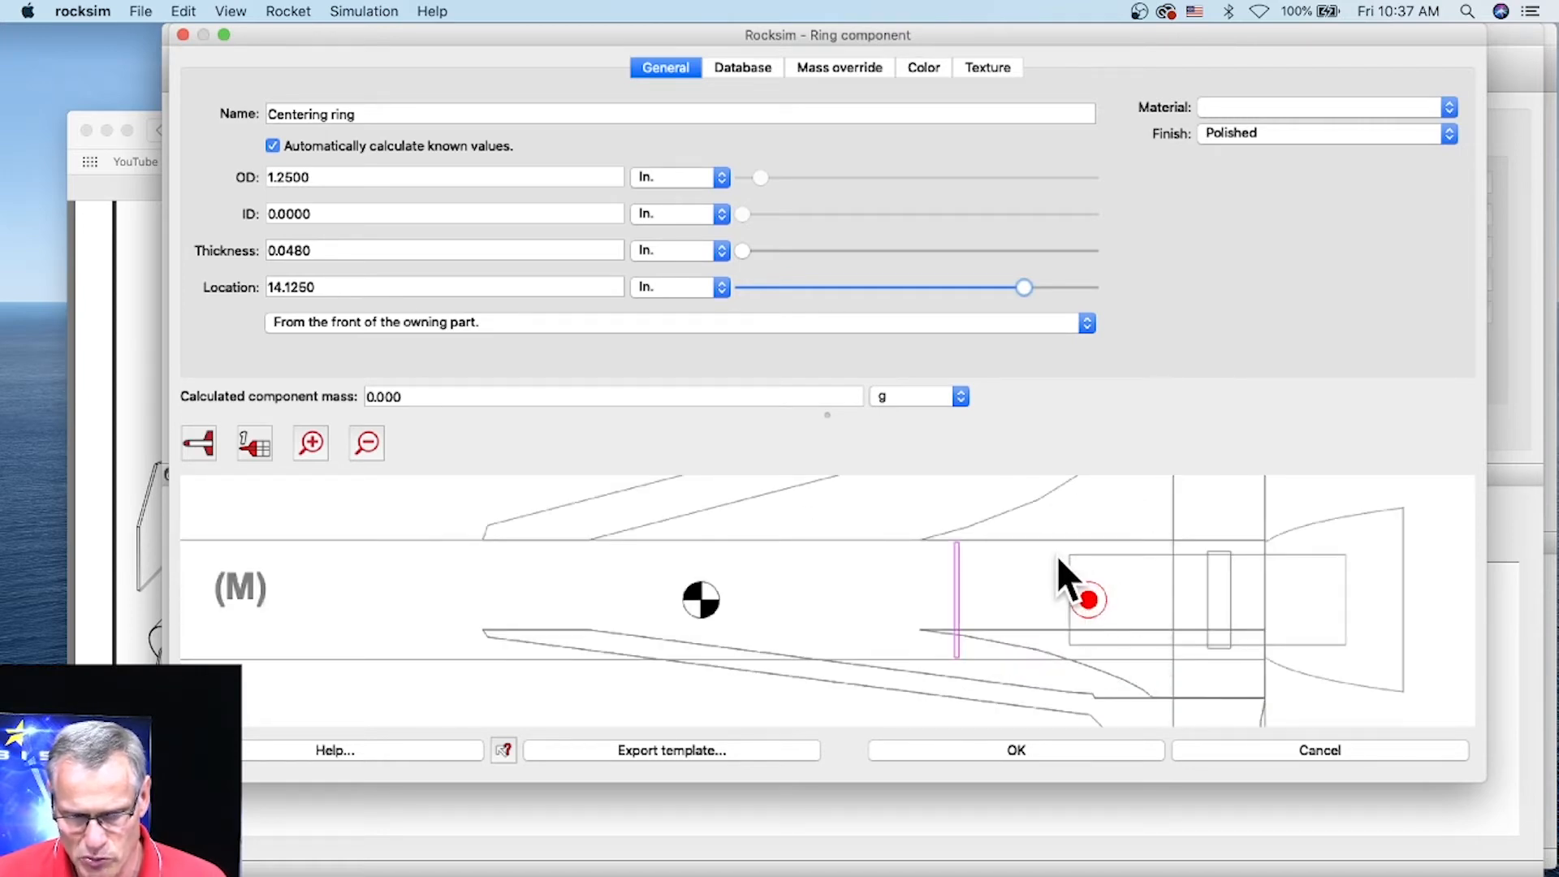
{"action": "left_click_drag", "start_coordinate": [1022, 287], "coordinate": [1049, 284]}
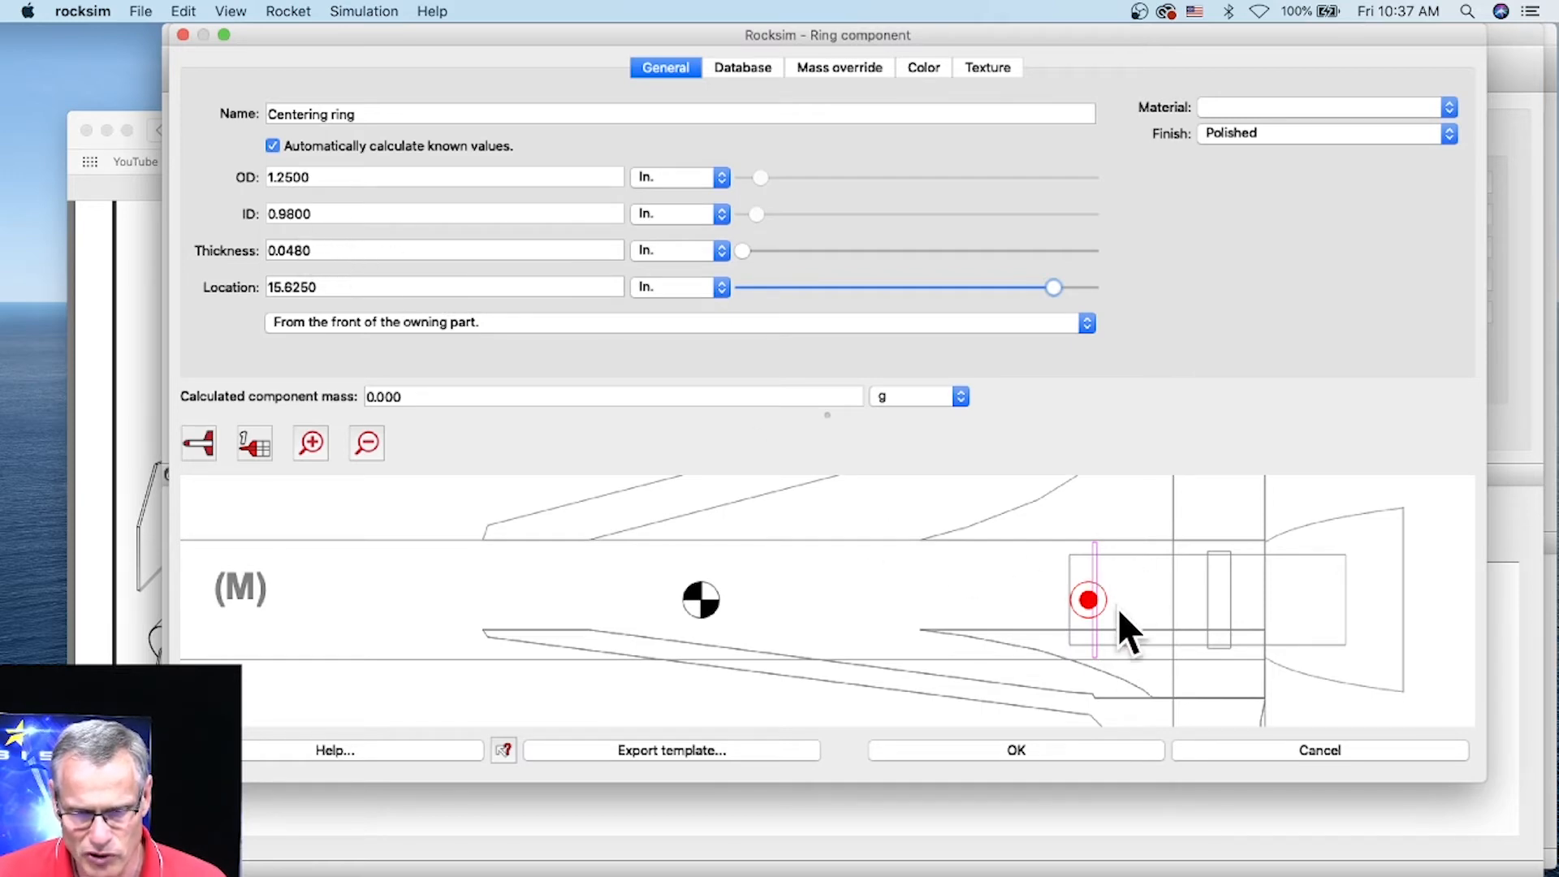
Rename the ring "Forward Centering ring" and set its material to Paper.
{"action": "left_click", "coordinate": [270, 114]}
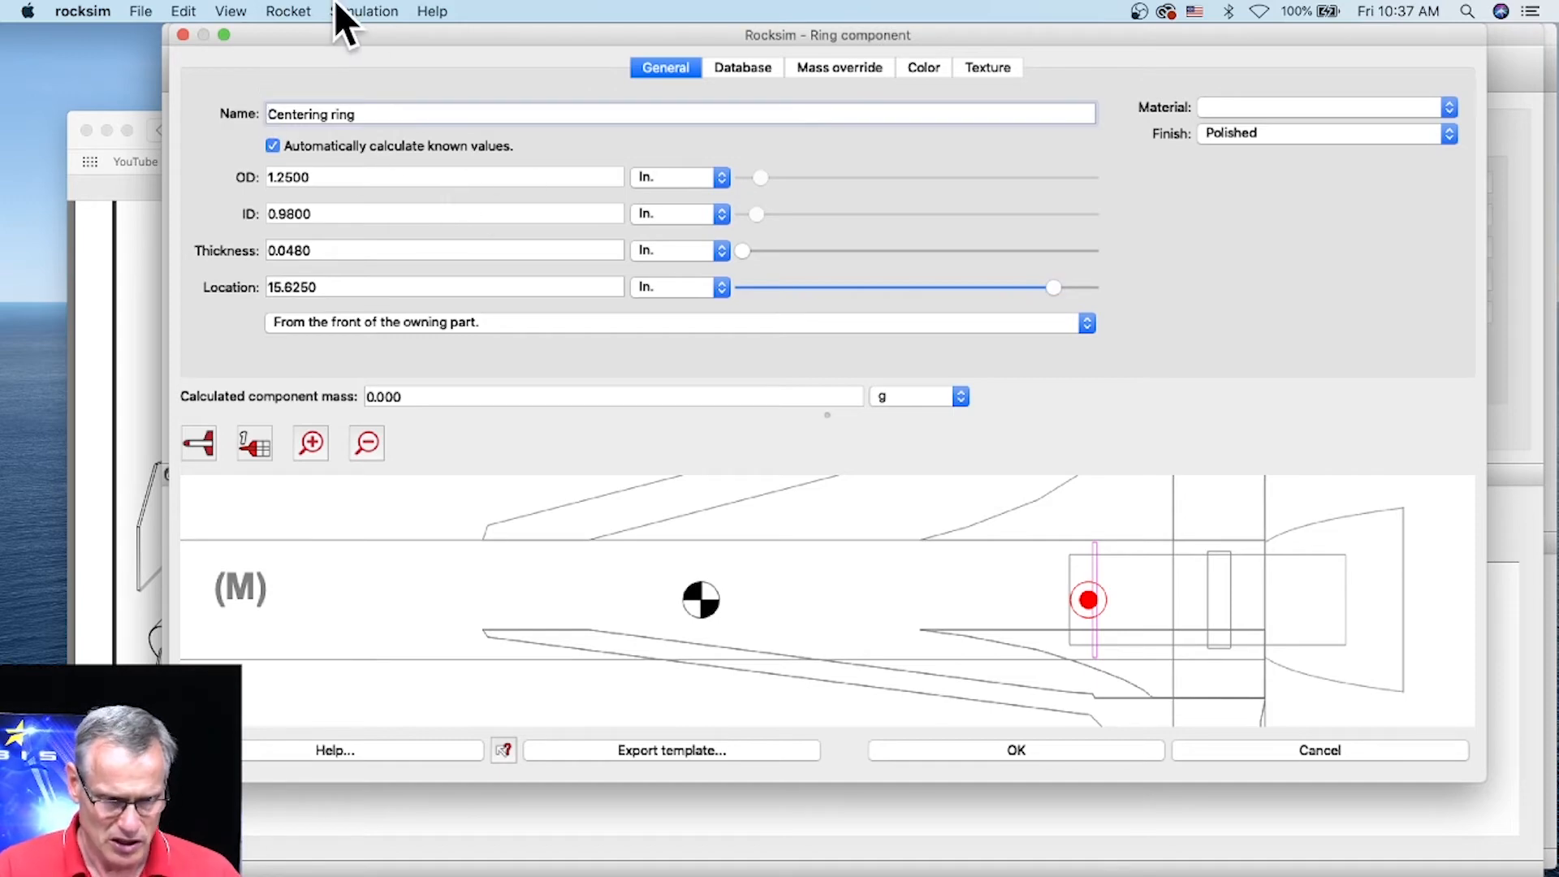
{"action": "type", "text": "Forwar"}
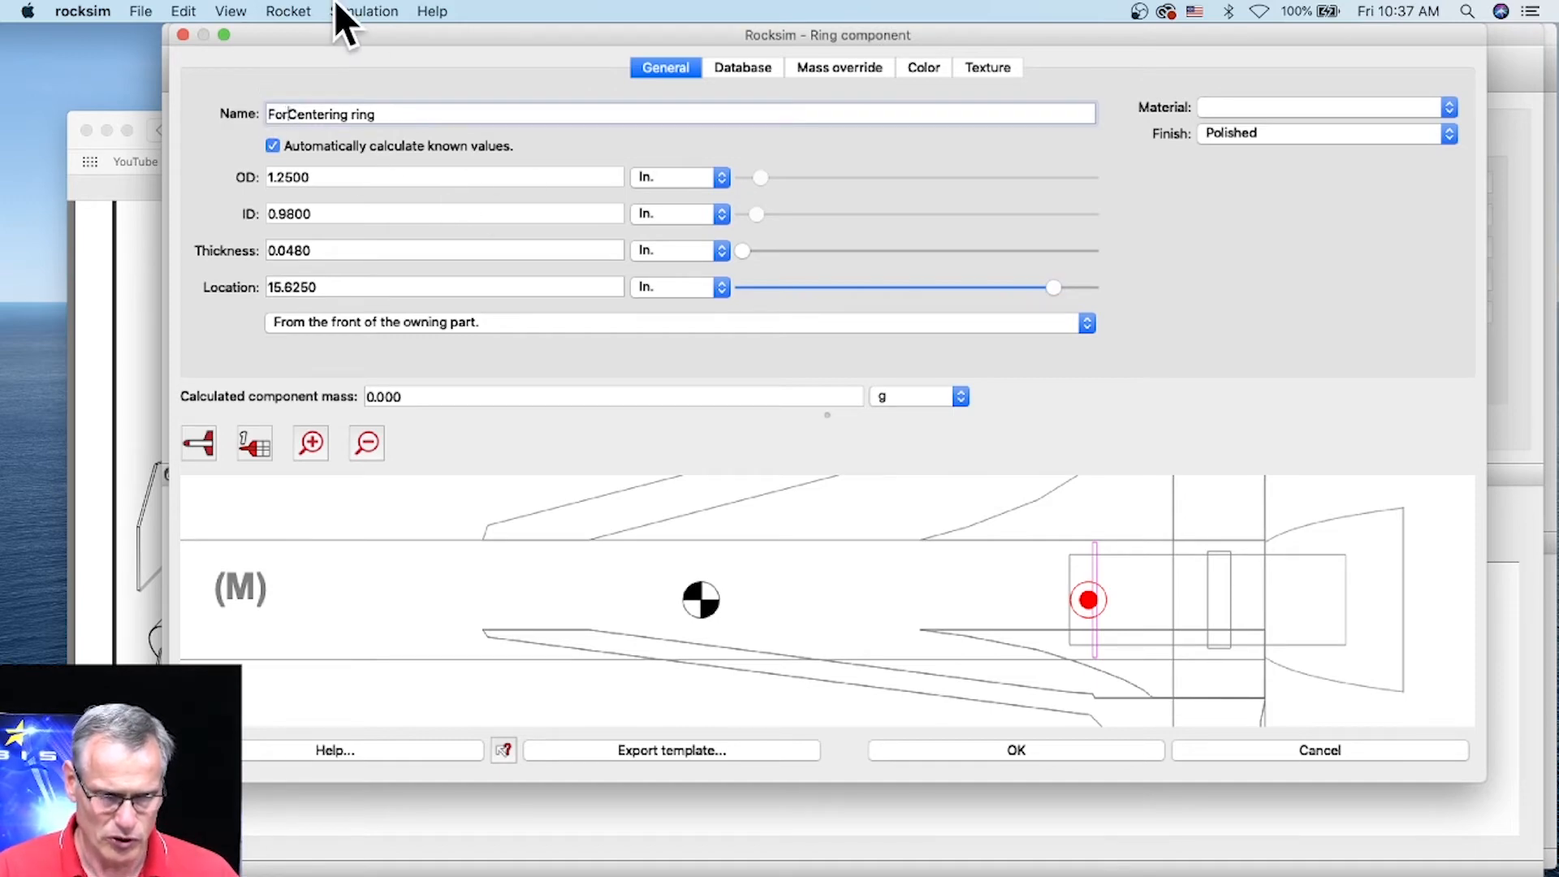
{"action": "type", "text": "d"}
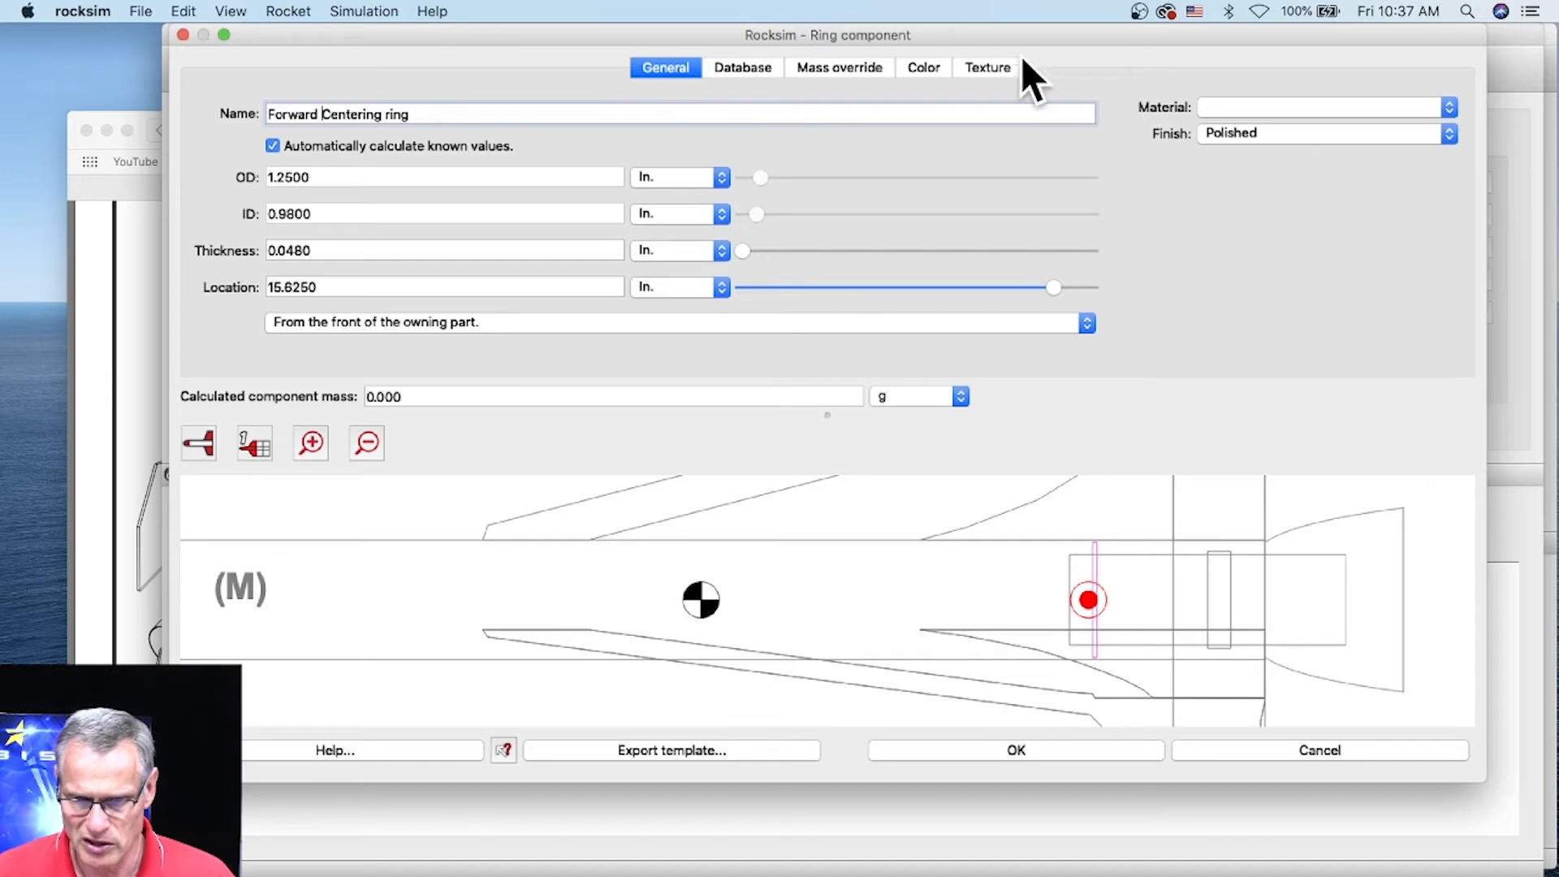
{"action": "left_click", "coordinate": [1278, 110]}
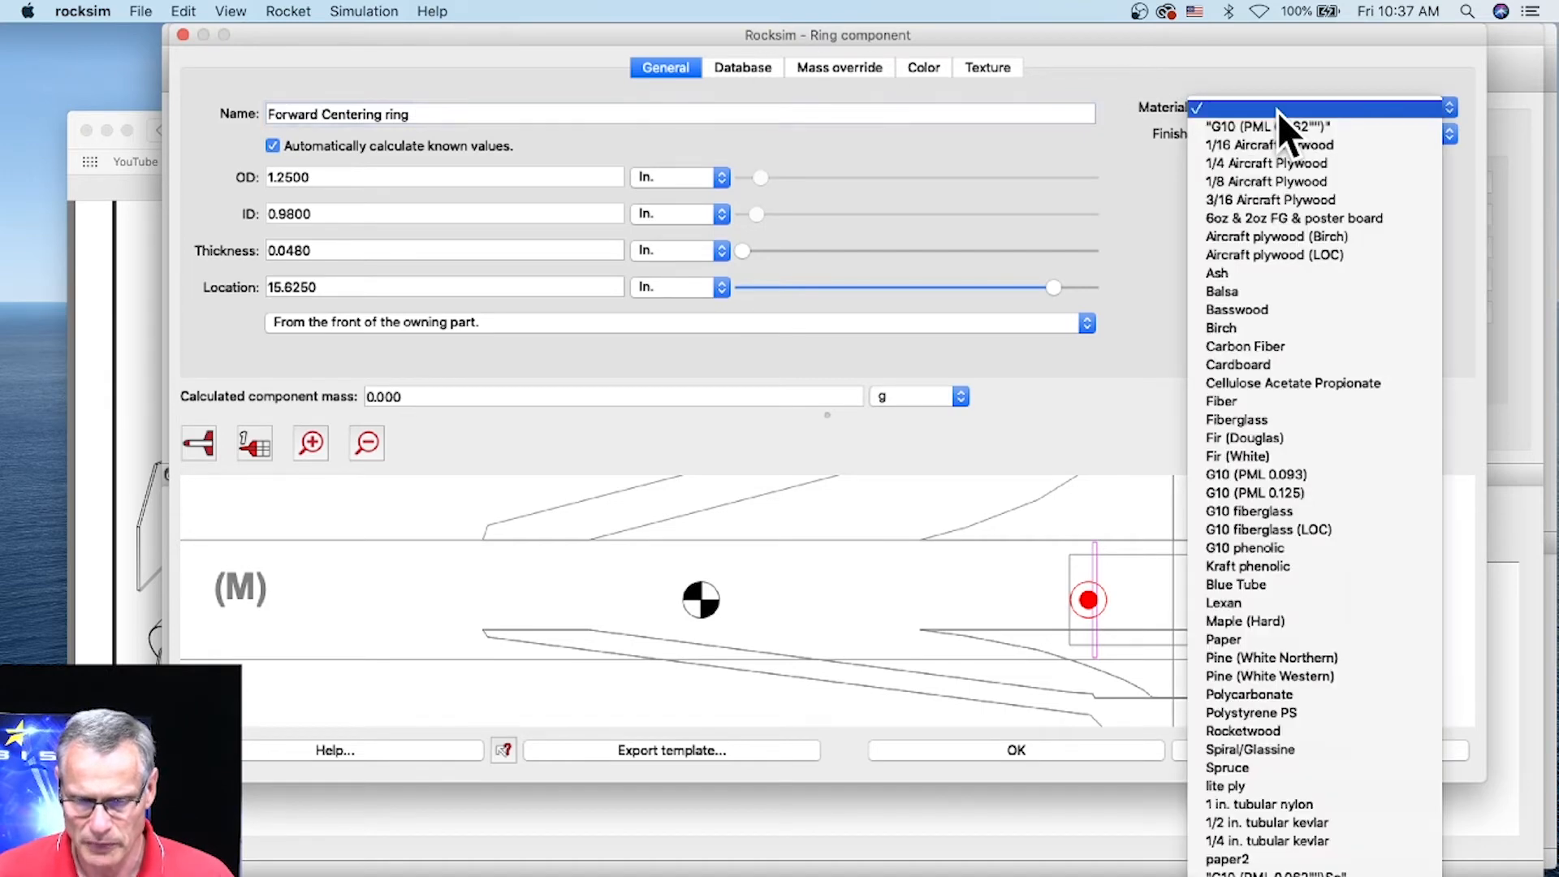
{"action": "left_click", "coordinate": [1236, 637]}
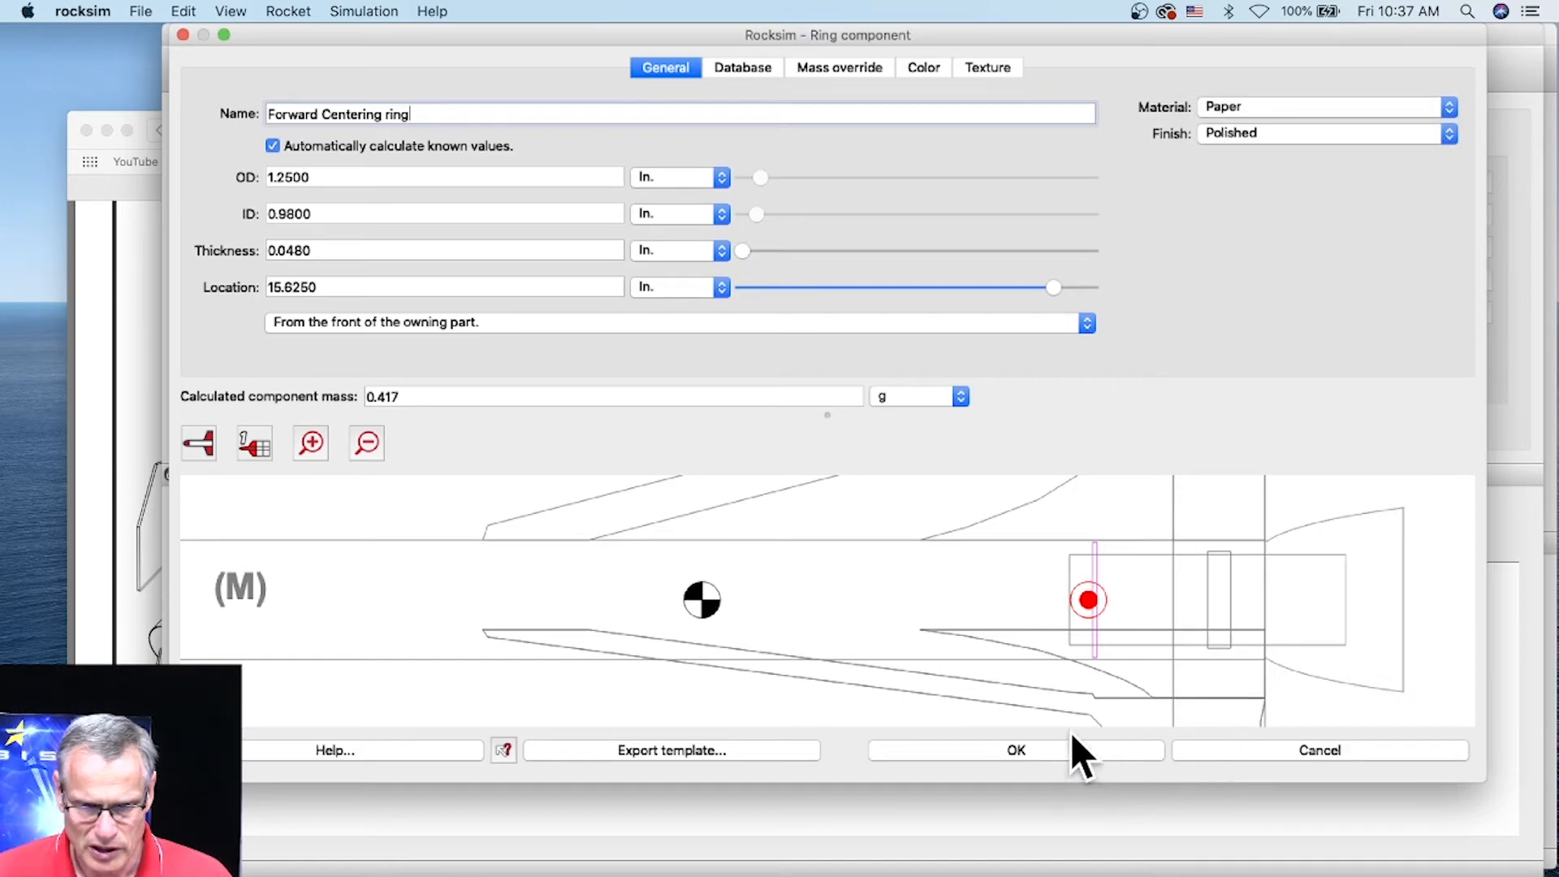
Change the forward centering ring's 3D diffuse color to white and save the component.
{"action": "left_click", "coordinate": [928, 65]}
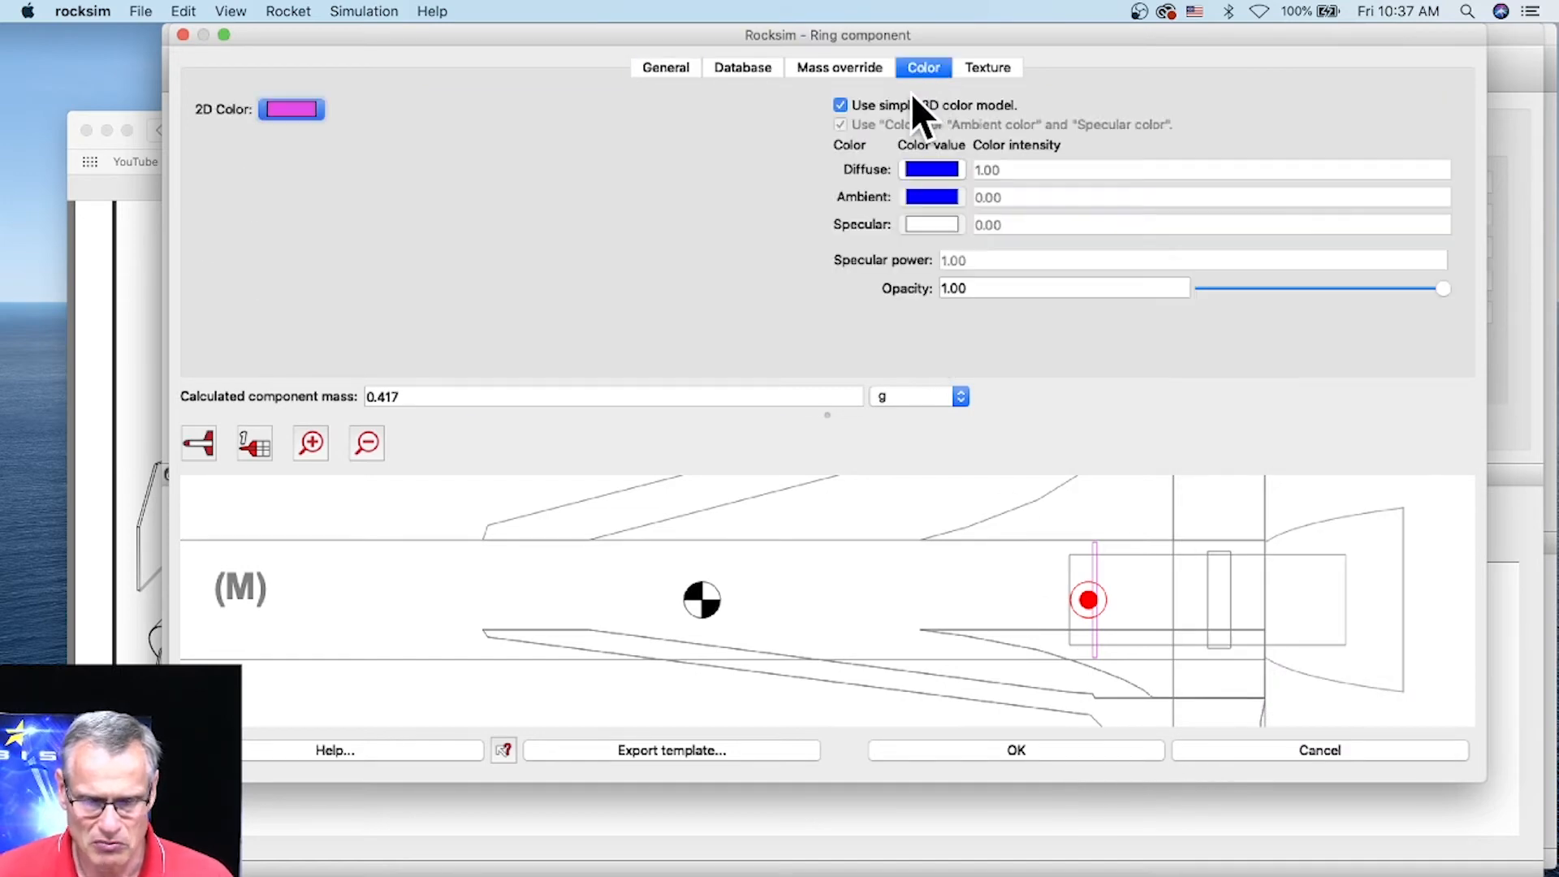
{"action": "left_click", "coordinate": [940, 165]}
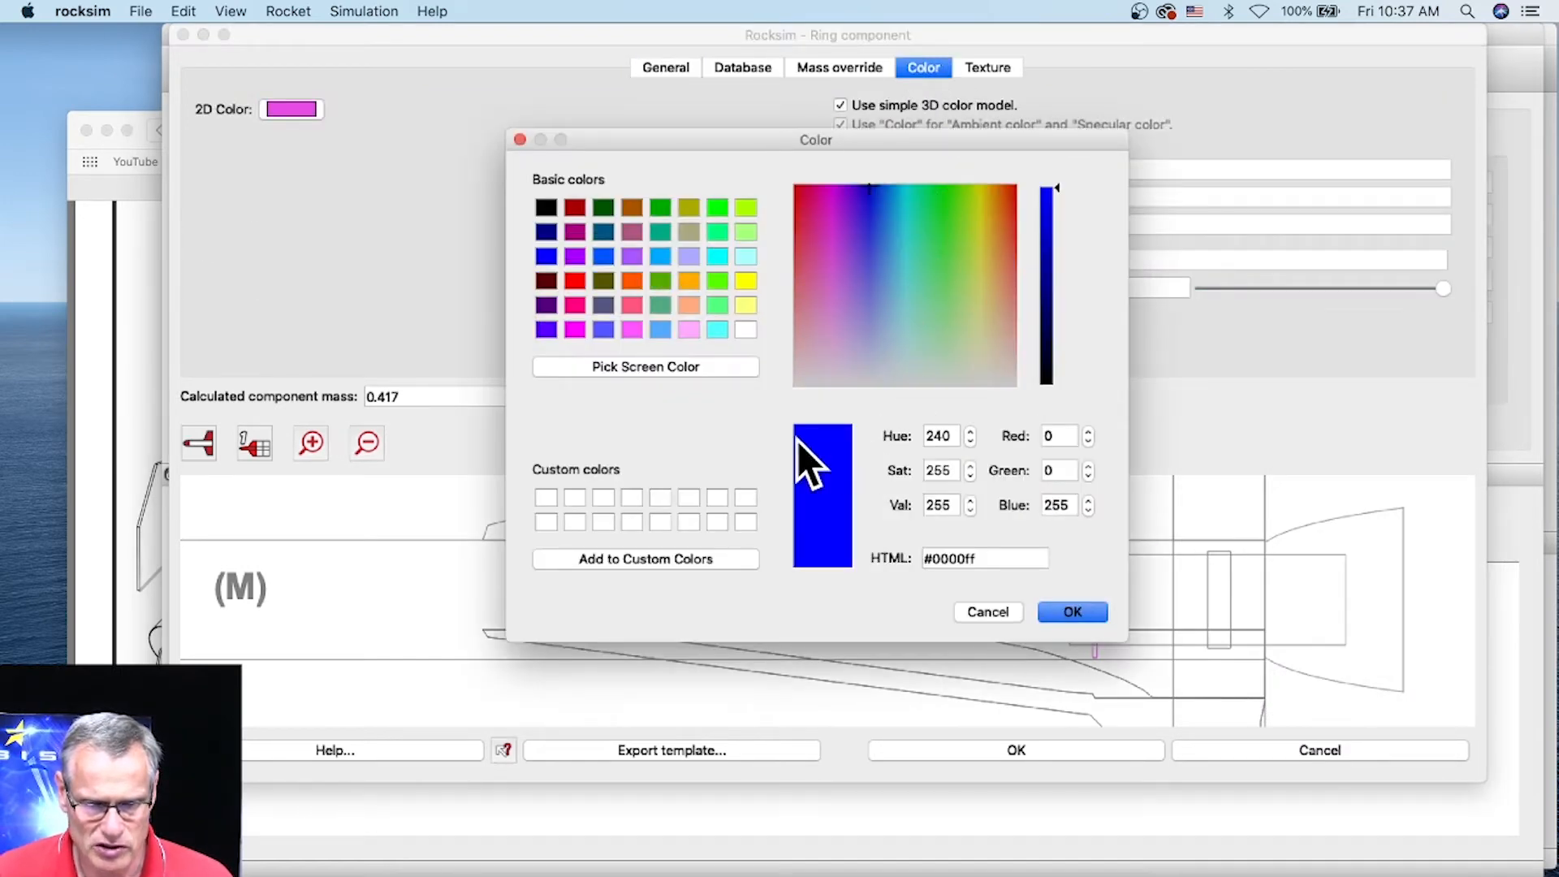
{"action": "left_click", "coordinate": [750, 329]}
{"action": "left_click", "coordinate": [1065, 616]}
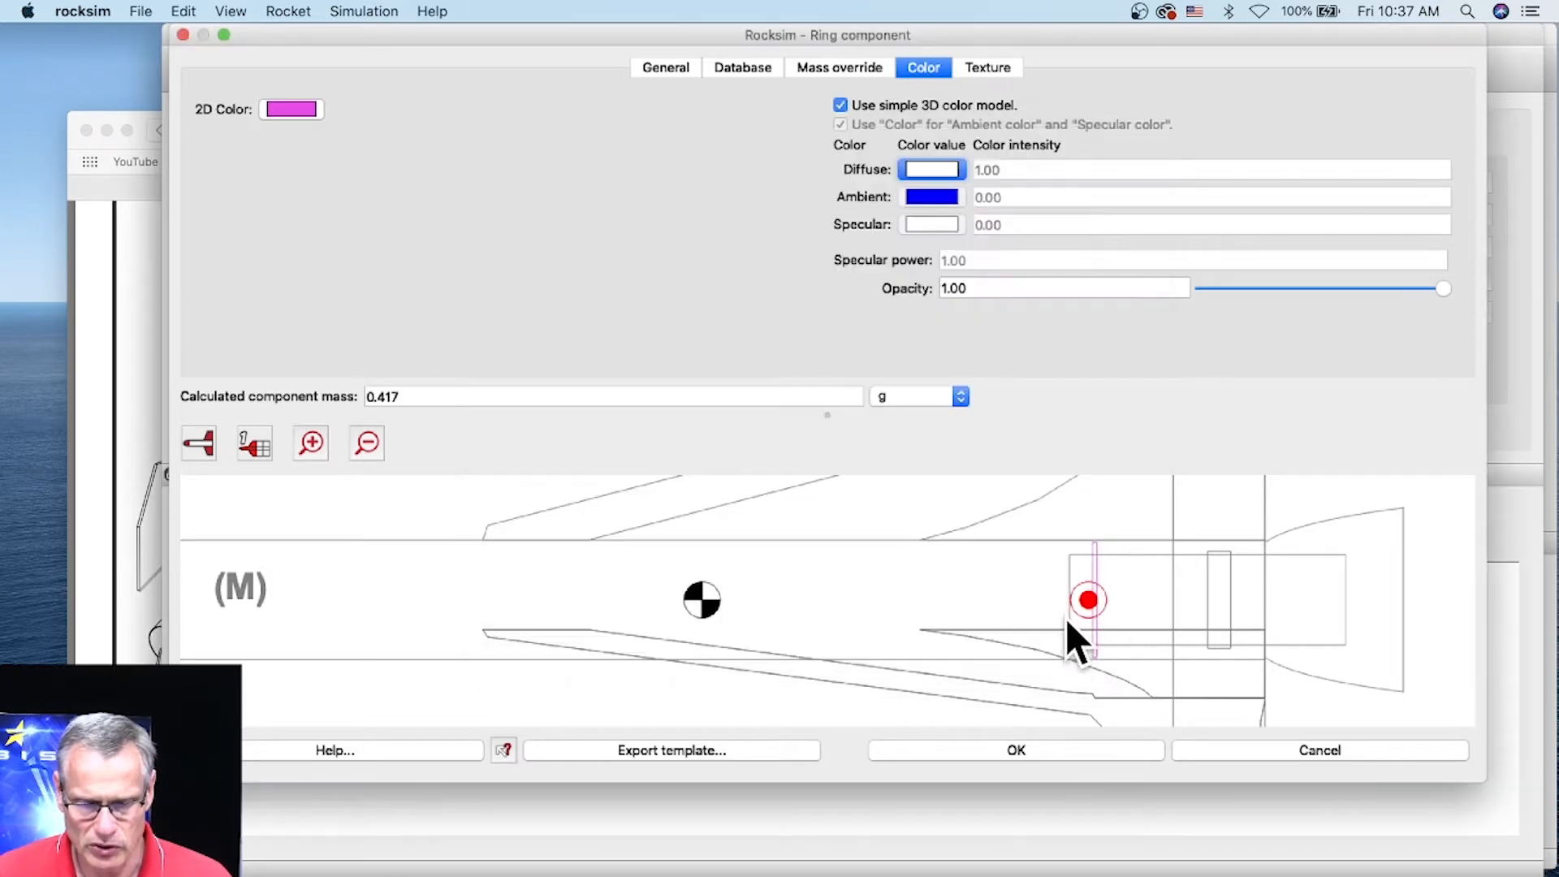
{"action": "left_click", "coordinate": [1013, 753]}
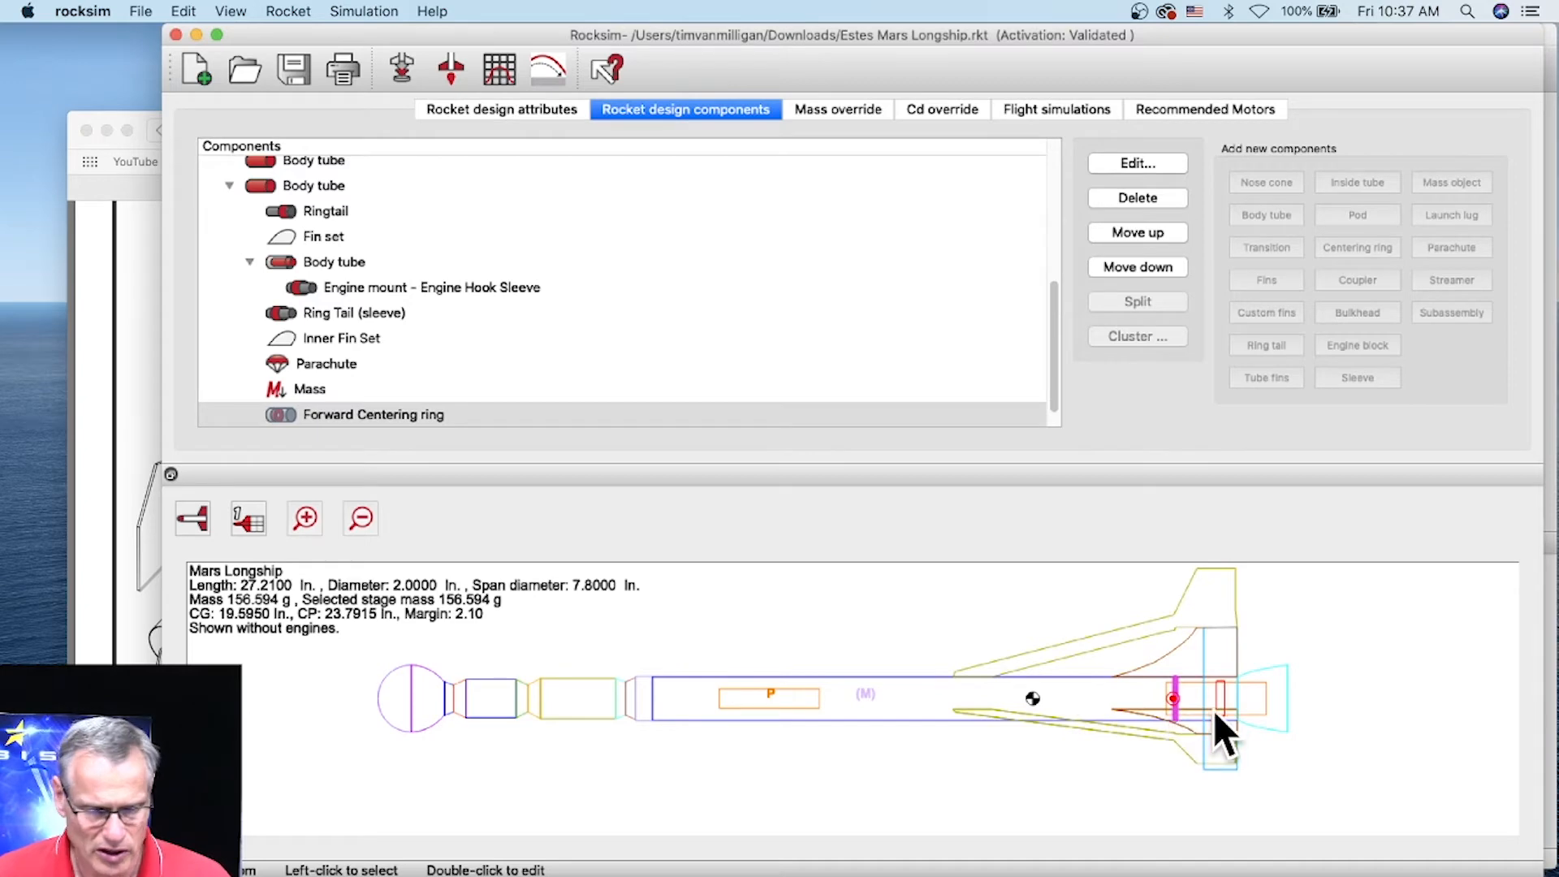
Switch the Mars Longship preview to the 3D view.
{"action": "left_click", "coordinate": [208, 515]}
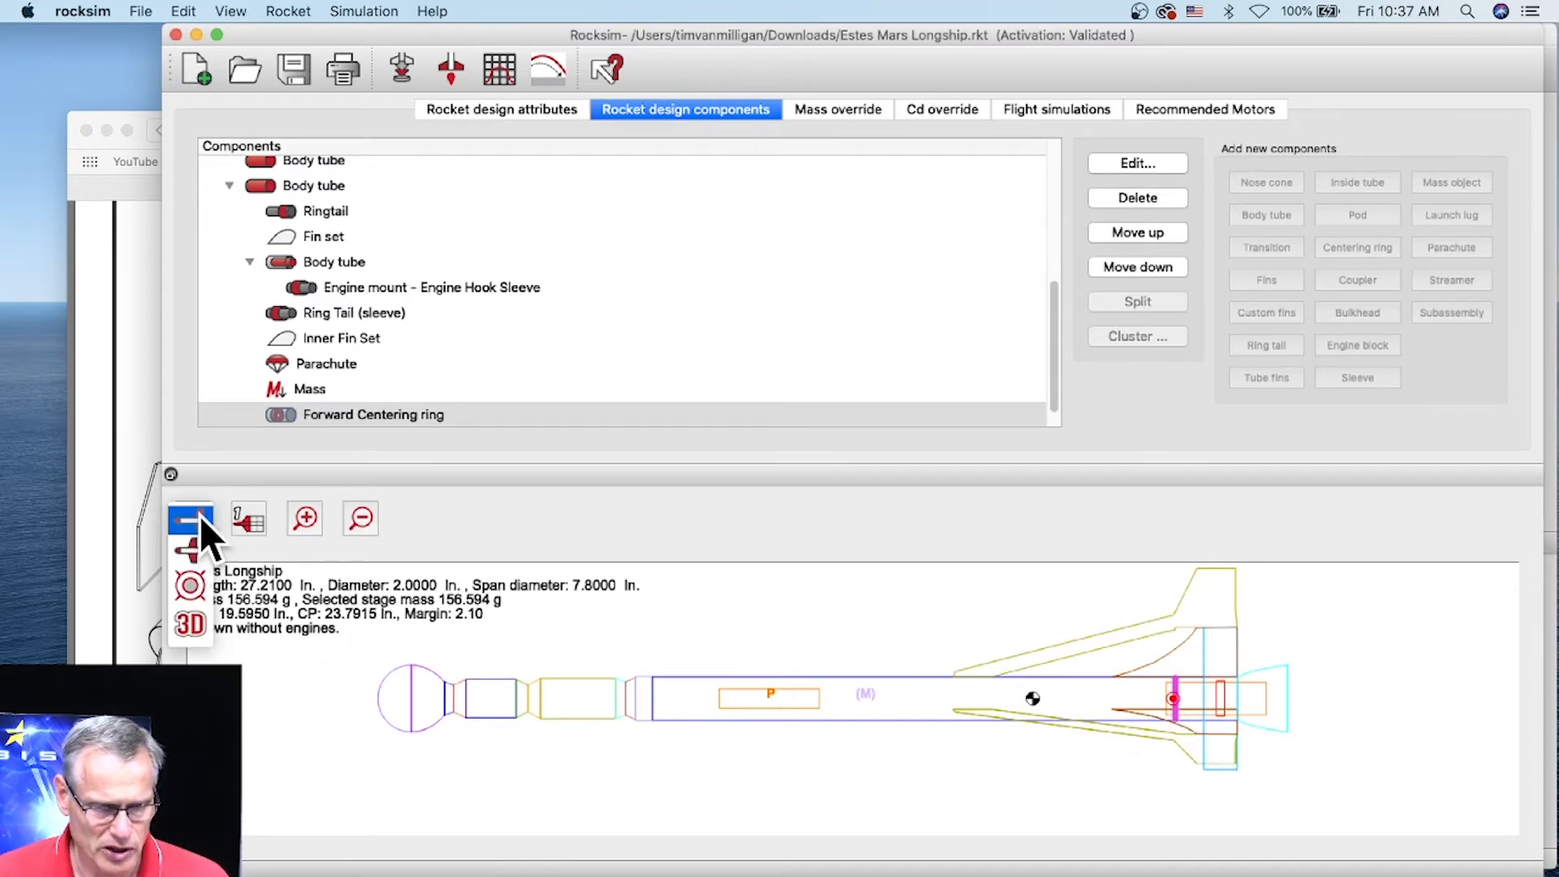
{"action": "left_click", "coordinate": [207, 637]}
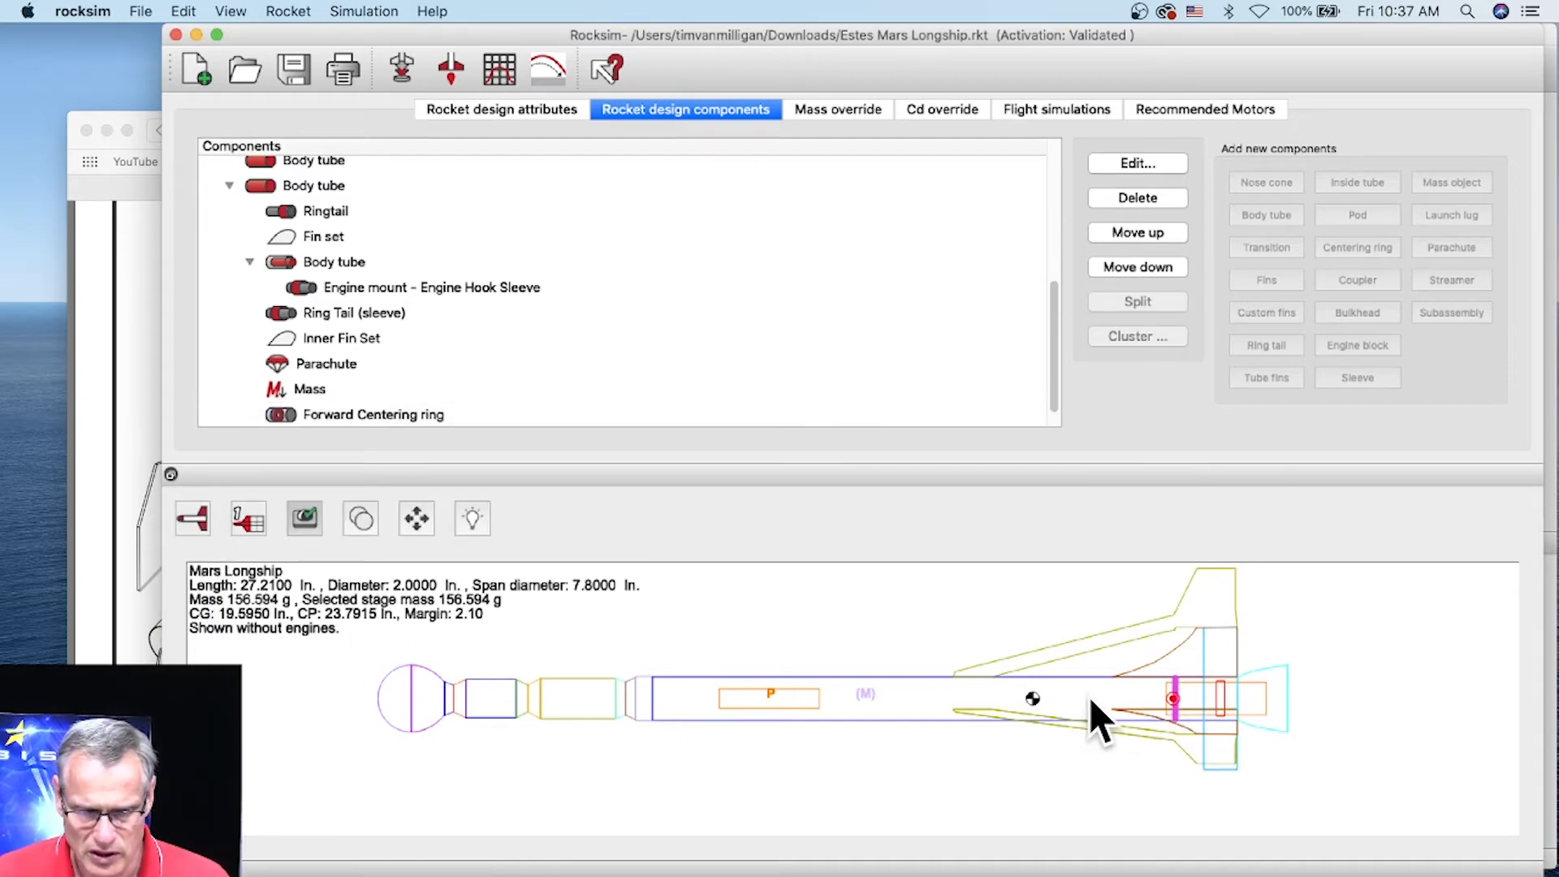
Dismiss the RockSim splash screen and resize the untitled design's window.
{"action": "key", "text": "super+Tab"}
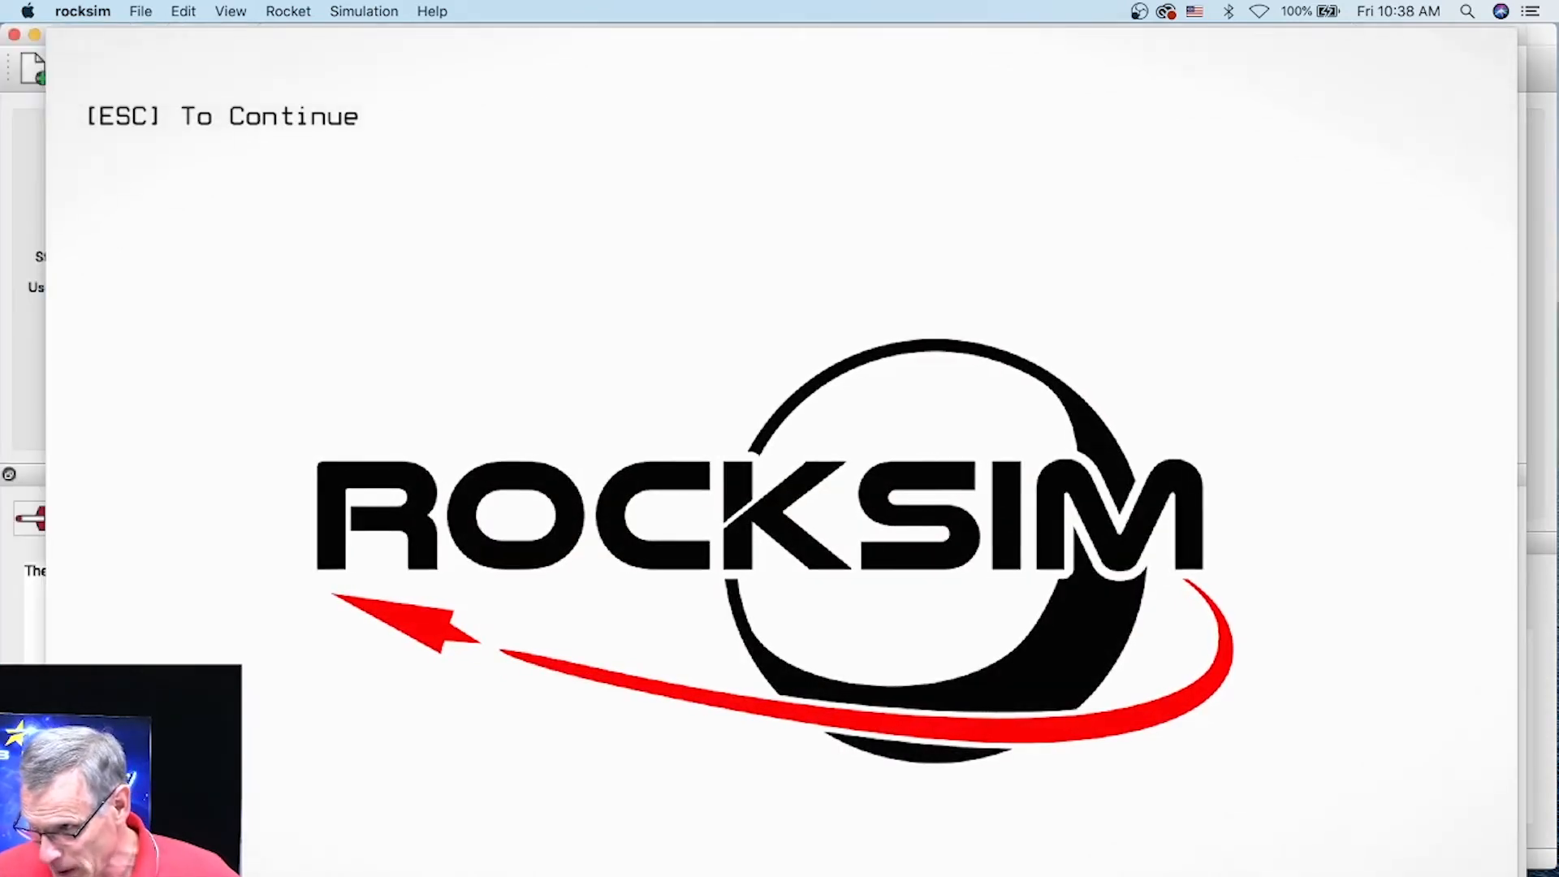
{"action": "key", "text": "Escape"}
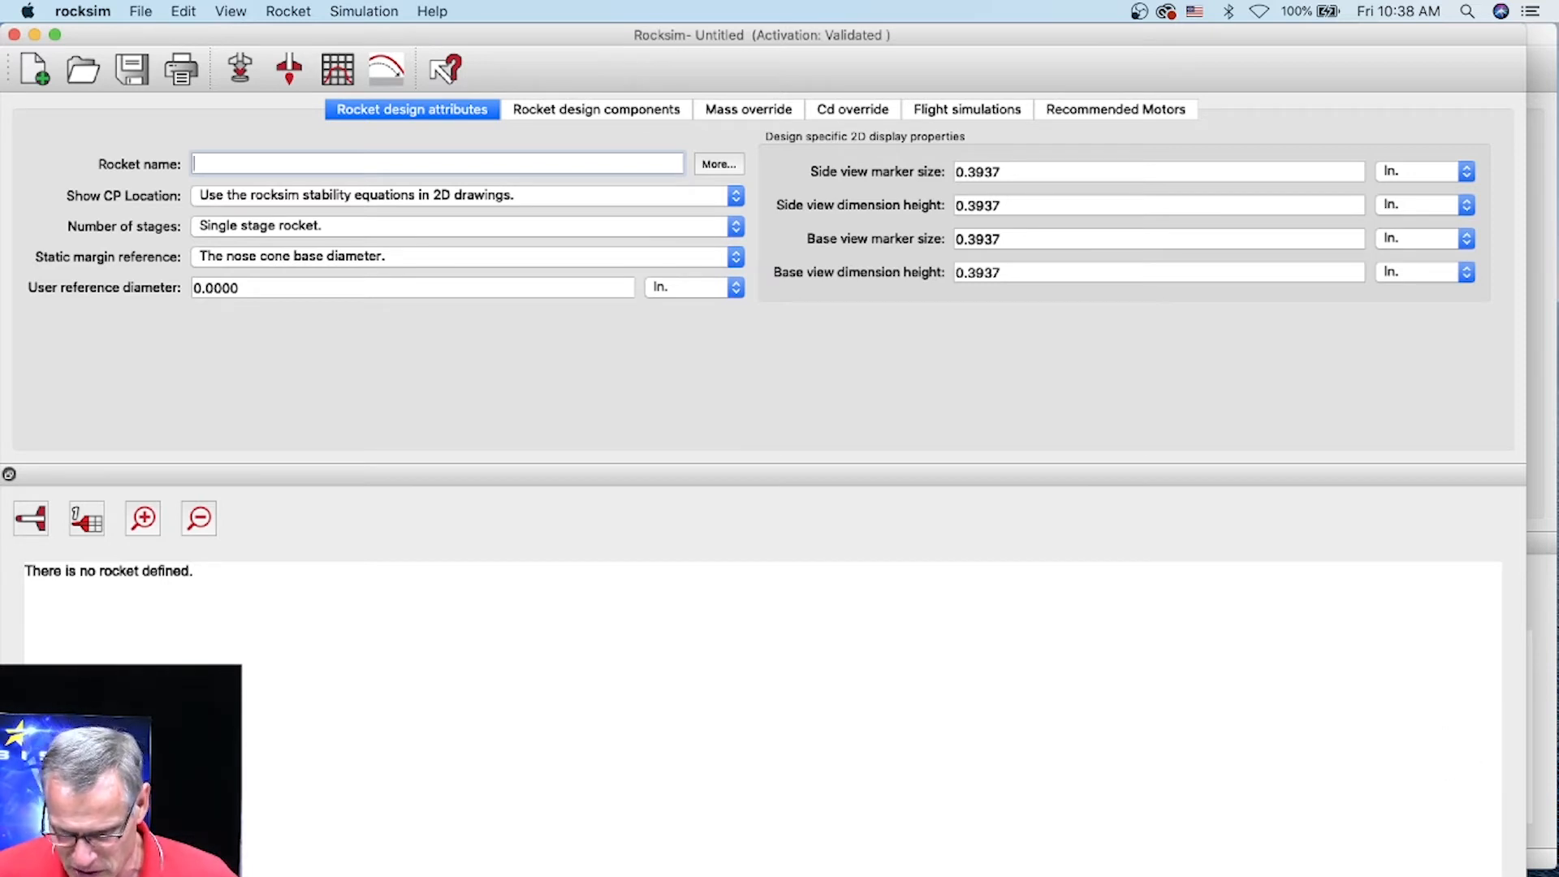
{"action": "left_click_drag", "start_coordinate": [1526, 875], "coordinate": [1553, 868]}
{"action": "left_click_drag", "start_coordinate": [2, 867], "coordinate": [96, 875]}
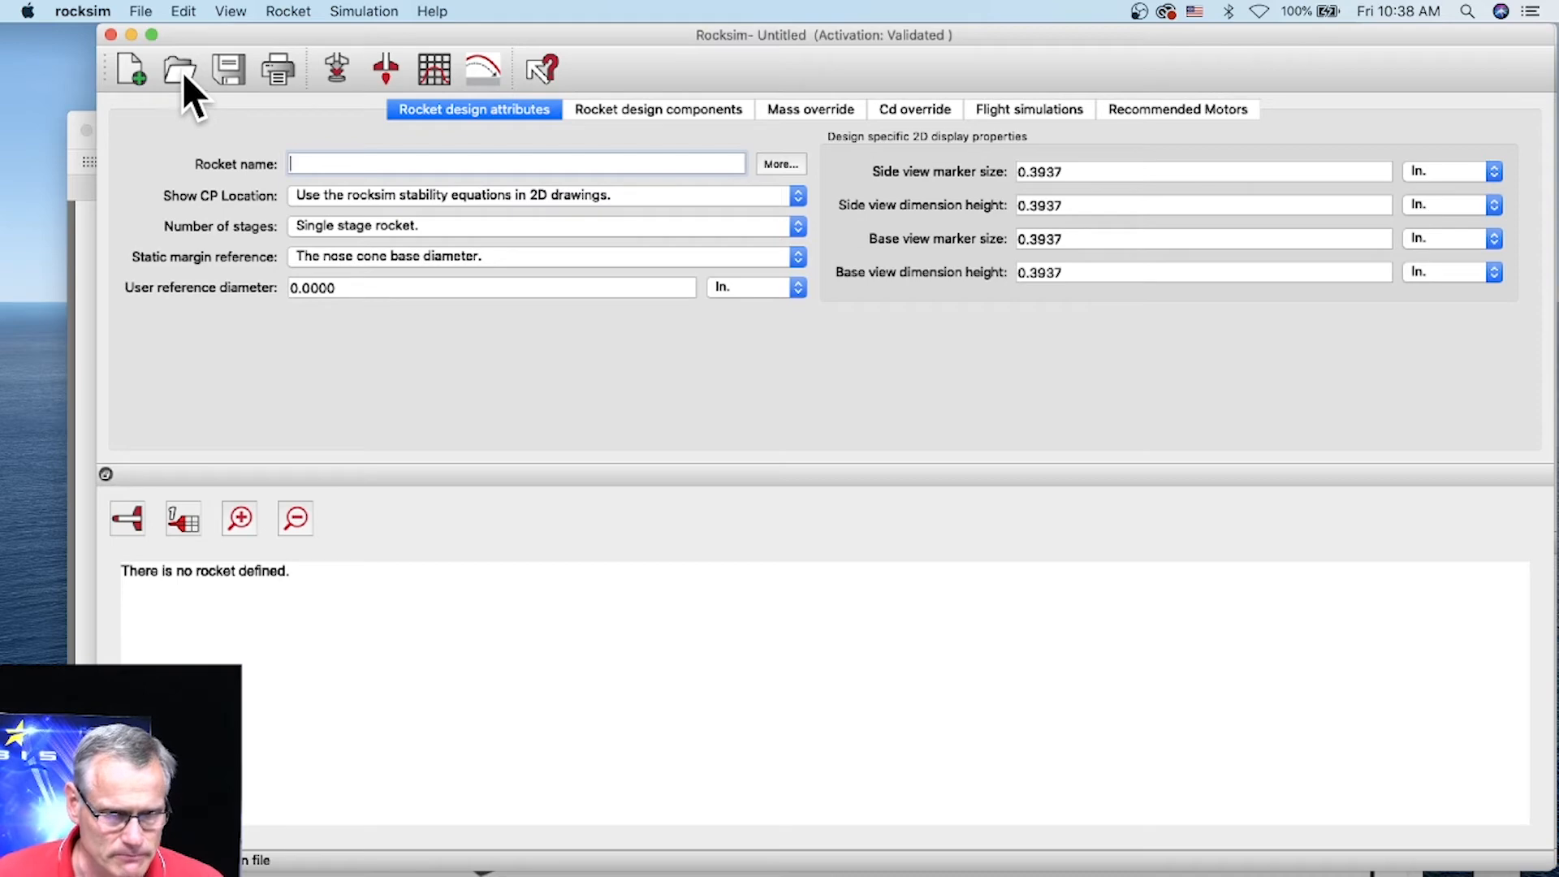
Add a nose cone to the sustainer using the Apogee 19493 PNC-98mm part from the database.
{"action": "left_click", "coordinate": [601, 107]}
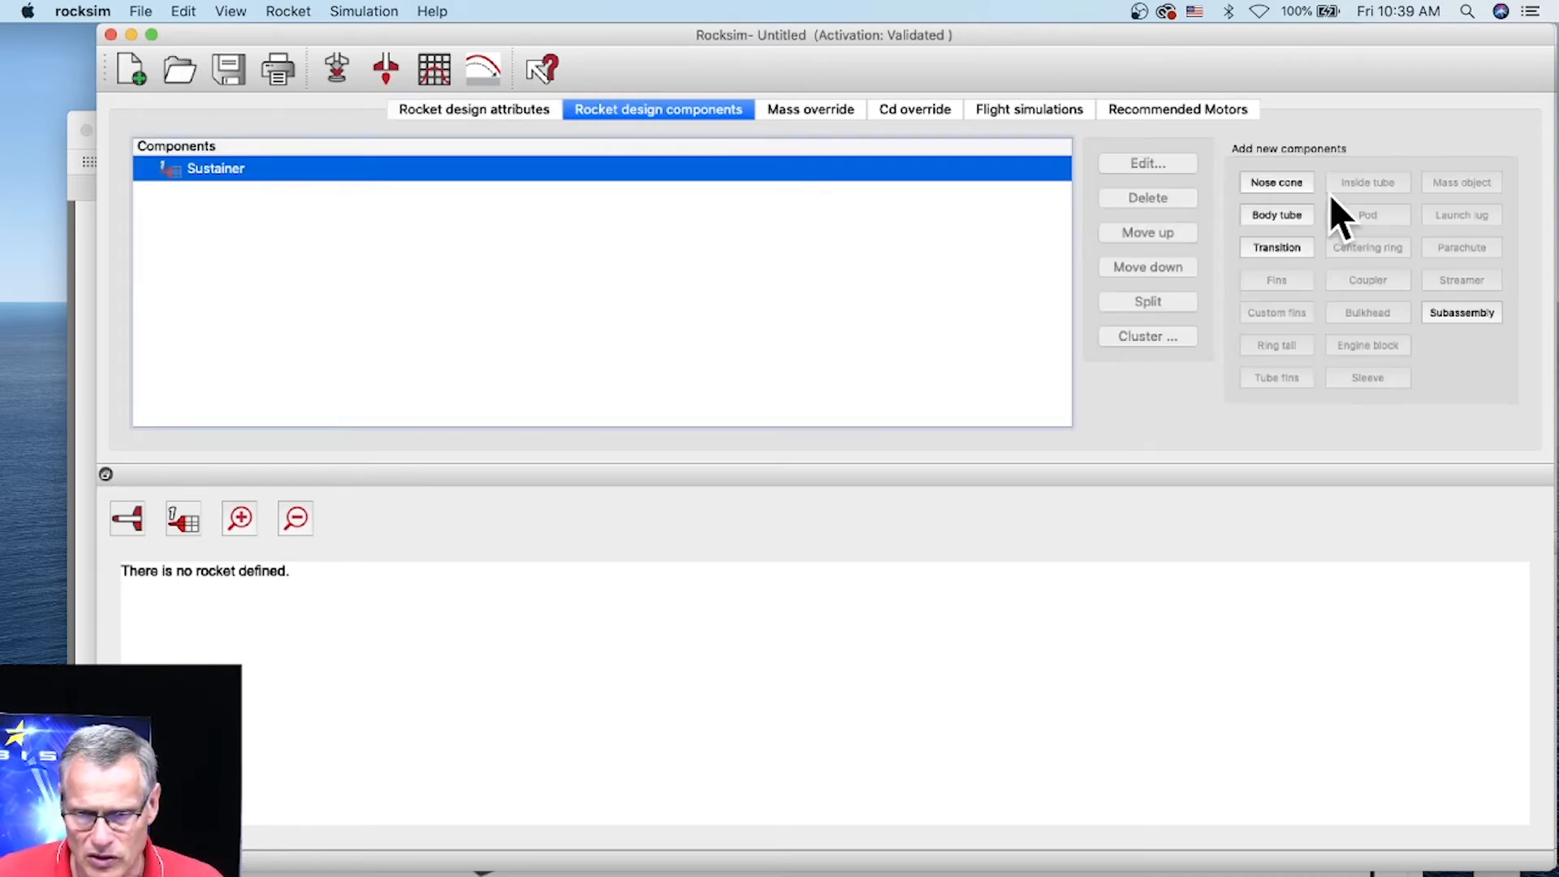
{"action": "left_click", "coordinate": [1288, 183]}
{"action": "scroll", "coordinate": [630, 460], "scroll_direction": "down", "scroll_amount": 20}
{"action": "scroll", "coordinate": [632, 469], "scroll_direction": "down", "scroll_amount": 8}
{"action": "scroll", "coordinate": [632, 469], "scroll_direction": "up", "scroll_amount": 6}
{"action": "scroll", "coordinate": [632, 468], "scroll_direction": "down", "scroll_amount": 2}
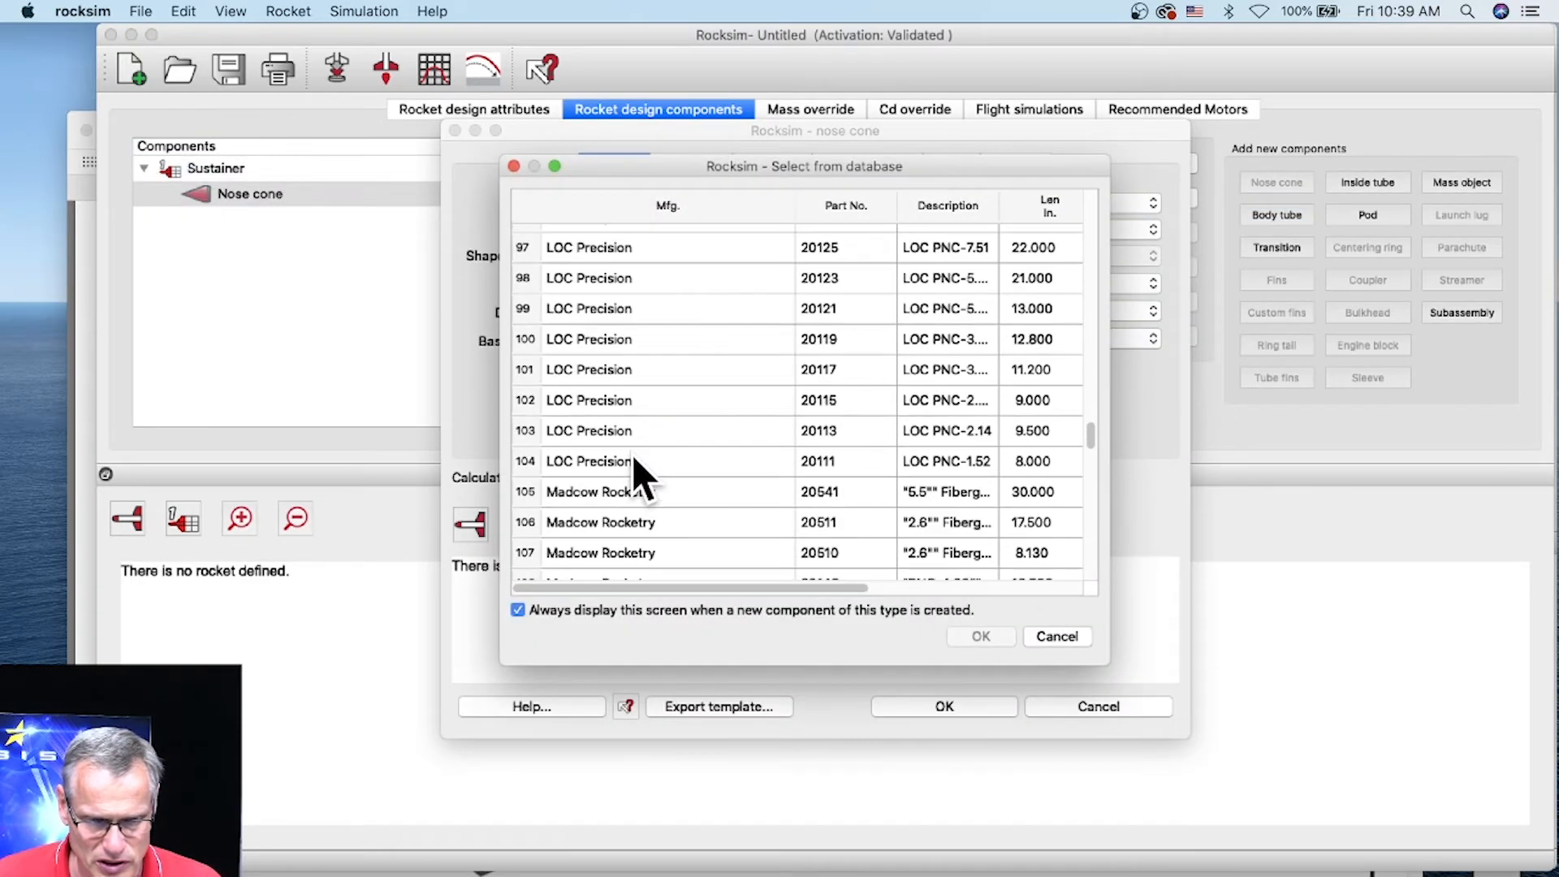
{"action": "scroll", "coordinate": [699, 455], "scroll_direction": "up", "scroll_amount": 19}
{"action": "scroll", "coordinate": [700, 431], "scroll_direction": "up", "scroll_amount": 1}
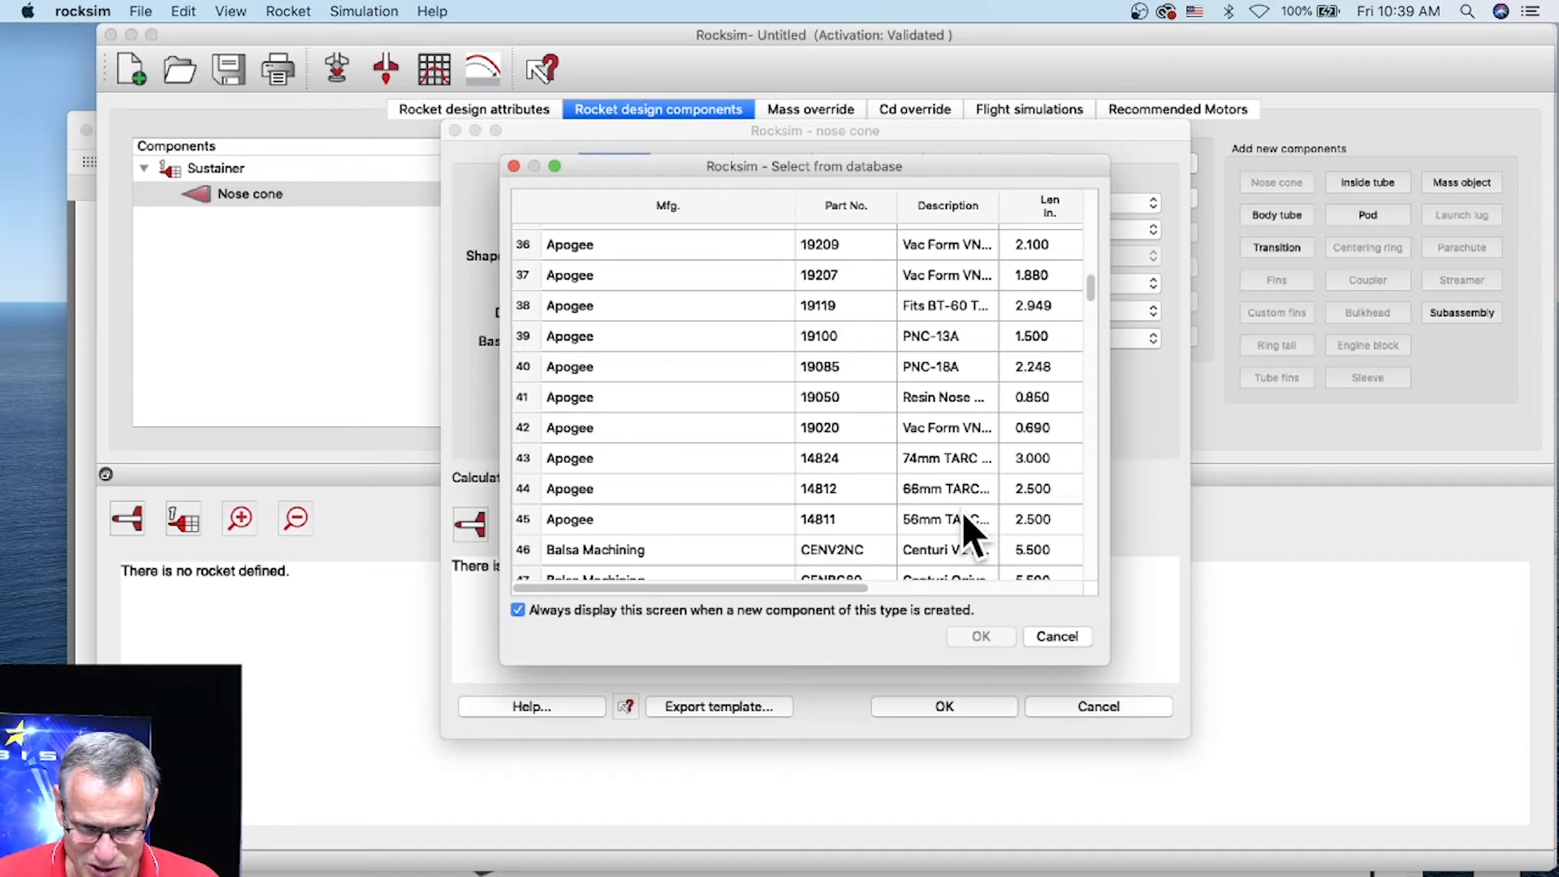
{"action": "scroll", "coordinate": [961, 511], "scroll_direction": "up", "scroll_amount": 3}
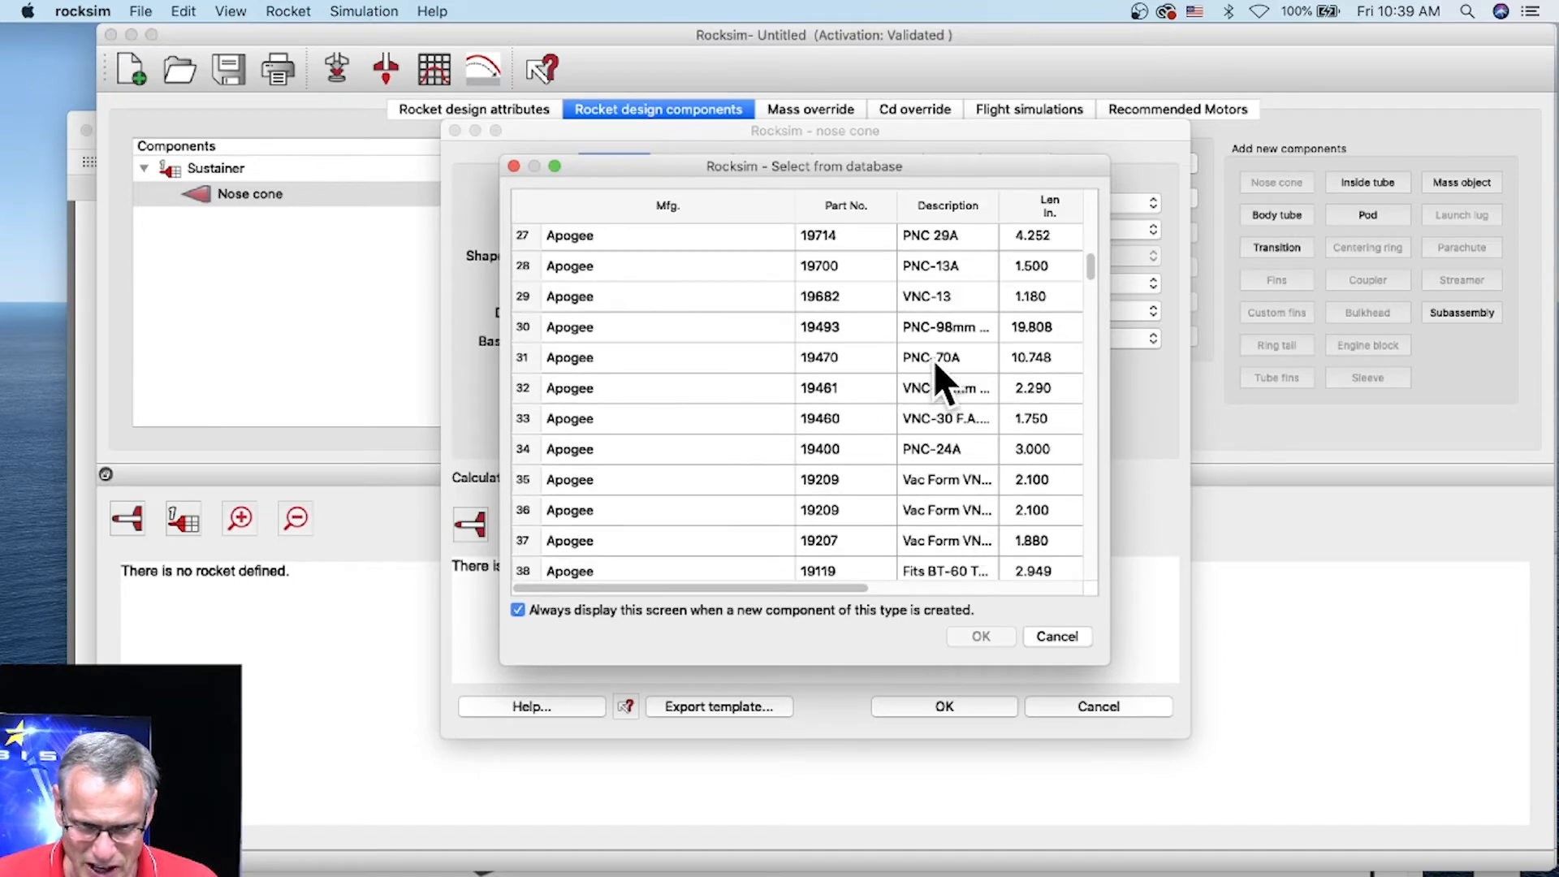
{"action": "left_click", "coordinate": [942, 326]}
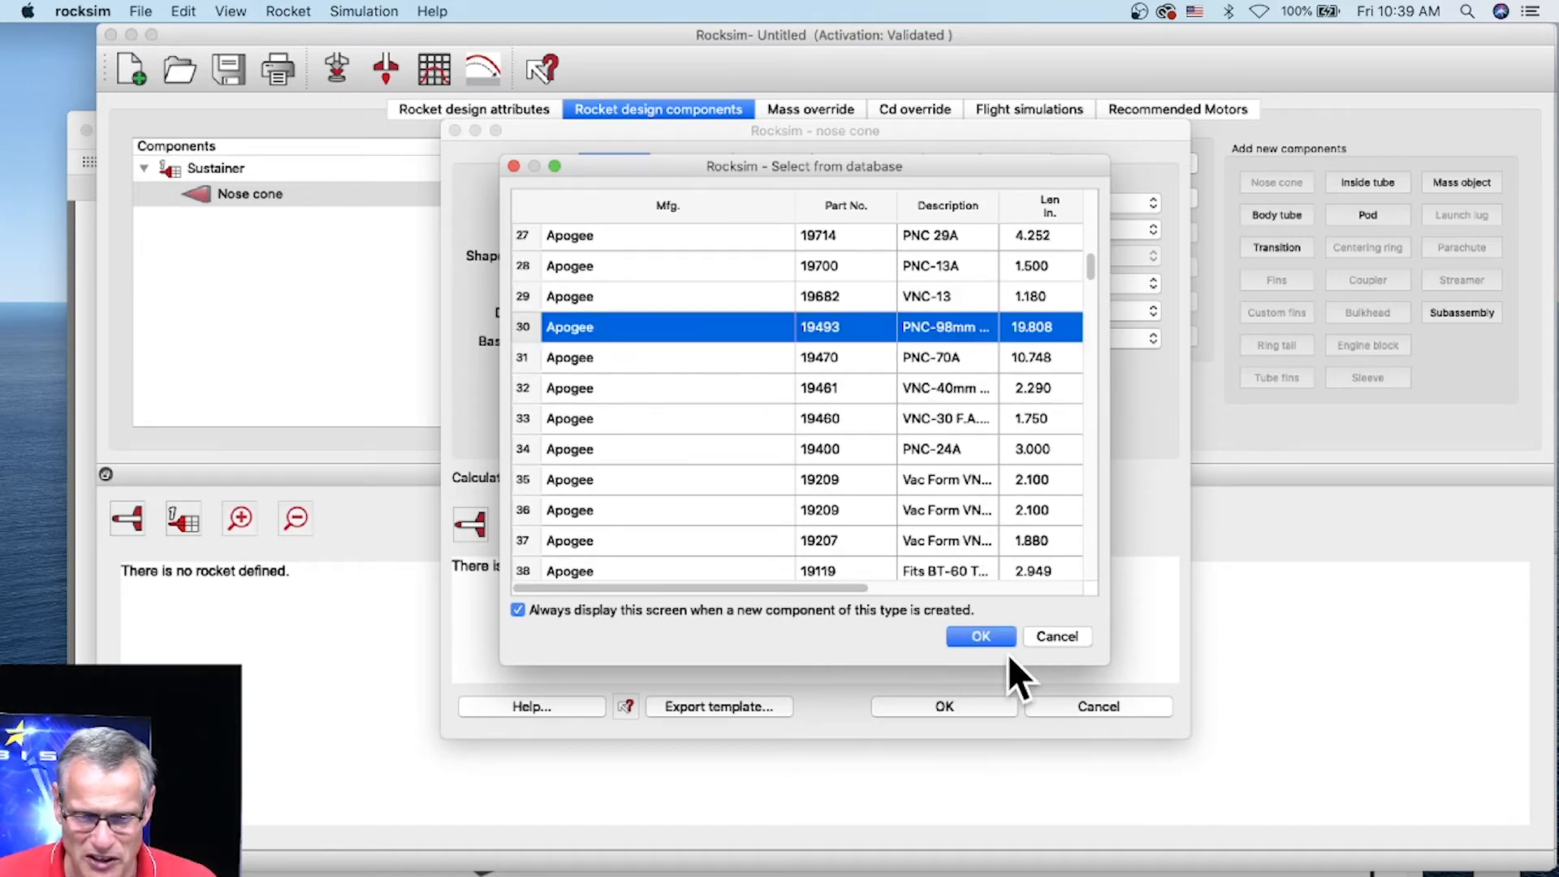
{"action": "left_click", "coordinate": [981, 636]}
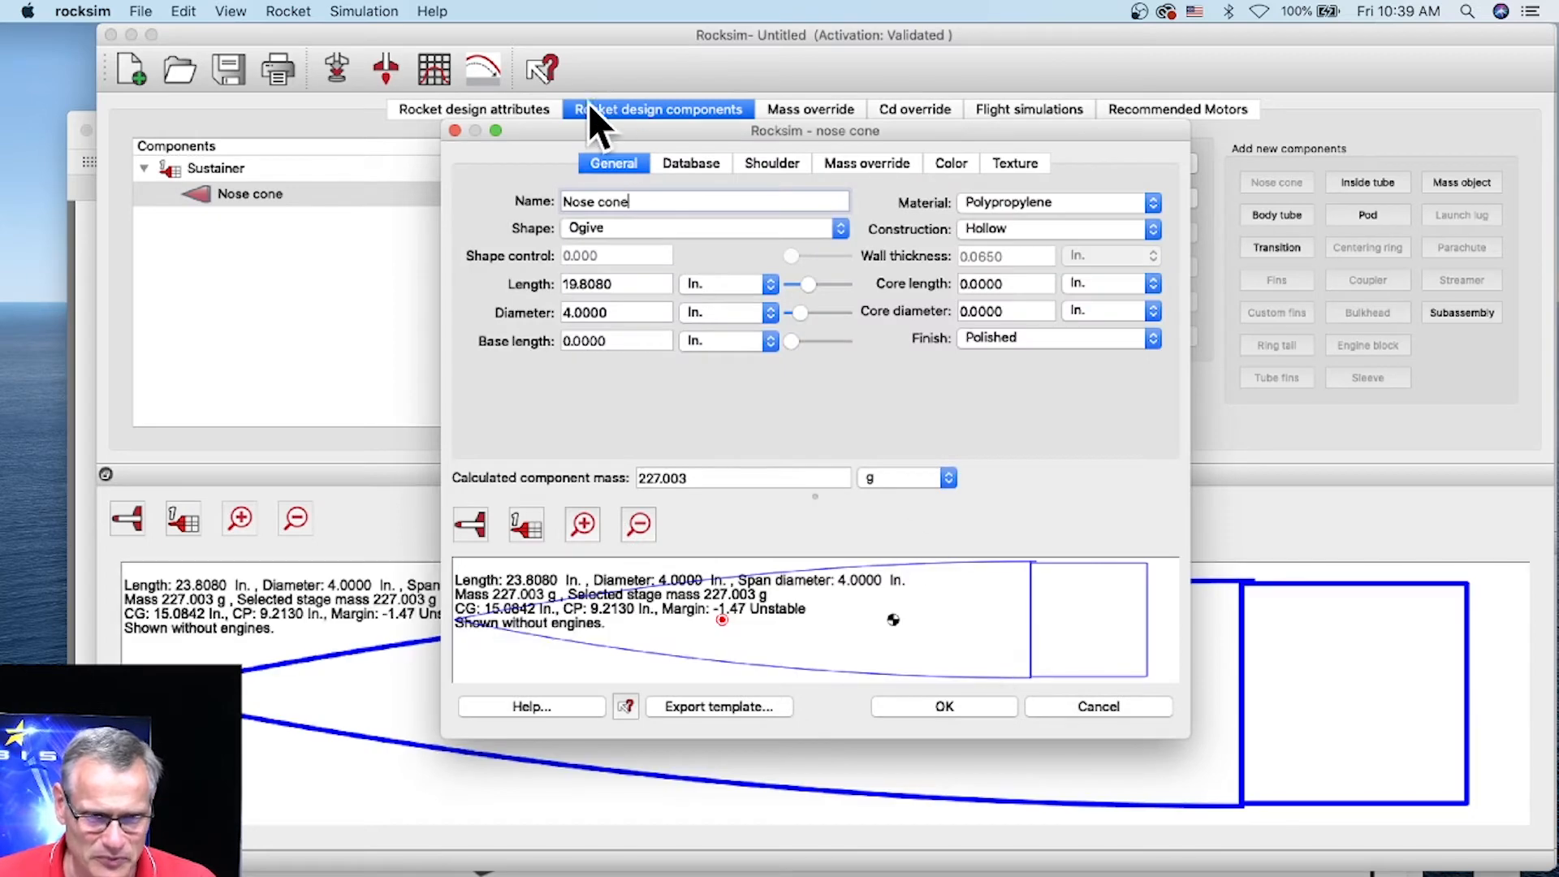
Enlarge the nose cone editor, set the nose cone's 2D color to red, and save the component.
{"action": "left_click_drag", "start_coordinate": [544, 130], "coordinate": [276, 34]}
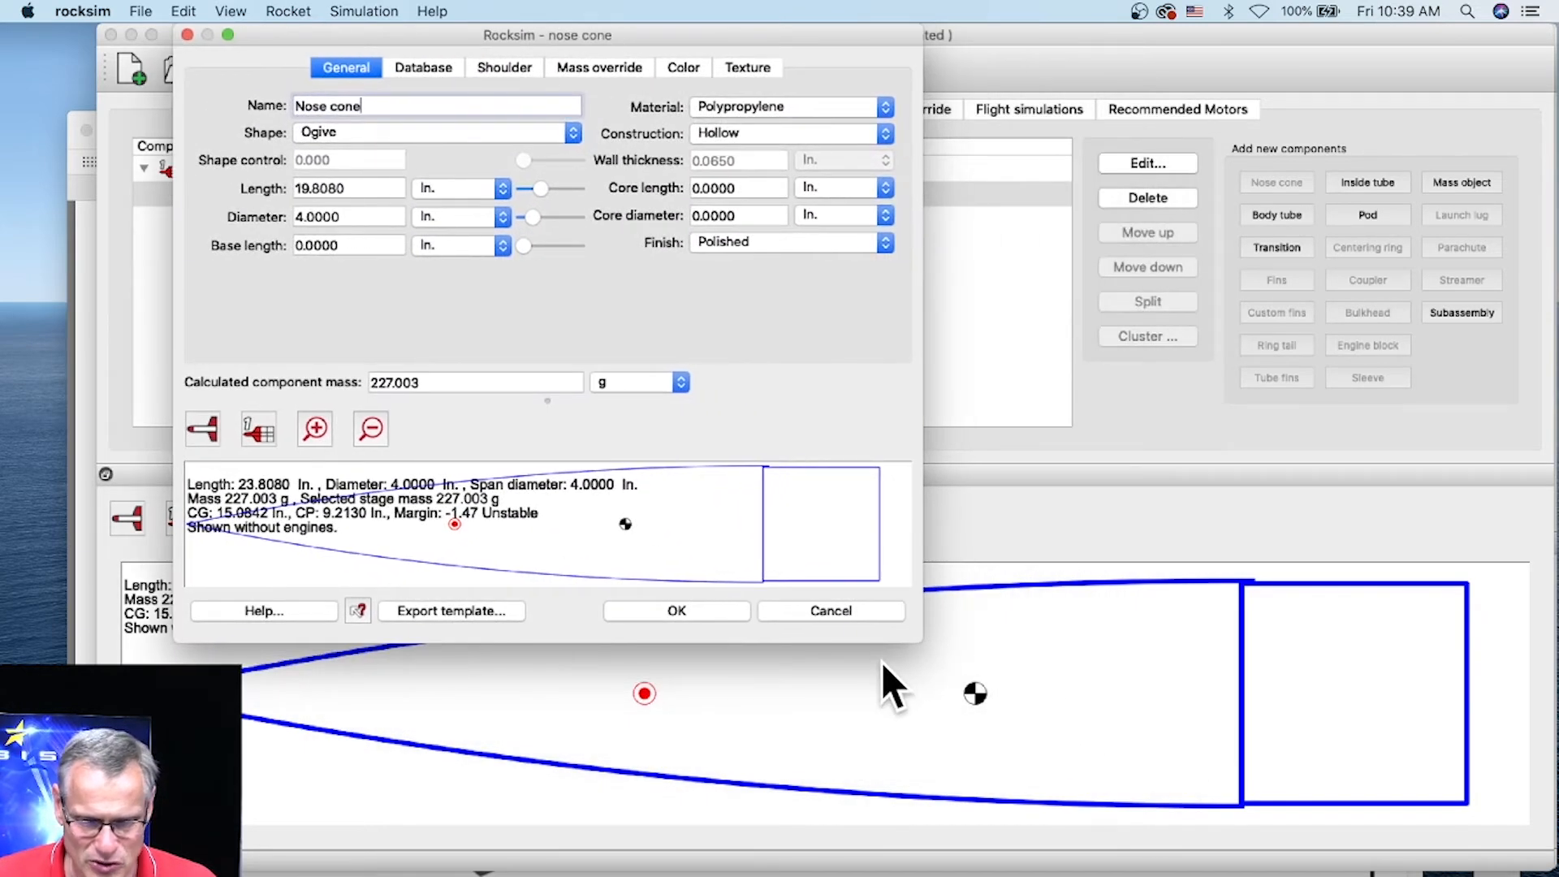
{"action": "left_click_drag", "start_coordinate": [918, 644], "coordinate": [1474, 841]}
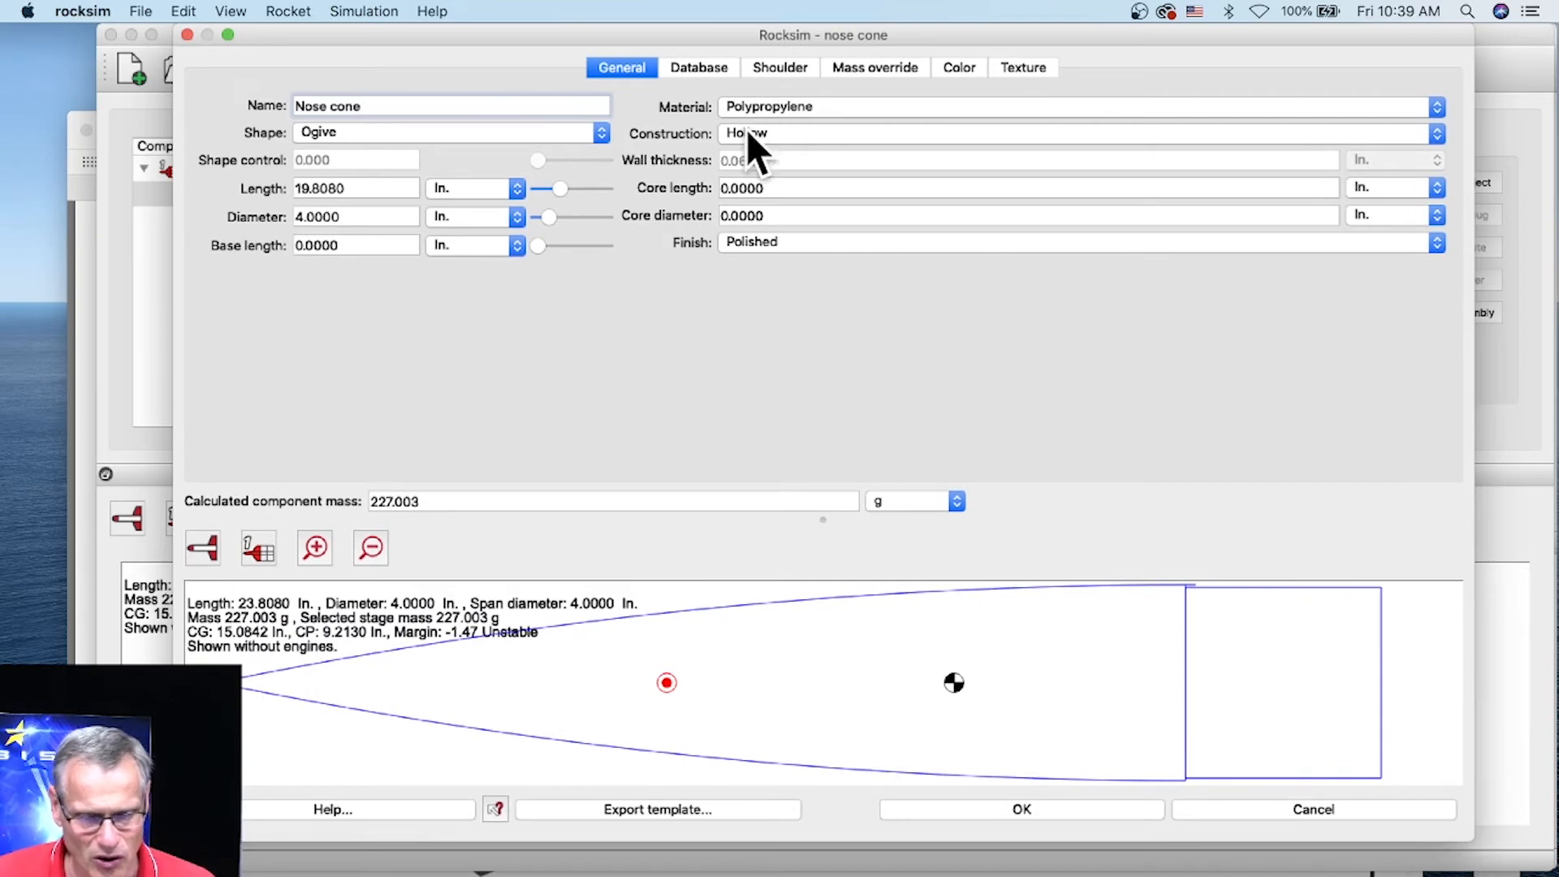
{"action": "left_click", "coordinate": [946, 73]}
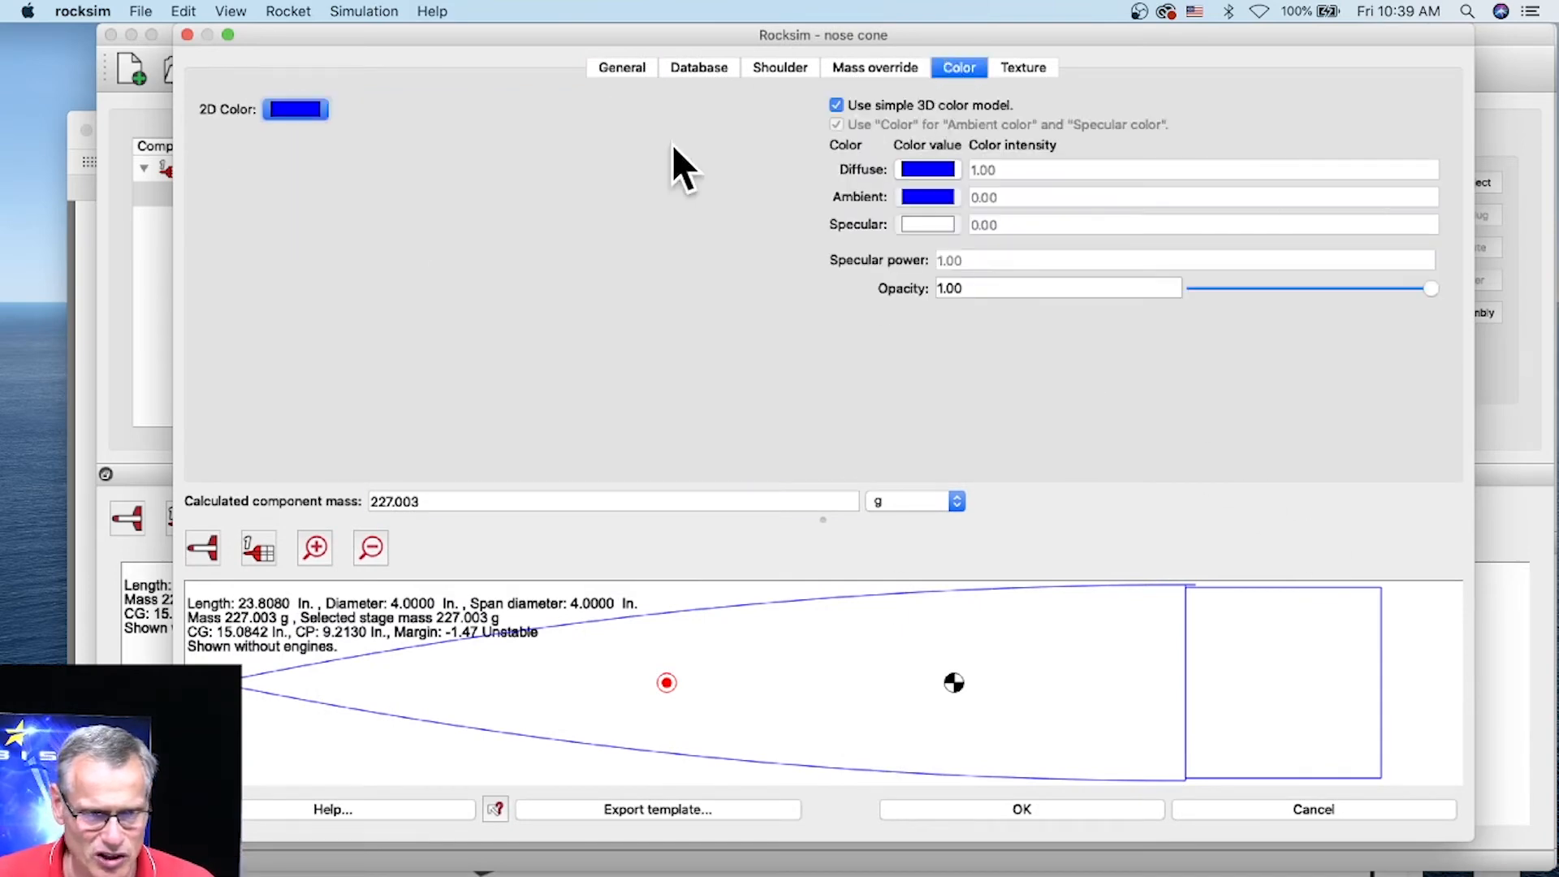
{"action": "left_click", "coordinate": [284, 110]}
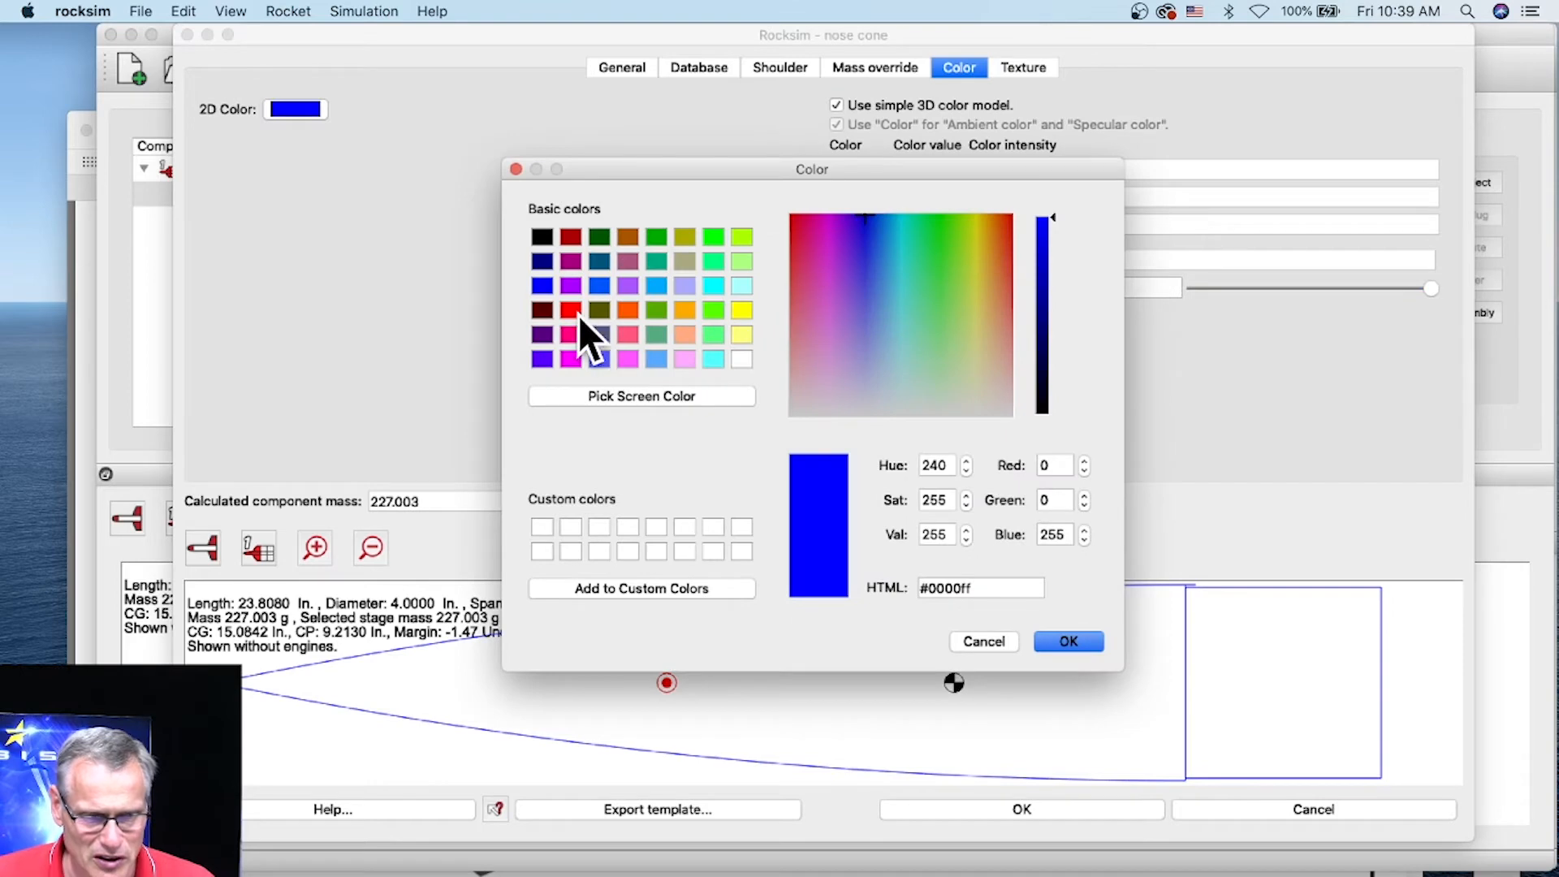
{"action": "left_click", "coordinate": [571, 310]}
{"action": "left_click", "coordinate": [1068, 641]}
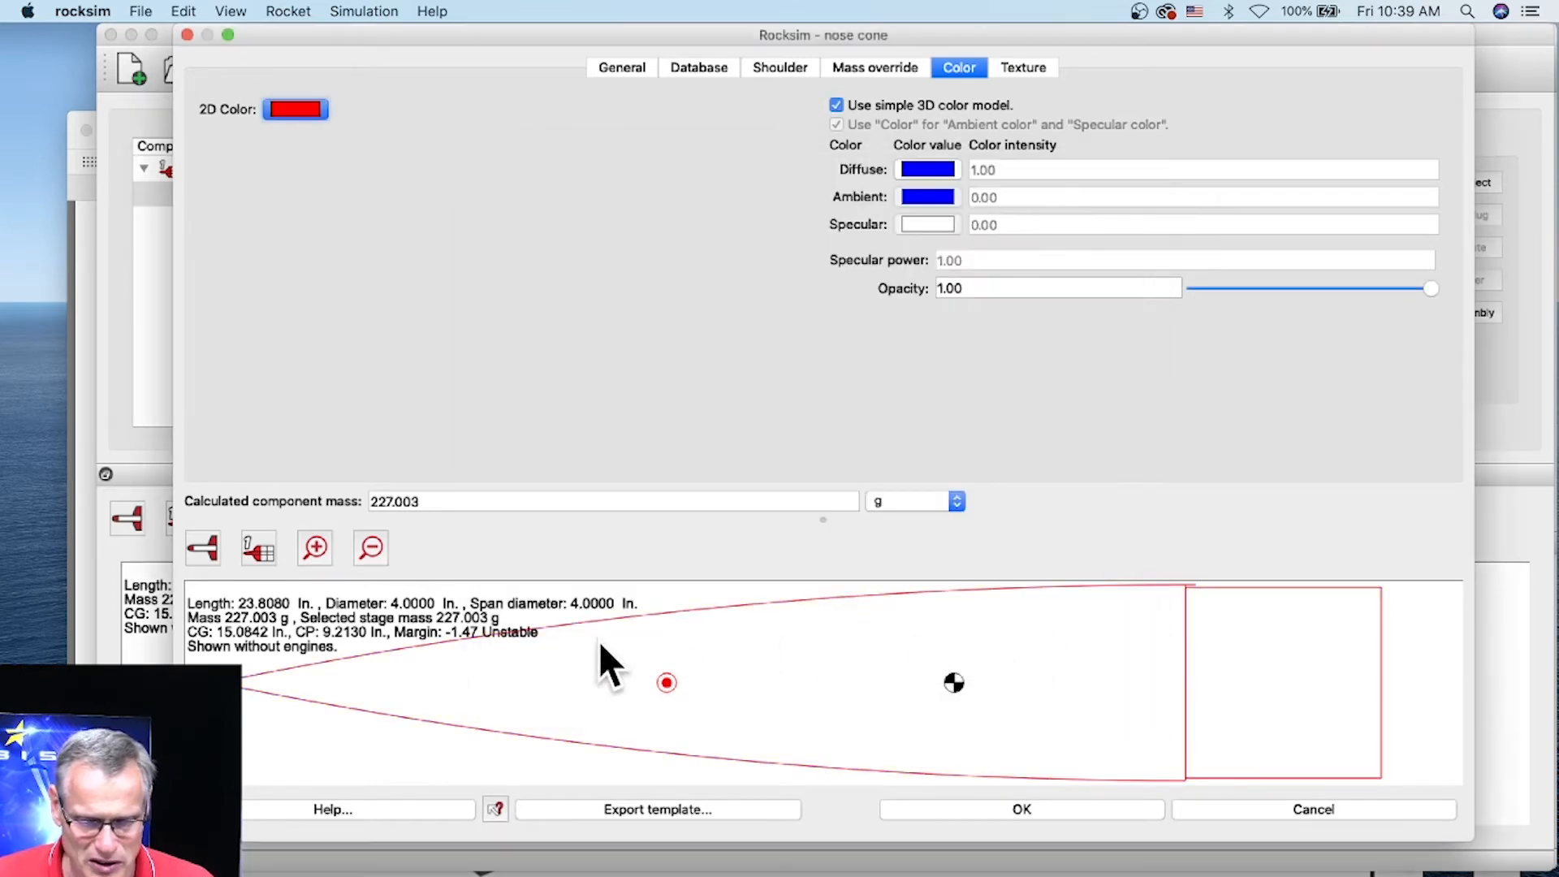
{"action": "left_click", "coordinate": [1051, 807]}
Display the nose cone in the 3D view and rotate it to inspect its color.
{"action": "left_click", "coordinate": [132, 511]}
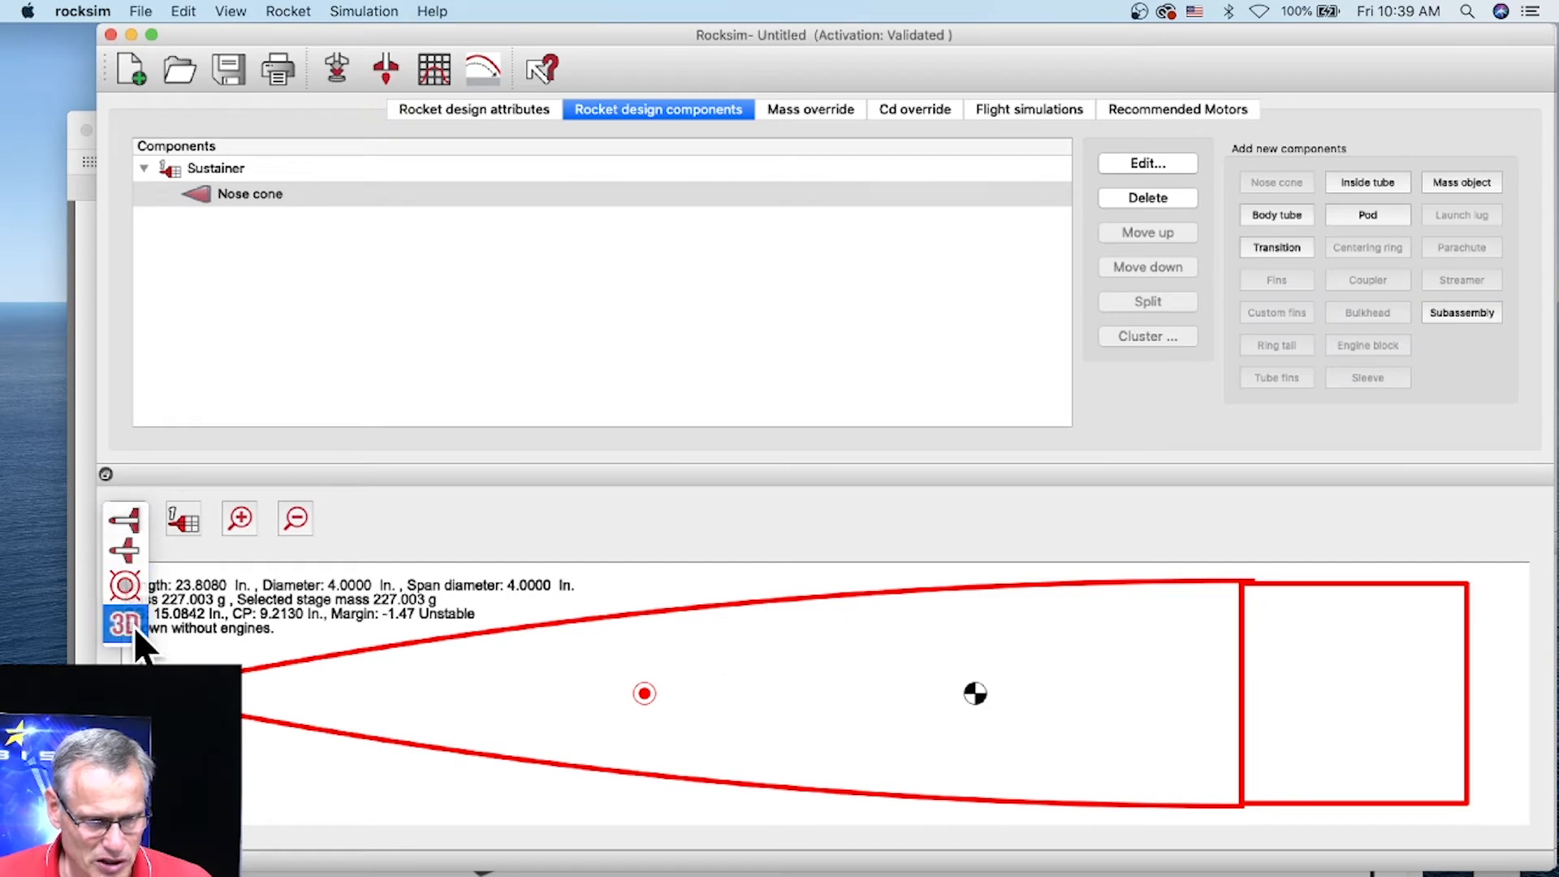
{"action": "left_click", "coordinate": [128, 623]}
{"action": "left_click_drag", "start_coordinate": [898, 704], "coordinate": [666, 617]}
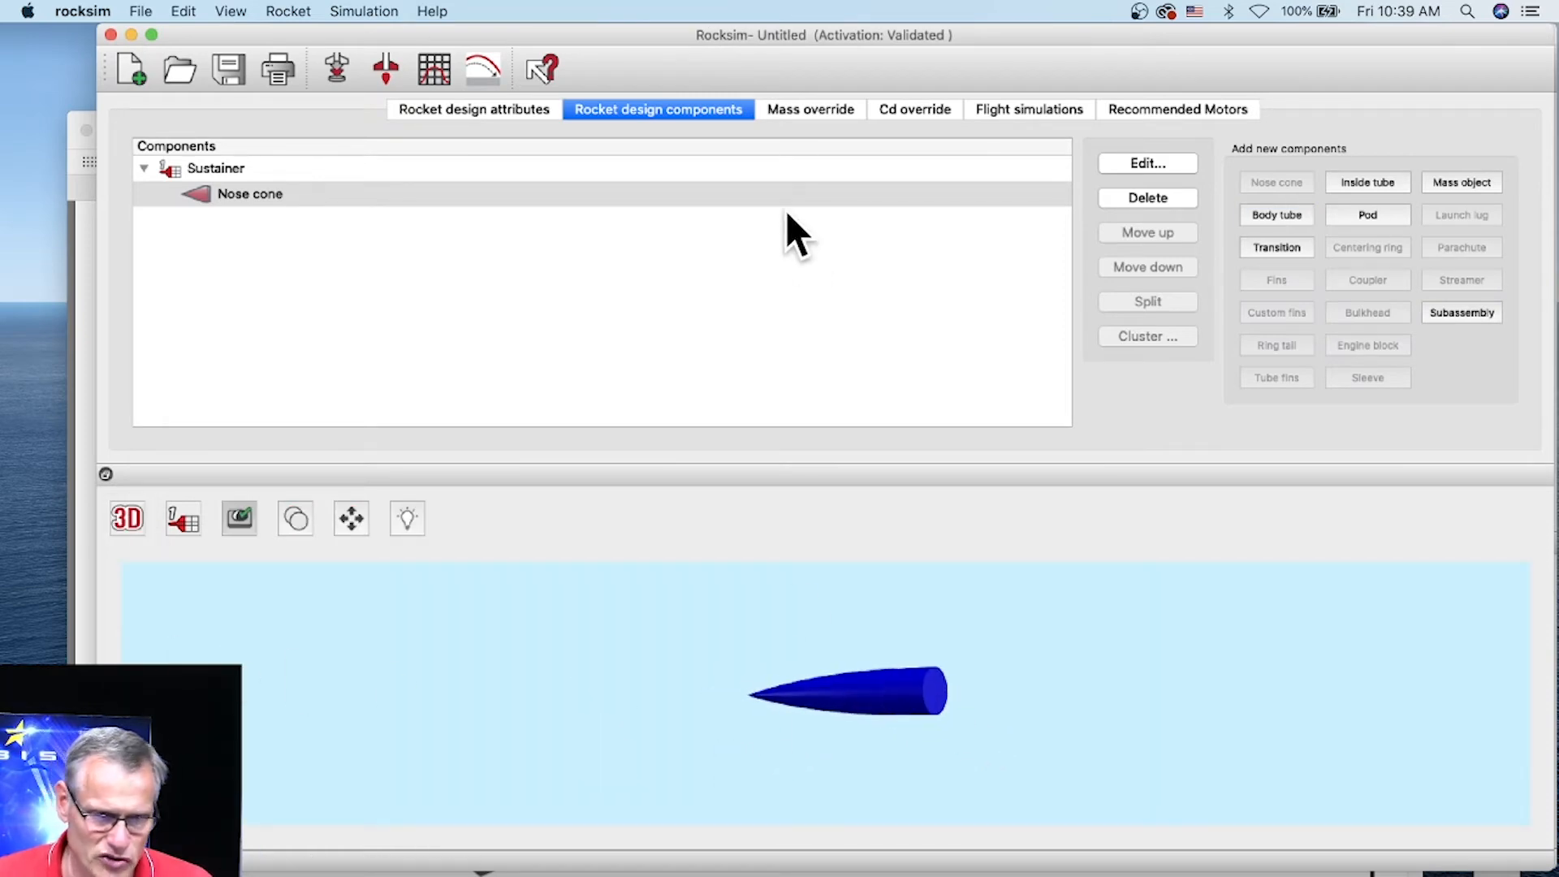
Change the nose cone's 3D diffuse color to red, save it, and check the 3D model.
{"action": "left_click", "coordinate": [247, 194]}
{"action": "left_click", "coordinate": [968, 66]}
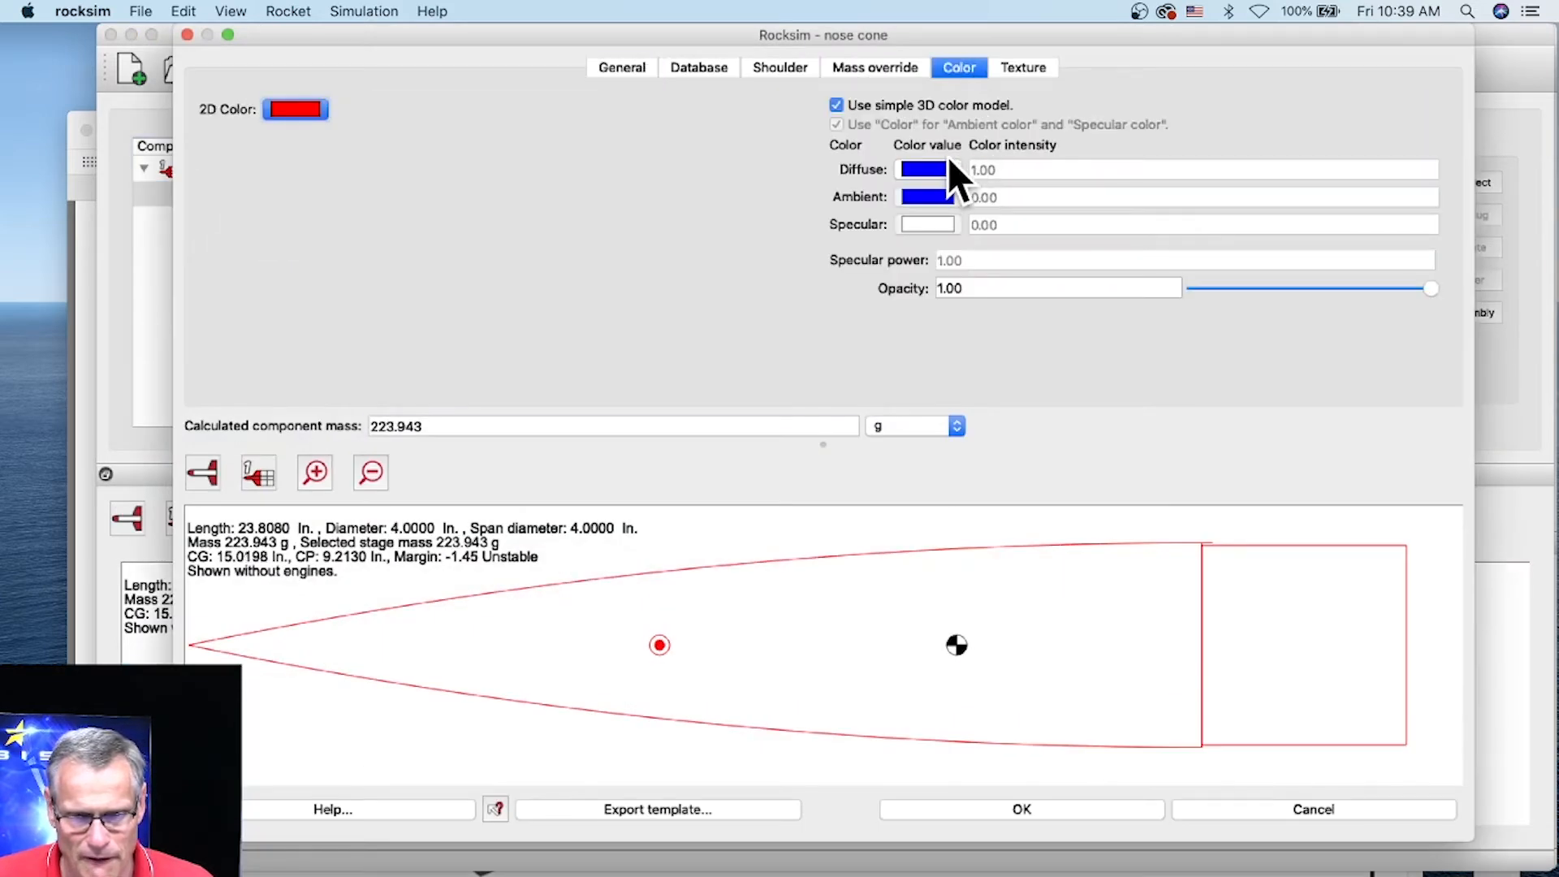
{"action": "left_click", "coordinate": [947, 166]}
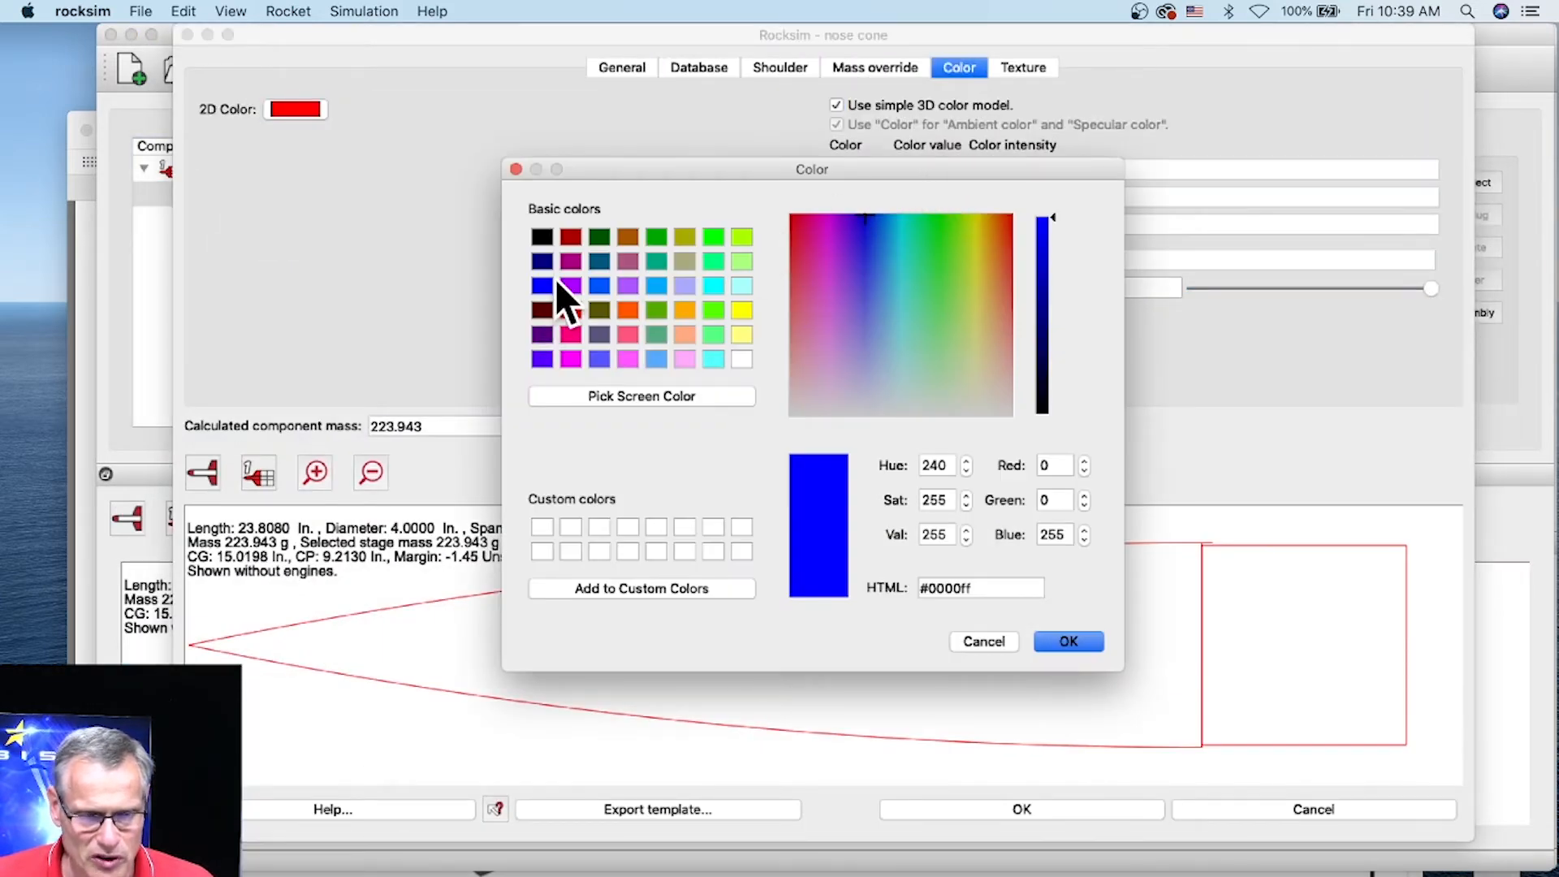
{"action": "left_click", "coordinate": [569, 317]}
{"action": "left_click", "coordinate": [1056, 641]}
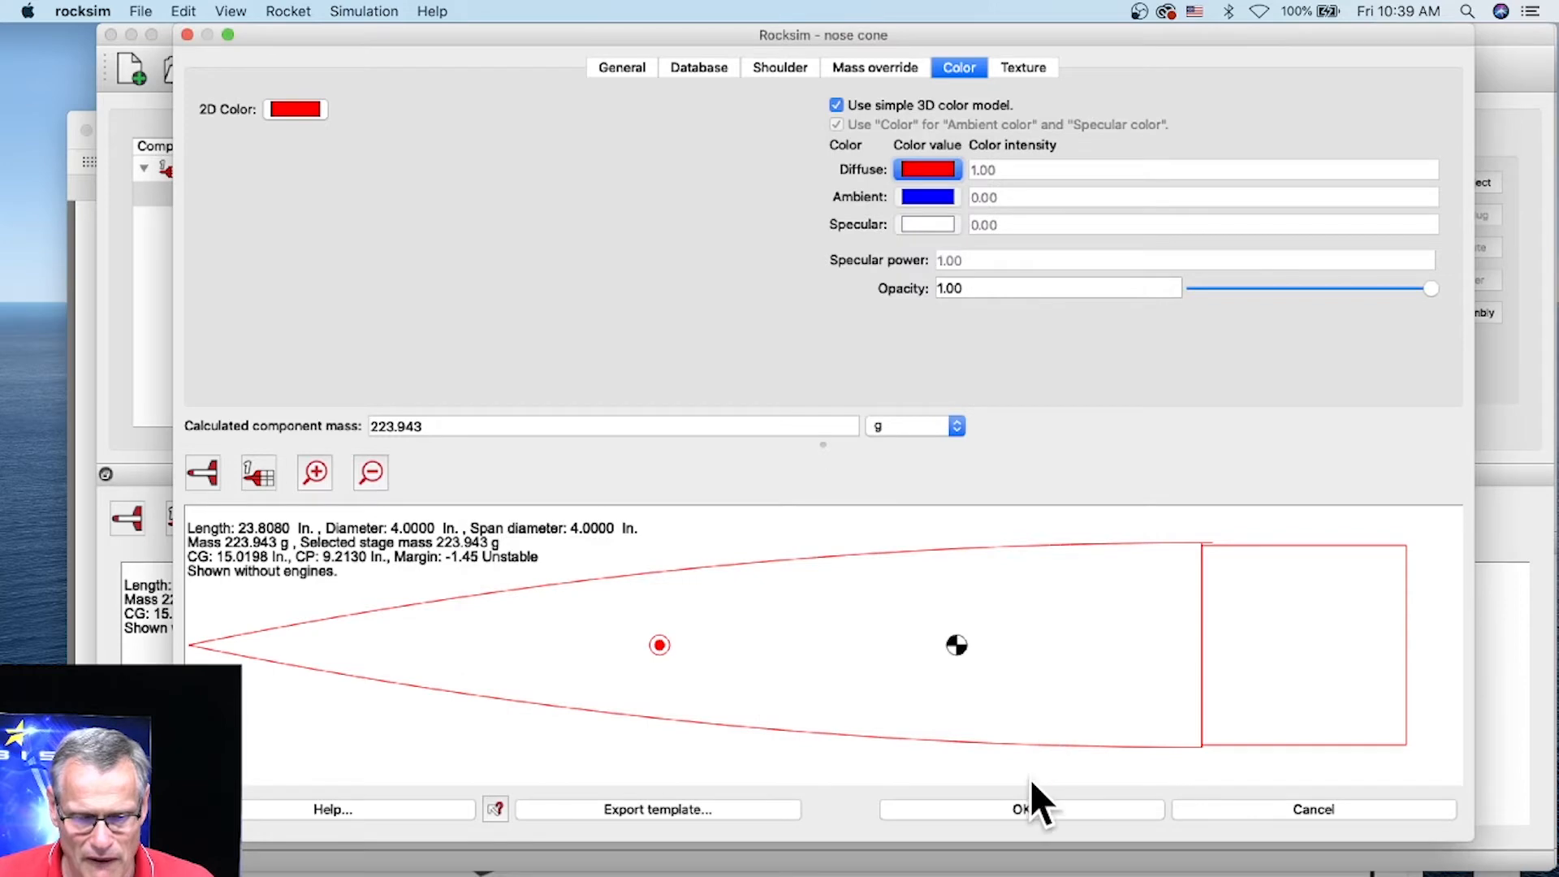
{"action": "left_click", "coordinate": [1023, 809]}
{"action": "left_click_drag", "start_coordinate": [919, 635], "coordinate": [1113, 652]}
{"action": "left_click_drag", "start_coordinate": [933, 724], "coordinate": [828, 695]}
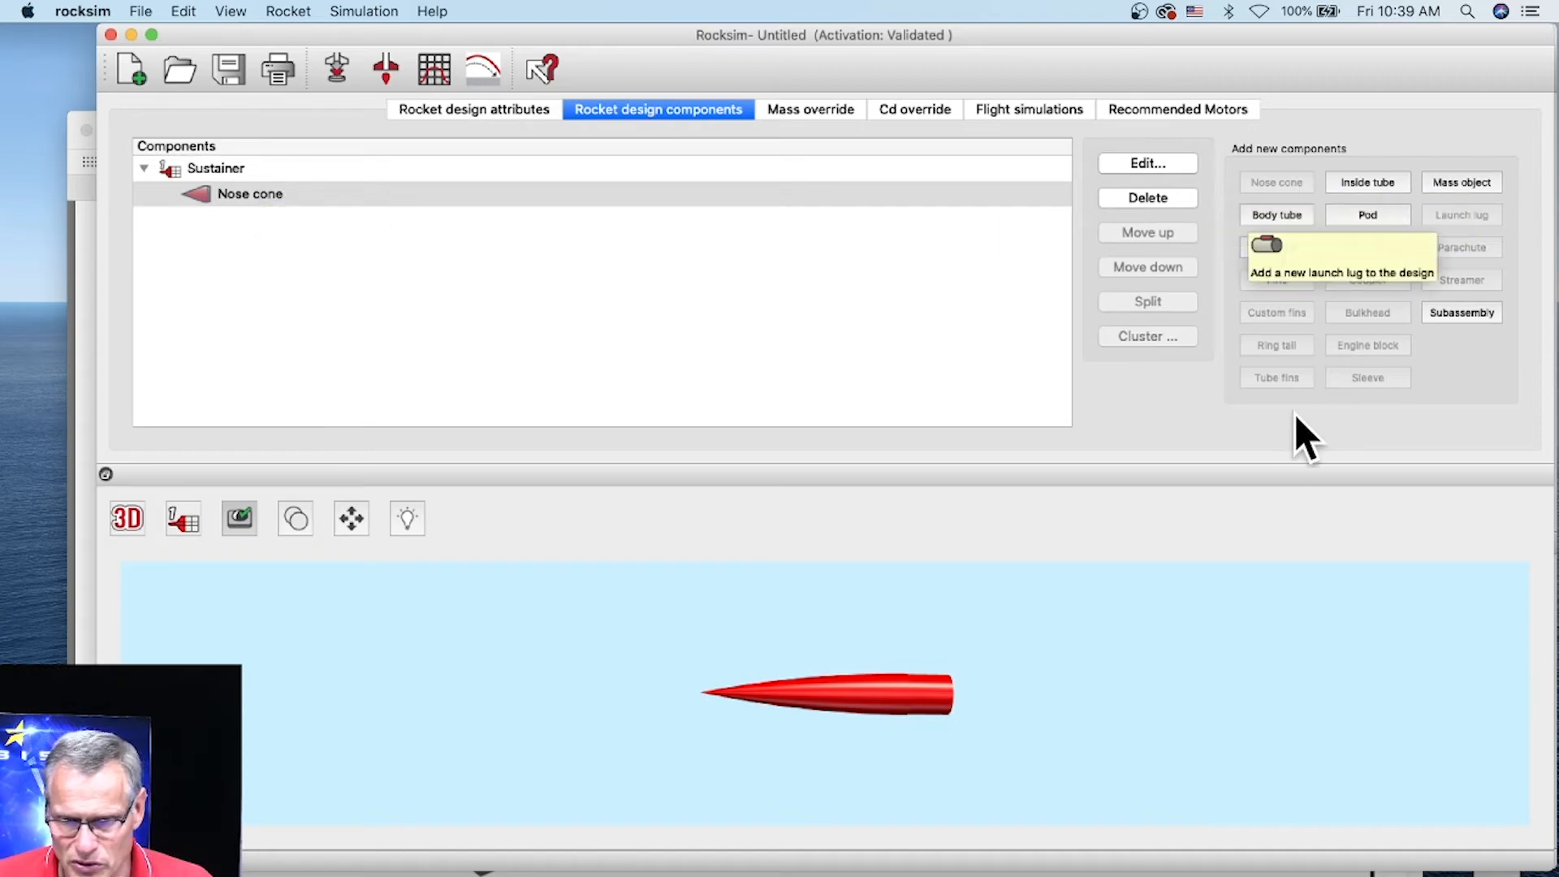
Add a subassembly that is not owned by the nose cone and name it "E-bay Subassembly".
{"action": "left_click", "coordinate": [1464, 317]}
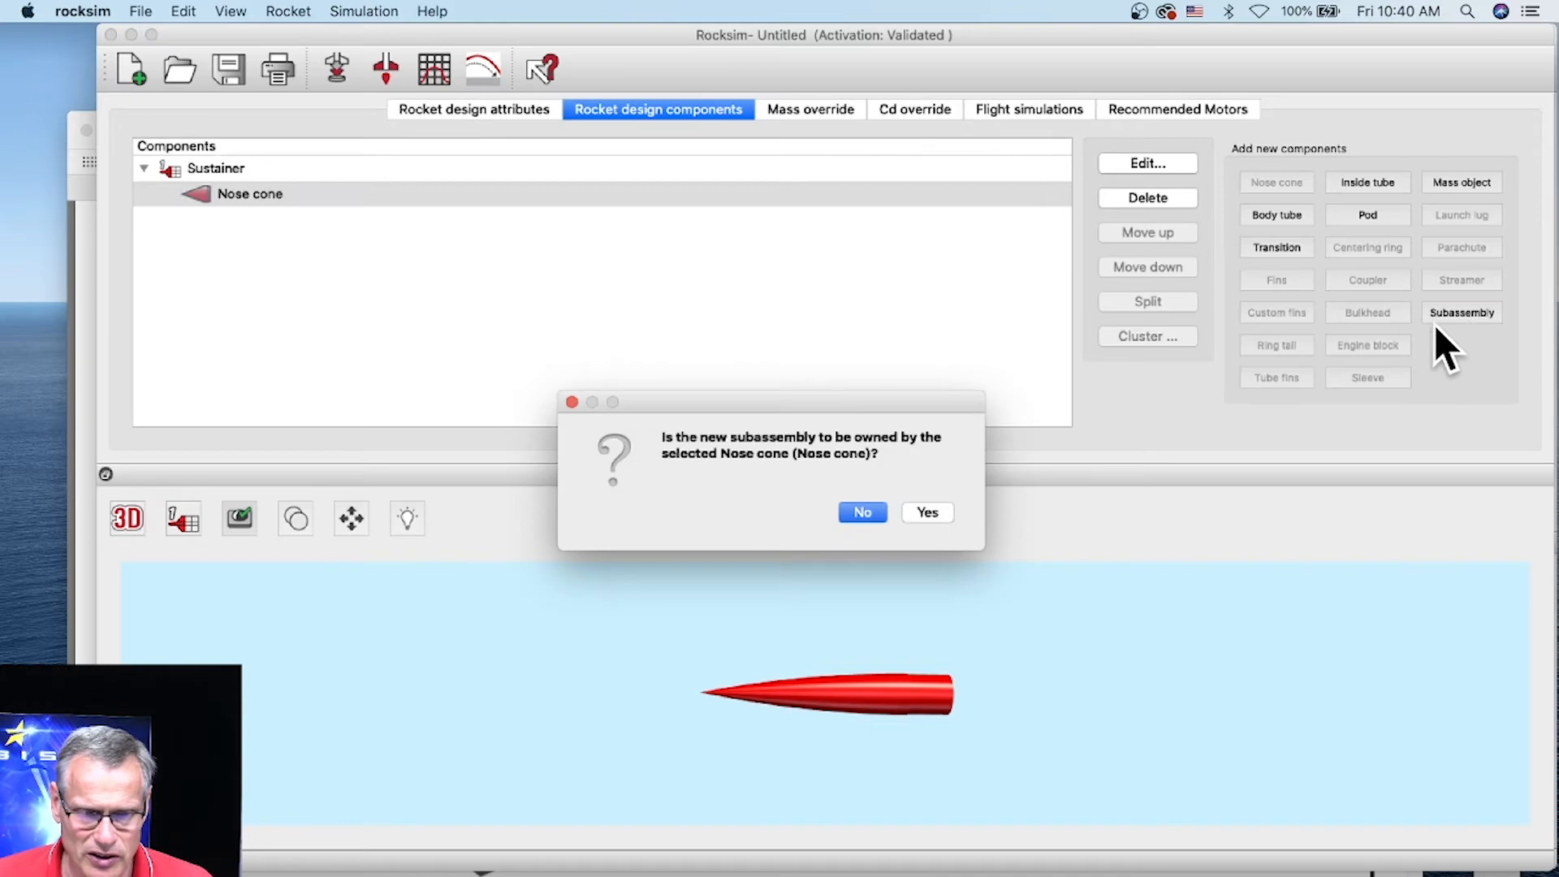
{"action": "left_click", "coordinate": [862, 511]}
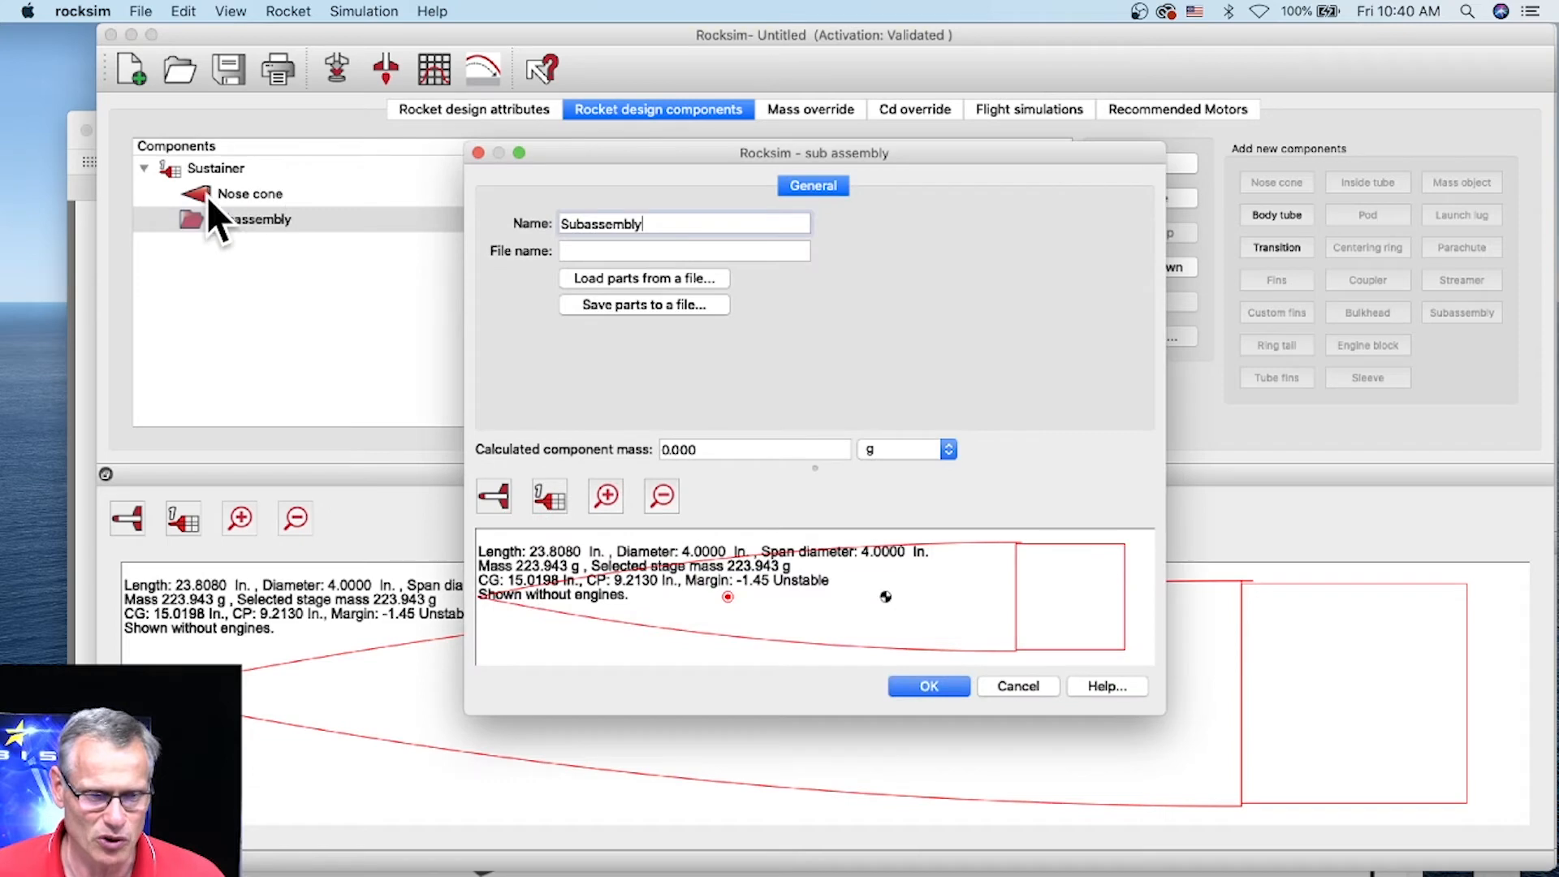
{"action": "left_click_drag", "start_coordinate": [560, 150], "coordinate": [328, 16]}
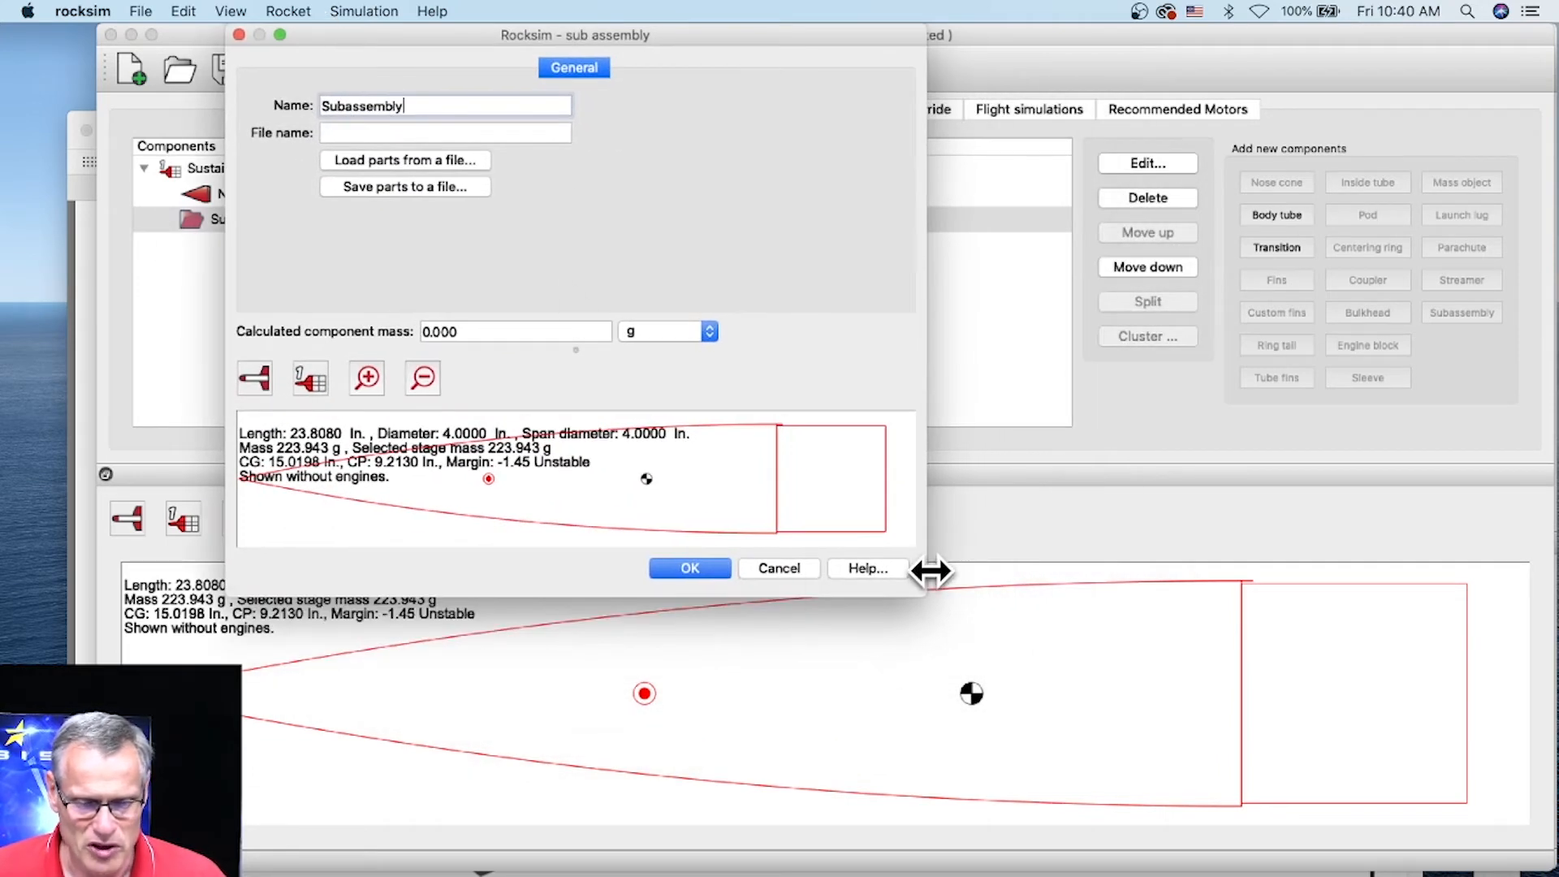
{"action": "left_click_drag", "start_coordinate": [927, 593], "coordinate": [1468, 745]}
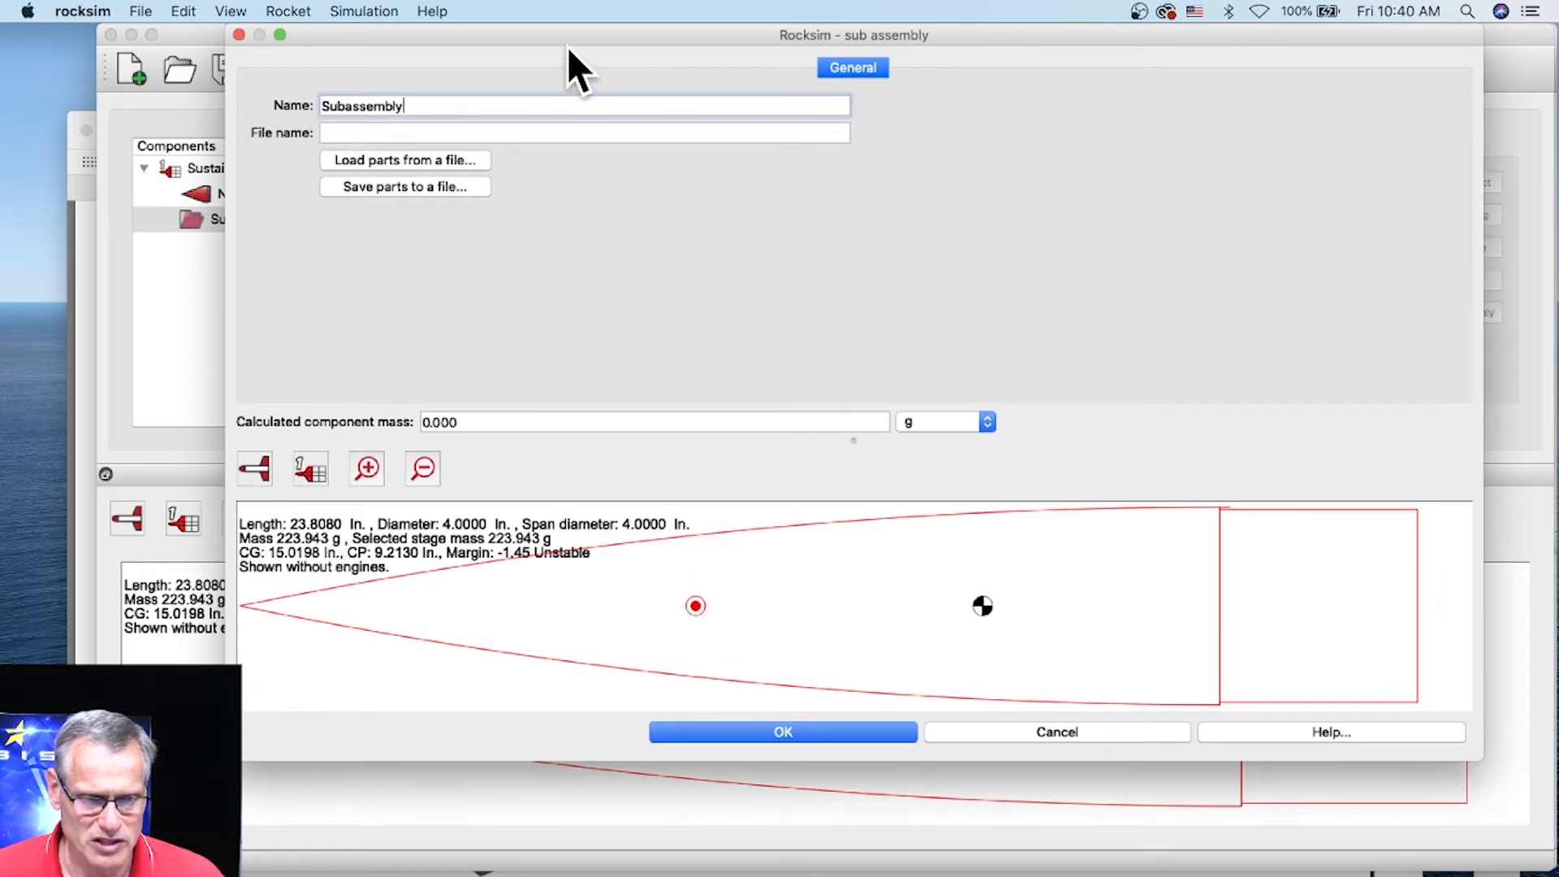
{"action": "left_click_drag", "start_coordinate": [568, 41], "coordinate": [663, 85]}
{"action": "left_click_drag", "start_coordinate": [513, 149], "coordinate": [373, 145]}
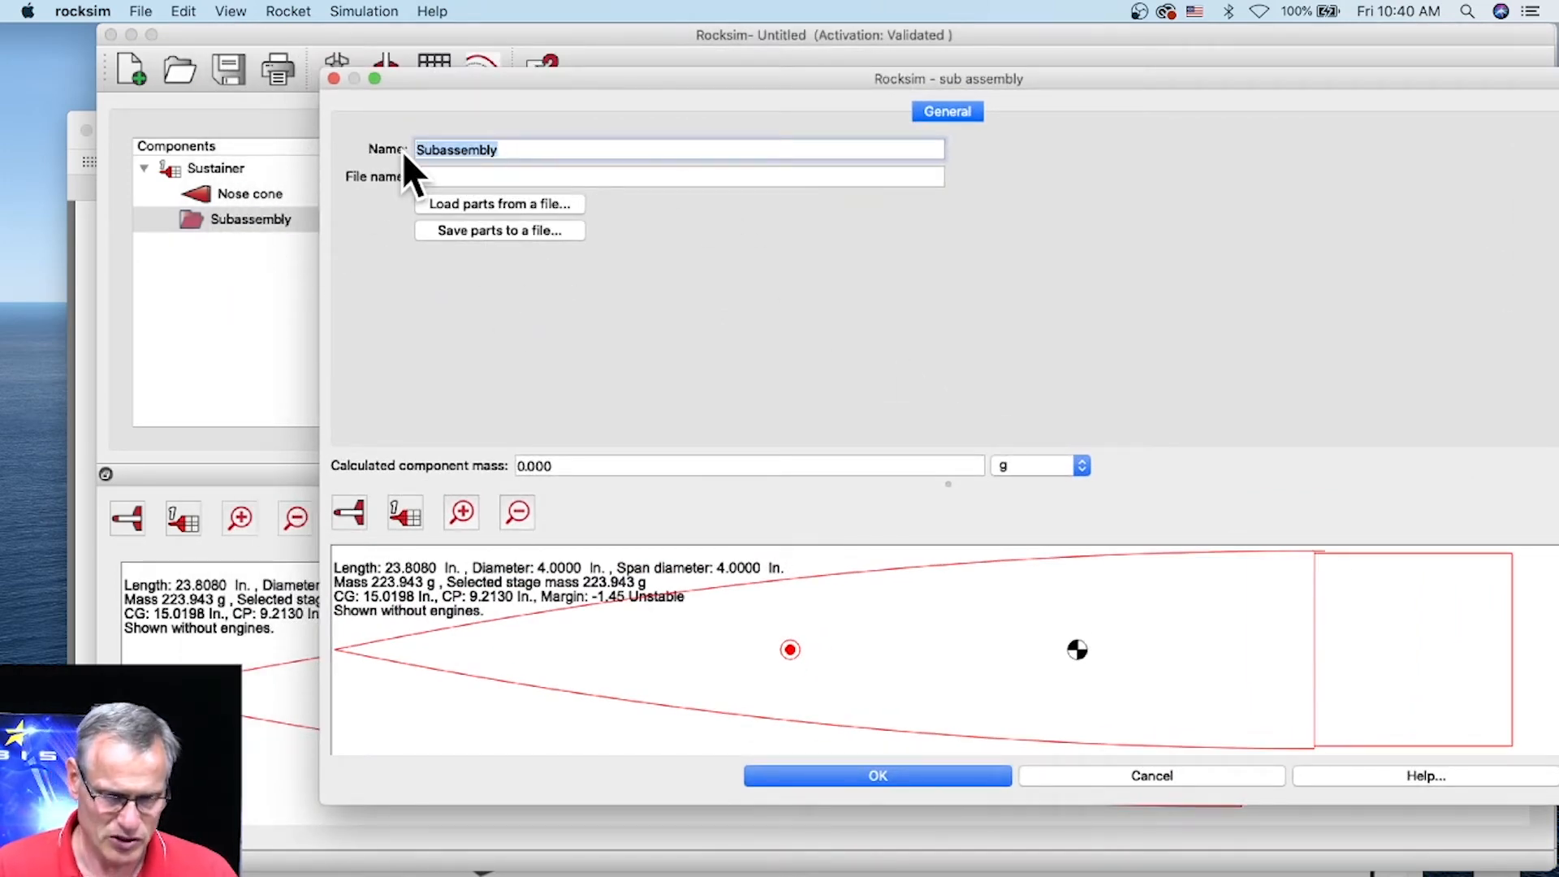
{"action": "key", "text": "Left"}
{"action": "type", "text": "E-bay"}
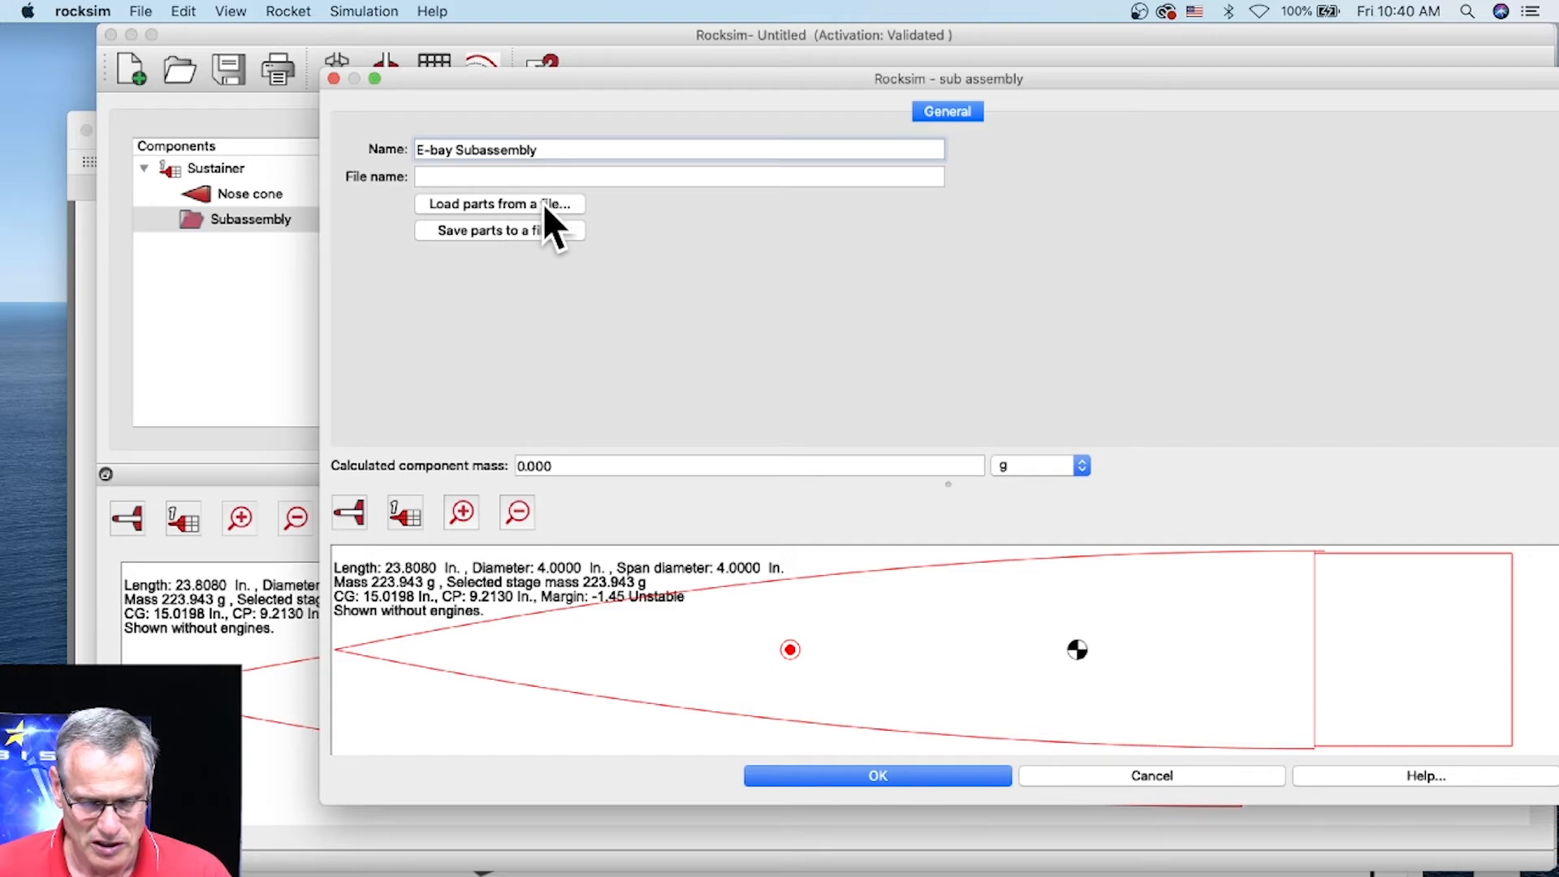
Accept the E-bay Subassembly and save the design to the Desktop as E-bay Kit Build.
{"action": "left_click", "coordinate": [913, 777]}
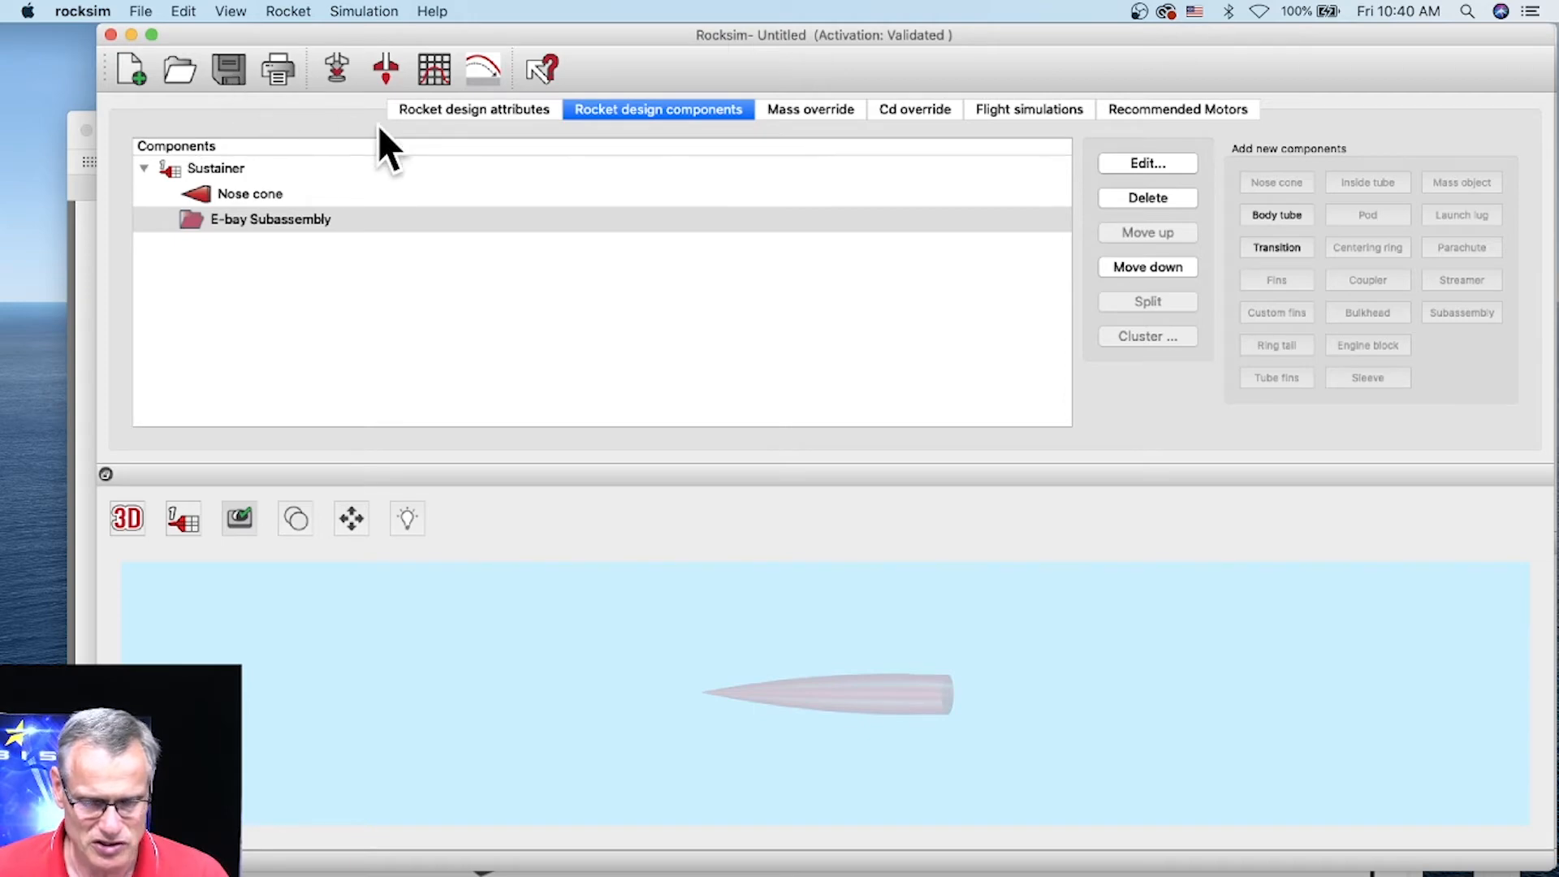
{"action": "key", "text": "super+s"}
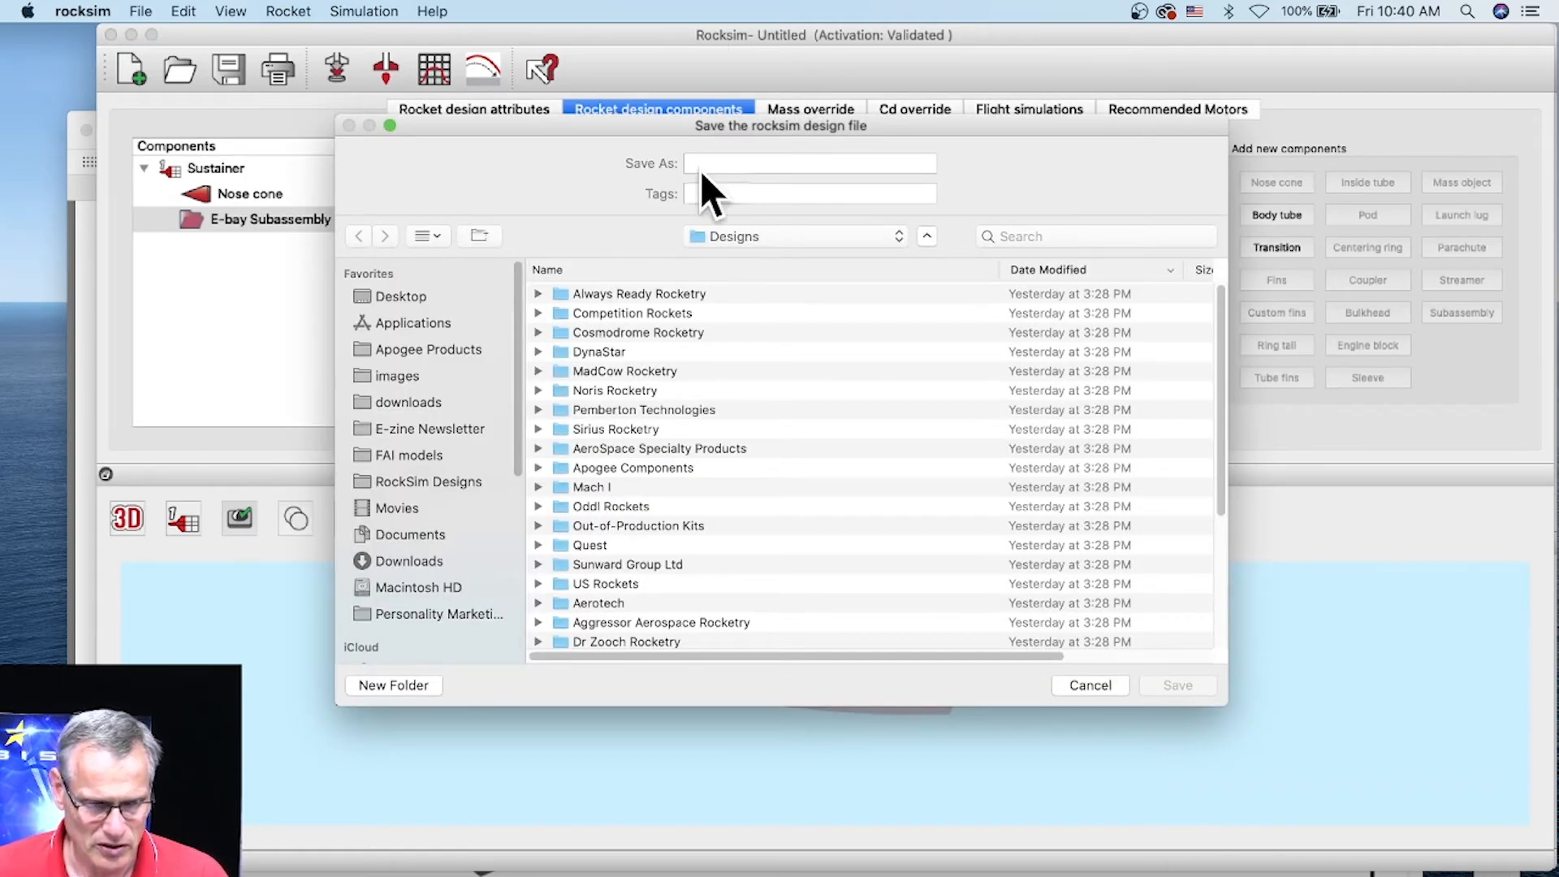
{"action": "left_click", "coordinate": [390, 296]}
{"action": "left_click", "coordinate": [772, 165]}
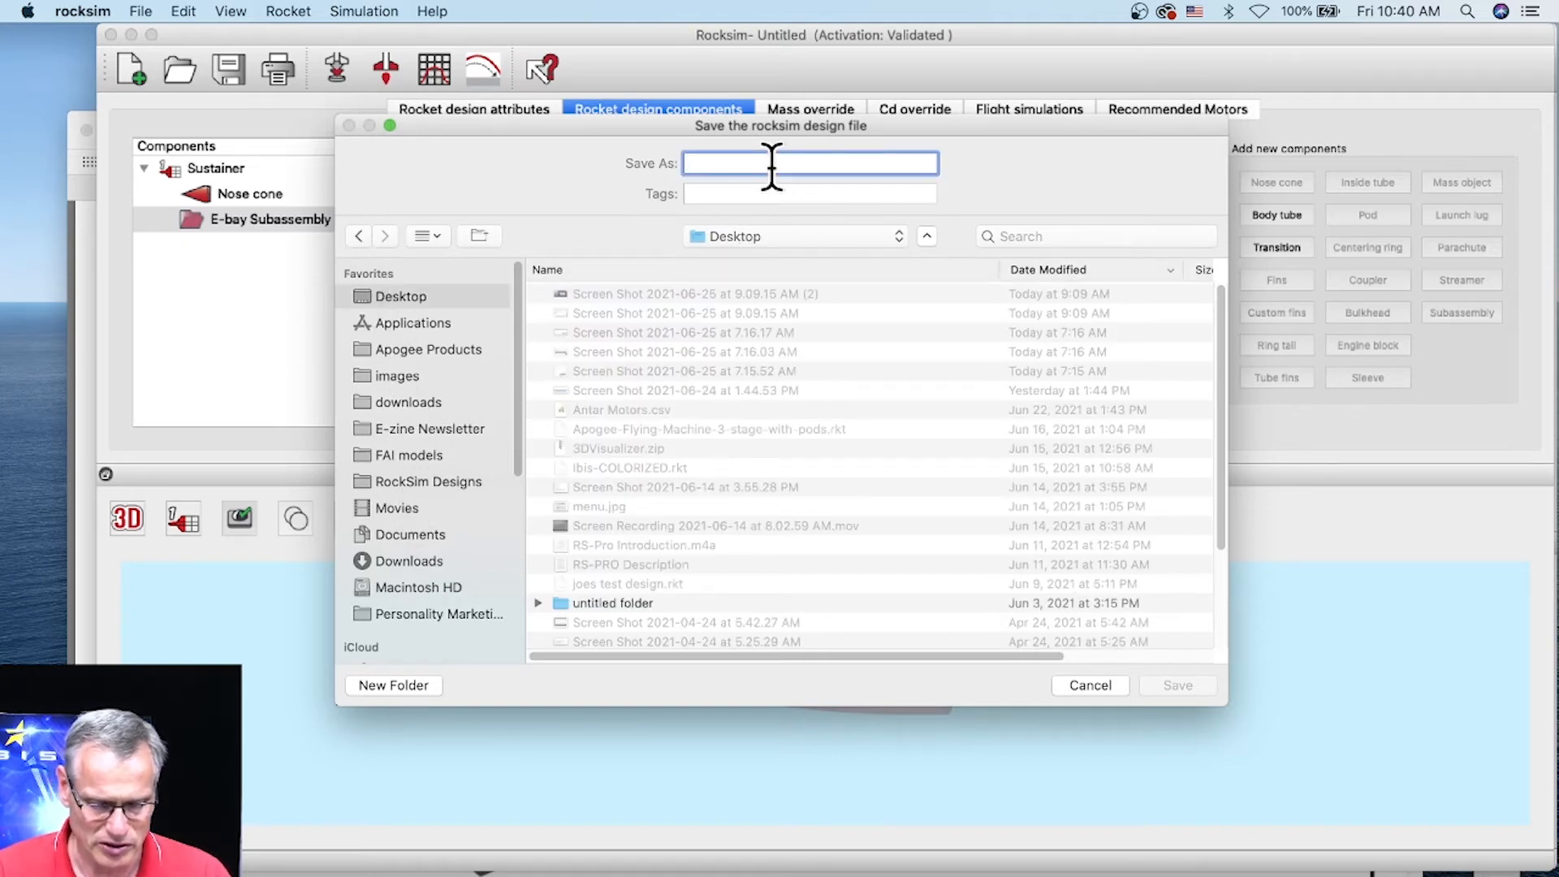
{"action": "type", "text": "E-bay Kit"}
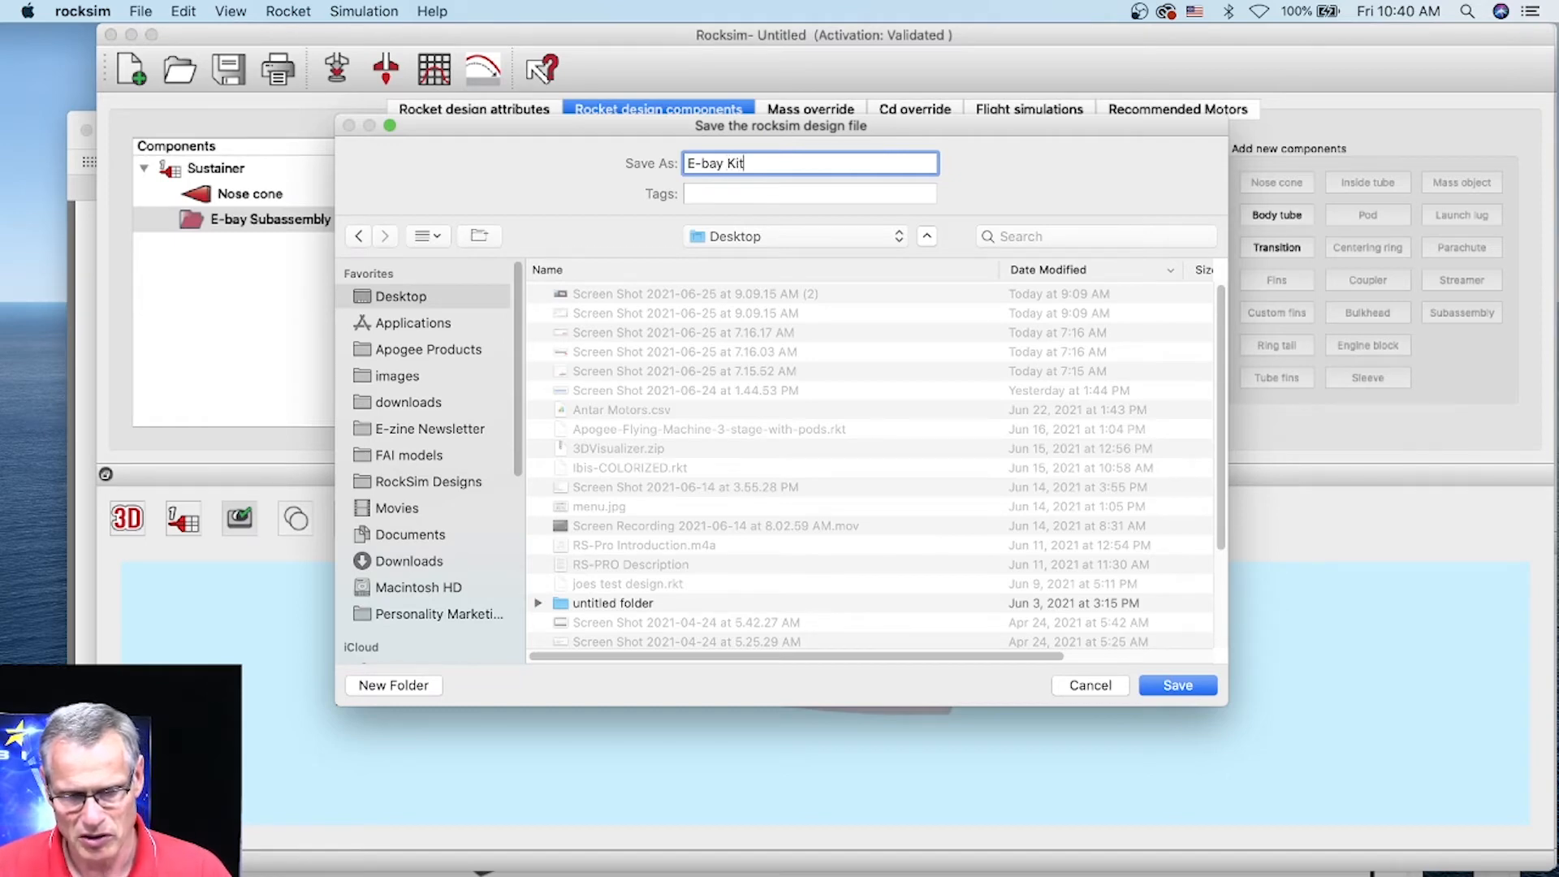
{"action": "type", "text": " Build"}
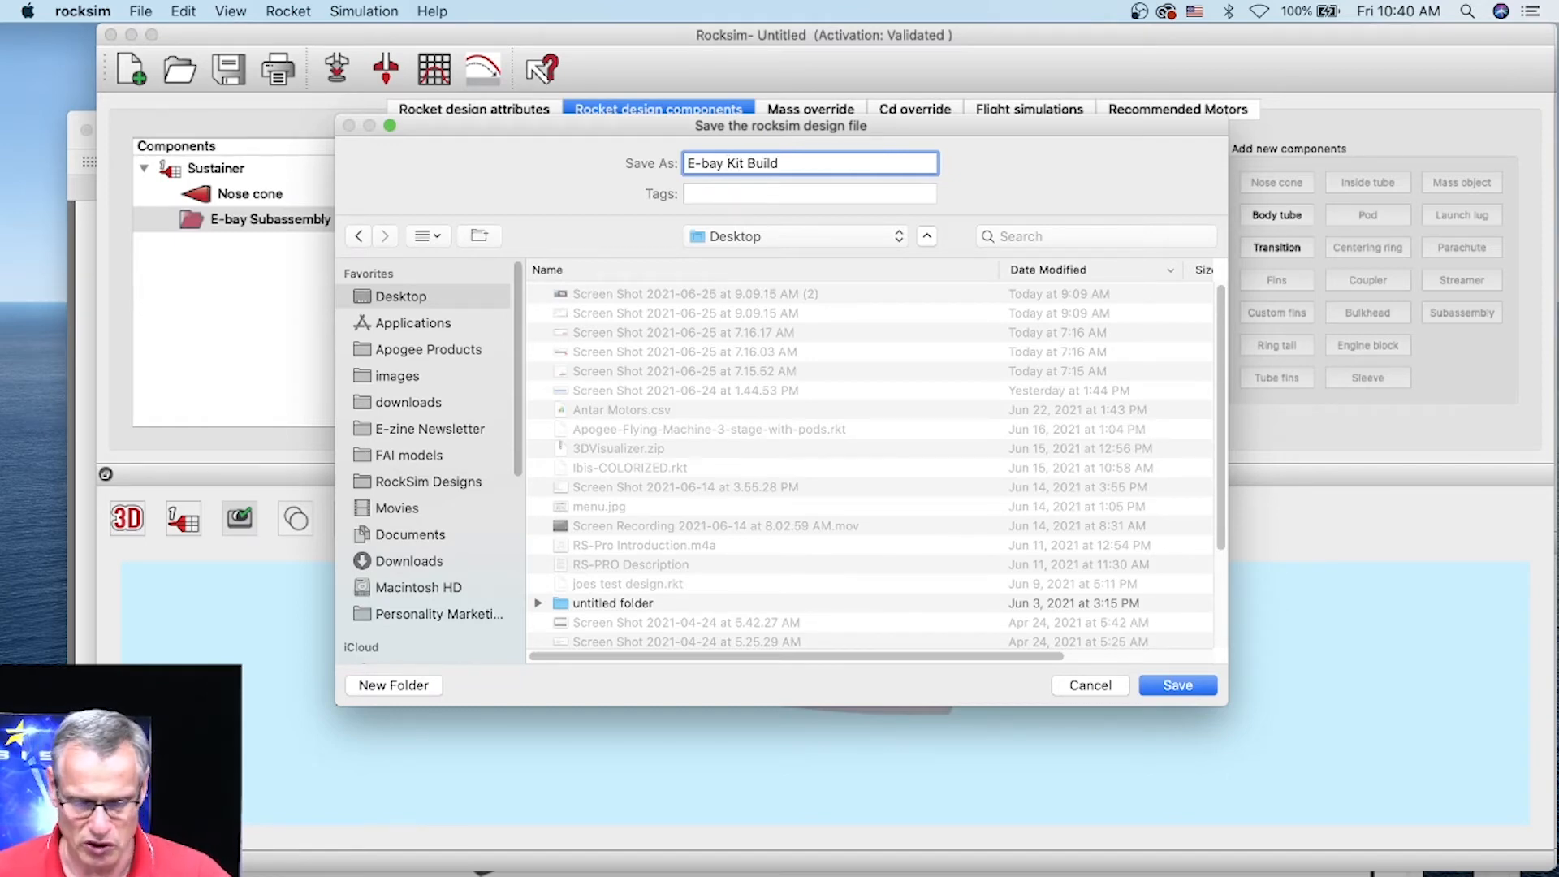
{"action": "left_click", "coordinate": [1180, 688]}
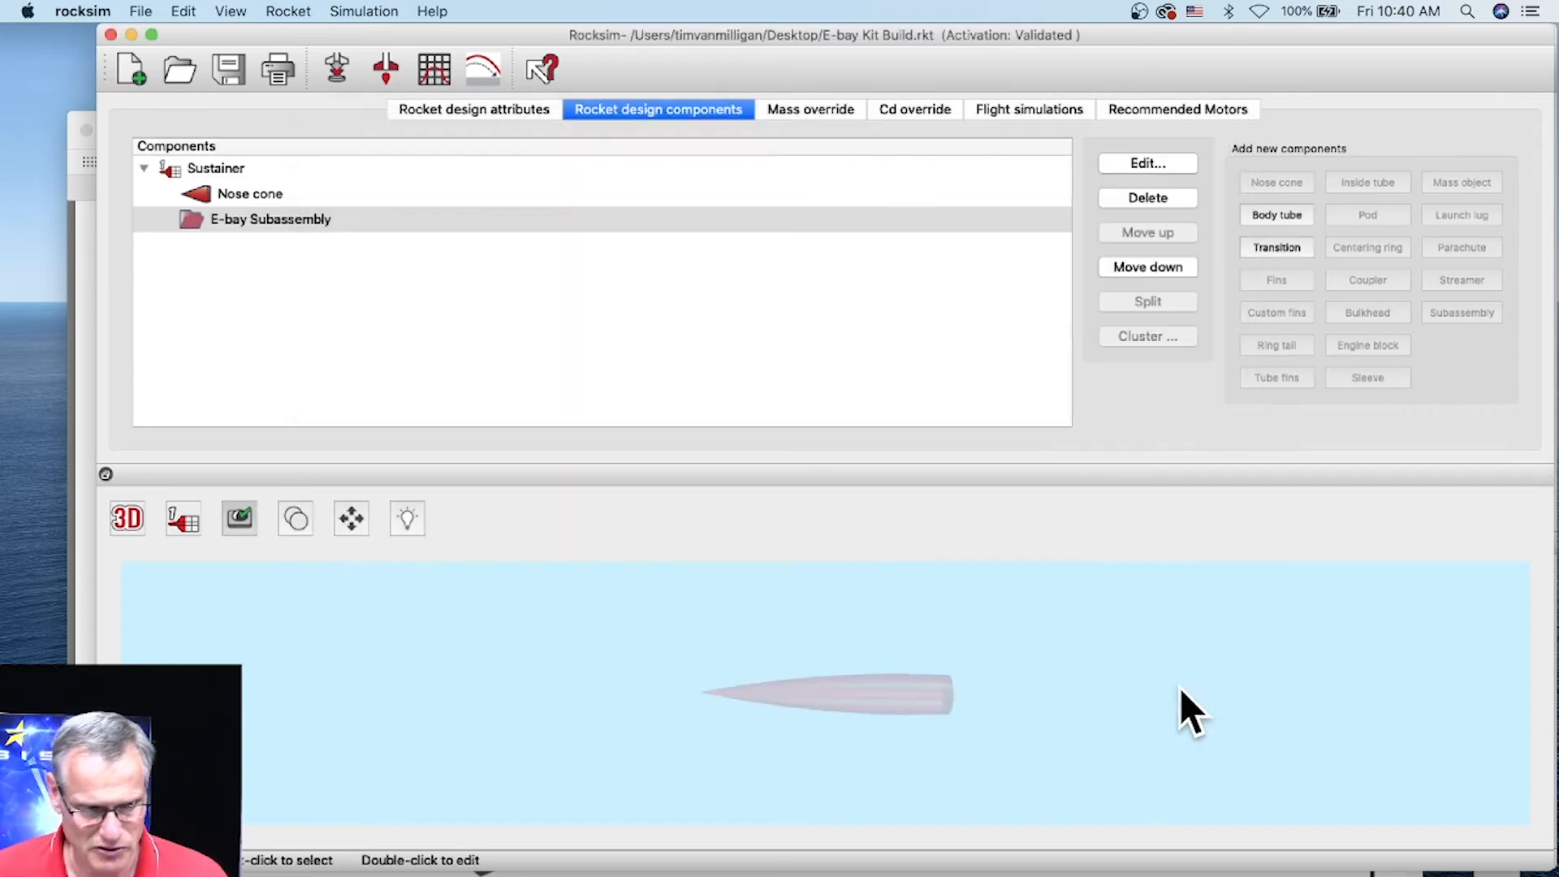
Delete the E-bay Subassembly from the Sustainer's component tree.
{"action": "left_click", "coordinate": [250, 220]}
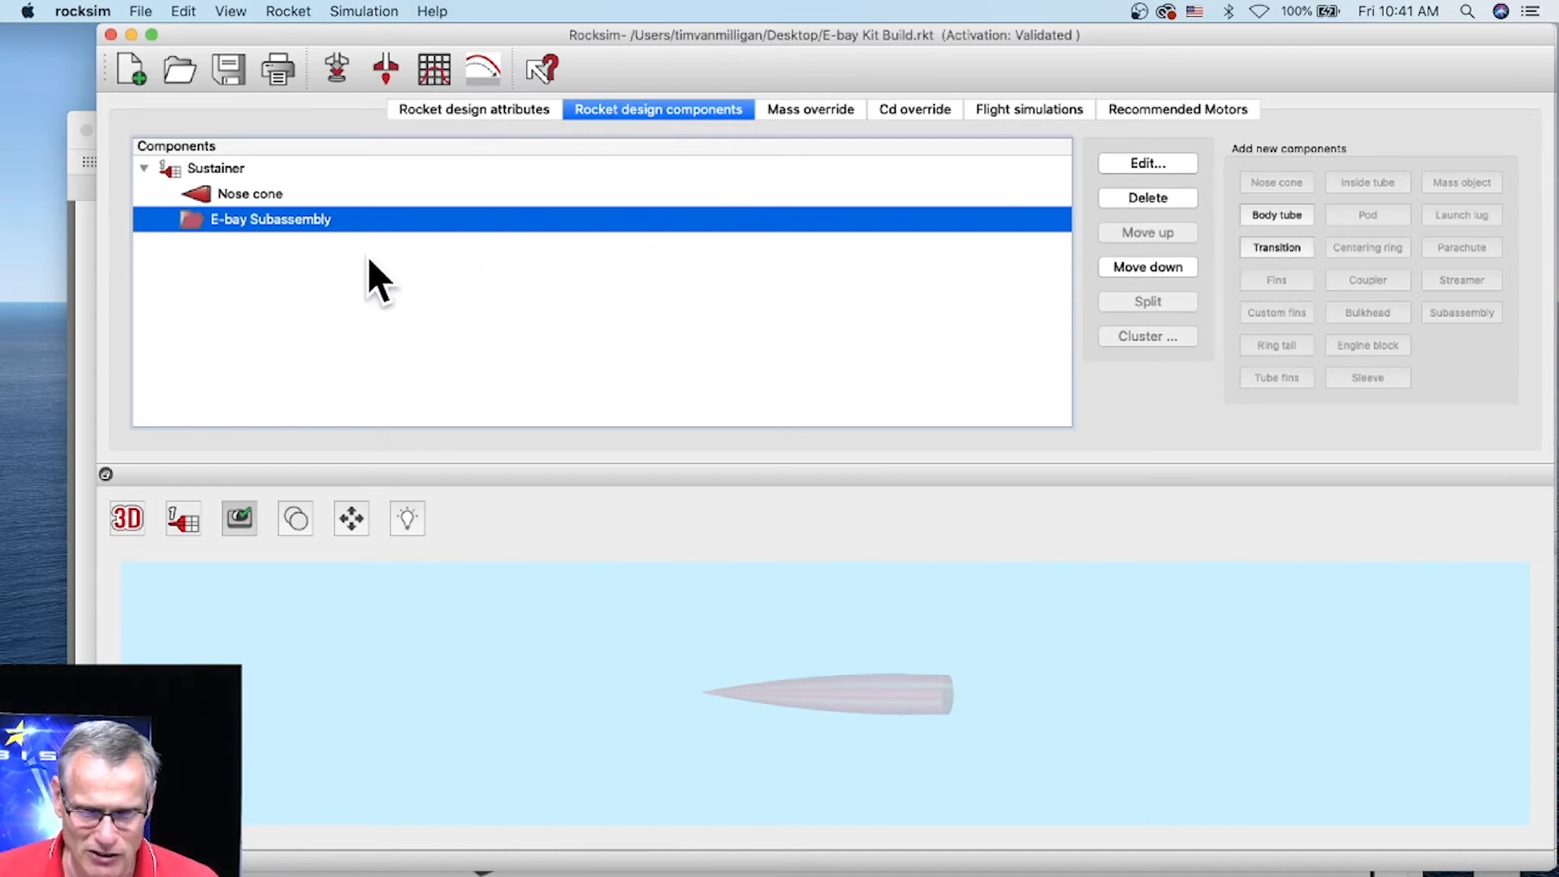
{"action": "left_click", "coordinate": [1140, 197]}
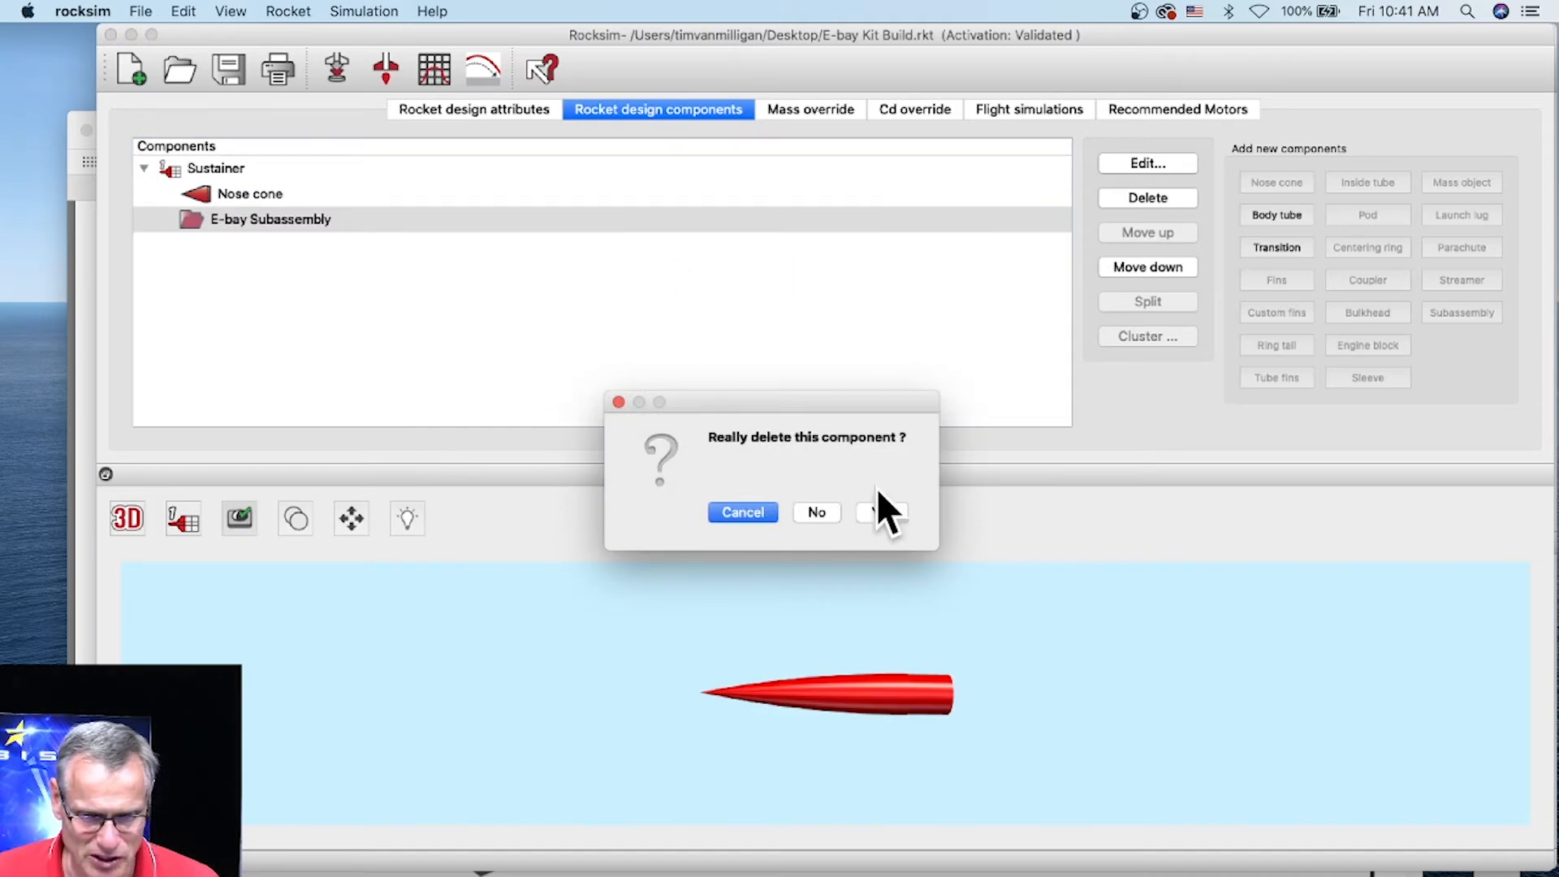
{"action": "left_click", "coordinate": [890, 514]}
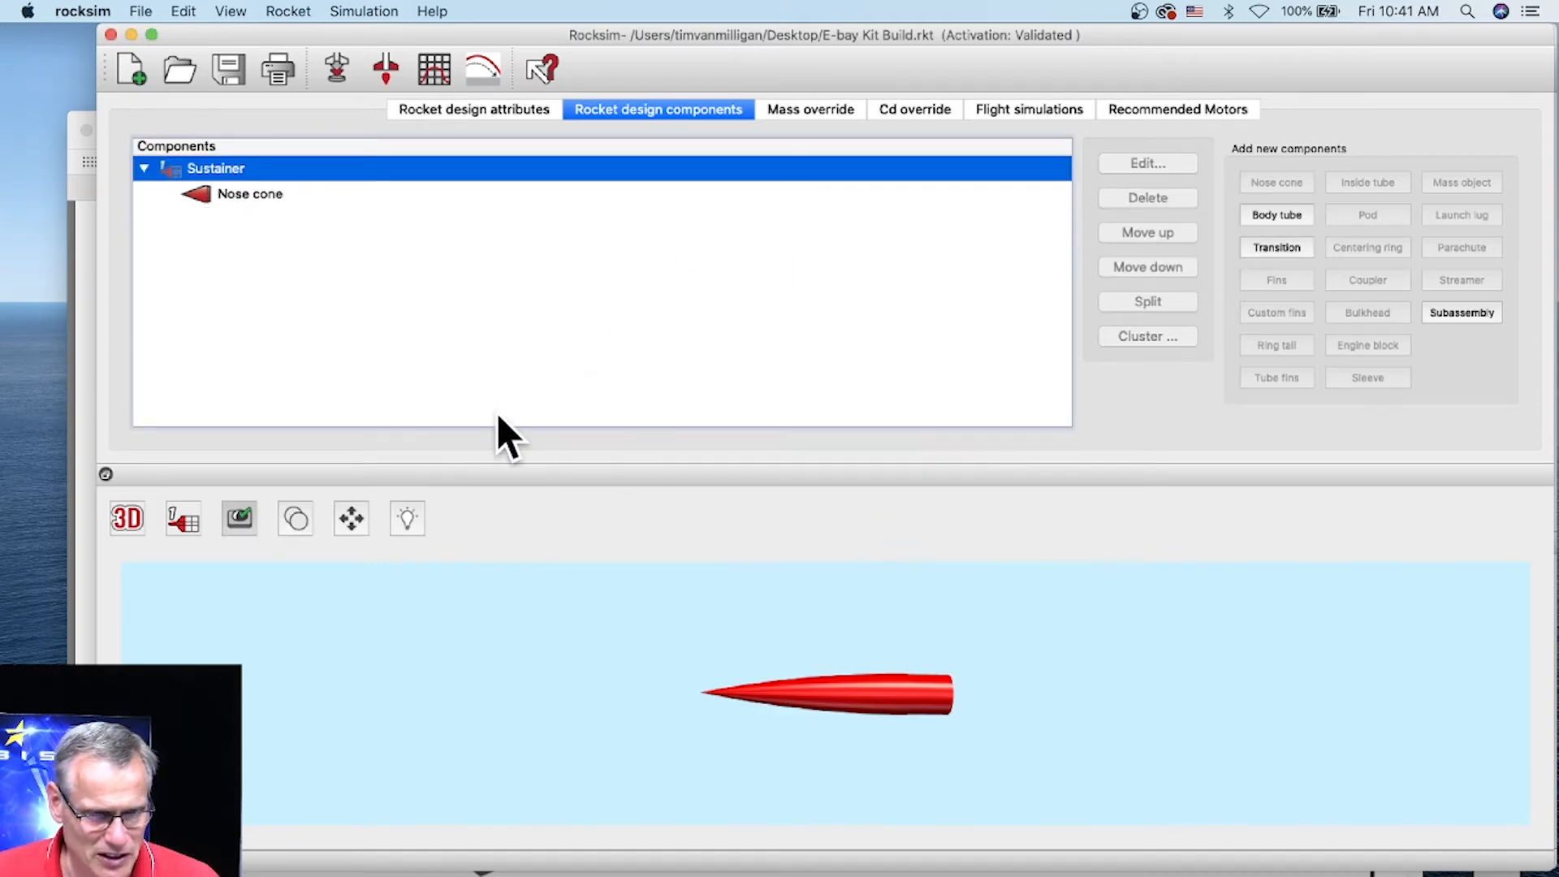
Add a subassembly owned by the nose cone and name it Ebay Subassembly.
{"action": "left_click", "coordinate": [267, 193]}
{"action": "left_click", "coordinate": [1449, 317]}
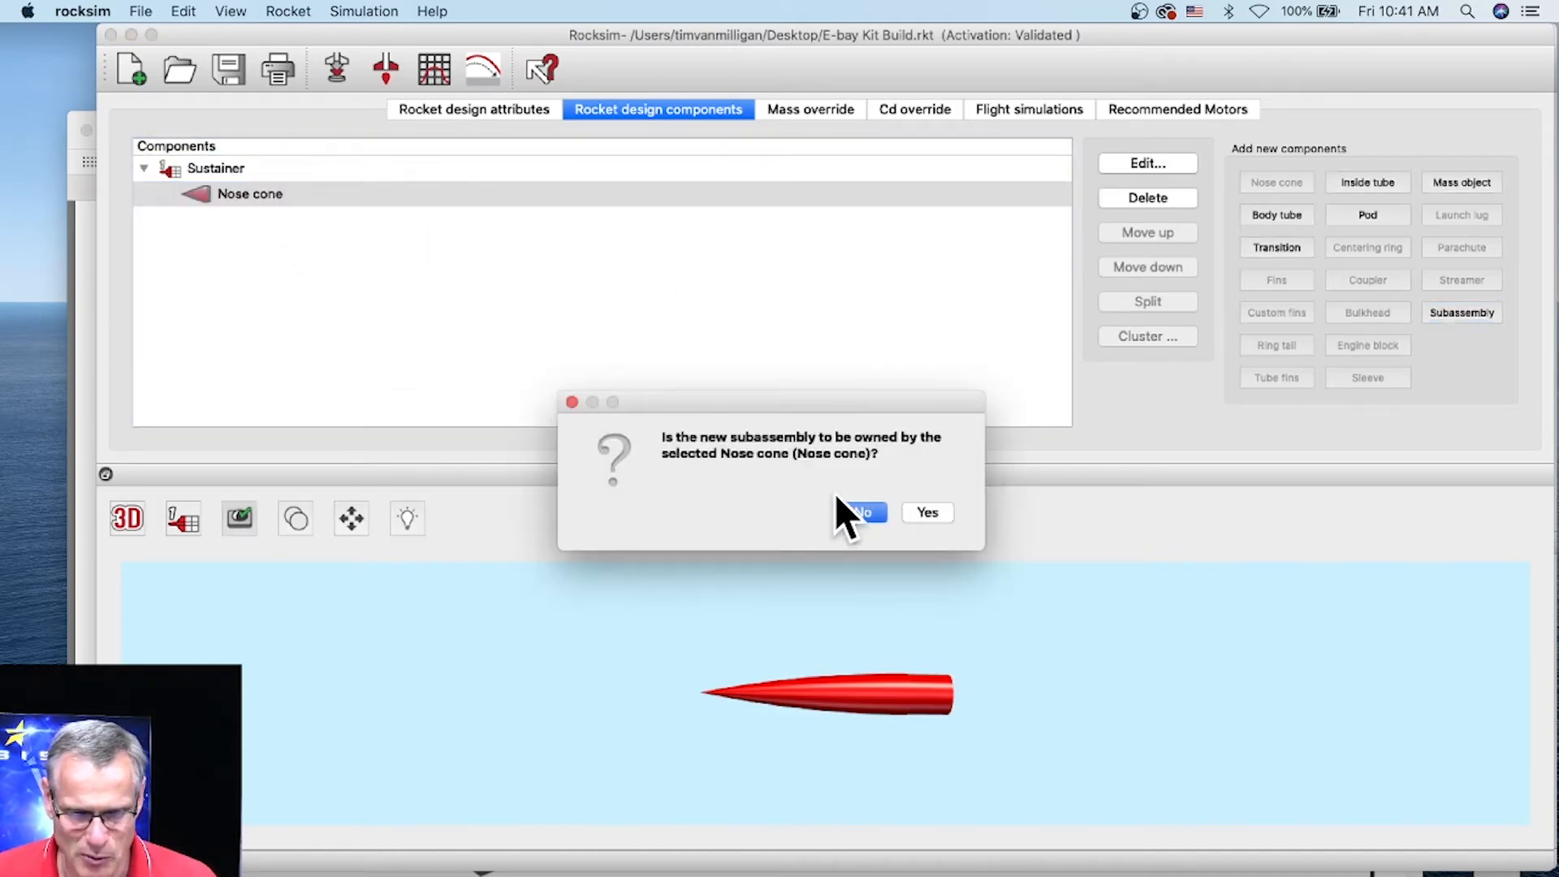
{"action": "left_click", "coordinate": [927, 514]}
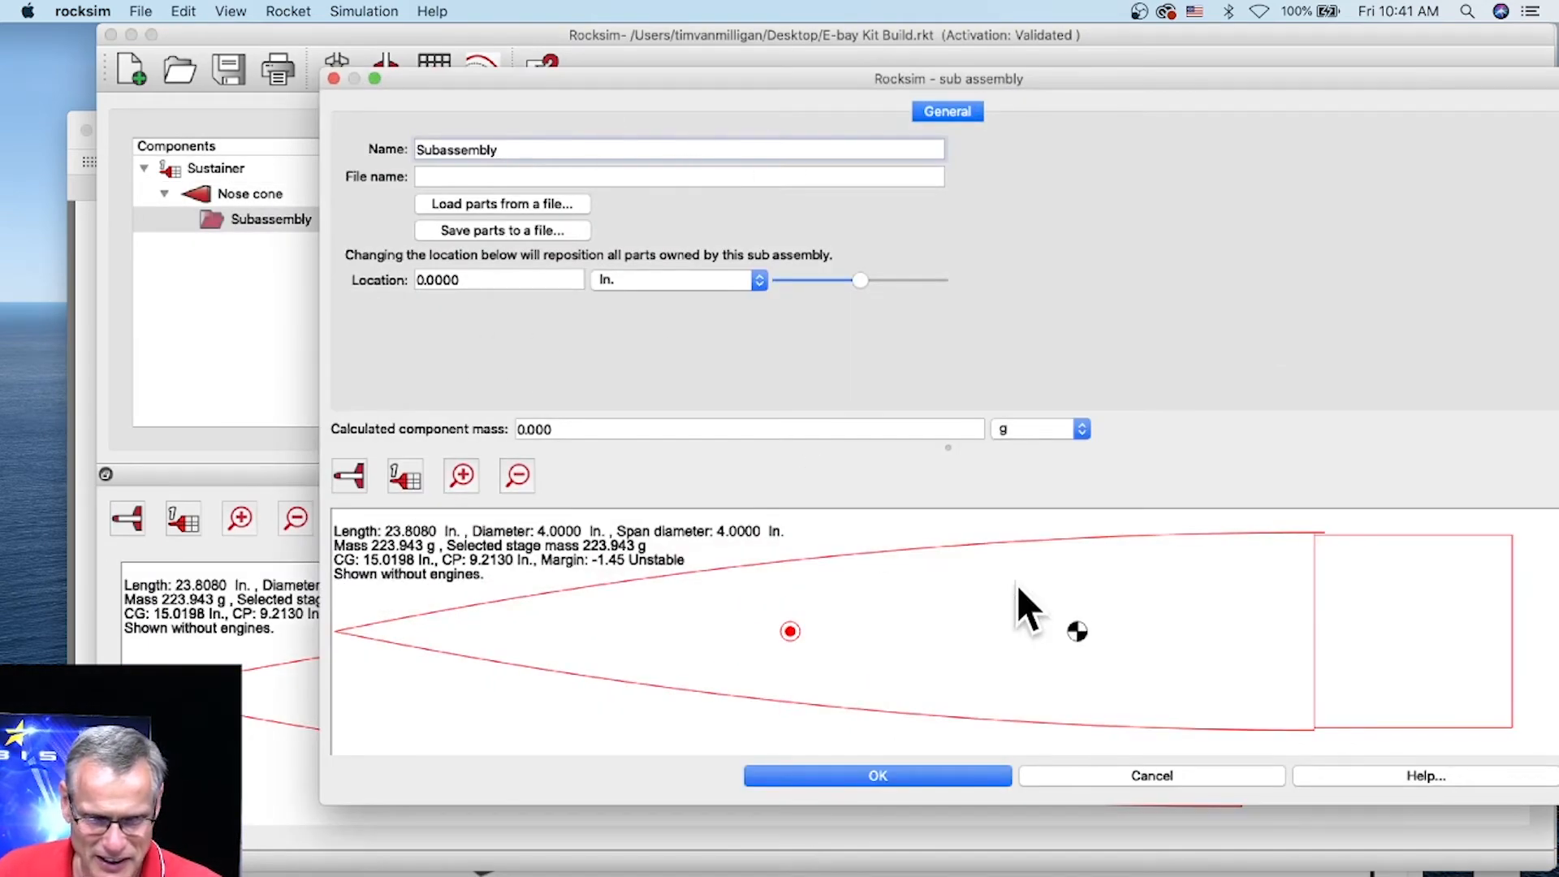
{"action": "left_click", "coordinate": [417, 149]}
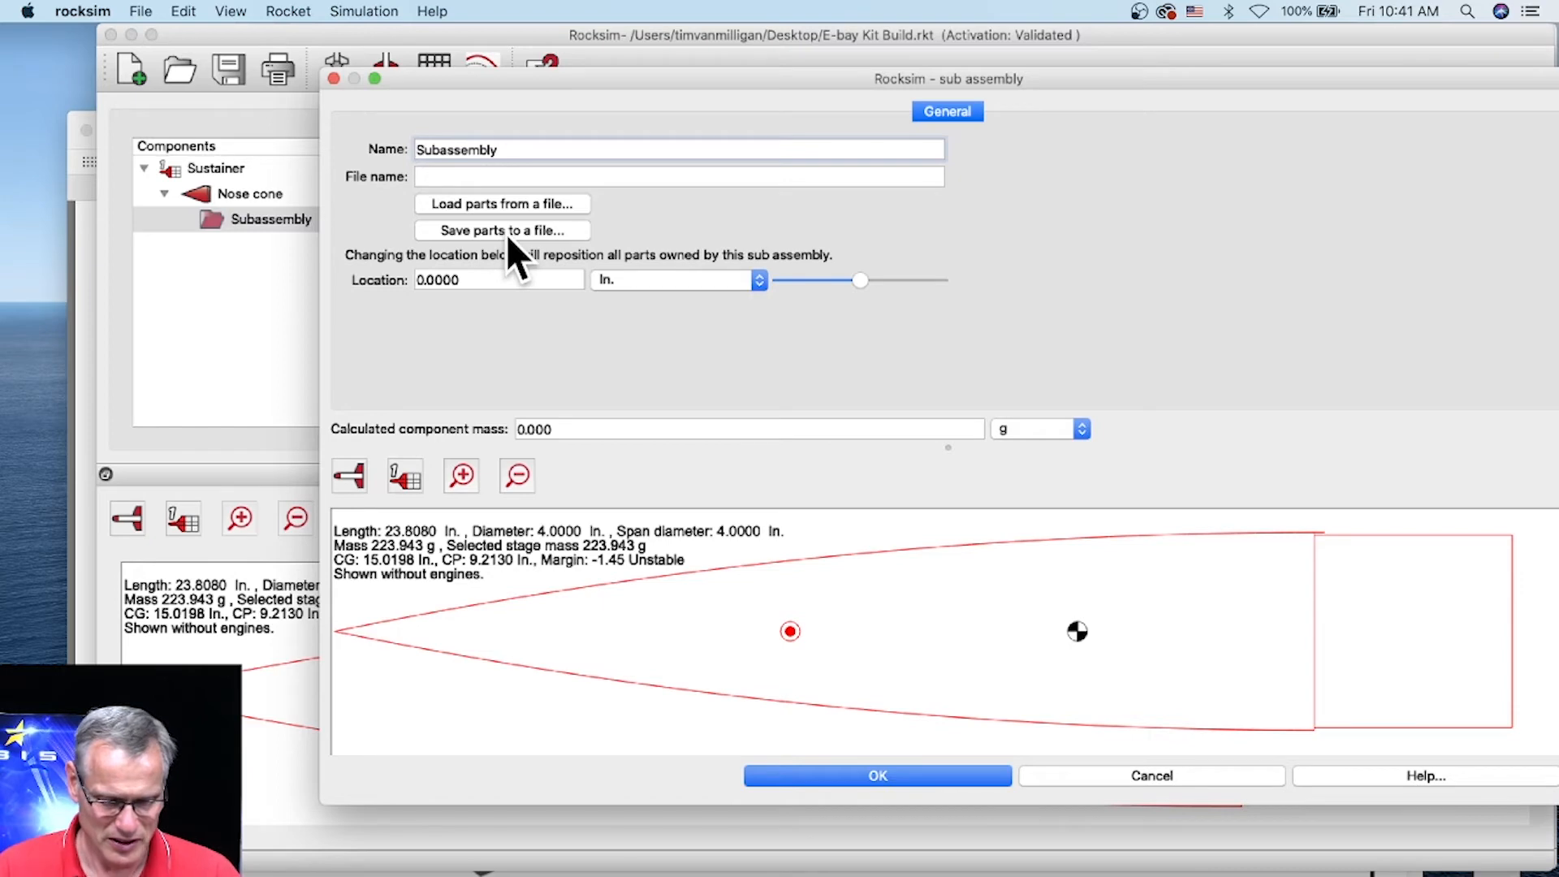
{"action": "type", "text": "W"}
{"action": "key", "text": "BackSpace"}
{"action": "type", "text": "Ebay"}
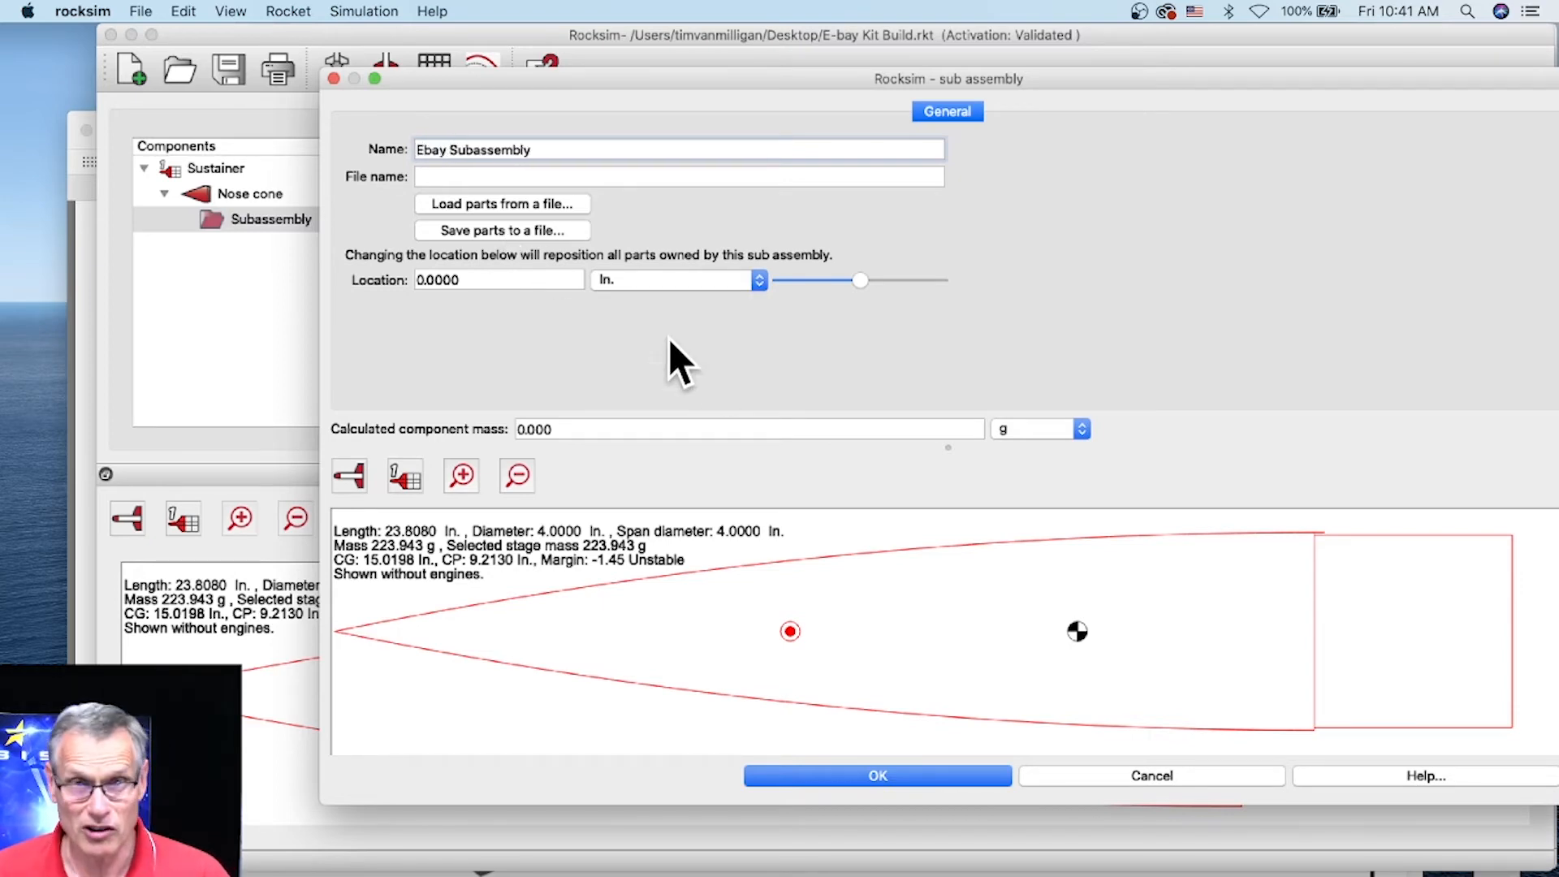
{"action": "left_click", "coordinate": [895, 770]}
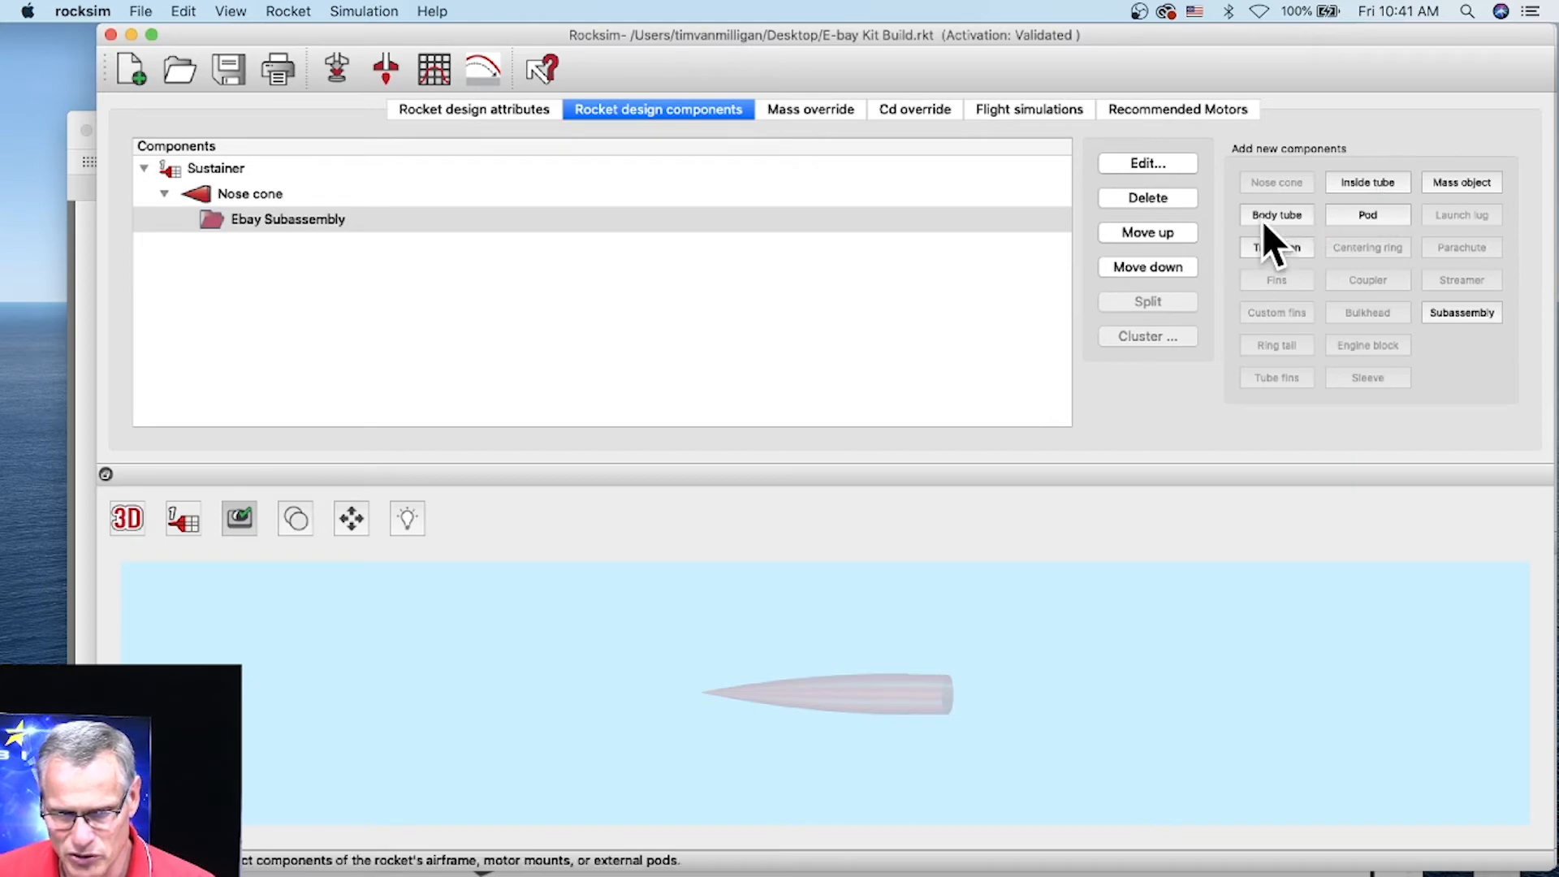
Add an inside tube to the Ebay Subassembly using the Apogee 10131 33 mm x 18" part from the database.
{"action": "left_click", "coordinate": [1367, 182]}
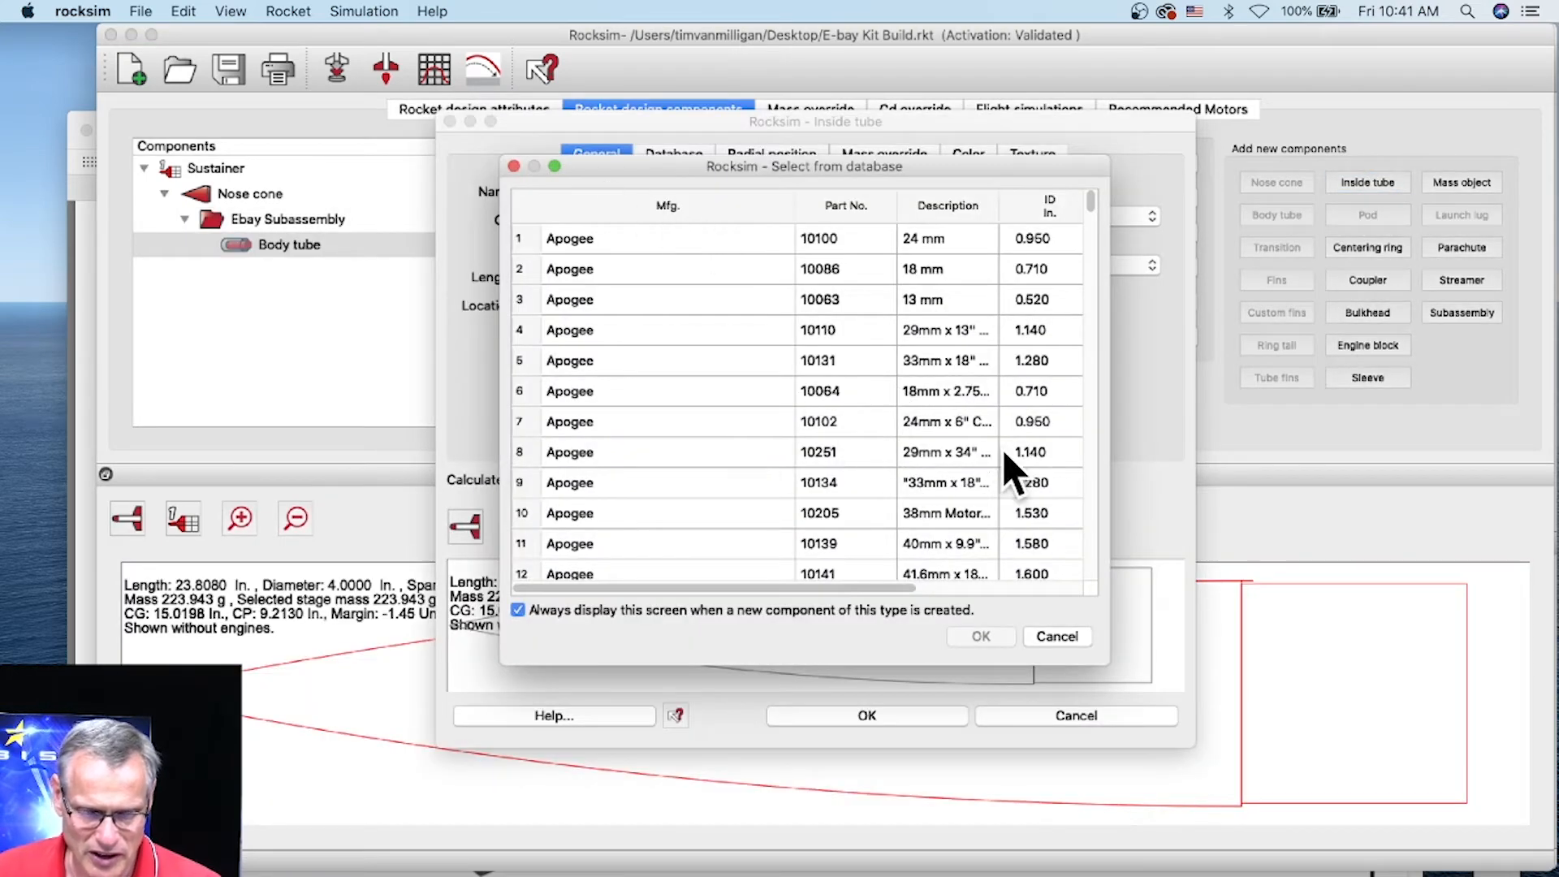
{"action": "left_click", "coordinate": [932, 362]}
{"action": "left_click", "coordinate": [977, 636]}
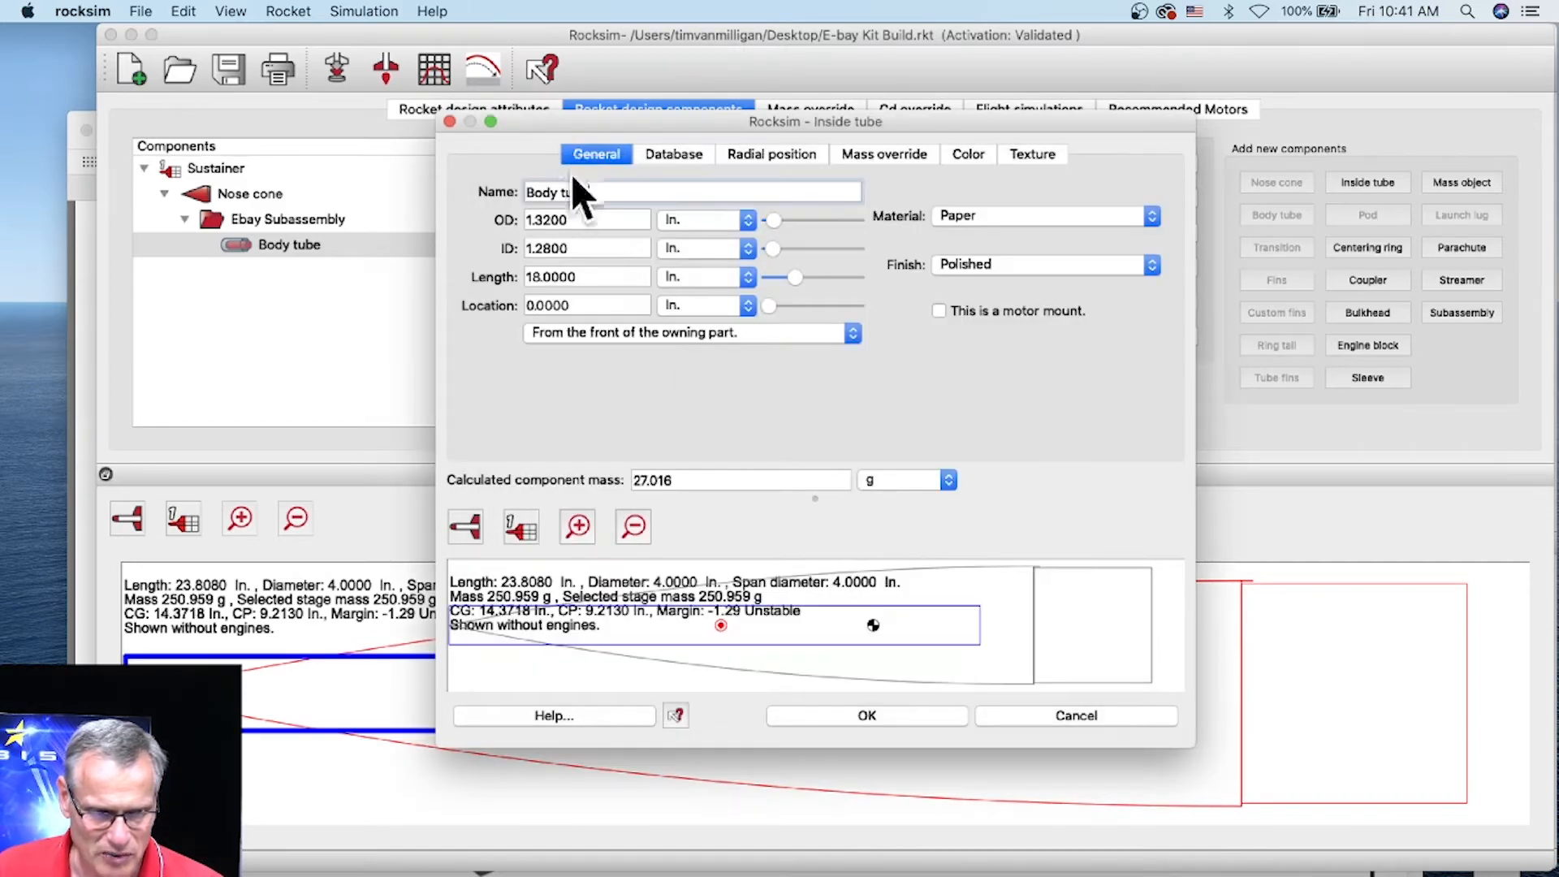
{"action": "left_click_drag", "start_coordinate": [541, 114], "coordinate": [395, 28]}
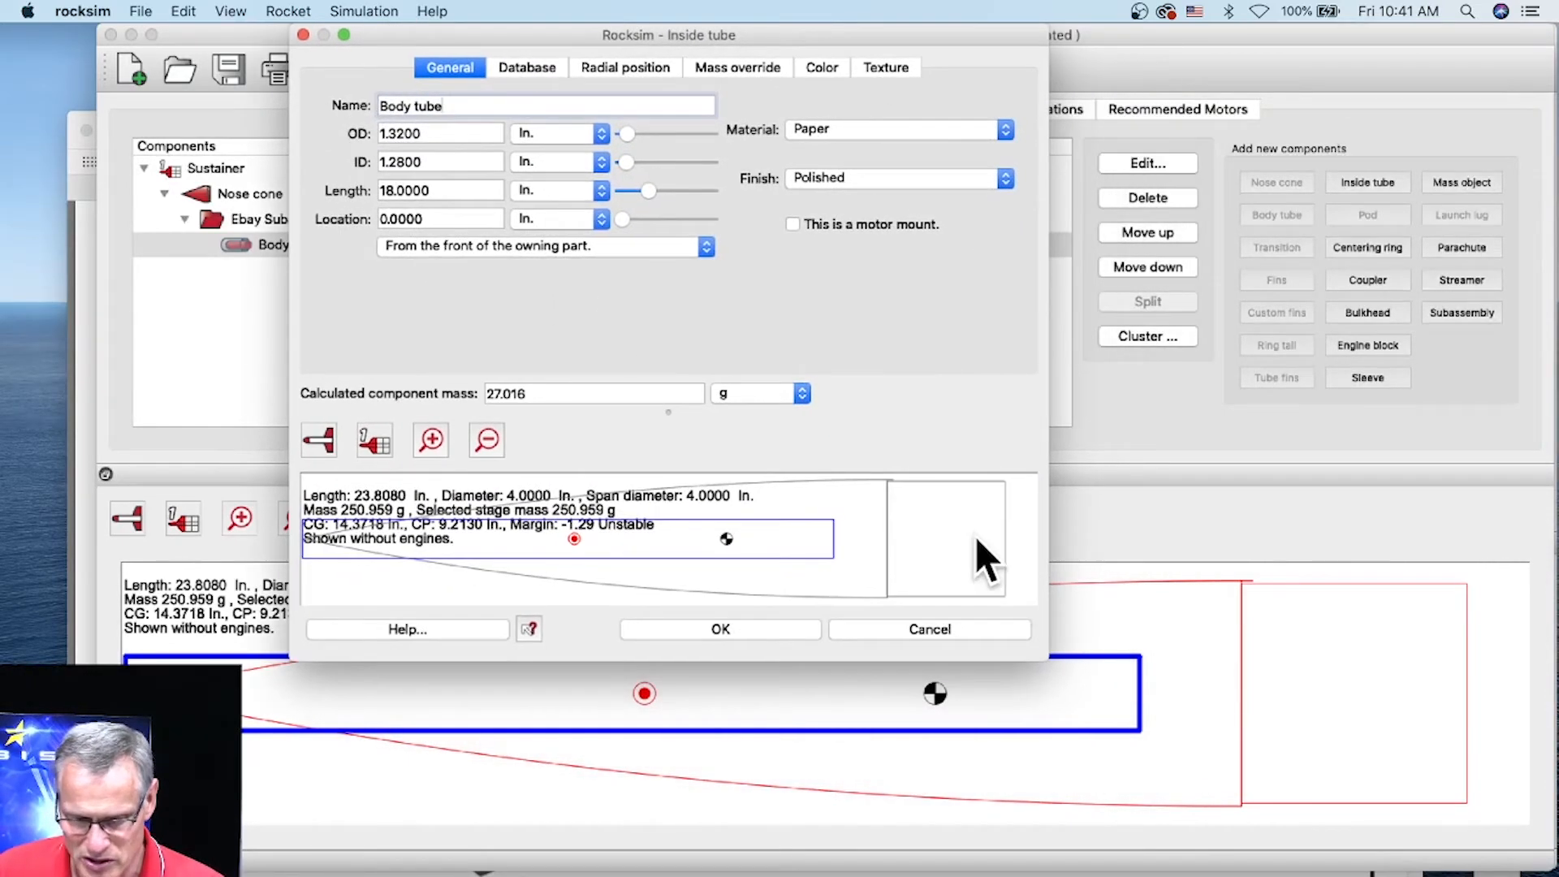
{"action": "left_click_drag", "start_coordinate": [1038, 657], "coordinate": [1482, 822]}
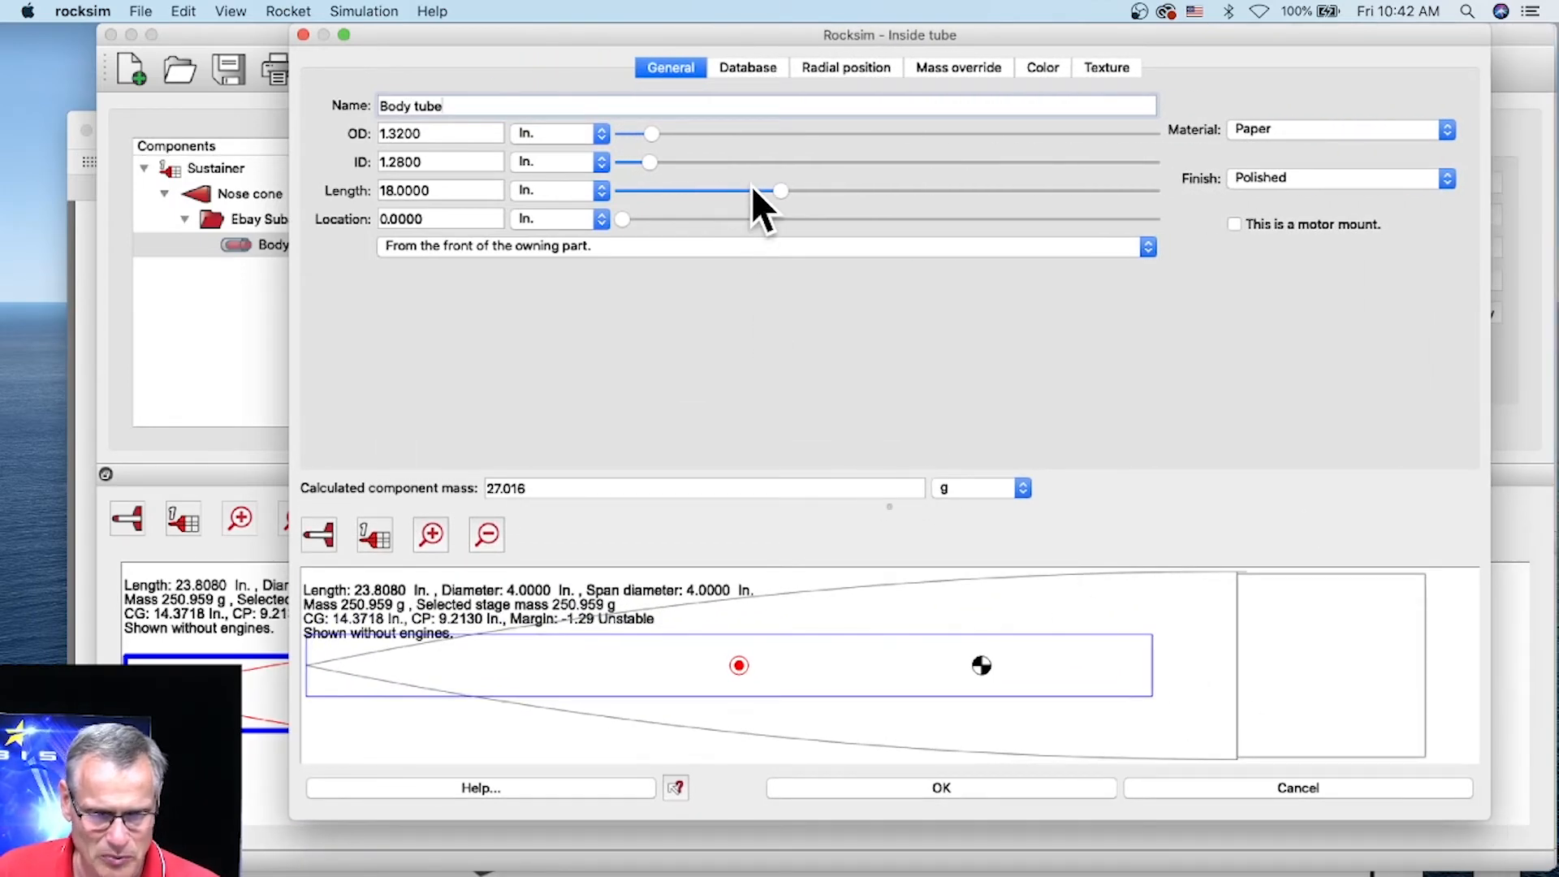
Set the inside tube's length to 6.75 in, its location to 16 in from the front, and its material to Fiberglass.
{"action": "left_click_drag", "start_coordinate": [778, 192], "coordinate": [1050, 235]}
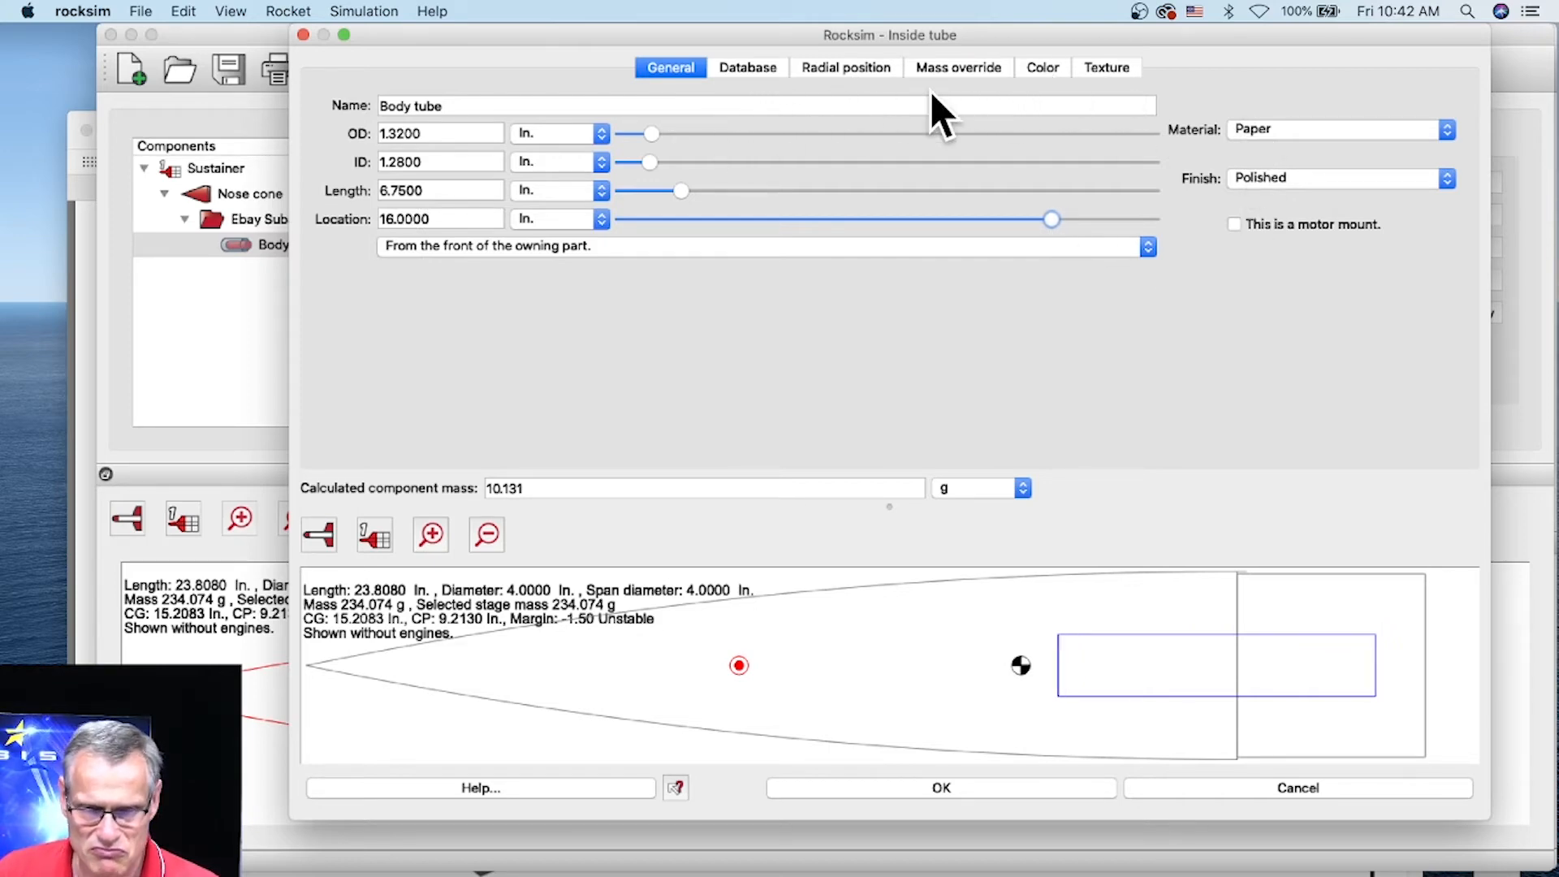
{"action": "left_click", "coordinate": [1271, 127]}
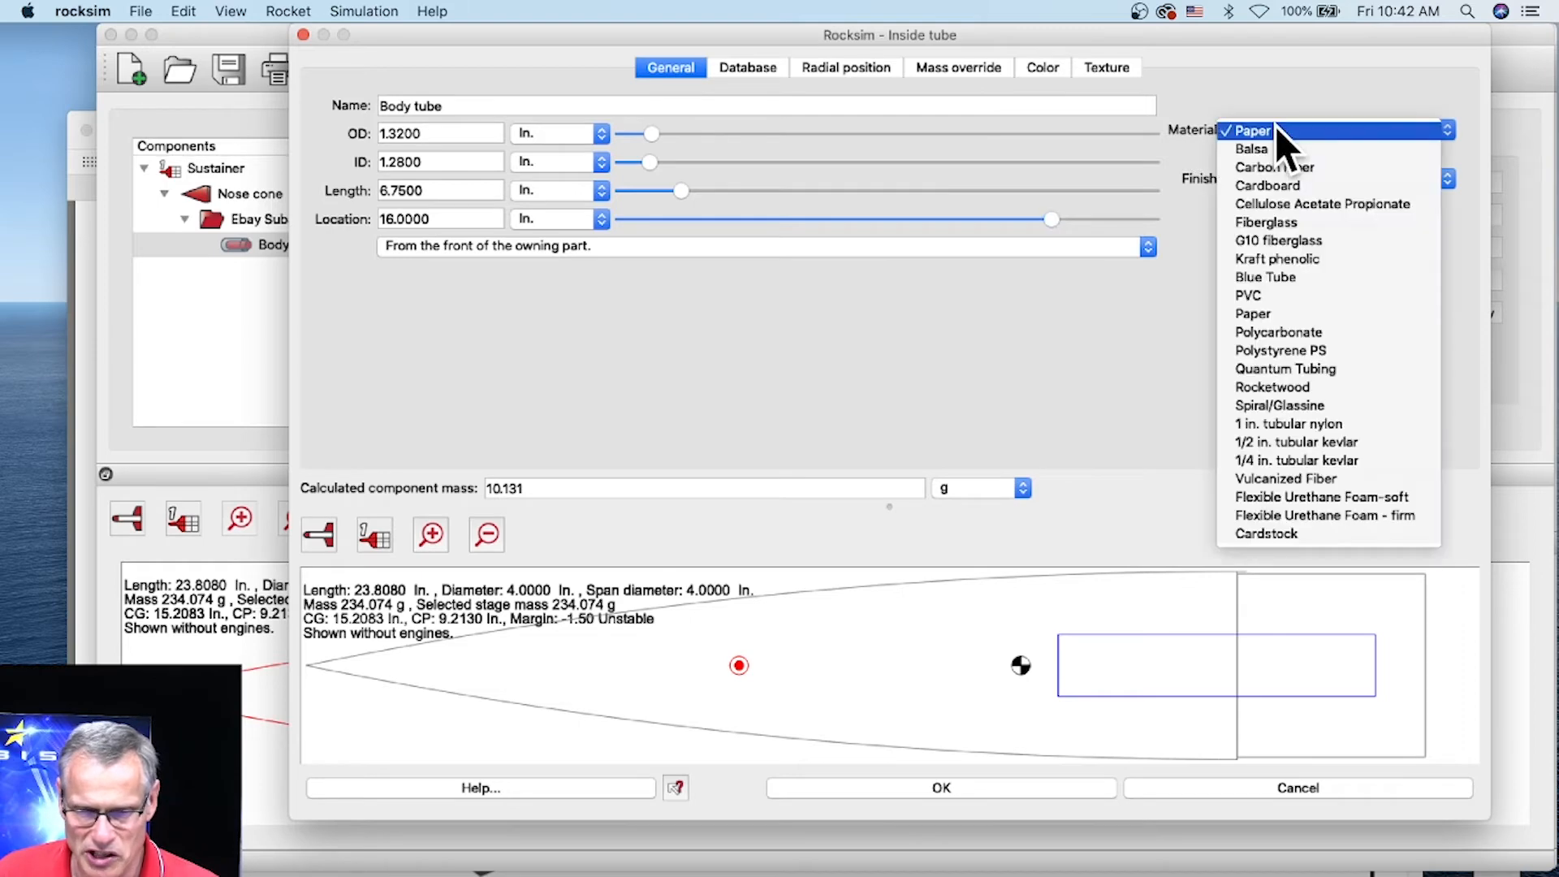
{"action": "left_click", "coordinate": [1291, 220]}
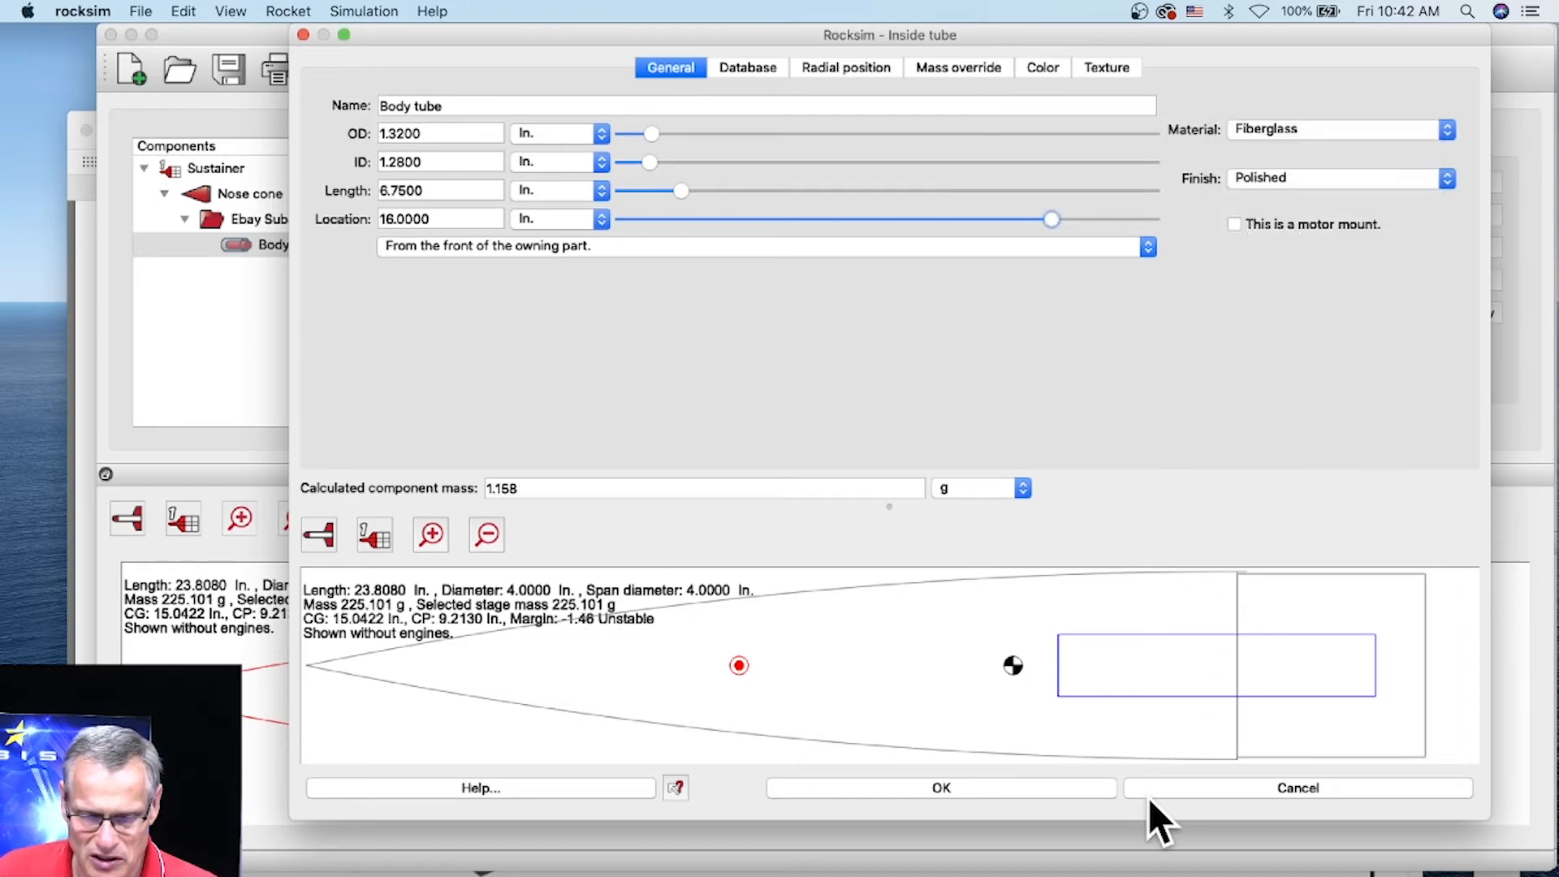
{"action": "left_click", "coordinate": [1025, 787]}
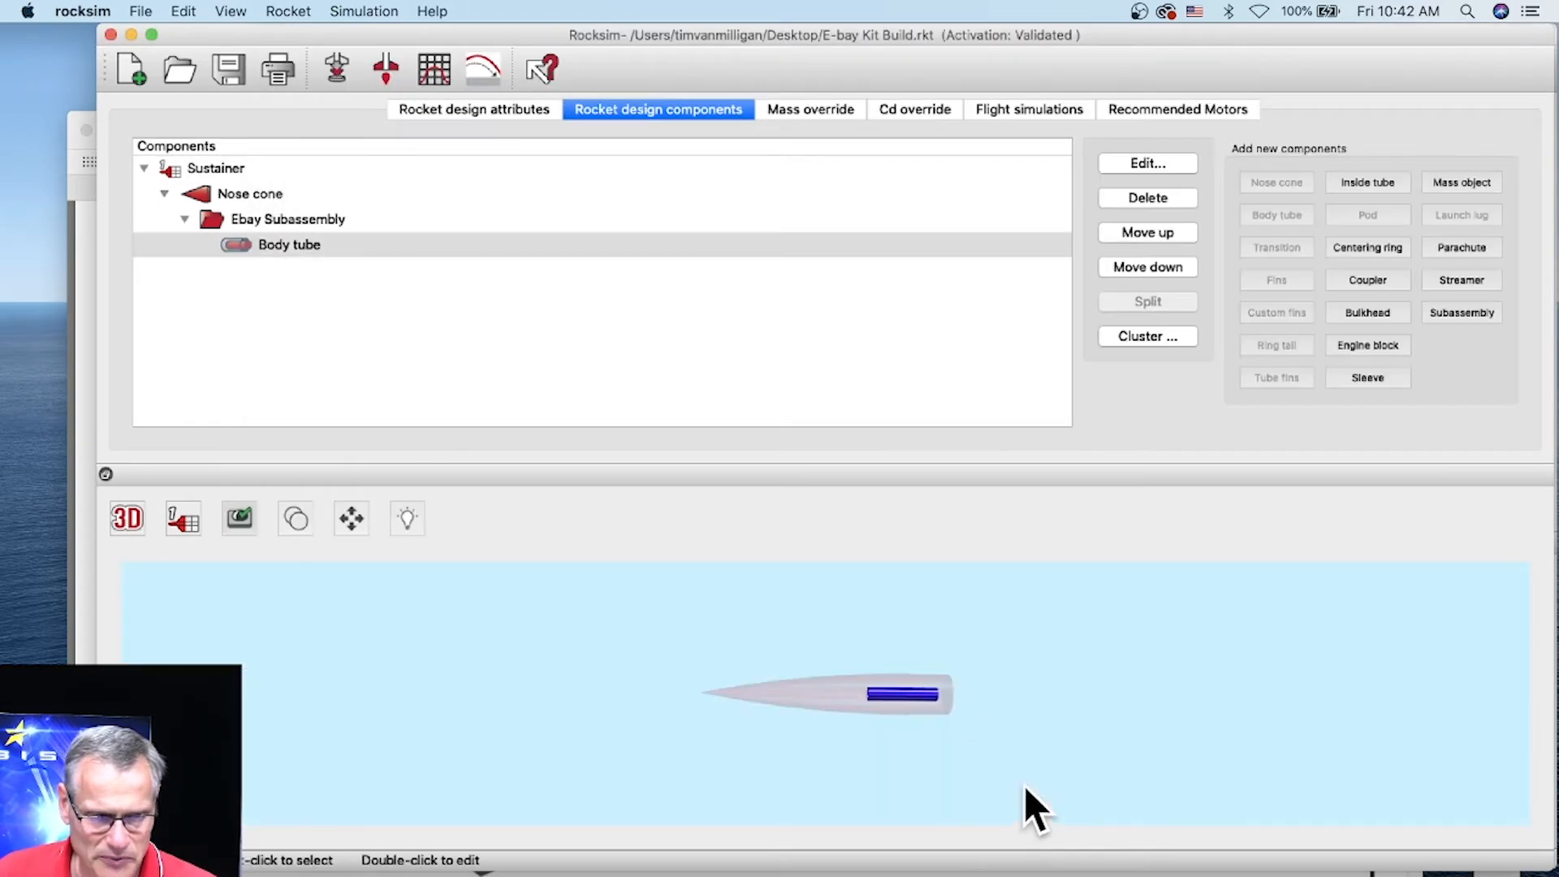
Add a custom bulkhead inside the body tube without choosing a part from the database.
{"action": "left_click", "coordinate": [291, 244]}
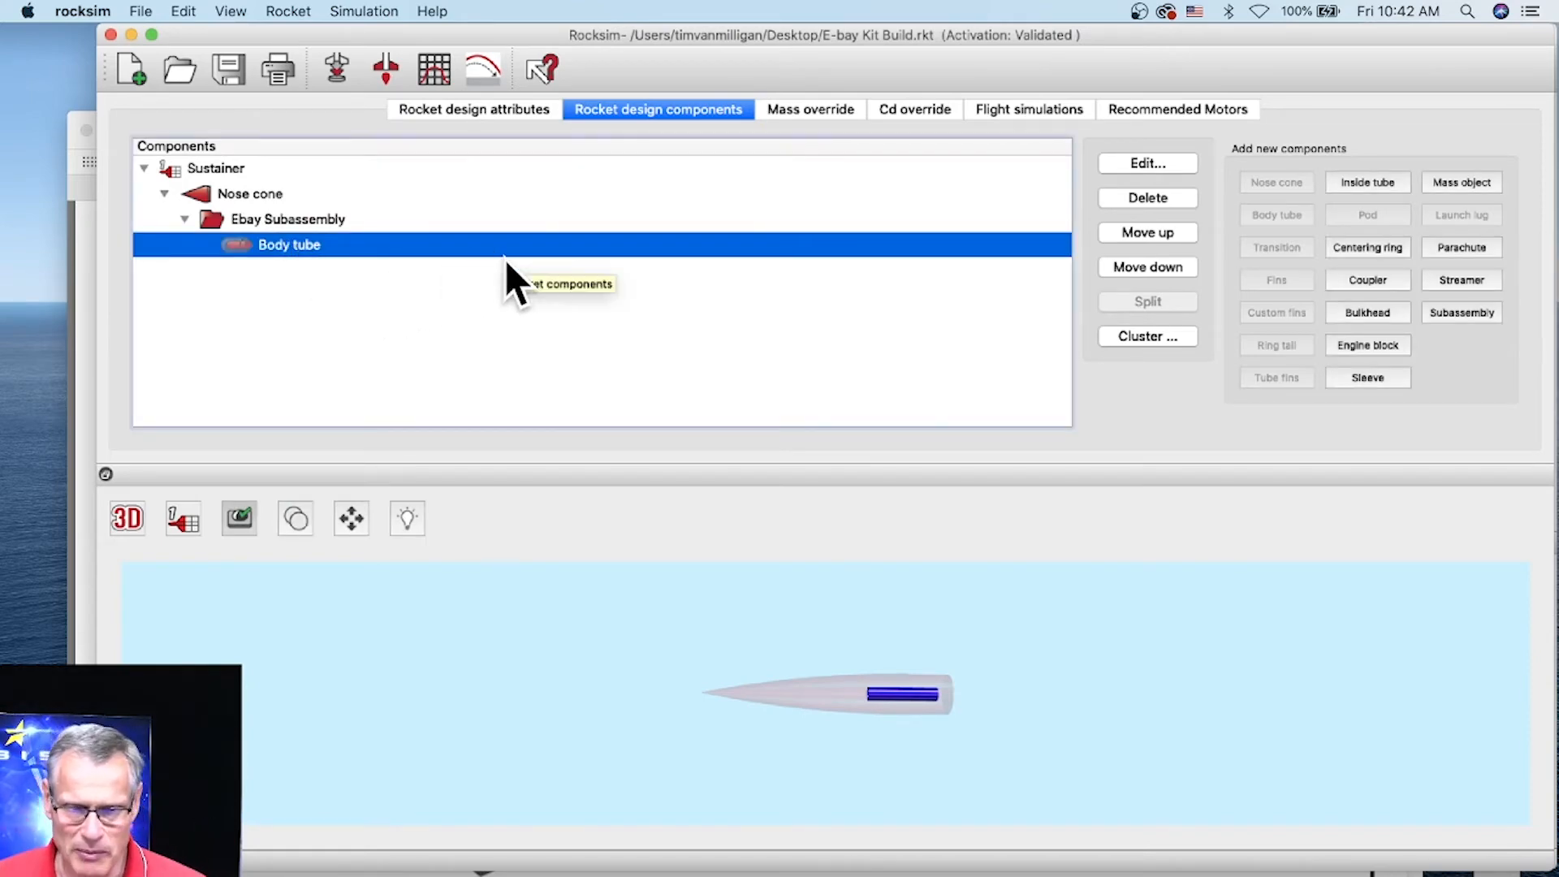
{"action": "left_click", "coordinate": [1366, 310]}
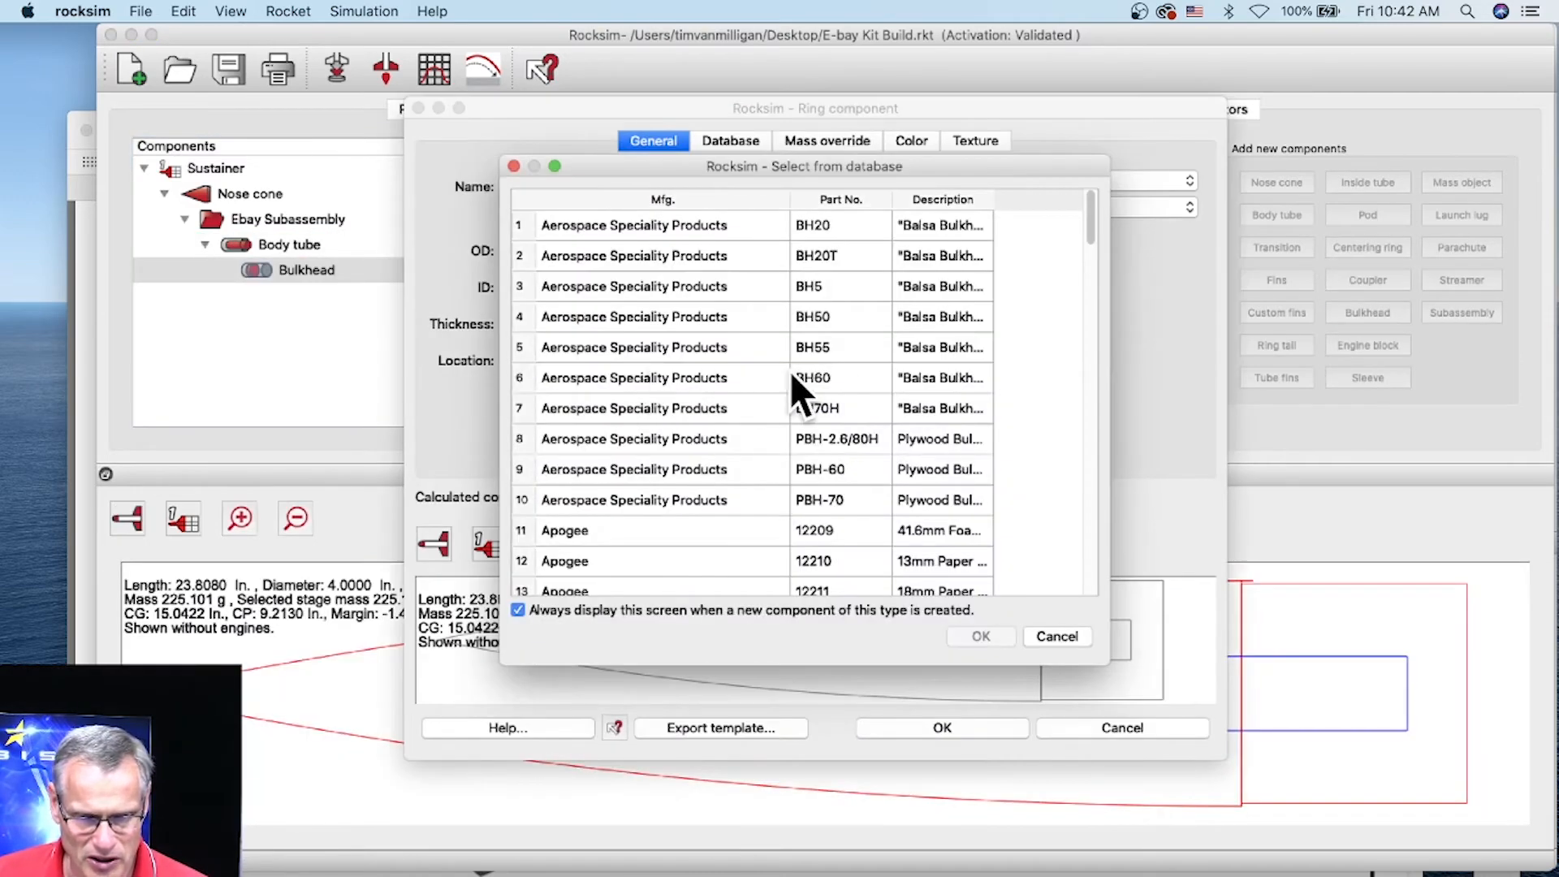
{"action": "left_click", "coordinate": [1055, 635]}
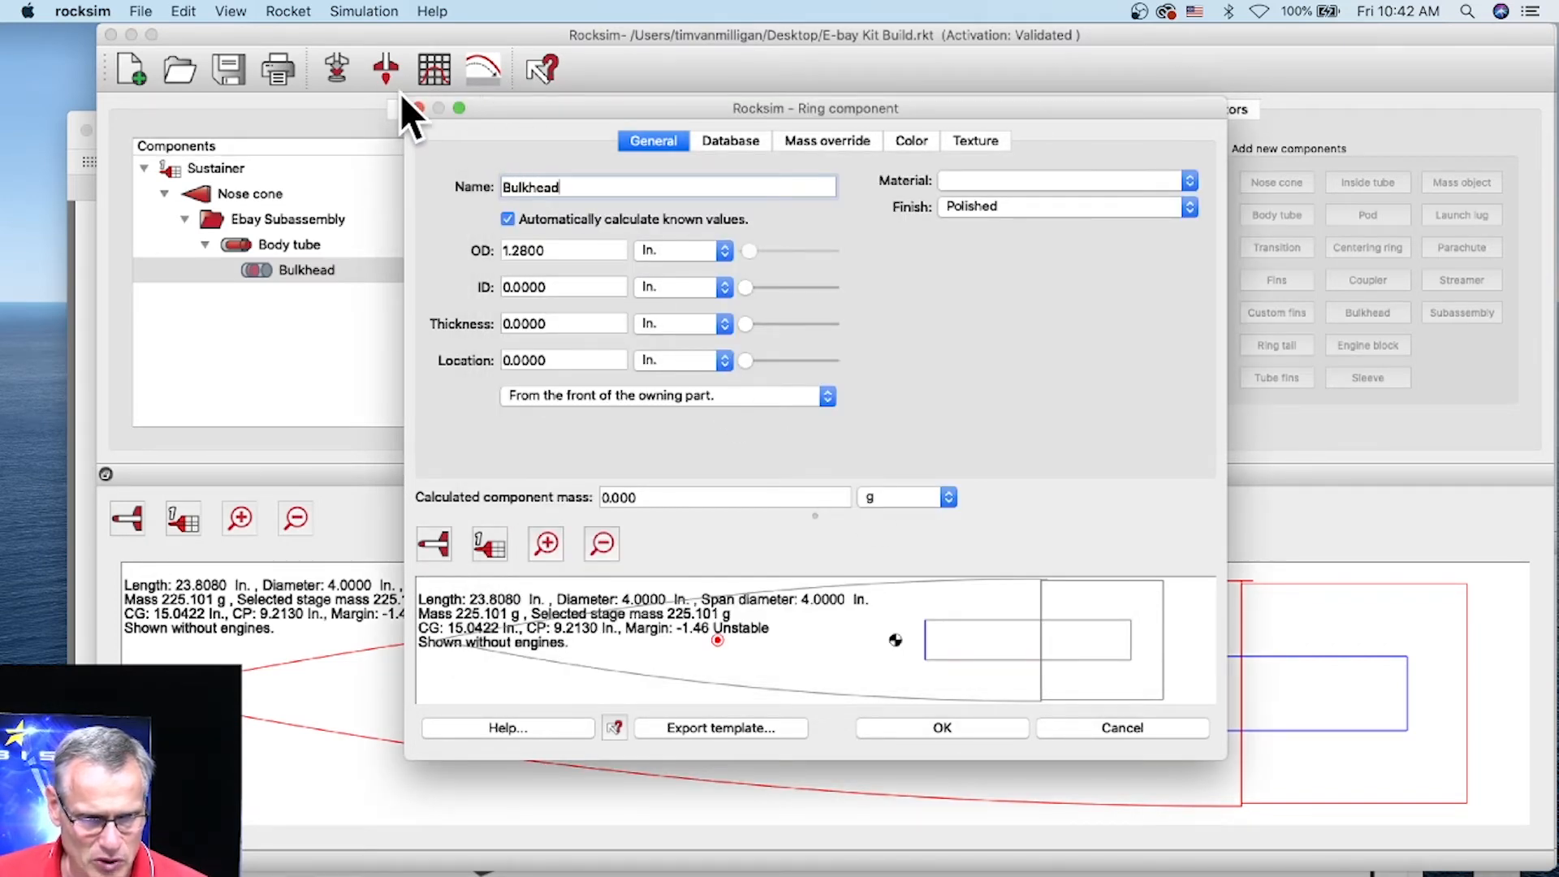
{"action": "left_click_drag", "start_coordinate": [406, 97], "coordinate": [228, 15]}
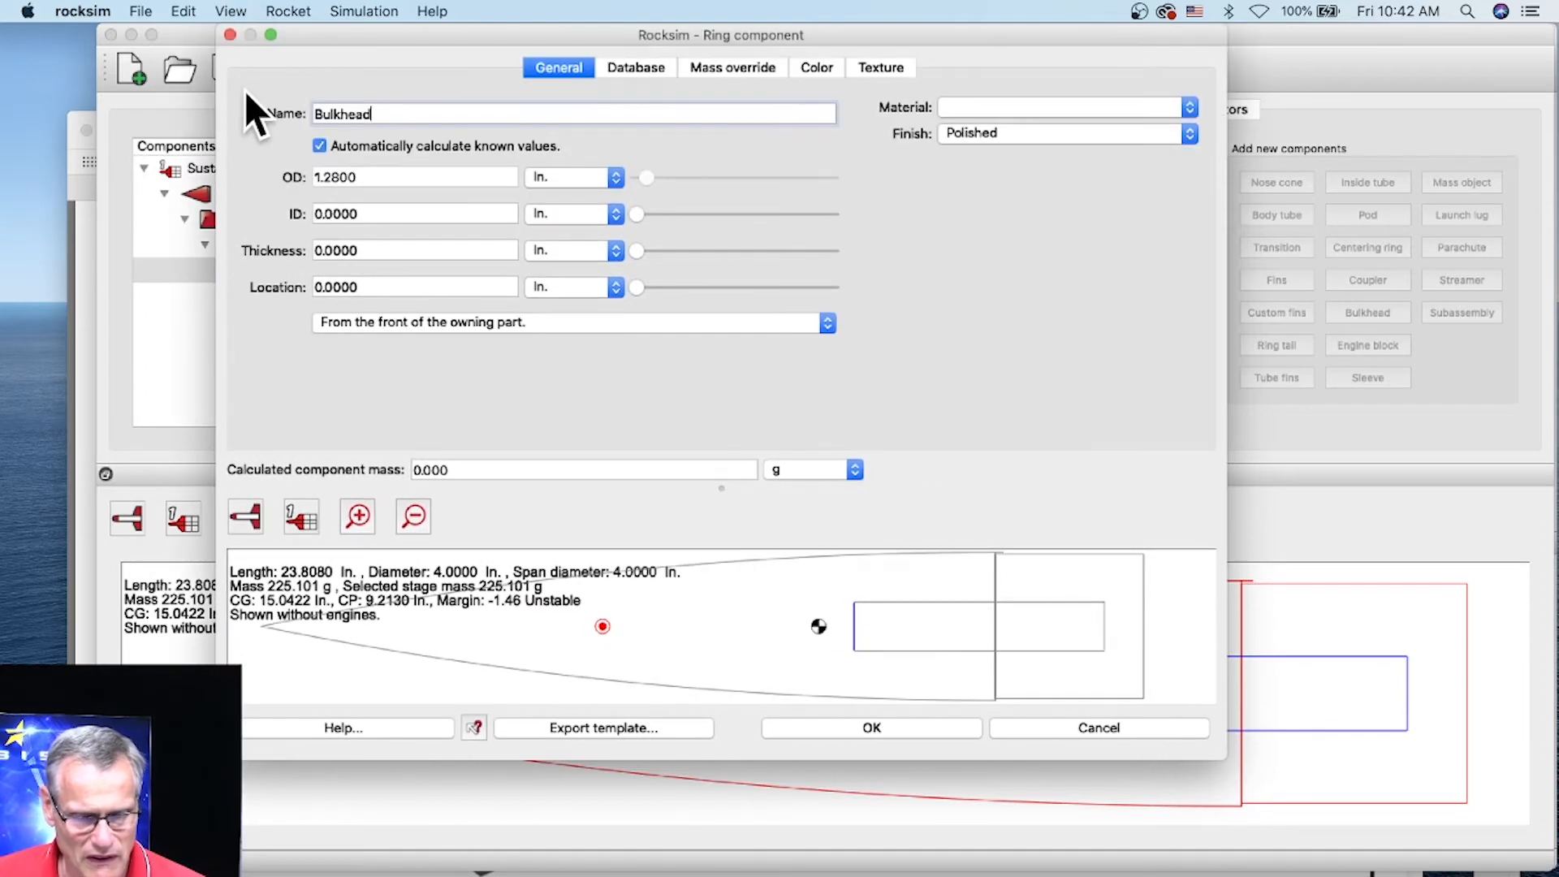
{"action": "left_click_drag", "start_coordinate": [1225, 759], "coordinate": [1507, 850]}
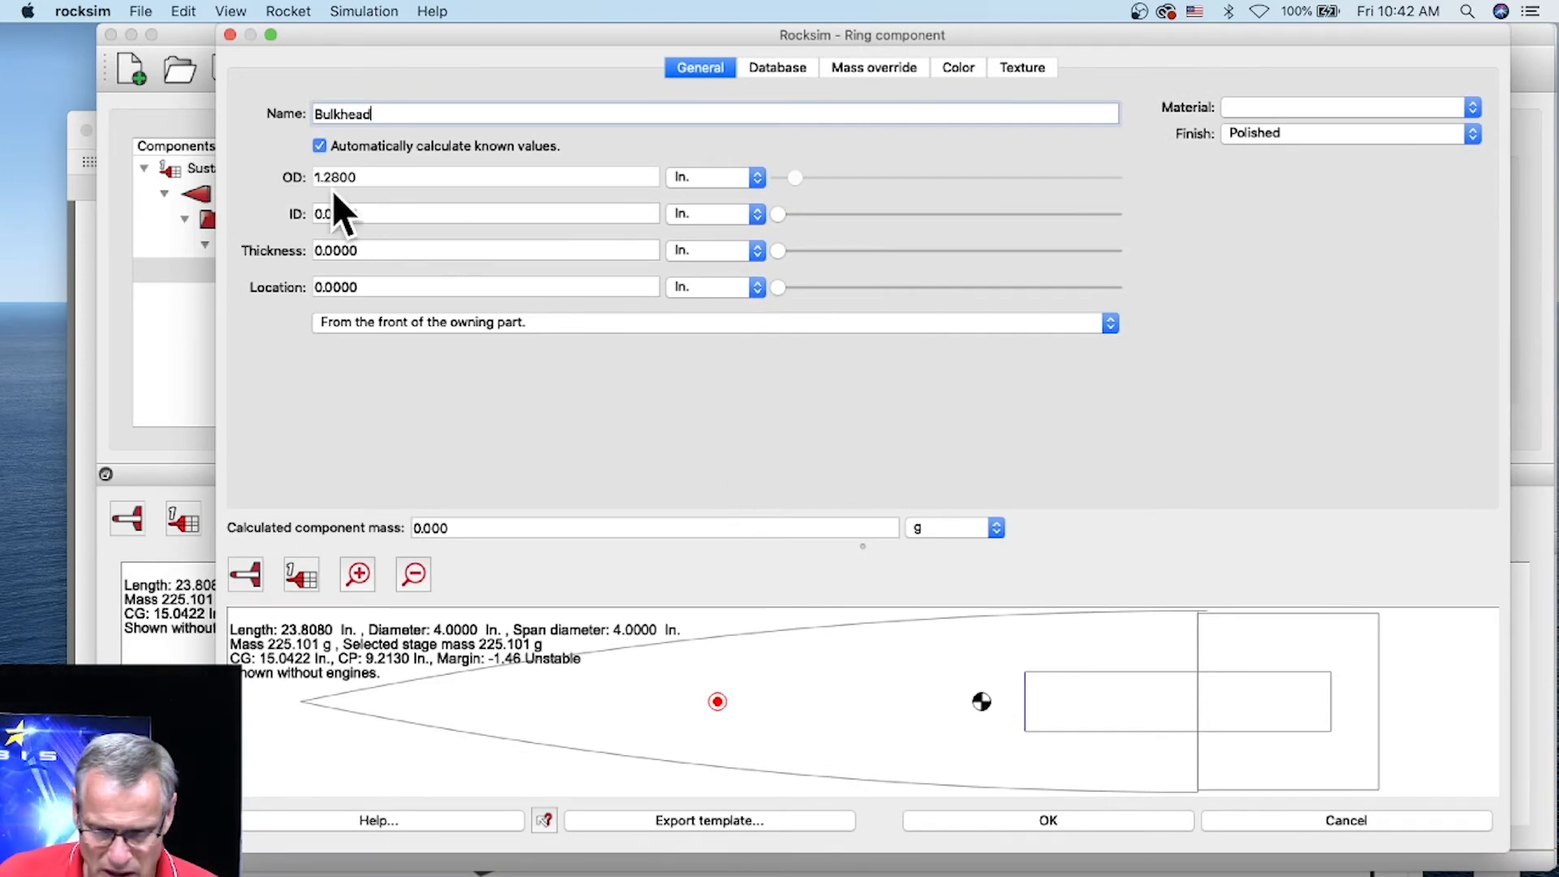
Make the bulkhead G10 fiberglass, 0.125 in thick, located 0 in from the front of the body tube.
{"action": "left_click", "coordinate": [1246, 105]}
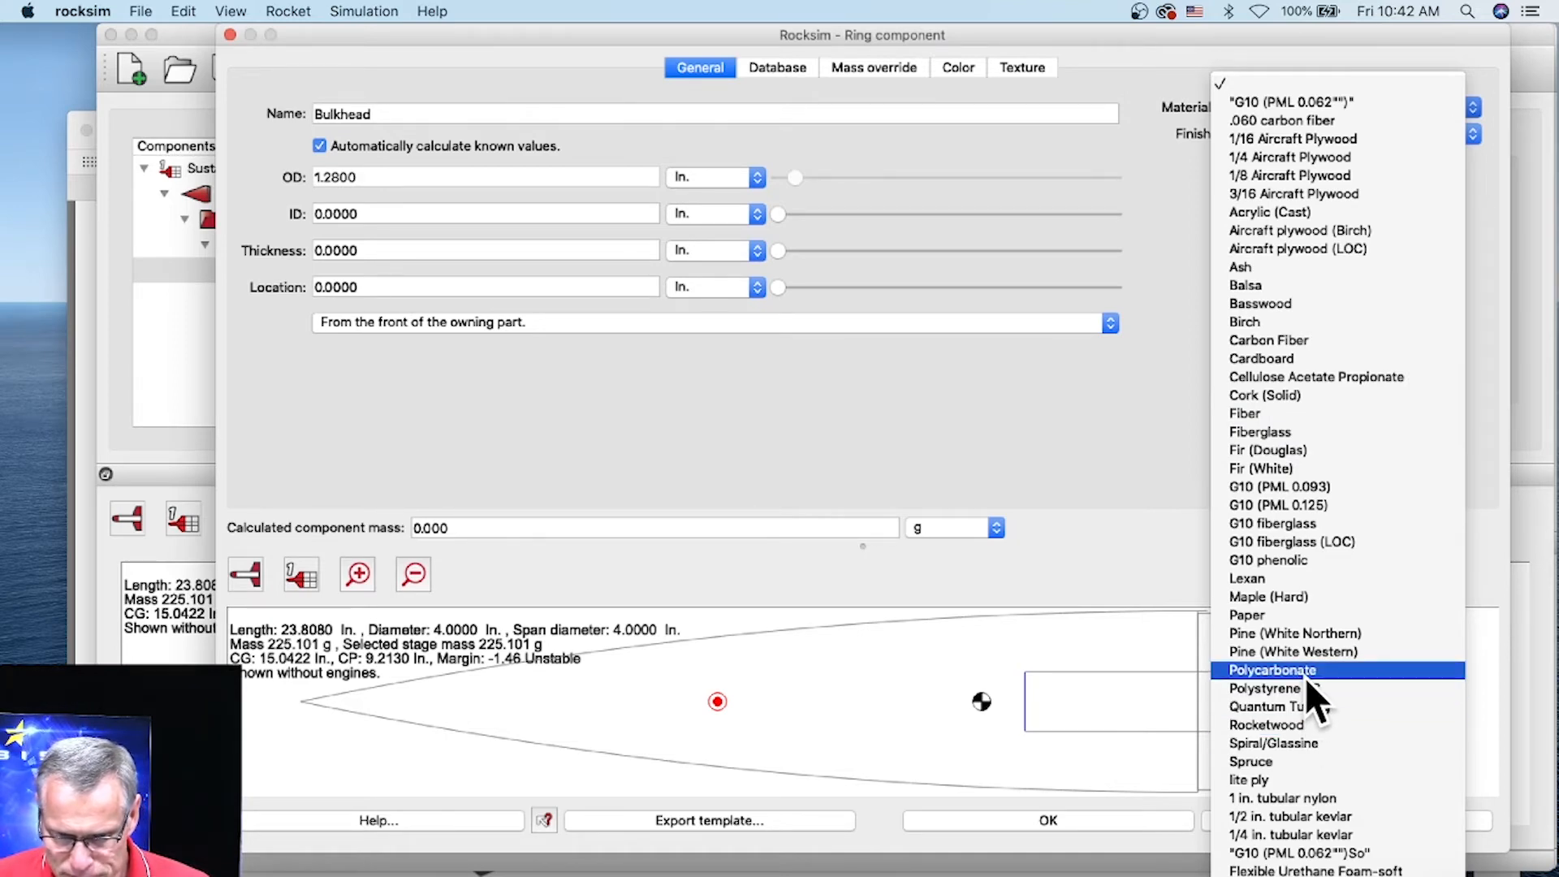
{"action": "left_click", "coordinate": [1280, 518]}
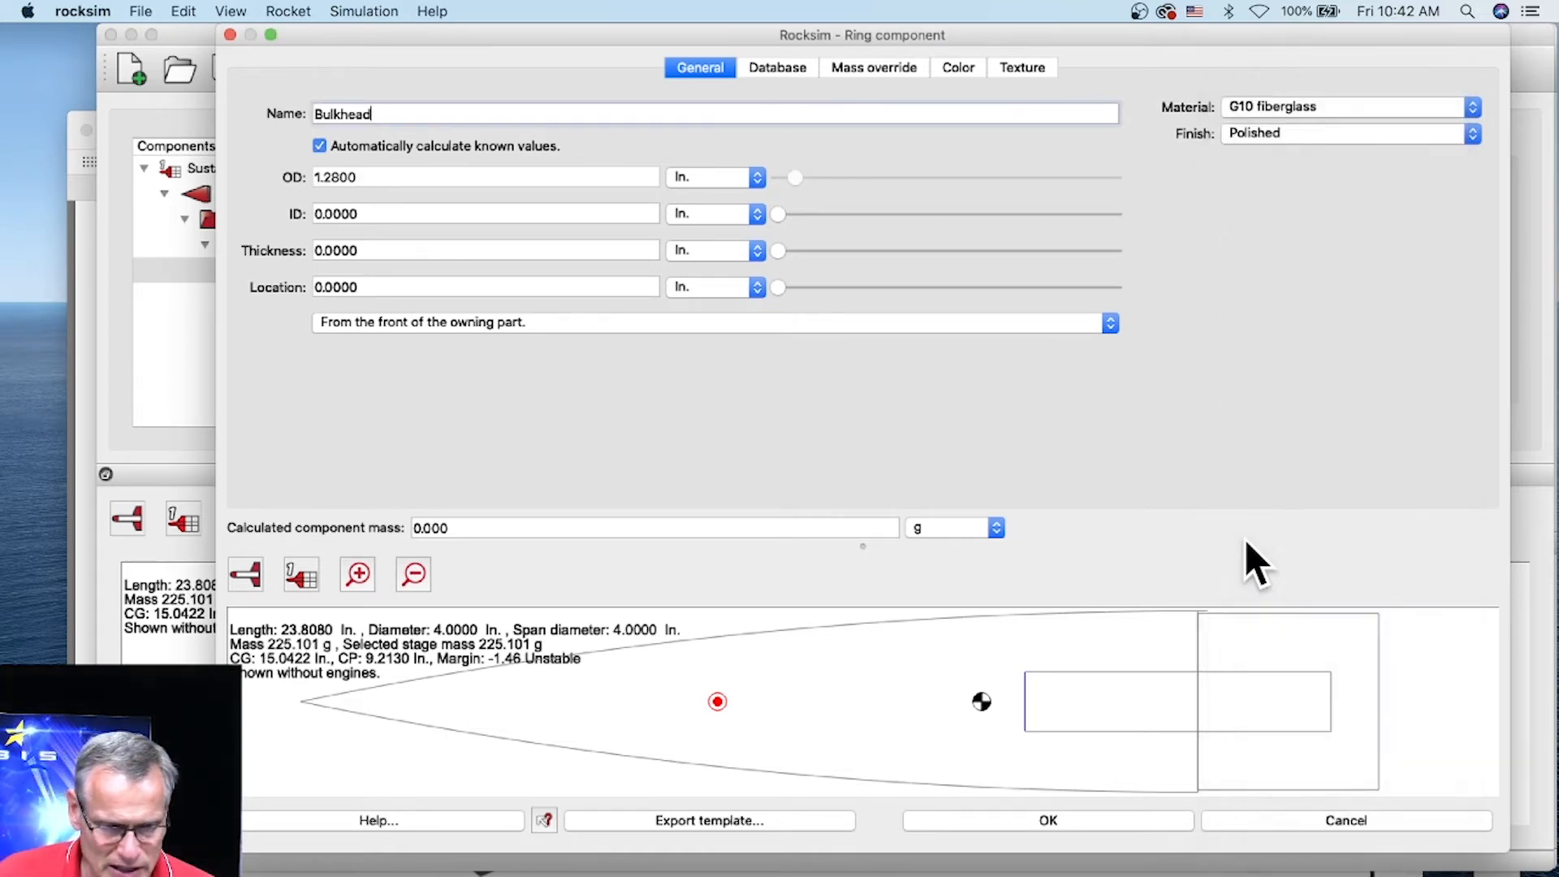
{"action": "left_click_drag", "start_coordinate": [778, 249], "coordinate": [781, 250]}
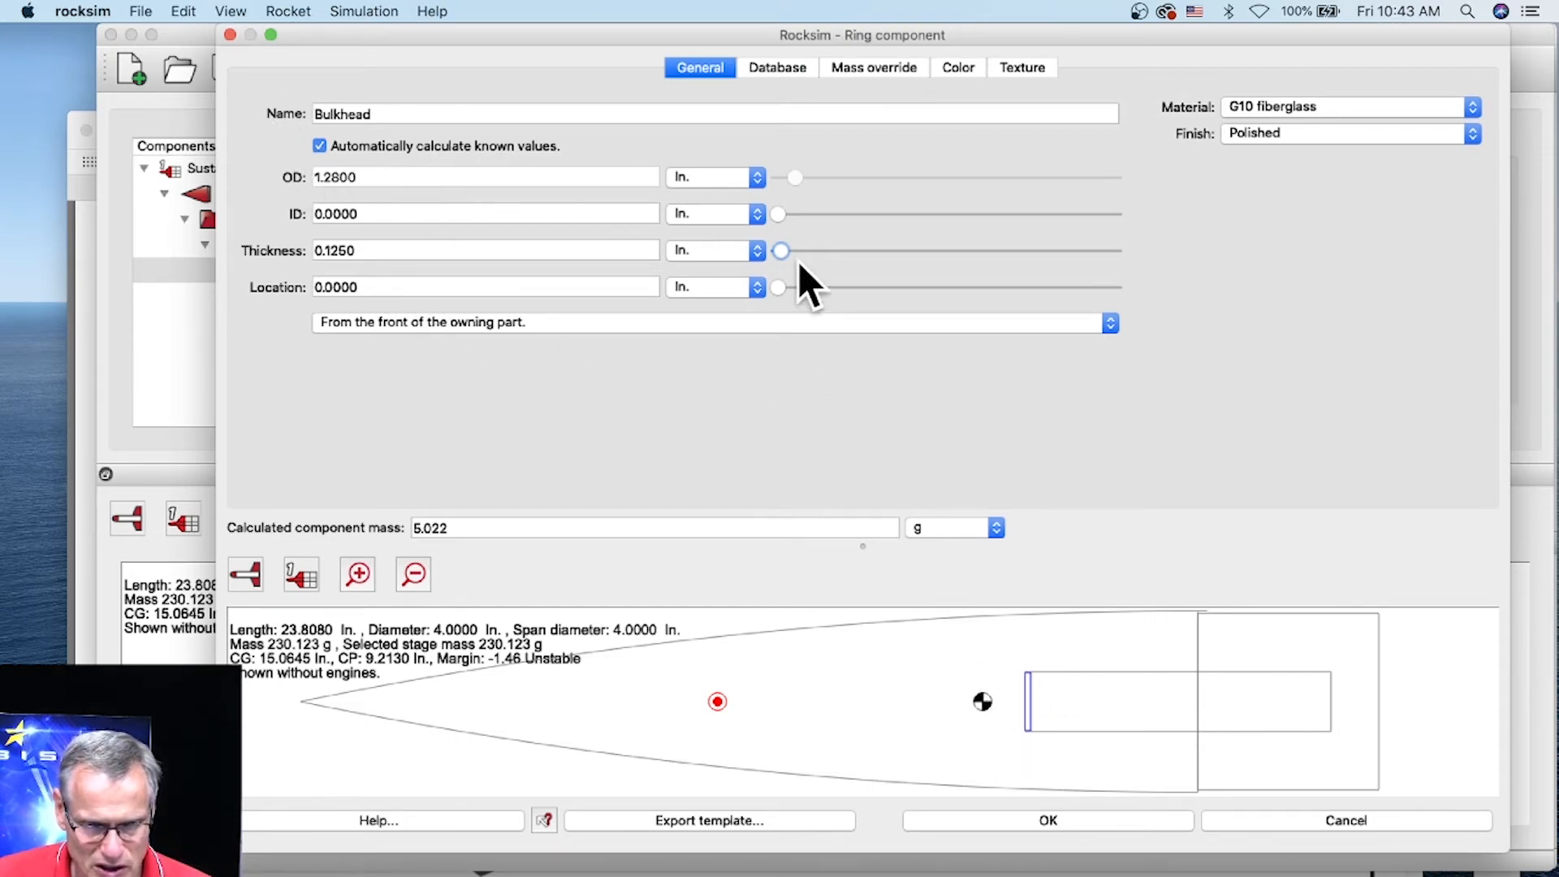
{"action": "mouse_move", "coordinate": [781, 285]}
{"action": "left_mouse_down"}
{"action": "mouse_move", "coordinate": [806, 287]}
{"action": "mouse_move", "coordinate": [779, 288]}
{"action": "left_mouse_up"}
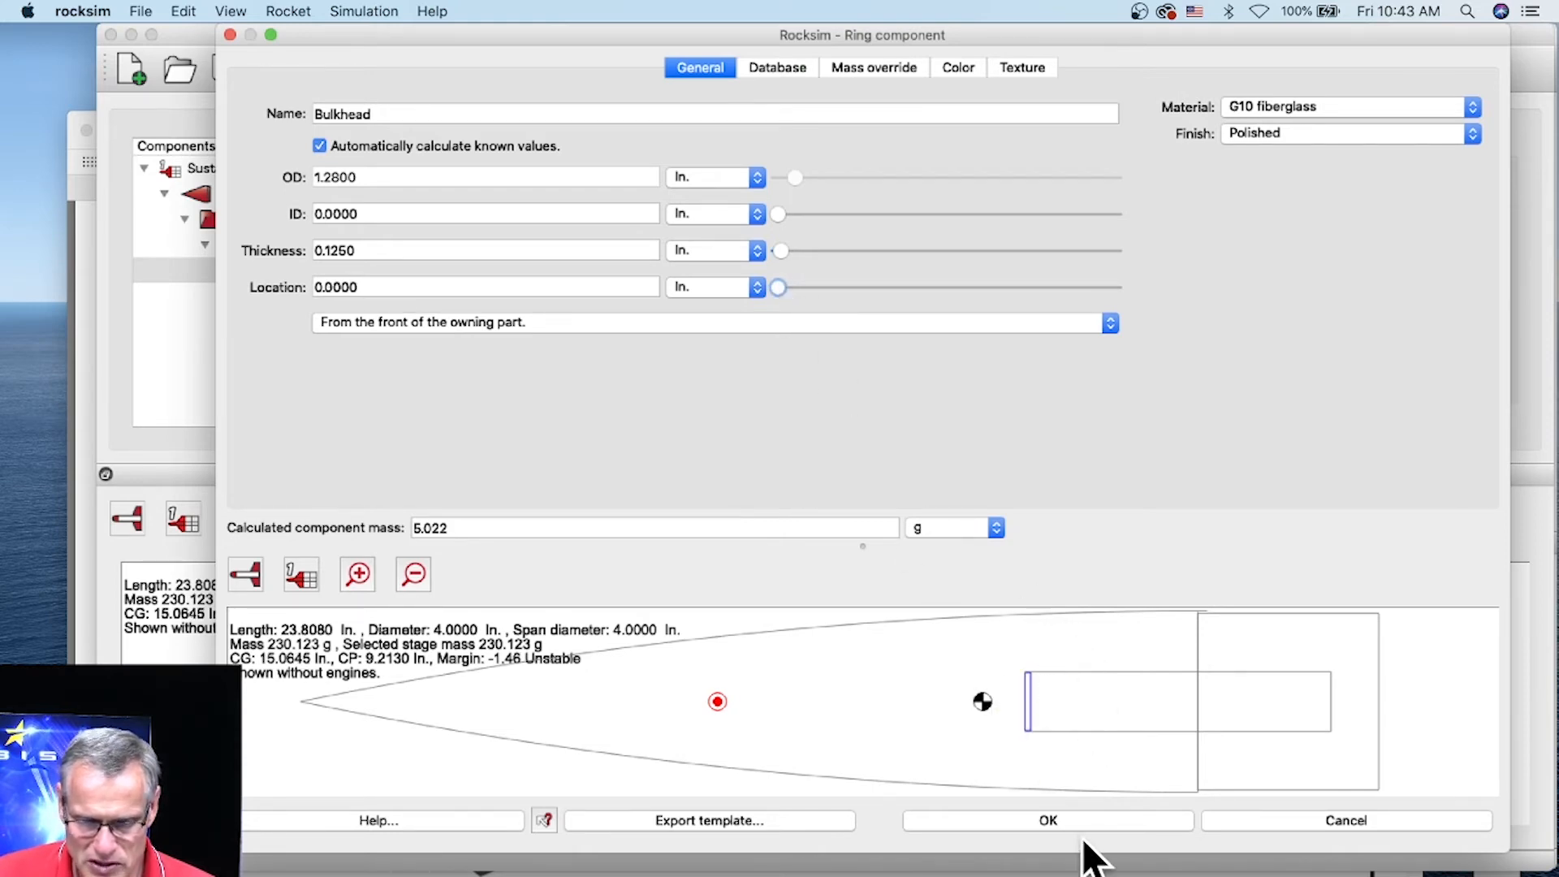
Rename the bulkhead Forward Bulkhead, accept it, and inspect it in the 3D view.
{"action": "left_click", "coordinate": [318, 114]}
{"action": "type", "text": "For"}
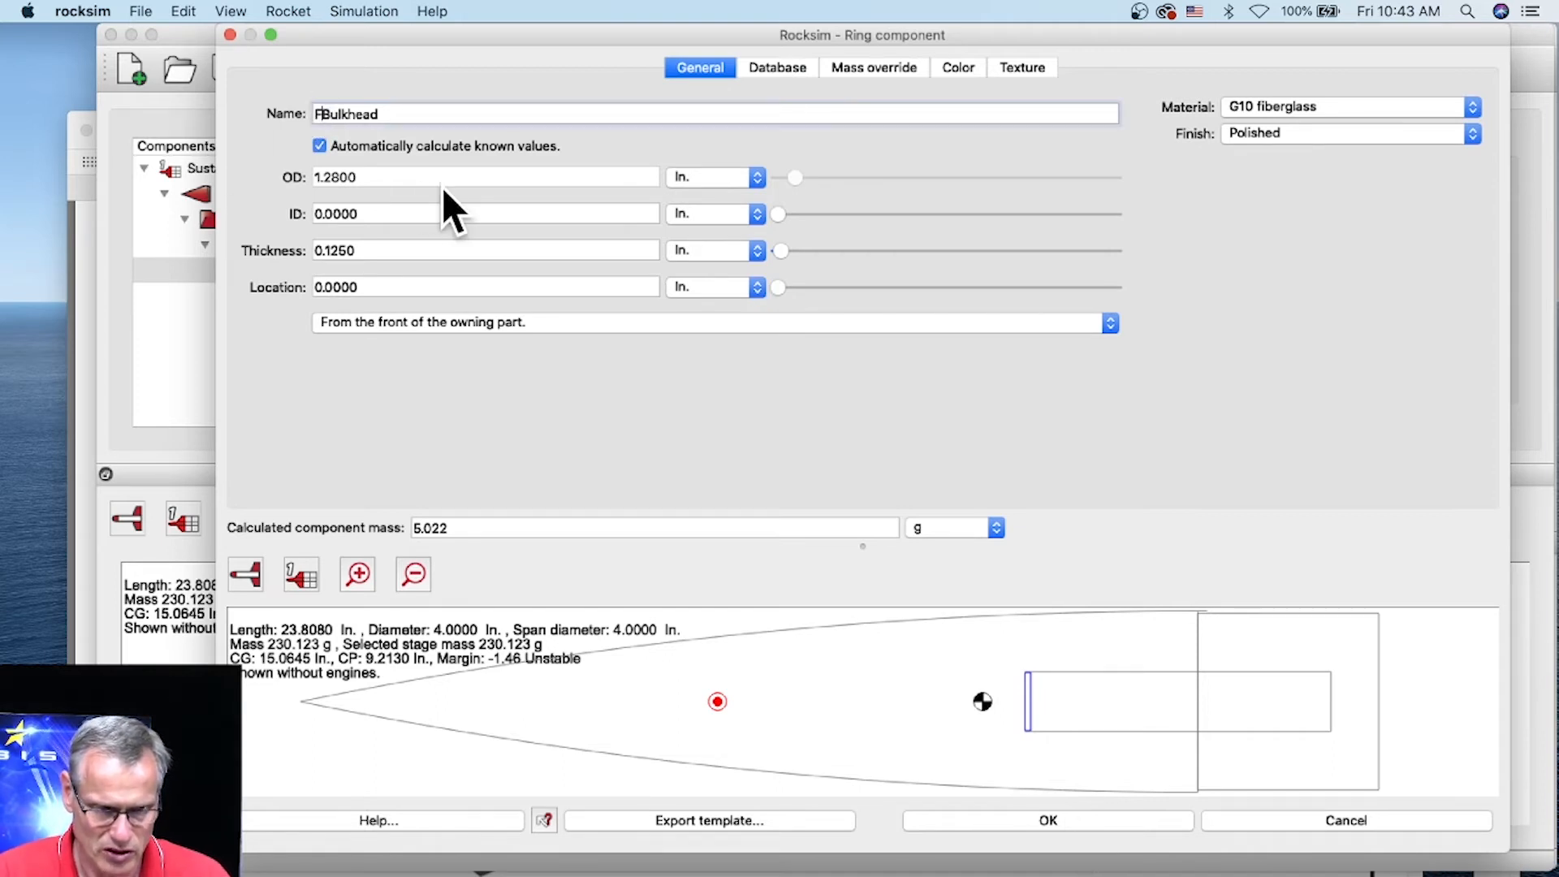
{"action": "type", "text": "ward"}
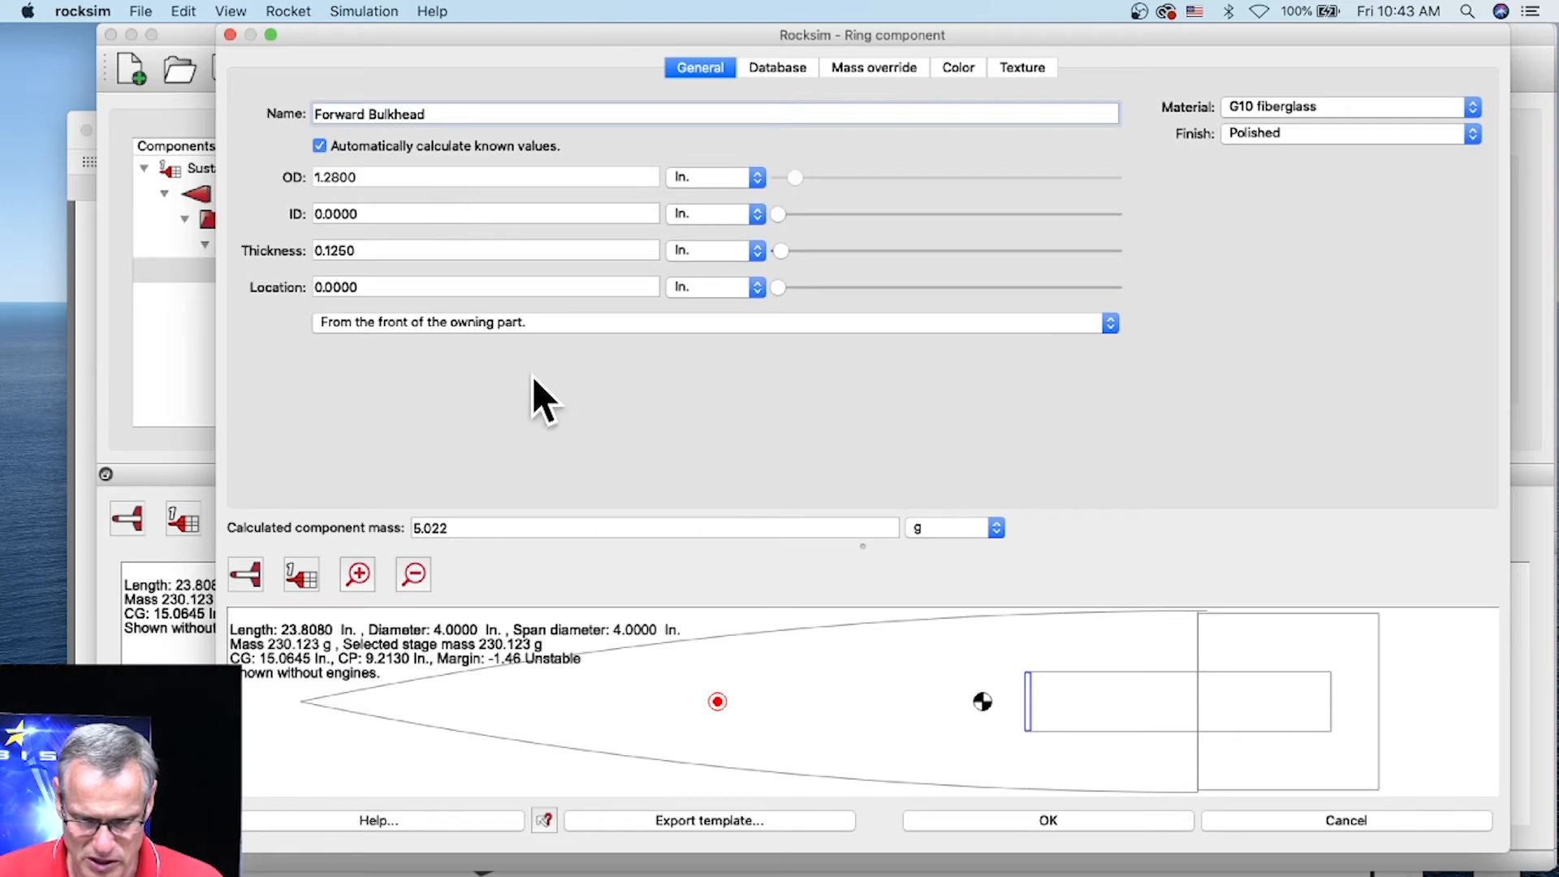
{"action": "left_click", "coordinate": [989, 820]}
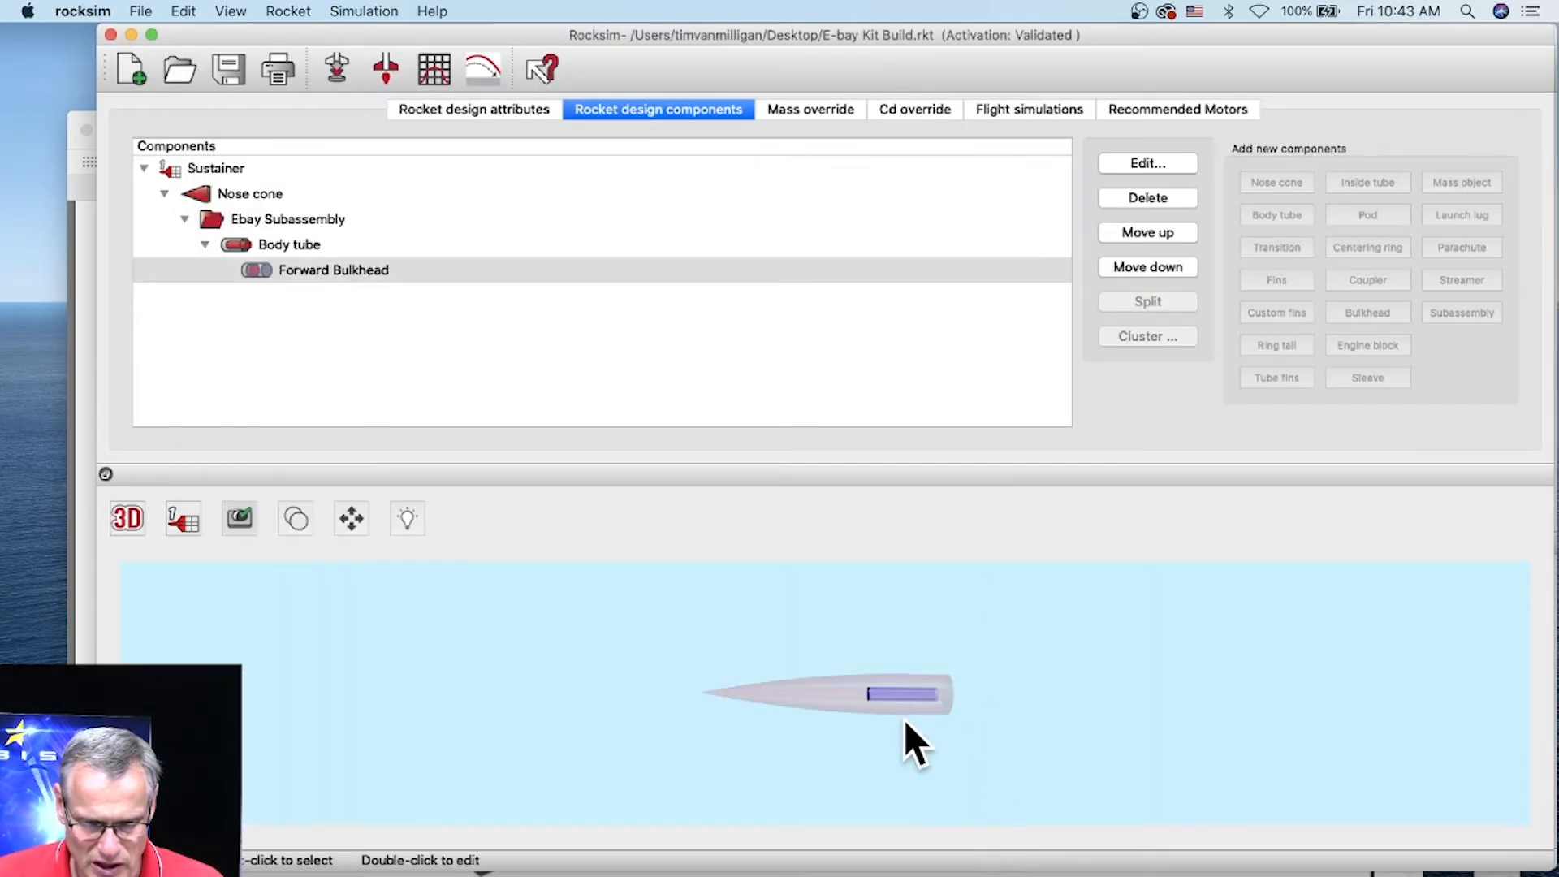
{"action": "scroll", "coordinate": [894, 708], "scroll_direction": "up", "scroll_amount": 5}
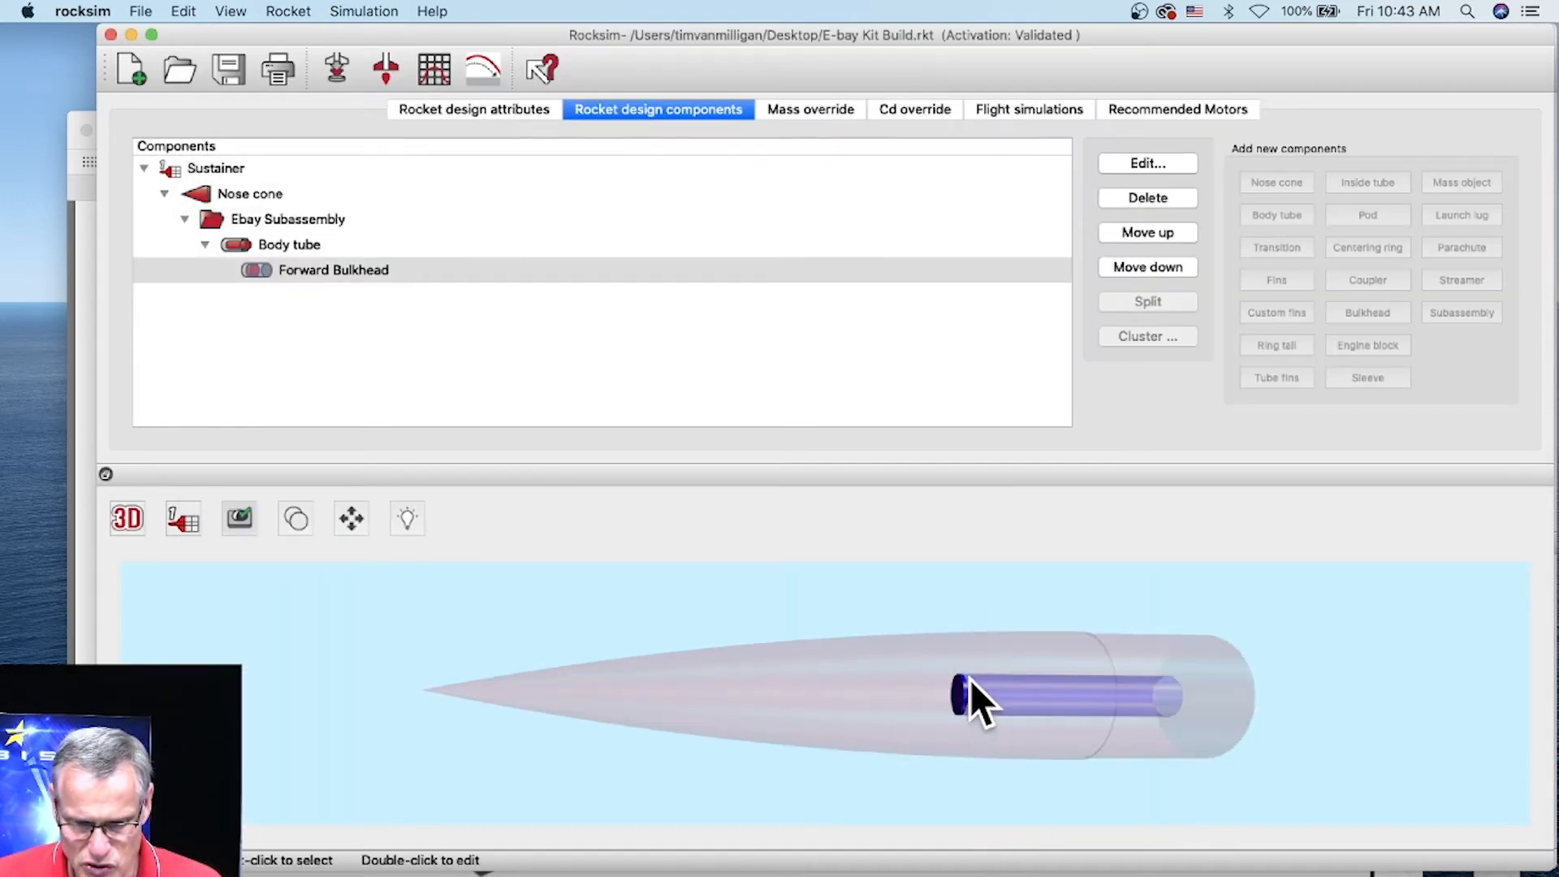
Copy the Forward Bulkhead and paste the duplicate into the body tube of the Ebay Subassembly.
{"action": "right_click", "coordinate": [305, 266]}
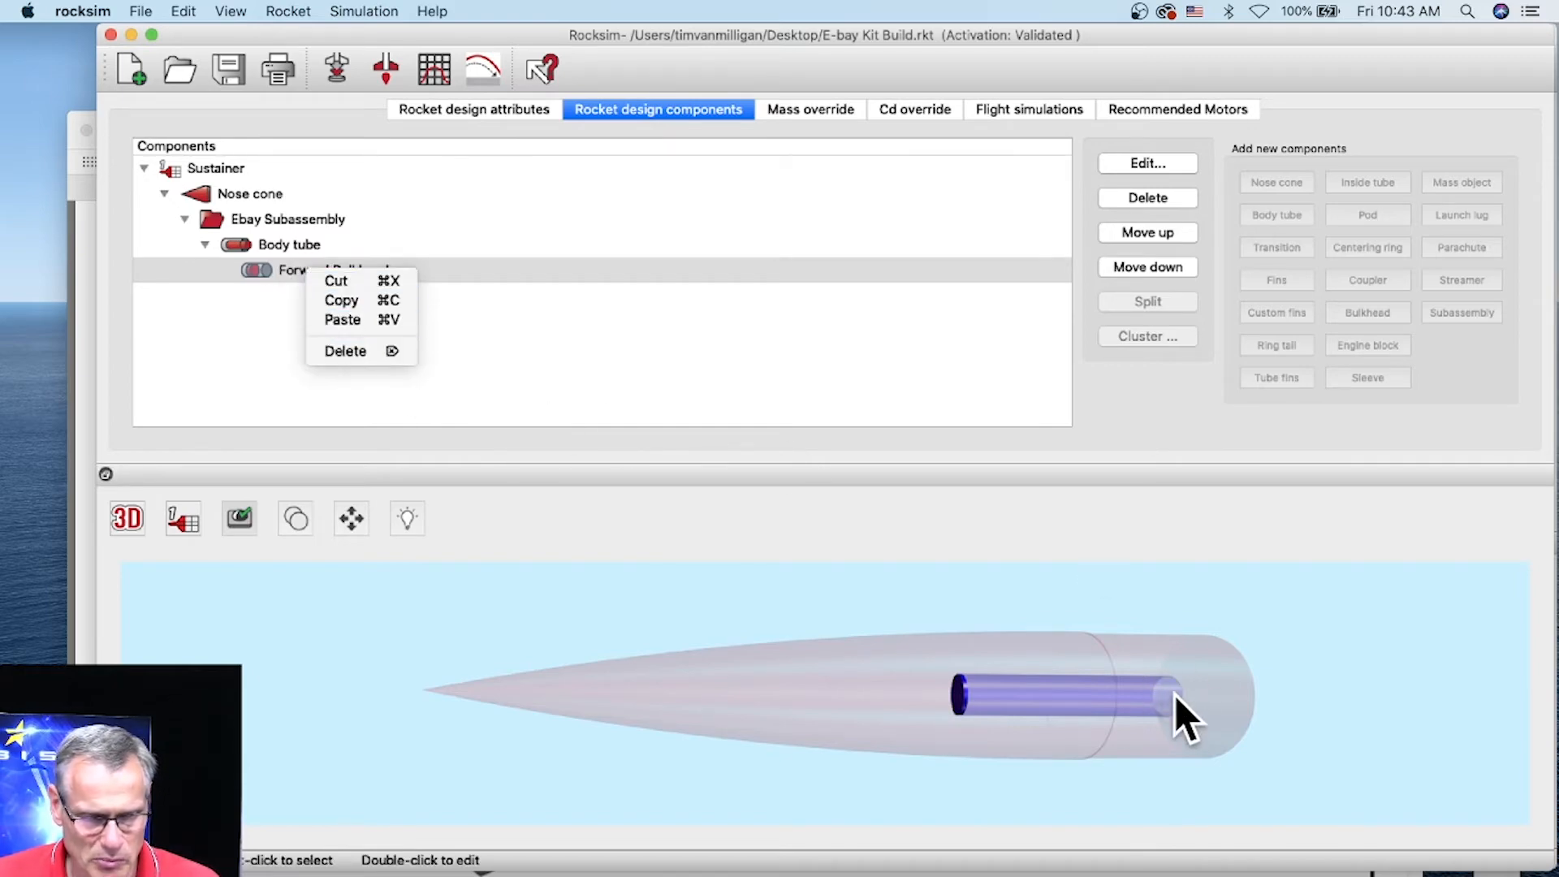
{"action": "left_click", "coordinate": [347, 304]}
{"action": "left_click", "coordinate": [281, 243]}
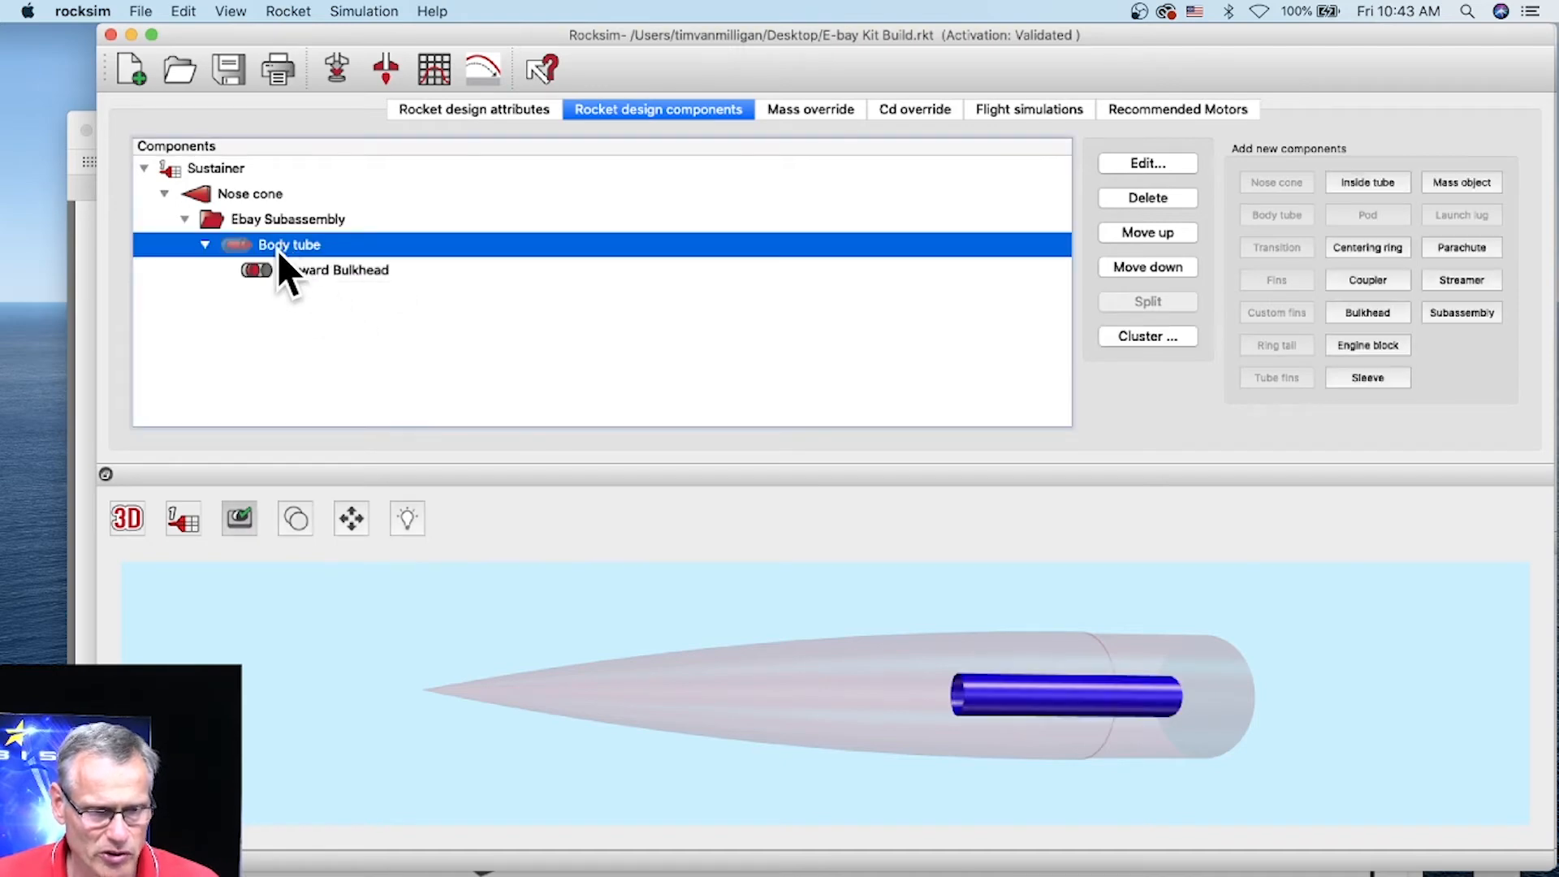
{"action": "right_click", "coordinate": [289, 247]}
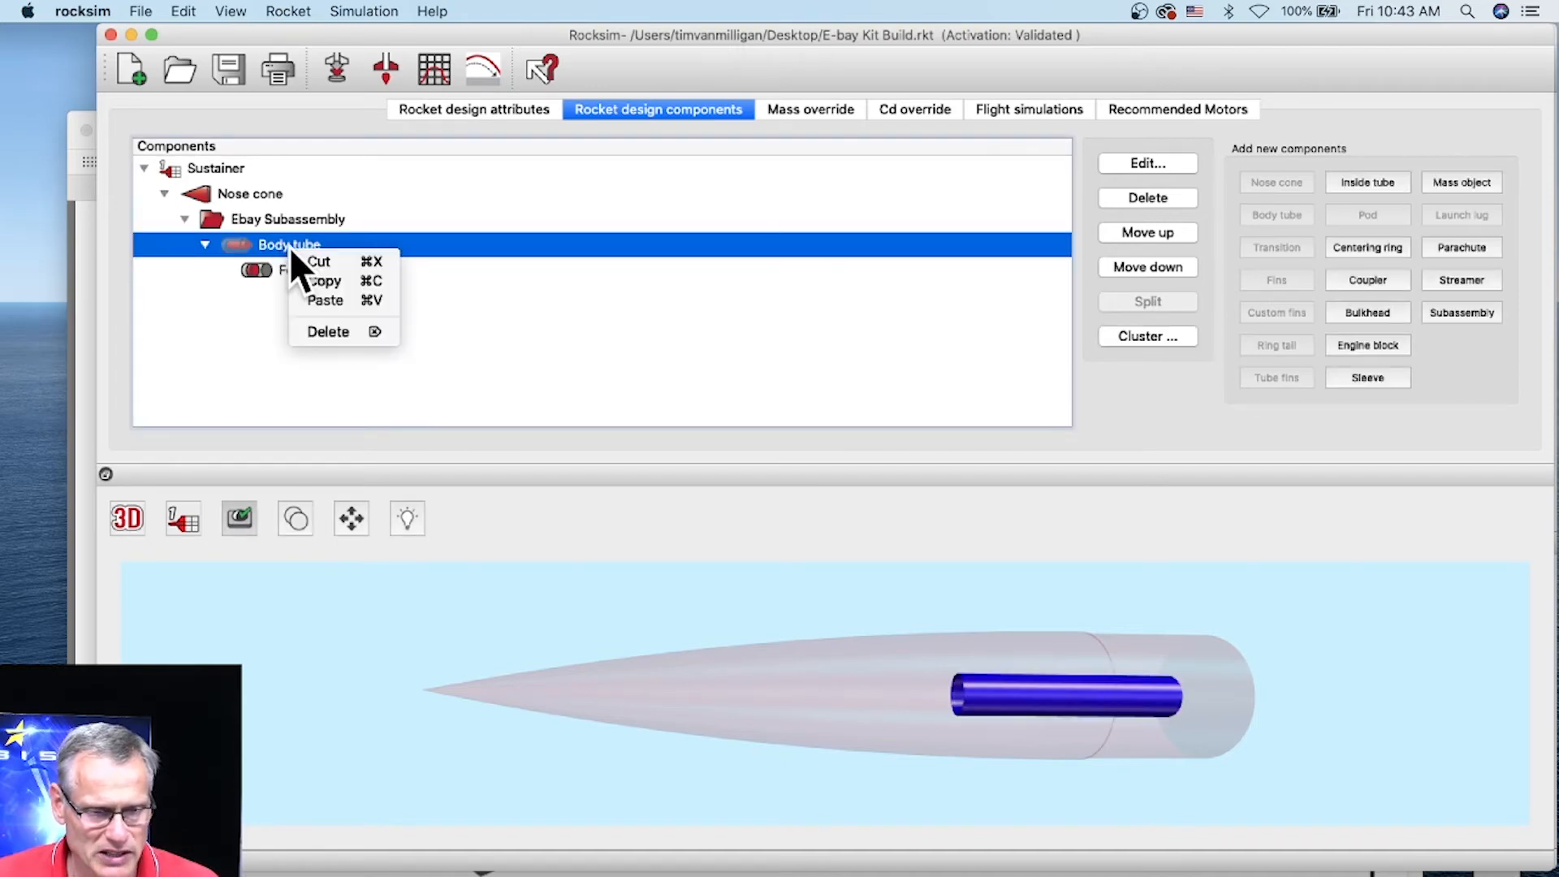
{"action": "left_click", "coordinate": [320, 300]}
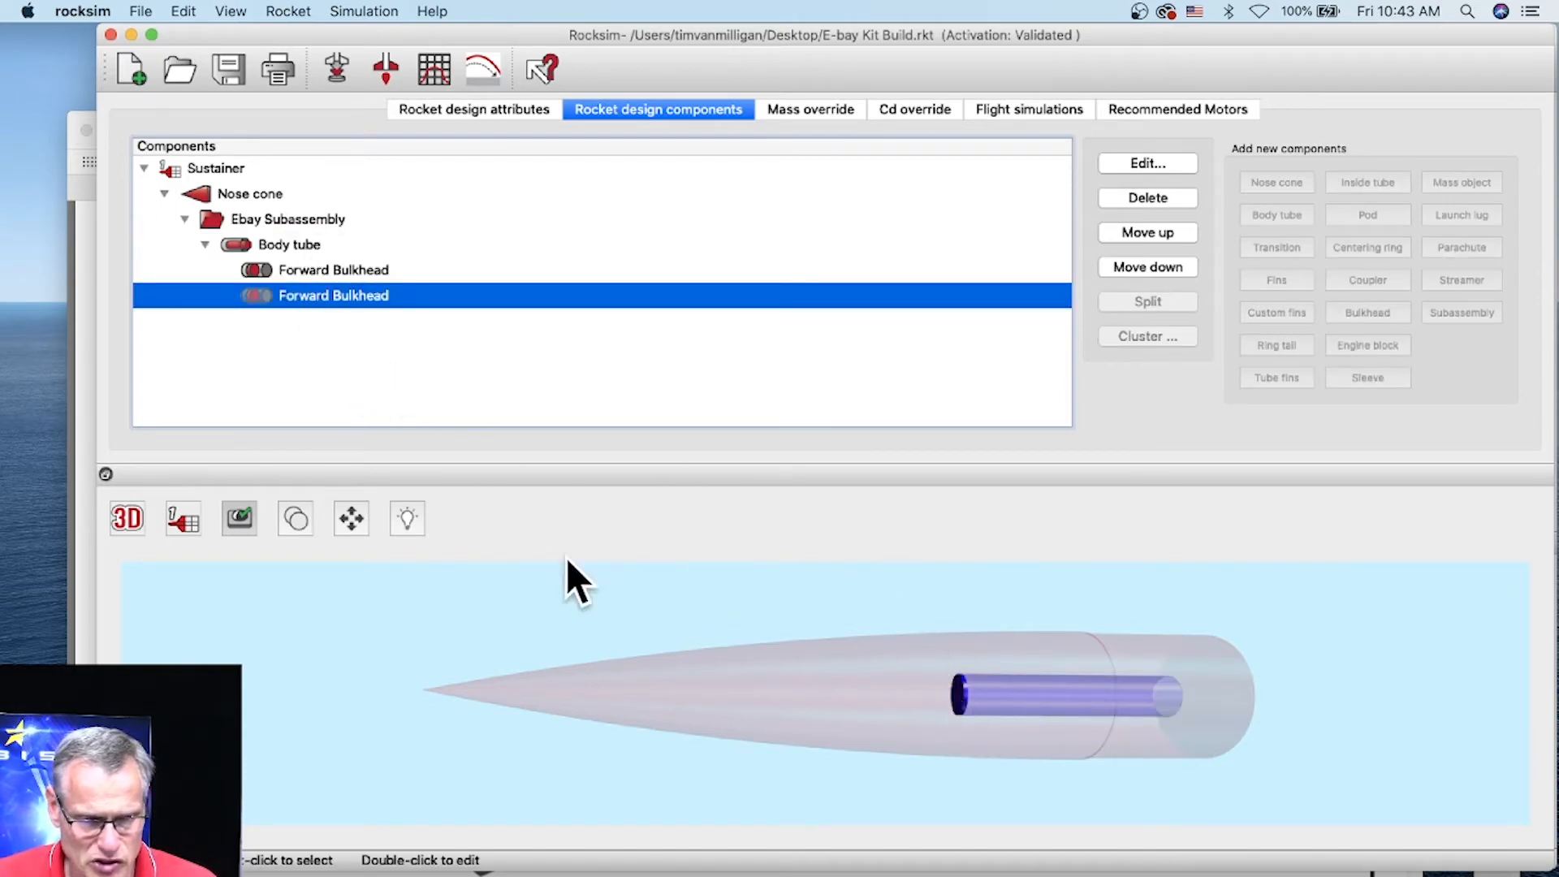
Rename the duplicated bulkhead Rear Bulkhead.
{"action": "double_click", "coordinate": [296, 295]}
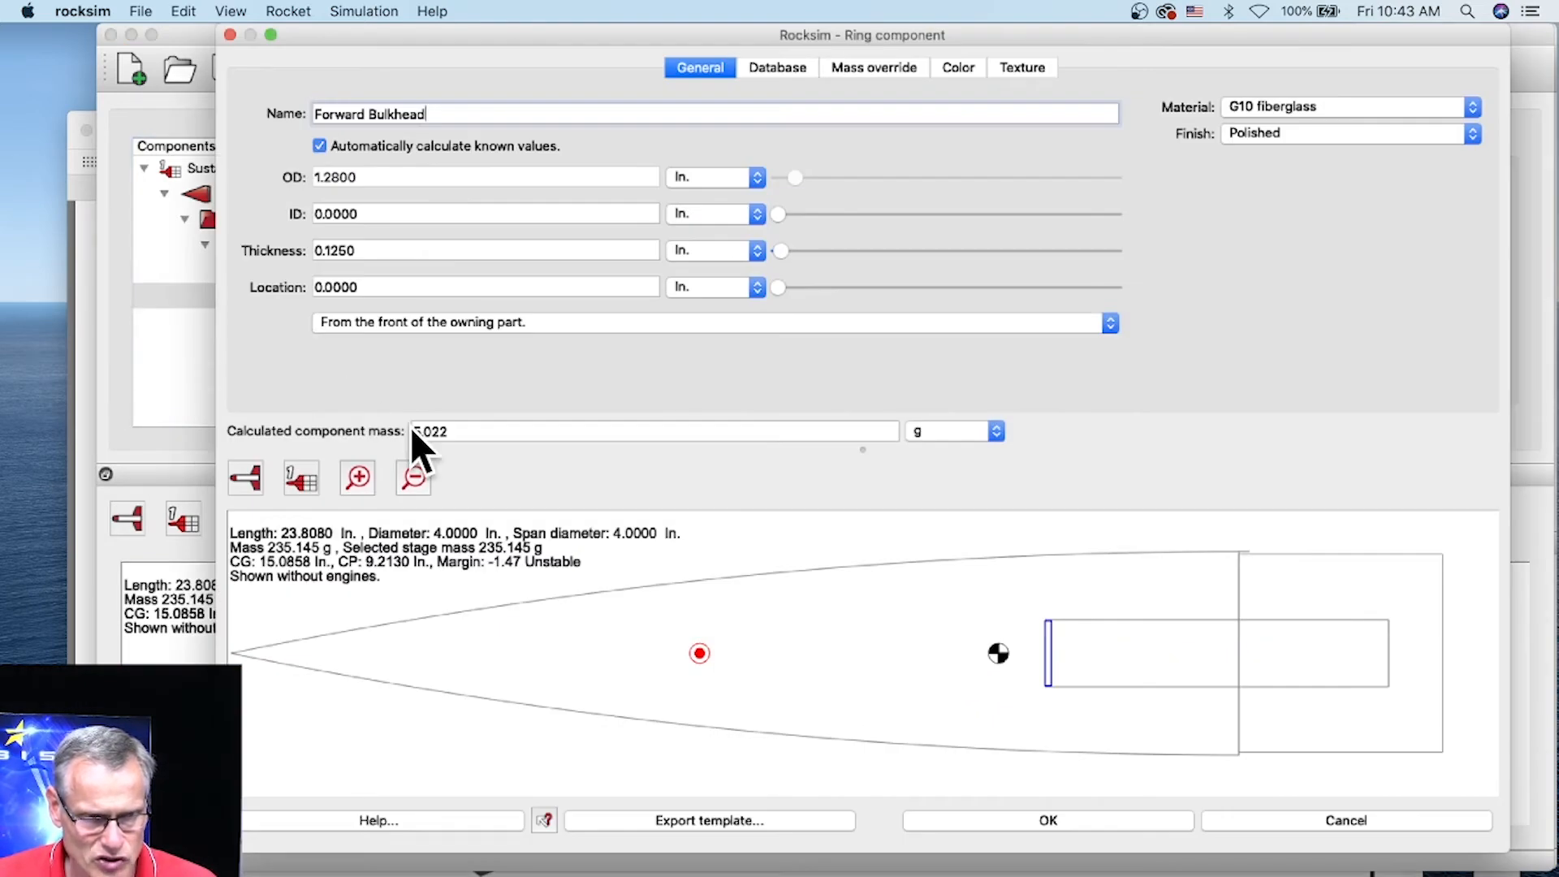
{"action": "double_click", "coordinate": [365, 114]}
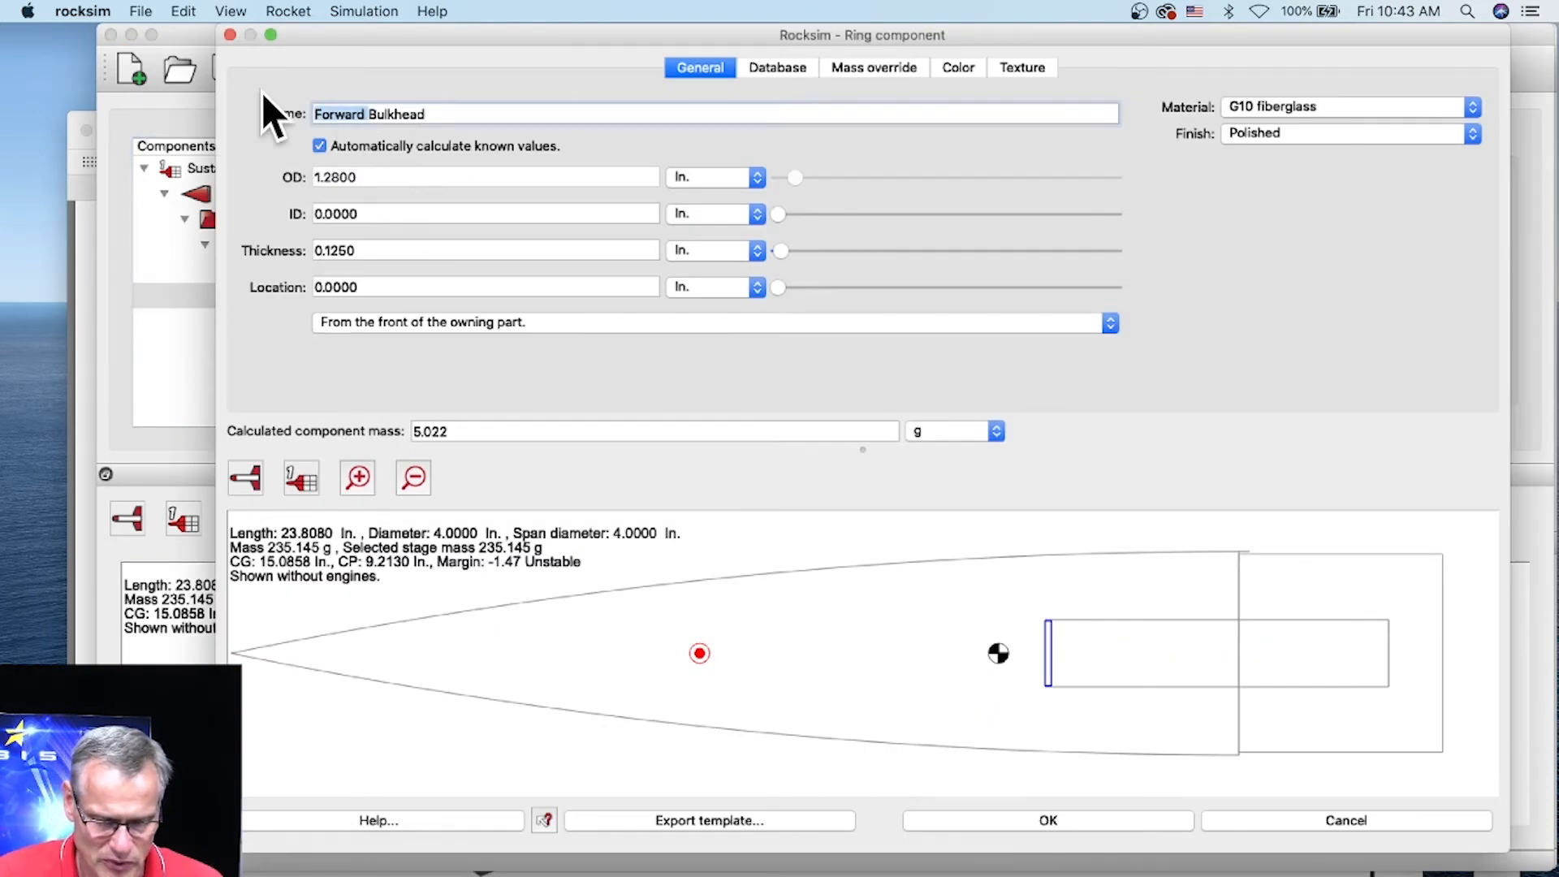
{"action": "type", "text": "Rear"}
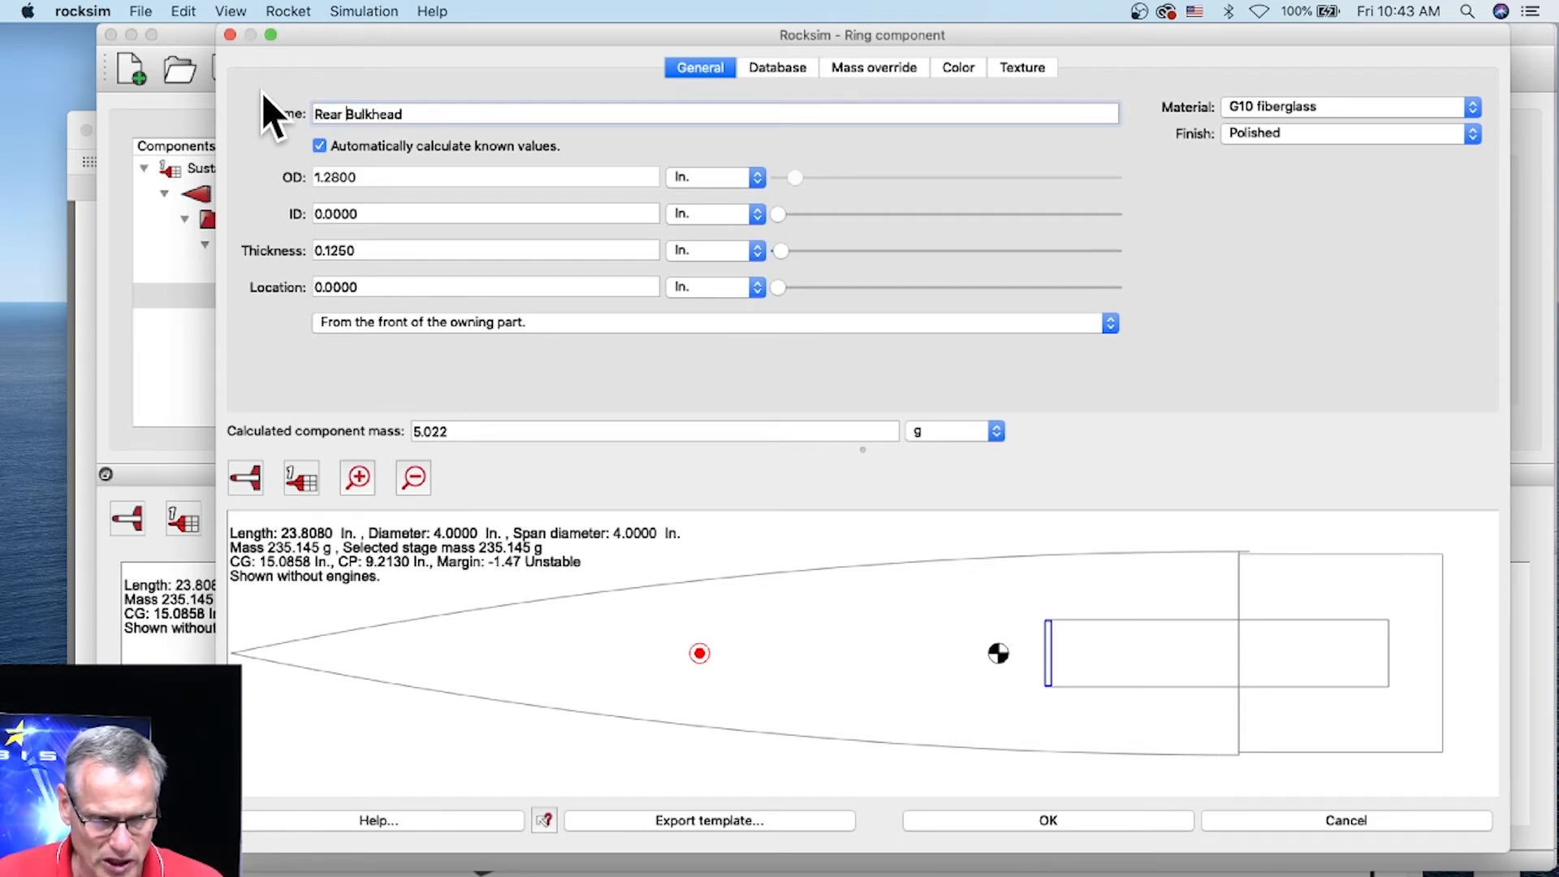
Locate the Rear Bulkhead 0 in from the base of the owning part and accept the changes.
{"action": "left_click_drag", "start_coordinate": [777, 288], "coordinate": [782, 289]}
{"action": "left_click", "coordinate": [606, 324]}
{"action": "left_click", "coordinate": [575, 343]}
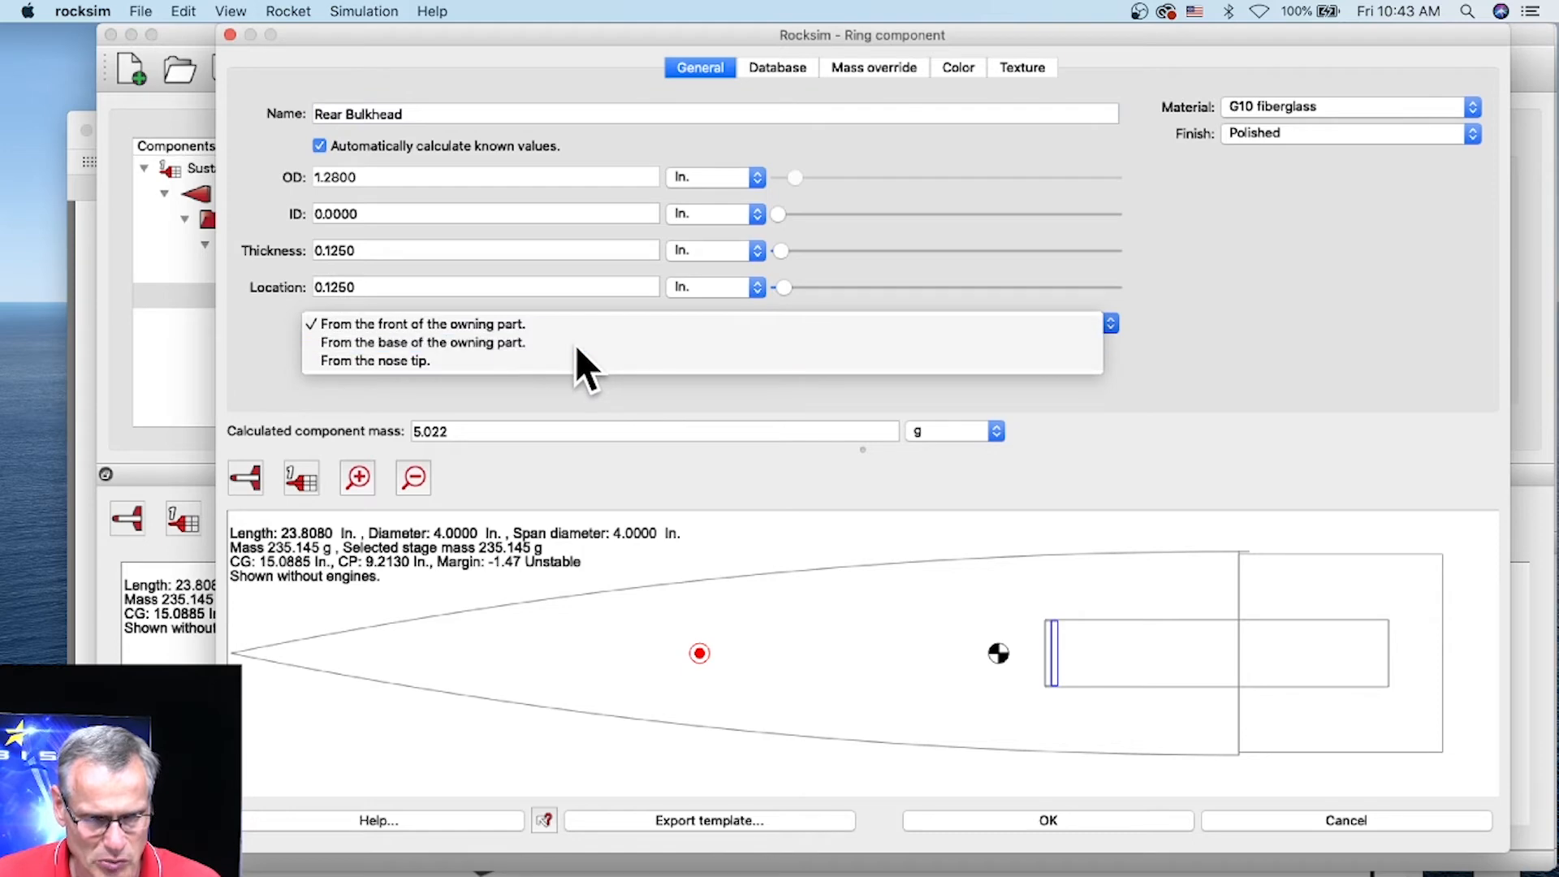
{"action": "left_click_drag", "start_coordinate": [452, 284], "coordinate": [253, 284]}
{"action": "type", "text": "0"}
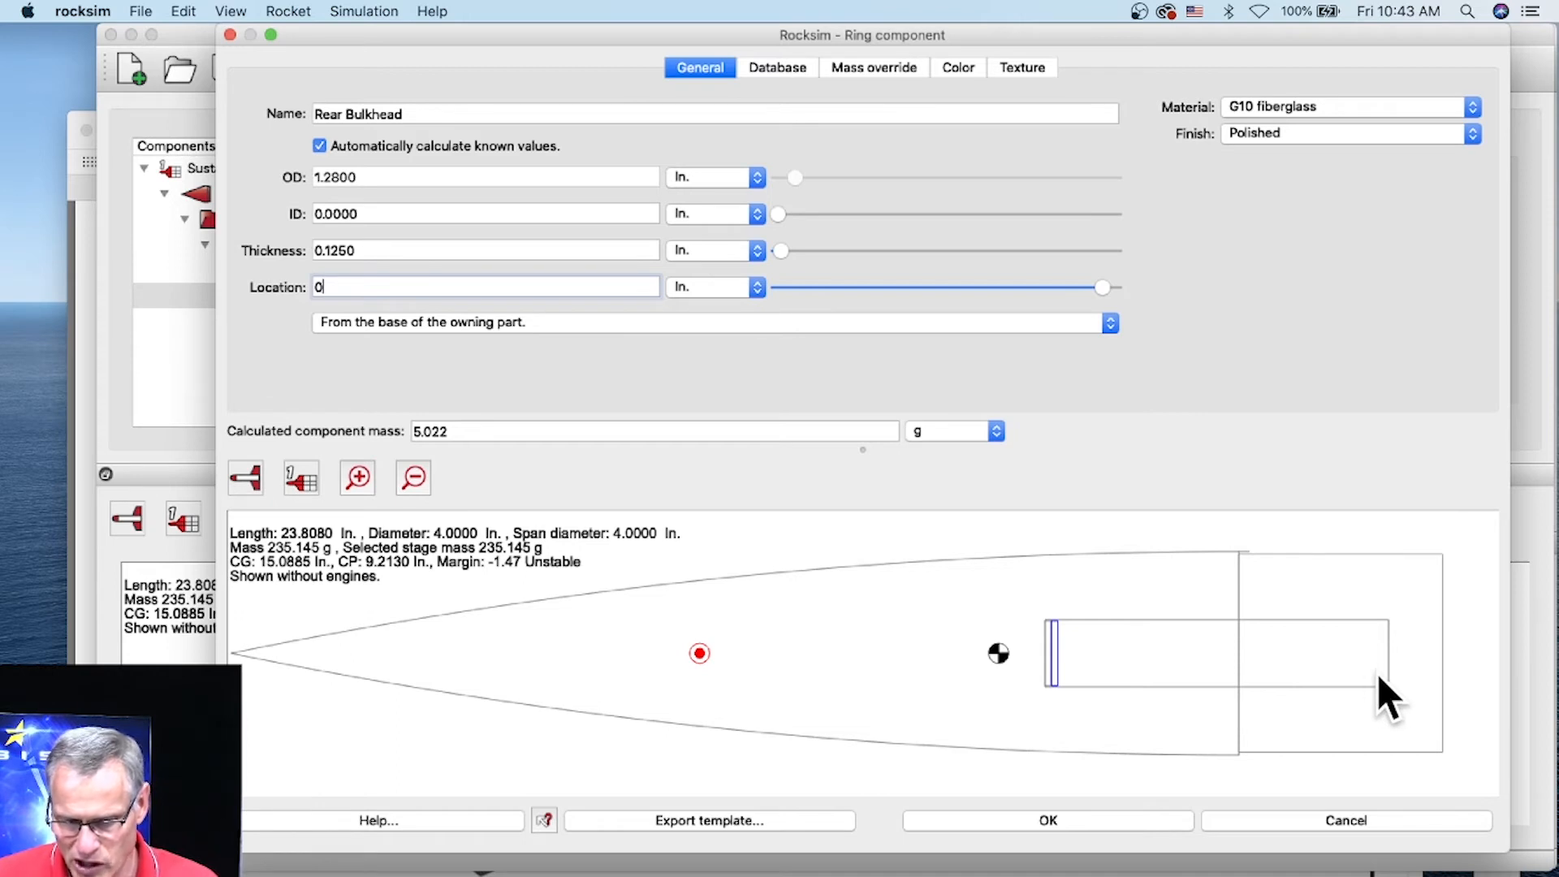
{"action": "key", "text": "Return"}
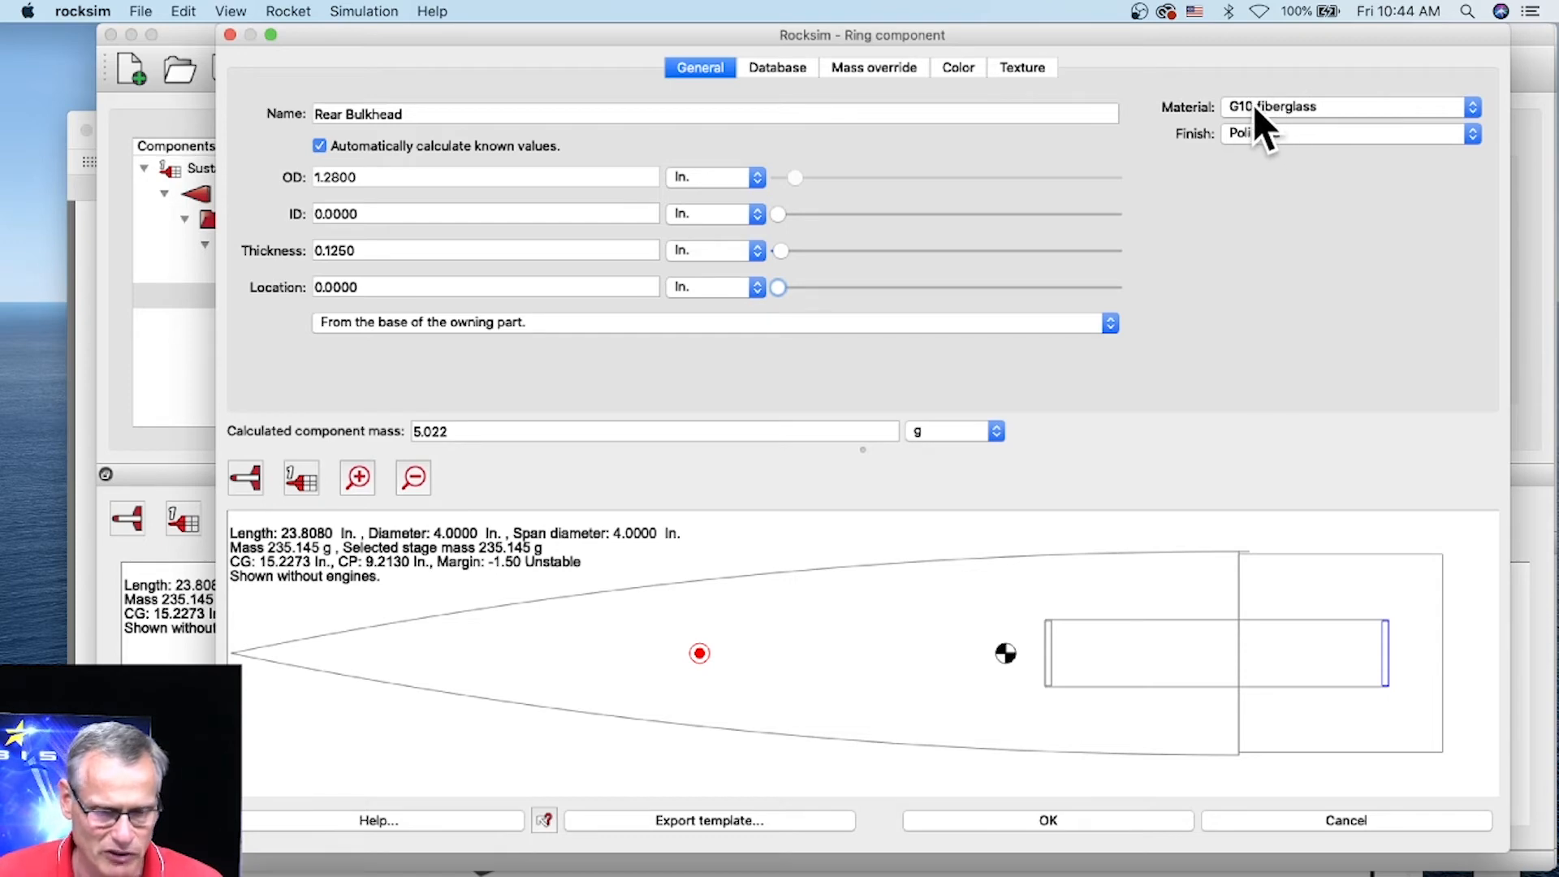
{"action": "left_click", "coordinate": [1122, 820]}
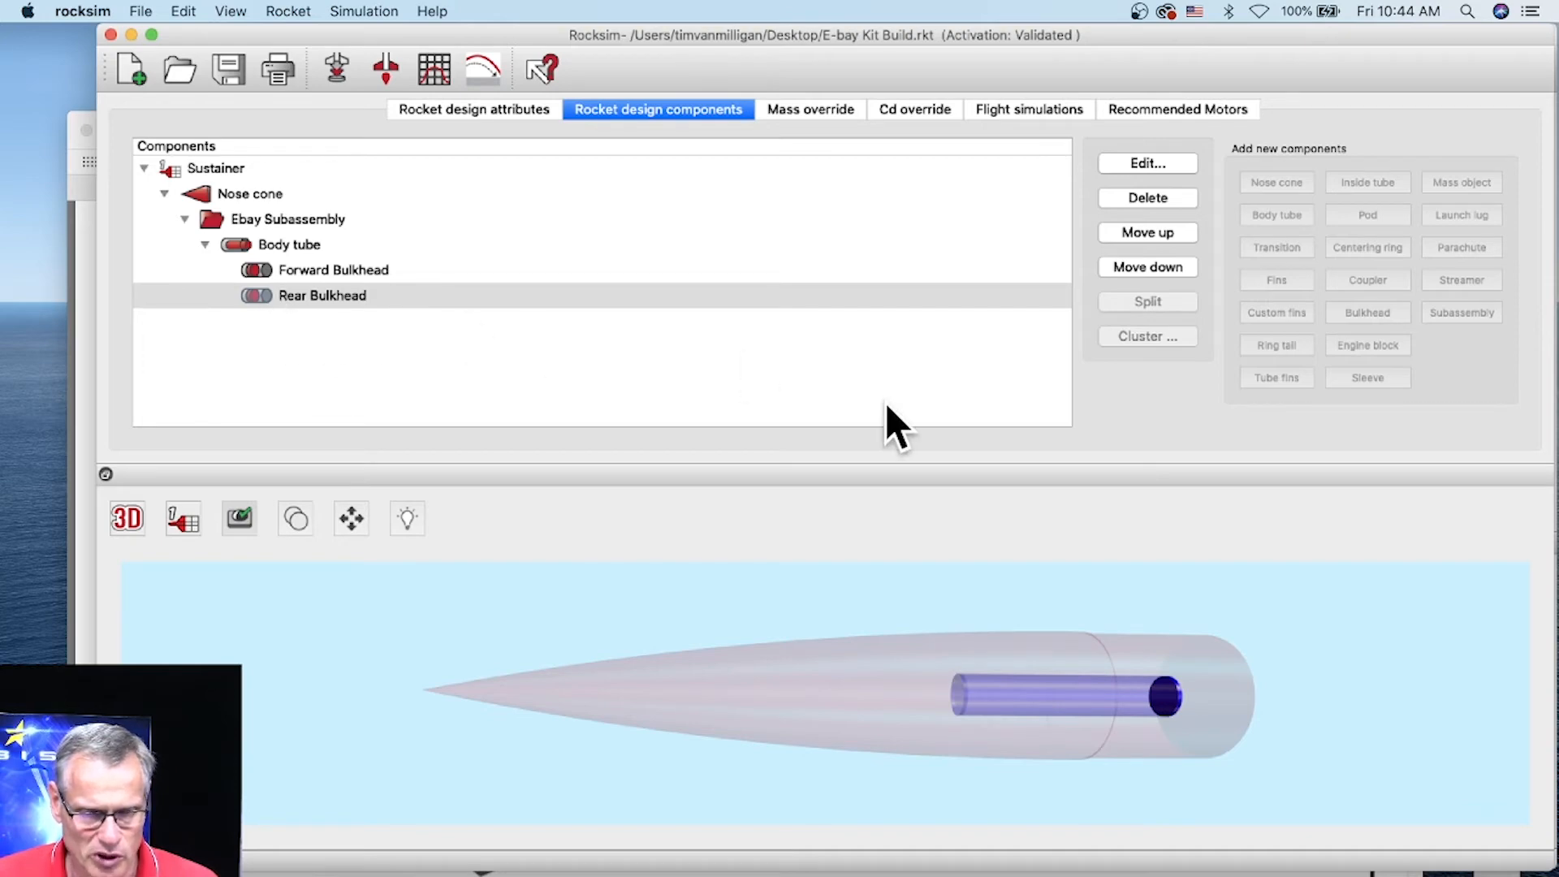
Add a custom mass object inside the body tube, without a database part, and name it Altimeter Mass.
{"action": "left_click", "coordinate": [236, 247]}
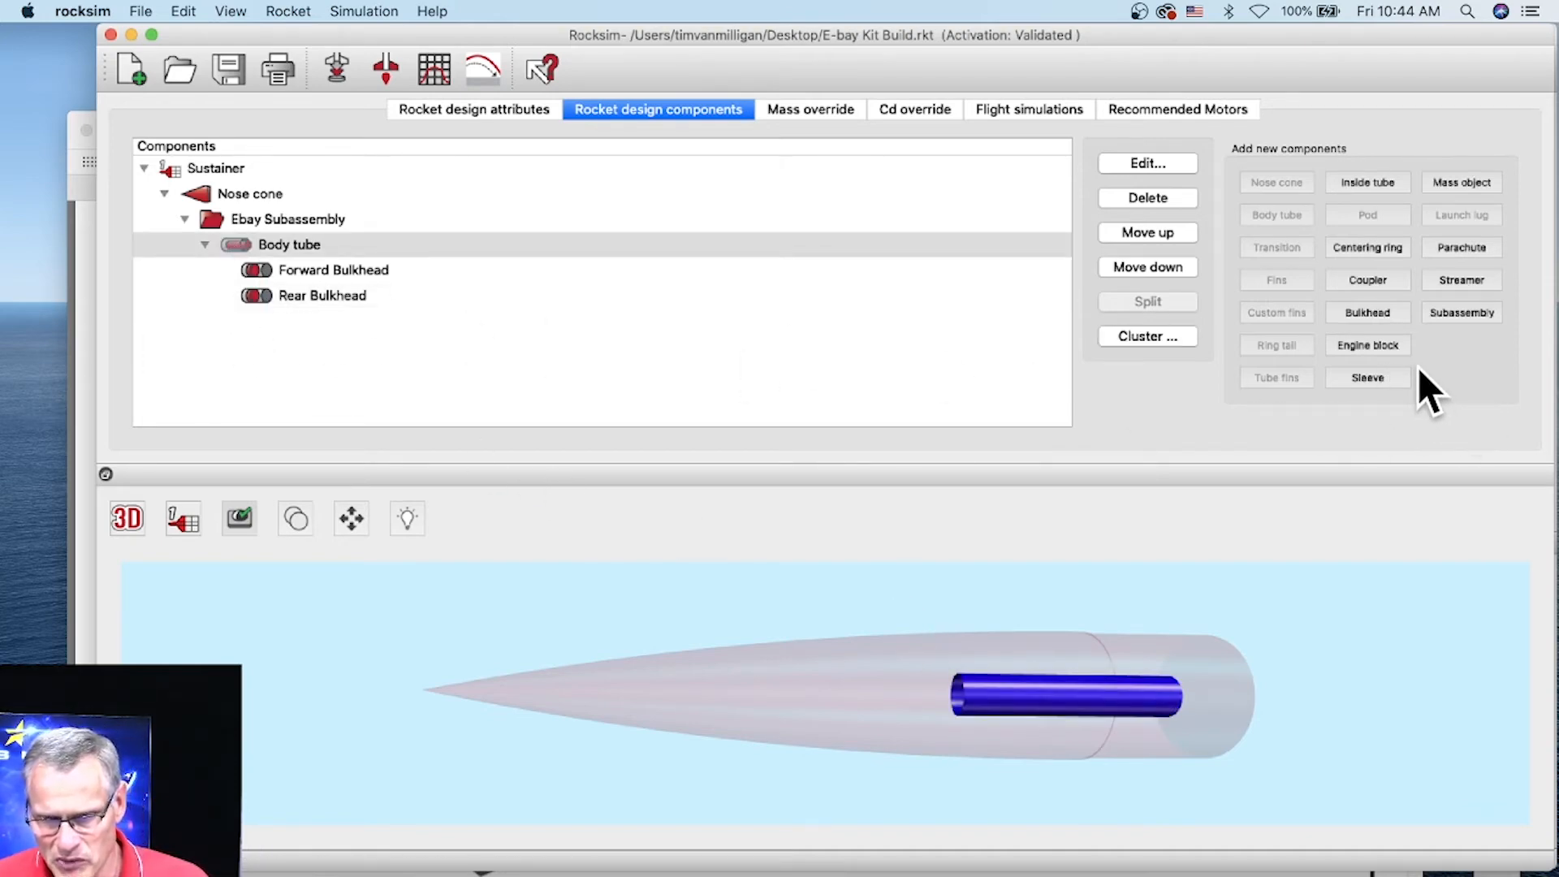
{"action": "left_click", "coordinate": [1468, 182]}
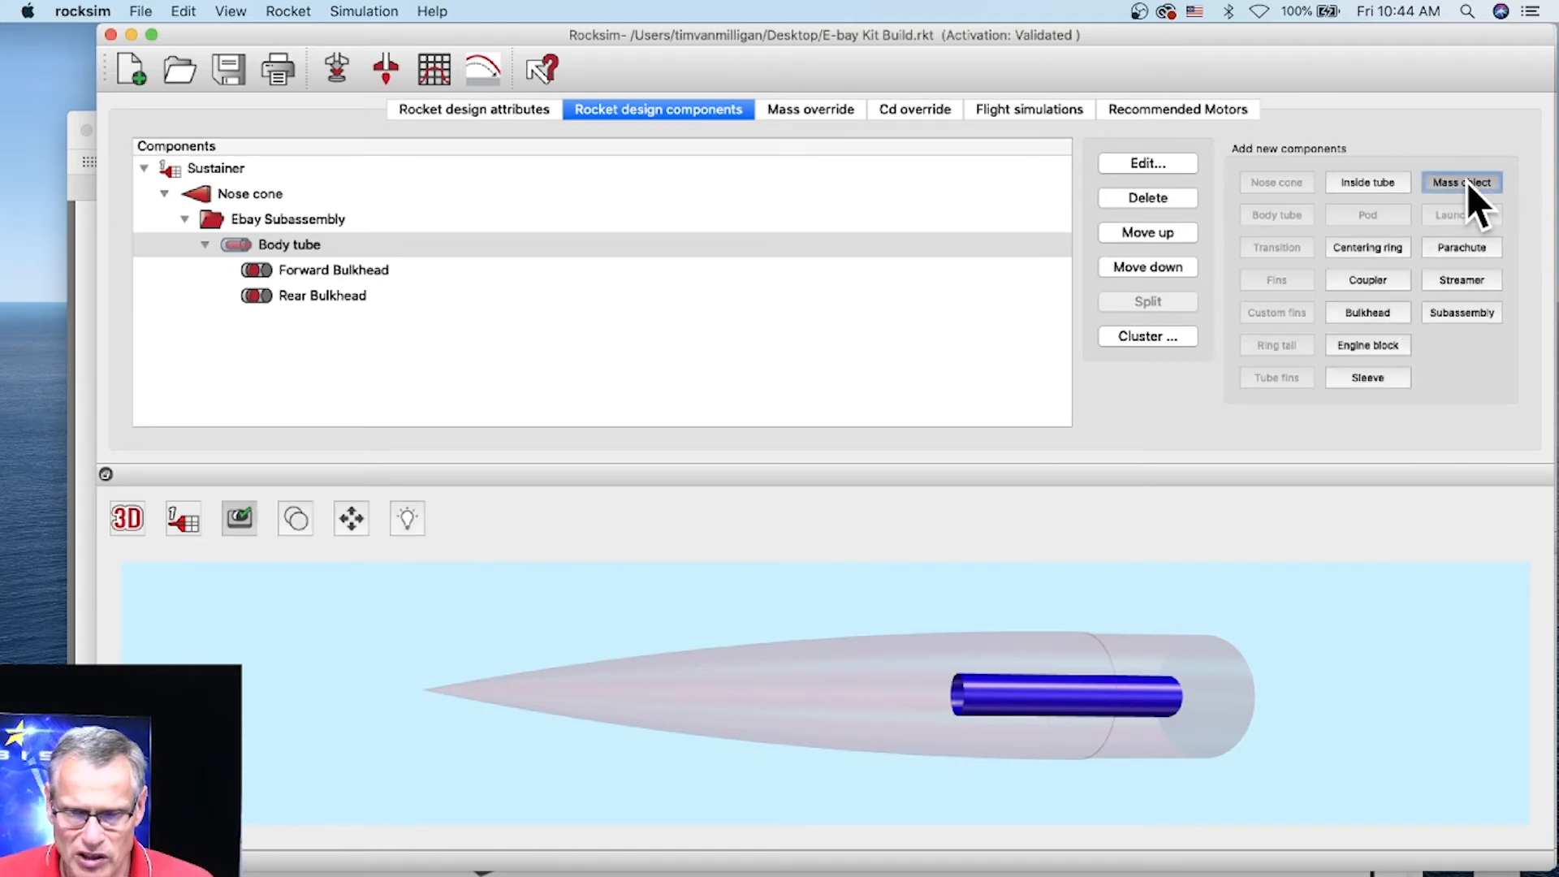
{"action": "left_click", "coordinate": [374, 321]}
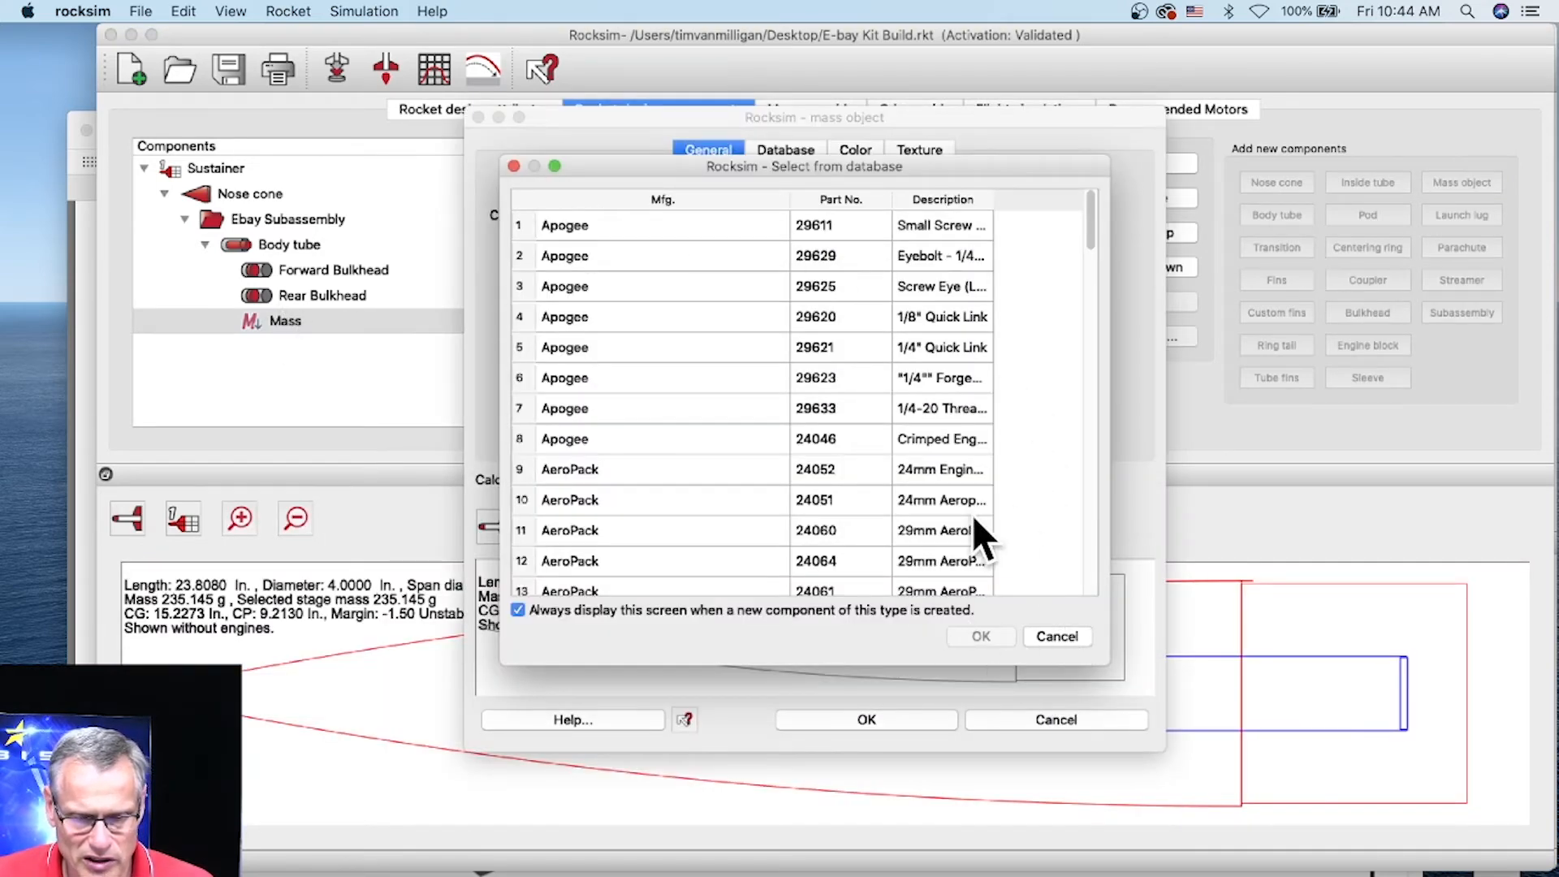
{"action": "left_click", "coordinate": [1064, 634]}
{"action": "left_click_drag", "start_coordinate": [617, 187], "coordinate": [552, 185]}
{"action": "type", "text": "Al"}
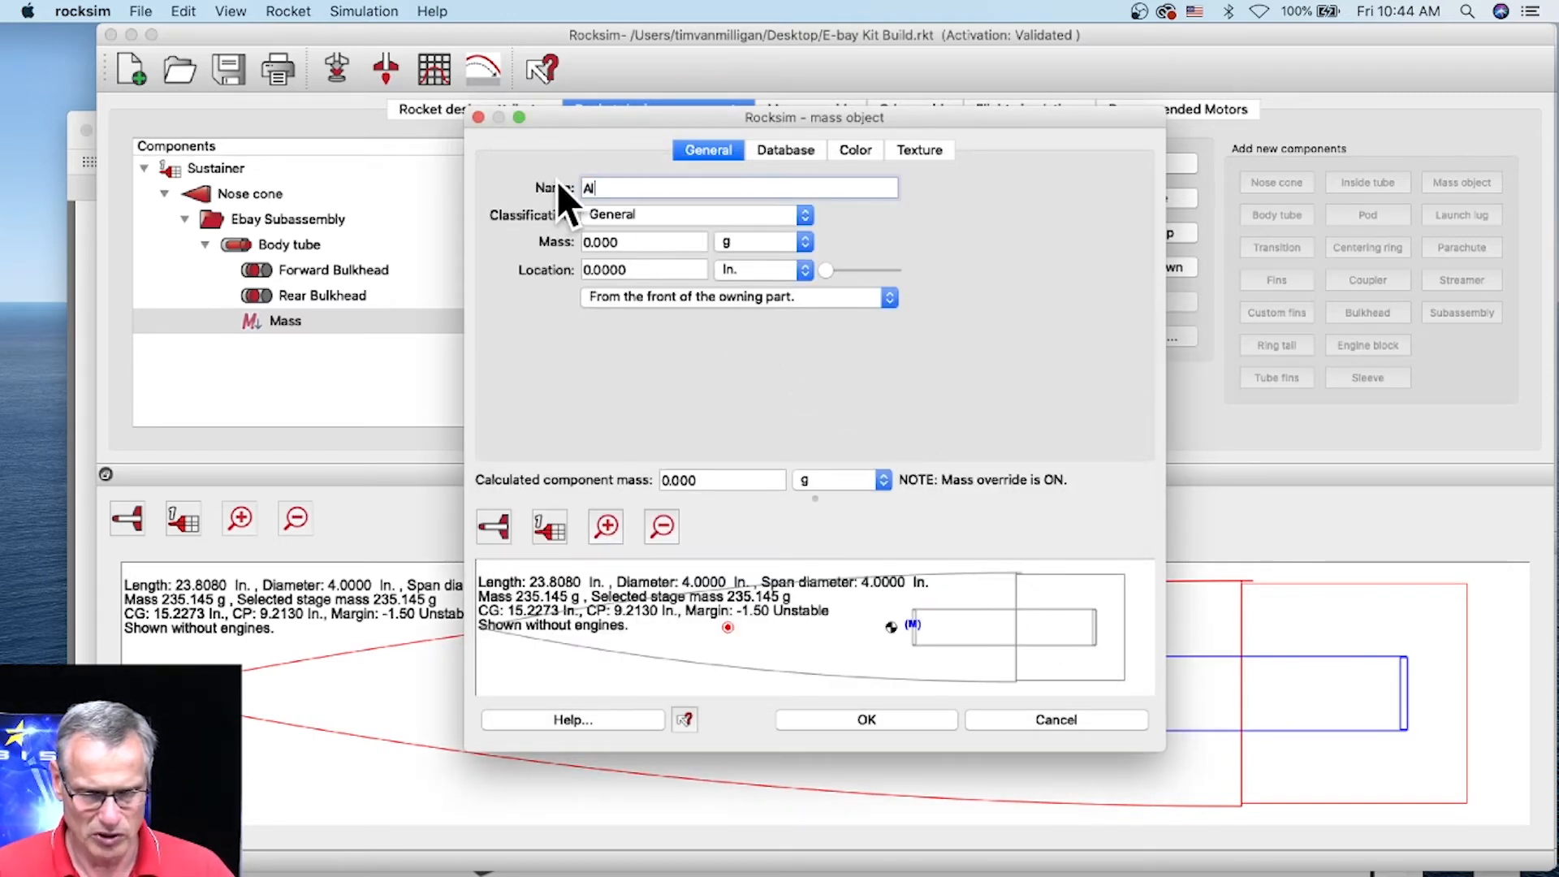
{"action": "type", "text": "timete"}
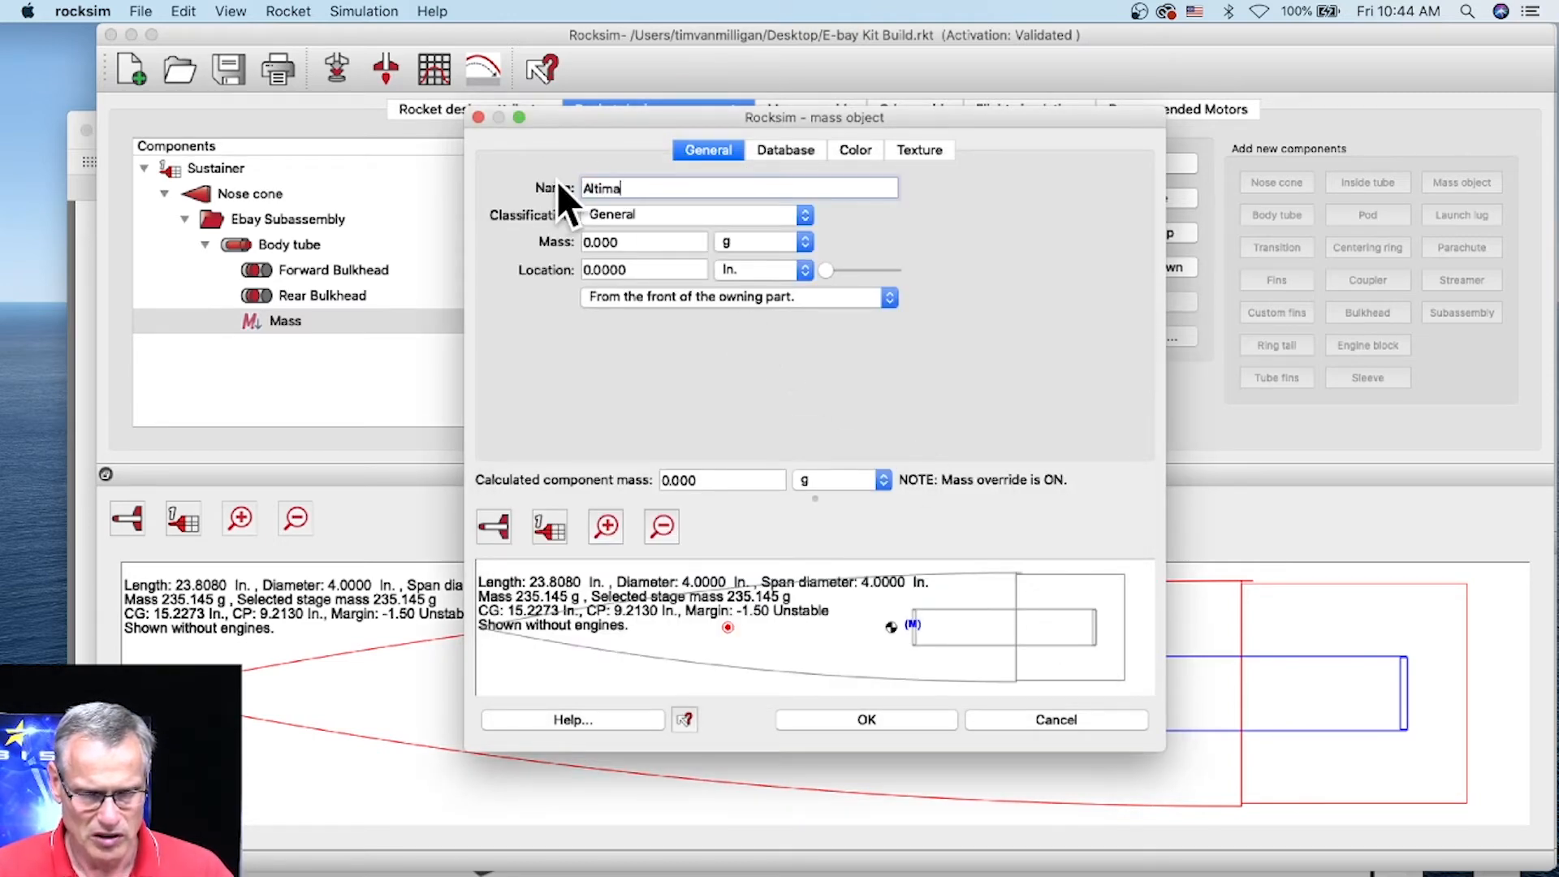
{"action": "type", "text": "r Mass"}
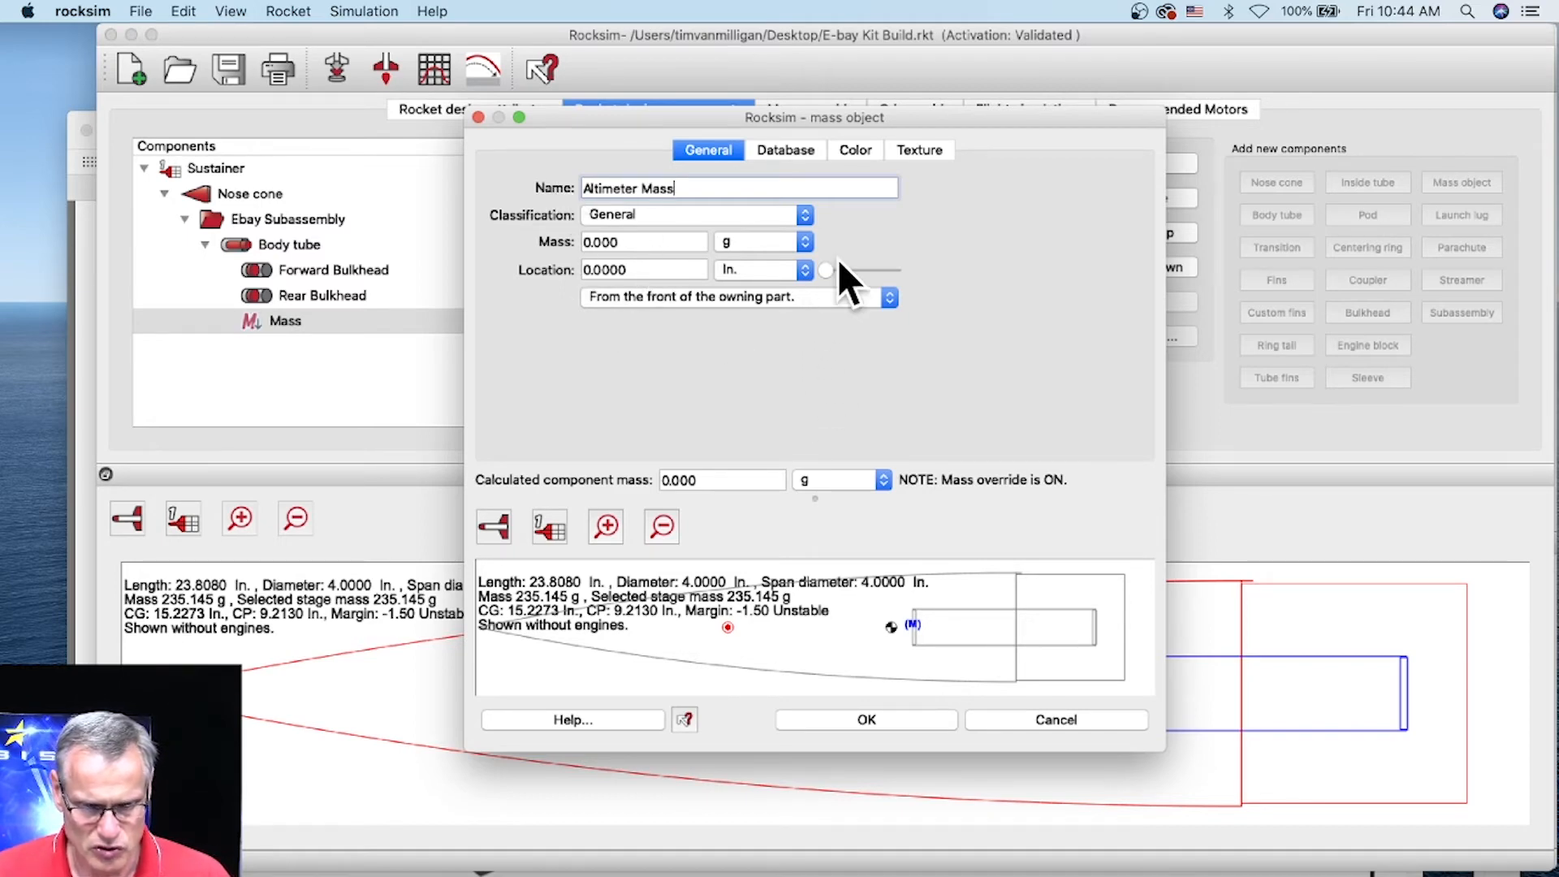
Give the Altimeter Mass a location of 3 in from the front and a mass of 30 g, and save the design.
{"action": "left_click_drag", "start_coordinate": [830, 269], "coordinate": [859, 273]}
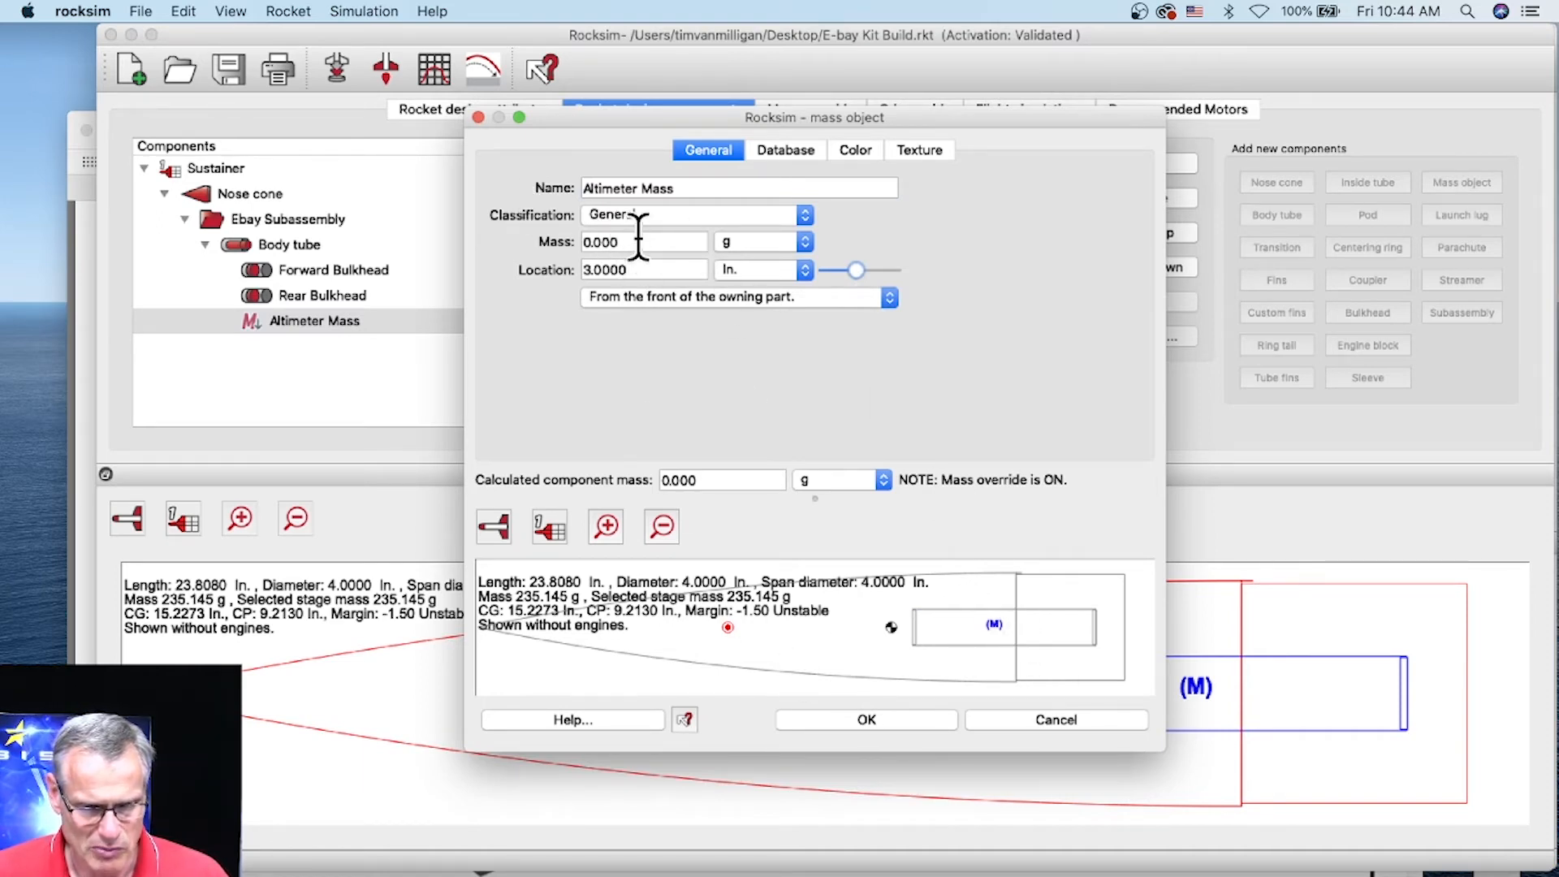
{"action": "left_click_drag", "start_coordinate": [644, 241], "coordinate": [552, 241]}
{"action": "type", "text": "30"}
{"action": "key", "text": "Tab"}
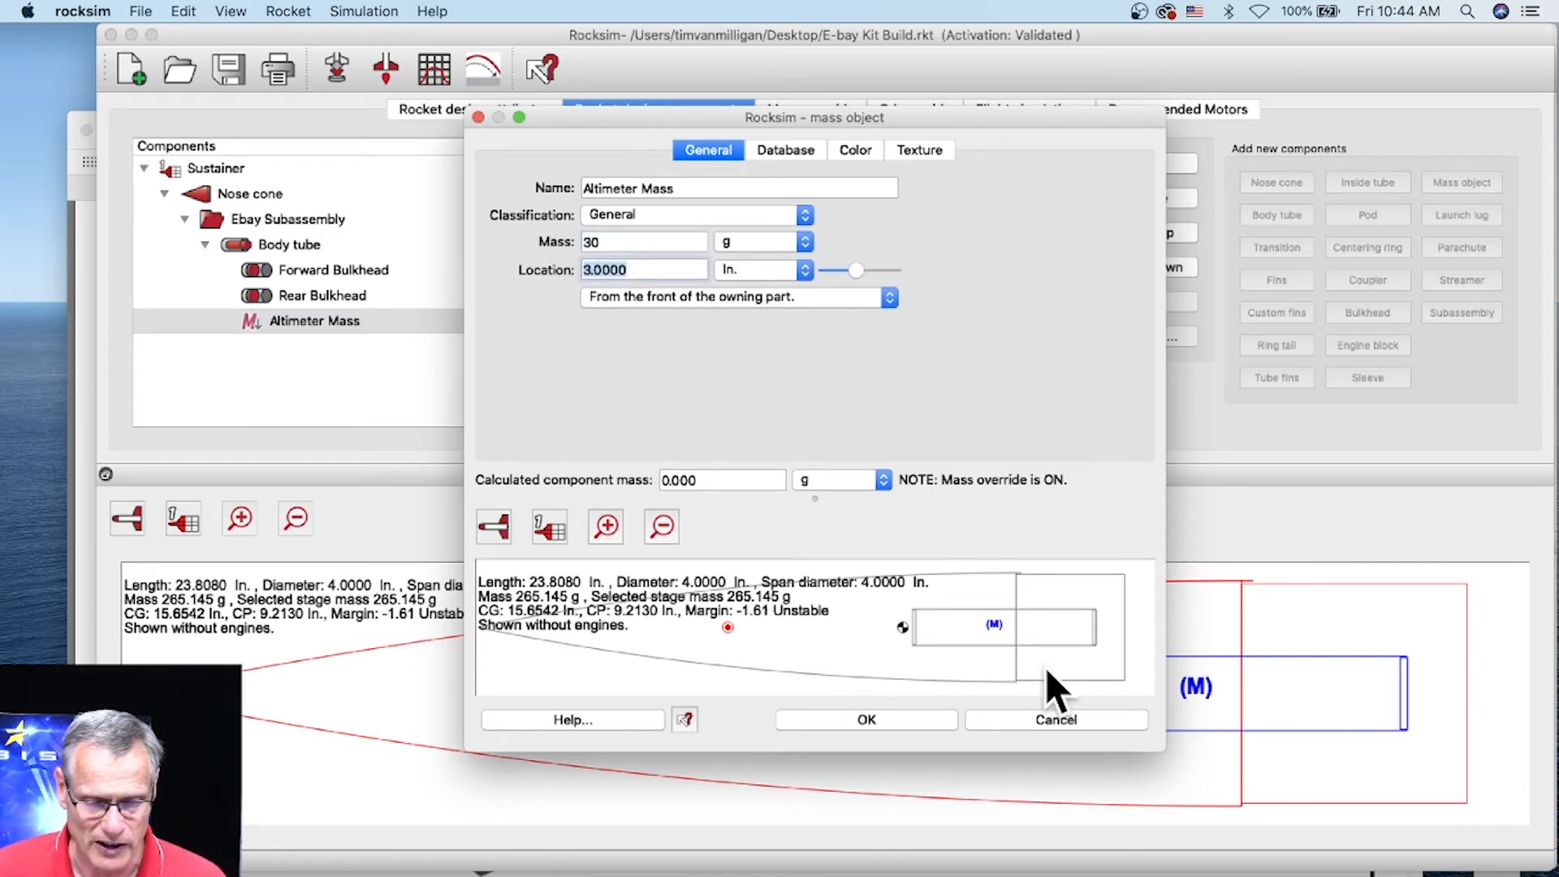
{"action": "left_click", "coordinate": [859, 718]}
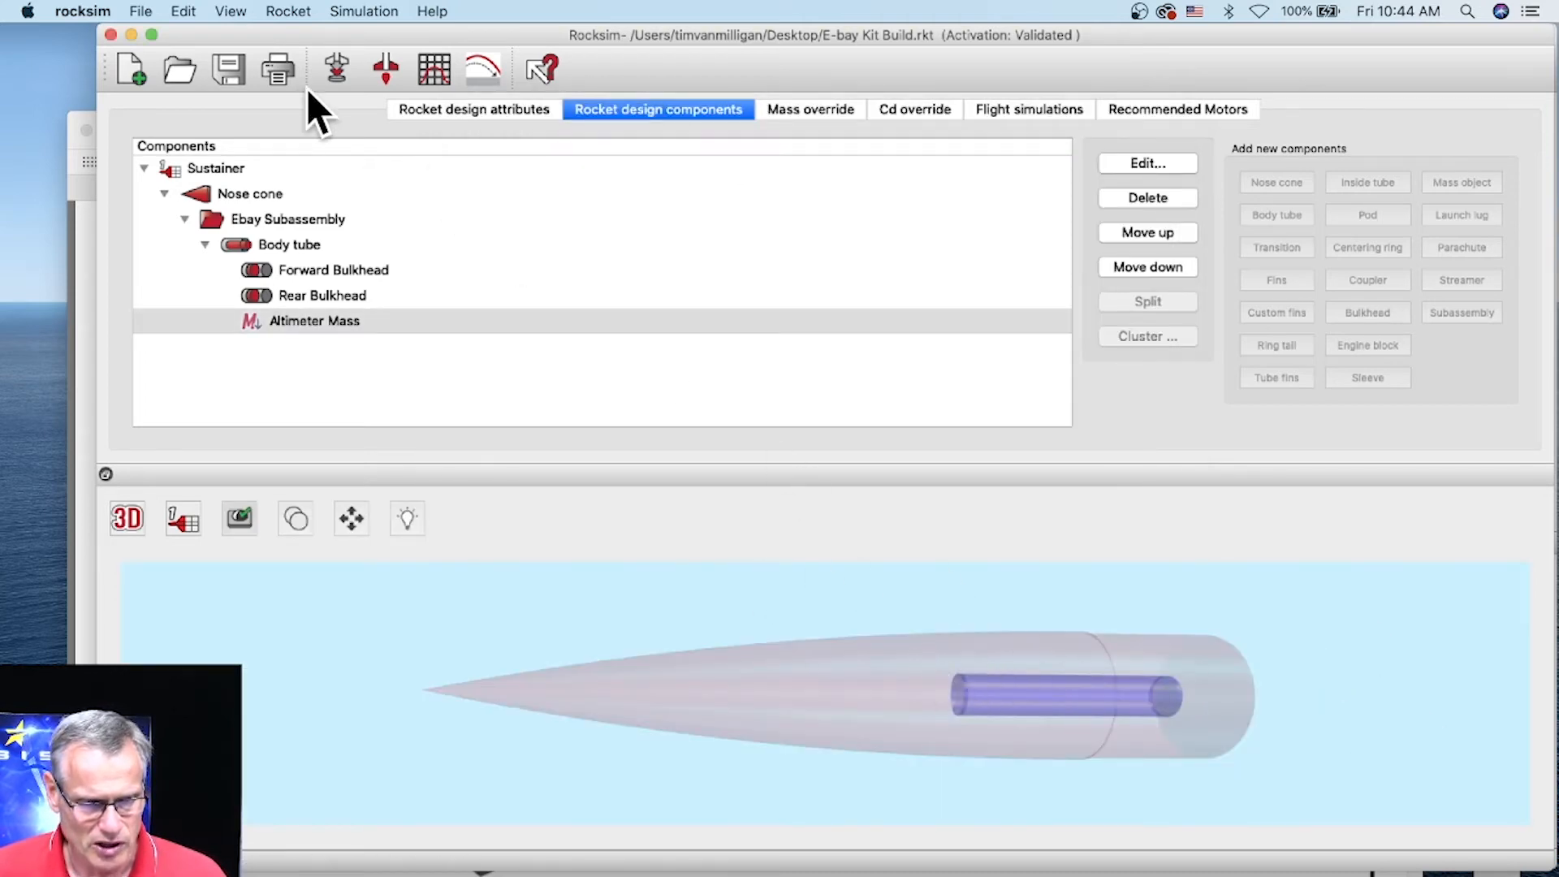
{"action": "left_click", "coordinate": [228, 70]}
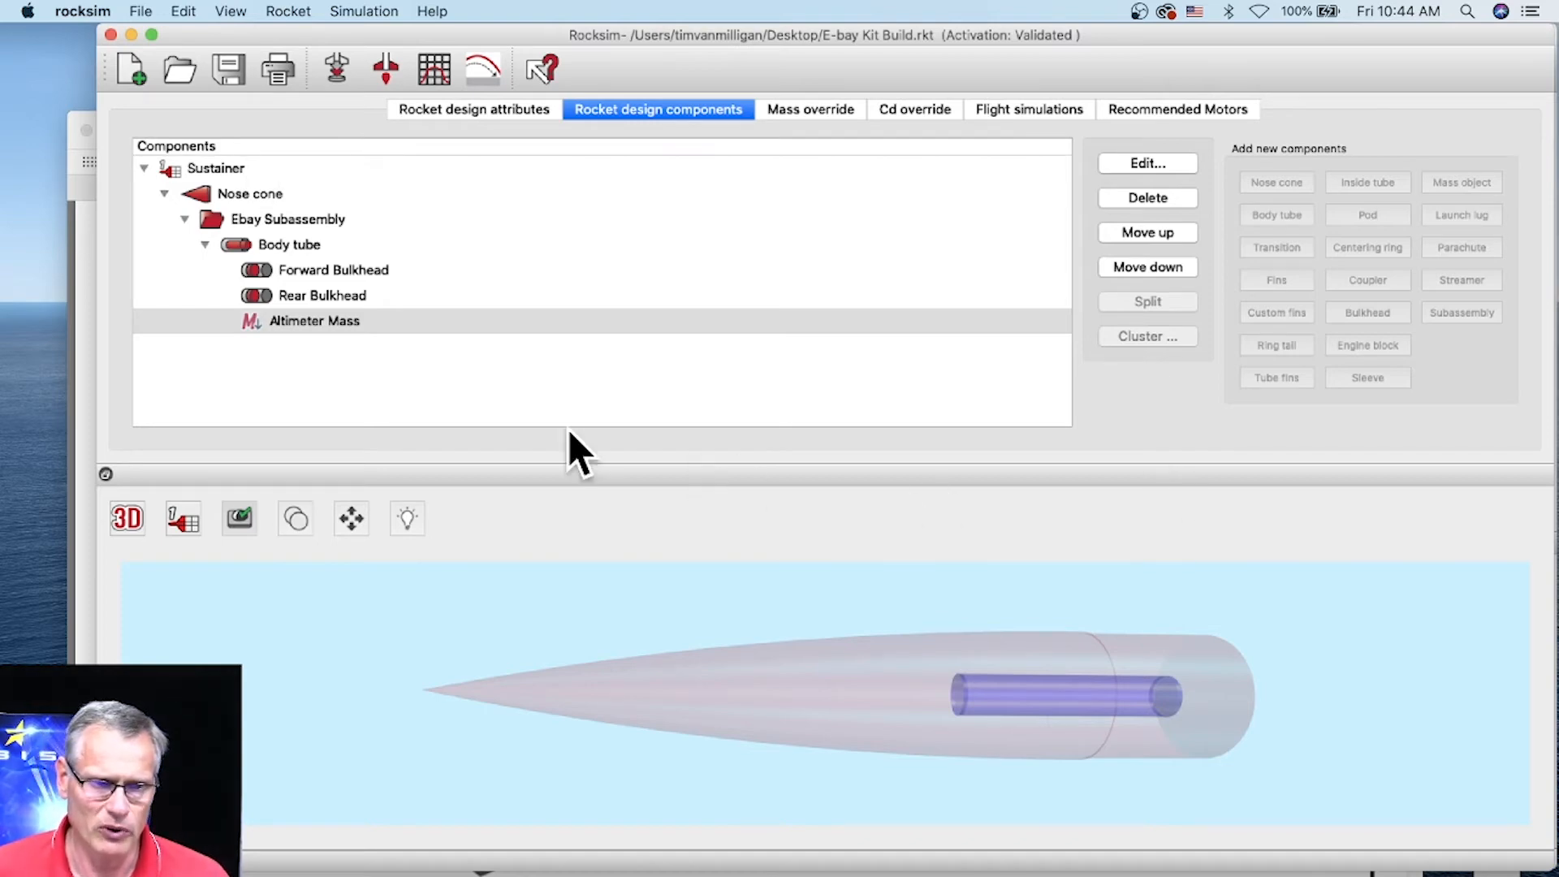
Open the Ebay Subassembly's properties and enter E-bay Subassembly as its file name.
{"action": "left_click", "coordinate": [279, 219]}
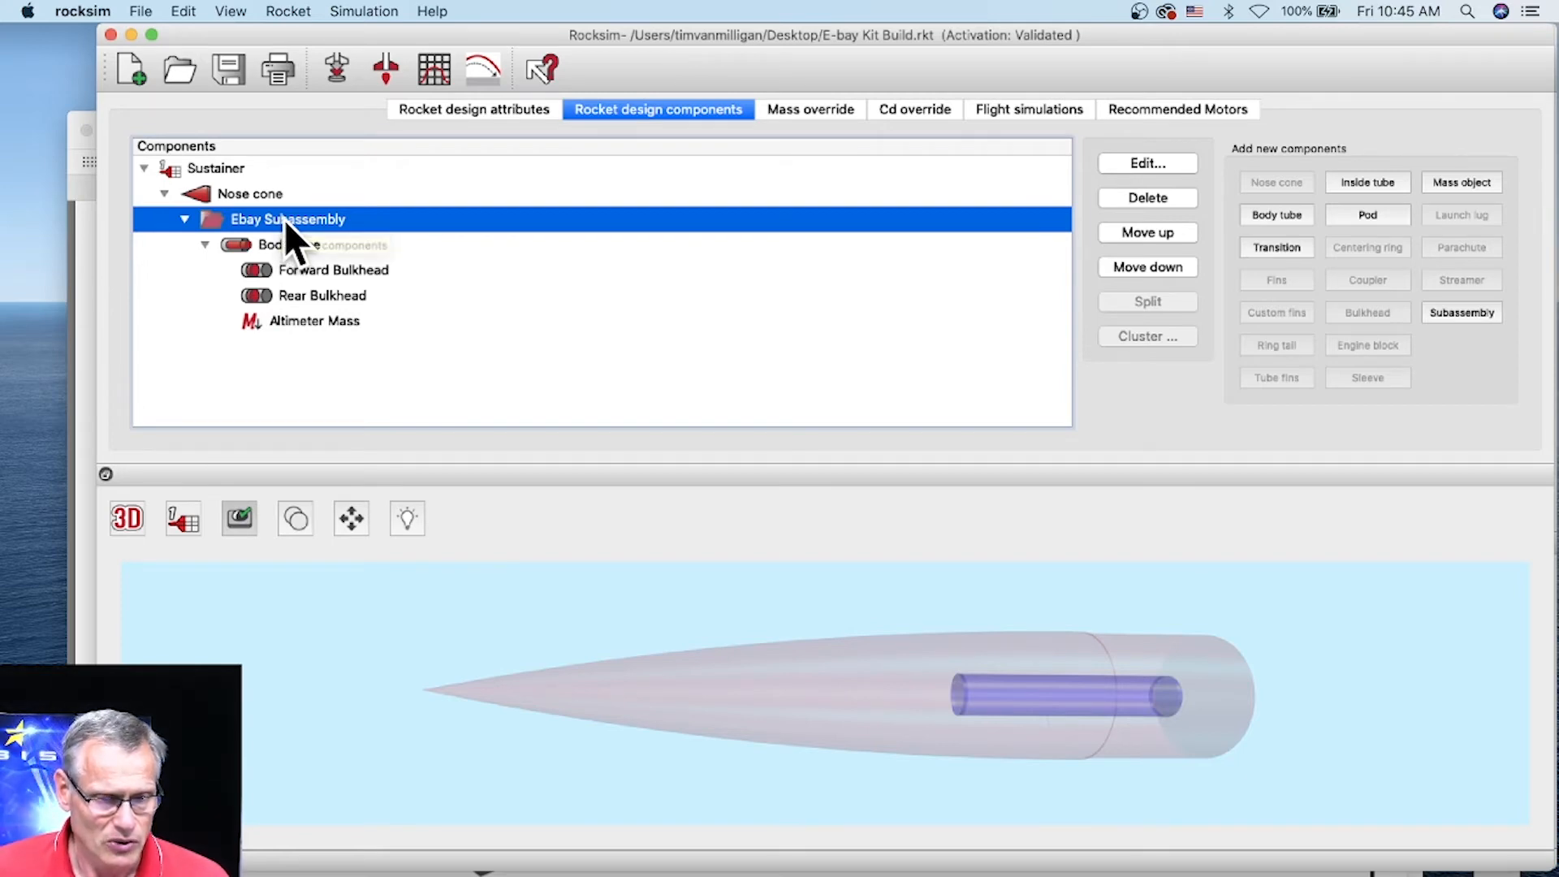
{"action": "double_click", "coordinate": [286, 219]}
{"action": "double_click", "coordinate": [286, 219]}
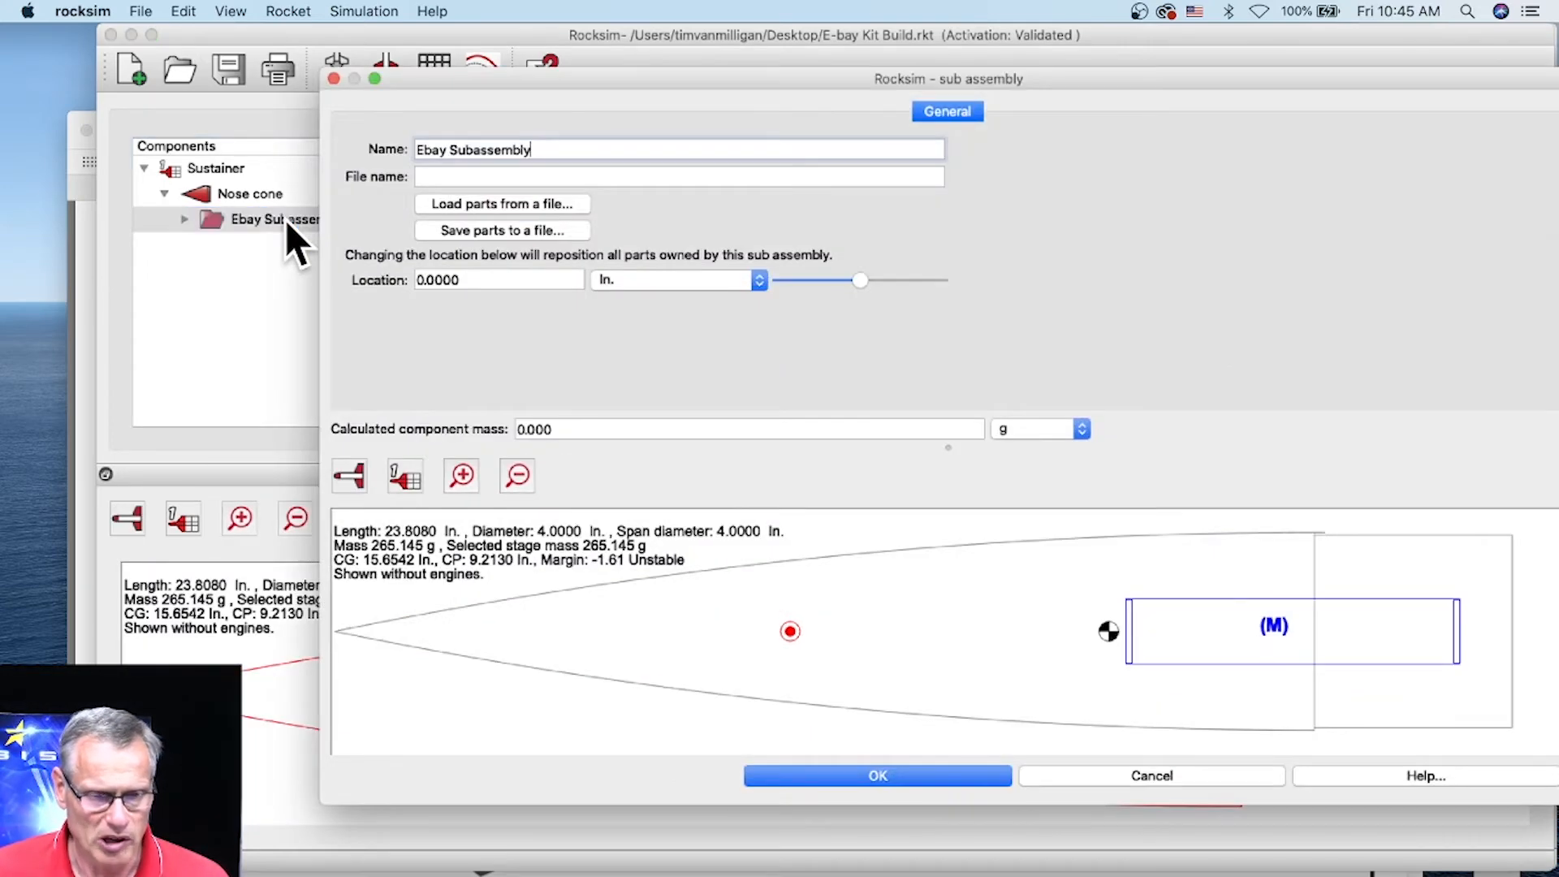
{"action": "left_click", "coordinate": [429, 177]}
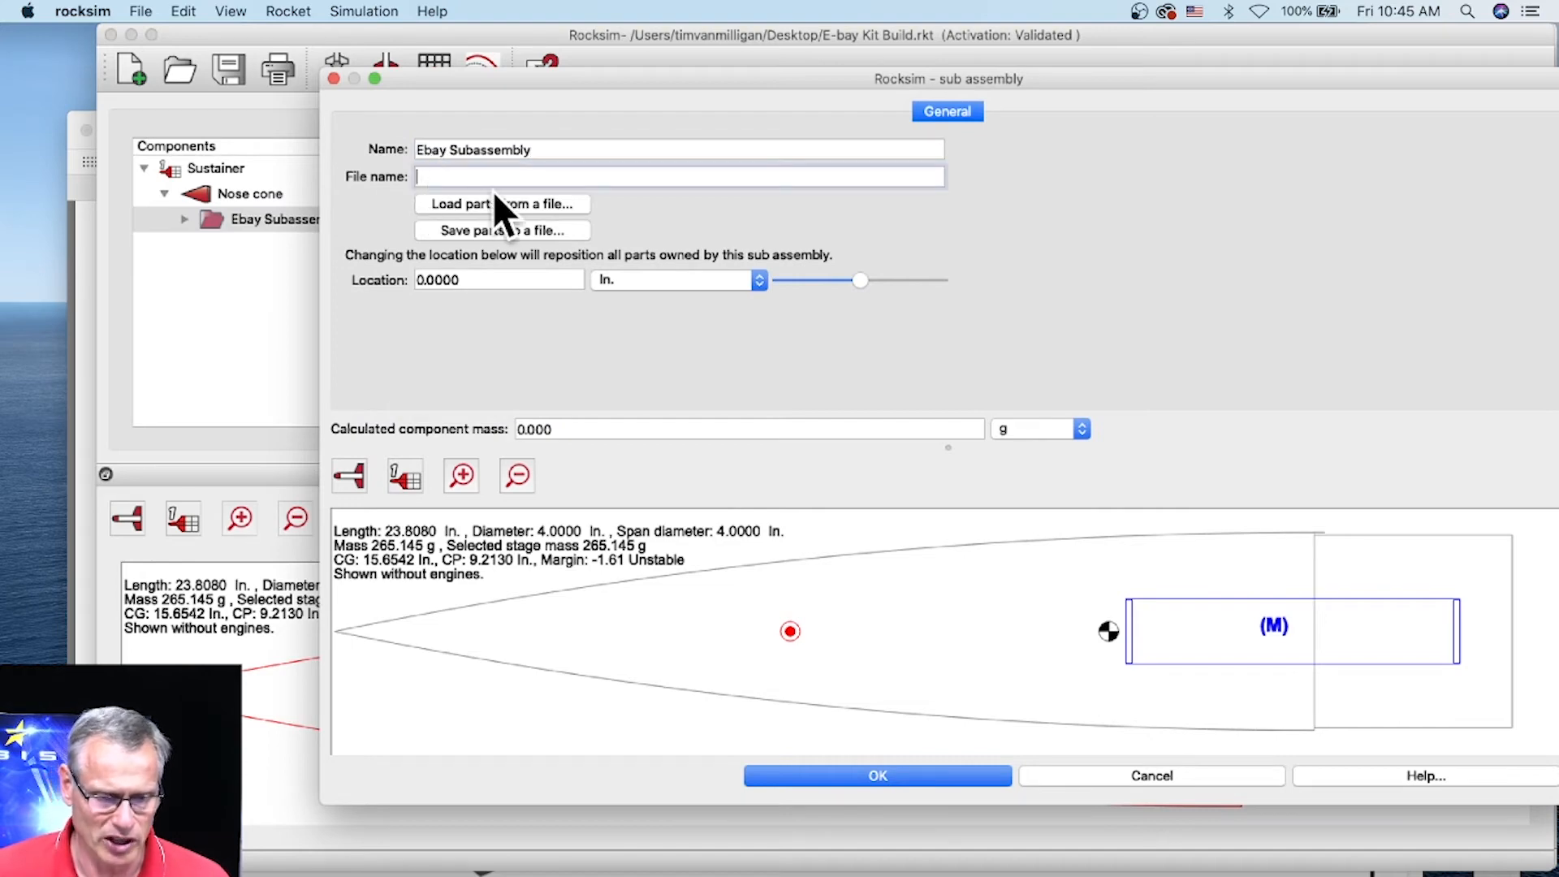
{"action": "type", "text": "E-"}
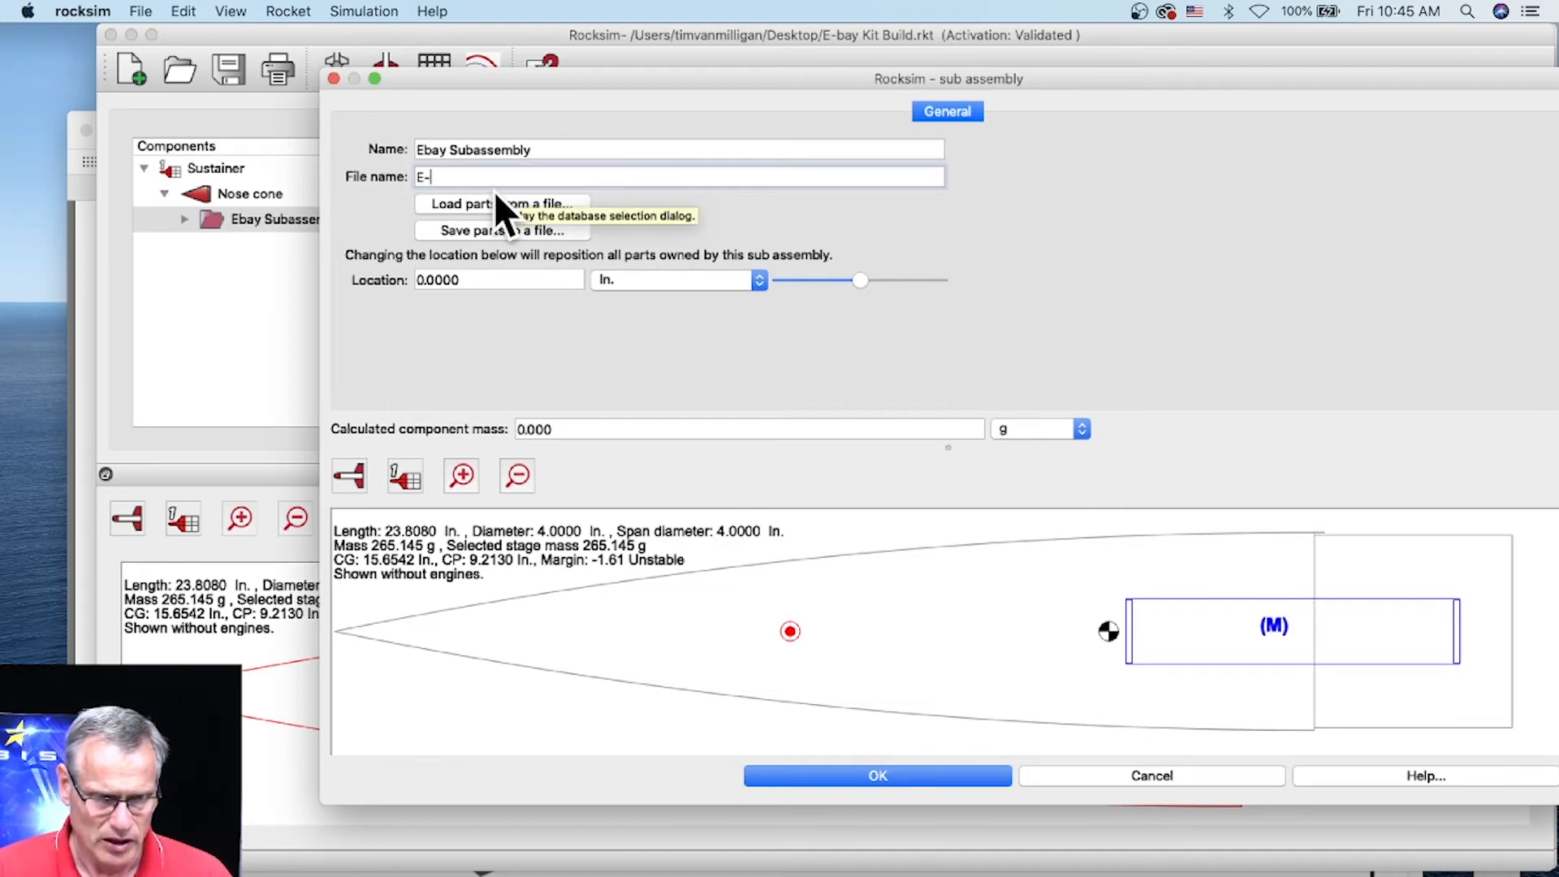
{"action": "type", "text": "b"}
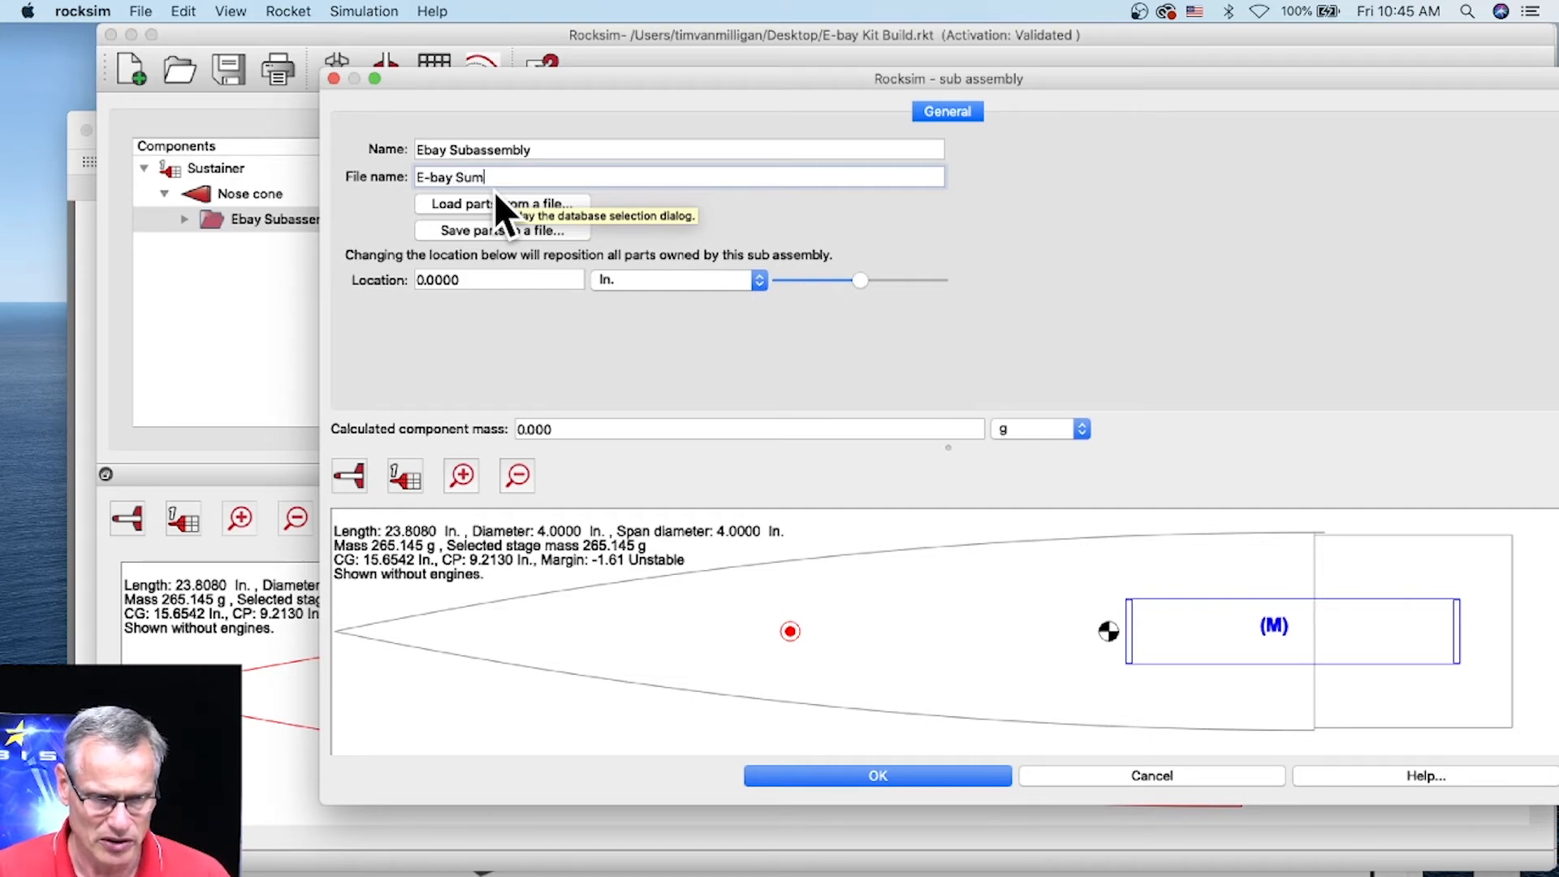
{"action": "type", "text": "ay Subassembly"}
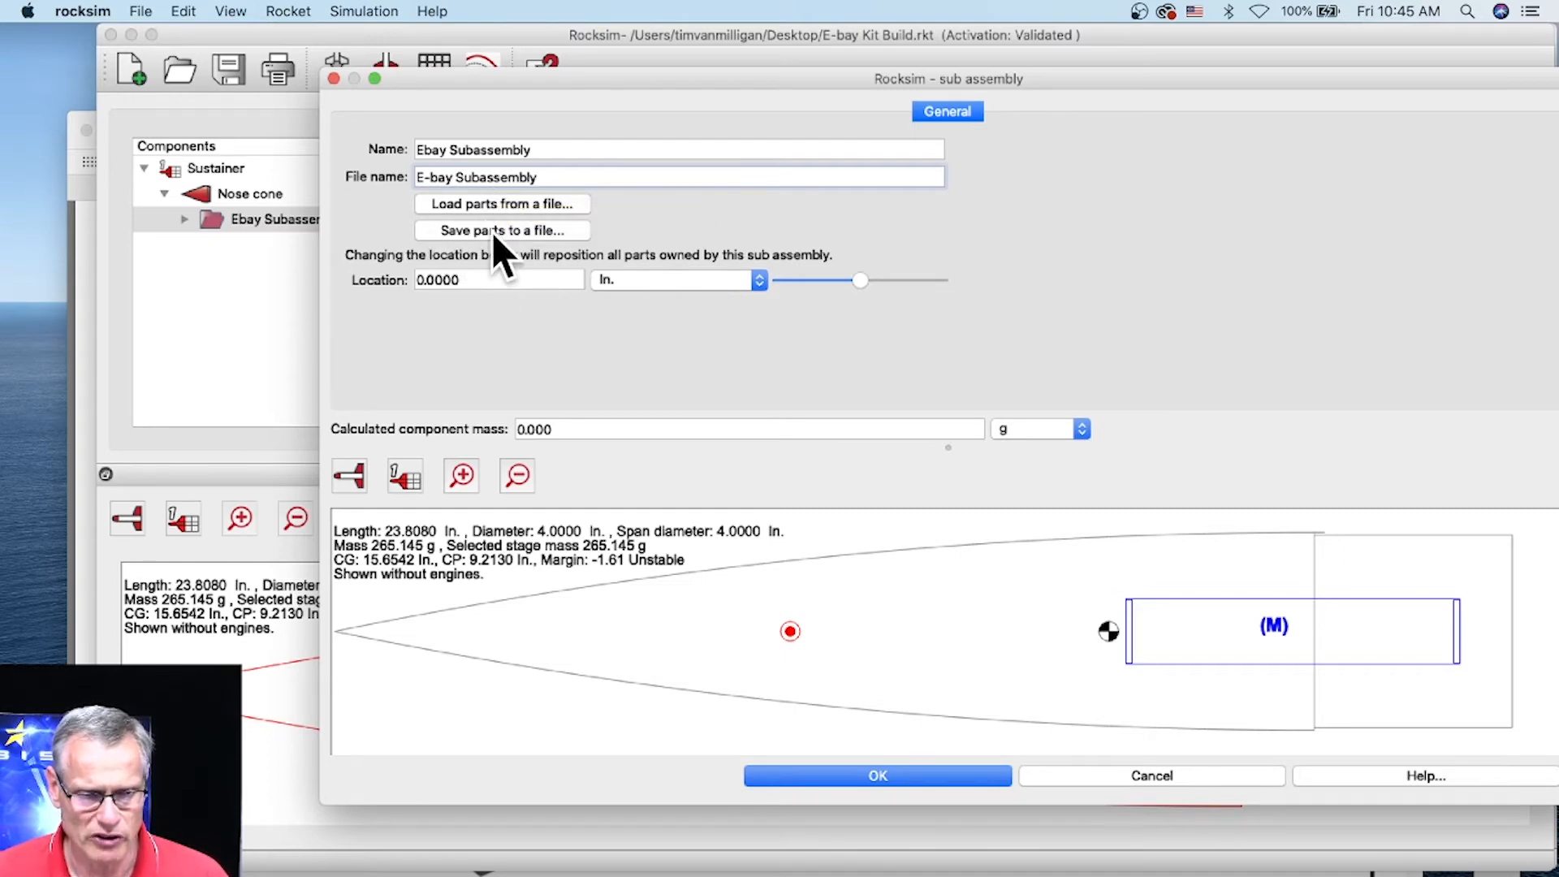
Save the subassembly's parts to a Desktop file named E-bay-sub-assembly and accept the subassembly's properties.
{"action": "left_click", "coordinate": [538, 229]}
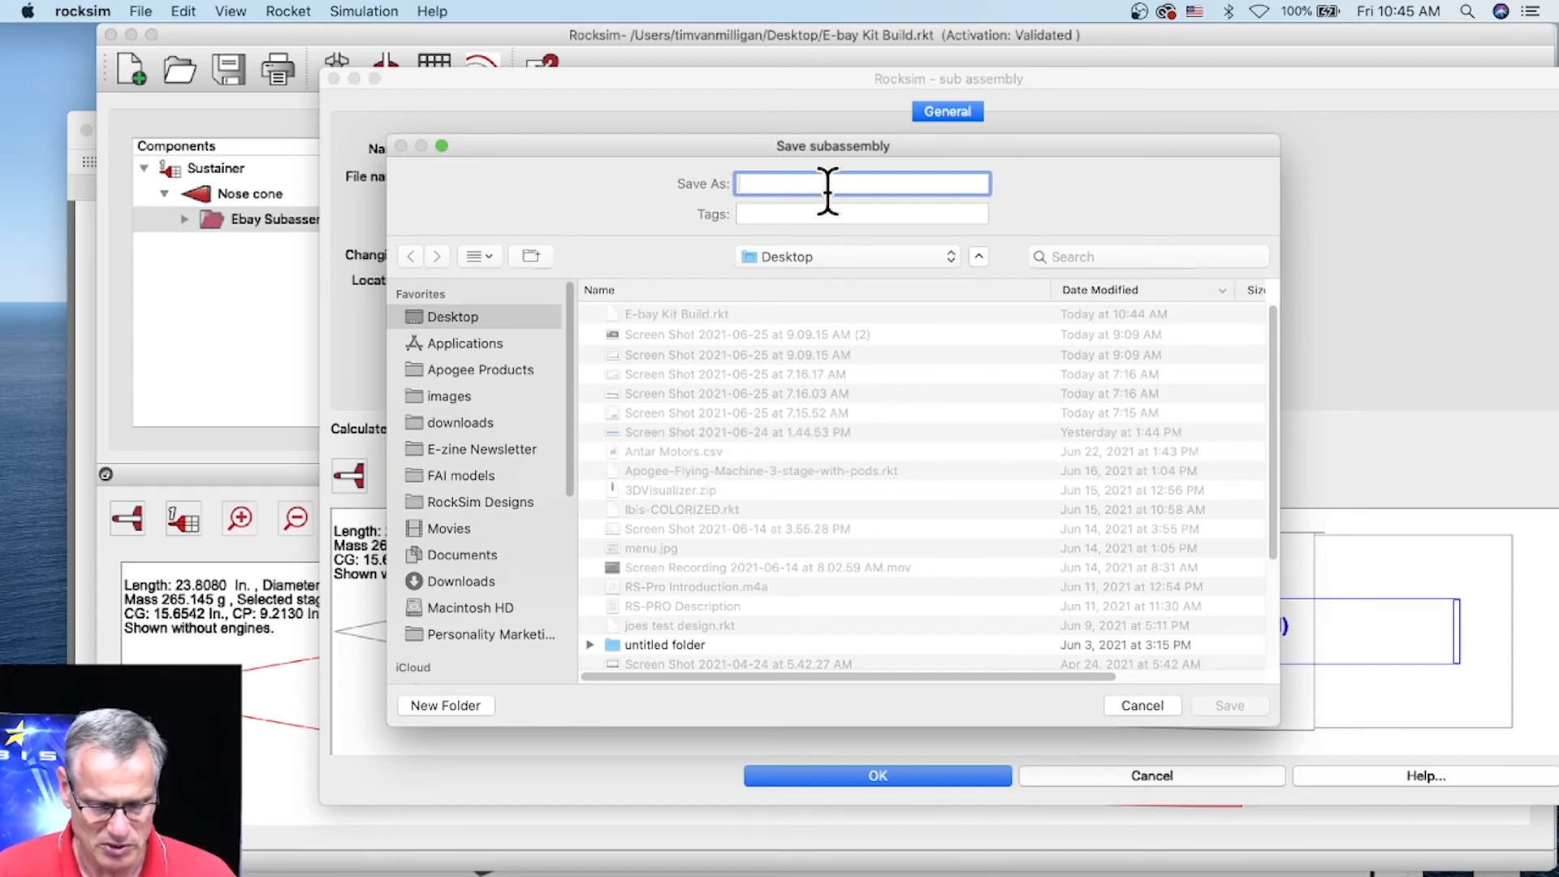
{"action": "type", "text": "E-bay-sub-assembly"}
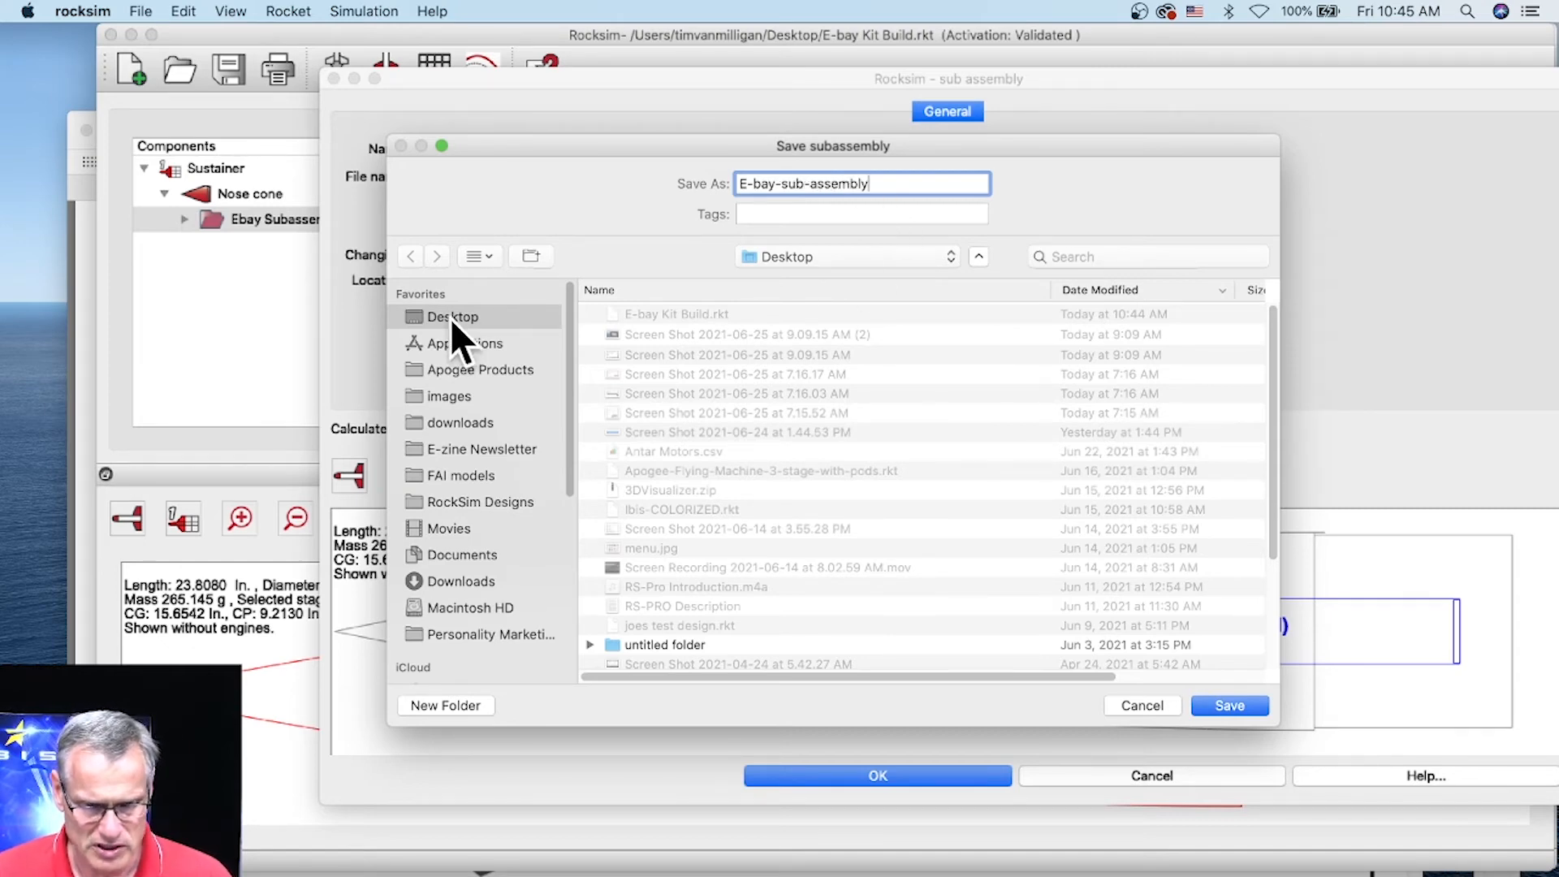
{"action": "left_click", "coordinate": [1230, 706]}
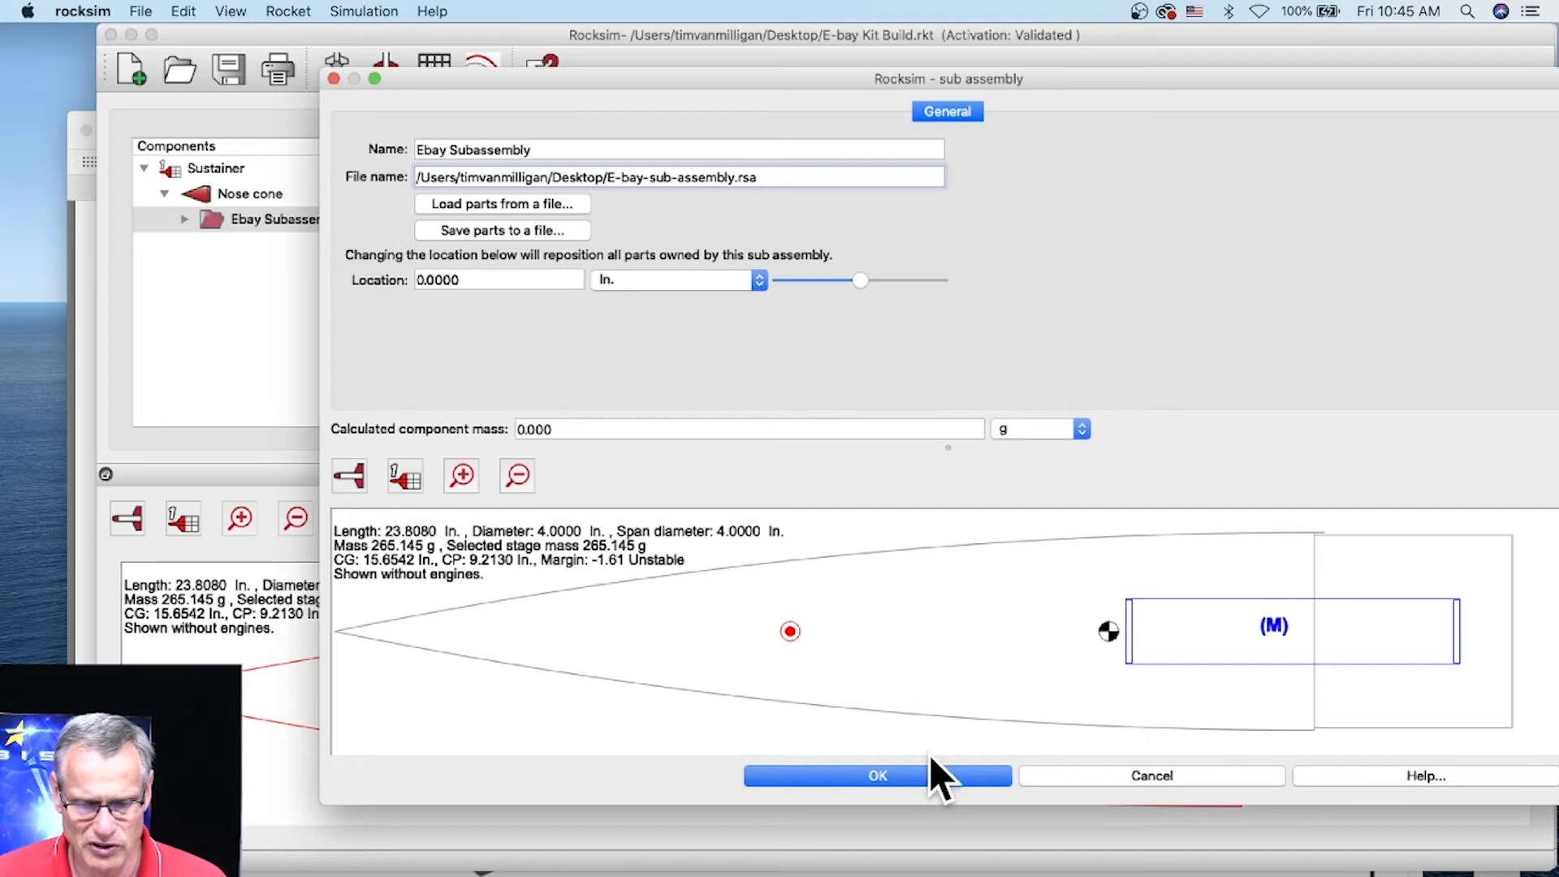
{"action": "left_click", "coordinate": [908, 778]}
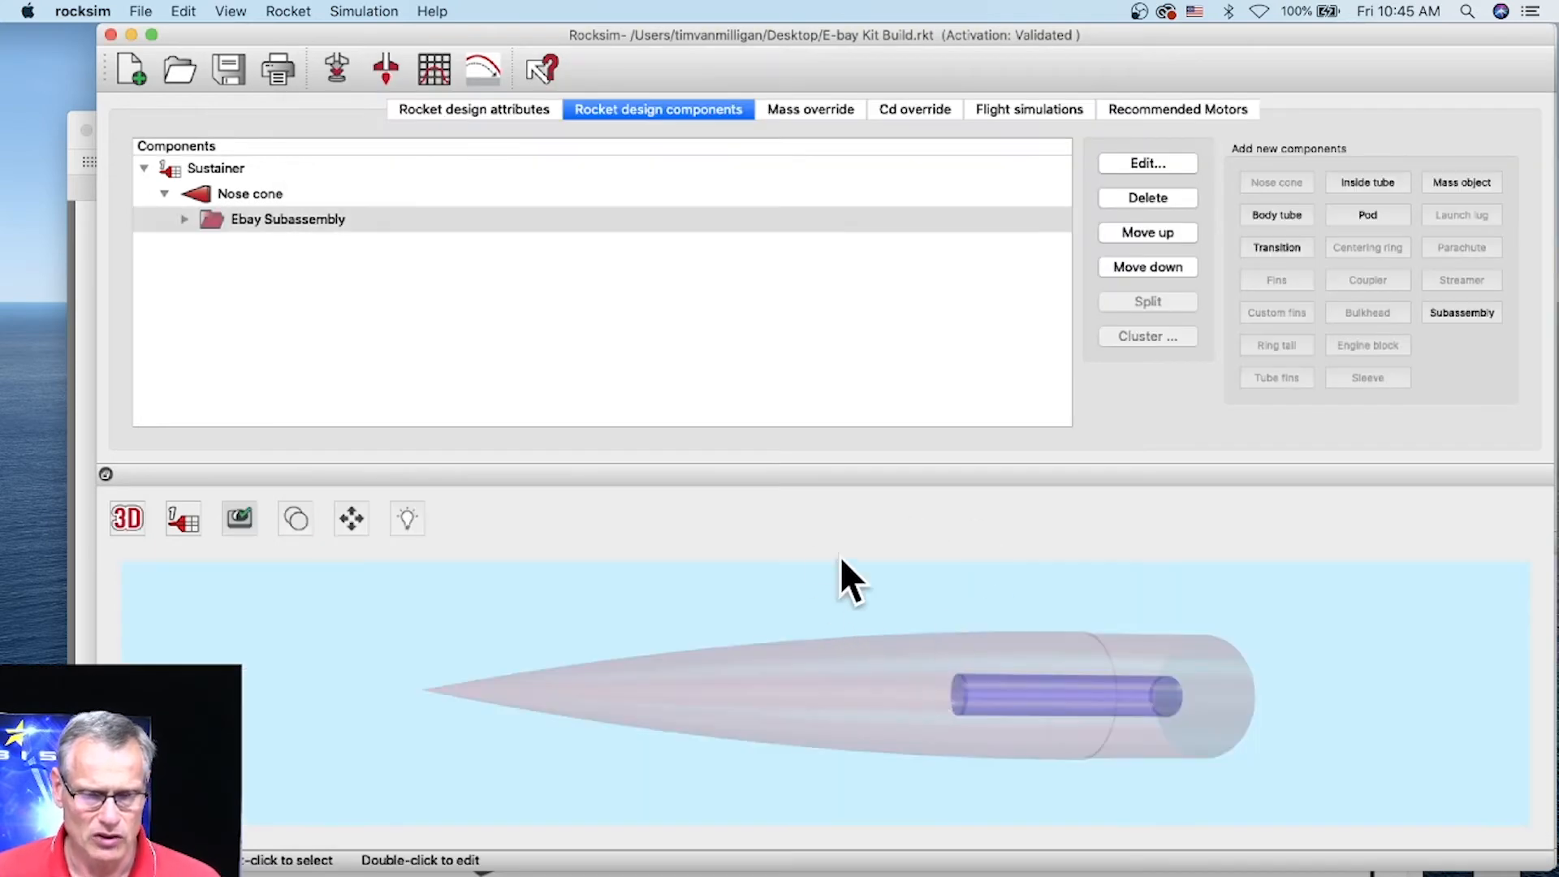
{"action": "left_click", "coordinate": [627, 609]}
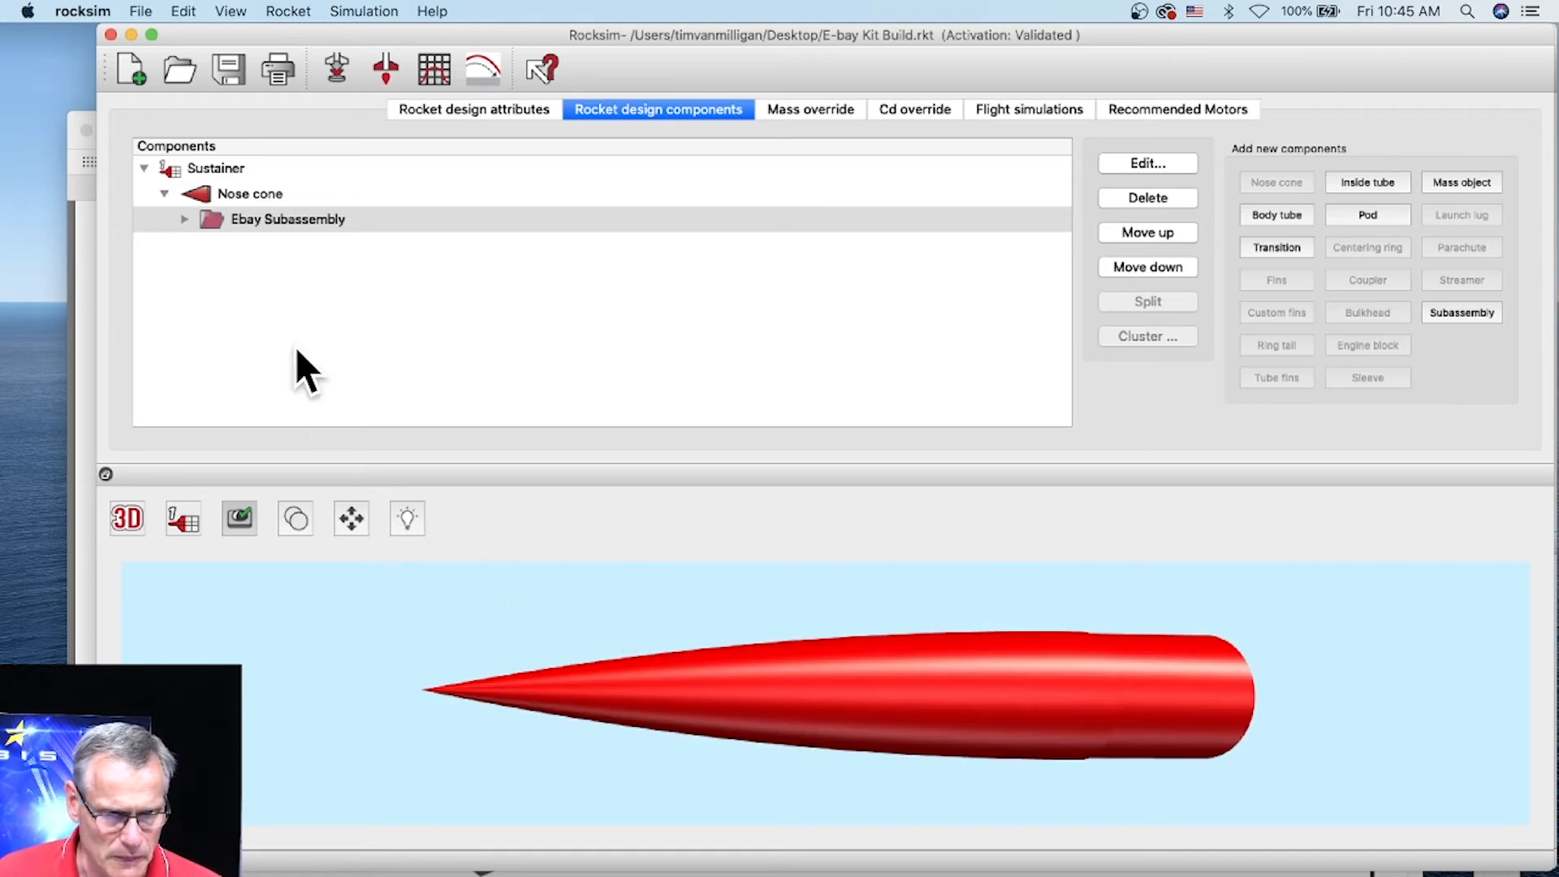
Create a new rocket design, dismiss the splash screen, and enlarge its window slightly.
{"action": "left_click", "coordinate": [128, 67]}
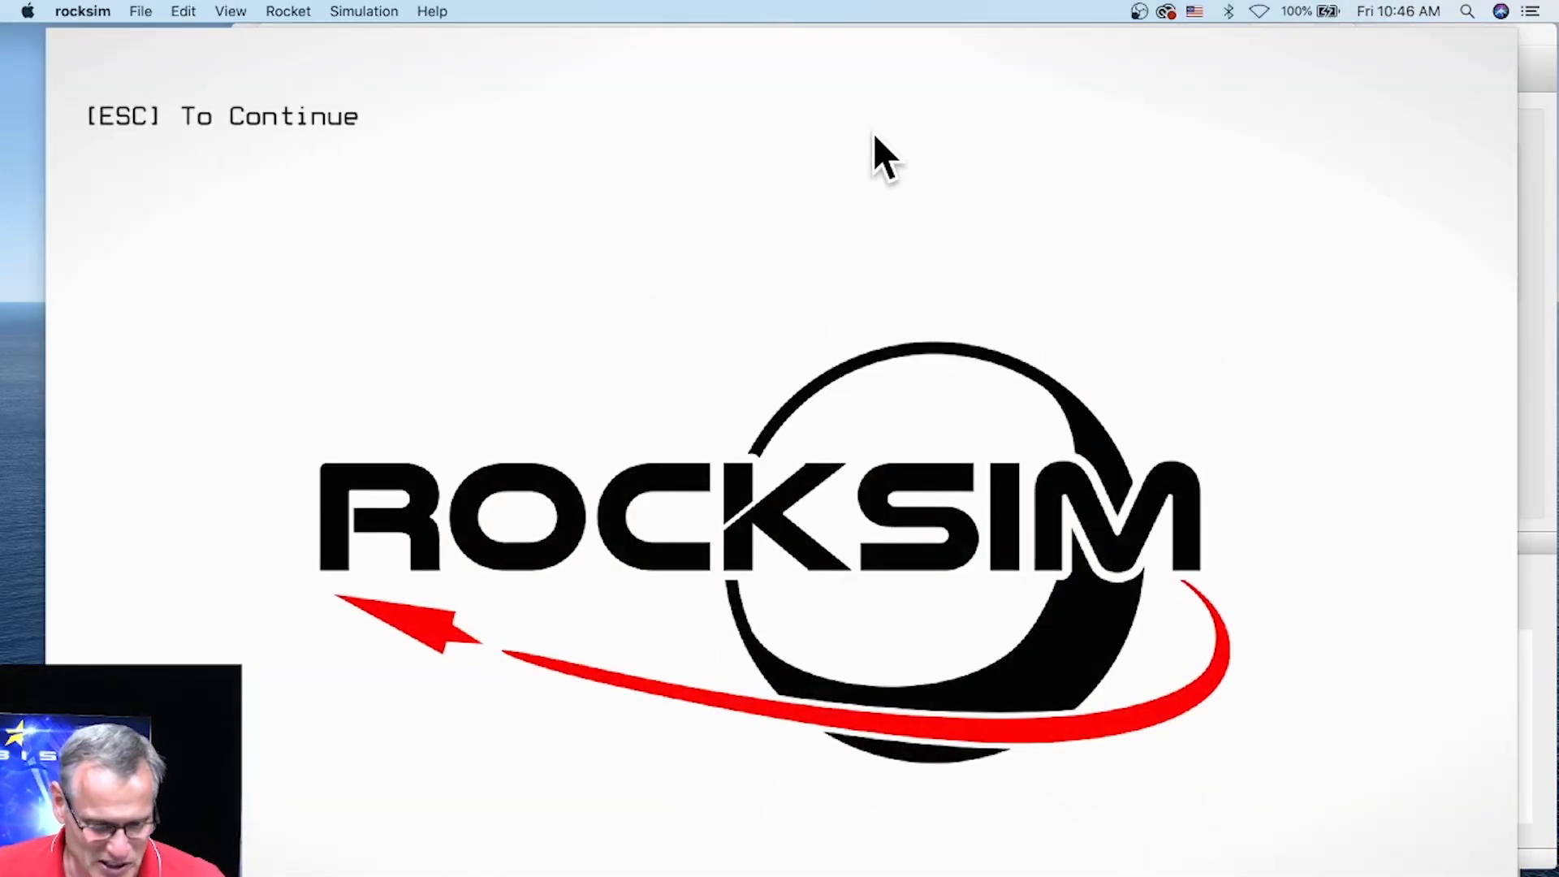
{"action": "key", "text": "Escape"}
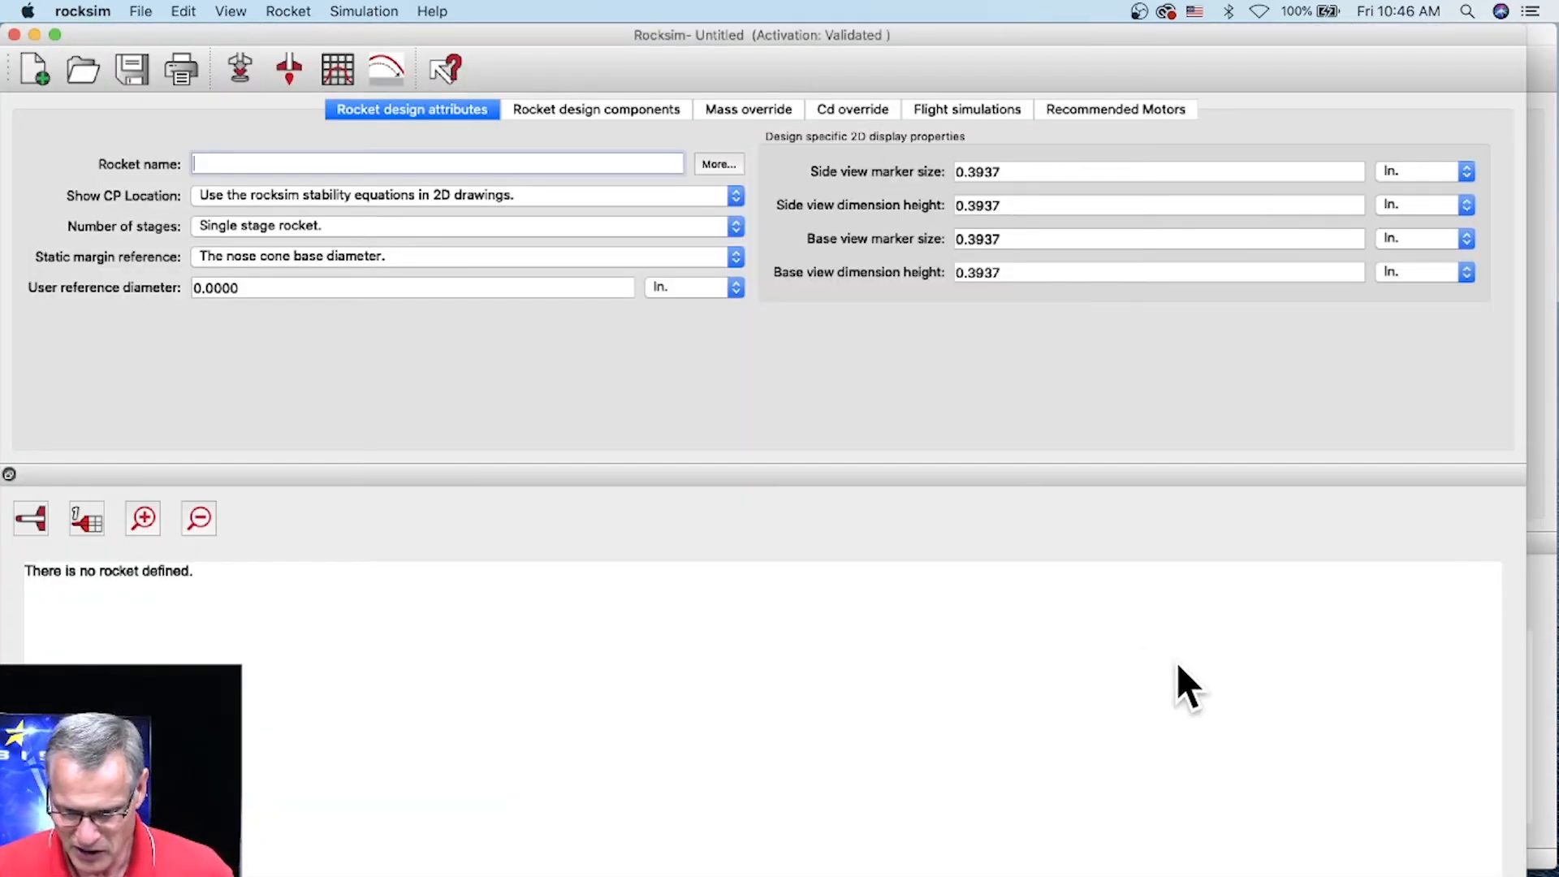
{"action": "left_click_drag", "start_coordinate": [1525, 875], "coordinate": [1546, 864]}
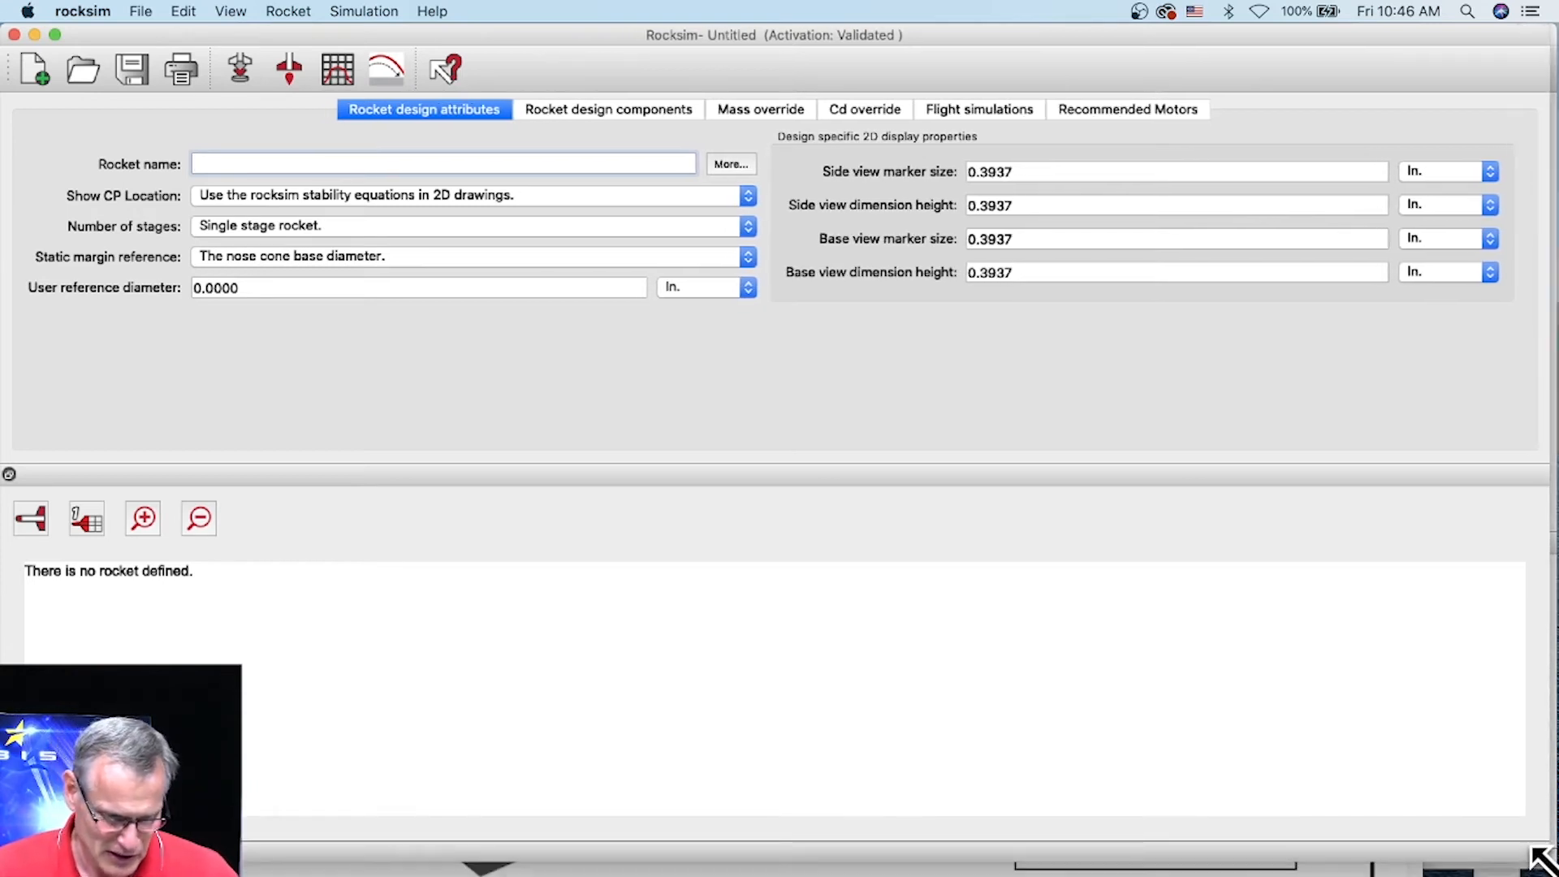
Narrow the design window and turn off 3D part selection in the application's 3D rendering preferences.
{"action": "left_click_drag", "start_coordinate": [1, 715], "coordinate": [122, 714]}
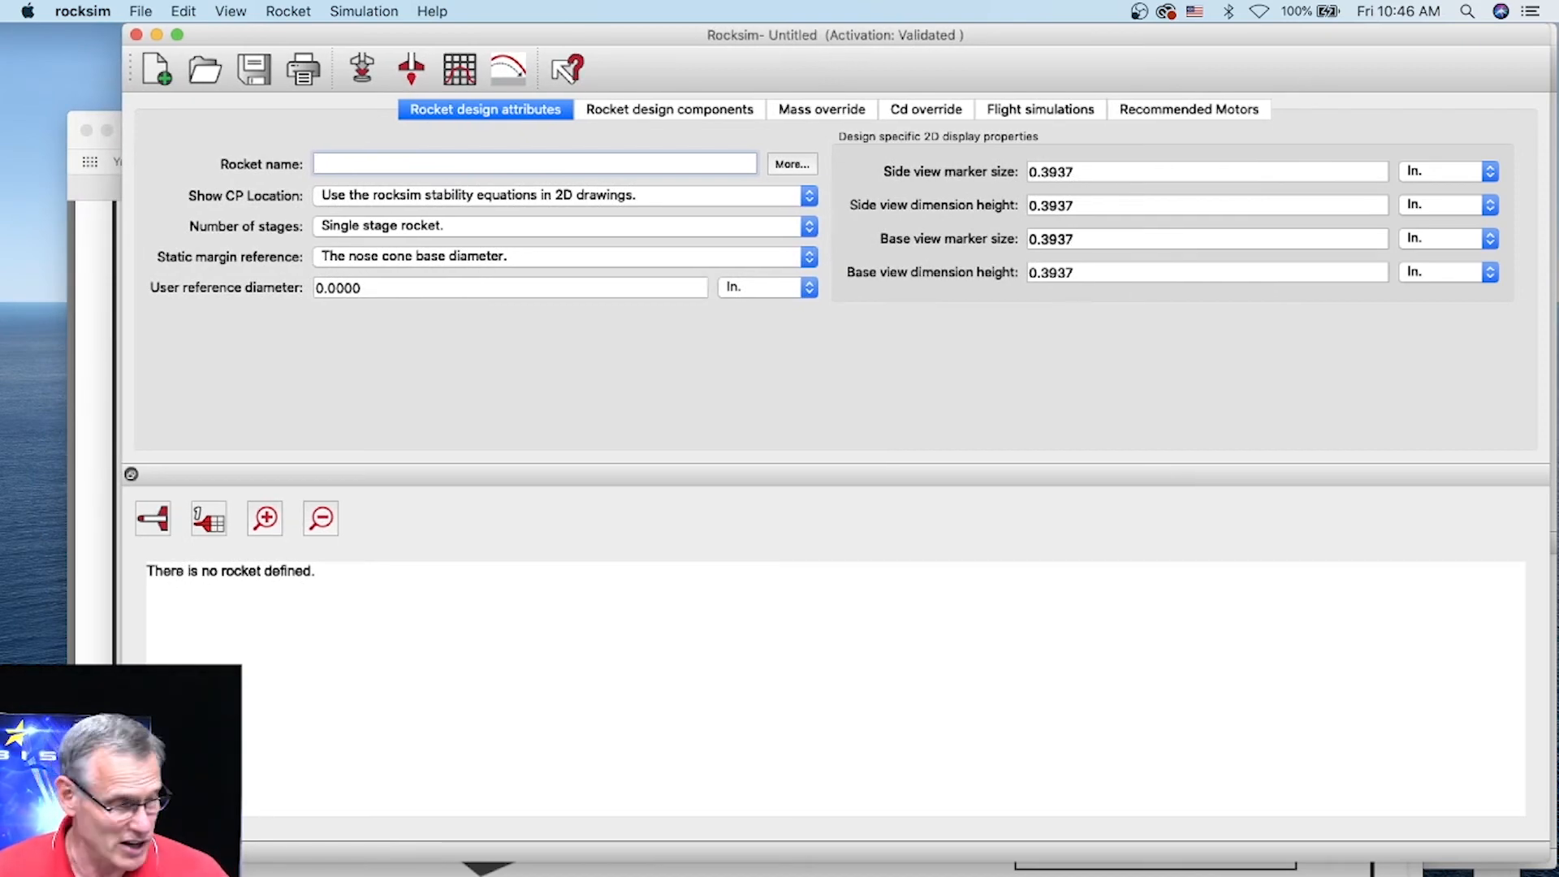
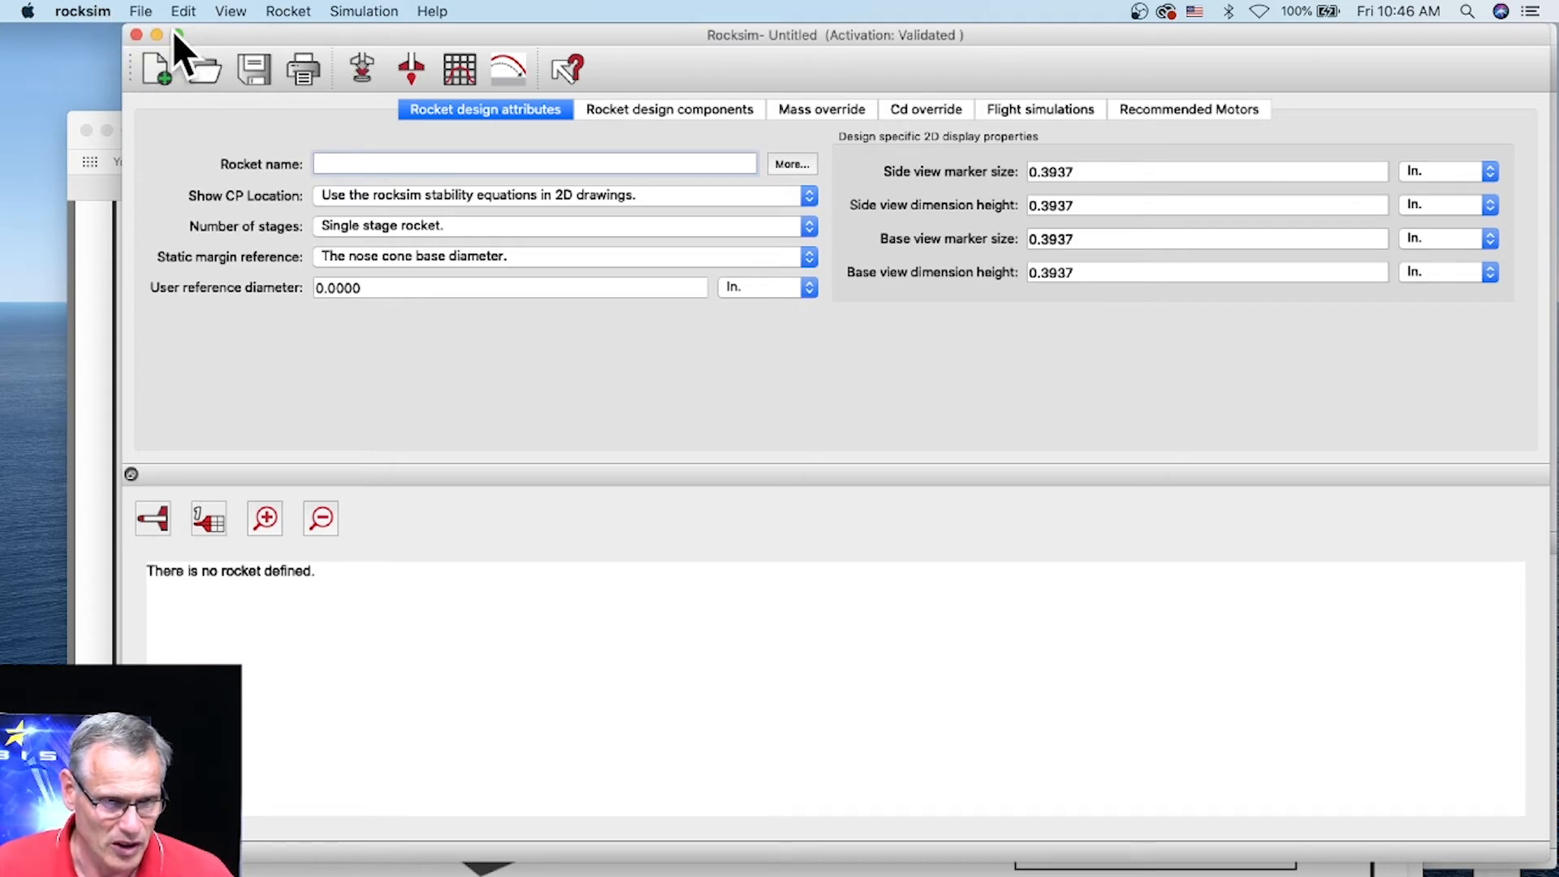
{"action": "left_click", "coordinate": [71, 10]}
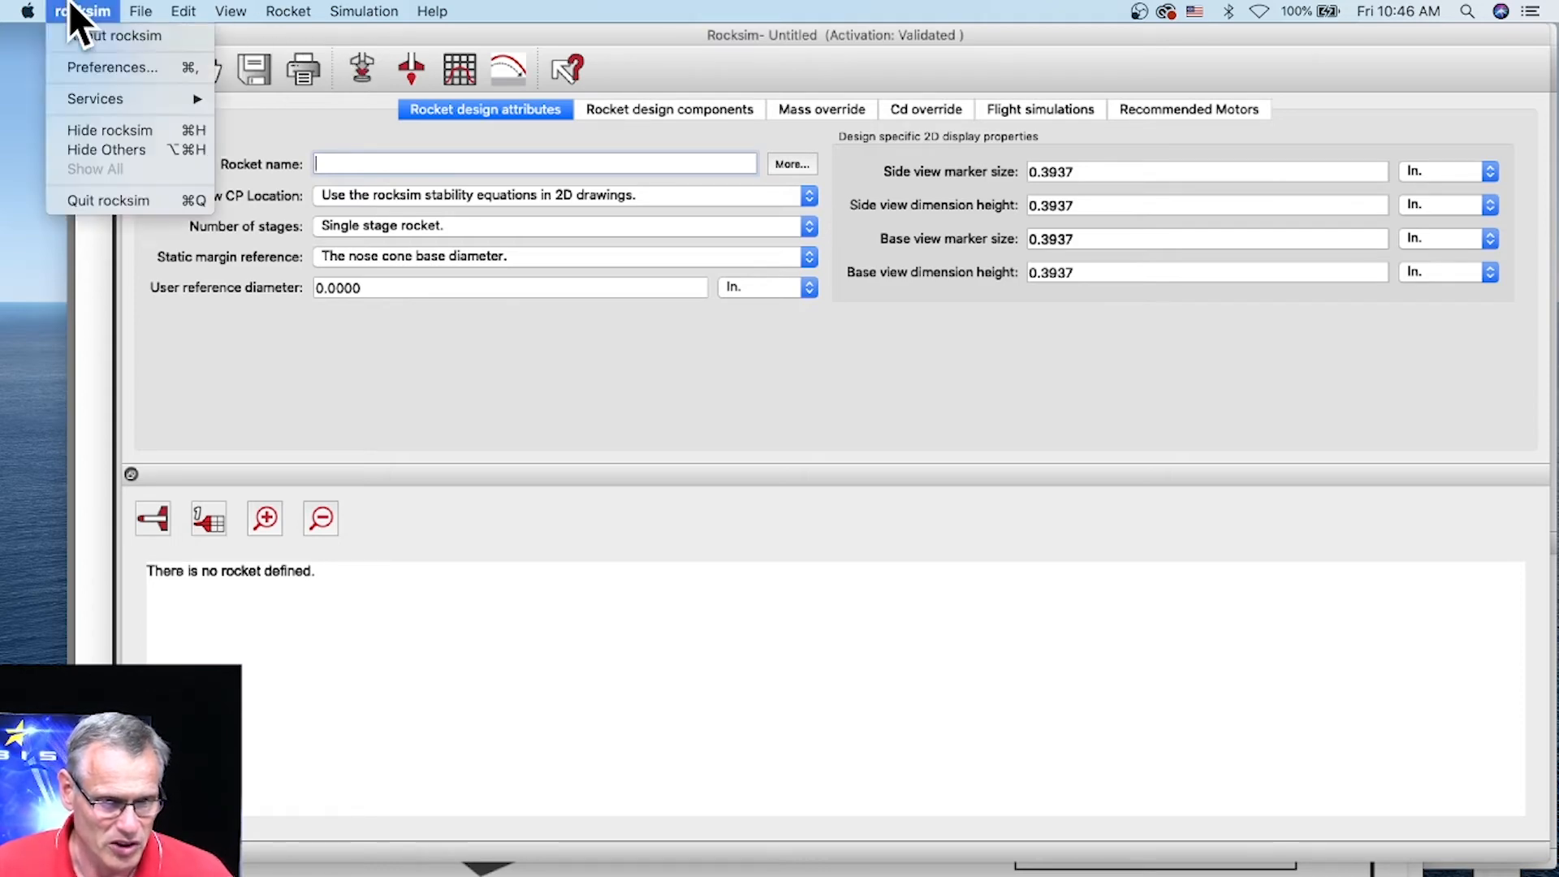
{"action": "left_click", "coordinate": [95, 70]}
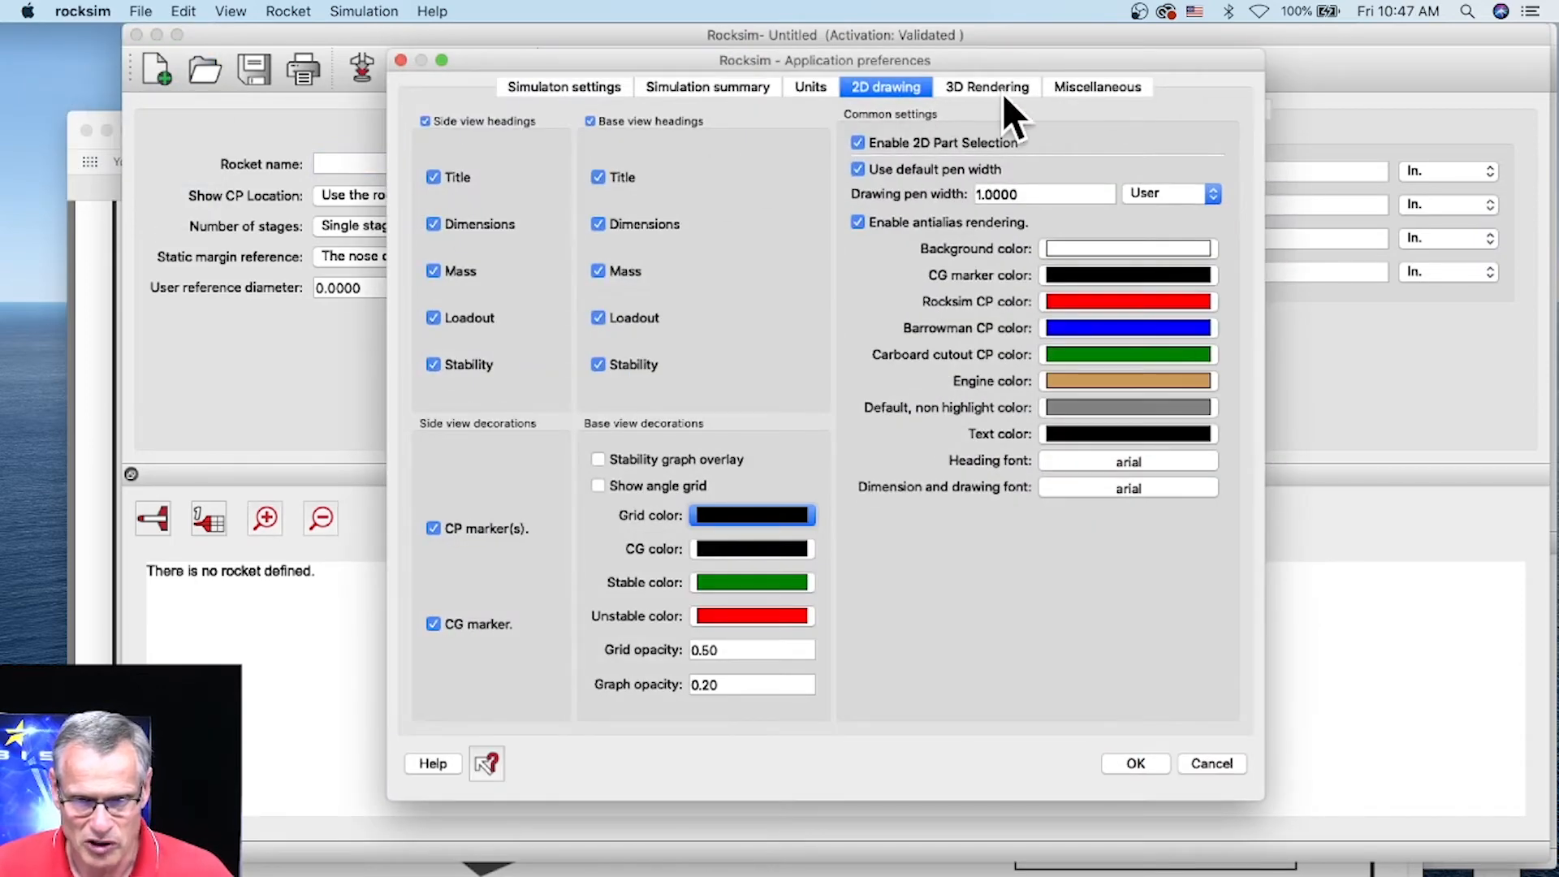
{"action": "left_click", "coordinate": [1093, 87]}
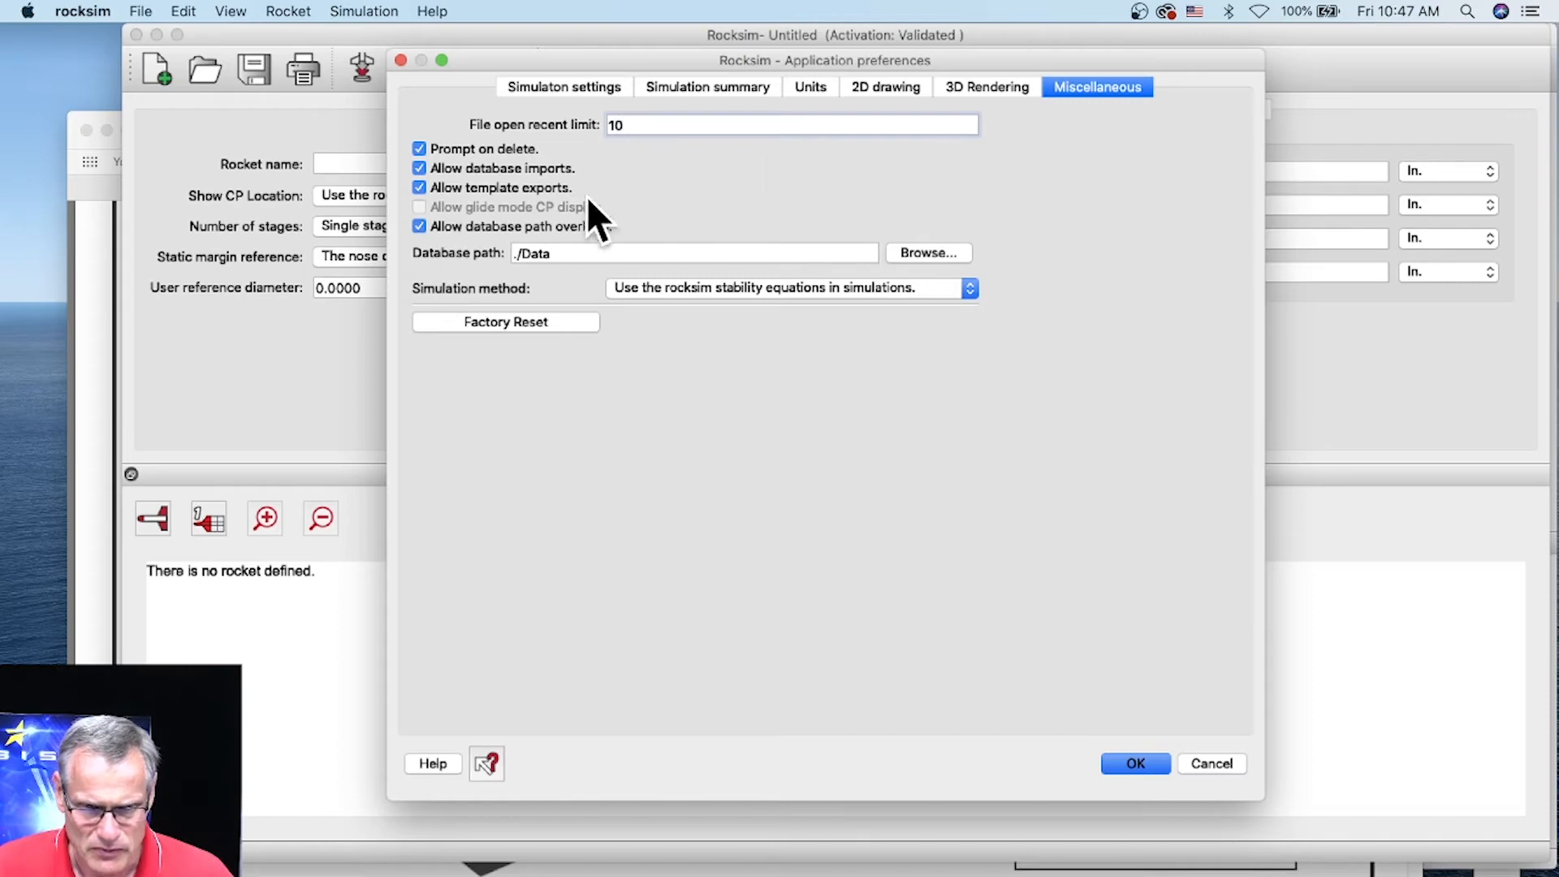
{"action": "left_click", "coordinate": [984, 87]}
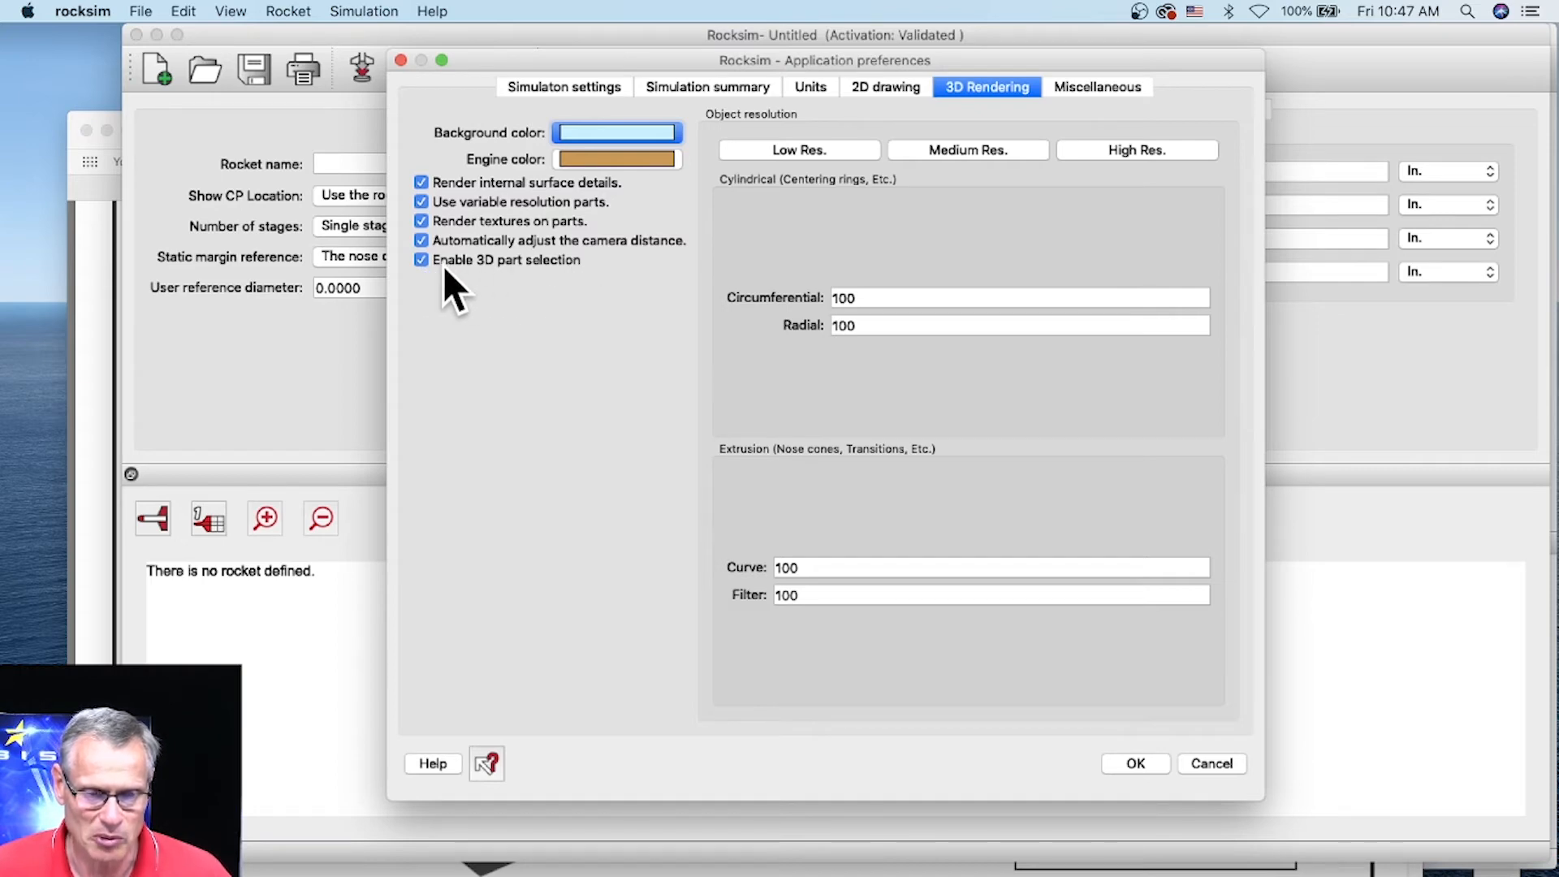
{"action": "left_click", "coordinate": [422, 260]}
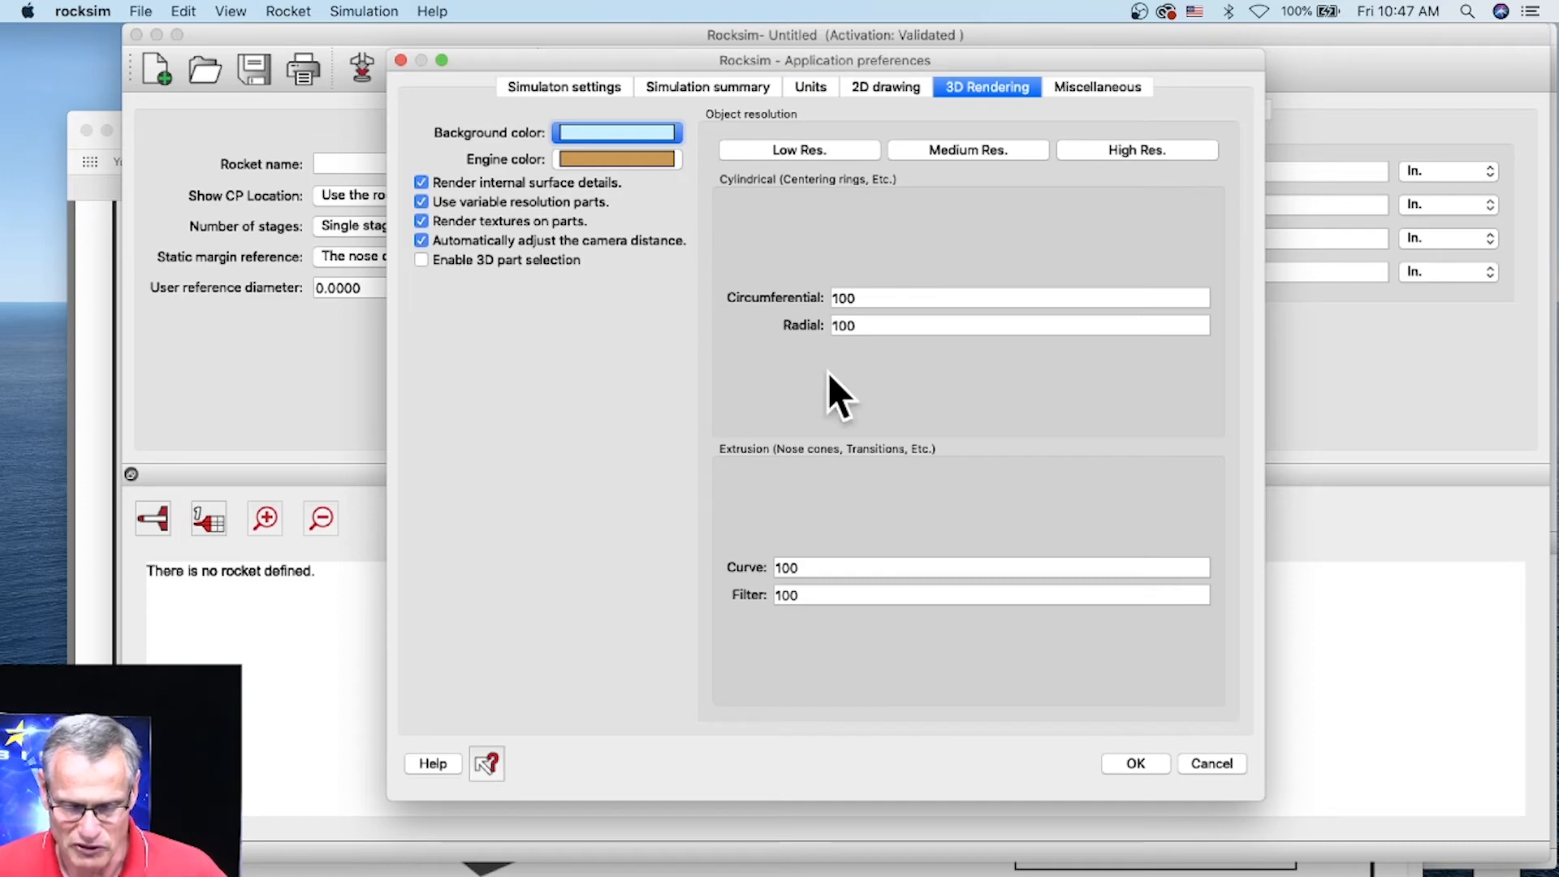
{"action": "left_click", "coordinate": [1148, 765]}
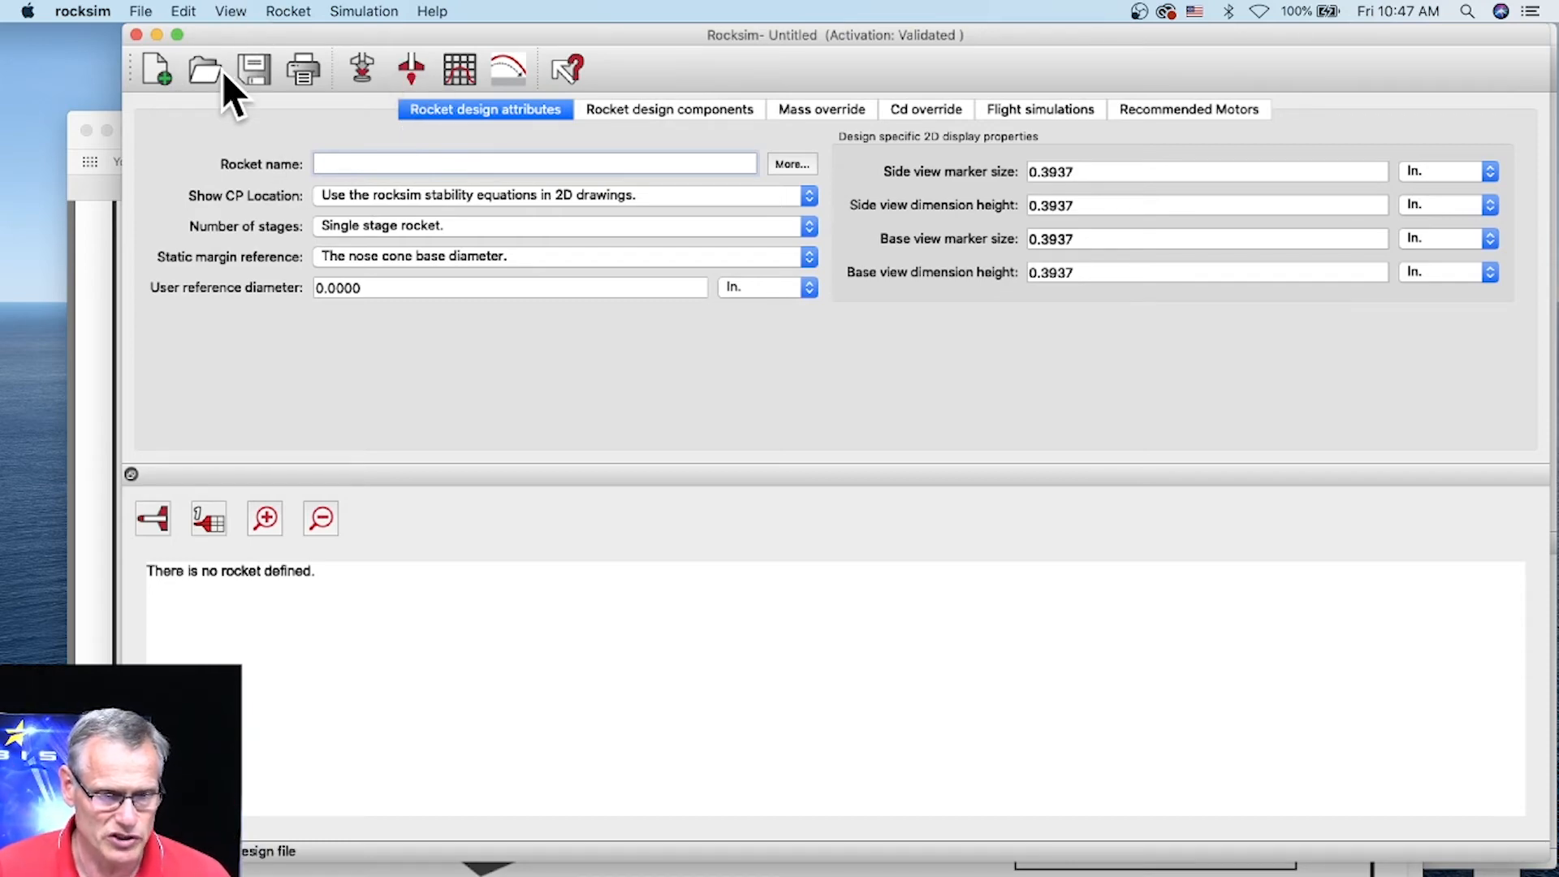
Add a nose cone to the Sustainer in a new rocket design.
{"action": "left_click", "coordinate": [158, 70]}
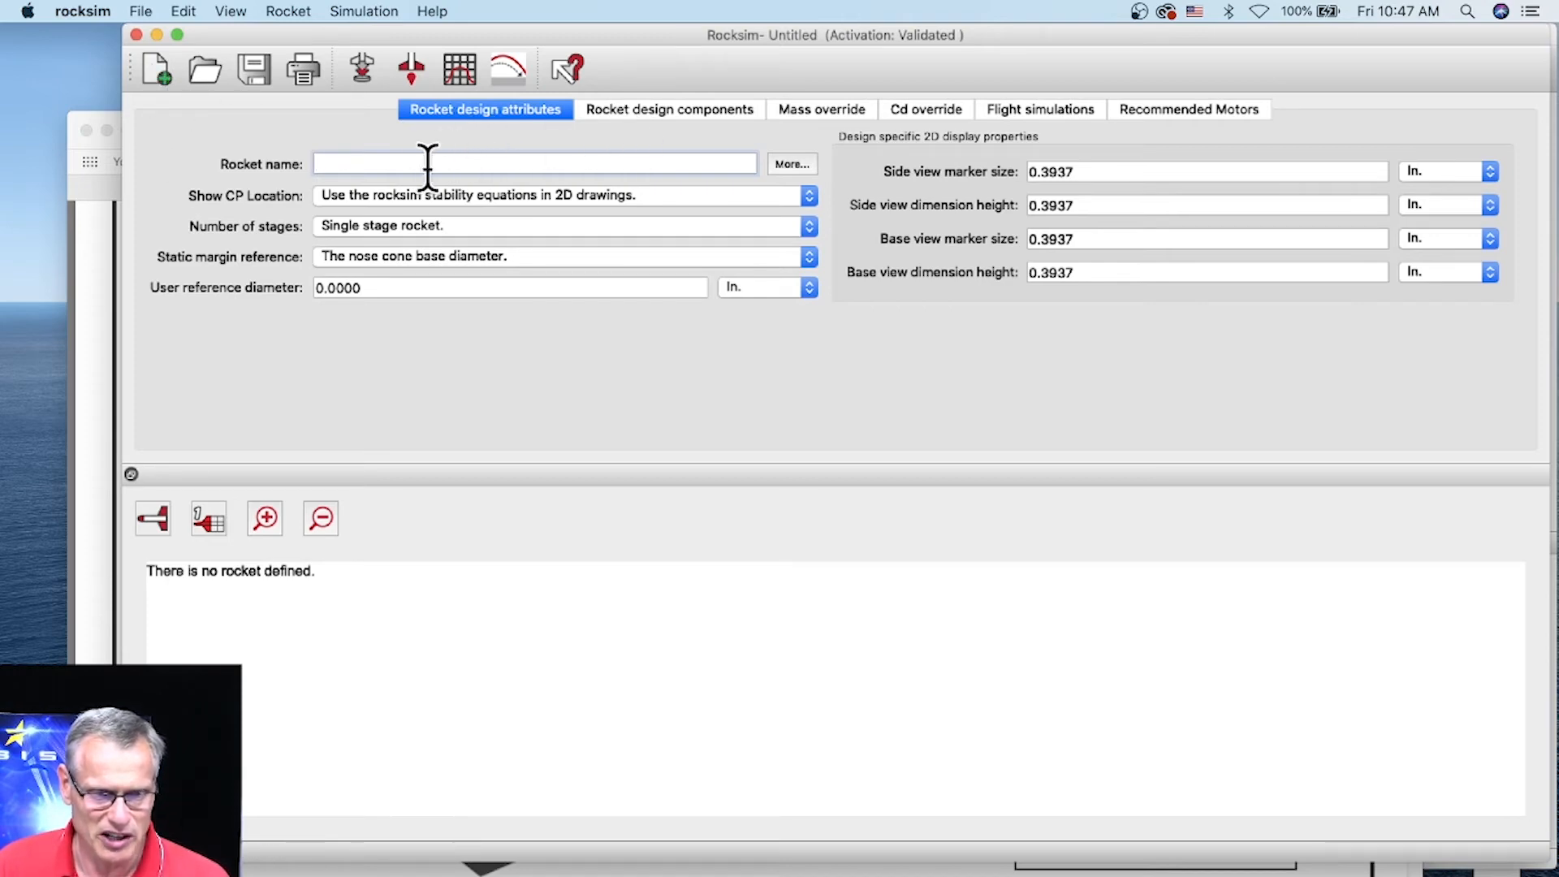
{"action": "left_click", "coordinate": [646, 109]}
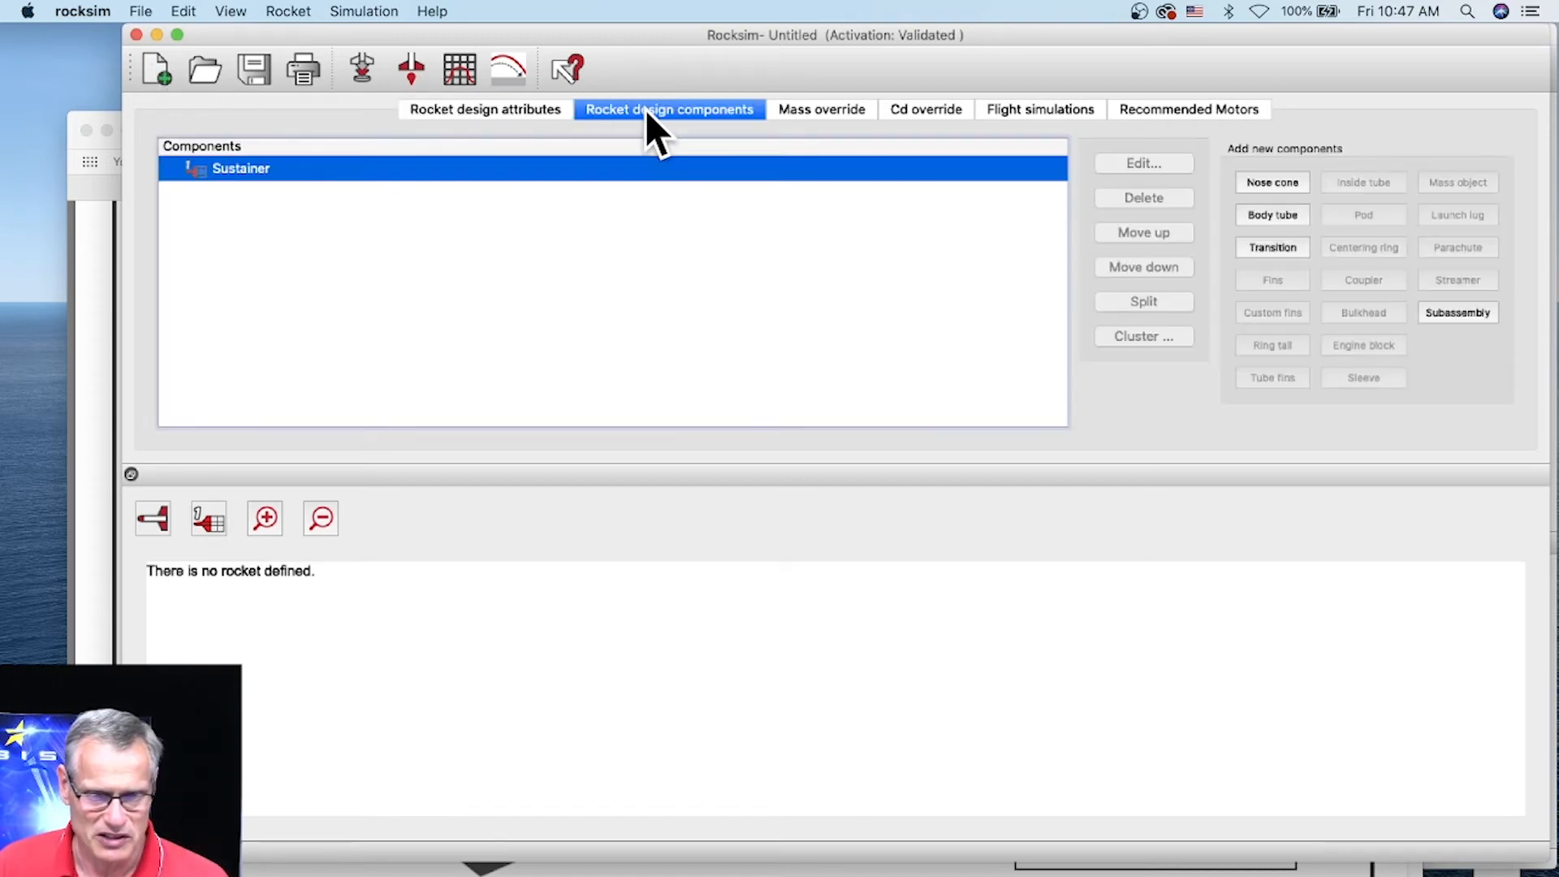
{"action": "left_click", "coordinate": [1296, 182]}
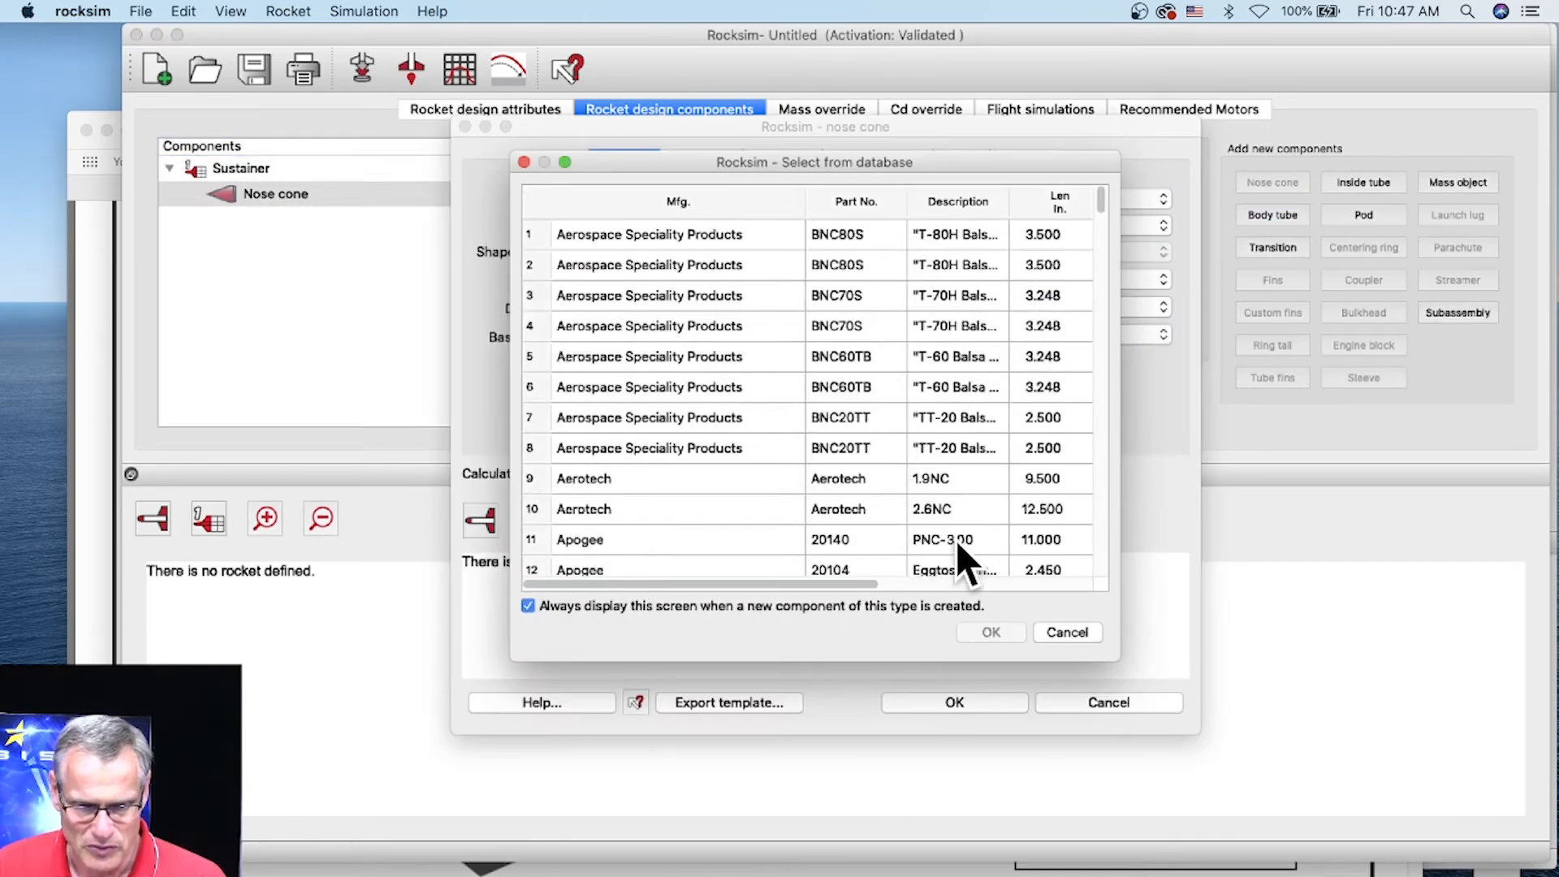
Enlarge the nose cone database list, widen its Description column, and load Madcow Rocketry part 20148.
{"action": "scroll", "coordinate": [981, 514], "scroll_direction": "down", "scroll_amount": 3}
{"action": "left_click_drag", "start_coordinate": [1105, 207], "coordinate": [1113, 437]}
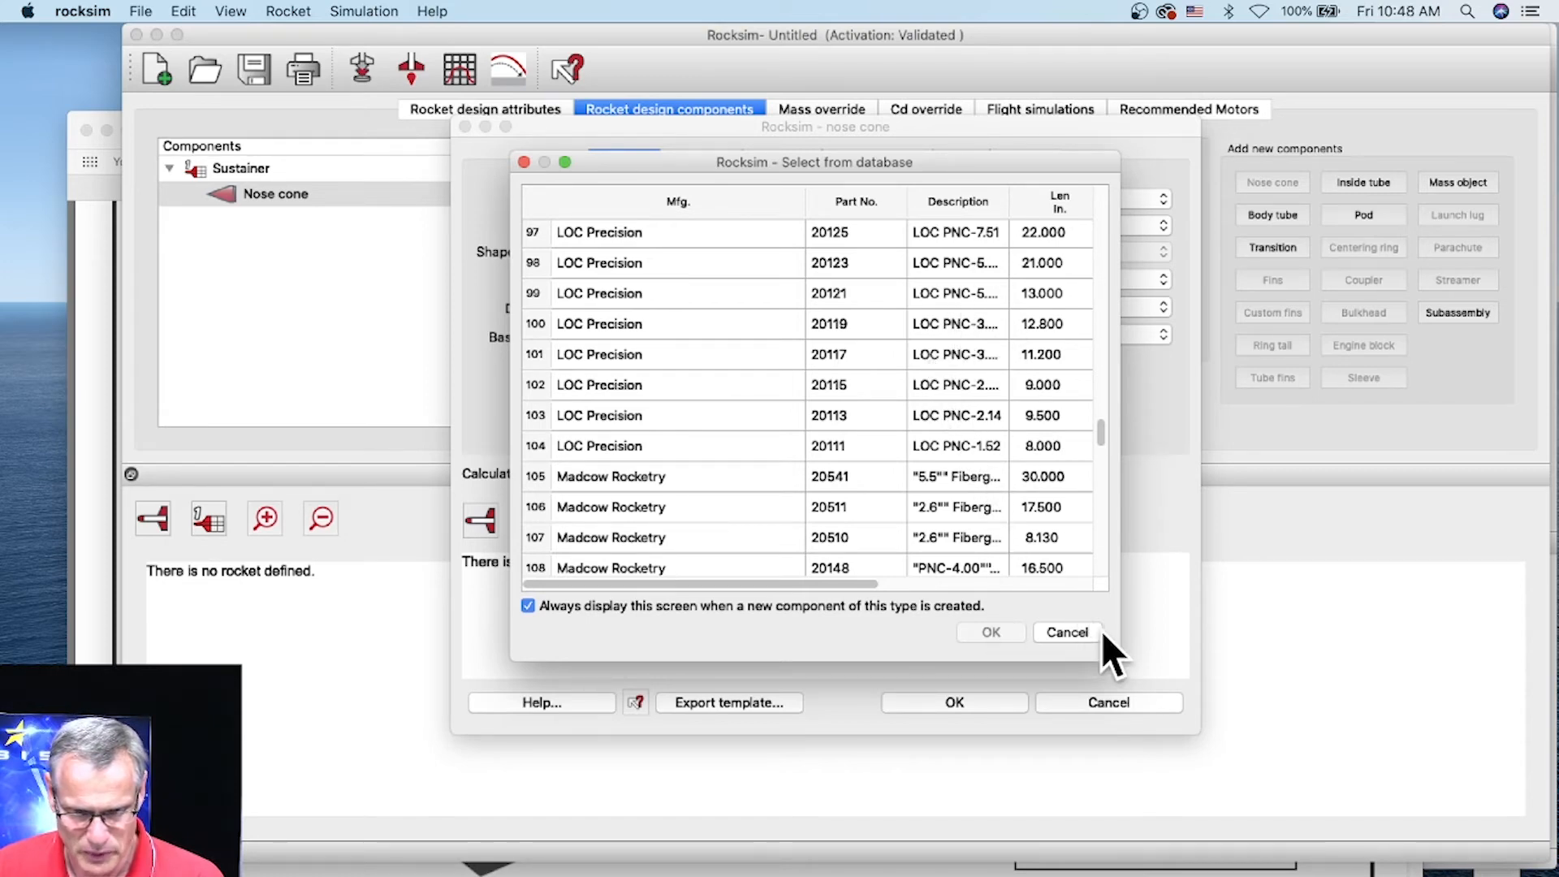
{"action": "left_click_drag", "start_coordinate": [1120, 647], "coordinate": [1490, 668]}
{"action": "left_click_drag", "start_coordinate": [863, 166], "coordinate": [627, 141]}
{"action": "left_click_drag", "start_coordinate": [1218, 645], "coordinate": [1390, 662]}
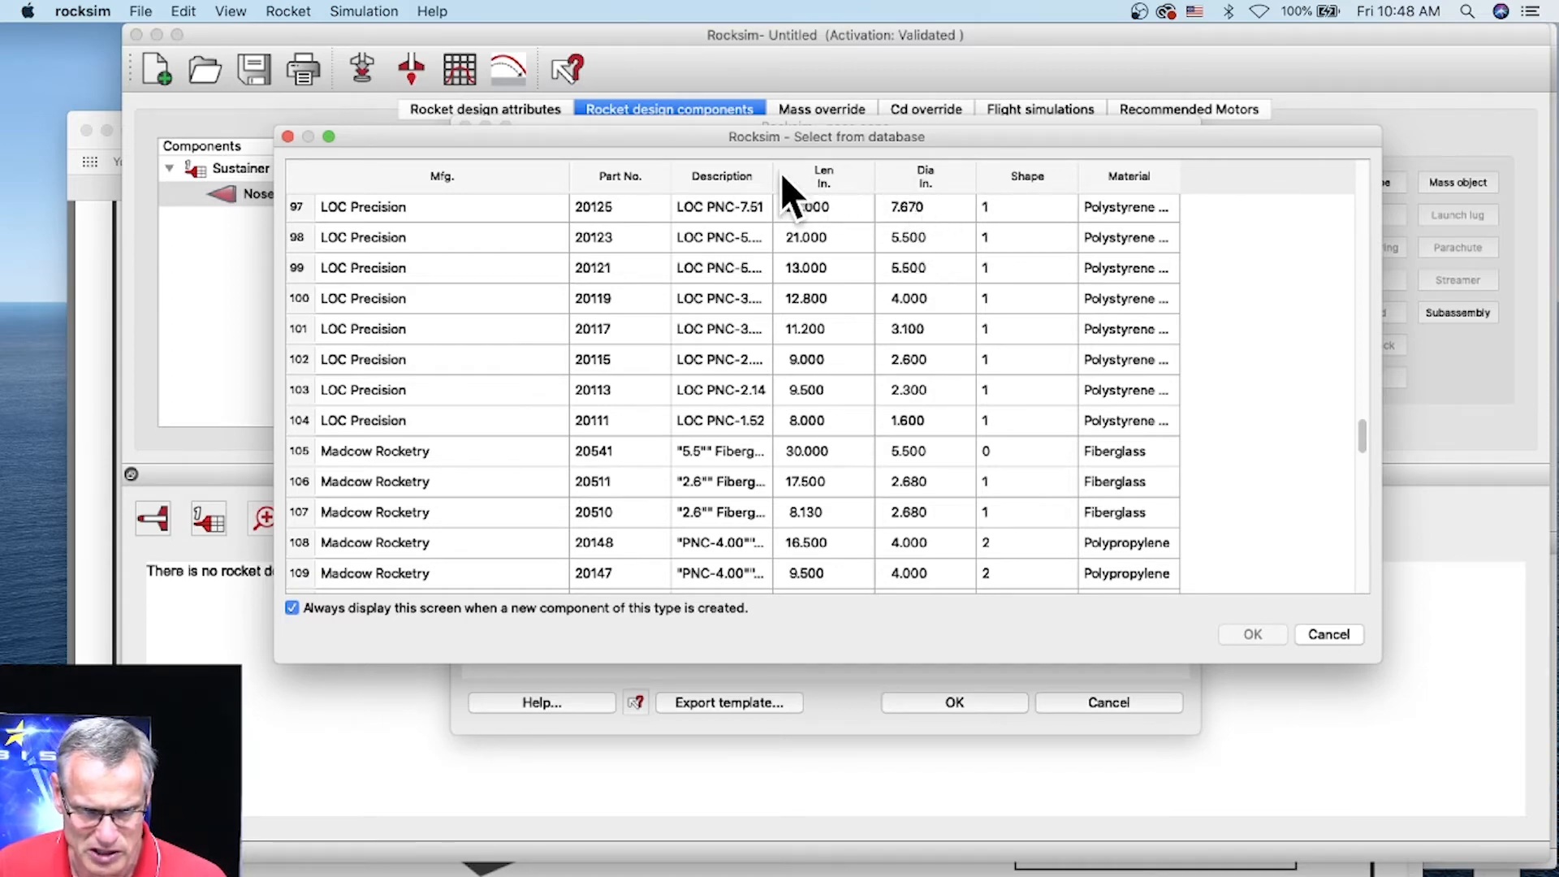
{"action": "left_click_drag", "start_coordinate": [773, 171], "coordinate": [862, 178]}
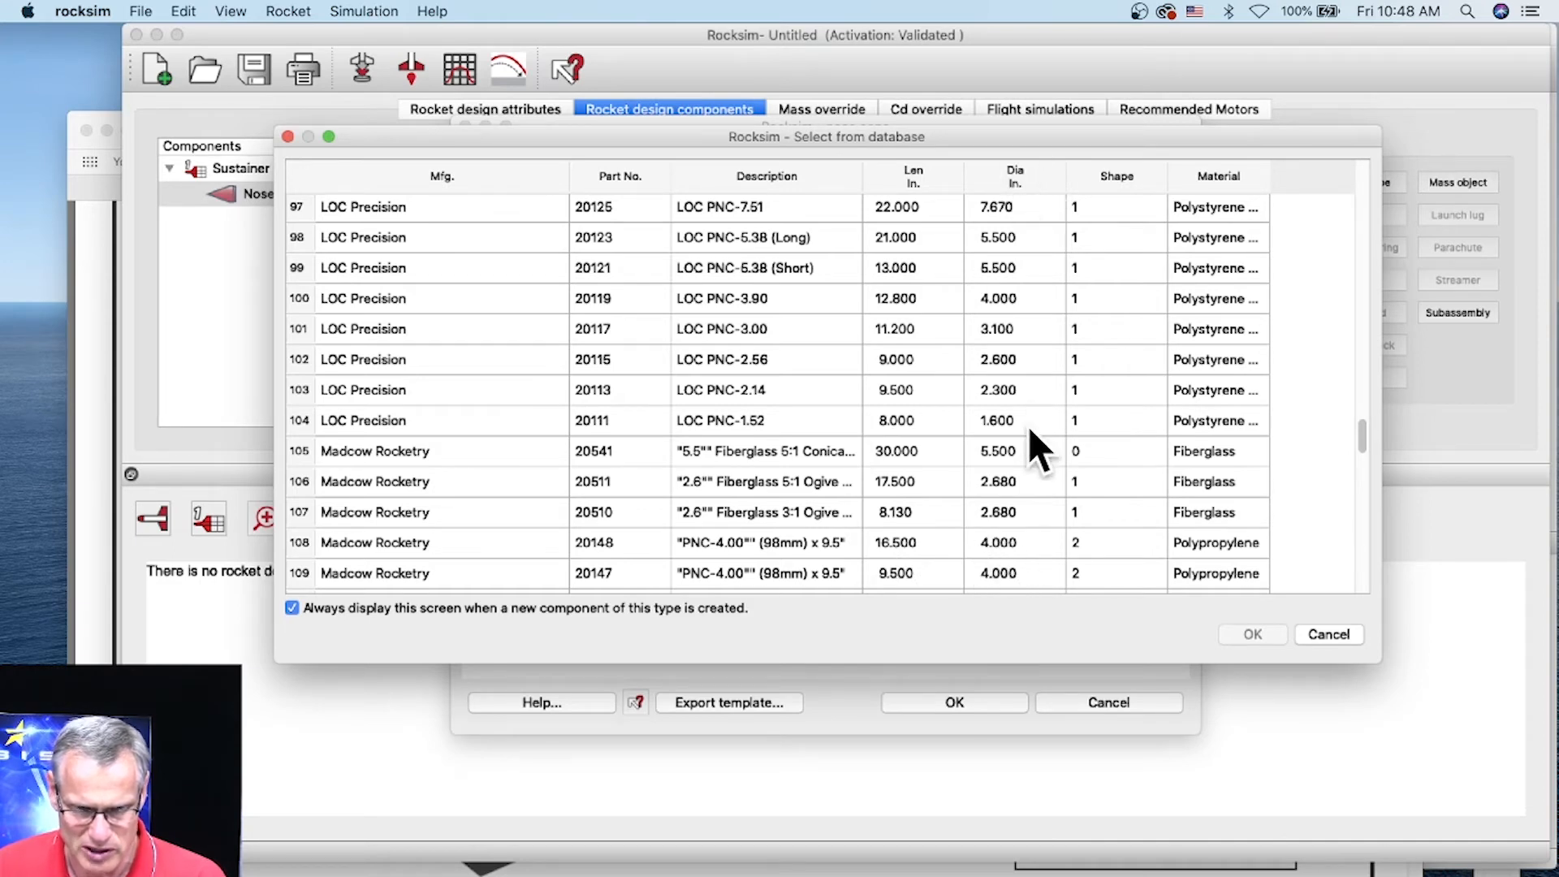
{"action": "left_click", "coordinate": [998, 546]}
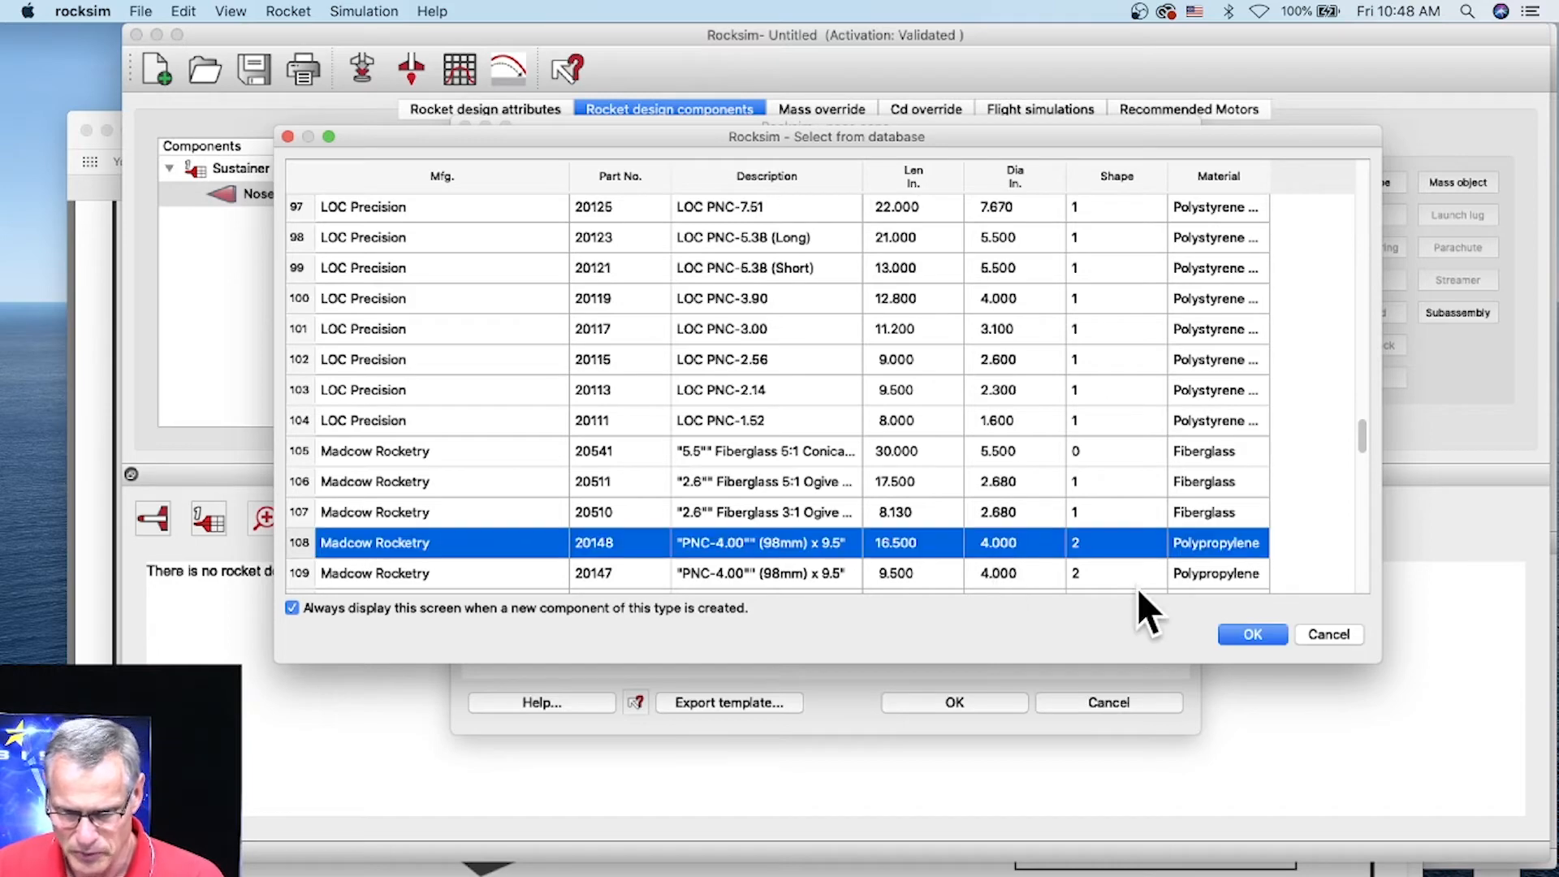
{"action": "left_click", "coordinate": [1260, 636]}
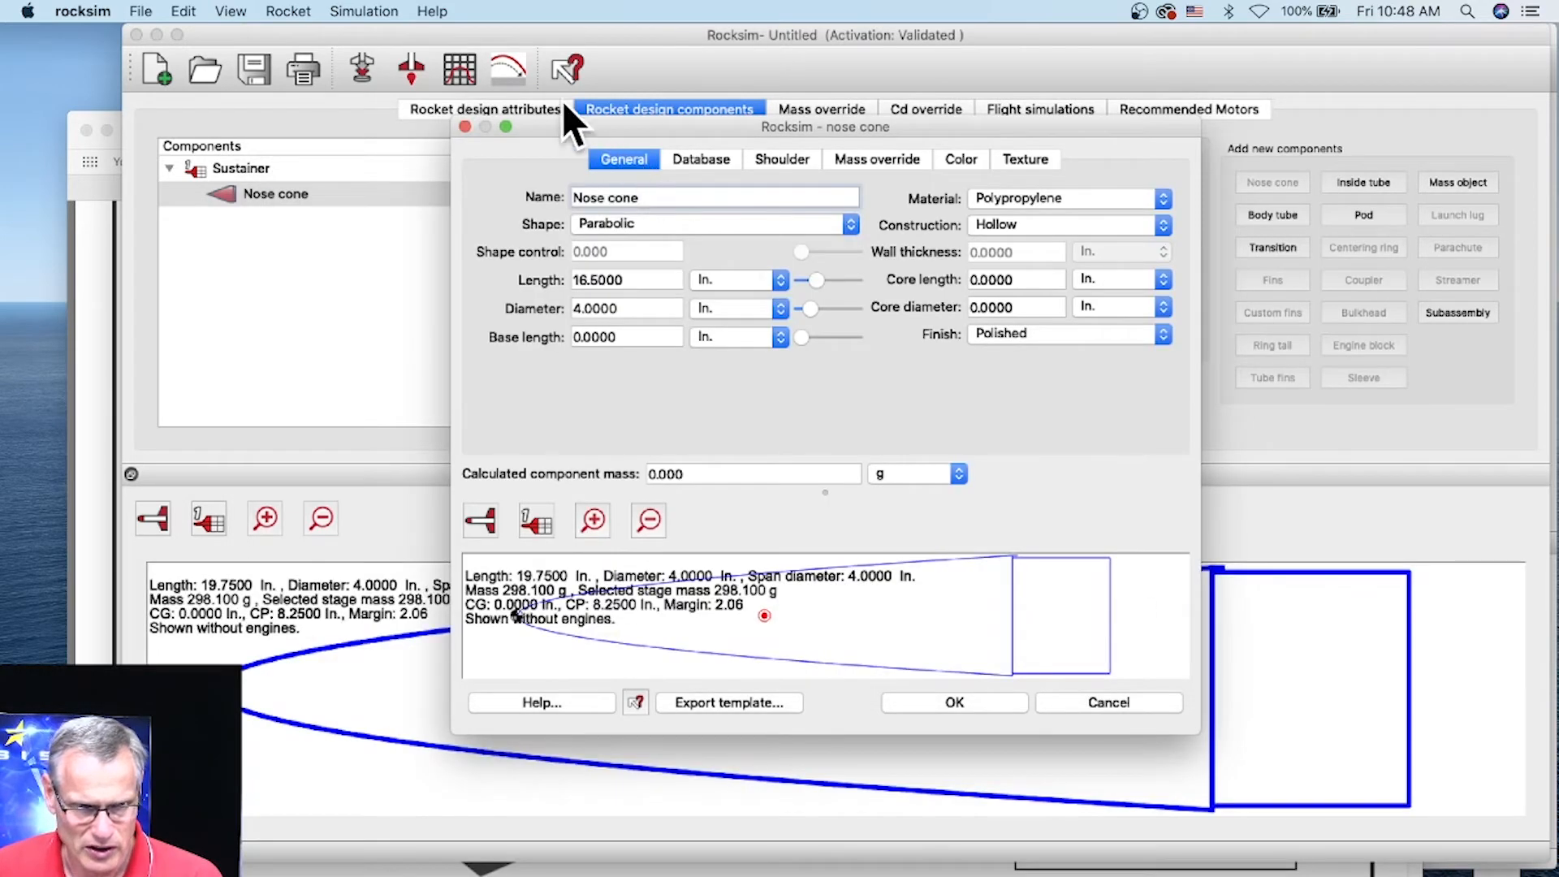
Enlarge the nose cone's properties window and try to accept its properties.
{"action": "left_click_drag", "start_coordinate": [452, 119], "coordinate": [178, 10]}
{"action": "left_click_drag", "start_coordinate": [1188, 723], "coordinate": [1547, 841]}
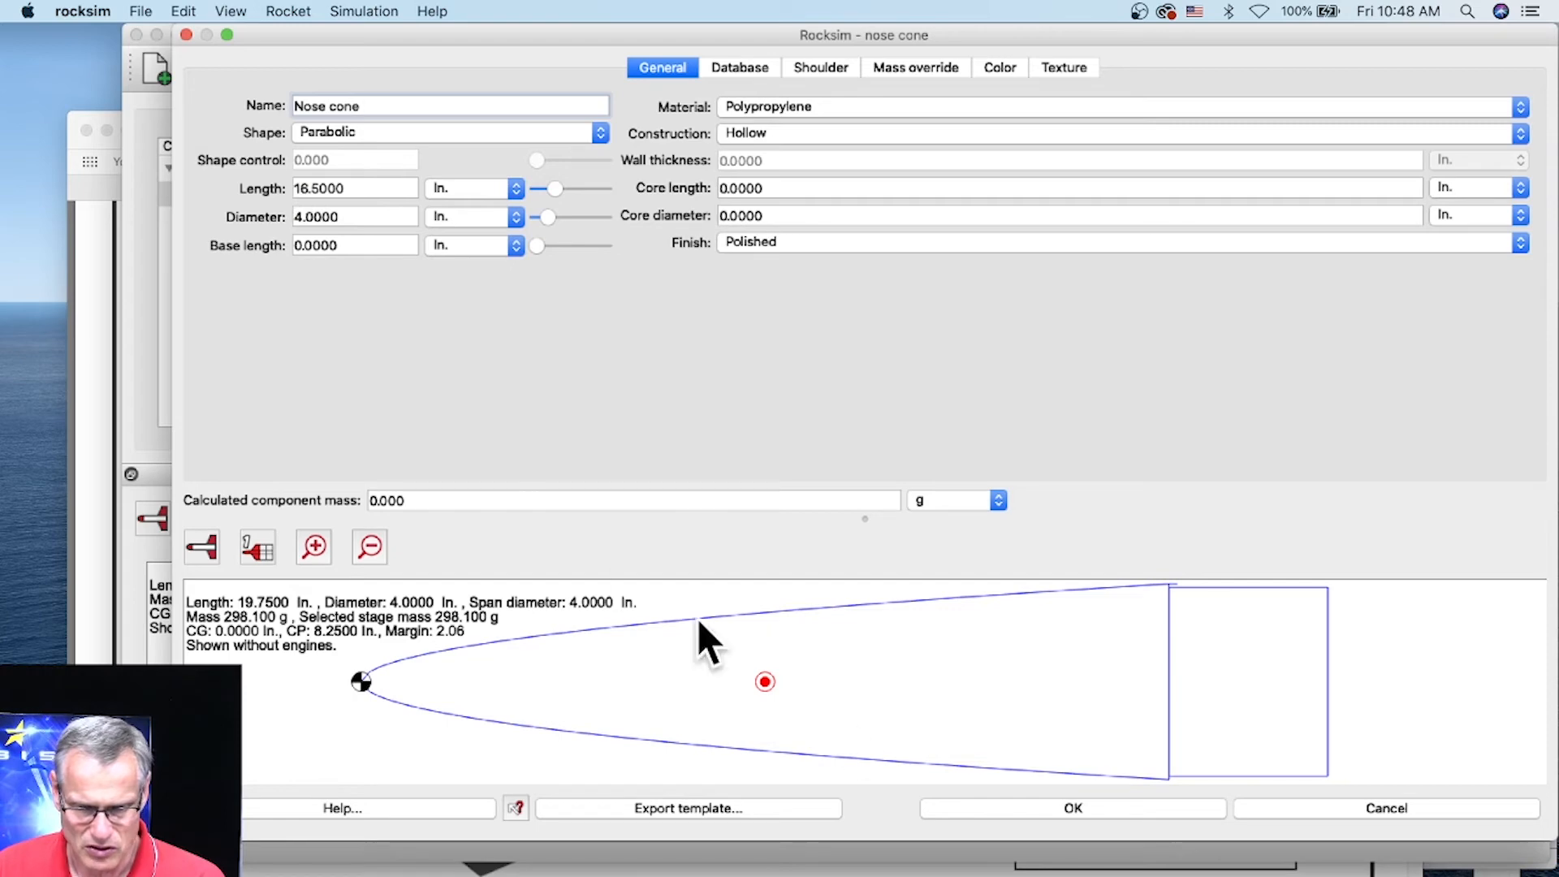
{"action": "left_click", "coordinate": [1097, 805]}
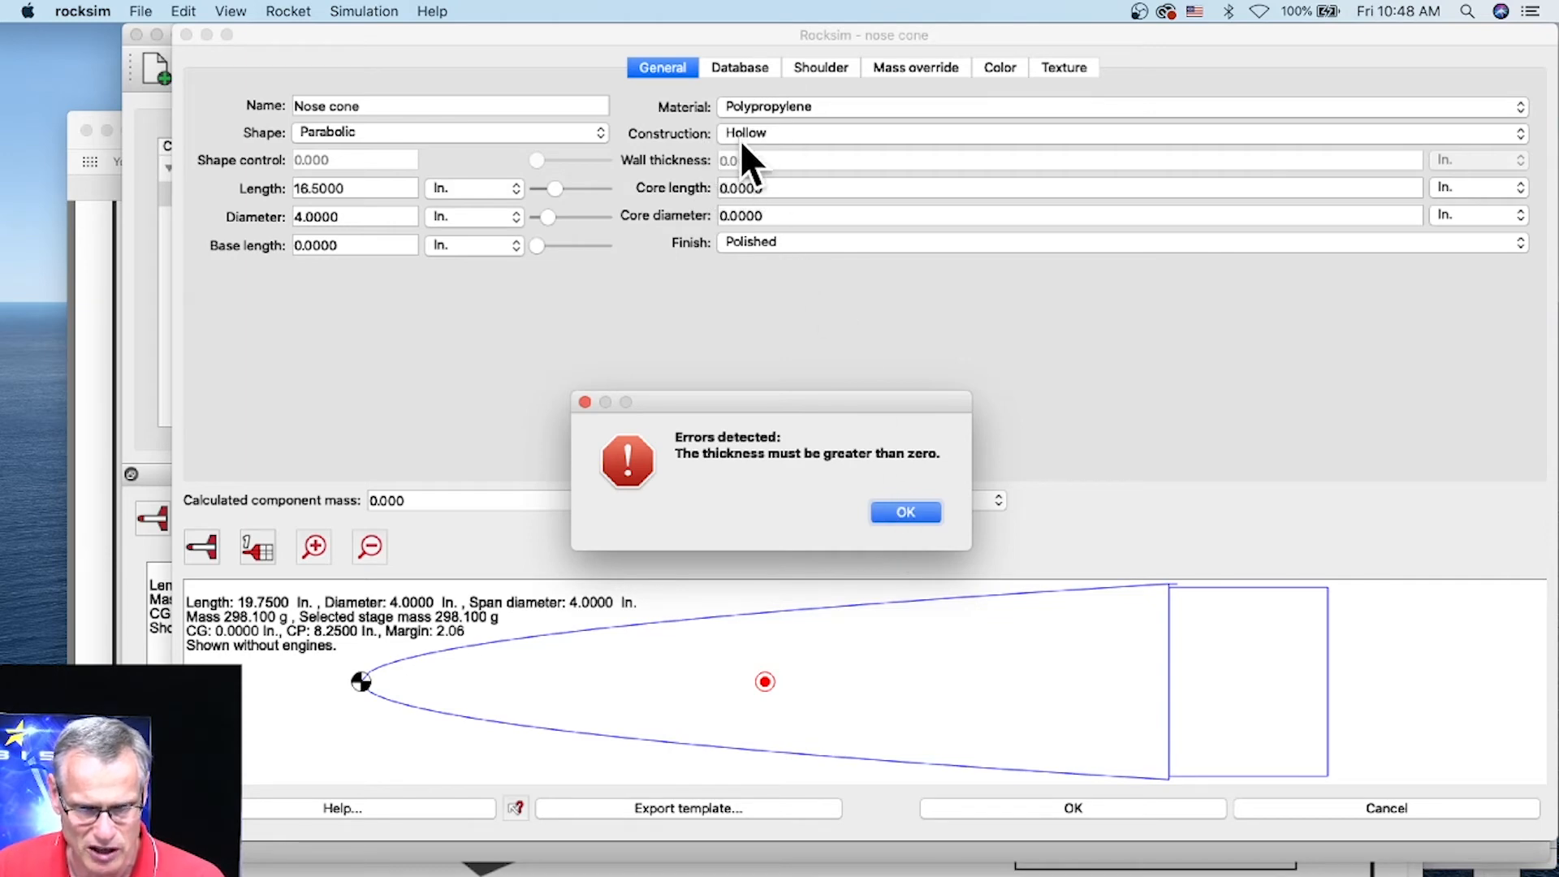
{"action": "left_click", "coordinate": [926, 511]}
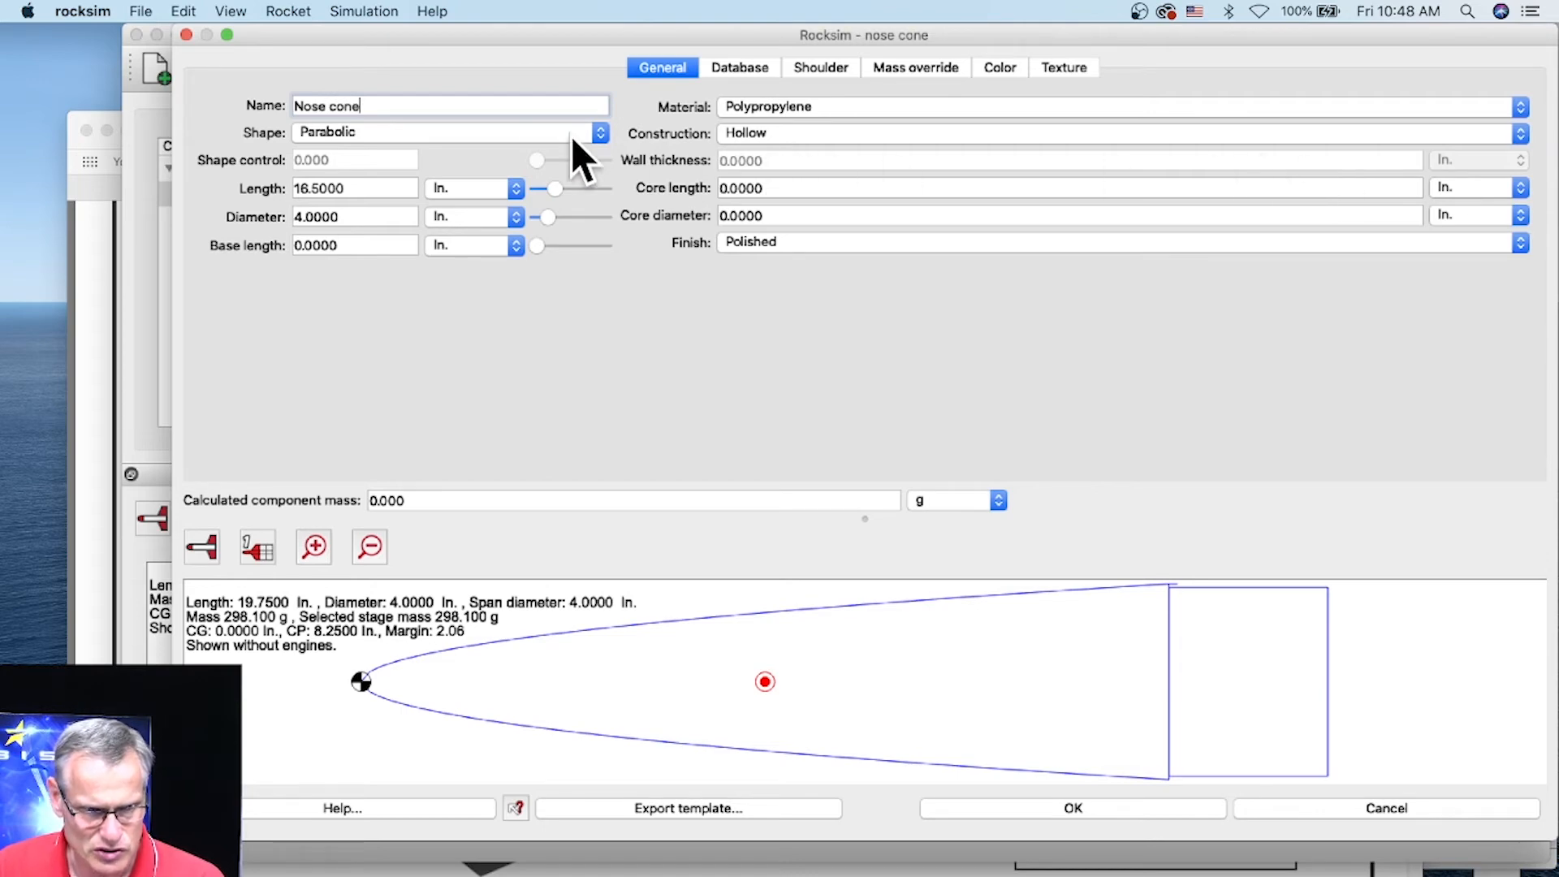
Switch the nose cone's construction to Solid and back to Hollow so its wall thickness can be edited.
{"action": "left_click", "coordinate": [746, 133]}
{"action": "left_click", "coordinate": [747, 105]}
{"action": "left_click", "coordinate": [756, 133]}
{"action": "left_click", "coordinate": [753, 120]}
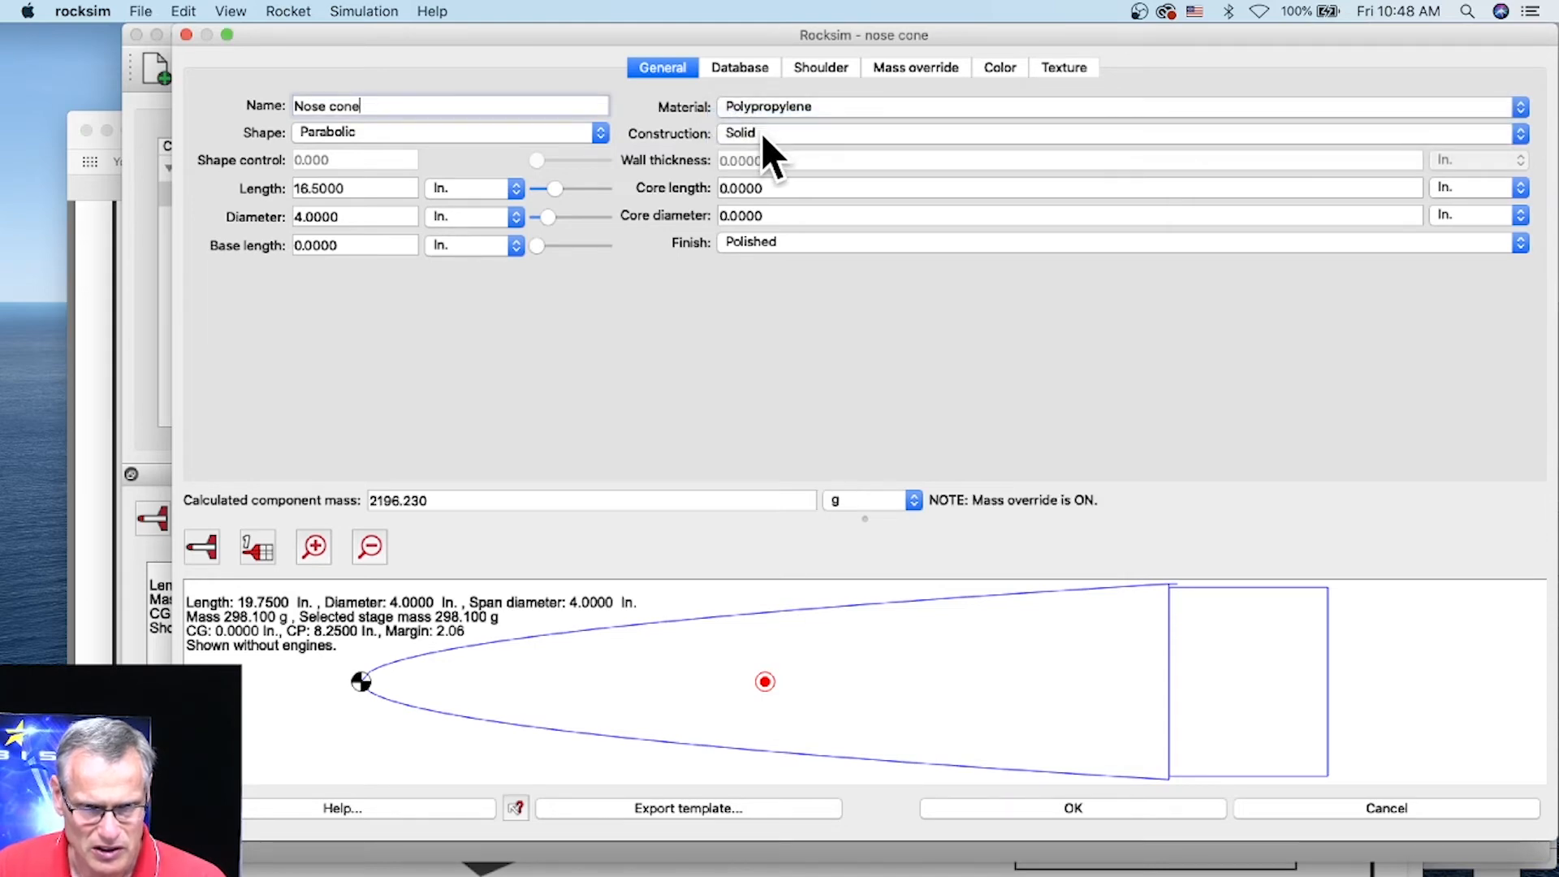
{"action": "left_click", "coordinate": [763, 133]}
{"action": "left_click", "coordinate": [763, 151]}
Set the nose cone's wall thickness to 0.07 in and accept its properties.
{"action": "left_click_drag", "start_coordinate": [773, 160], "coordinate": [729, 160]}
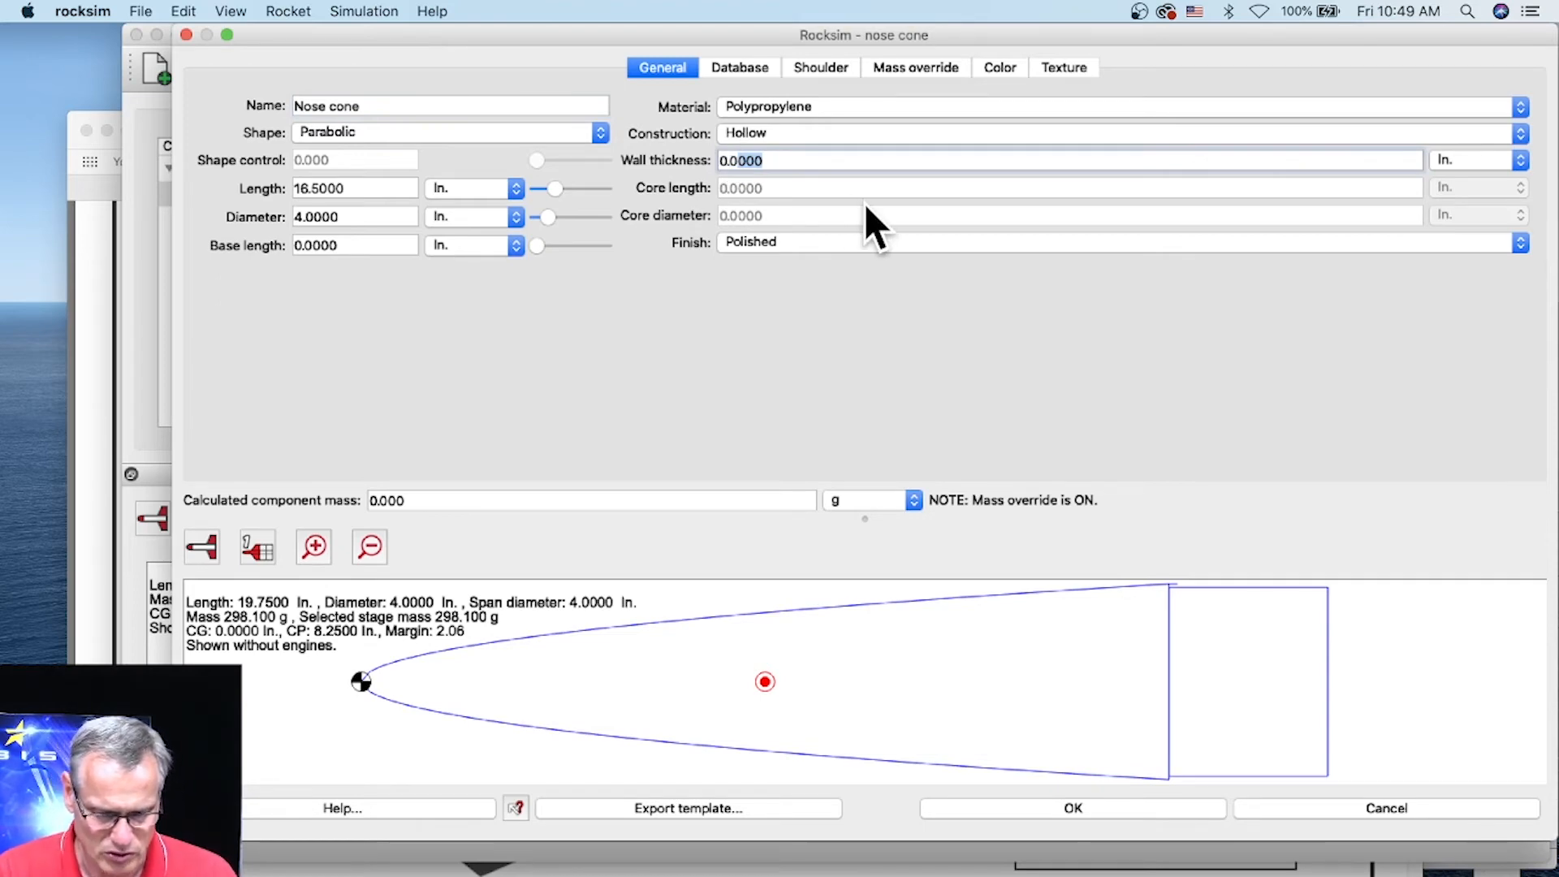
{"action": "type", "text": "00"}
{"action": "key", "text": "BackSpace"}
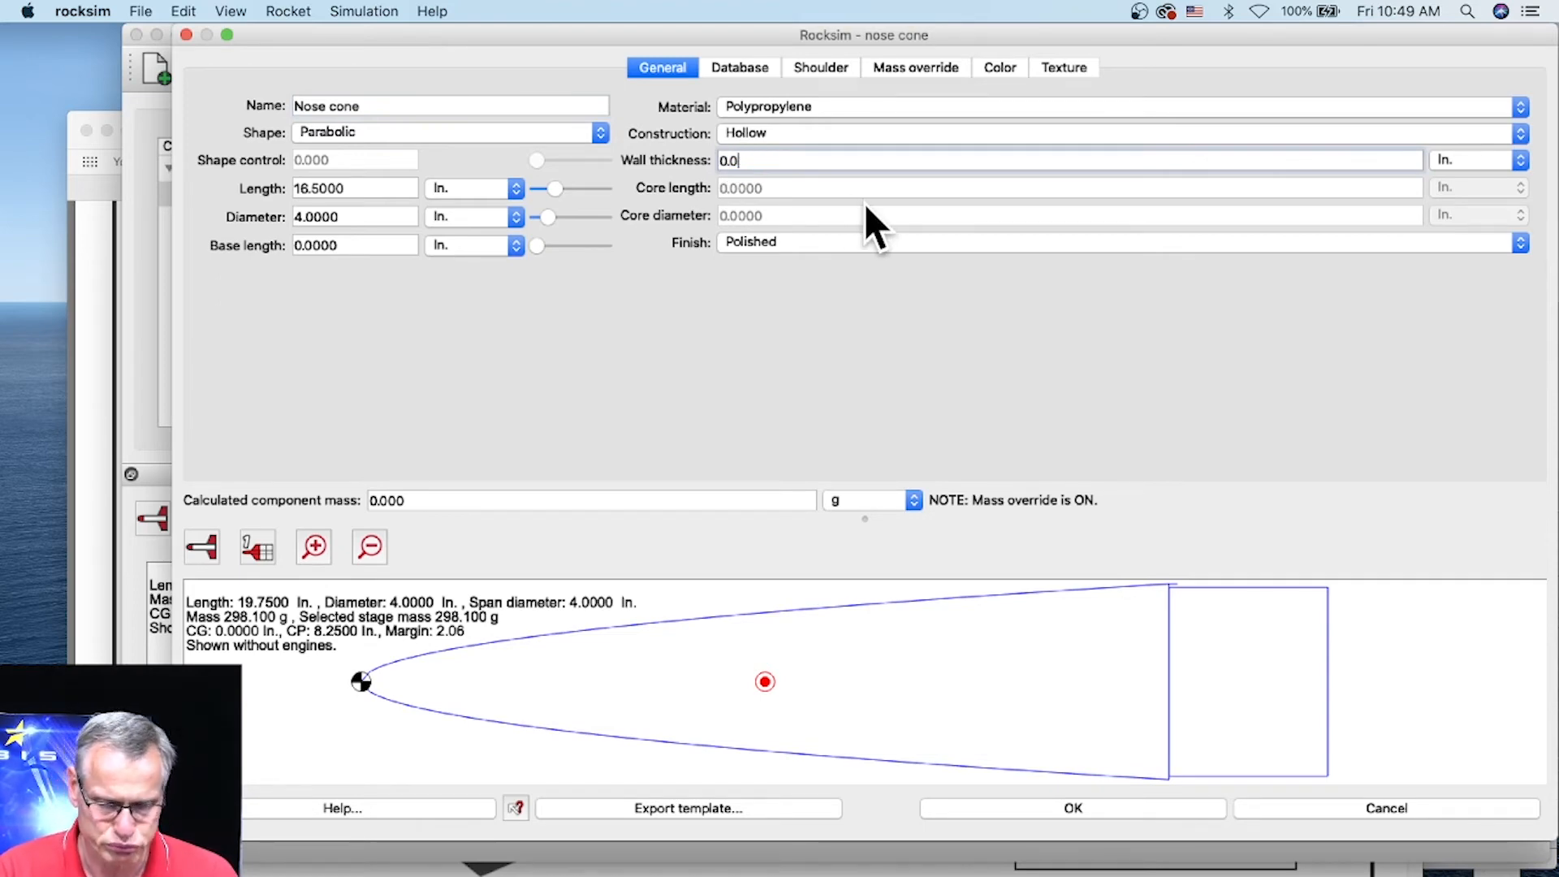
{"action": "type", "text": "7"}
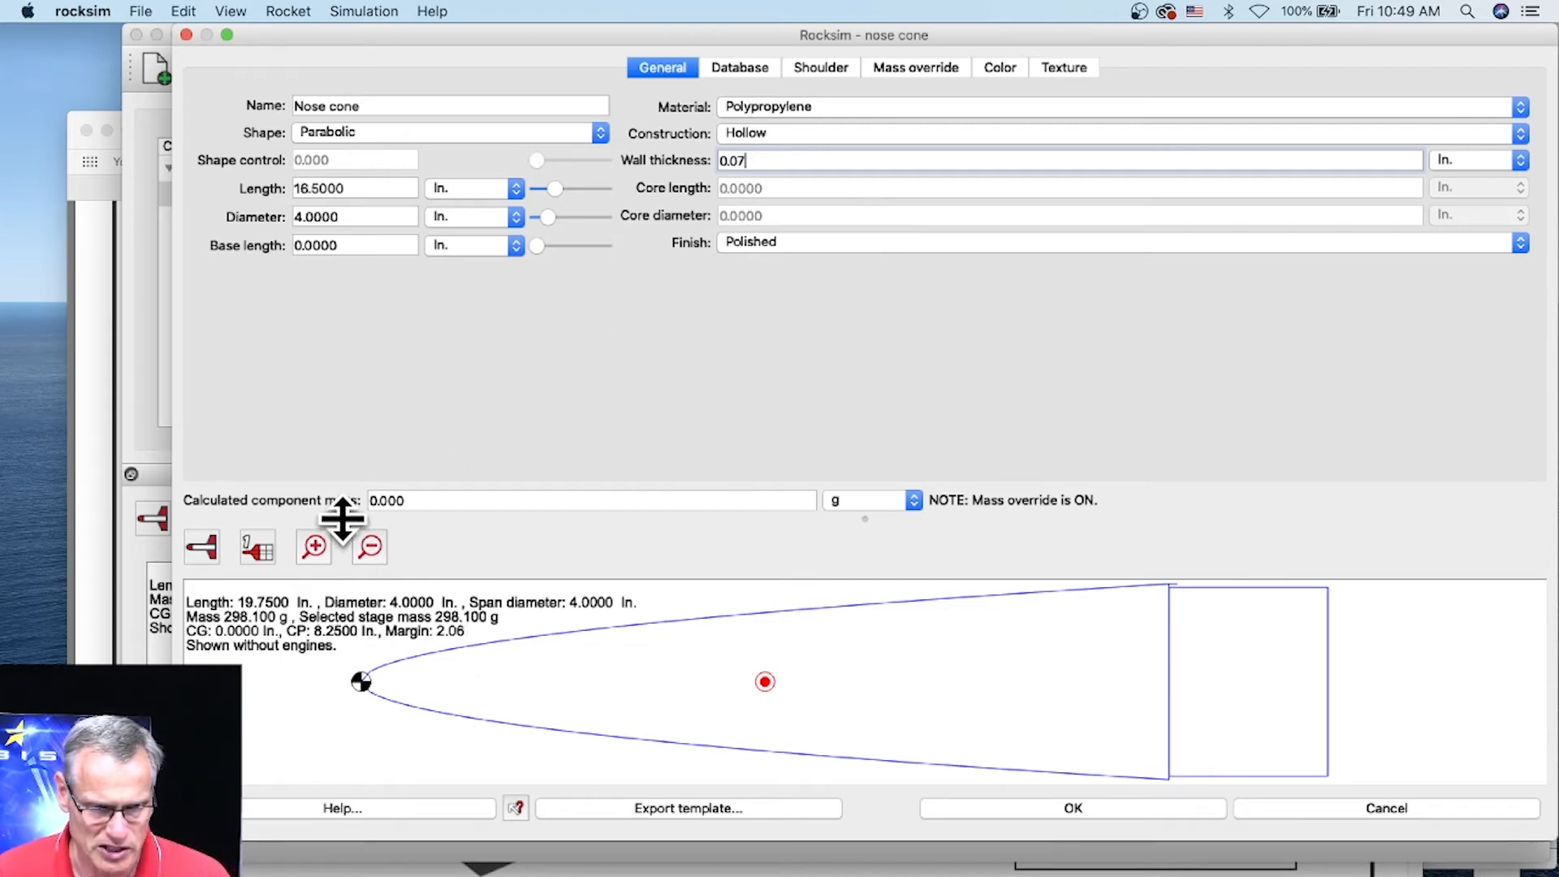
{"action": "key", "text": "Tab"}
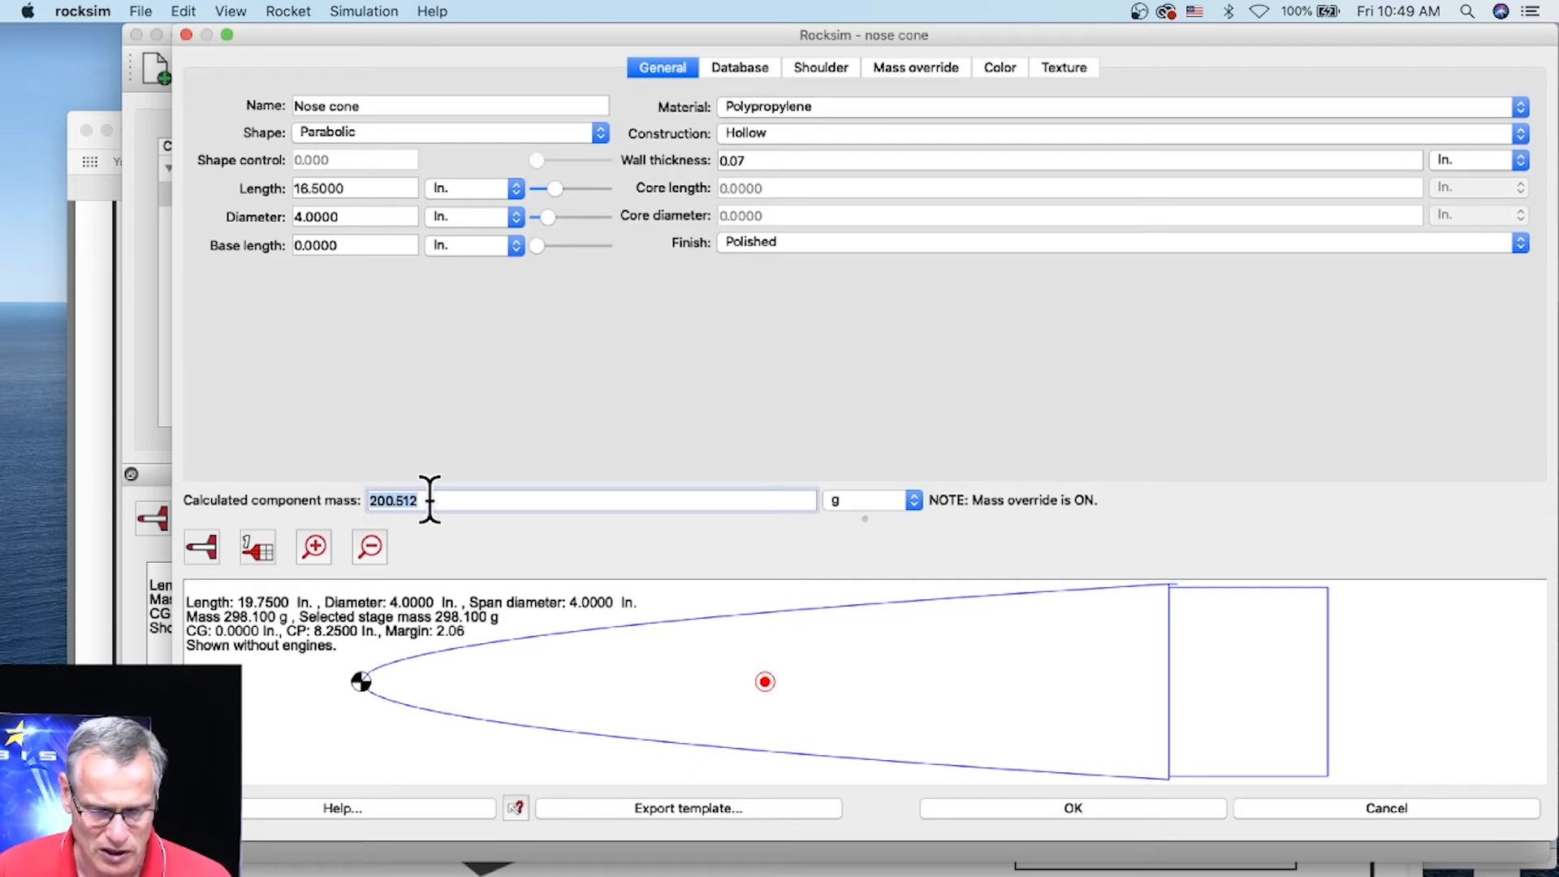
{"action": "left_click", "coordinate": [1095, 815]}
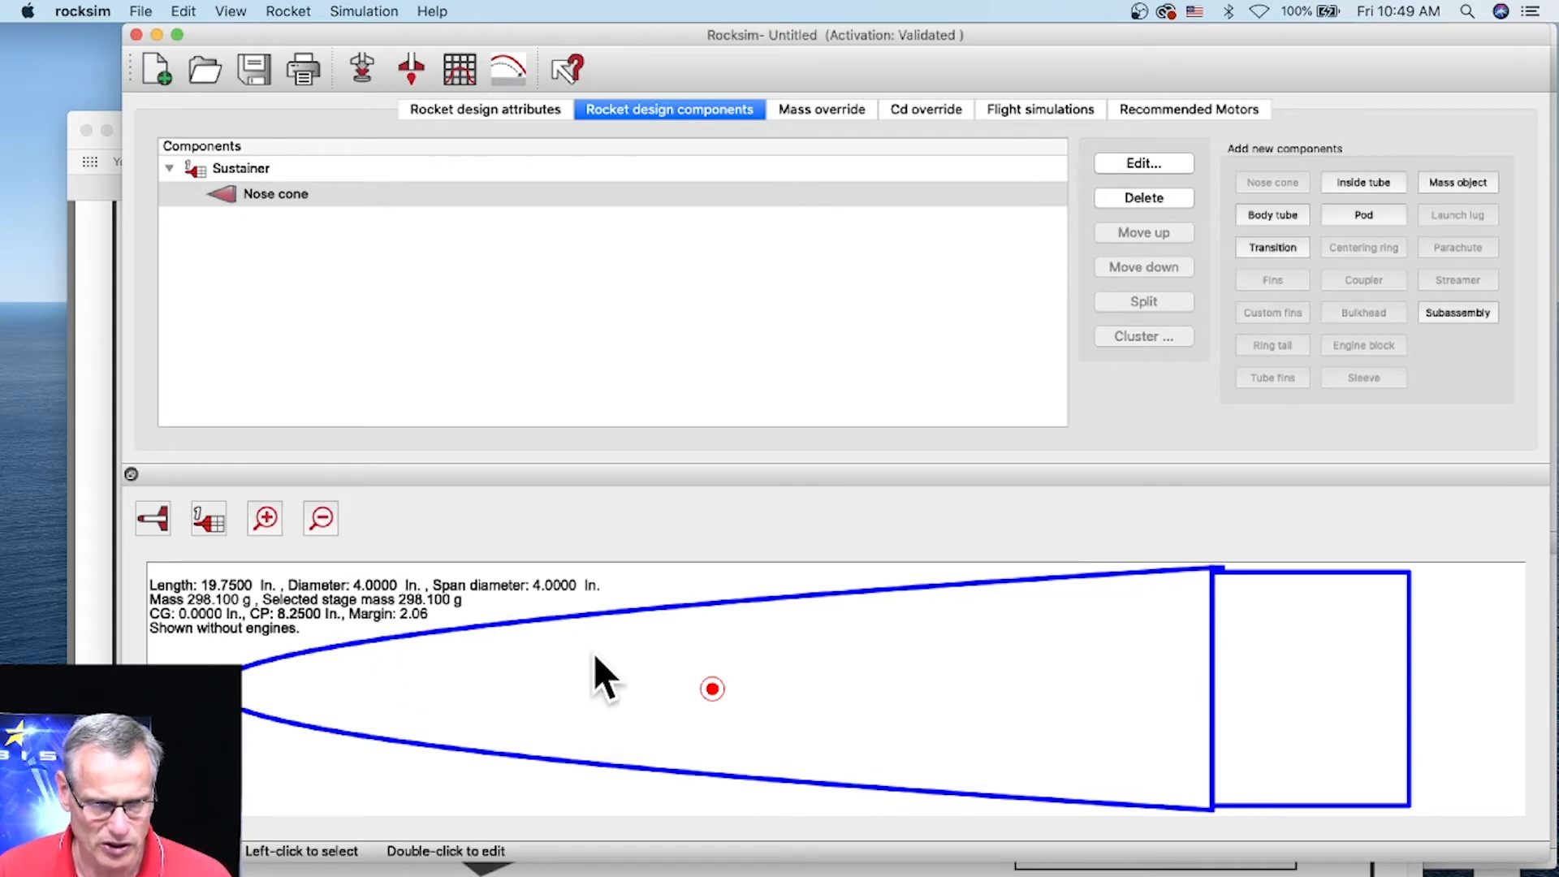
Add a new subassembly owned by the nose cone.
{"action": "left_click", "coordinate": [271, 198]}
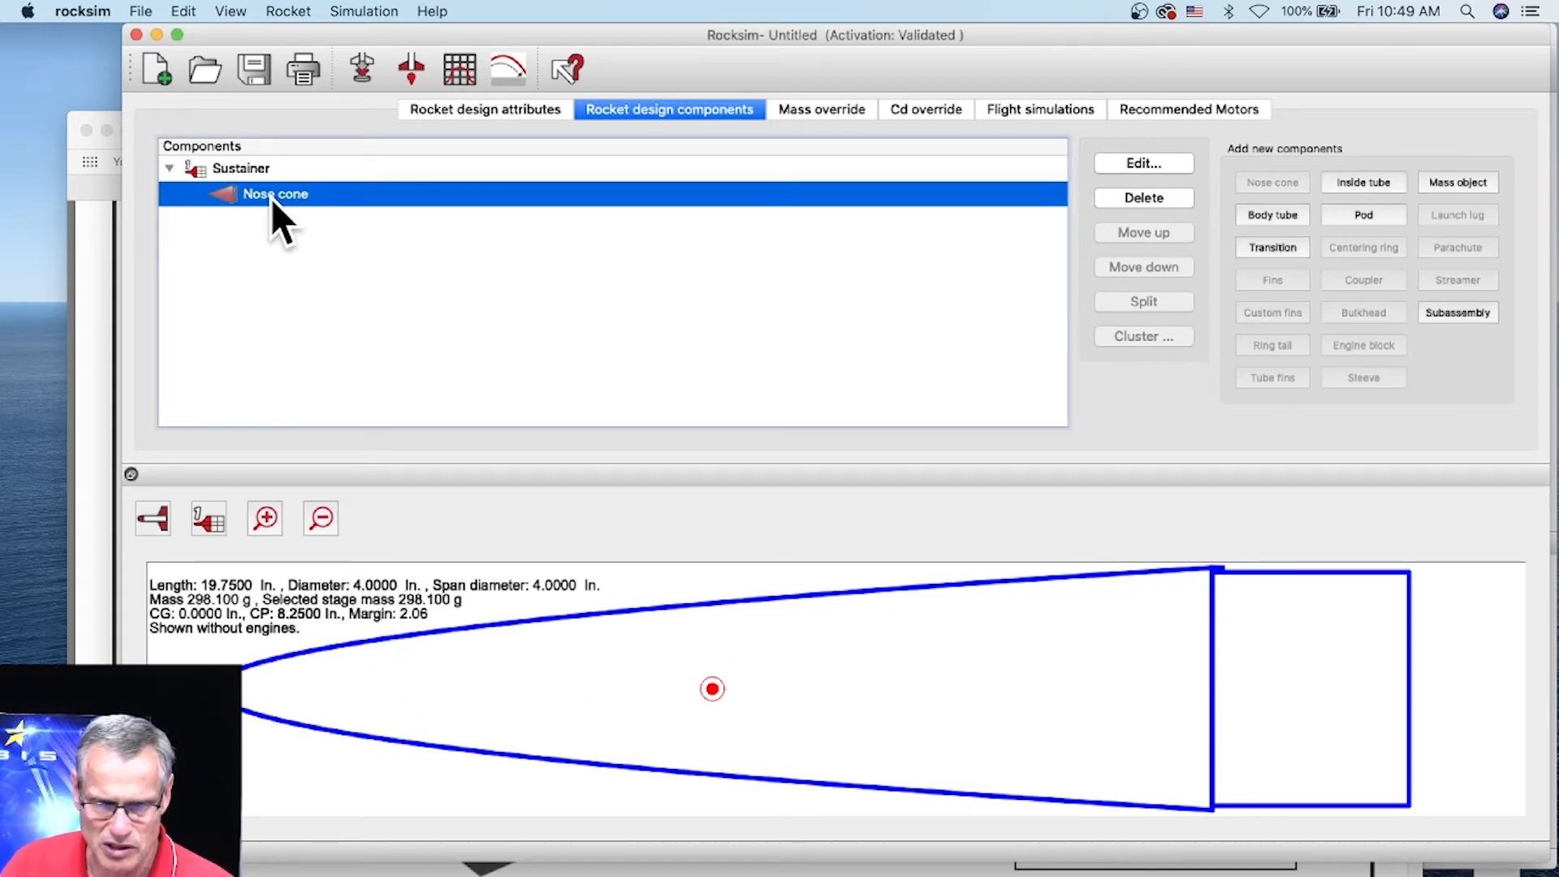
{"action": "left_click", "coordinate": [1453, 314]}
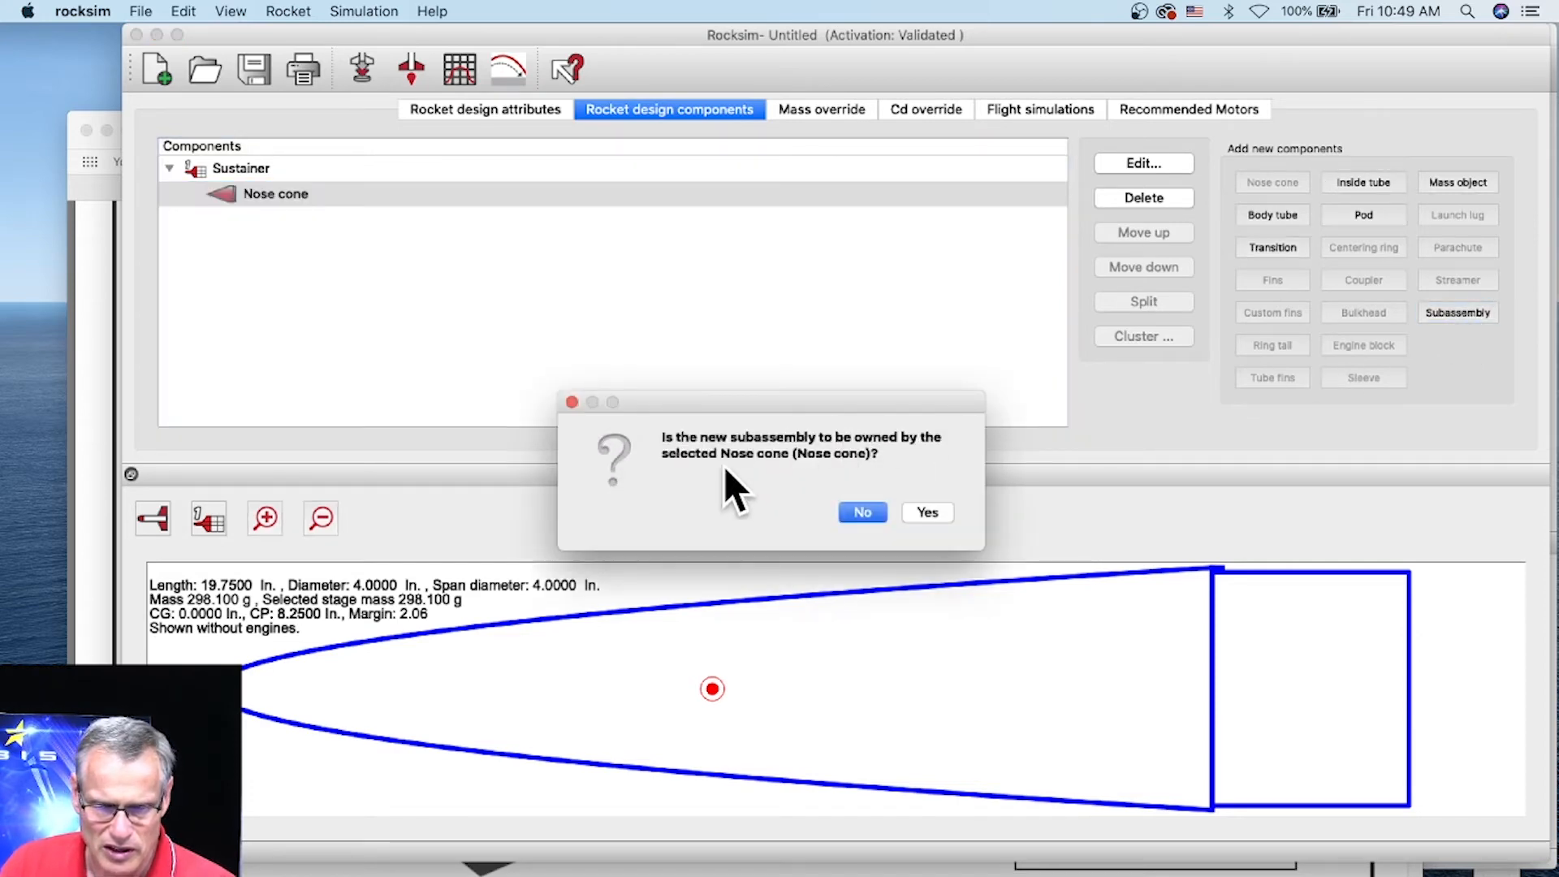
{"action": "left_click", "coordinate": [931, 512]}
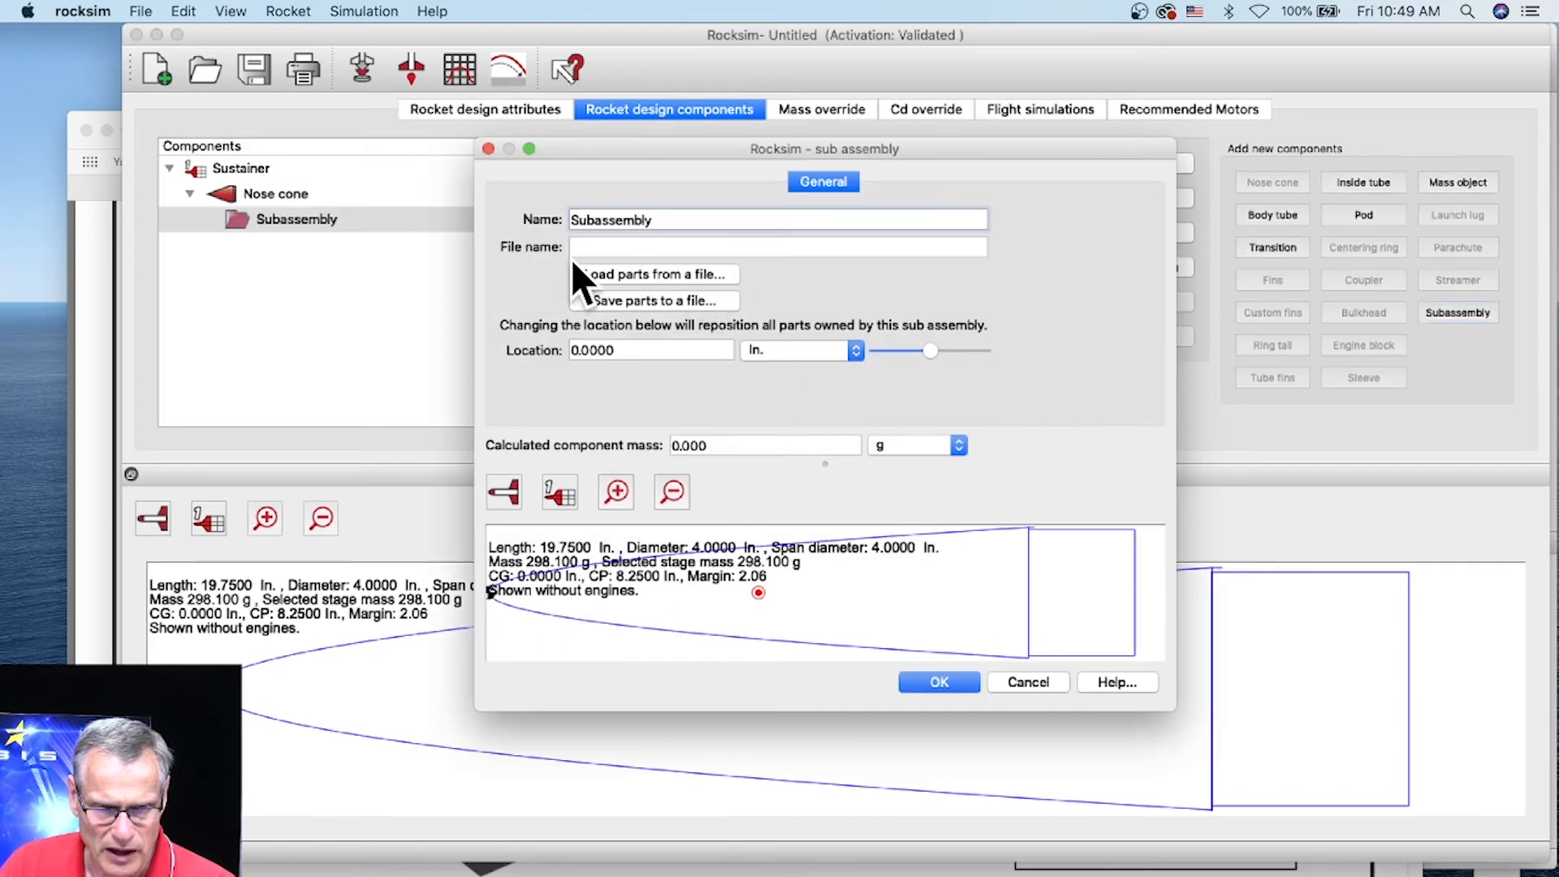
Load the subassembly's parts from the Desktop file E-bay-sub-assembly.rsa.
{"action": "left_click", "coordinate": [650, 272]}
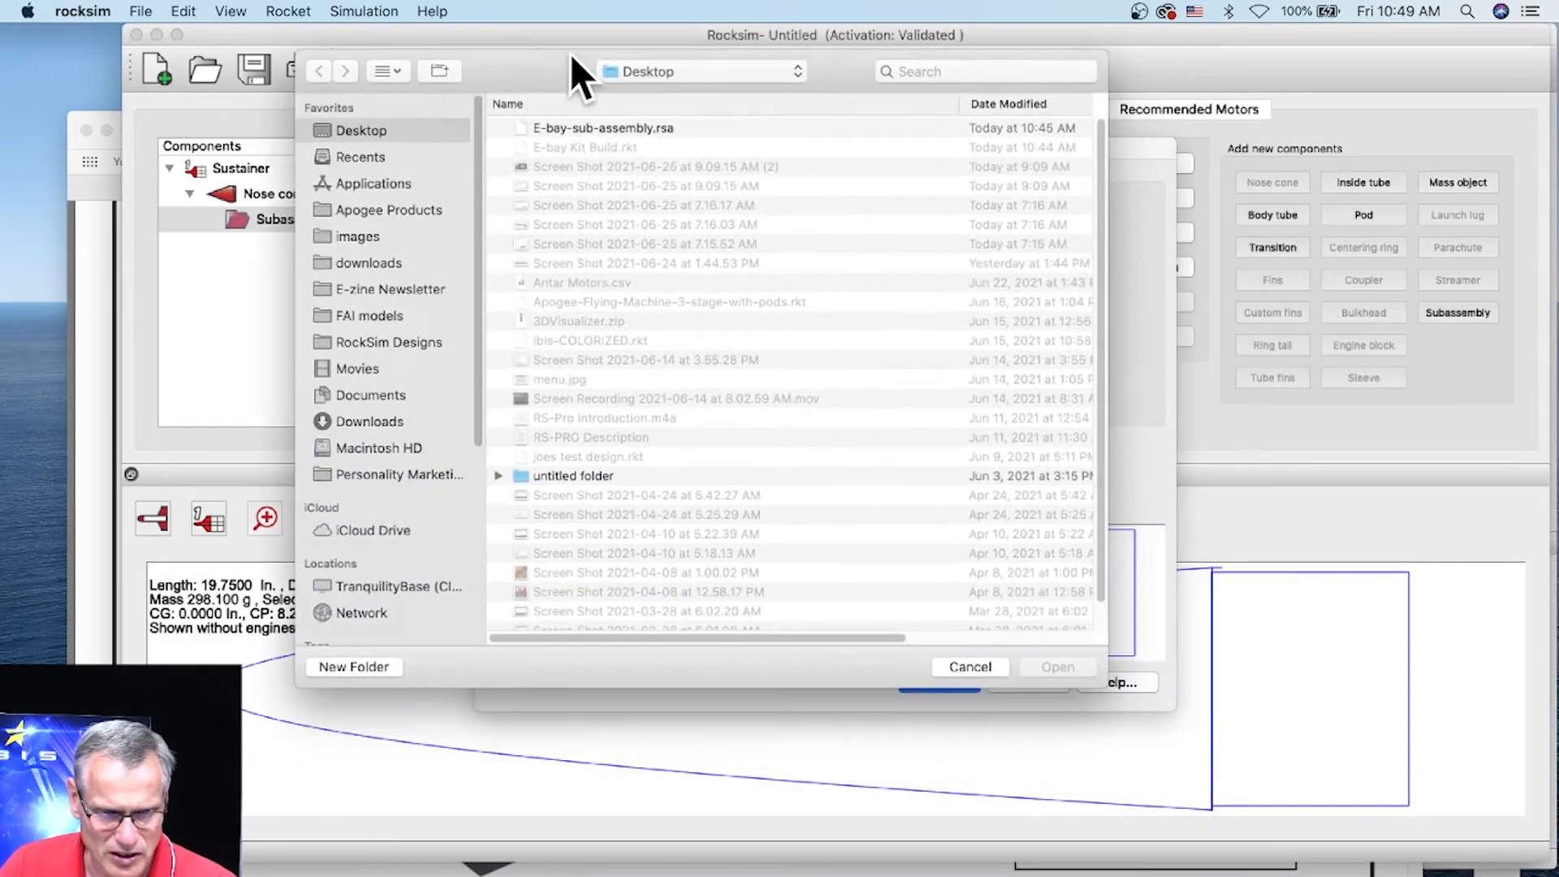
{"action": "left_click_drag", "start_coordinate": [1106, 685], "coordinate": [1498, 836]}
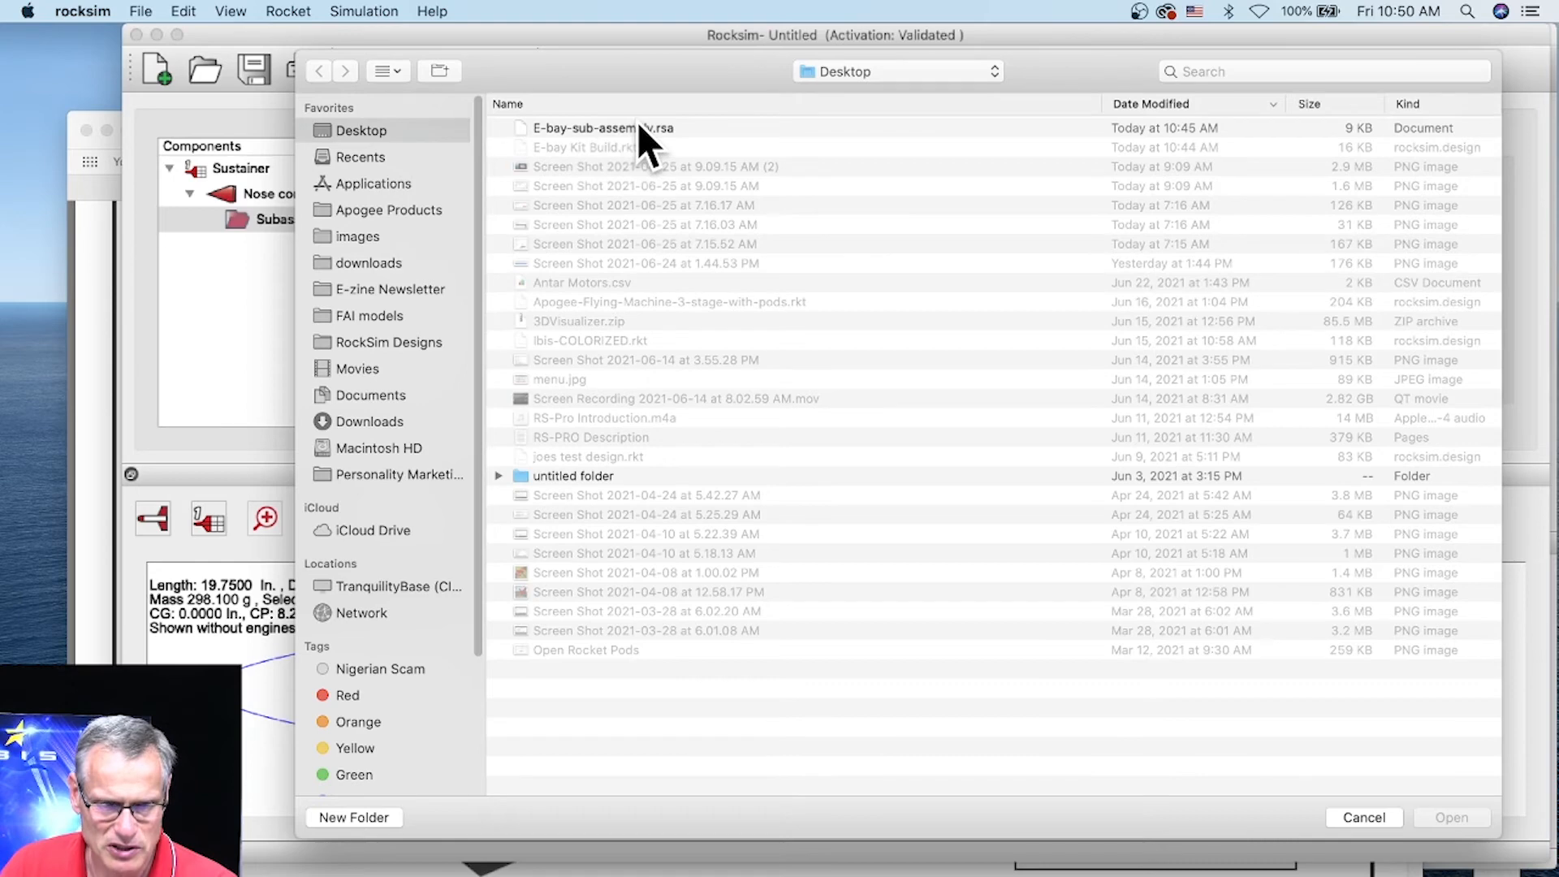
{"action": "left_click", "coordinate": [617, 128]}
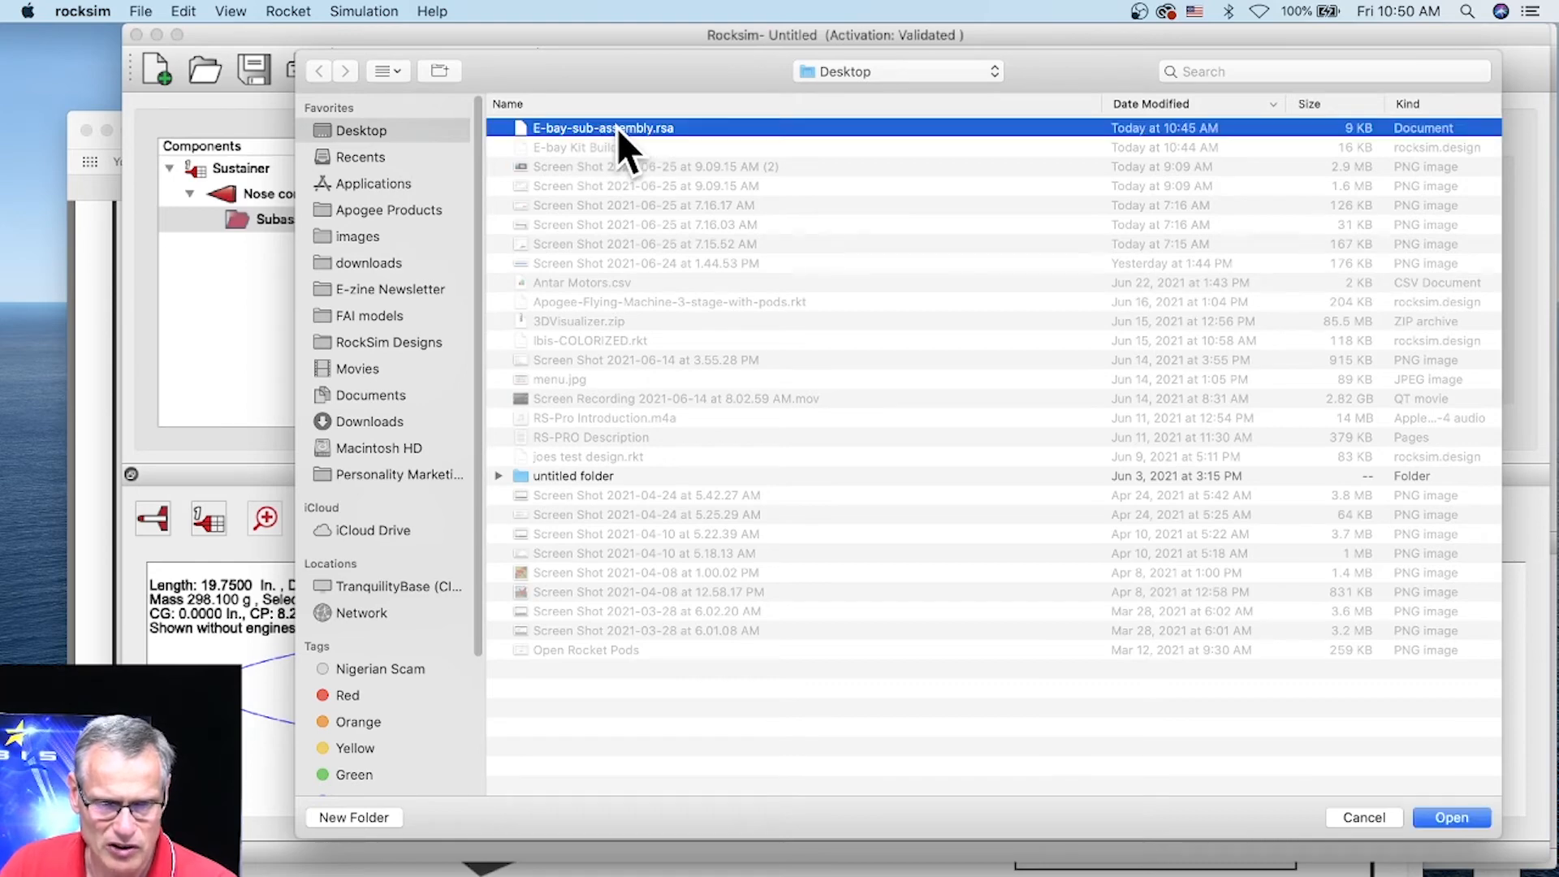
{"action": "left_click", "coordinate": [1450, 819]}
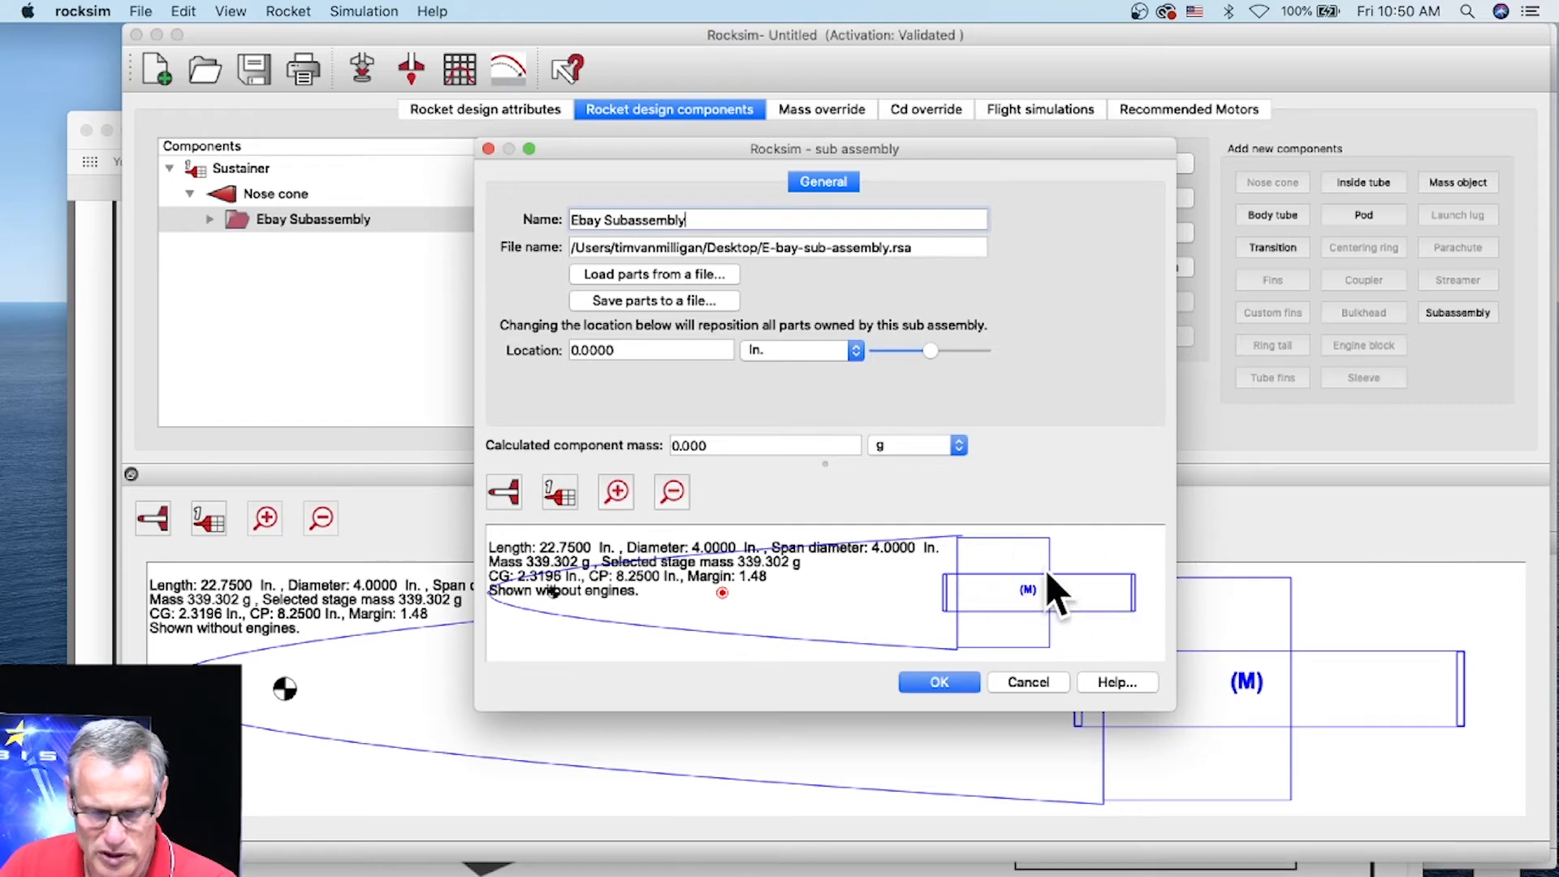
Enlarge the subassembly's properties window and shift the Ebay Subassembly forward to a location of about -3.375 in.
{"action": "left_click_drag", "start_coordinate": [632, 139], "coordinate": [255, 28]}
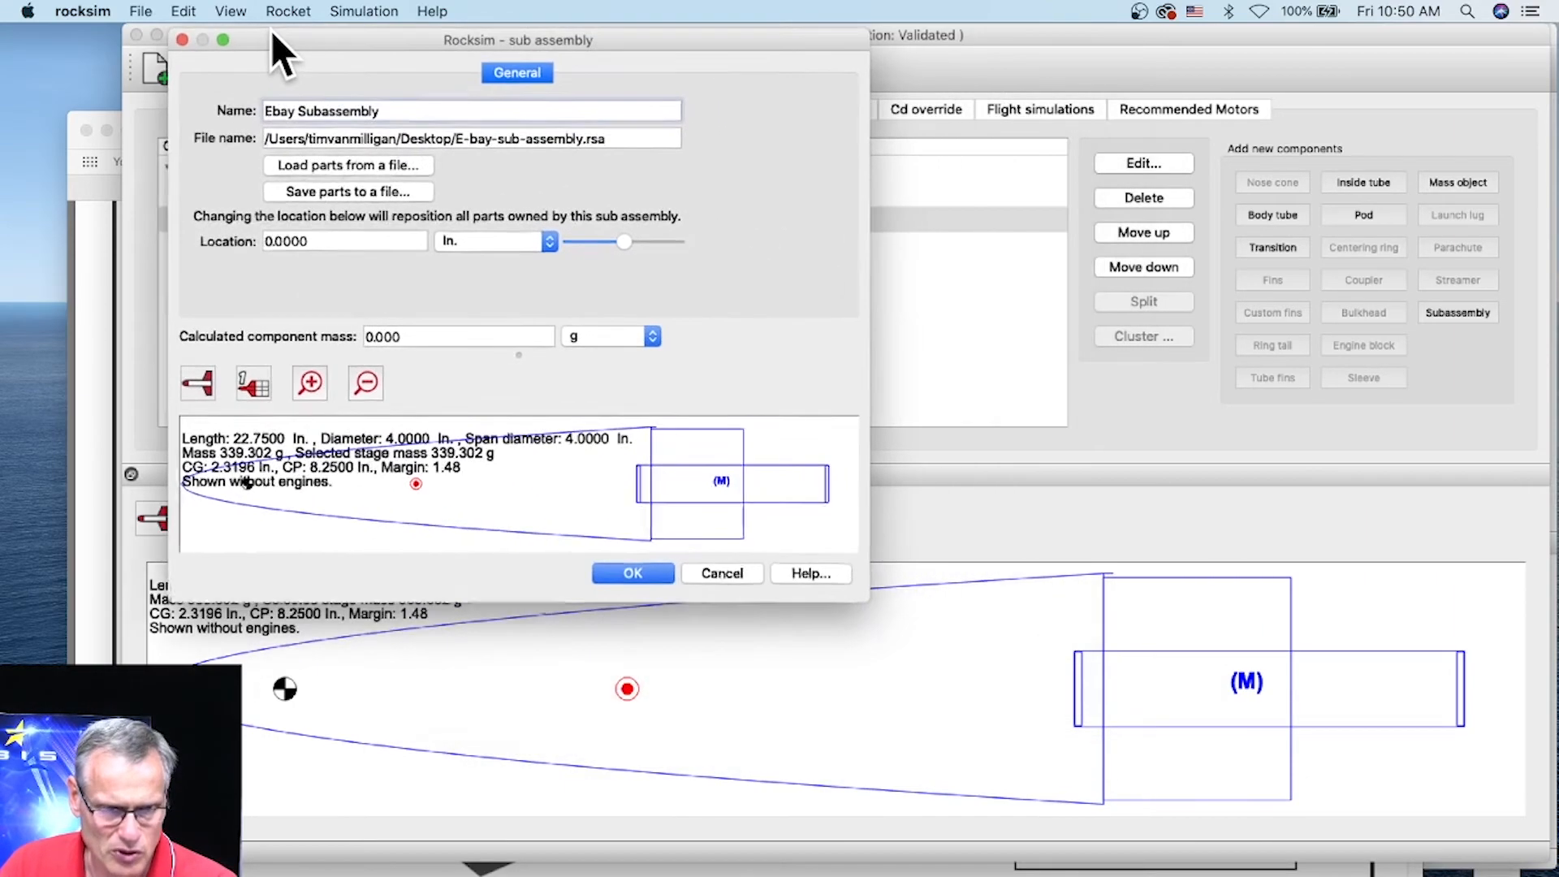
{"action": "left_click_drag", "start_coordinate": [845, 585], "coordinate": [1501, 830]}
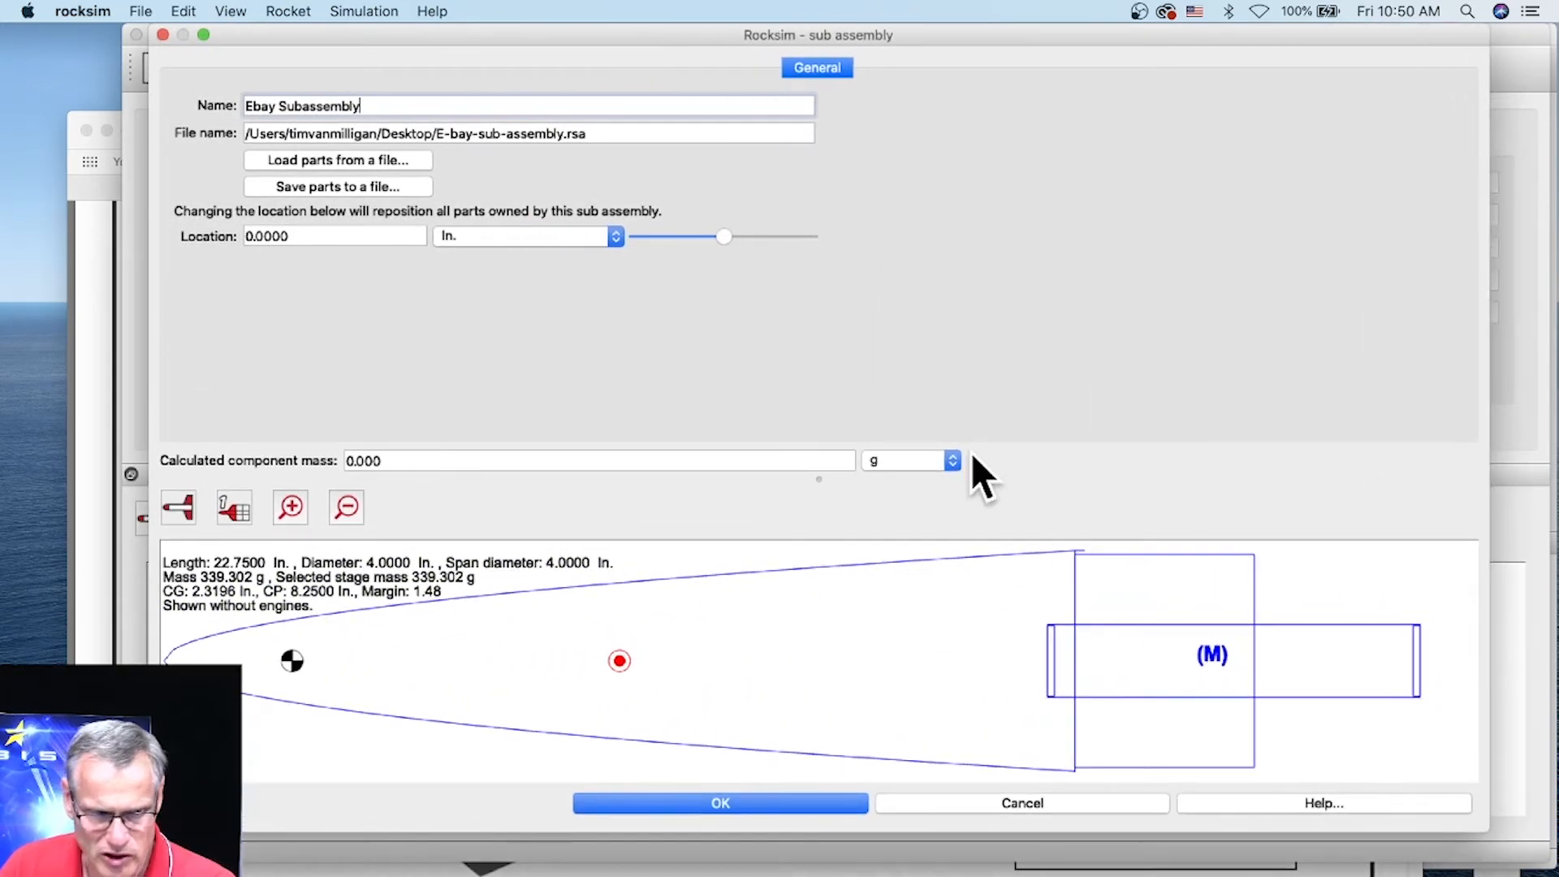
{"action": "left_click", "coordinate": [719, 236]}
{"action": "mouse_move", "coordinate": [718, 236]}
{"action": "left_mouse_down"}
{"action": "mouse_move", "coordinate": [680, 233]}
{"action": "mouse_move", "coordinate": [707, 239]}
{"action": "left_mouse_up"}
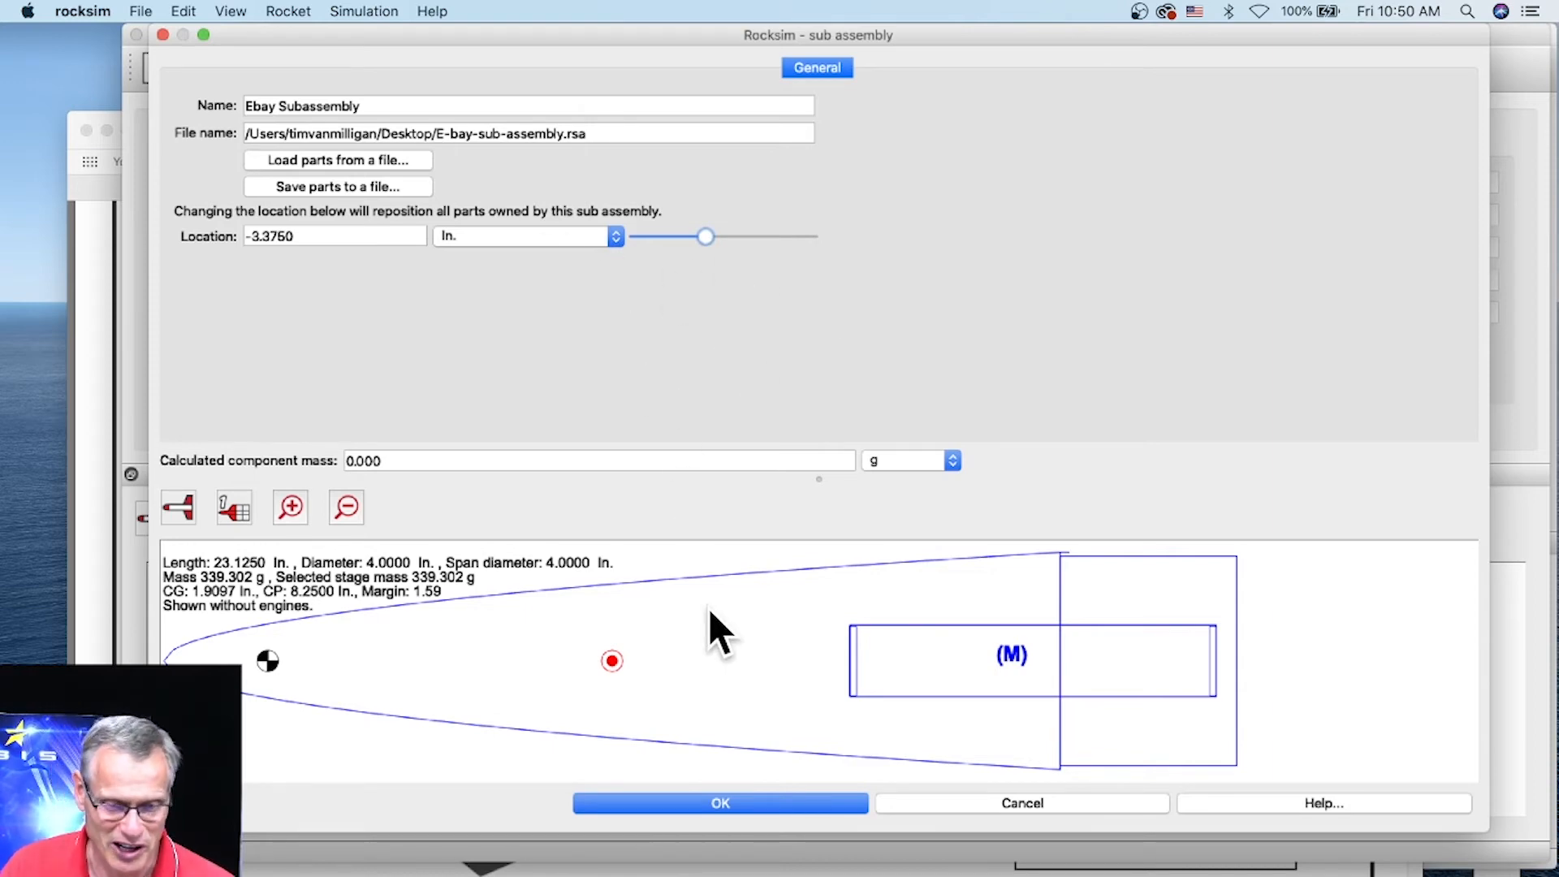
Accept the Ebay Subassembly's properties.
{"action": "left_click", "coordinate": [709, 804]}
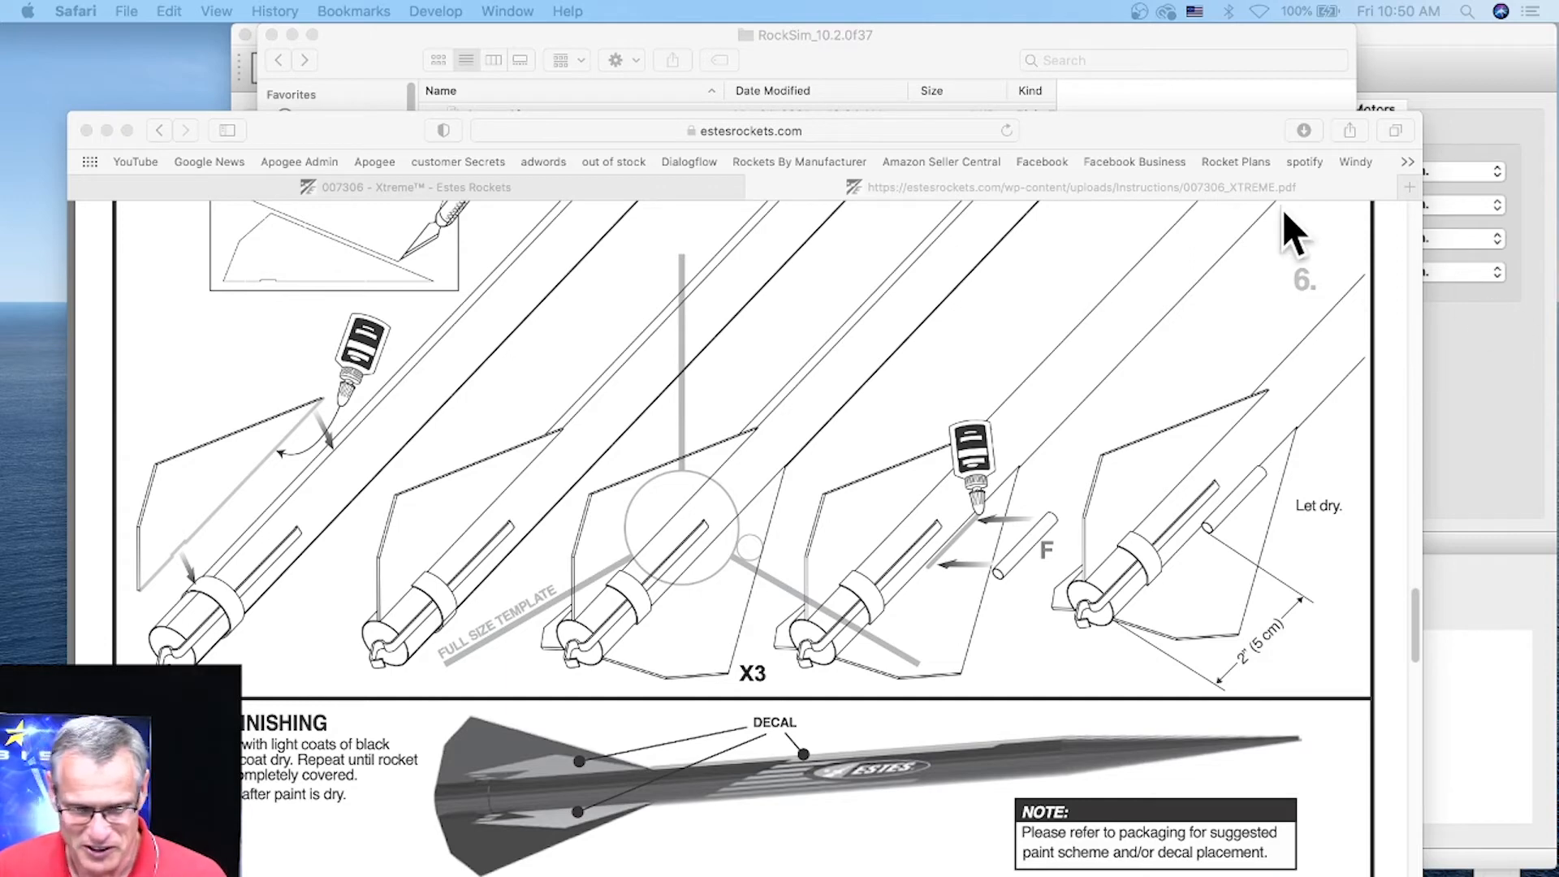
Switch to Safari, load the Apogee Components home page from the bookmarks, and look at its RockSim 10.2 banner.
{"action": "left_click_drag", "start_coordinate": [271, 146], "coordinate": [273, 20]}
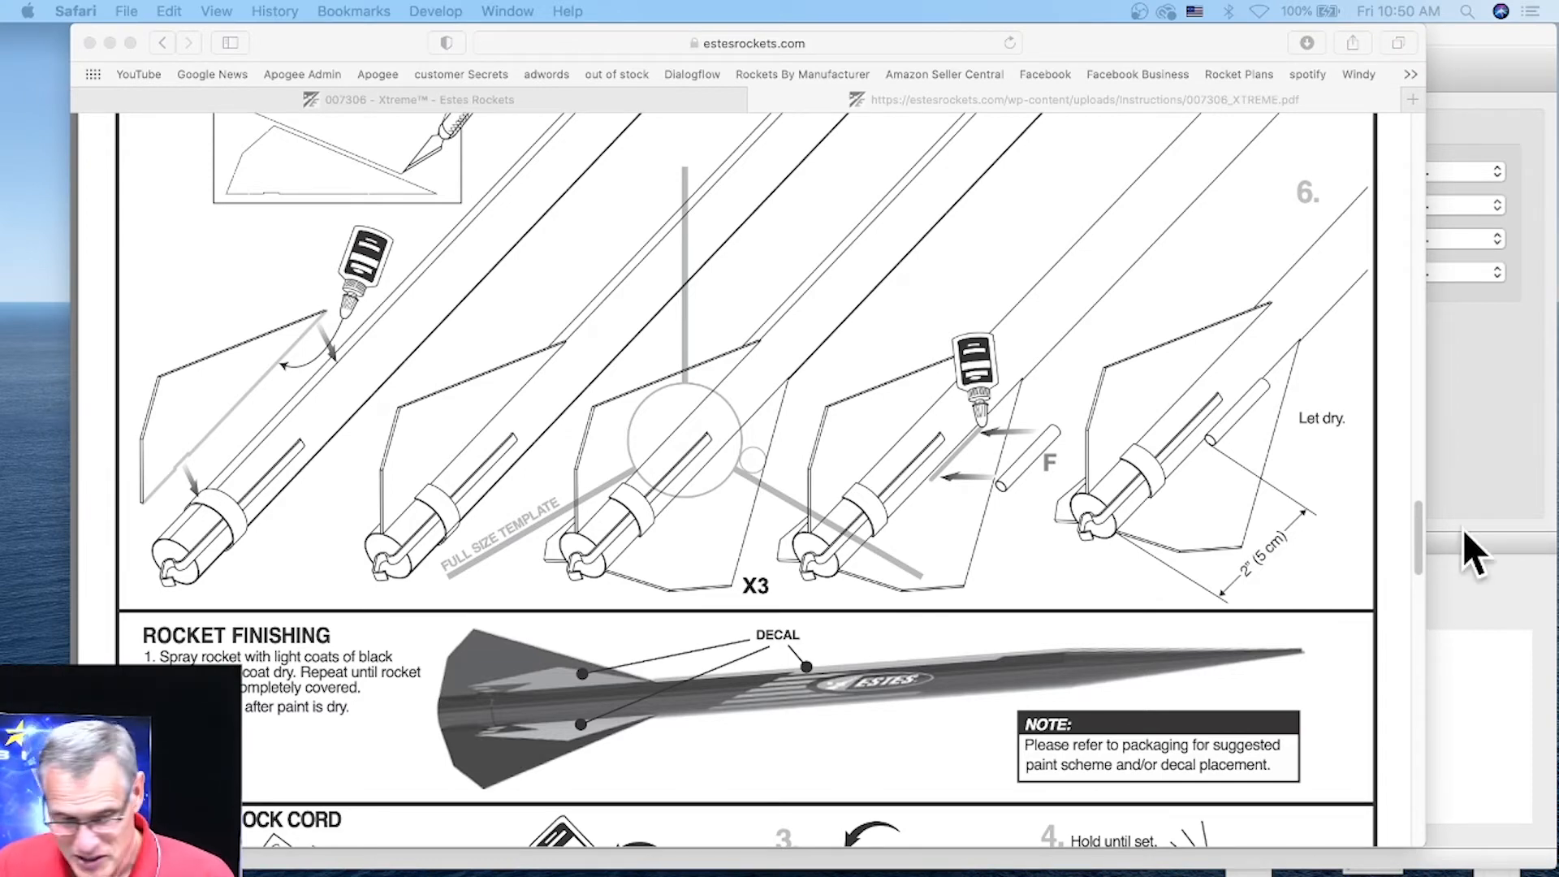
{"action": "left_click", "coordinate": [367, 104]}
{"action": "left_click", "coordinate": [377, 73]}
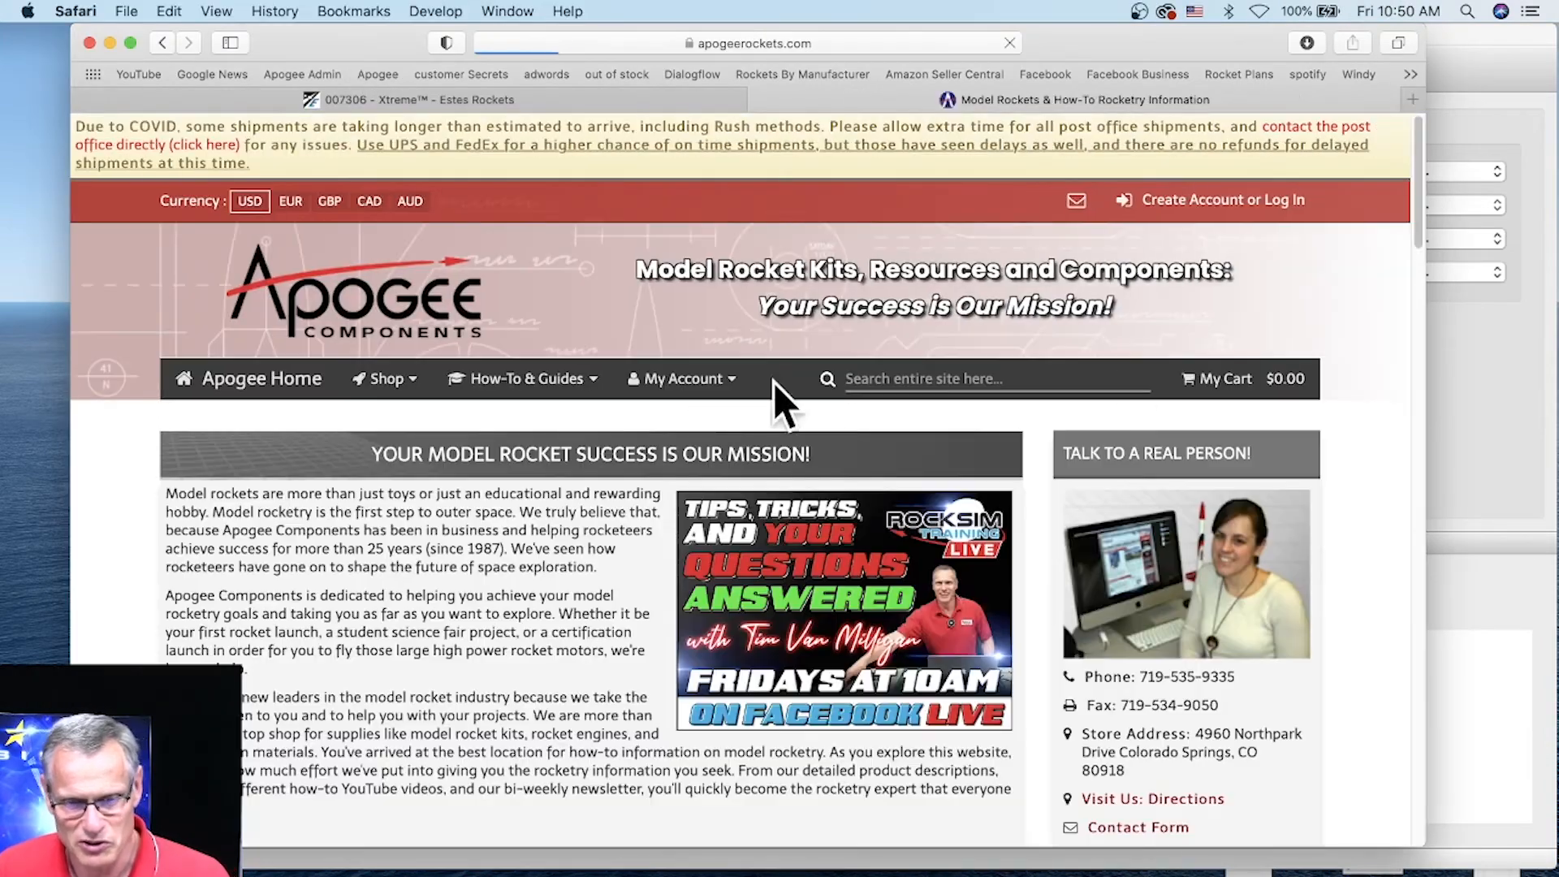
{"action": "scroll", "coordinate": [519, 483], "scroll_direction": "down", "scroll_amount": 3}
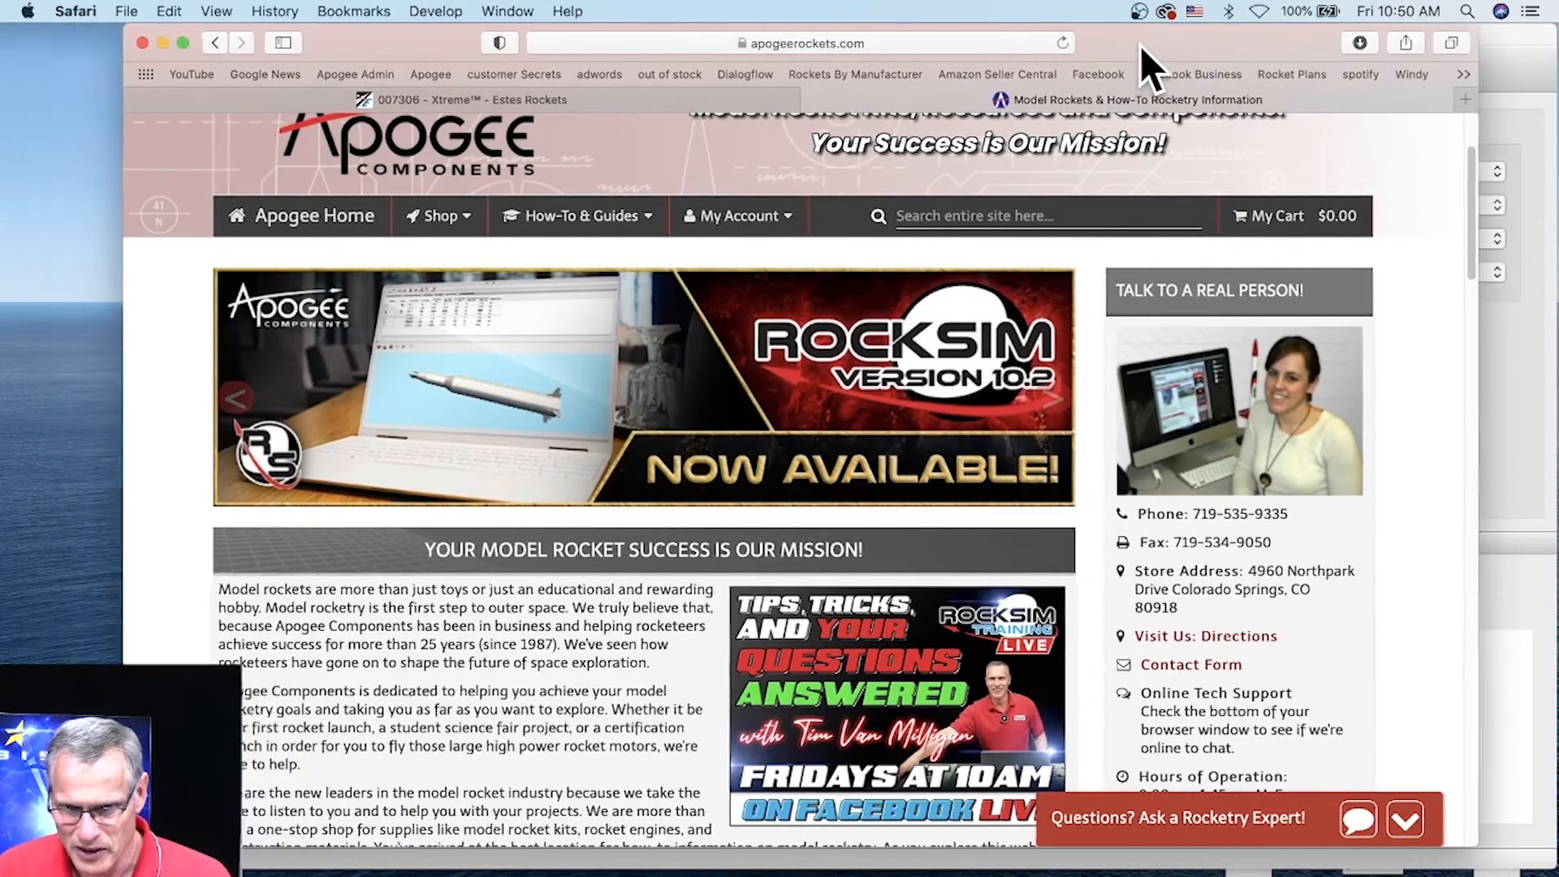
{"action": "left_click_drag", "start_coordinate": [1140, 46], "coordinate": [1210, 46]}
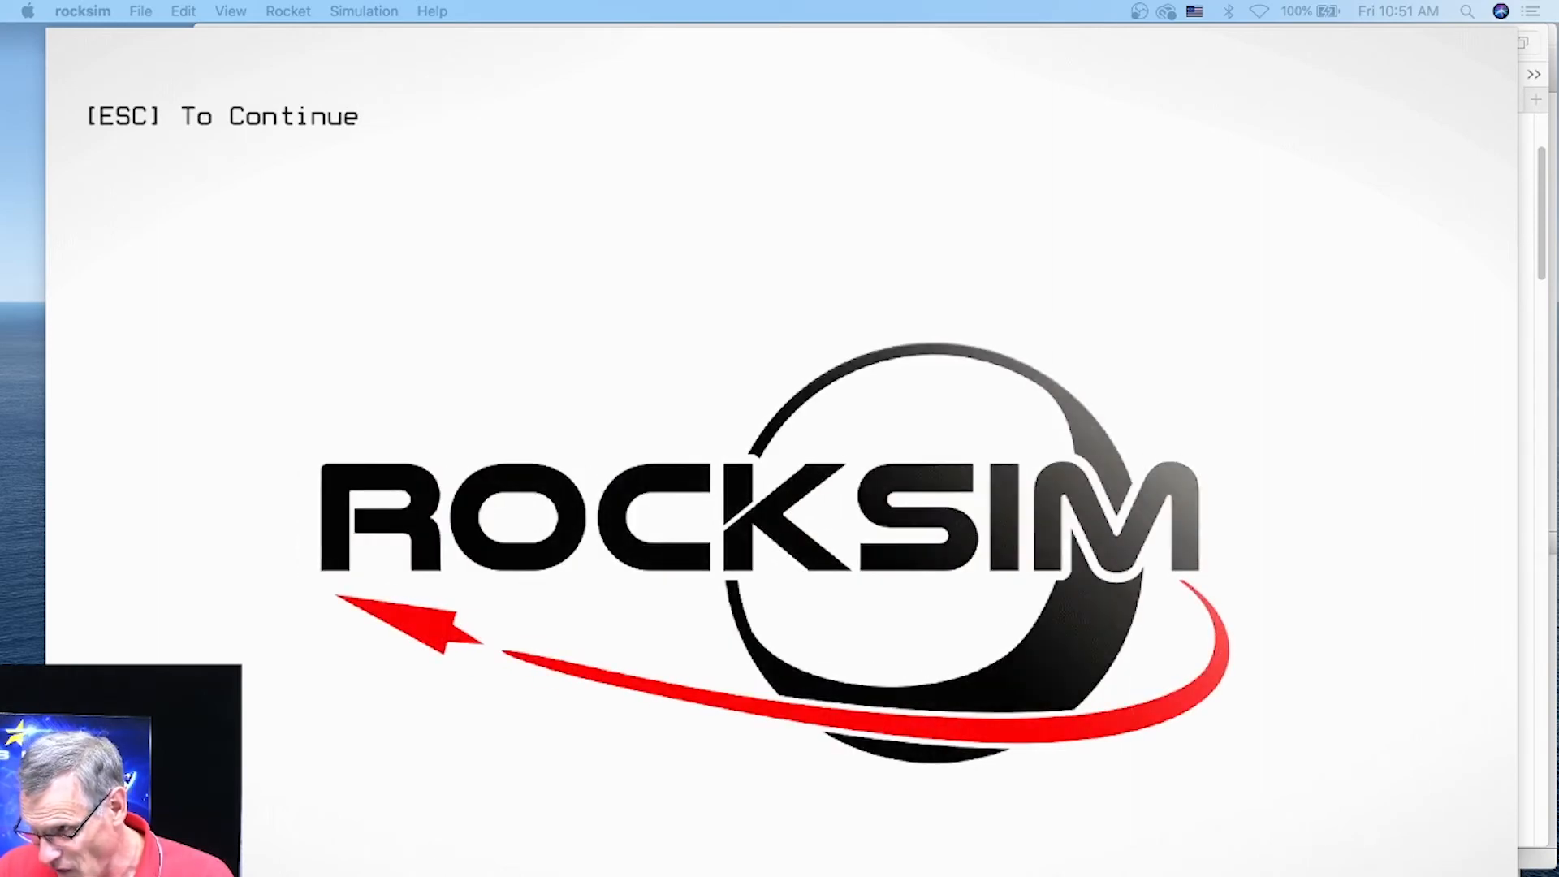
Switch to RockSim, skip its splash screen, and resize the untitled design window to fit the screen beside the webcam area.
{"action": "key", "text": "Escape"}
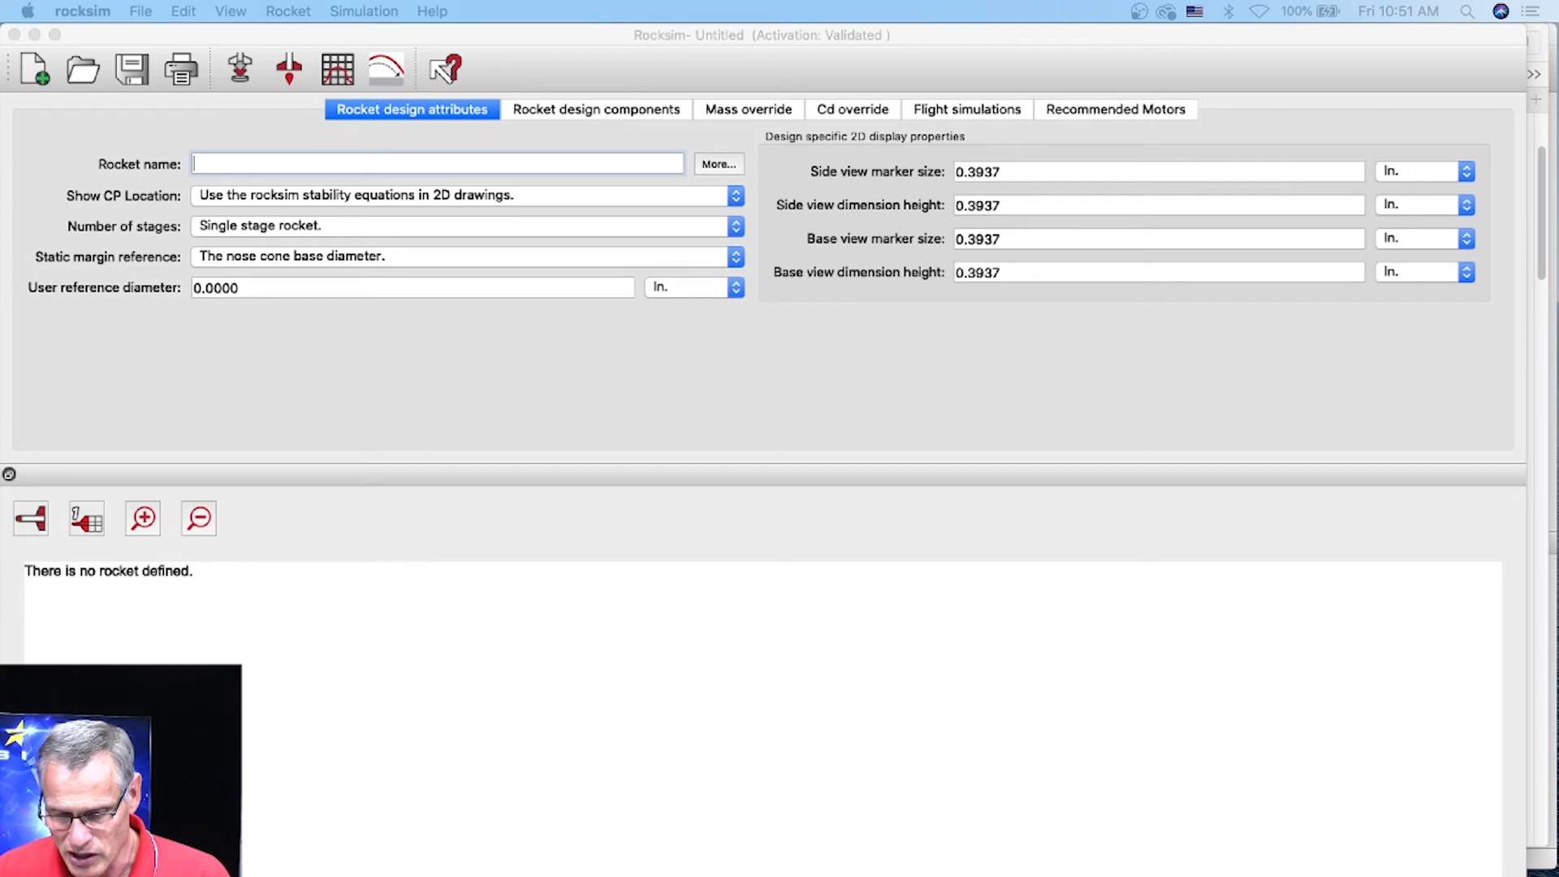
{"action": "left_click_drag", "start_coordinate": [1525, 876], "coordinate": [1547, 853]}
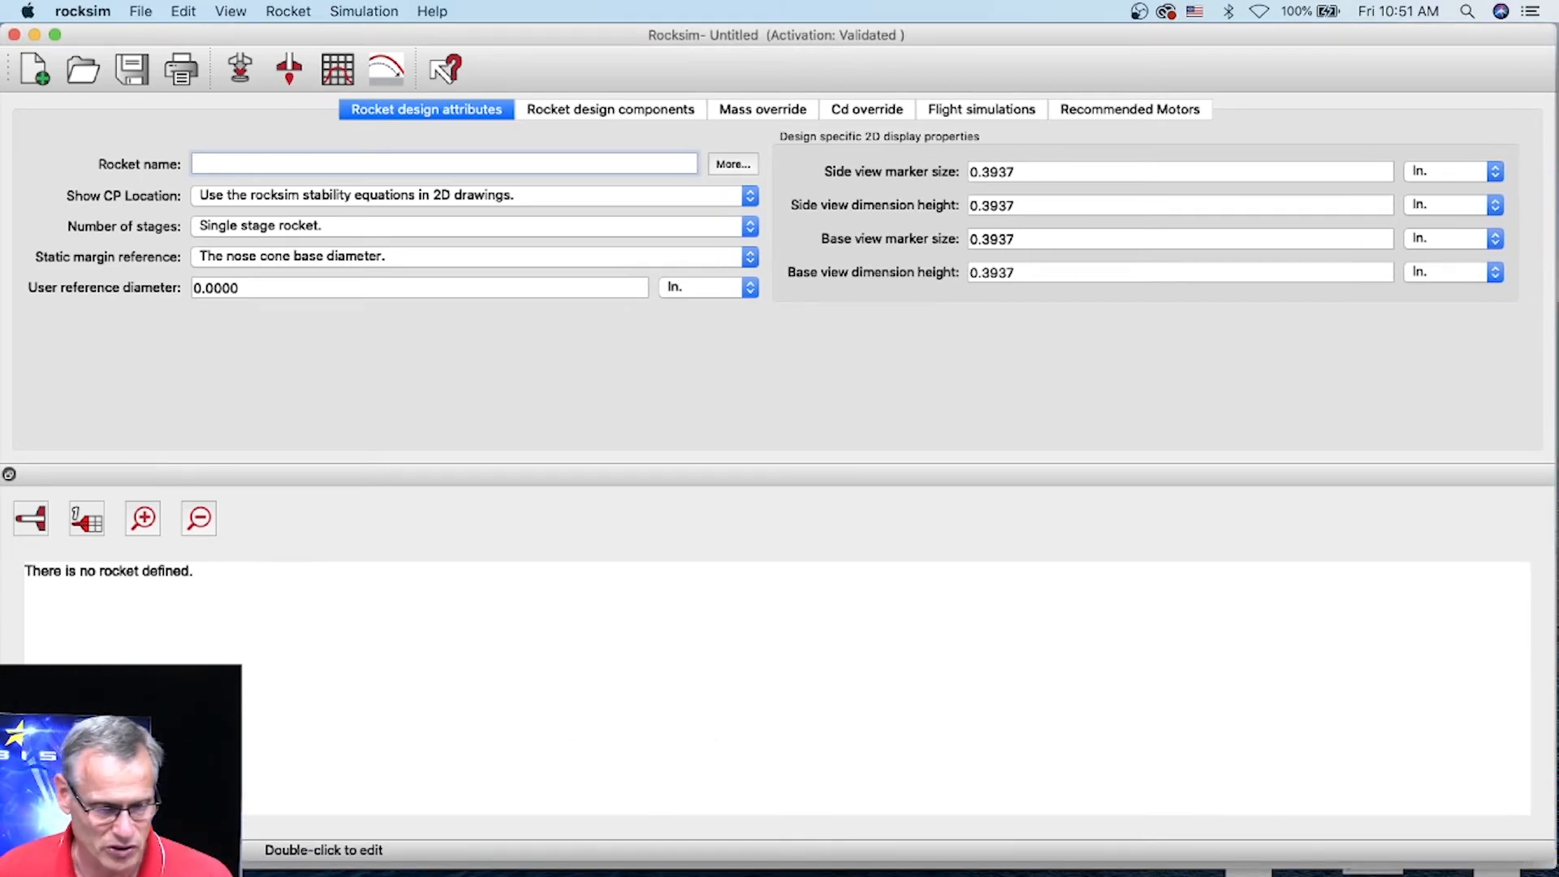
{"action": "left_click_drag", "start_coordinate": [1, 815], "coordinate": [235, 815]}
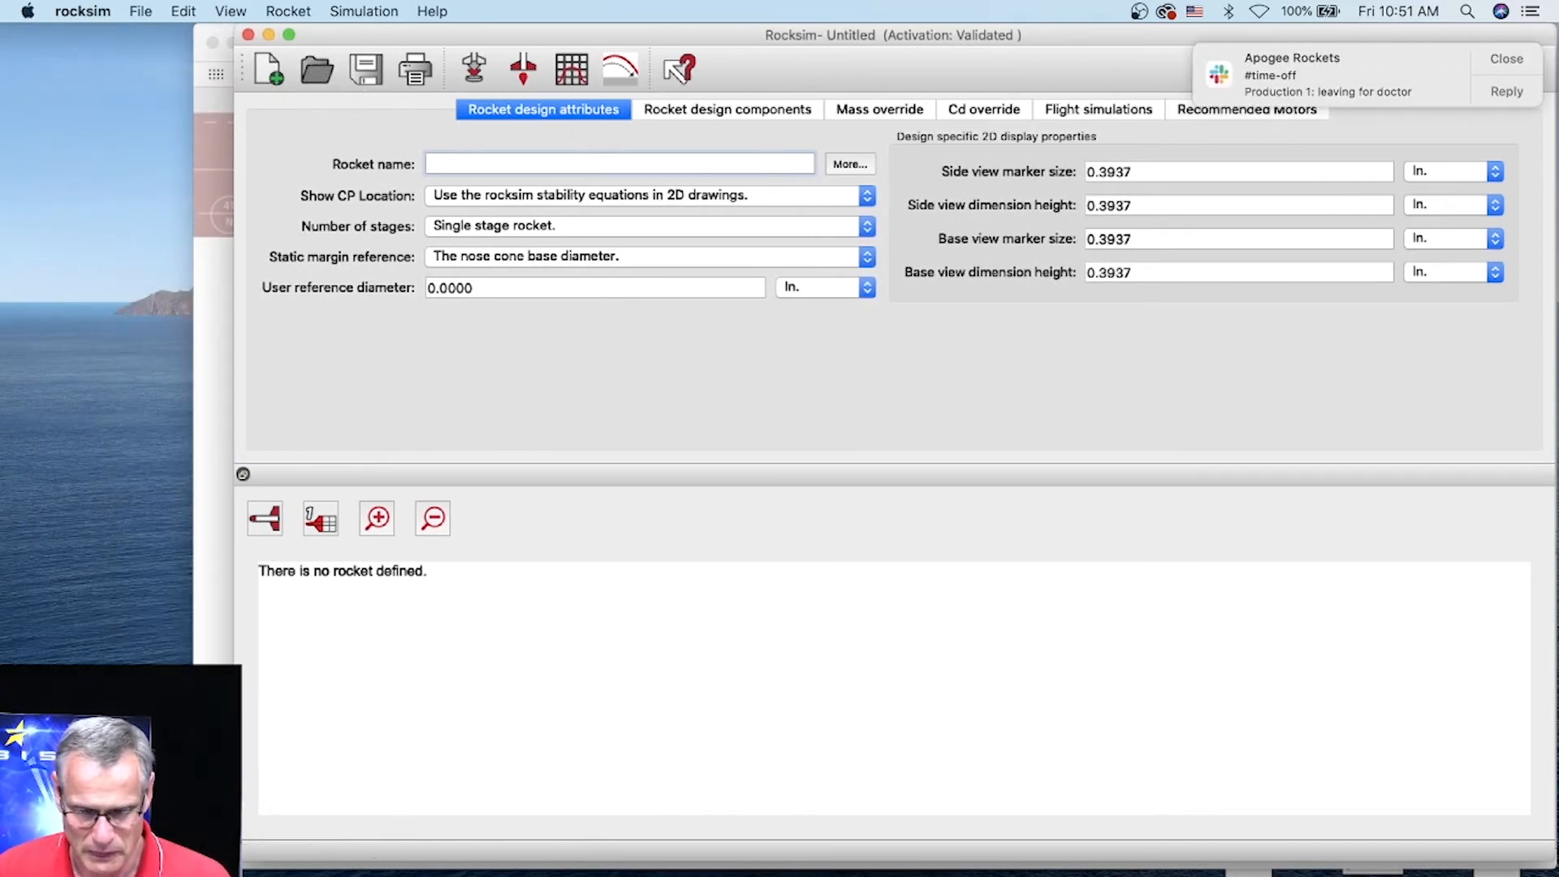
Quit Slack and open the design asp_sonda_iib.rkt from the RockSim Designs folder.
{"action": "left_click", "coordinate": [318, 69]}
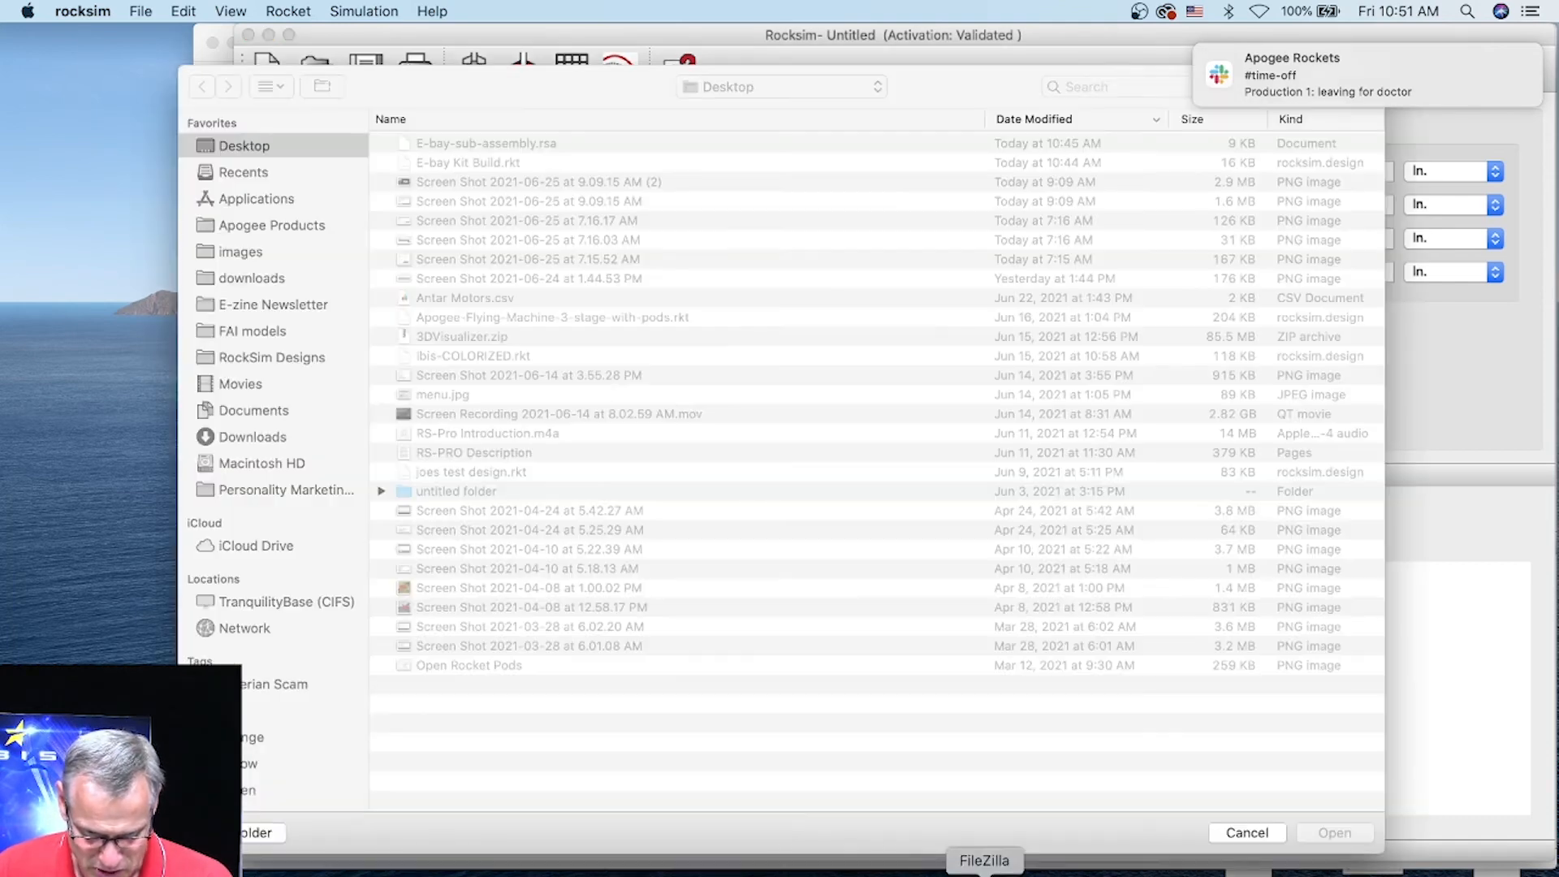
{"action": "right_click", "coordinate": [923, 874]}
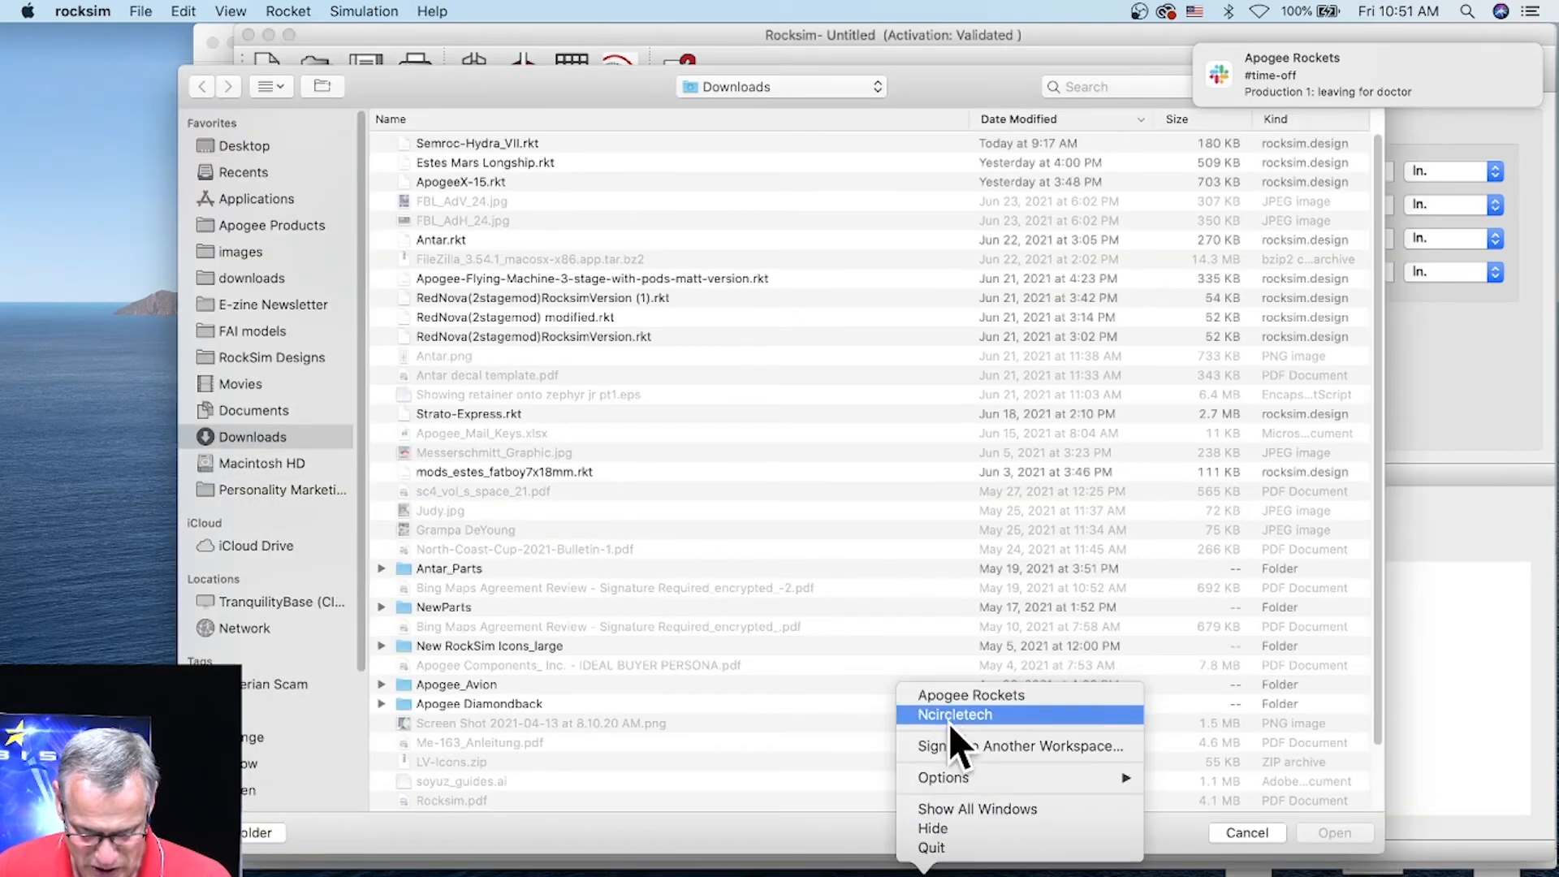
{"action": "left_click", "coordinate": [945, 844]}
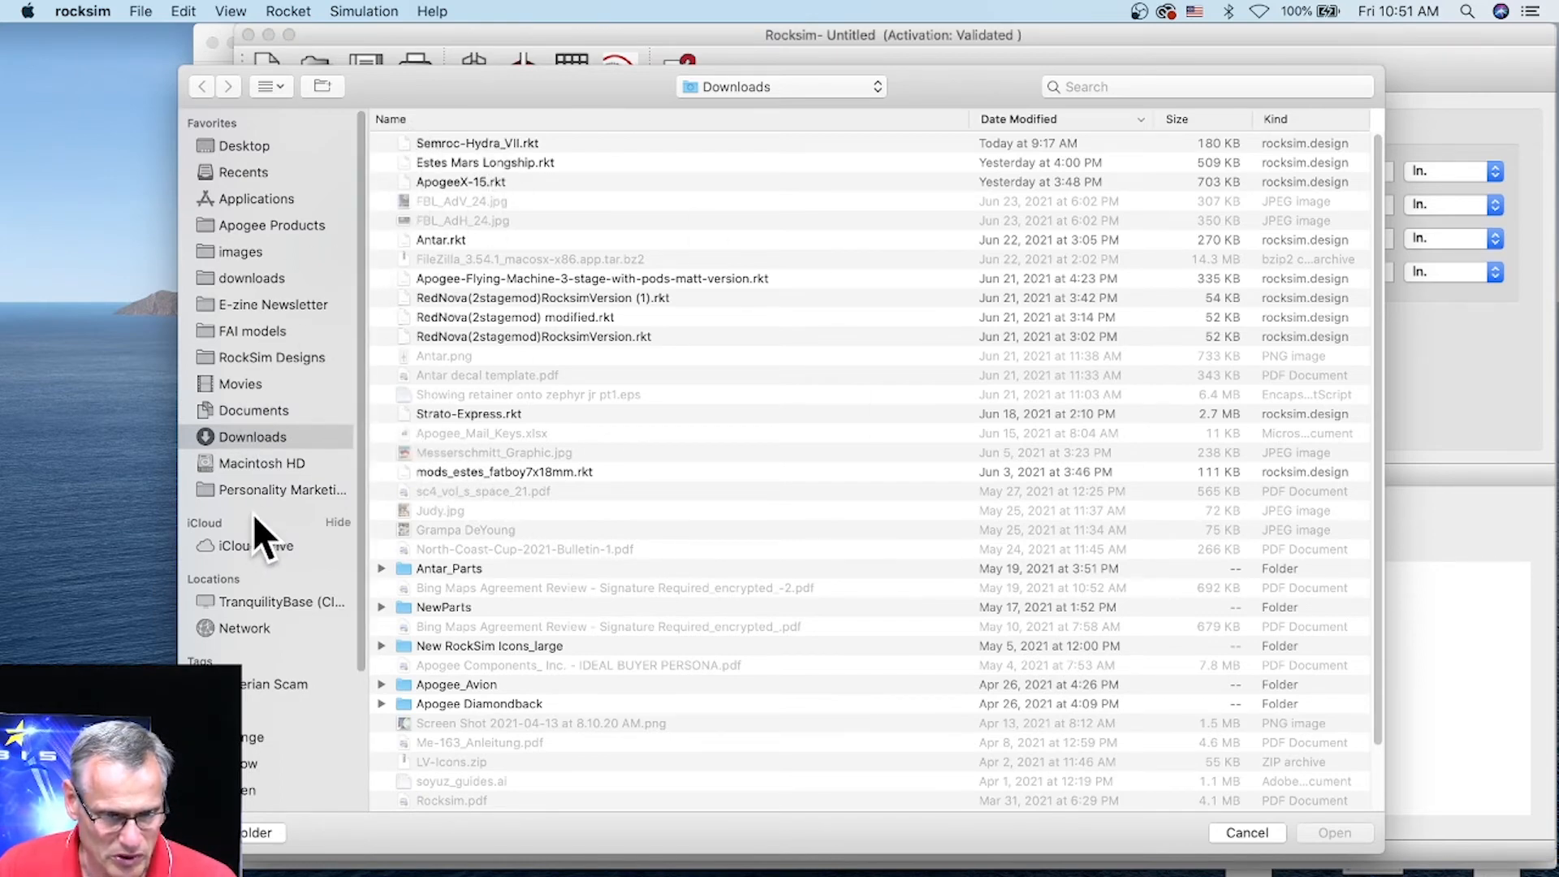
{"action": "left_click", "coordinate": [266, 351]}
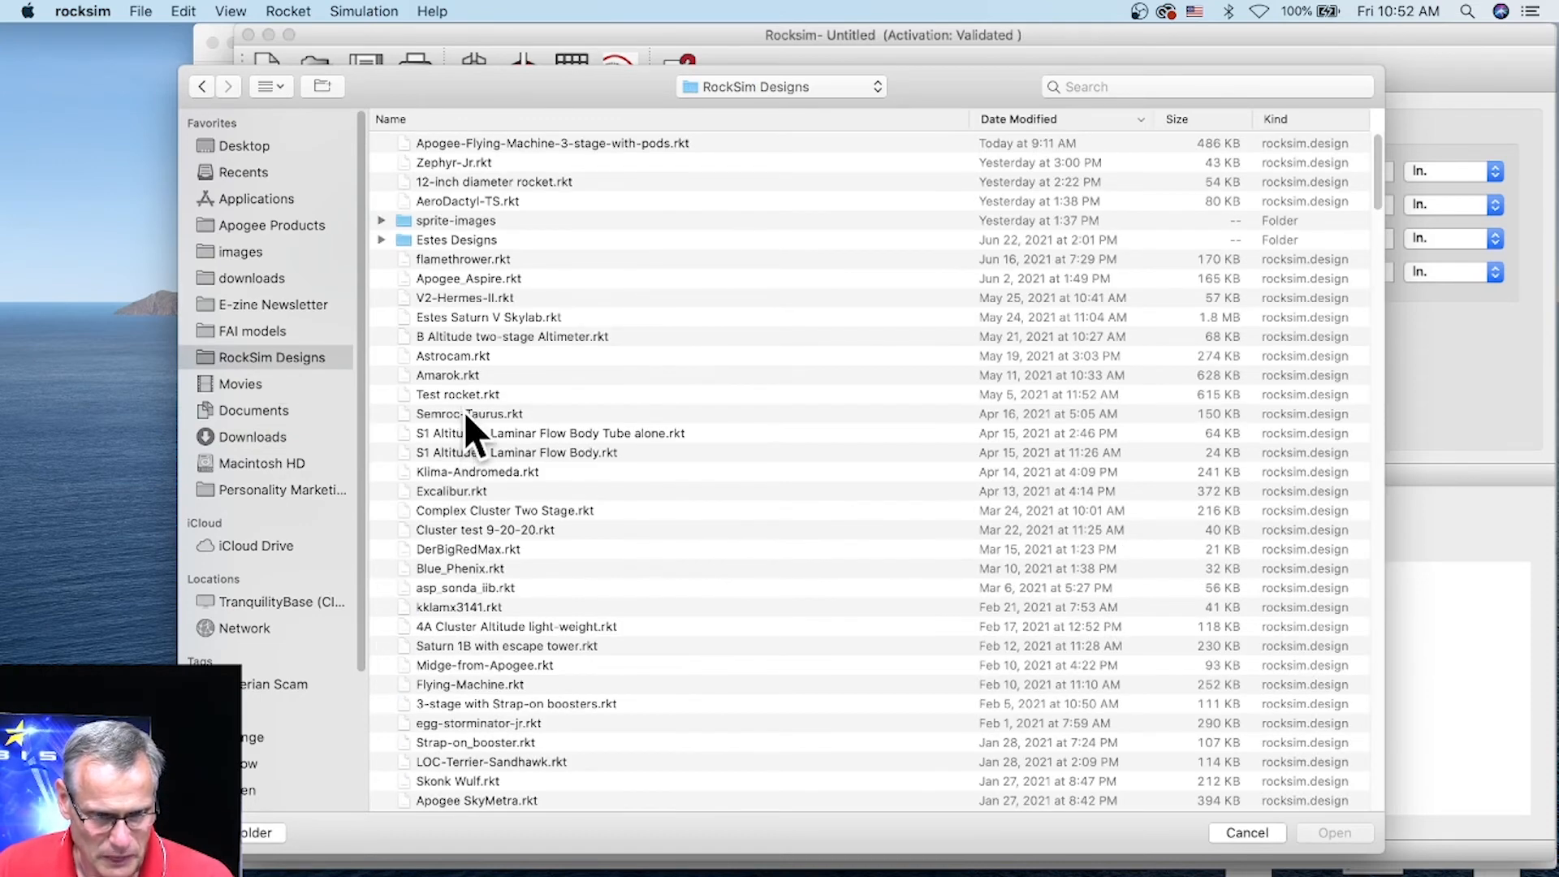
{"action": "left_click", "coordinate": [446, 588]}
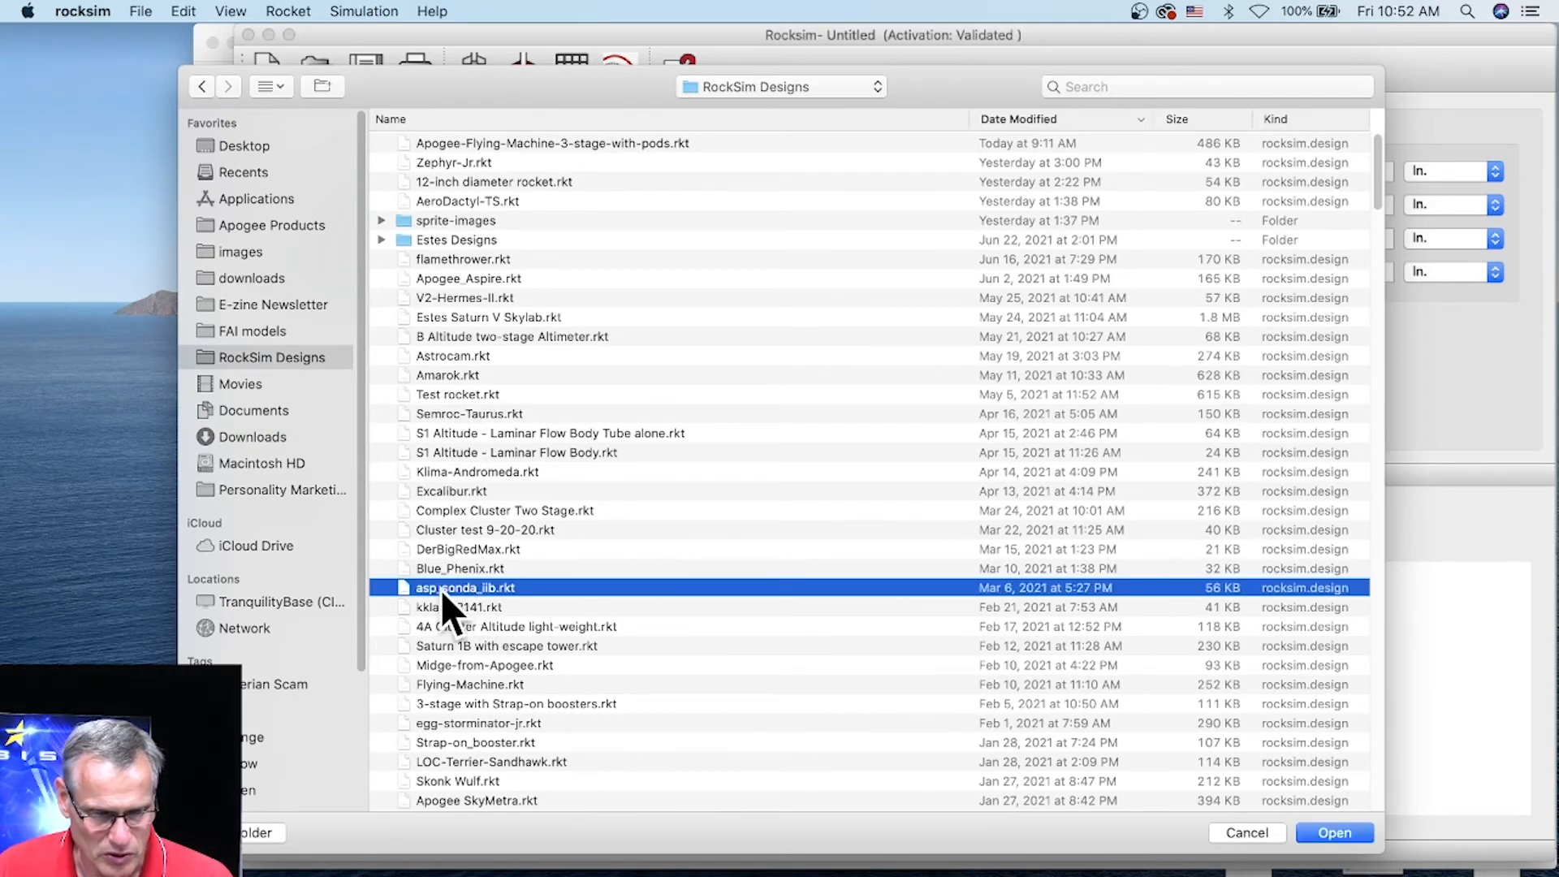
{"action": "left_click", "coordinate": [1345, 840]}
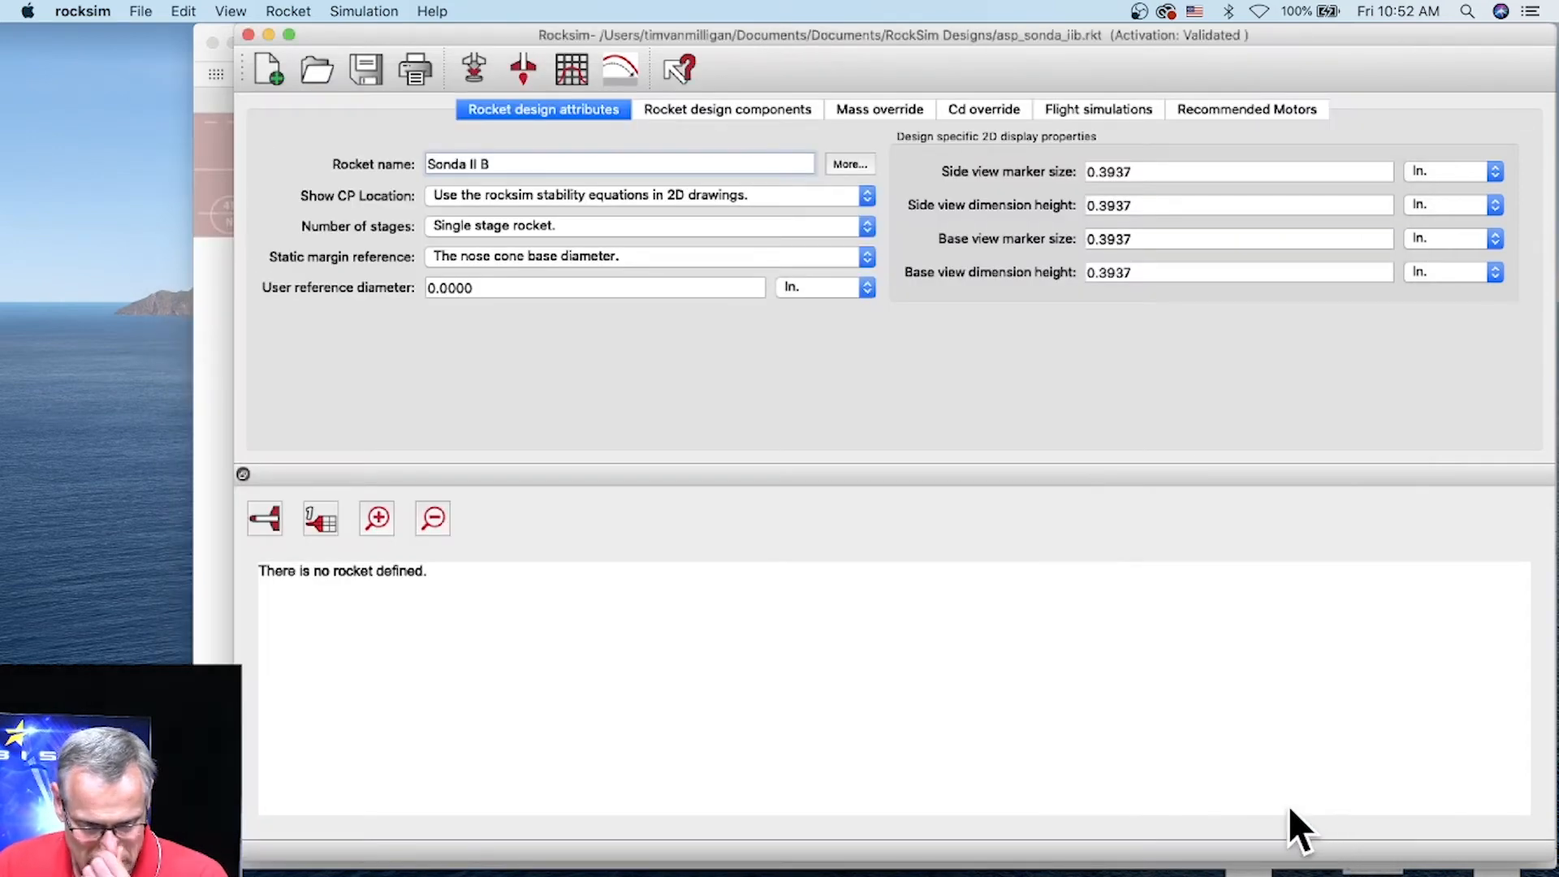
{"action": "scroll", "coordinate": [845, 698], "scroll_direction": "up", "scroll_amount": 5}
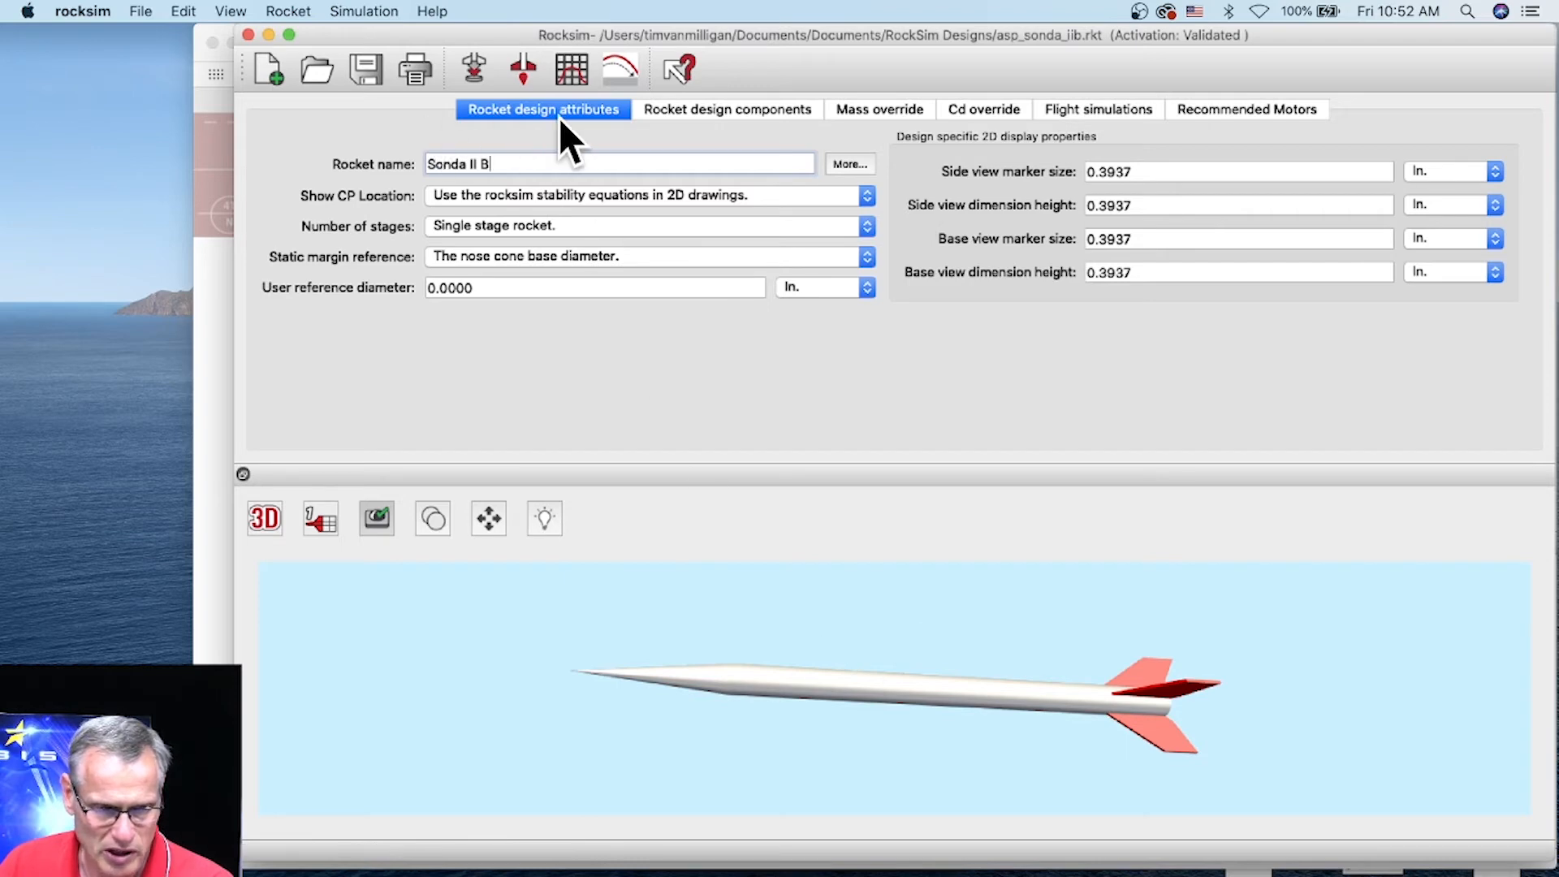
Exclude the simulation information and the rocket drawings from the Sonda II B print selections.
{"action": "left_click", "coordinate": [416, 70]}
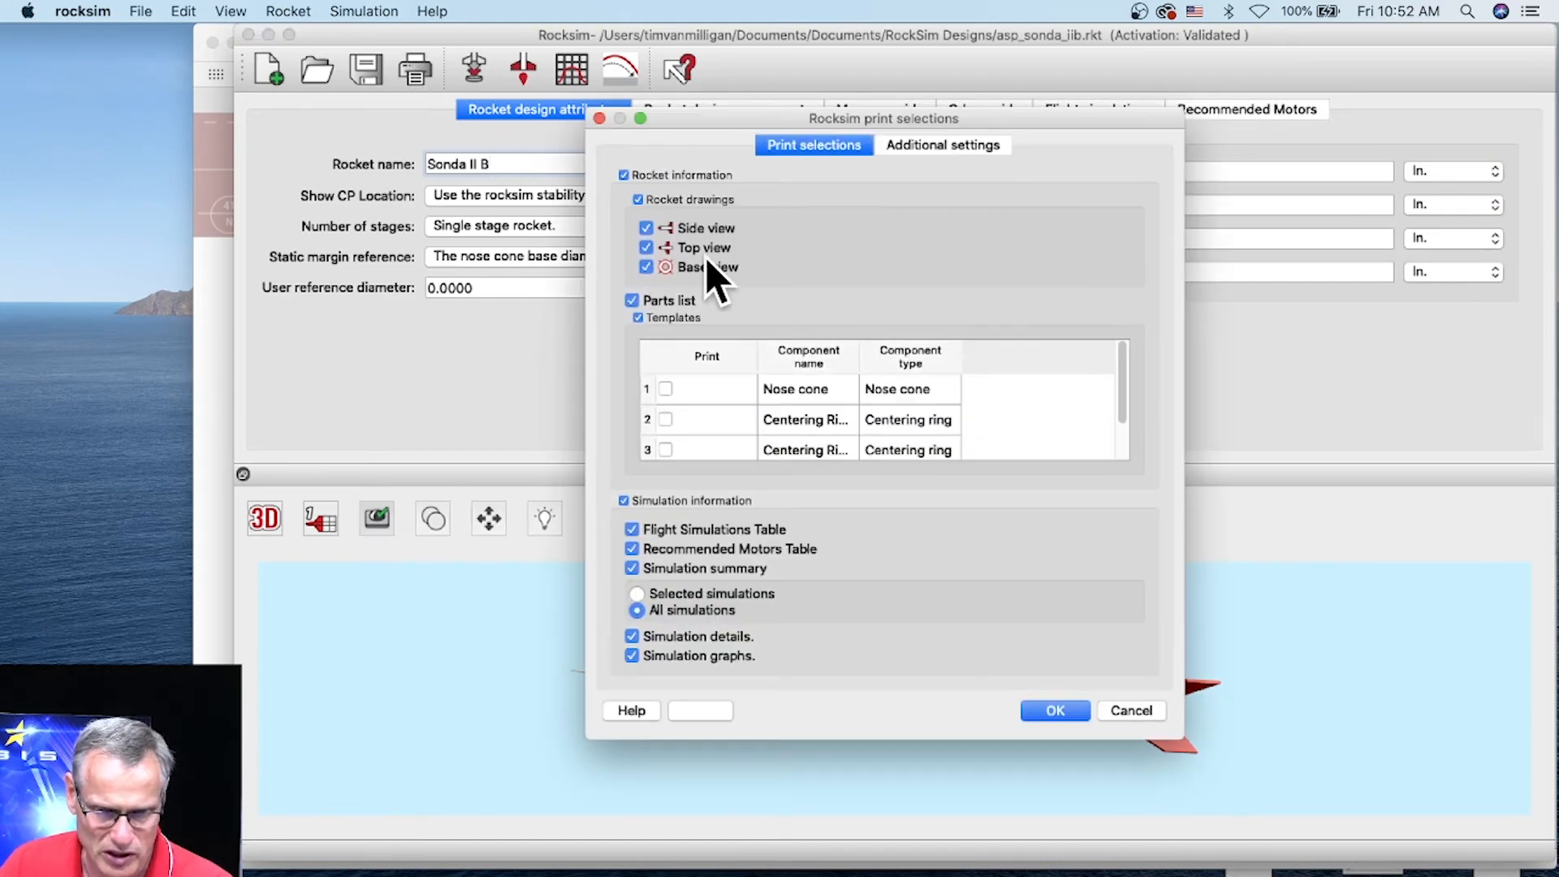
{"action": "left_click", "coordinate": [625, 501]}
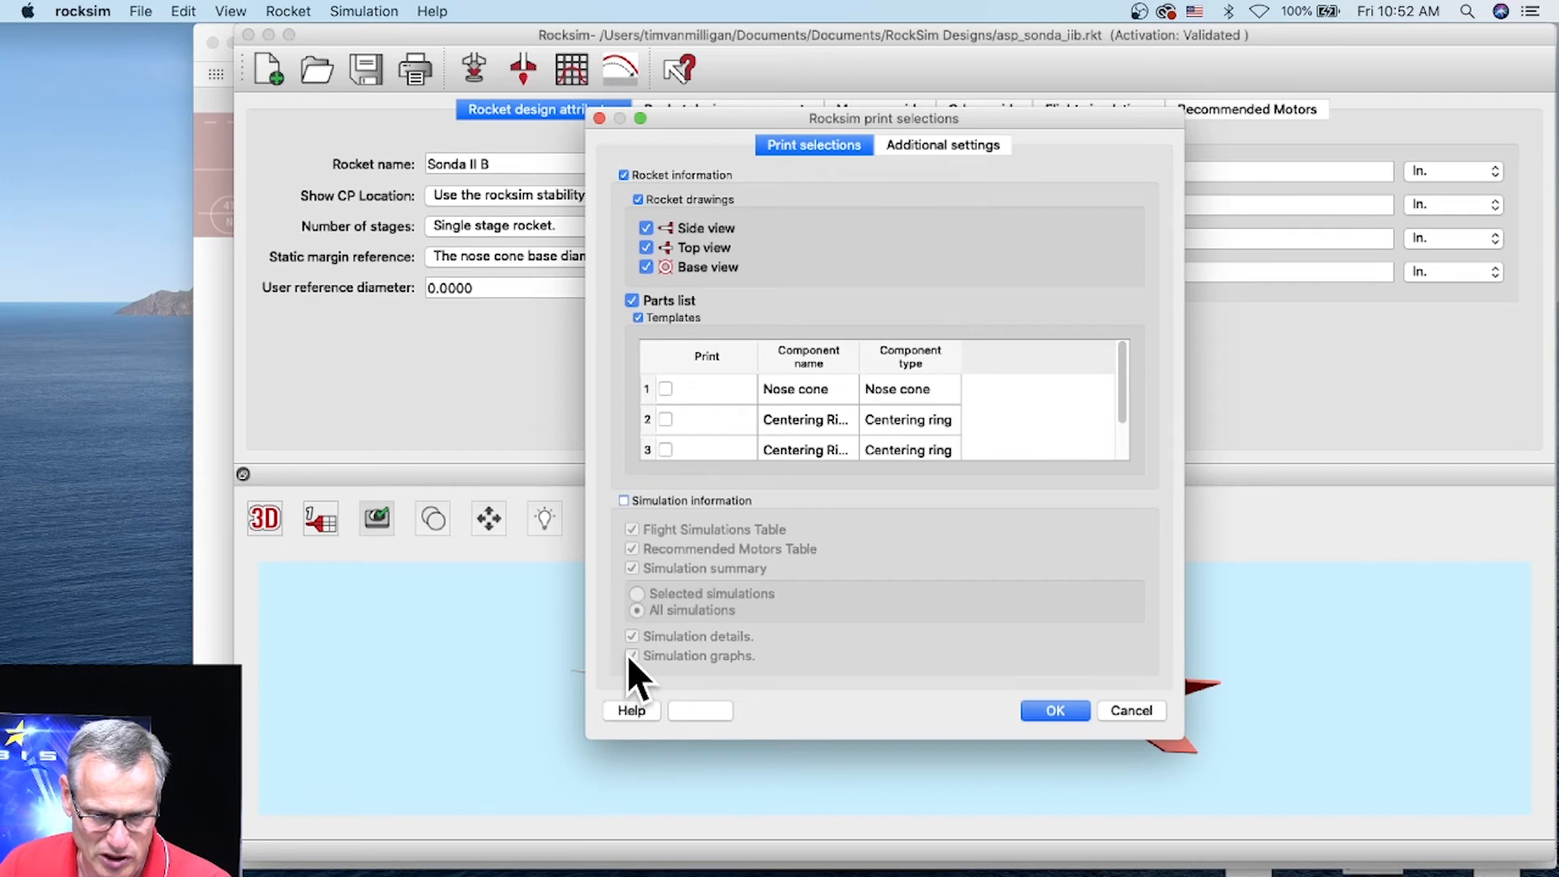
{"action": "left_click", "coordinate": [638, 199]}
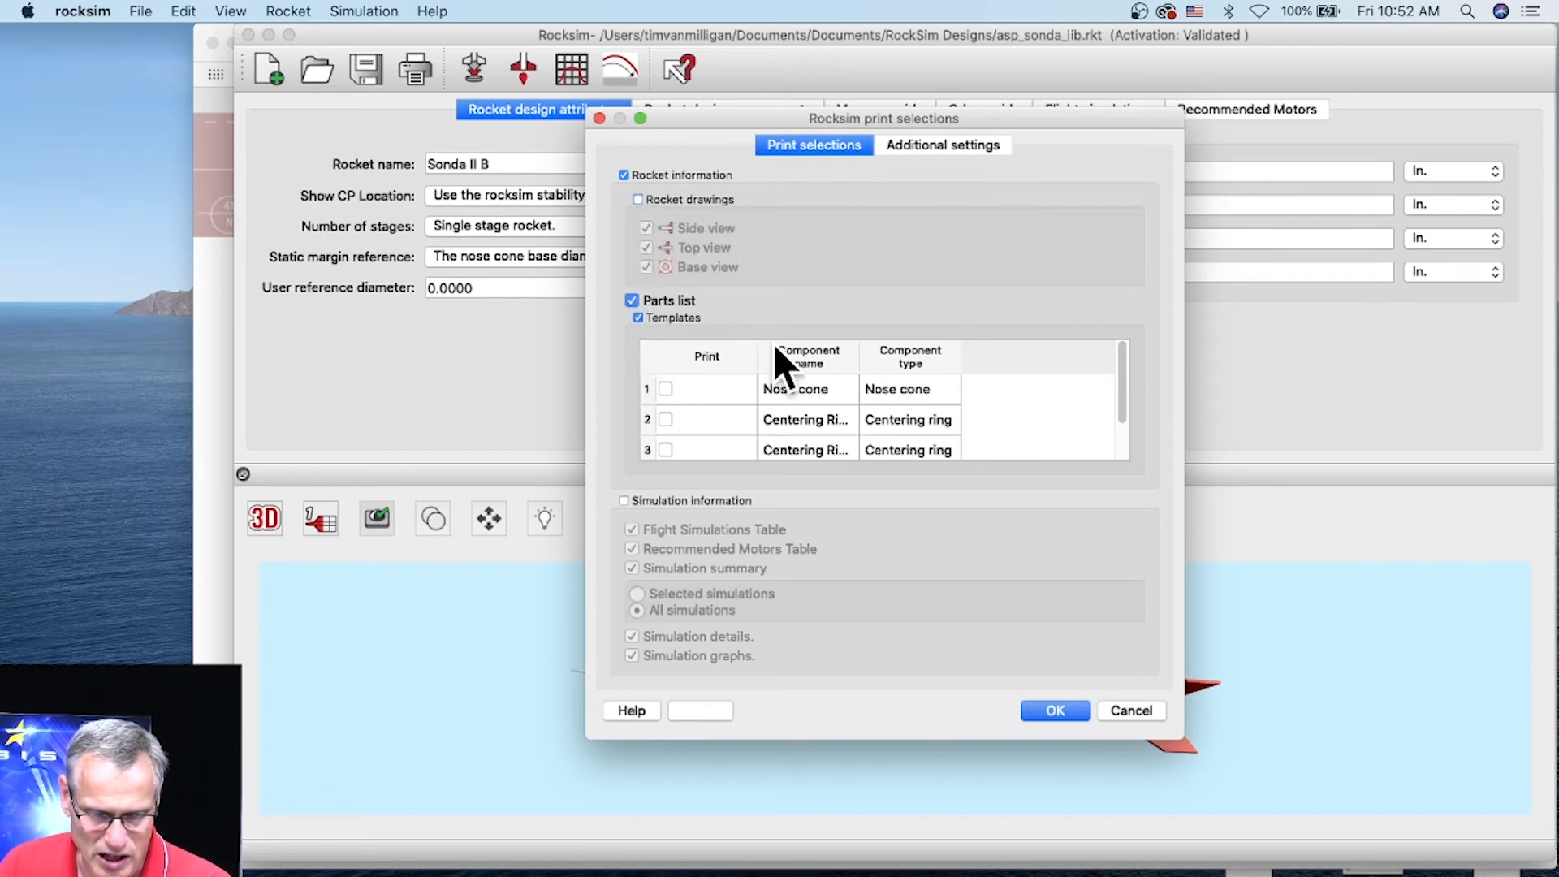
Include the template of the centering ring in row 3 and exclude the parts list from the printout.
{"action": "scroll", "coordinate": [934, 423], "scroll_direction": "down", "scroll_amount": 1}
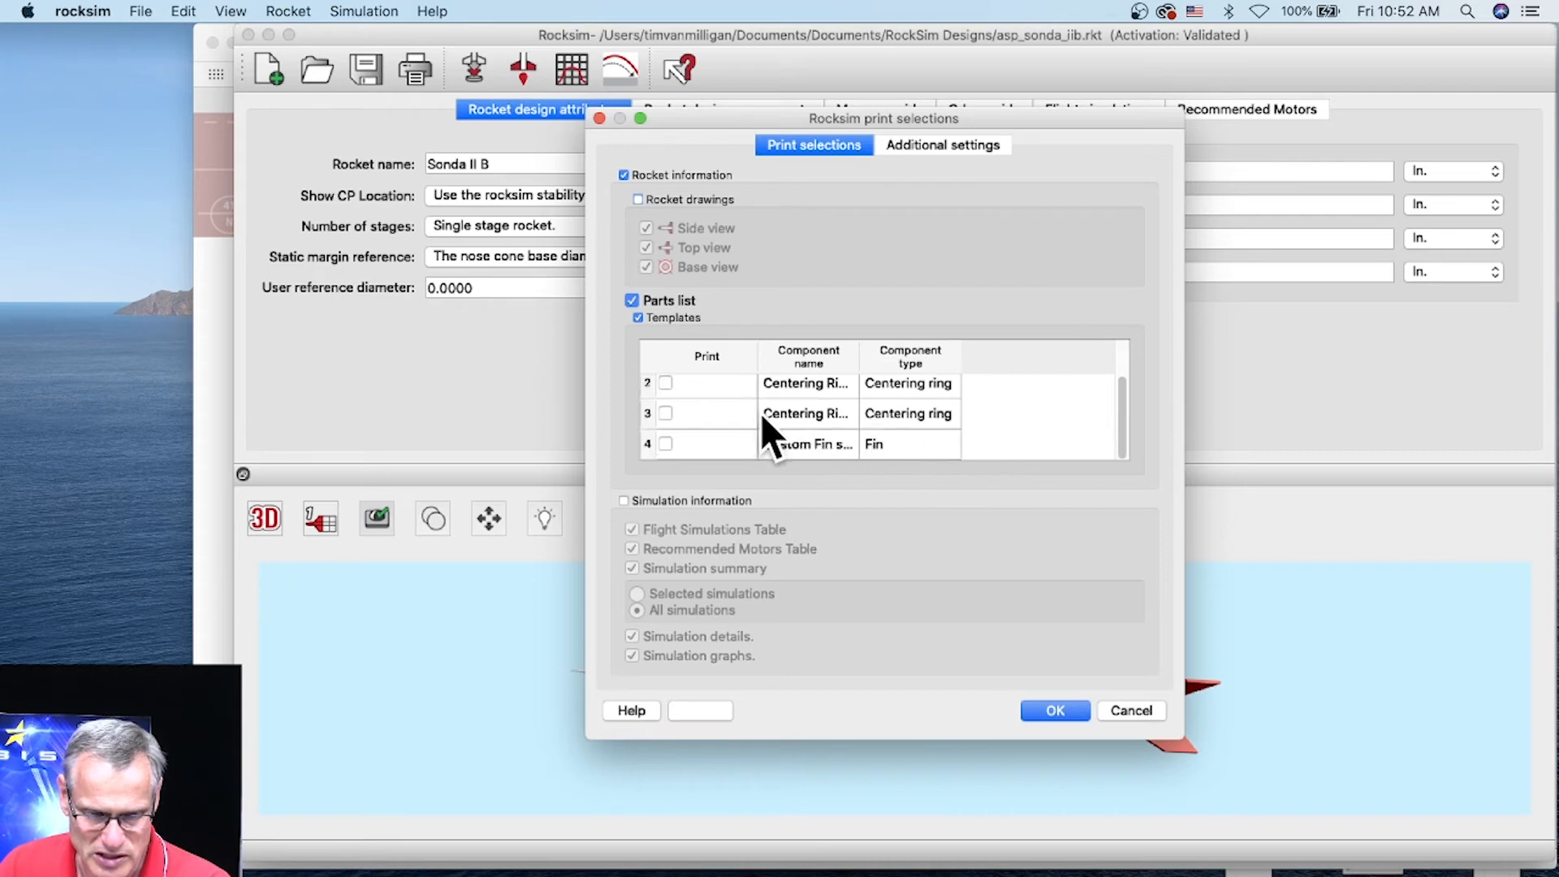
{"action": "left_click", "coordinate": [666, 413]}
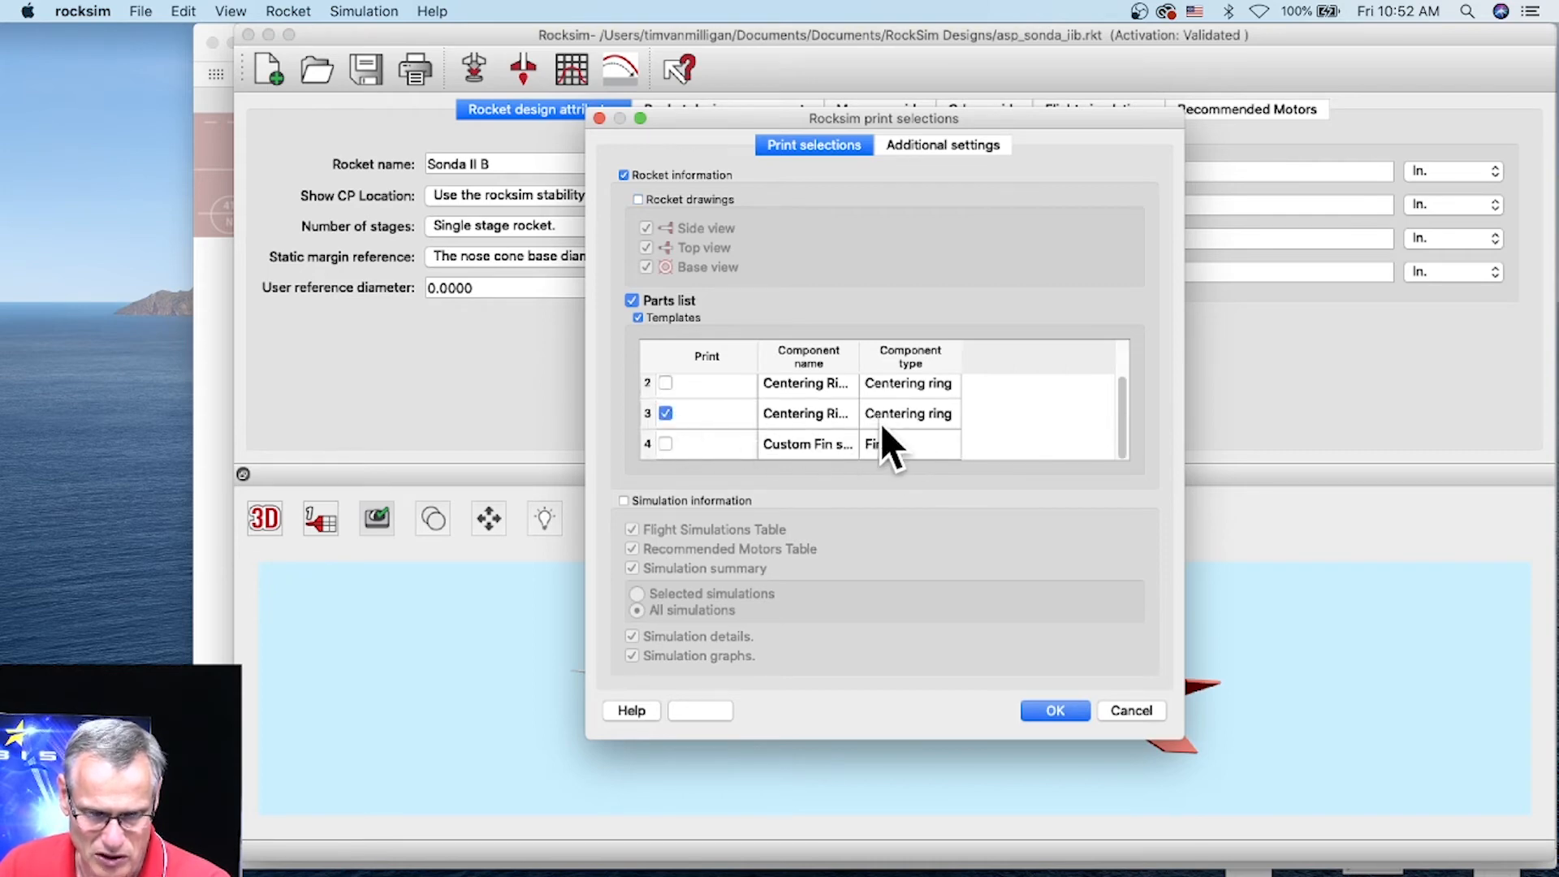
{"action": "left_click_drag", "start_coordinate": [1179, 737], "coordinate": [1358, 757]}
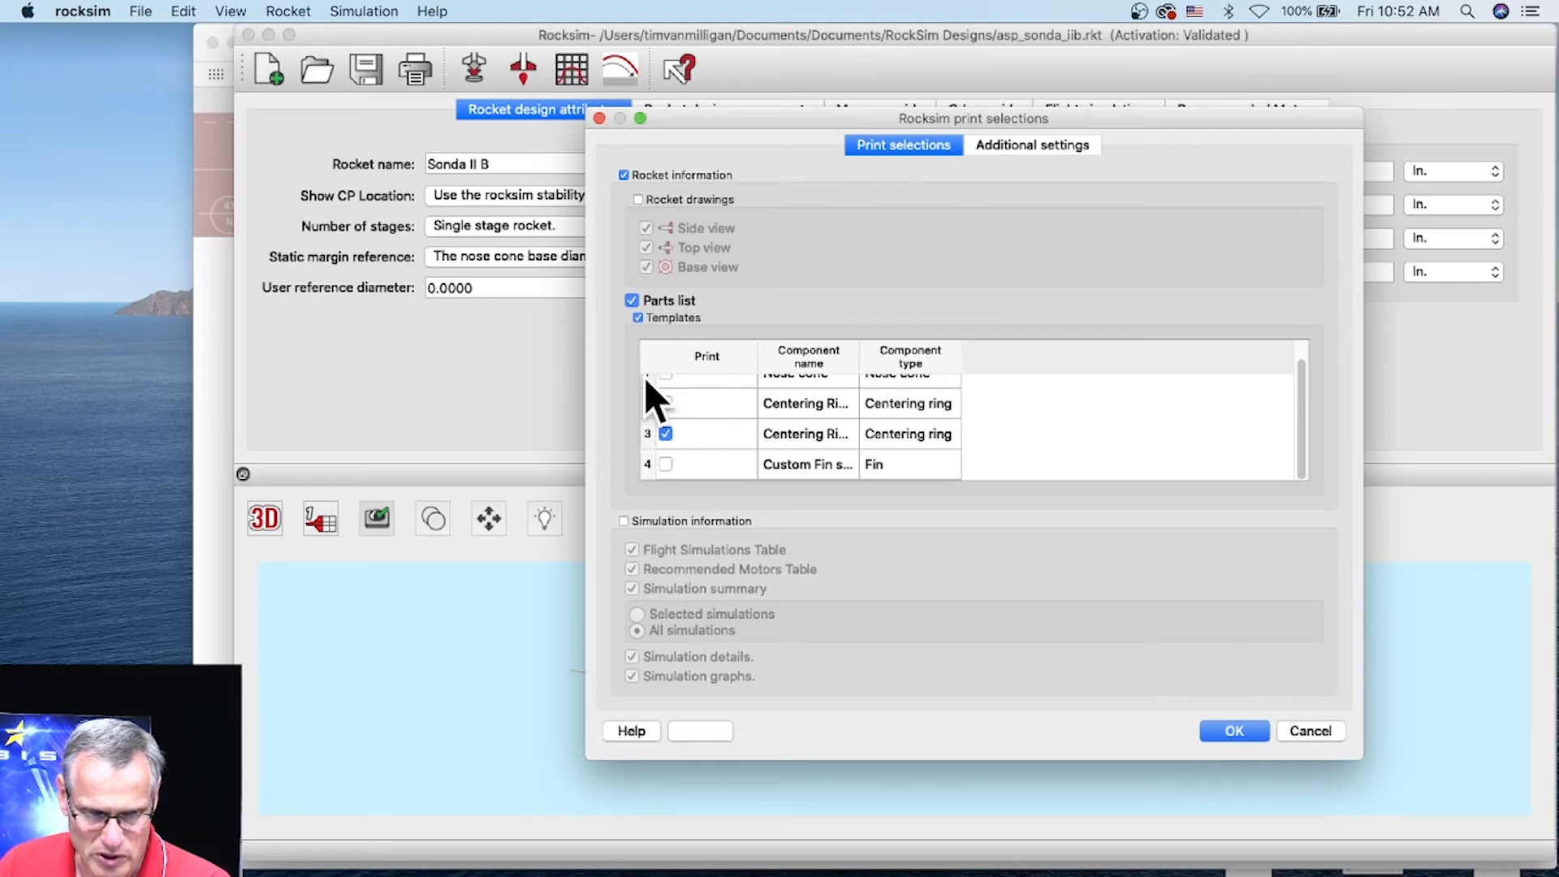
{"action": "left_click", "coordinate": [632, 301]}
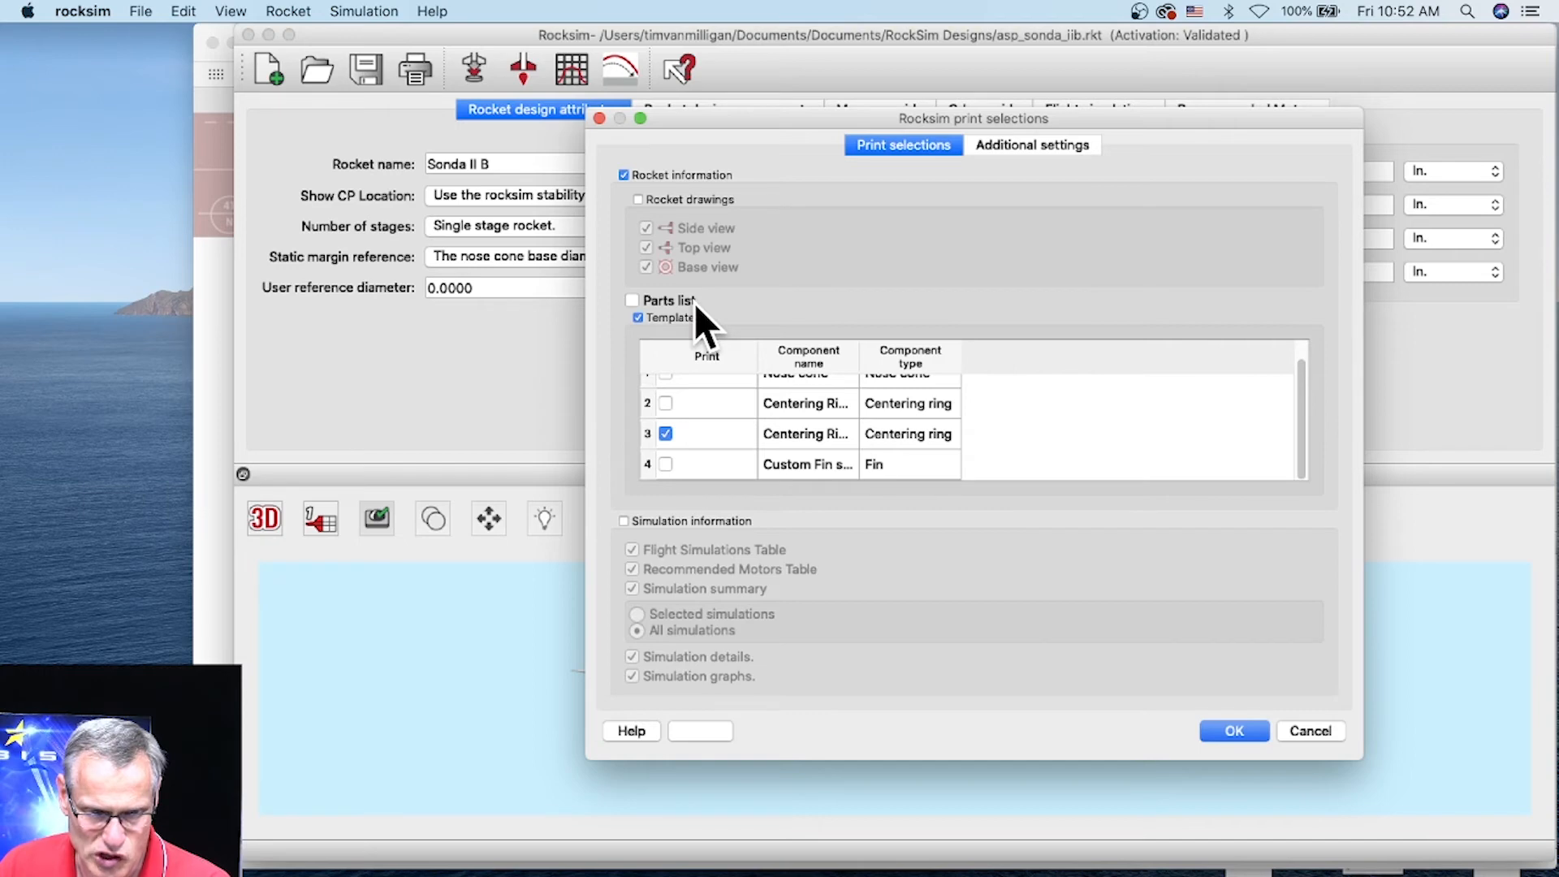
{"action": "left_click", "coordinate": [625, 176]}
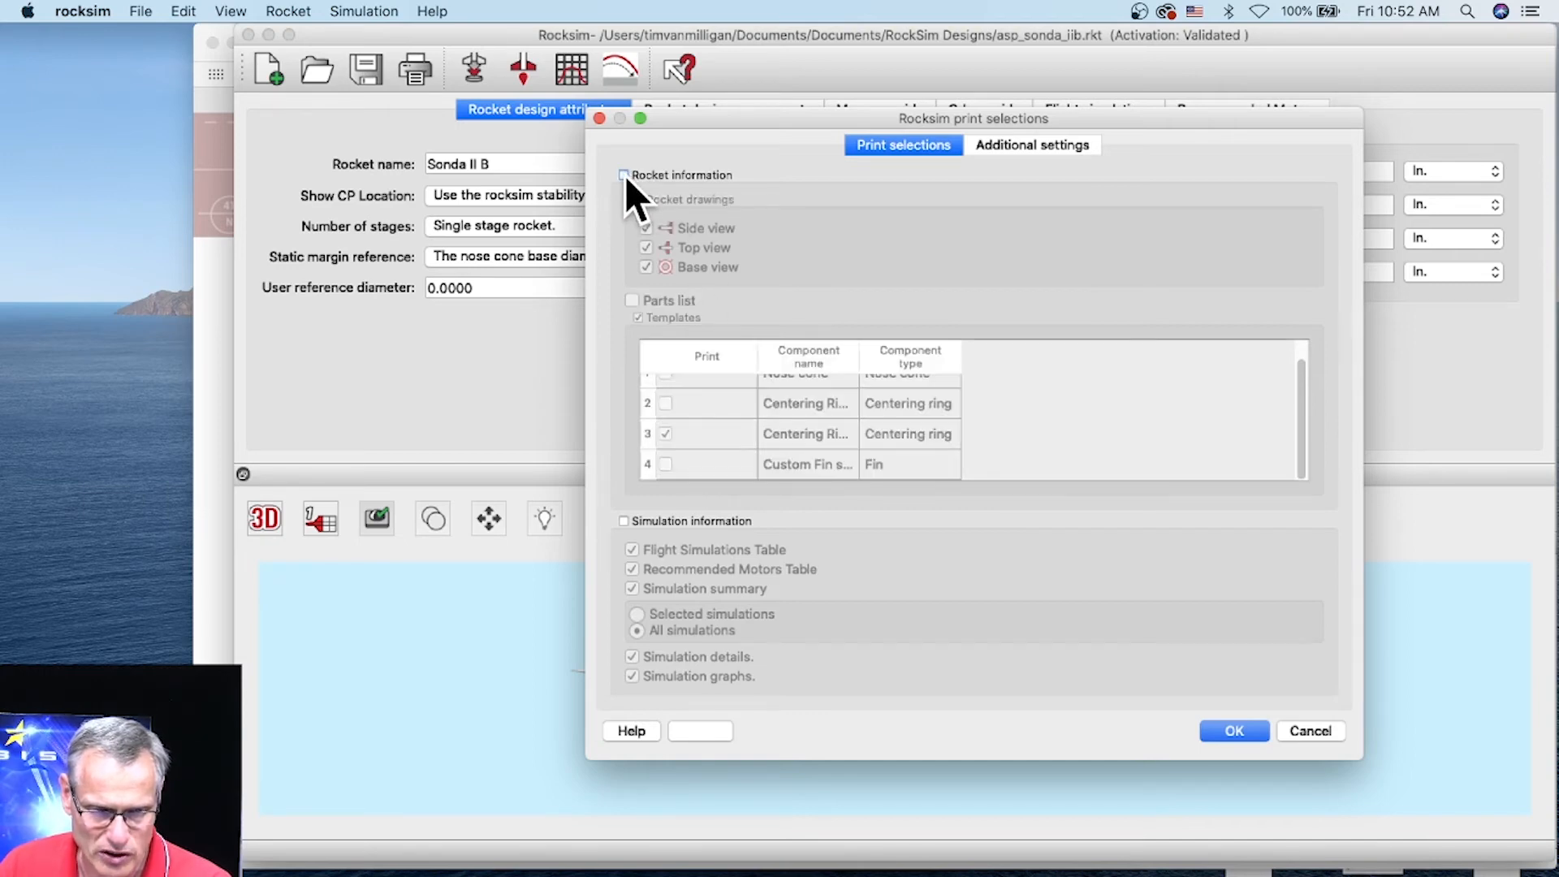
{"action": "left_click", "coordinate": [625, 175]}
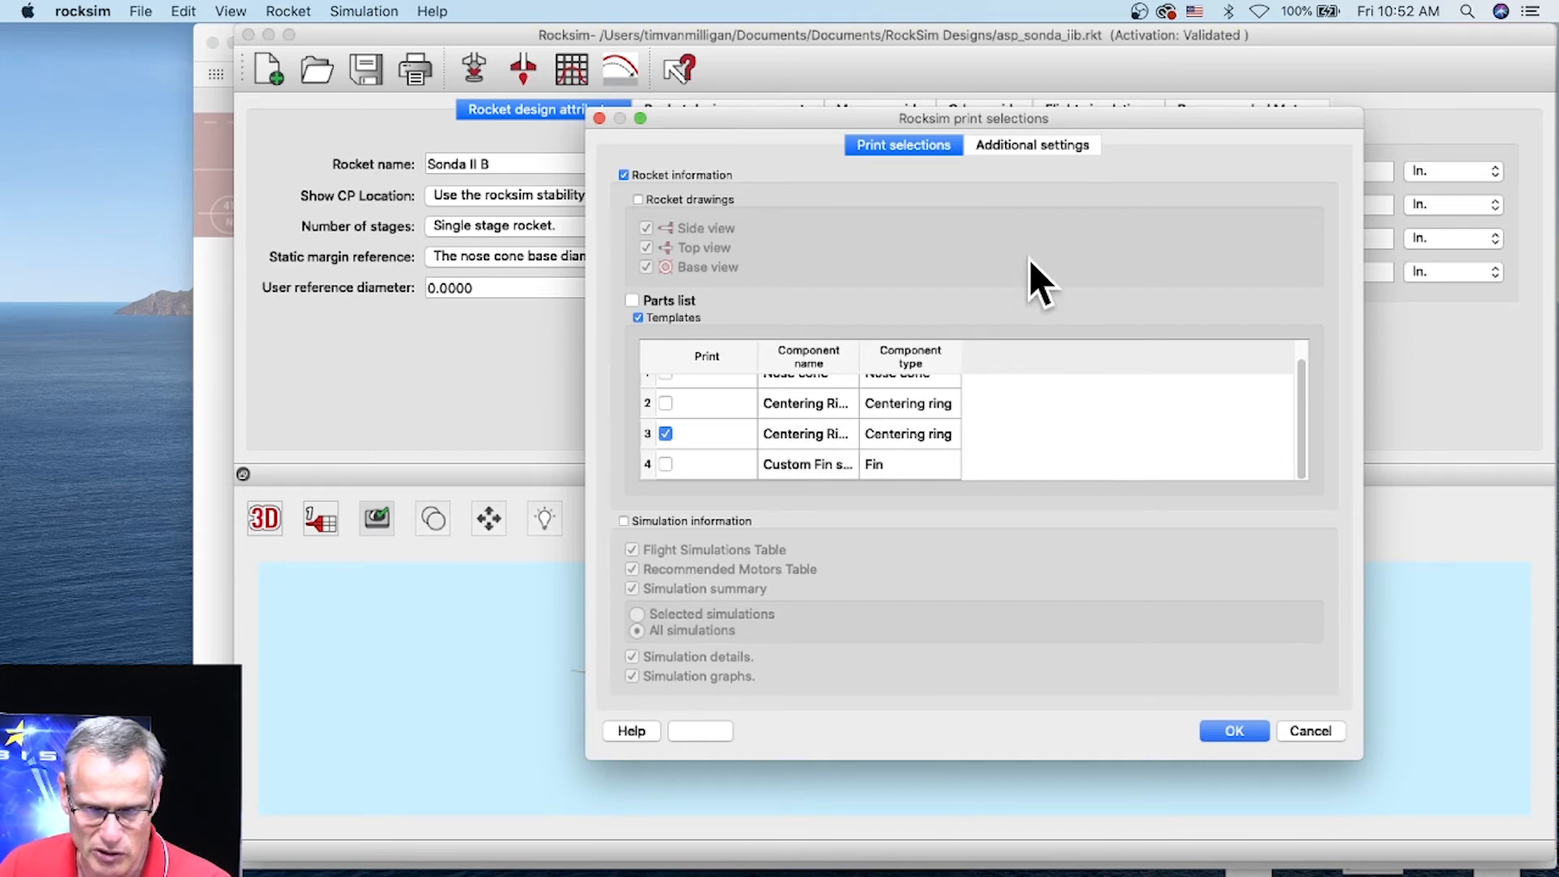
Review the additional print settings and print the centering ring template on the HP LaserJet P2035n.
{"action": "left_click", "coordinate": [1010, 146]}
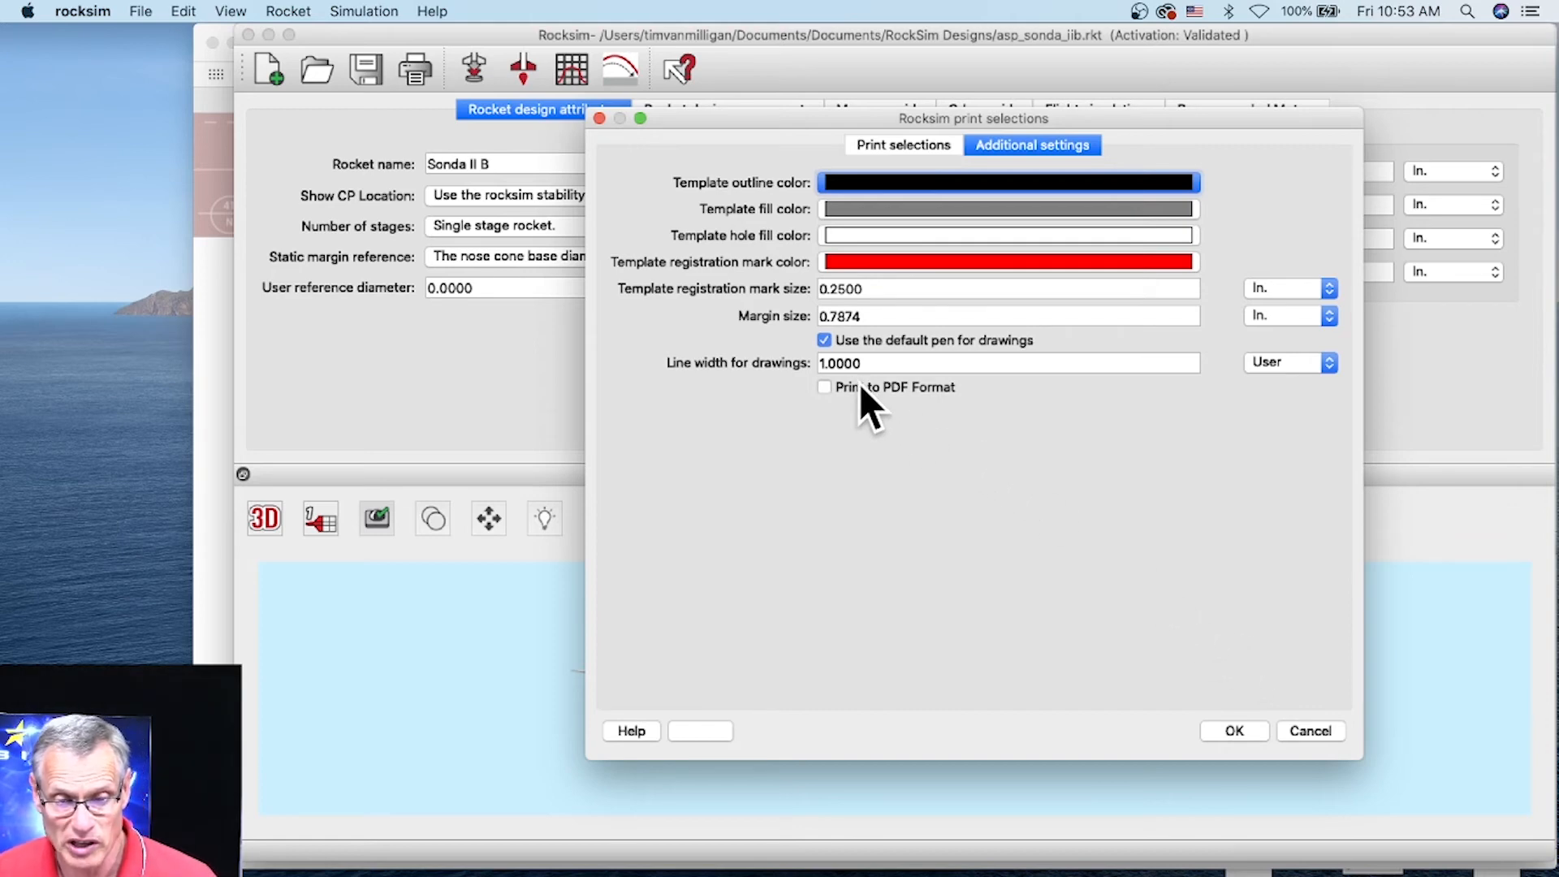
{"action": "left_click", "coordinate": [1234, 729]}
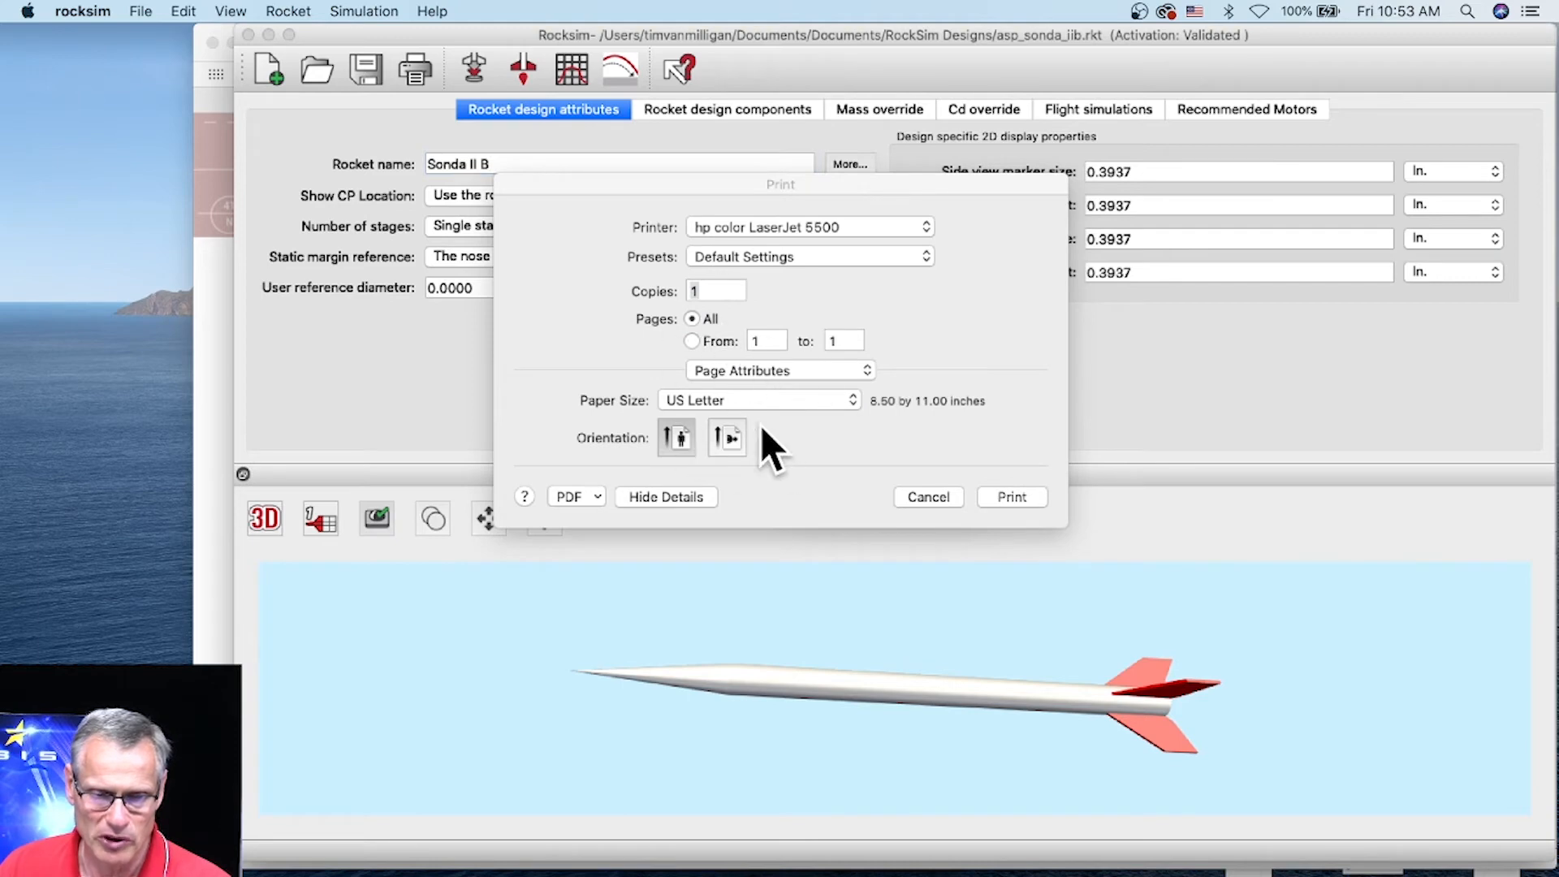
{"action": "left_click", "coordinate": [768, 227]}
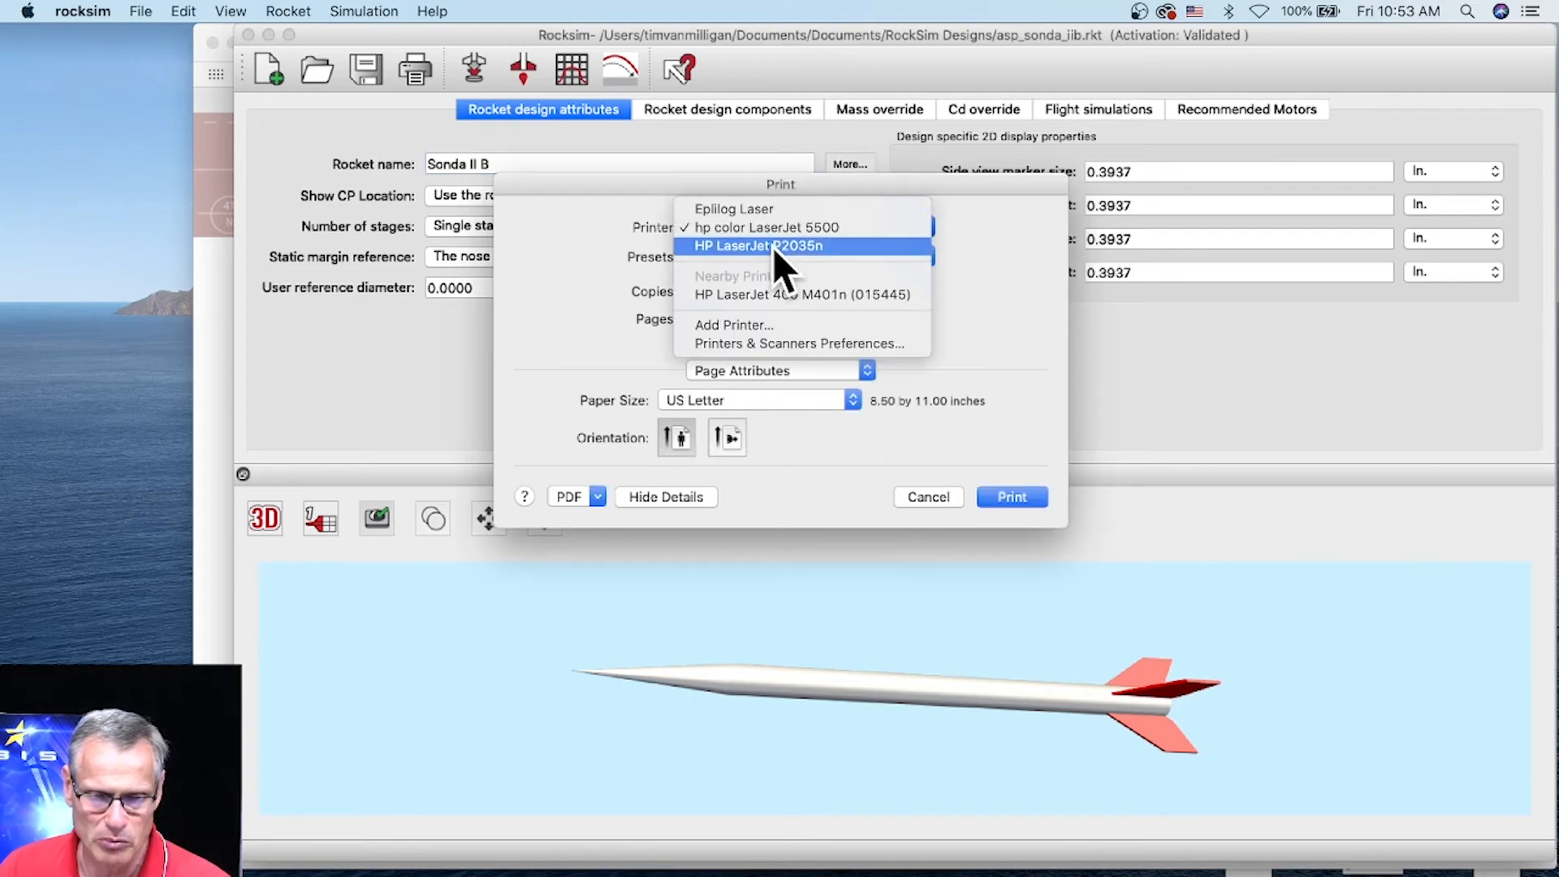
{"action": "left_click", "coordinate": [773, 249]}
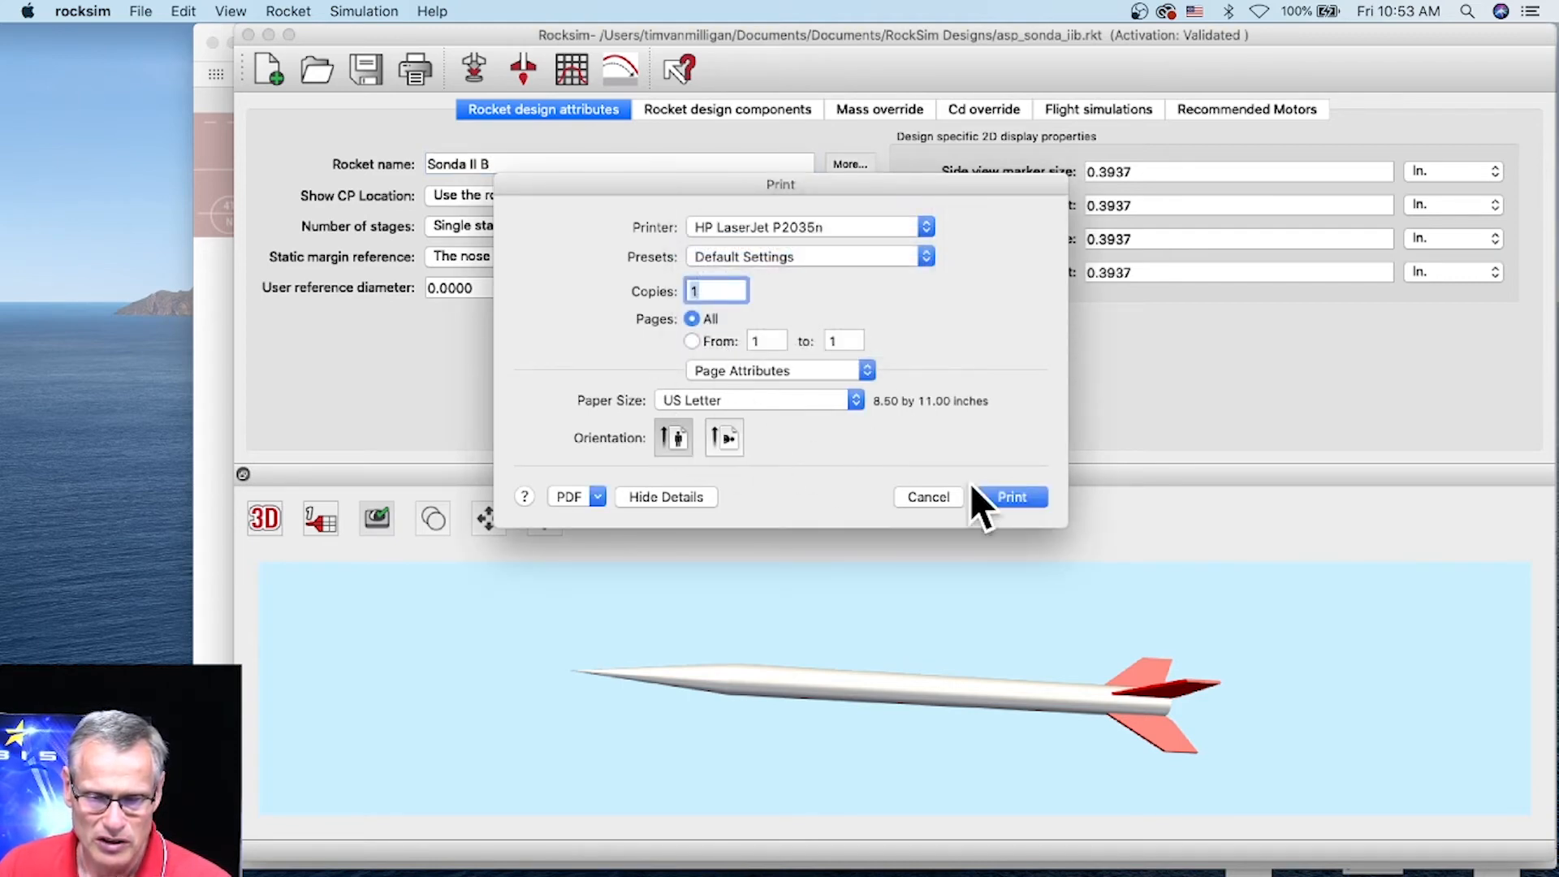
{"action": "left_click", "coordinate": [1010, 495]}
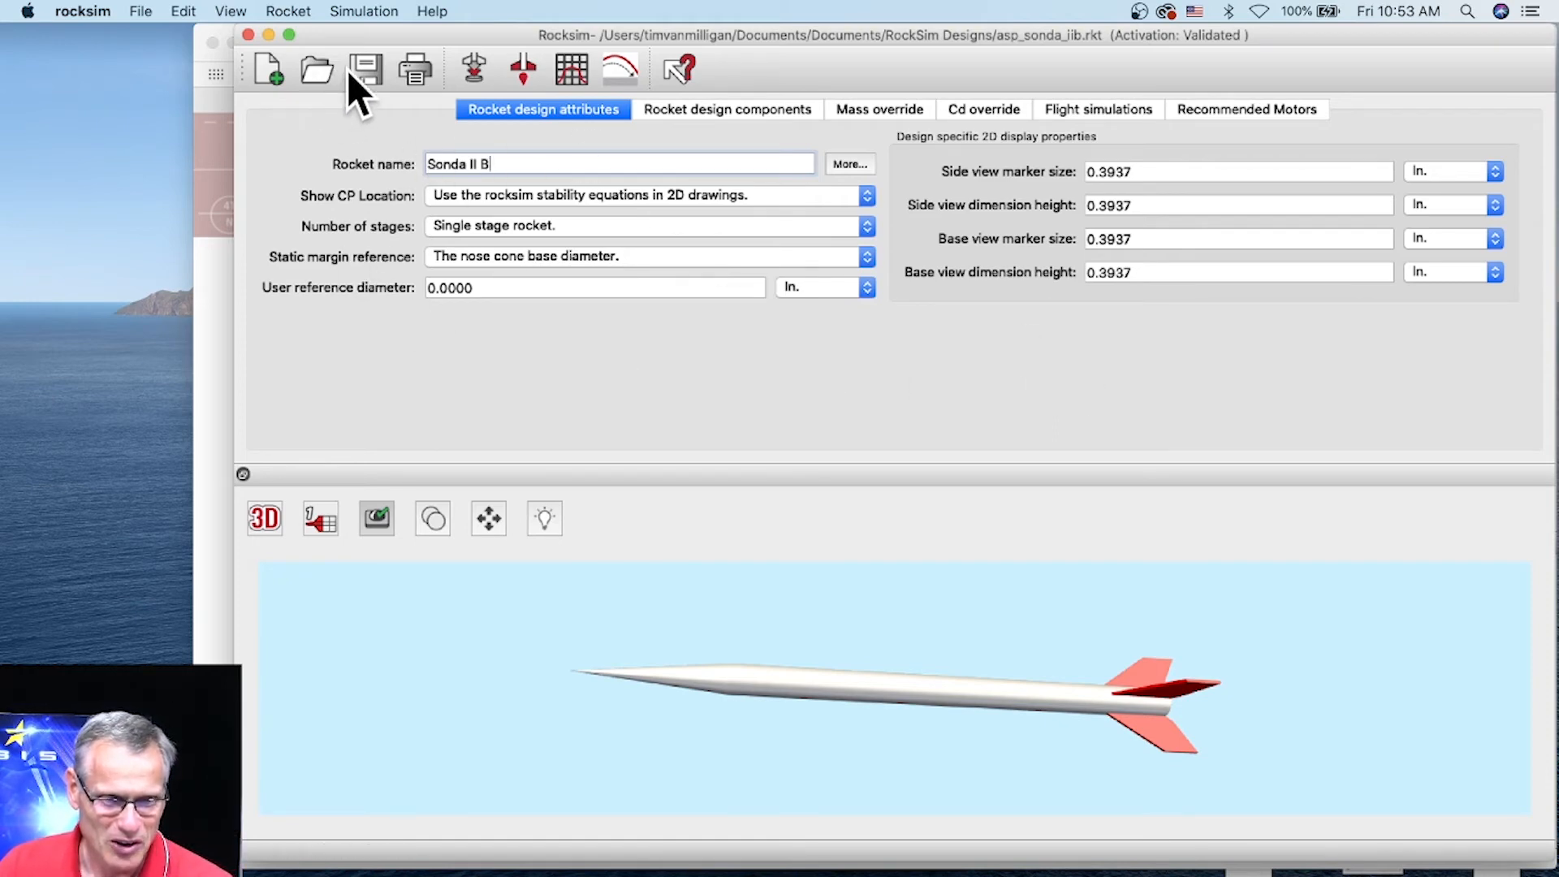
Print the centering ring template again with Print to PDF Format enabled, and acknowledge the output folder notice.
{"action": "left_click", "coordinate": [415, 72]}
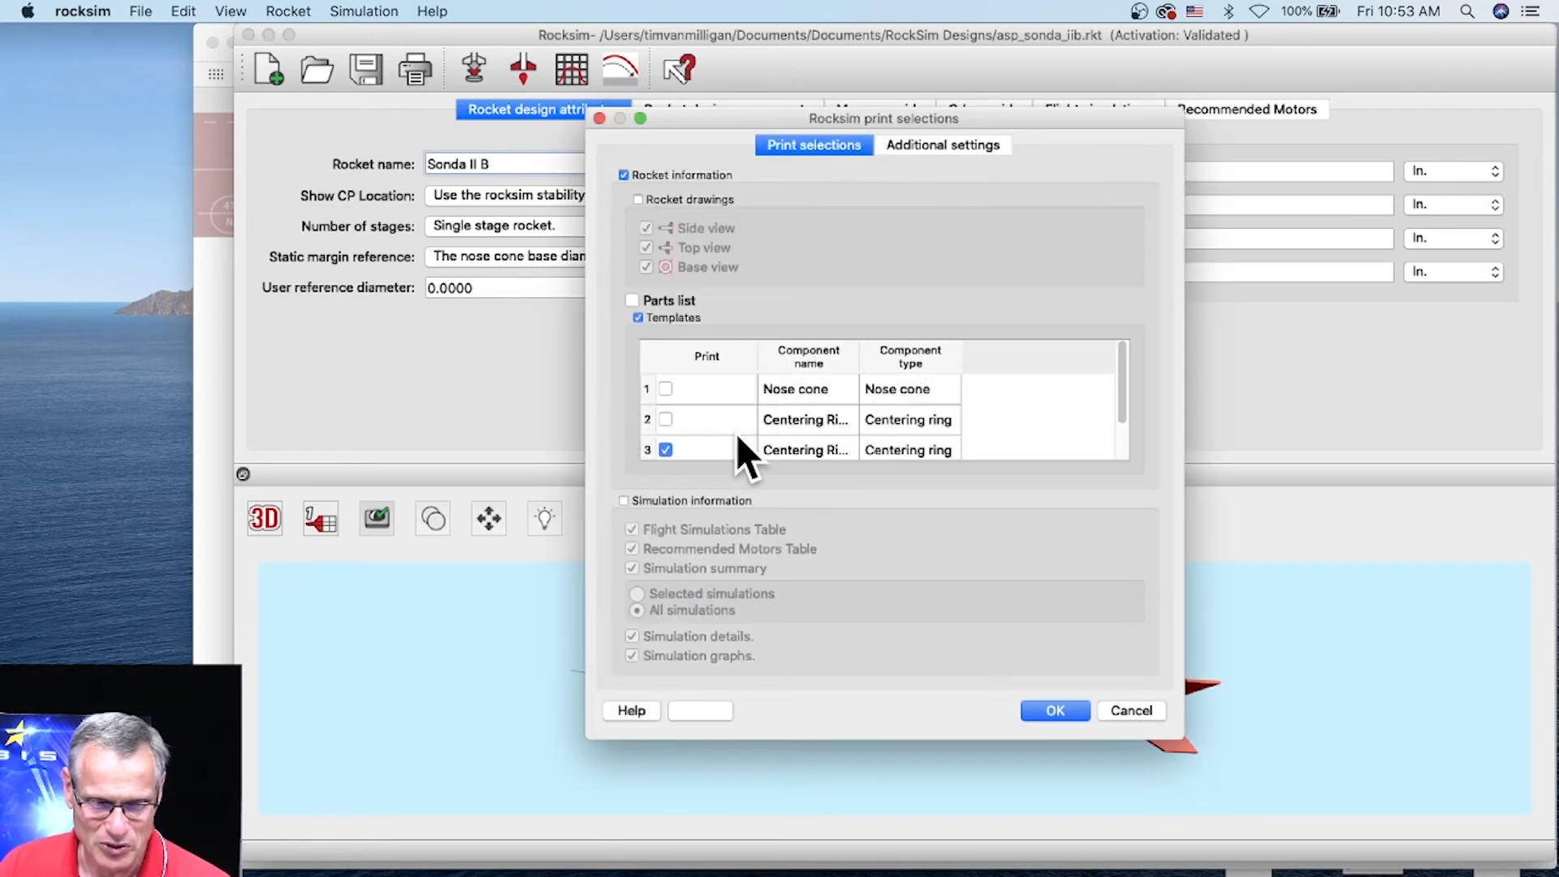
{"action": "left_click", "coordinate": [938, 146]}
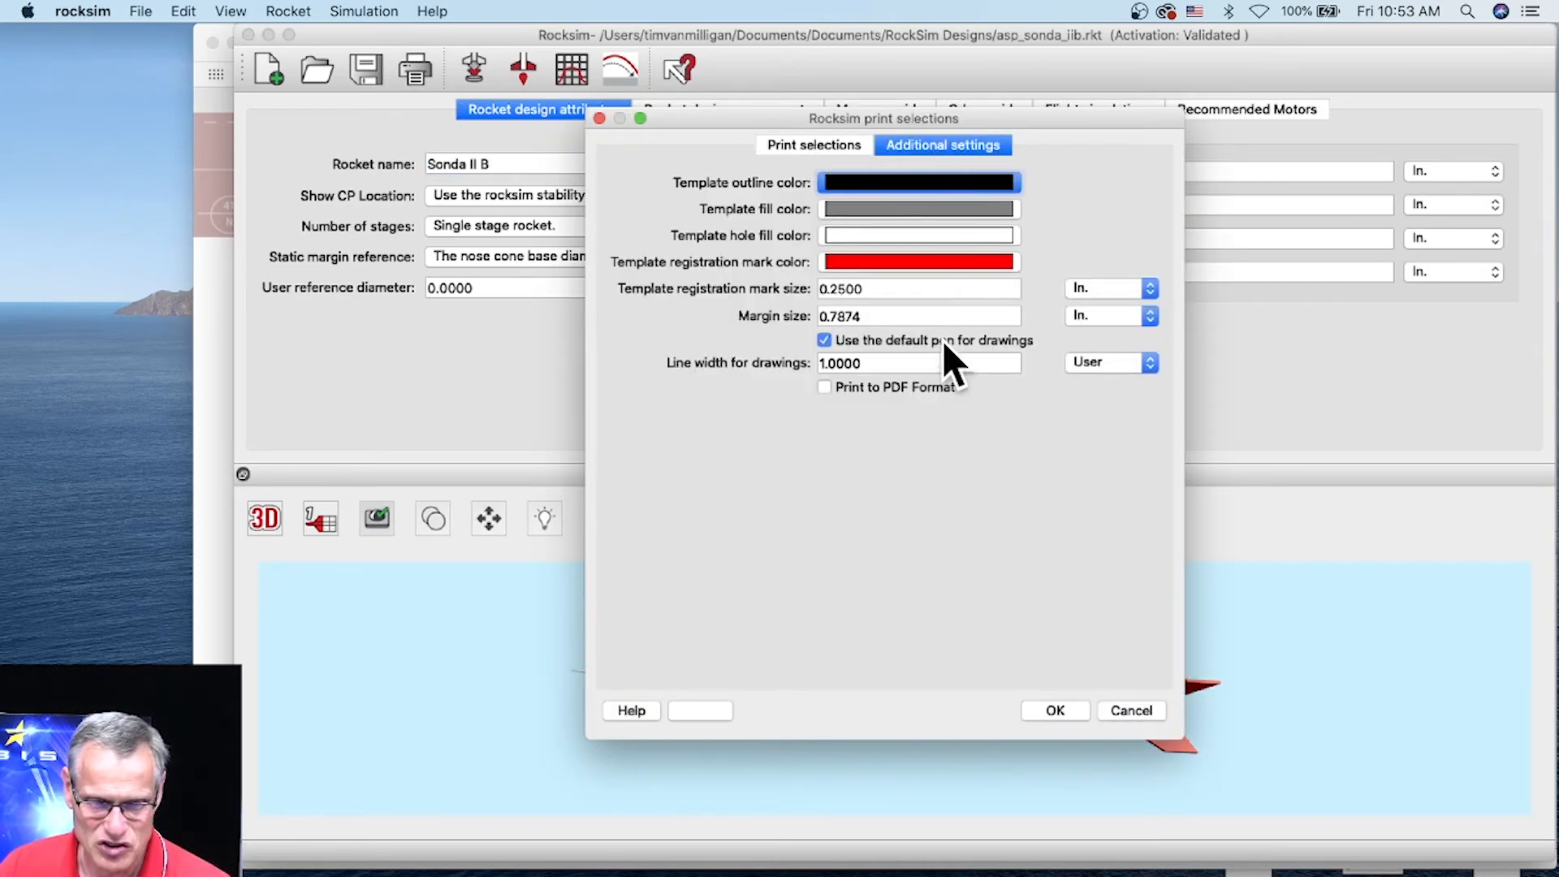
{"action": "left_click", "coordinate": [825, 388]}
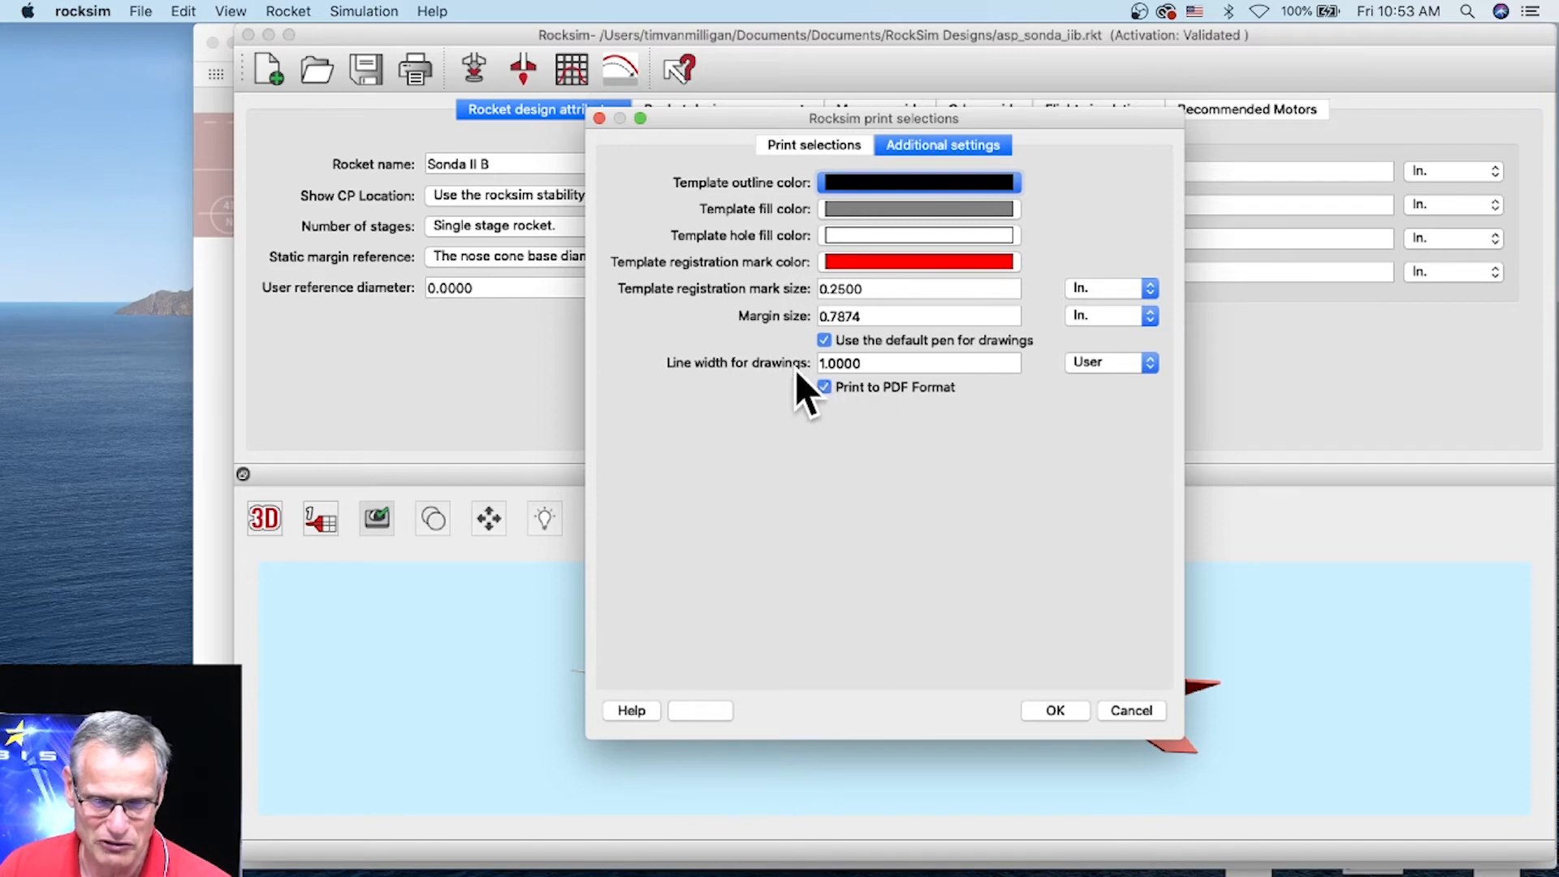
{"action": "left_click", "coordinate": [1056, 711]}
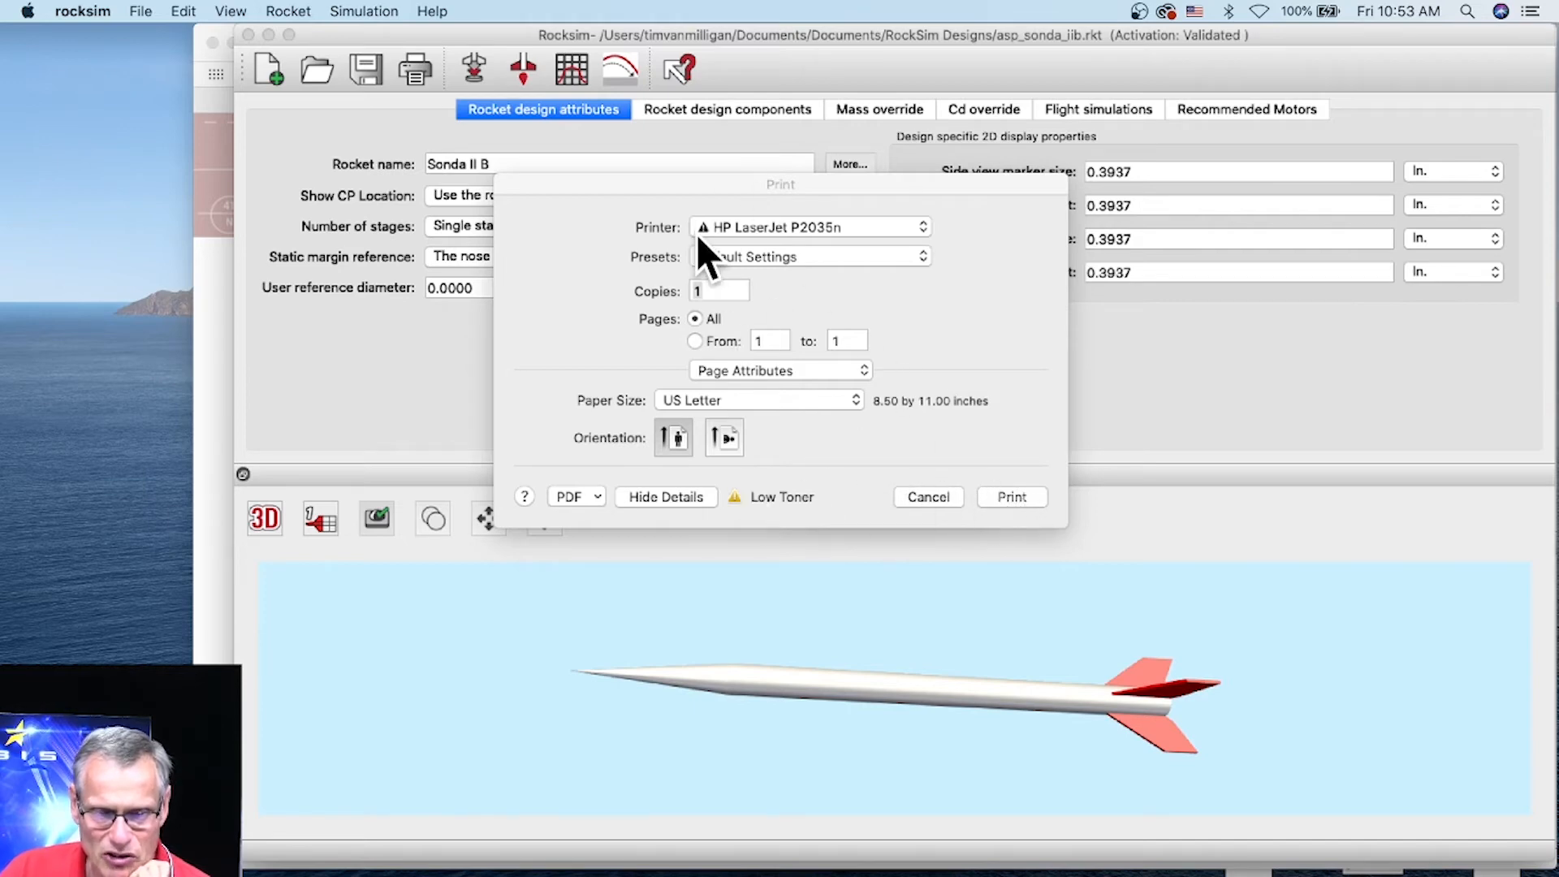
{"action": "left_click", "coordinate": [1012, 495]}
{"action": "left_click", "coordinate": [1011, 495]}
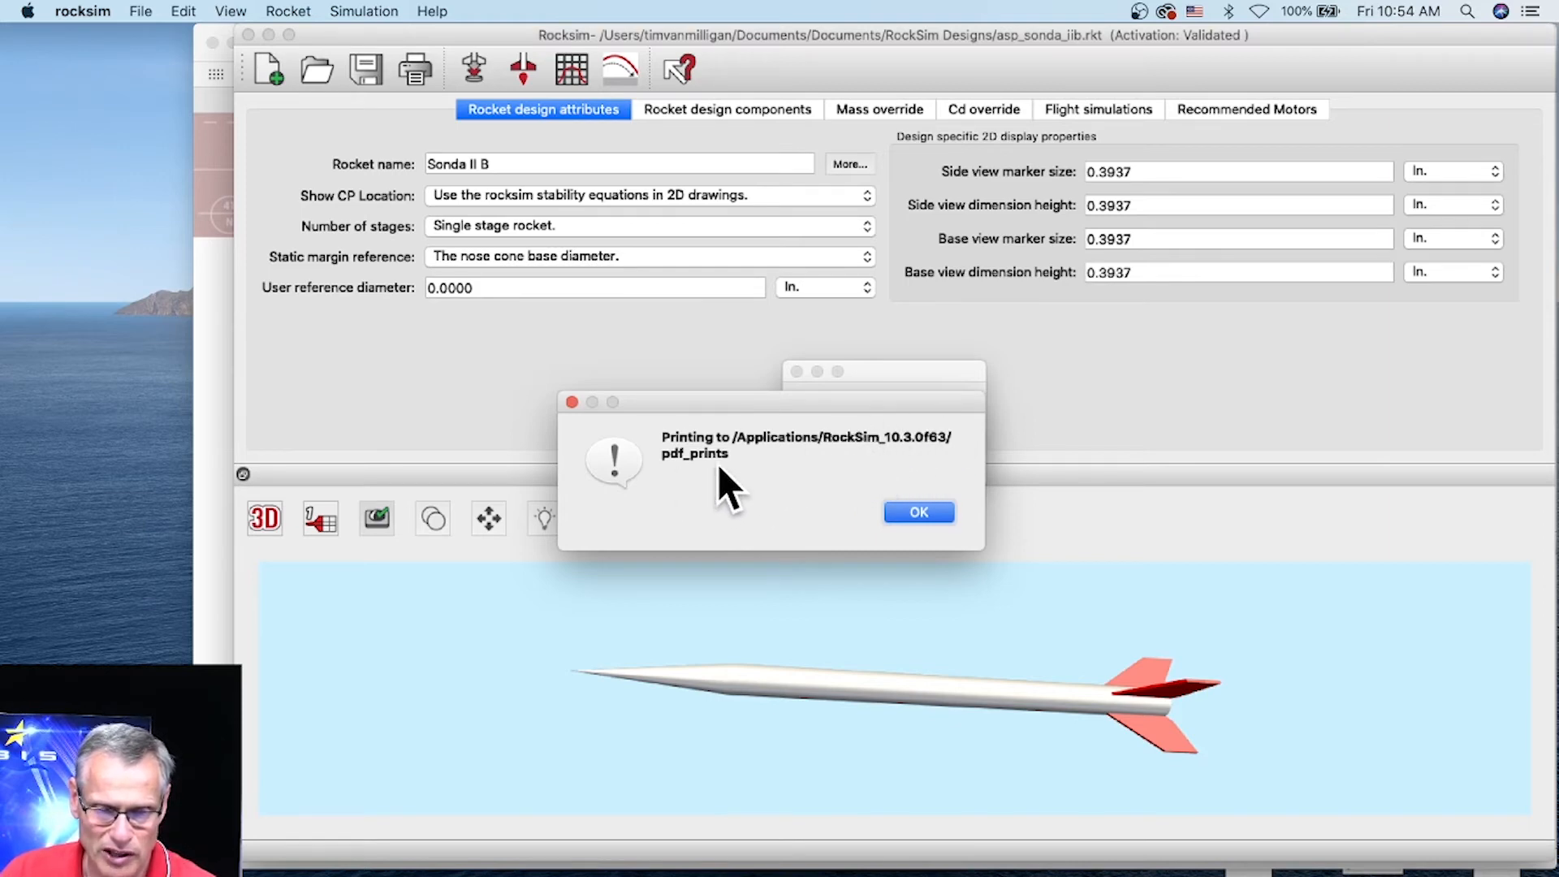
{"action": "left_click", "coordinate": [919, 509]}
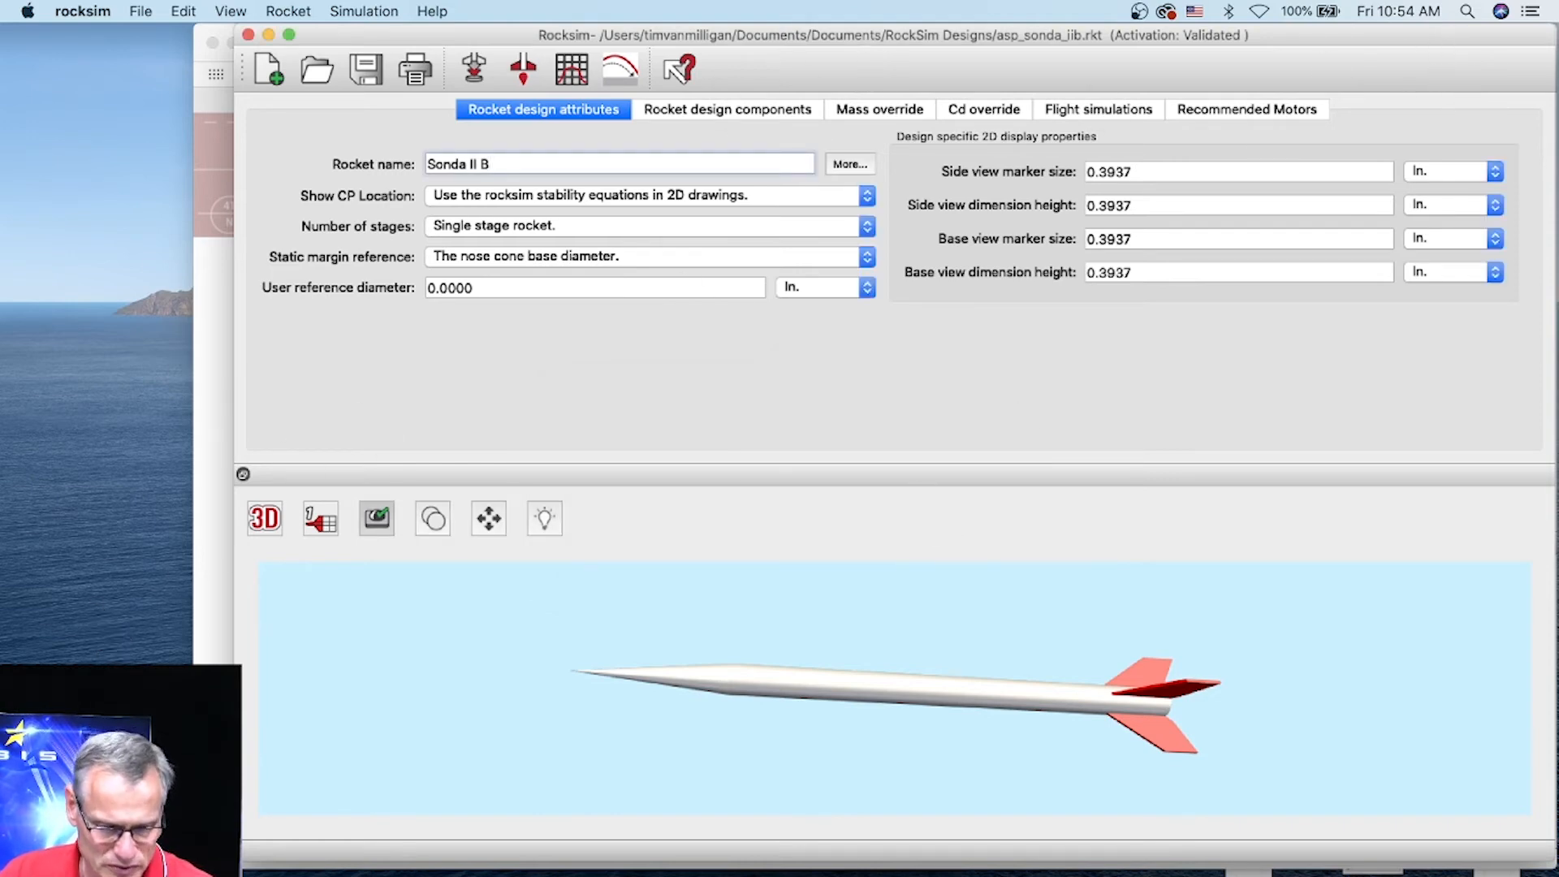
Switch to Finder and open Centering Ring.pdf from the pdf_prints folder inside the RockSim_10.3.0f63 application folder.
{"action": "key", "text": "super+Tab"}
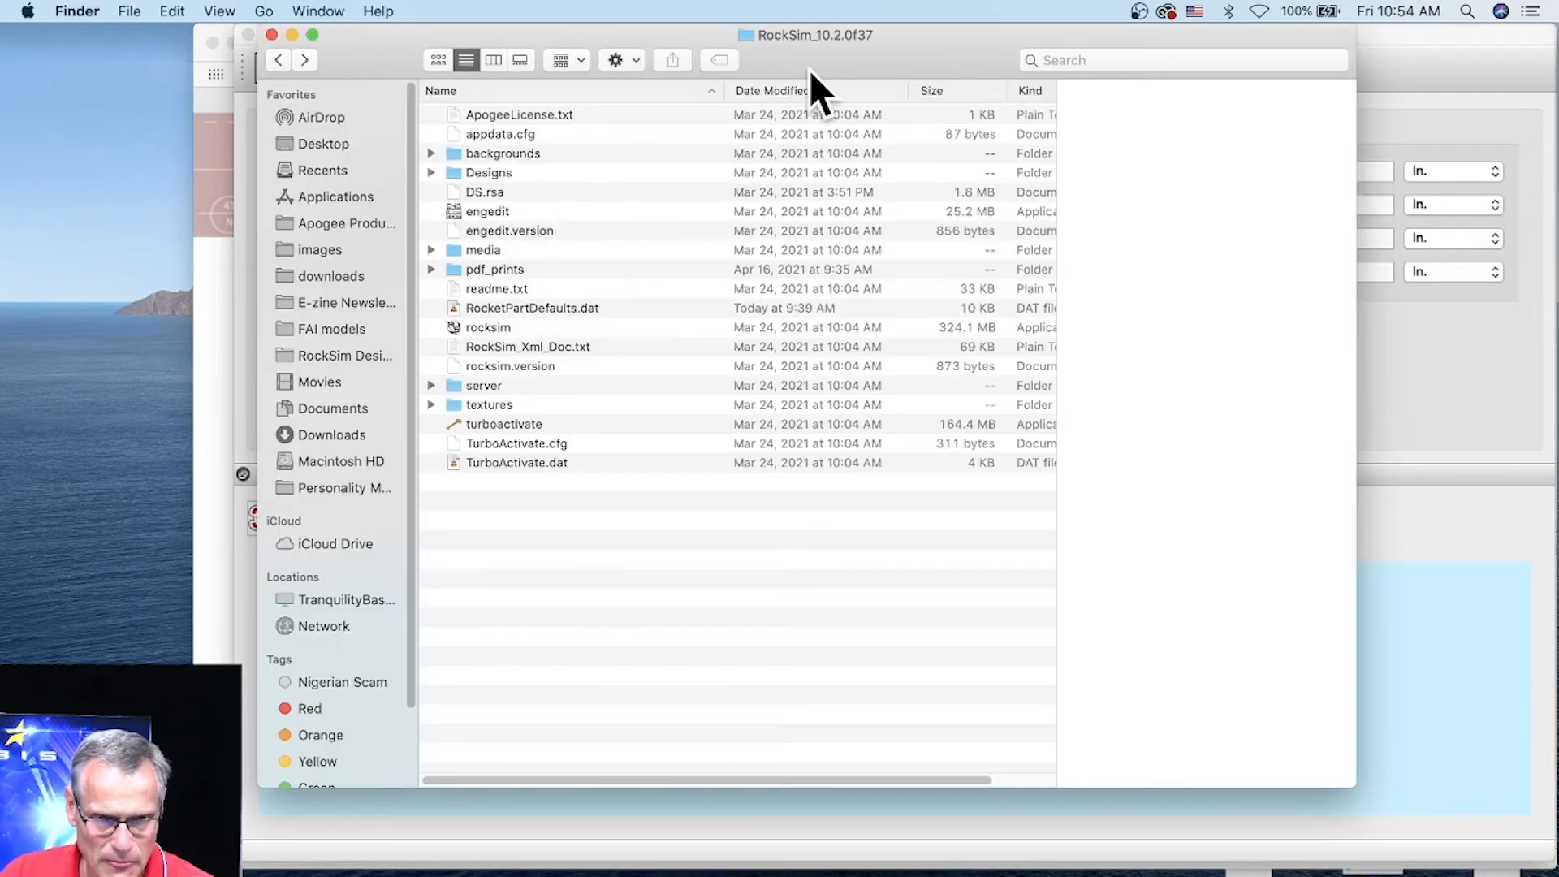
{"action": "left_click", "coordinate": [310, 196]}
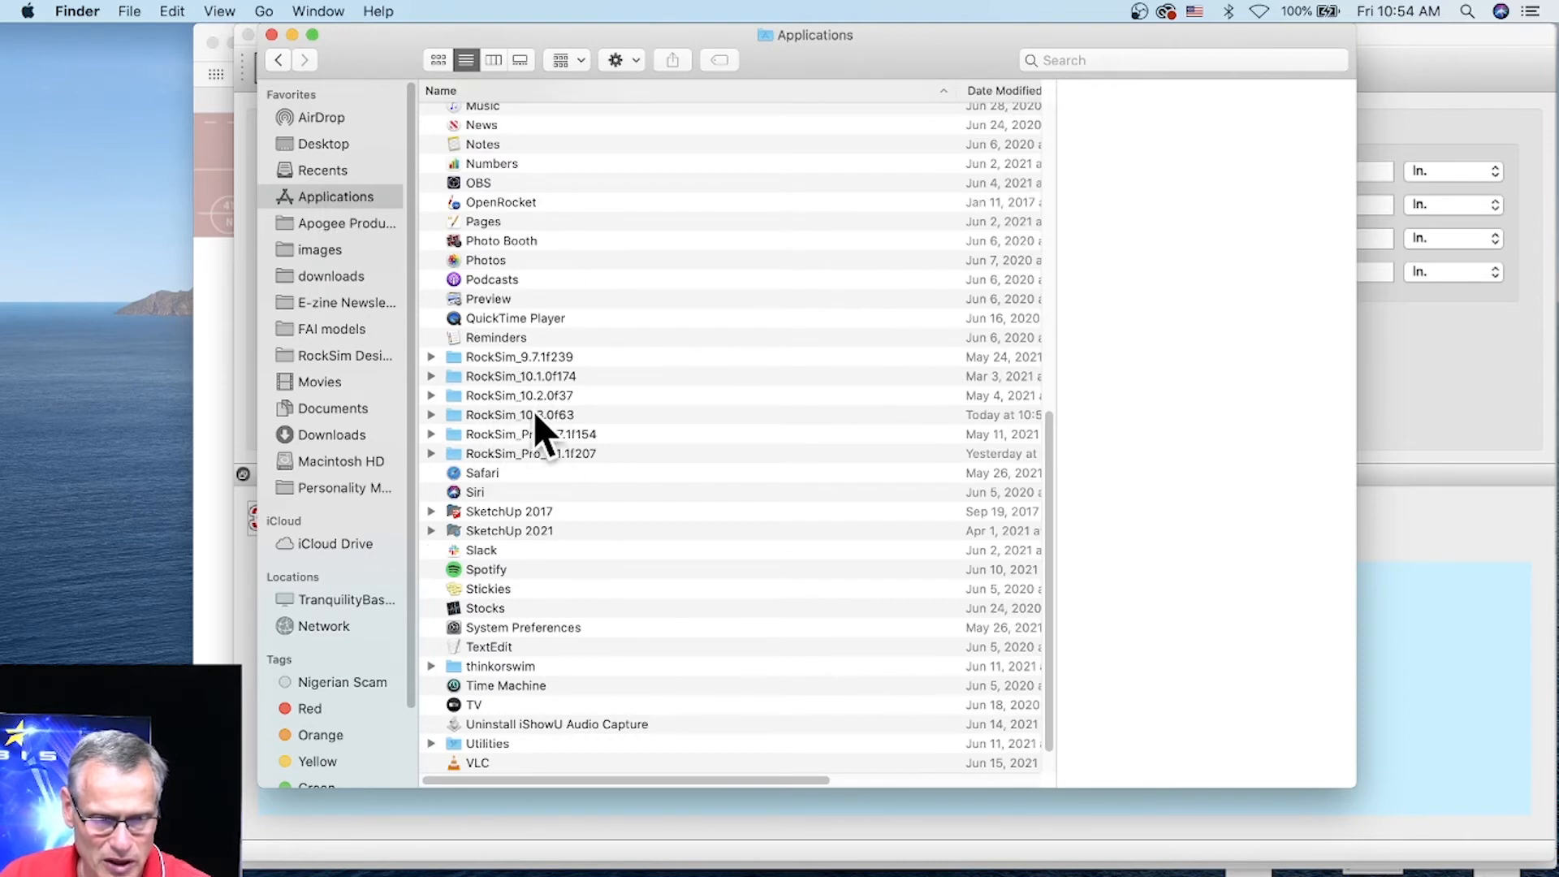
{"action": "left_click", "coordinate": [554, 413]}
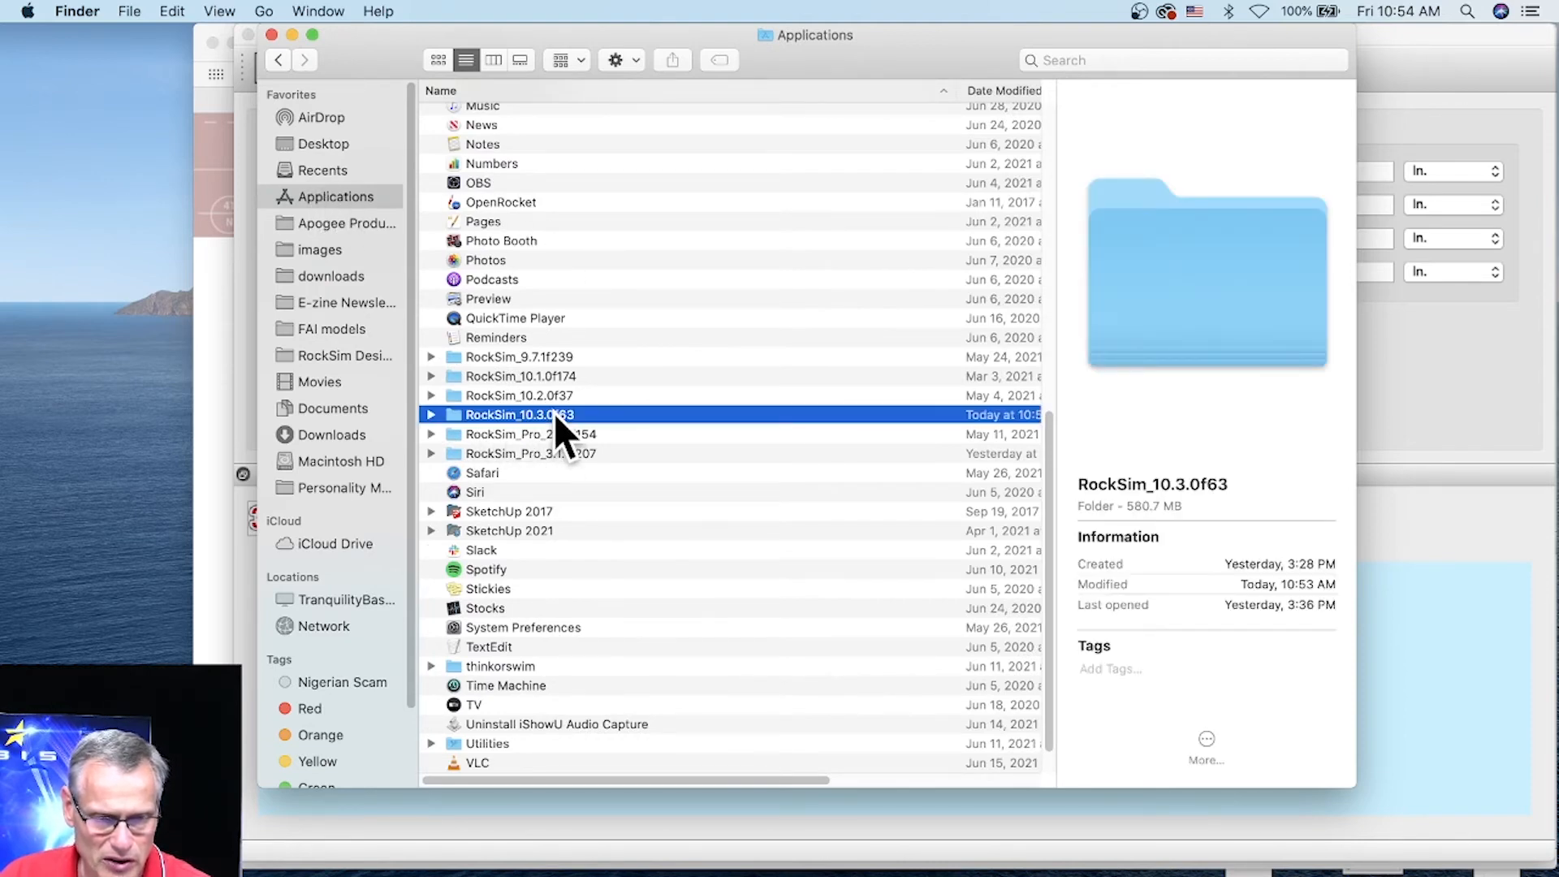
{"action": "double_click", "coordinate": [554, 413]}
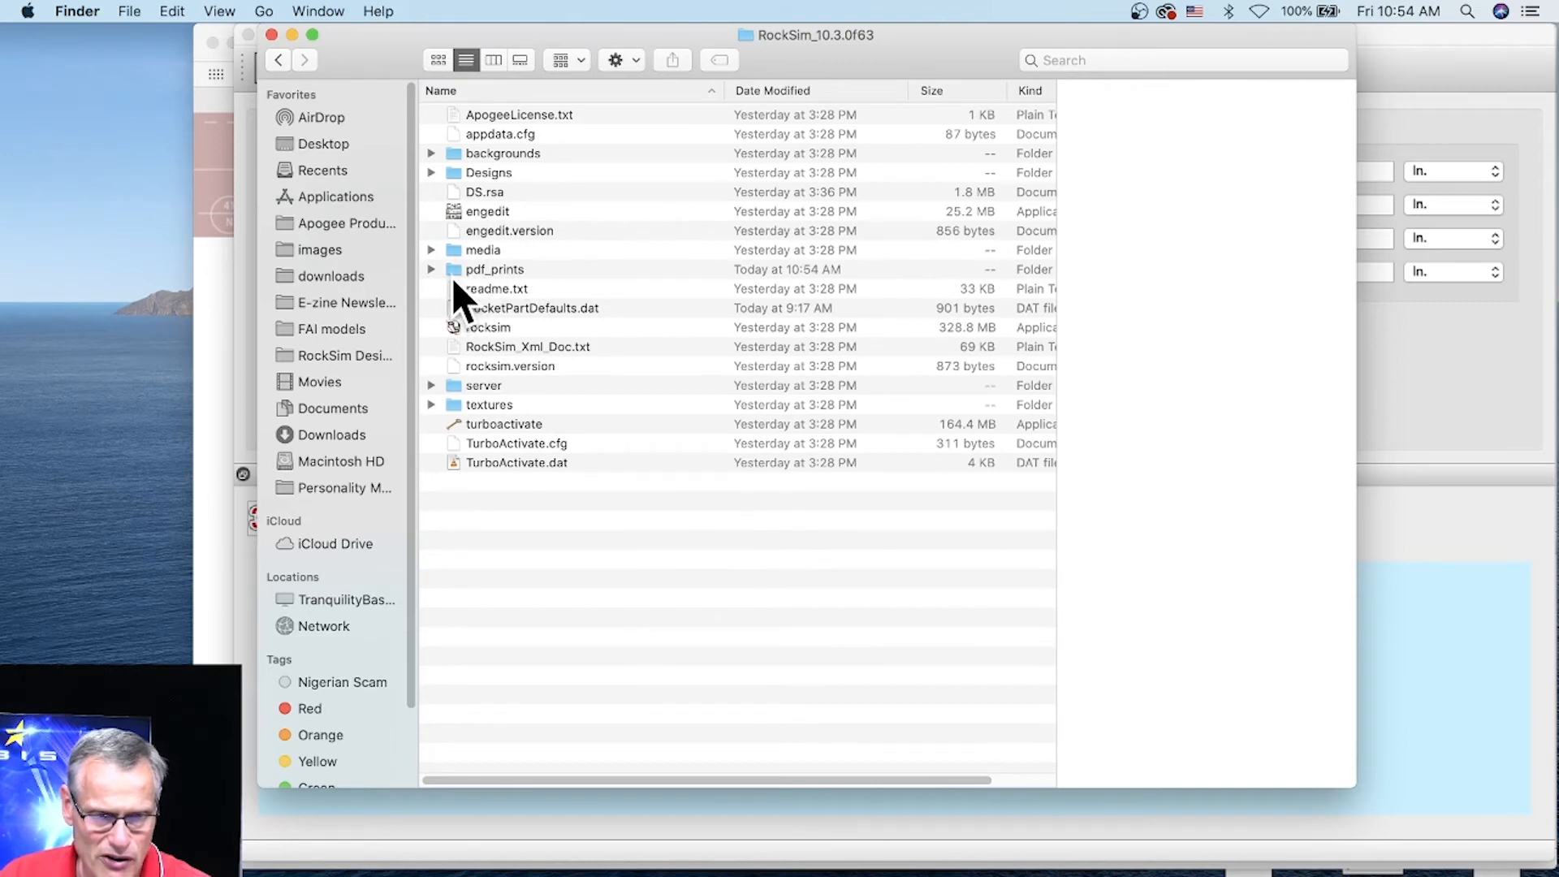
{"action": "double_click", "coordinate": [501, 271]}
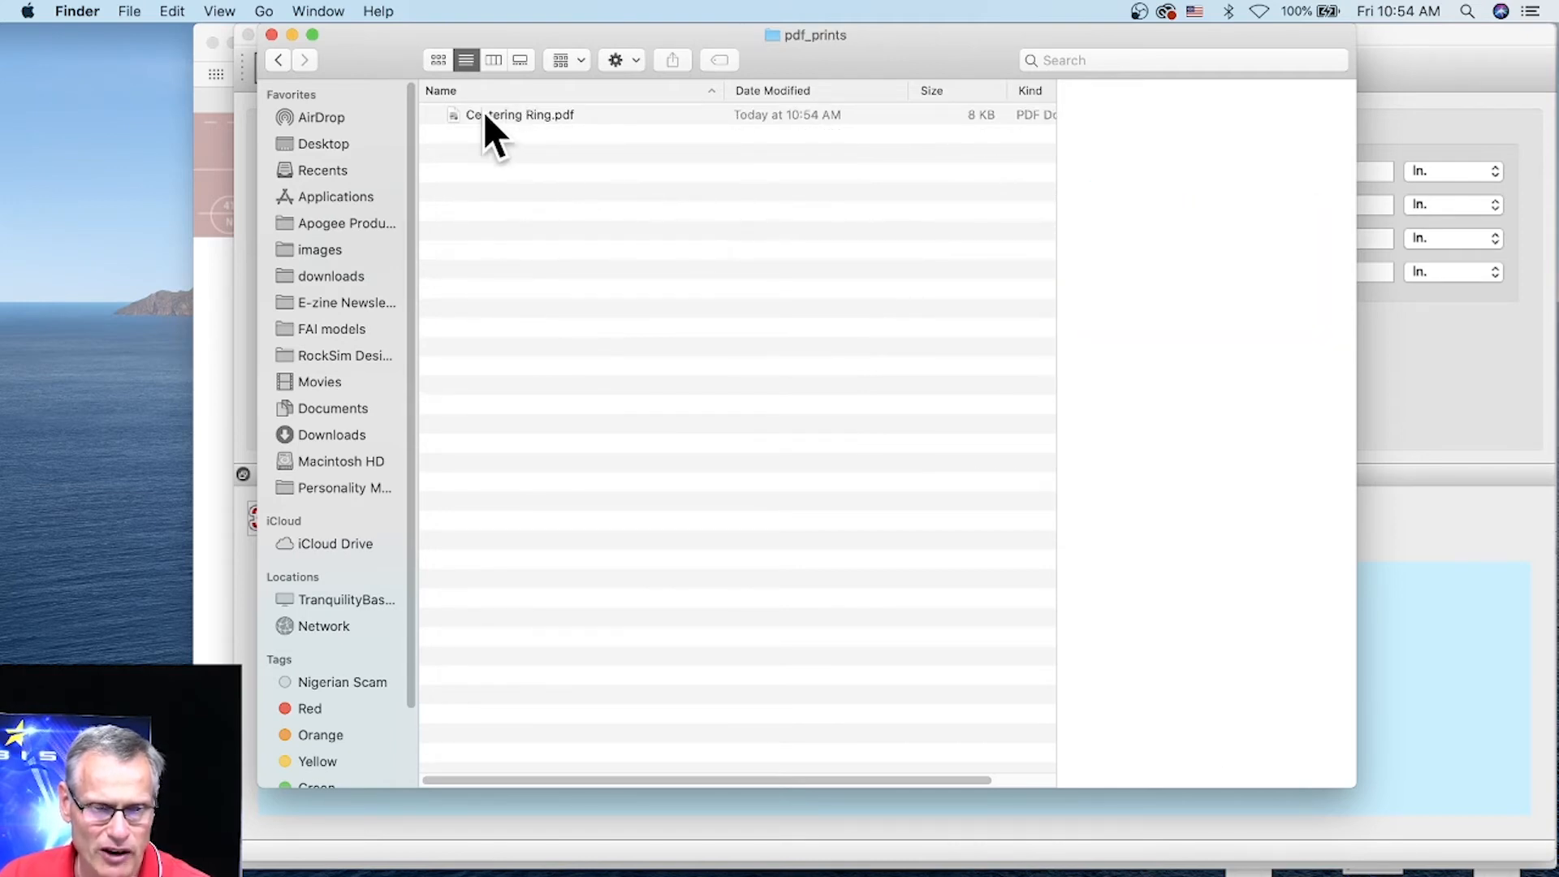
{"action": "double_click", "coordinate": [514, 114]}
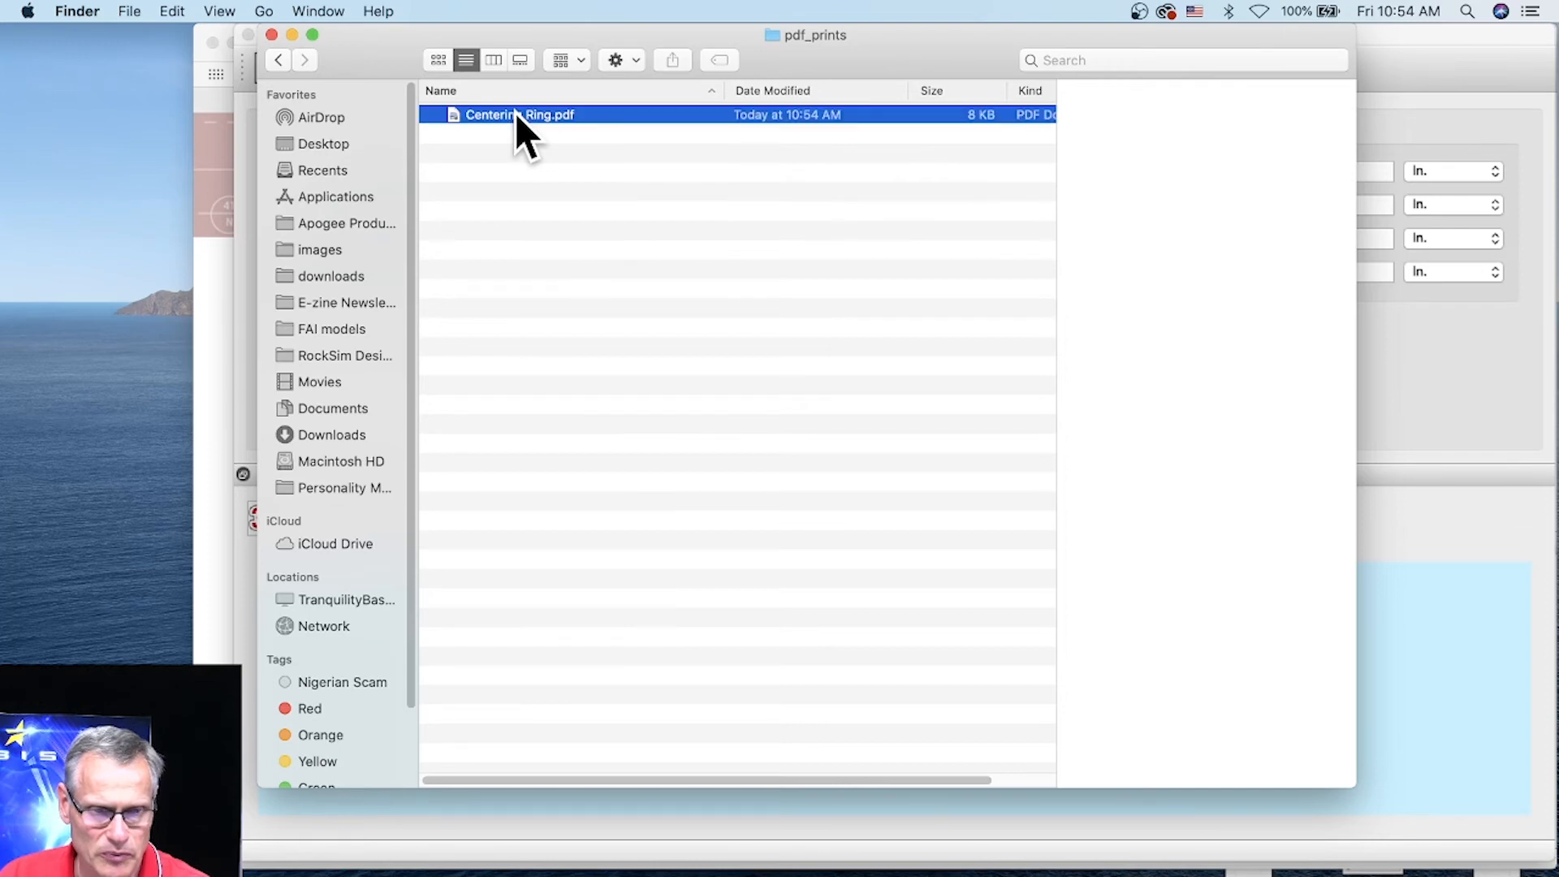
View the full page of the centering ring PDF in Preview and close it.
{"action": "left_click_drag", "start_coordinate": [598, 65], "coordinate": [997, 35]}
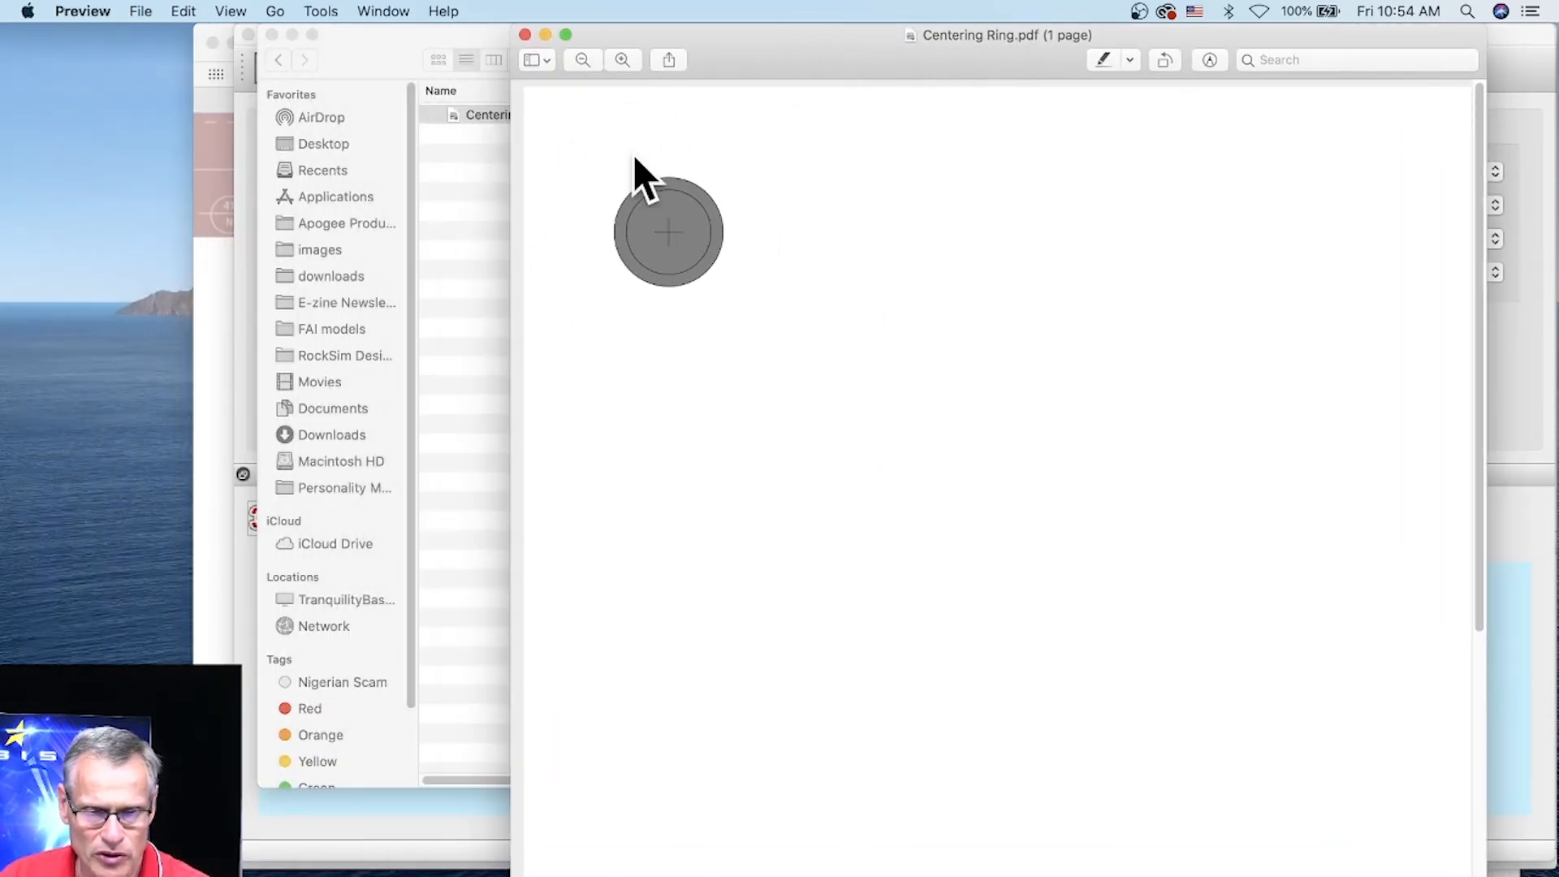
{"action": "left_click", "coordinate": [579, 62]}
{"action": "left_click", "coordinate": [580, 61]}
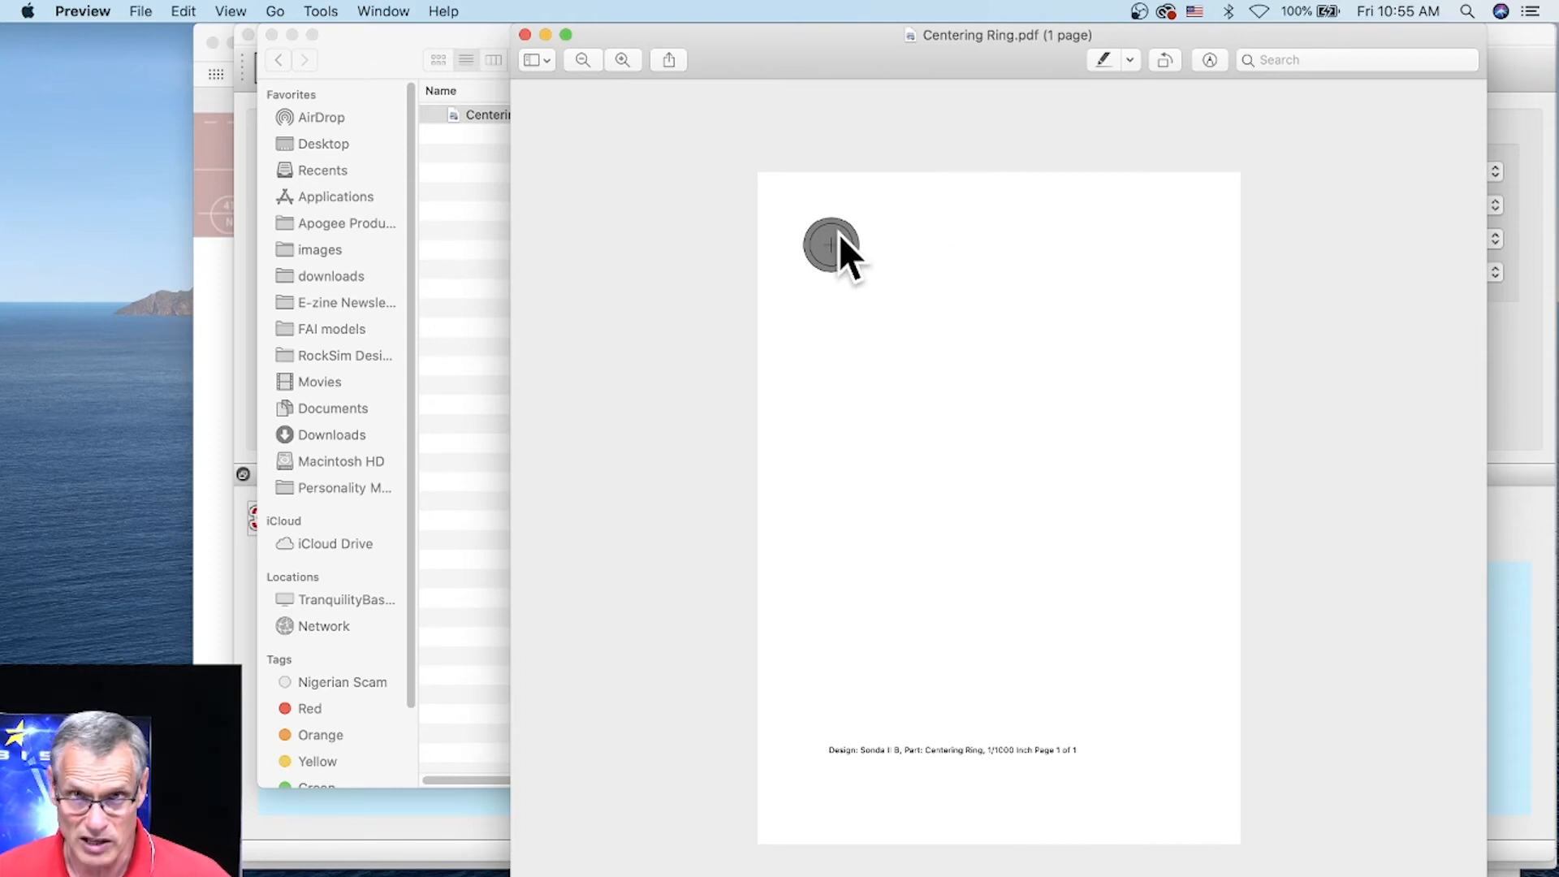
{"action": "left_click", "coordinate": [526, 34]}
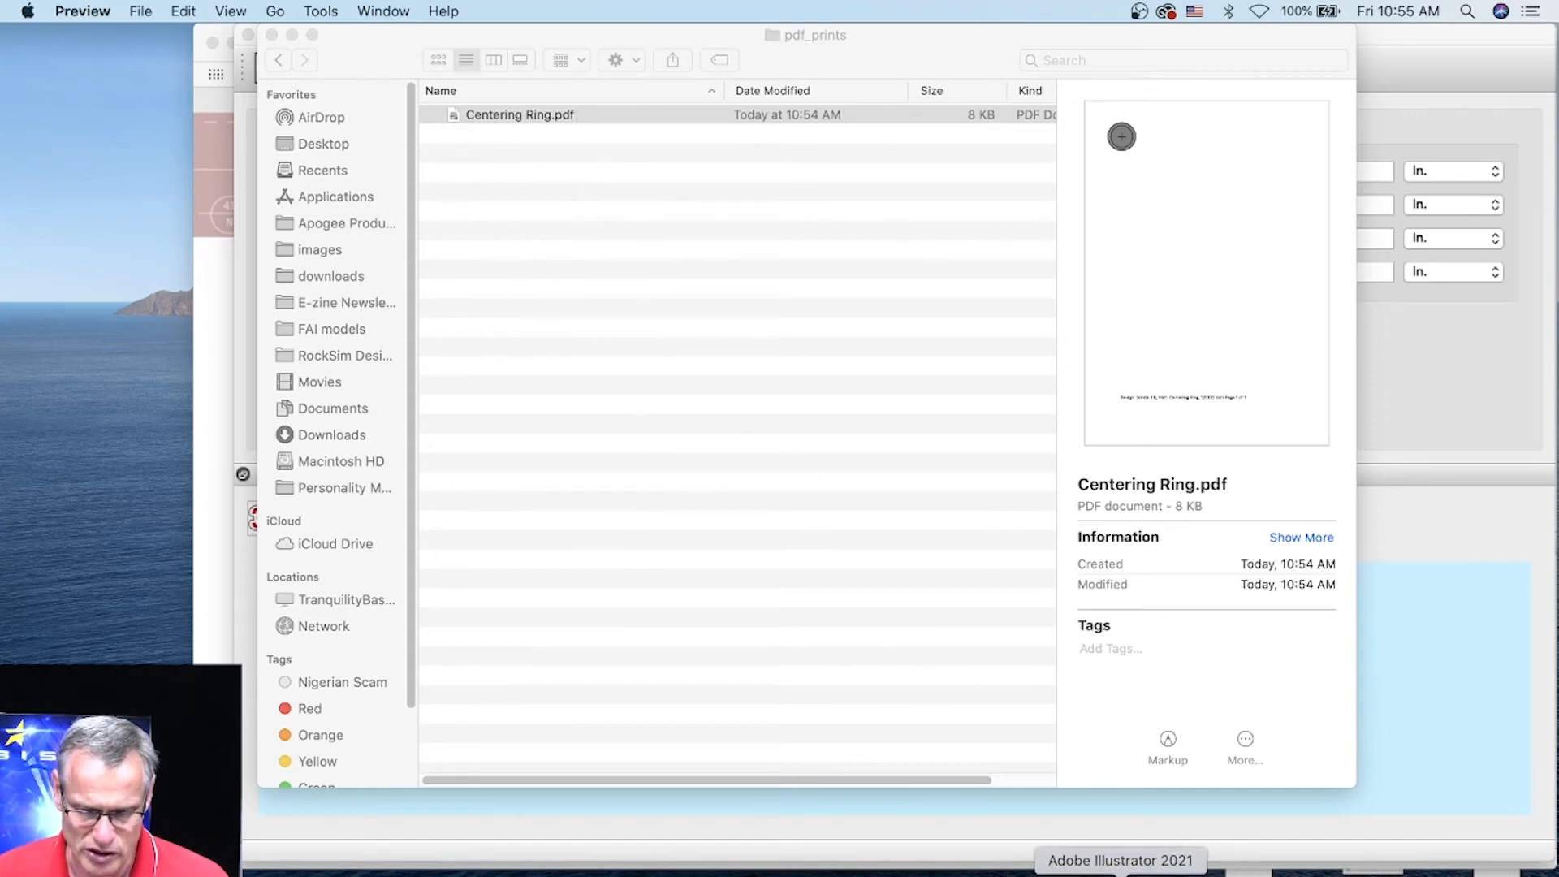
Open Centering Ring.pdf in Adobe Illustrator 2021 and directly select the outer and inner circles to check their widths and heights.
{"action": "left_click_drag", "start_coordinate": [481, 116], "coordinate": [1137, 873]}
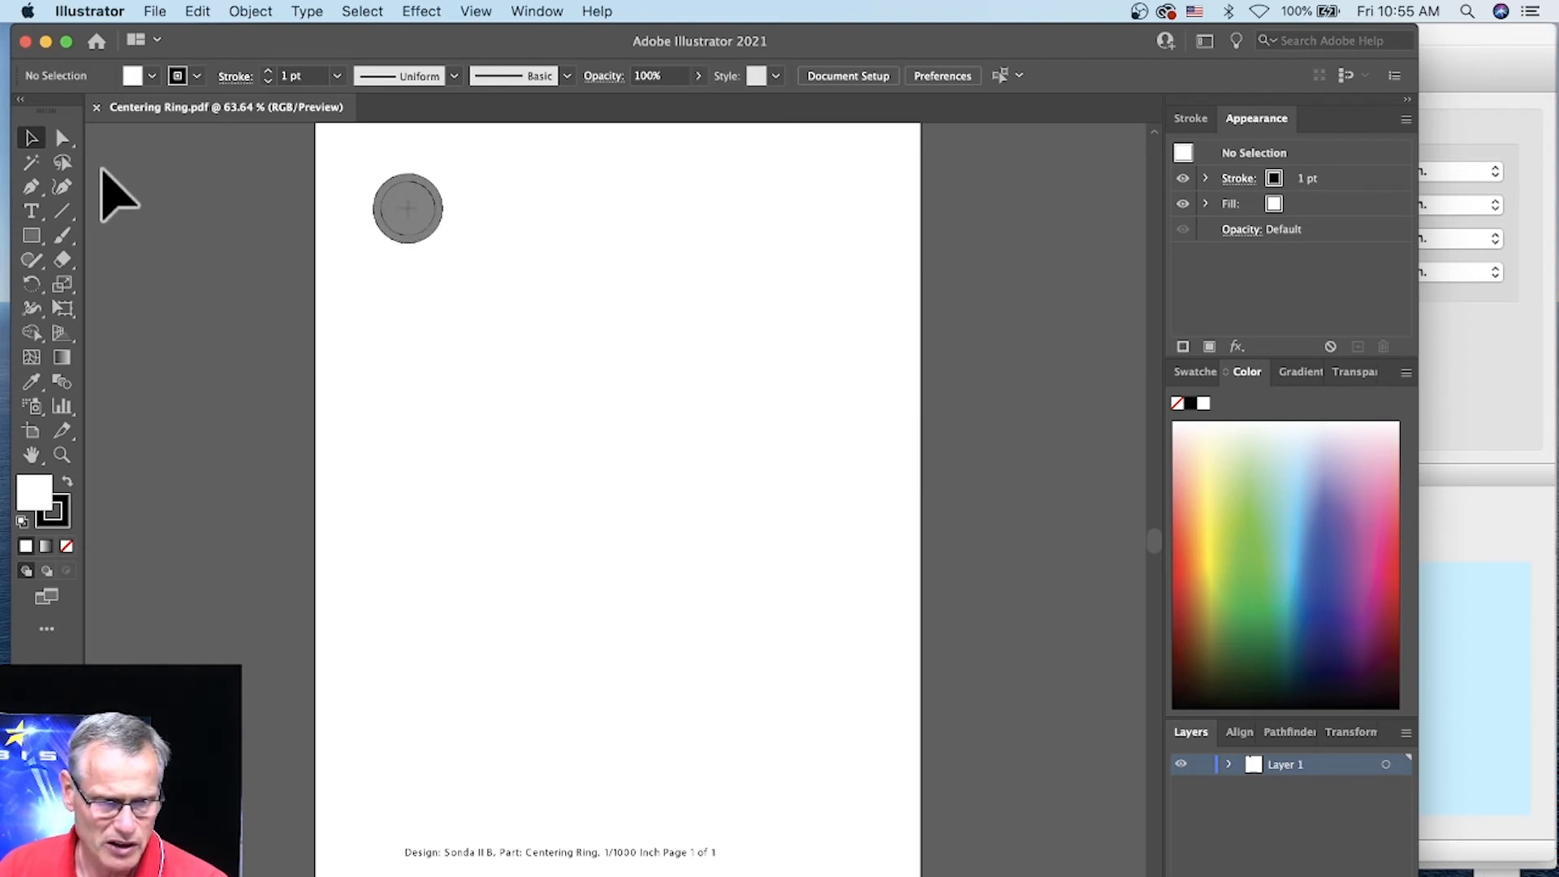
{"action": "left_click", "coordinate": [63, 140]}
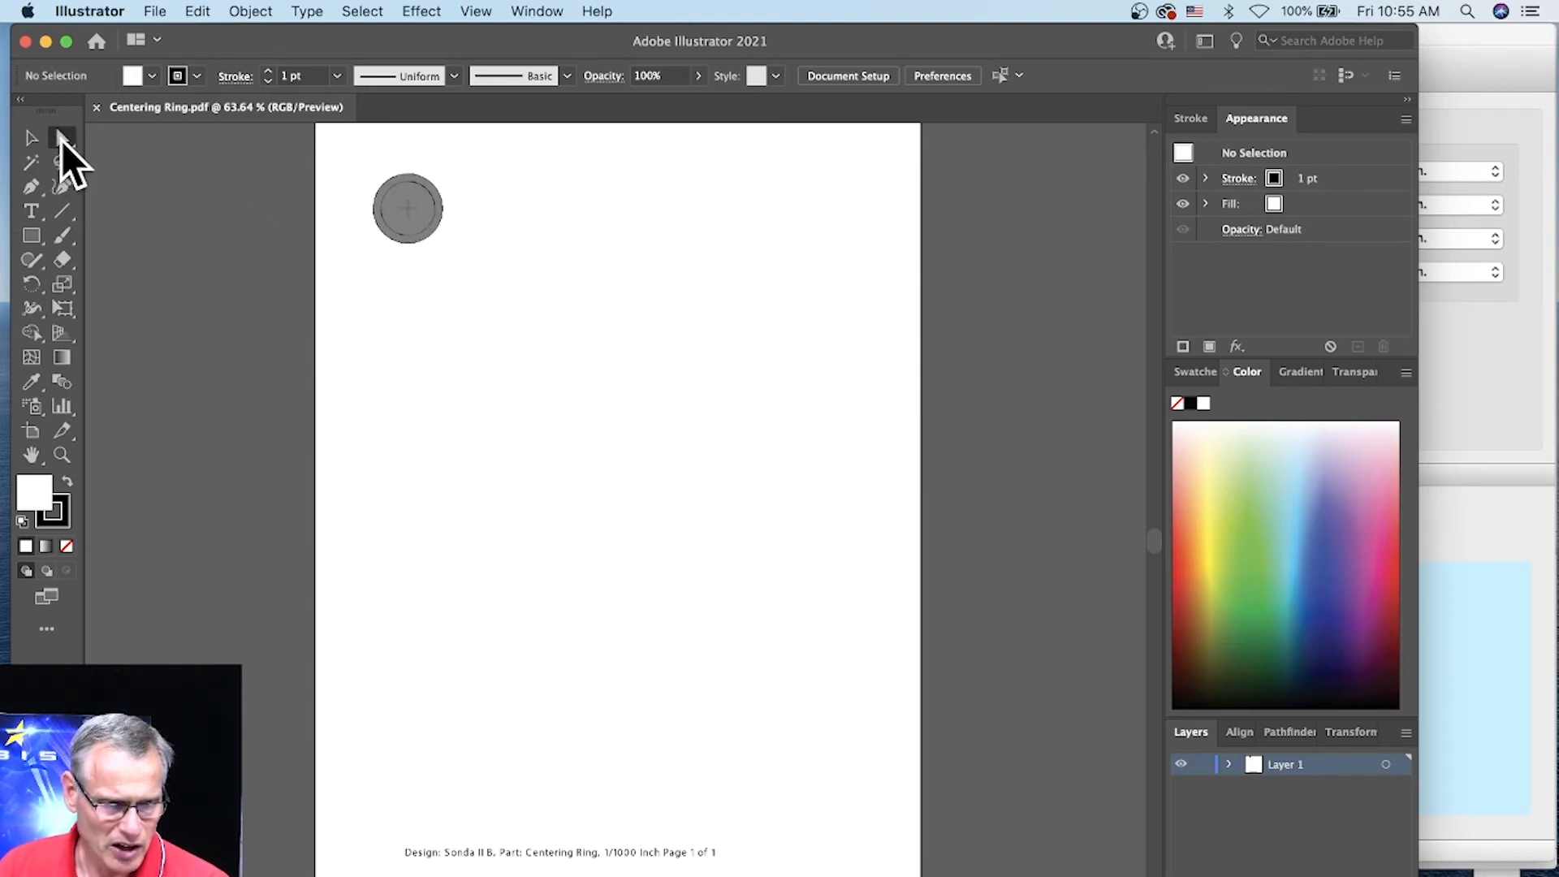
{"action": "left_click", "coordinate": [436, 195]}
{"action": "left_click", "coordinate": [452, 207]}
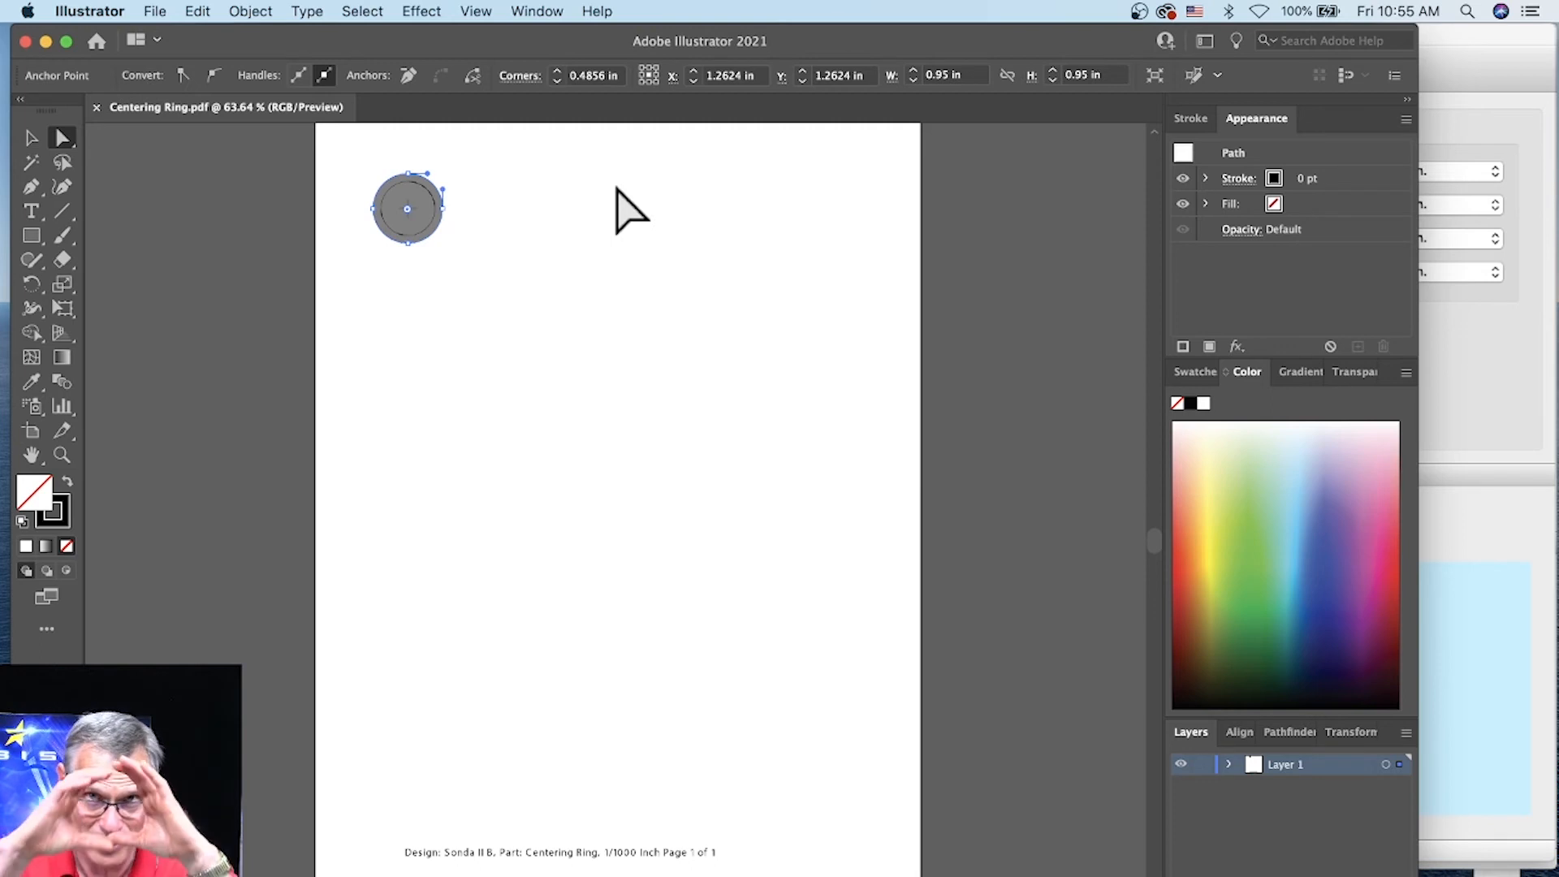
{"action": "left_click", "coordinate": [428, 190]}
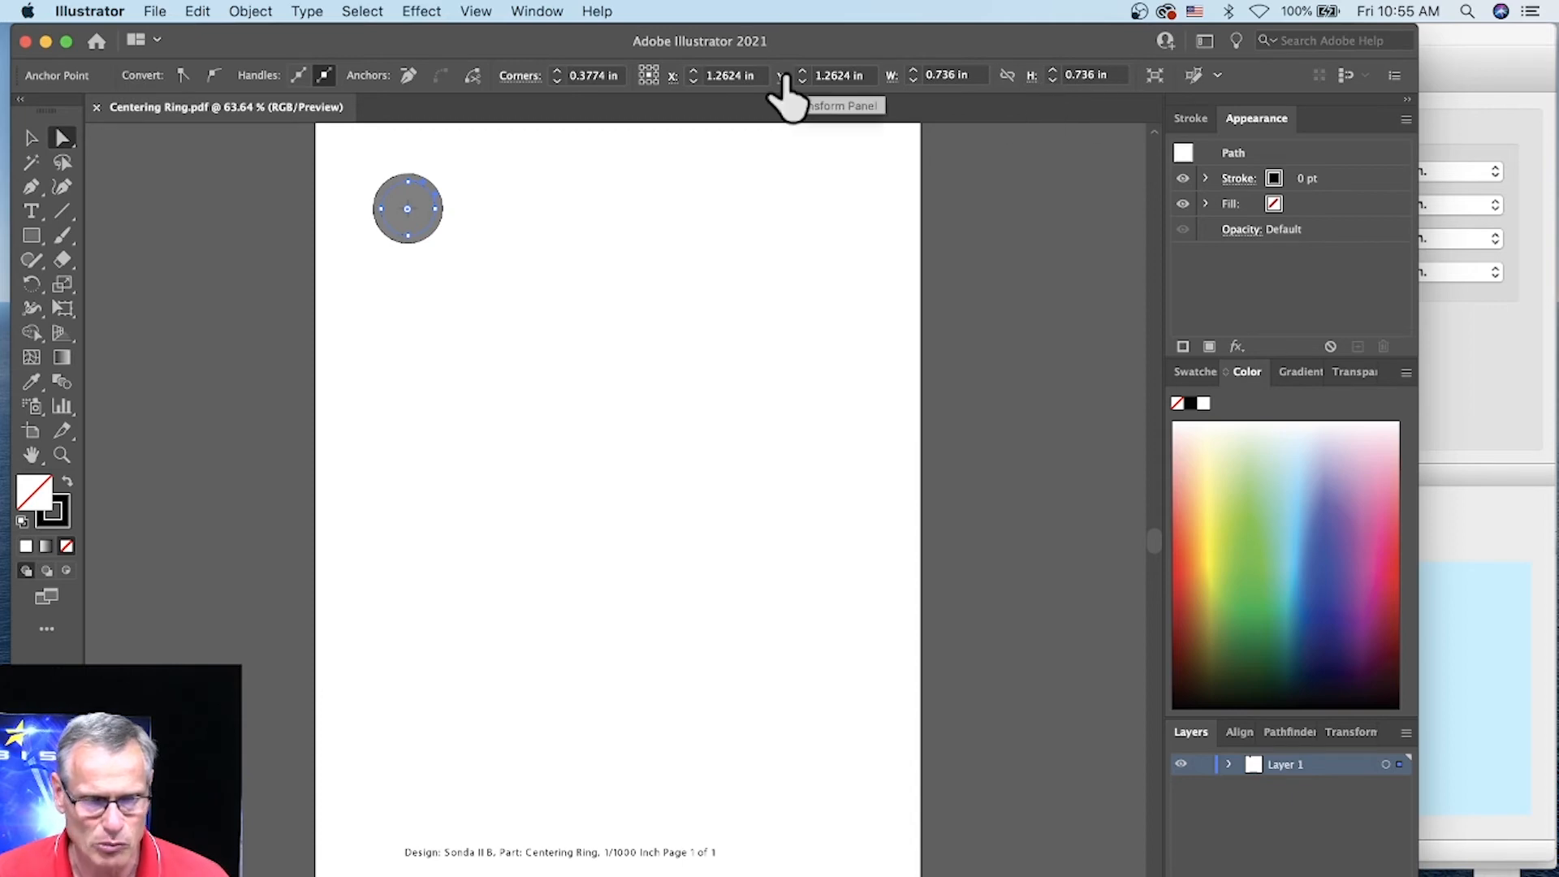
Return to RockSim and inspect the OD and ID of the first centering ring under the body tube, closing its properties unchanged.
{"action": "left_click_drag", "start_coordinate": [279, 46], "coordinate": [270, 206]}
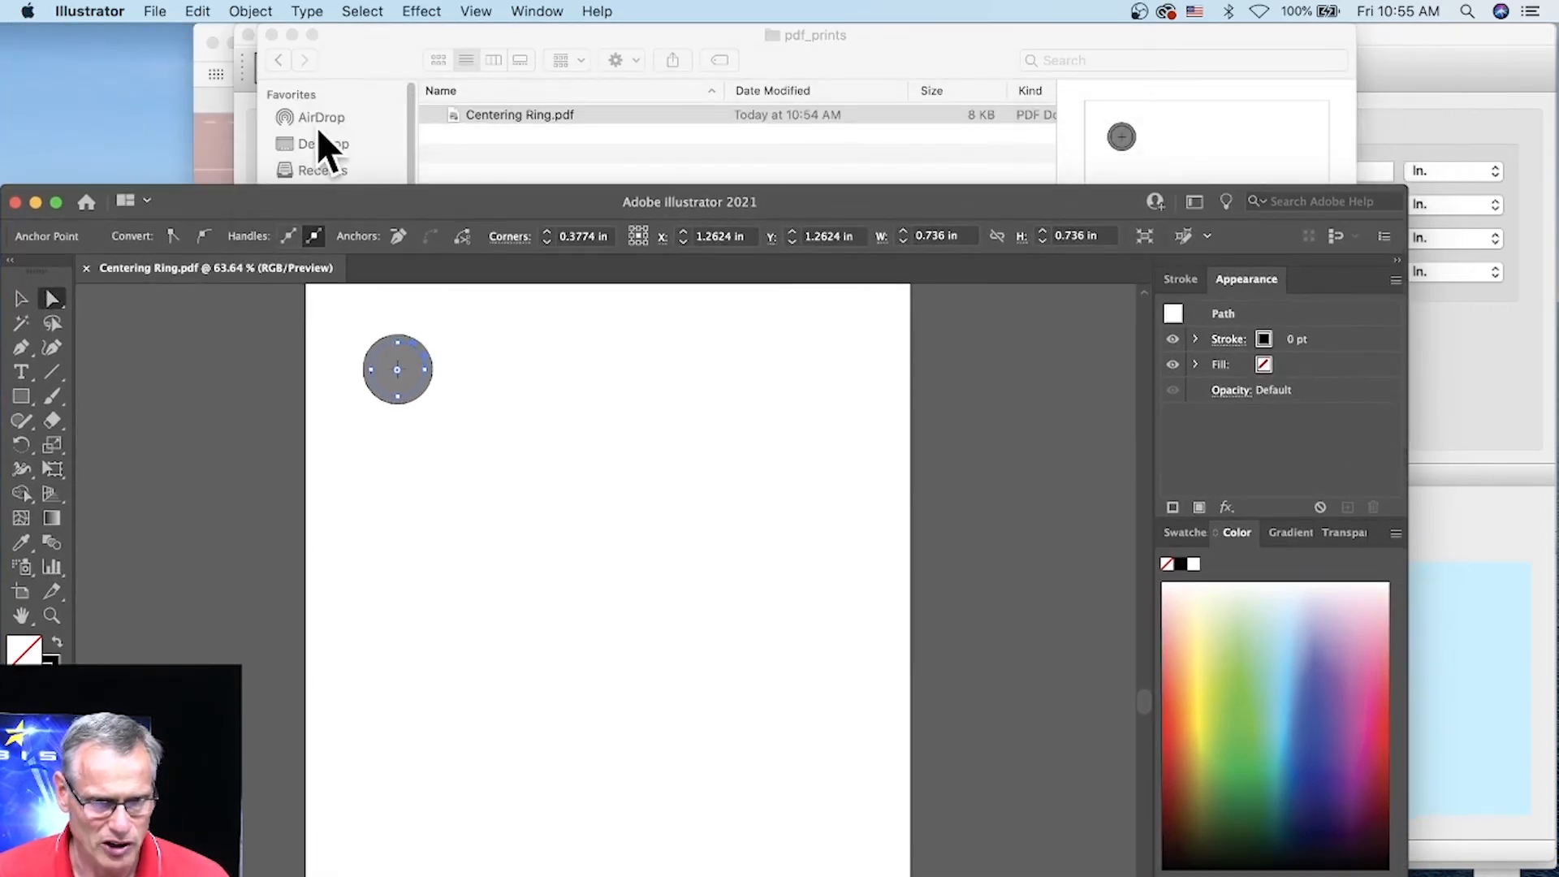
{"action": "left_click_drag", "start_coordinate": [338, 50], "coordinate": [505, 67]}
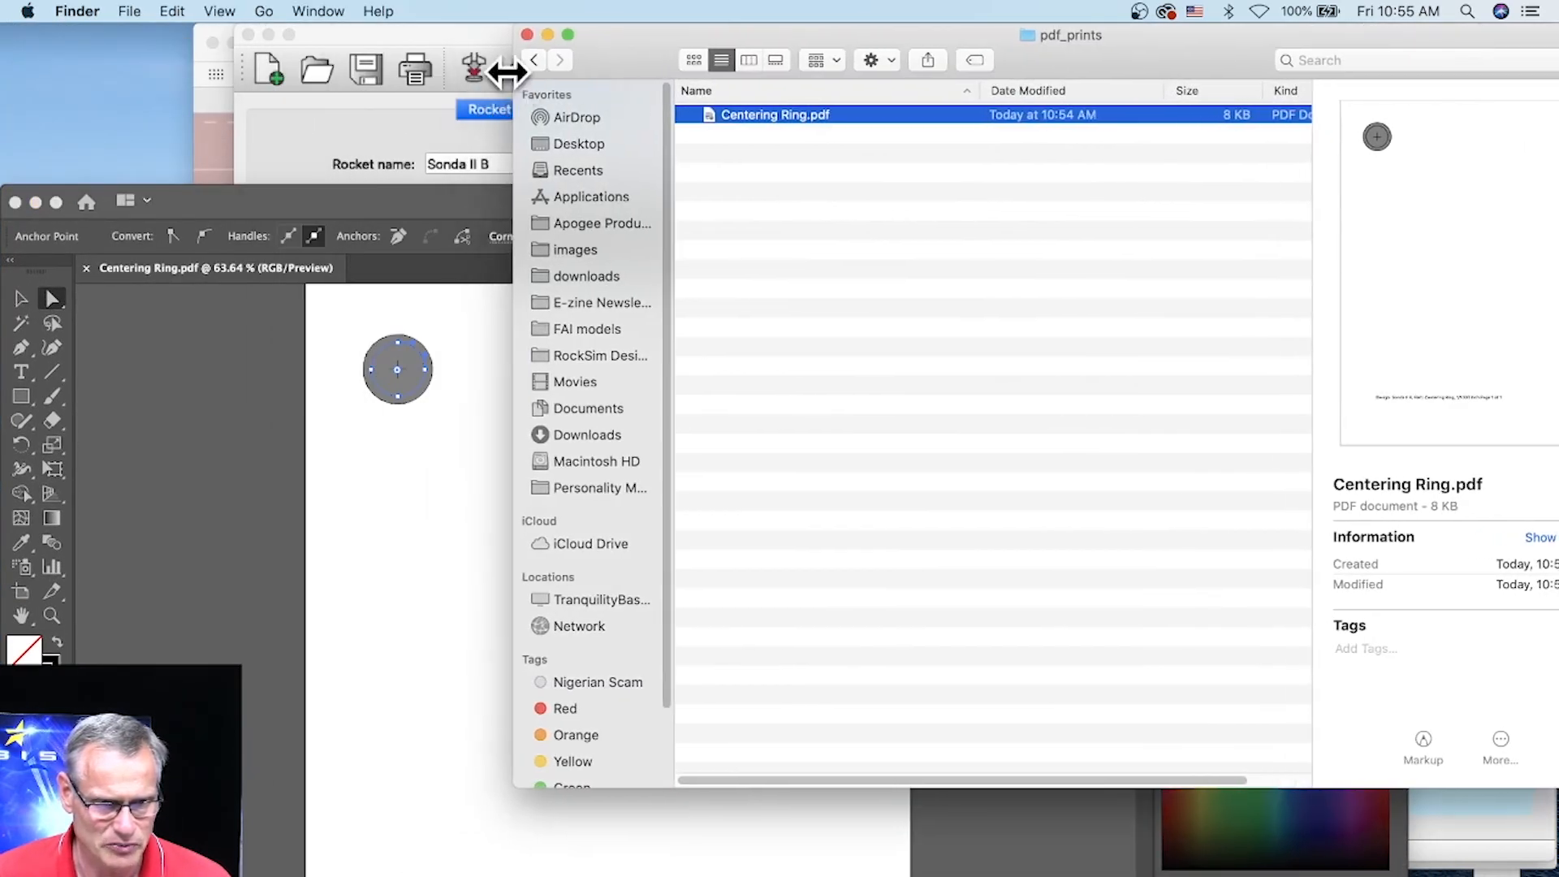
{"action": "left_click", "coordinate": [459, 42]}
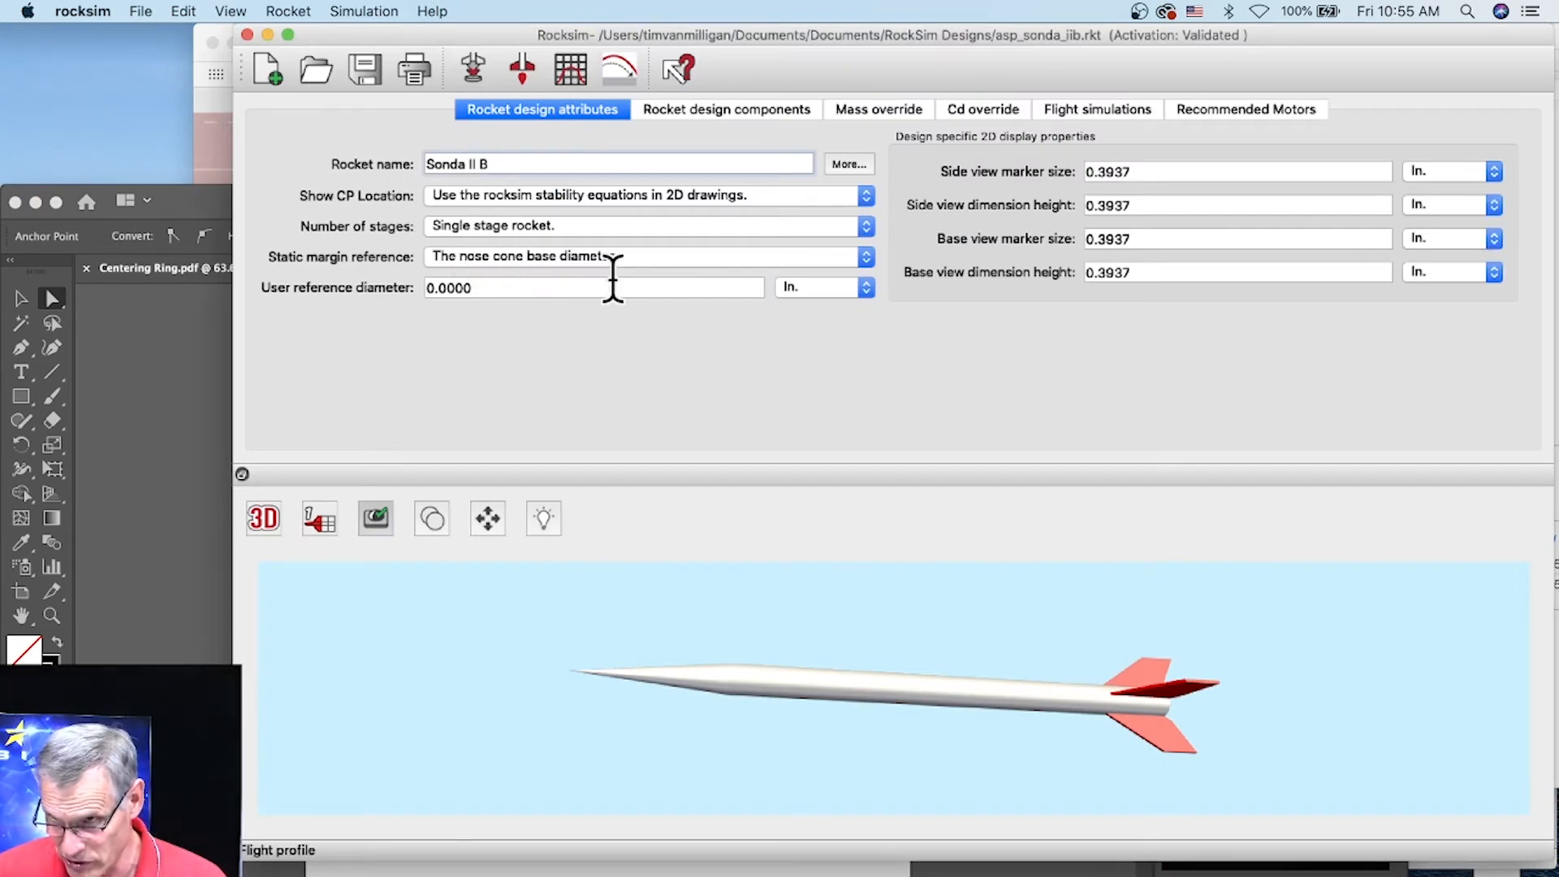
{"action": "left_click", "coordinate": [701, 105]}
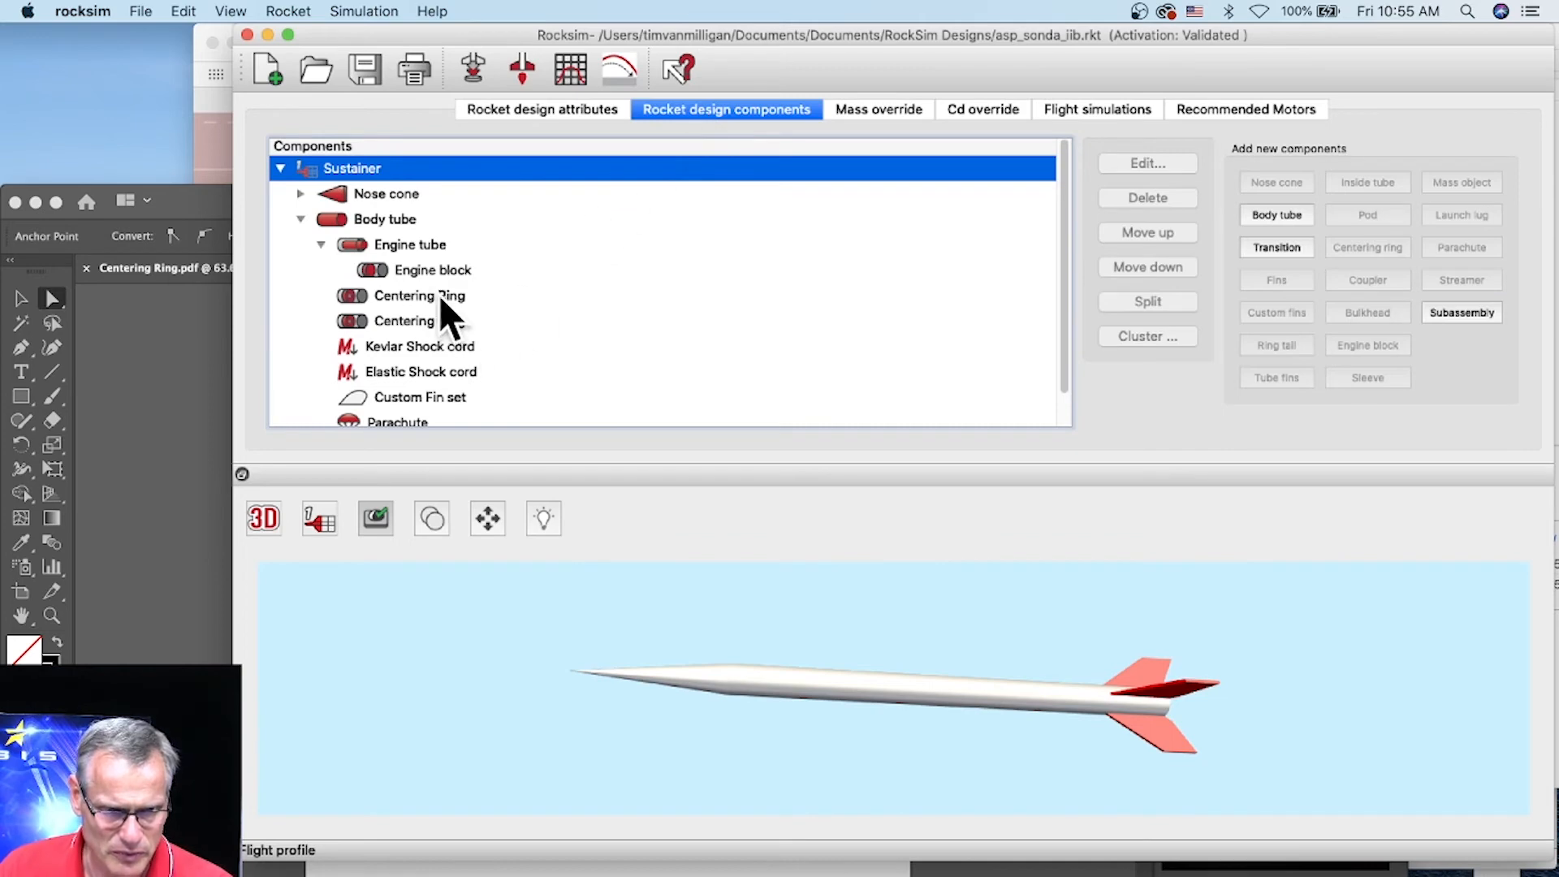
{"action": "scroll", "coordinate": [485, 230], "scroll_direction": "down", "scroll_amount": 2}
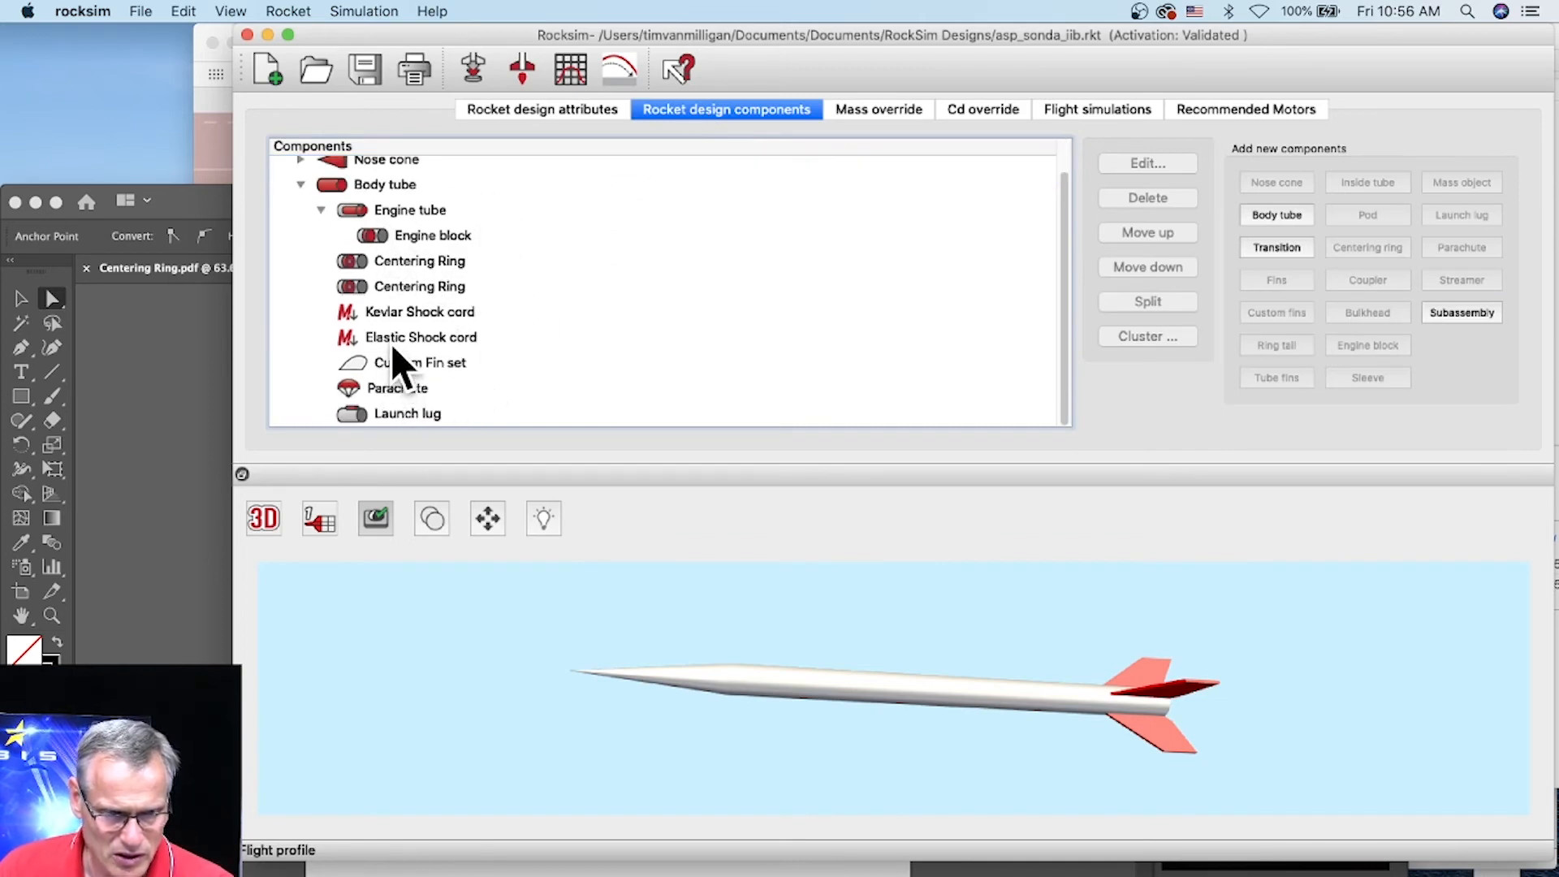
{"action": "left_click", "coordinate": [393, 266]}
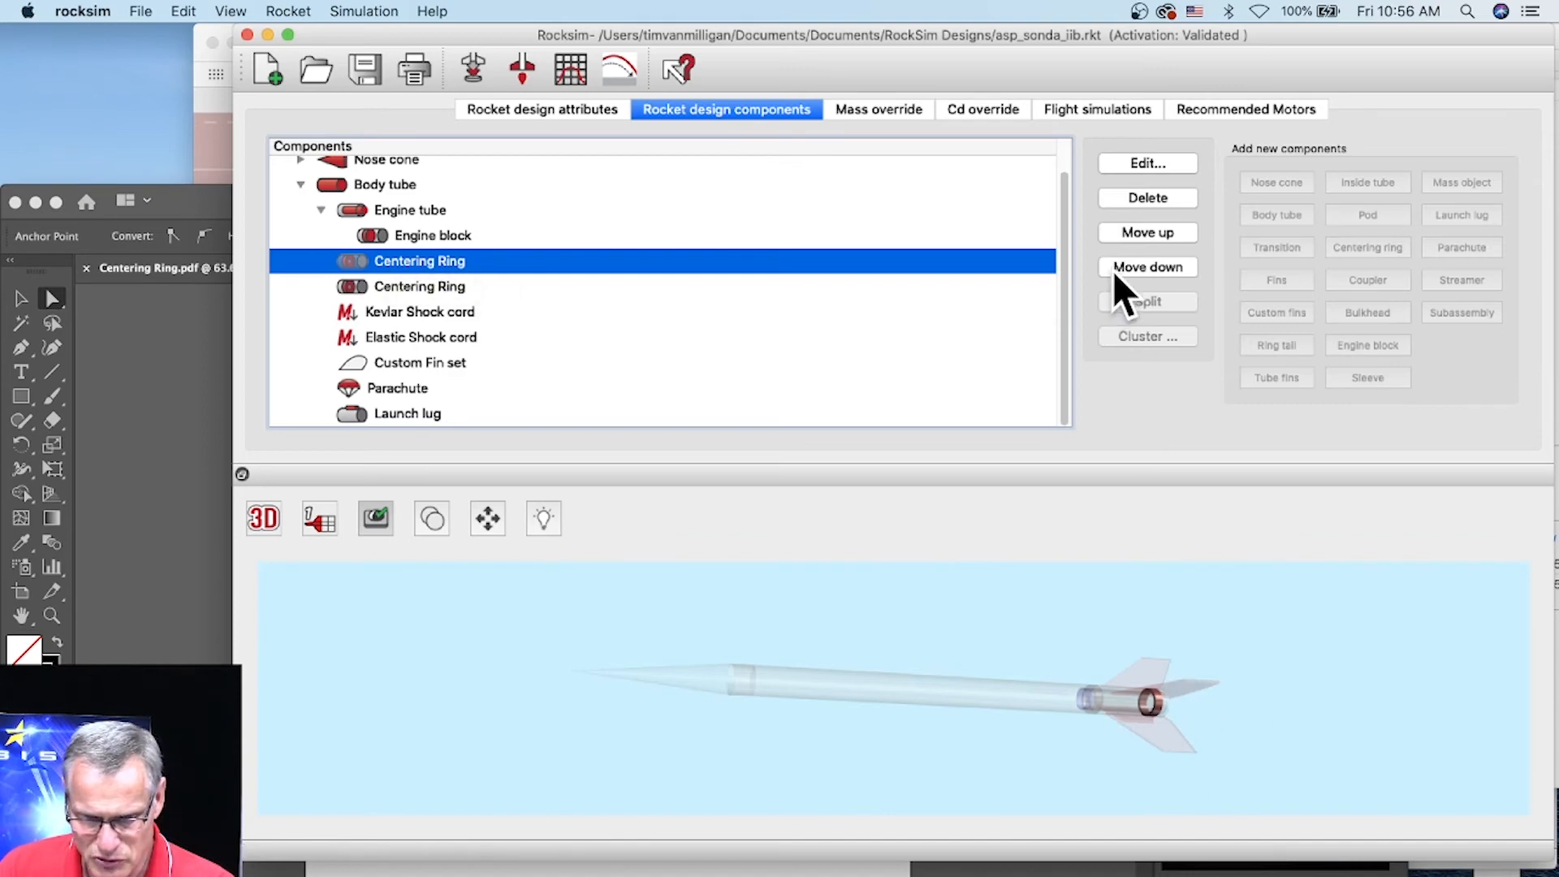
{"action": "left_click", "coordinate": [1103, 171]}
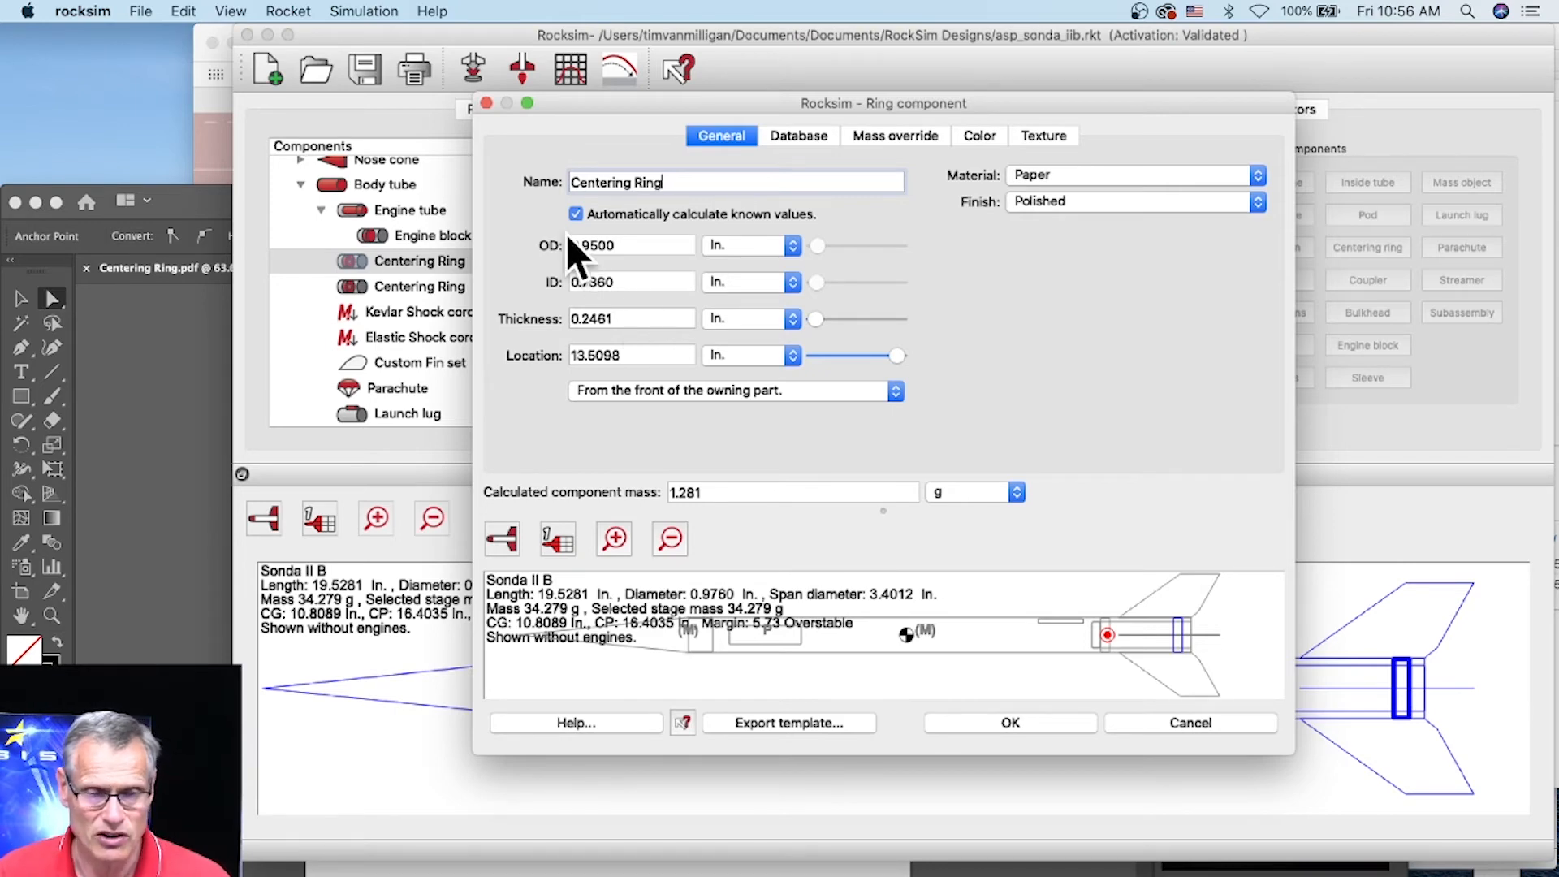
{"action": "left_click", "coordinate": [486, 103]}
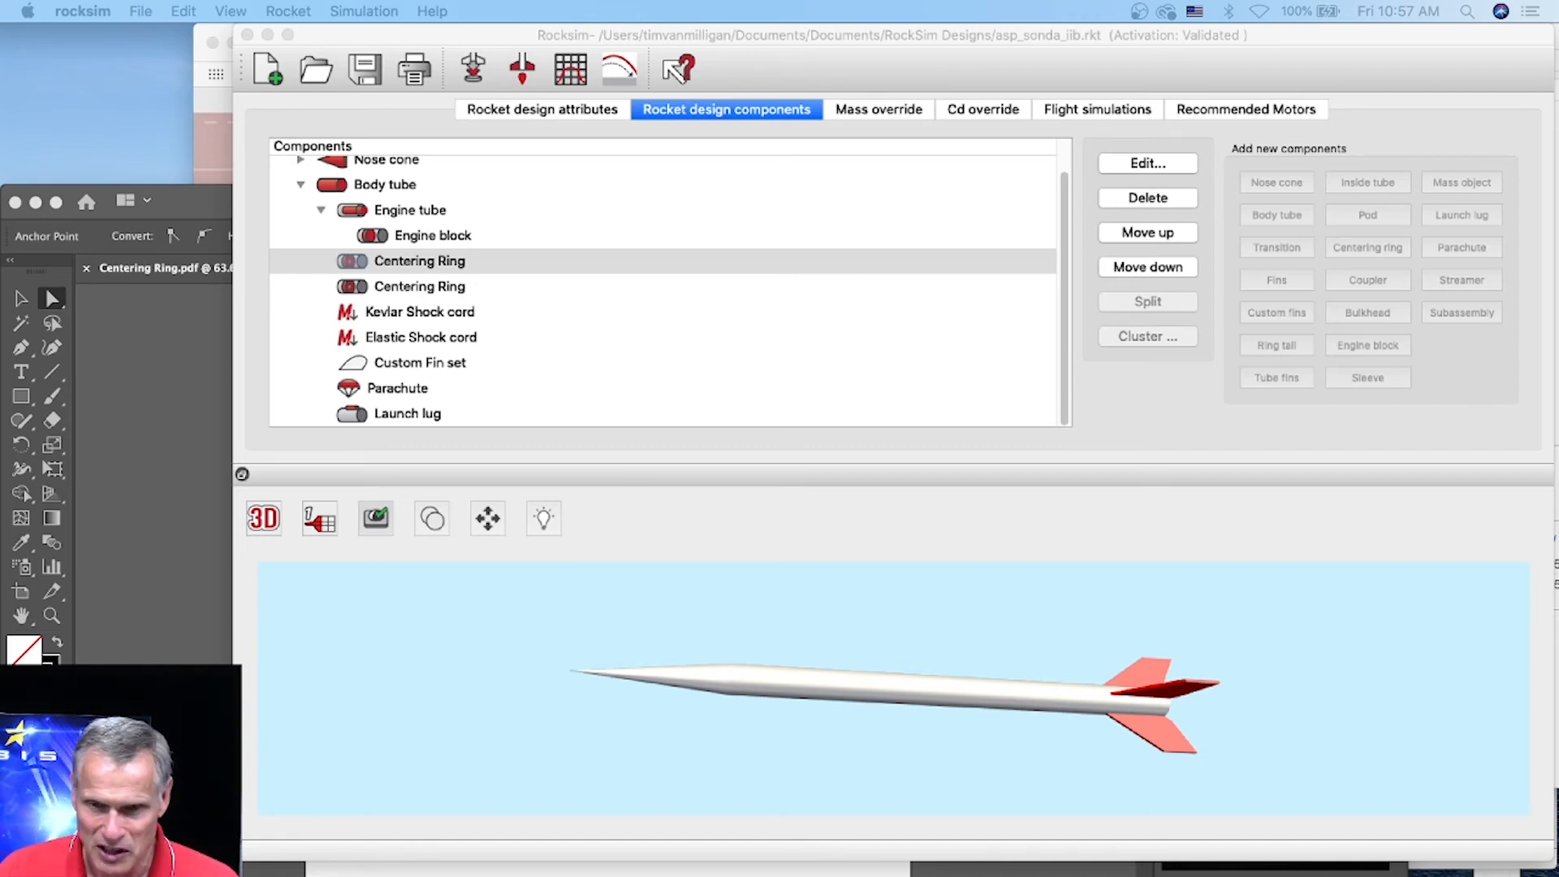
Switch to RockSim Pro and open the Apogee SkyMetra.rkt design from the Apogee Components folder.
{"action": "left_click", "coordinate": [1009, 59]}
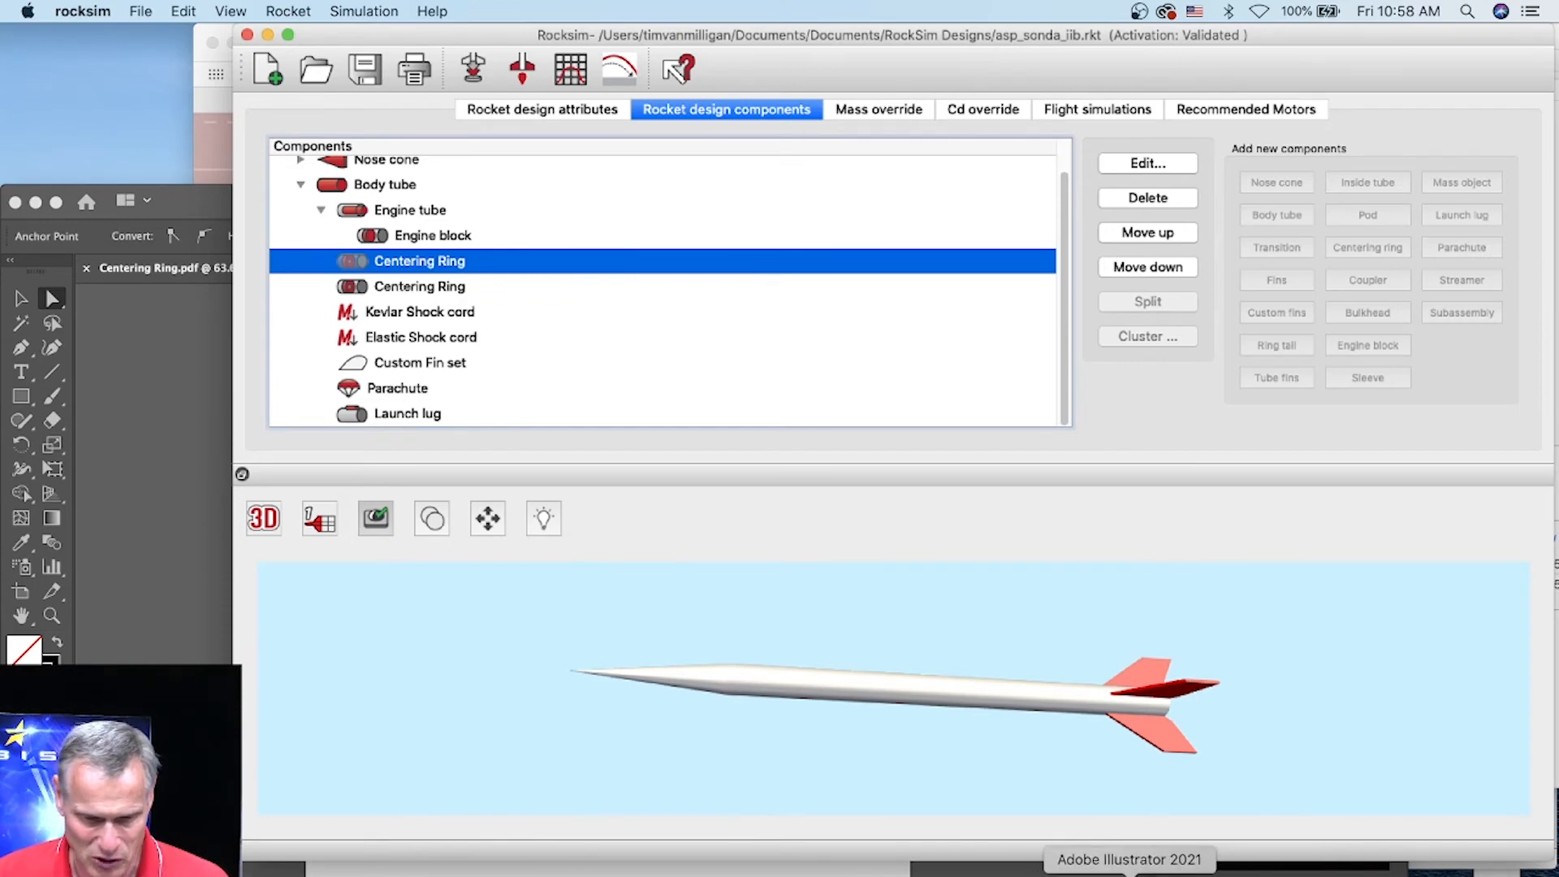
{"action": "left_click", "coordinate": [843, 873]}
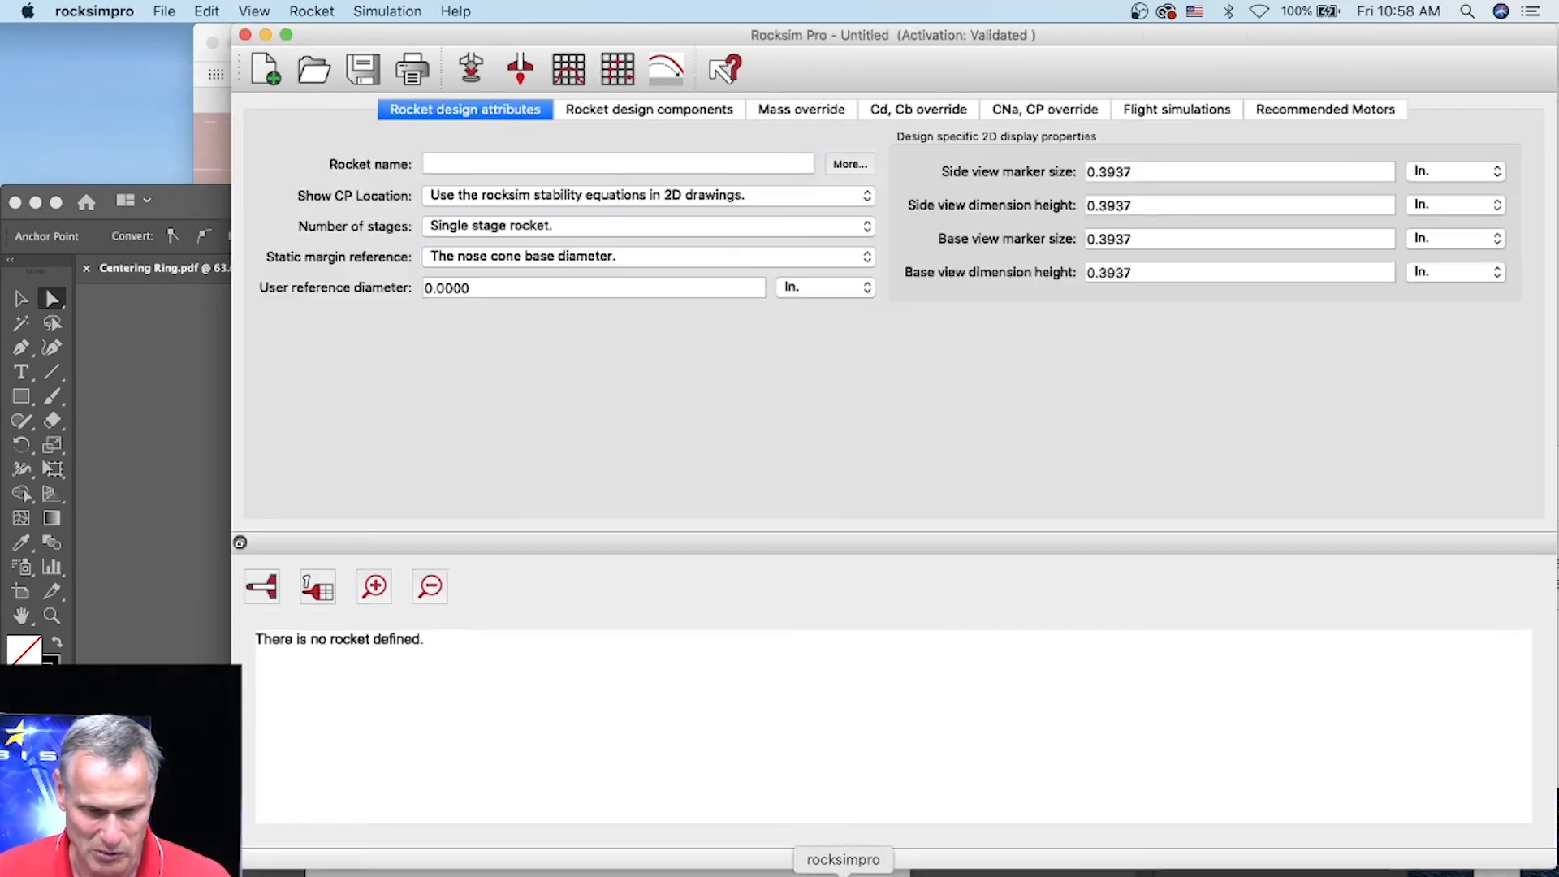
{"action": "left_click_drag", "start_coordinate": [799, 35], "coordinate": [744, 35]}
{"action": "left_click_drag", "start_coordinate": [1506, 859], "coordinate": [1551, 870]}
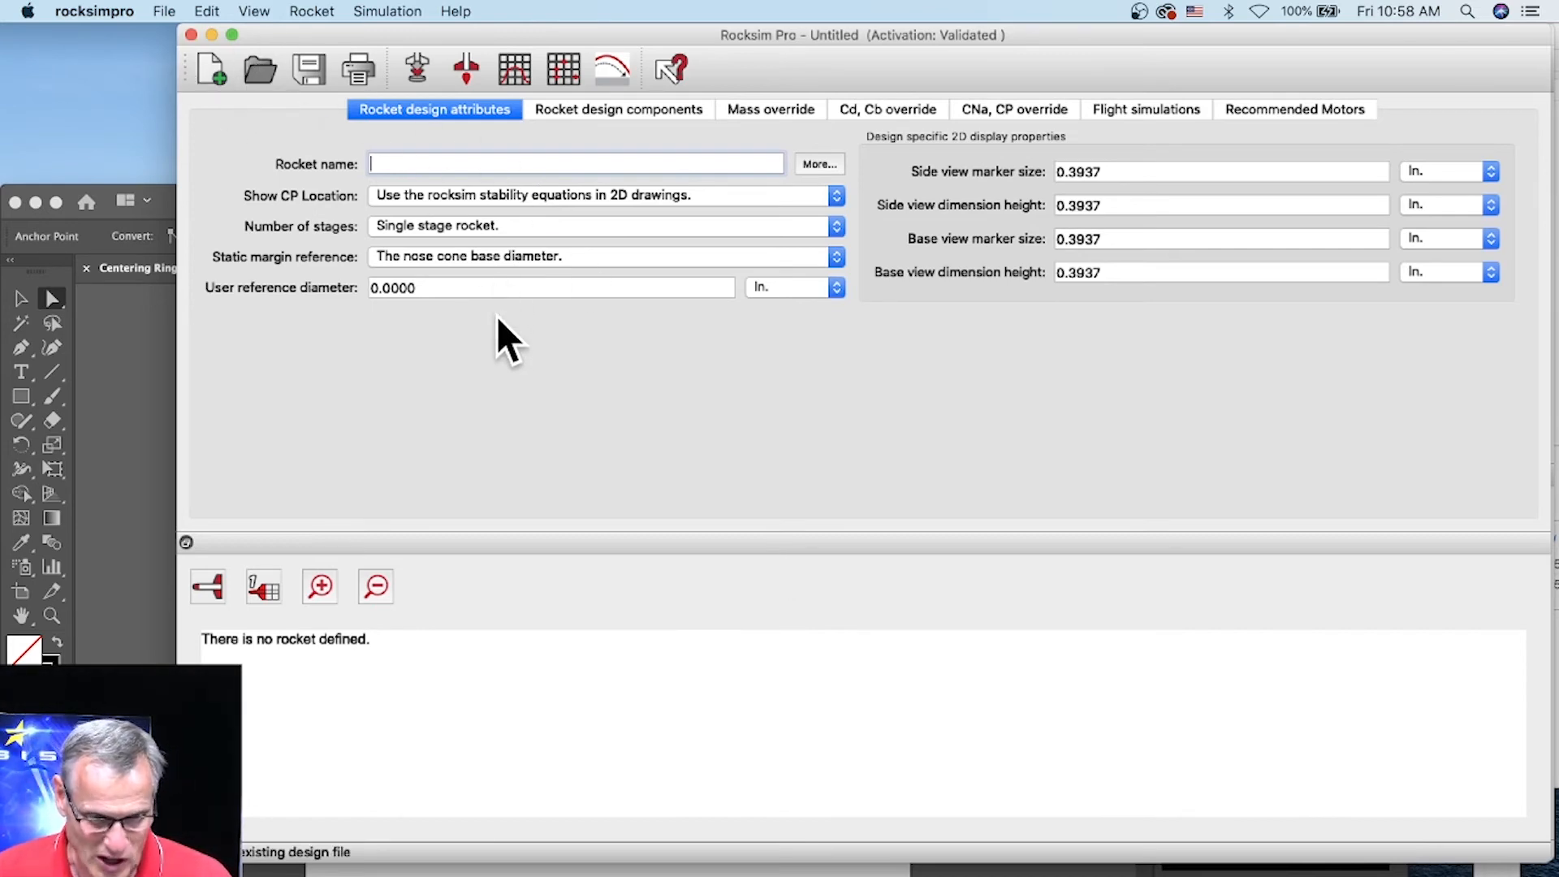
{"action": "left_click", "coordinate": [271, 74]}
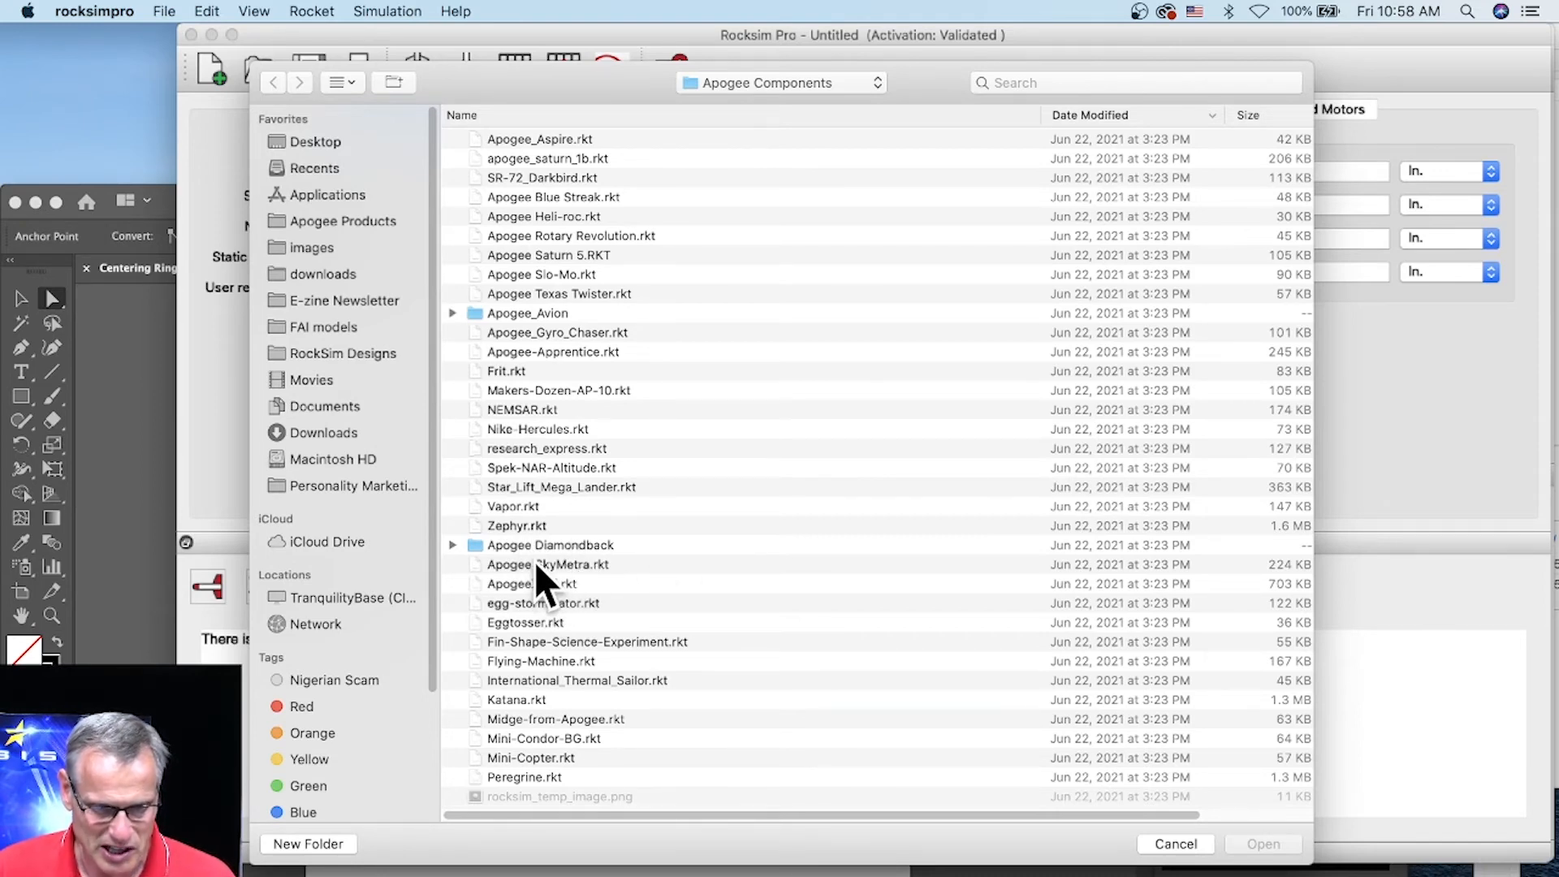
{"action": "left_click", "coordinate": [567, 563]}
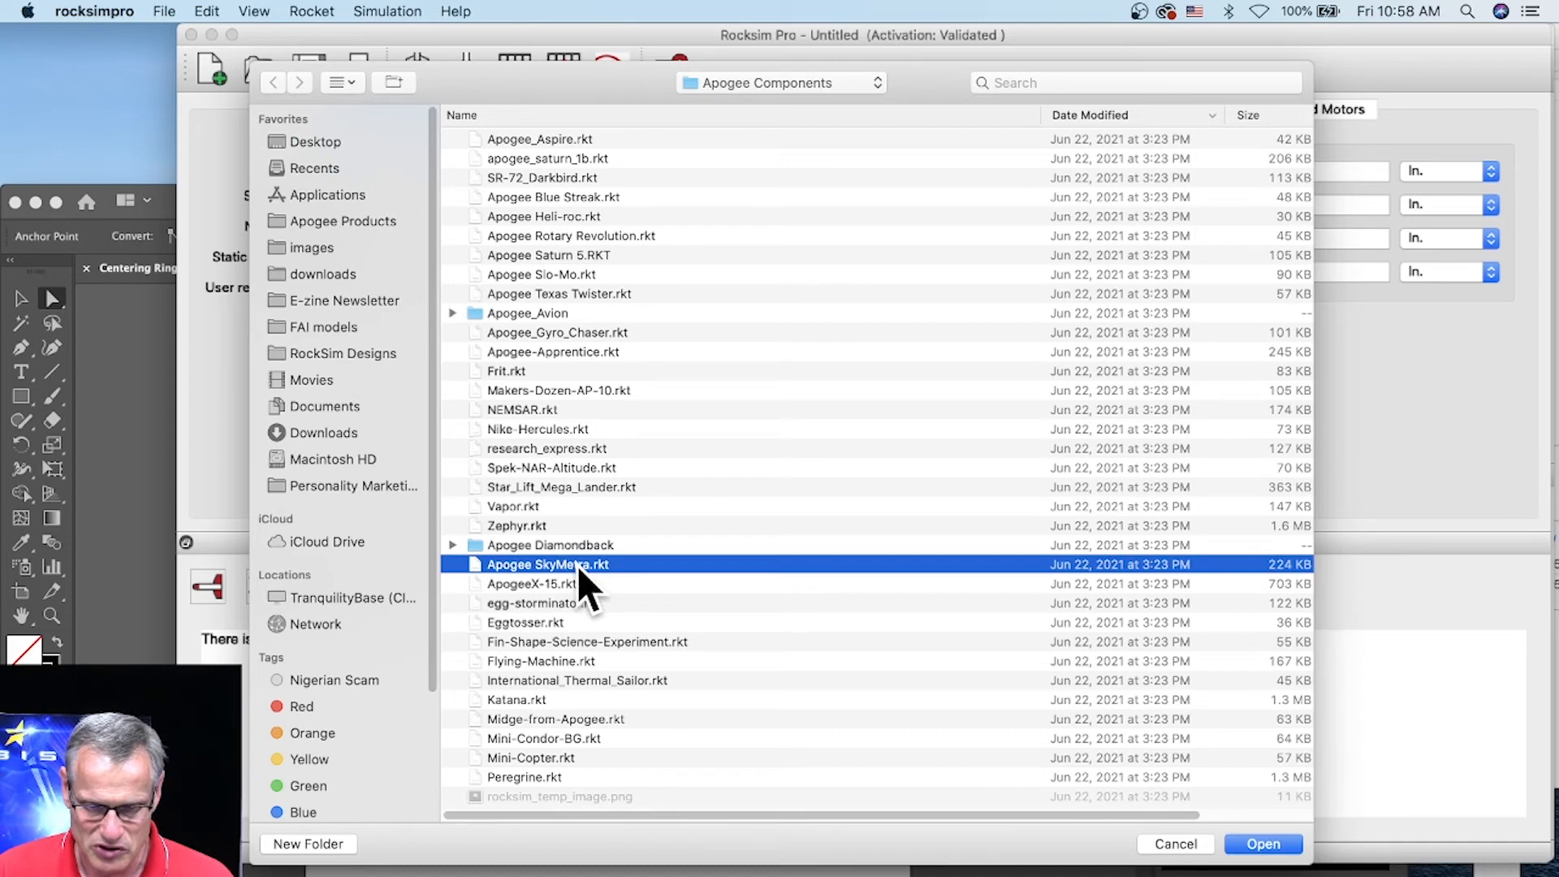
{"action": "left_click", "coordinate": [1263, 845]}
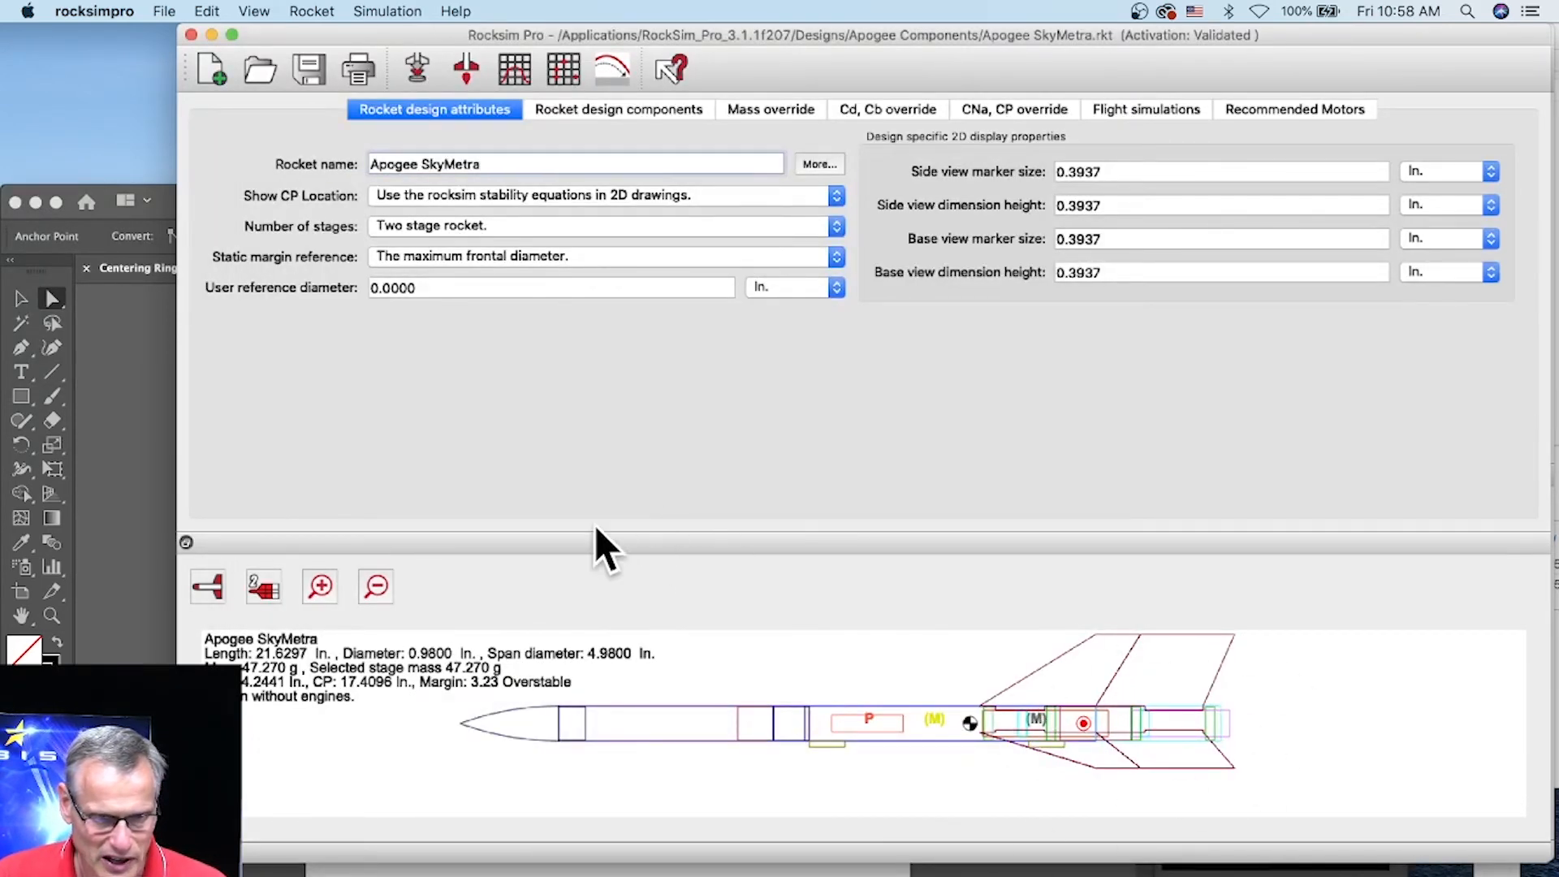
Show the Apogee SkyMetra rocket in the 3D view and enlarge it.
{"action": "left_click", "coordinate": [205, 586]}
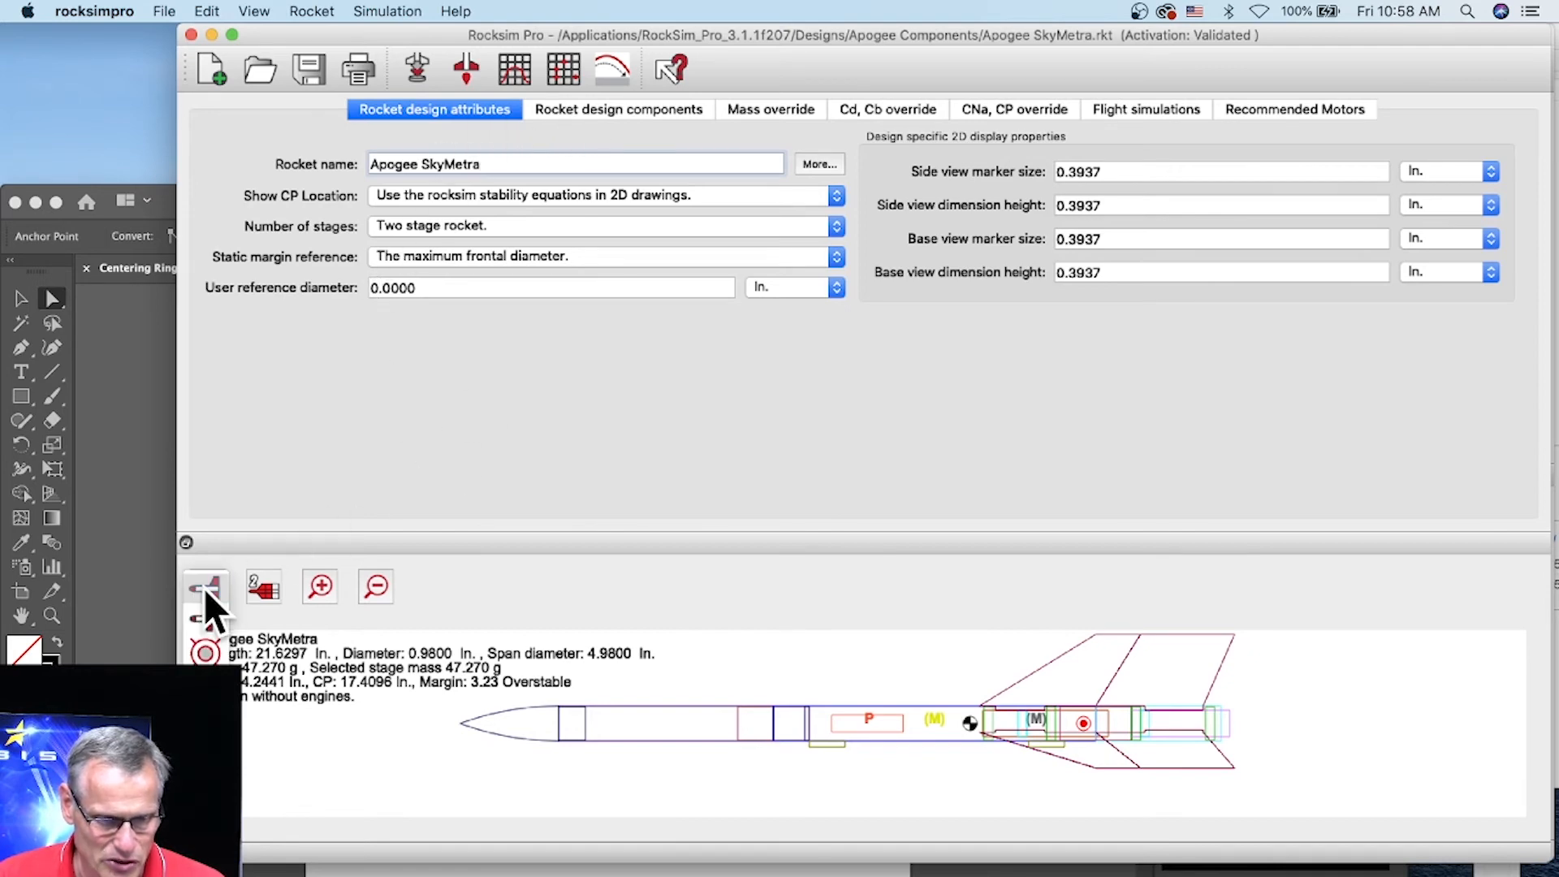
{"action": "left_click", "coordinate": [206, 685]}
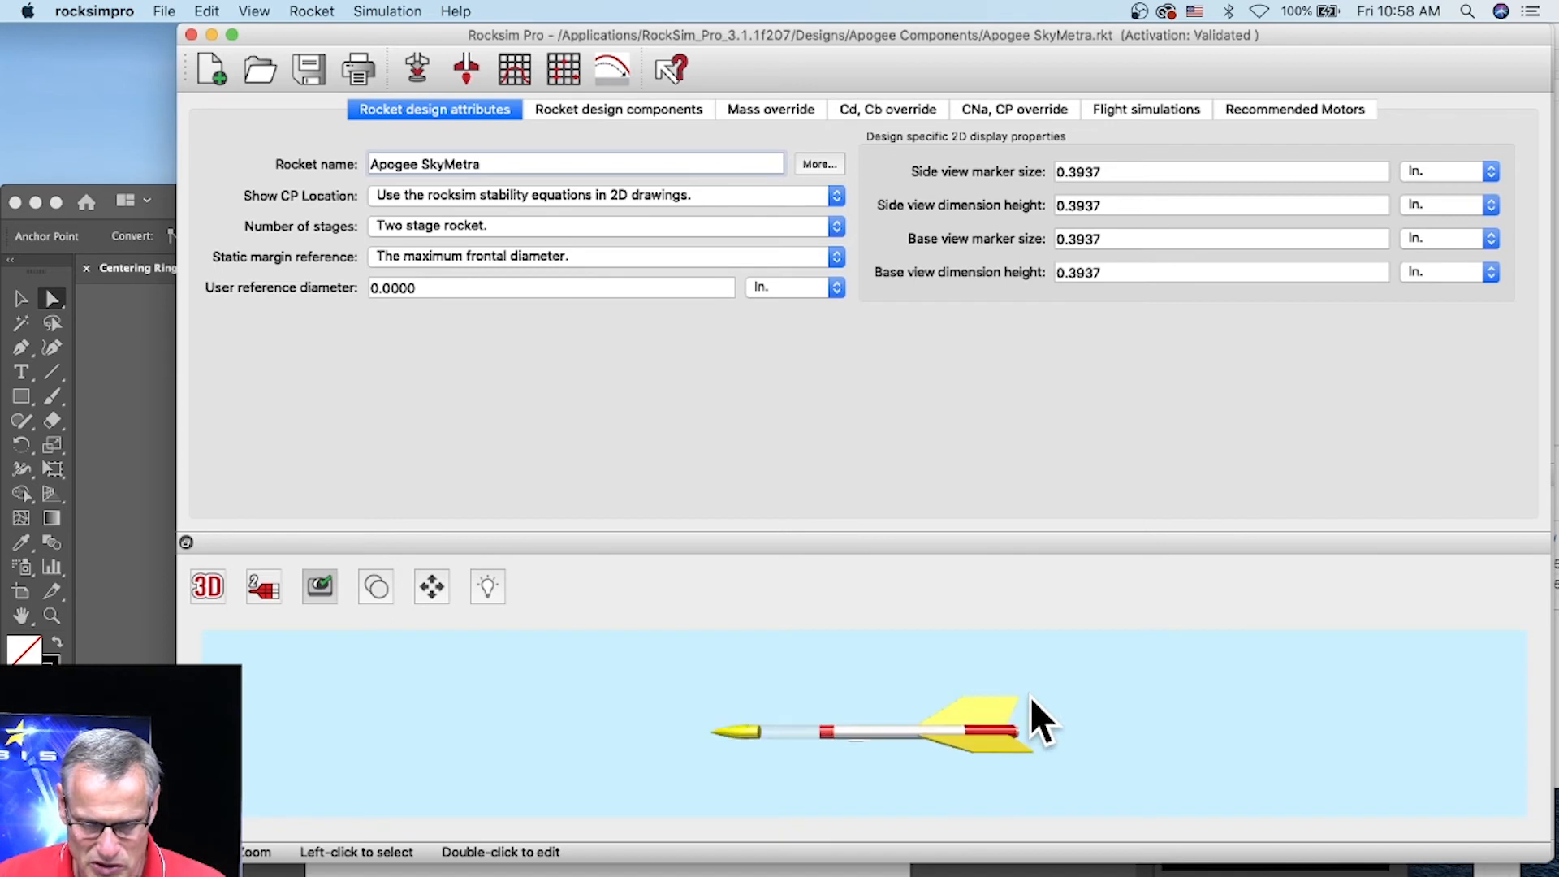
{"action": "scroll", "coordinate": [1029, 696], "scroll_direction": "up", "scroll_amount": 4}
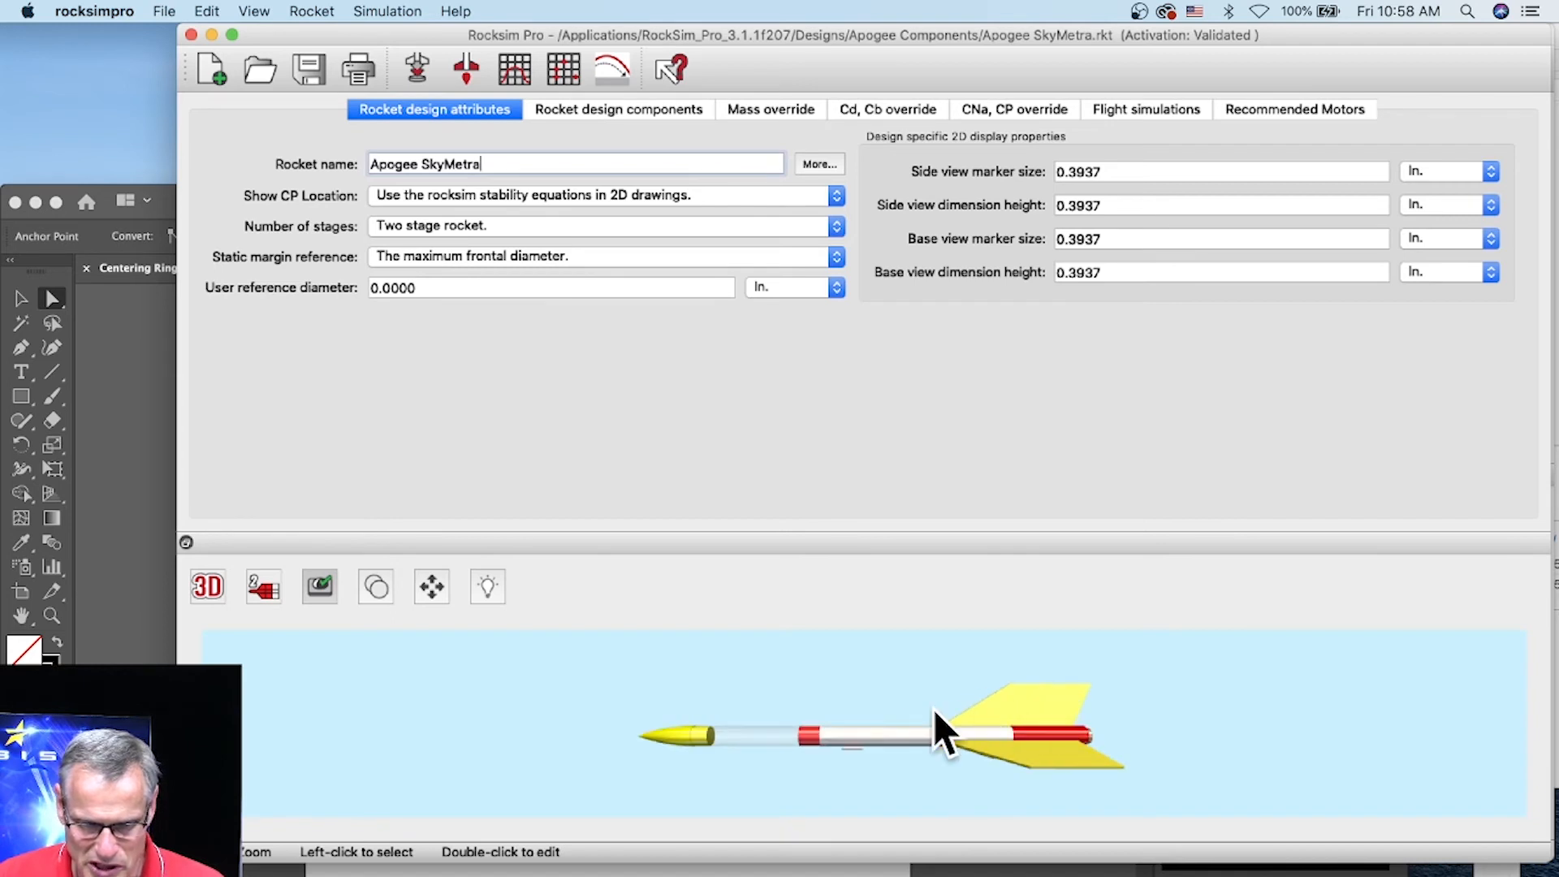
Display the SkyMetra with only its first stage option, and restore the two-stage display.
{"action": "left_click", "coordinate": [271, 598]}
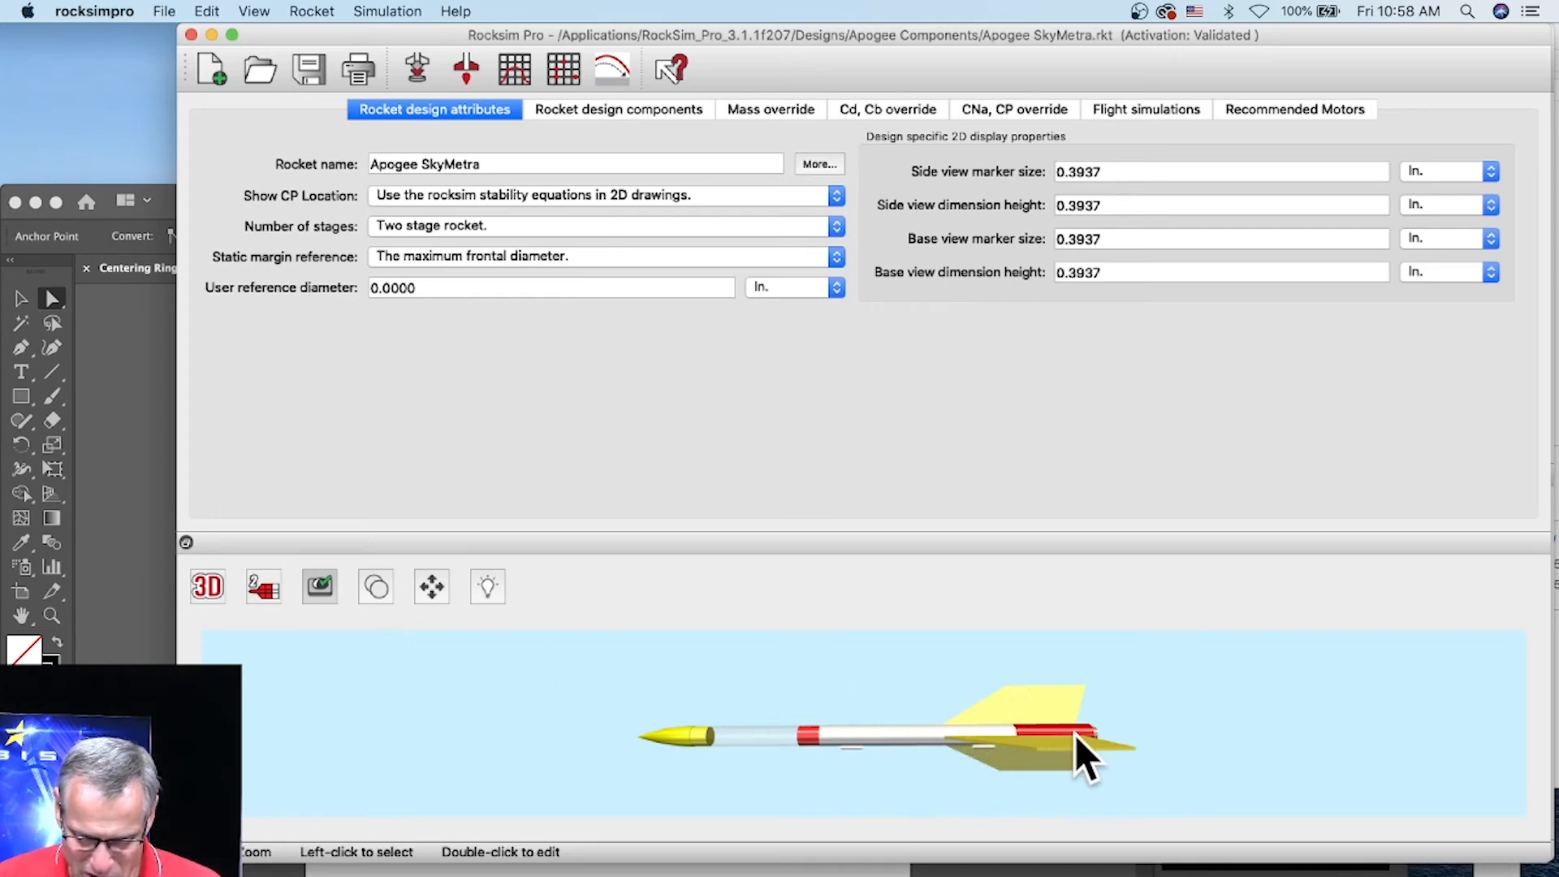
{"action": "left_click", "coordinate": [265, 588]}
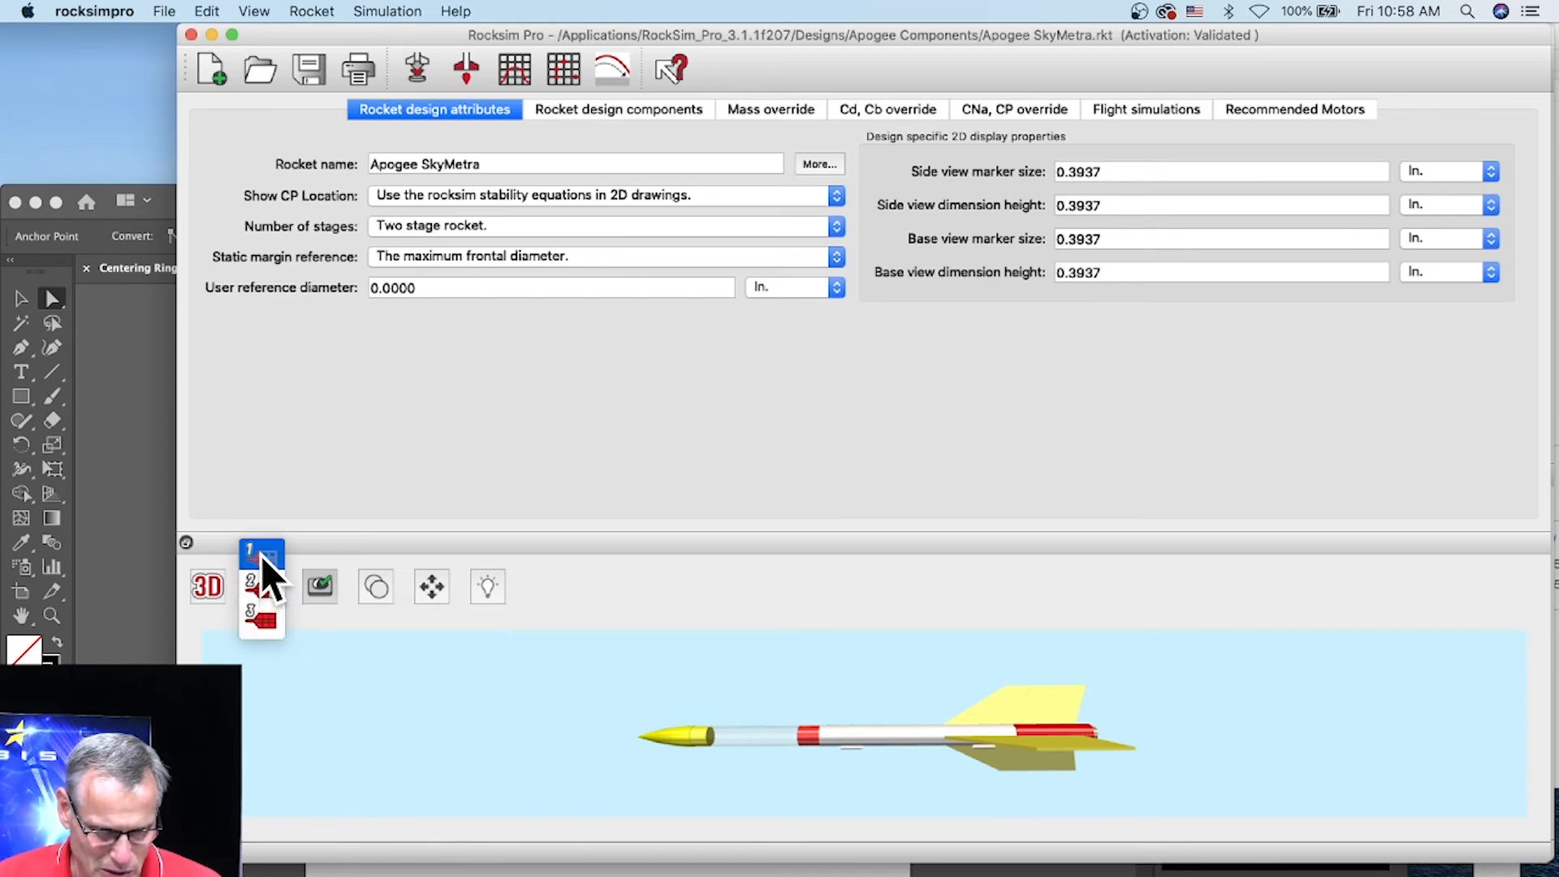
{"action": "left_click", "coordinate": [261, 553]}
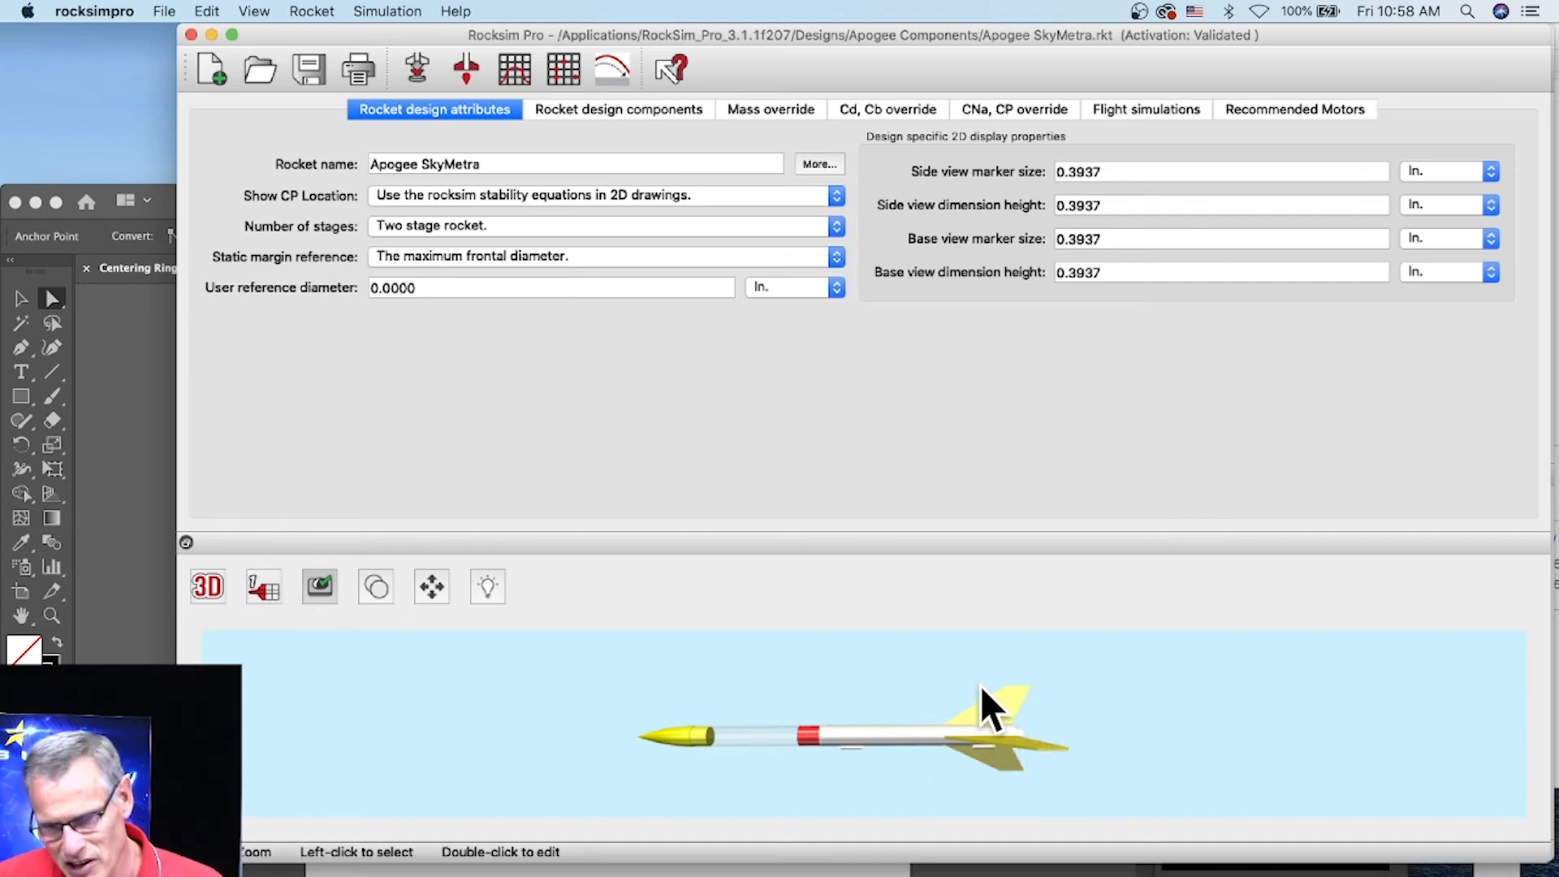
{"action": "left_click", "coordinate": [258, 589]}
{"action": "left_click", "coordinate": [337, 543]}
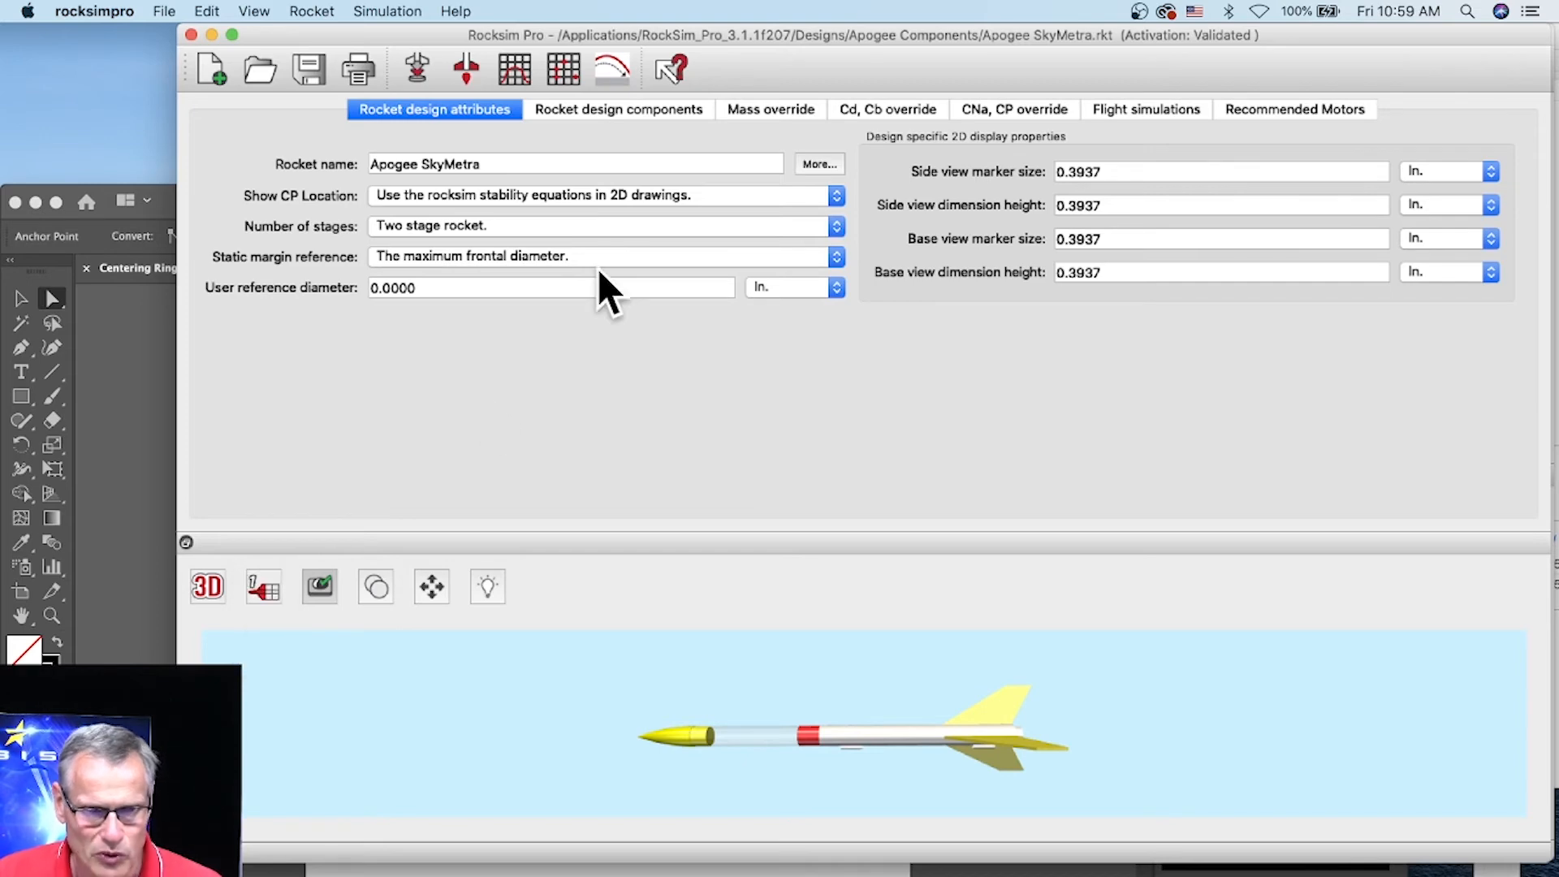
Open the simulation properties for a new SkyMetra launch in an enlarged window, closing the Illustrator window in the background.
{"action": "left_click", "coordinate": [412, 66]}
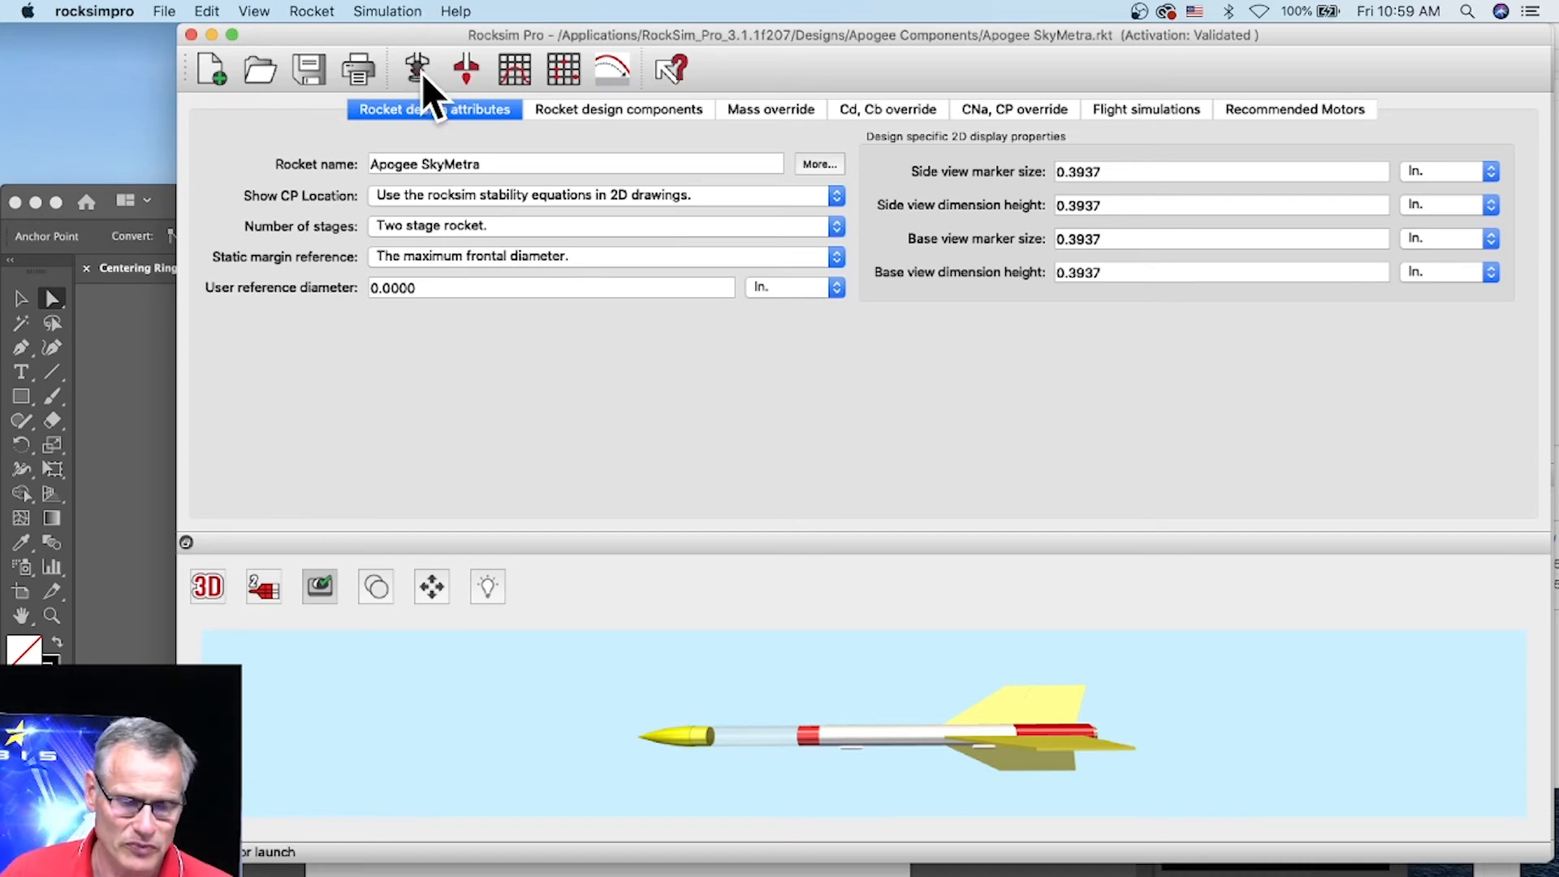
{"action": "left_click", "coordinate": [417, 64]}
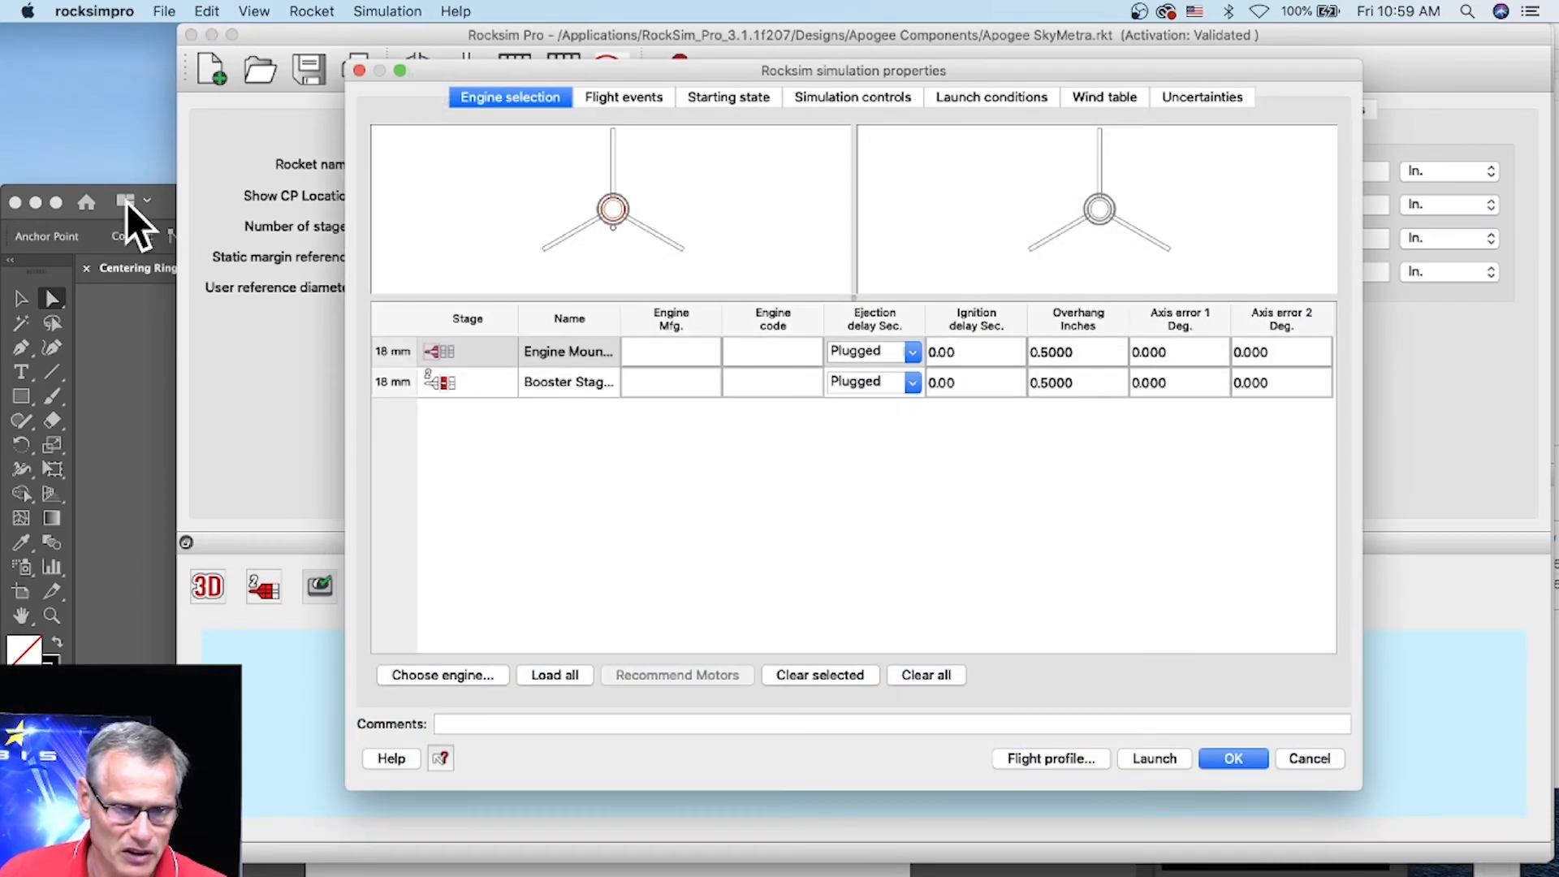
{"action": "left_click", "coordinate": [19, 204]}
{"action": "left_click", "coordinate": [16, 203]}
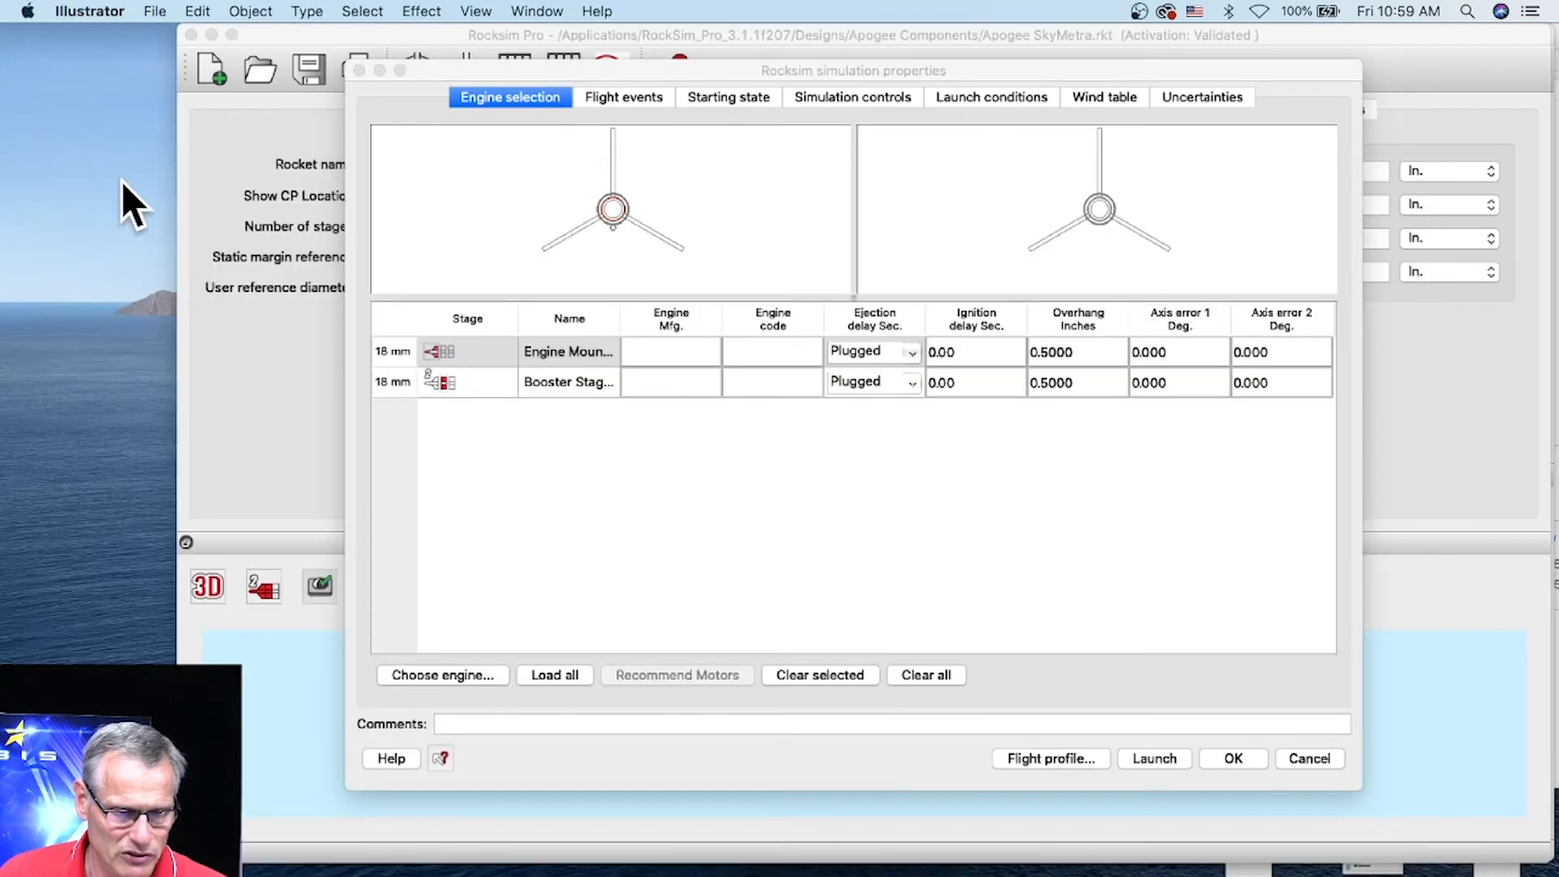
{"action": "left_click_drag", "start_coordinate": [532, 74], "coordinate": [455, 39]}
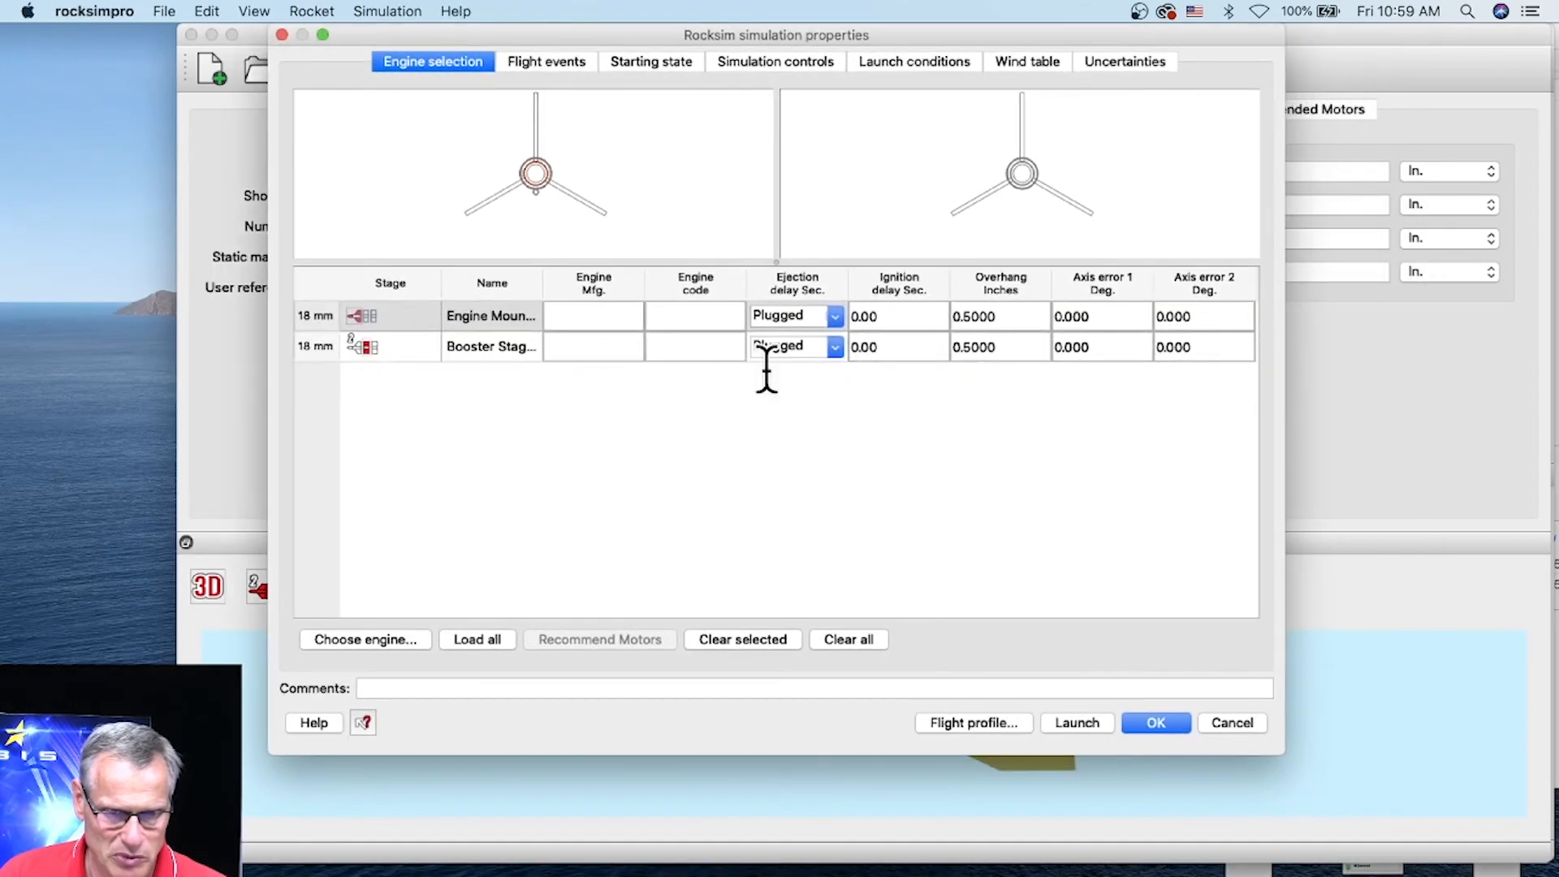
{"action": "left_click_drag", "start_coordinate": [1279, 755], "coordinate": [1537, 834]}
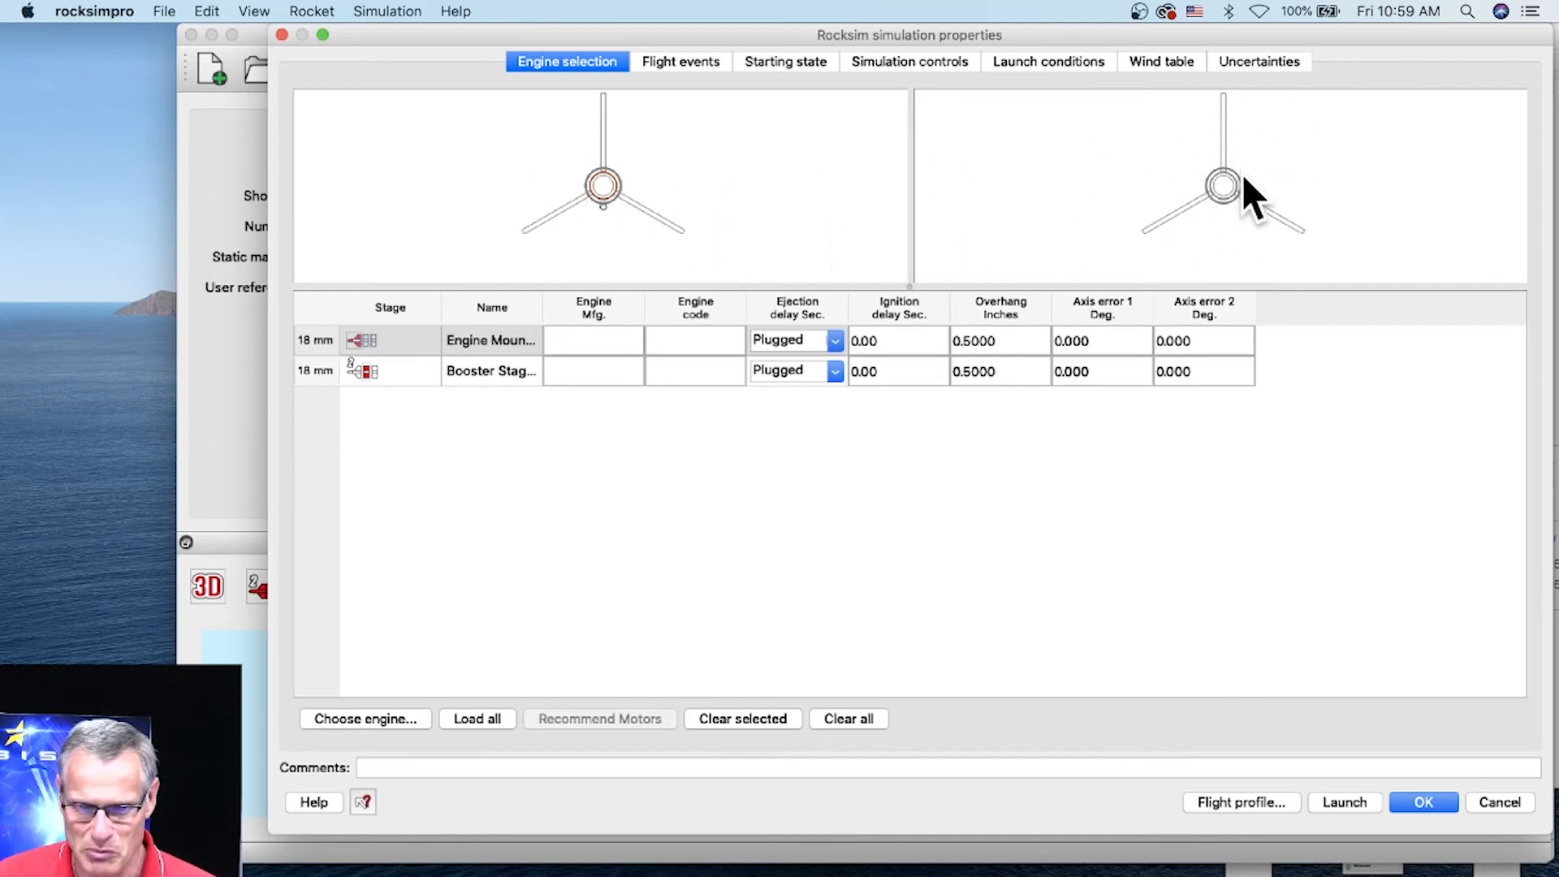
Load the sustainer's 18 mm engine mount with an Estes Industries C6 motor and a 7-second ejection delay.
{"action": "left_click", "coordinate": [359, 713]}
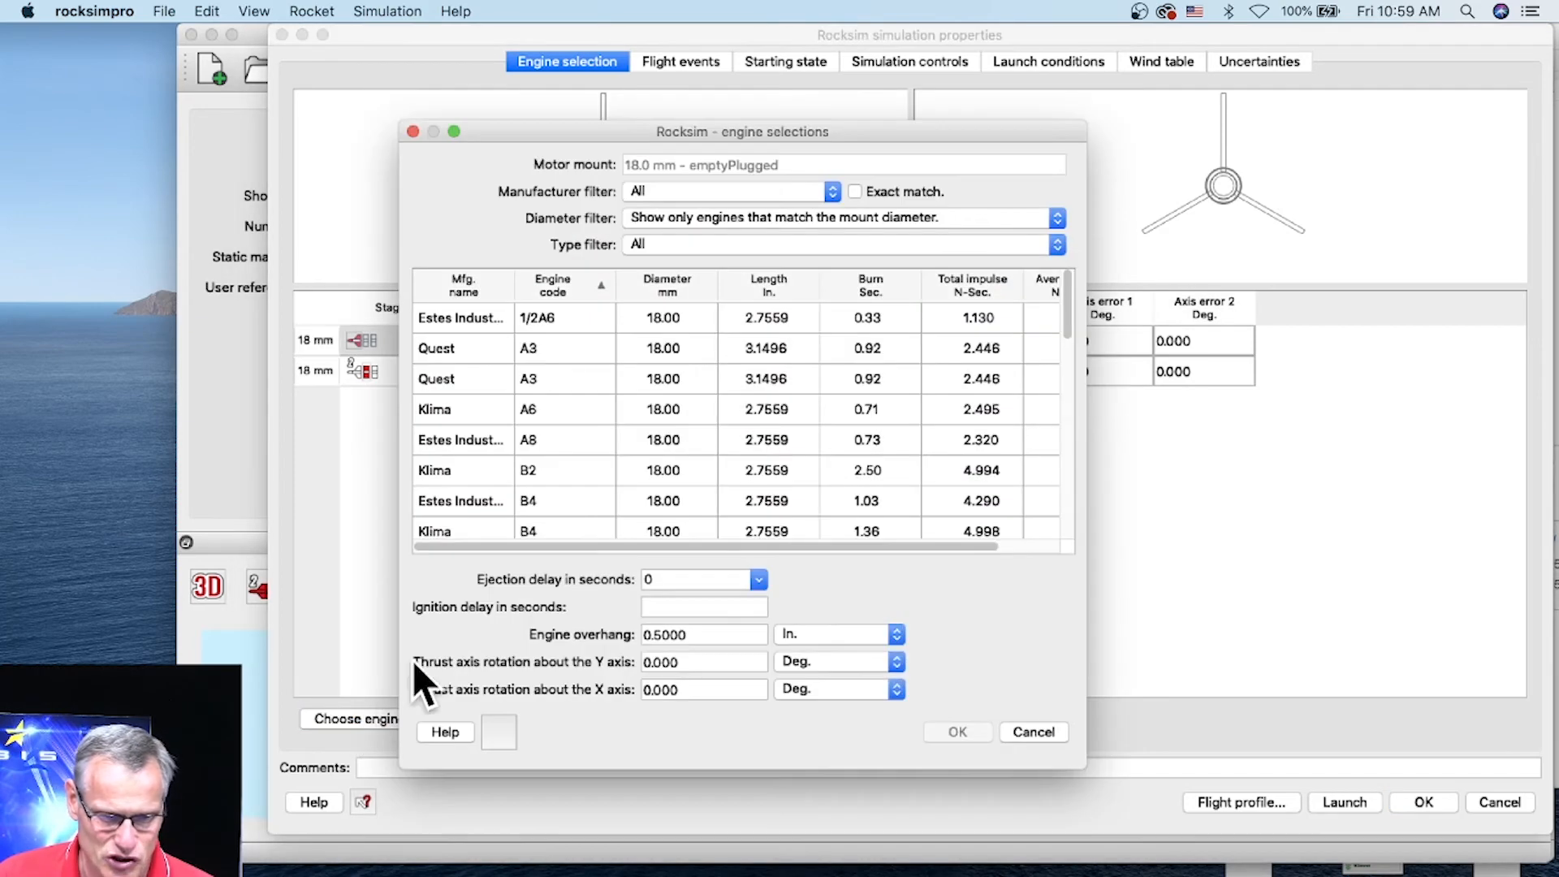
{"action": "scroll", "coordinate": [538, 430], "scroll_direction": "down", "scroll_amount": 5}
{"action": "scroll", "coordinate": [541, 422], "scroll_direction": "down", "scroll_amount": 3}
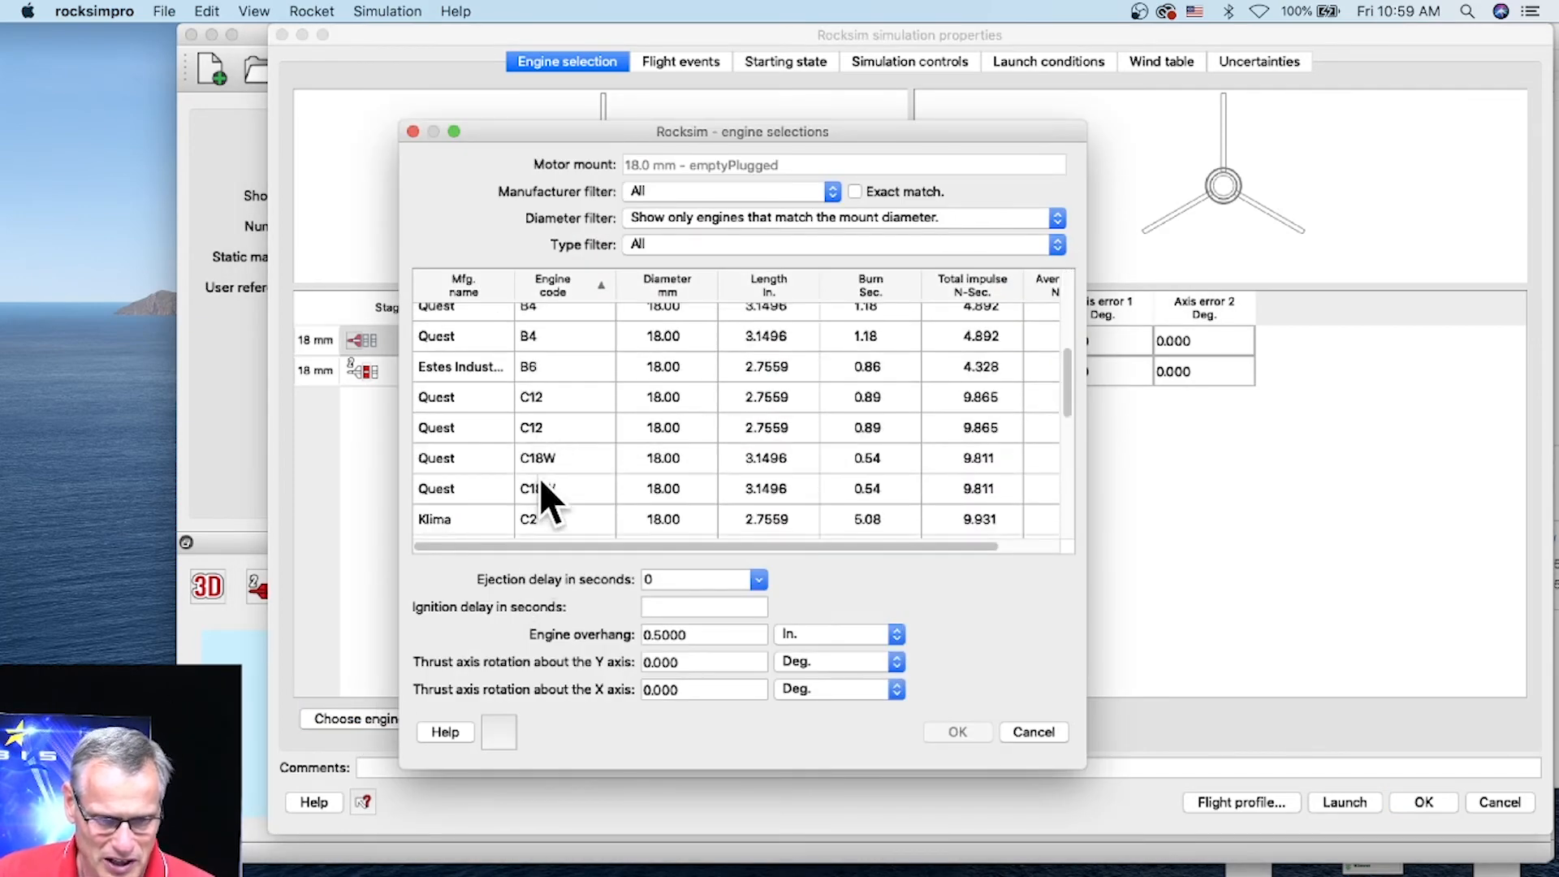
{"action": "scroll", "coordinate": [523, 380], "scroll_direction": "down", "scroll_amount": 5}
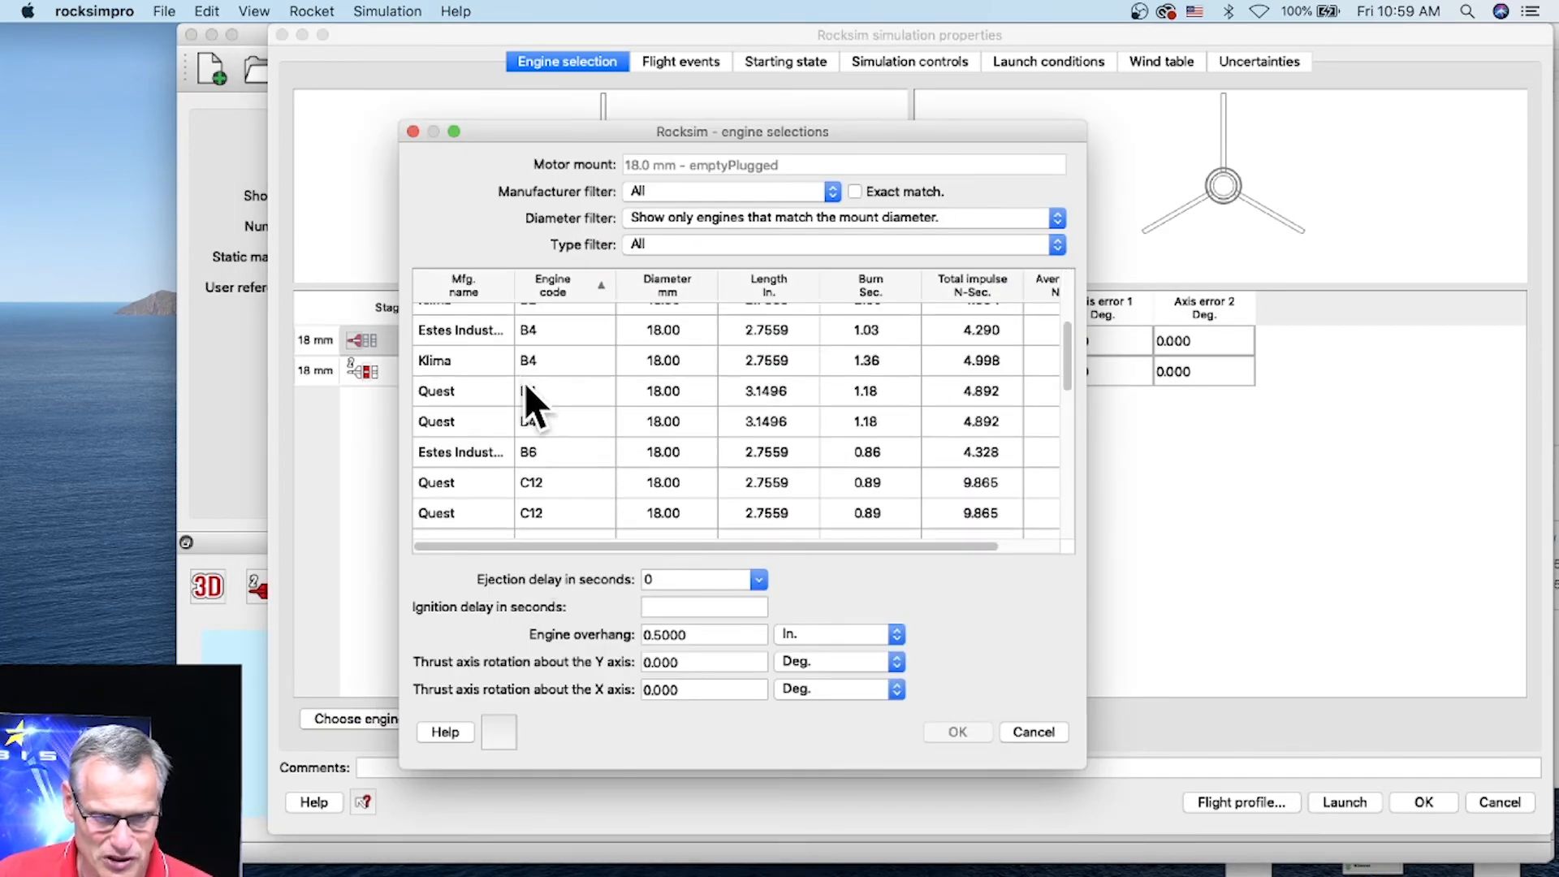
{"action": "left_click", "coordinate": [439, 445]}
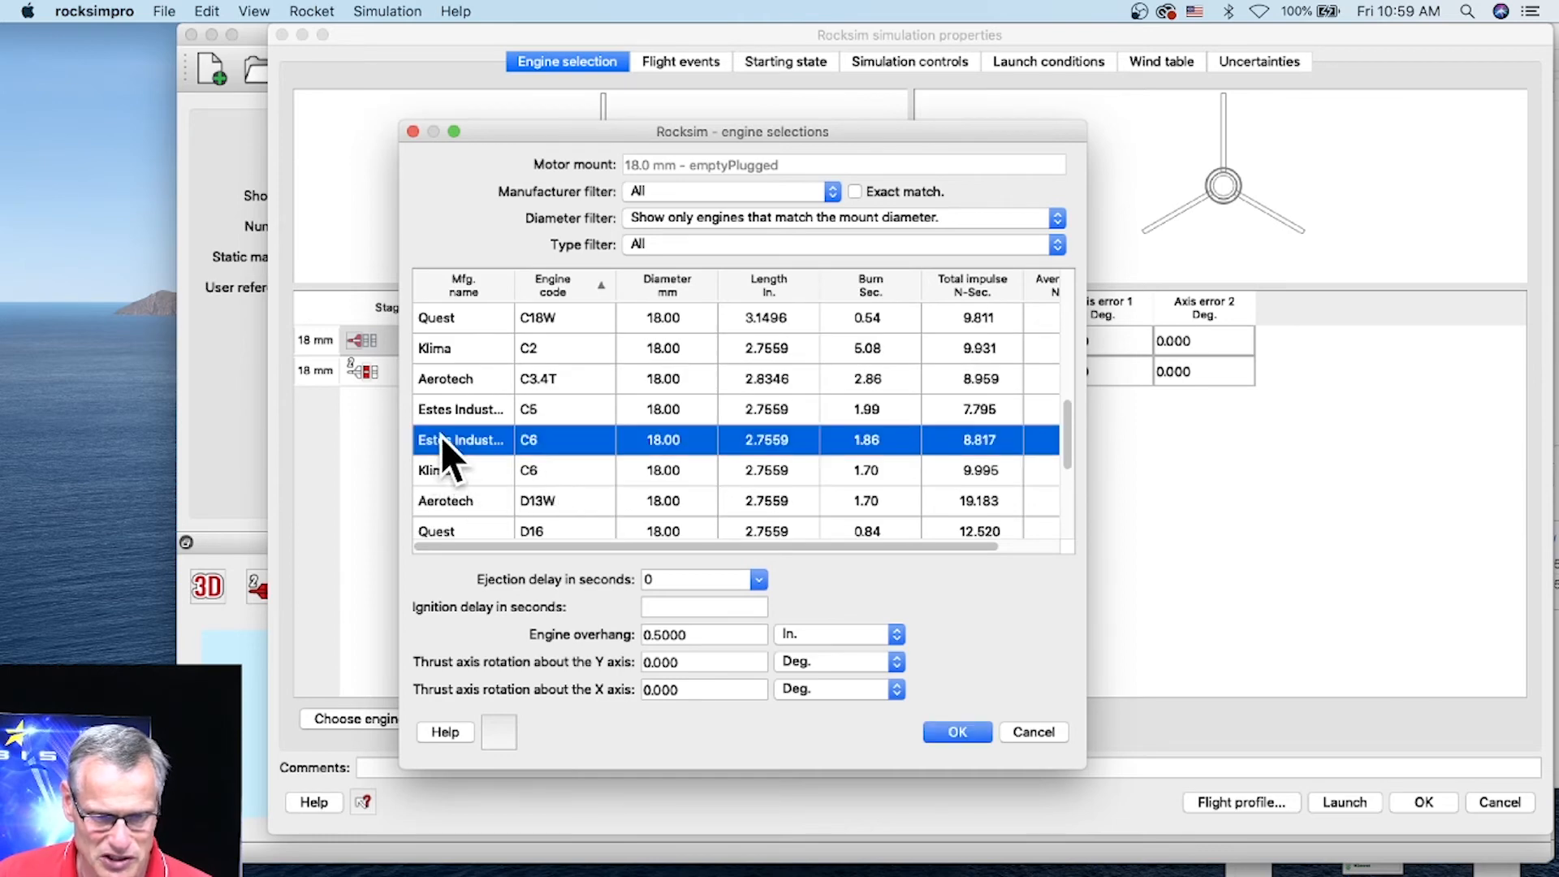
{"action": "left_click", "coordinate": [759, 576]}
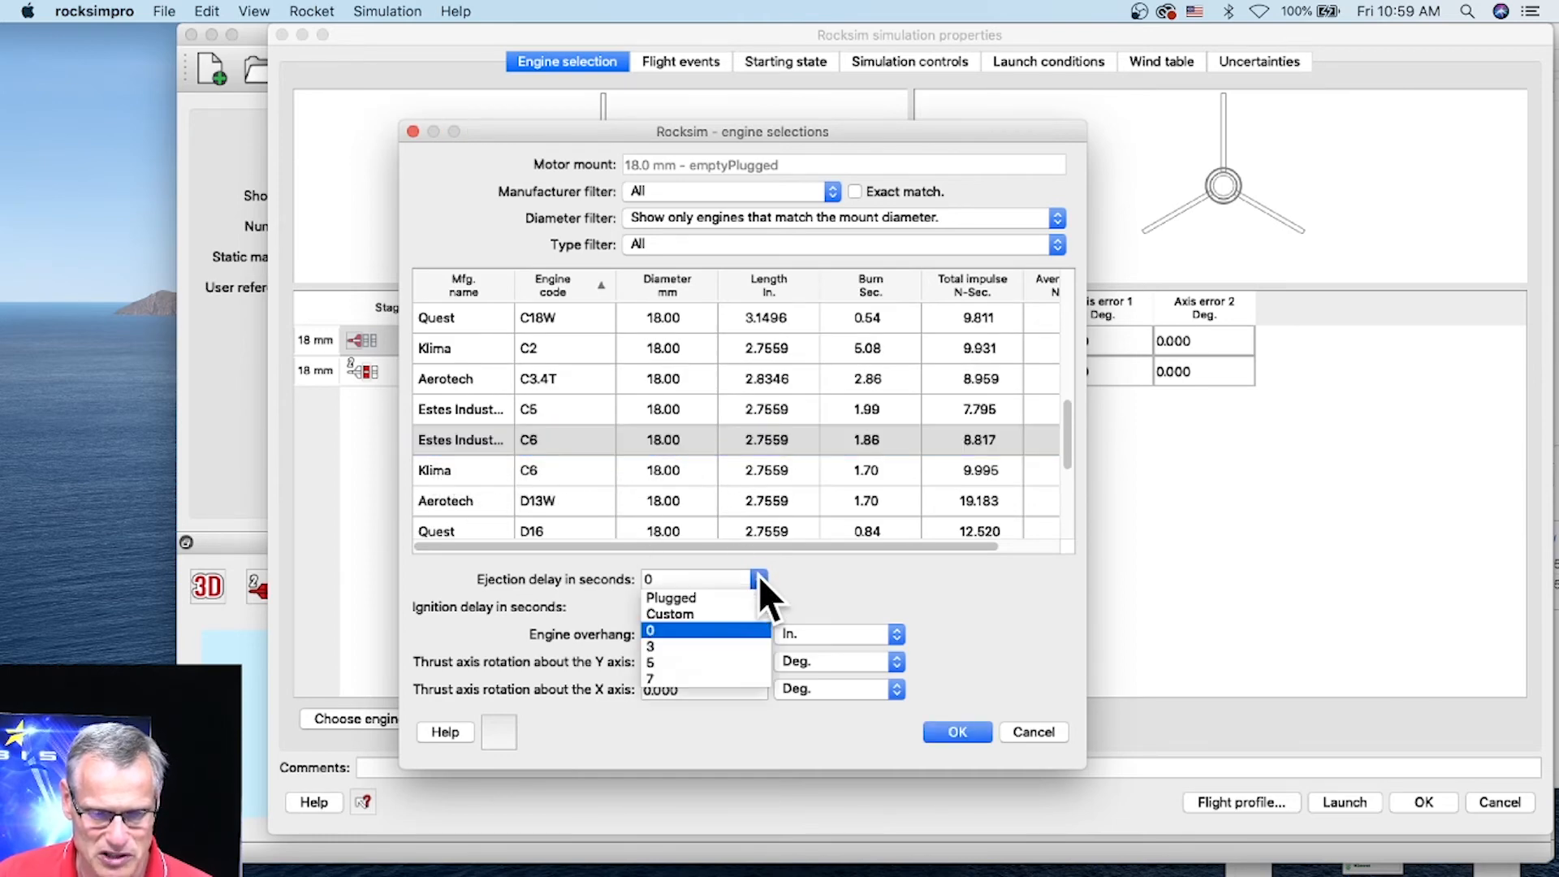
{"action": "left_click", "coordinate": [684, 674]}
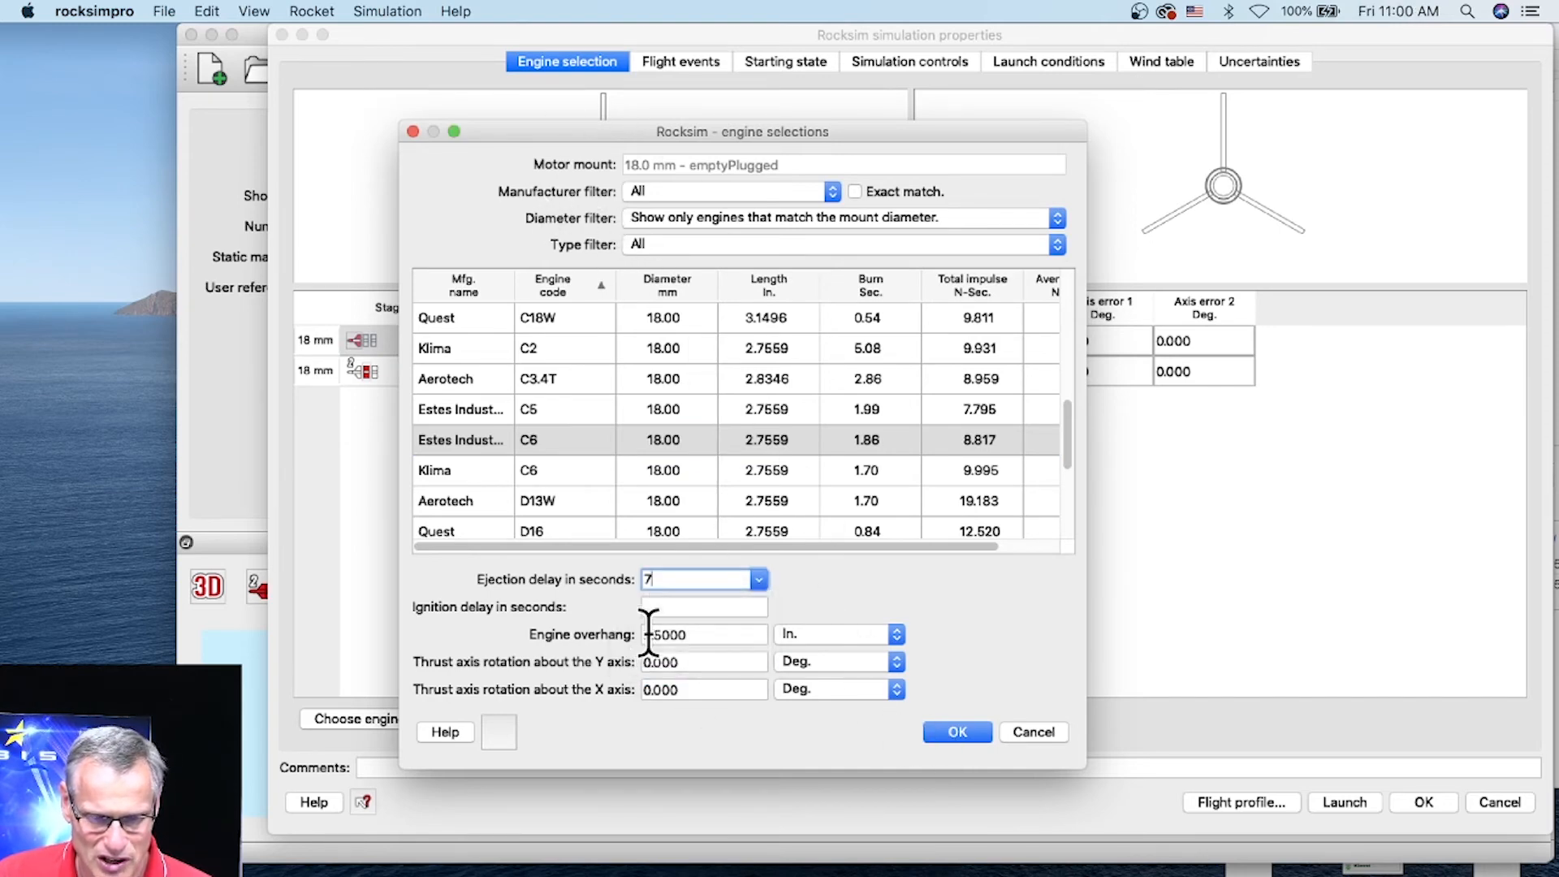
{"action": "left_click", "coordinate": [966, 734]}
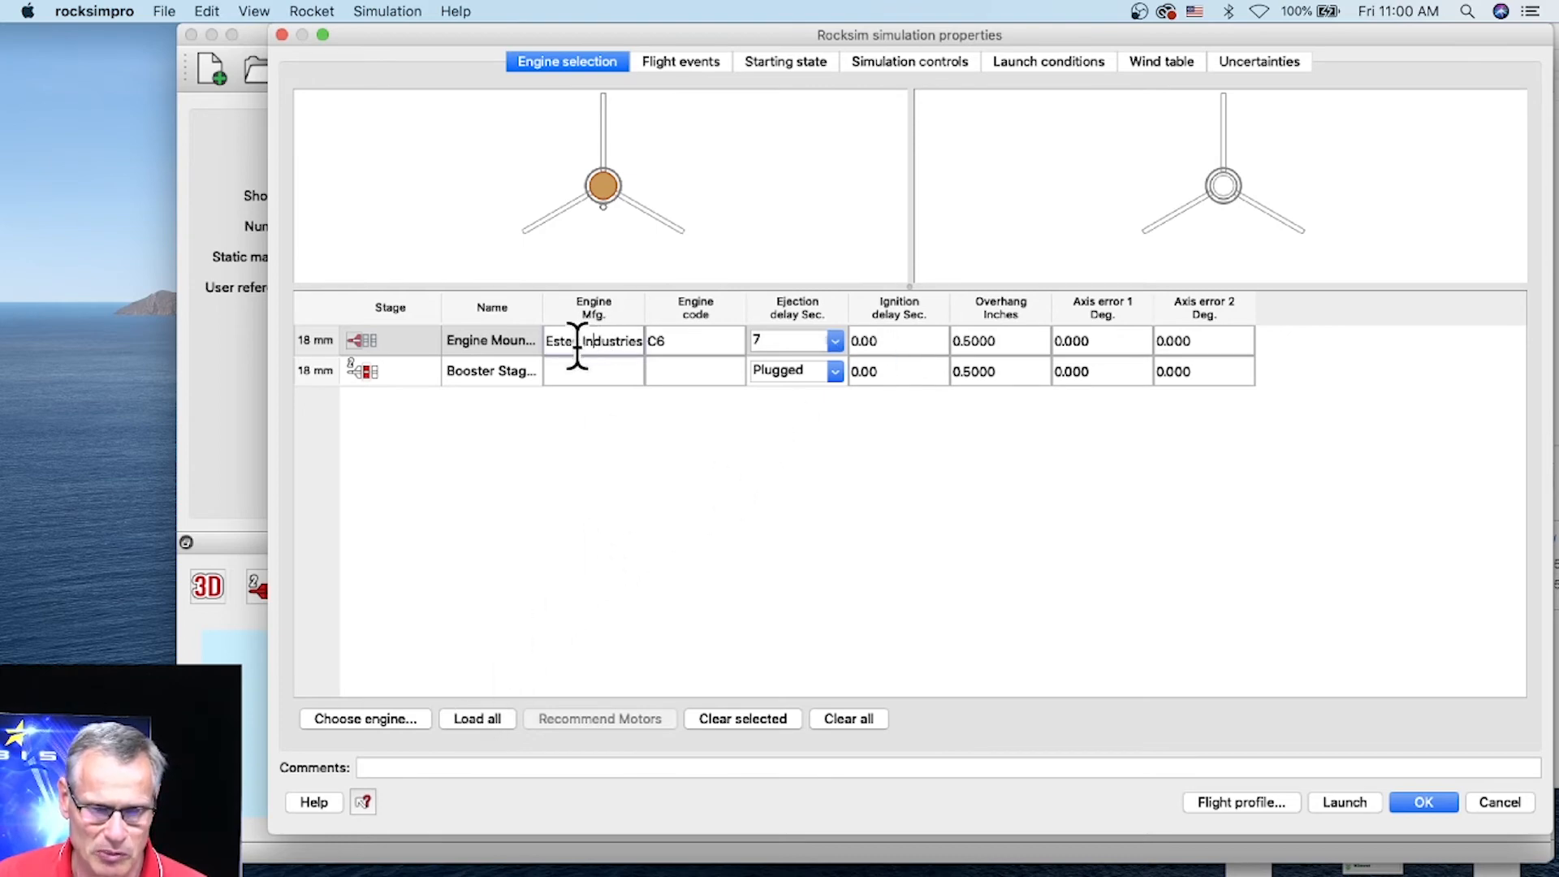
Load the sustainer's engine into all mounts and set the booster stage's ejection delay to 0.
{"action": "left_click", "coordinate": [472, 341]}
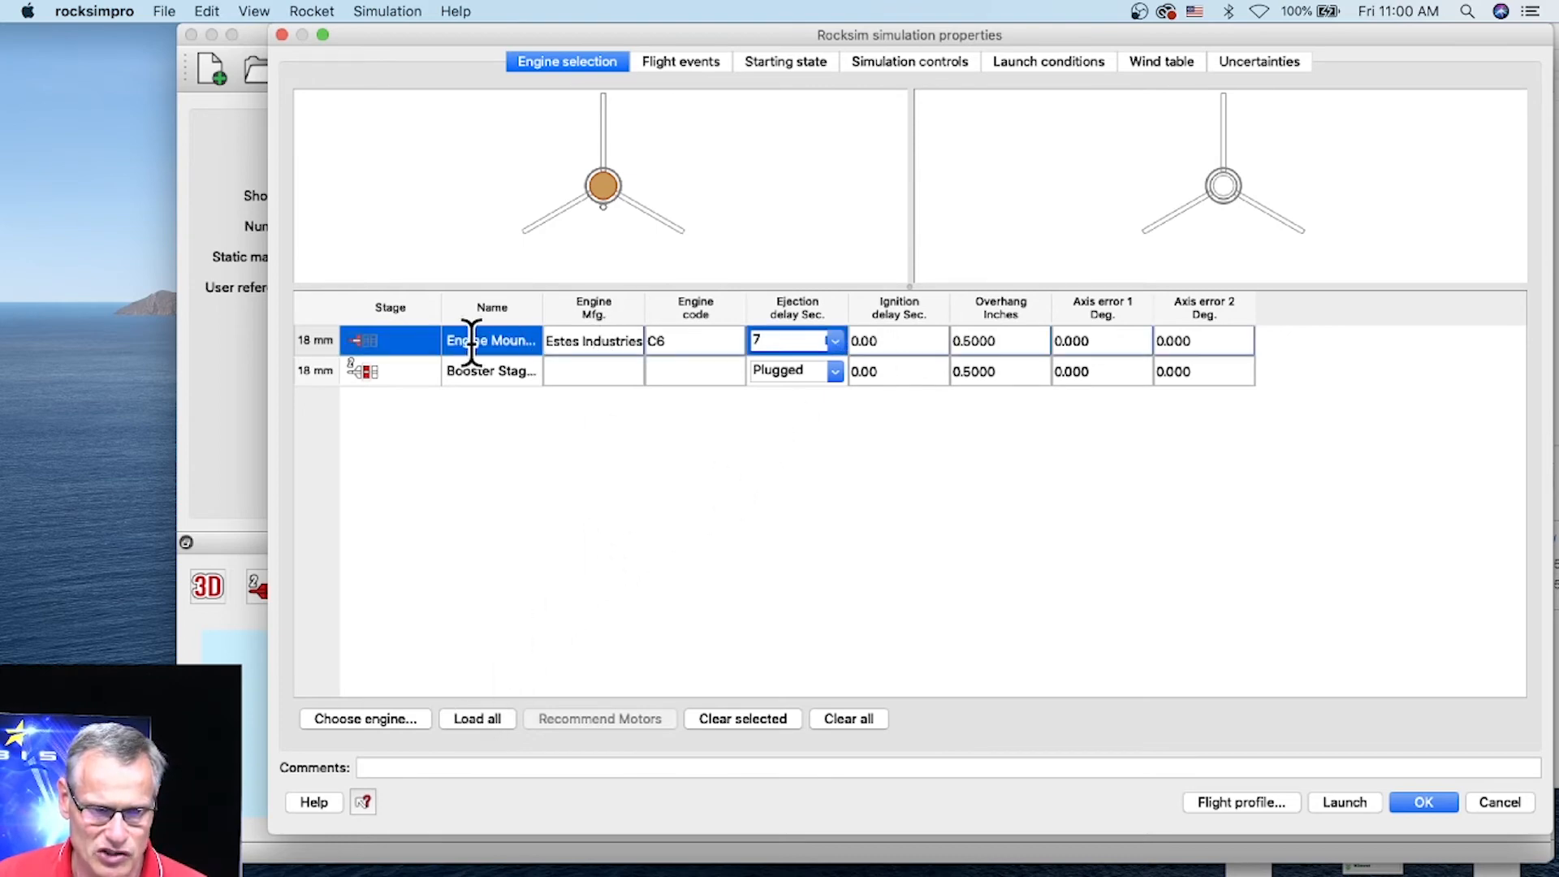
{"action": "left_click", "coordinate": [470, 720]}
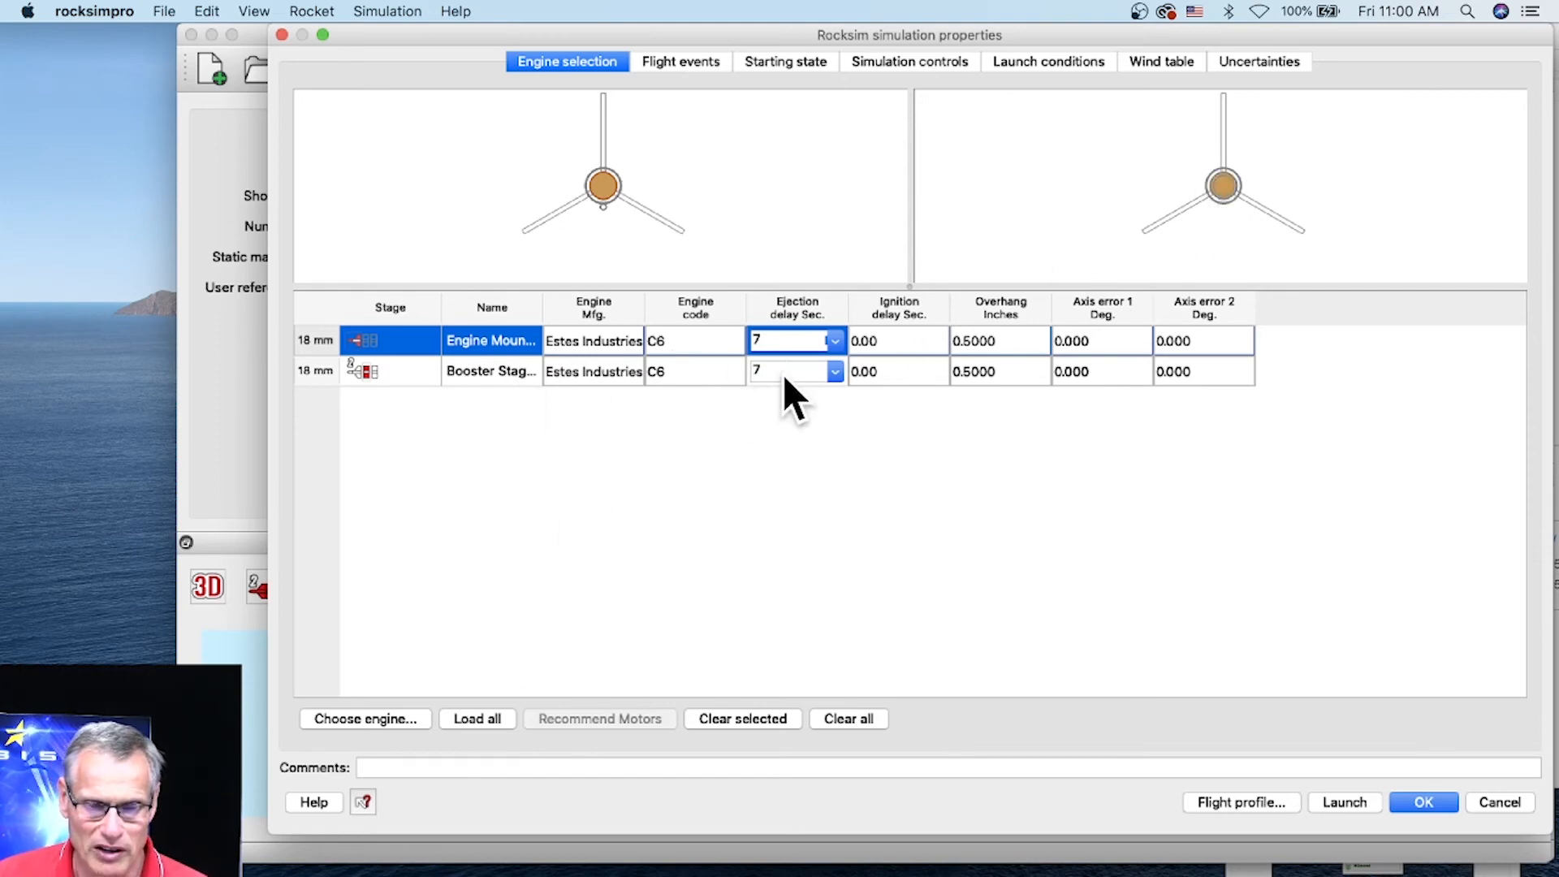
{"action": "left_click", "coordinate": [832, 370]}
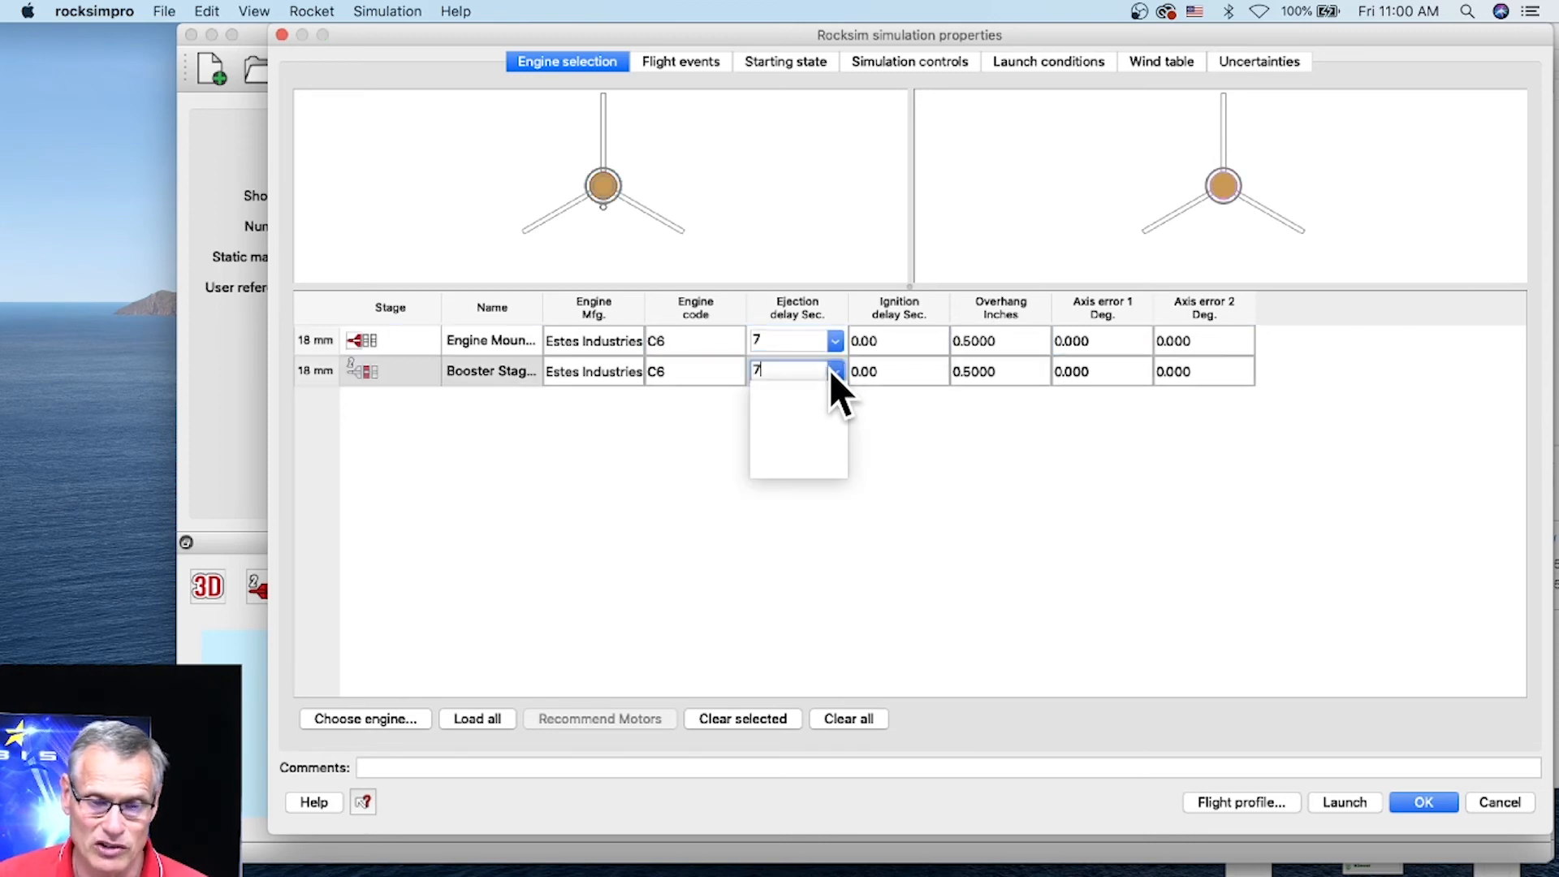
{"action": "left_click", "coordinate": [831, 421]}
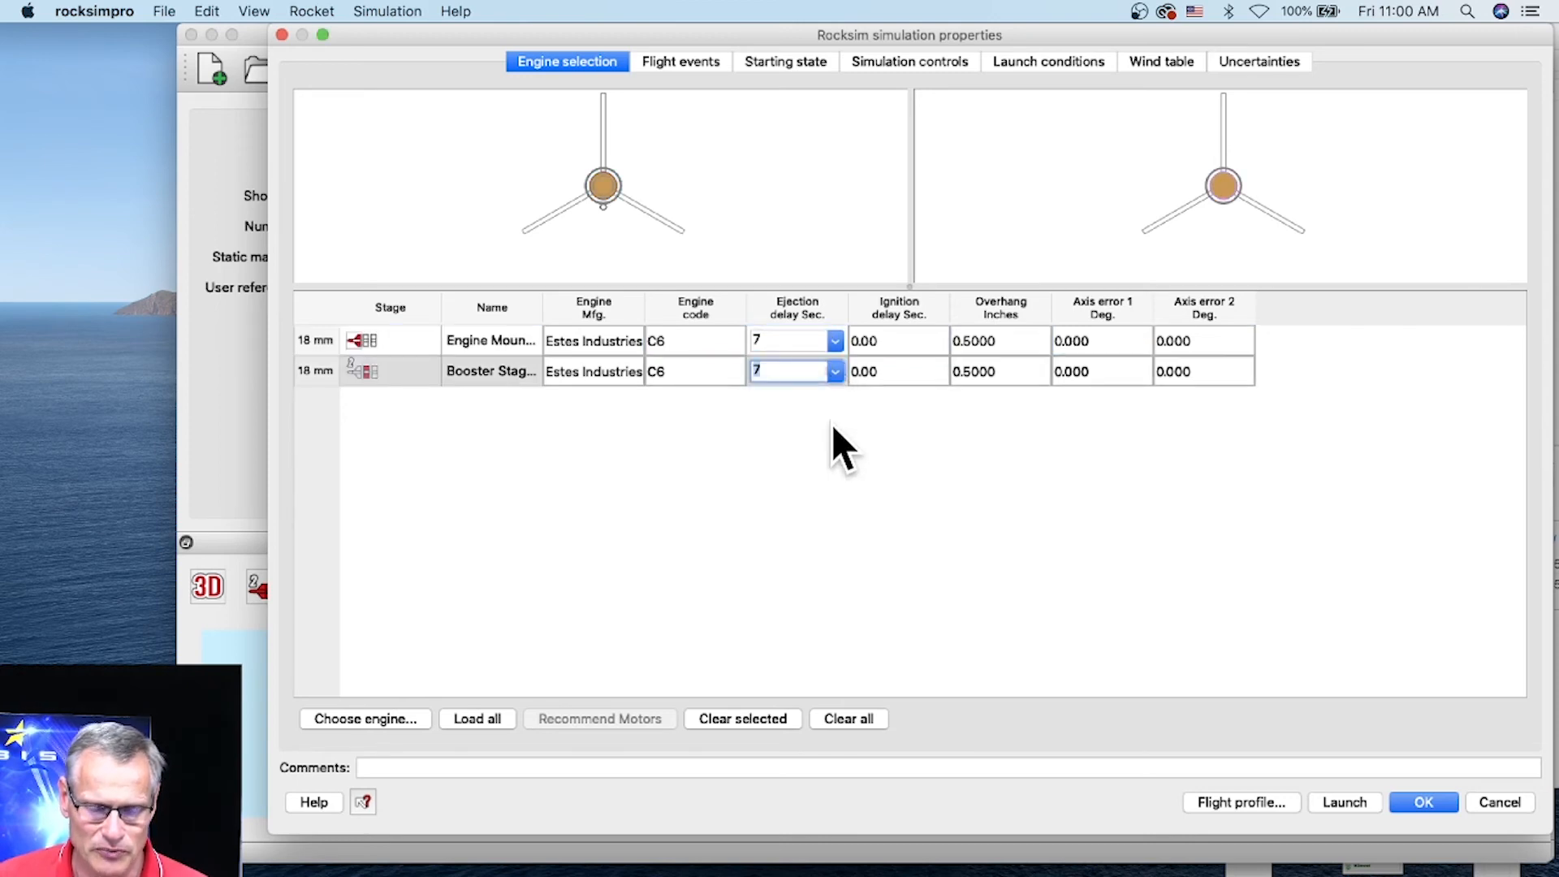
{"action": "left_click", "coordinate": [835, 373]}
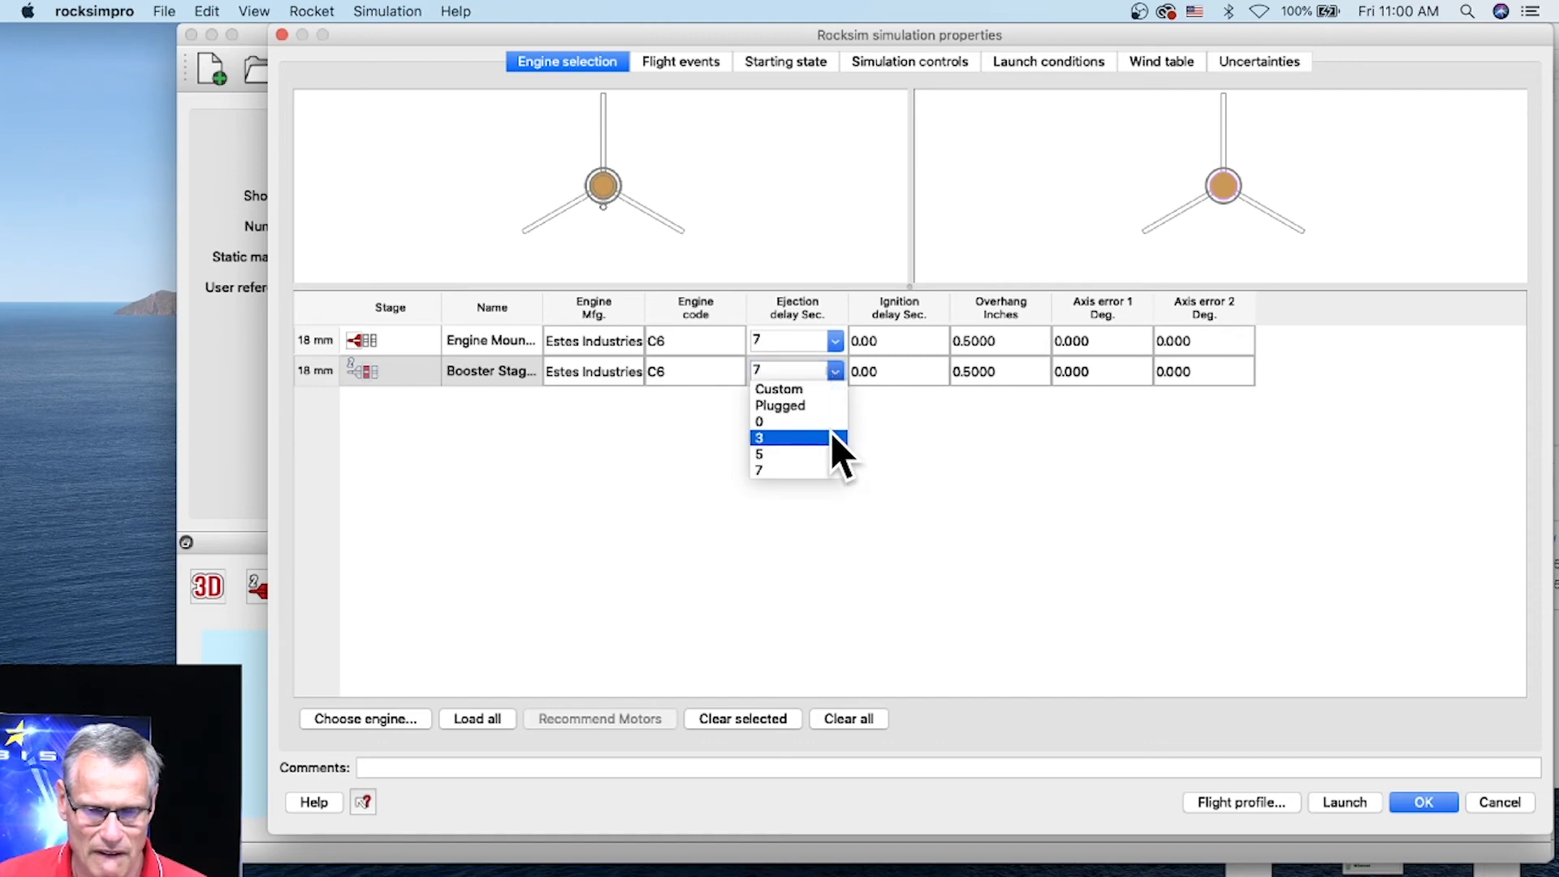
{"action": "left_click", "coordinate": [786, 418]}
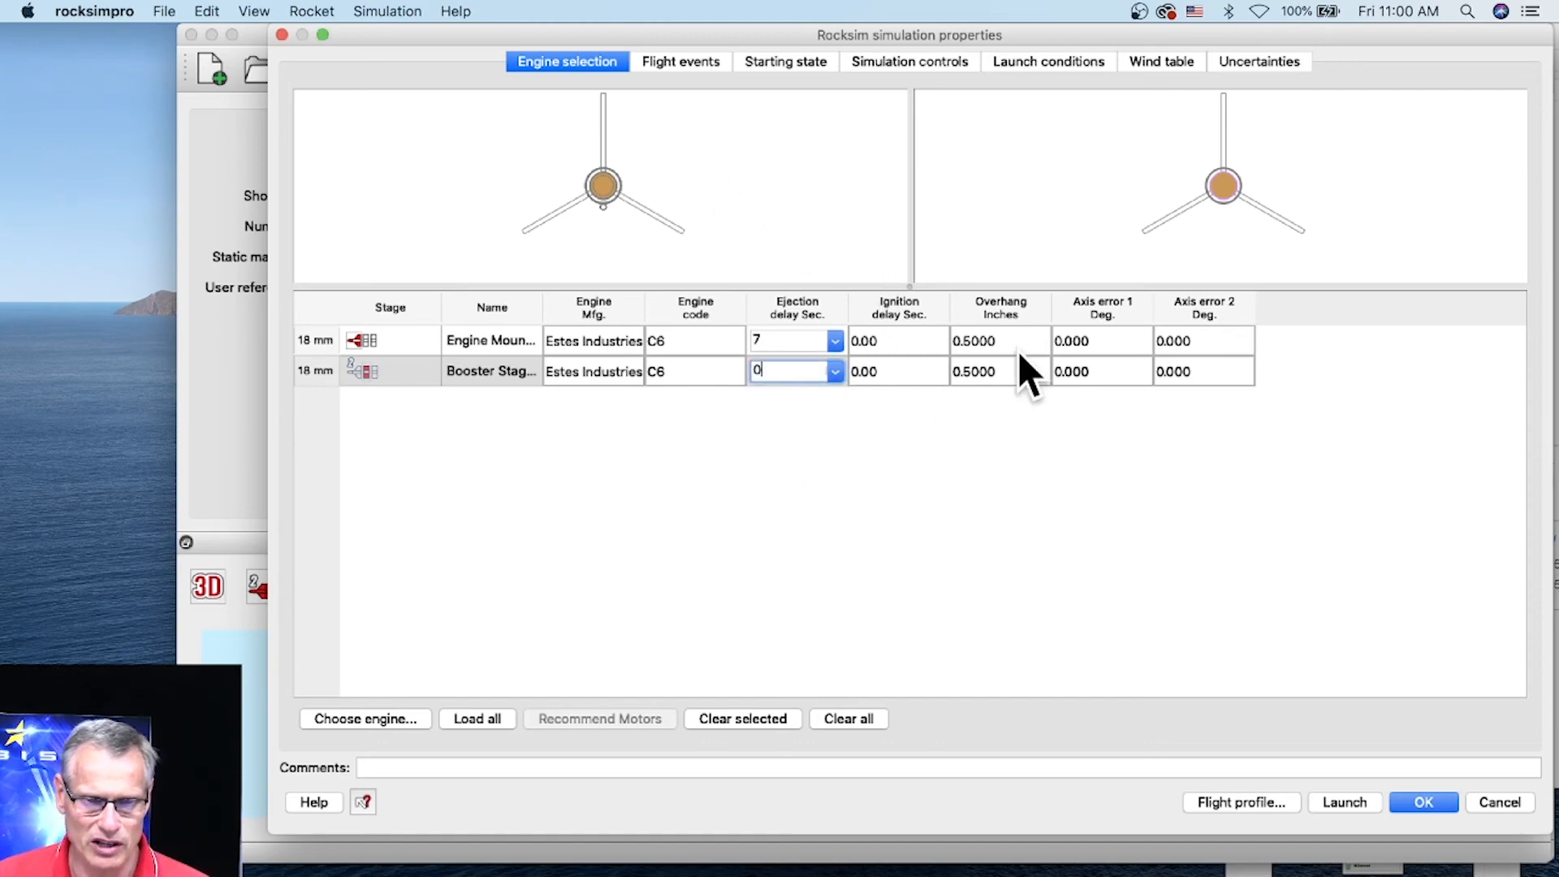
In the flight events, set the parachute to deploy at Max ejection delay.
{"action": "left_click", "coordinate": [670, 61]}
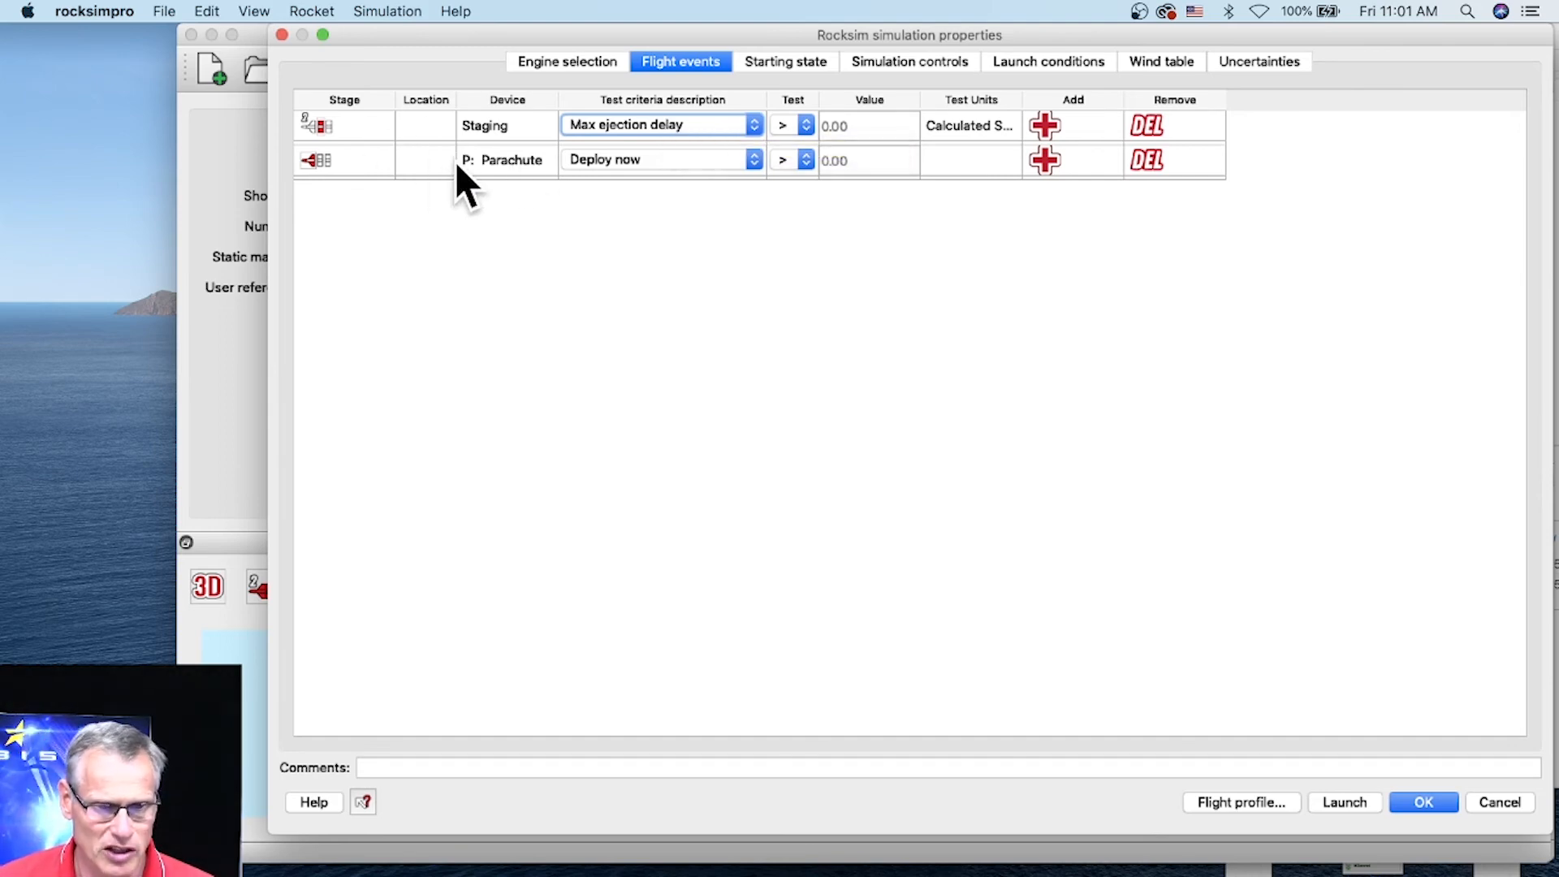
{"action": "left_click", "coordinate": [738, 158]}
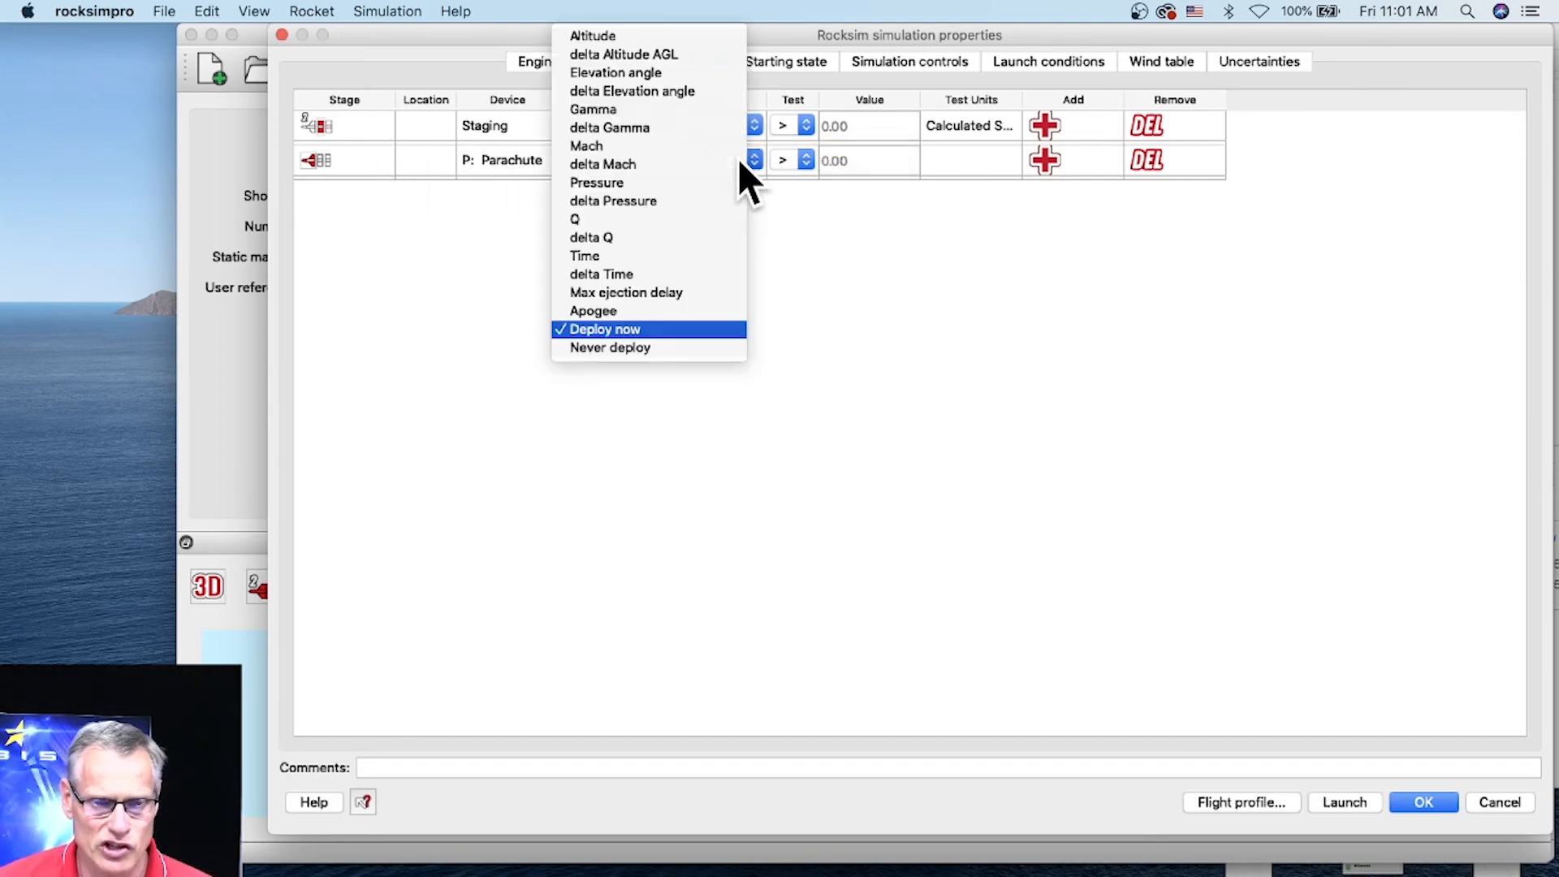
{"action": "left_click", "coordinate": [638, 295]}
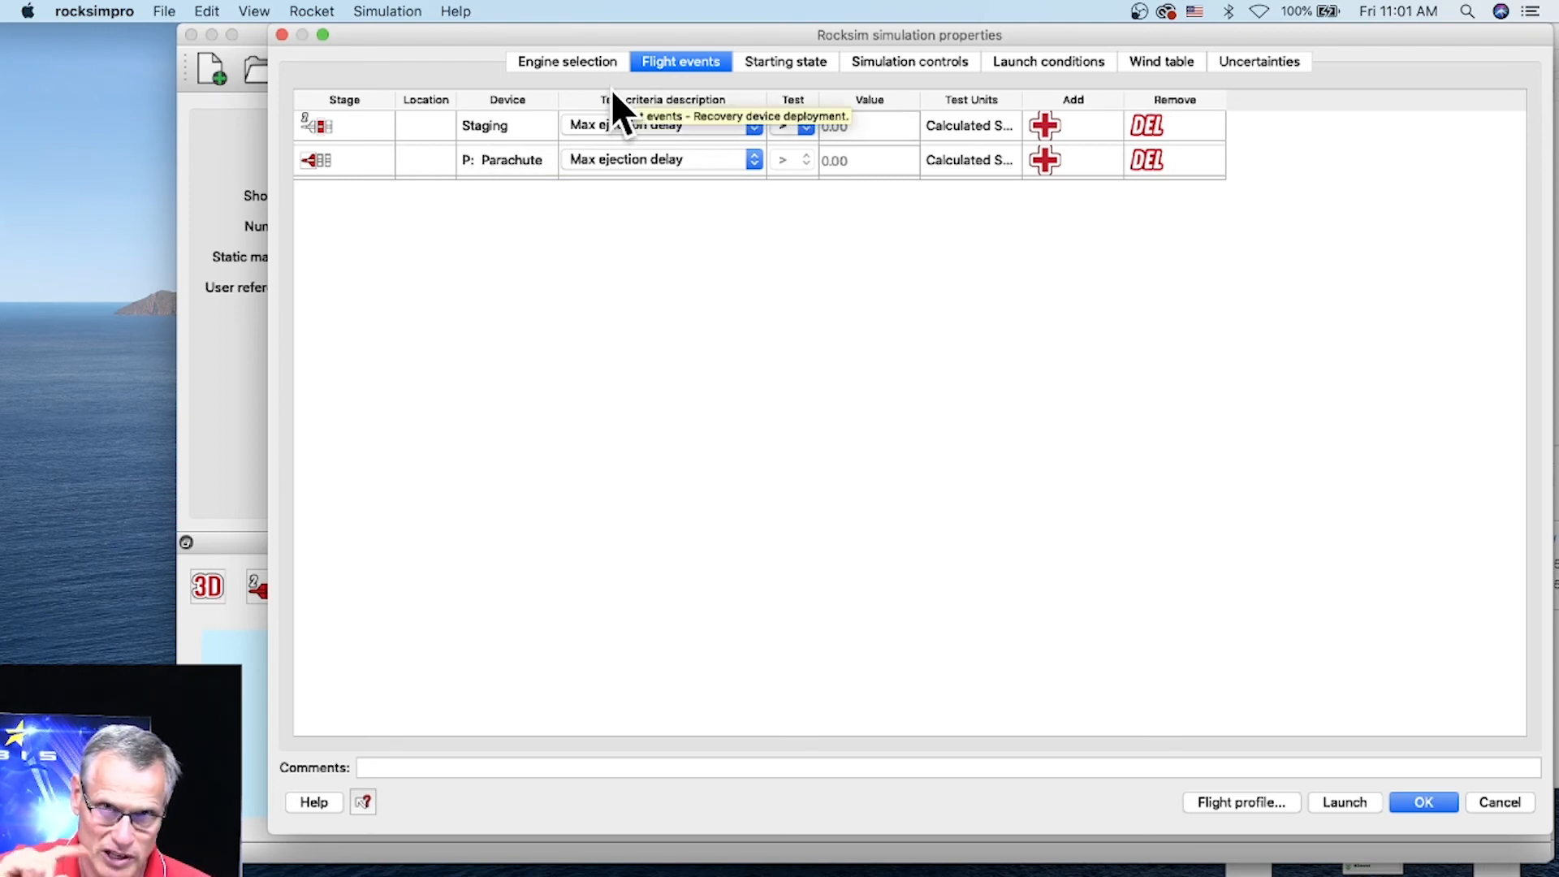
Set the launch guide azimuth angle to 87 degrees in the starting state and view the simulation controls.
{"action": "left_click", "coordinate": [796, 67]}
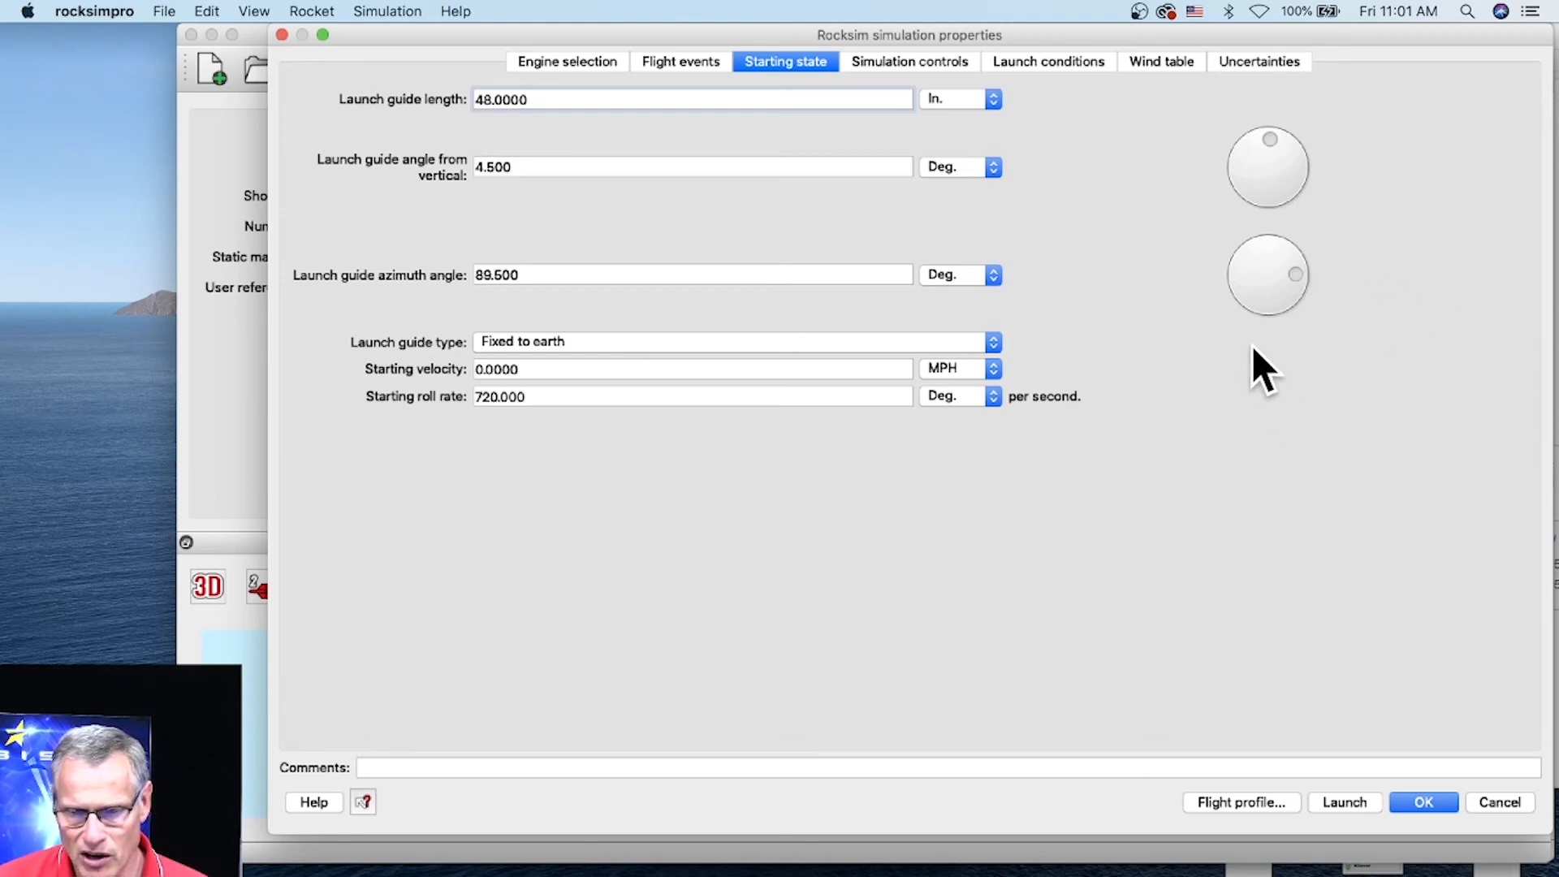
{"action": "left_click_drag", "start_coordinate": [1301, 275], "coordinate": [1299, 272]}
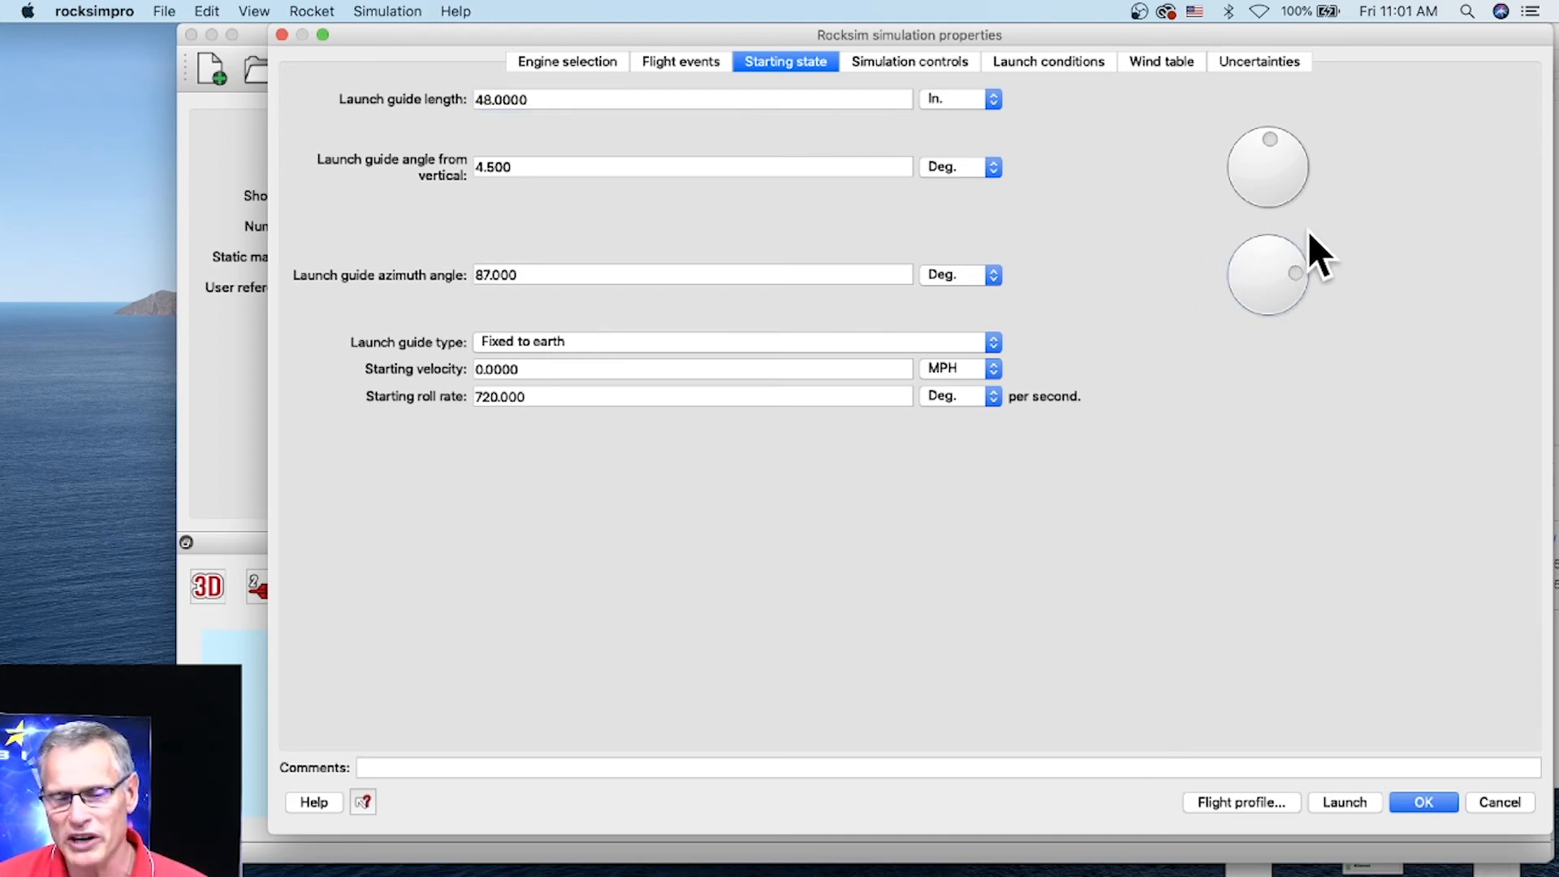
{"action": "left_click", "coordinate": [919, 65]}
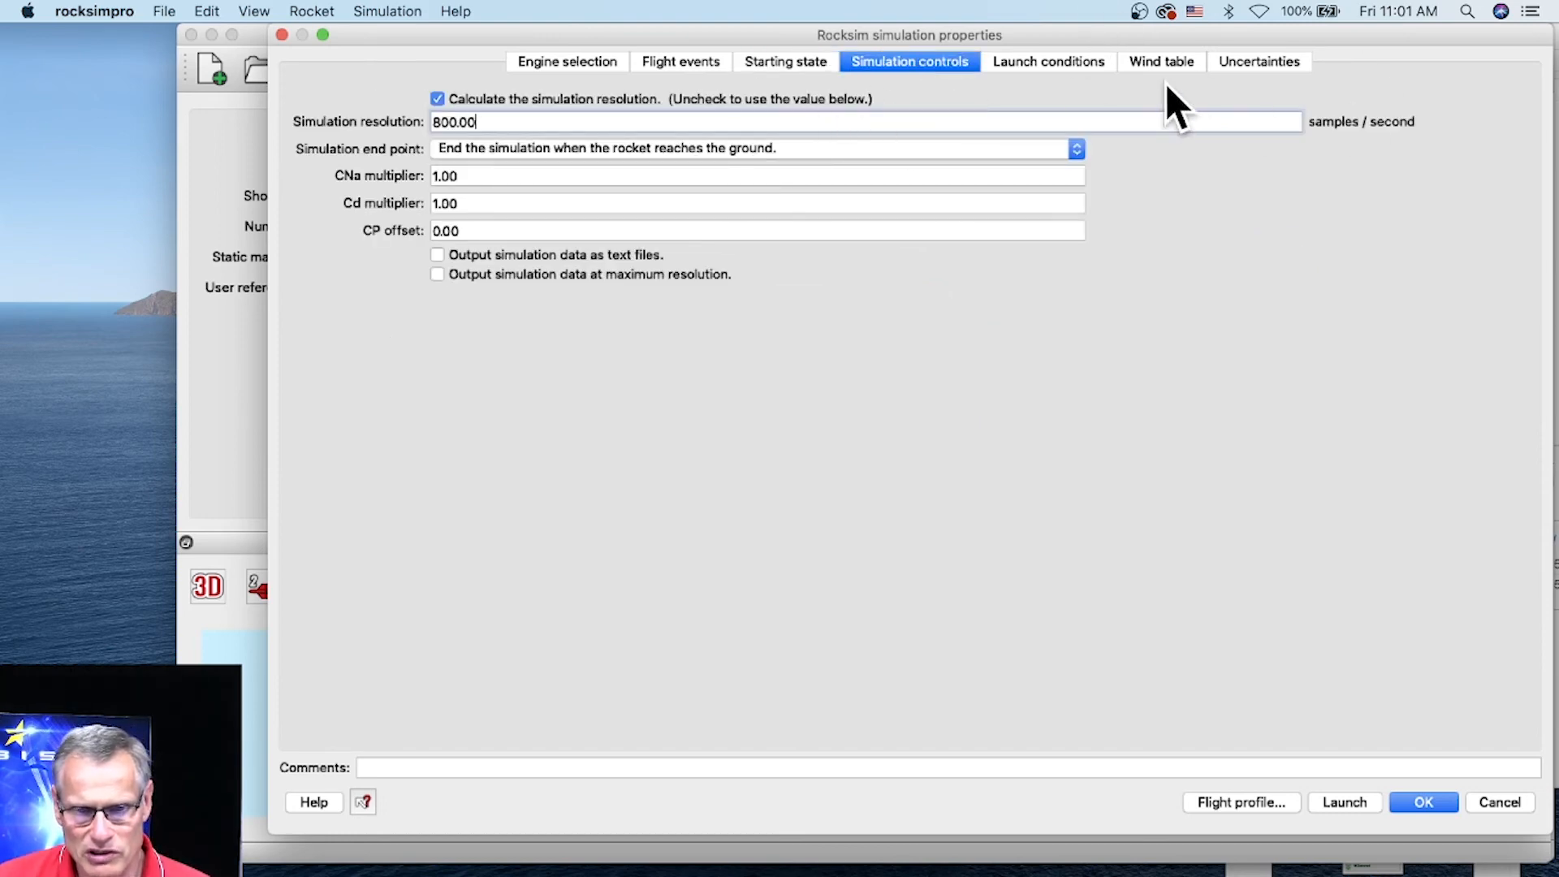
In the launch conditions, choose Gorge Rocket Club from the database as the launch site.
{"action": "left_click", "coordinate": [1088, 60]}
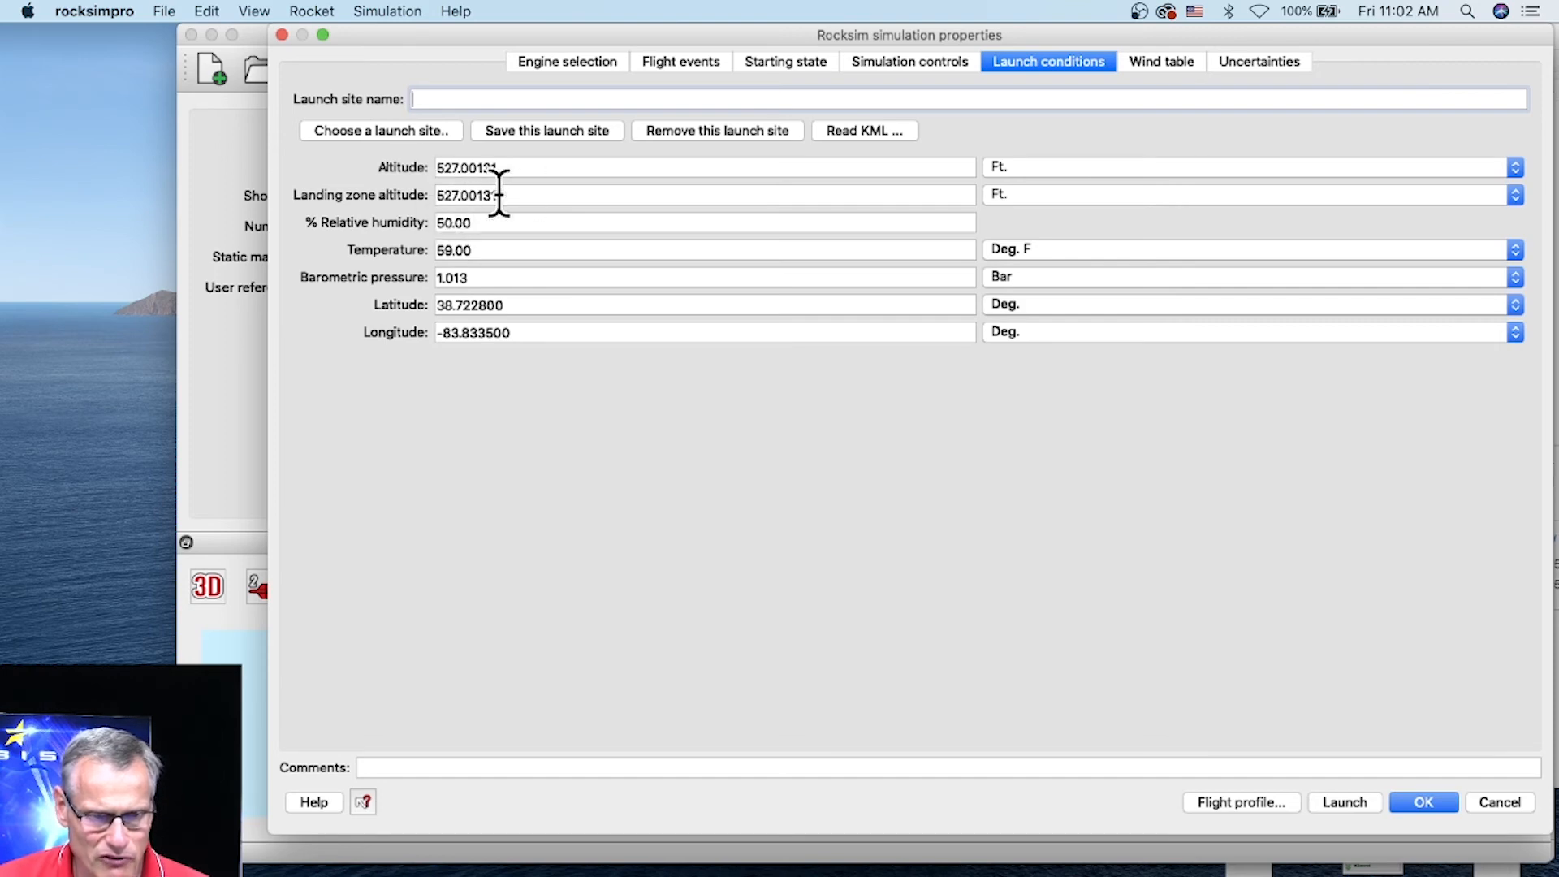
{"action": "left_click", "coordinate": [392, 134]}
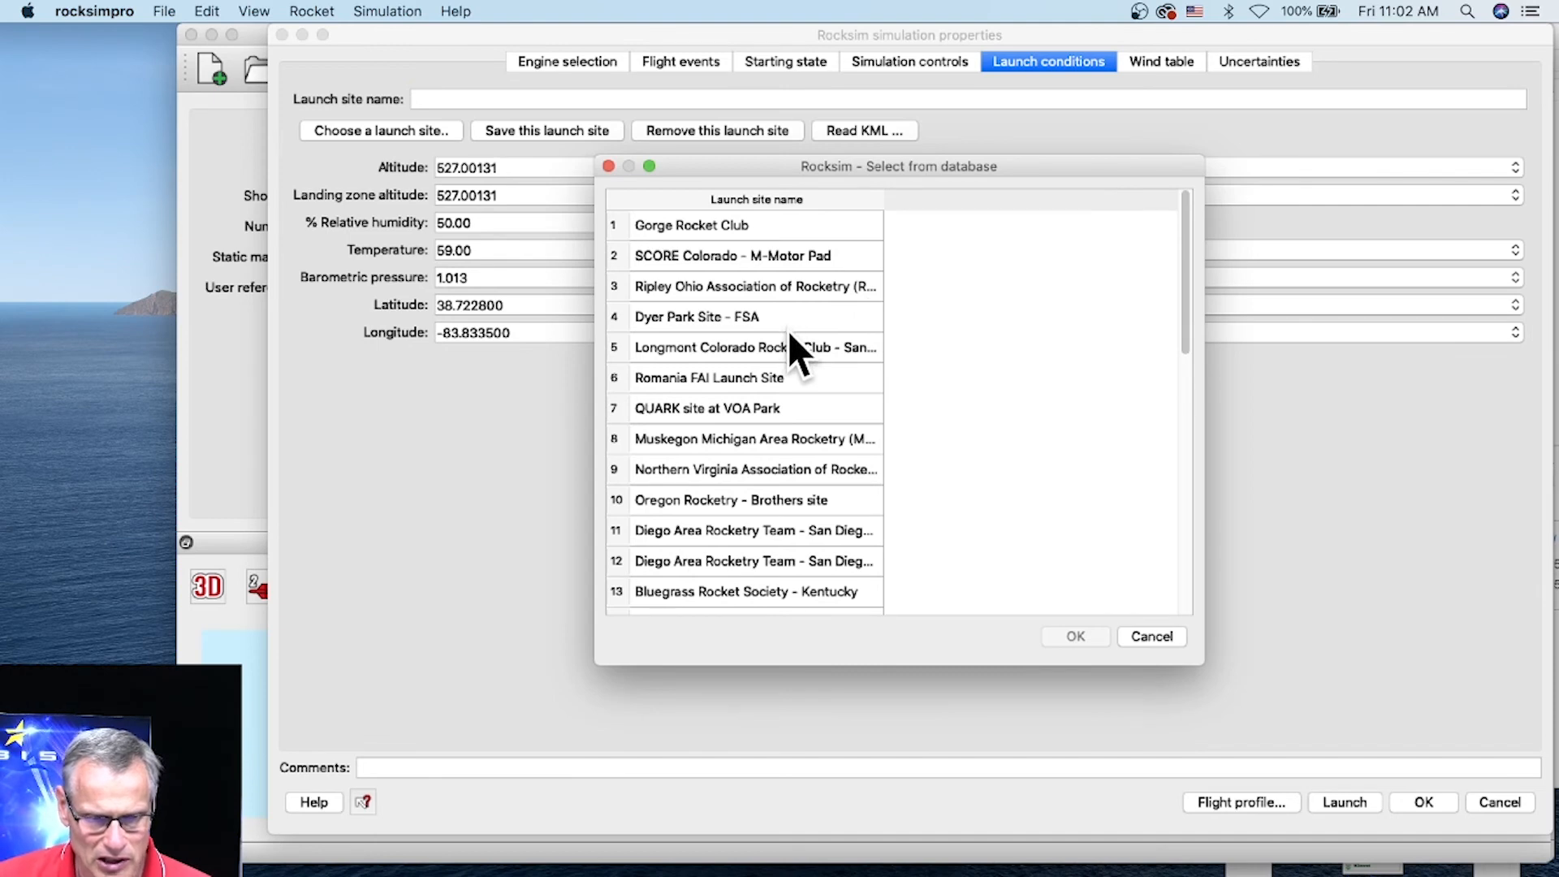
{"action": "scroll", "coordinate": [787, 331], "scroll_direction": "down", "scroll_amount": 10}
{"action": "scroll", "coordinate": [792, 479], "scroll_direction": "down", "scroll_amount": 1}
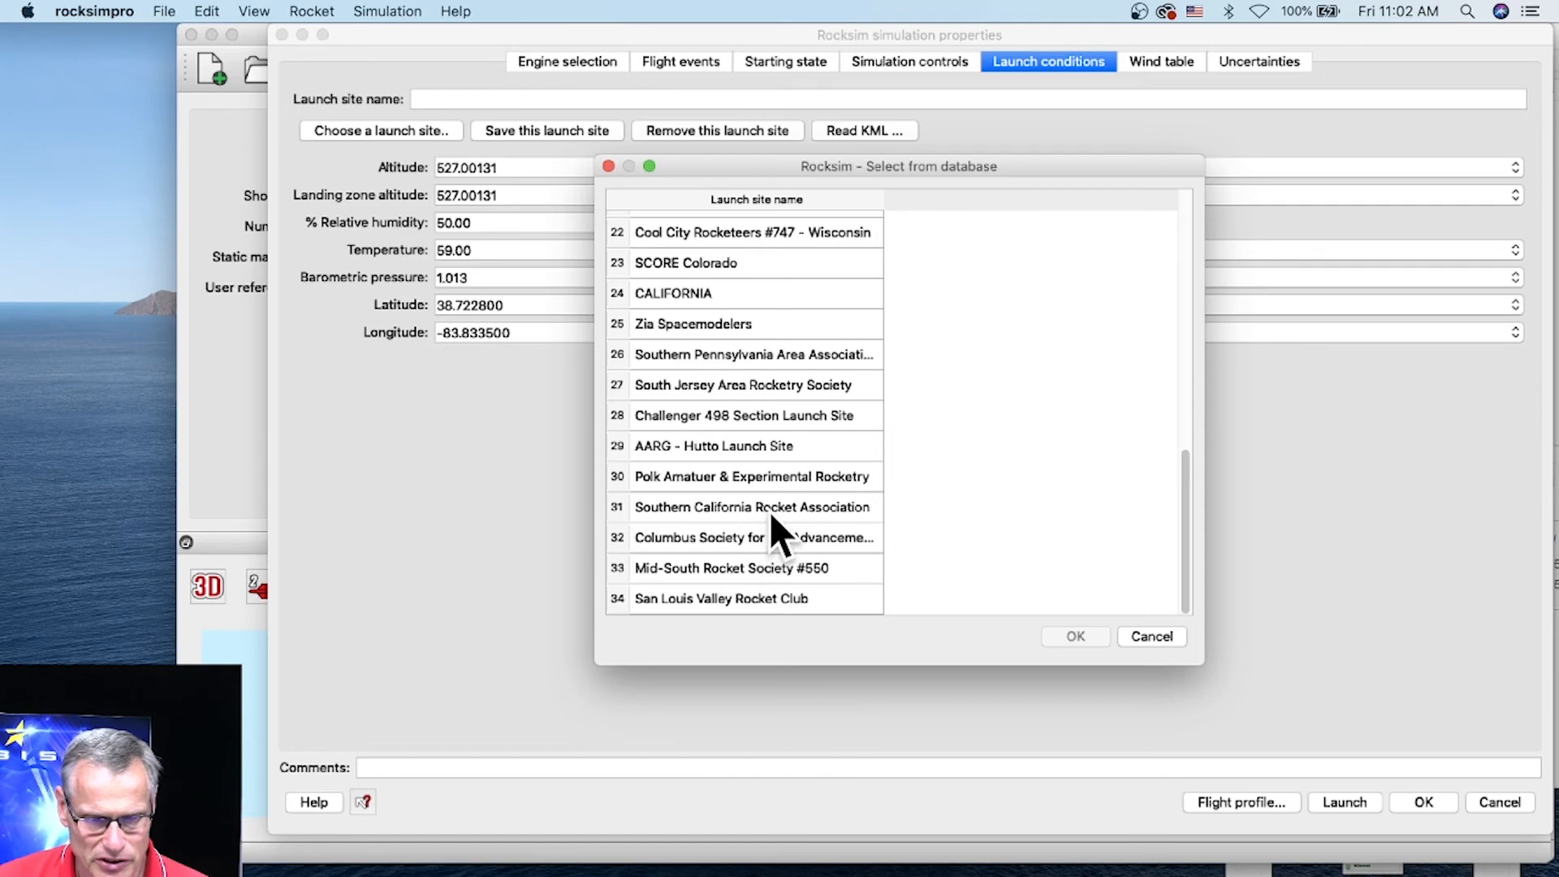
{"action": "scroll", "coordinate": [718, 481], "scroll_direction": "up", "scroll_amount": 3}
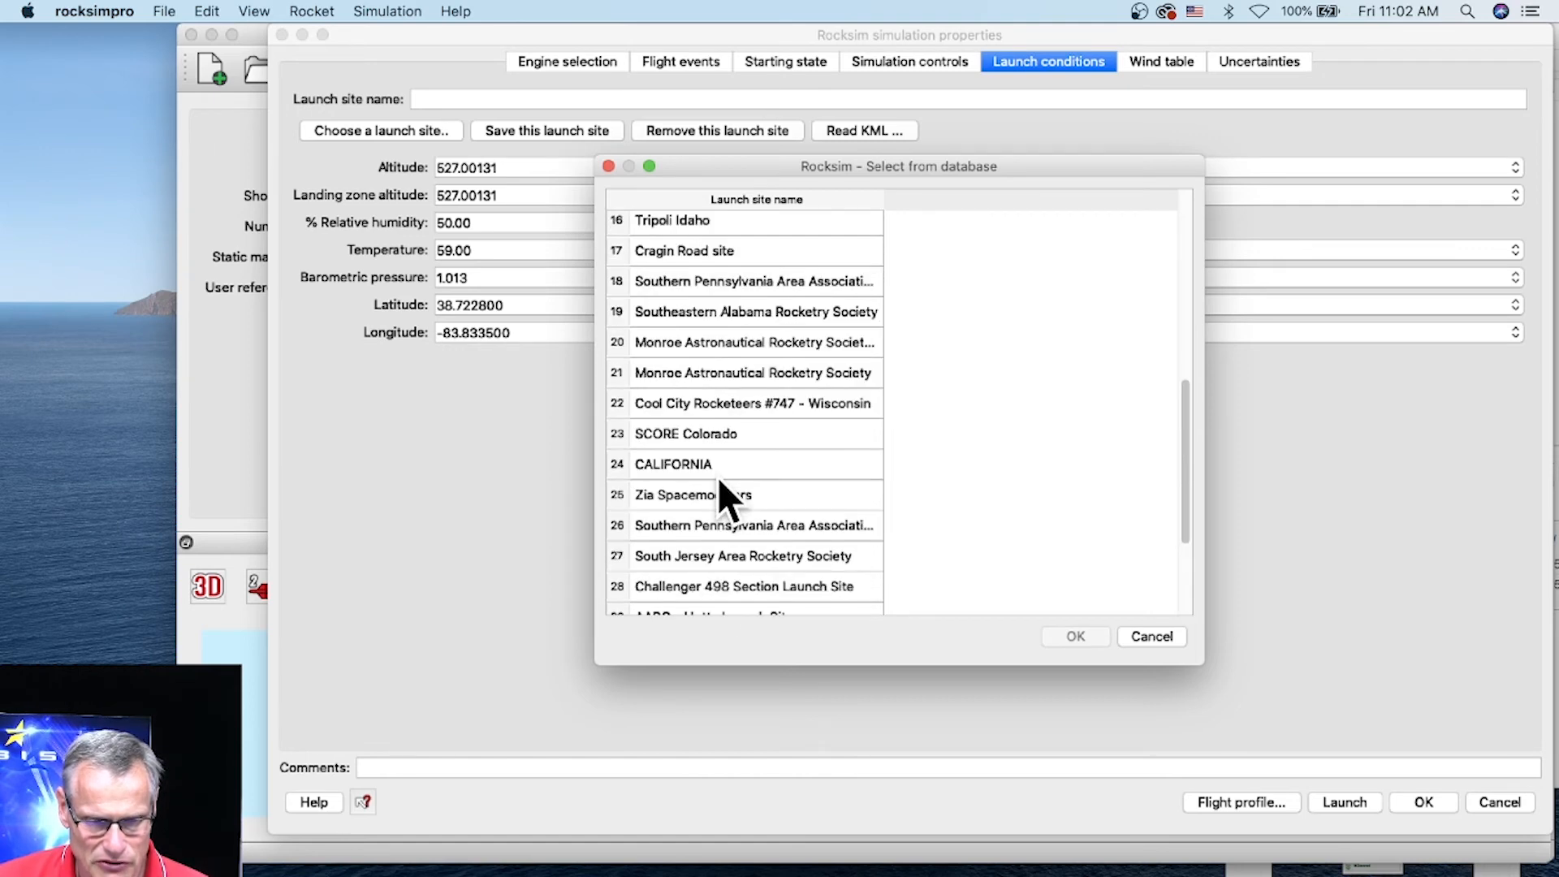
{"action": "scroll", "coordinate": [719, 481], "scroll_direction": "up", "scroll_amount": 2}
{"action": "scroll", "coordinate": [724, 432], "scroll_direction": "up", "scroll_amount": 3}
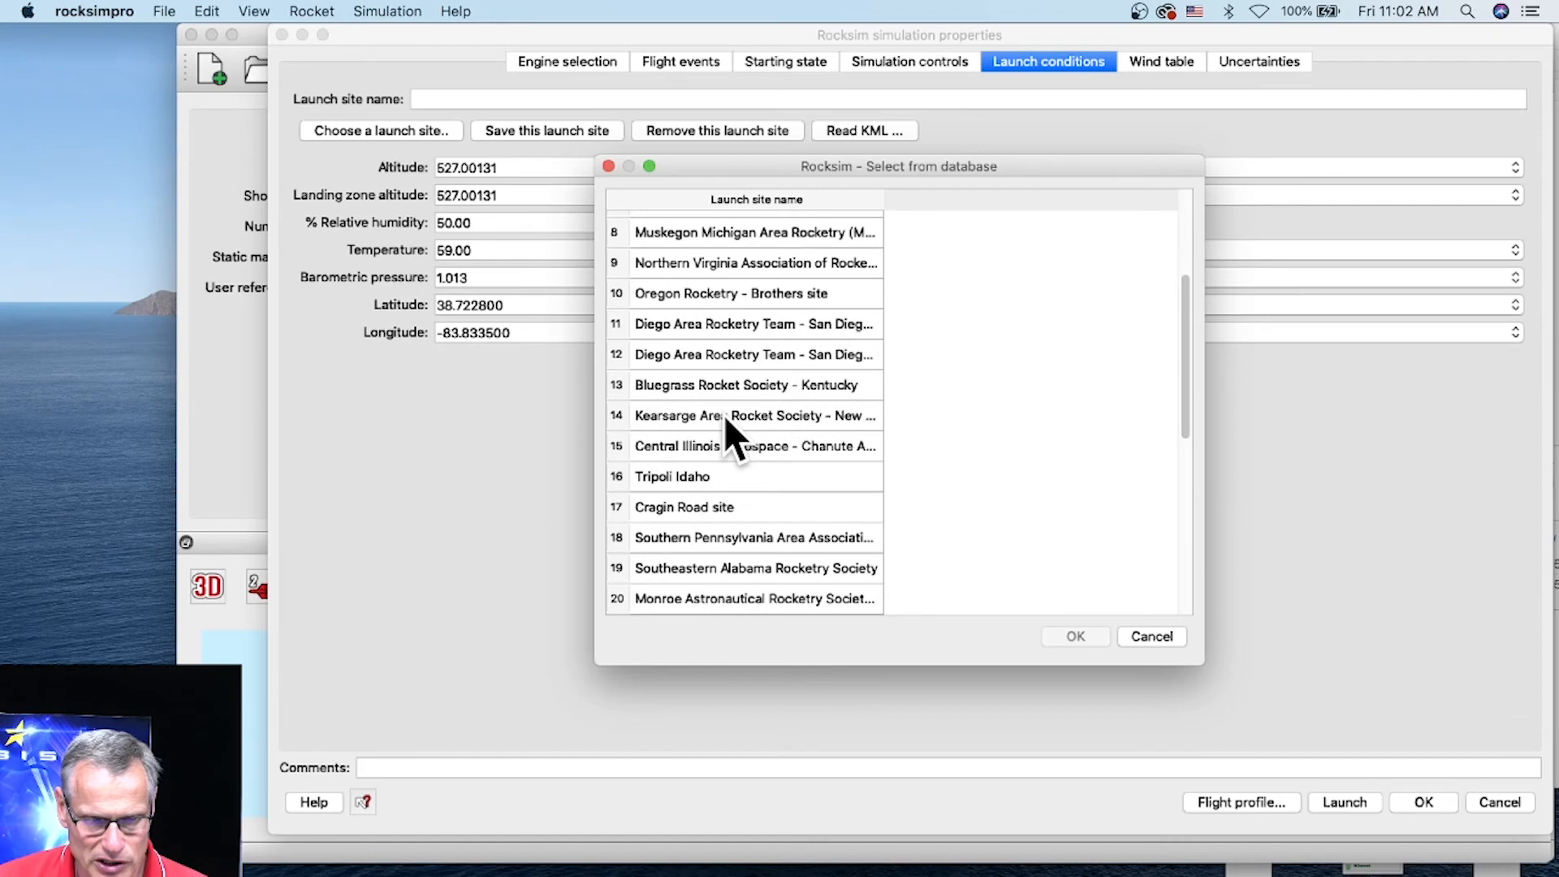
{"action": "scroll", "coordinate": [725, 414], "scroll_direction": "up", "scroll_amount": 3}
{"action": "scroll", "coordinate": [737, 301], "scroll_direction": "up", "scroll_amount": 1}
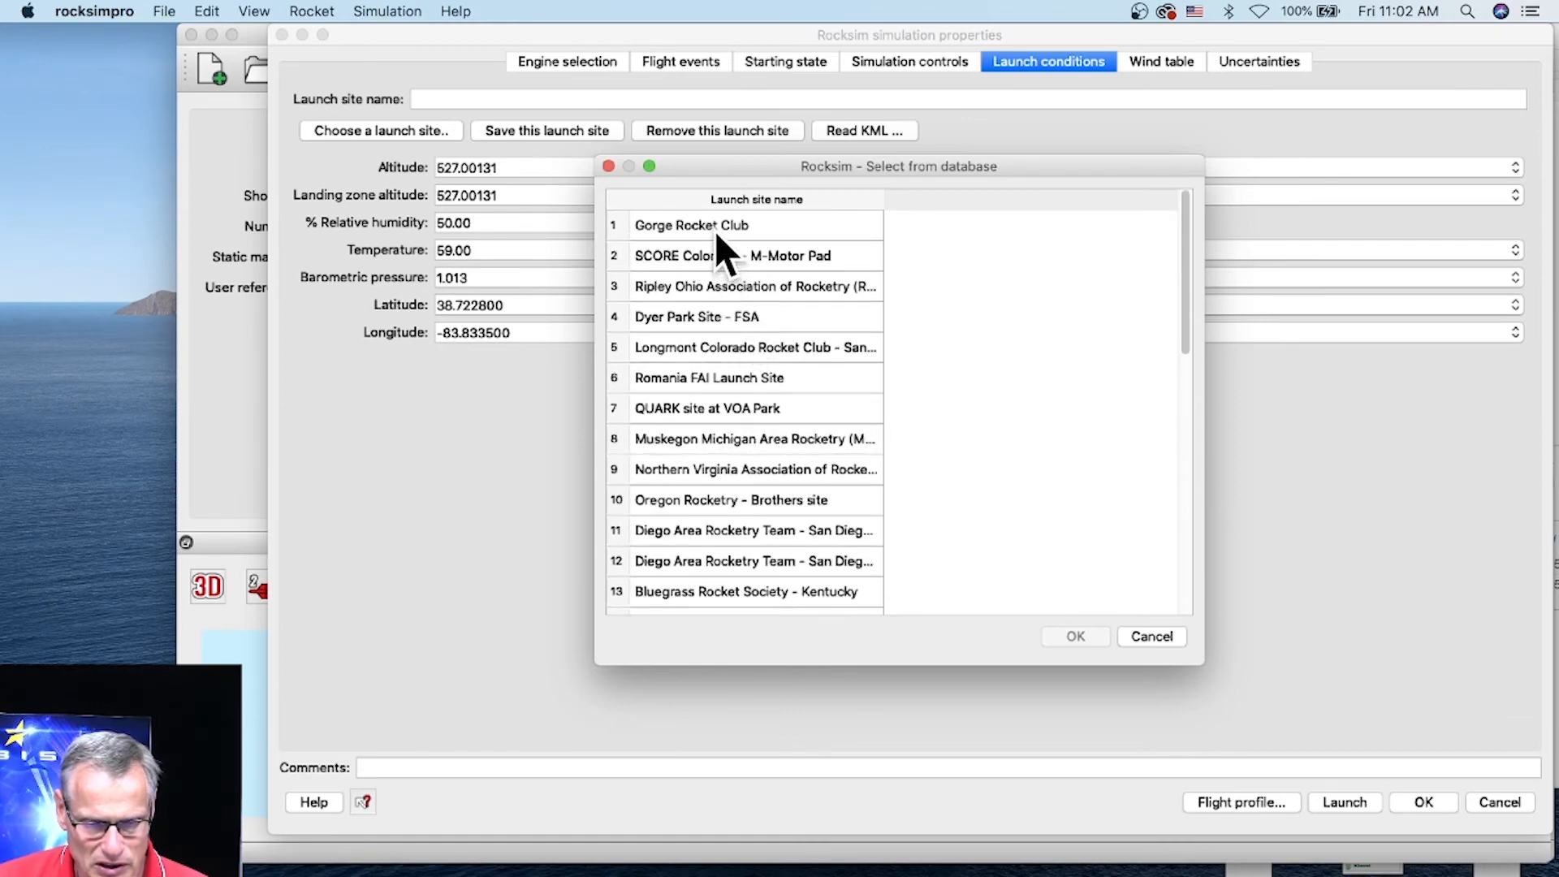
{"action": "left_click", "coordinate": [689, 226]}
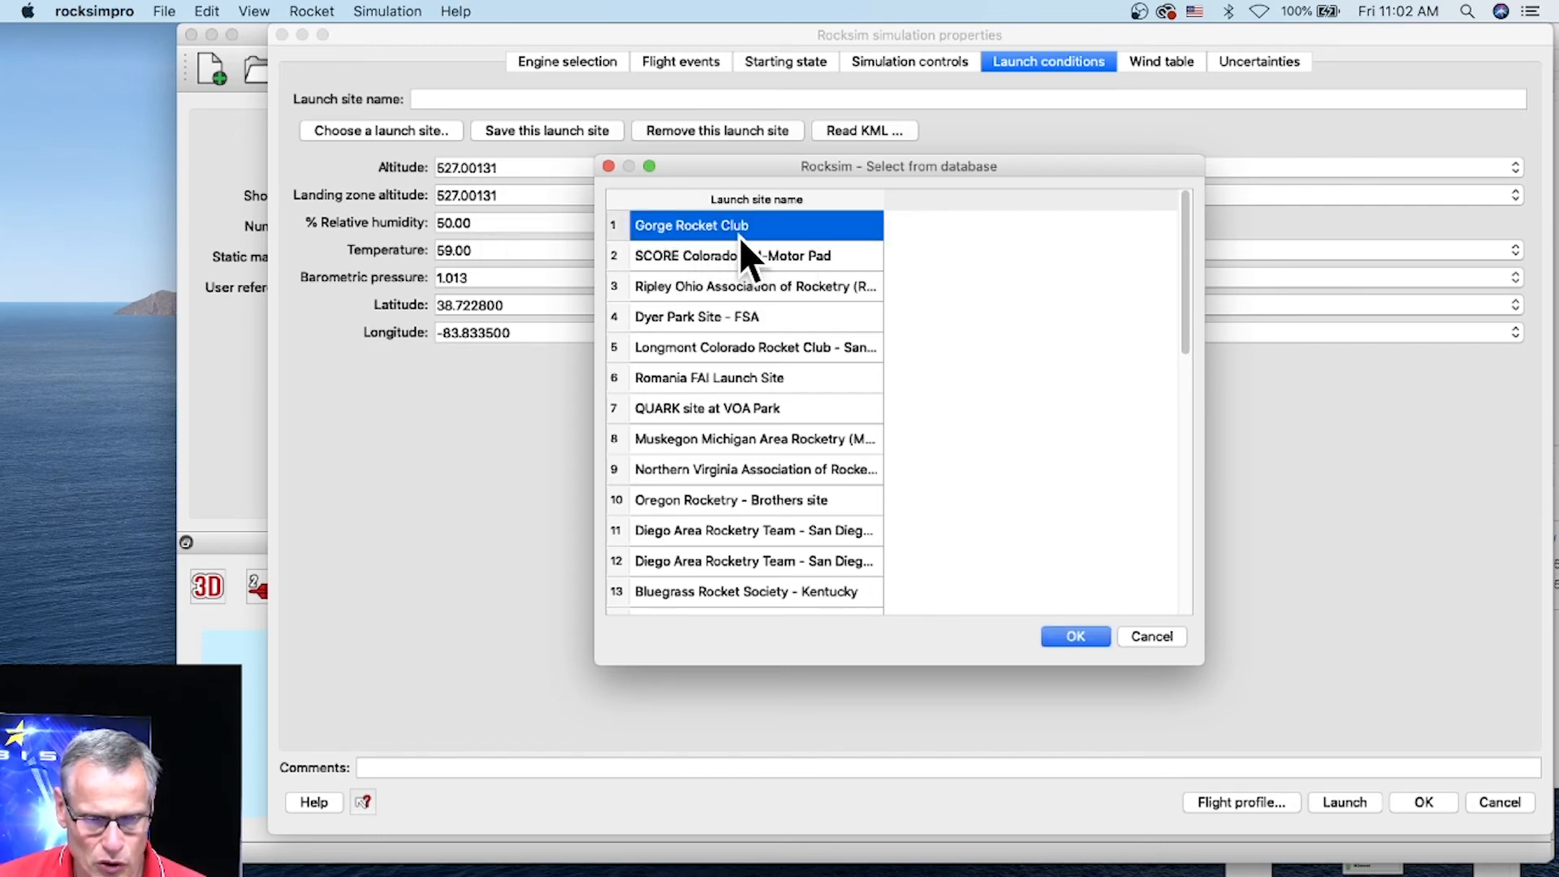
{"action": "left_click", "coordinate": [1088, 633]}
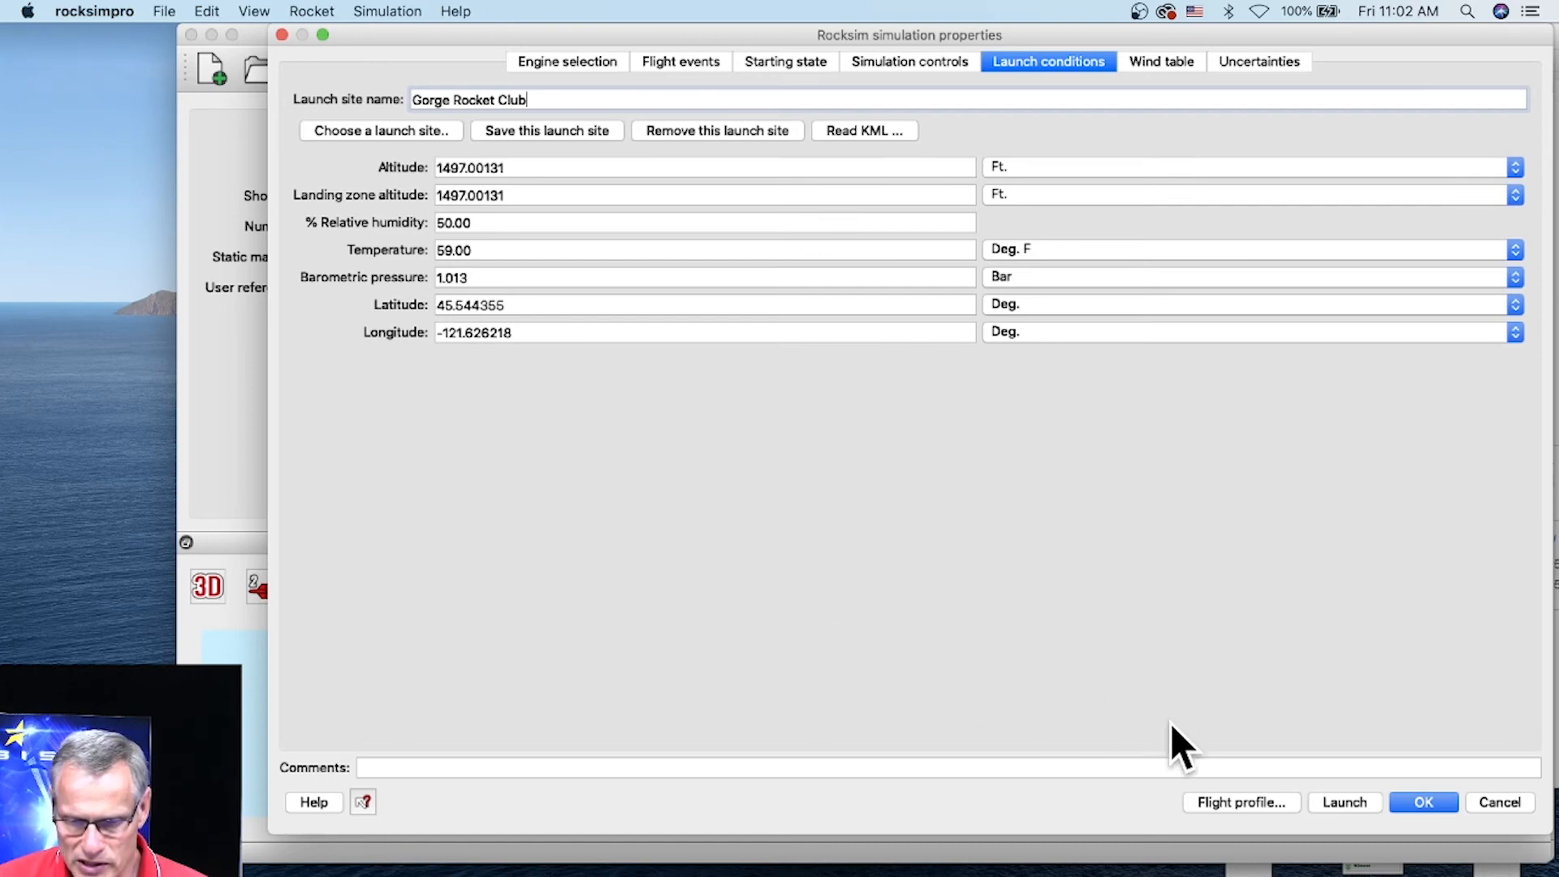
Run the simulation's flight profile and enlarge its 3D visualizer window.
{"action": "left_click", "coordinate": [1223, 801]}
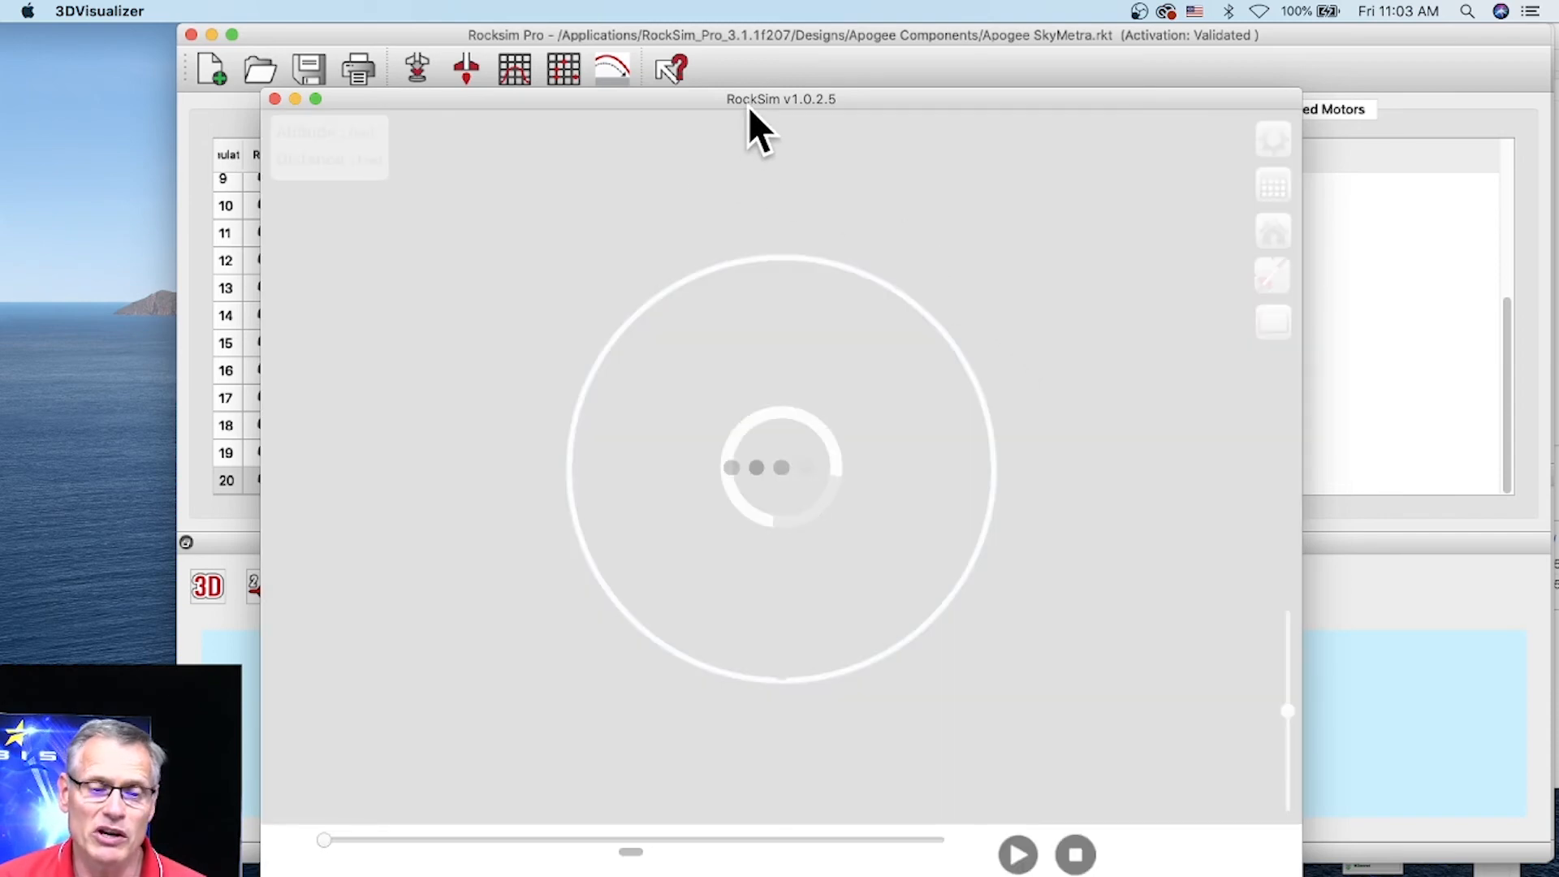
{"action": "left_click_drag", "start_coordinate": [752, 99], "coordinate": [747, 66]}
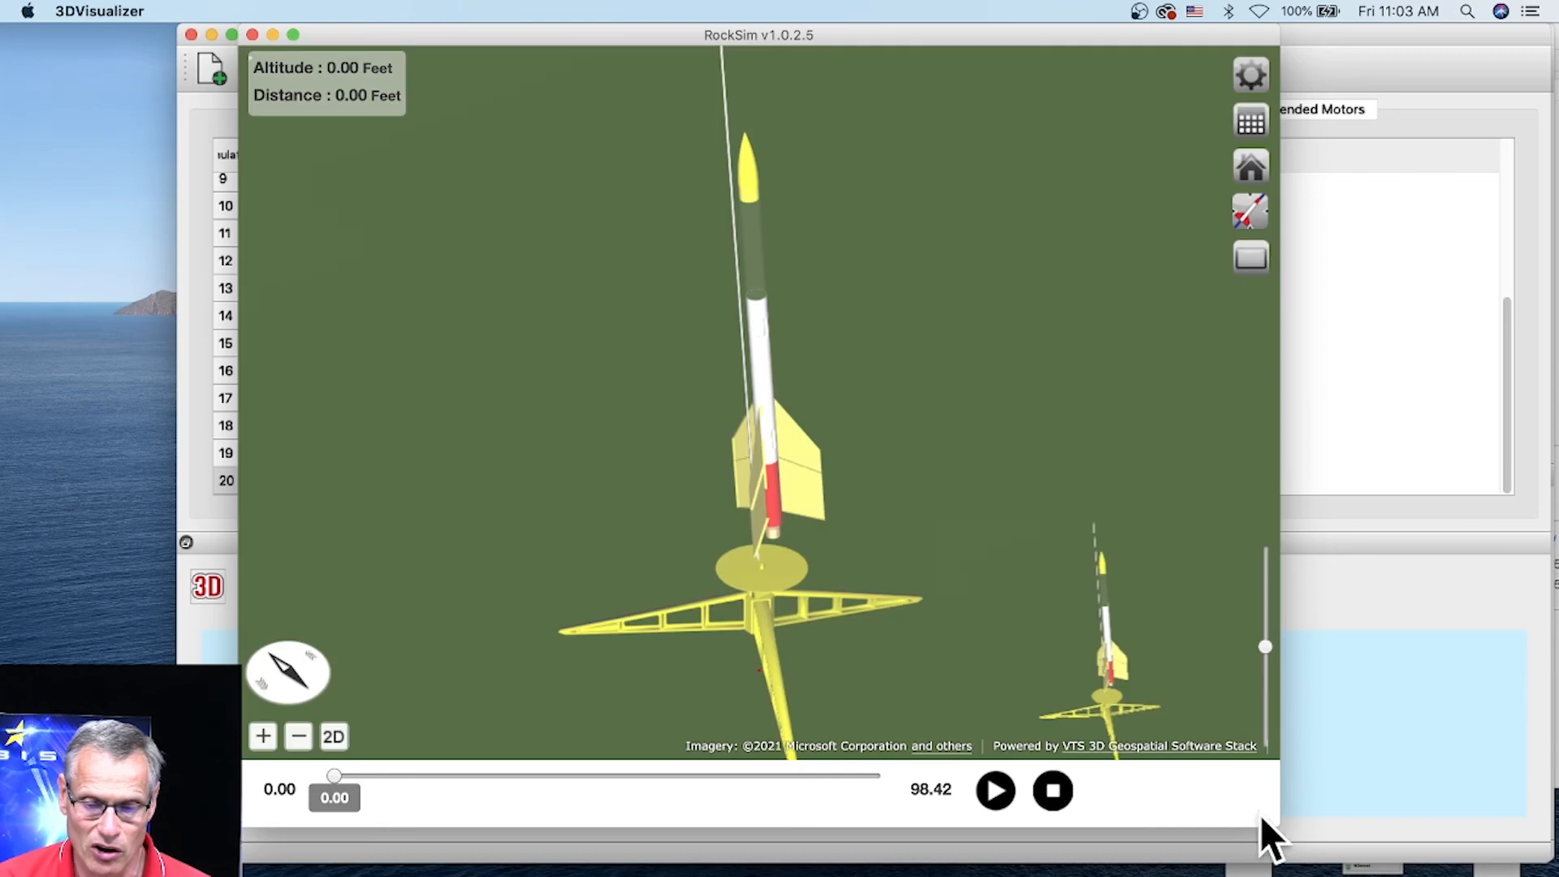
{"action": "left_click_drag", "start_coordinate": [1277, 826], "coordinate": [1549, 857]}
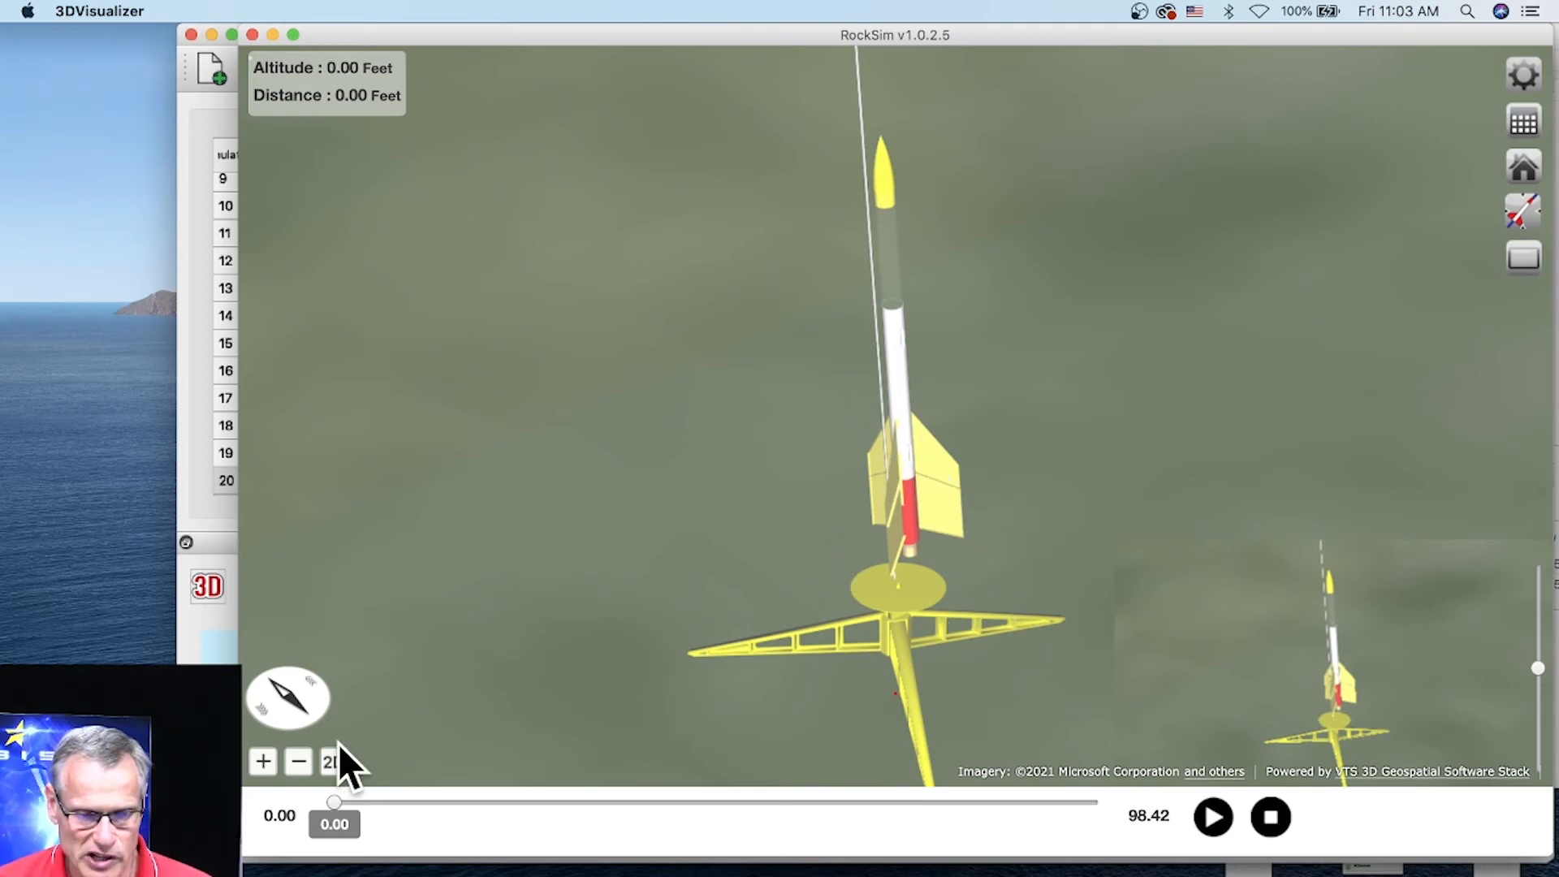
Examine the terrain around the launch site from several angles and distances, and return to the home view of the rocket.
{"action": "mouse_move", "coordinate": [290, 700]}
{"action": "left_mouse_down"}
{"action": "mouse_move", "coordinate": [335, 703]}
{"action": "mouse_move", "coordinate": [303, 706]}
{"action": "mouse_move", "coordinate": [315, 727]}
{"action": "mouse_move", "coordinate": [306, 693]}
{"action": "mouse_move", "coordinate": [276, 700]}
{"action": "mouse_move", "coordinate": [299, 688]}
{"action": "left_mouse_up"}
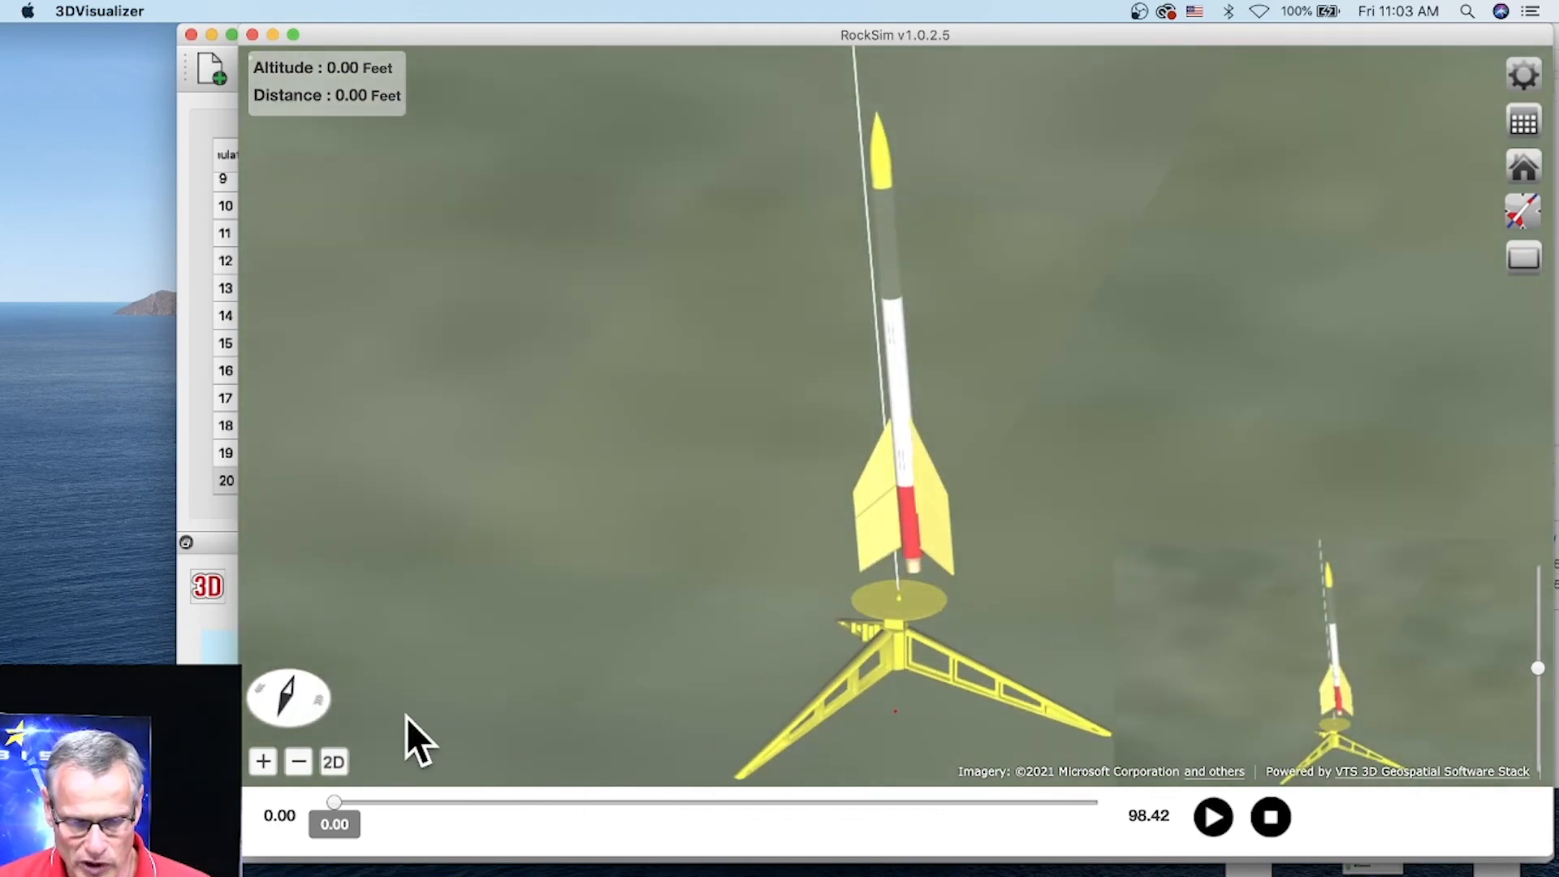
{"action": "left_click", "coordinate": [300, 763]}
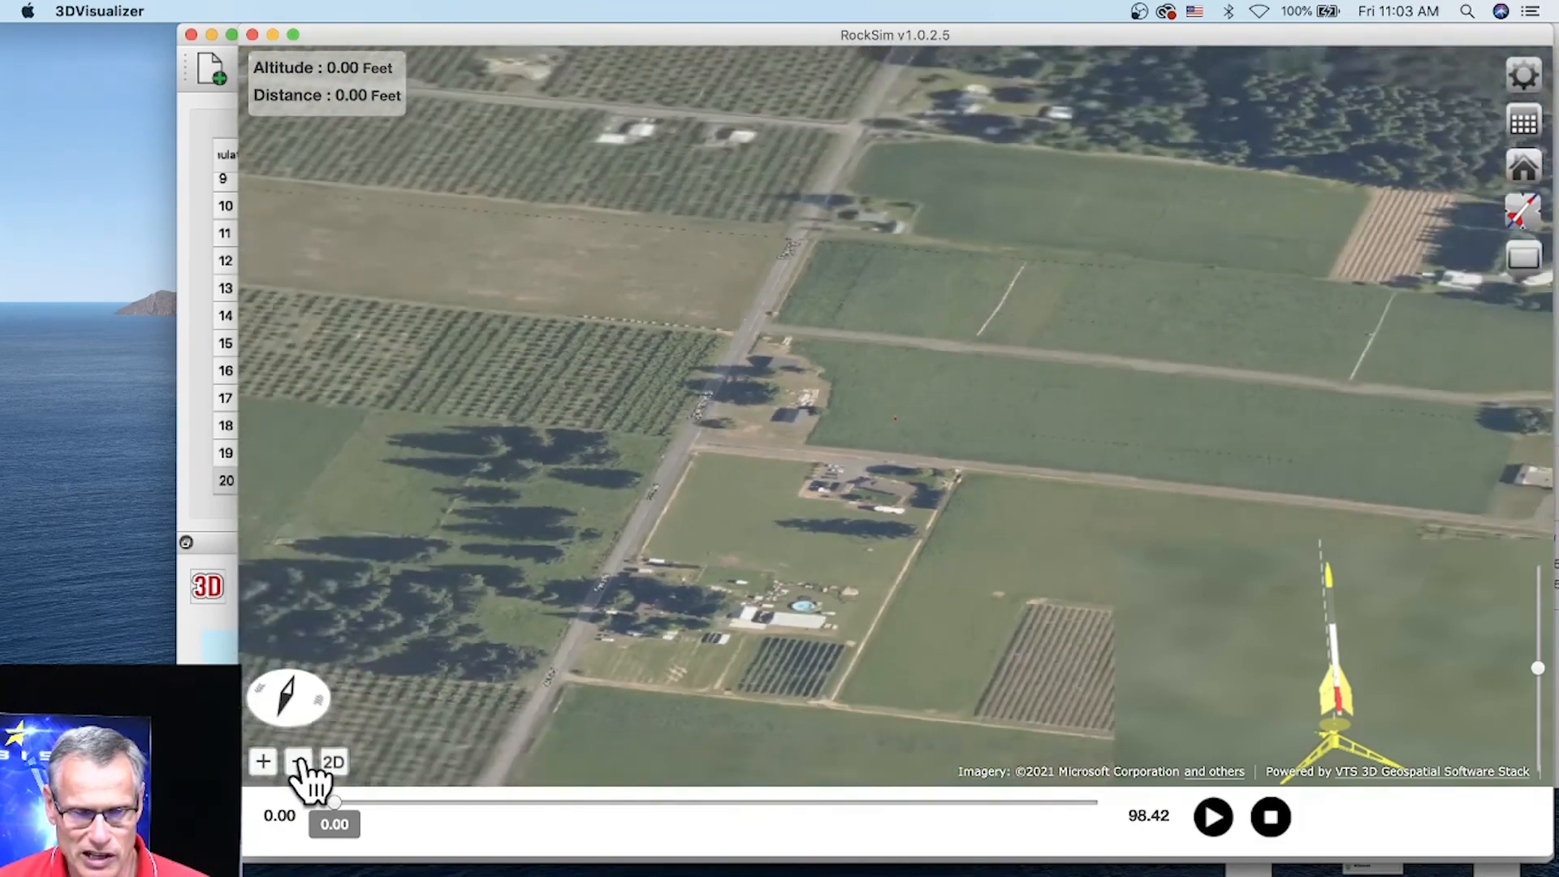
{"action": "left_click", "coordinate": [300, 764]}
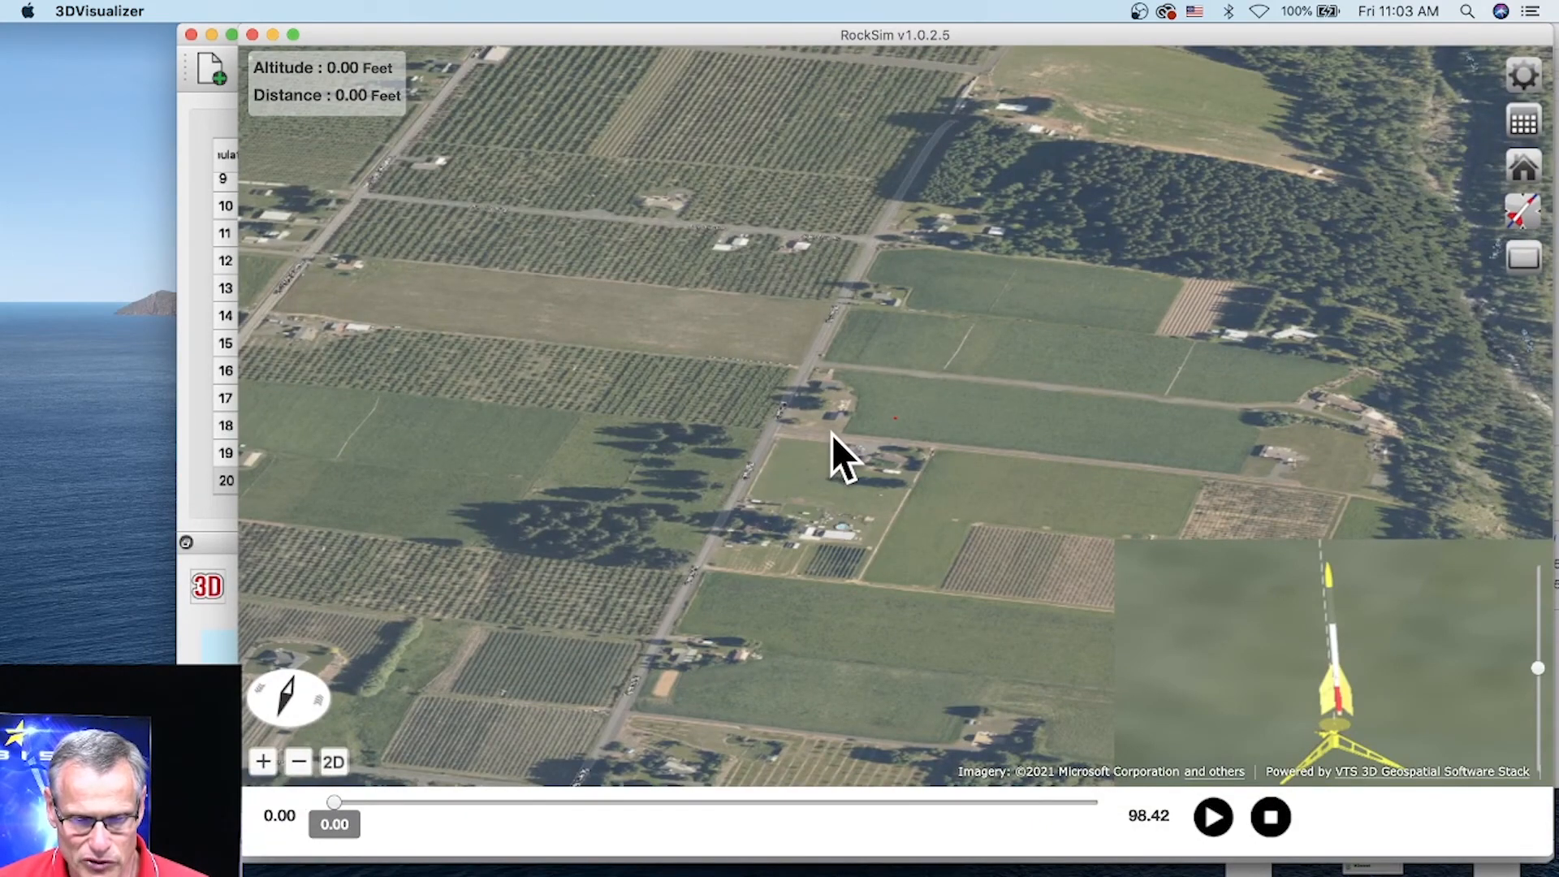
{"action": "scroll", "coordinate": [835, 432], "scroll_direction": "up", "scroll_amount": 4}
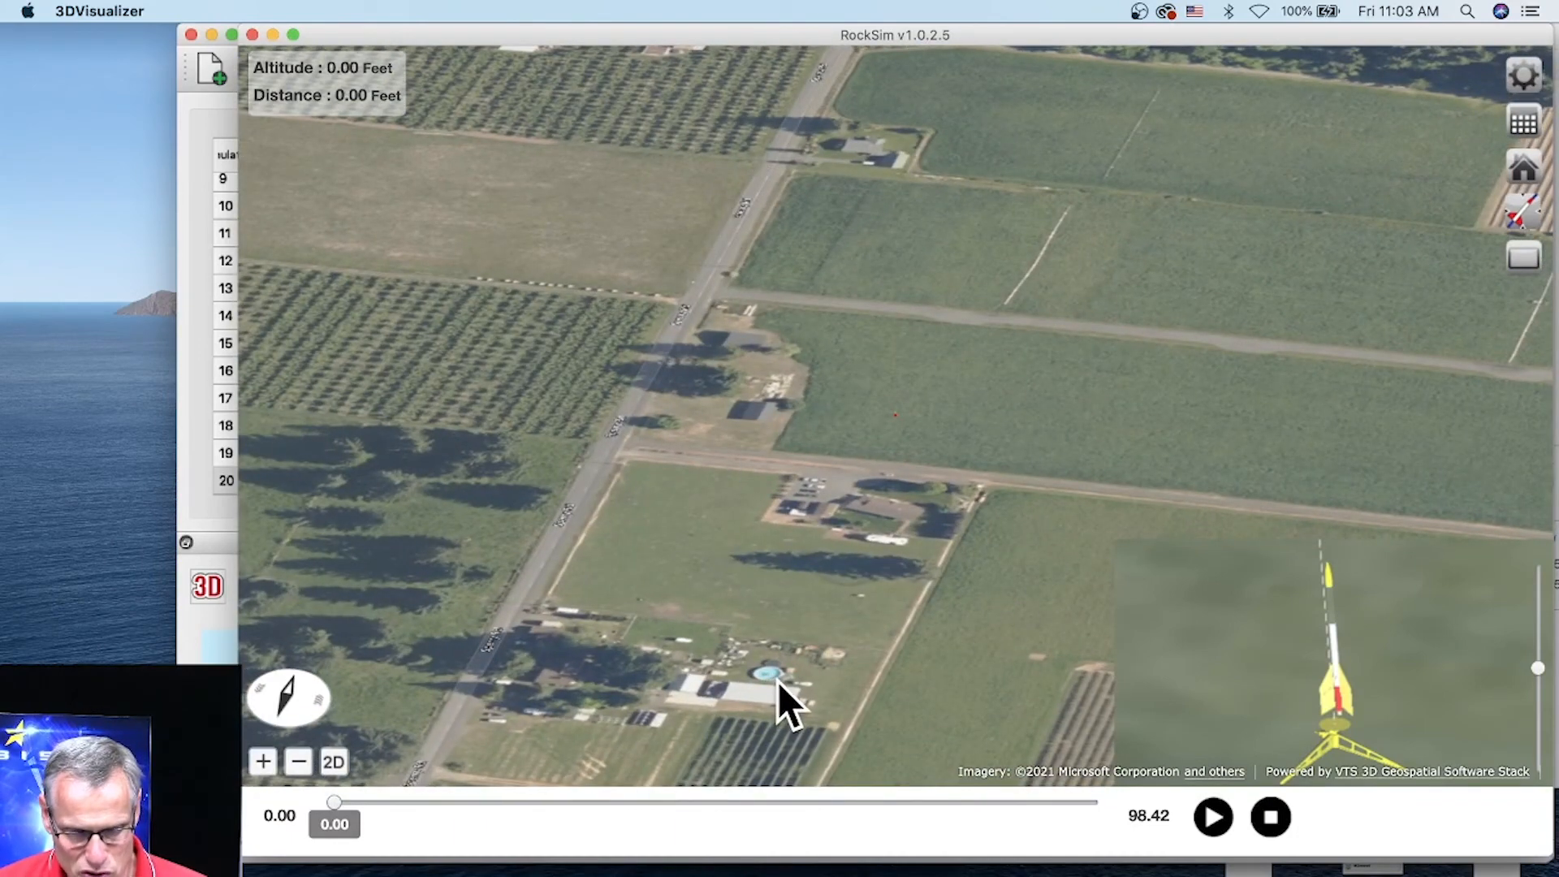
{"action": "left_click_drag", "start_coordinate": [1384, 286], "coordinate": [963, 398]}
{"action": "scroll", "coordinate": [857, 421], "scroll_direction": "down", "scroll_amount": 10}
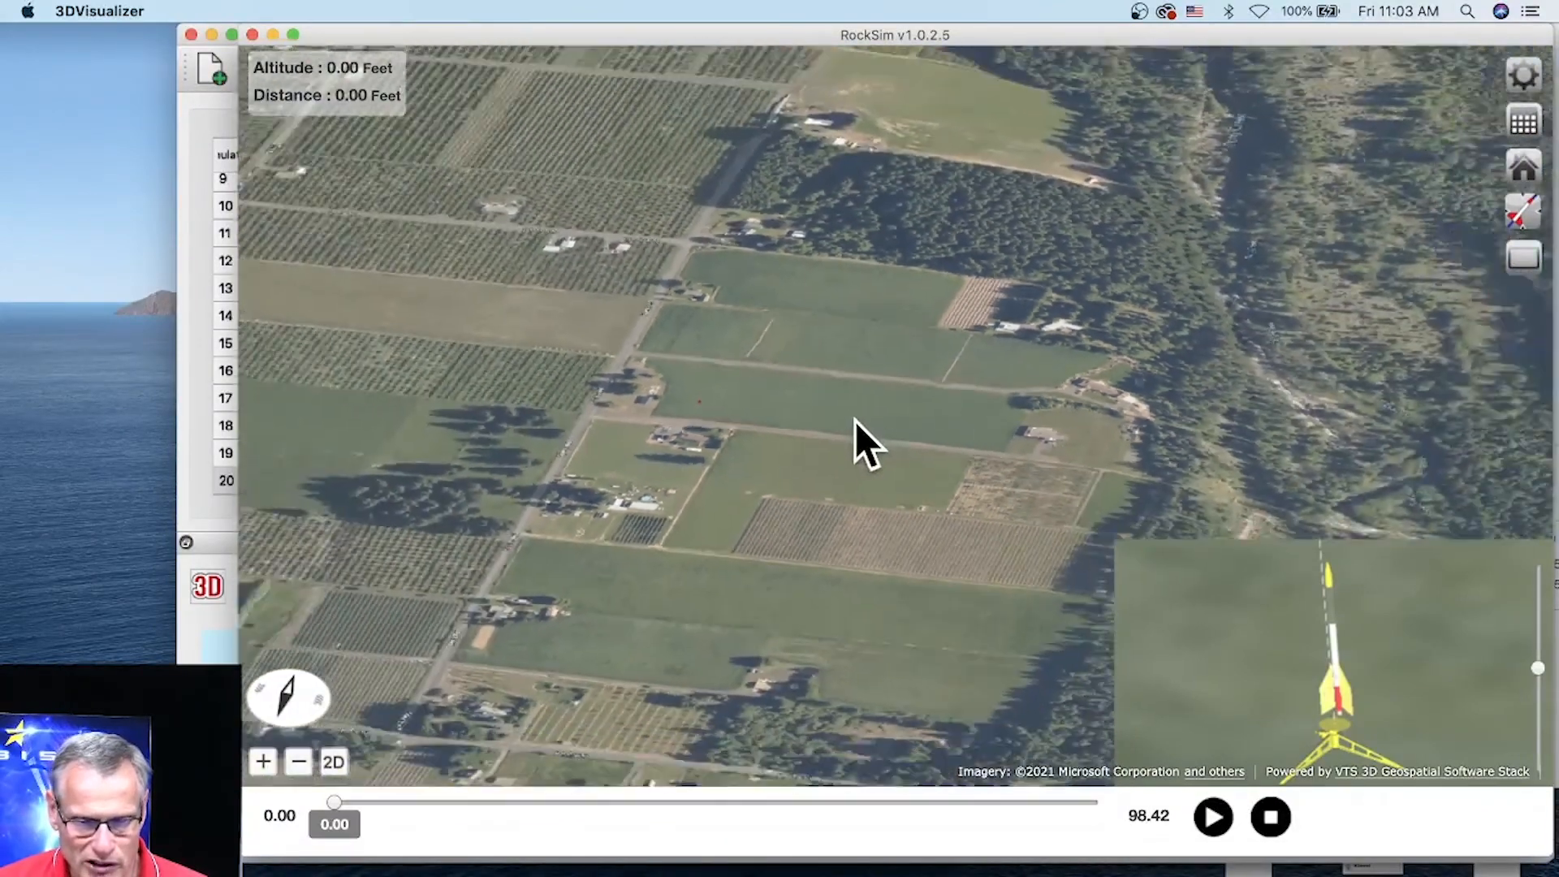
{"action": "scroll", "coordinate": [859, 425], "scroll_direction": "down", "scroll_amount": 3}
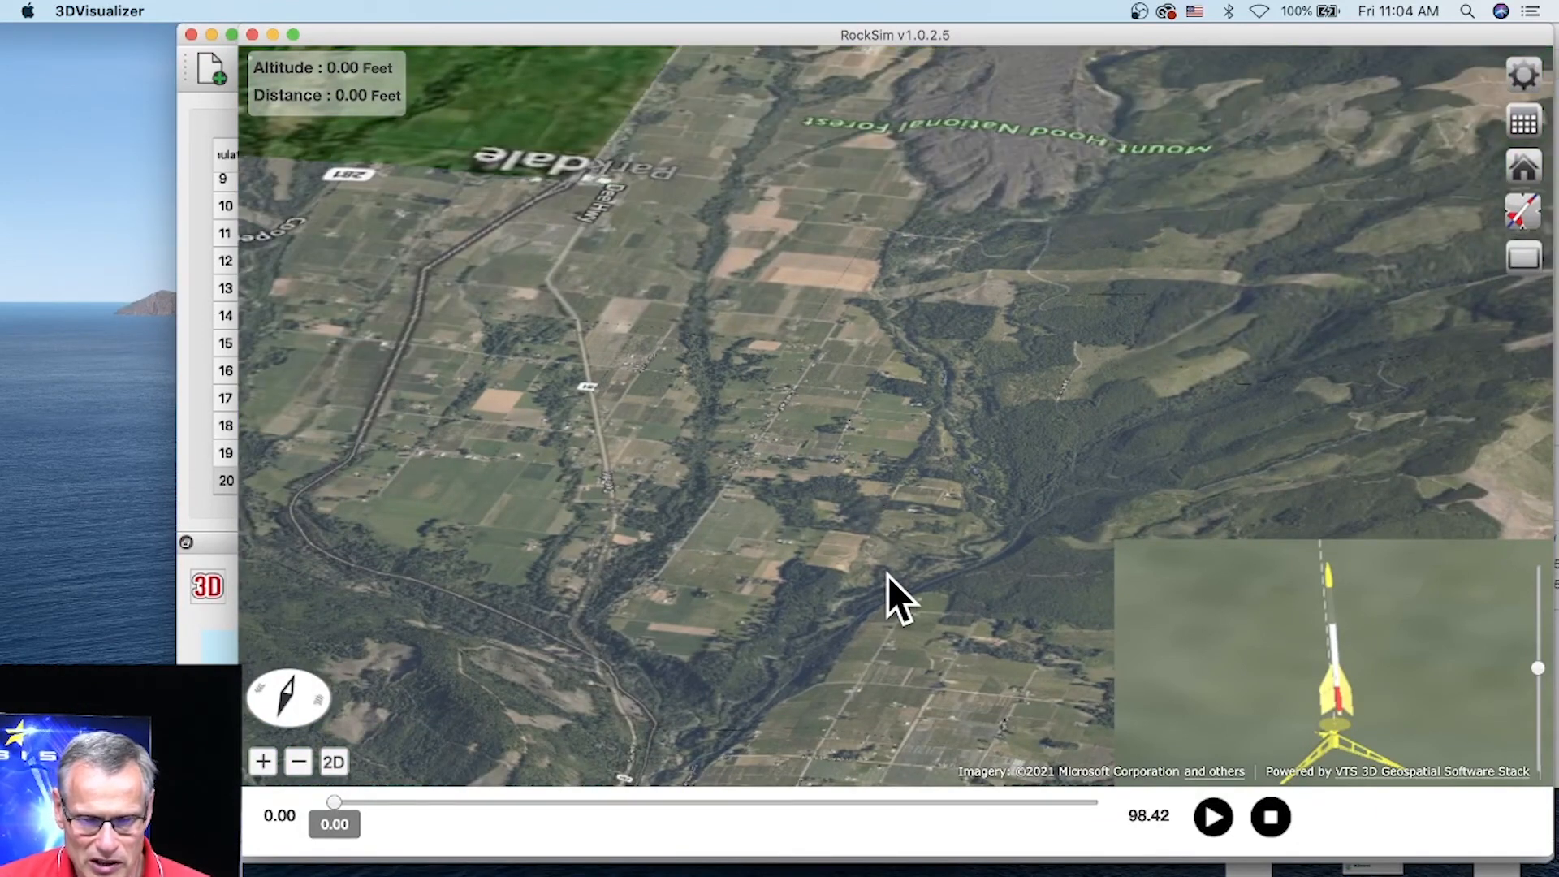
{"action": "left_click_drag", "start_coordinate": [1059, 401], "coordinate": [887, 463]}
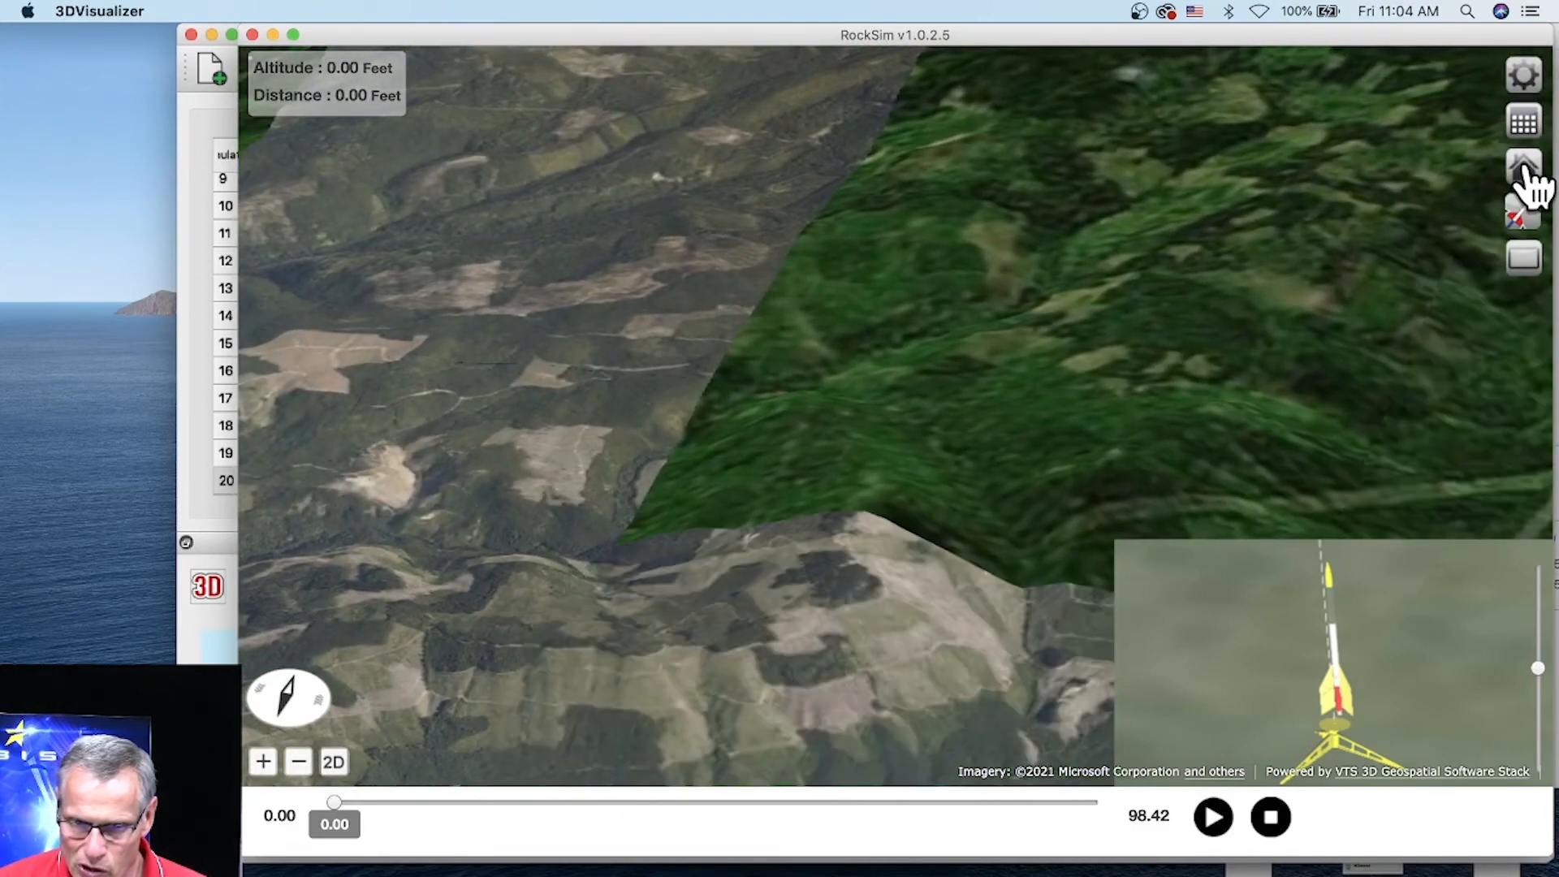
{"action": "left_click", "coordinate": [1524, 167]}
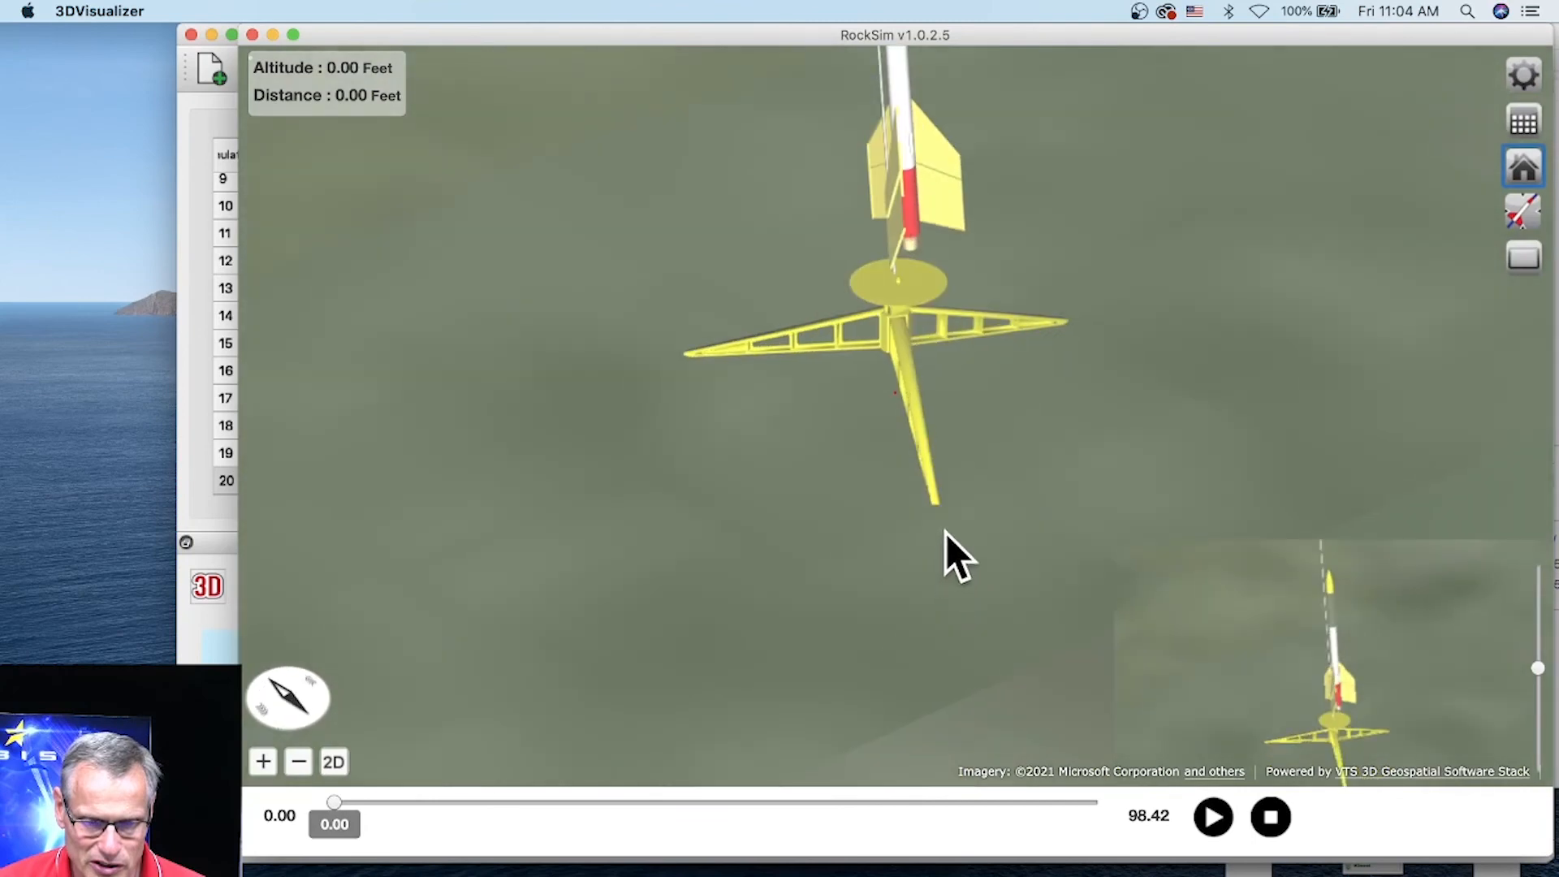
Switch the camera to the ground-level view of the rocket on its launch pad and play the flight animation.
{"action": "left_click", "coordinate": [1525, 217]}
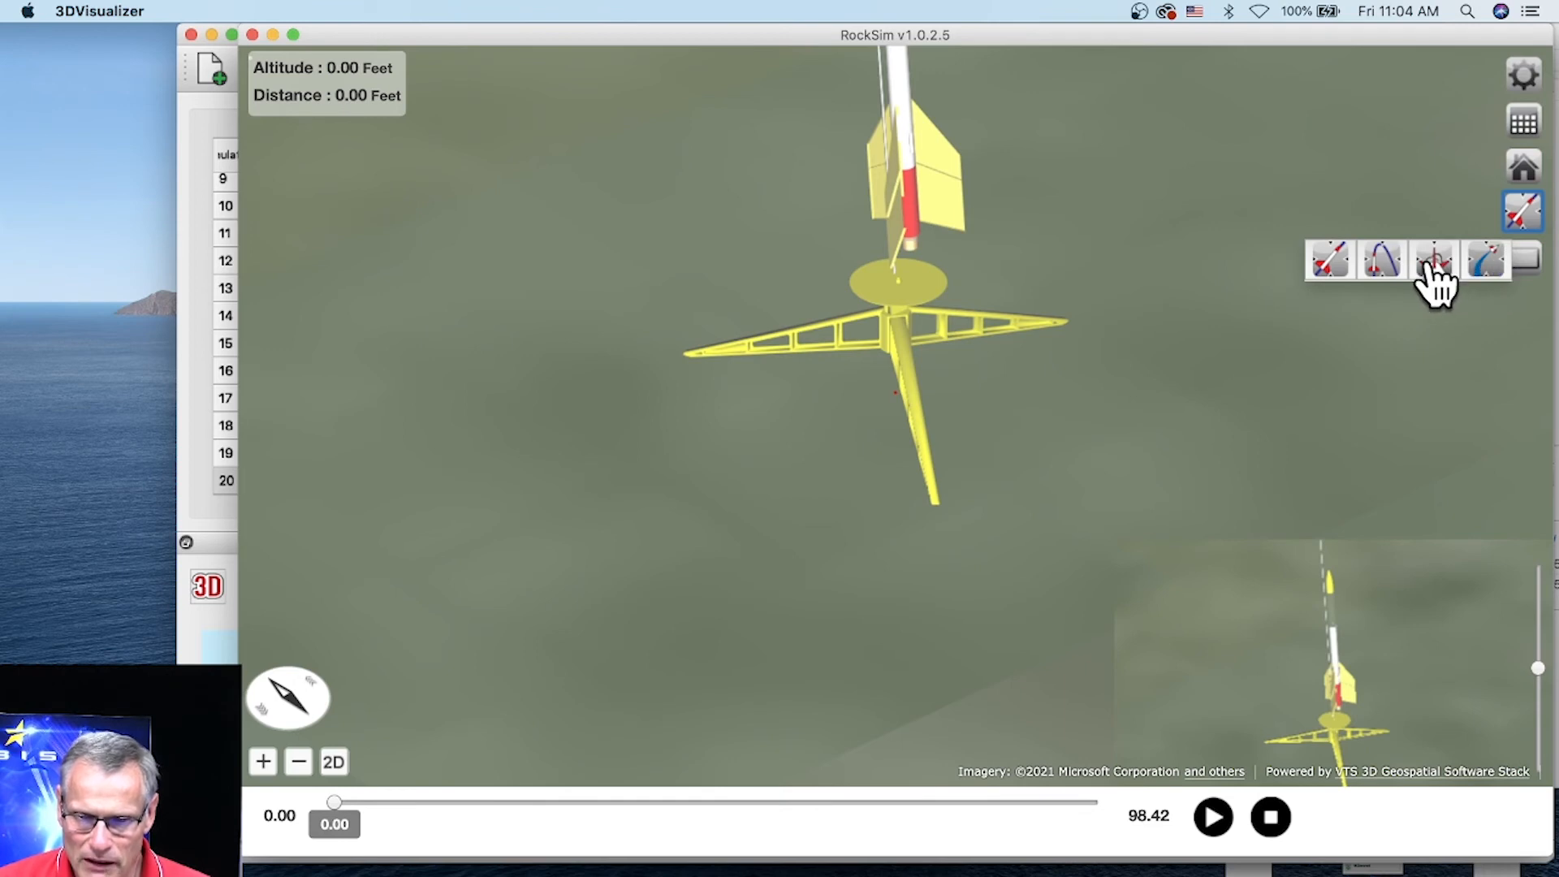
{"action": "left_click", "coordinate": [1487, 262]}
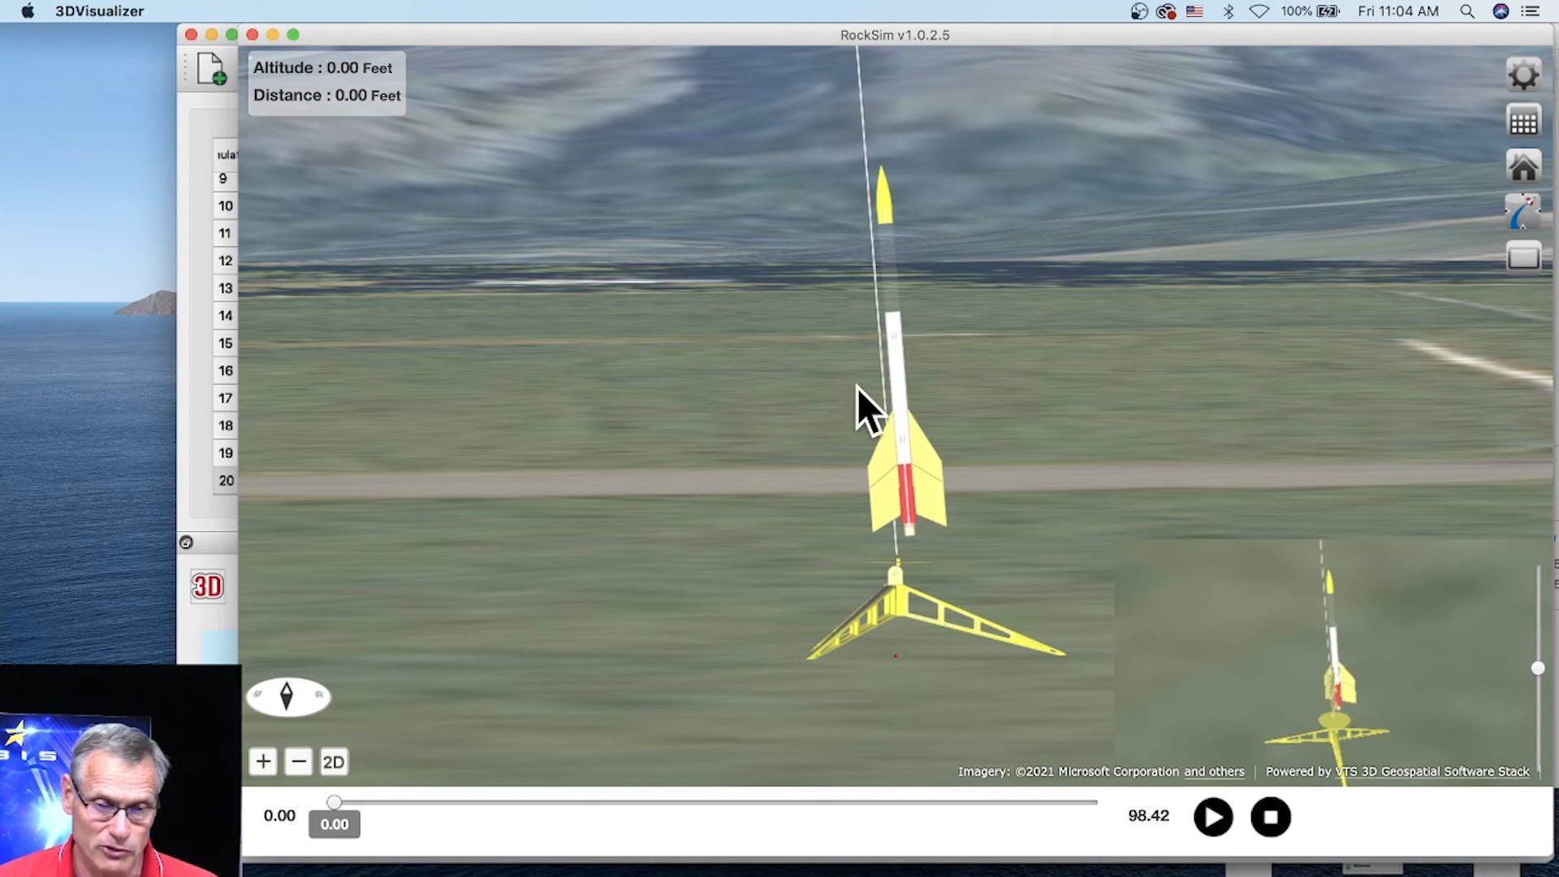
{"action": "scroll", "coordinate": [859, 427], "scroll_direction": "up", "scroll_amount": 5}
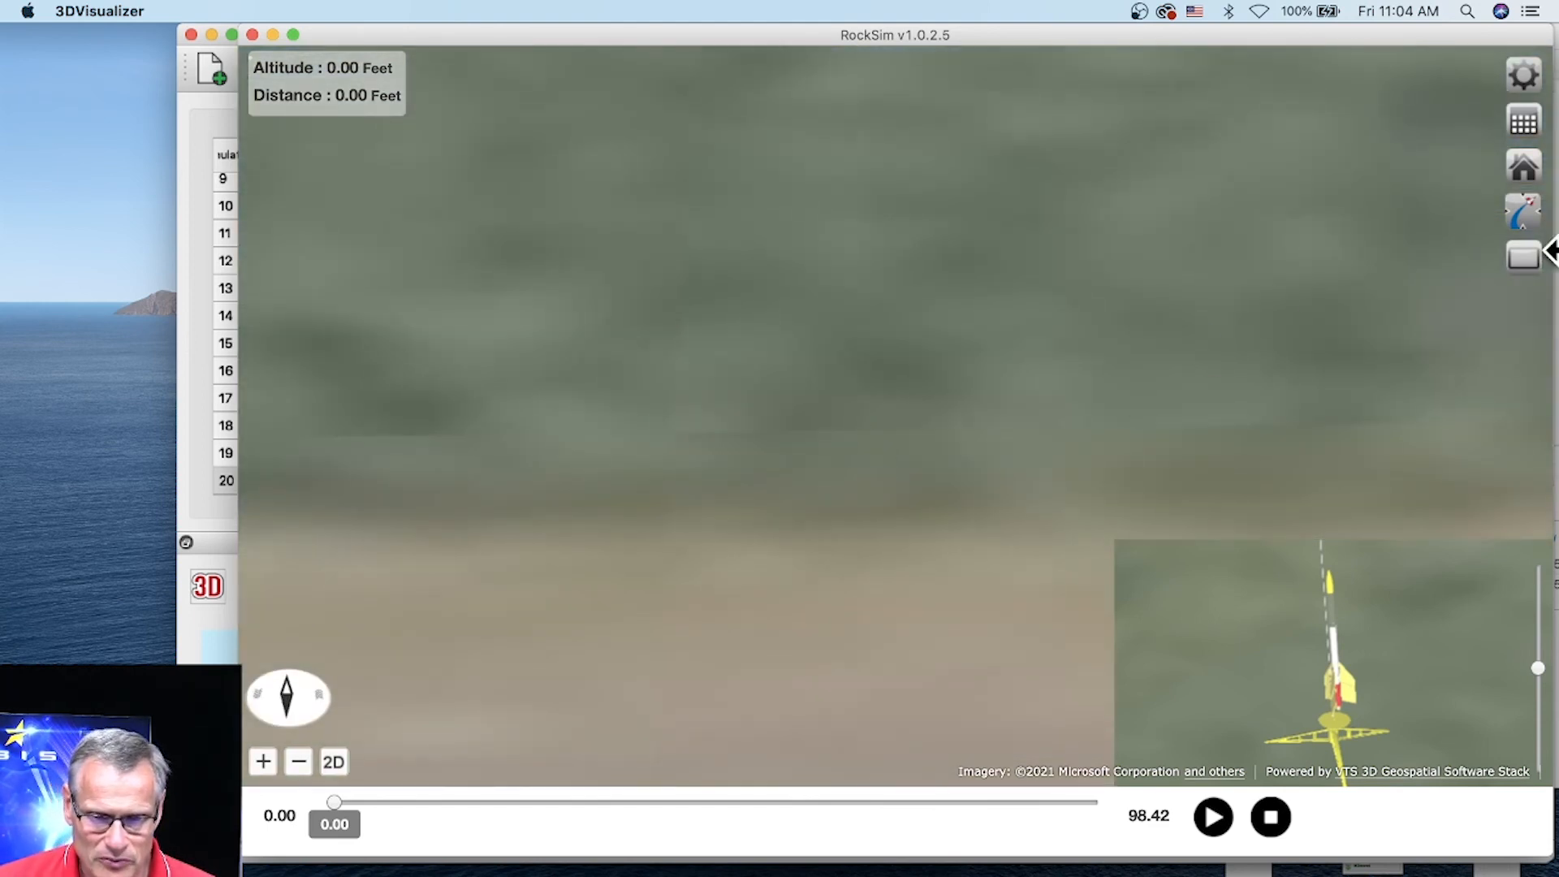
{"action": "left_click", "coordinate": [1521, 214]}
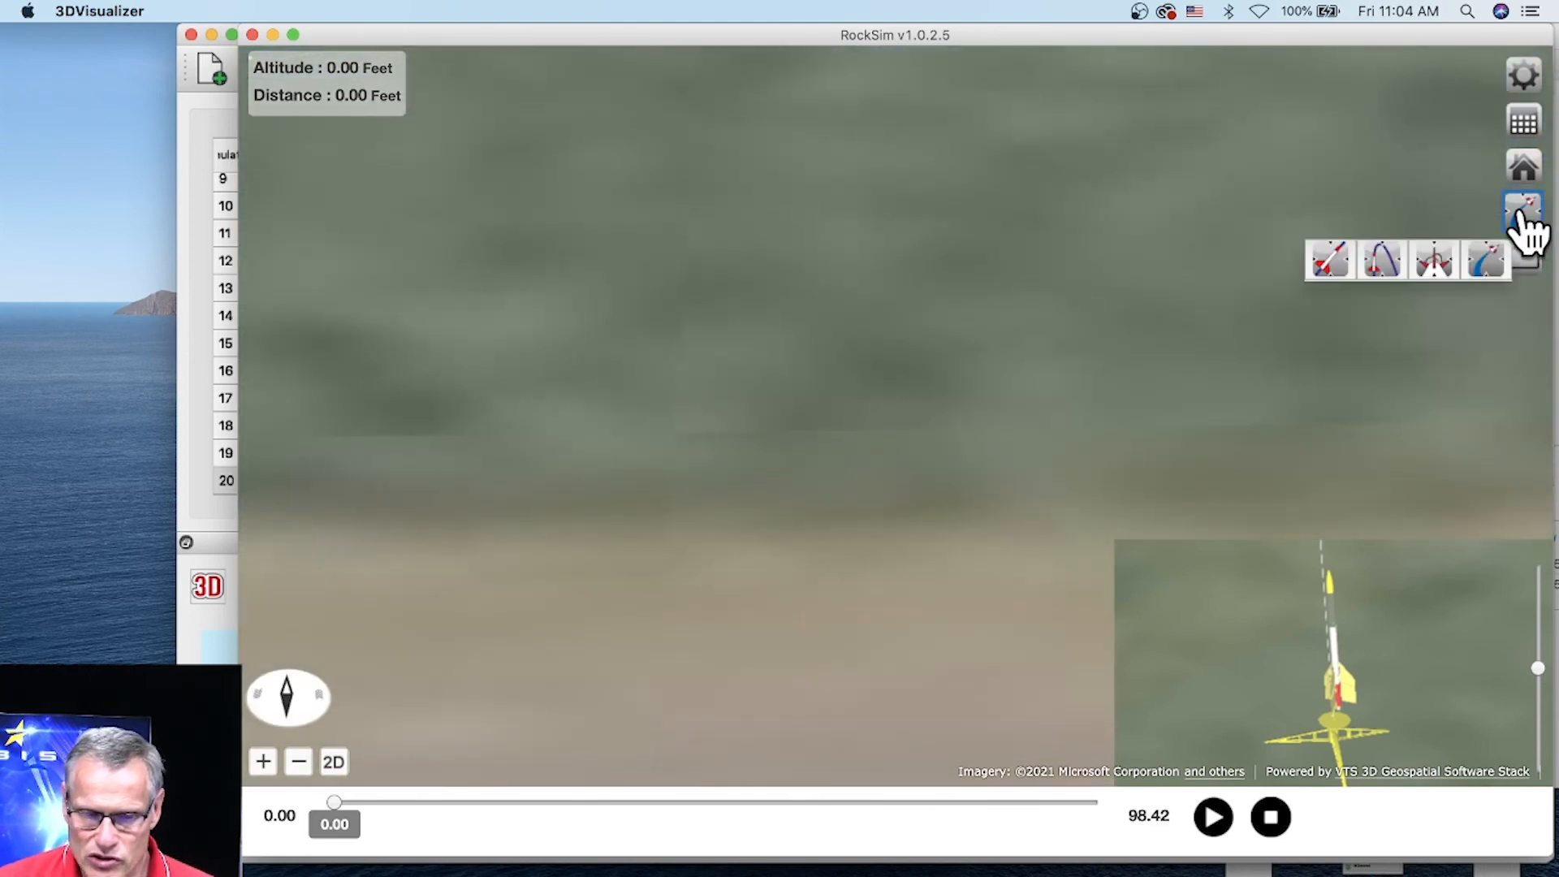
{"action": "left_click", "coordinate": [1488, 262]}
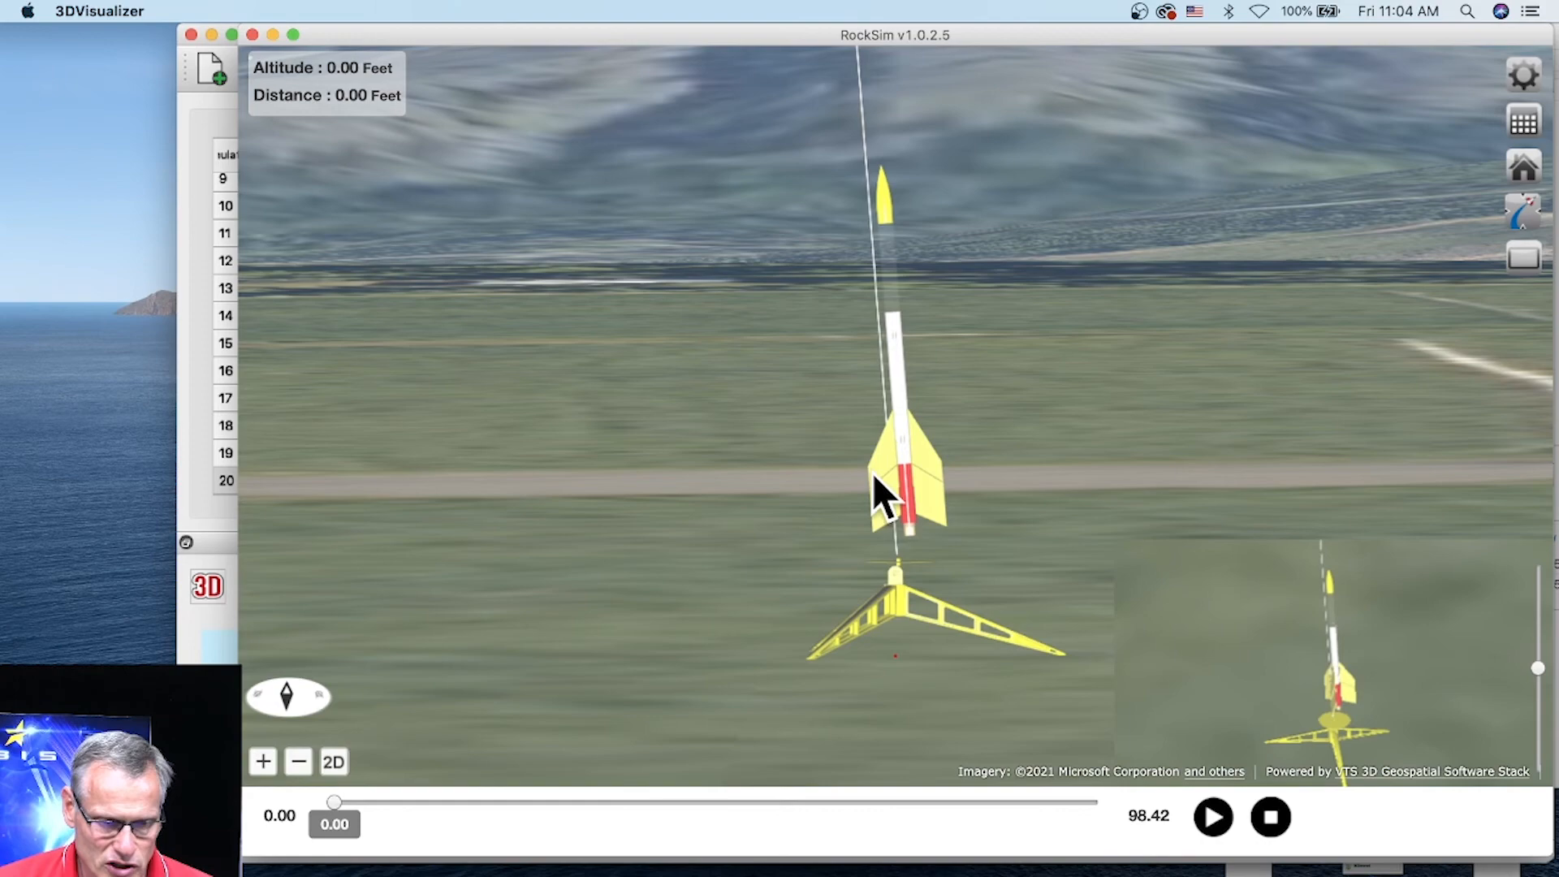
{"action": "left_click", "coordinate": [1213, 817]}
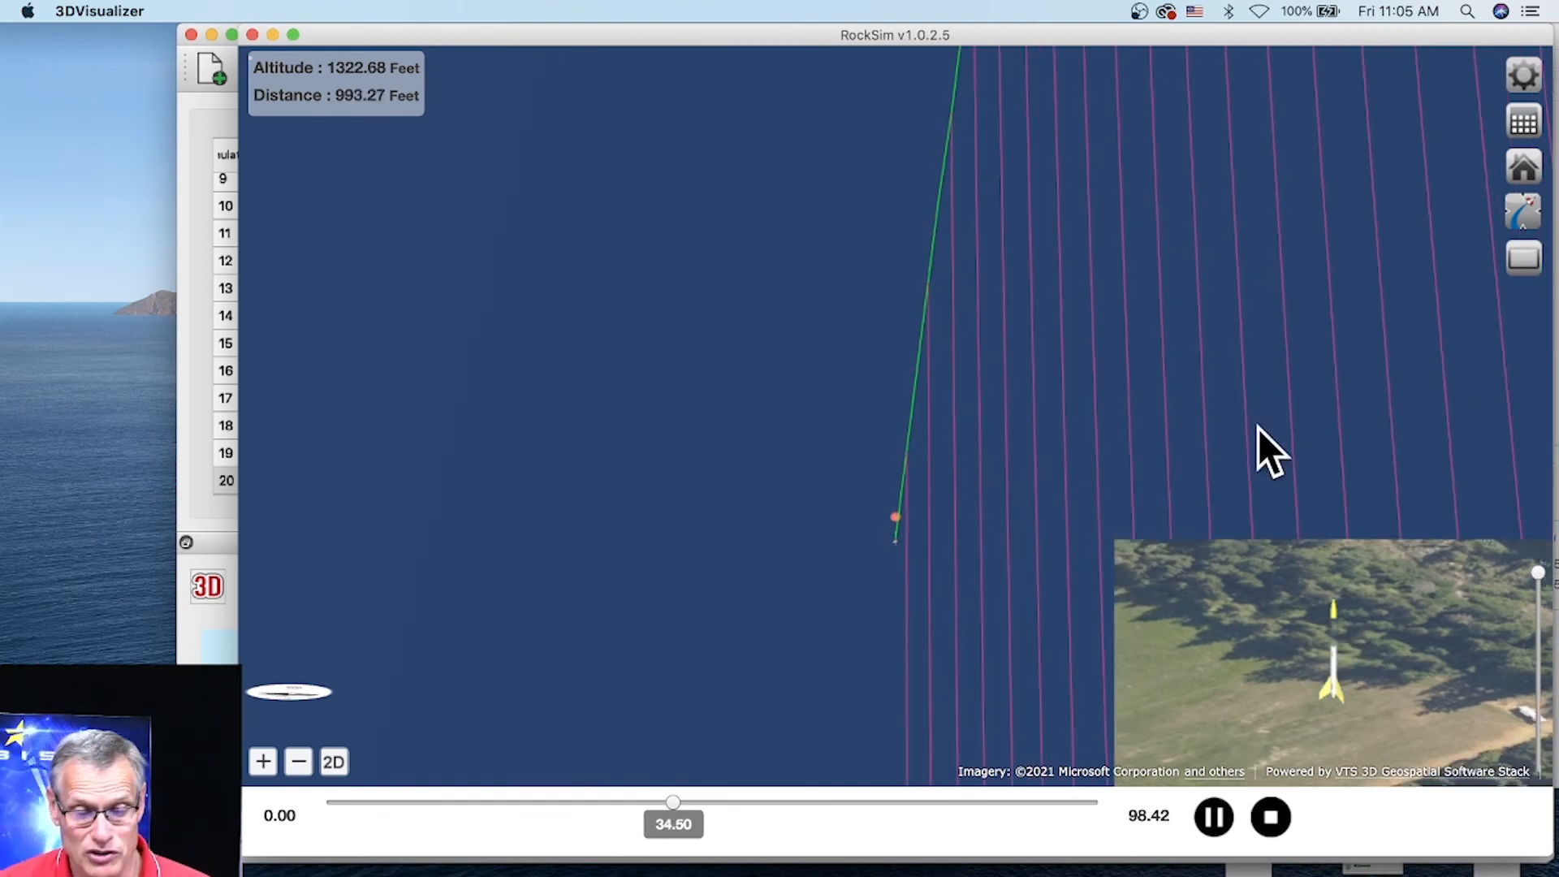
Switch the camera to the full trajectory view and advance the flight playback to its end at 98.42 seconds.
{"action": "left_click", "coordinate": [1525, 215]}
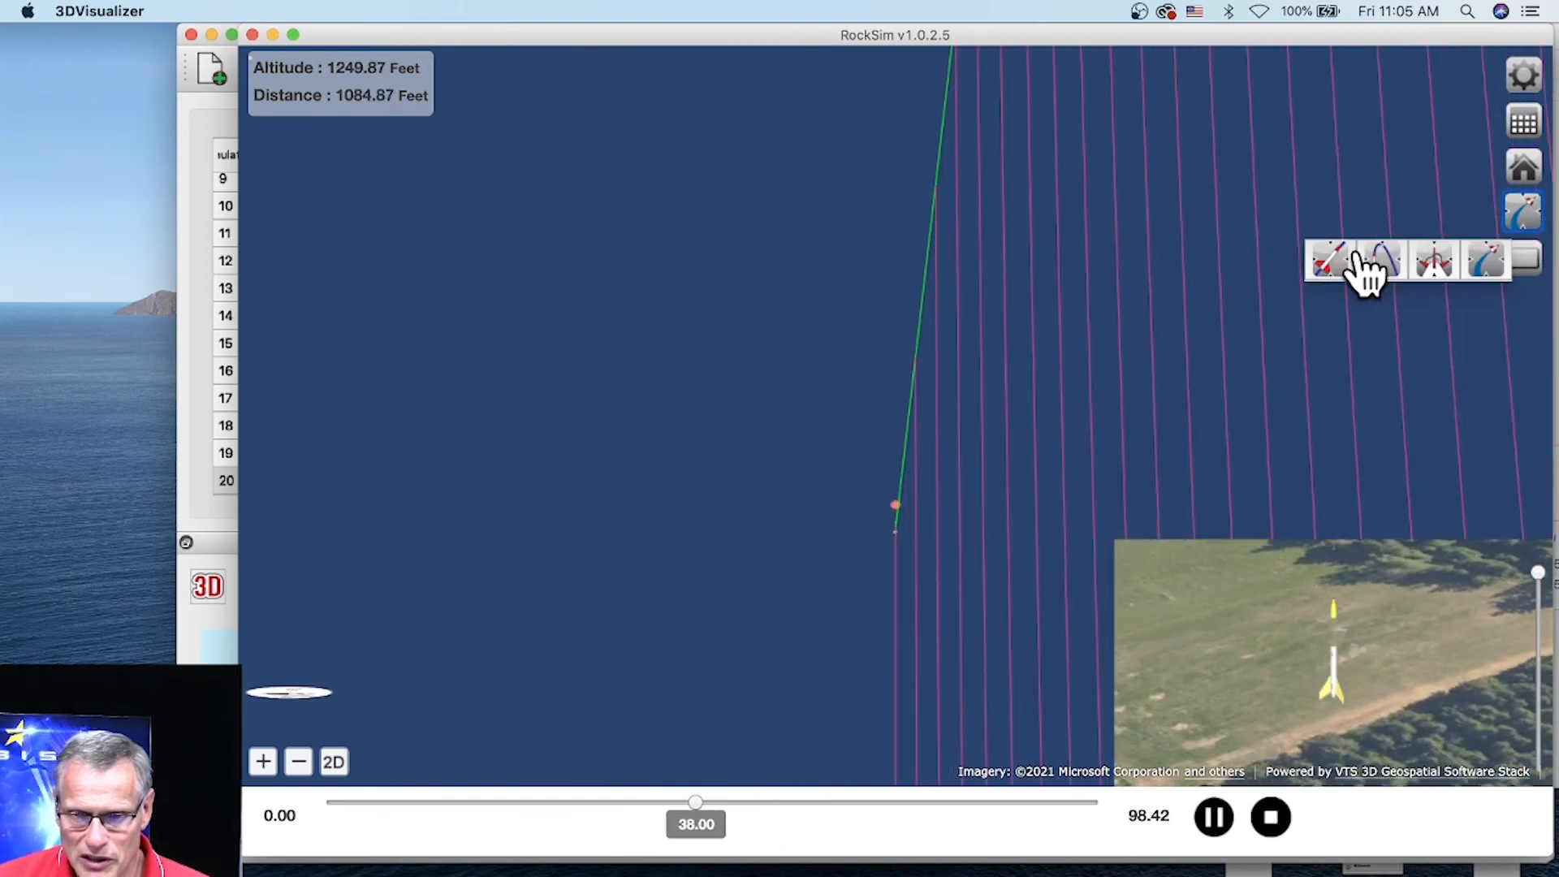
{"action": "left_click", "coordinate": [1381, 258]}
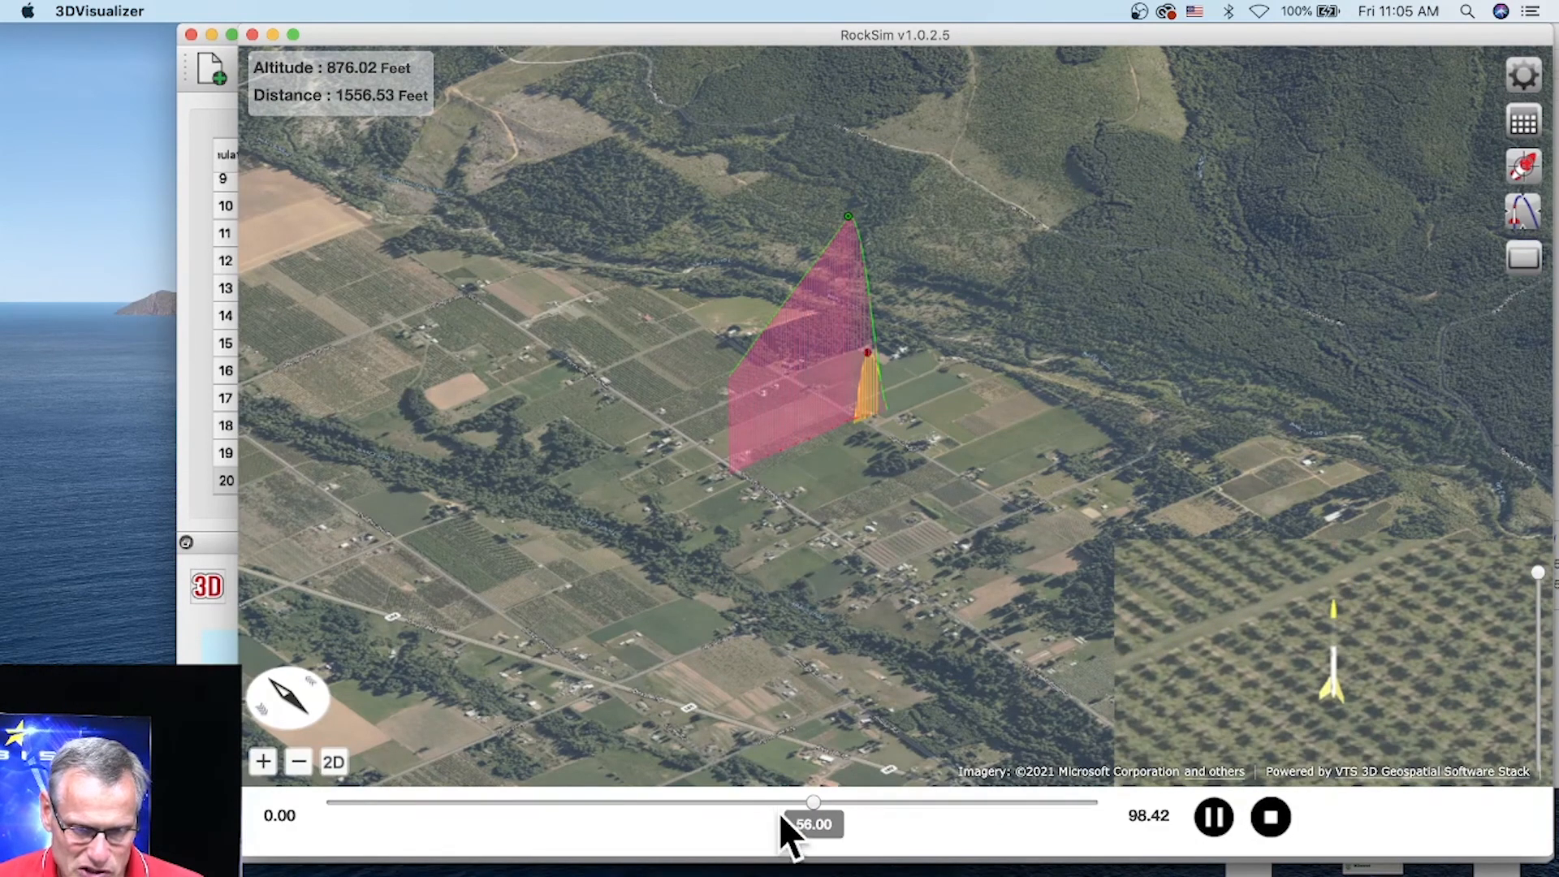
{"action": "left_click_drag", "start_coordinate": [832, 804], "coordinate": [1100, 815]}
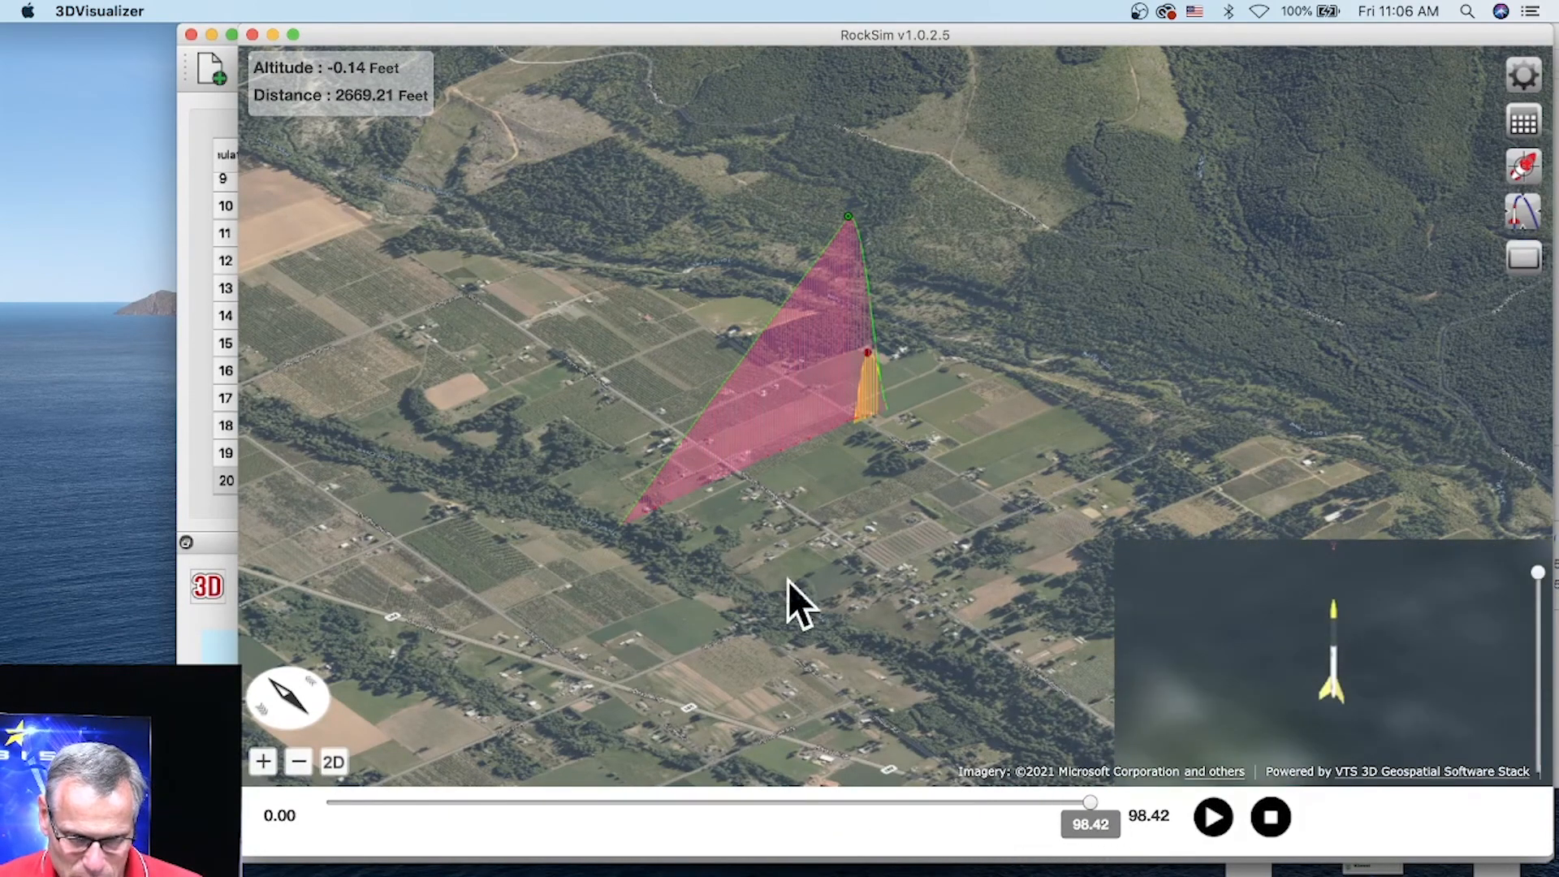
Examine both stages' flight paths and ground tracks between the launch point and their landing areas.
{"action": "scroll", "coordinate": [635, 548], "scroll_direction": "up", "scroll_amount": 5}
{"action": "left_click_drag", "start_coordinate": [485, 635], "coordinate": [587, 601]}
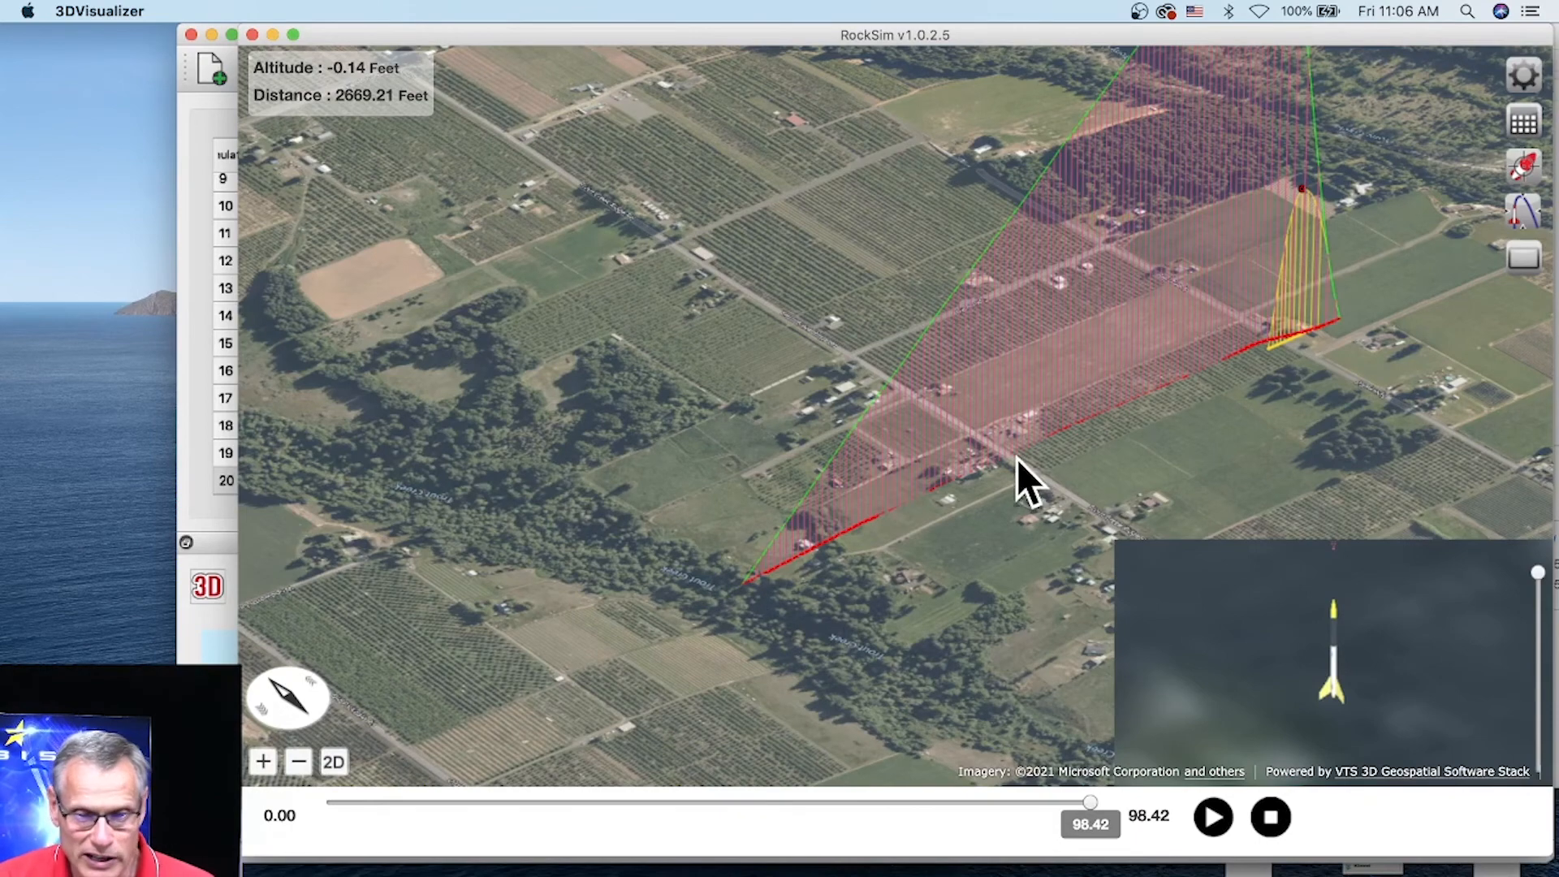
{"action": "left_click_drag", "start_coordinate": [1001, 471], "coordinate": [741, 523]}
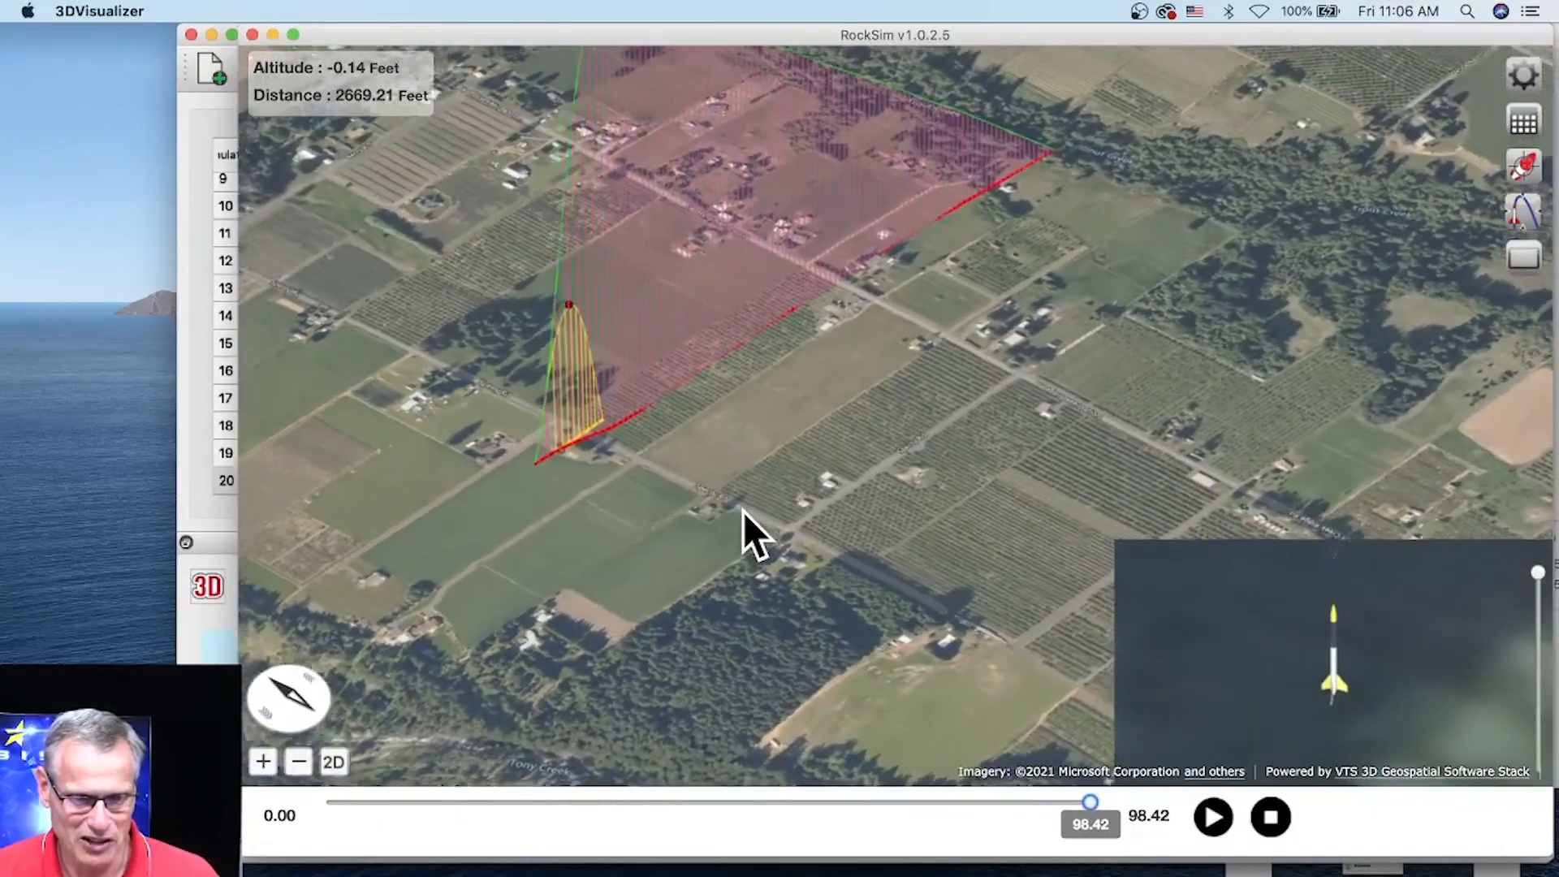
{"action": "left_click_drag", "start_coordinate": [658, 393], "coordinate": [715, 411]}
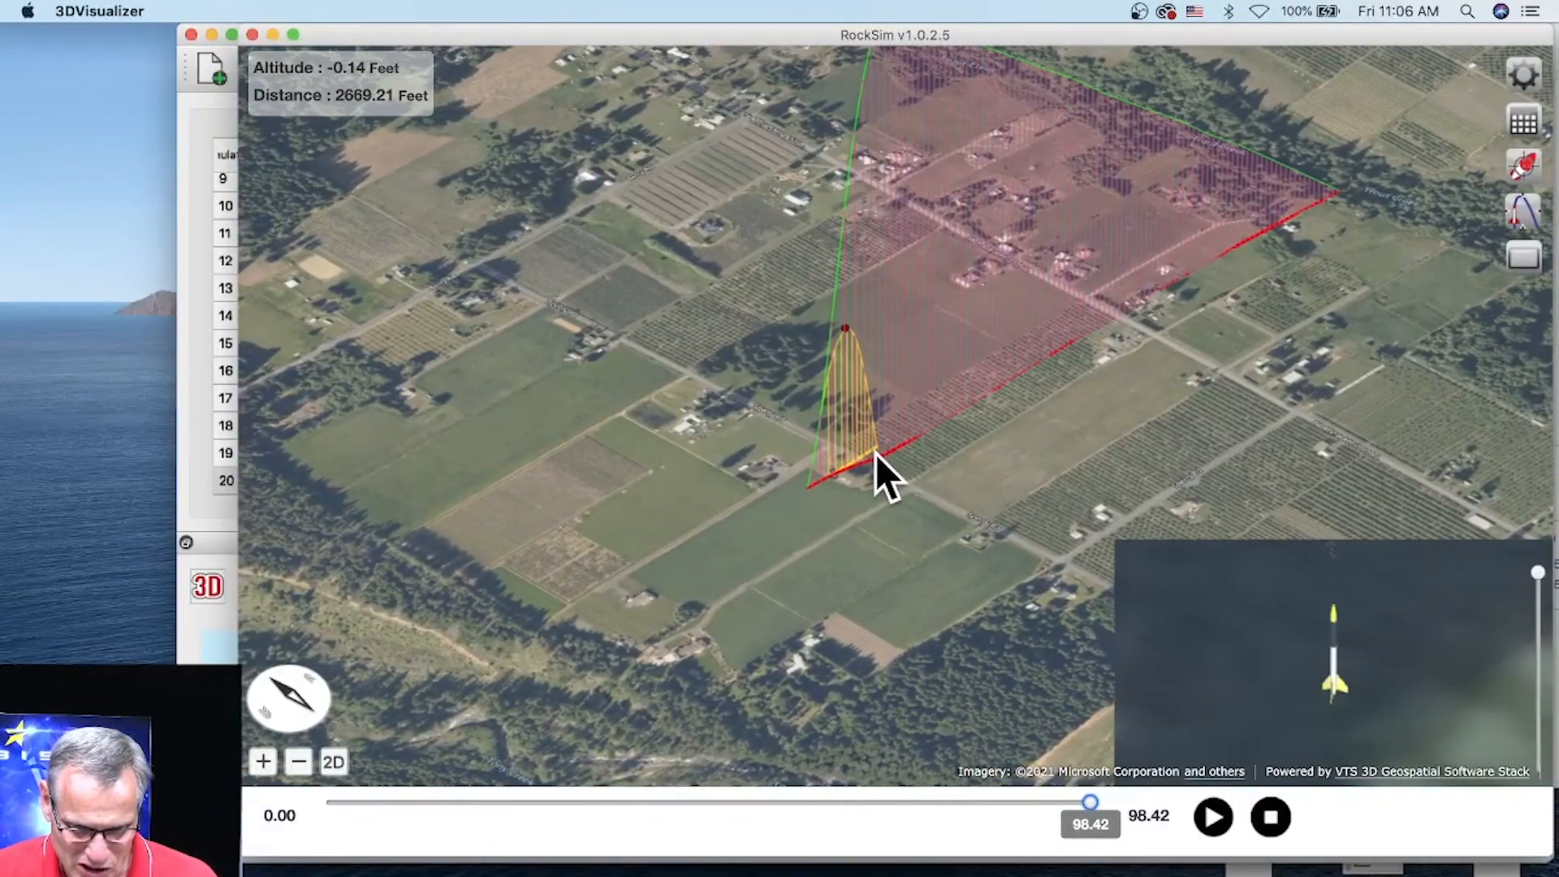
{"action": "scroll", "coordinate": [877, 452], "scroll_direction": "up", "scroll_amount": 1}
{"action": "scroll", "coordinate": [877, 453], "scroll_direction": "up", "scroll_amount": 5}
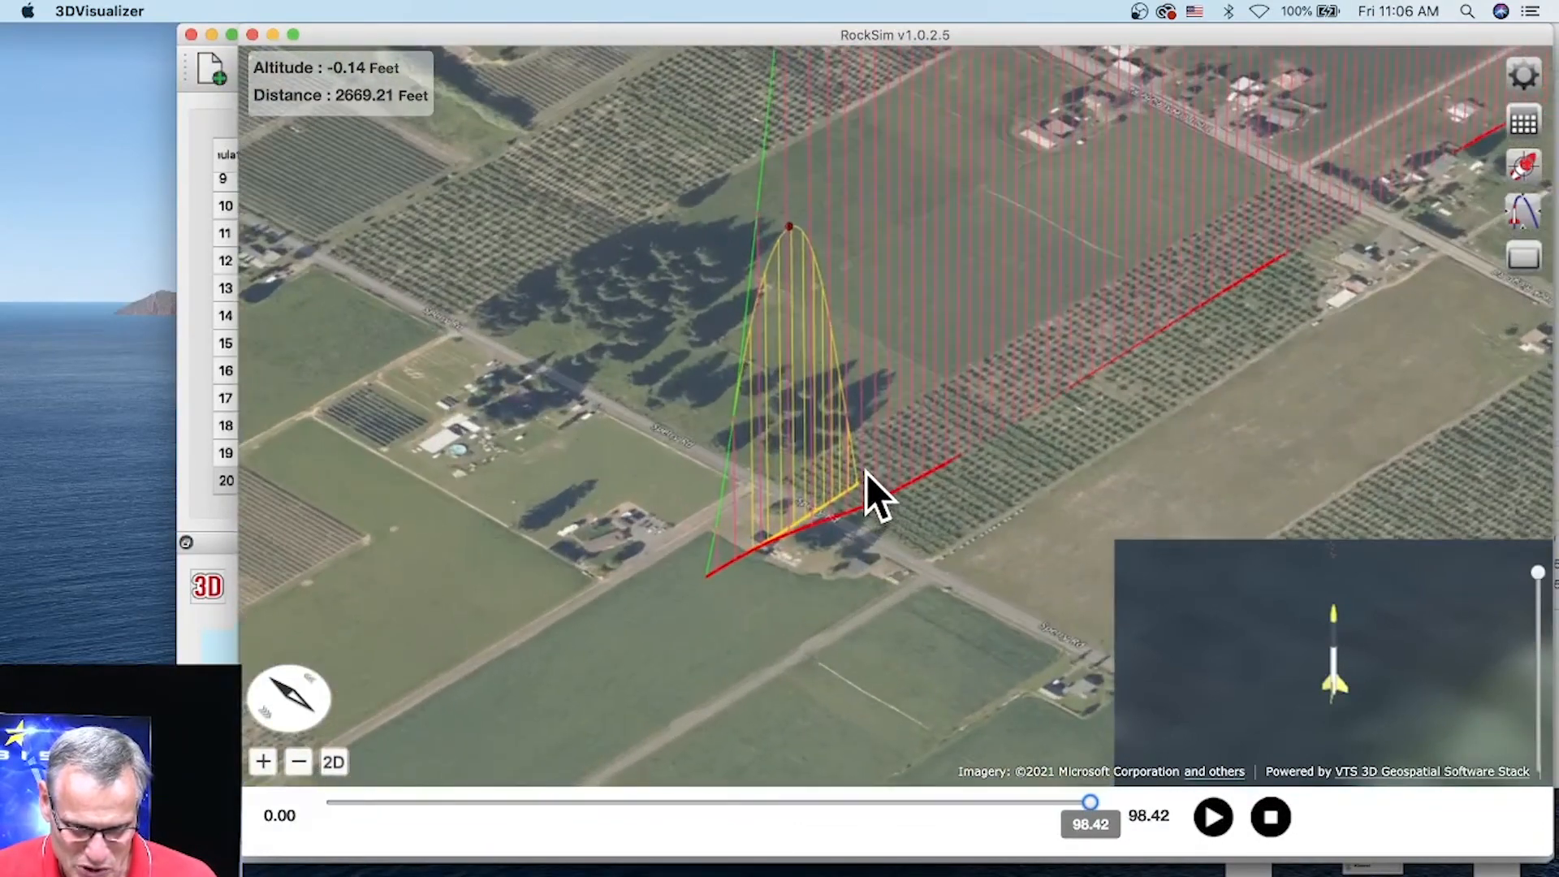
{"action": "scroll", "coordinate": [862, 500], "scroll_direction": "up", "scroll_amount": 2}
{"action": "left_click_drag", "start_coordinate": [900, 541], "coordinate": [922, 455]}
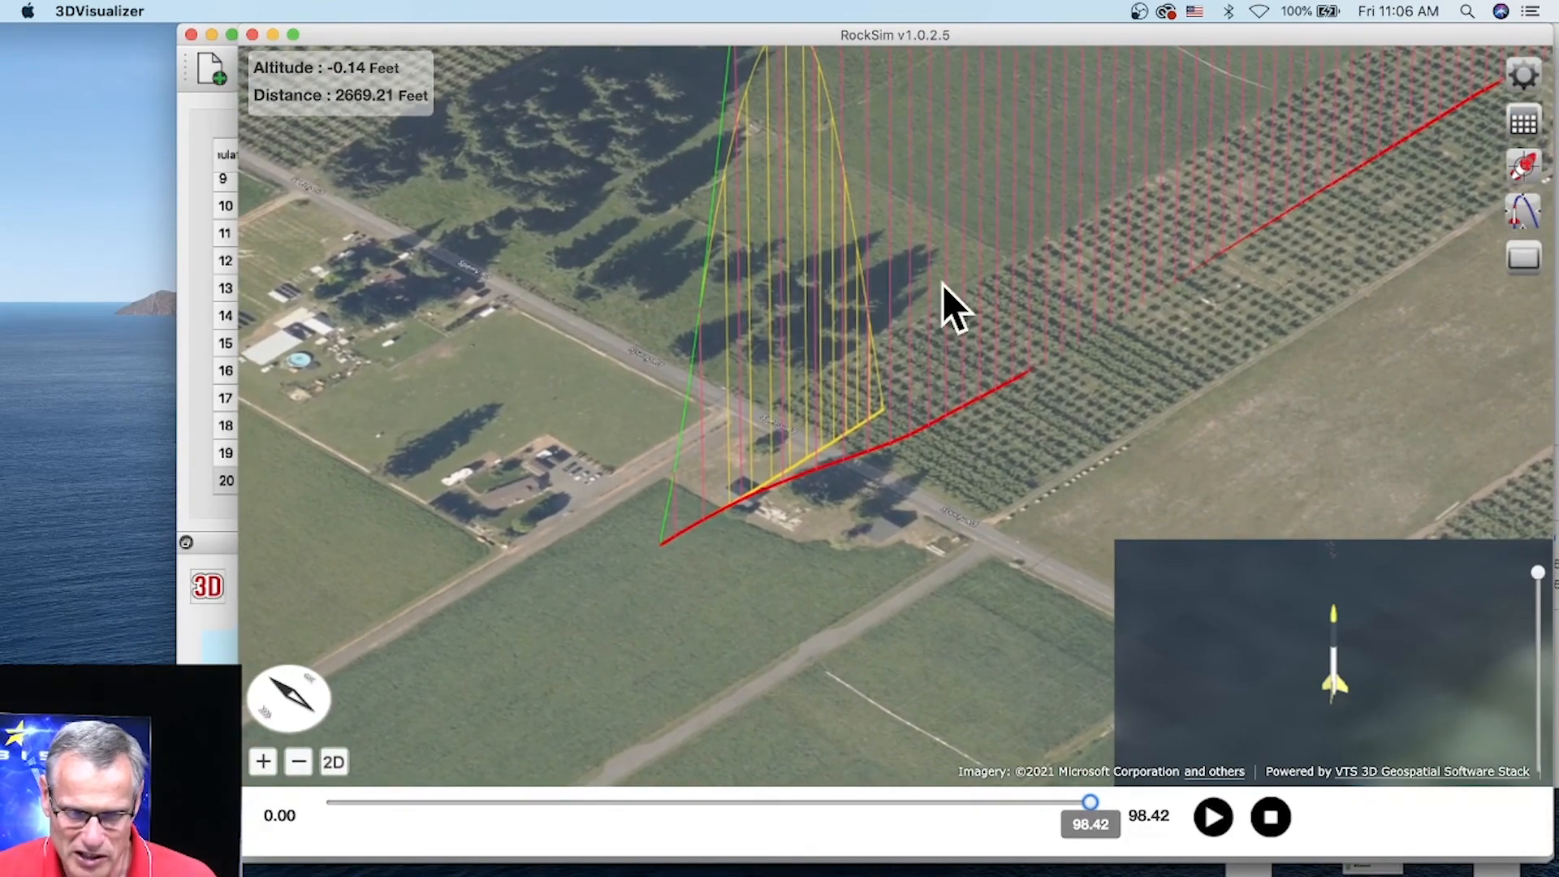
{"action": "left_click_drag", "start_coordinate": [867, 515], "coordinate": [856, 602]}
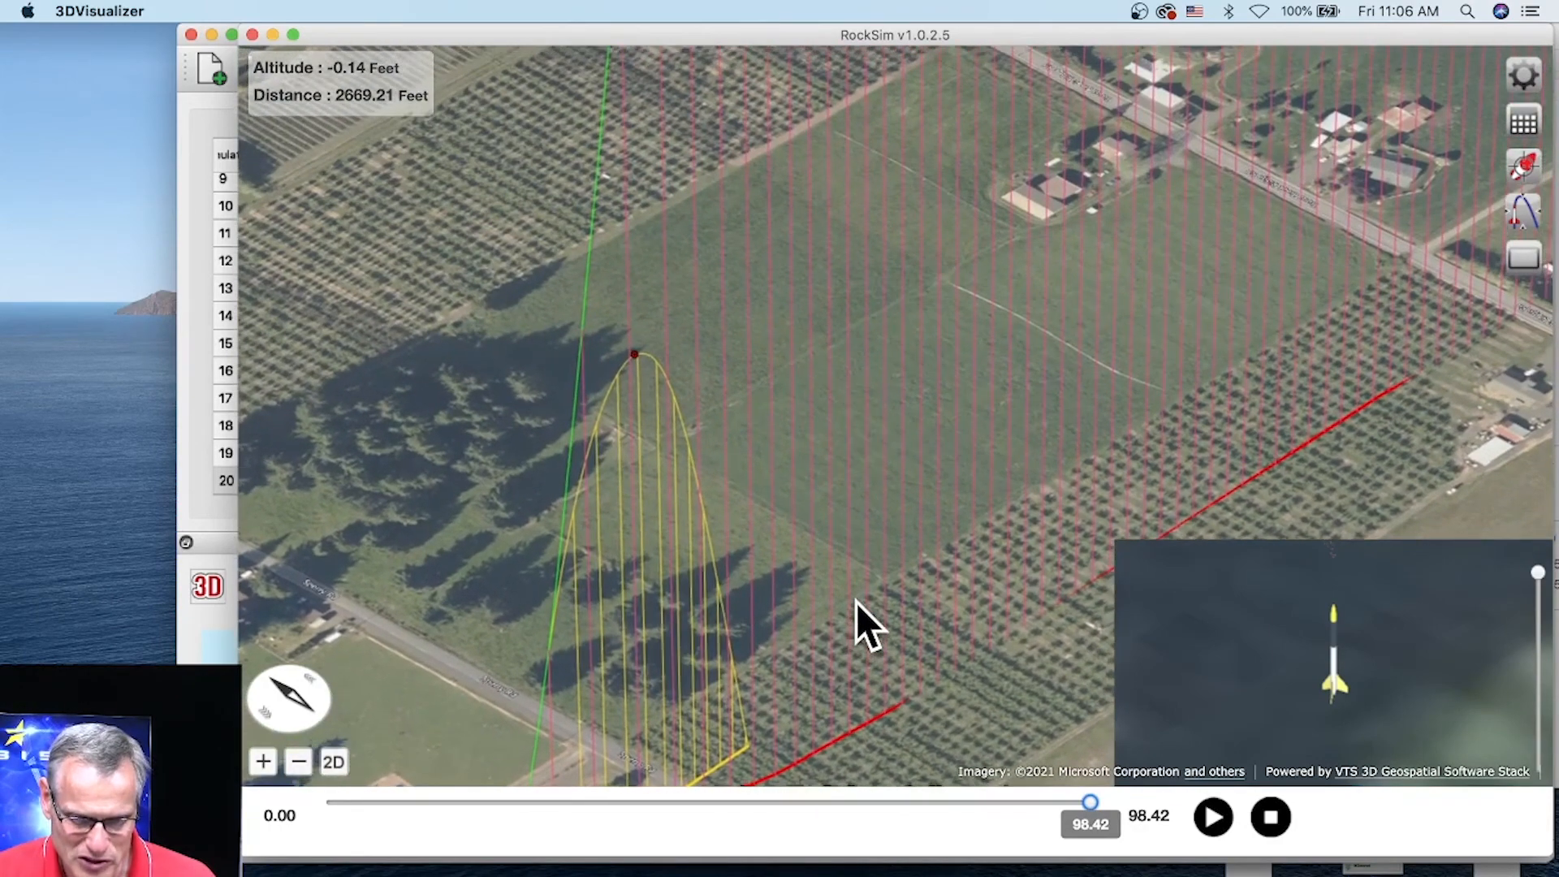
{"action": "scroll", "coordinate": [829, 429], "scroll_direction": "up", "scroll_amount": 3}
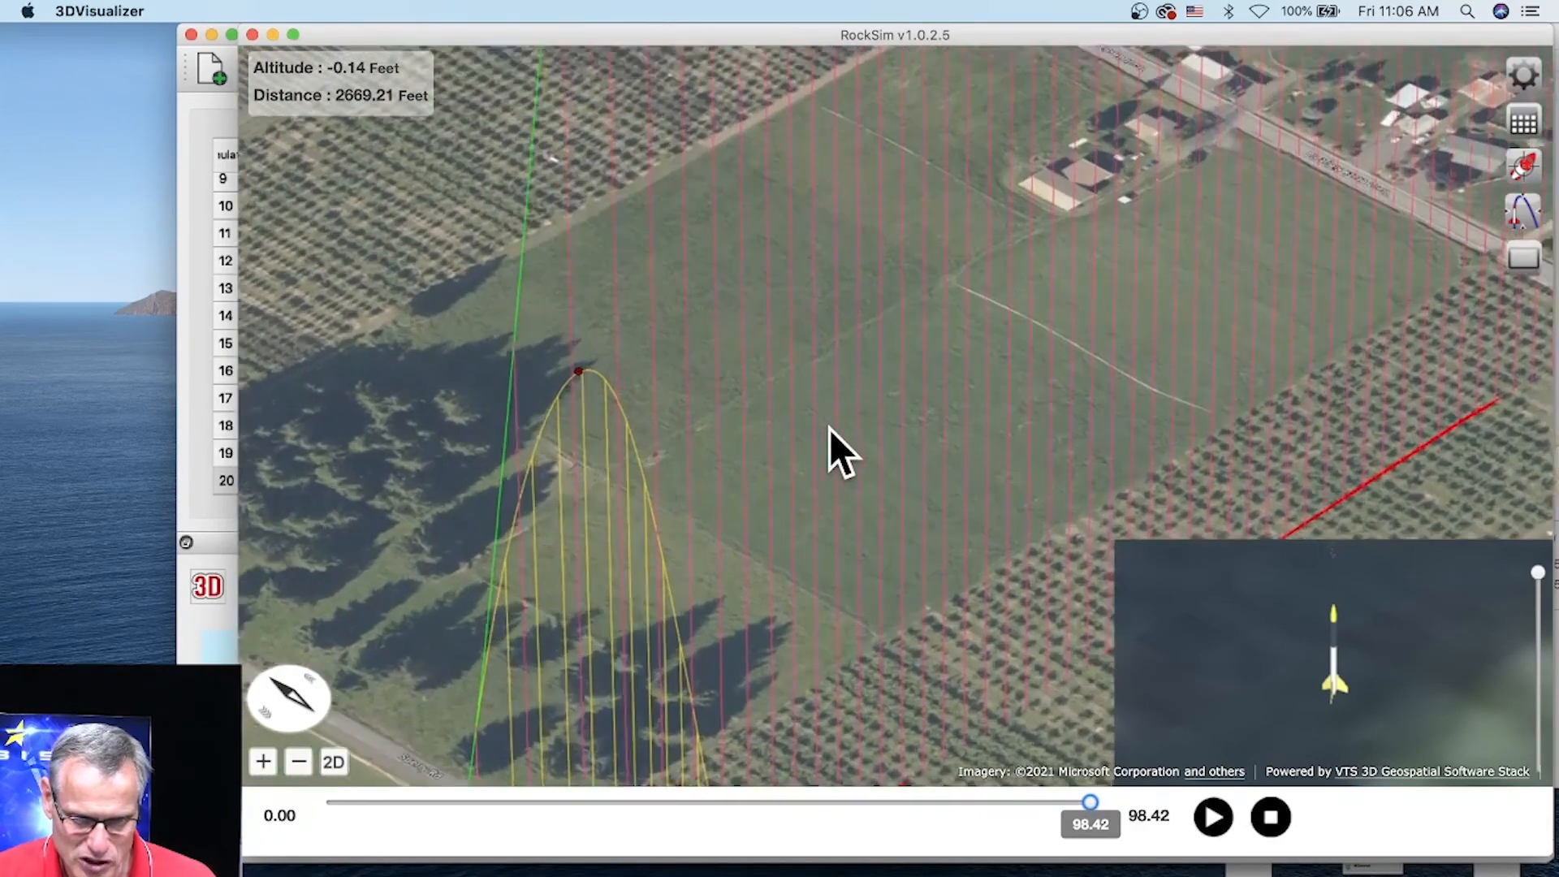
{"action": "scroll", "coordinate": [869, 441], "scroll_direction": "down", "scroll_amount": 4}
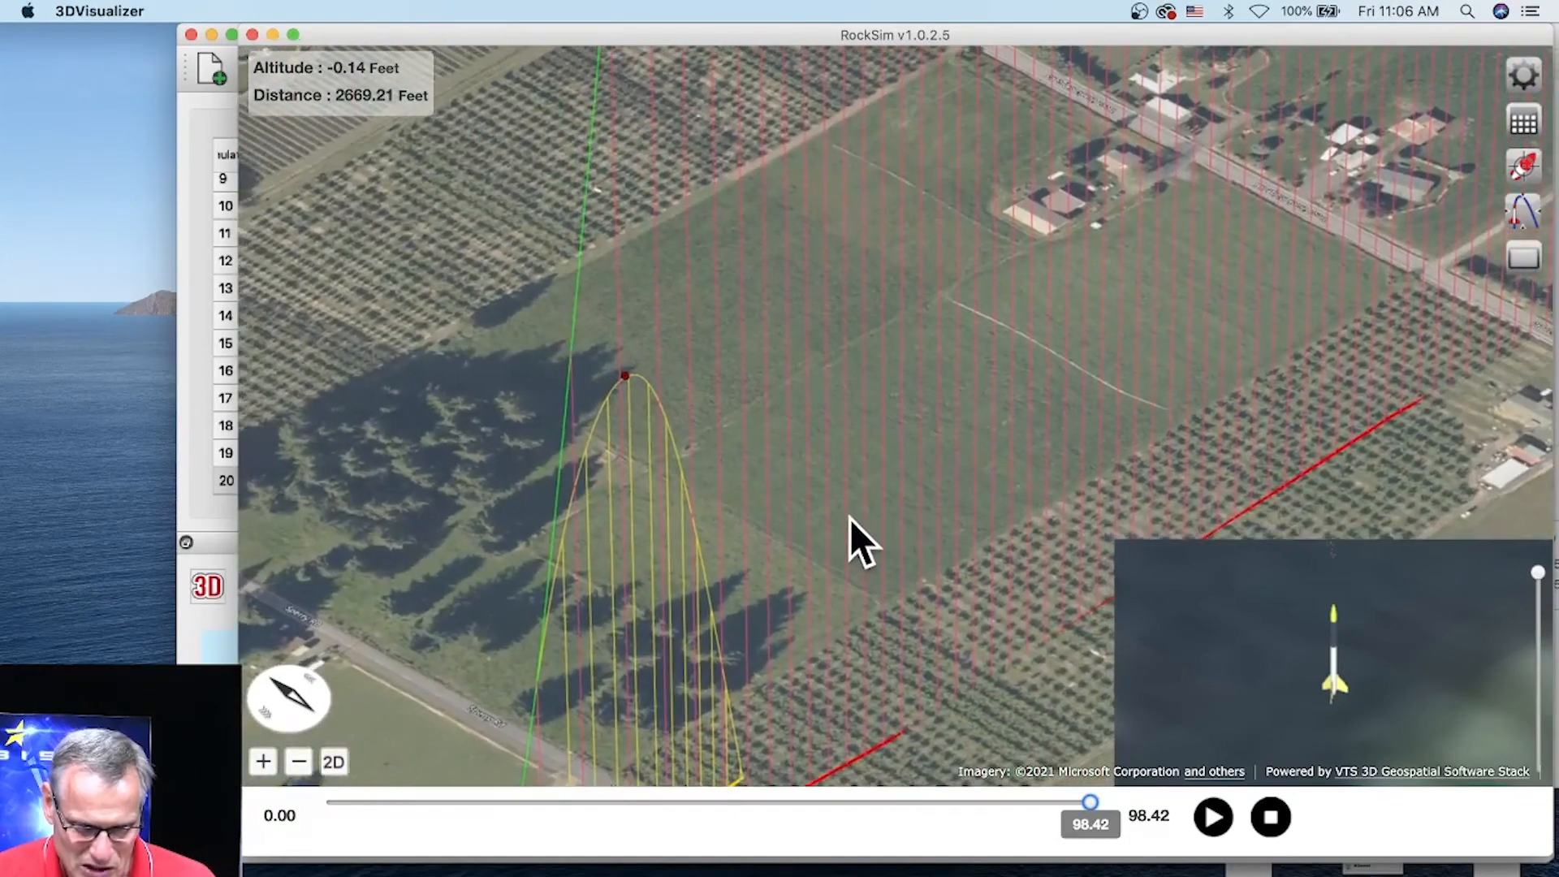
{"action": "left_click_drag", "start_coordinate": [851, 518], "coordinate": [880, 448]}
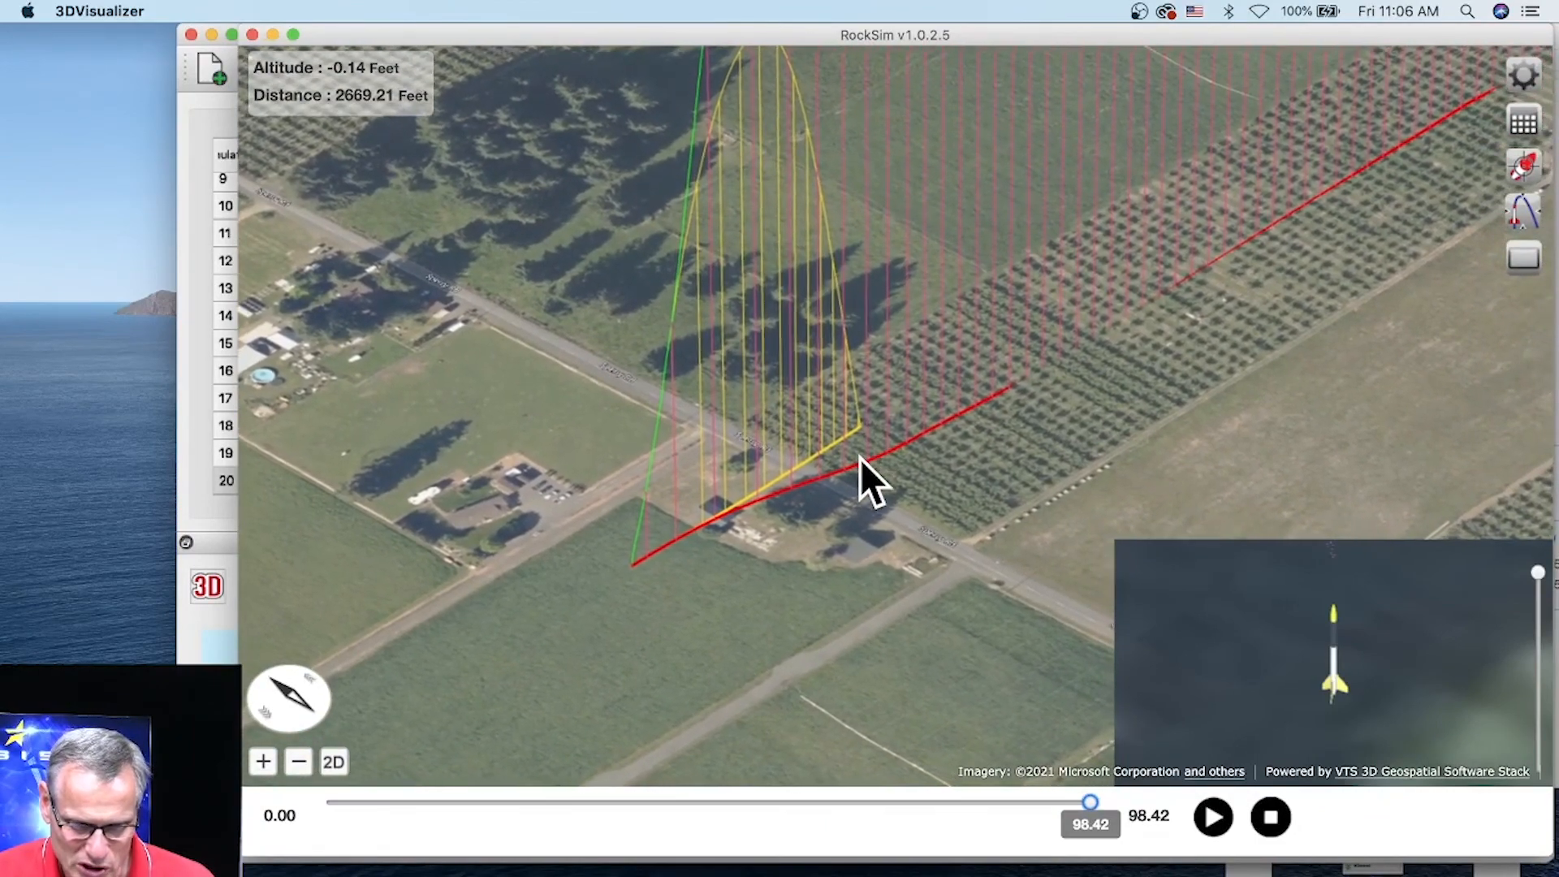
Examine the booster's landing spot in the orchard beside Sperry Rd up close.
{"action": "scroll", "coordinate": [862, 476], "scroll_direction": "up", "scroll_amount": 3}
{"action": "scroll", "coordinate": [804, 488], "scroll_direction": "up", "scroll_amount": 5}
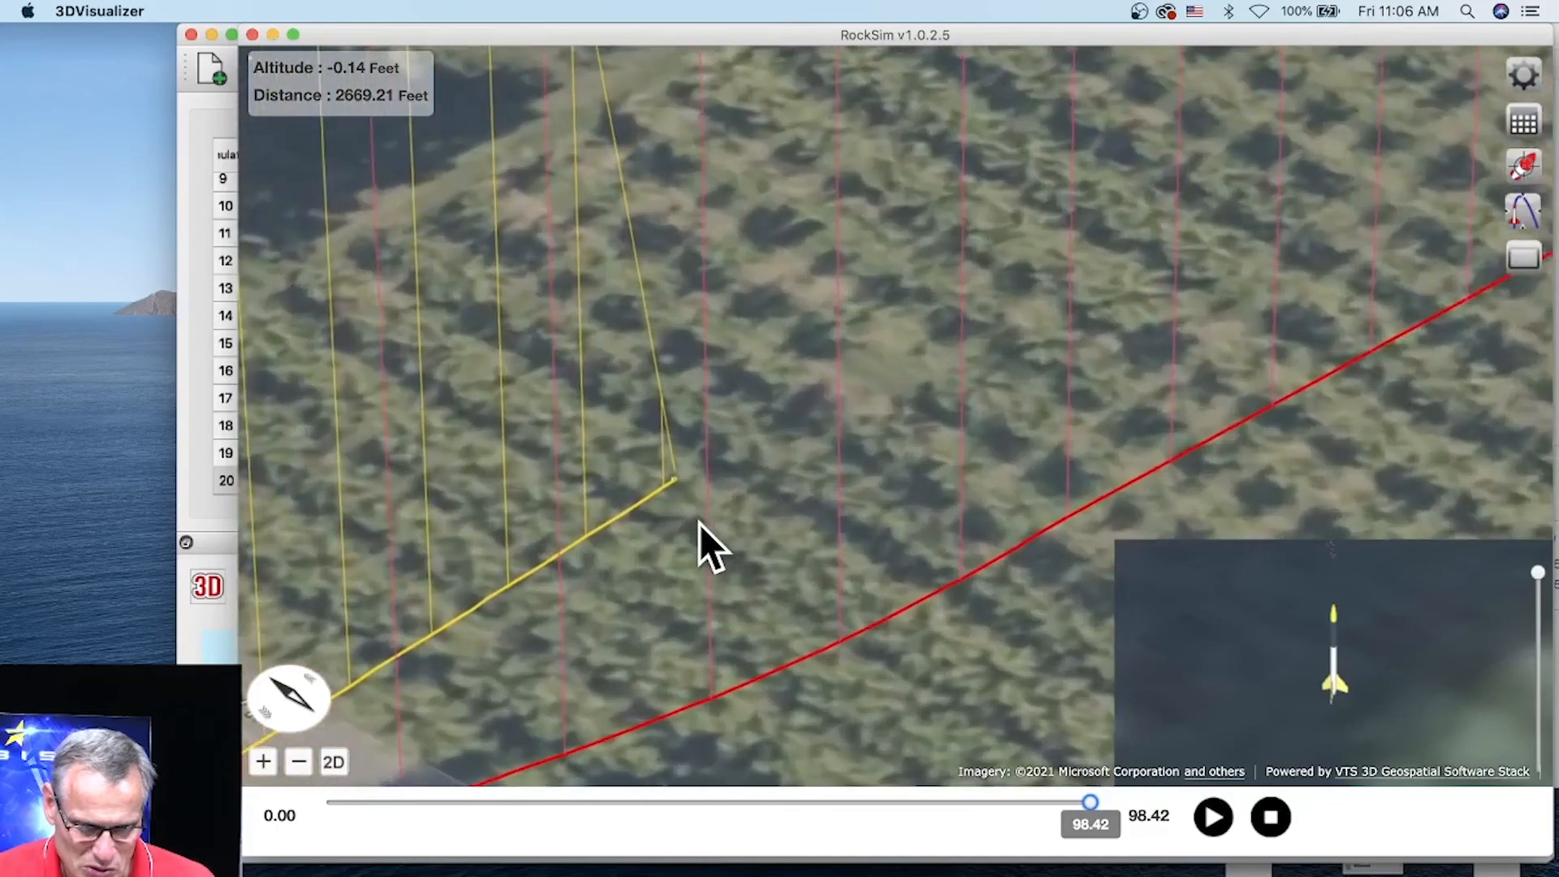
{"action": "left_click_drag", "start_coordinate": [700, 524], "coordinate": [883, 500]}
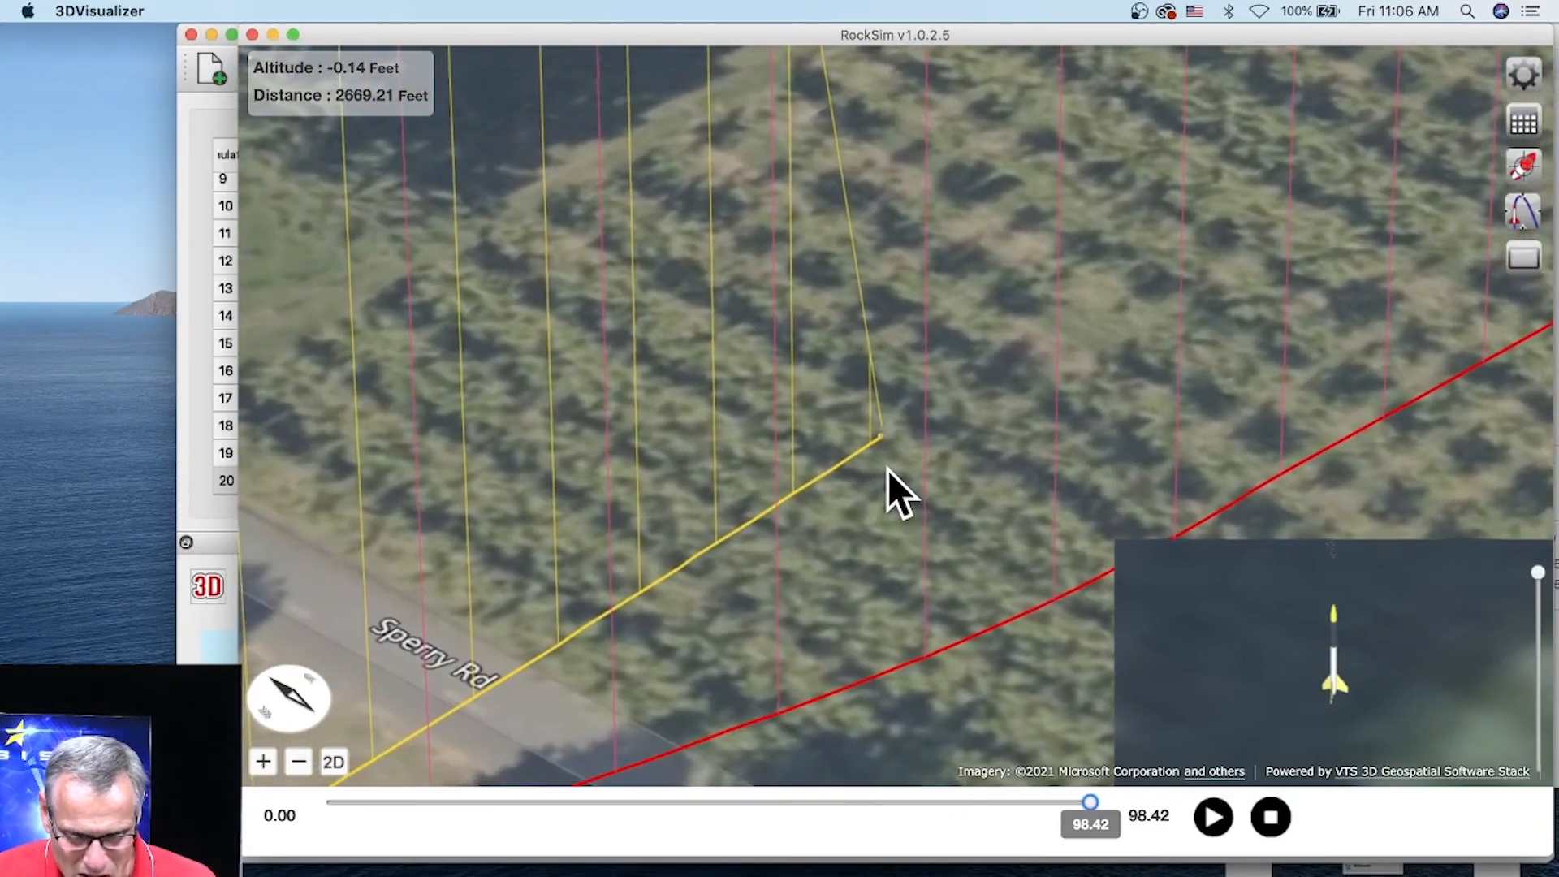
{"action": "scroll", "coordinate": [885, 495], "scroll_direction": "up", "scroll_amount": 5}
{"action": "scroll", "coordinate": [881, 499], "scroll_direction": "up", "scroll_amount": 5}
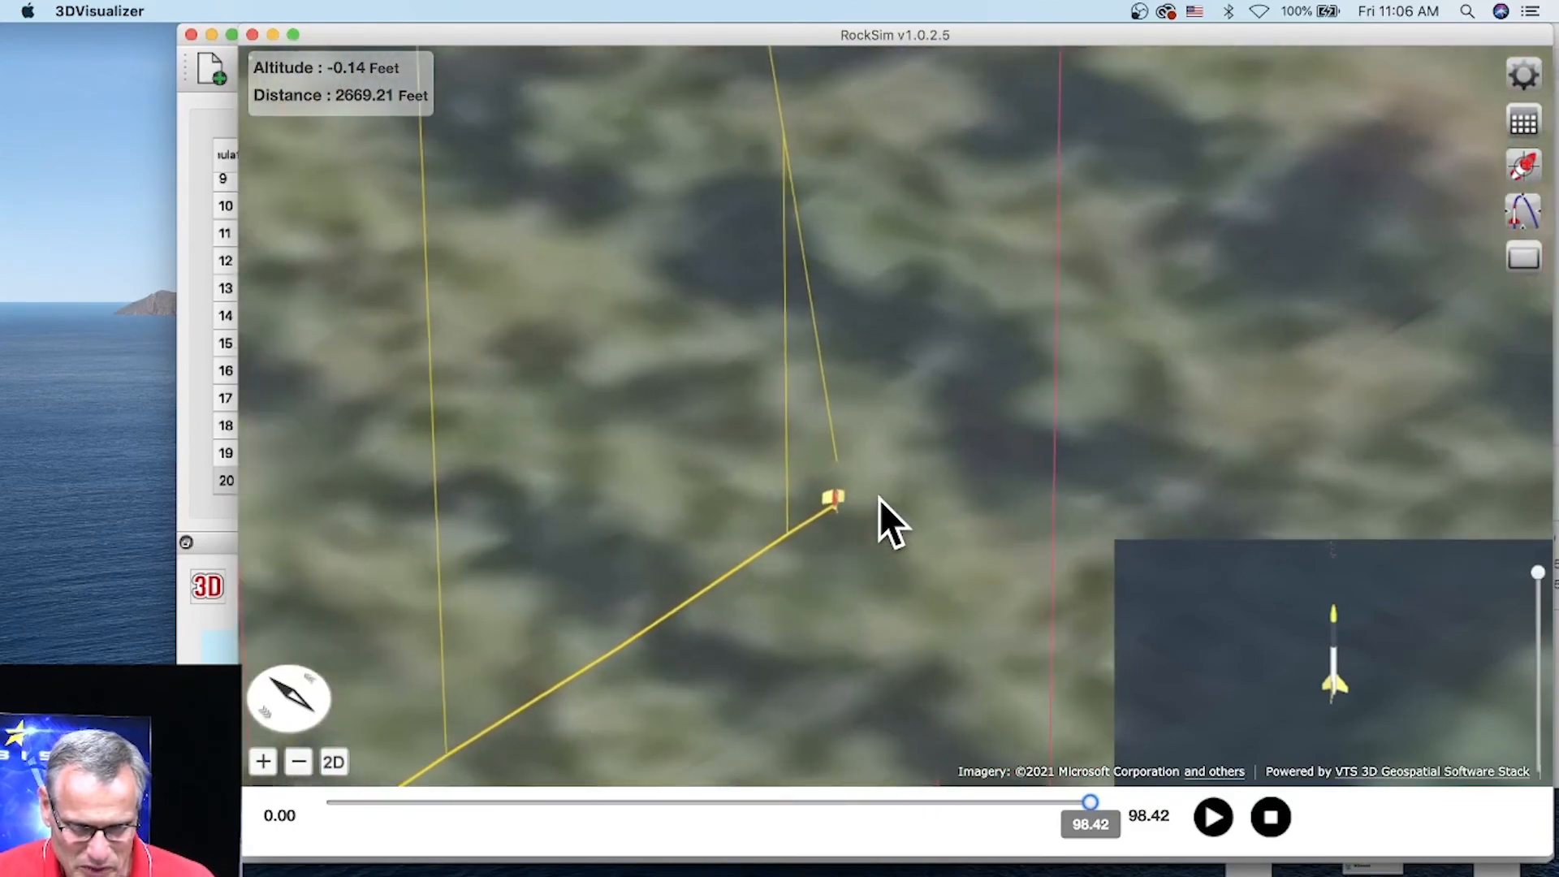
{"action": "left_click_drag", "start_coordinate": [885, 485], "coordinate": [899, 442]}
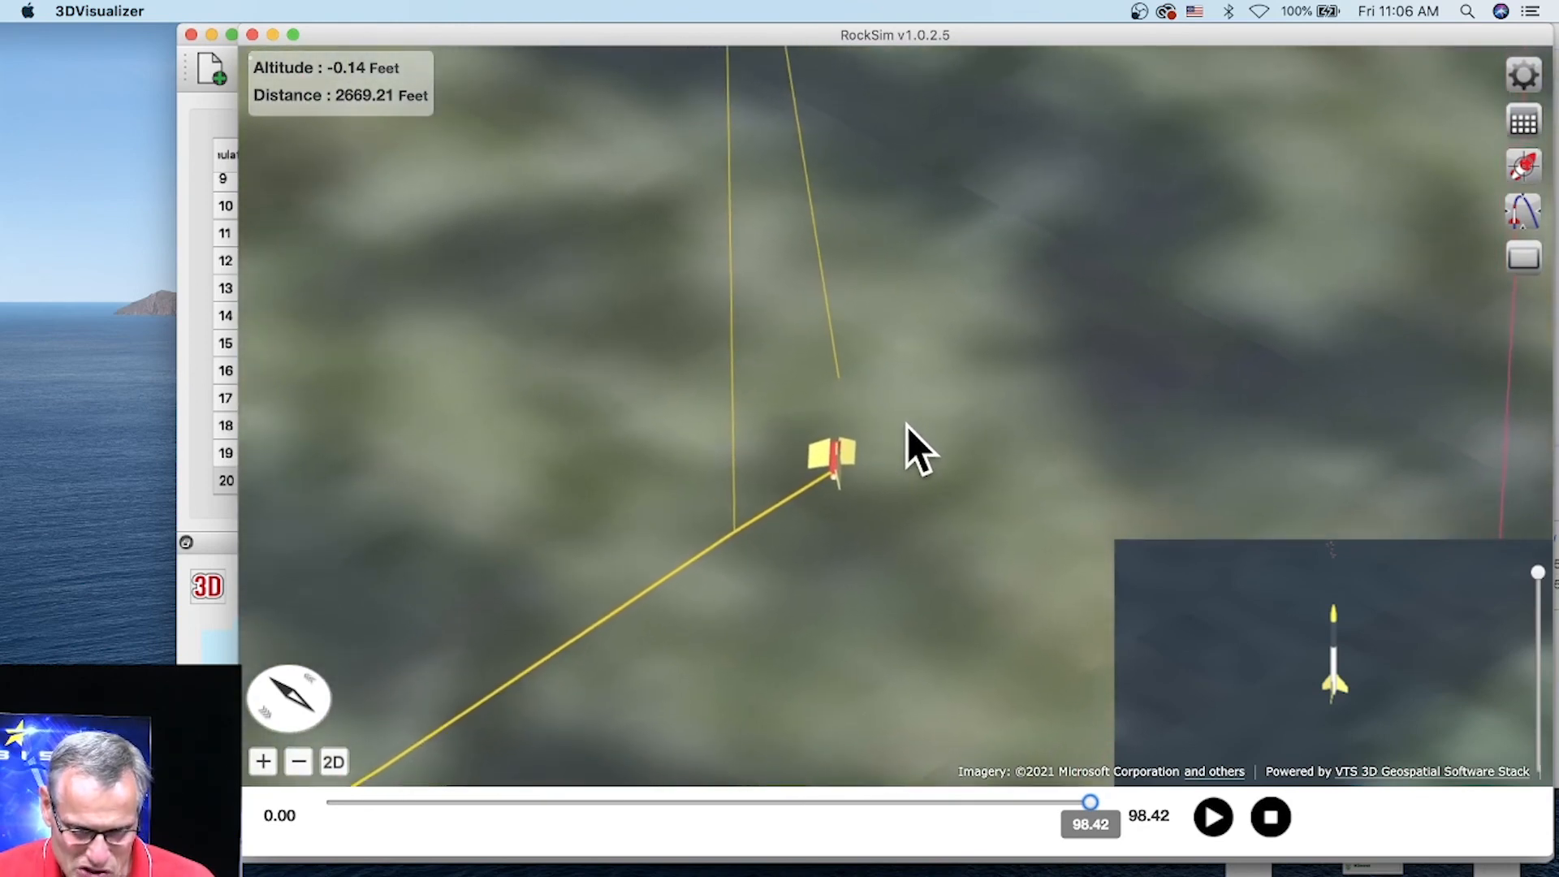
{"action": "scroll", "coordinate": [934, 471], "scroll_direction": "down", "scroll_amount": 5}
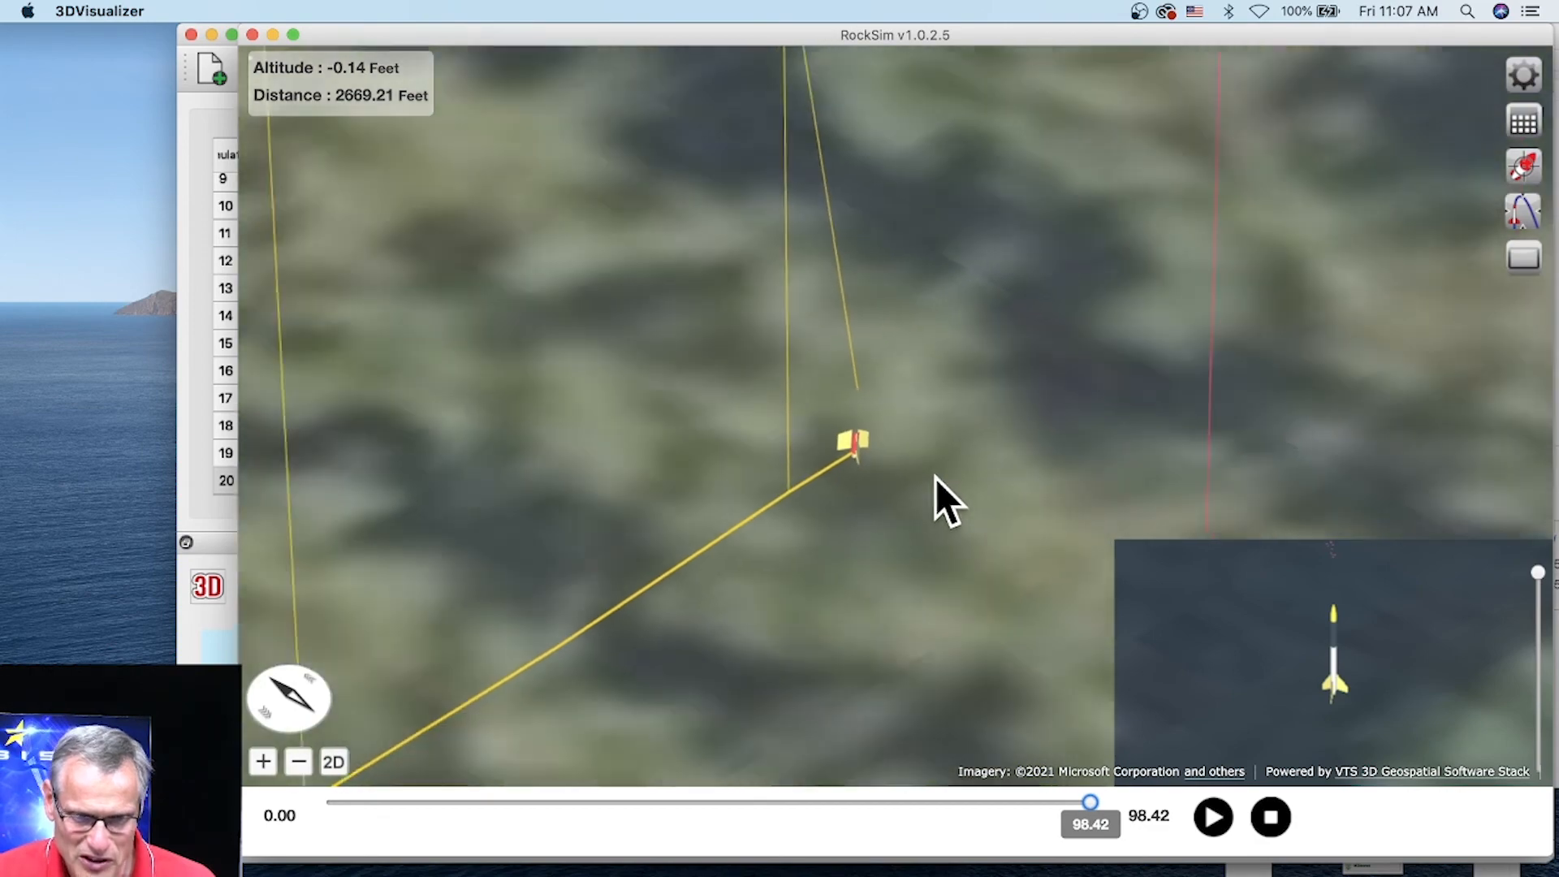
{"action": "scroll", "coordinate": [934, 471], "scroll_direction": "down", "scroll_amount": 4}
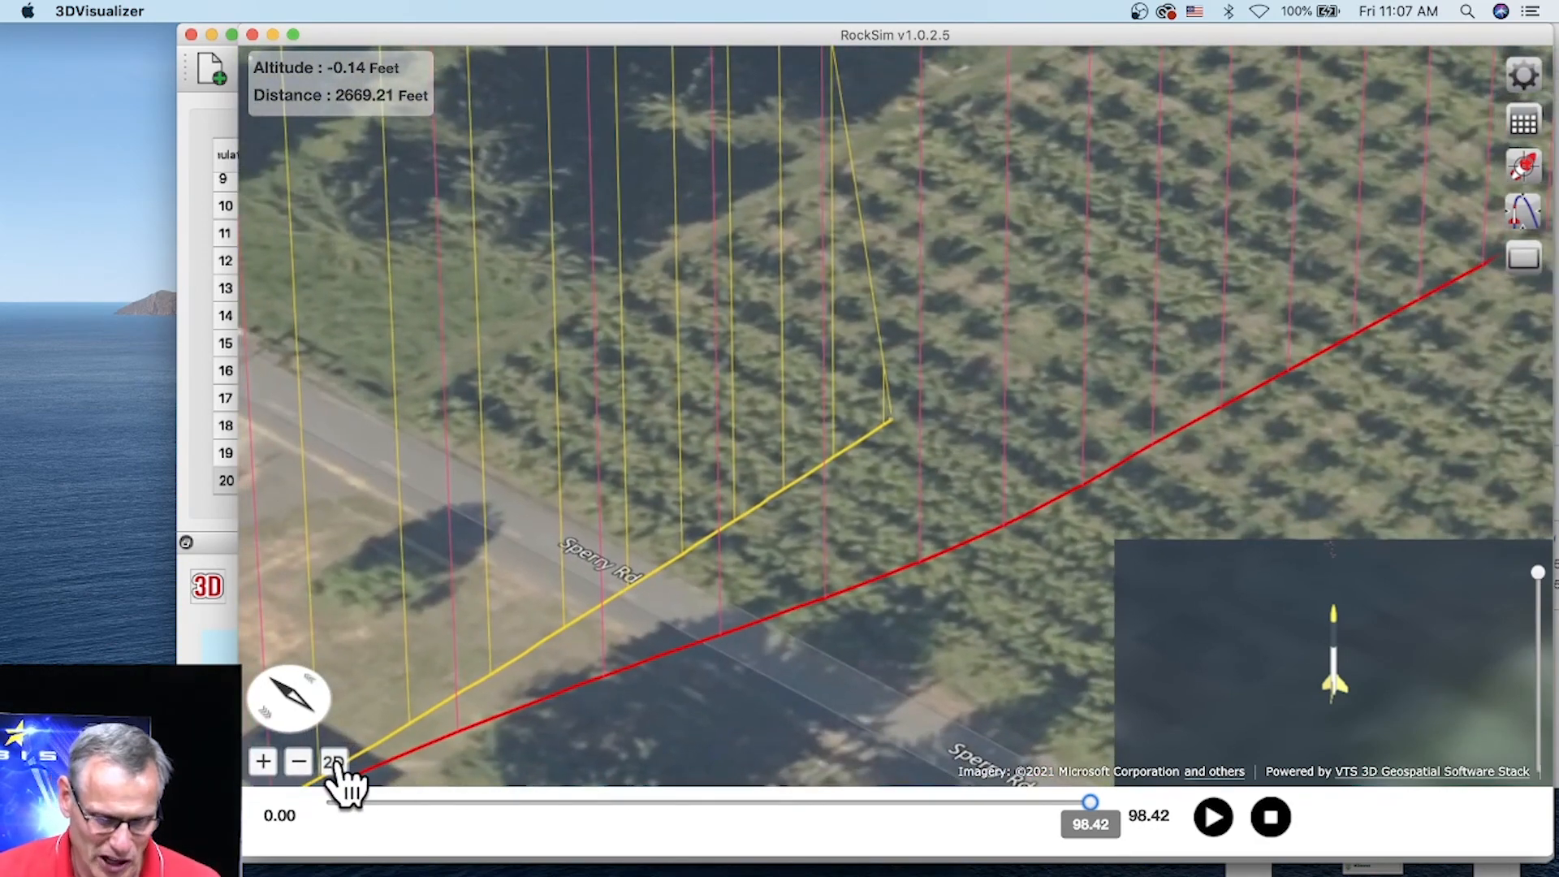
Switch the trajectory map to the 2D overhead view and inspect the area around the booster's landing spot.
{"action": "left_click", "coordinate": [334, 763]}
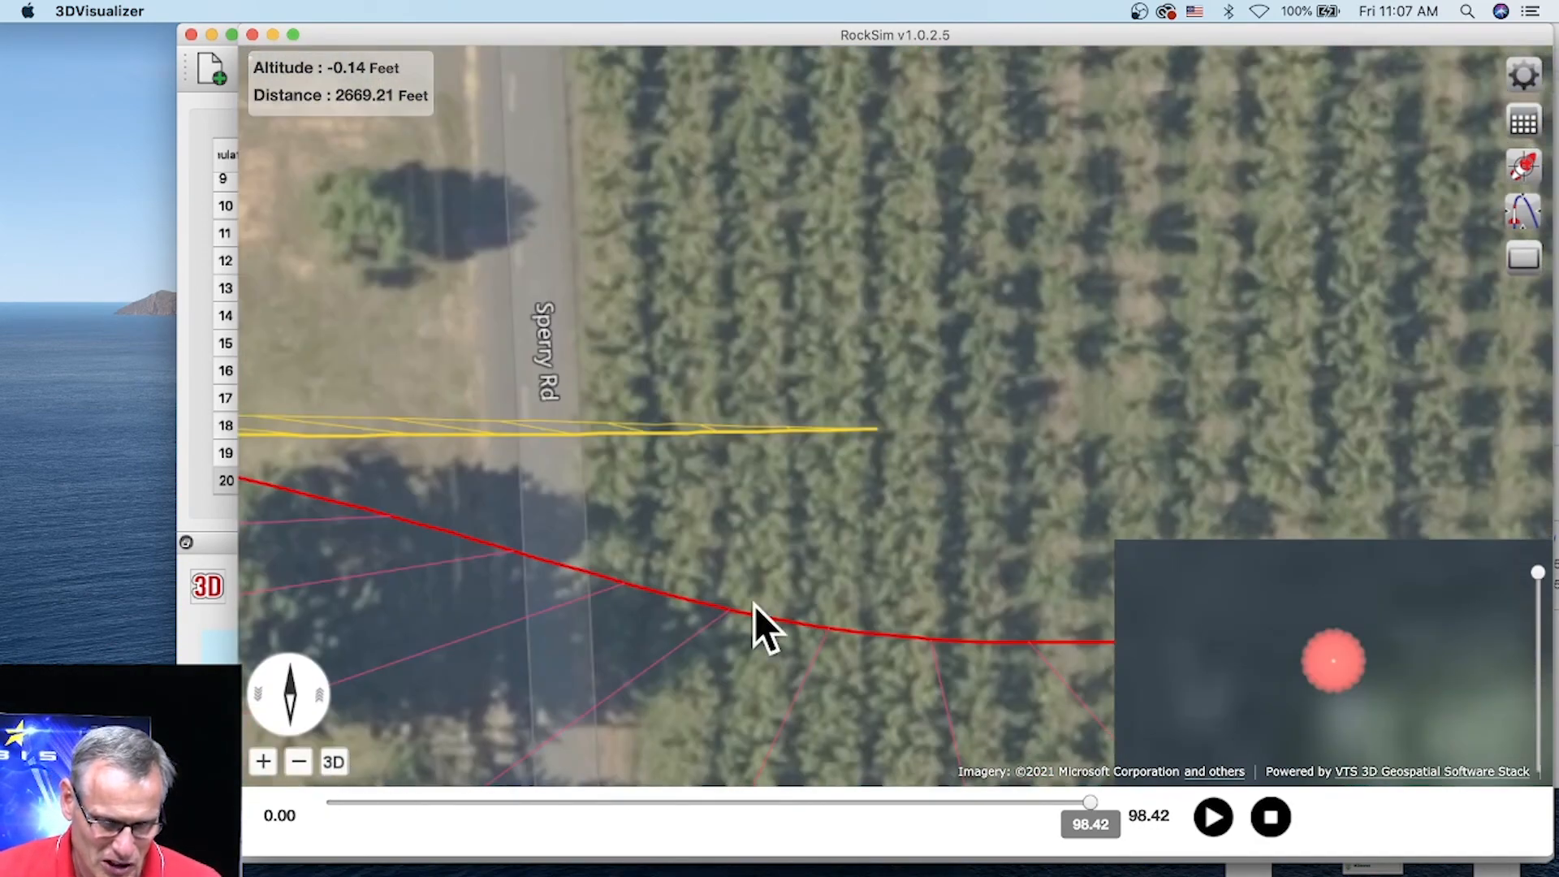
{"action": "scroll", "coordinate": [874, 469], "scroll_direction": "down", "scroll_amount": 2}
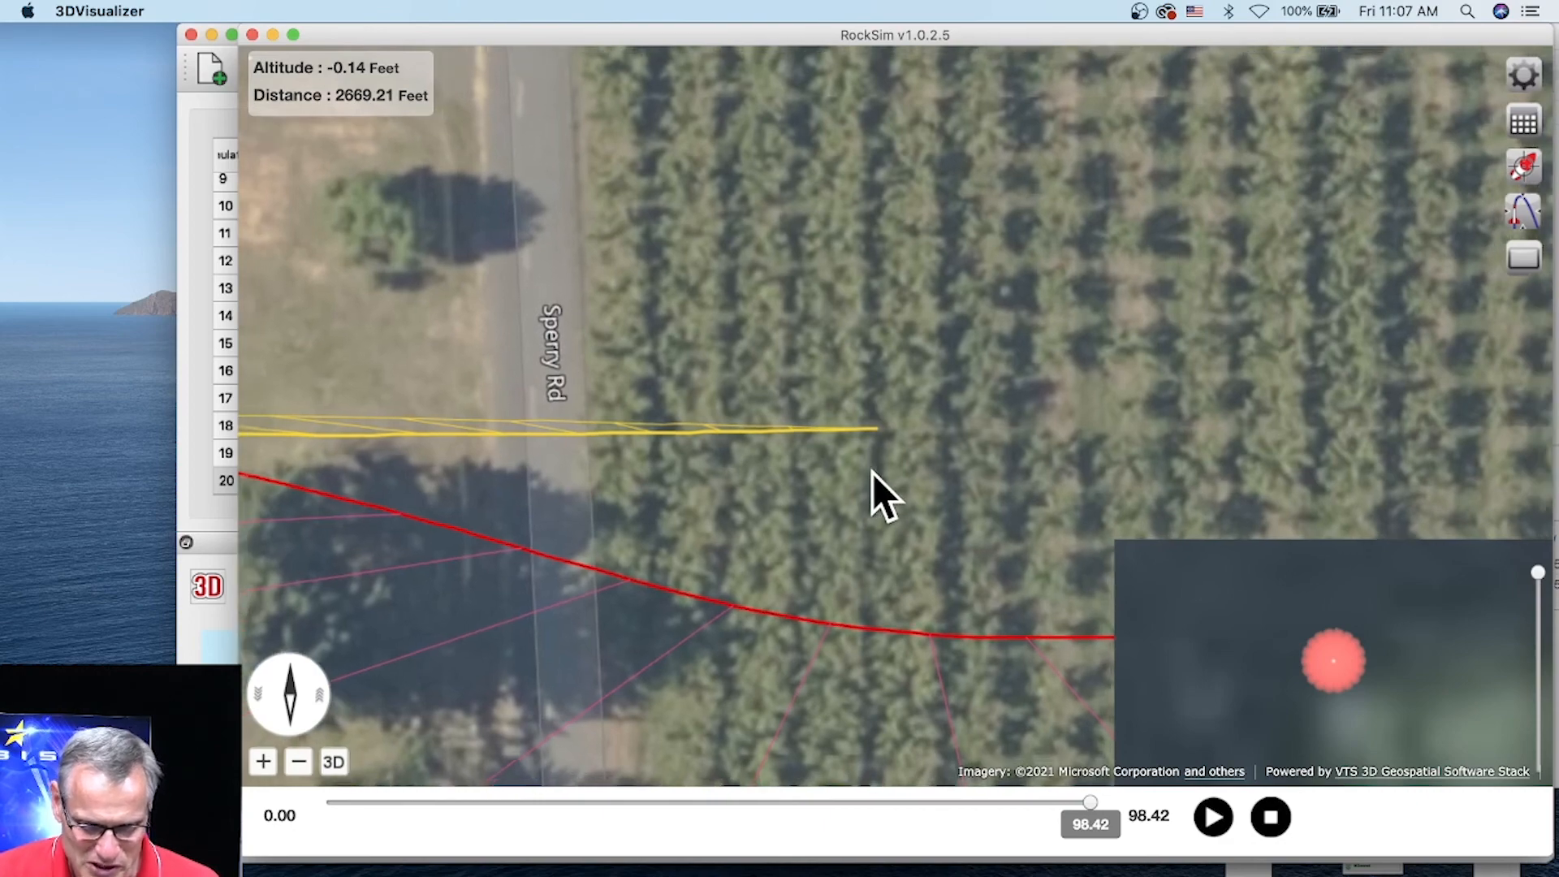
{"action": "scroll", "coordinate": [877, 471], "scroll_direction": "down", "scroll_amount": 3}
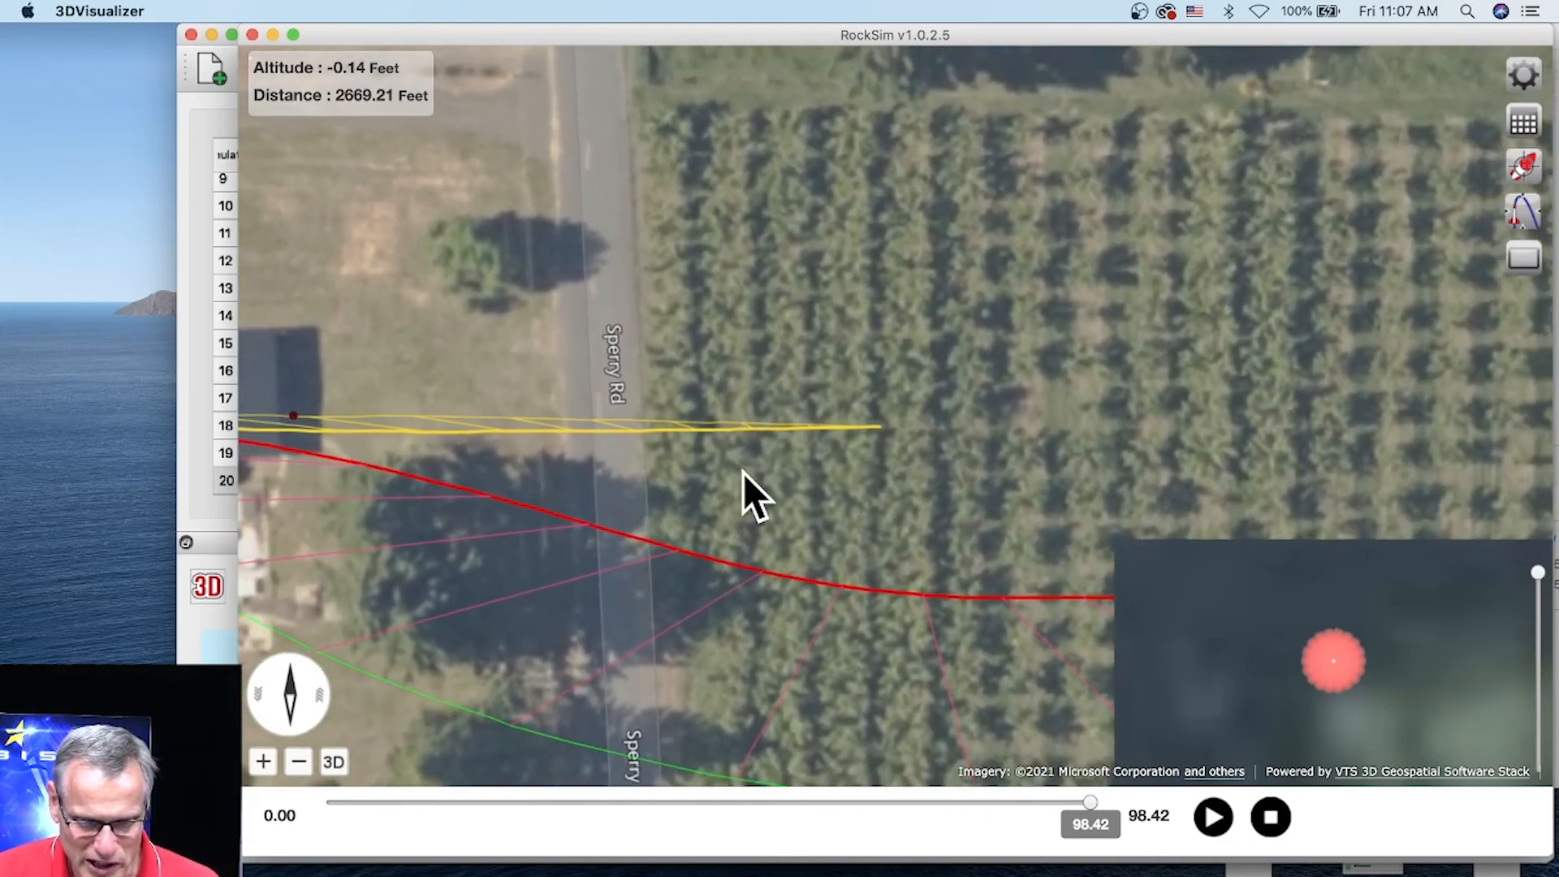
Return the trajectory map to 3D and compare both stages' flight paths and ground tracks near Sperry Rd from tilted and overhead angles.
{"action": "scroll", "coordinate": [792, 476], "scroll_direction": "down", "scroll_amount": 3}
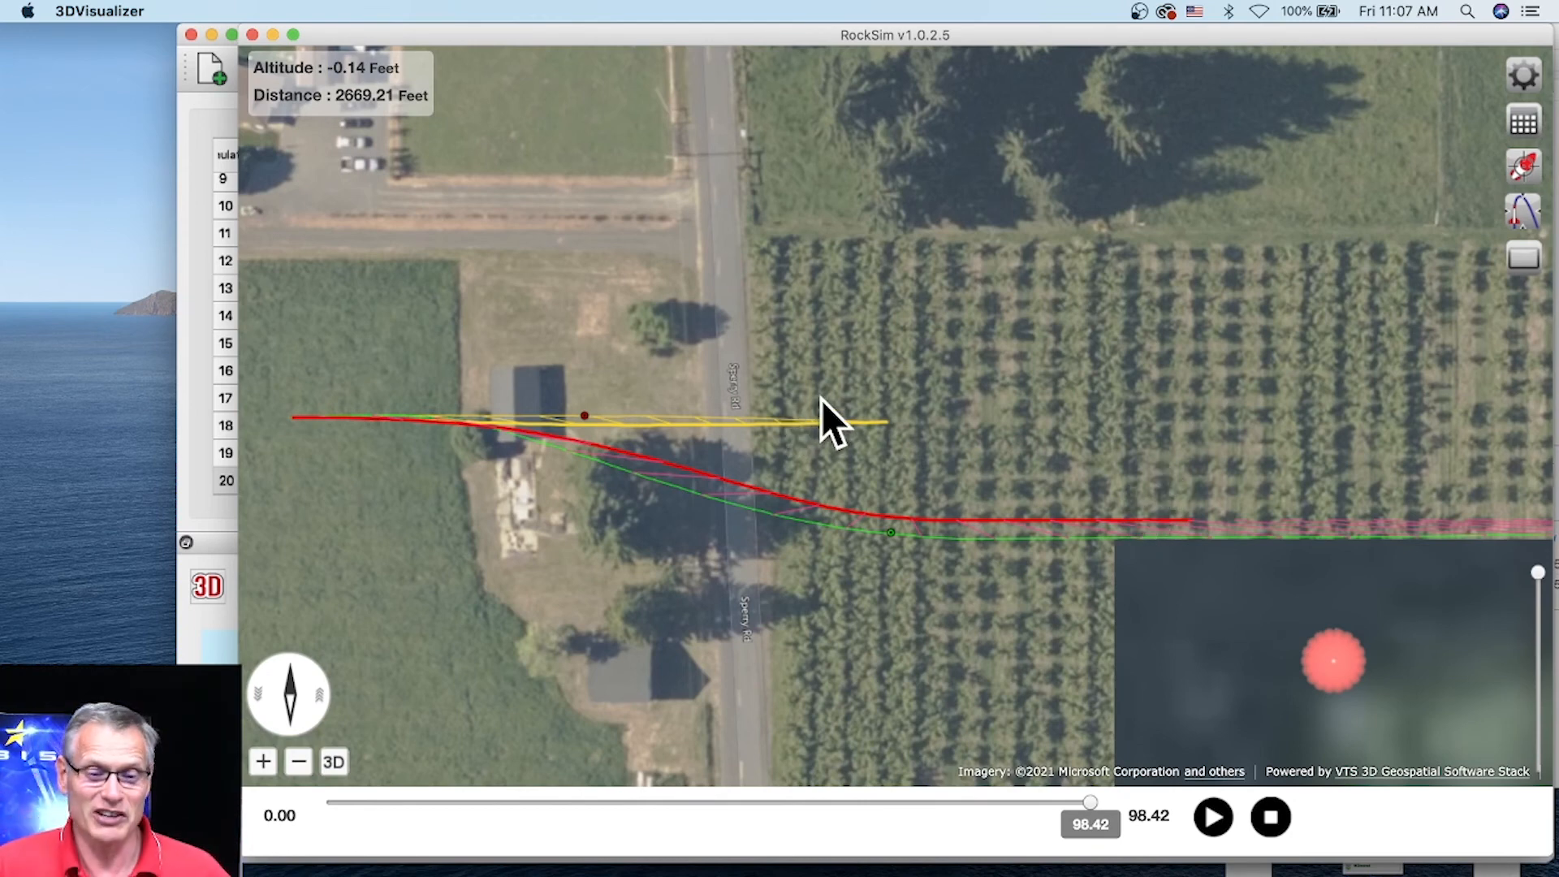
{"action": "scroll", "coordinate": [827, 401], "scroll_direction": "down", "scroll_amount": 2}
{"action": "left_click_drag", "start_coordinate": [1002, 393], "coordinate": [990, 274]}
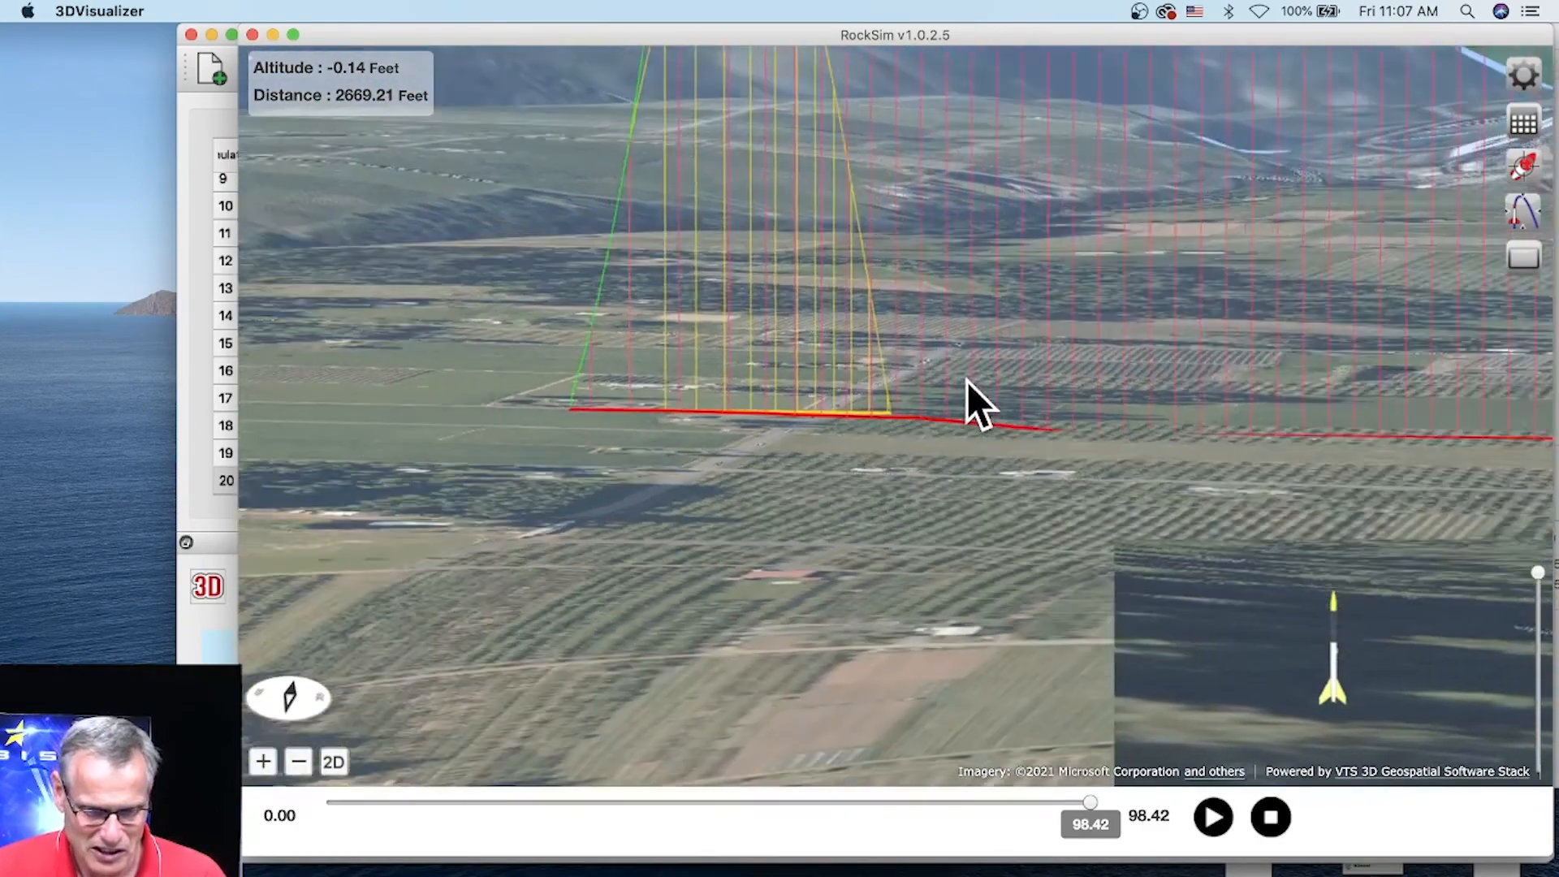
{"action": "scroll", "coordinate": [967, 381], "scroll_direction": "down", "scroll_amount": 5}
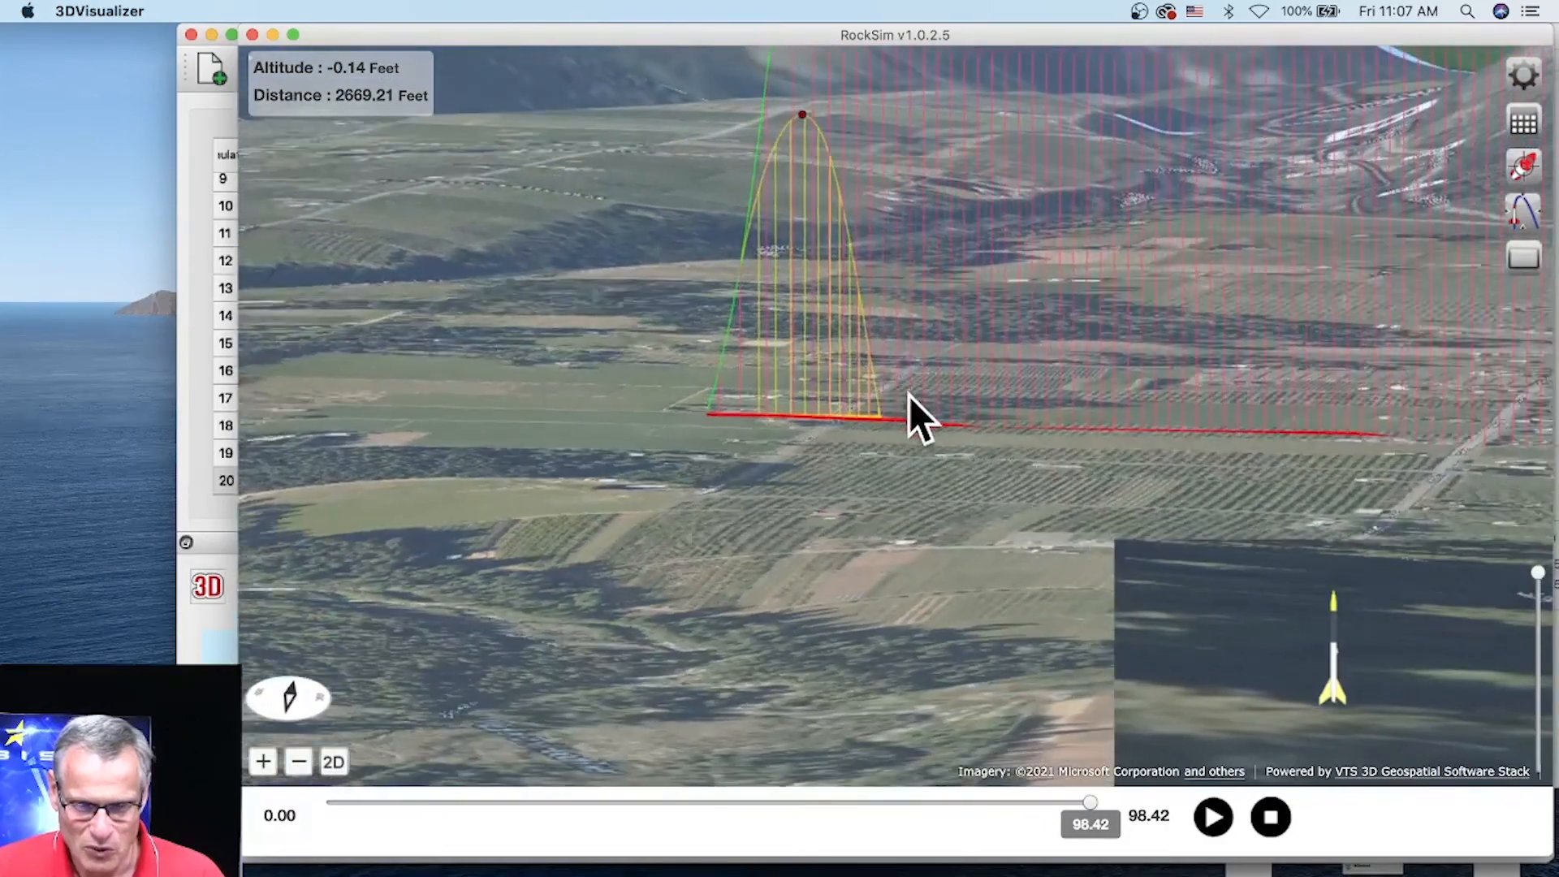
{"action": "left_click_drag", "start_coordinate": [910, 397], "coordinate": [894, 417]}
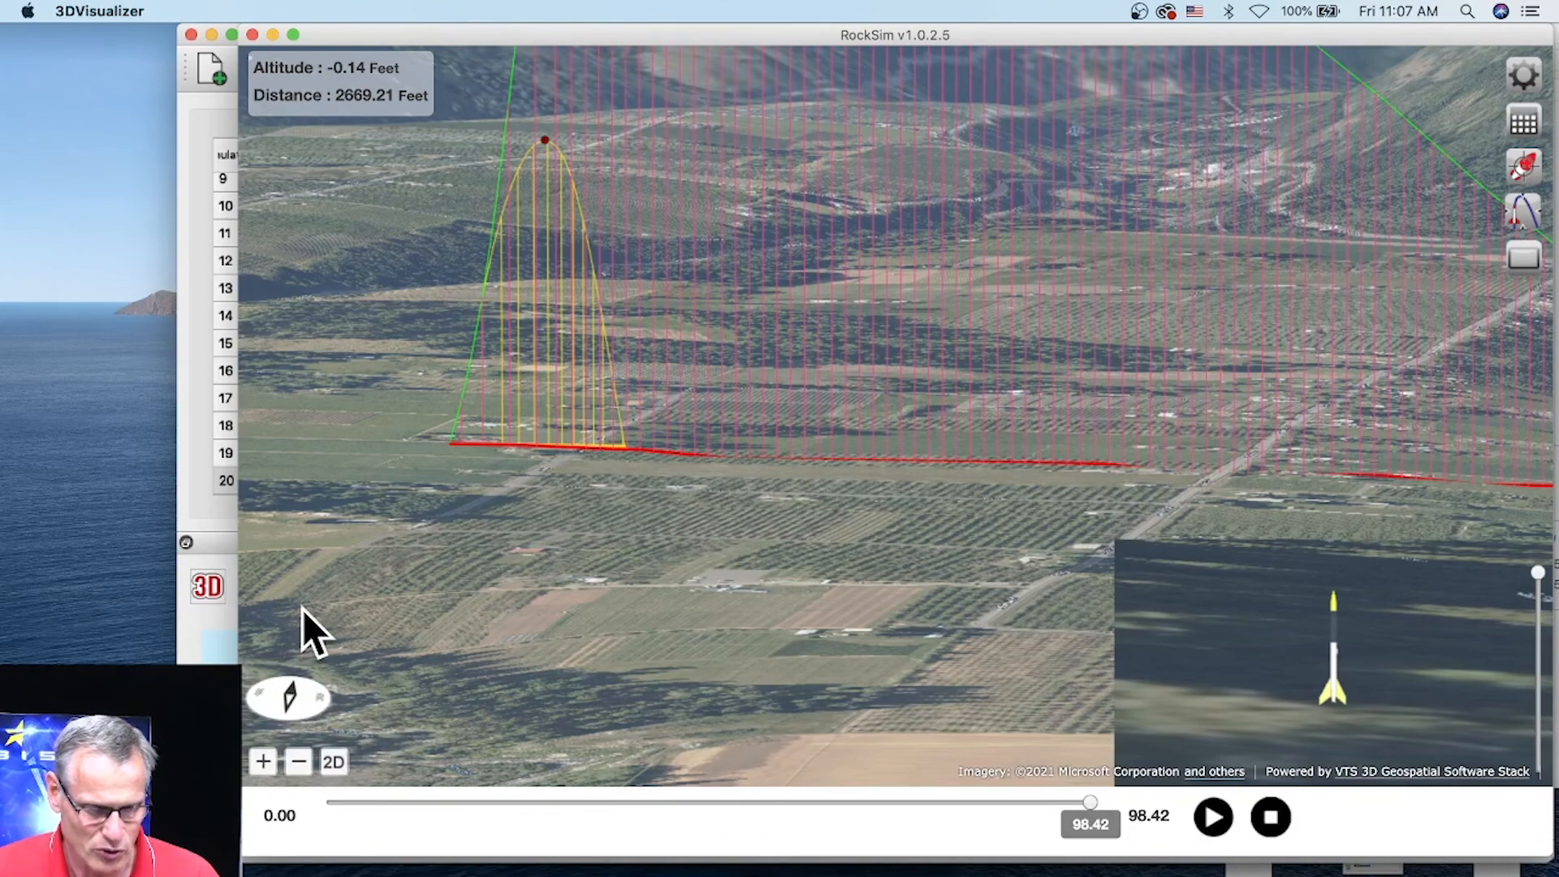
{"action": "left_click_drag", "start_coordinate": [300, 643], "coordinate": [304, 627]}
{"action": "left_click_drag", "start_coordinate": [295, 685], "coordinate": [295, 730]}
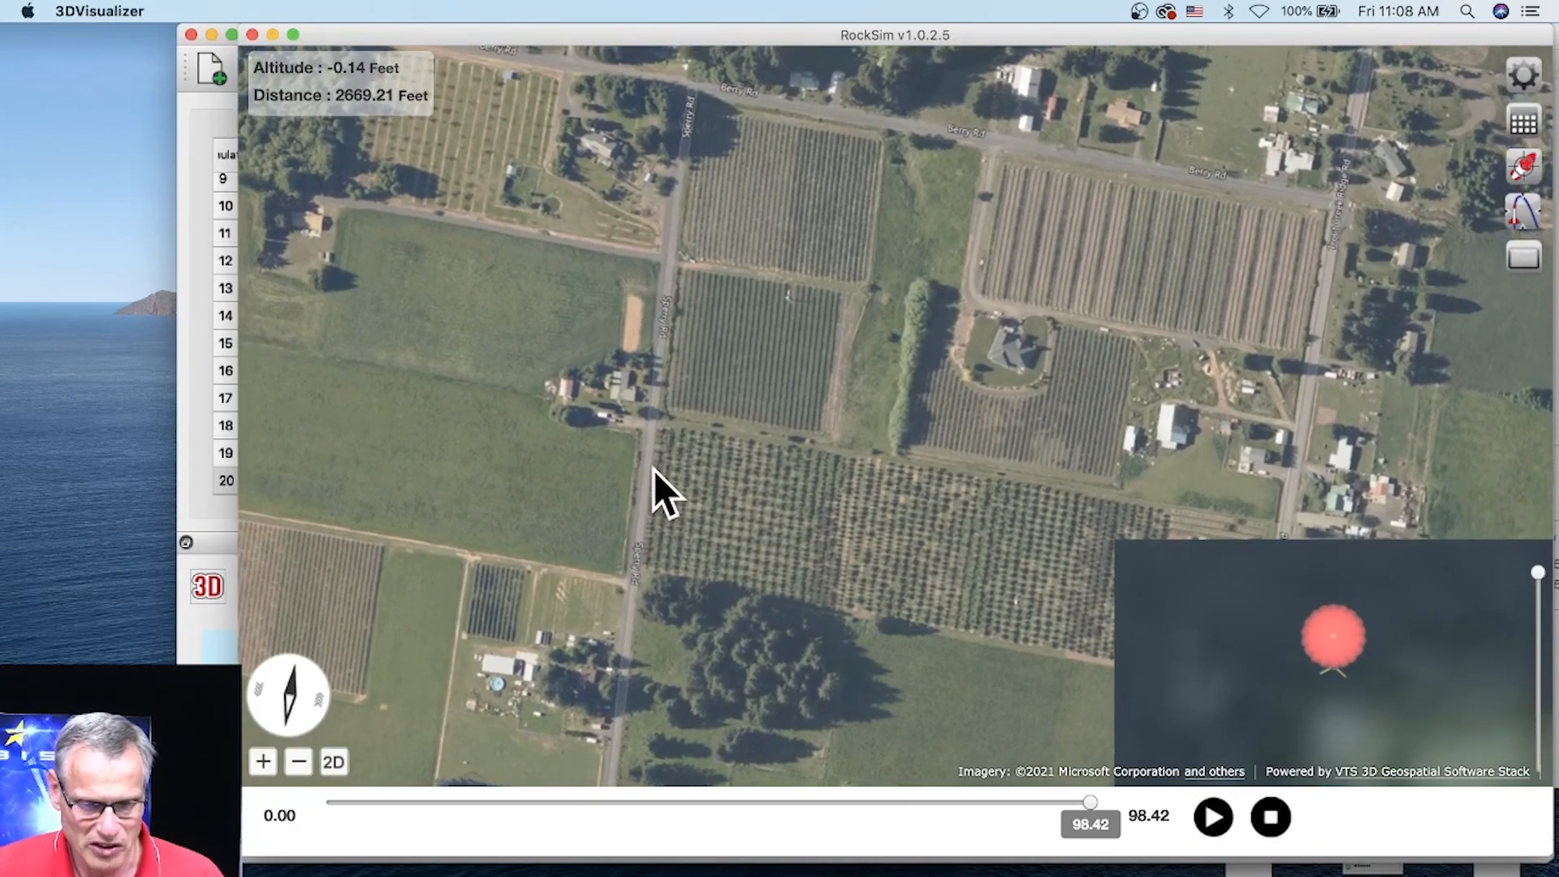
{"action": "left_click_drag", "start_coordinate": [655, 470], "coordinate": [660, 409]}
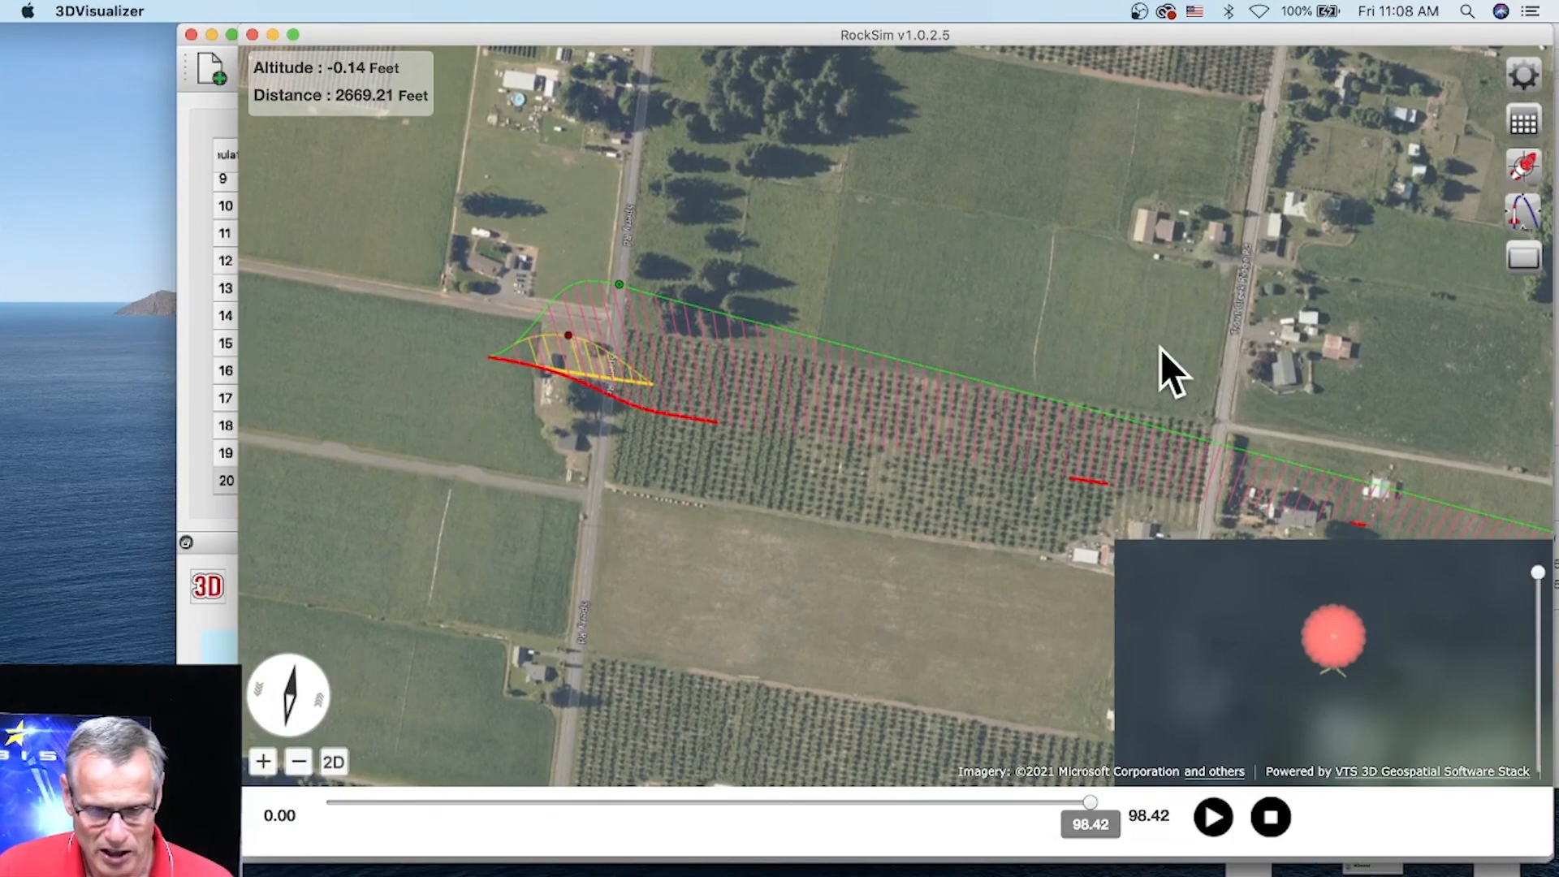
{"action": "left_click_drag", "start_coordinate": [893, 516], "coordinate": [830, 445]}
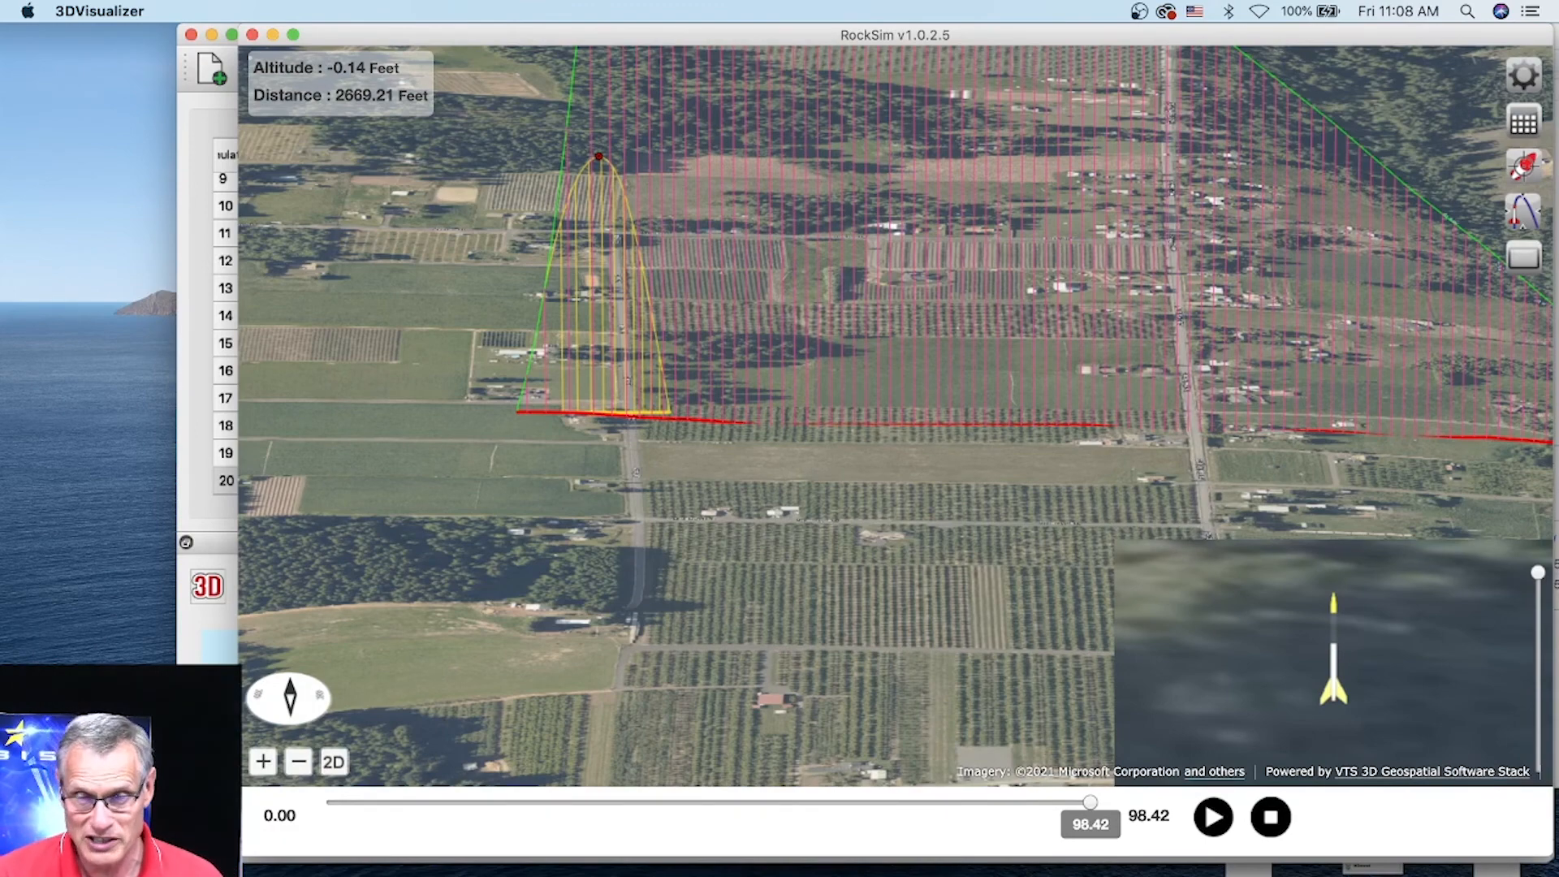
Examine the complete two-stage trajectory against the surrounding farmland and valley from a distant, rotated 3D viewpoint.
{"action": "scroll", "coordinate": [855, 453], "scroll_direction": "up", "scroll_amount": 3}
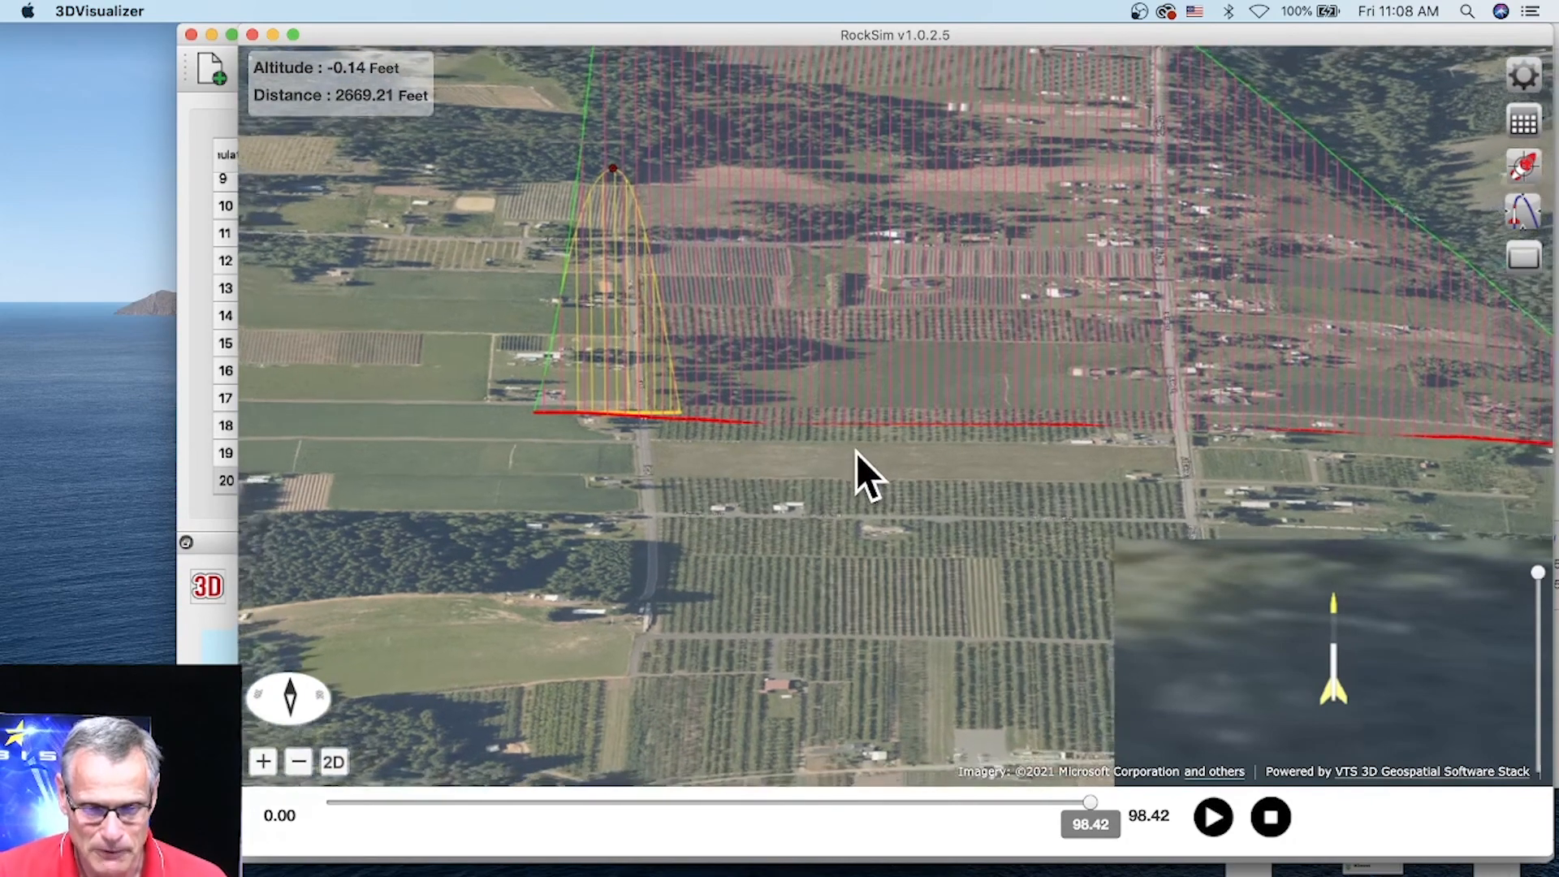
{"action": "scroll", "coordinate": [859, 455], "scroll_direction": "down", "scroll_amount": 3}
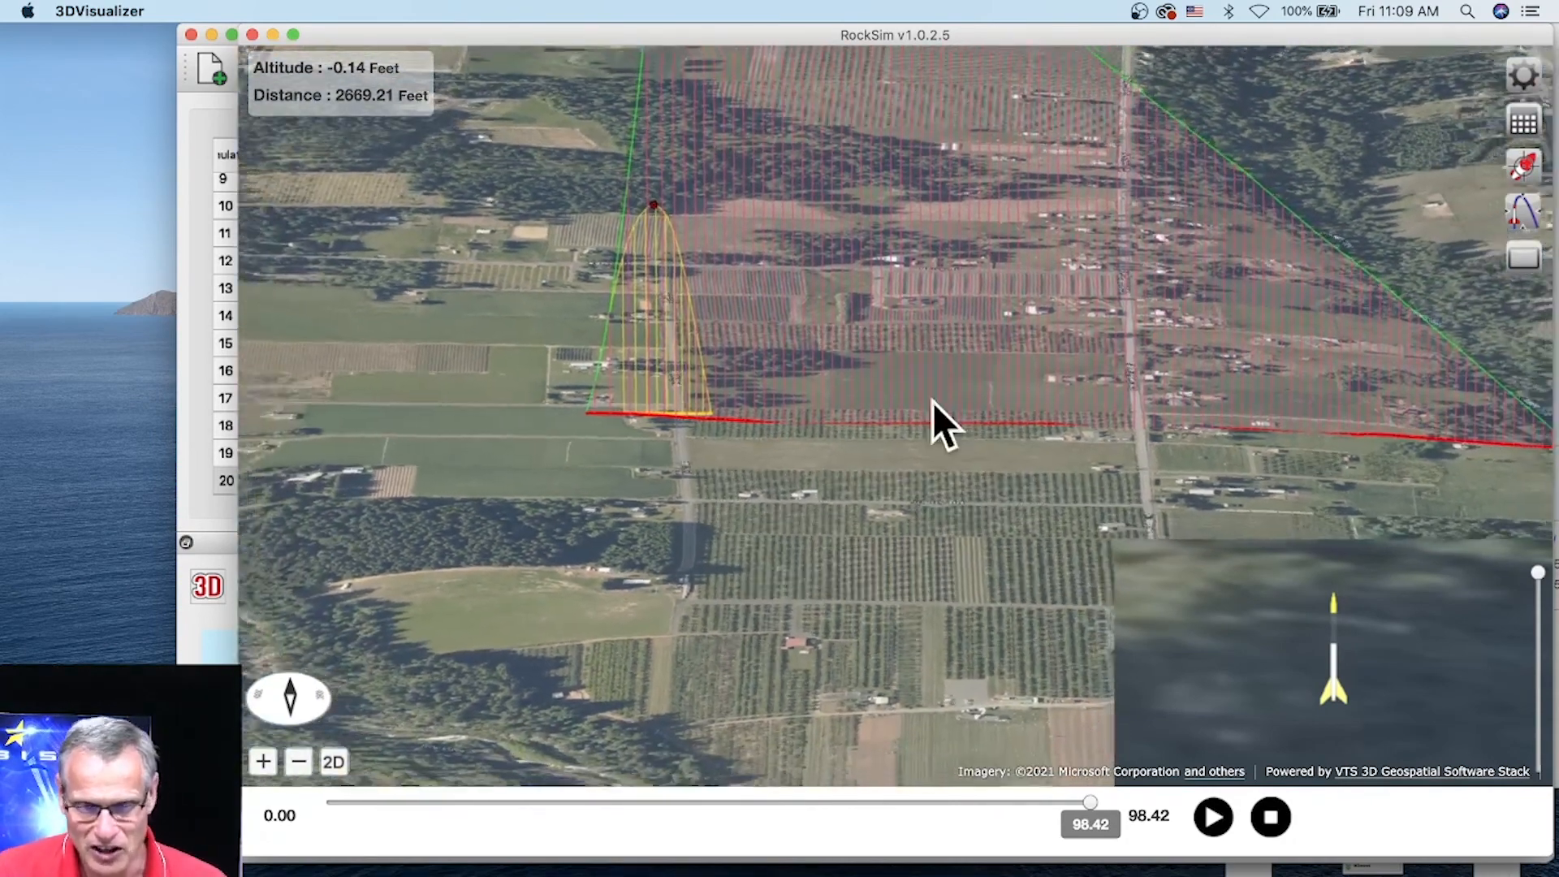
{"action": "left_click_drag", "start_coordinate": [859, 464], "coordinate": [880, 528]}
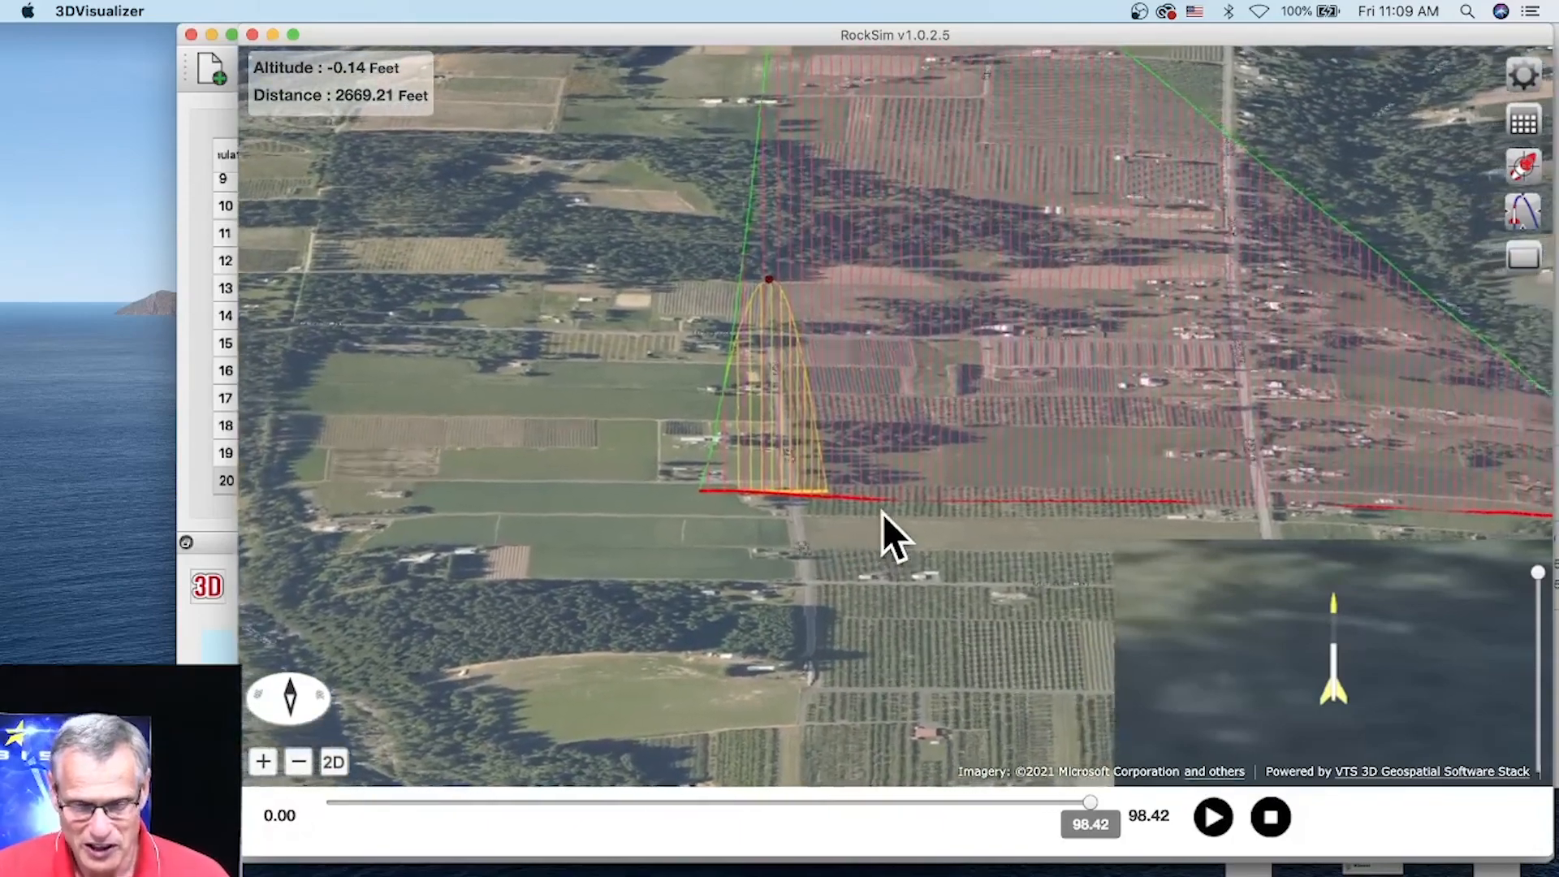
{"action": "scroll", "coordinate": [884, 515], "scroll_direction": "down", "scroll_amount": 3}
{"action": "scroll", "coordinate": [884, 516], "scroll_direction": "down", "scroll_amount": 5}
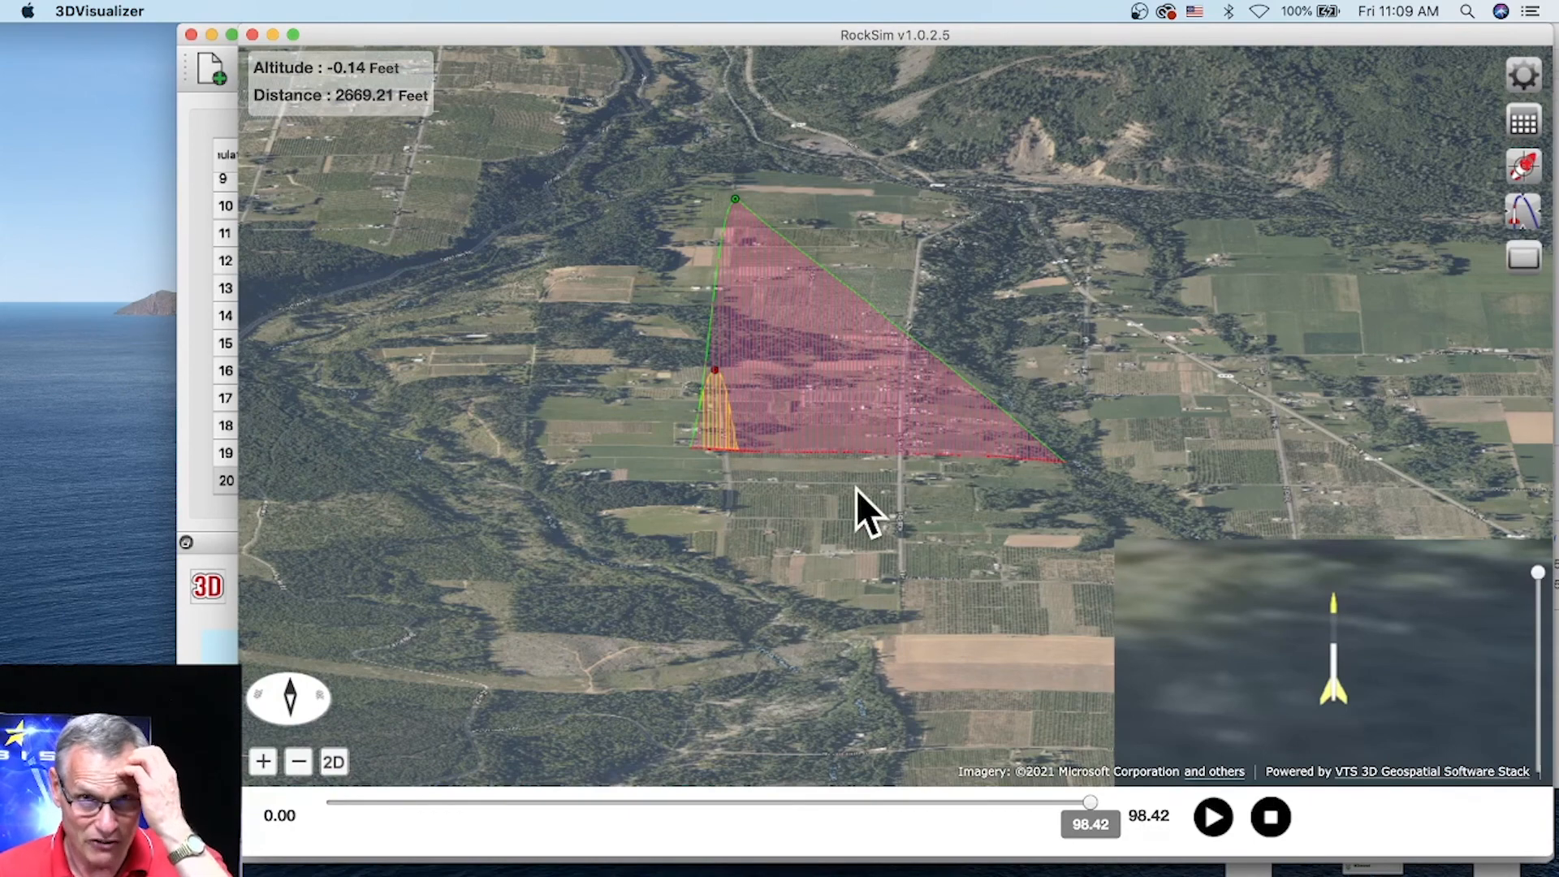
{"action": "scroll", "coordinate": [951, 302], "scroll_direction": "down", "scroll_amount": 5}
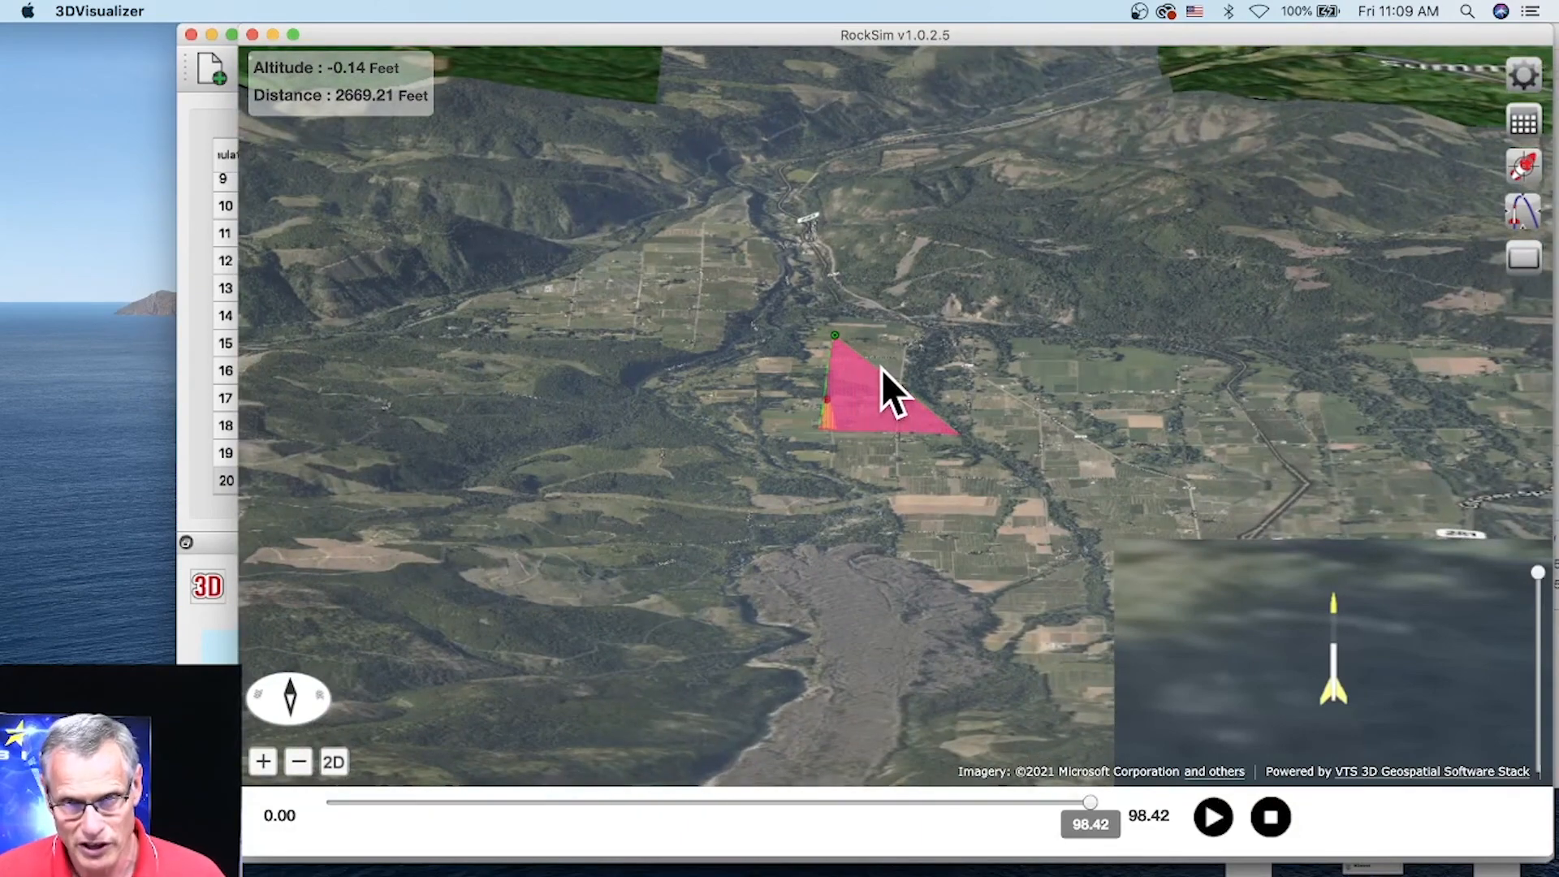
{"action": "mouse_move", "coordinate": [894, 538]}
{"action": "left_mouse_down"}
{"action": "mouse_move", "coordinate": [825, 550]}
{"action": "mouse_move", "coordinate": [922, 539]}
{"action": "left_mouse_up"}
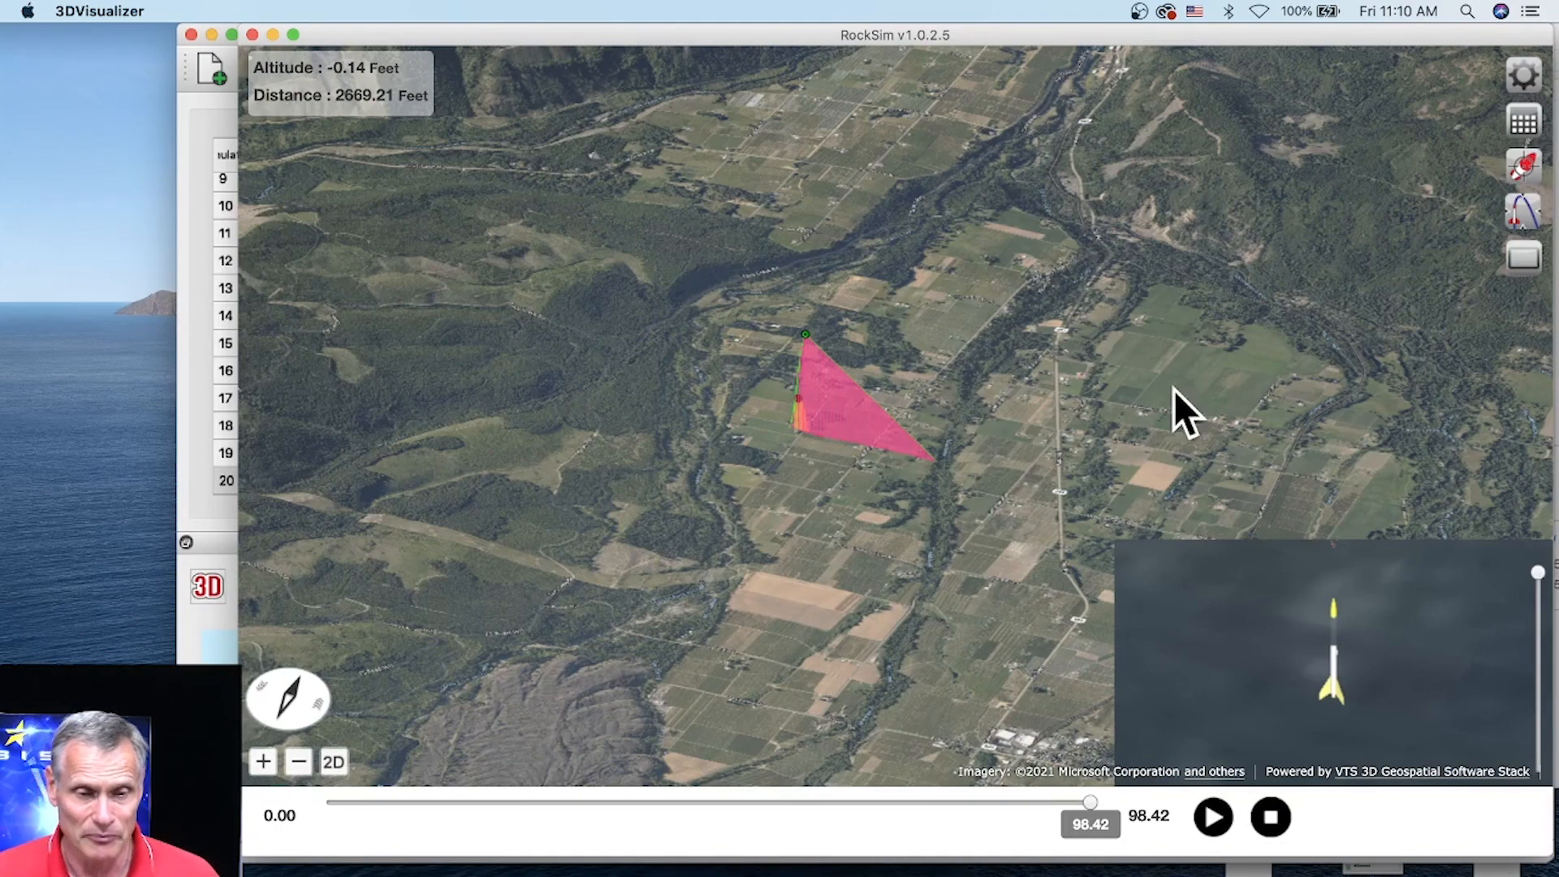
Enable the display of tracking smoke in the flight profile preferences and apply the change.
{"action": "left_click", "coordinate": [1518, 80]}
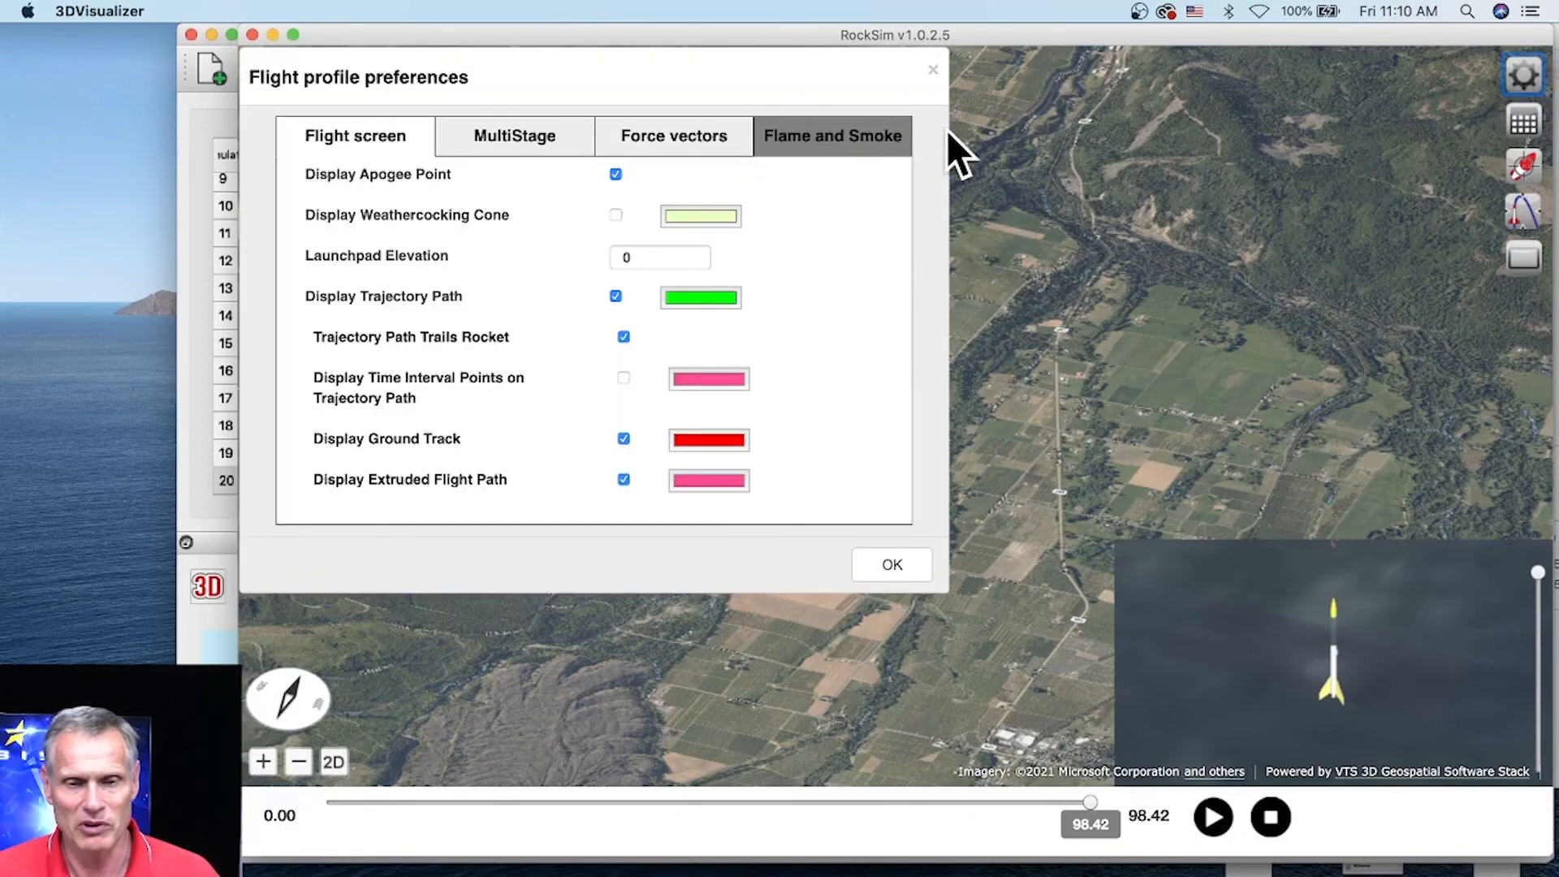
{"action": "left_click", "coordinate": [829, 142]}
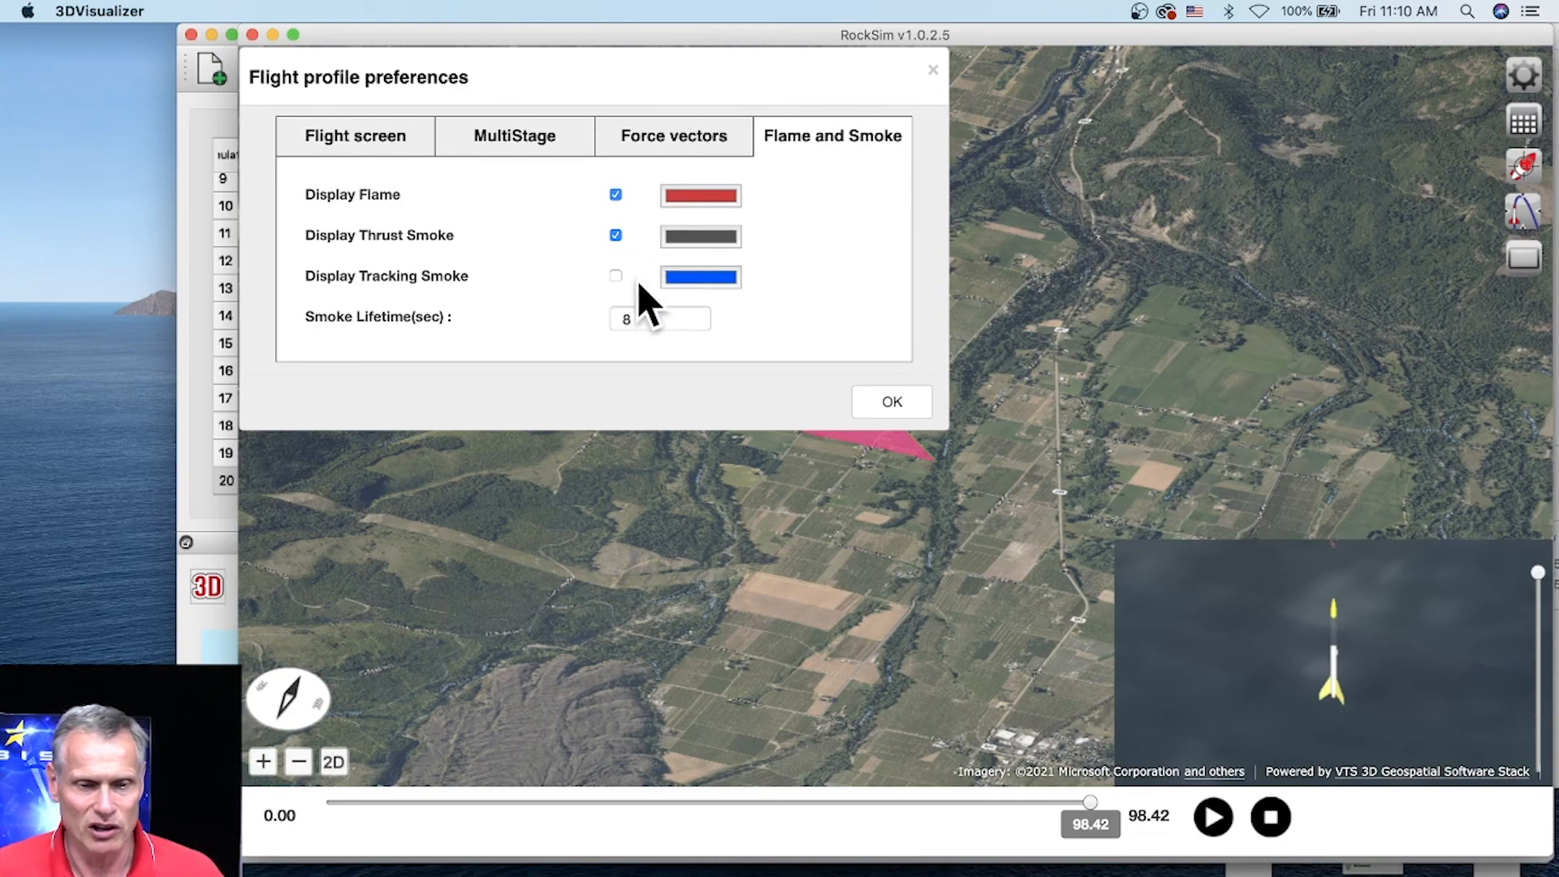
{"action": "left_click", "coordinate": [616, 277]}
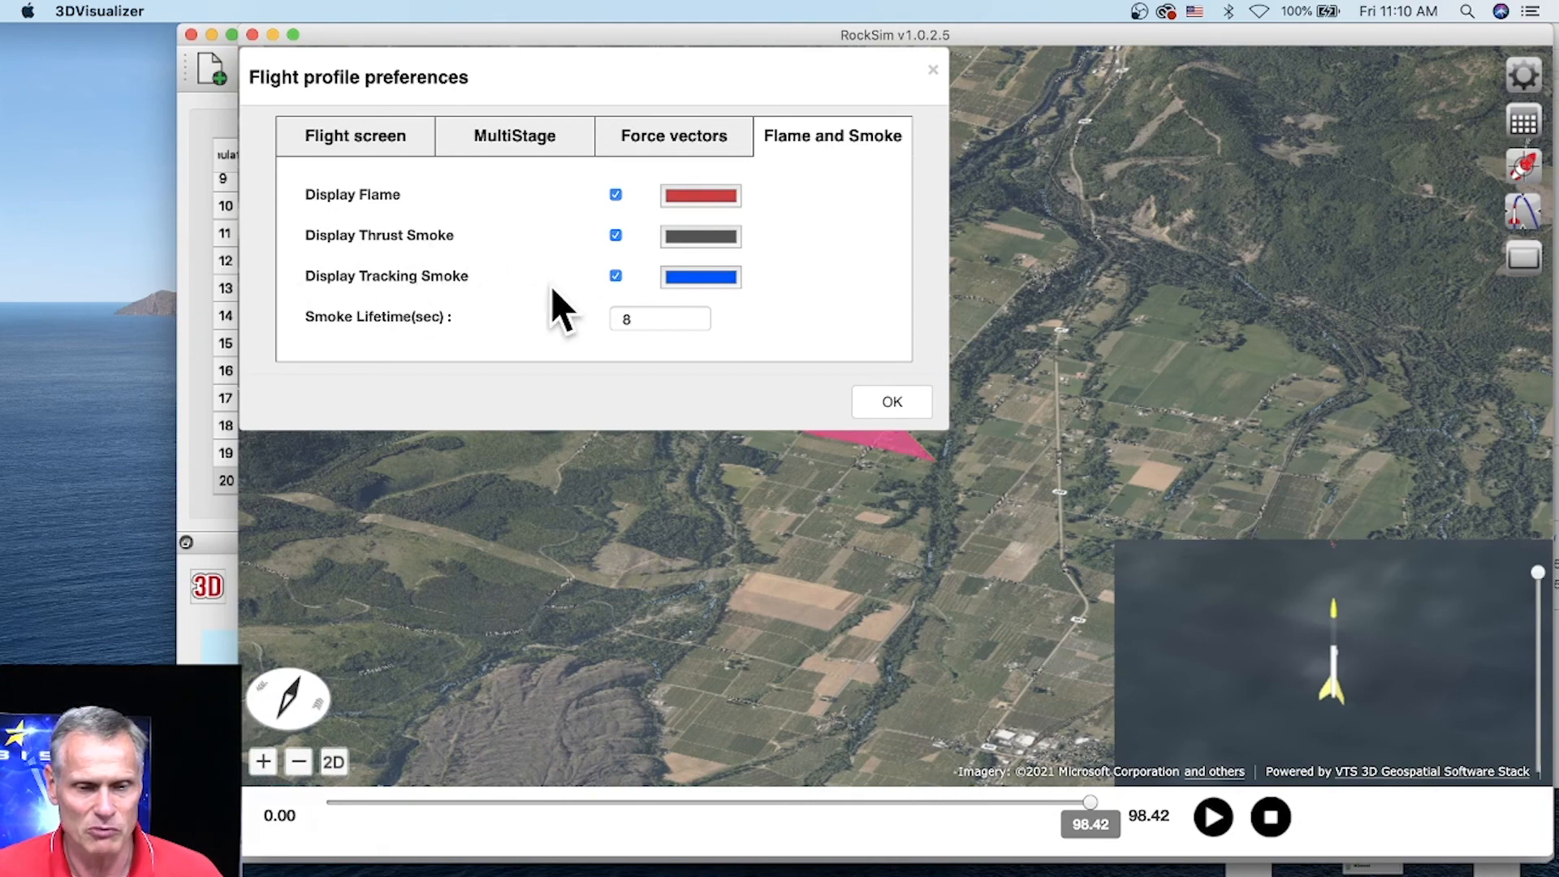
{"action": "left_click", "coordinate": [889, 403]}
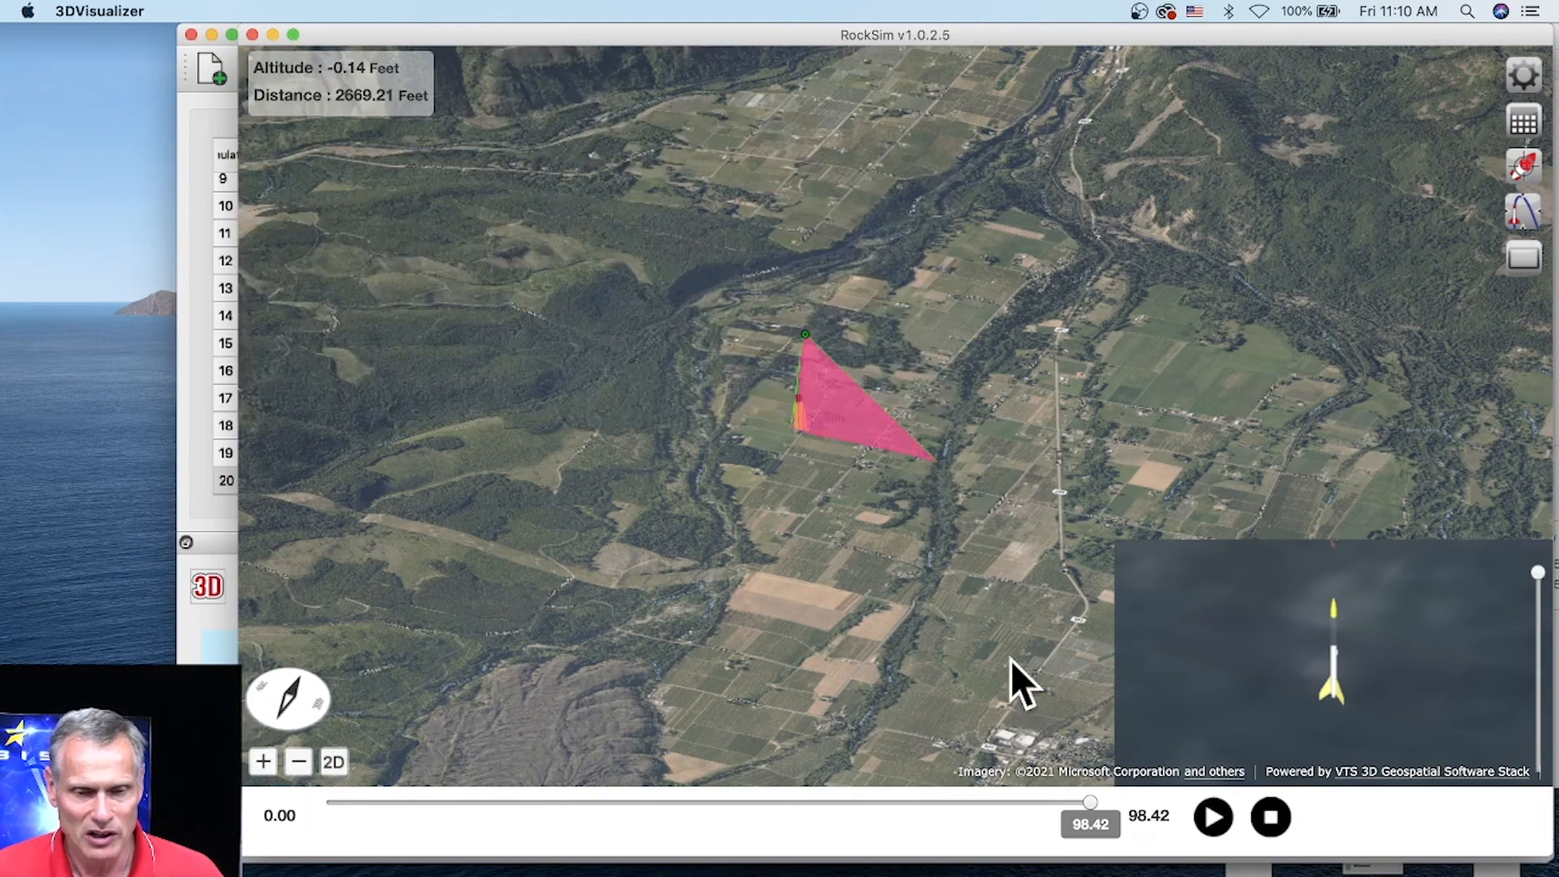
Replay the flight, pause it at 3.21 seconds, and examine the smoke trail above the launch site up close.
{"action": "left_click", "coordinate": [1212, 817]}
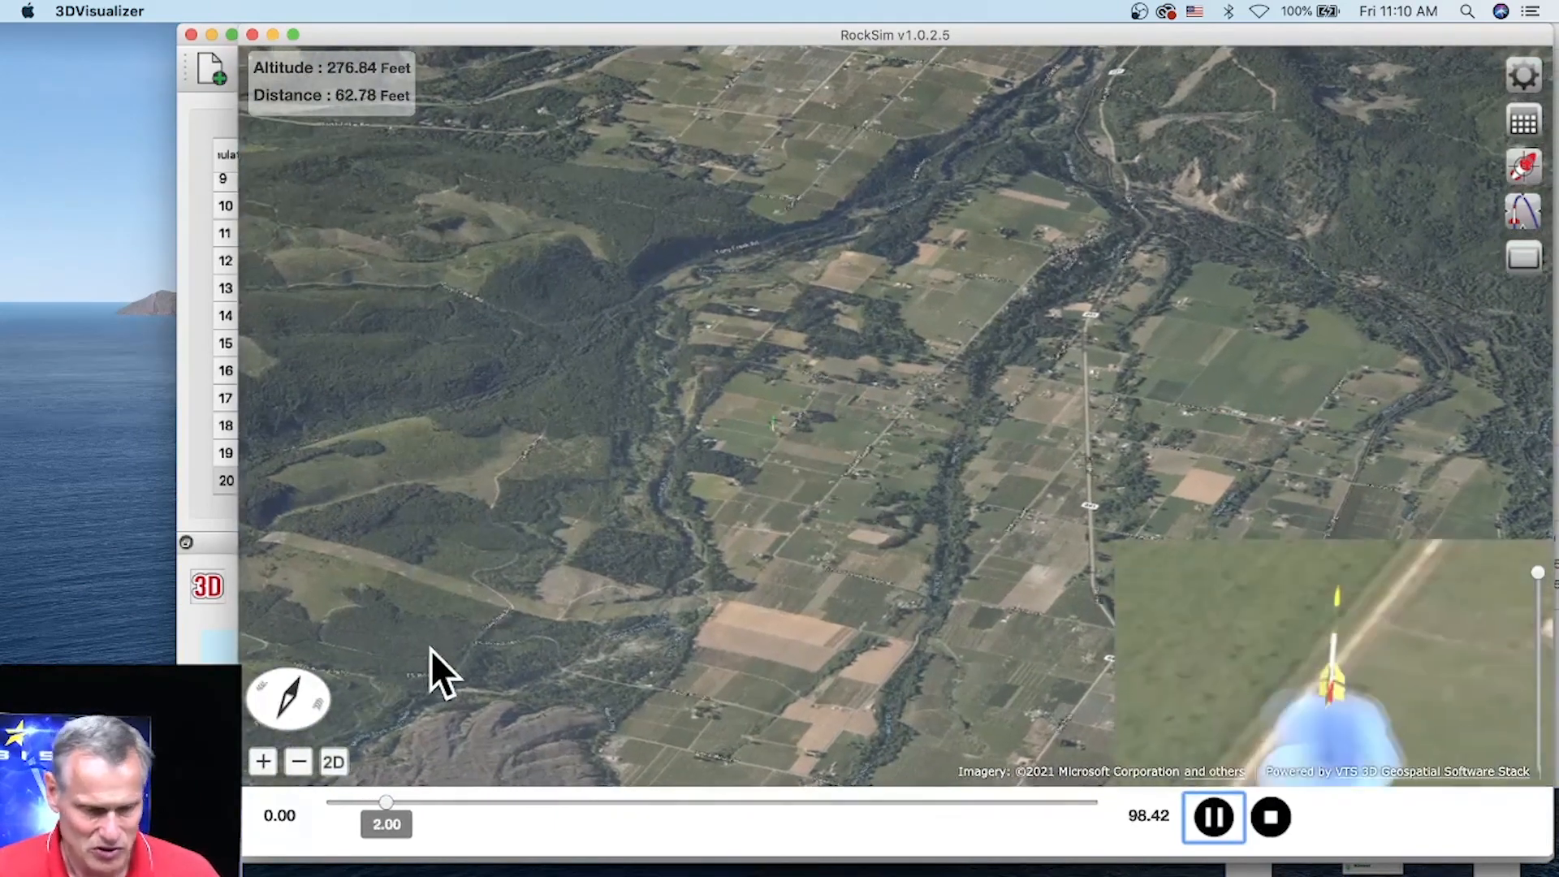
{"action": "left_click", "coordinate": [1212, 817]}
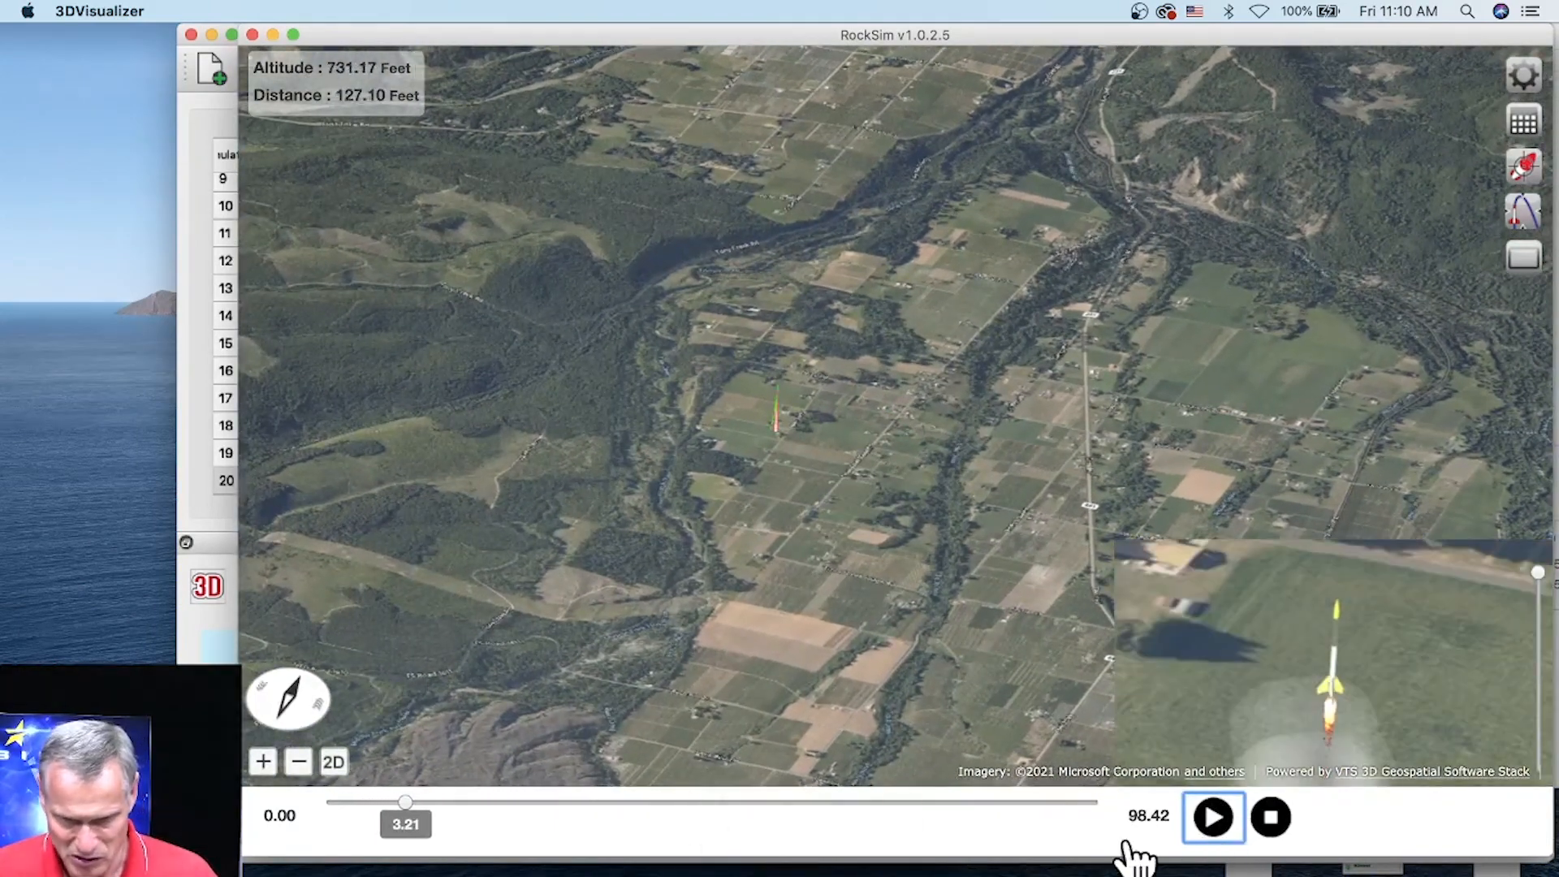
{"action": "left_click", "coordinate": [263, 758]}
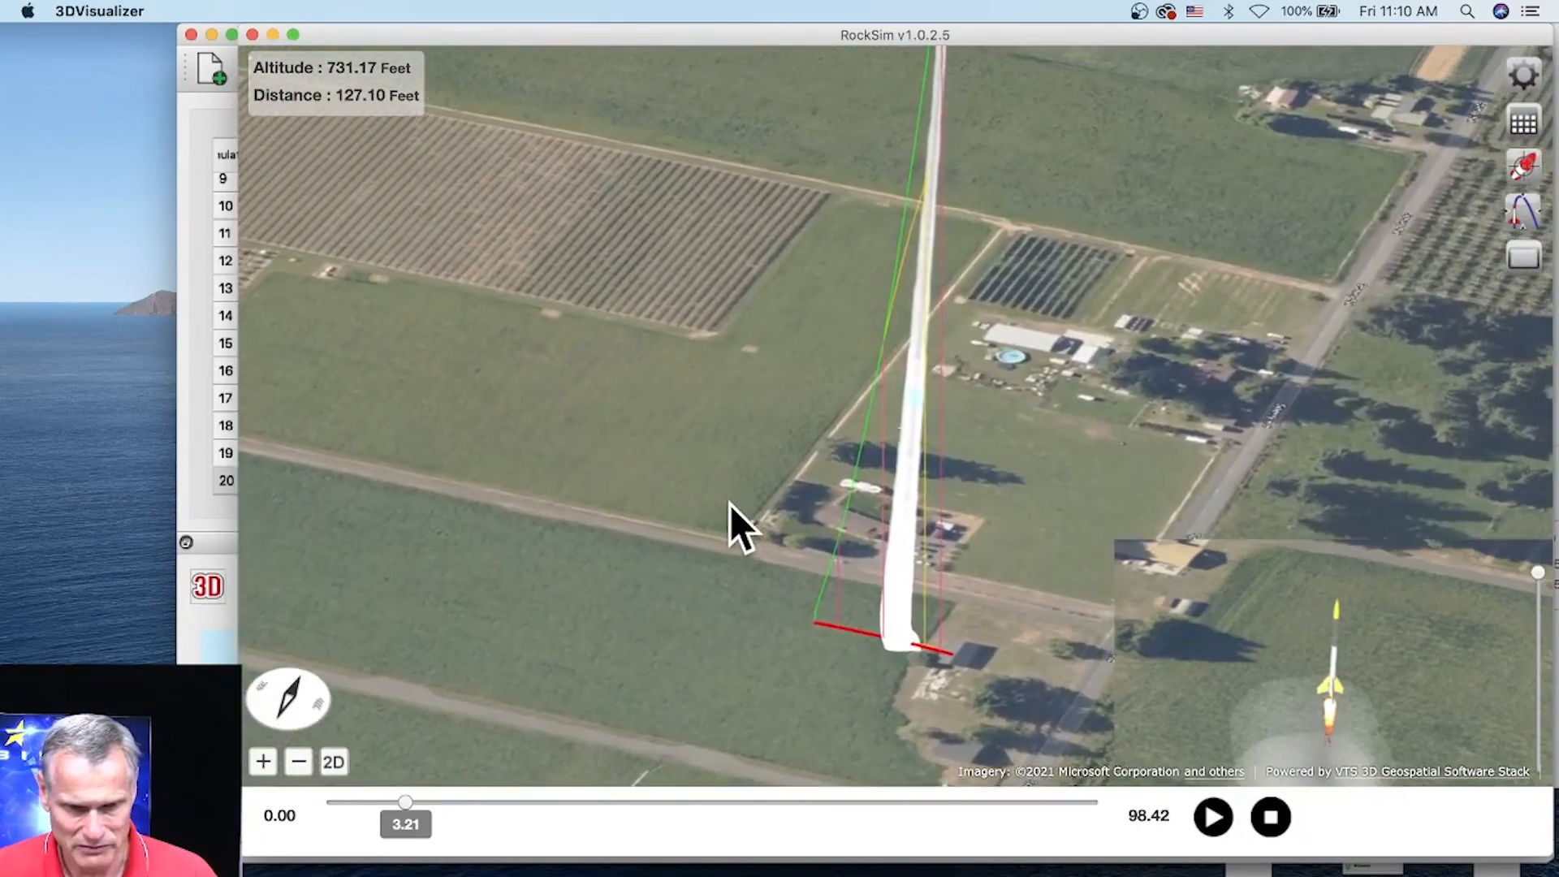
Switch to the rocket camera view and inspect the smoke trail at 5.47, 7.30, 13.00 and 20.00 seconds of the flight.
{"action": "left_click", "coordinate": [1523, 168]}
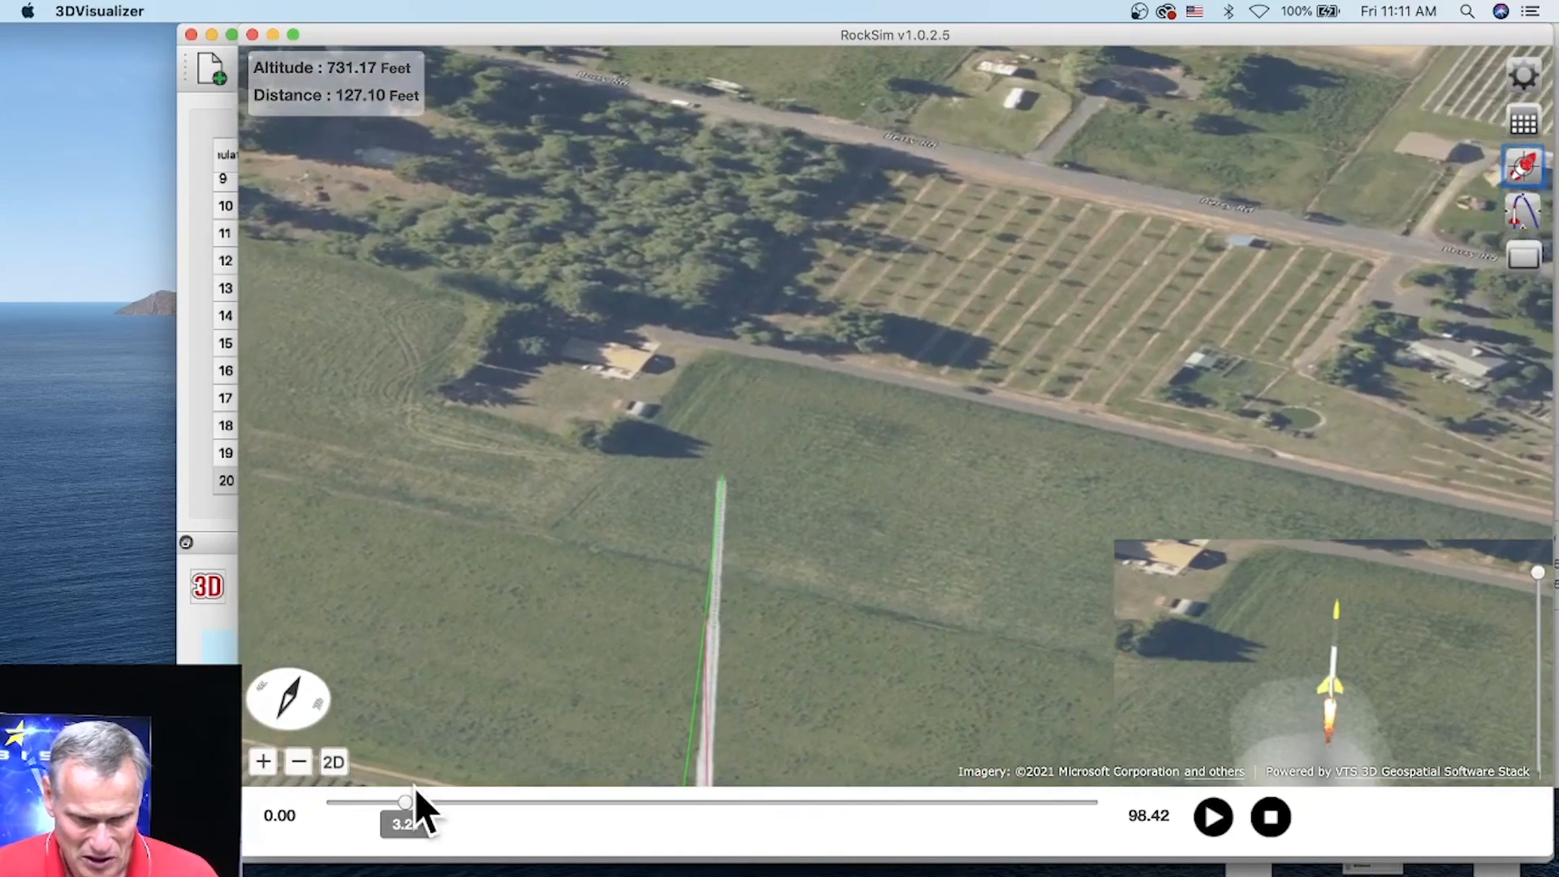
{"action": "left_click_drag", "start_coordinate": [416, 803], "coordinate": [442, 802]}
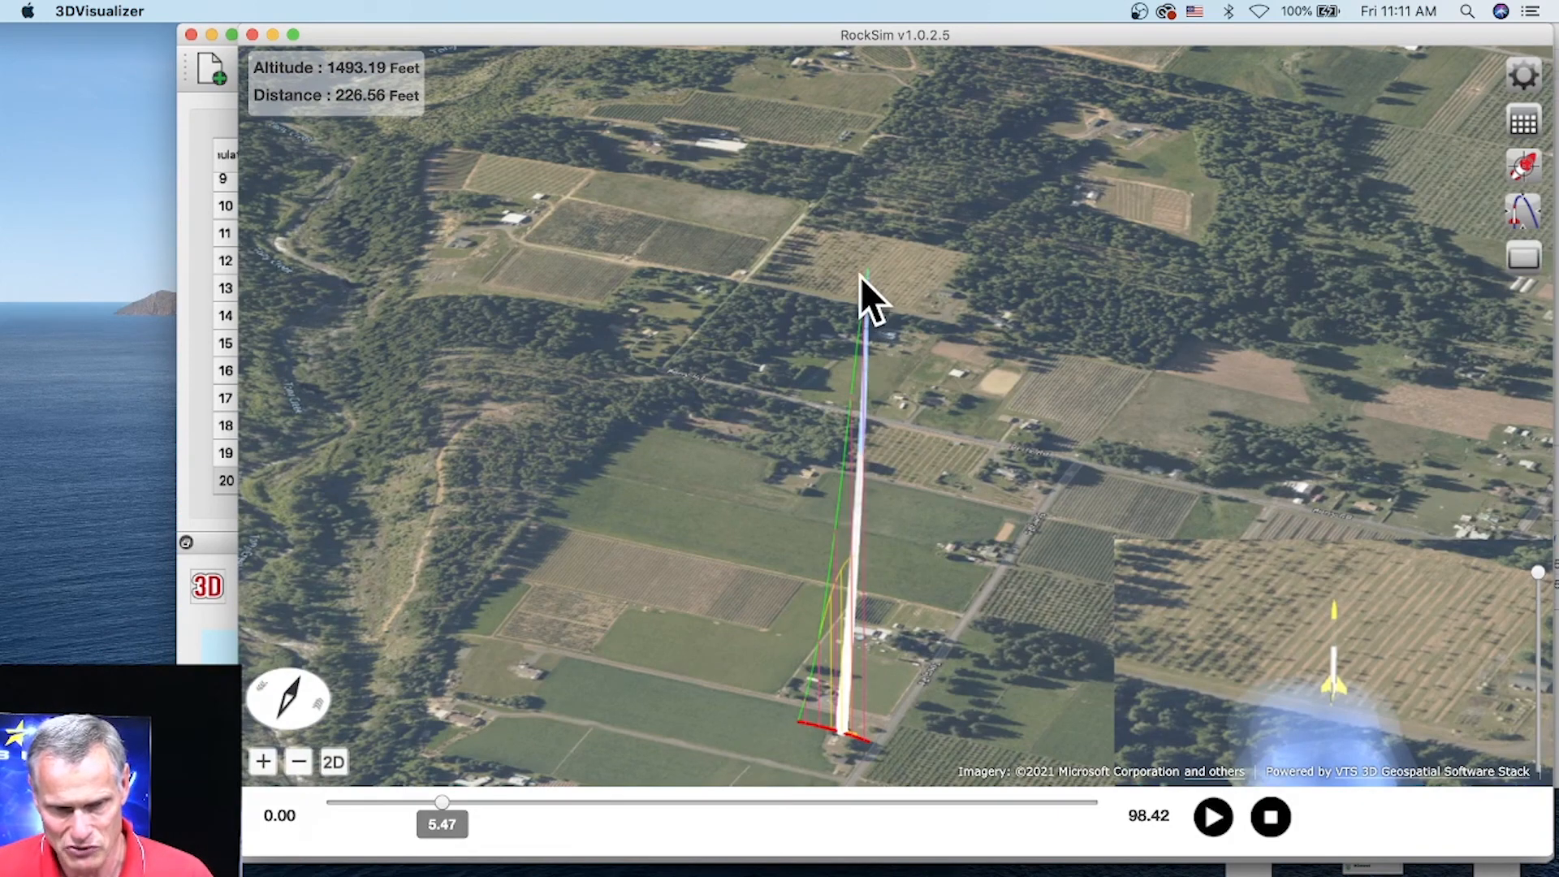
{"action": "left_click_drag", "start_coordinate": [442, 802], "coordinate": [472, 801]}
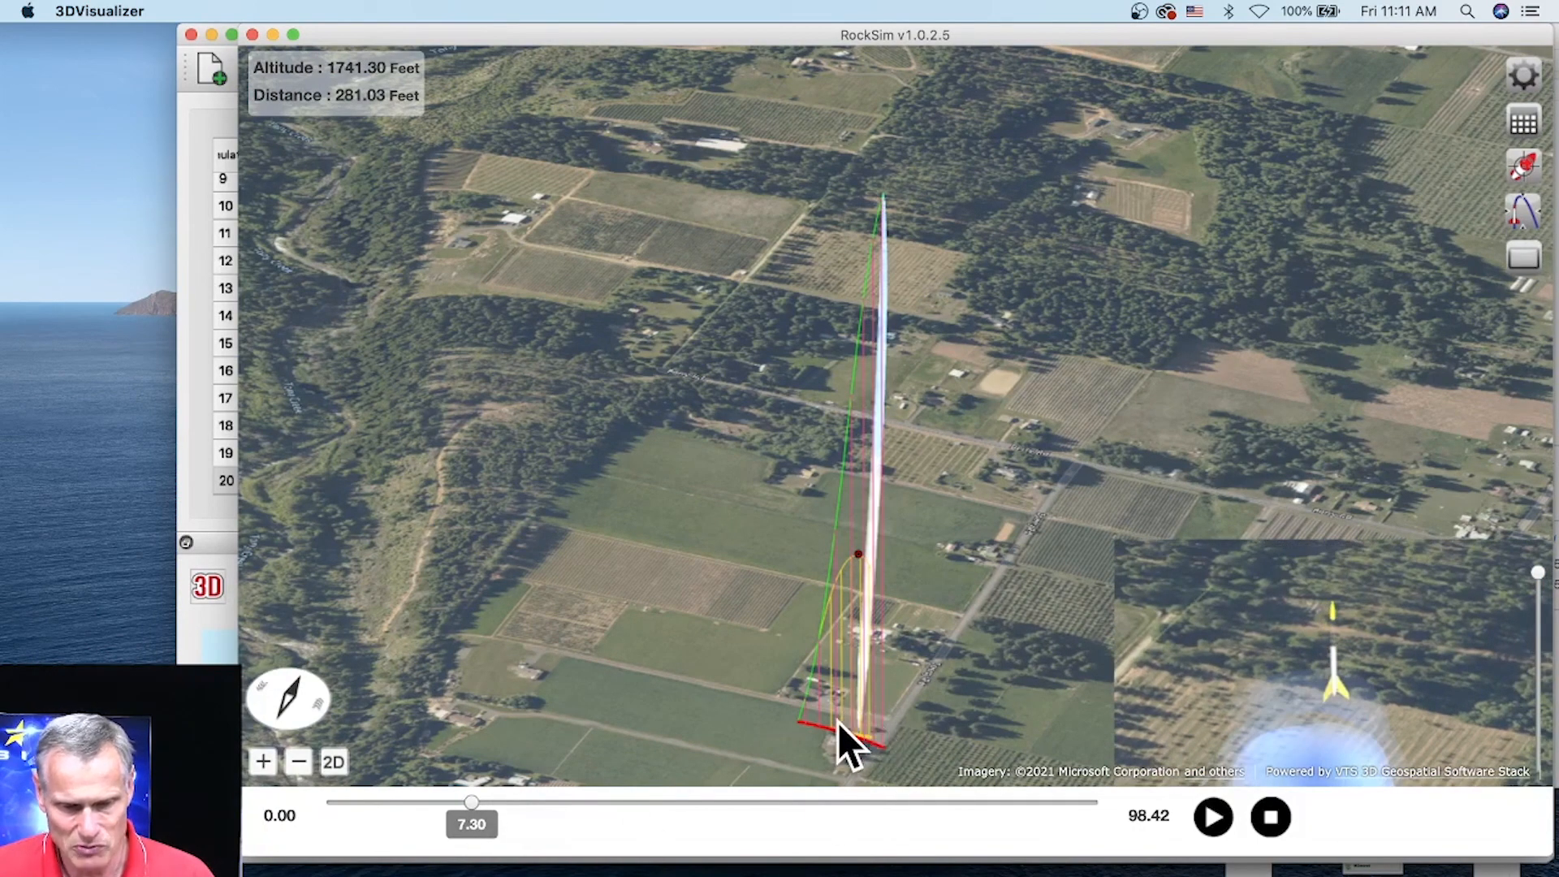
{"action": "left_click_drag", "start_coordinate": [471, 802], "coordinate": [533, 797]}
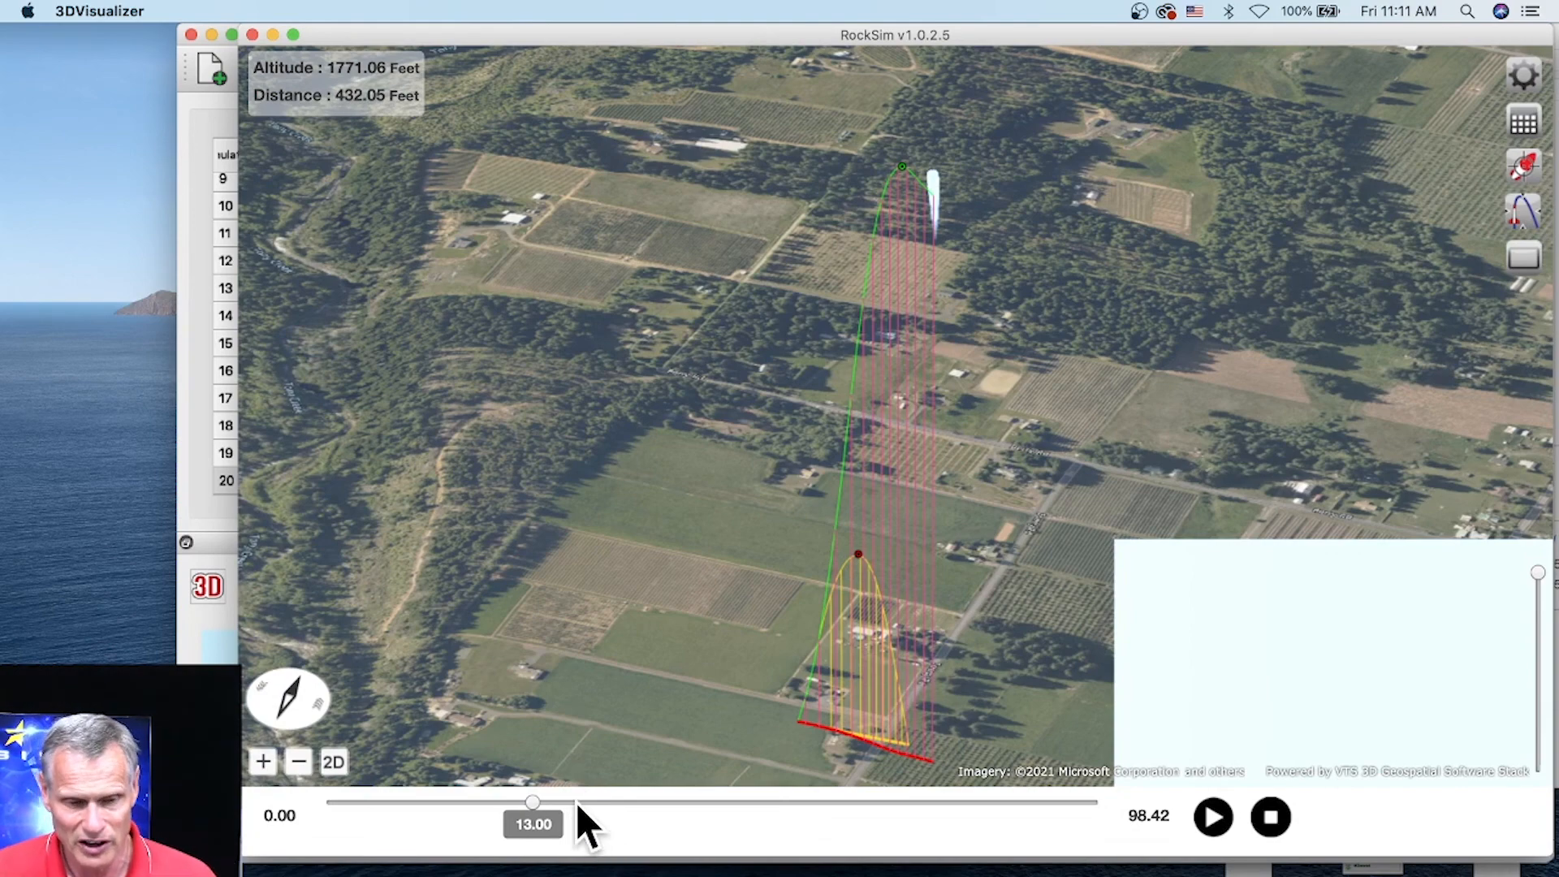
{"action": "left_click_drag", "start_coordinate": [539, 800], "coordinate": [578, 801]}
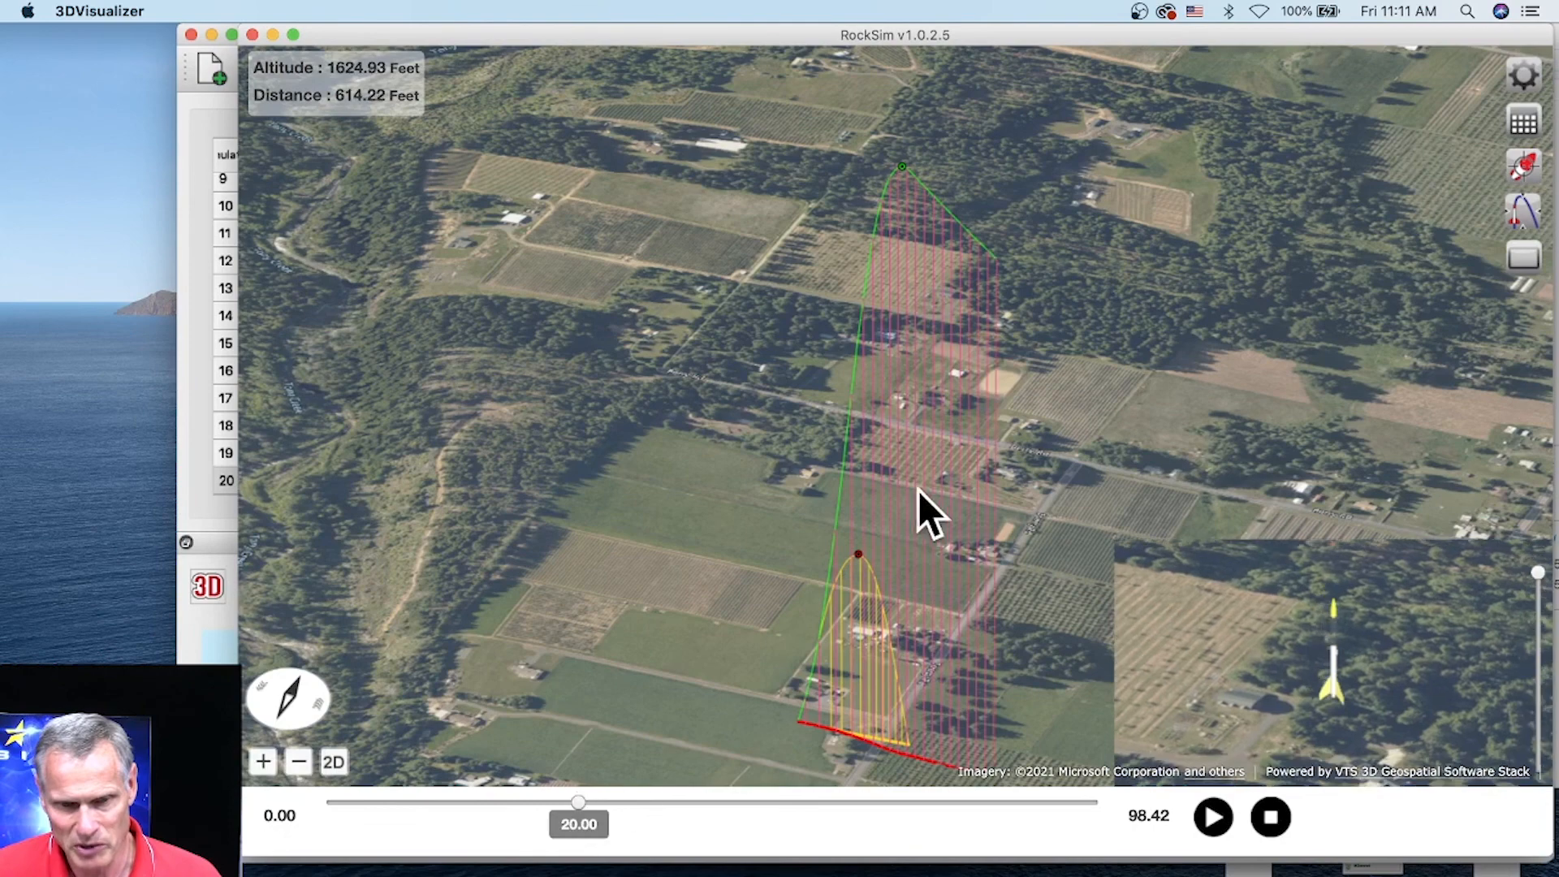